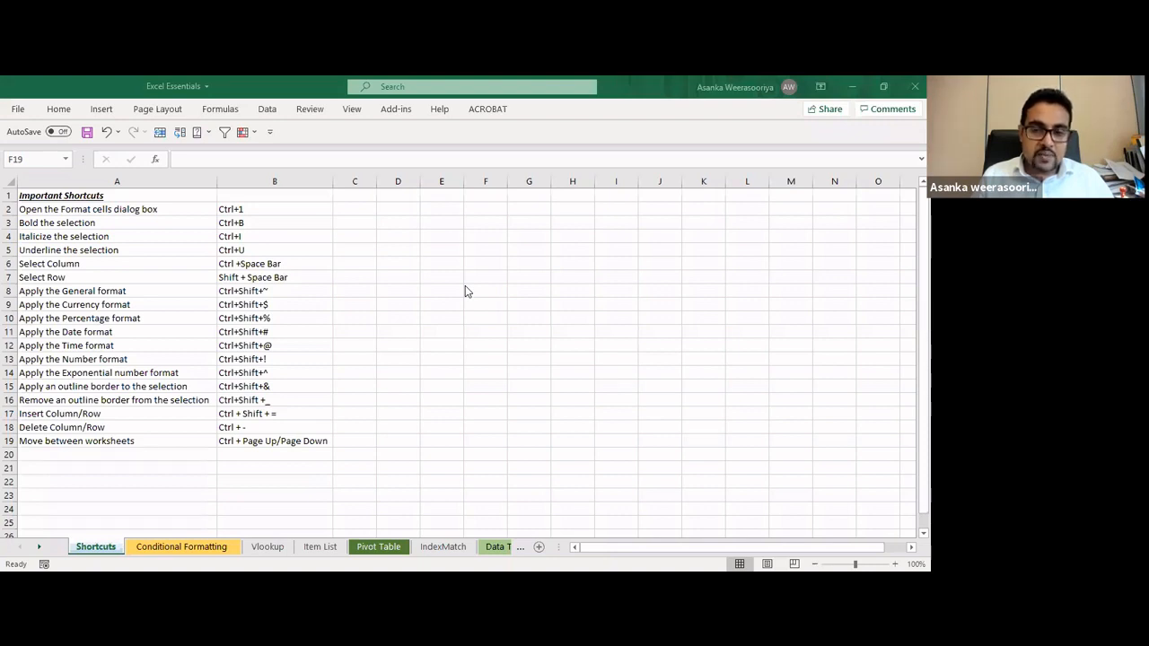
Step: Select cells F1 to F14 and look over the Home formatting commands
{"action": "left_click", "coordinate": [480, 199]}
{"action": "left_click_drag", "start_coordinate": [479, 200], "coordinate": [477, 342]}
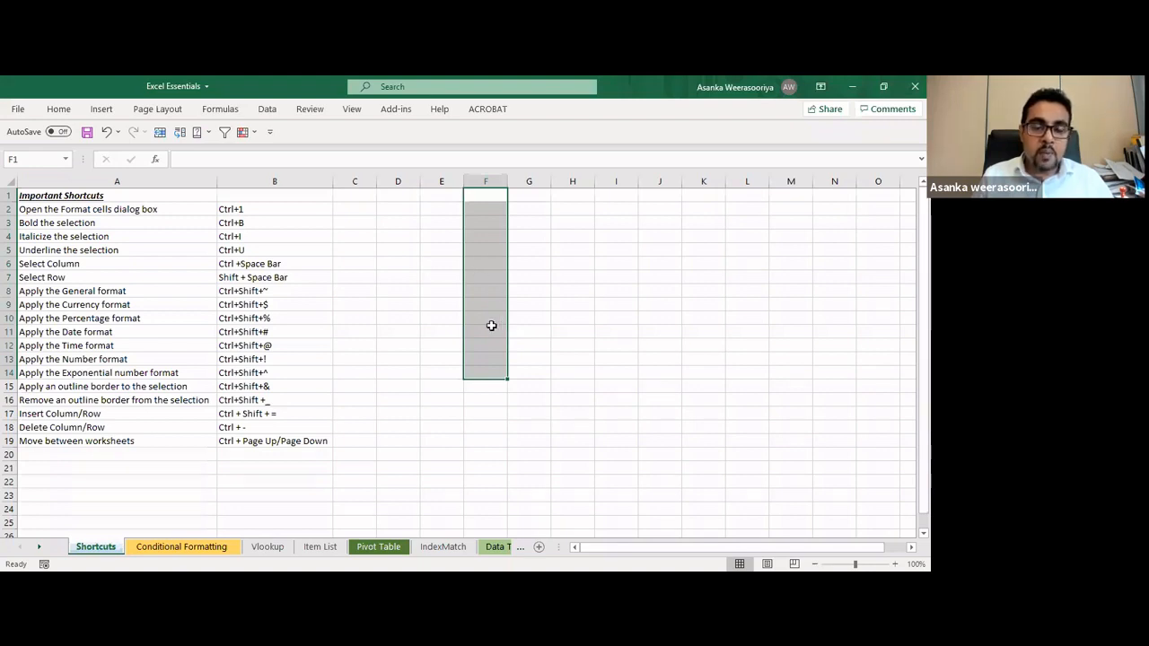
{"action": "left_click", "coordinate": [55, 112]}
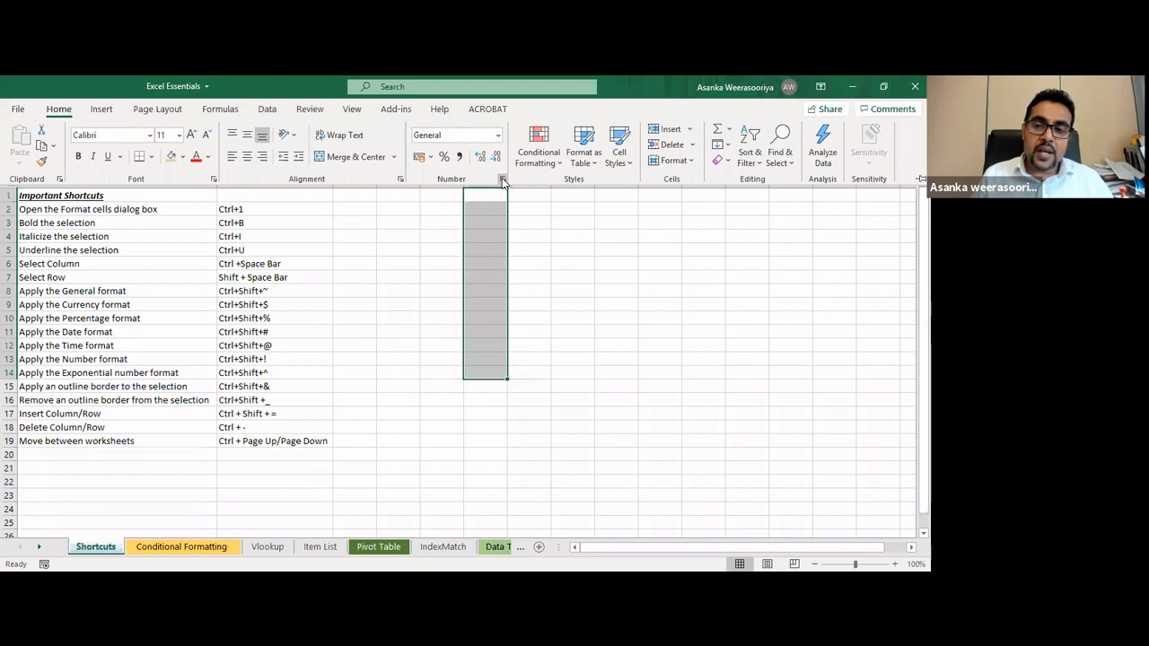
{"action": "left_click", "coordinate": [502, 181]}
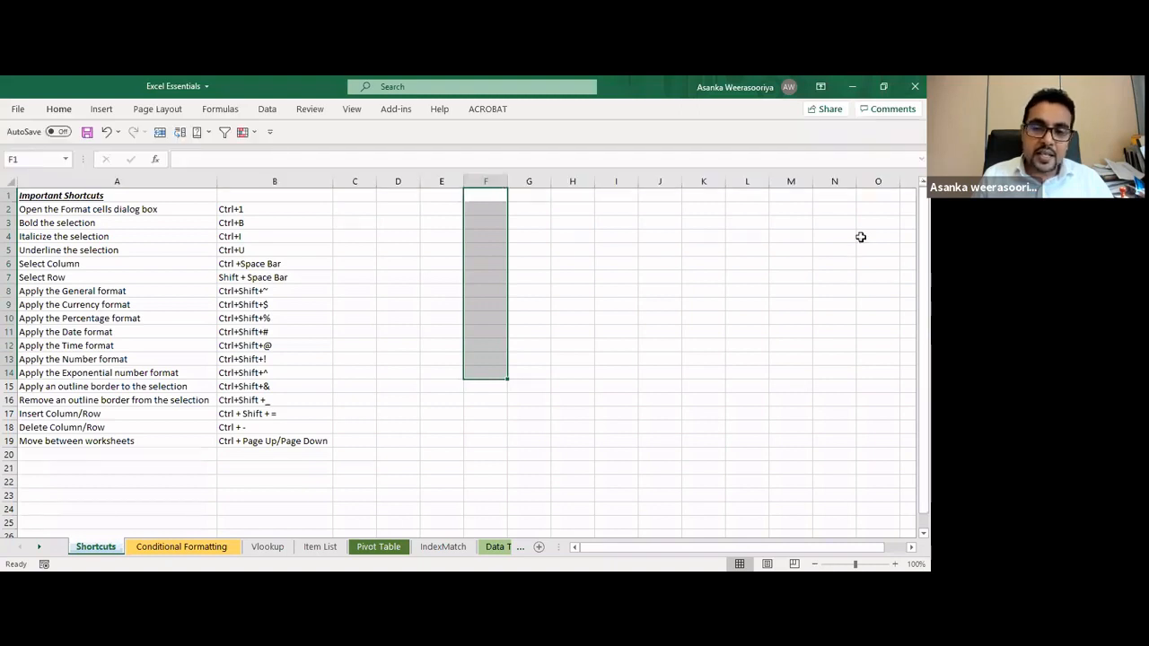
{"action": "left_click", "coordinate": [572, 263]}
{"action": "left_click_drag", "start_coordinate": [486, 196], "coordinate": [617, 347]}
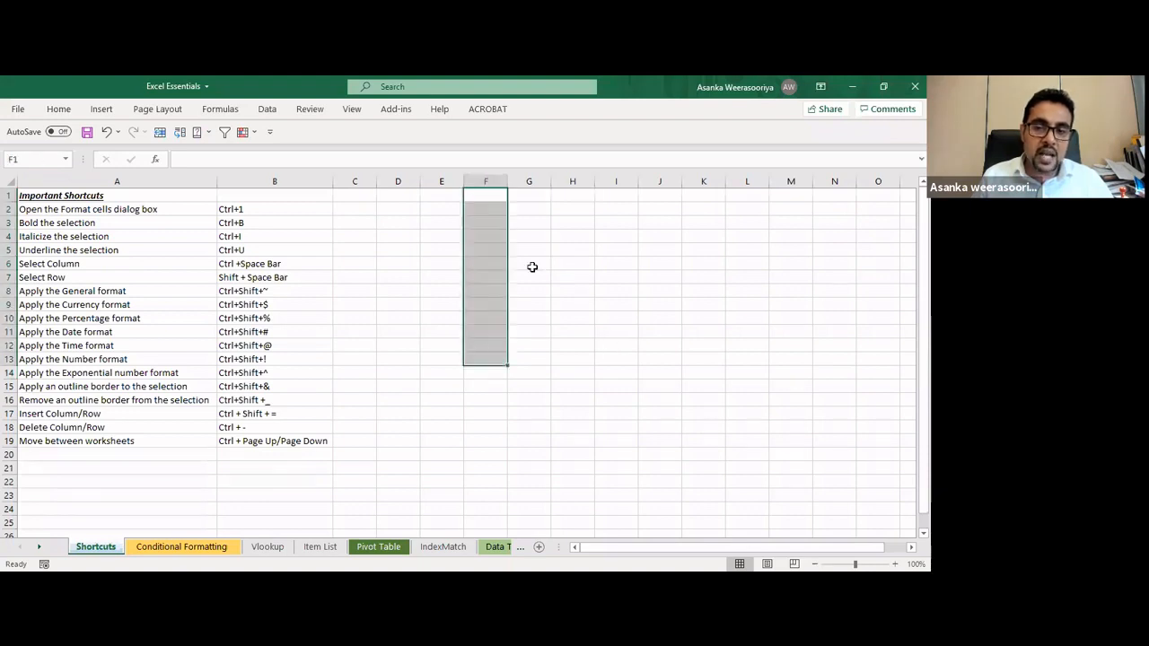
Step: Enter 123 in cell F2, then select the top cells of column F
{"action": "left_click", "coordinate": [482, 211]}
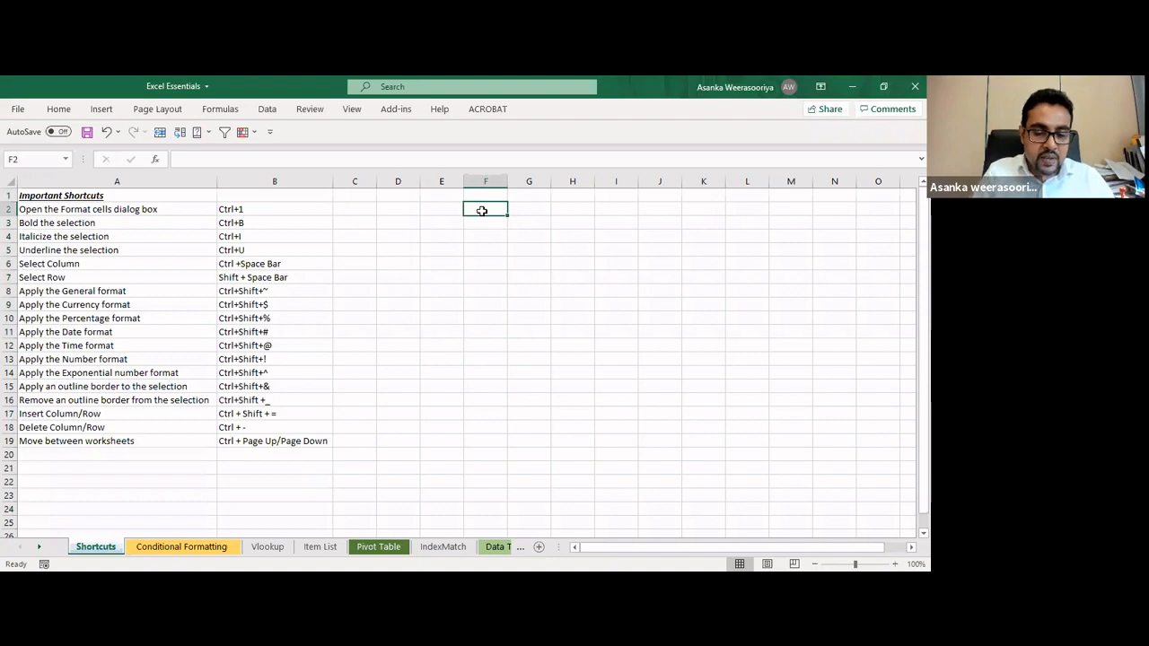
{"action": "type", "text": "123"}
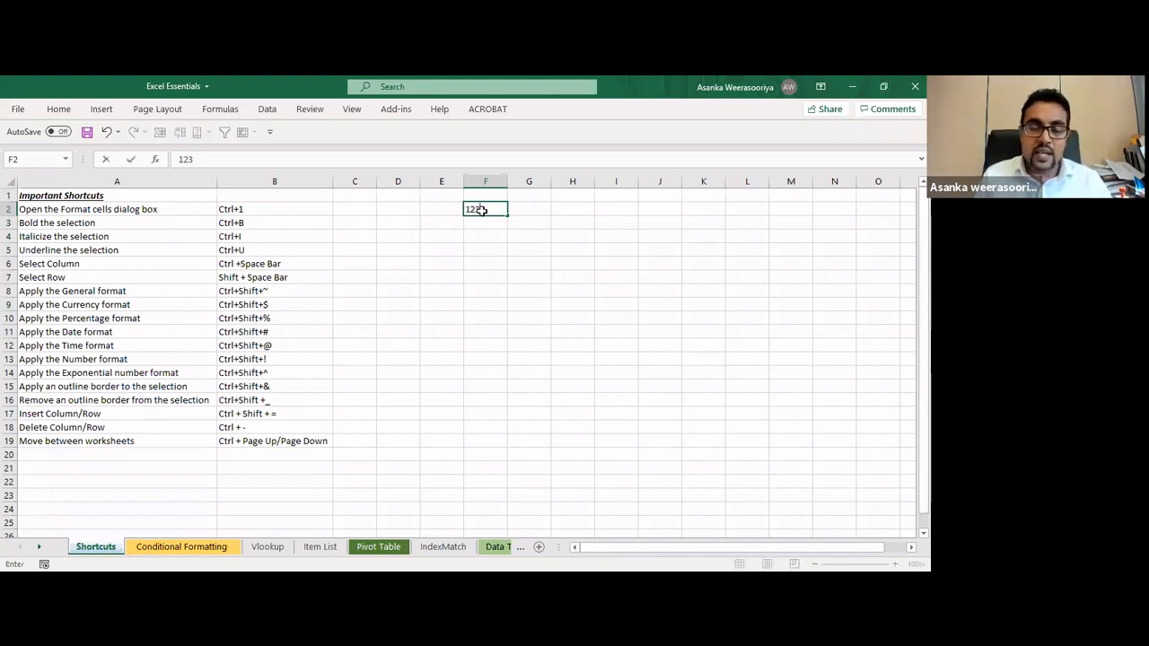
{"action": "key", "text": "Return"}
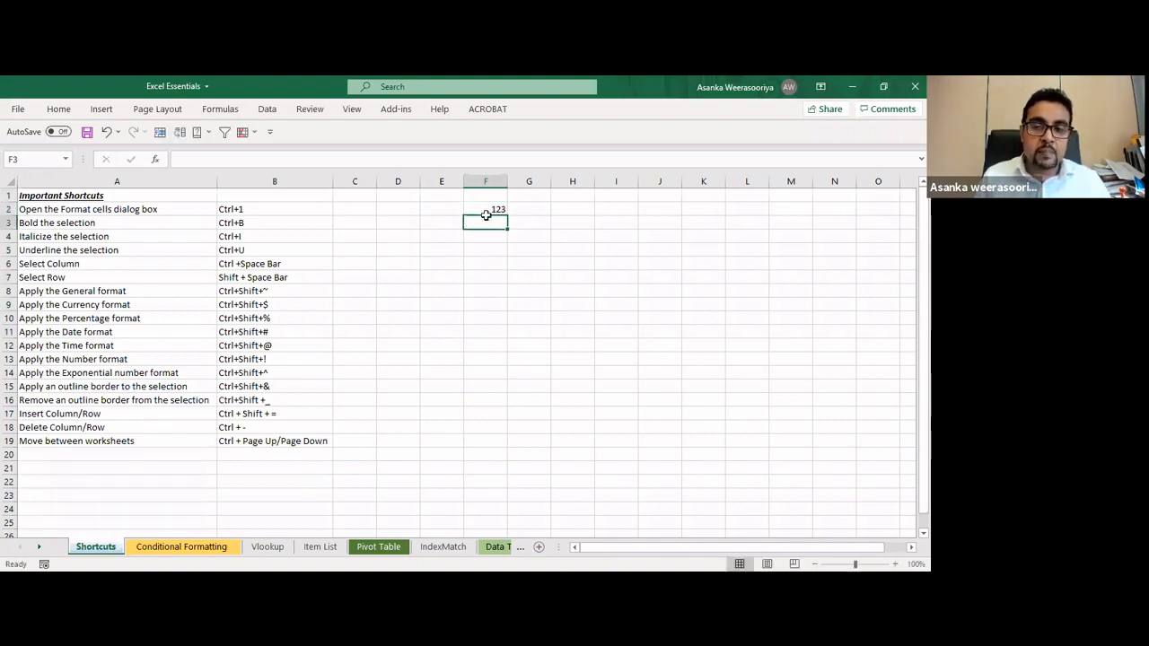
{"action": "left_click_drag", "start_coordinate": [492, 192], "coordinate": [482, 337]}
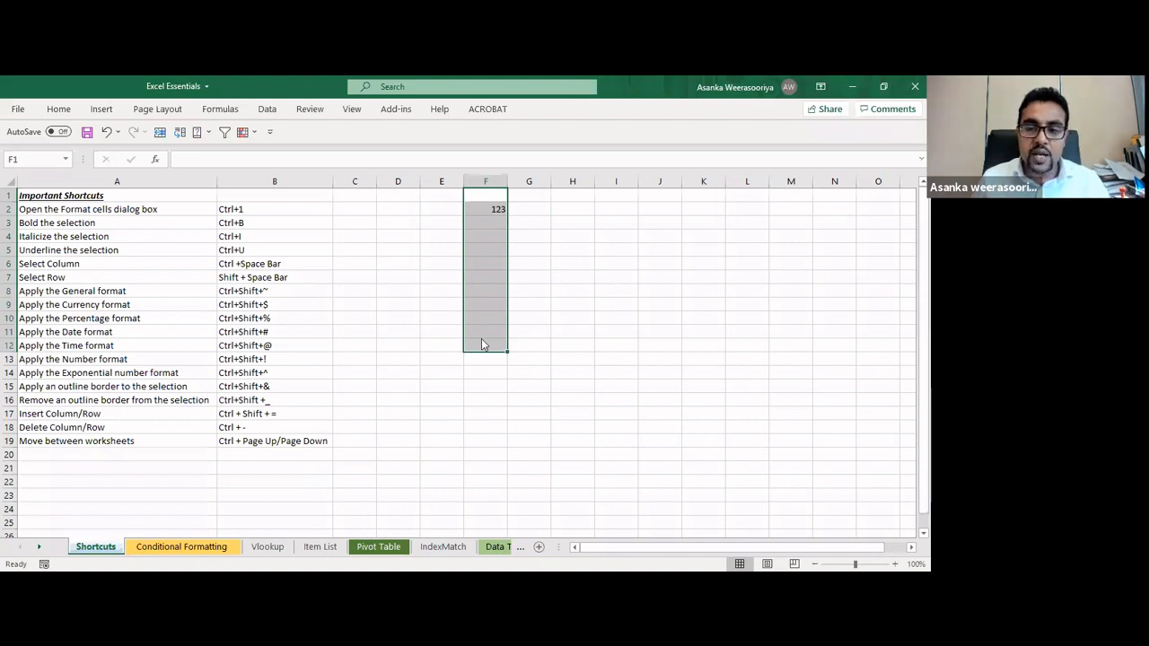
Step: Apply Currency format with the $ symbol and red negative numbers via Ctrl+1
{"action": "key", "text": "ctrl+1"}
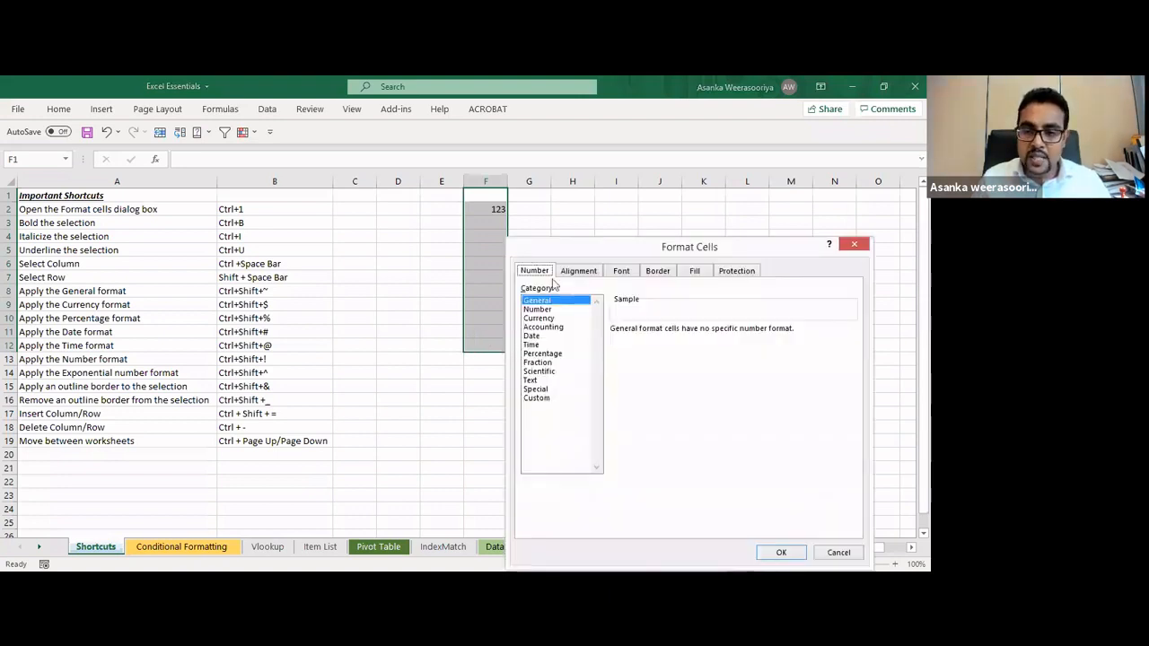
{"action": "left_click_drag", "start_coordinate": [564, 254], "coordinate": [557, 215]}
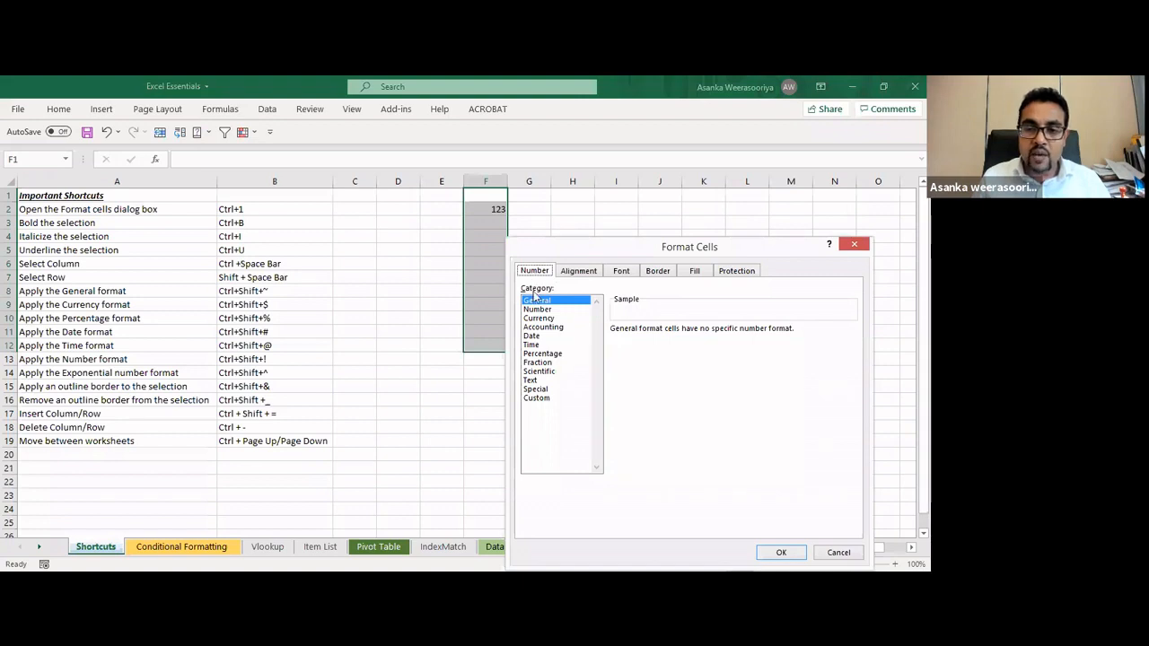
{"action": "left_click", "coordinate": [532, 279]}
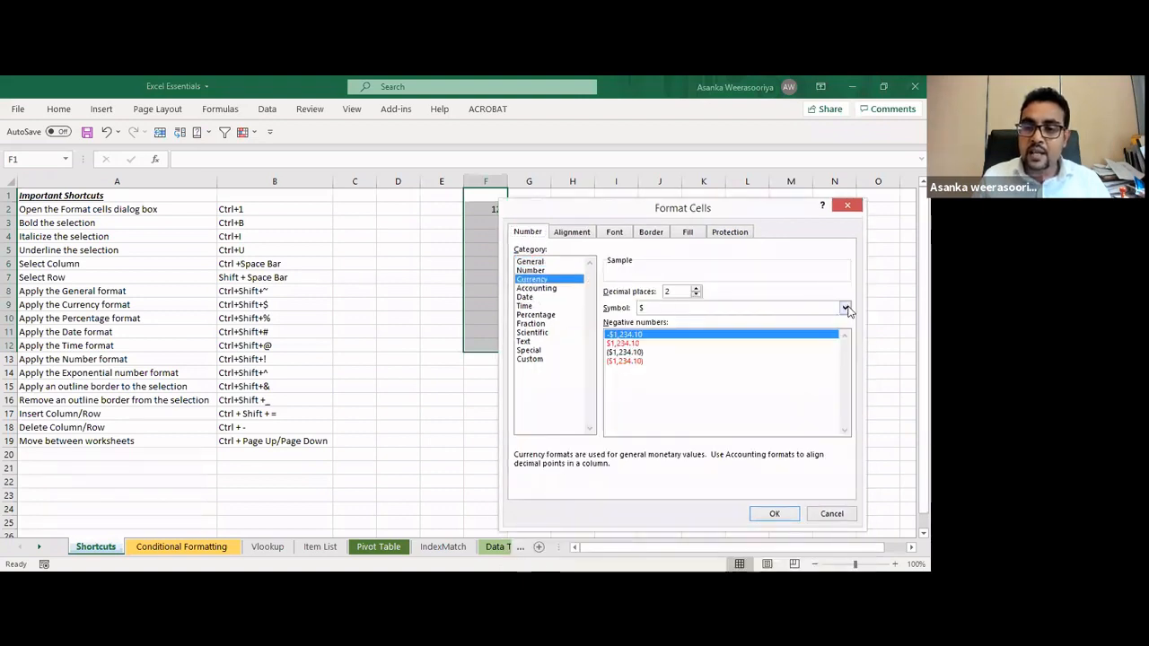
{"action": "left_click", "coordinate": [844, 308]}
{"action": "left_click", "coordinate": [703, 329]}
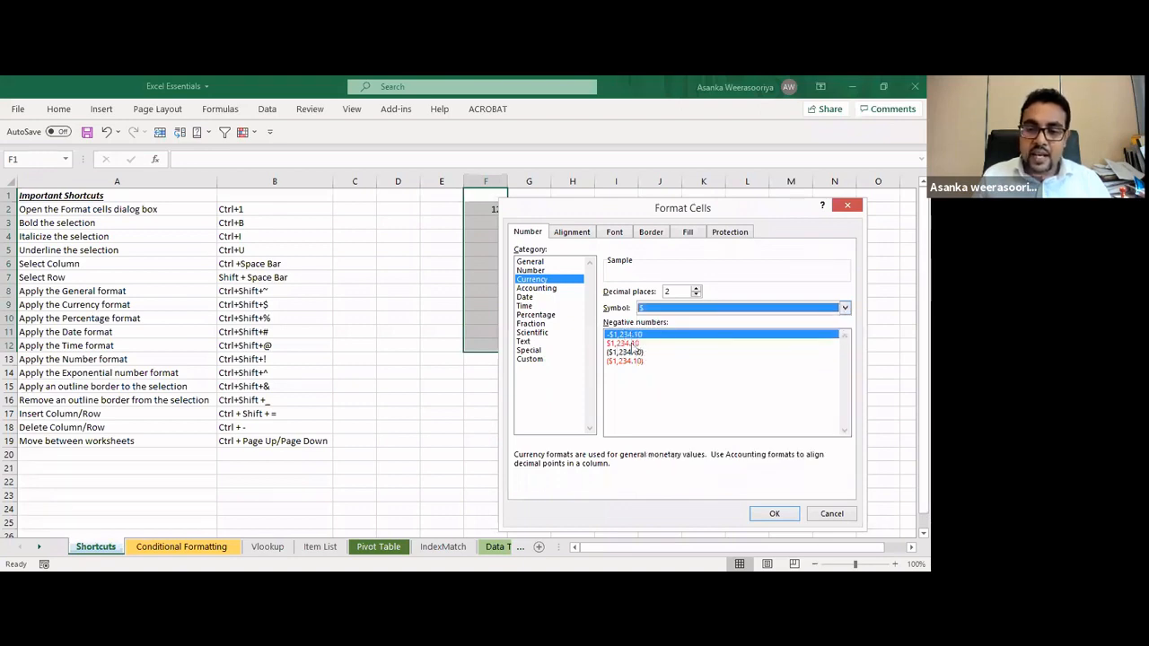
{"action": "left_click", "coordinate": [629, 343]}
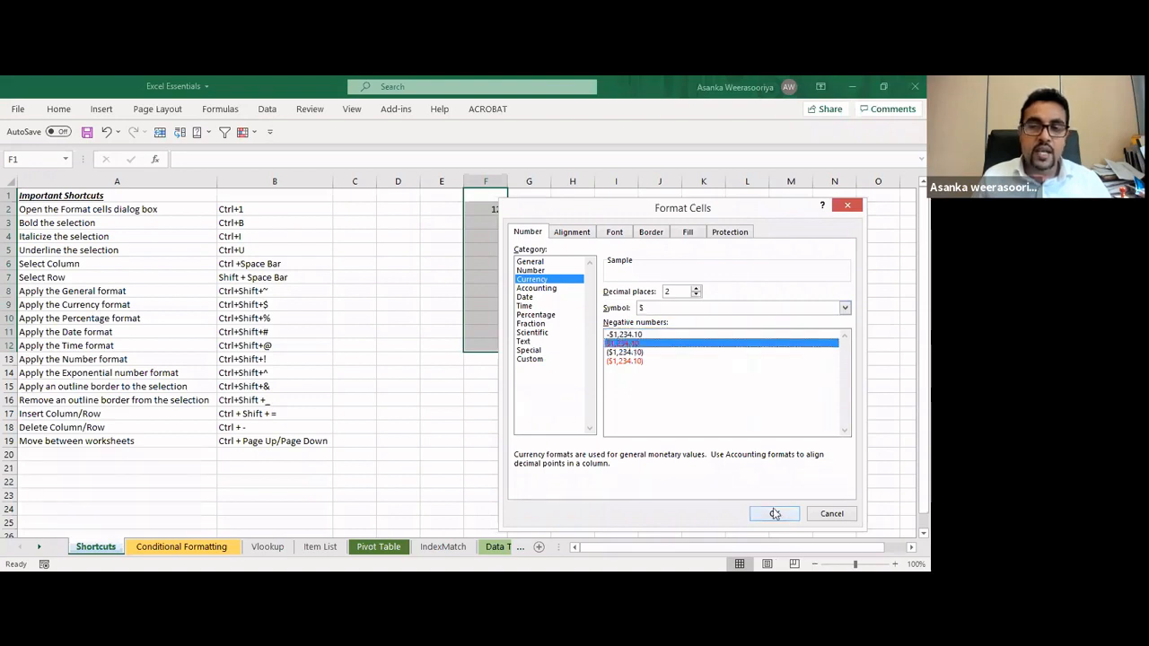
{"action": "left_click", "coordinate": [774, 512]}
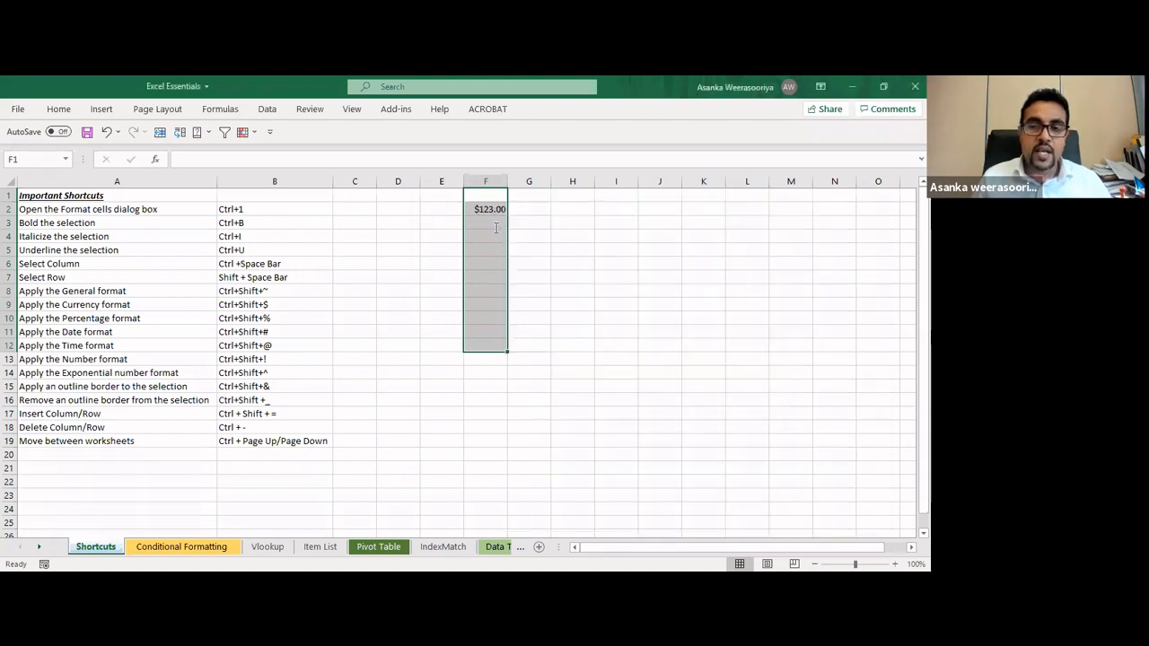
Step: Enter 4567 in F3 so F2:F3 show $123.00 and $4,567.00
{"action": "left_click", "coordinate": [494, 225]}
{"action": "type", "text": "4567"}
{"action": "key", "text": "Return"}
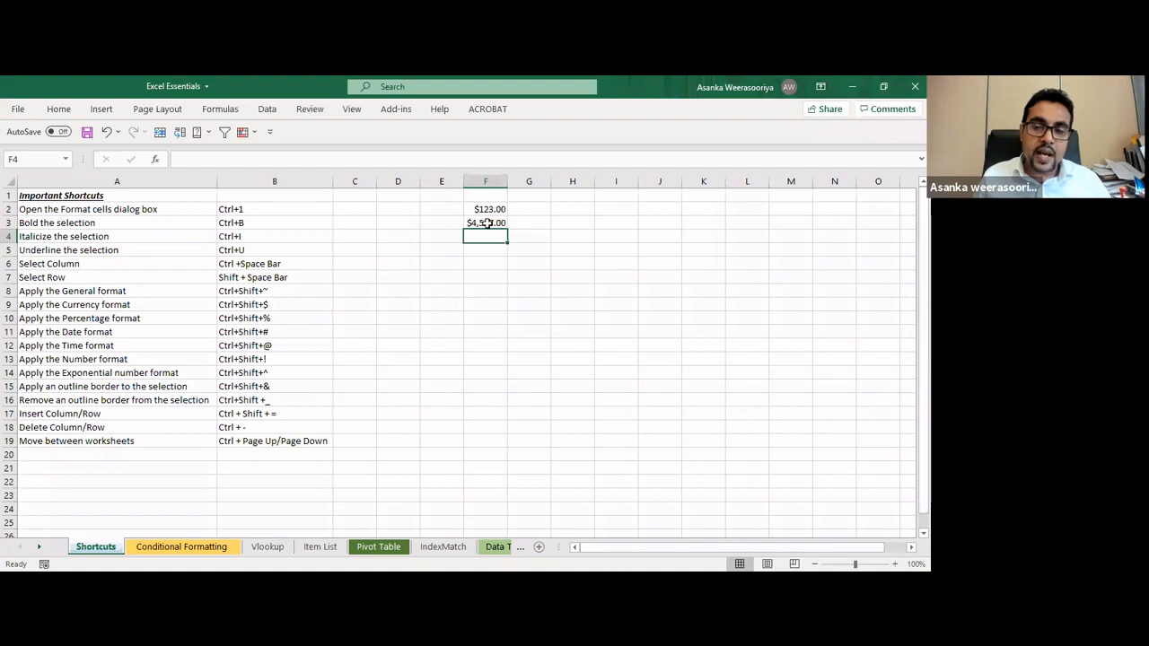
{"action": "left_click_drag", "start_coordinate": [486, 210], "coordinate": [487, 223]}
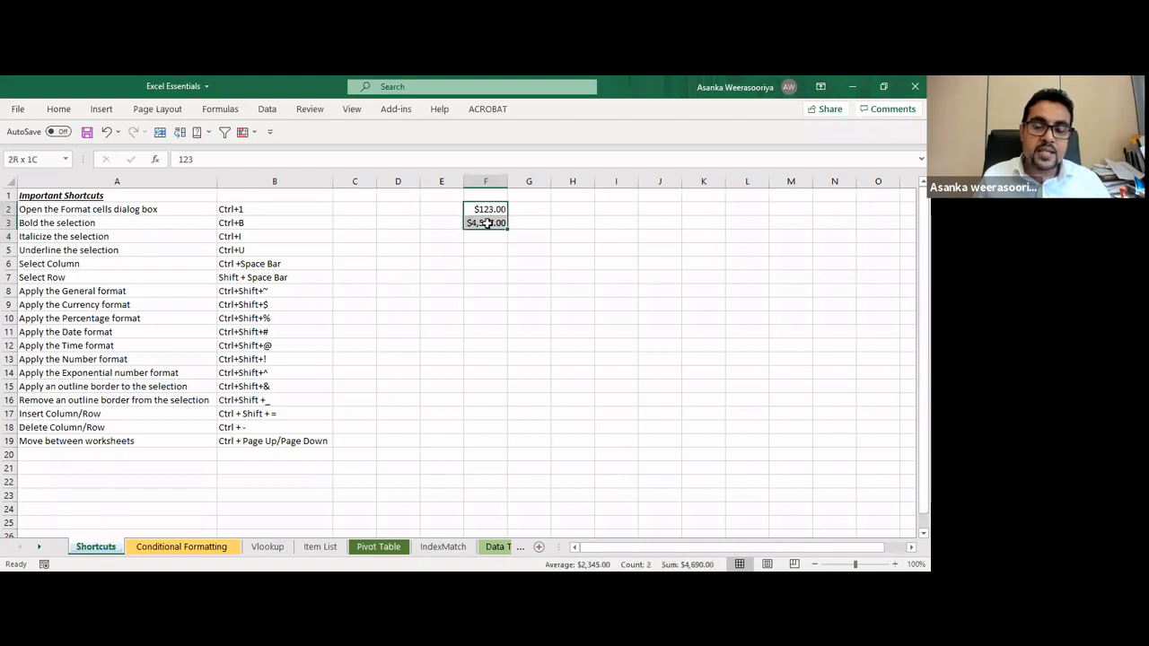
{"action": "left_click", "coordinate": [566, 220]}
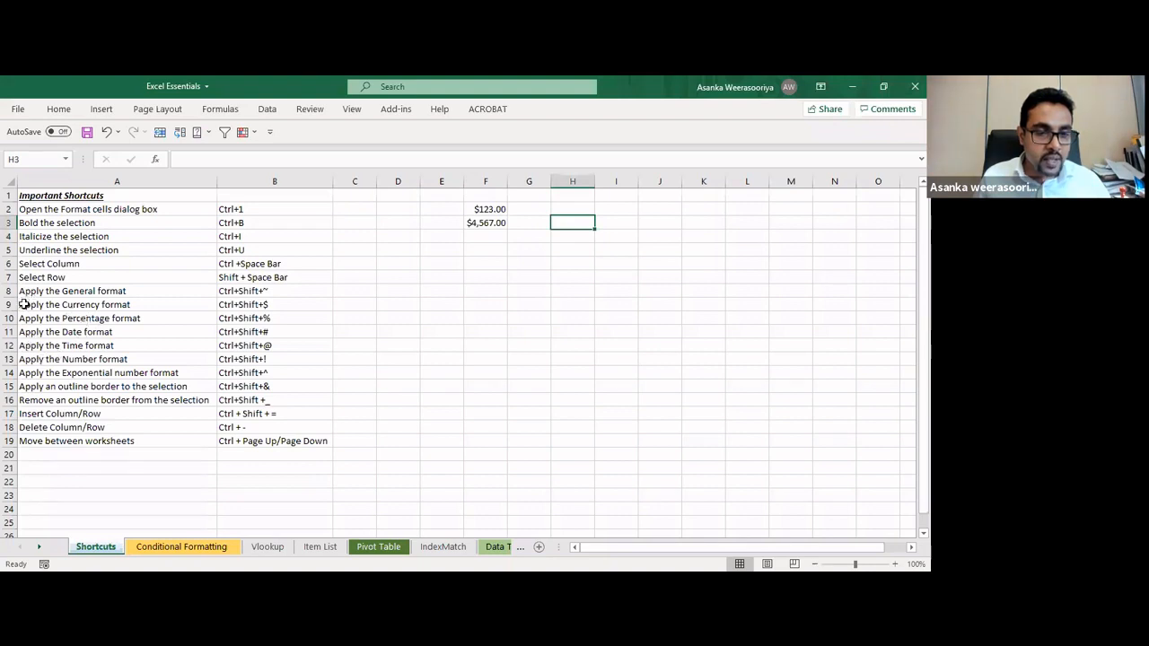
Step: Enter the plain numbers 123 in H2 and 4567 in H3
{"action": "left_click_drag", "start_coordinate": [24, 302], "coordinate": [258, 306]}
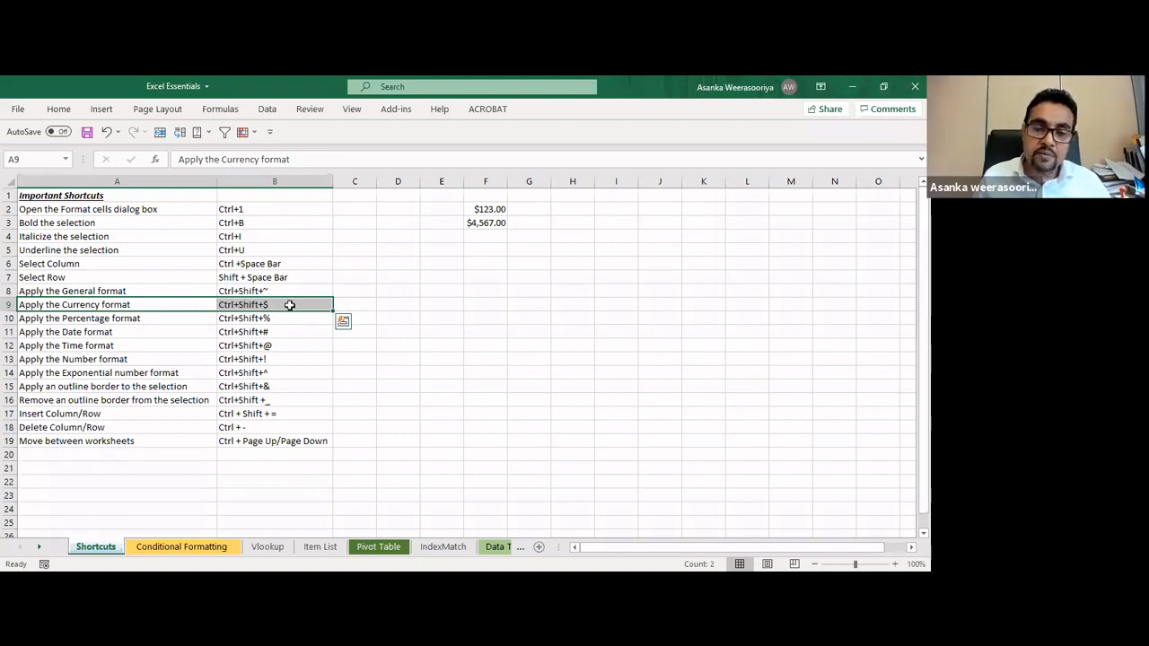
{"action": "left_click", "coordinate": [557, 211]}
{"action": "type", "text": "123"}
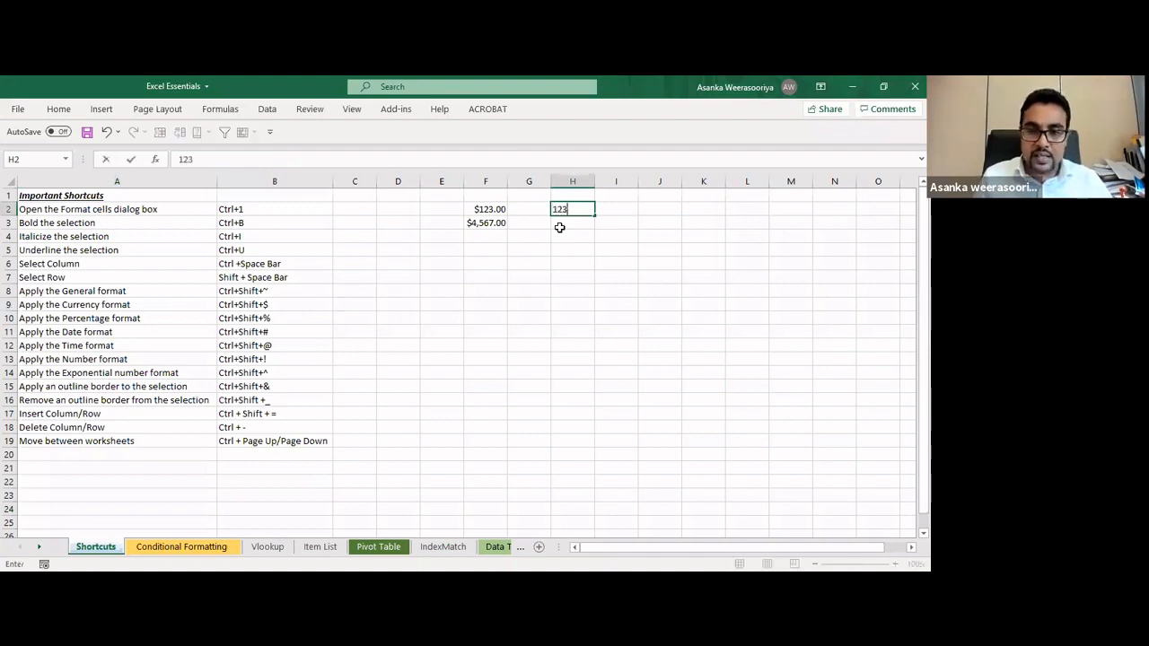
{"action": "key", "text": "Return"}
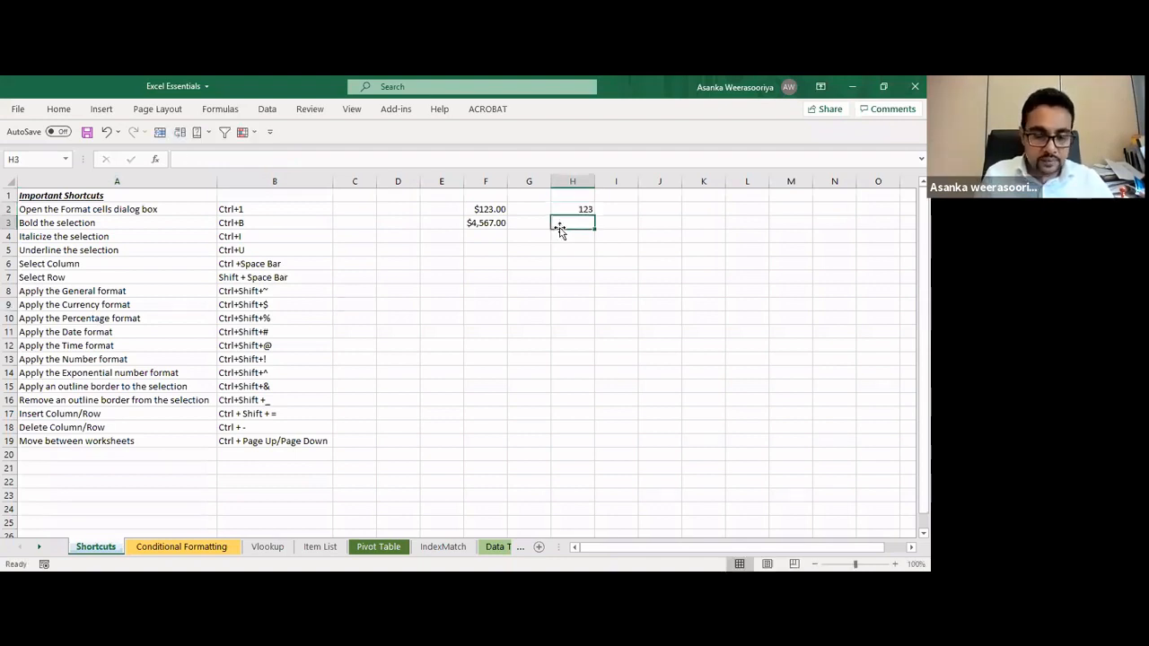
{"action": "type", "text": "4567"}
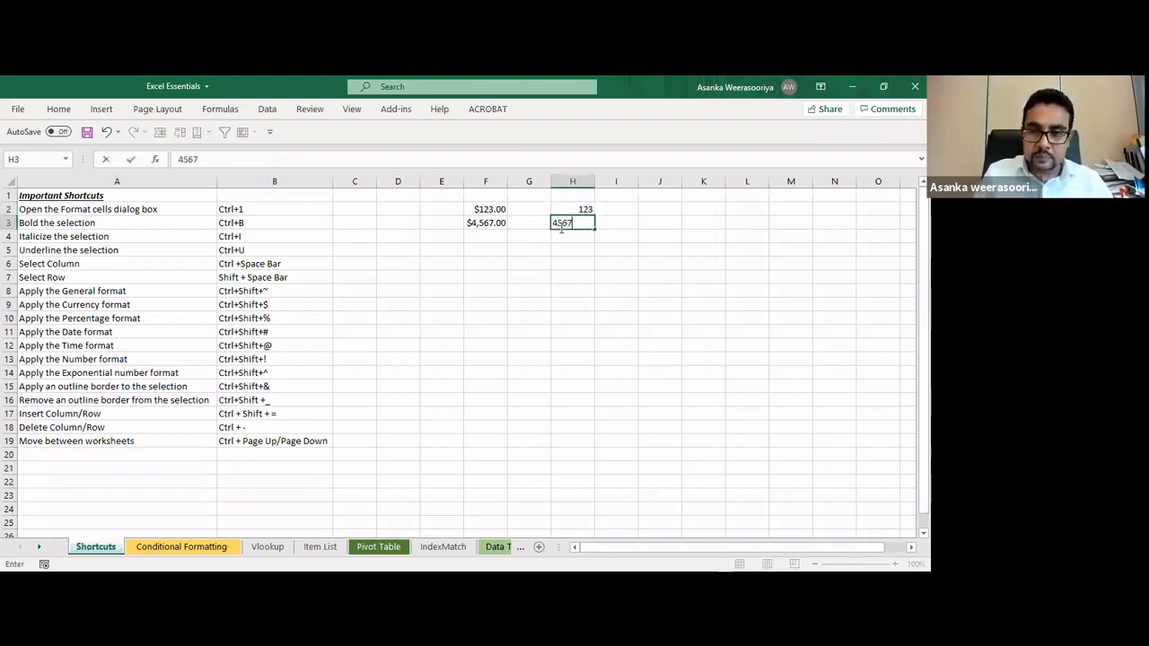
{"action": "key", "text": "Return"}
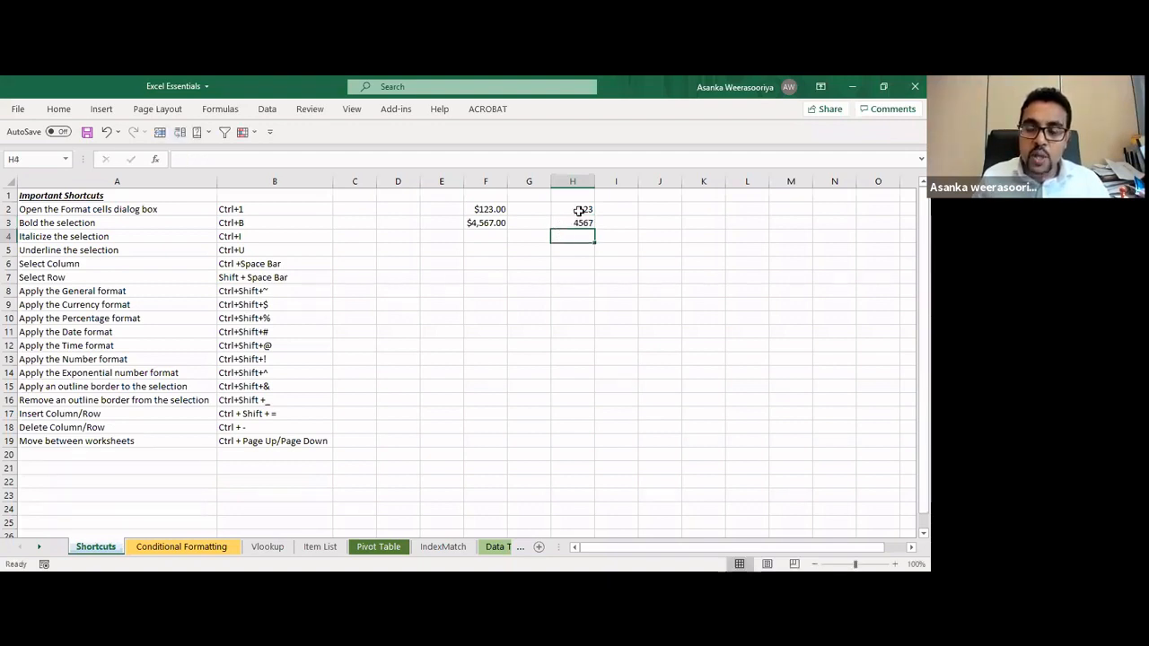
Step: Select the two numbers in H2:H3
{"action": "left_click_drag", "start_coordinate": [579, 210], "coordinate": [575, 223]}
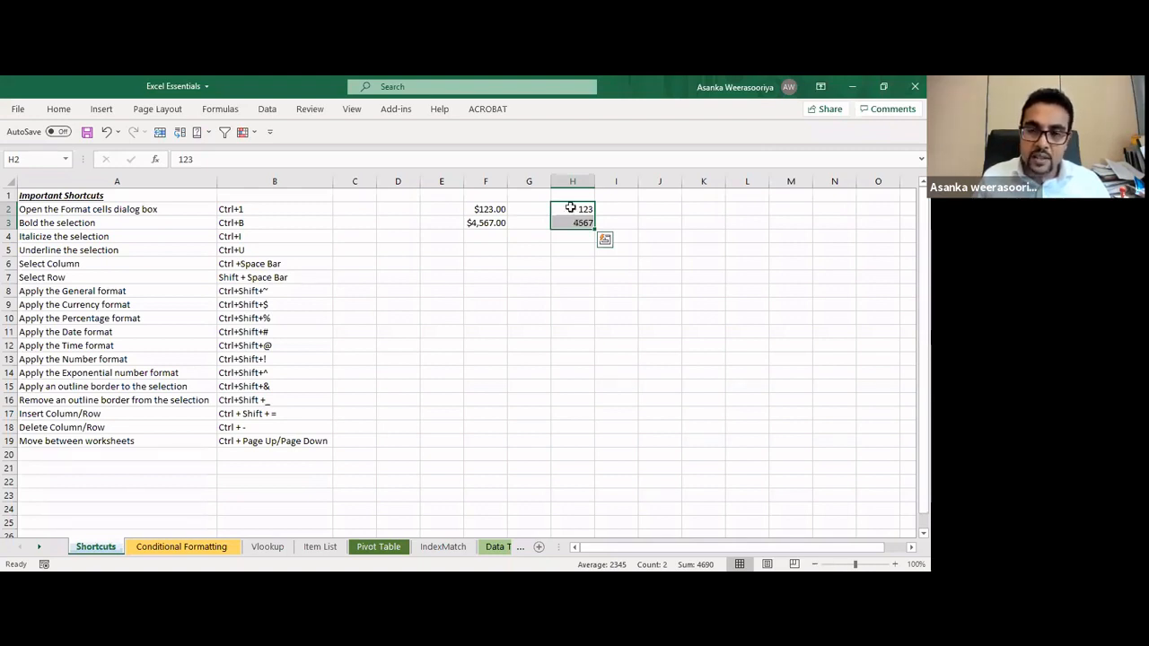
{"action": "left_click", "coordinate": [573, 236]}
{"action": "left_click_drag", "start_coordinate": [577, 210], "coordinate": [581, 224]}
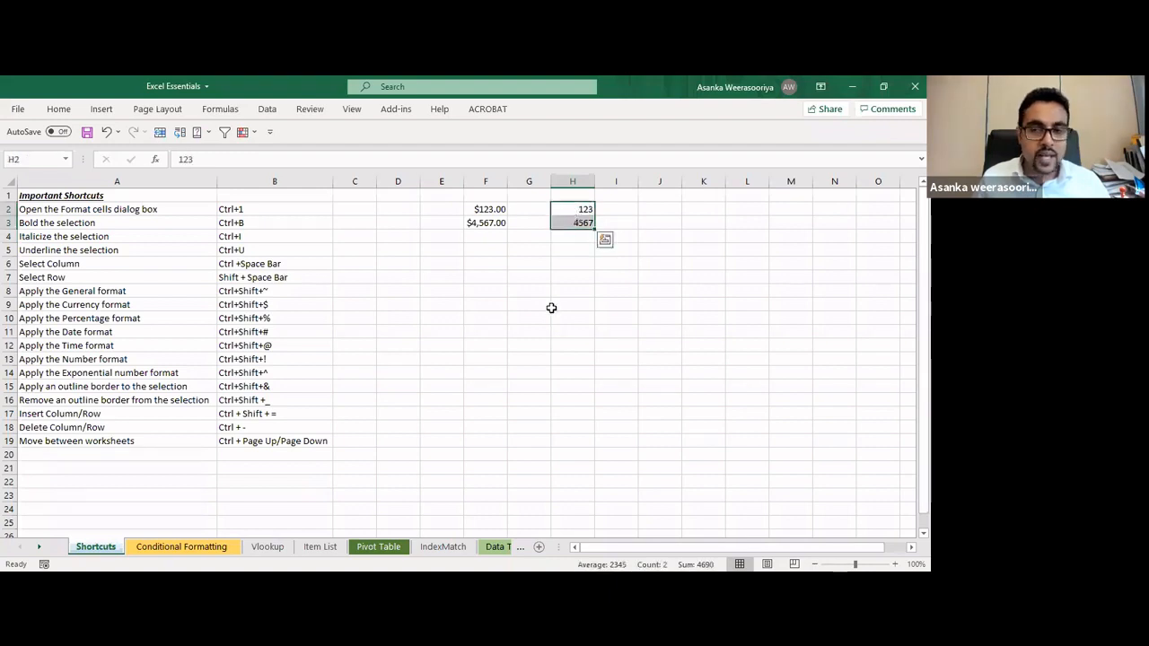
{"action": "left_click", "coordinate": [577, 250]}
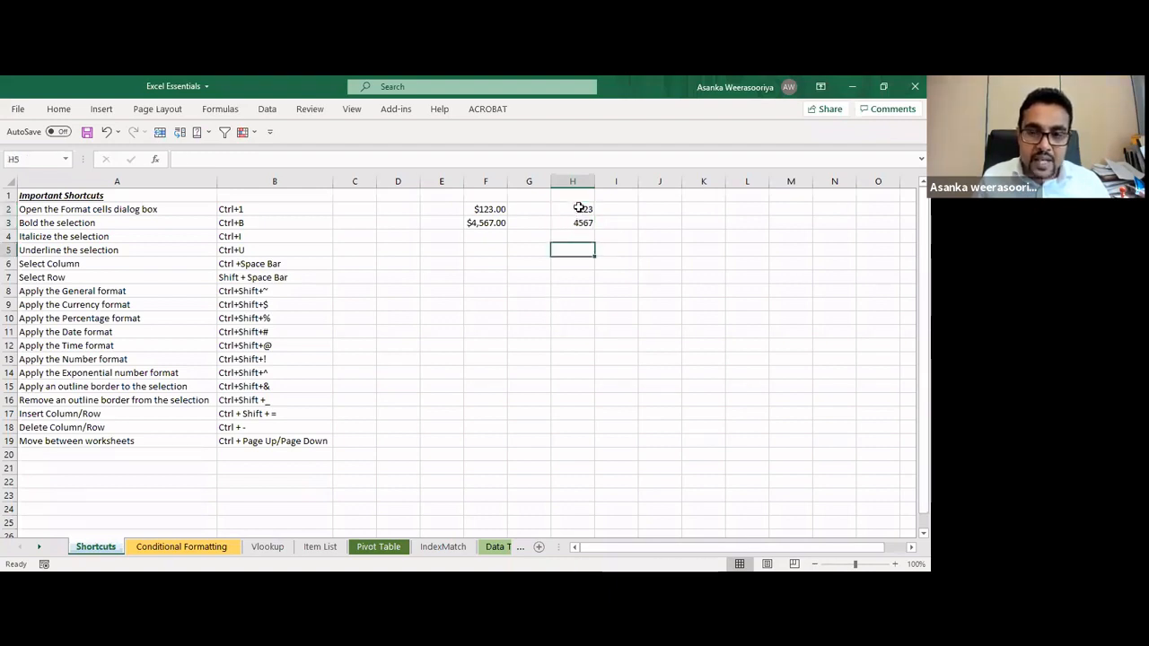
{"action": "left_click", "coordinate": [579, 209]}
{"action": "left_click", "coordinate": [561, 235]}
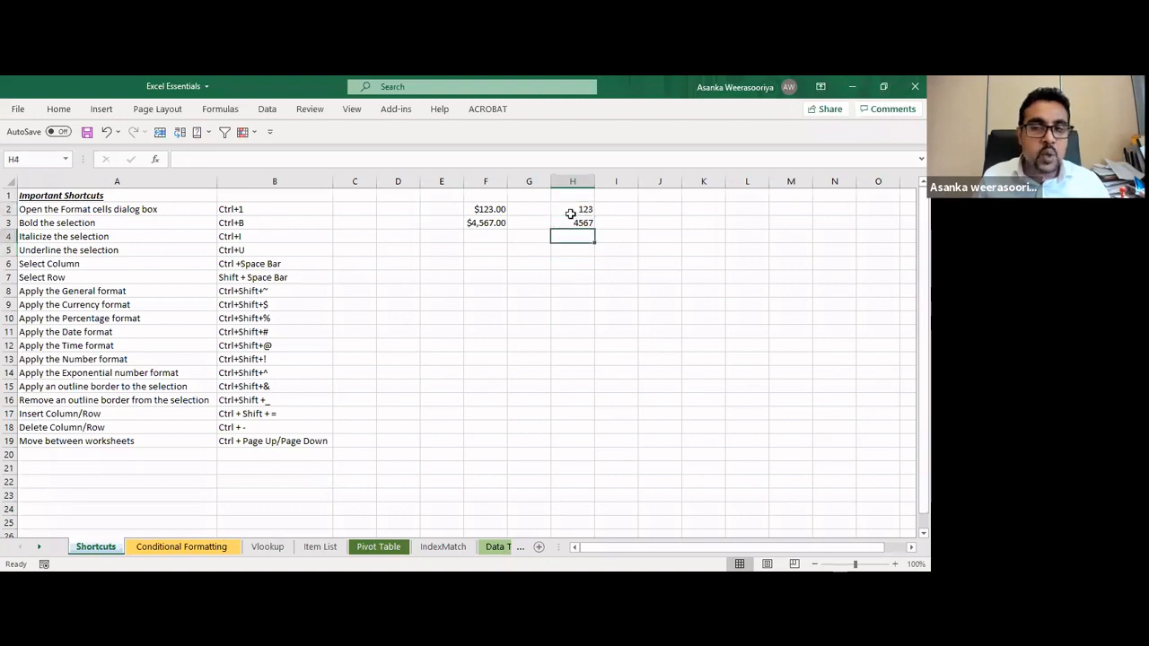
{"action": "left_click_drag", "start_coordinate": [572, 209], "coordinate": [573, 221]}
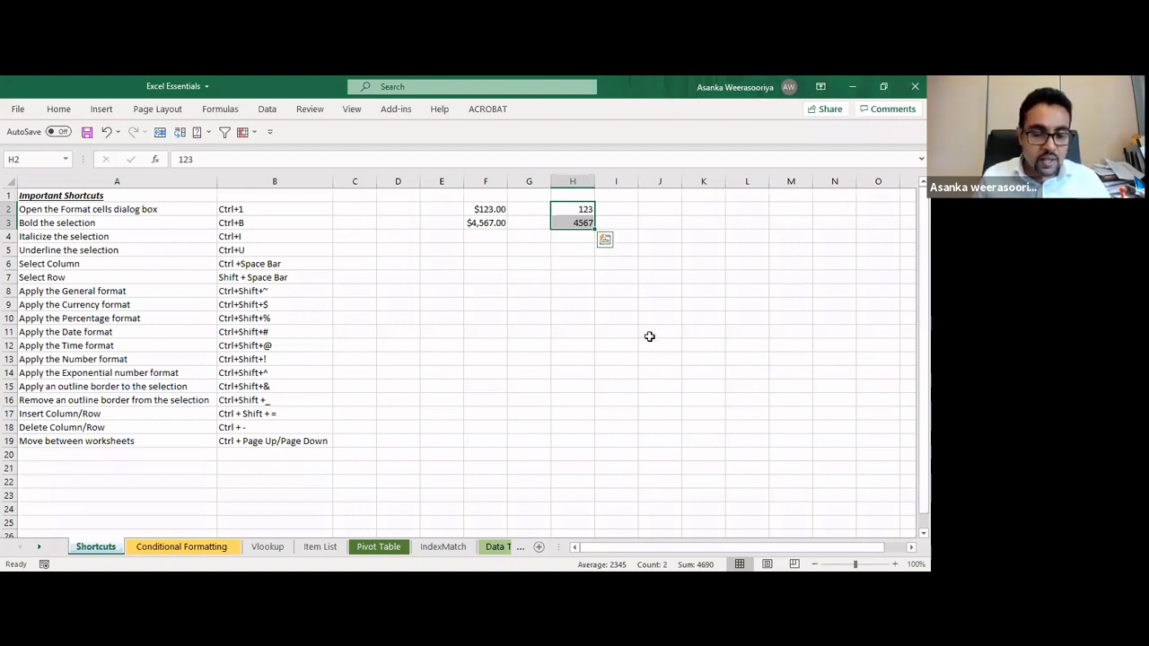
Step: Apply currency format to H2:H3, then reset them to General
{"action": "key", "text": "ctrl+shift+4"}
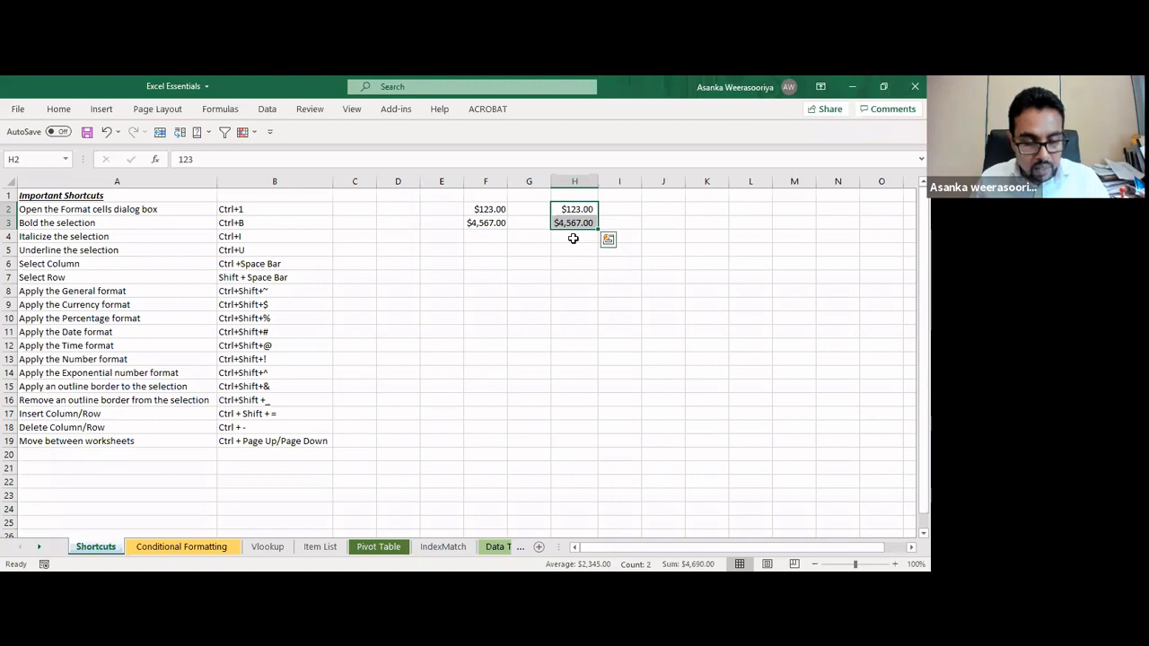
{"action": "key", "text": "ctrl+shift+asciitilde"}
{"action": "key", "text": "ctrl+q"}
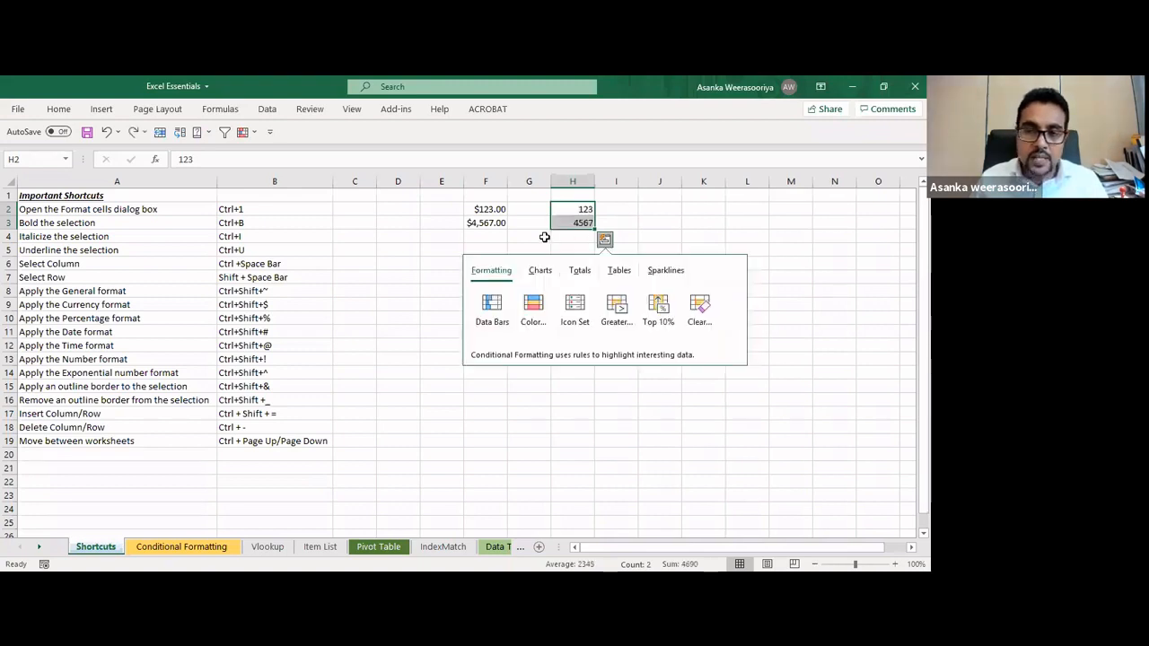
{"action": "left_click", "coordinate": [544, 237]}
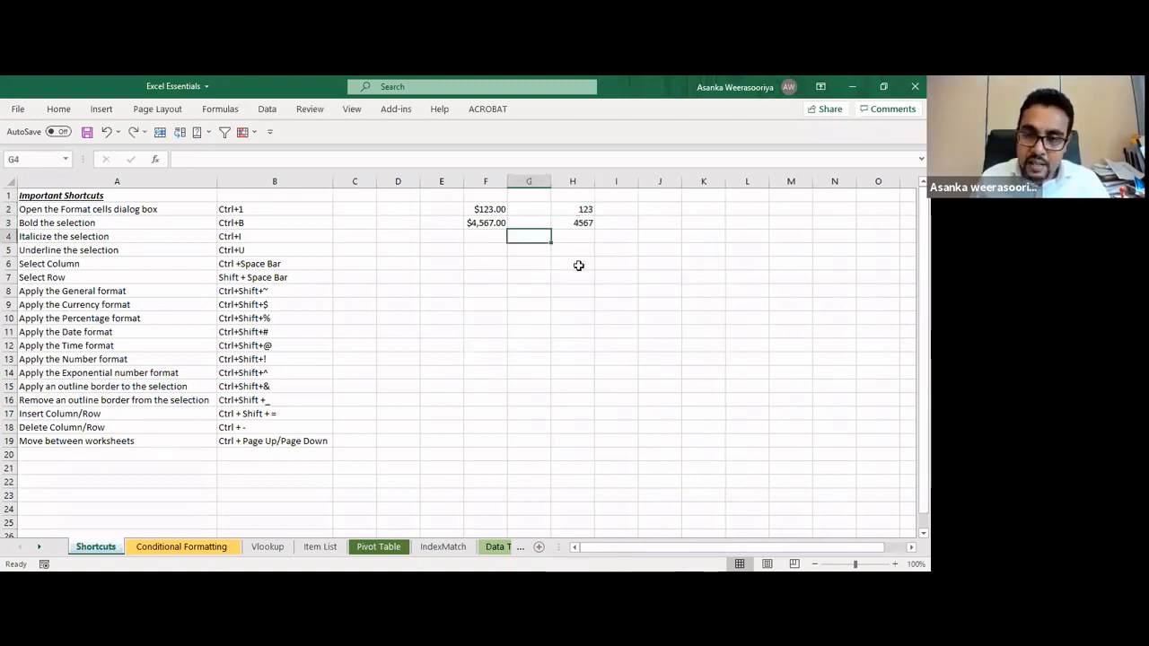
Step: Reselect H2:H3, try currency and percentage formats, then return them to General
{"action": "left_click_drag", "start_coordinate": [577, 208], "coordinate": [578, 222]}
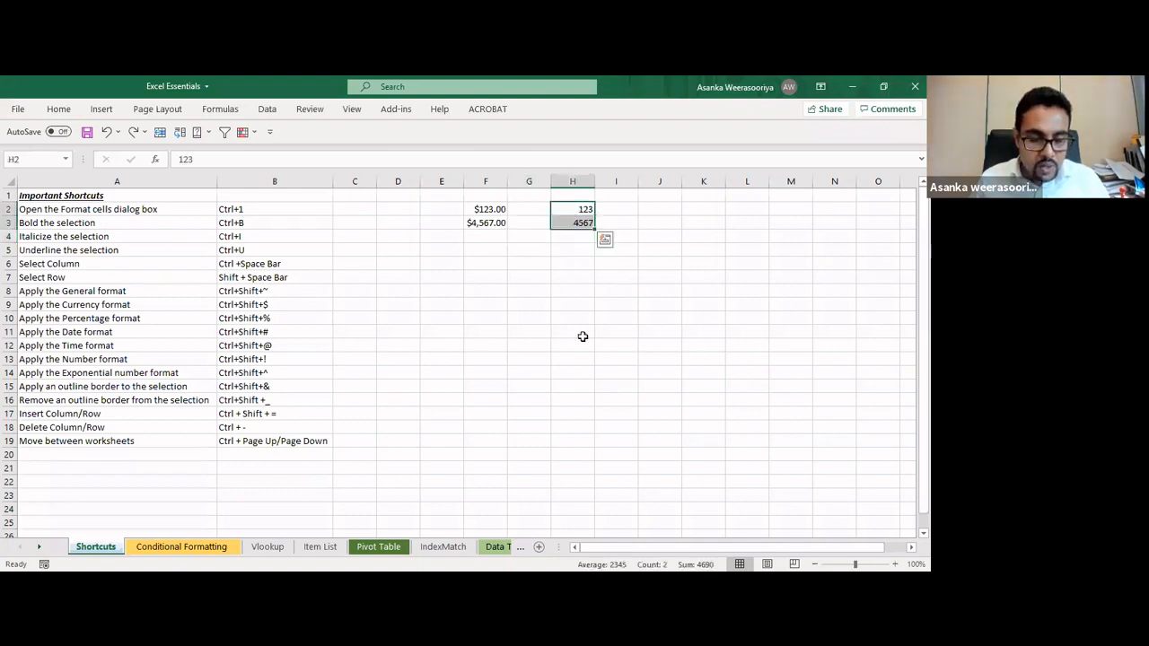
{"action": "key", "text": "ctrl+shift+4"}
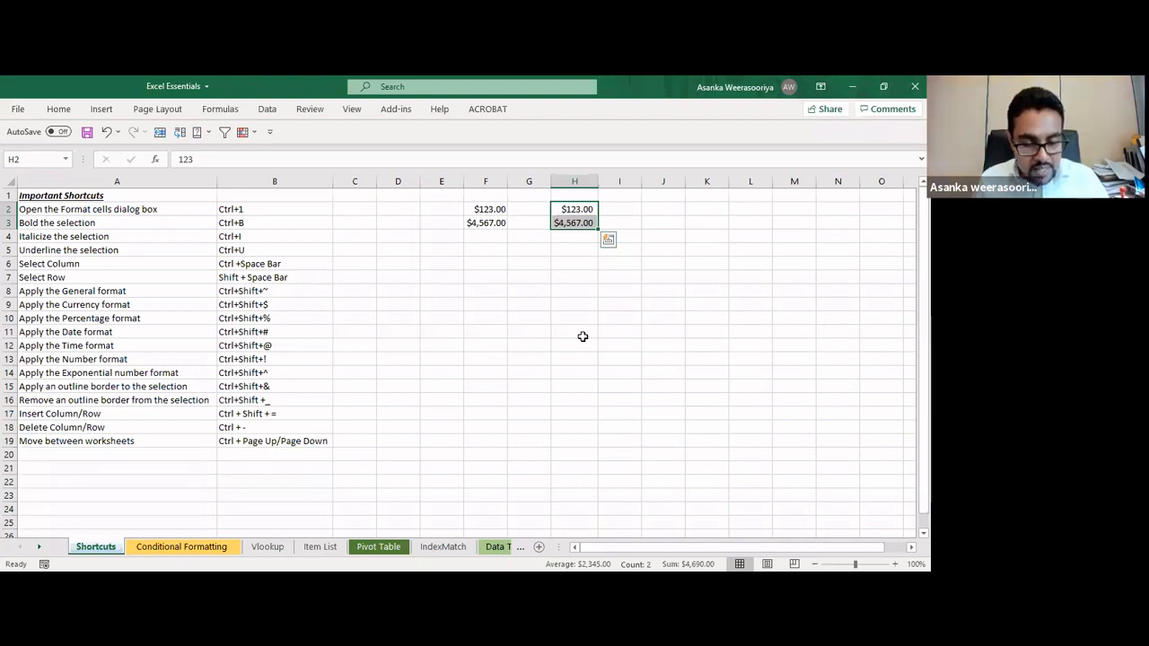
{"action": "key", "text": "ctrl+z"}
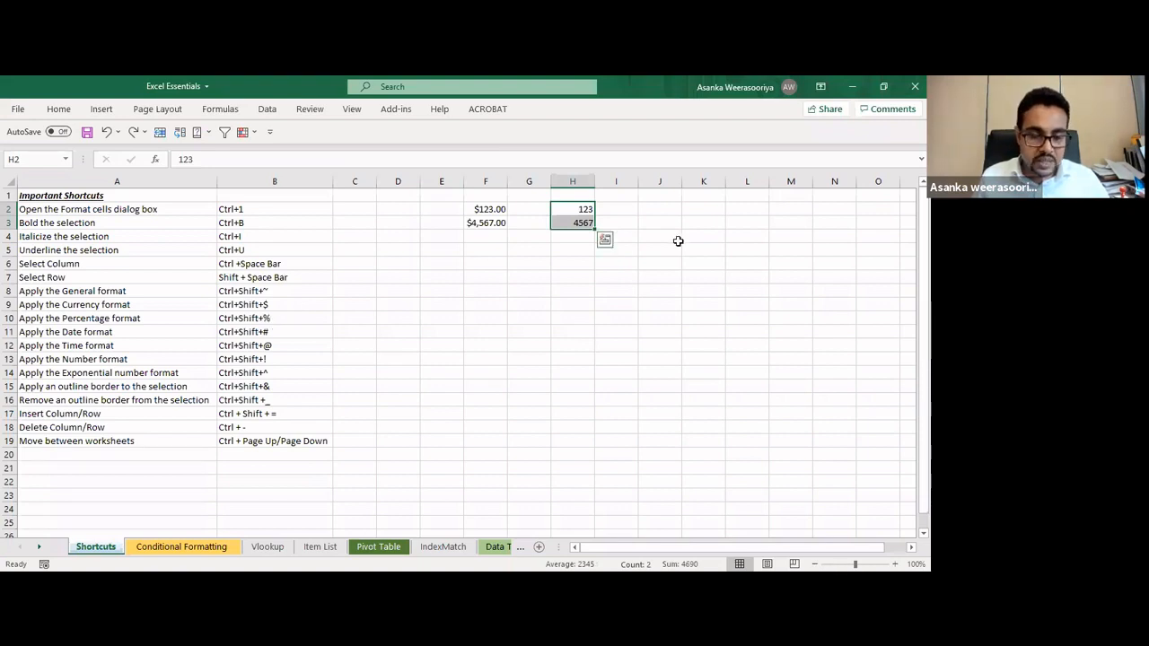
{"action": "key", "text": "ctrl+shift+5"}
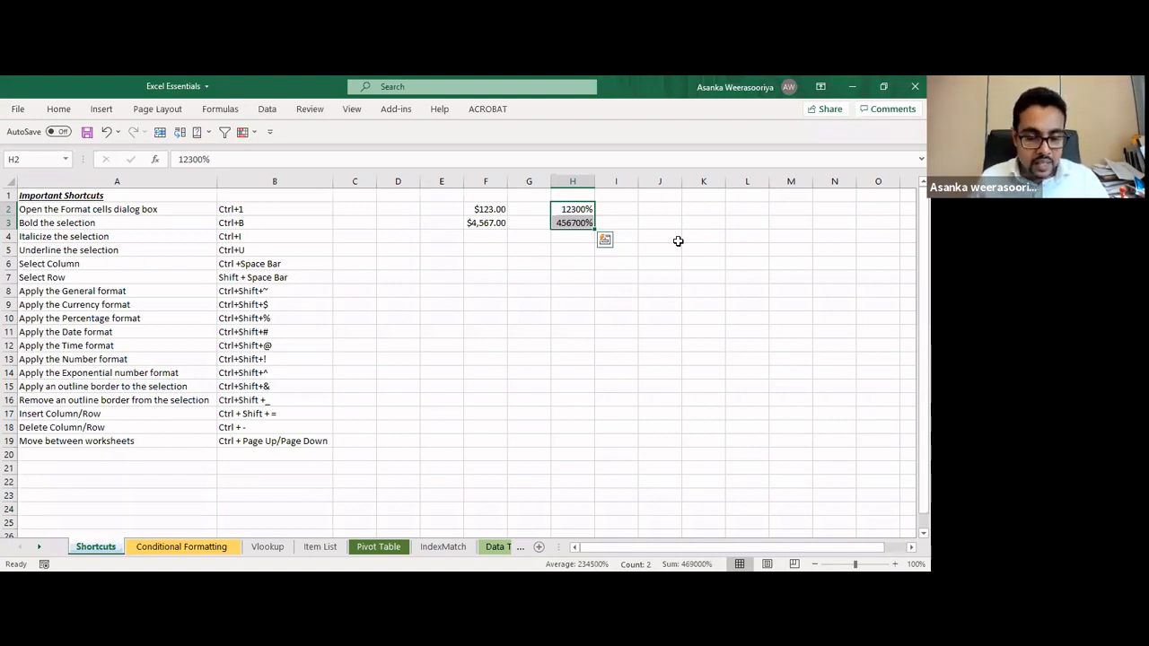
{"action": "key", "text": "ctrl+shift+grave"}
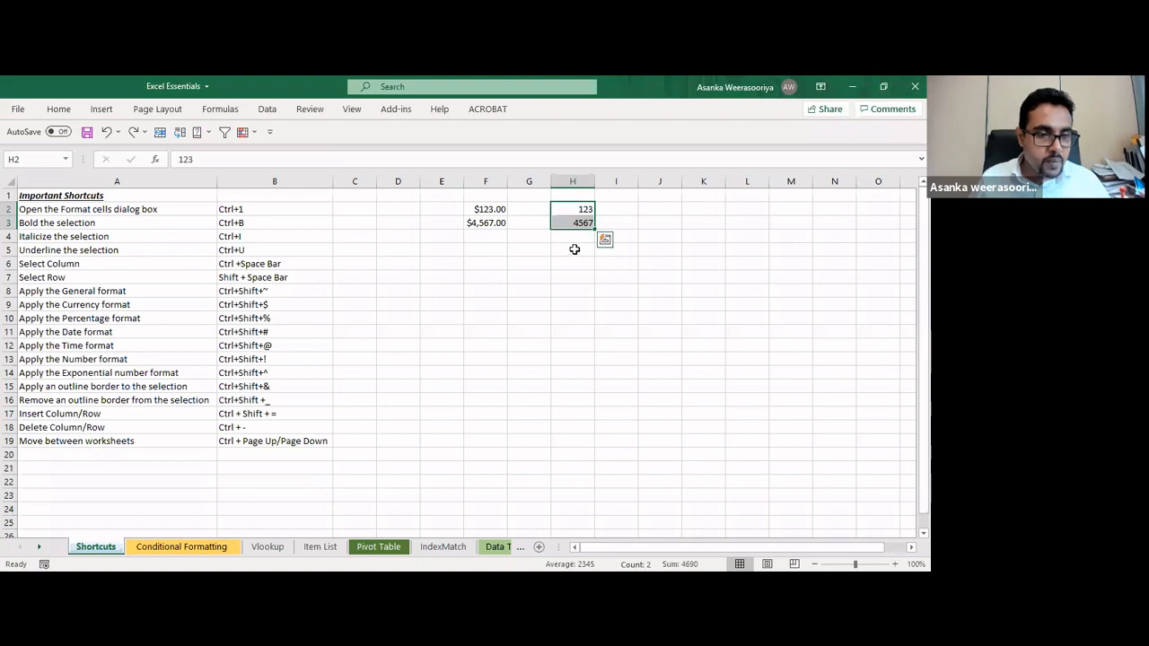
Step: Type the date 2/15/2021 into cell J2
{"action": "left_click", "coordinate": [653, 208]}
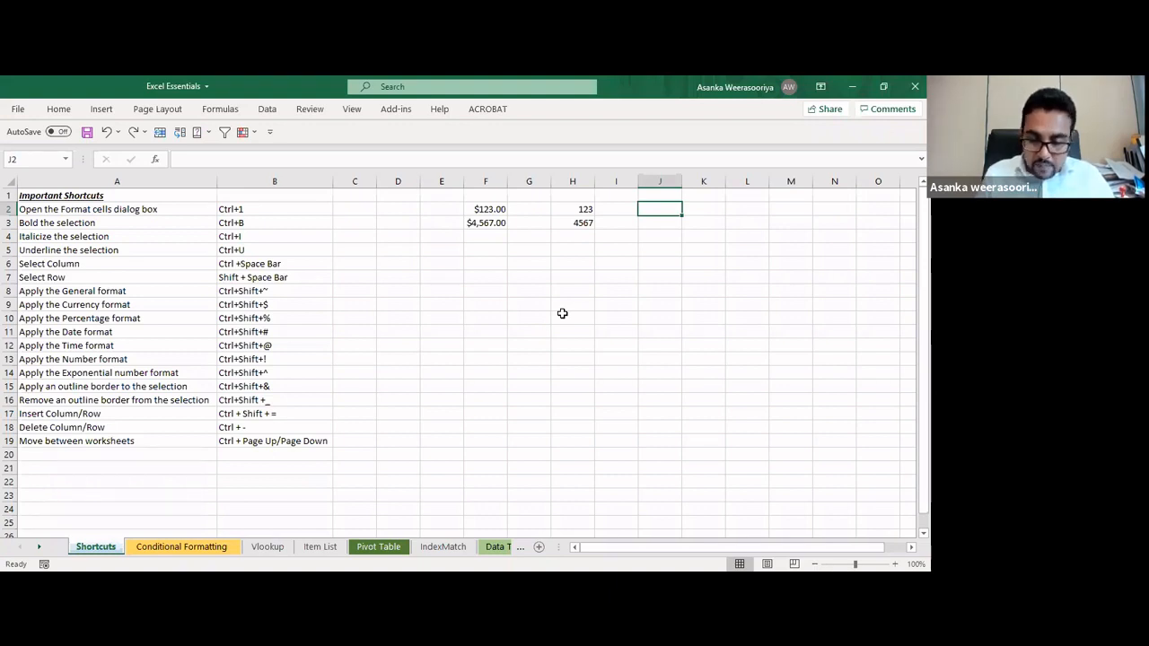
{"action": "type", "text": "2/1"}
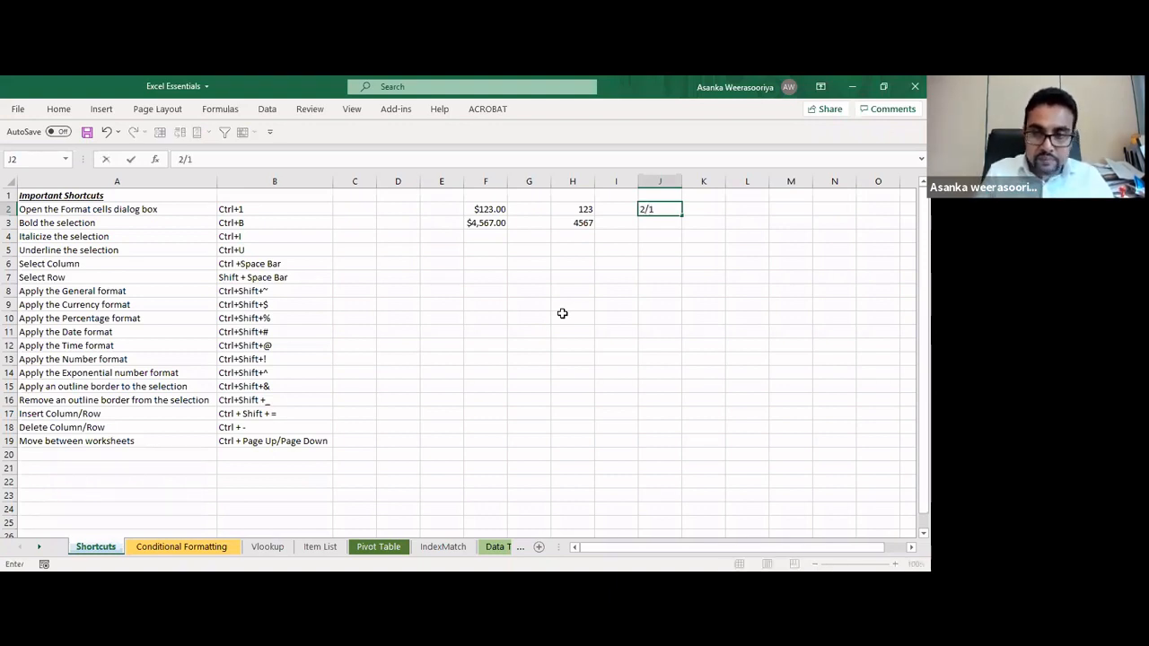
{"action": "type", "text": "5/20"}
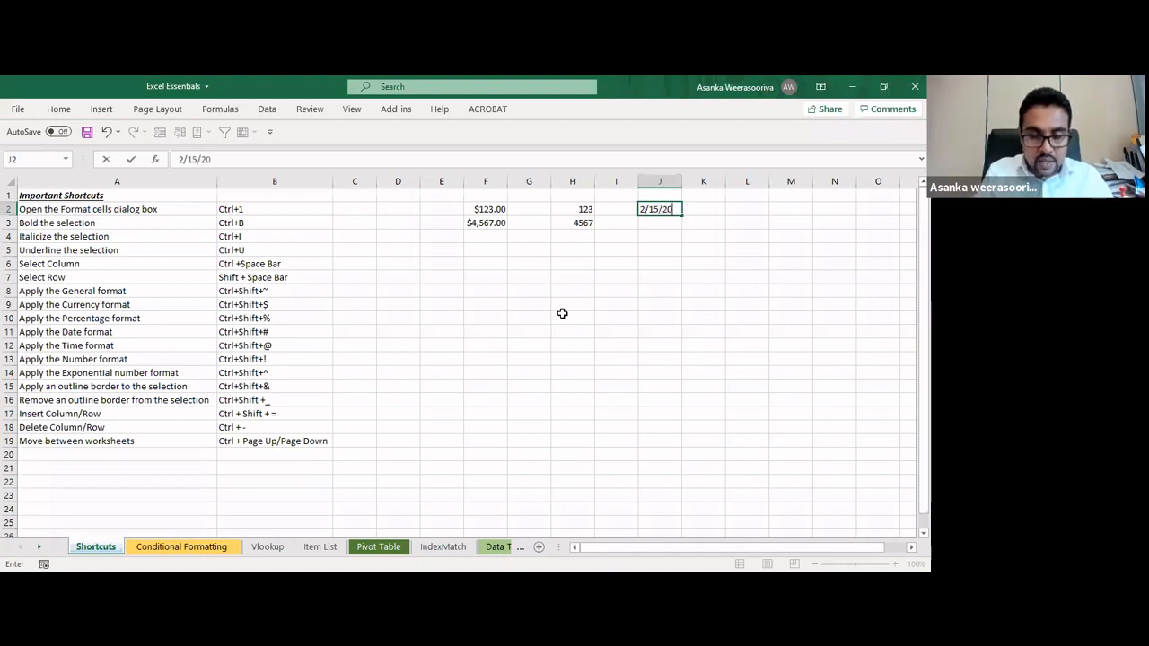
{"action": "type", "text": "21"}
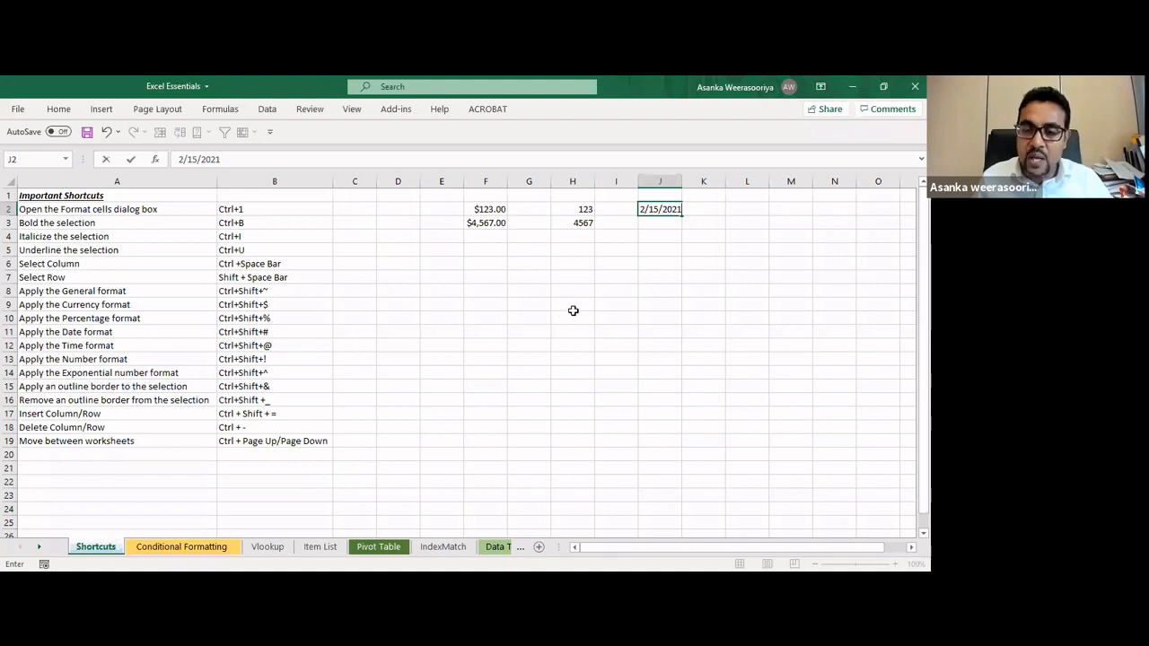
{"action": "left_click", "coordinate": [652, 235]}
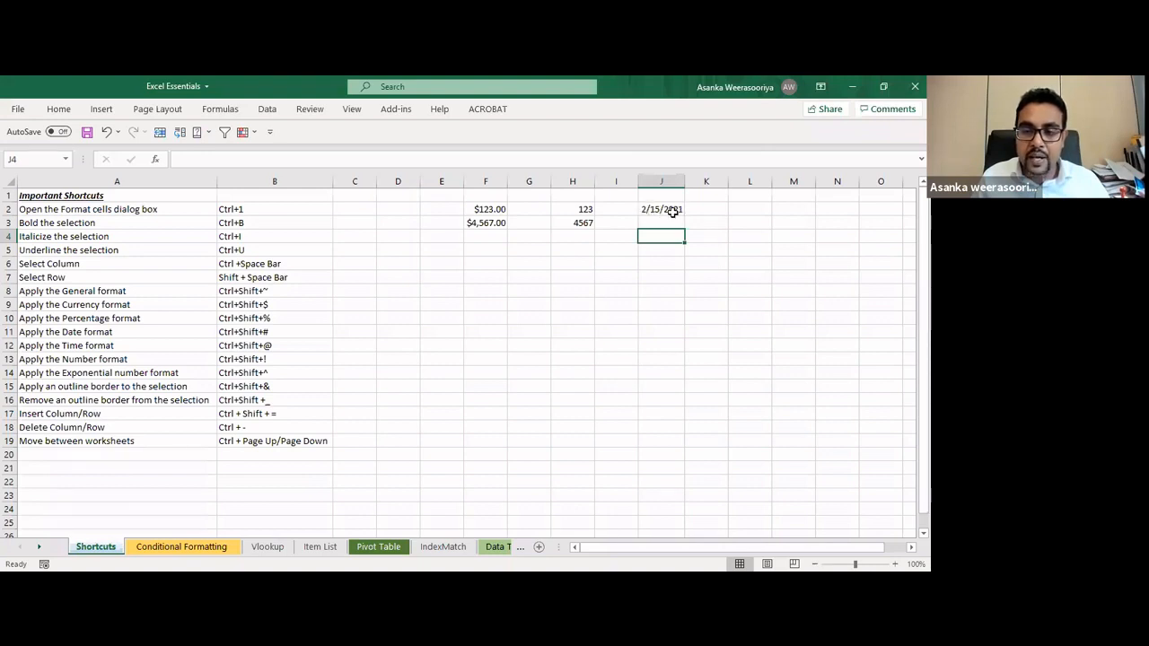
Step: Try the Ctrl+Shift+# date format on J2, then undo it
{"action": "left_click", "coordinate": [669, 209]}
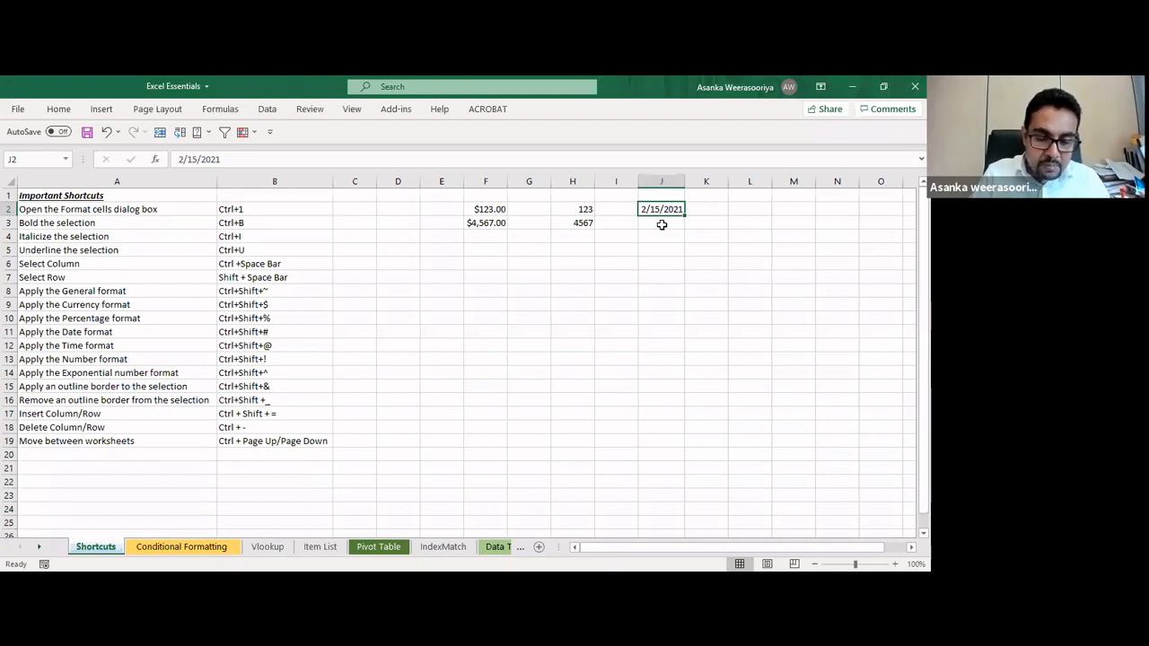
{"action": "key", "text": "ctrl+shift+#"}
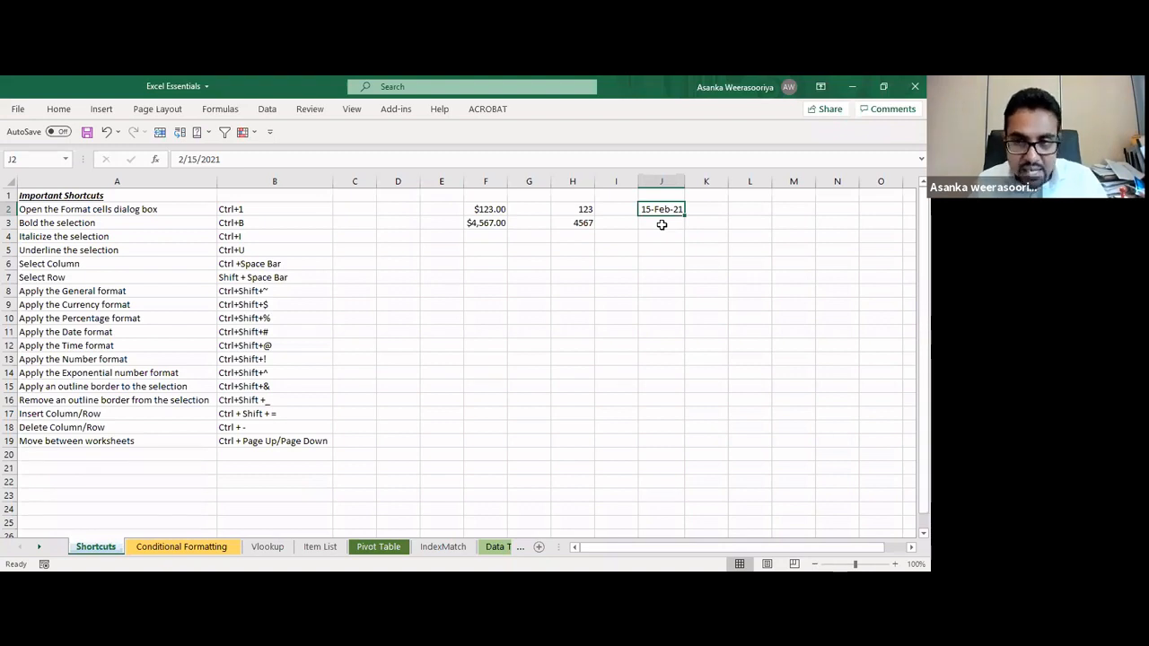
{"action": "key", "text": "ctrl+z"}
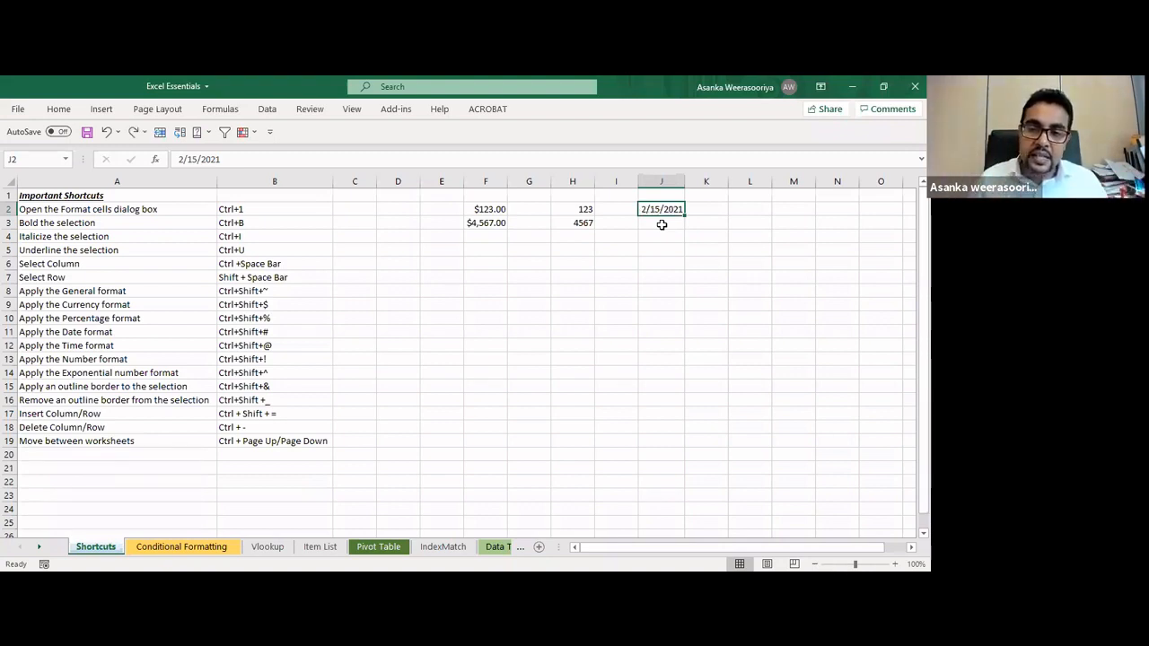
Step: Enter 3/15/2021 in J3 and format J2:J3 as dates (15-Feb-21, 15-Mar-21)
{"action": "left_click", "coordinate": [665, 221]}
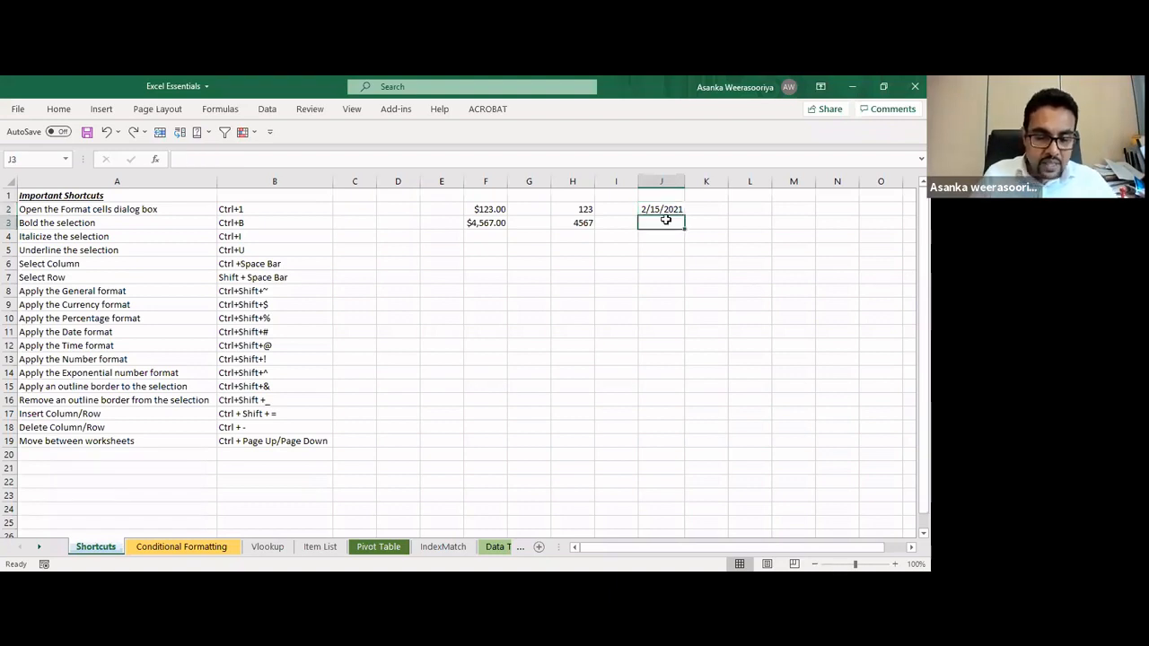
{"action": "type", "text": "3/"}
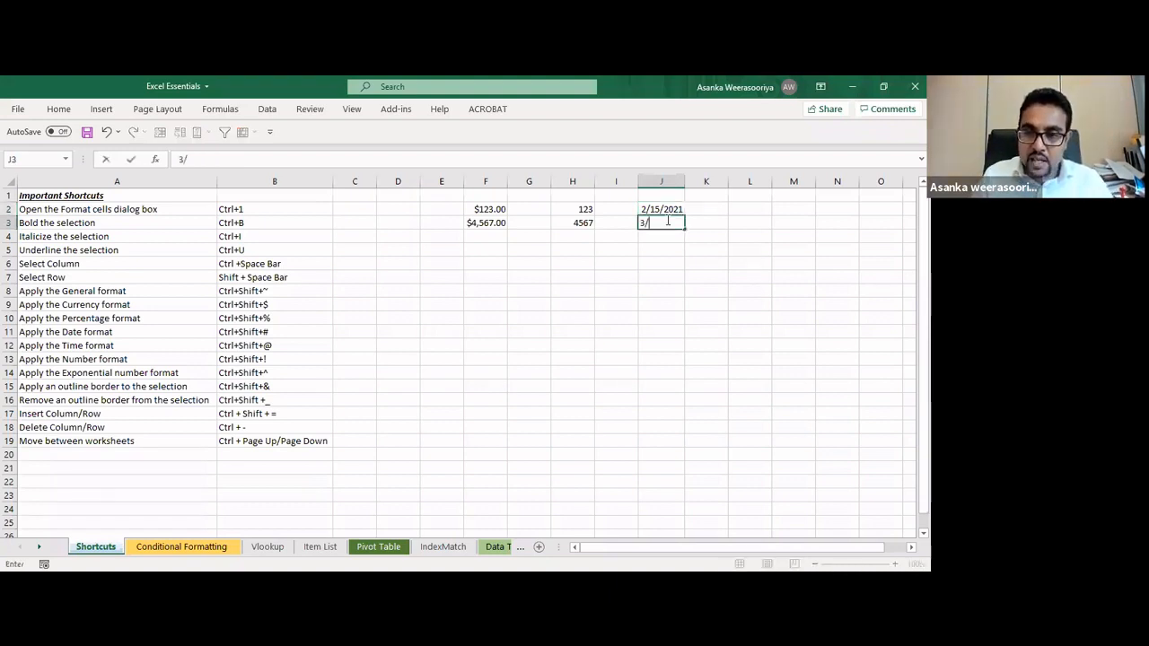
{"action": "type", "text": "15"}
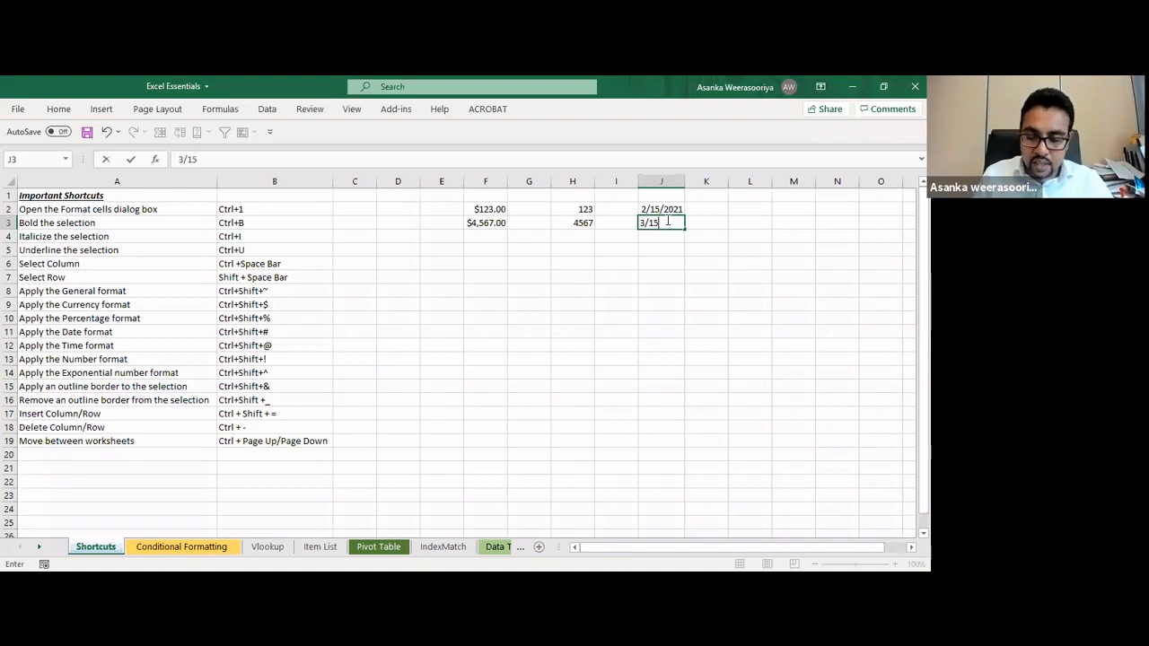
{"action": "type", "text": "/2021"}
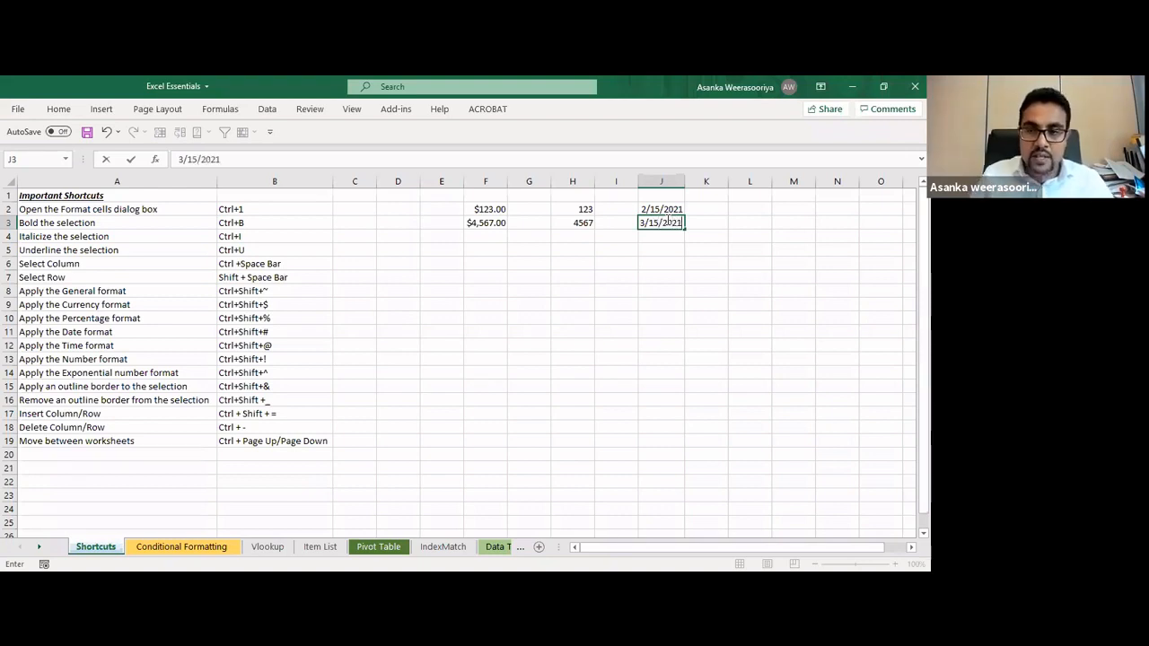
{"action": "key", "text": "Return"}
{"action": "left_click_drag", "start_coordinate": [669, 210], "coordinate": [669, 223]}
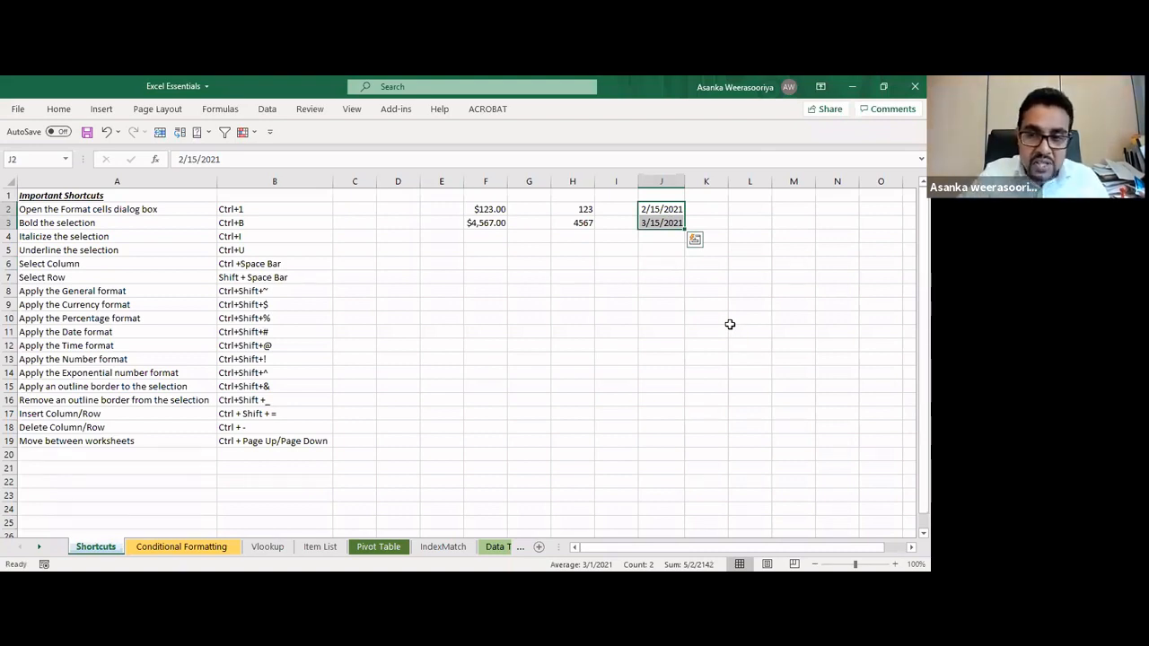
{"action": "key", "text": "ctrl+shift+numbersign"}
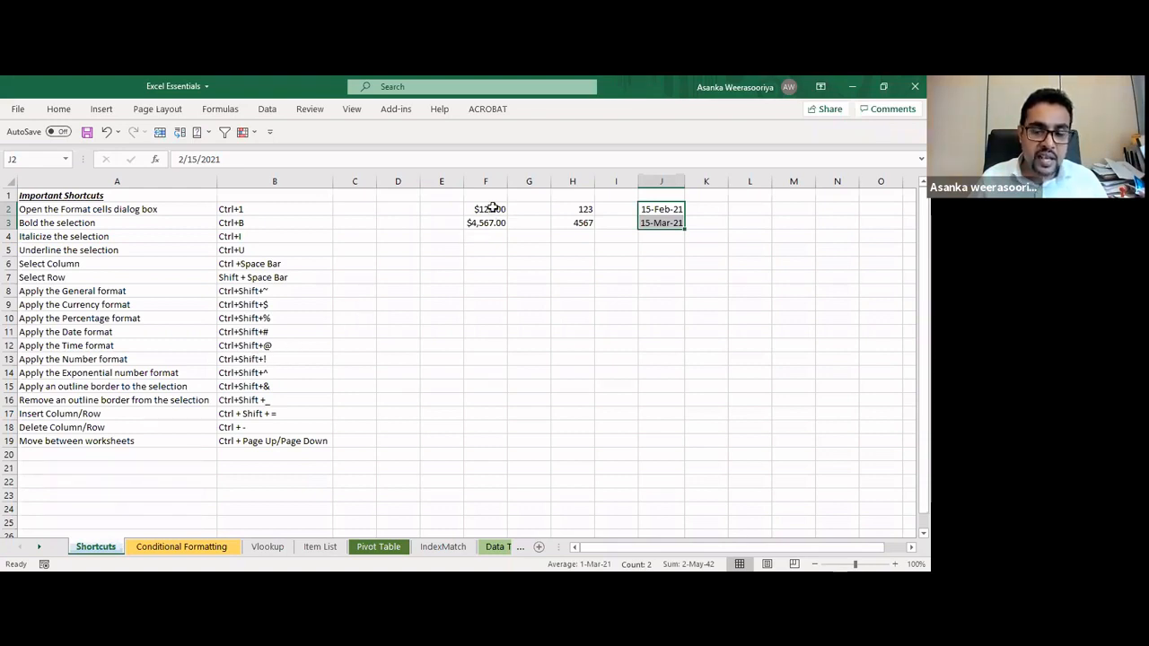
Step: Switch F2:F3 to Number format with Ctrl+Shift+!, showing 123.00 and 4,567.00
{"action": "left_click_drag", "start_coordinate": [493, 209], "coordinate": [492, 222]}
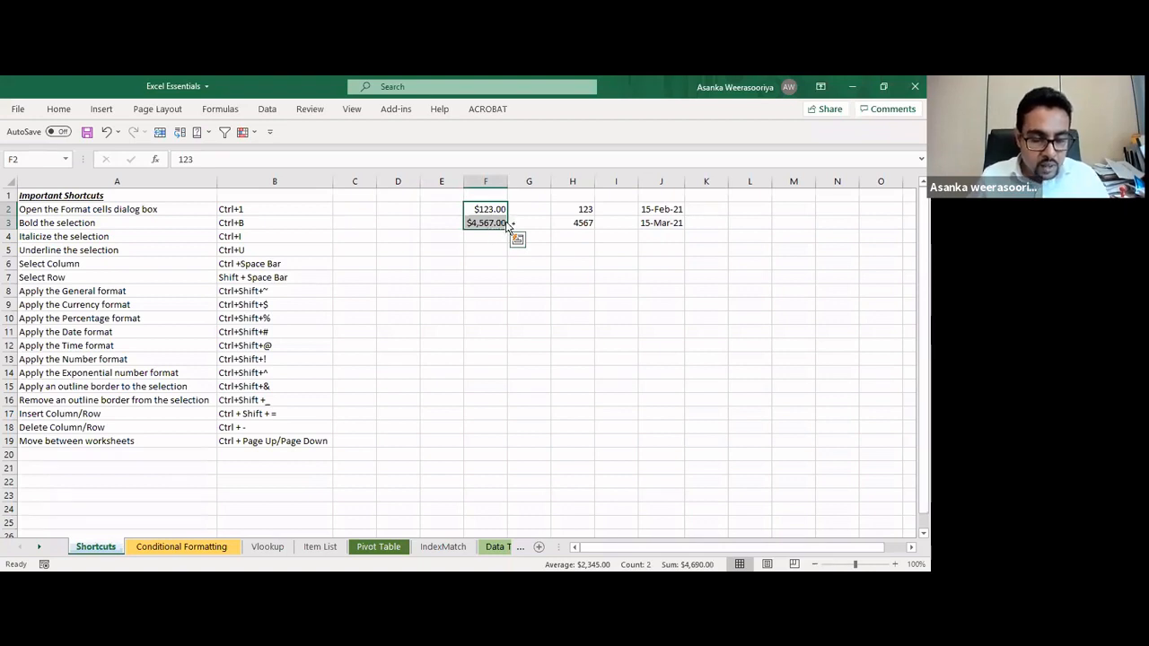
{"action": "key", "text": "ctrl+shift+1"}
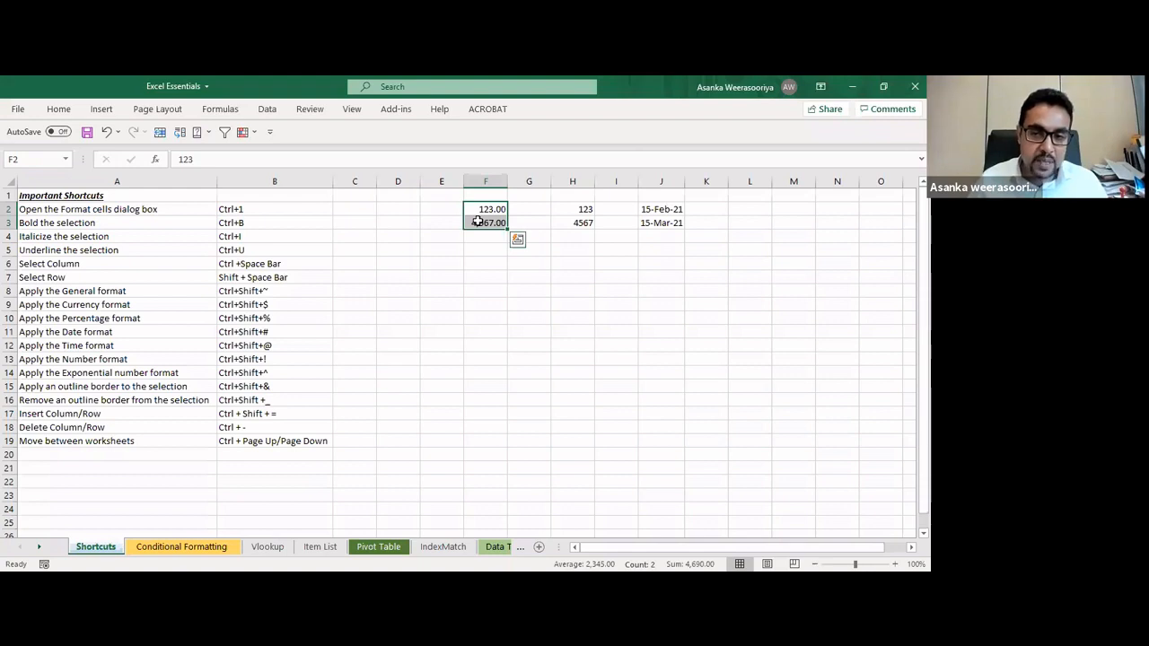
{"action": "left_click", "coordinate": [257, 362]}
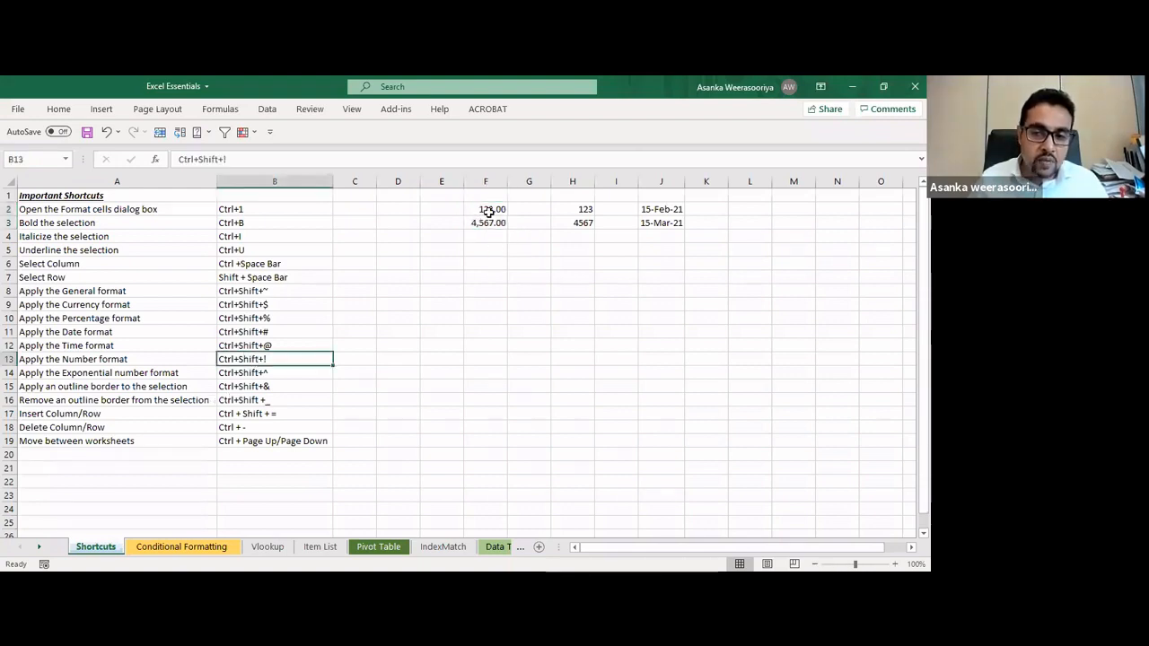
{"action": "left_click_drag", "start_coordinate": [487, 212], "coordinate": [490, 223]}
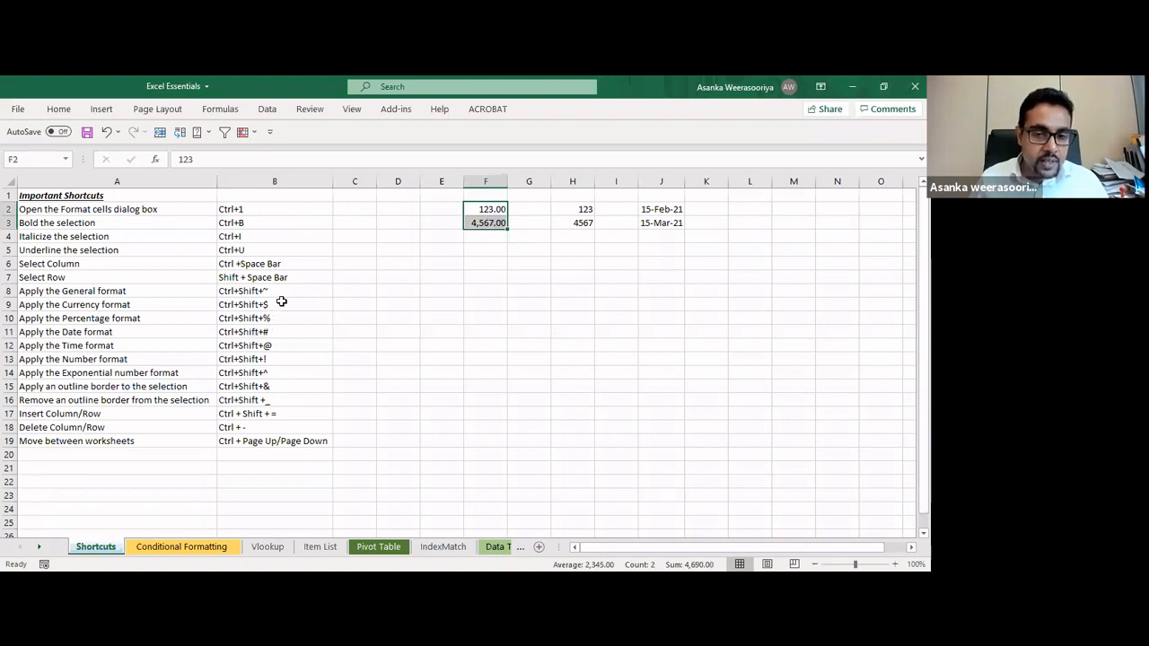
{"action": "left_click_drag", "start_coordinate": [287, 290], "coordinate": [285, 359]}
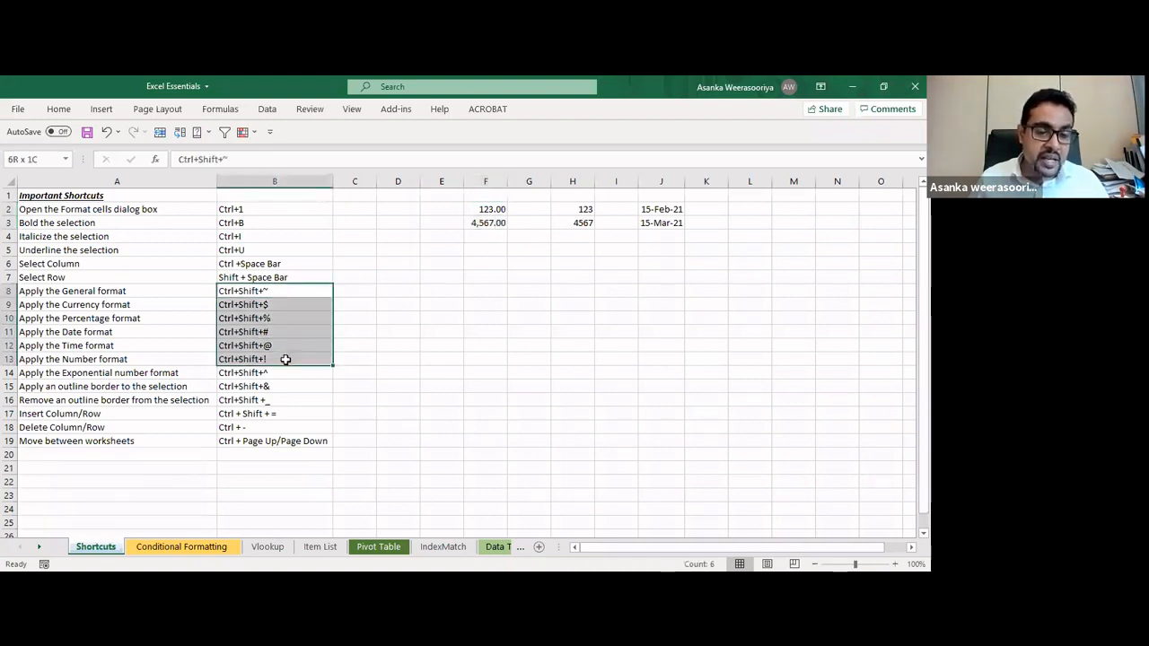
{"action": "left_click_drag", "start_coordinate": [287, 359], "coordinate": [287, 357]}
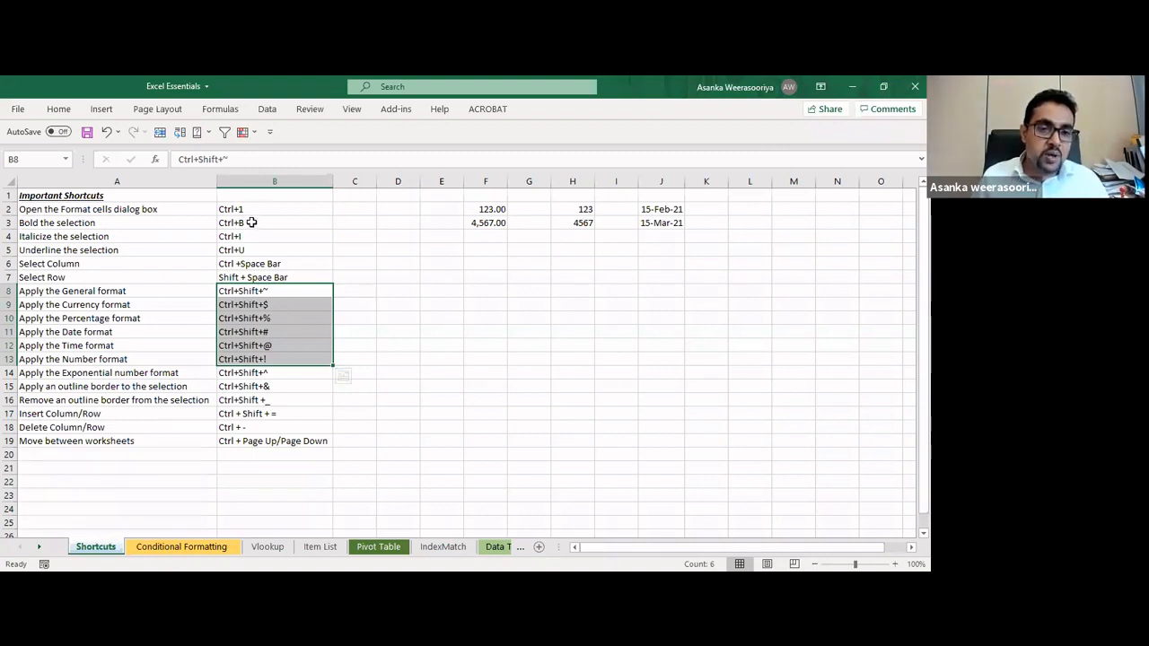
{"action": "left_click_drag", "start_coordinate": [252, 222], "coordinate": [247, 248]}
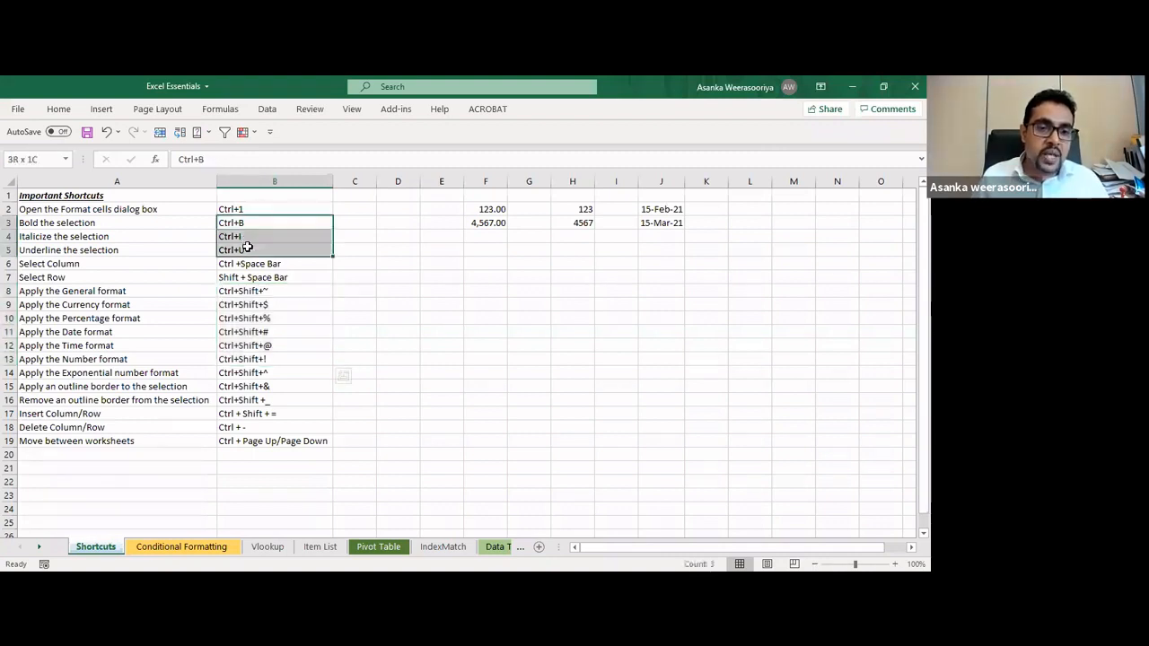
{"action": "left_click", "coordinate": [404, 330]}
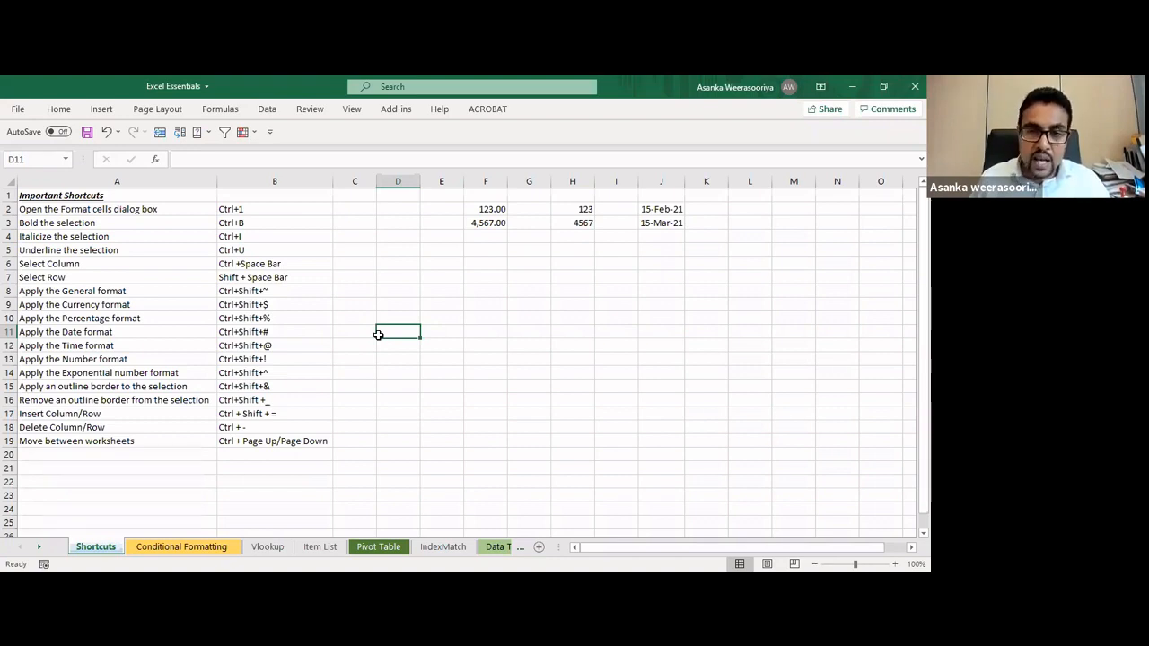
{"action": "key", "text": "Left"}
{"action": "key", "text": "Left"}
{"action": "key", "text": "Right"}
{"action": "key", "text": "Right"}
{"action": "key", "text": "Right"}
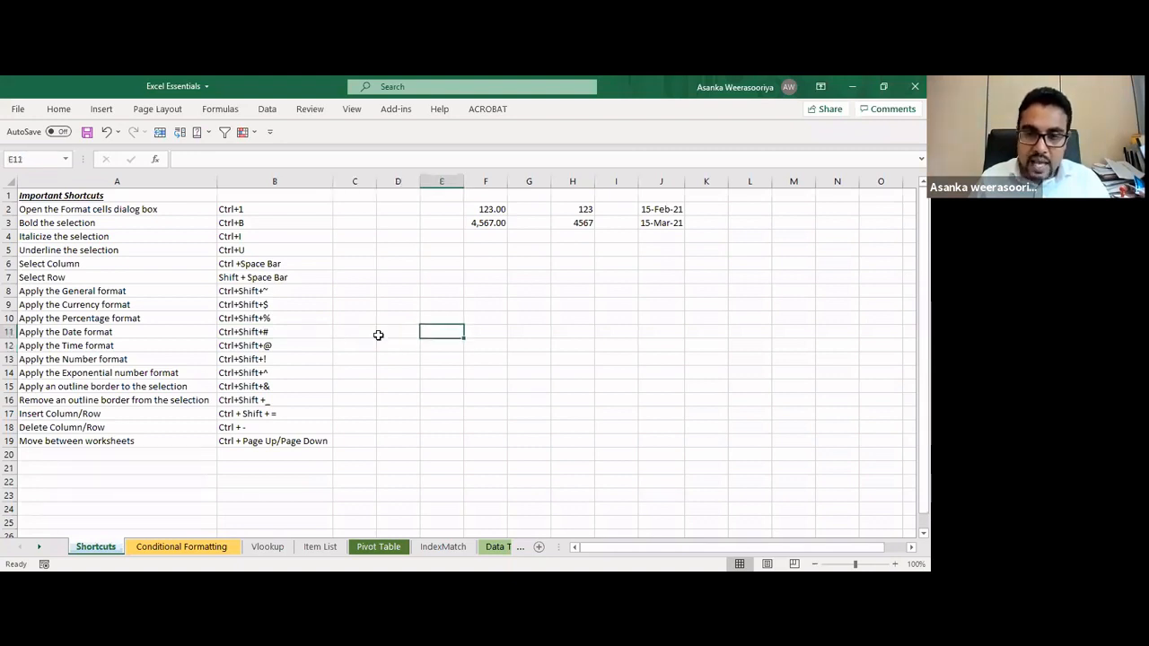
{"action": "key", "text": "Left"}
{"action": "key", "text": "Left"}
{"action": "key", "text": "Left"}
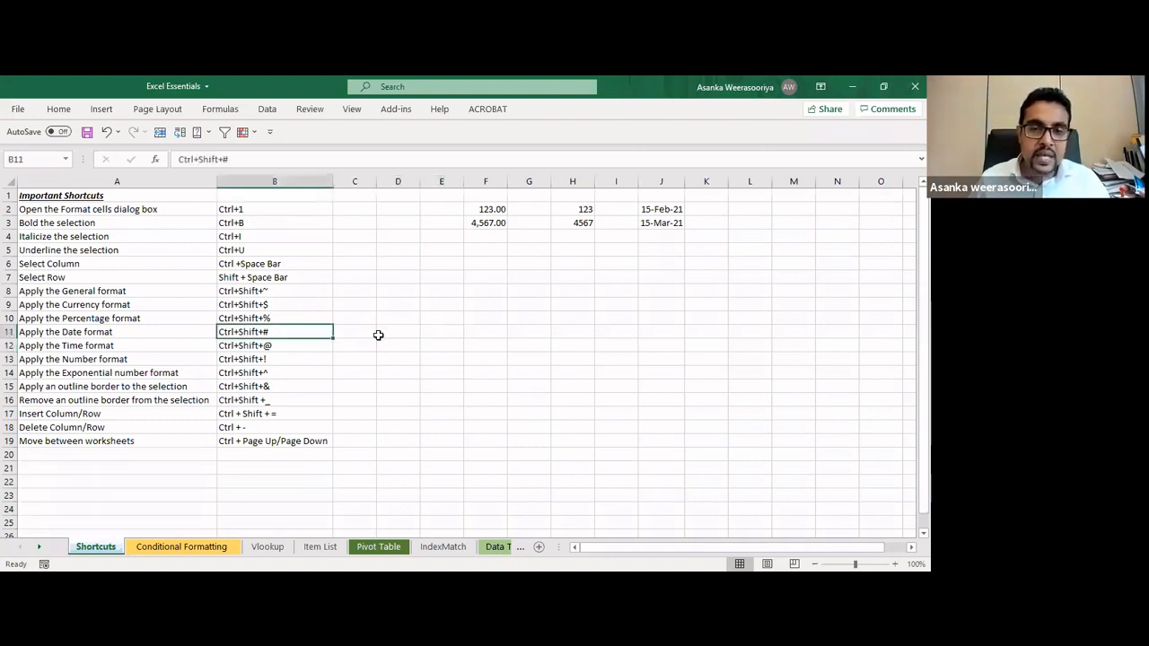
{"action": "key", "text": "Right"}
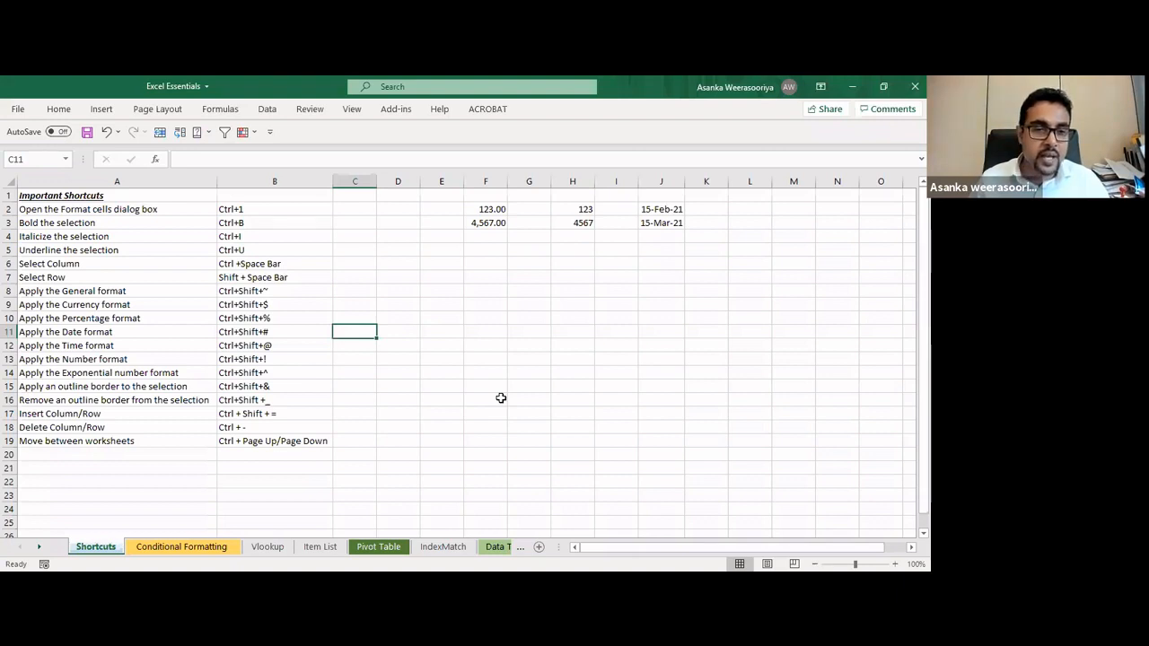
{"action": "key", "text": "Left"}
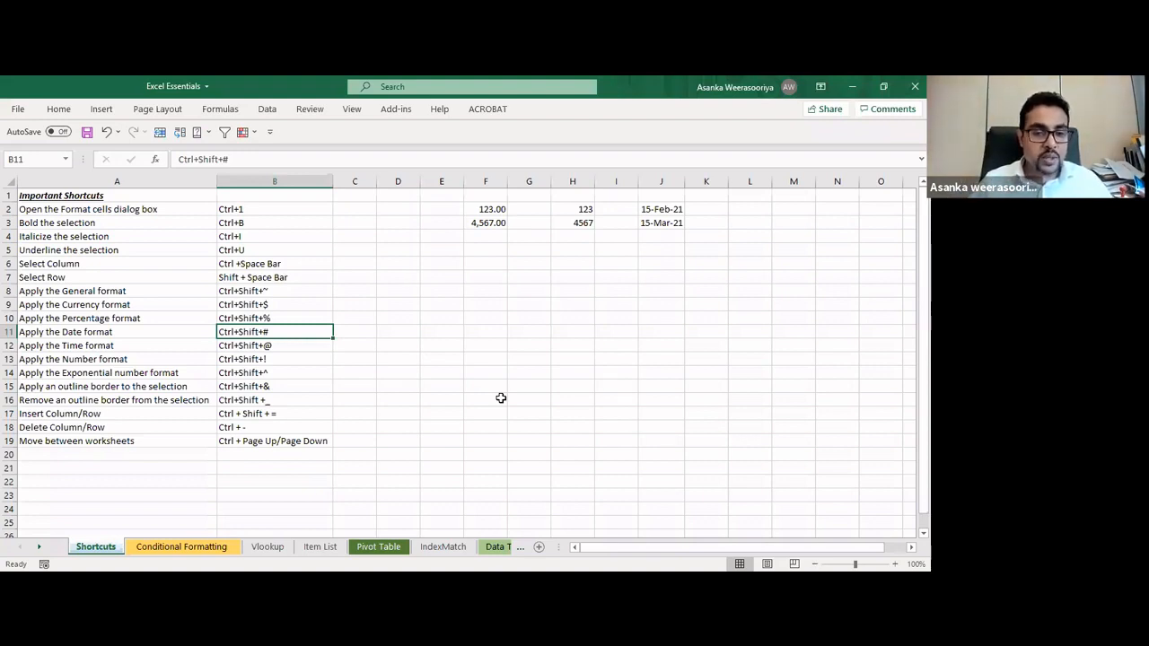
{"action": "key", "text": "Up"}
{"action": "key", "text": "Up"}
{"action": "key", "text": "Up"}
{"action": "key", "text": "Up"}
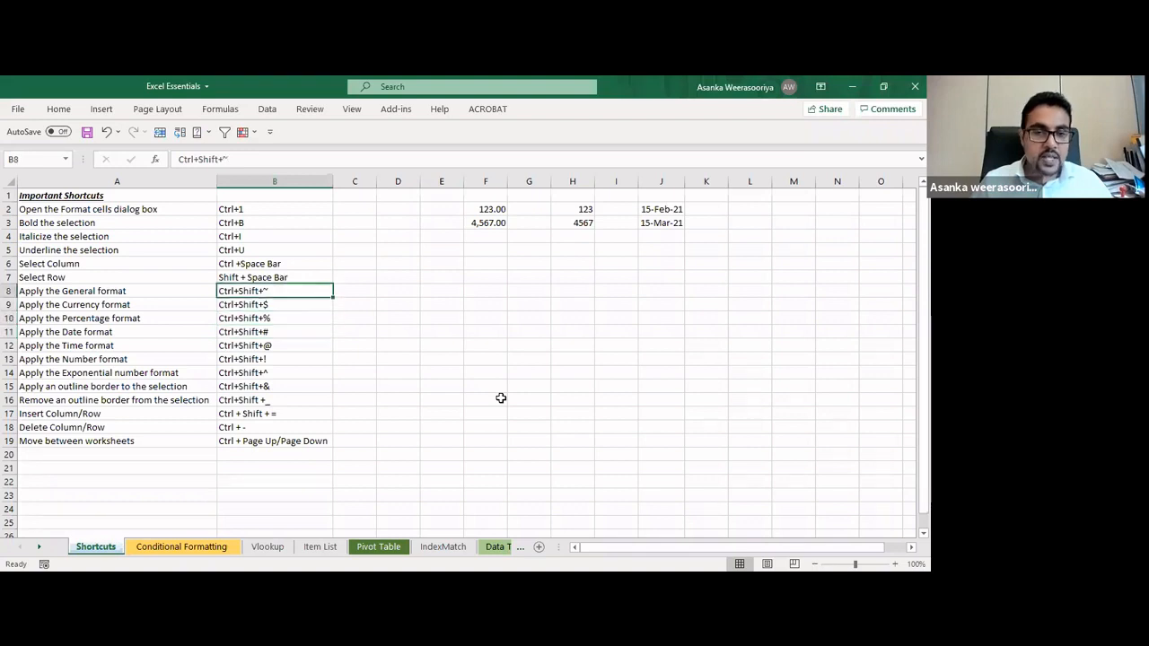
{"action": "key", "text": "Up"}
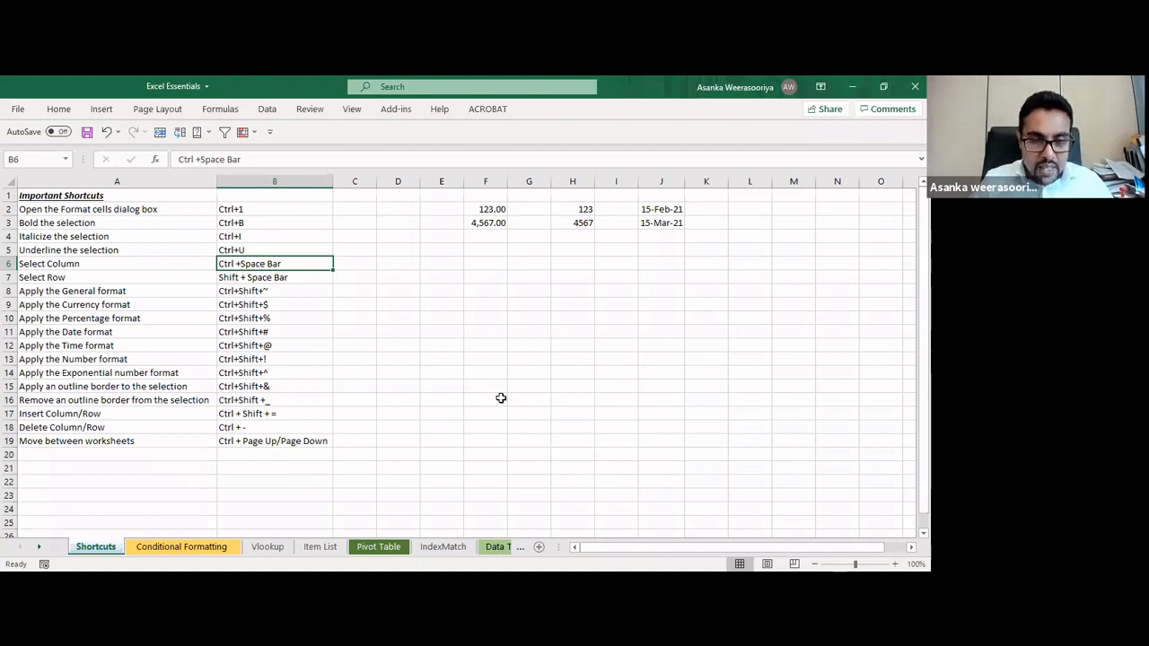
{"action": "key", "text": "ctrl+space"}
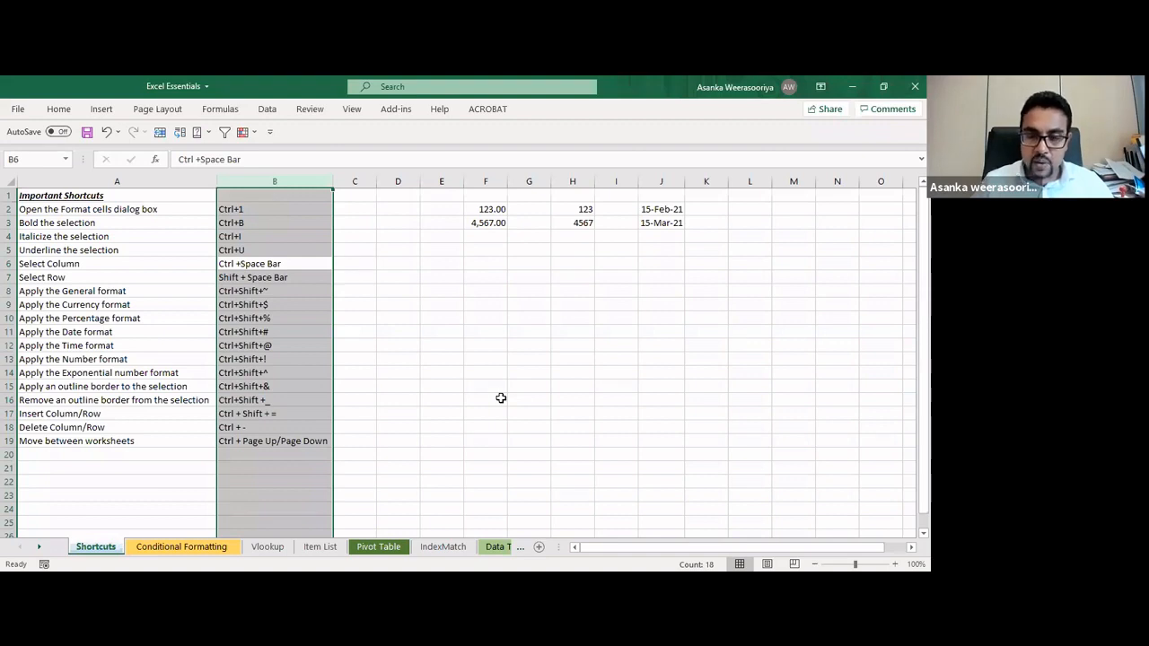
{"action": "key", "text": "Right"}
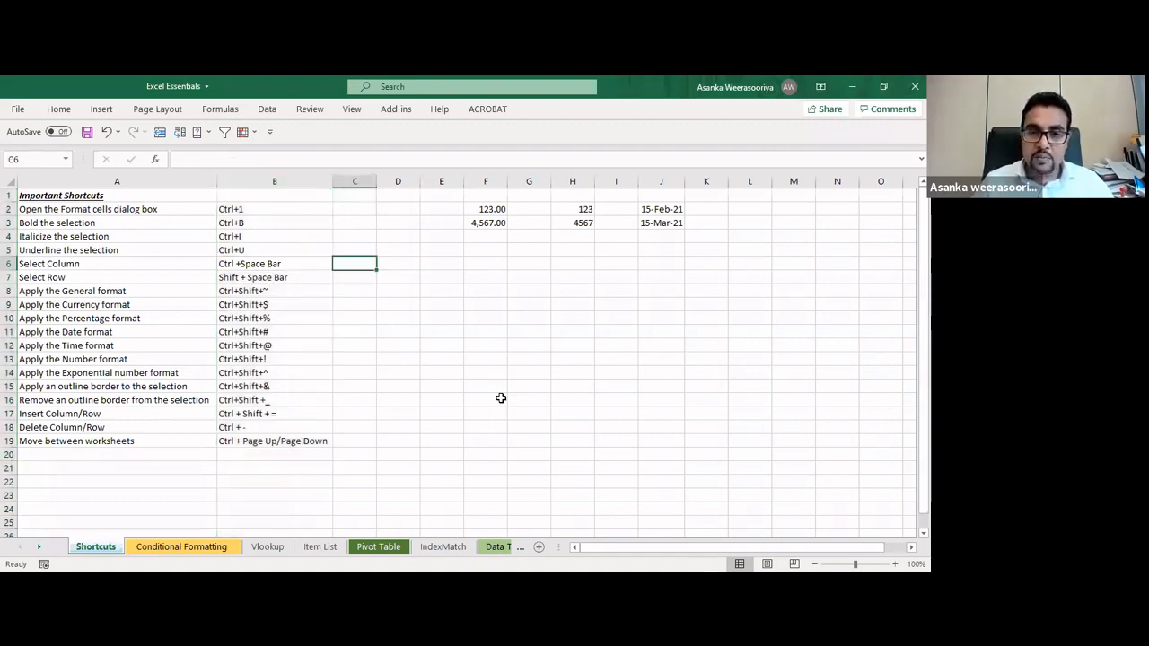
{"action": "key", "text": "Right"}
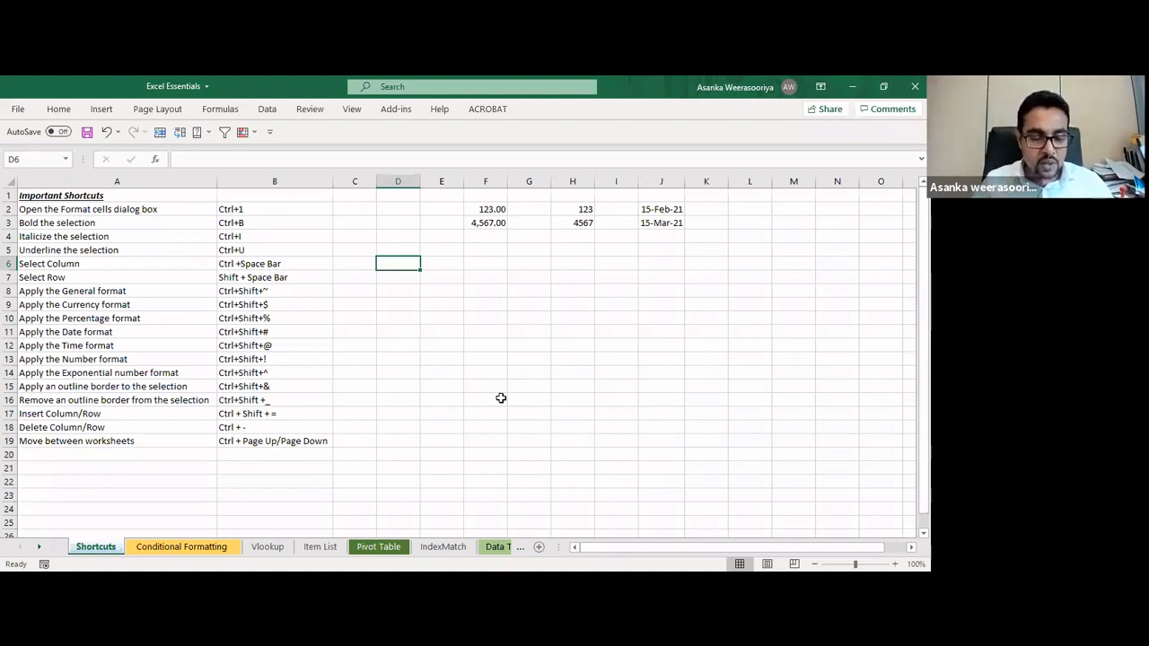
{"action": "key", "text": "ctrl+space"}
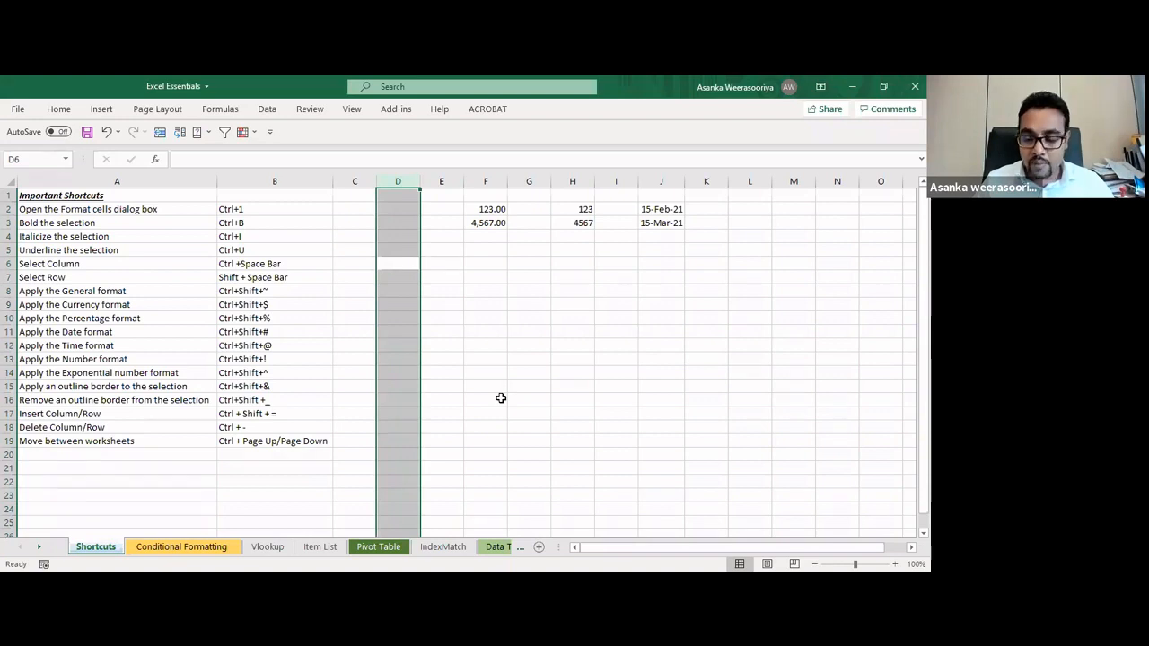
{"action": "key", "text": "Left"}
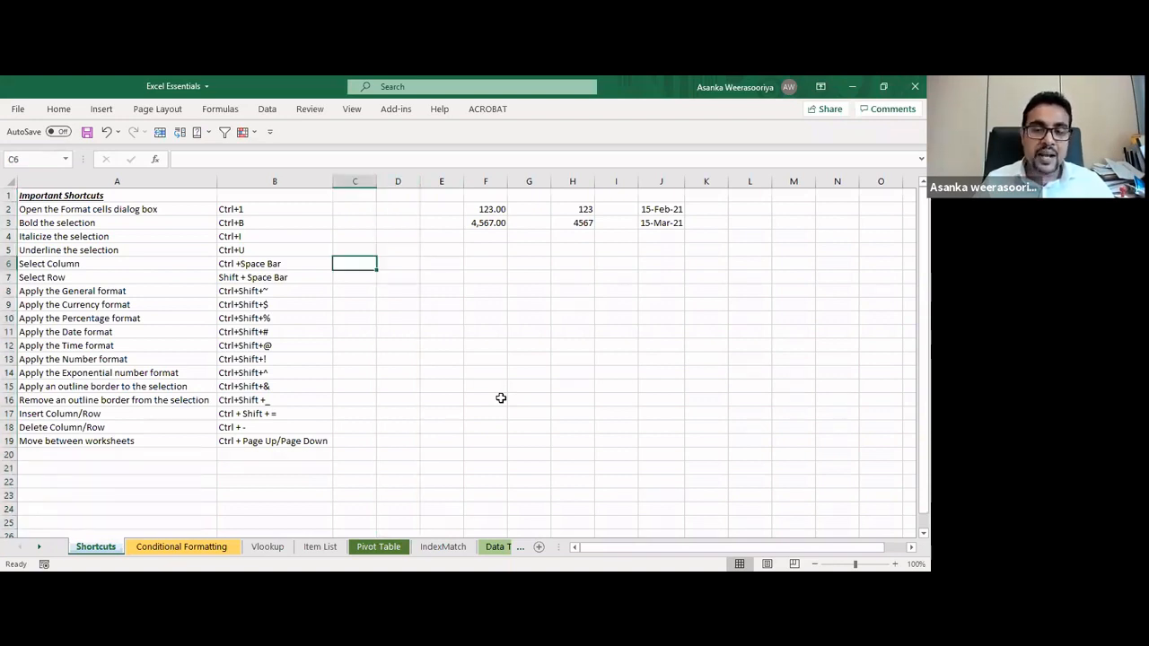
{"action": "key", "text": "Down"}
{"action": "key", "text": "Down"}
{"action": "key", "text": "Down"}
{"action": "key", "text": "Down"}
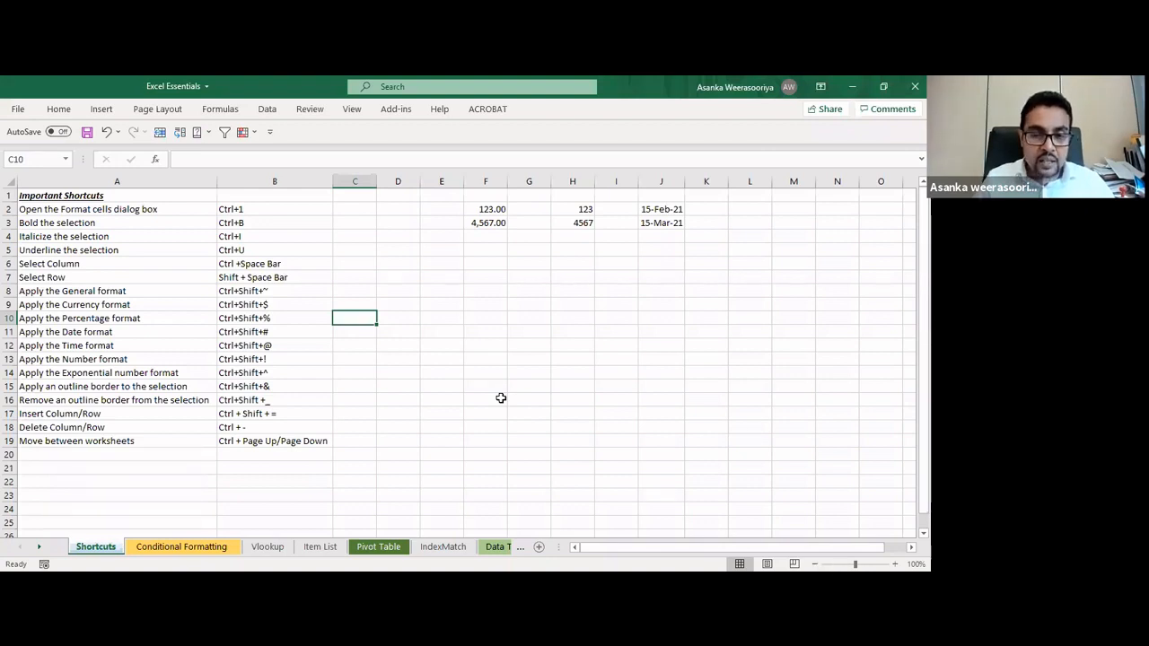
{"action": "key", "text": "shift+space"}
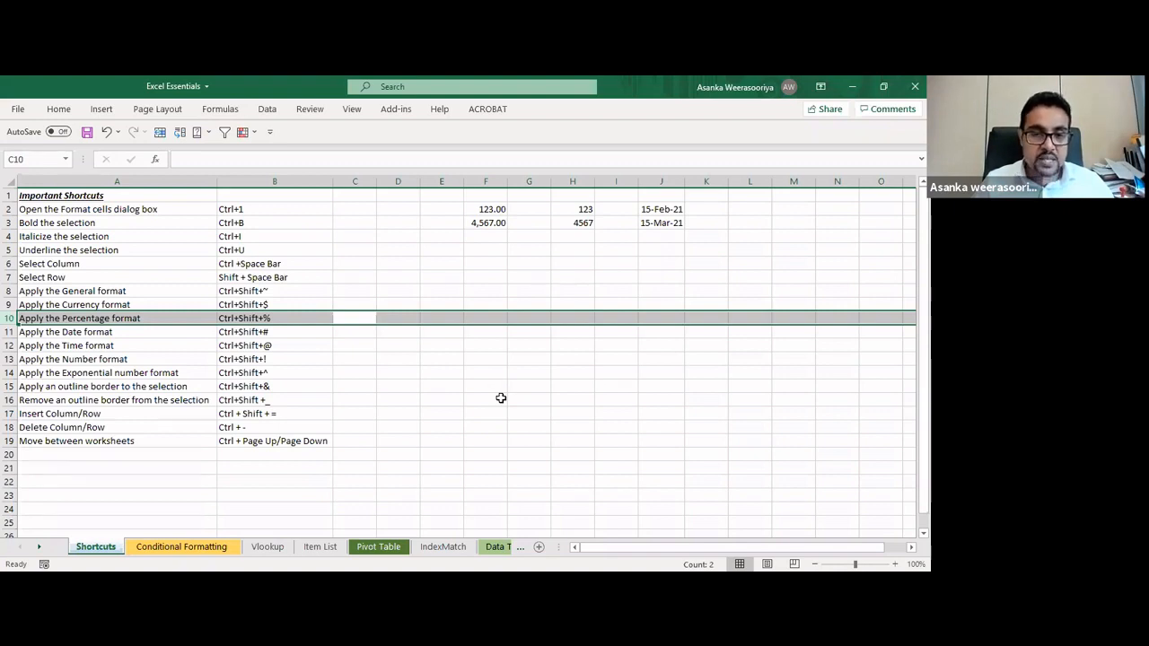
{"action": "key", "text": "Up"}
{"action": "key", "text": "Up"}
{"action": "key", "text": "Up"}
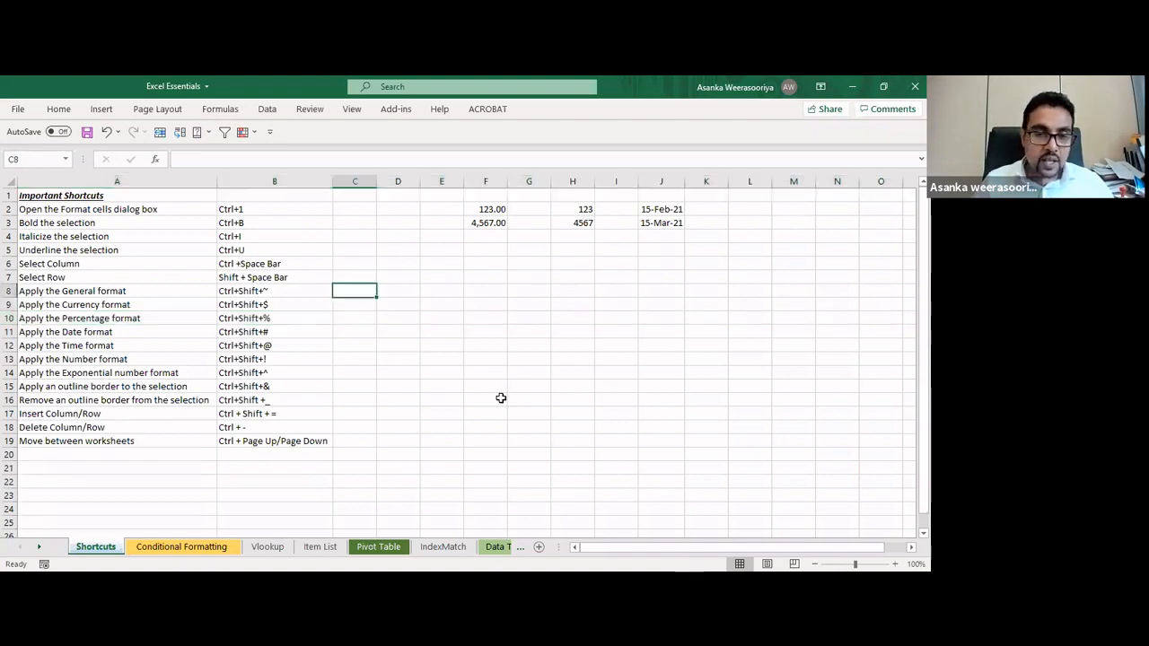
{"action": "key", "text": "Up"}
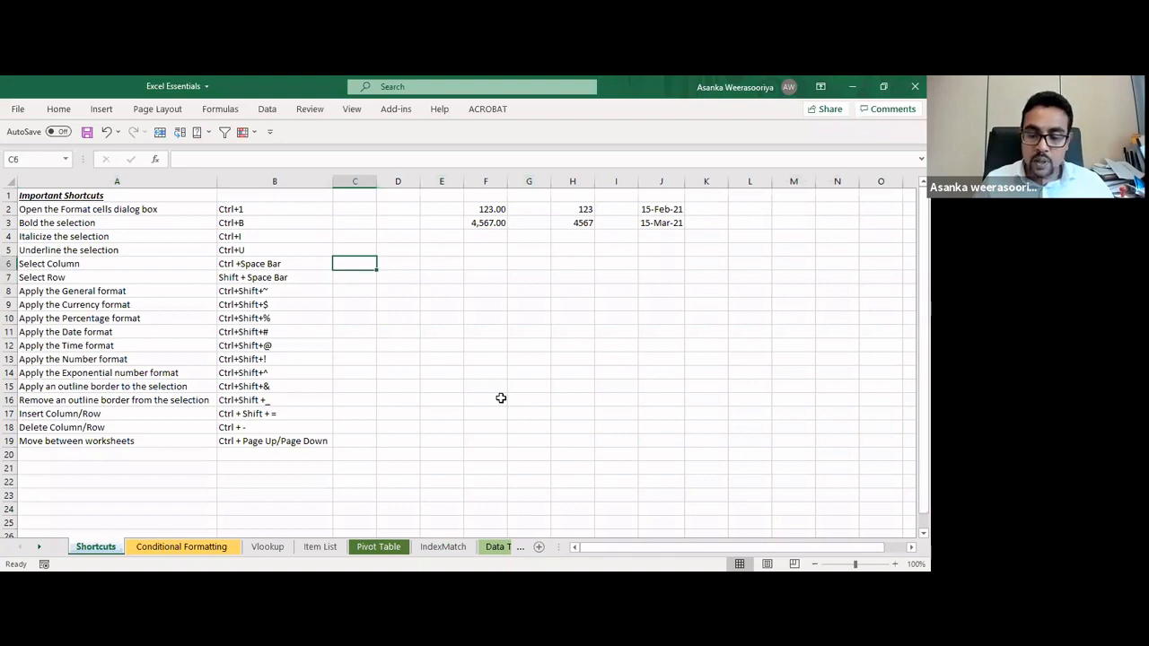
{"action": "key", "text": "Left"}
{"action": "key", "text": "Down"}
{"action": "key", "text": "Up"}
{"action": "key", "text": "Down"}
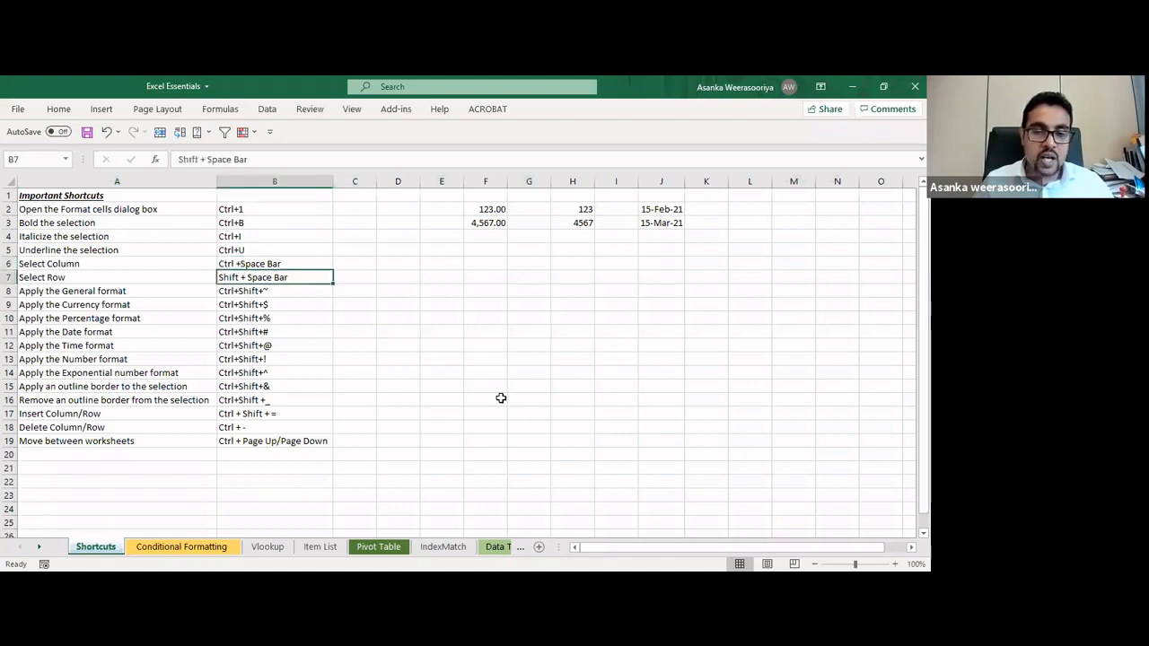
{"action": "key", "text": "Up"}
{"action": "key", "text": "Down"}
{"action": "key", "text": "Up"}
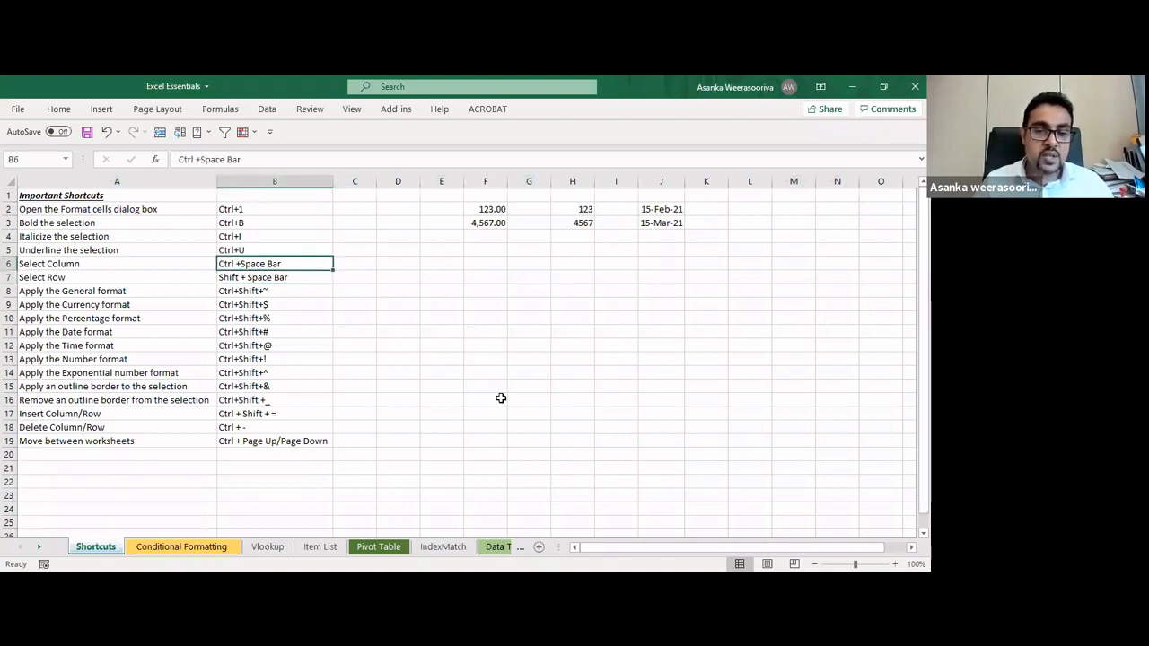
{"action": "key", "text": "Down"}
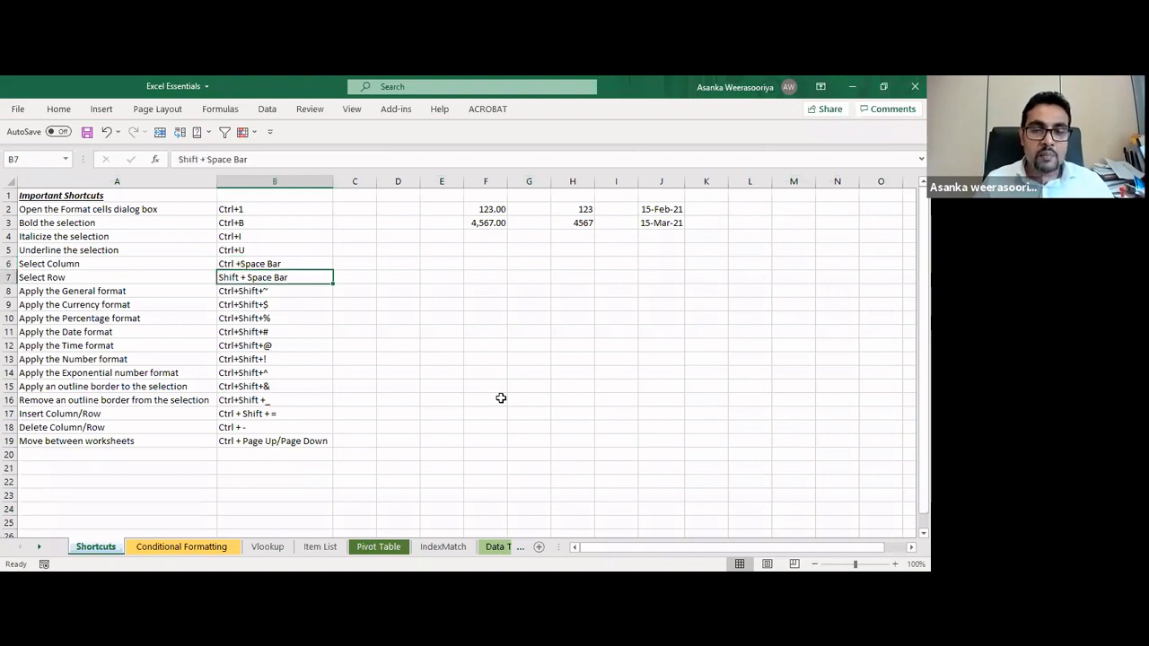
{"action": "key", "text": "Up"}
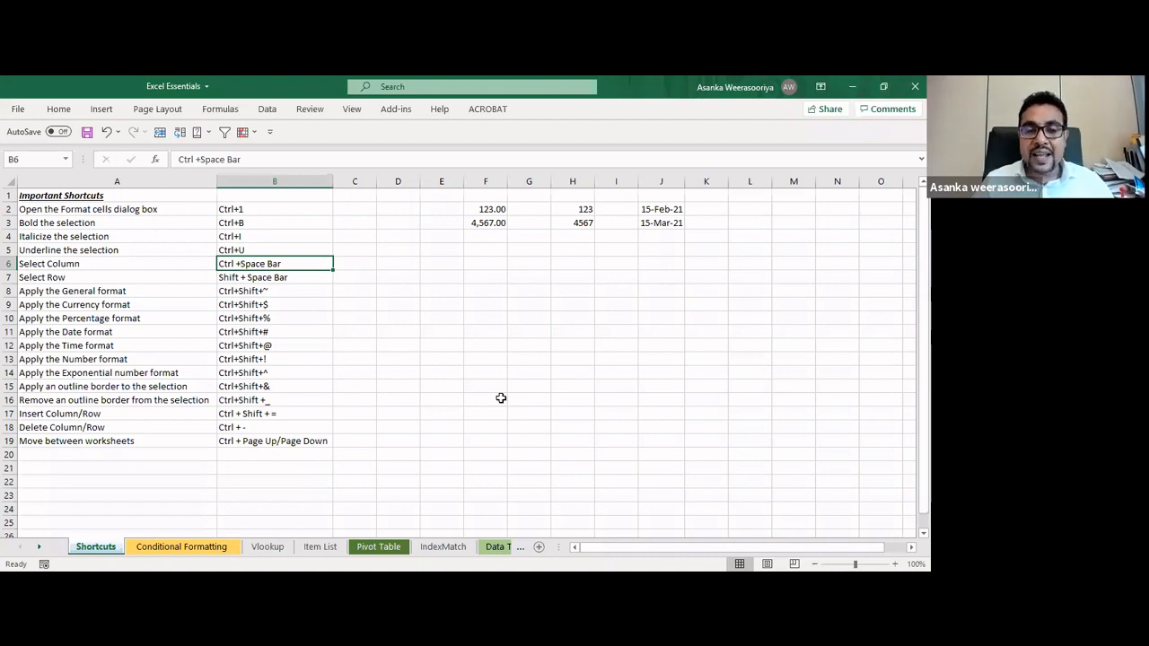
{"action": "key", "text": "Right"}
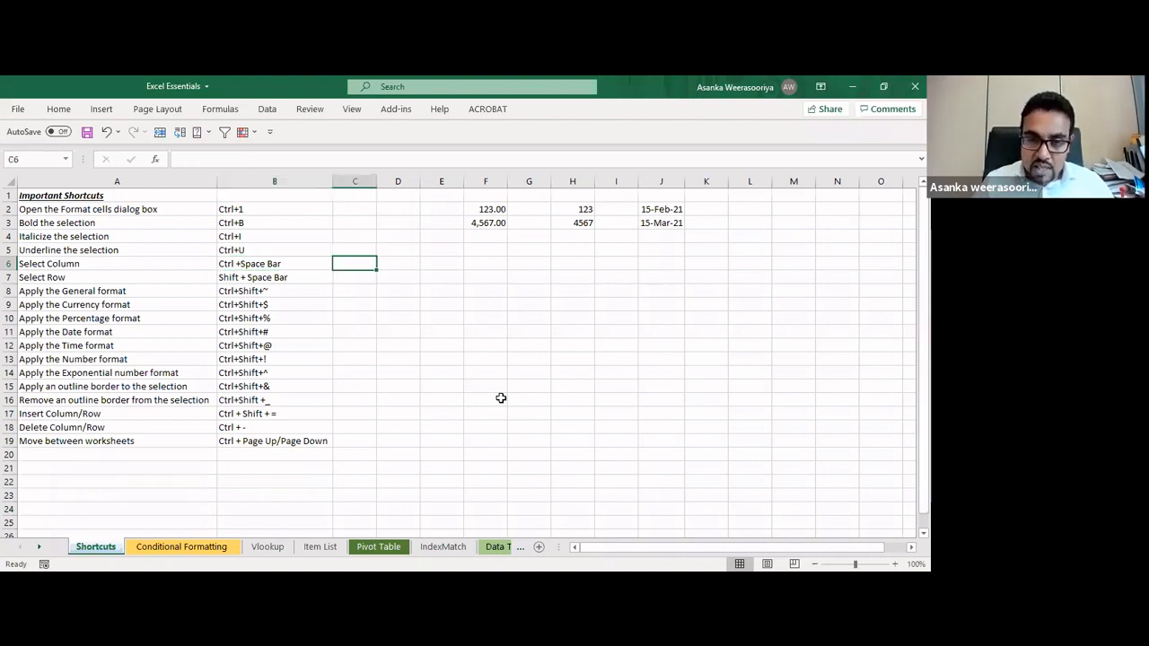
{"action": "key", "text": "Down"}
{"action": "key", "text": "Right"}
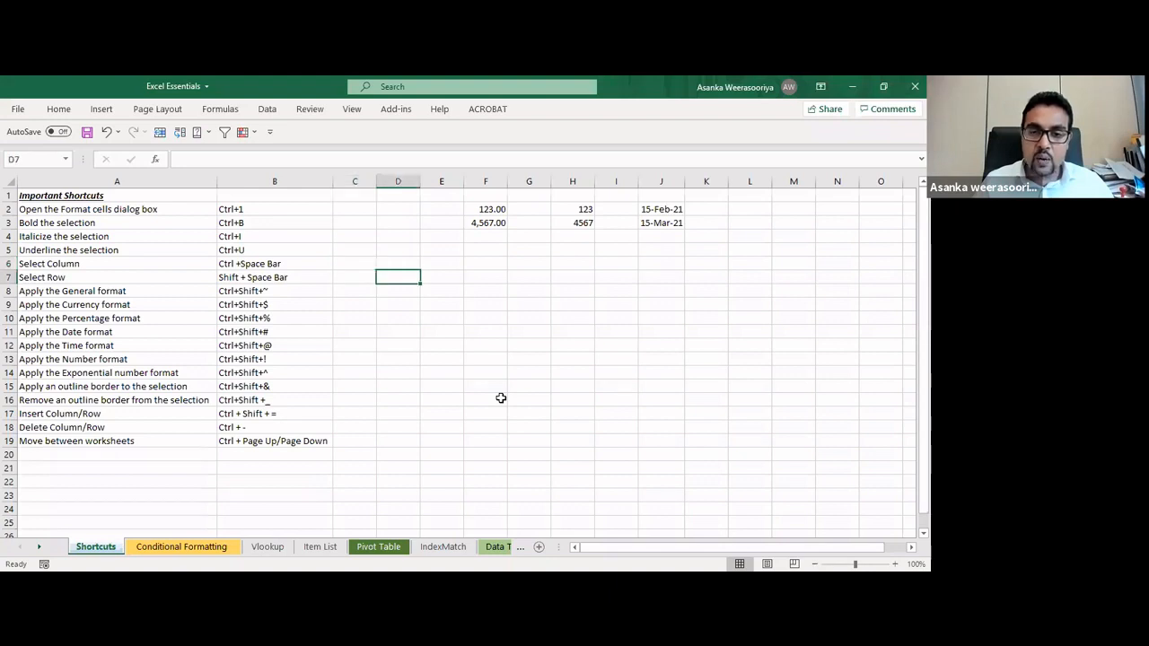
{"action": "key", "text": "Down"}
{"action": "key", "text": "shift+Up"}
{"action": "key", "text": "Up"}
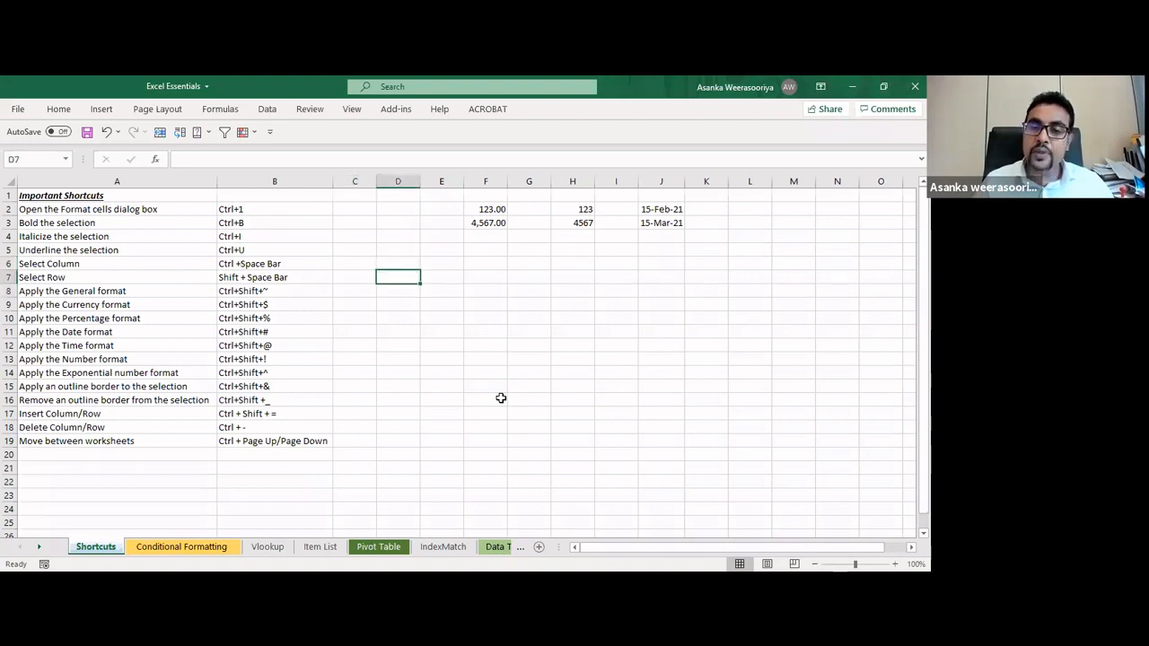
{"action": "key", "text": "Down"}
{"action": "key", "text": "Left"}
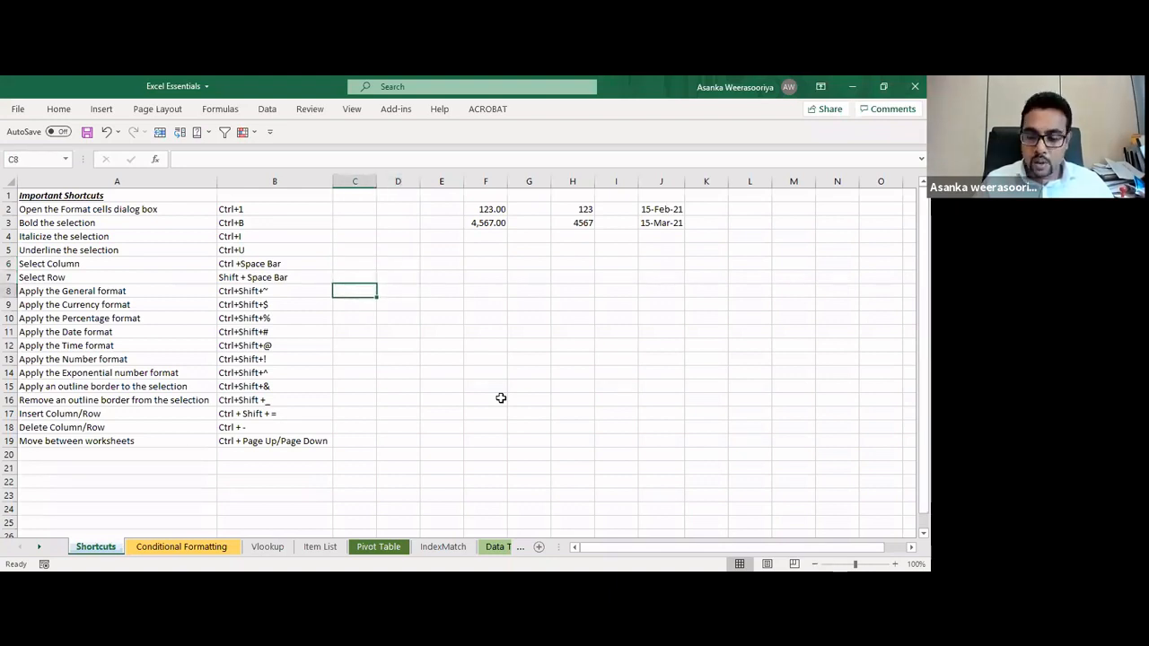
{"action": "key", "text": "Right"}
{"action": "key", "text": "Down"}
{"action": "key", "text": "Down"}
{"action": "key", "text": "Down"}
{"action": "key", "text": "Down"}
{"action": "key", "text": "Down"}
{"action": "key", "text": "Down"}
{"action": "key", "text": "Down"}
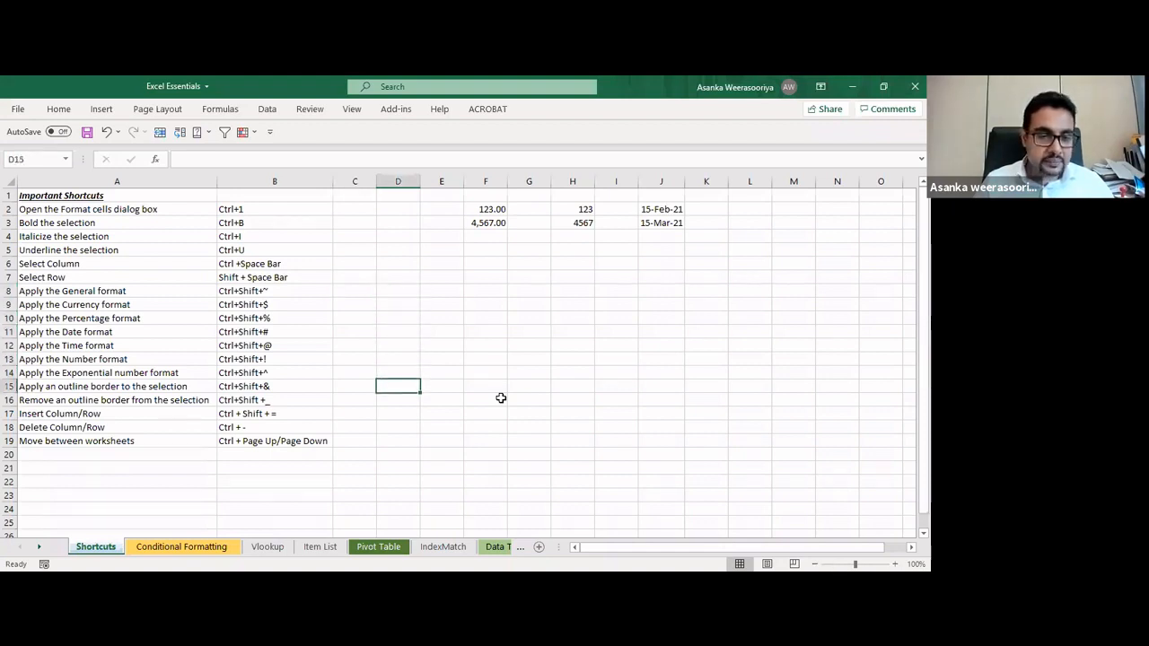
{"action": "key", "text": "Down"}
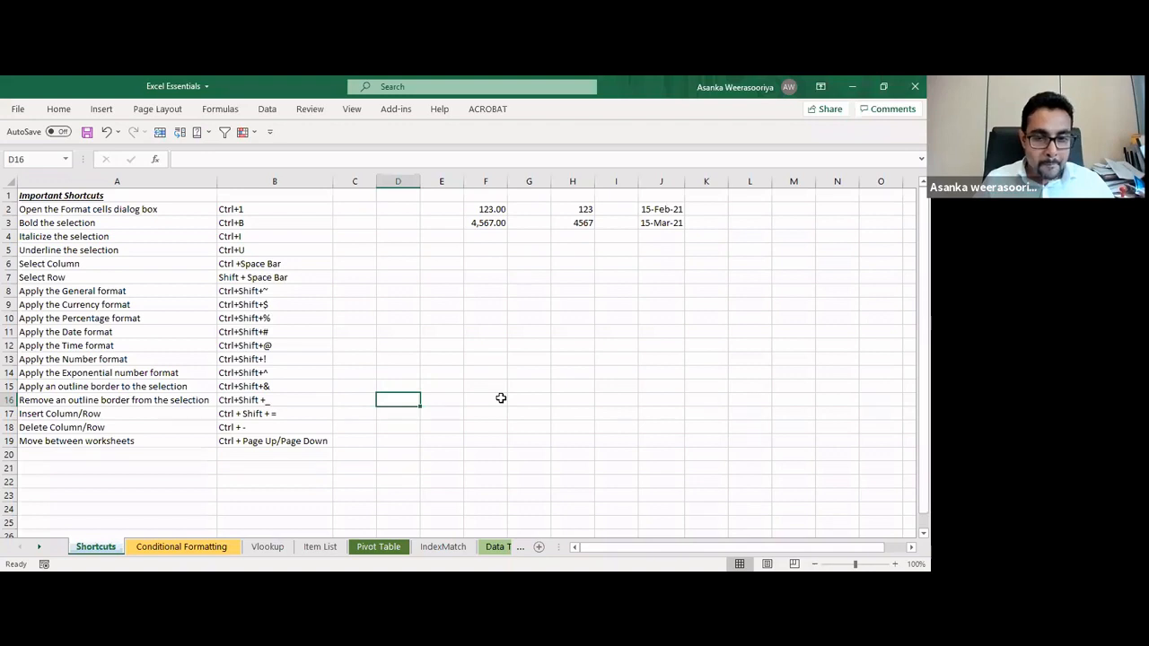
{"action": "key", "text": "Left"}
{"action": "key", "text": "Left"}
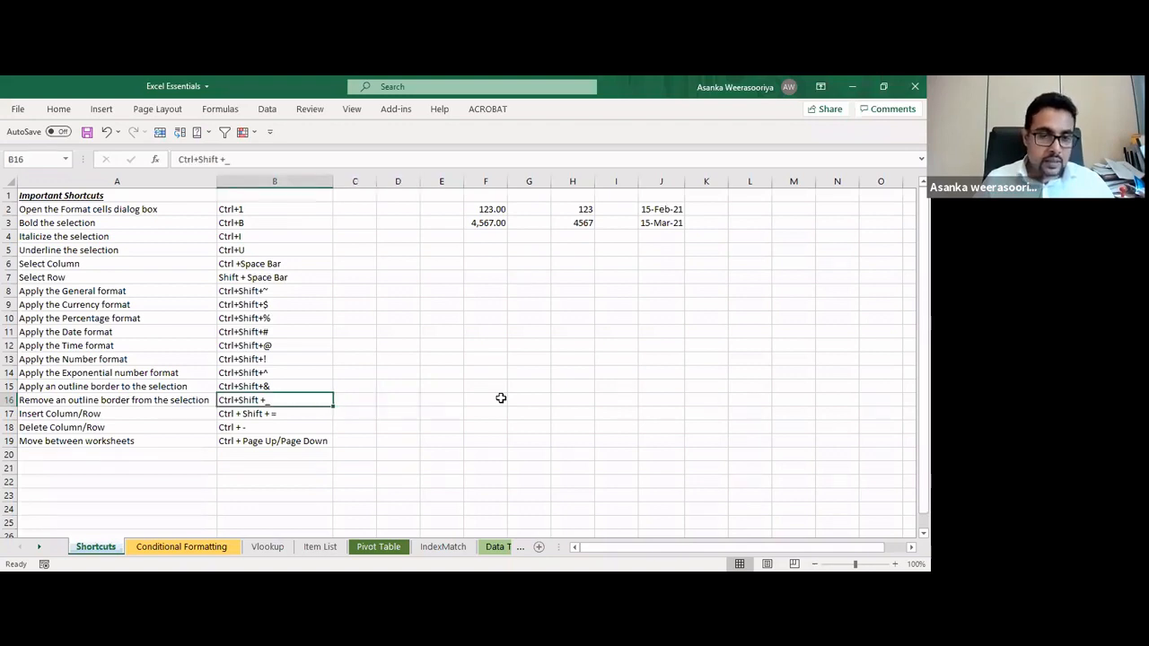
{"action": "key", "text": "Down"}
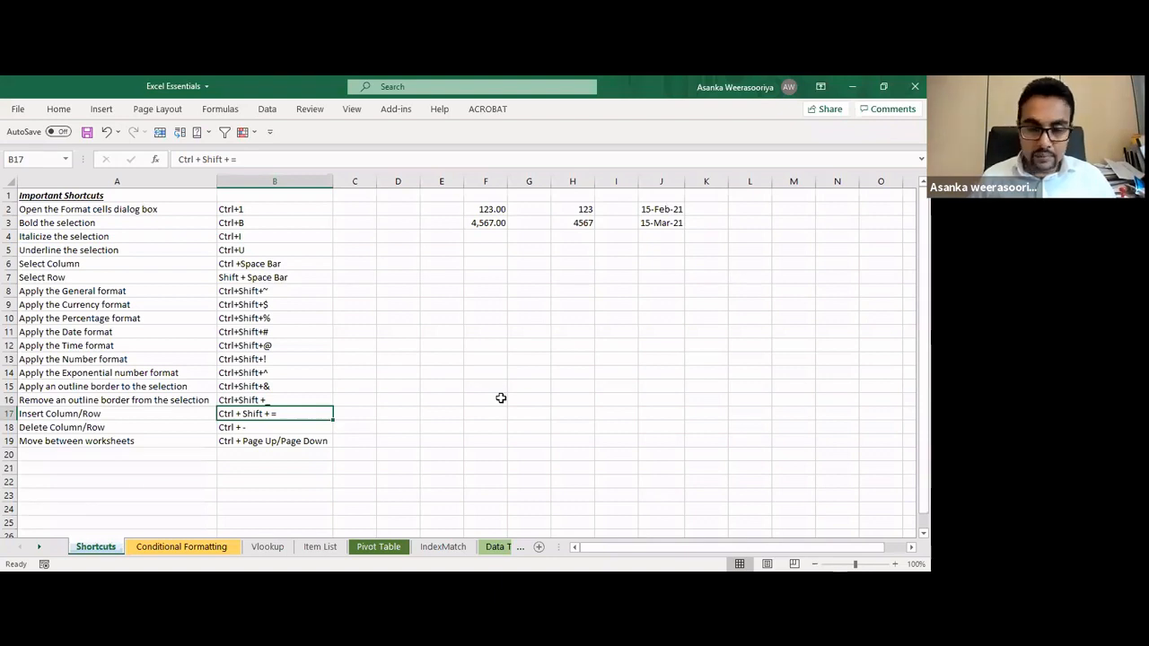
Step: Move to B18 and select the whole shortcut column B with Ctrl+Space
{"action": "key", "text": "Left"}
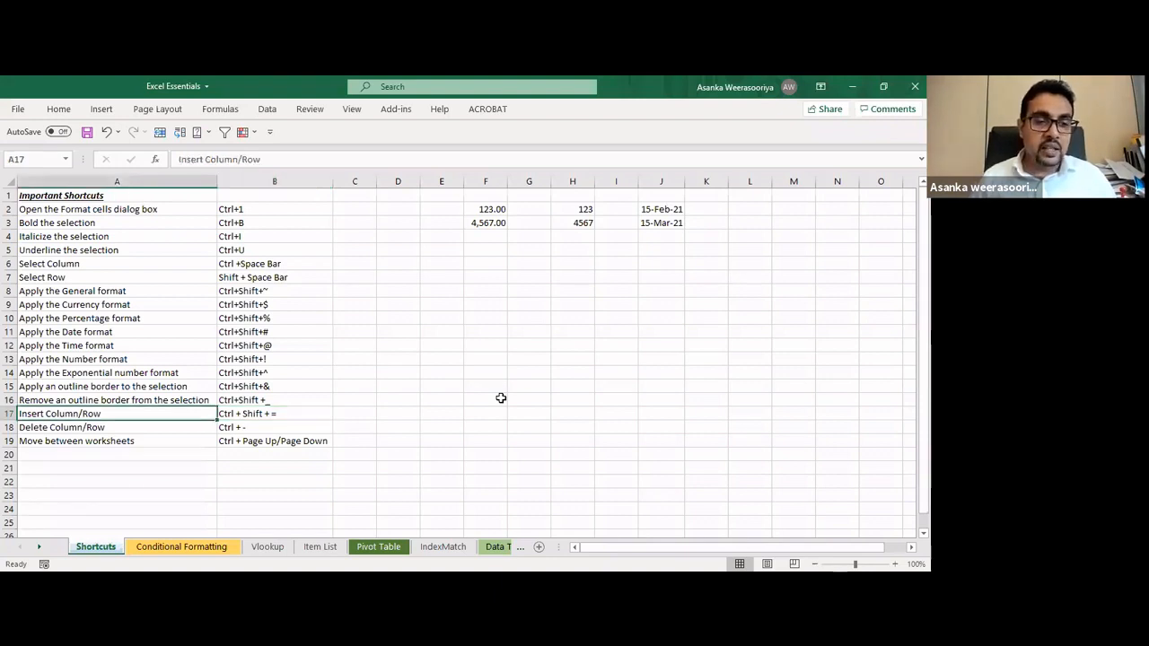
{"action": "key", "text": "Down"}
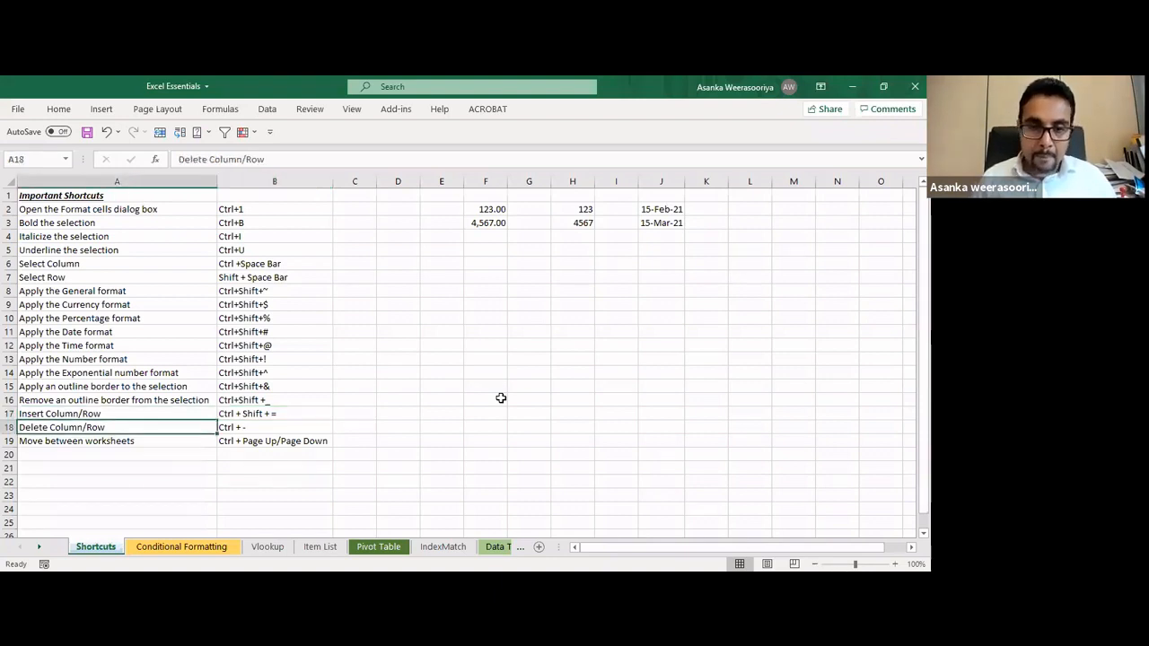
{"action": "key", "text": "Right"}
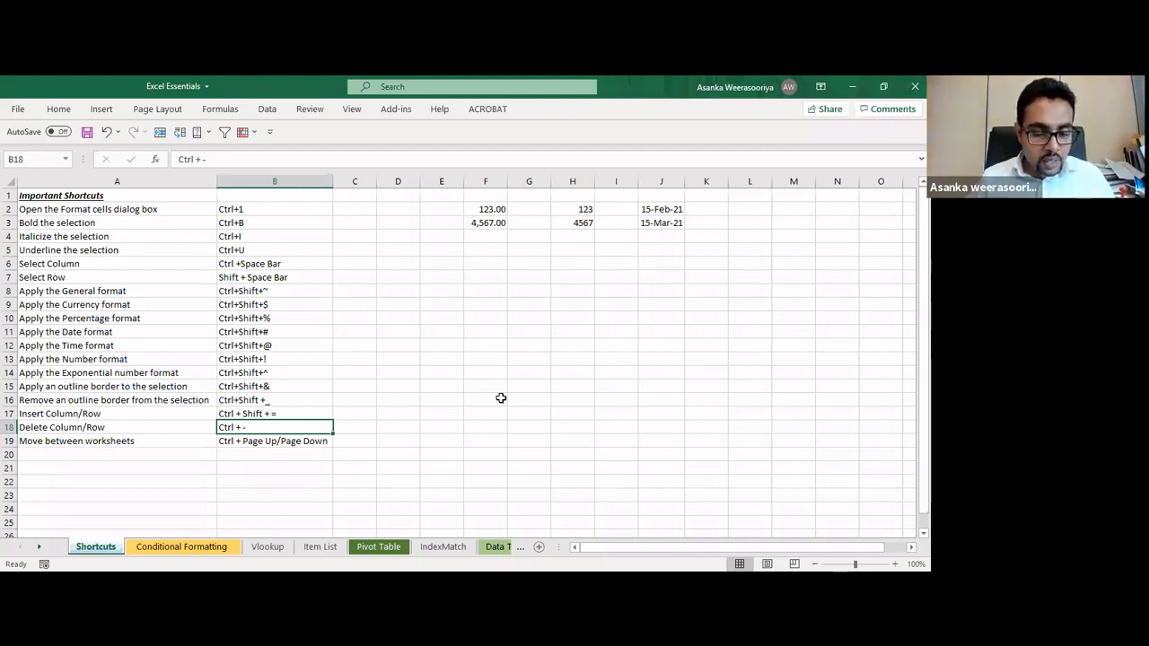
{"action": "key", "text": "ctrl+space"}
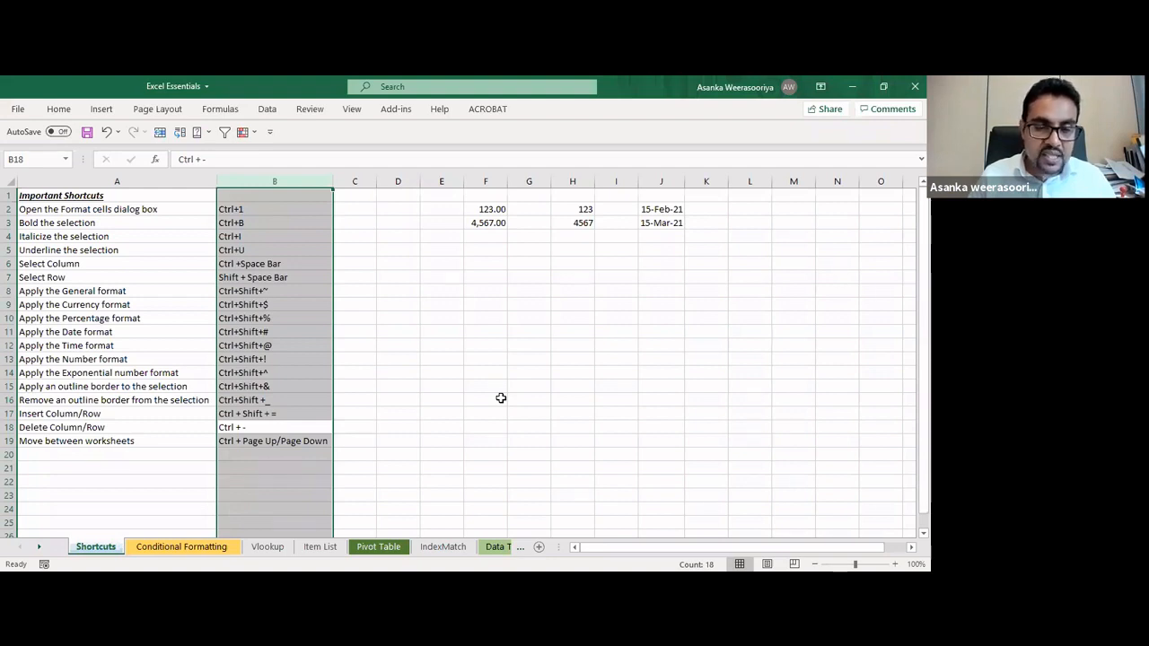
{"action": "key", "text": "ctrl+shift+plus"}
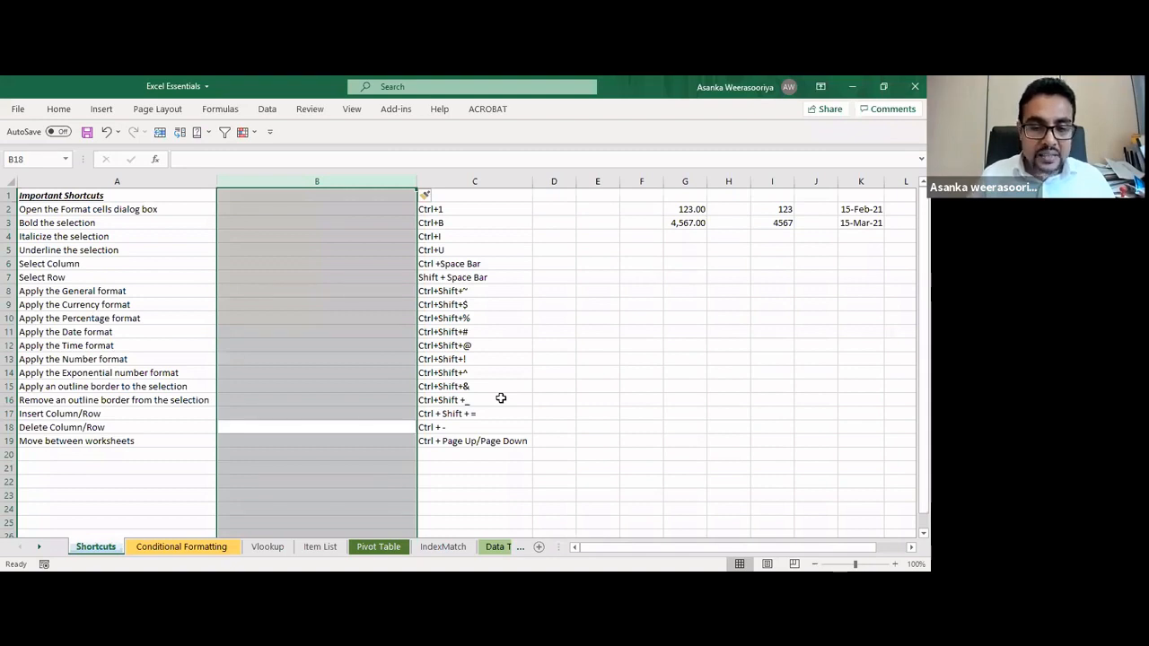
{"action": "key", "text": "ctrl+minus"}
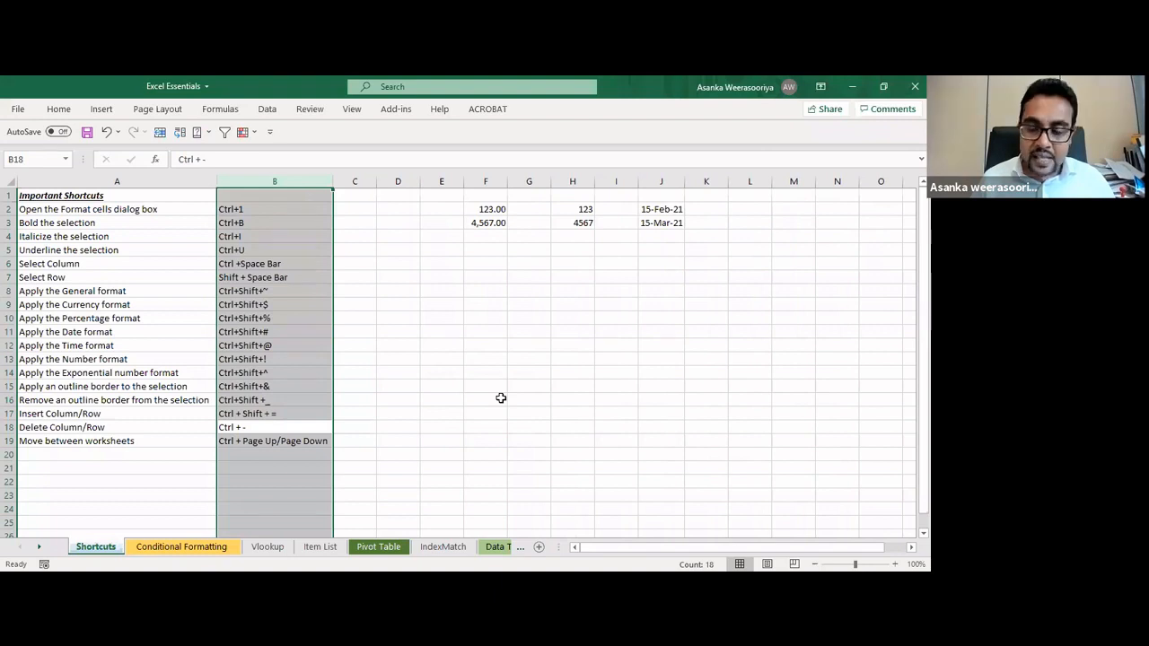
{"action": "key", "text": "Right"}
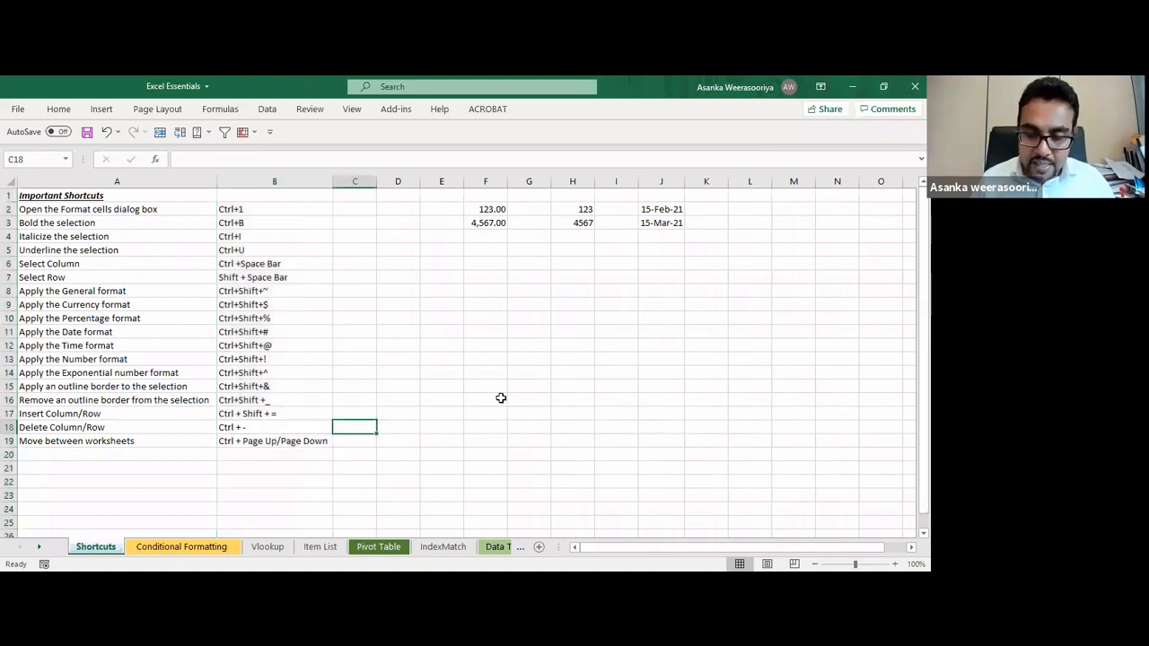
{"action": "key", "text": "Left"}
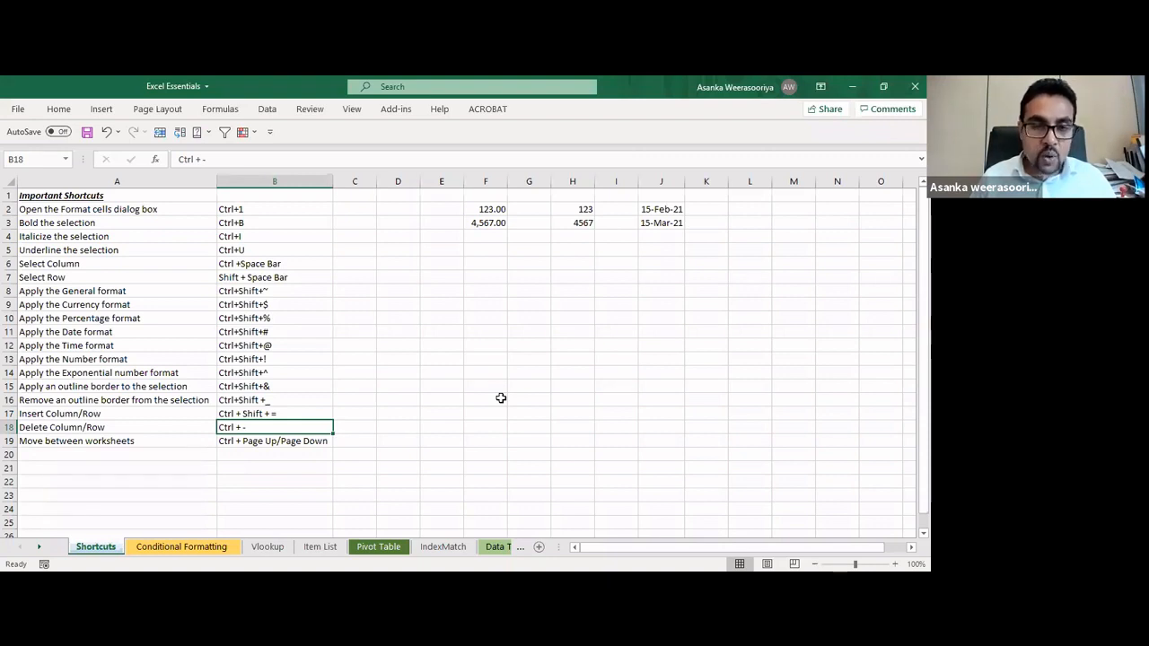
{"action": "key", "text": "Up"}
{"action": "key", "text": "Up"}
{"action": "key", "text": "Up"}
{"action": "key", "text": "Up"}
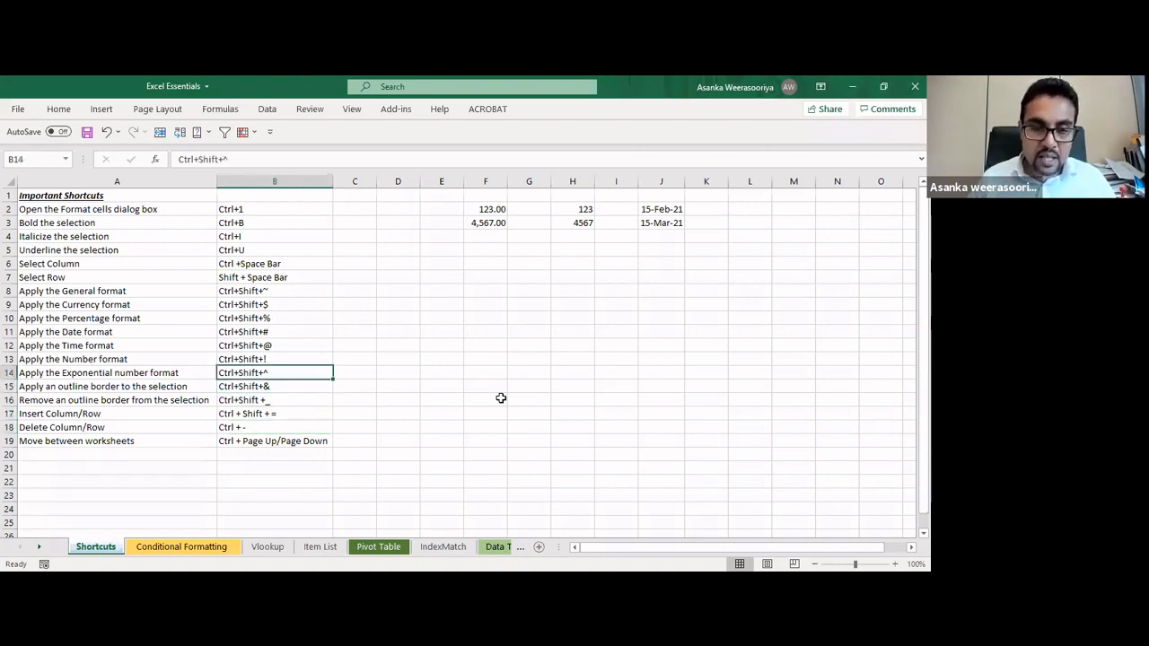
{"action": "key", "text": "Down"}
{"action": "key", "text": "Up"}
{"action": "key", "text": "Up"}
{"action": "key", "text": "Up"}
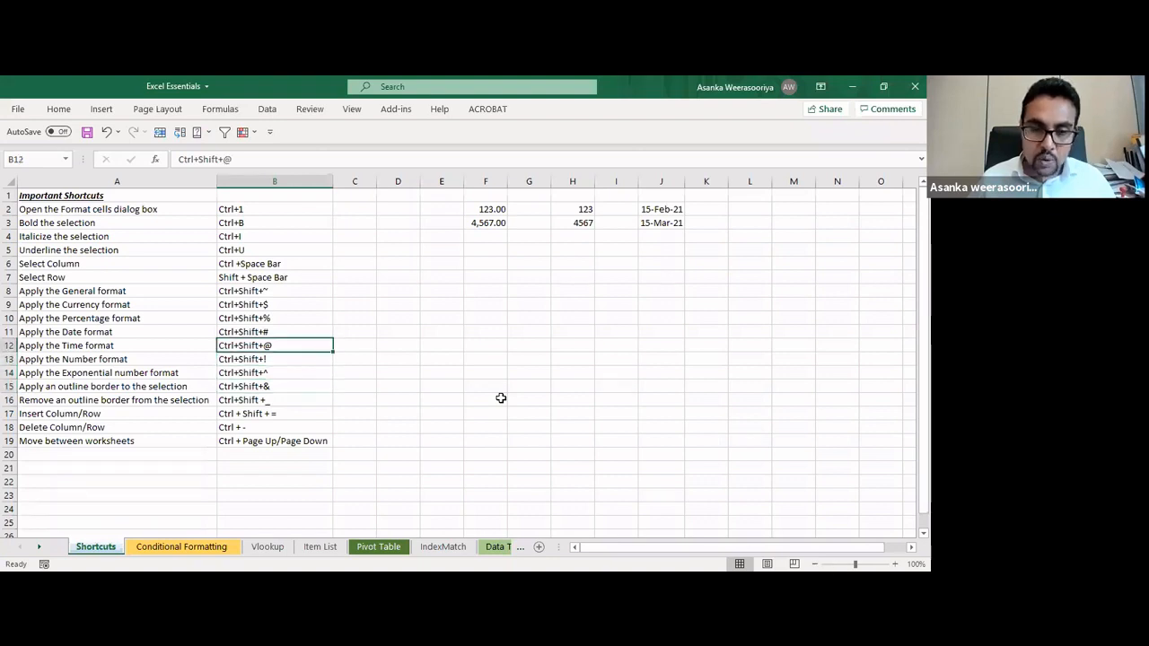
{"action": "key", "text": "Down"}
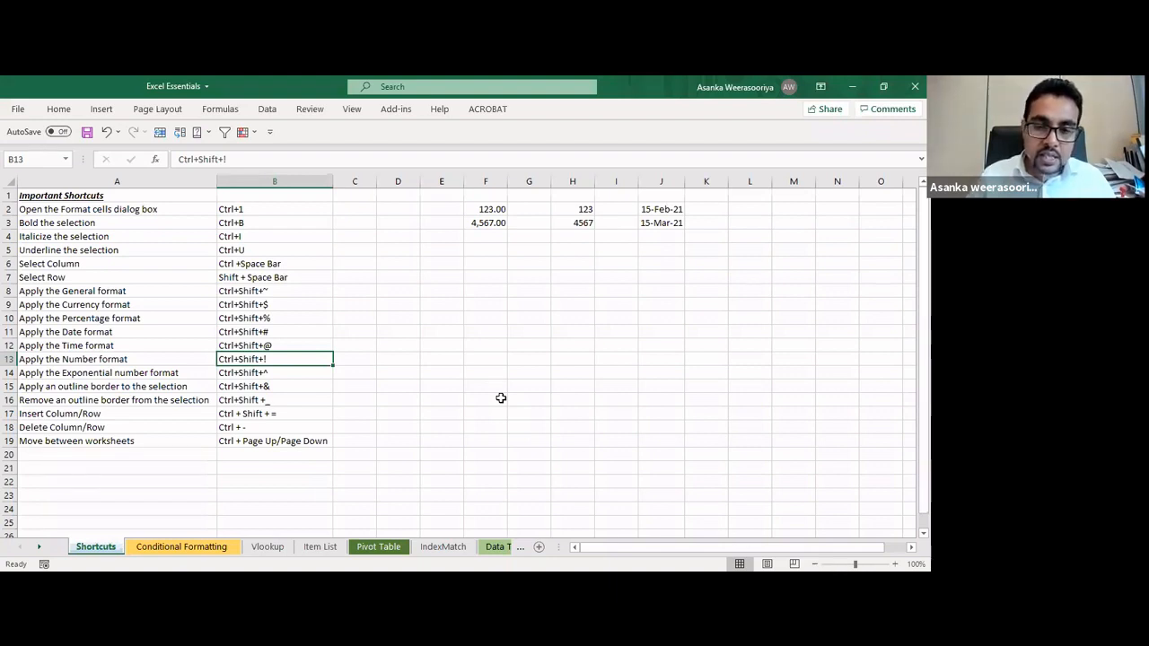
{"action": "key", "text": "ctrl+shift+="}
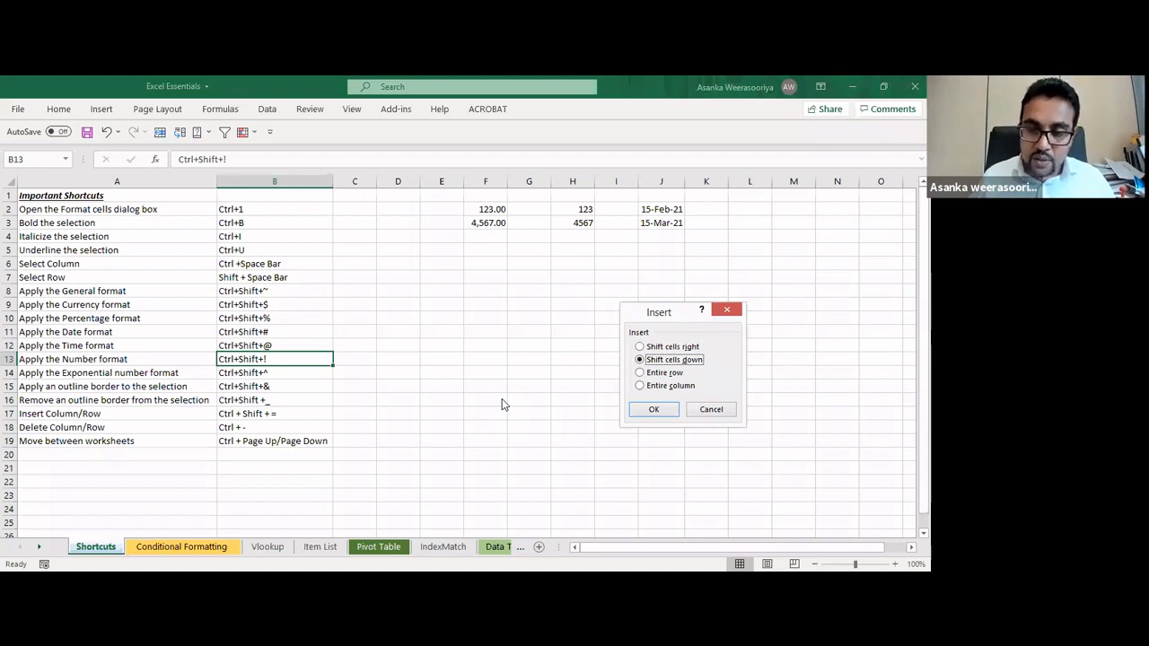
{"action": "left_click", "coordinate": [709, 412]}
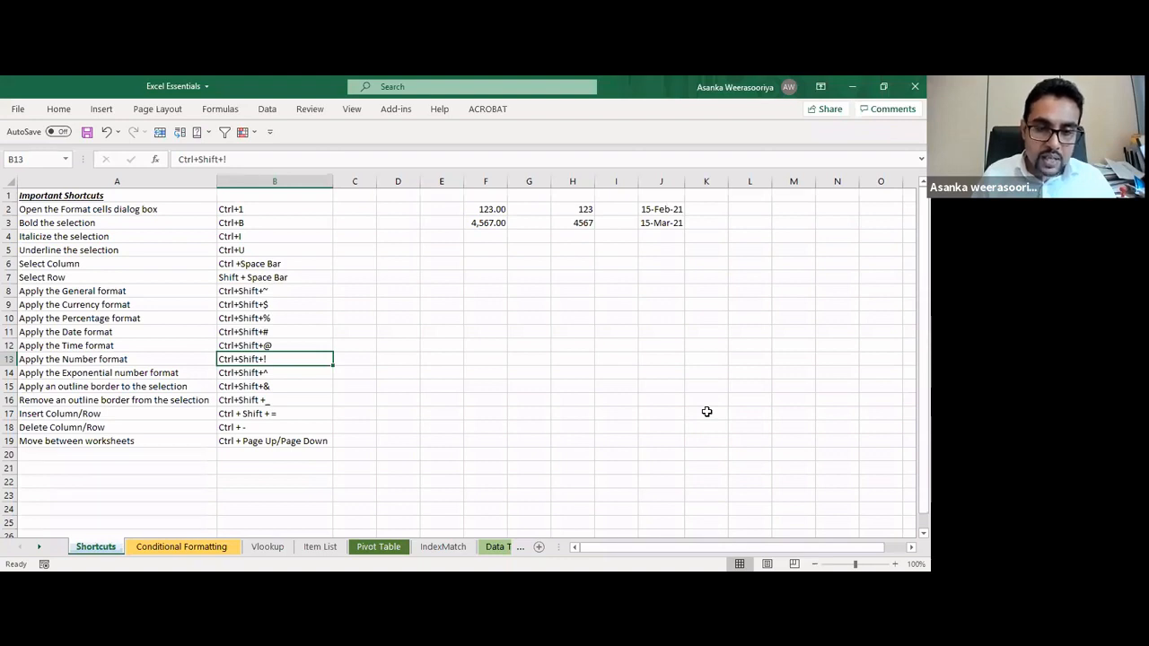
{"action": "key", "text": "ctrl+space"}
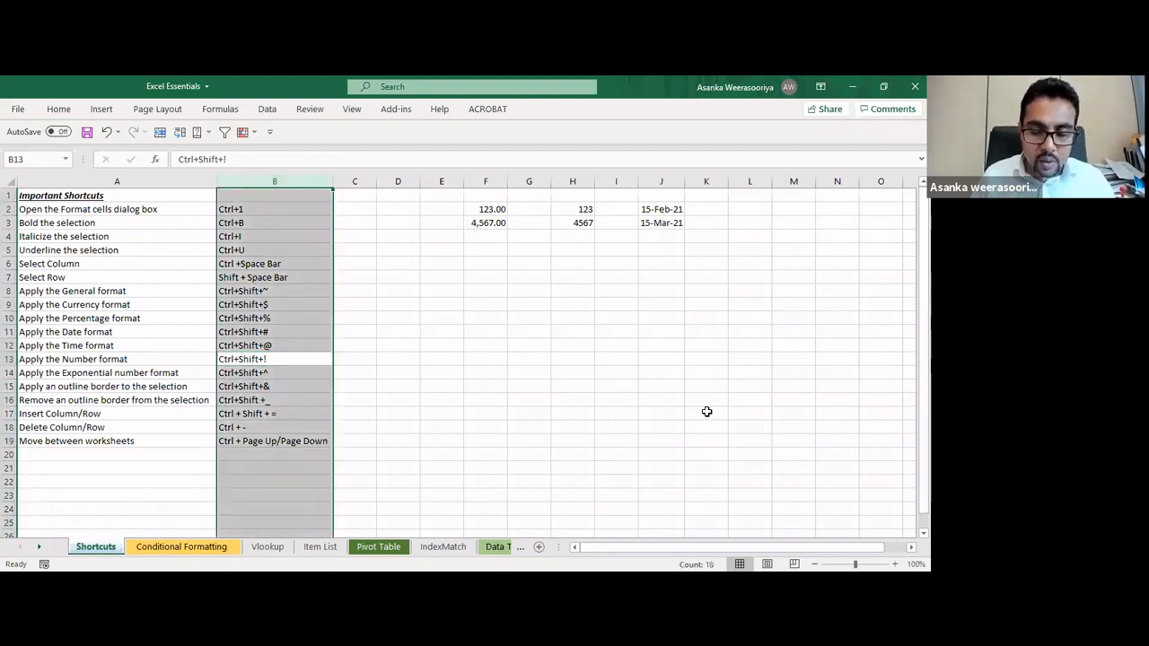
{"action": "key", "text": "ctrl+shift+equal"}
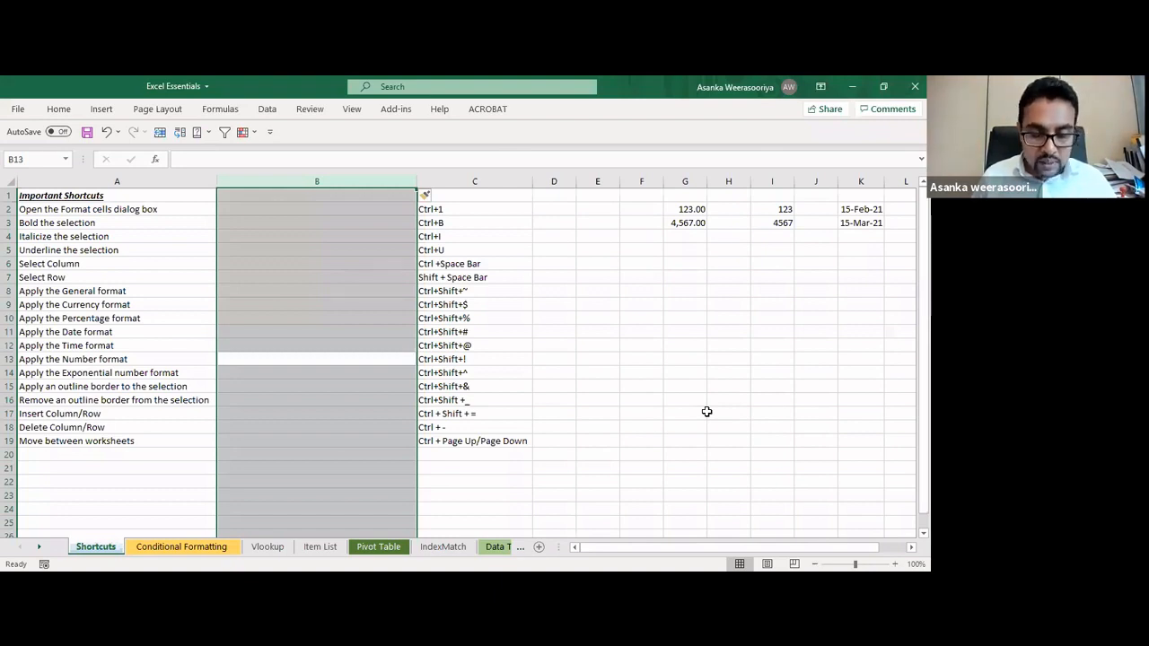
{"action": "key", "text": "ctrl+minus"}
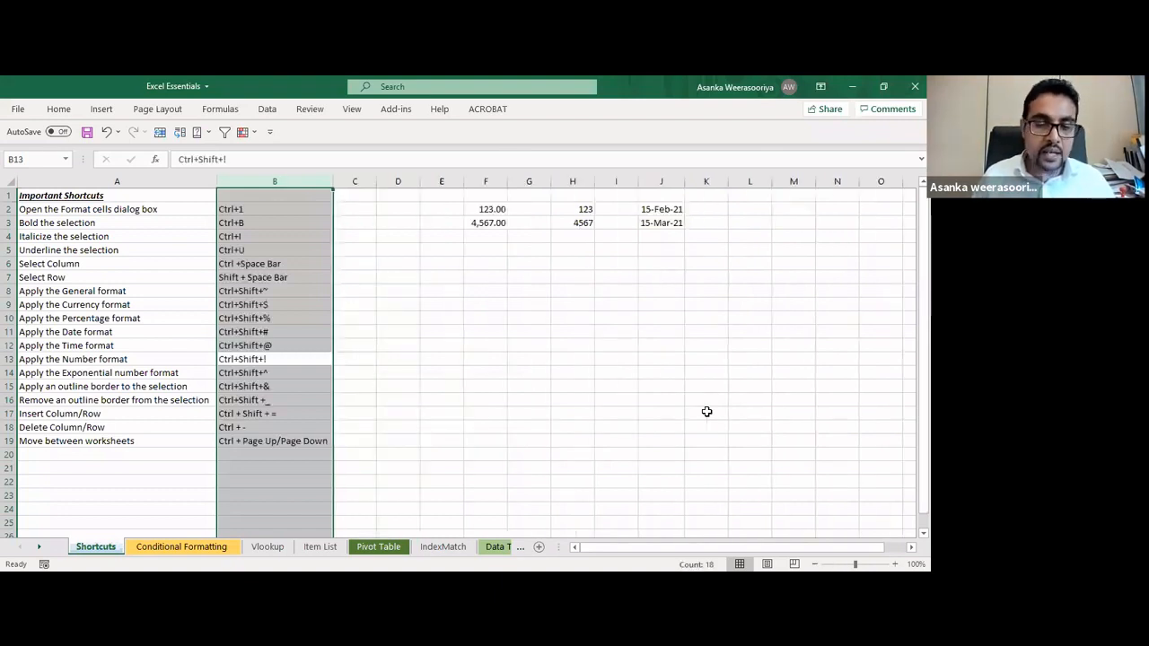
{"action": "key", "text": "Down"}
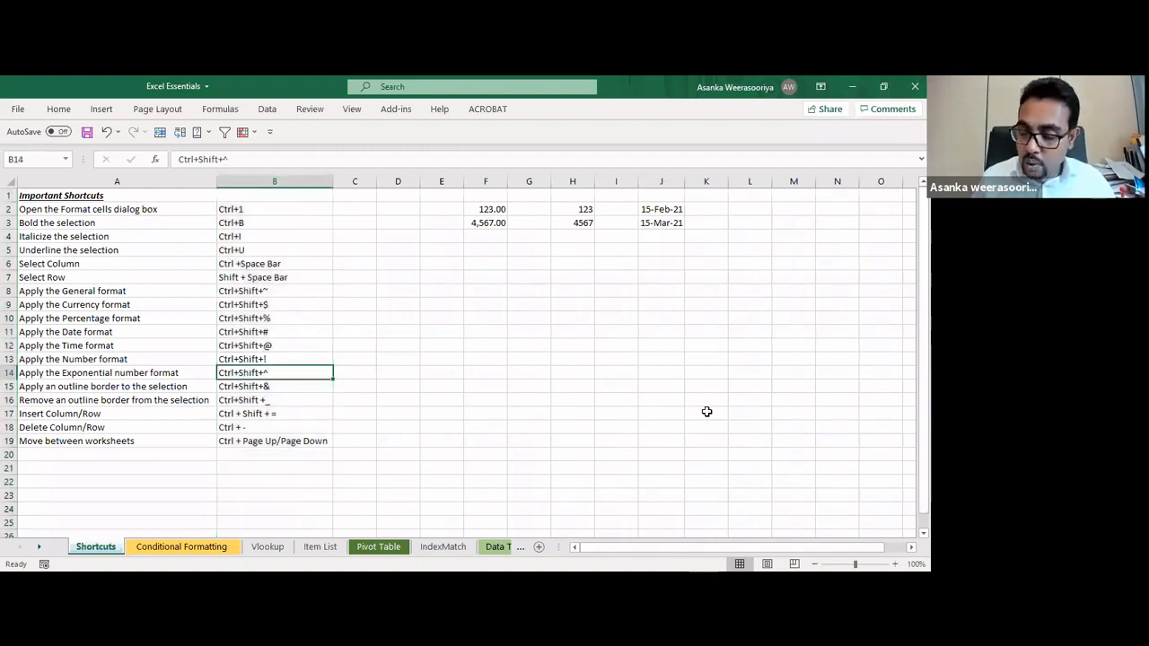
Step: Move to row 16 and select the entire 'Remove an outline border' row with Shift+Space
{"action": "key", "text": "Down"}
{"action": "key", "text": "Down"}
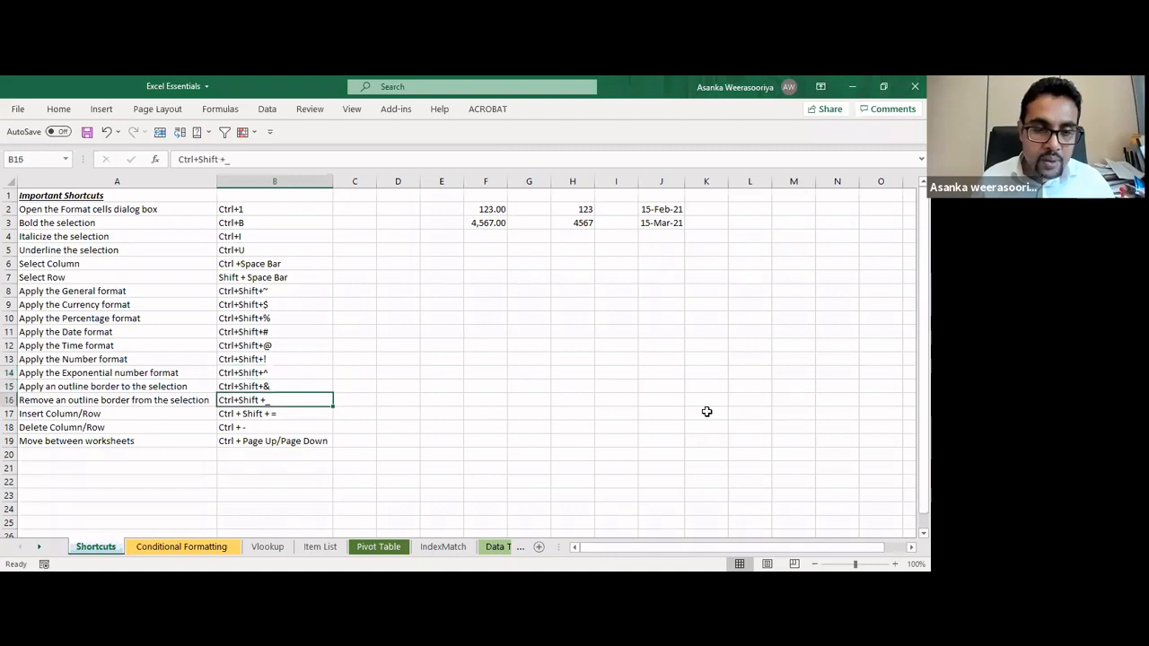
{"action": "key", "text": "Left"}
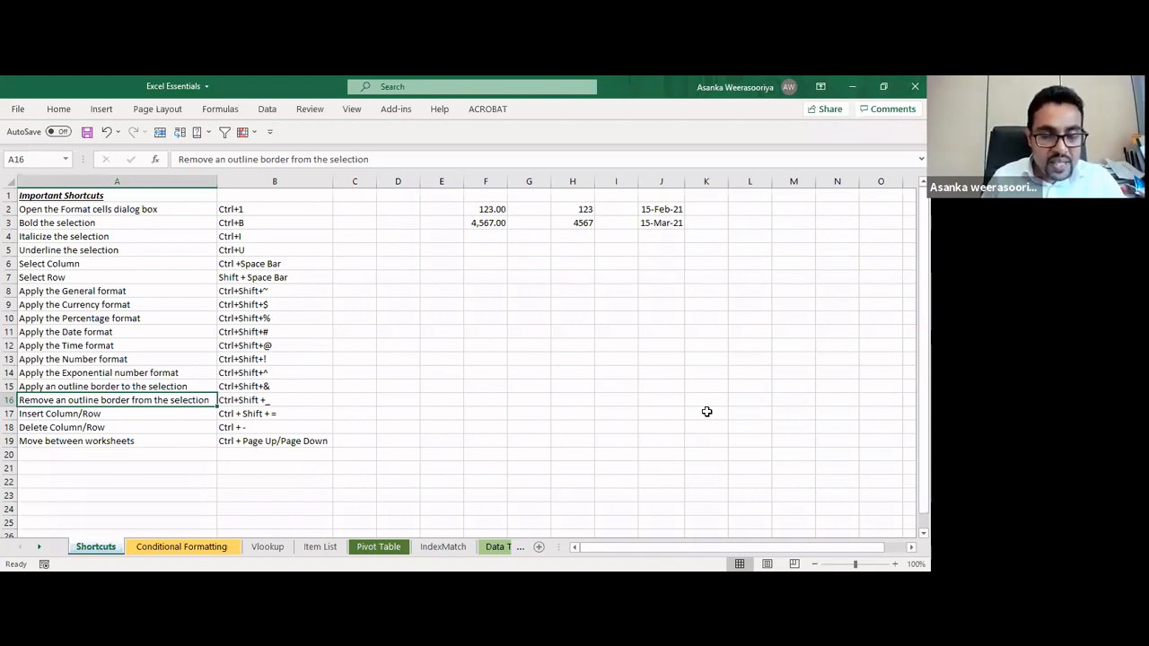
{"action": "key", "text": "Right"}
{"action": "key", "text": "Right"}
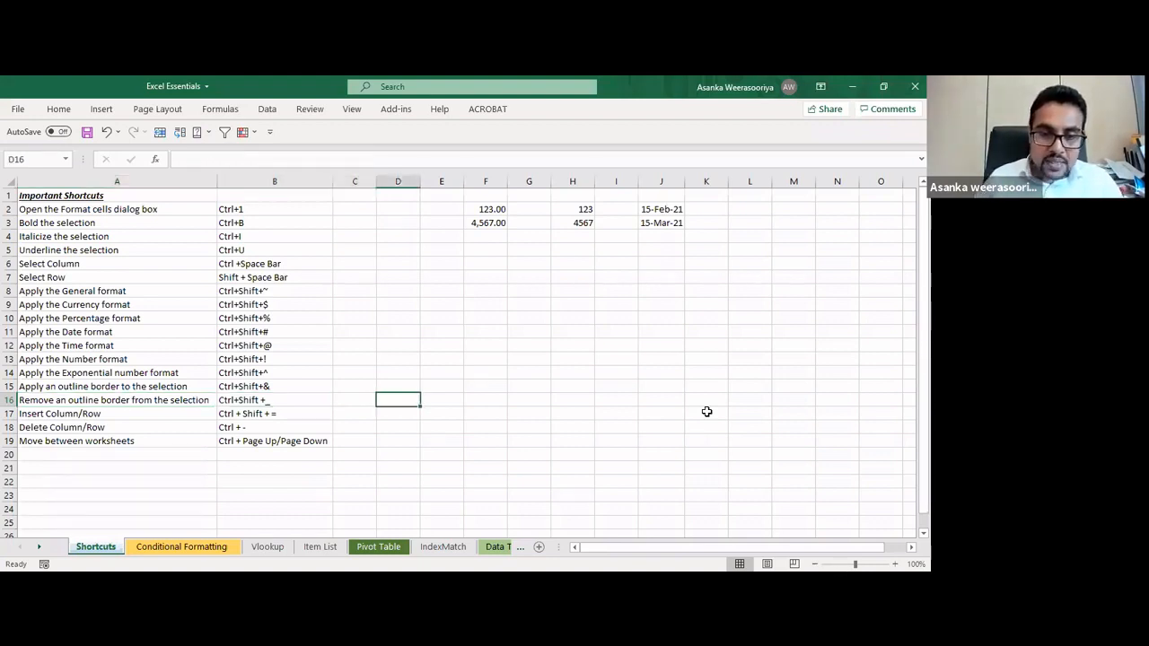
{"action": "key", "text": "Left"}
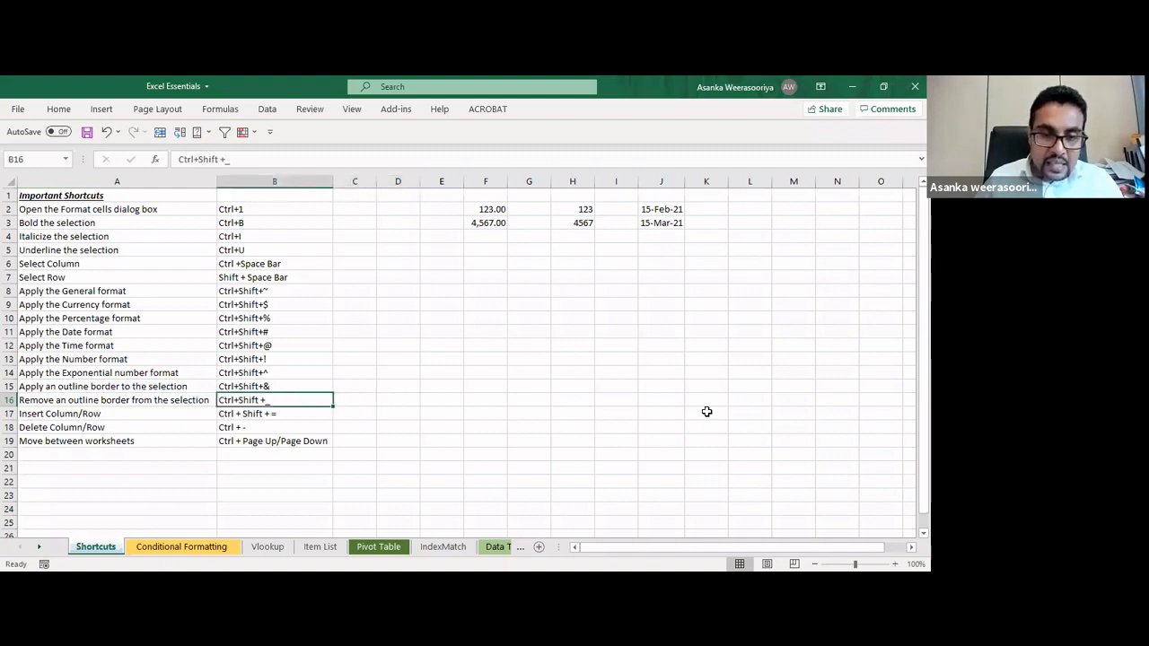
{"action": "key", "text": "Right"}
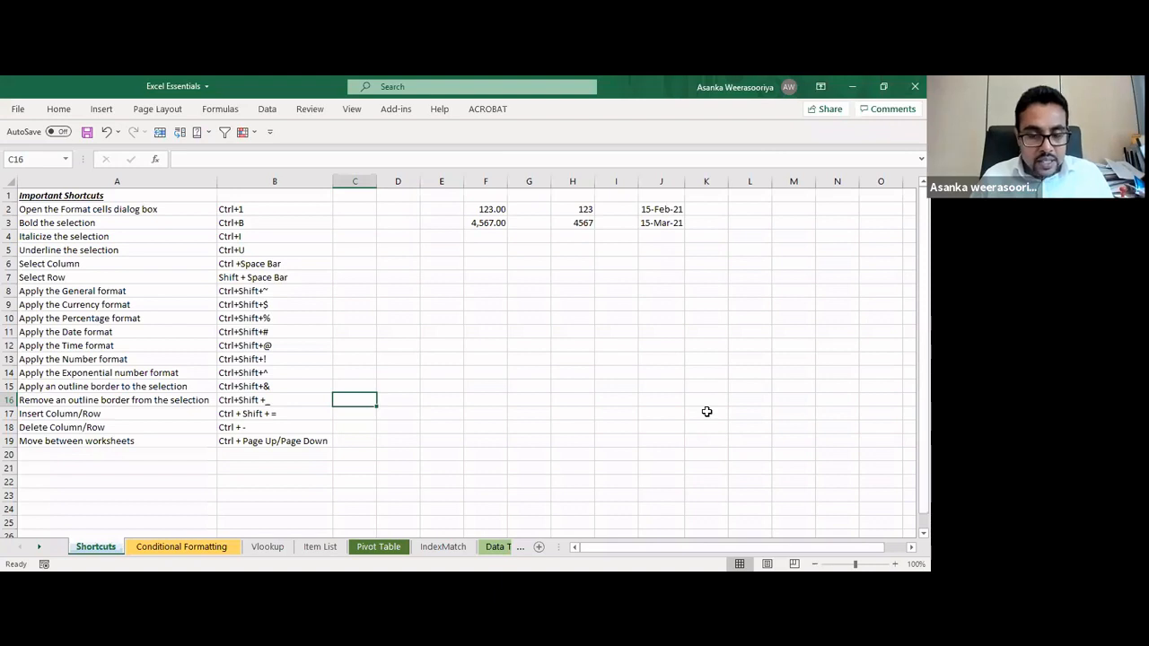
{"action": "key", "text": "shift+space"}
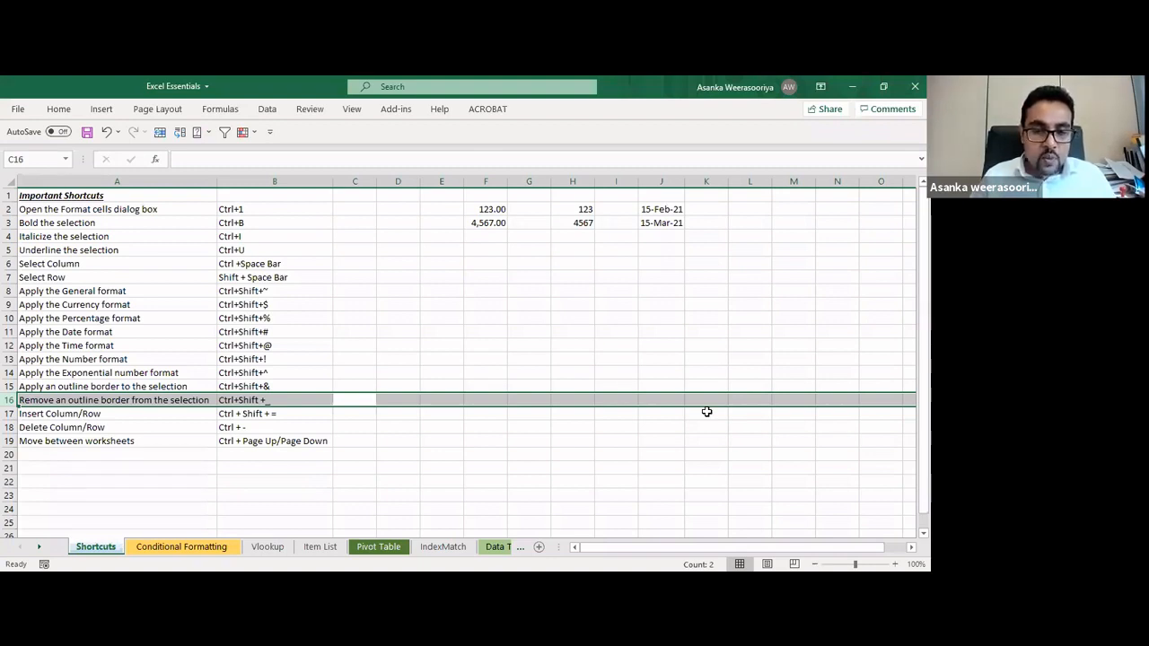
{"action": "key", "text": "ctrl+shift+equal"}
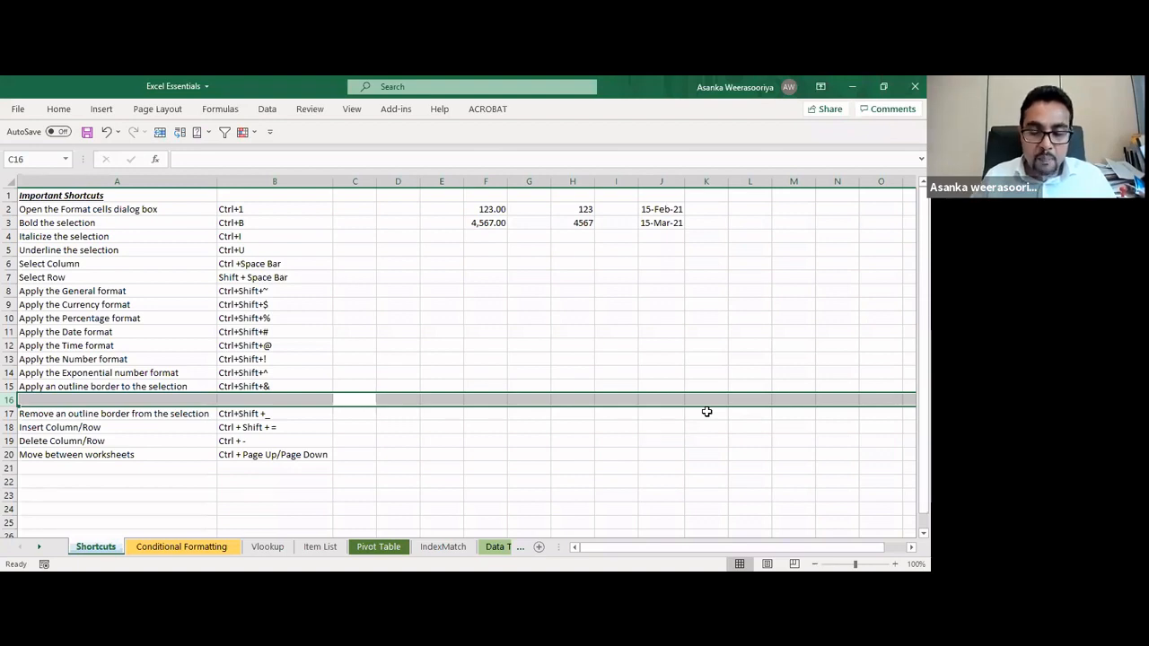
{"action": "key", "text": "ctrl+minus"}
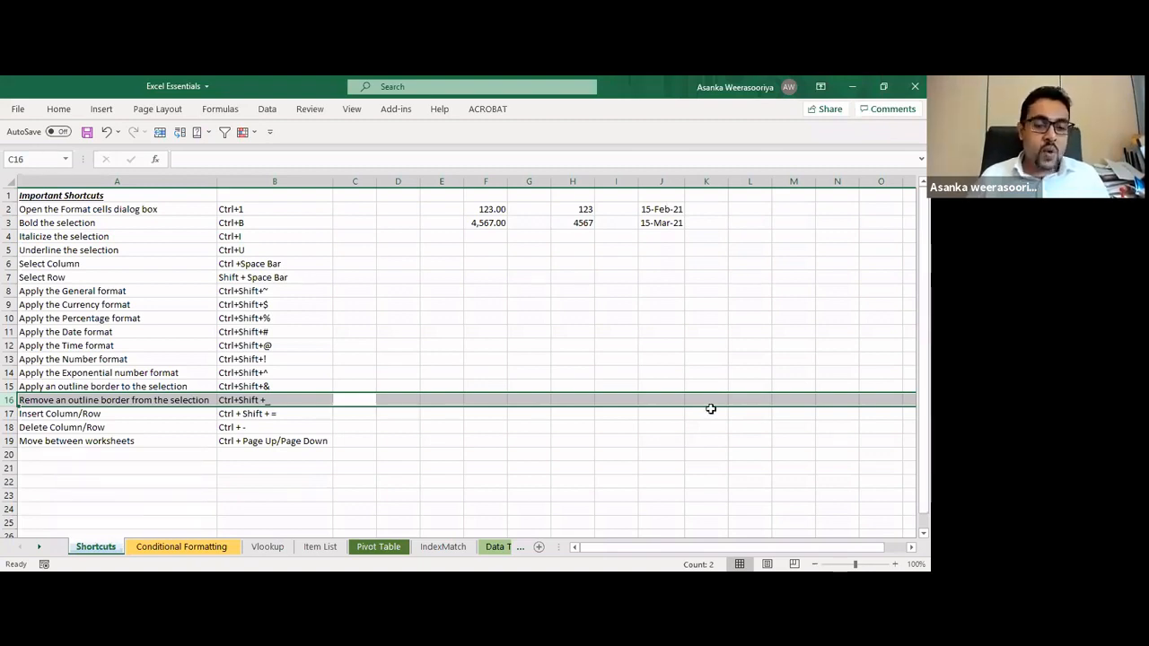
Step: Switch to the Conditional Formatting sheet, preview the Conditional Formatting menu, then select A3:A19
{"action": "left_click", "coordinate": [165, 547]}
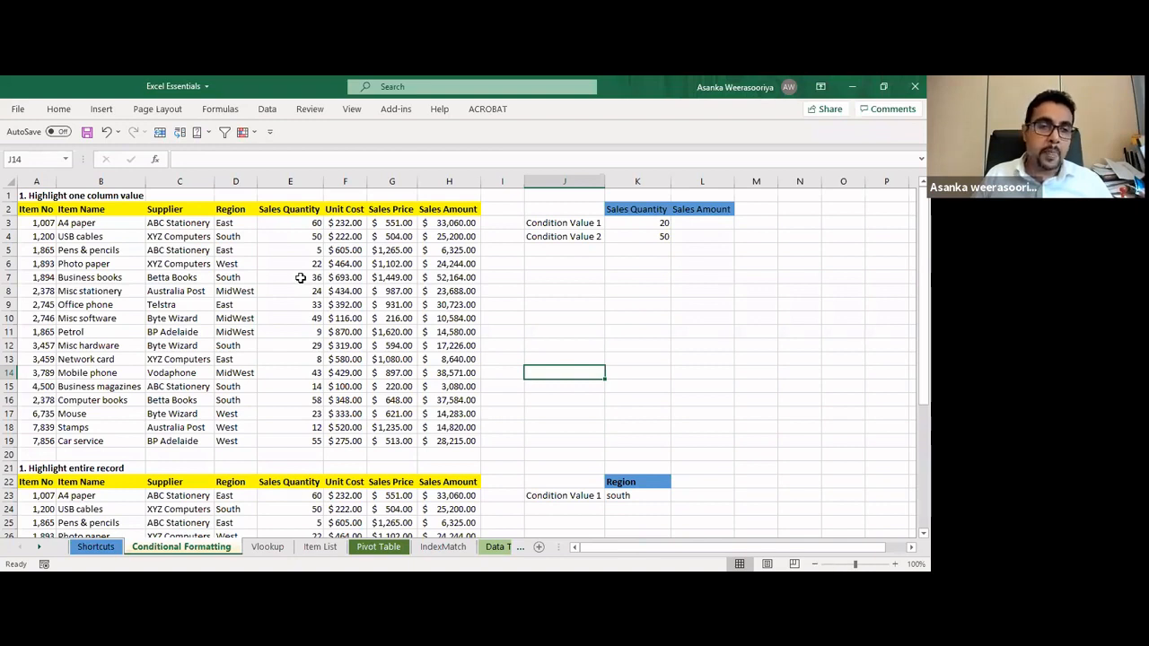
{"action": "left_click", "coordinate": [58, 109]}
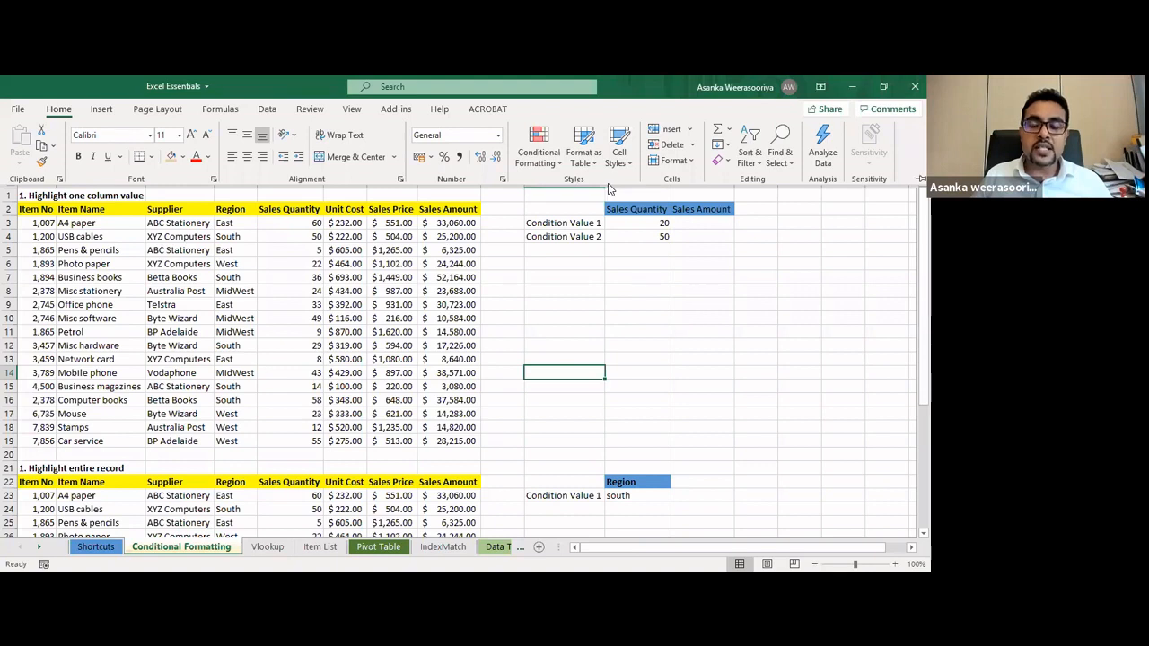
{"action": "left_click", "coordinate": [548, 161]}
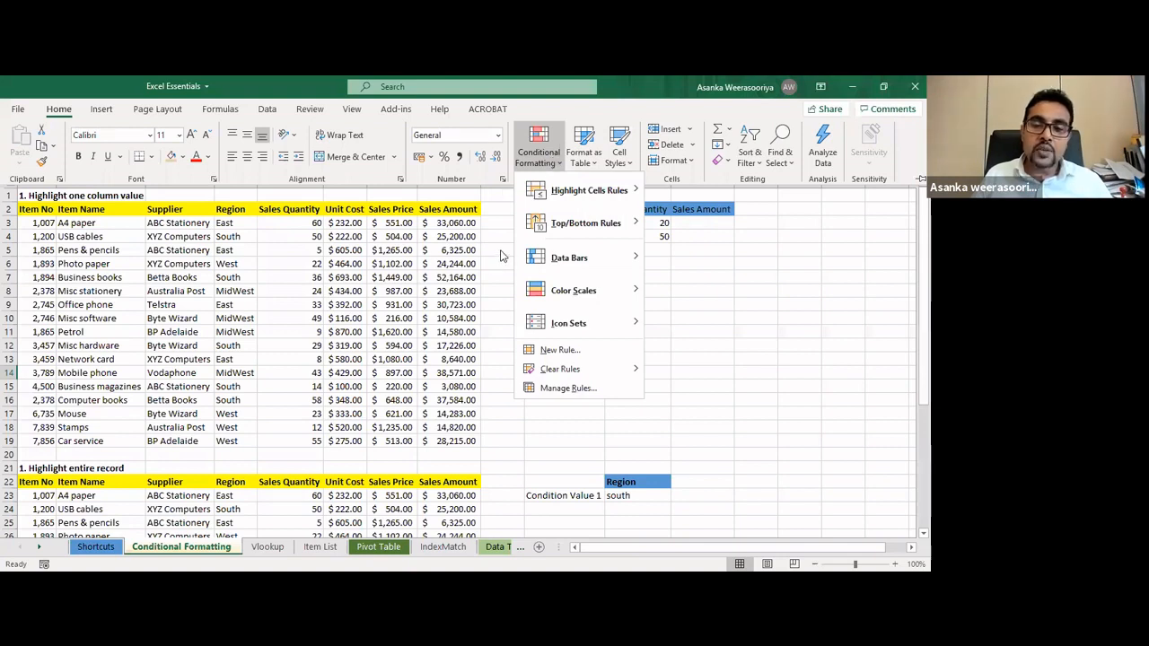
{"action": "key", "text": "Escape"}
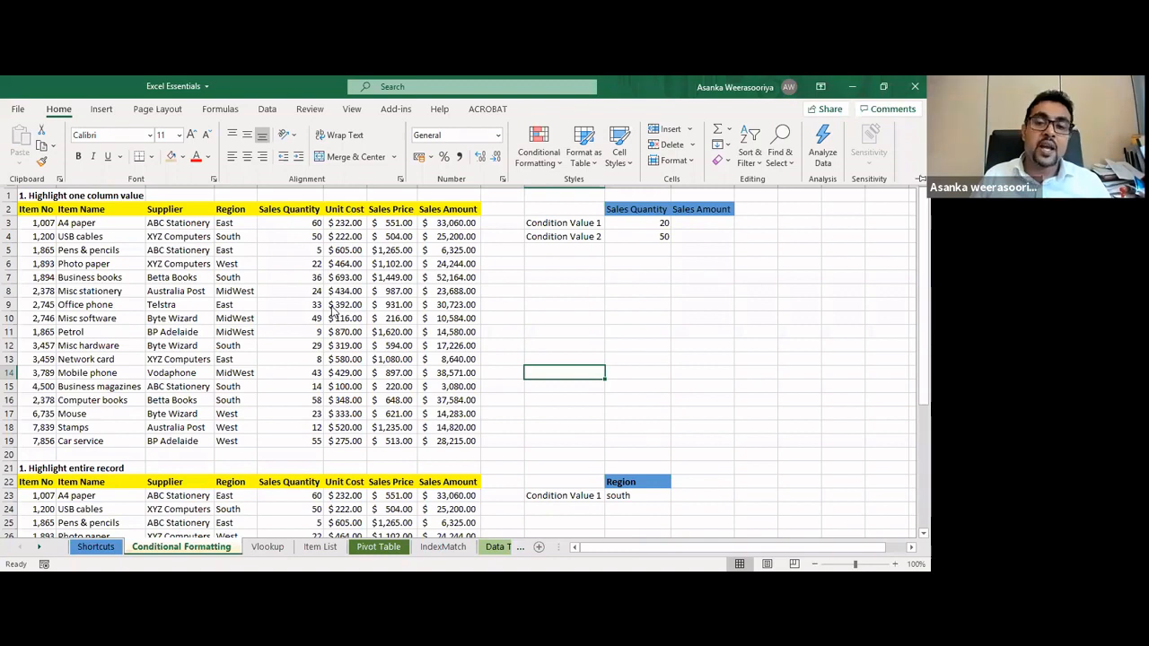
{"action": "left_click", "coordinate": [539, 162]}
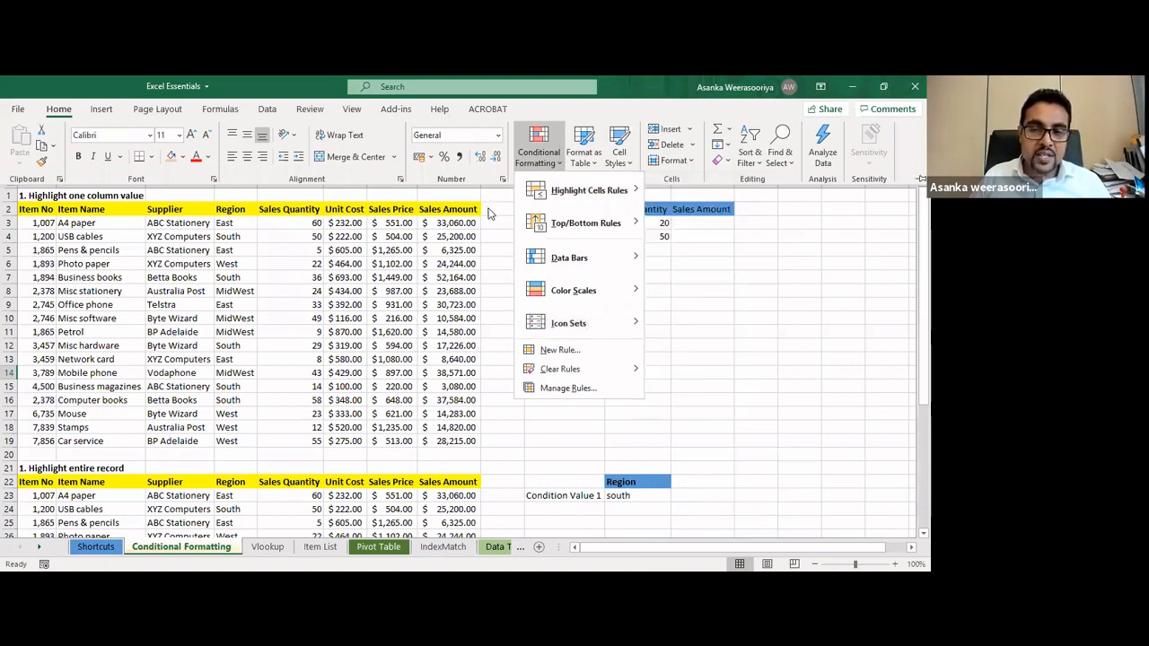
{"action": "key", "text": "Escape"}
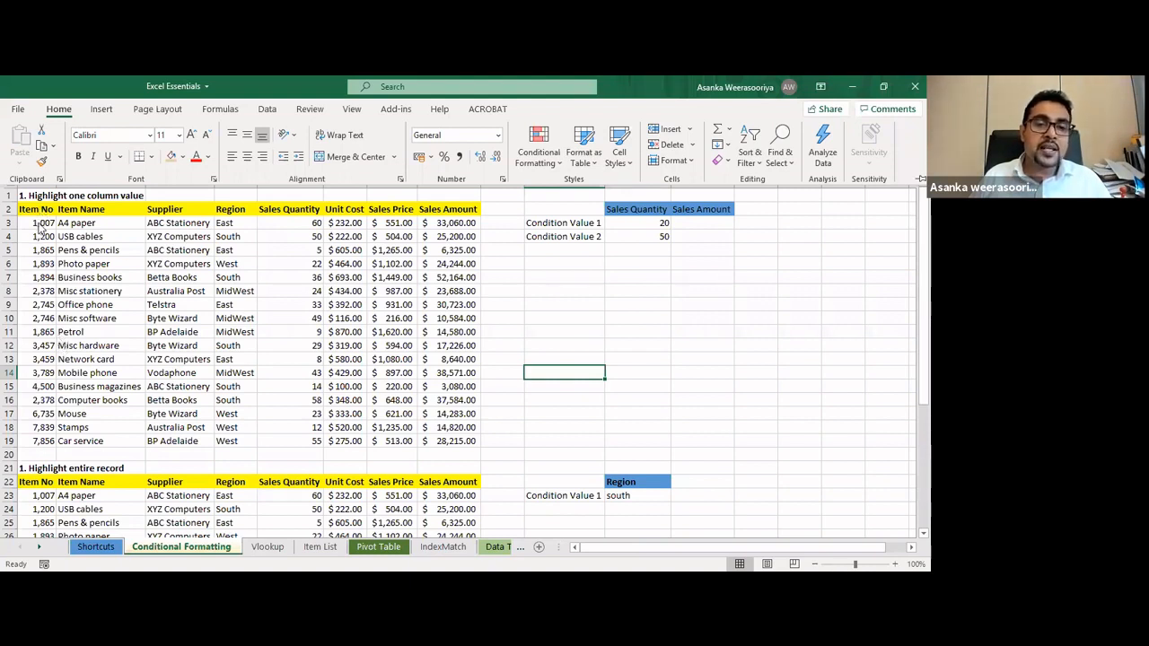
{"action": "left_click_drag", "start_coordinate": [38, 222], "coordinate": [33, 441]}
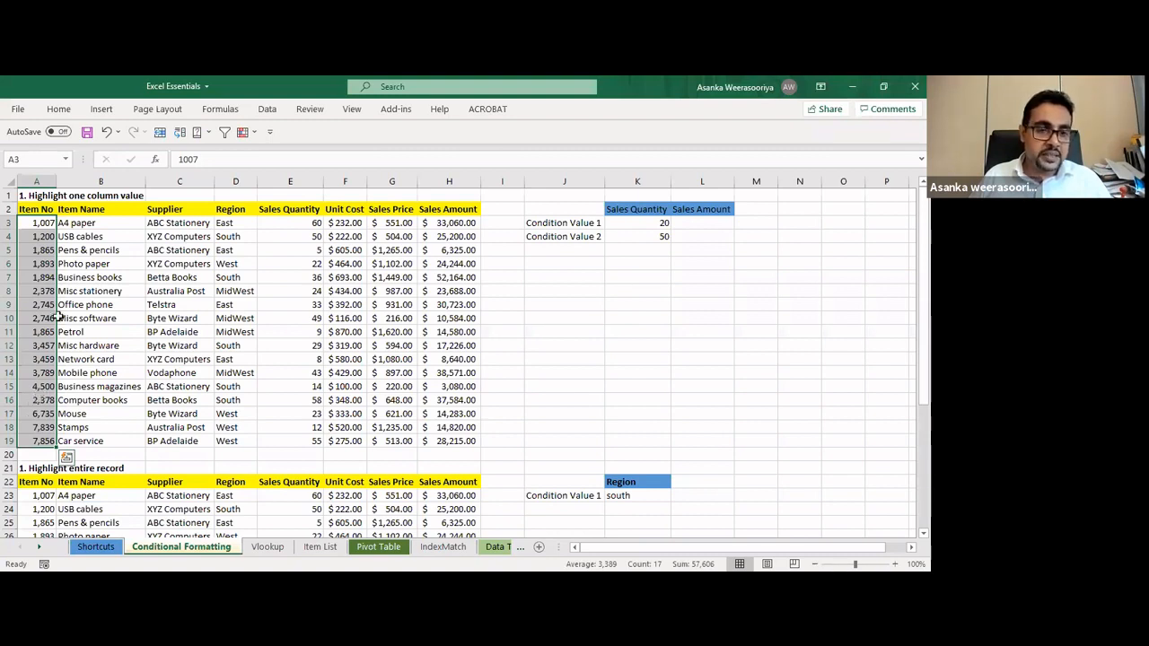
Step: Start a Duplicate Values highlight rule on the Item Nos in A3:A19
{"action": "left_click", "coordinate": [59, 109]}
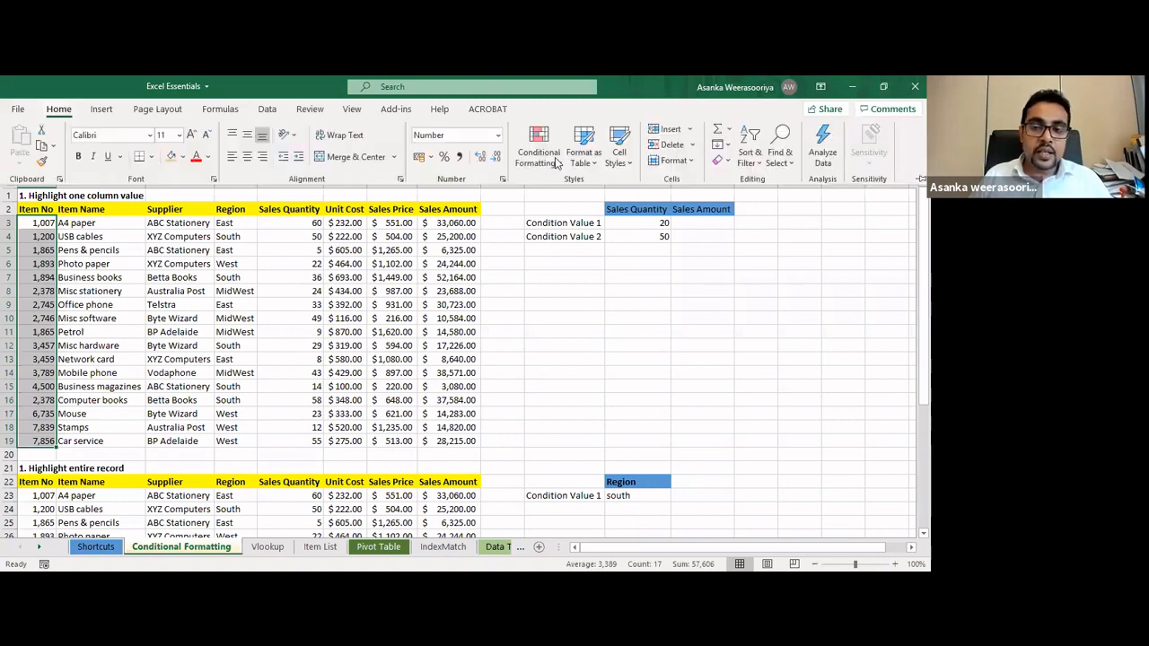
{"action": "left_click", "coordinate": [556, 160]}
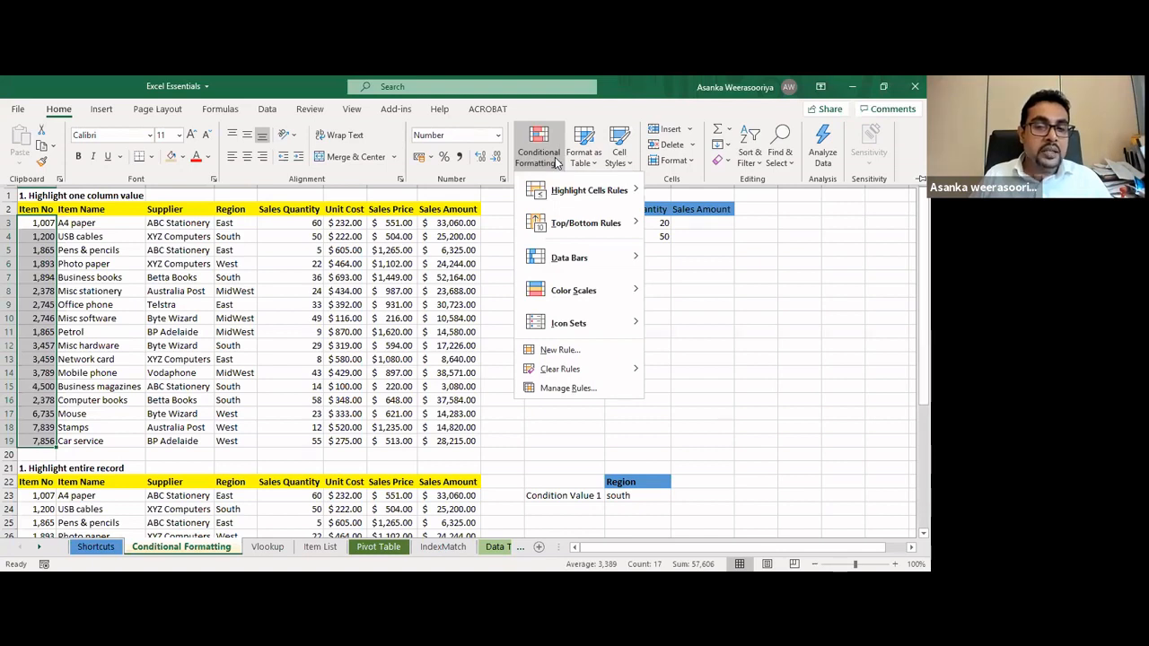
{"action": "mouse_move", "coordinate": [558, 184]}
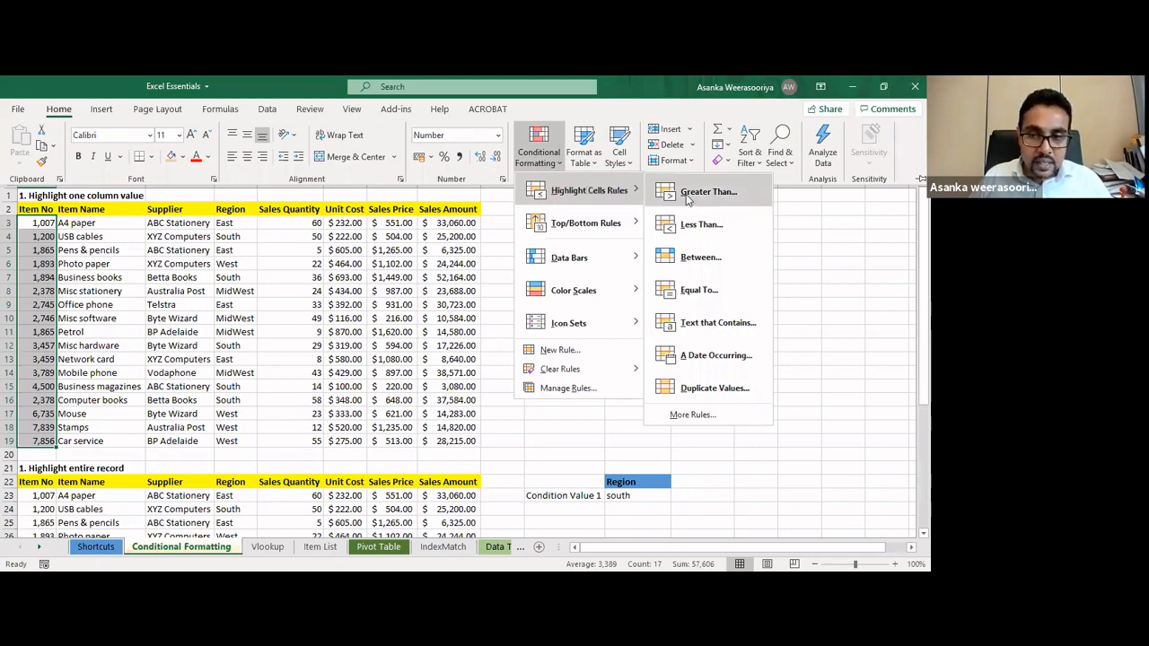
{"action": "left_click", "coordinate": [715, 388]}
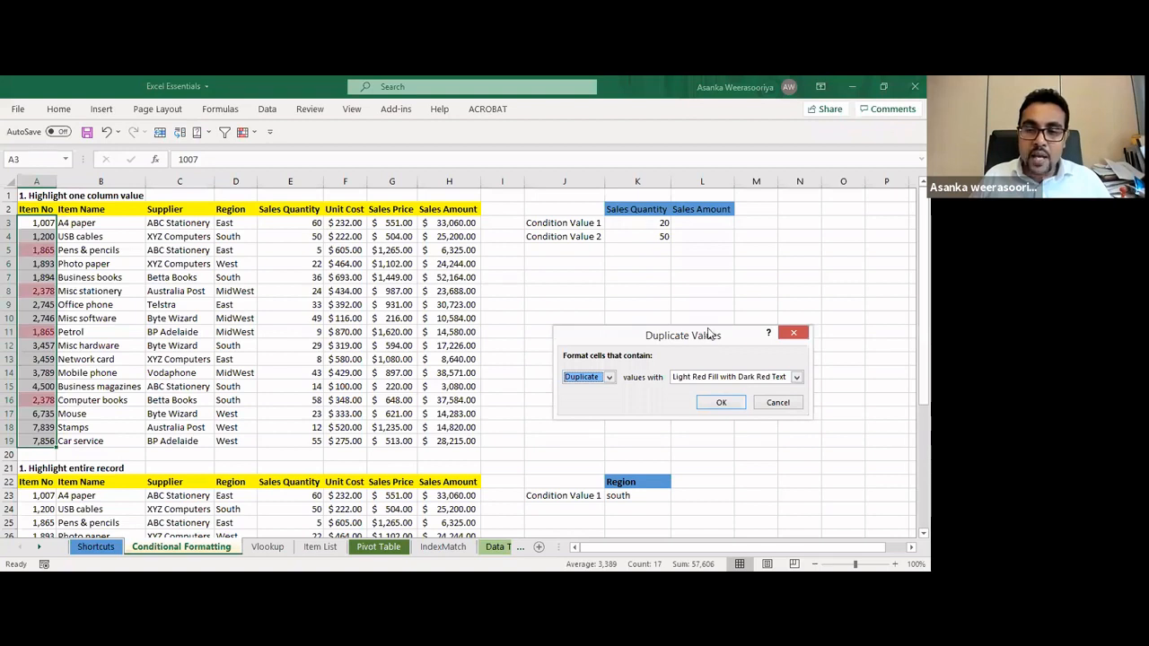
{"action": "left_click_drag", "start_coordinate": [707, 339], "coordinate": [703, 271]}
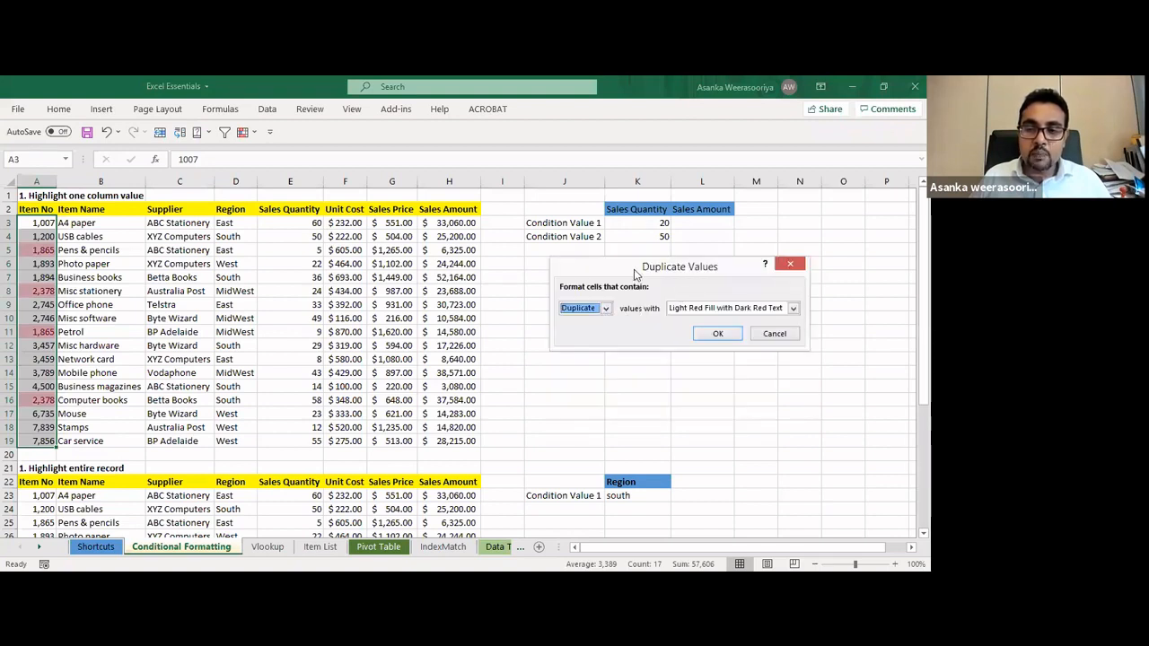
{"action": "left_click_drag", "start_coordinate": [635, 273], "coordinate": [262, 266]}
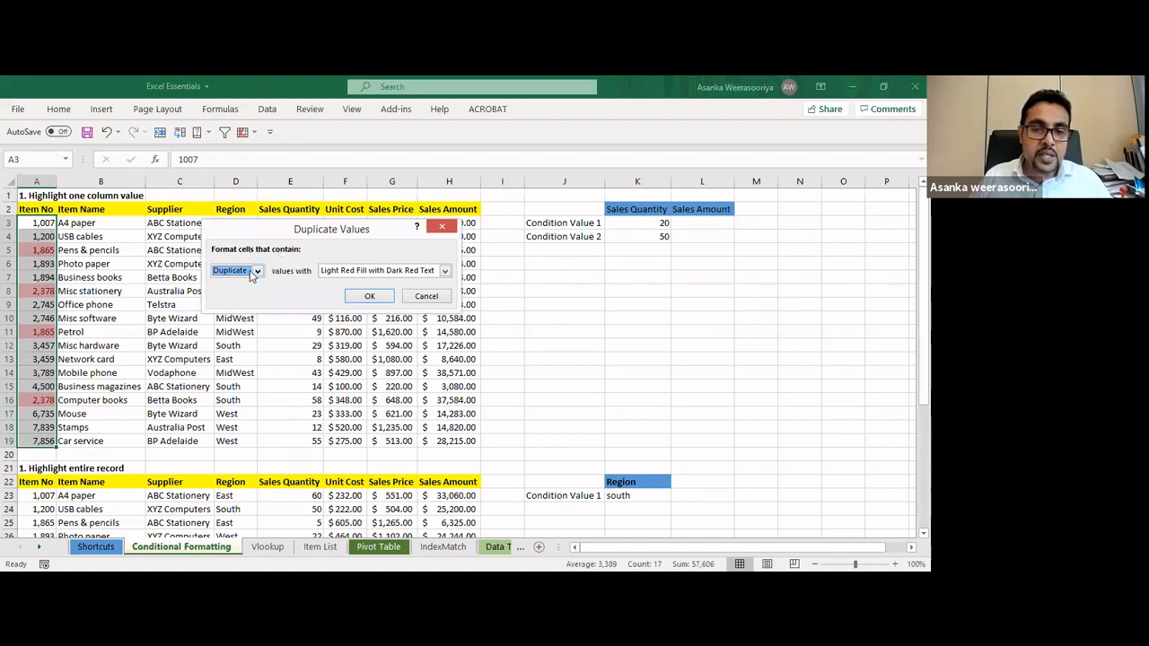
Step: Switch the duplicate format from Green Fill with Dark Green Text to Custom Format
{"action": "left_click", "coordinate": [445, 272]}
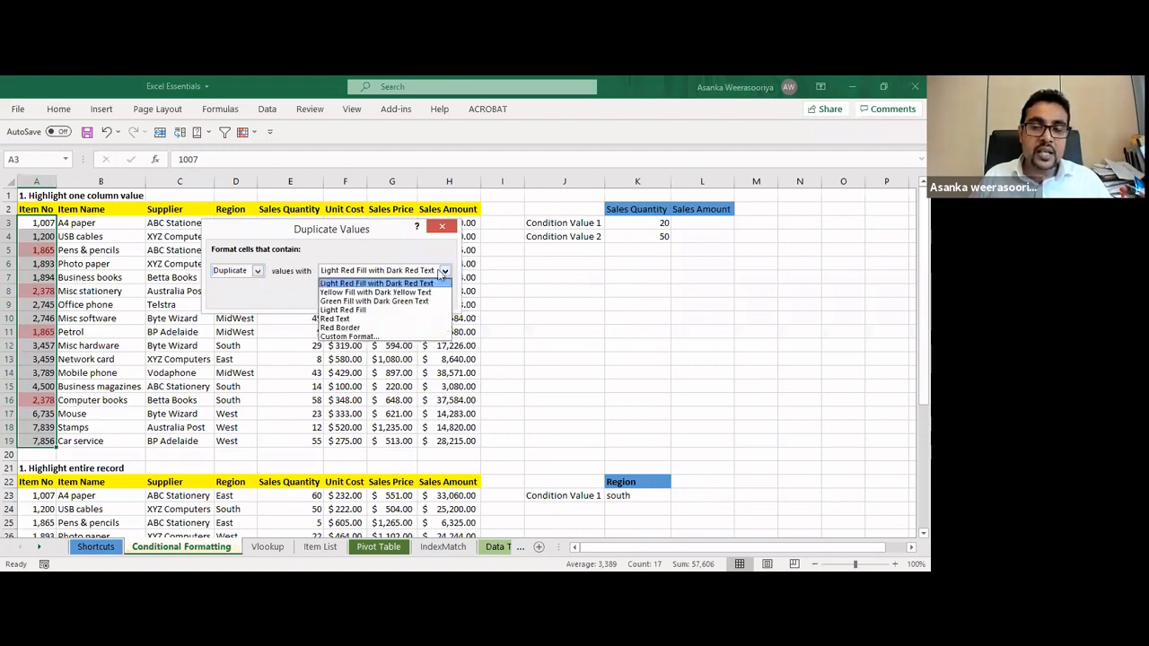
{"action": "left_click", "coordinate": [374, 305]}
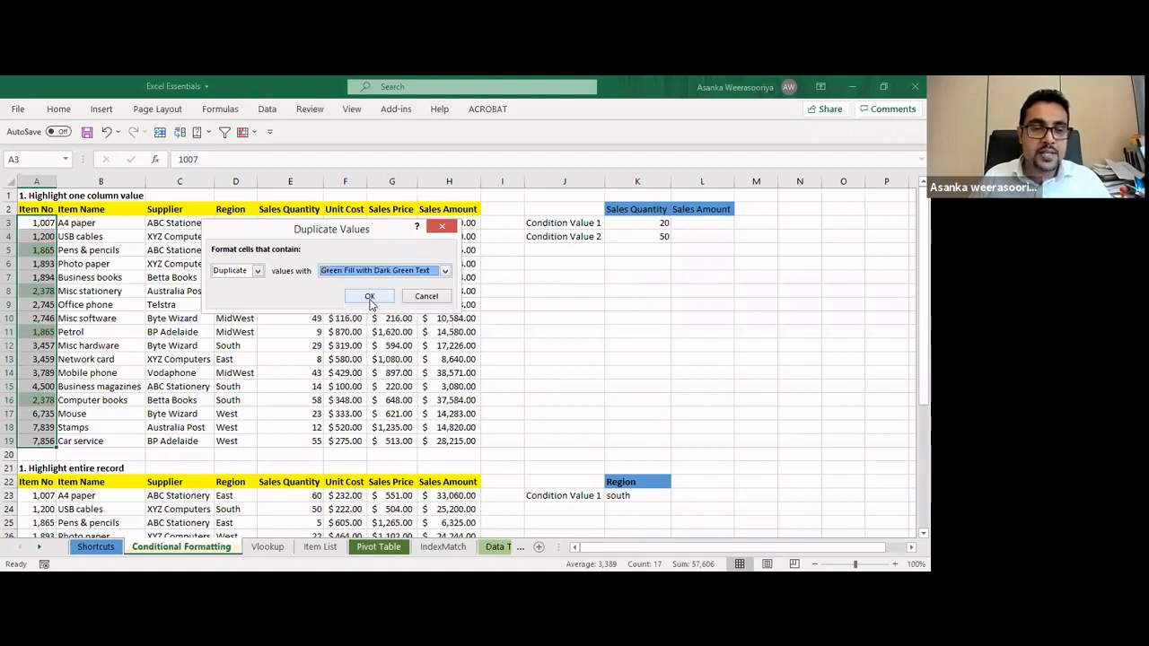
{"action": "left_click", "coordinate": [445, 271]}
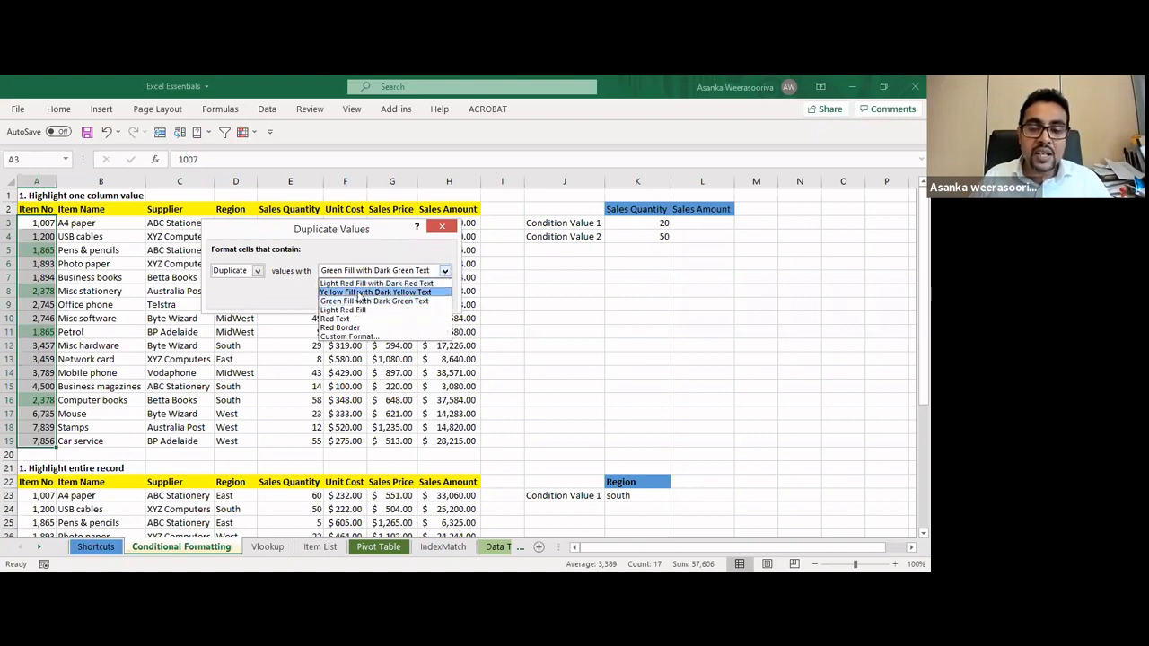
{"action": "left_click", "coordinate": [357, 336]}
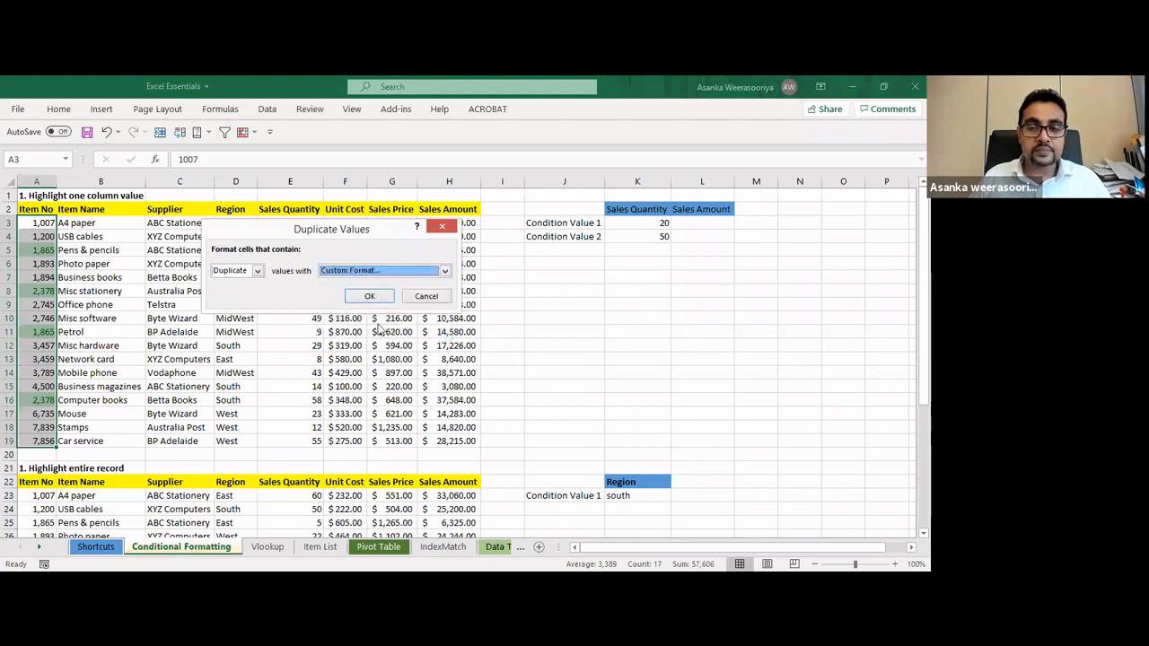
Step: Give the duplicate highlight a Bold Italic font, blue fill and Outline border, then confirm
{"action": "left_click_drag", "start_coordinate": [569, 206], "coordinate": [532, 204]}
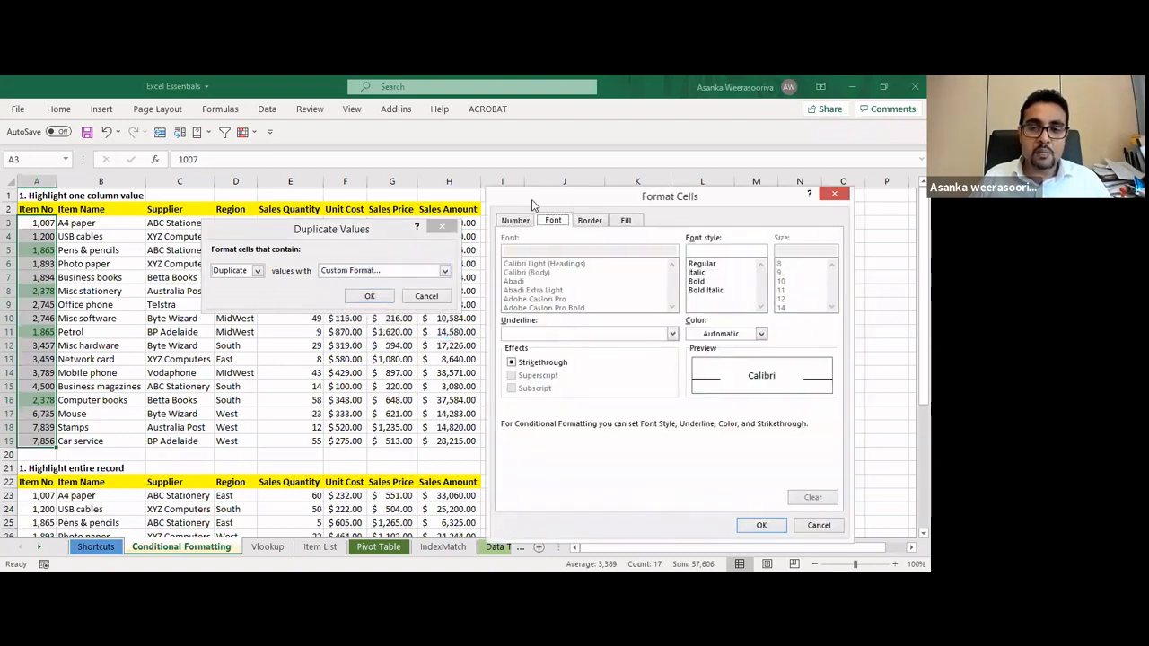
{"action": "left_click_drag", "start_coordinate": [532, 205], "coordinate": [366, 173]}
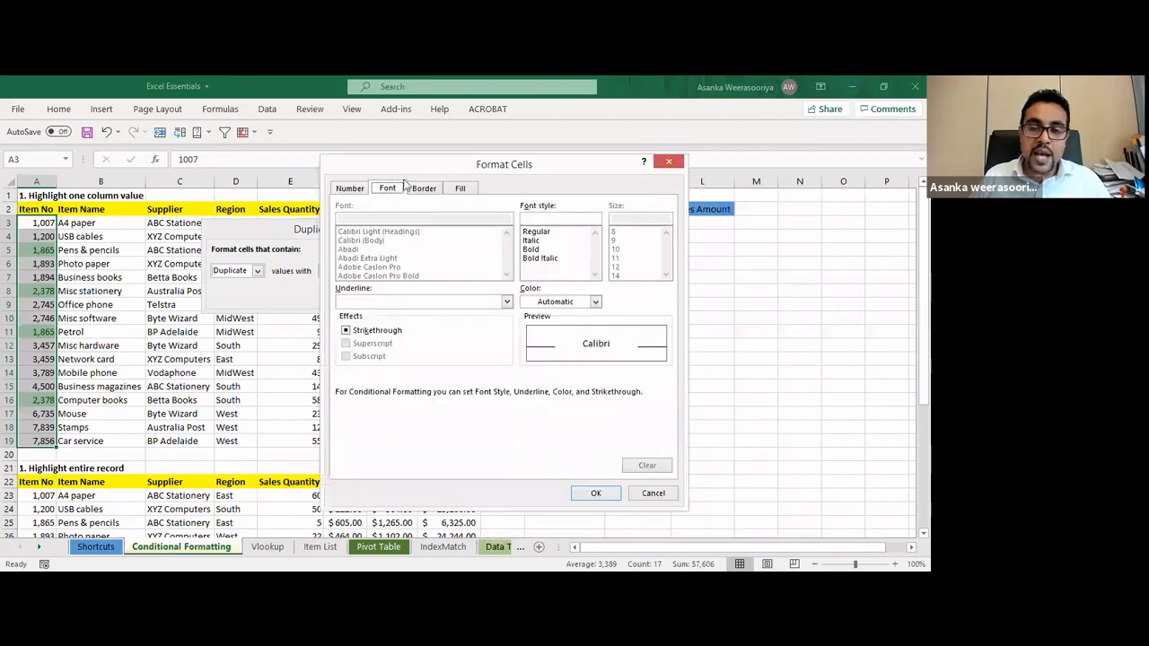
{"action": "left_click", "coordinate": [531, 250]}
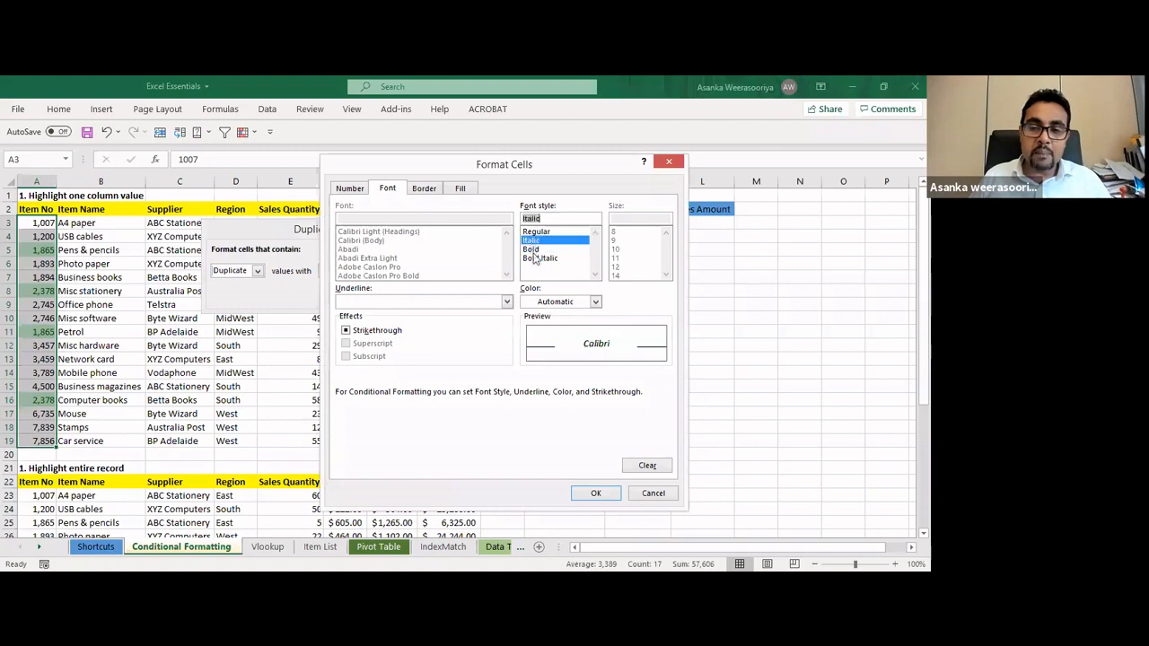
{"action": "left_click", "coordinate": [535, 258]}
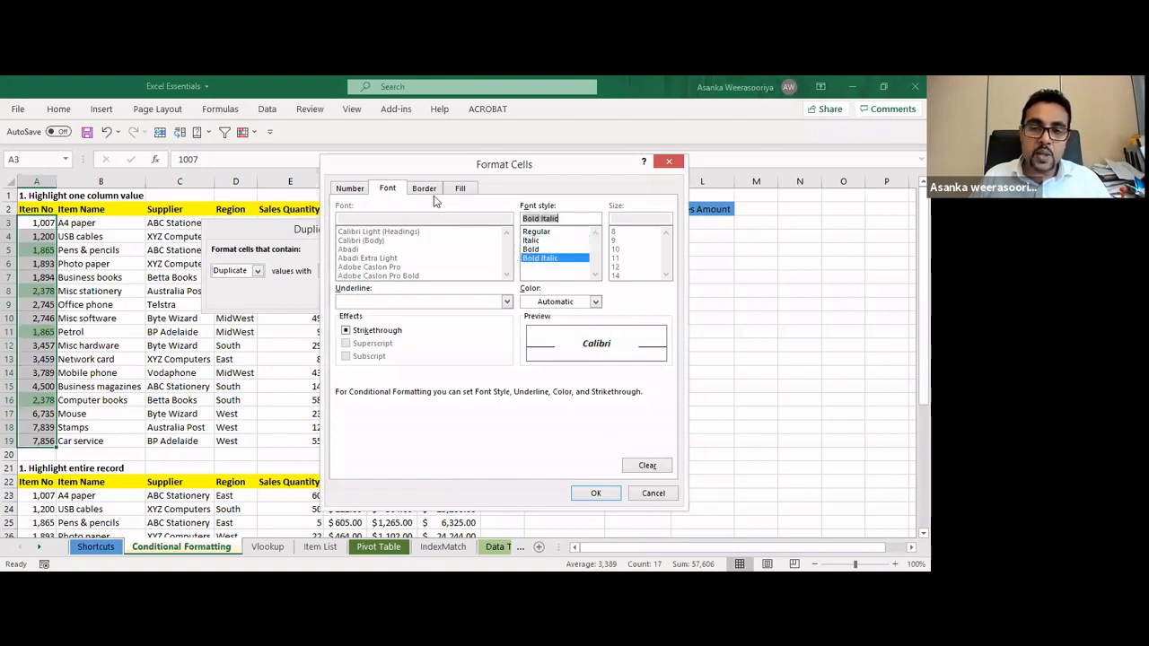
{"action": "left_click", "coordinate": [461, 190]}
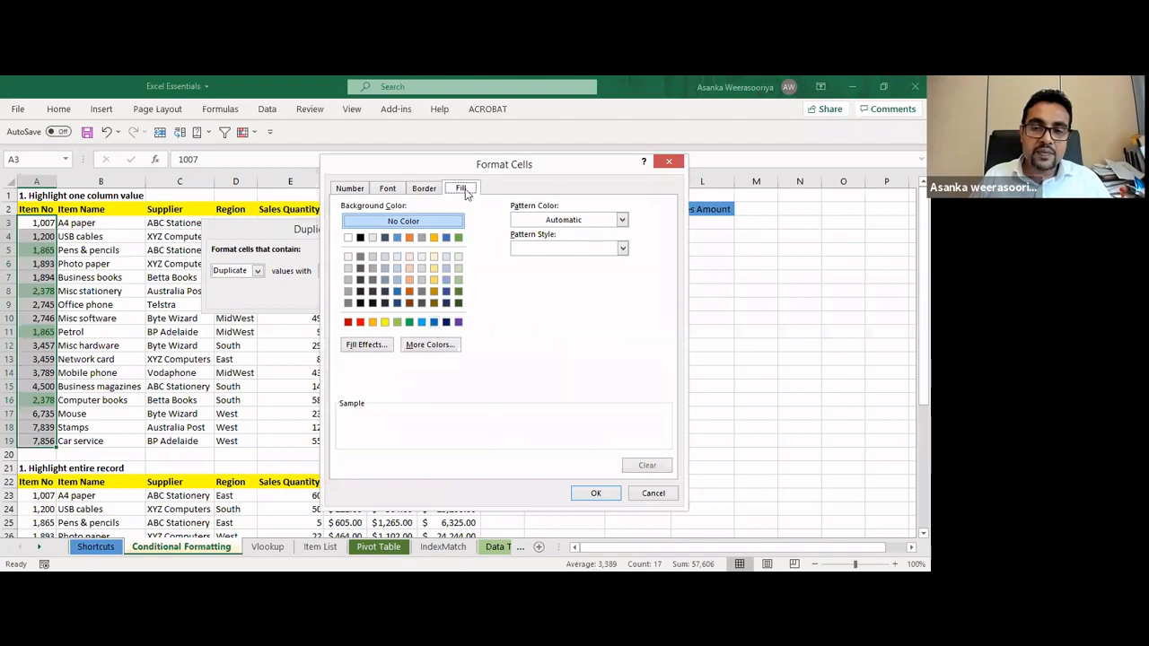
{"action": "left_click", "coordinate": [372, 323]}
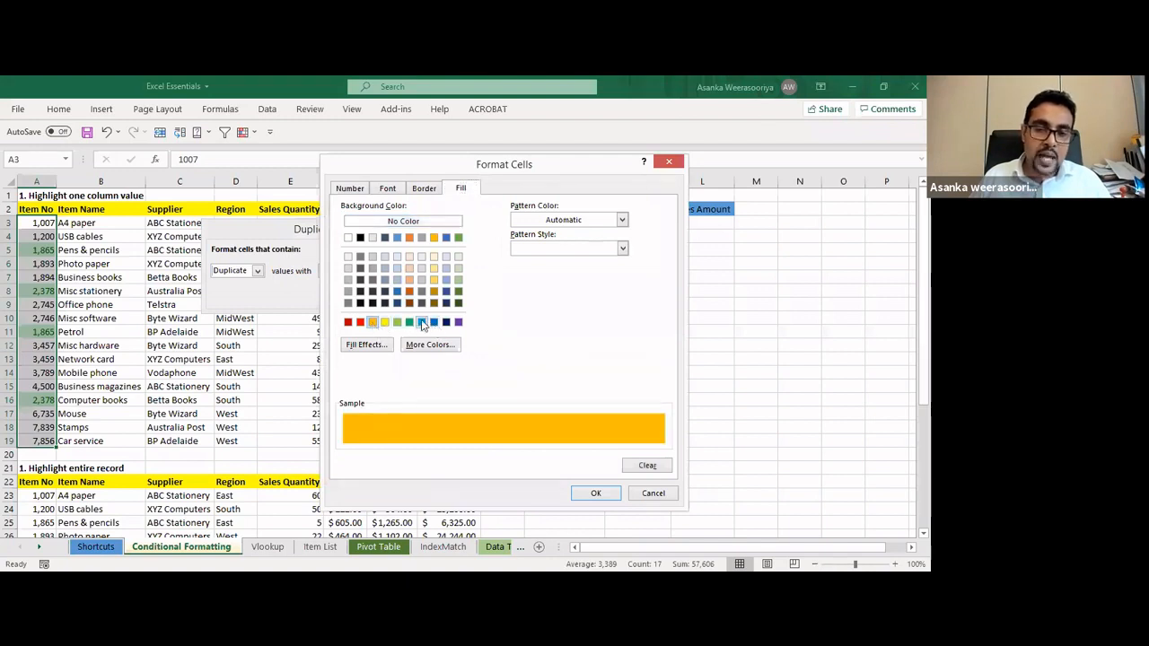
{"action": "left_click", "coordinate": [422, 322]}
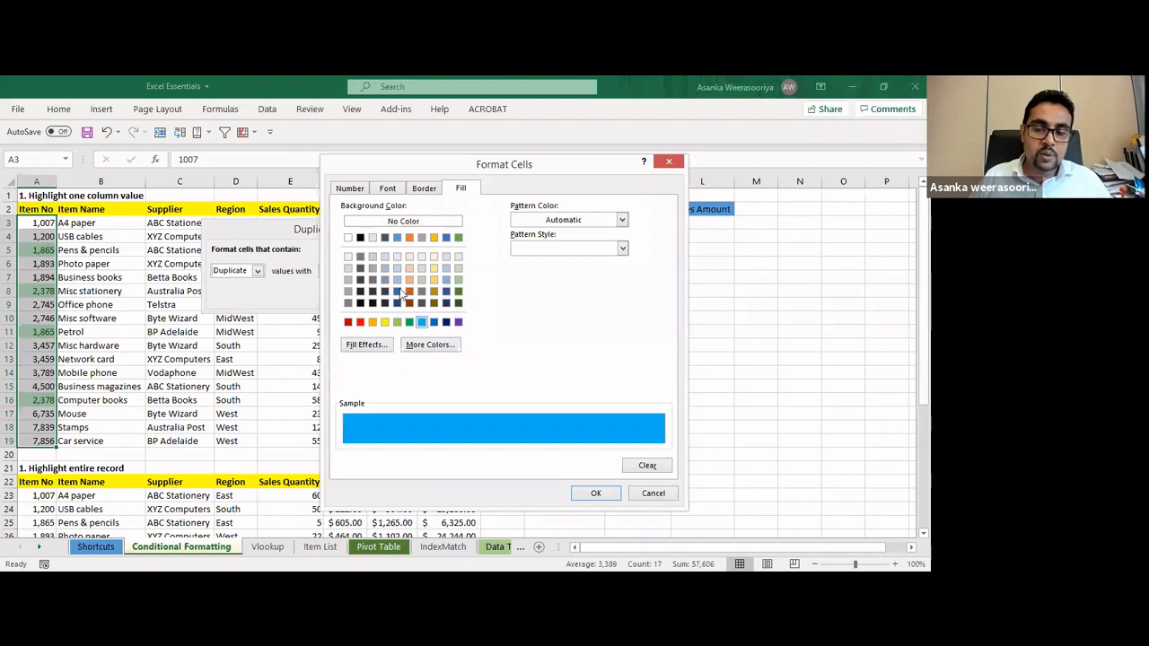
{"action": "left_click", "coordinate": [423, 188]}
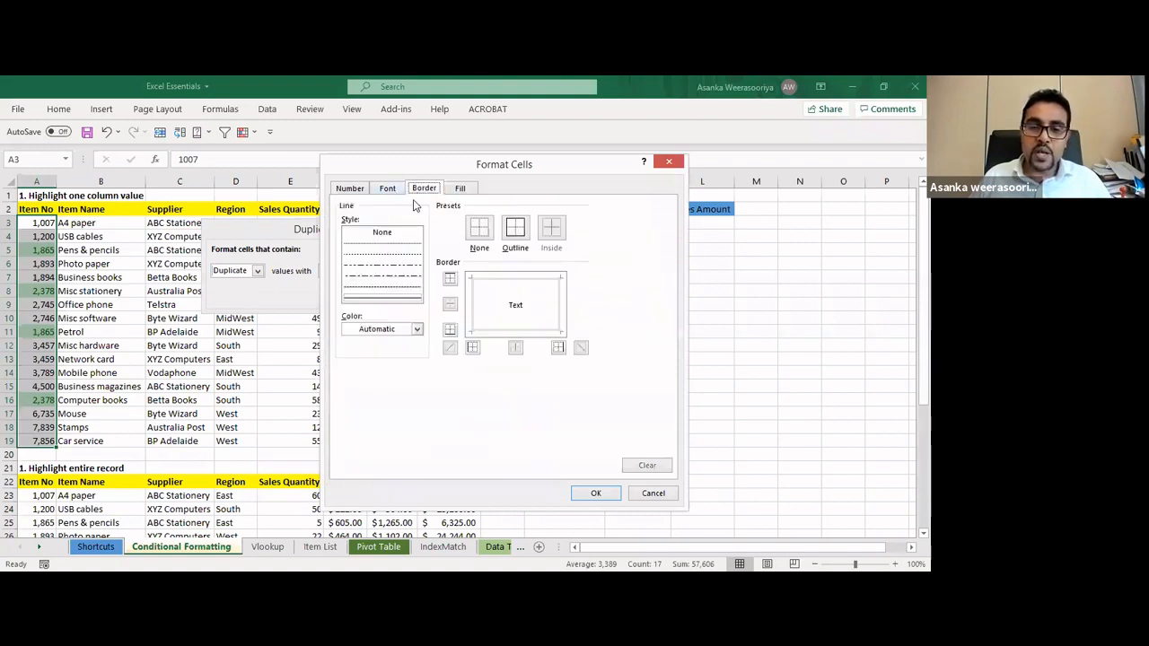
{"action": "left_click", "coordinate": [515, 232]}
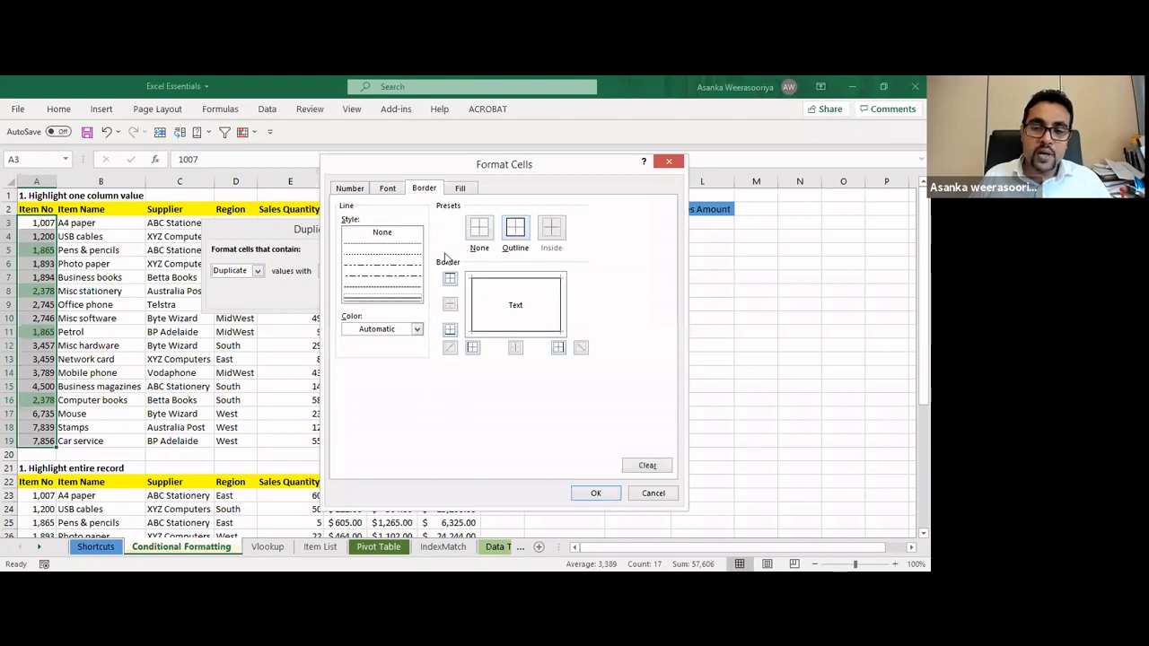
{"action": "left_click", "coordinate": [386, 189]}
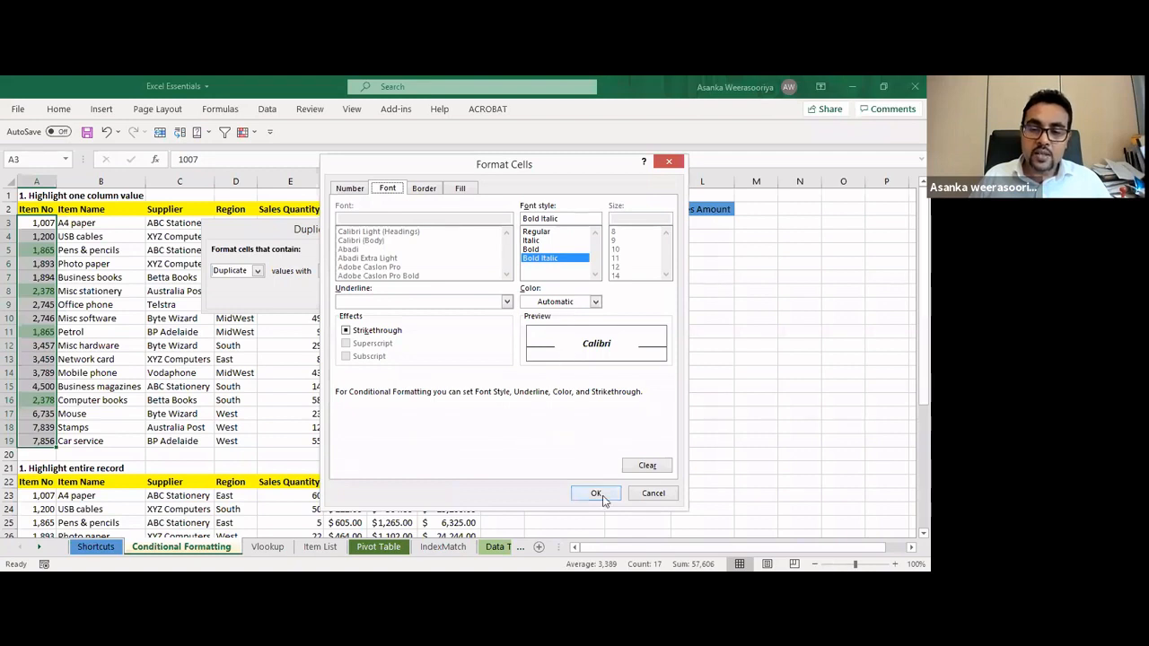
{"action": "key", "text": "Return"}
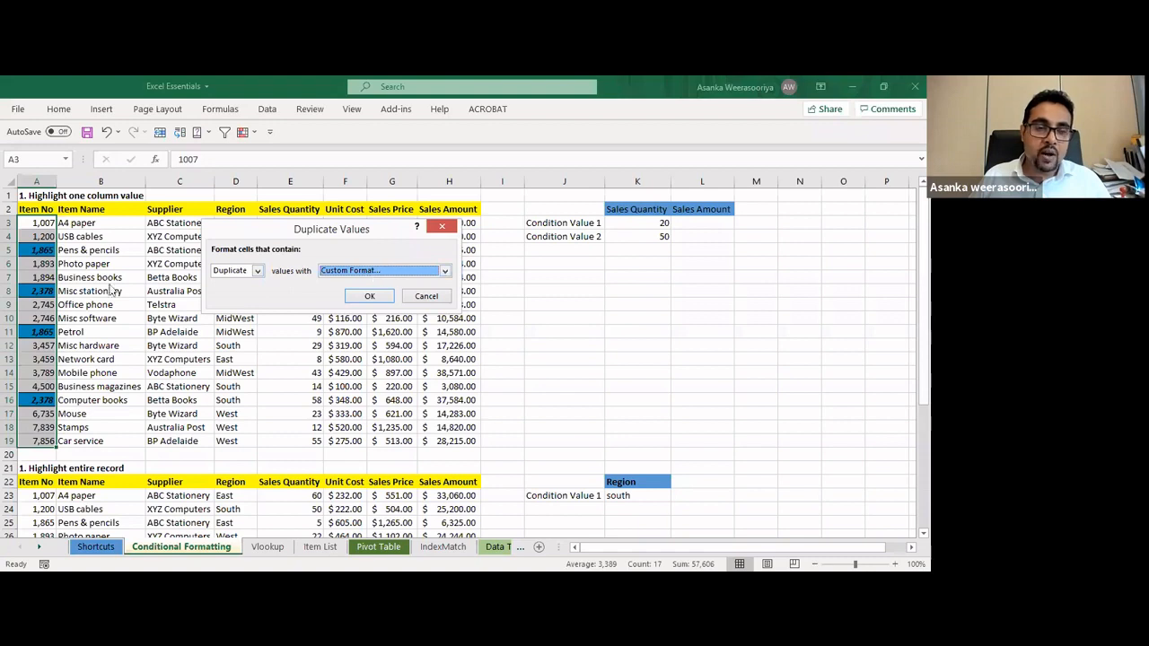
Step: Apply the duplicate rule and inspect the blue duplicates 1,865 and 2,378, including A8 and A16
{"action": "left_click", "coordinate": [369, 301]}
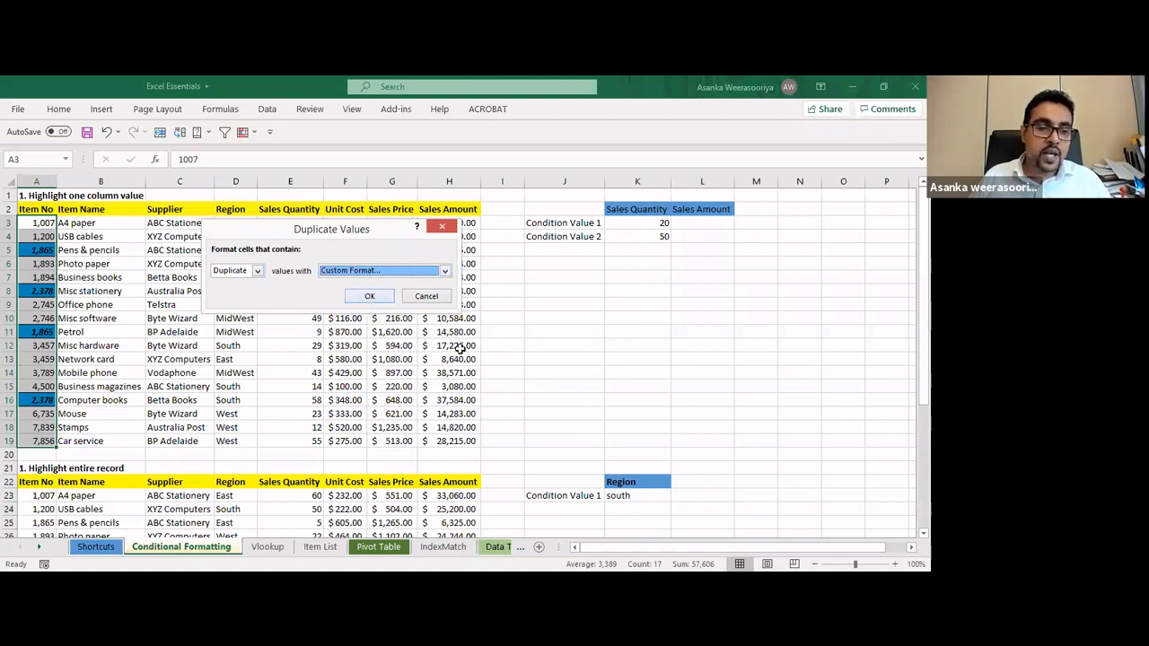
{"action": "left_click", "coordinate": [549, 359]}
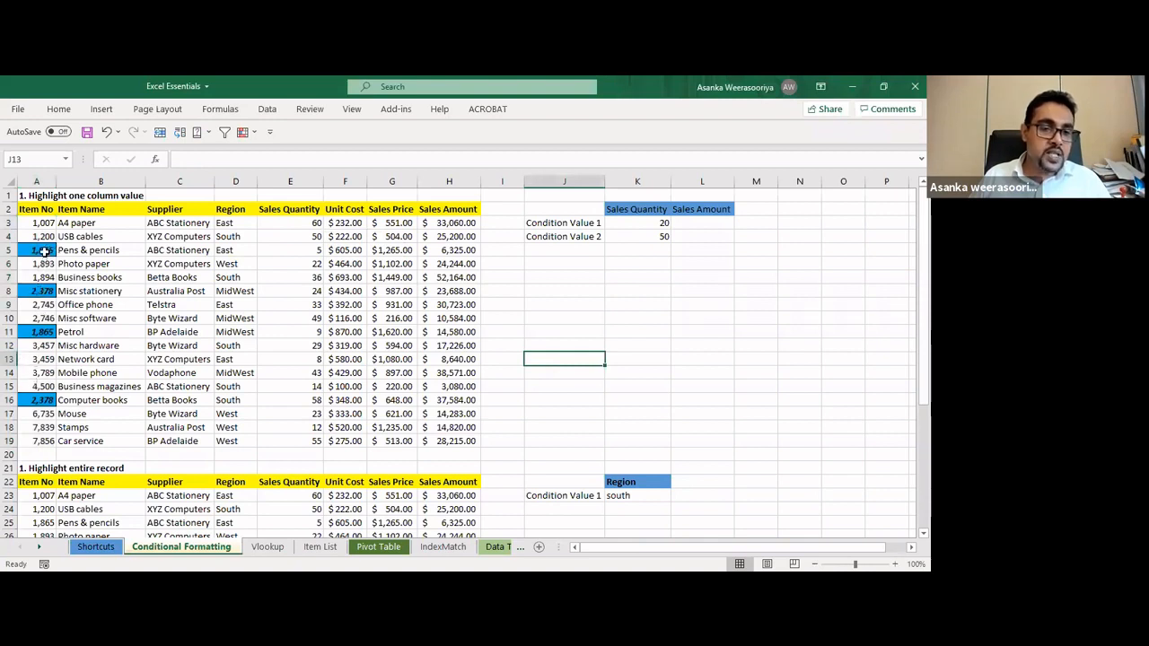
{"action": "left_click", "coordinate": [44, 252]}
{"action": "left_click", "coordinate": [41, 331]}
{"action": "left_click", "coordinate": [45, 289]}
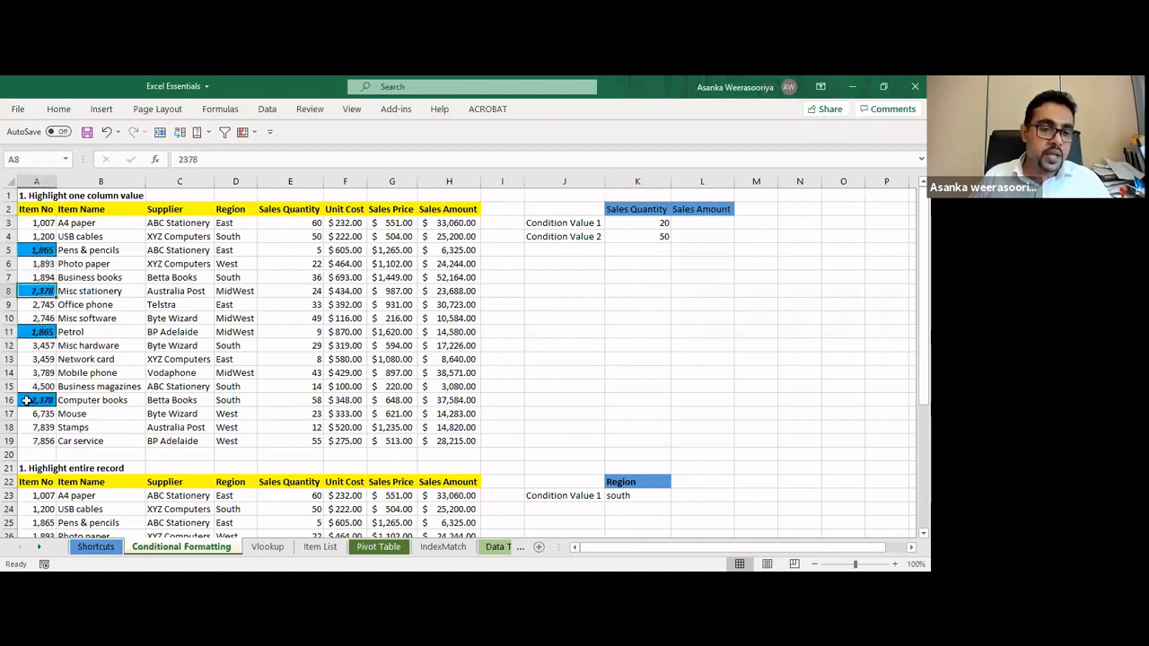
{"action": "left_click", "coordinate": [27, 400]}
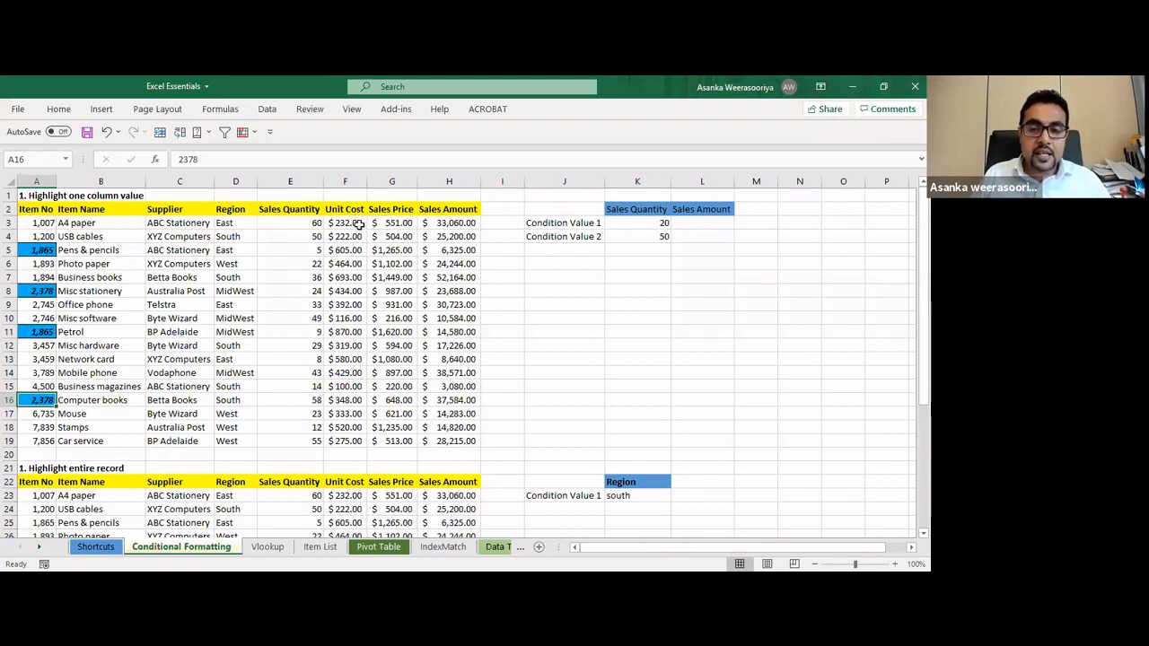
{"action": "left_click_drag", "start_coordinate": [303, 222], "coordinate": [304, 236]}
Step: Highlight Sales Quantity E3:E19 values less than K3 (20) with Light Red Fill and Dark Red Text
{"action": "left_click_drag", "start_coordinate": [289, 314], "coordinate": [287, 442]}
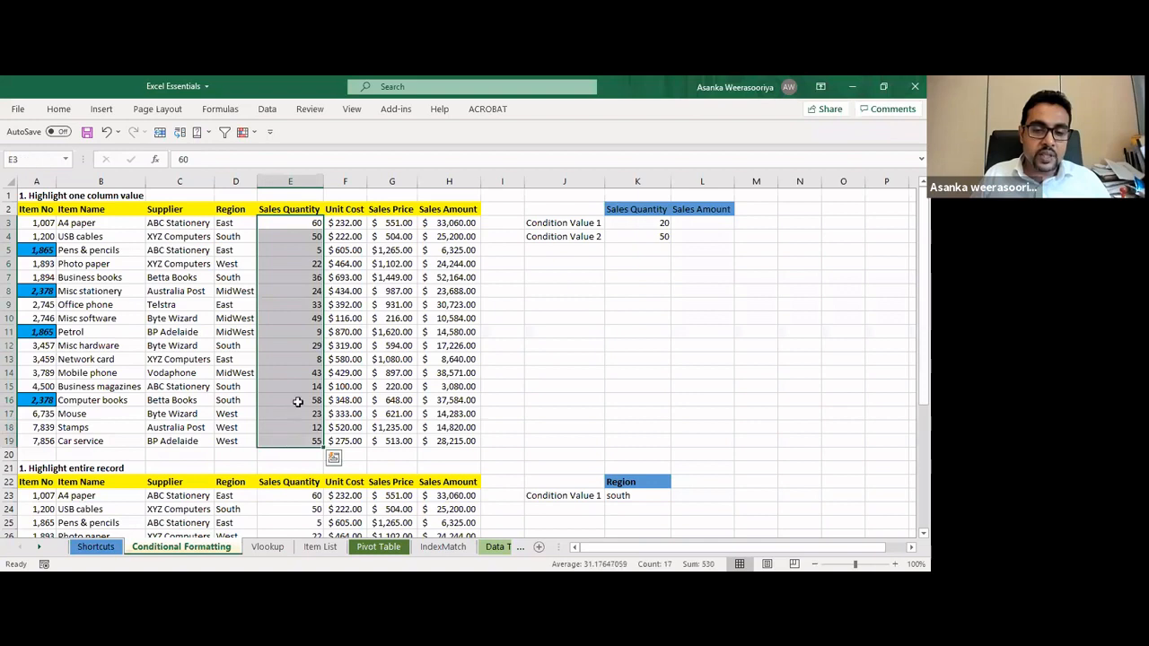
{"action": "left_click", "coordinate": [54, 110]}
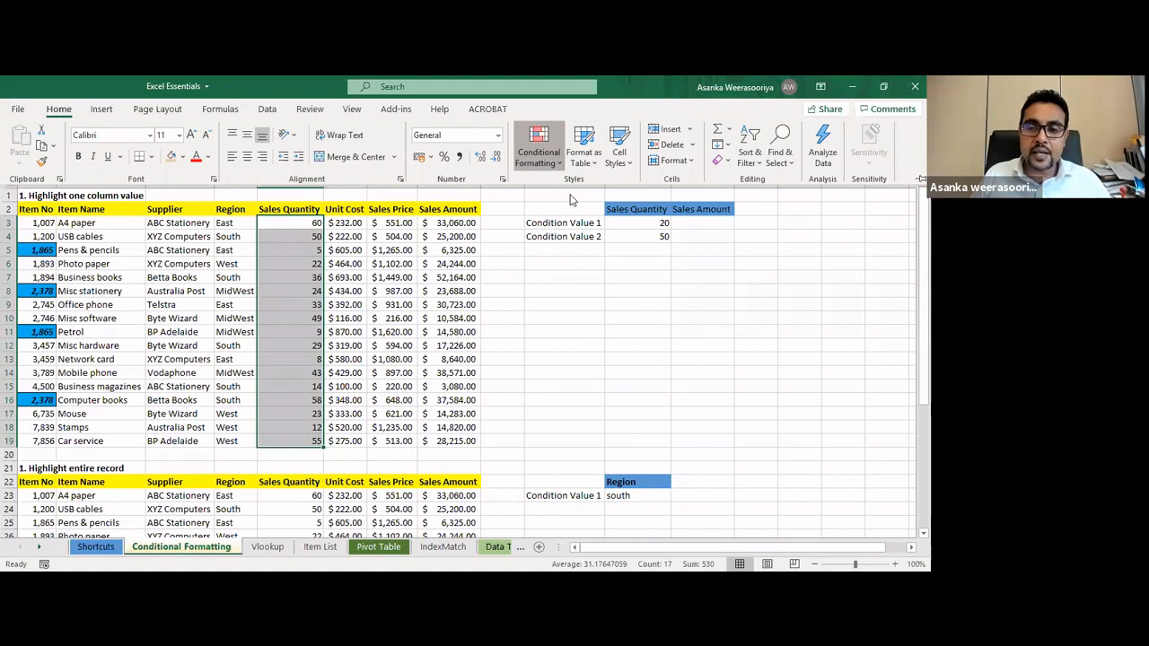
{"action": "left_click", "coordinate": [548, 162]}
{"action": "mouse_move", "coordinate": [598, 192]}
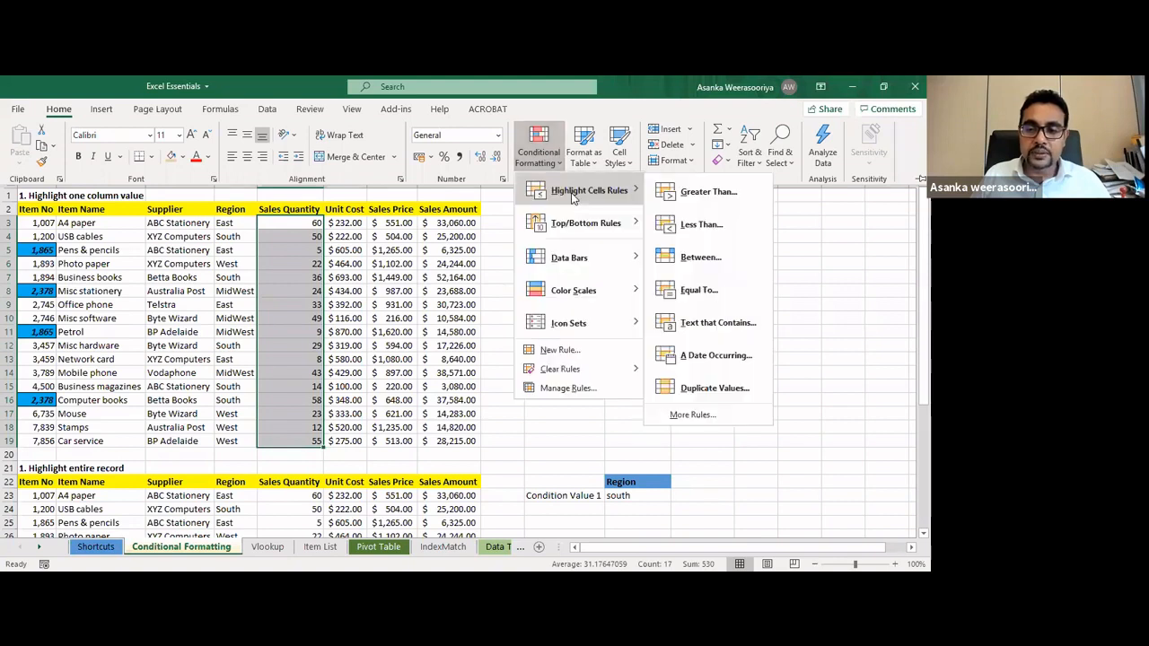
{"action": "left_click", "coordinate": [718, 227]}
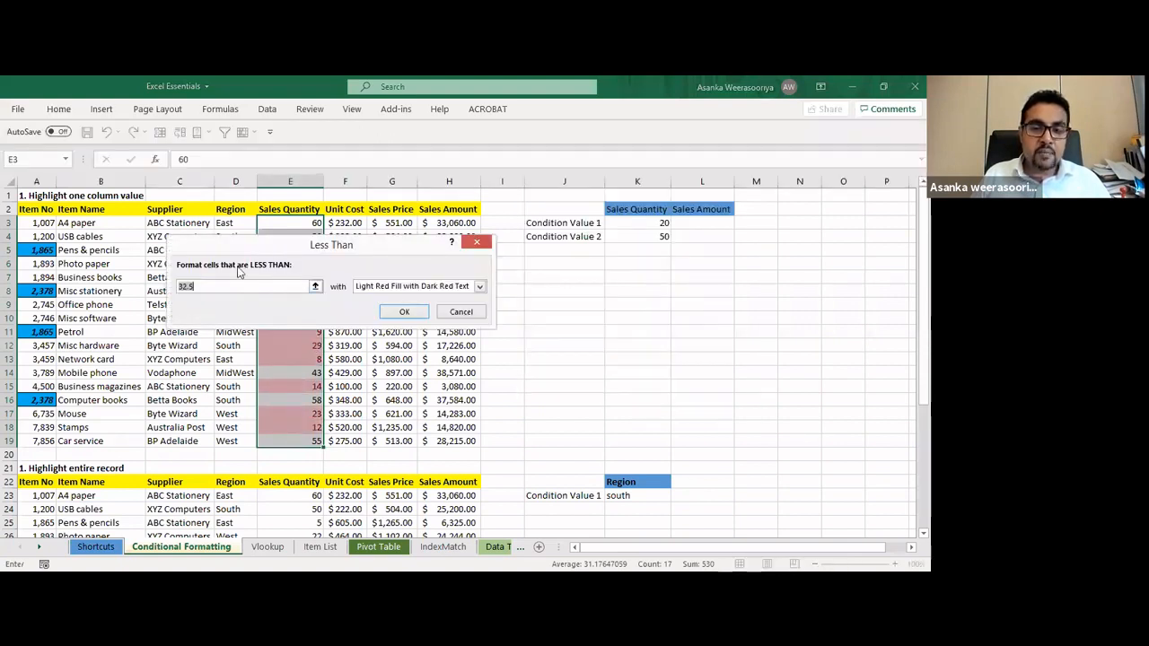
{"action": "left_click_drag", "start_coordinate": [281, 245], "coordinate": [316, 237]}
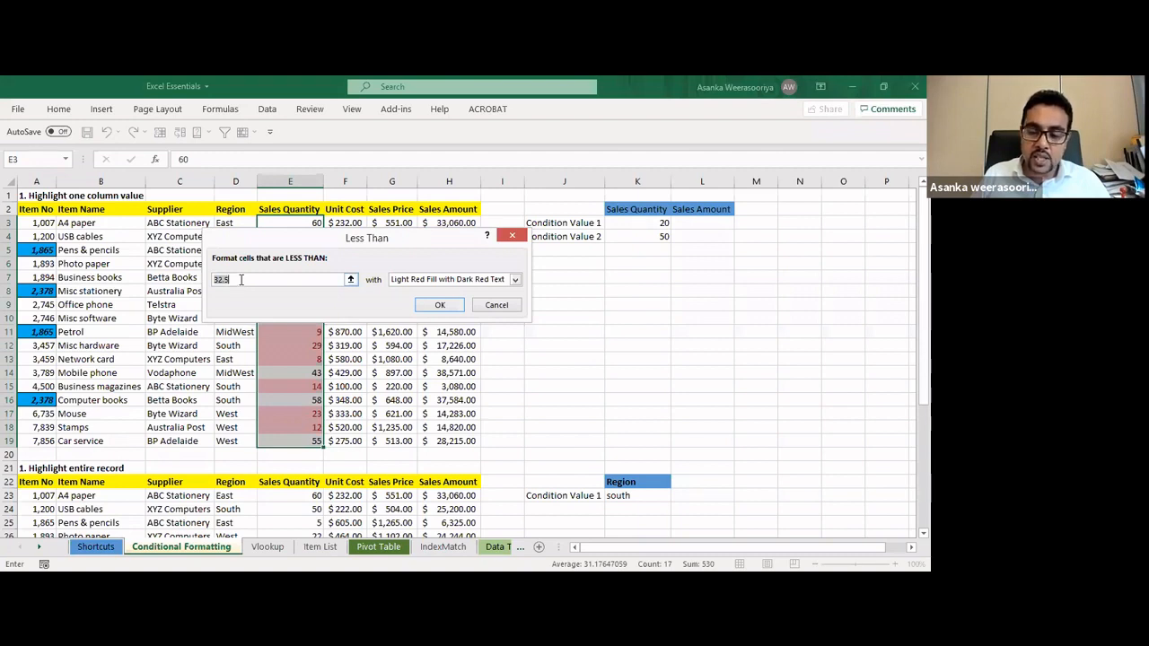
{"action": "key", "text": "BackSpace"}
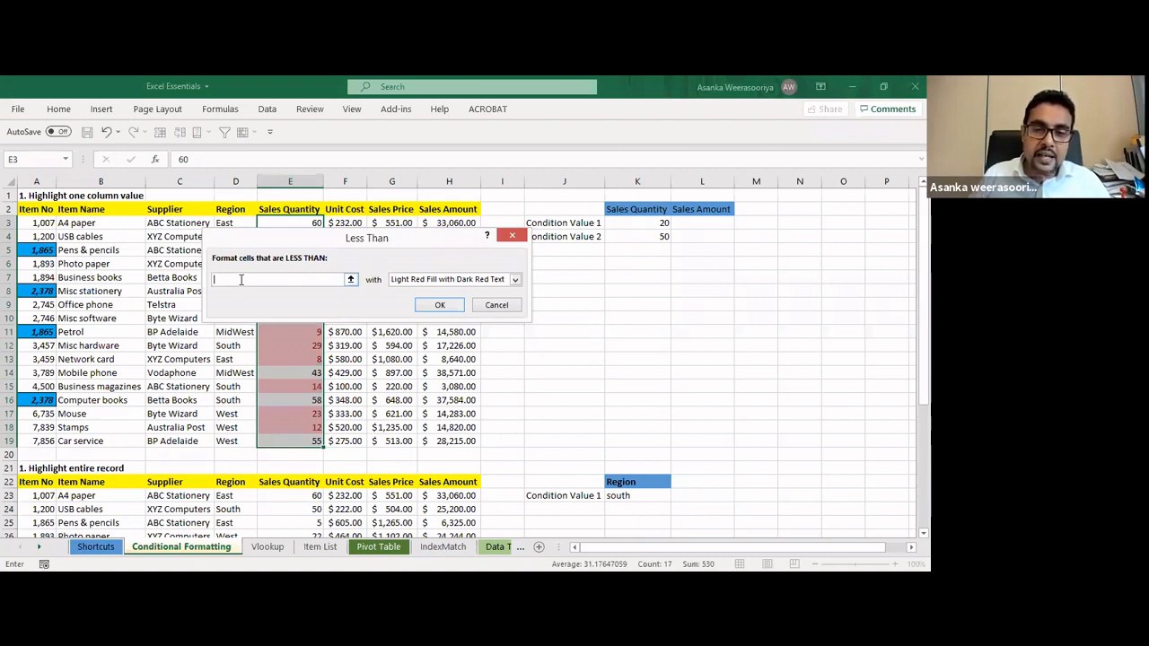
{"action": "left_click", "coordinate": [651, 222]}
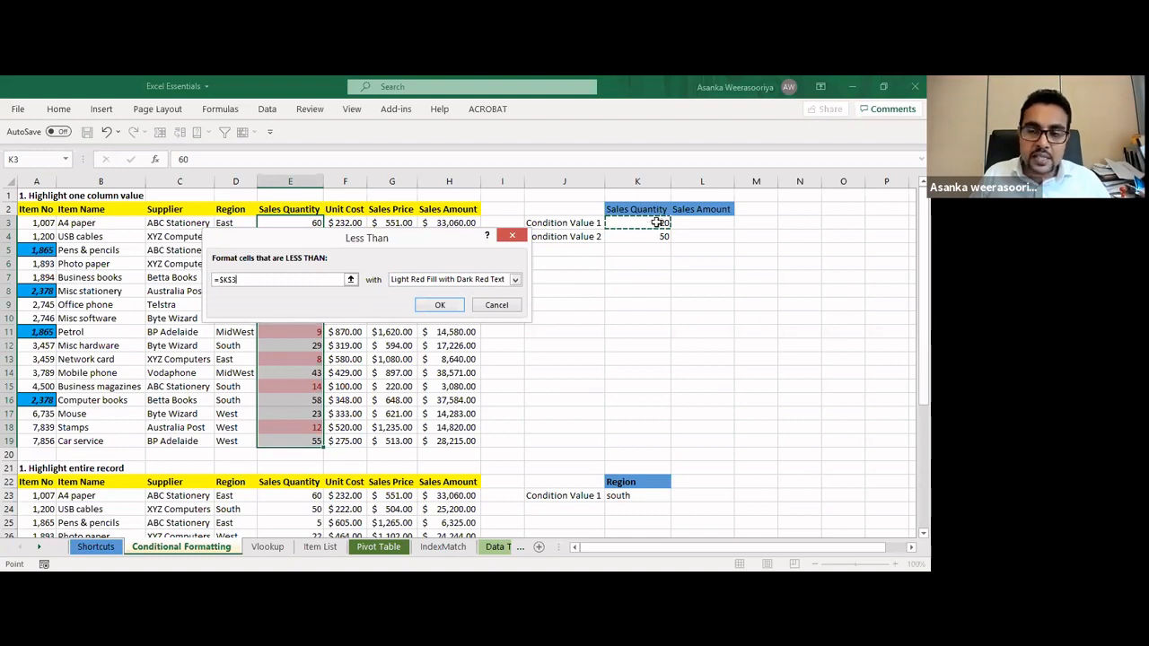
{"action": "left_click", "coordinate": [446, 306]}
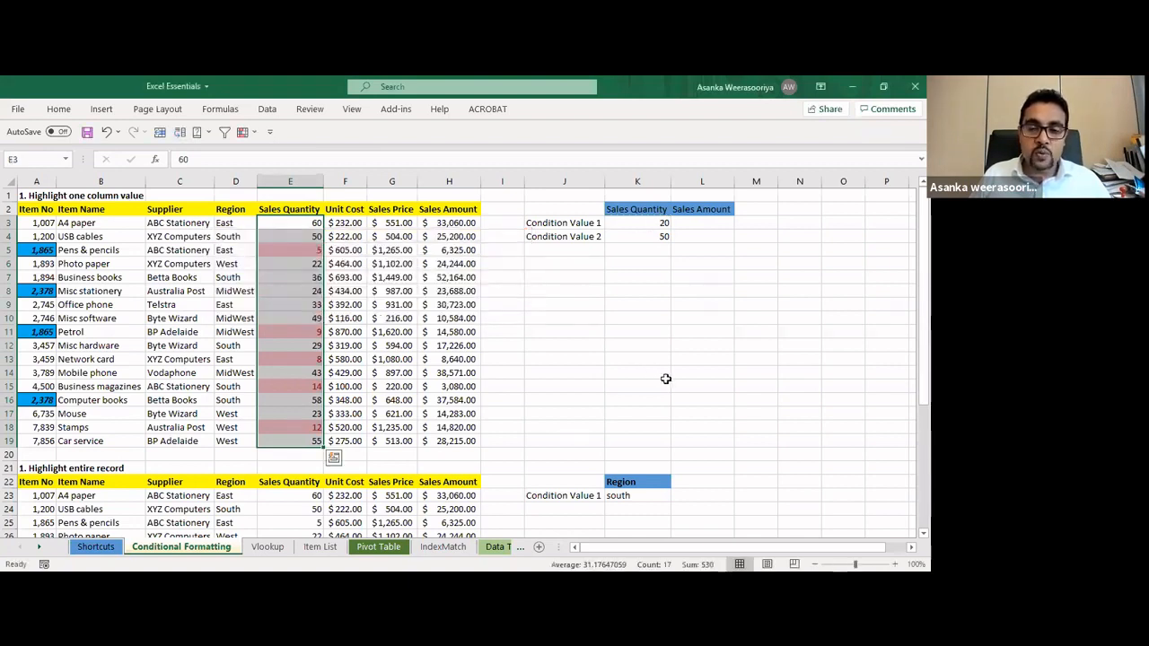
{"action": "left_click", "coordinate": [654, 224]}
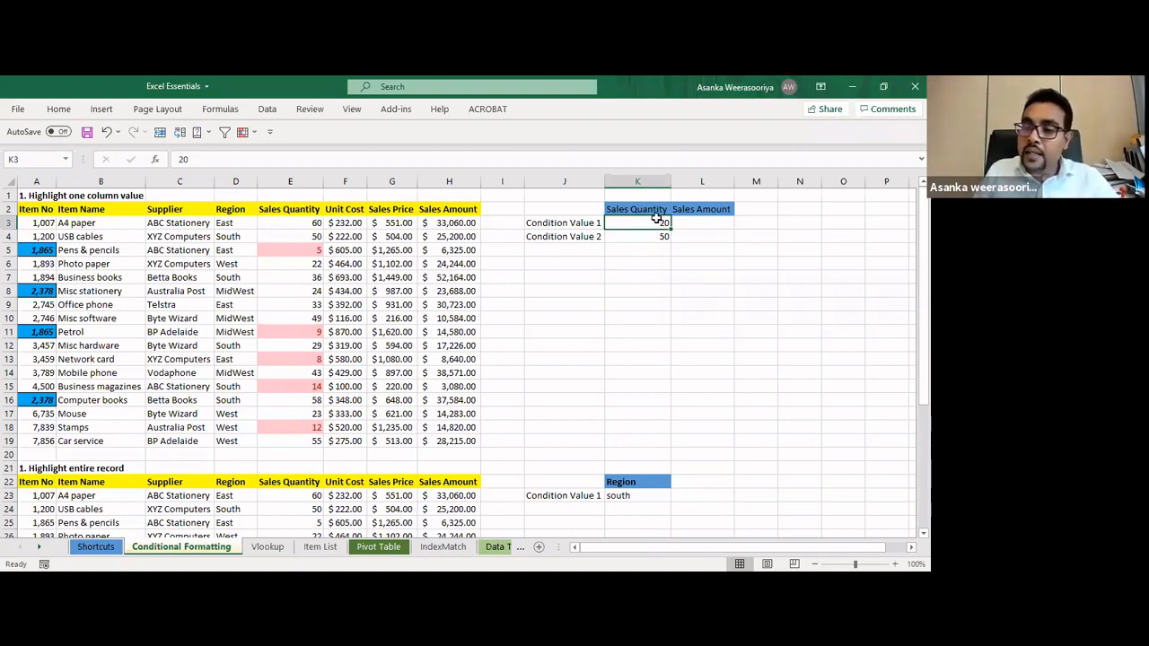
{"action": "type", "text": "3"}
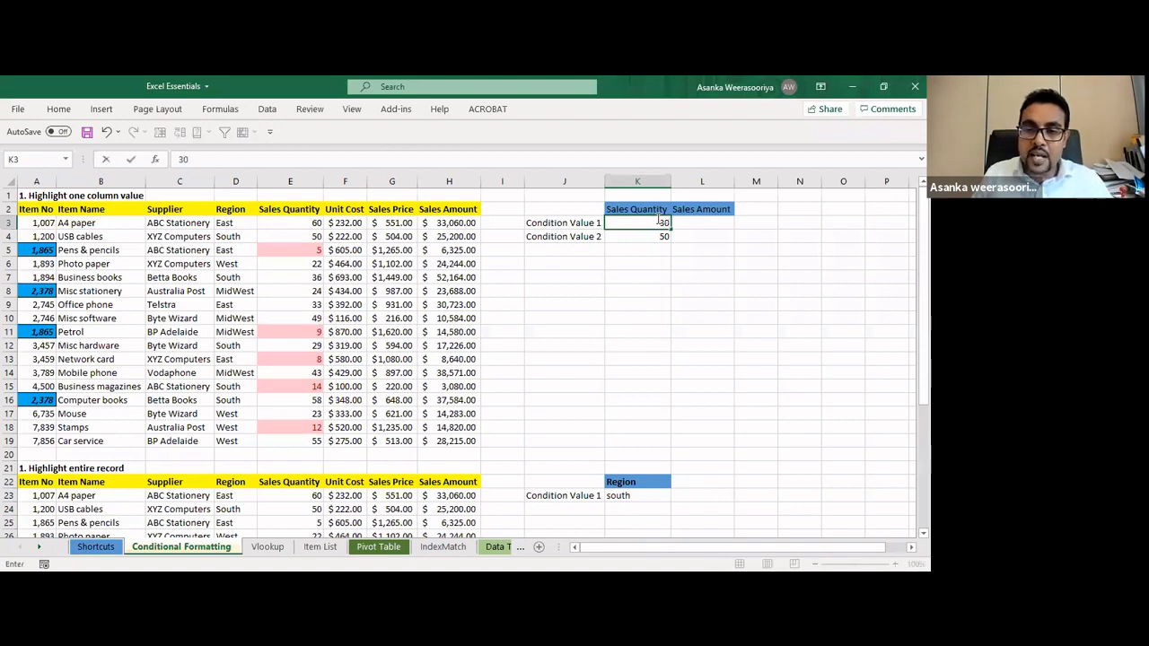
{"action": "key", "text": "Return"}
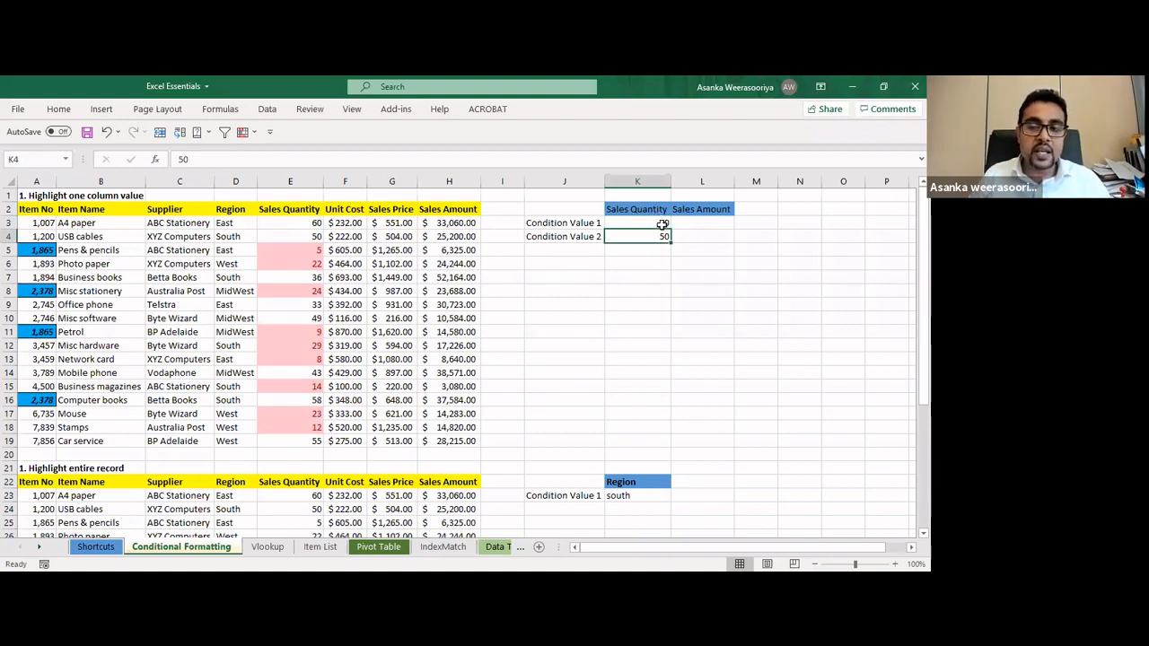
{"action": "left_click", "coordinate": [662, 223]}
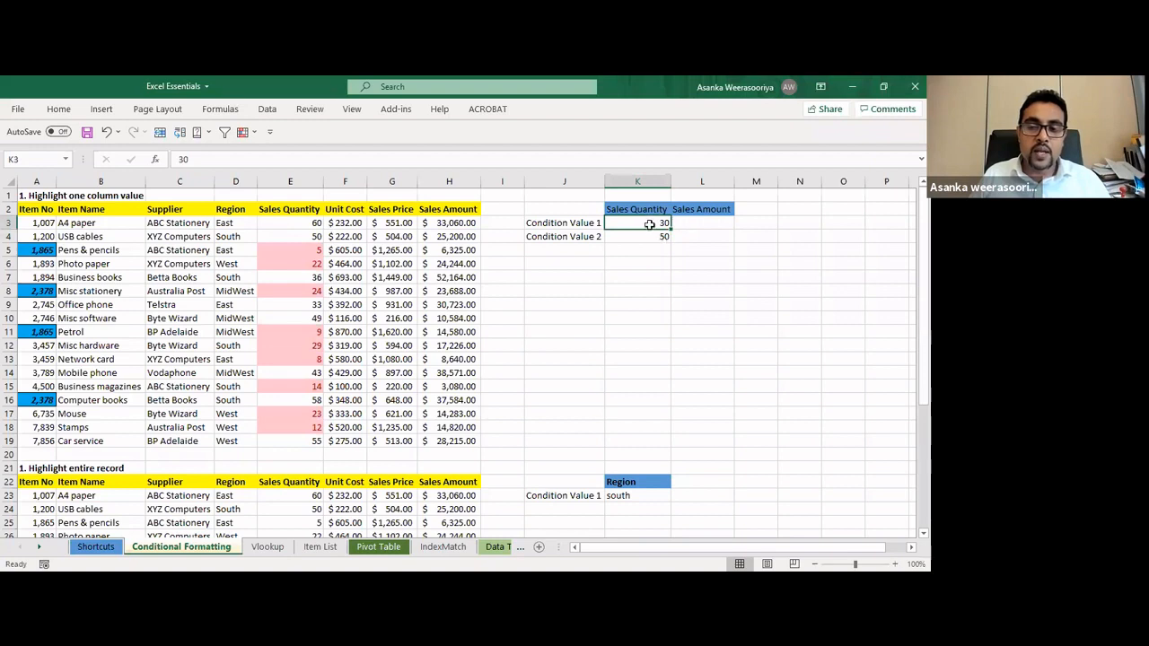
{"action": "type", "text": "2"}
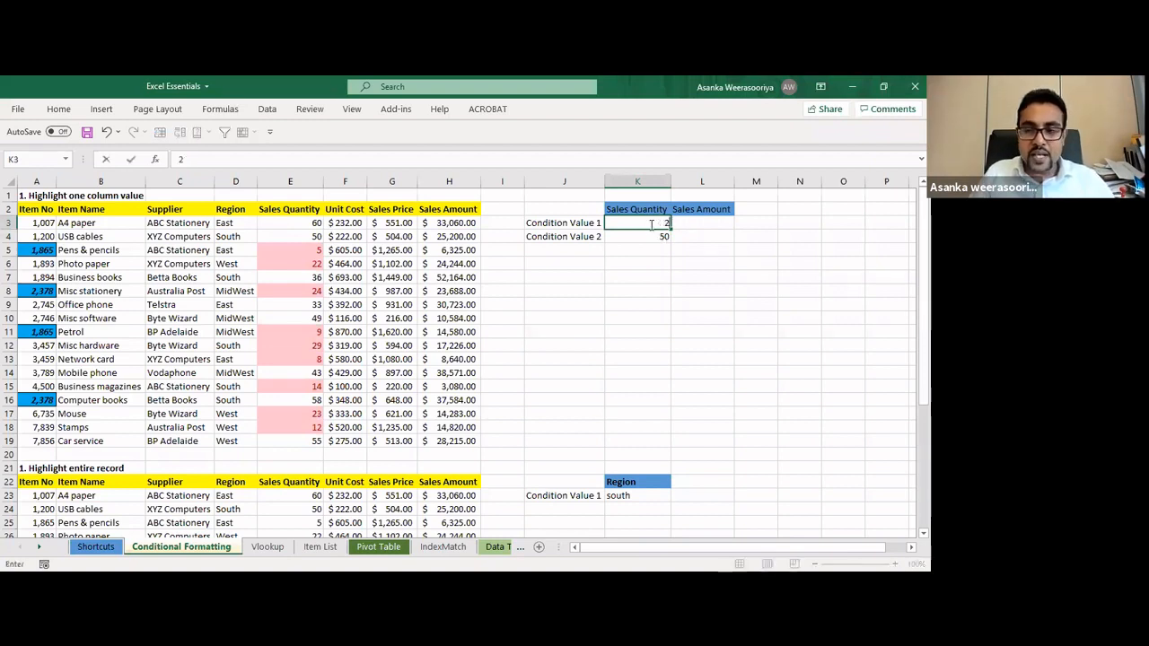
{"action": "type", "text": "0"}
{"action": "key", "text": "Return"}
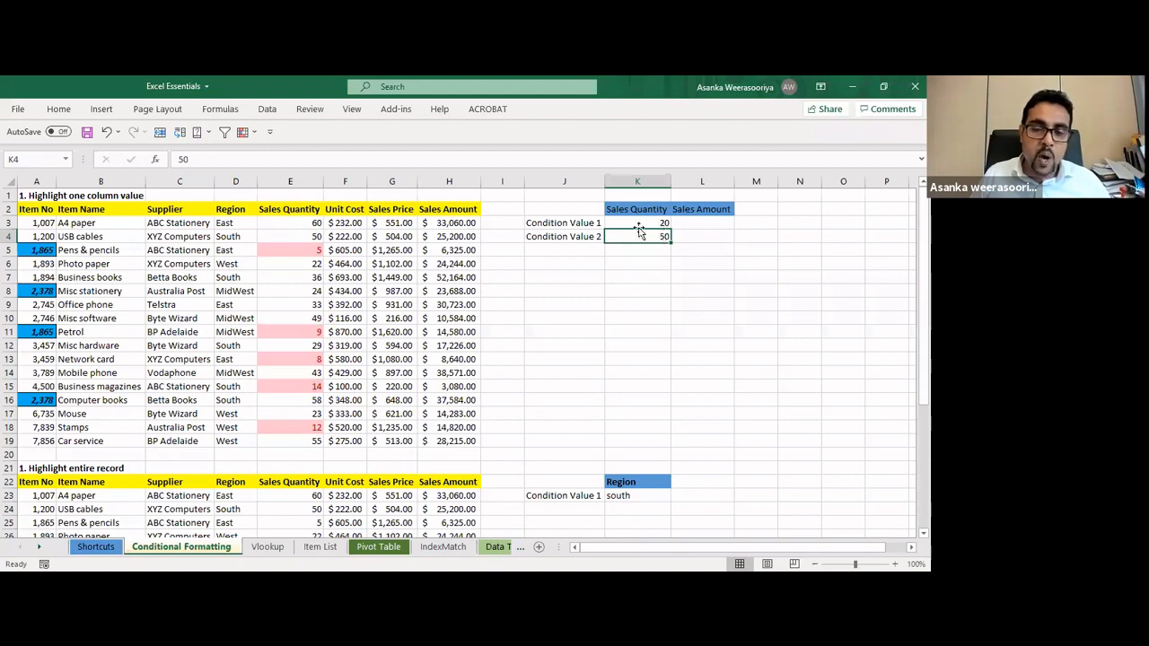
{"action": "left_click", "coordinate": [635, 223]}
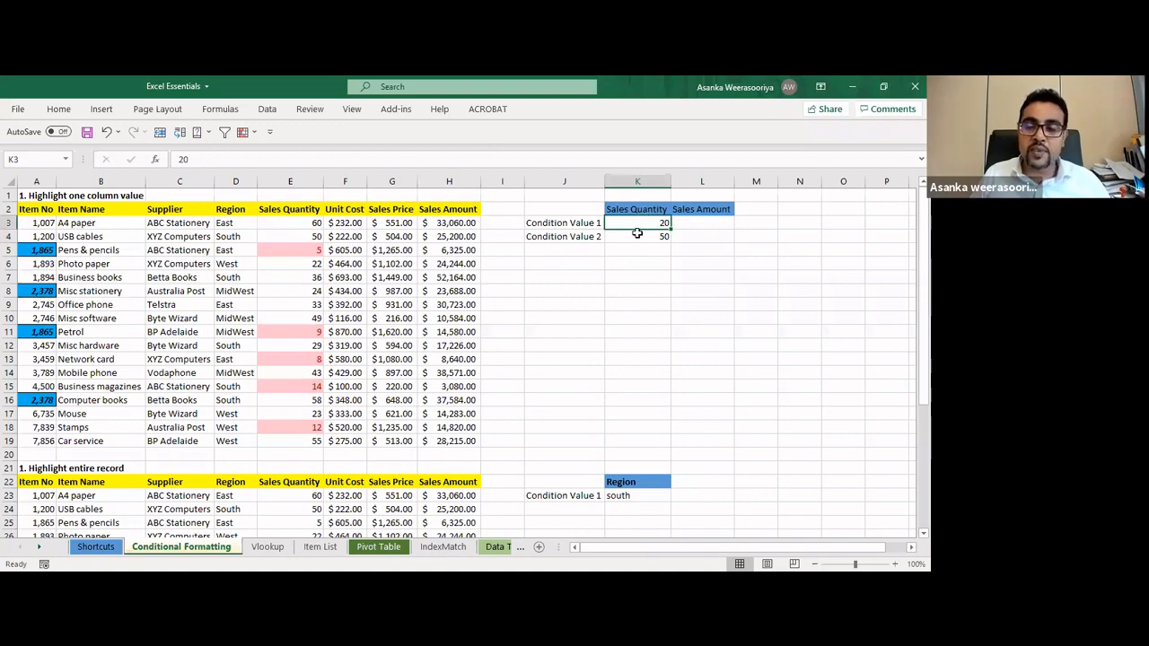
{"action": "left_click", "coordinate": [637, 237]}
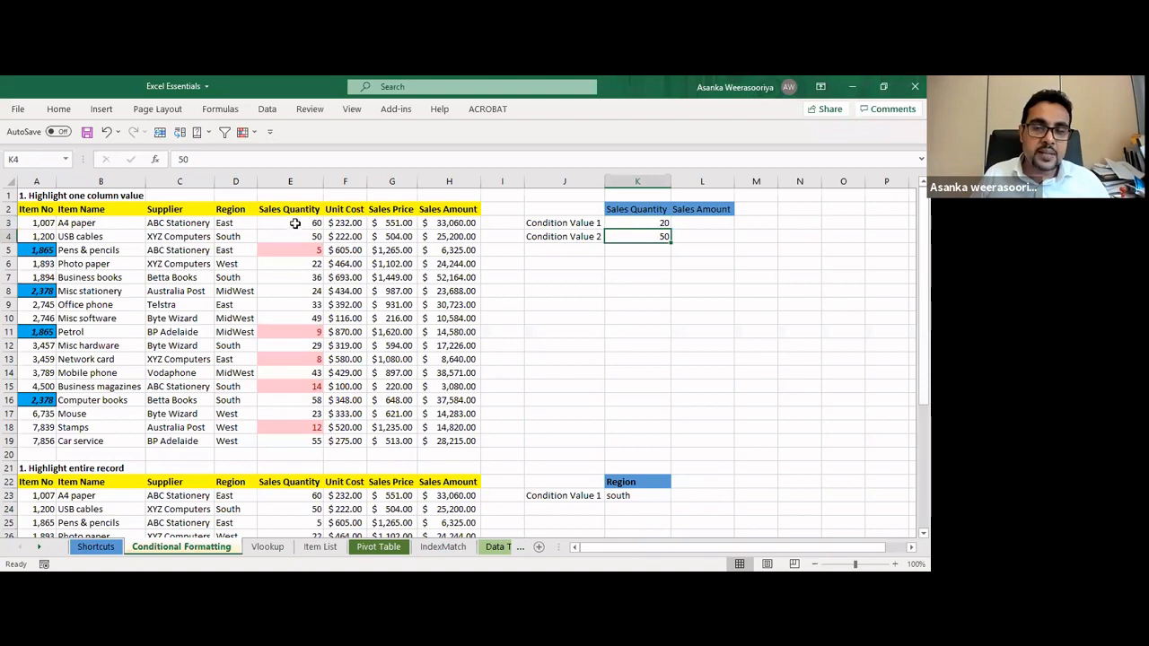
Step: Clear the conditional formatting rules from Sales Quantity cells E3:E19
{"action": "left_click_drag", "start_coordinate": [296, 223], "coordinate": [286, 441]}
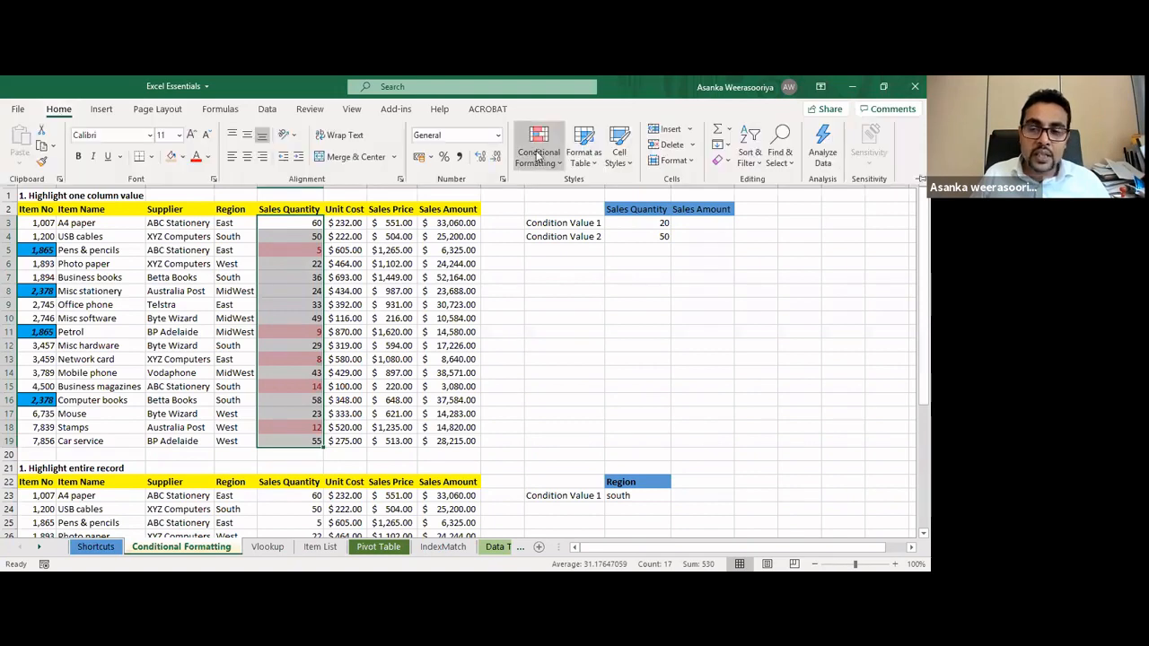
{"action": "left_click", "coordinate": [537, 155]}
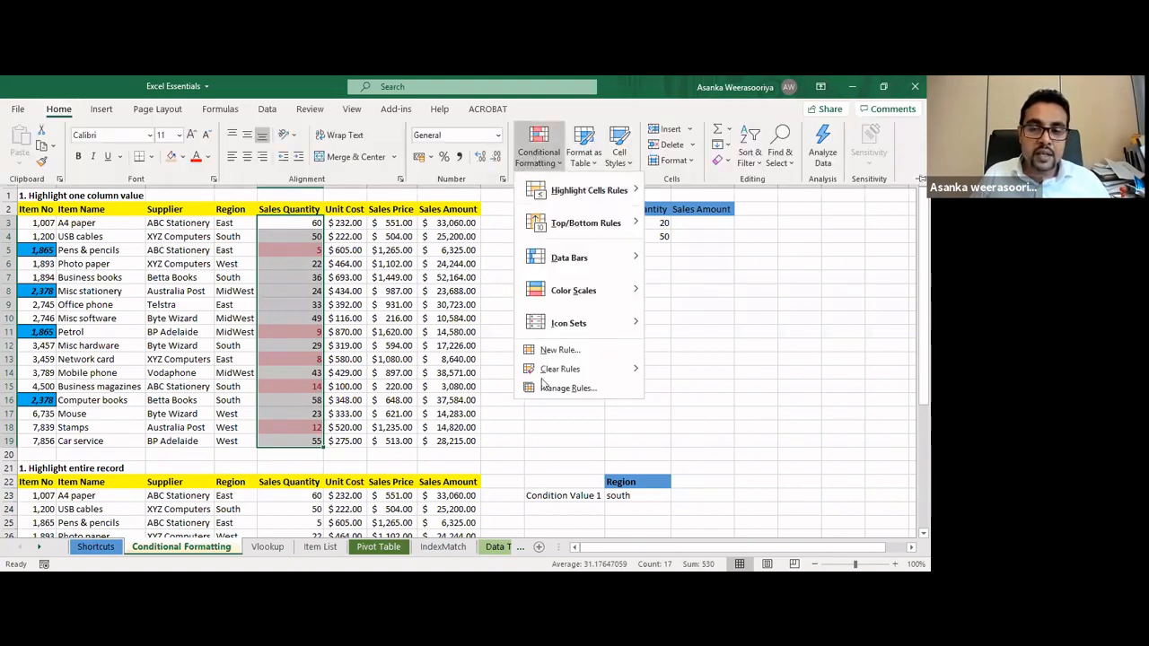
{"action": "mouse_move", "coordinate": [567, 375]}
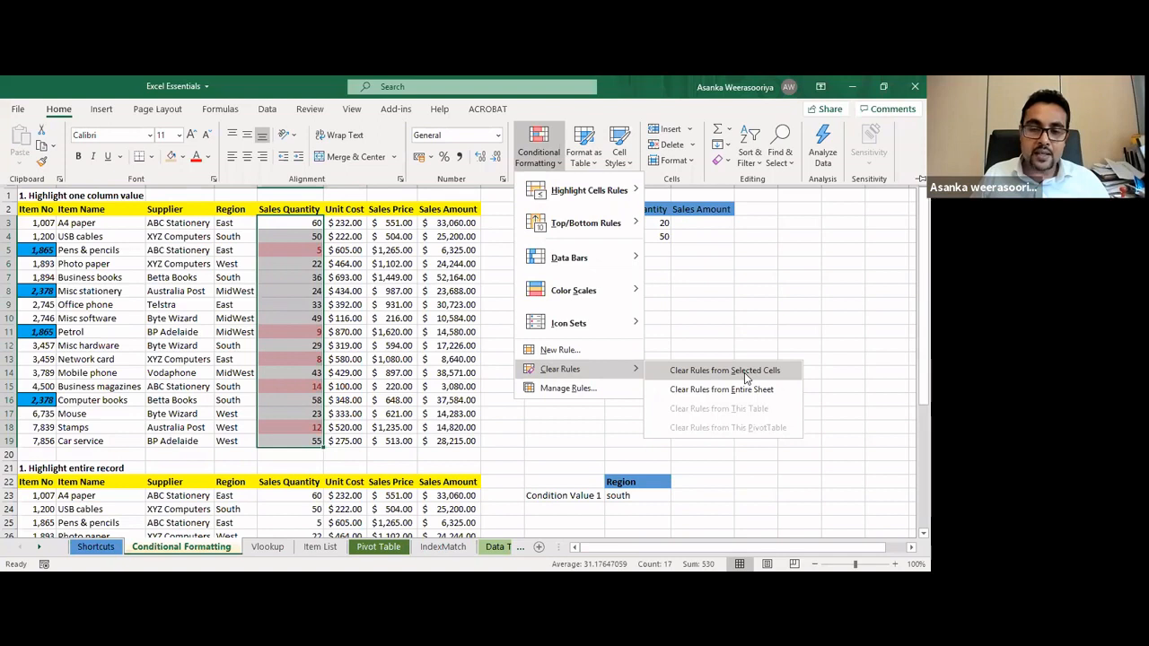
{"action": "left_click", "coordinate": [744, 373]}
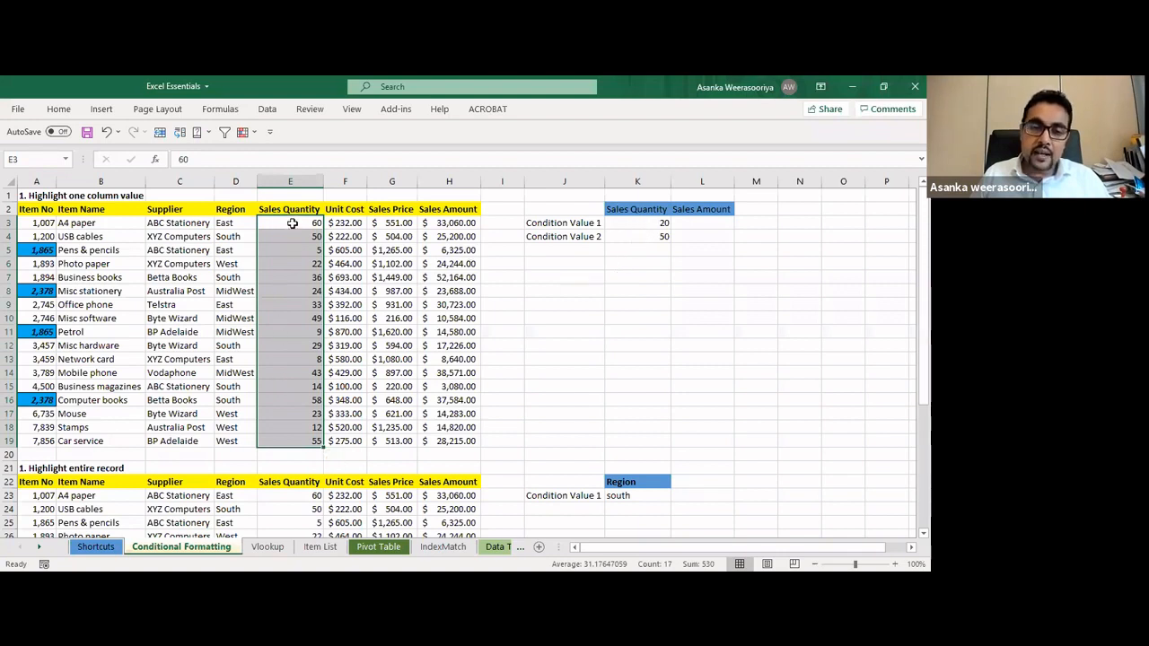
Step: Highlight Sales Quantity E3:E19 values between K3 and K4 (20 to 50) with Yellow Fill and Dark Yellow Text
{"action": "left_click_drag", "start_coordinate": [292, 224], "coordinate": [297, 440]}
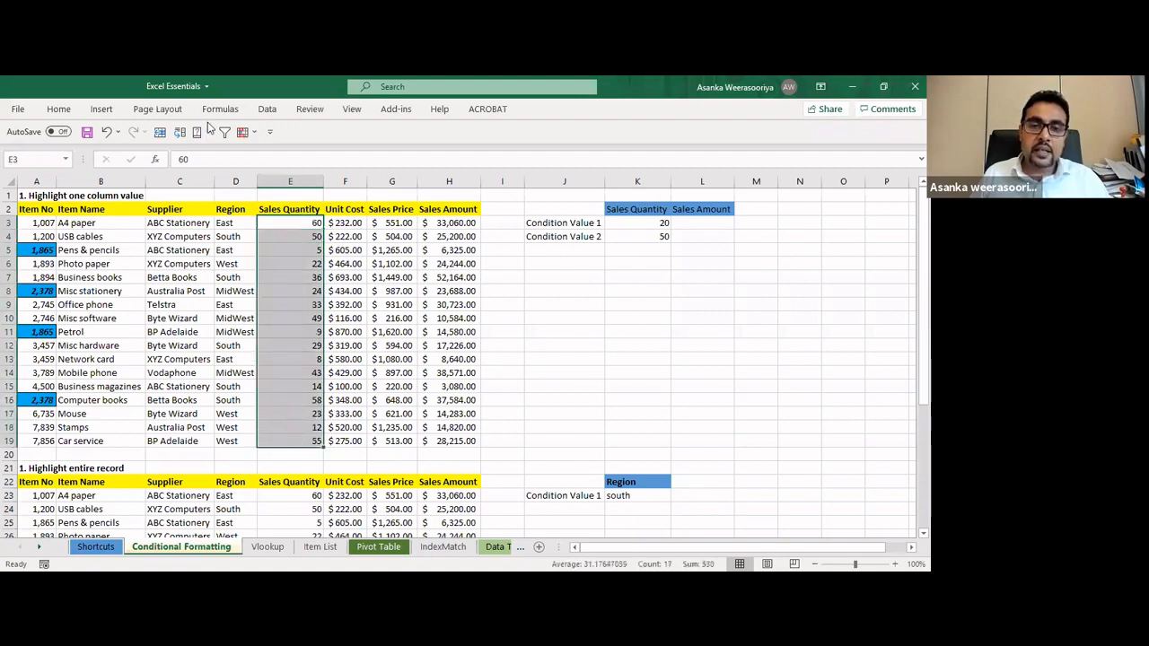
{"action": "left_click", "coordinate": [61, 110]}
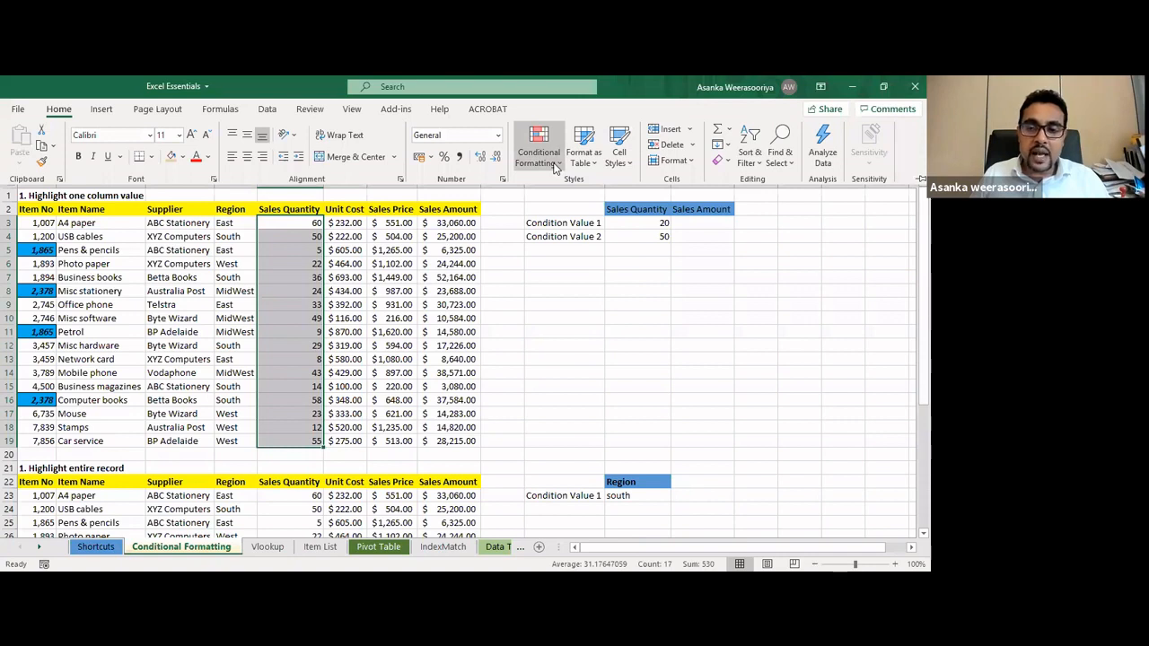
{"action": "left_click", "coordinate": [556, 168]}
{"action": "mouse_move", "coordinate": [589, 190]}
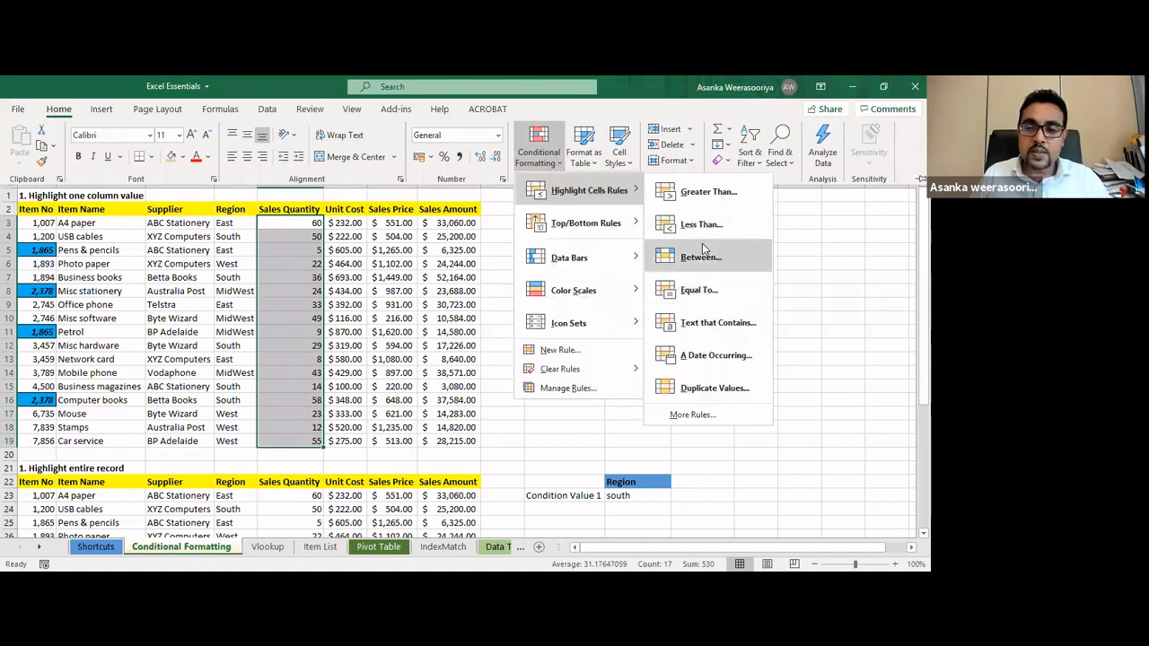
{"action": "left_click", "coordinate": [701, 257]}
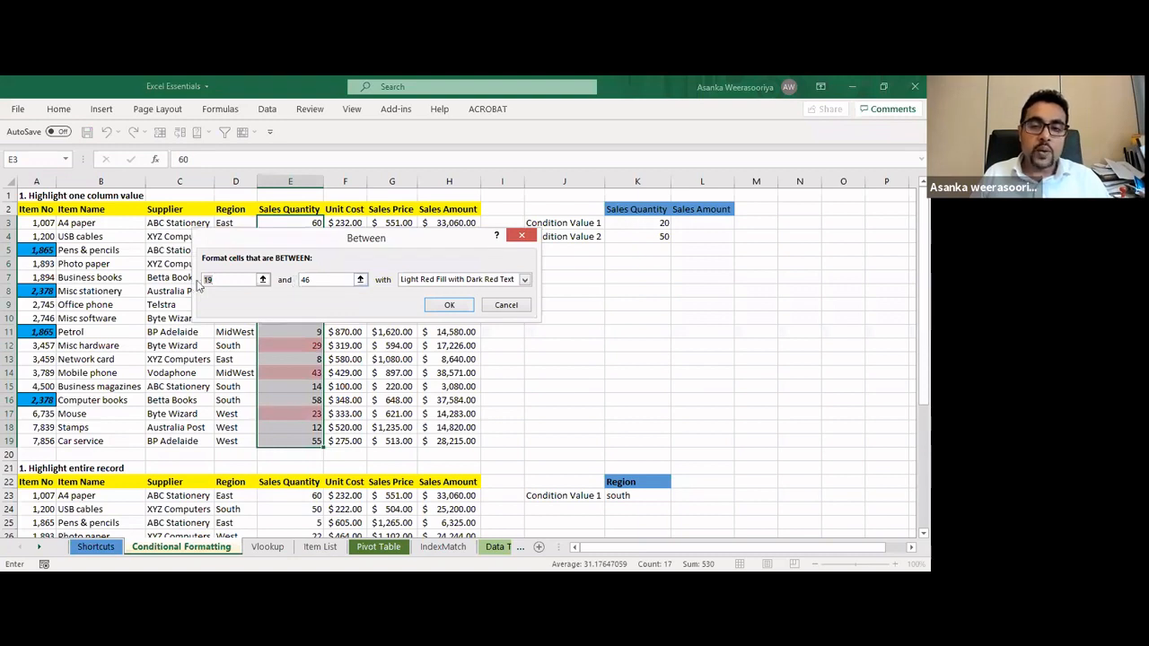
{"action": "left_click", "coordinate": [660, 224]}
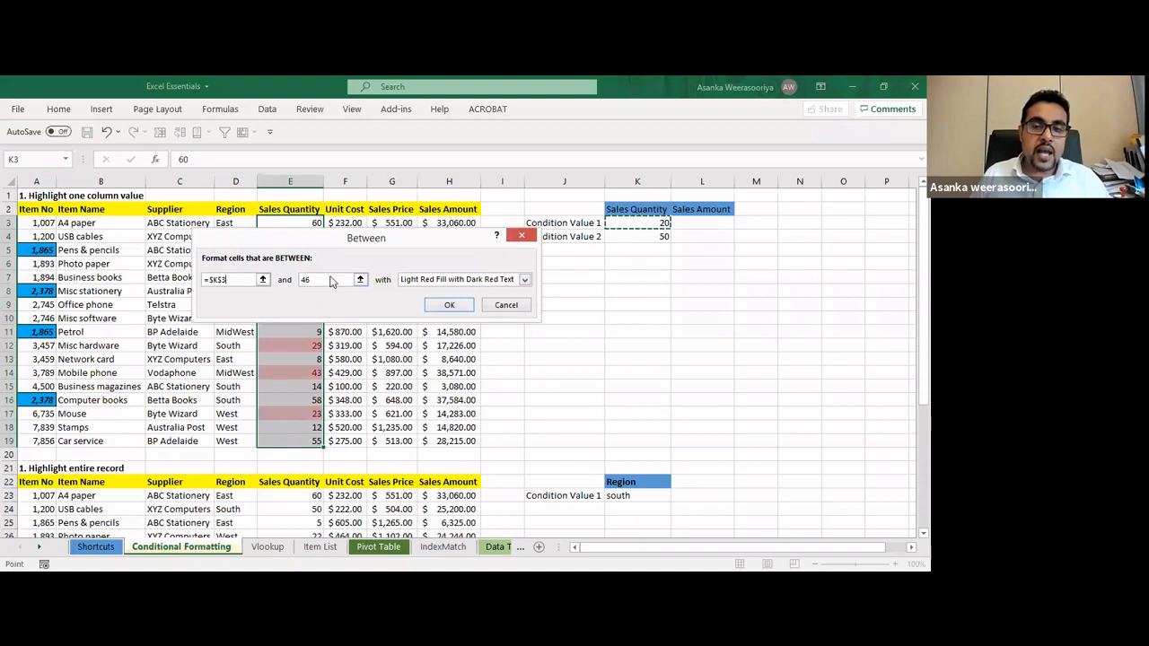
{"action": "left_click", "coordinate": [305, 281]}
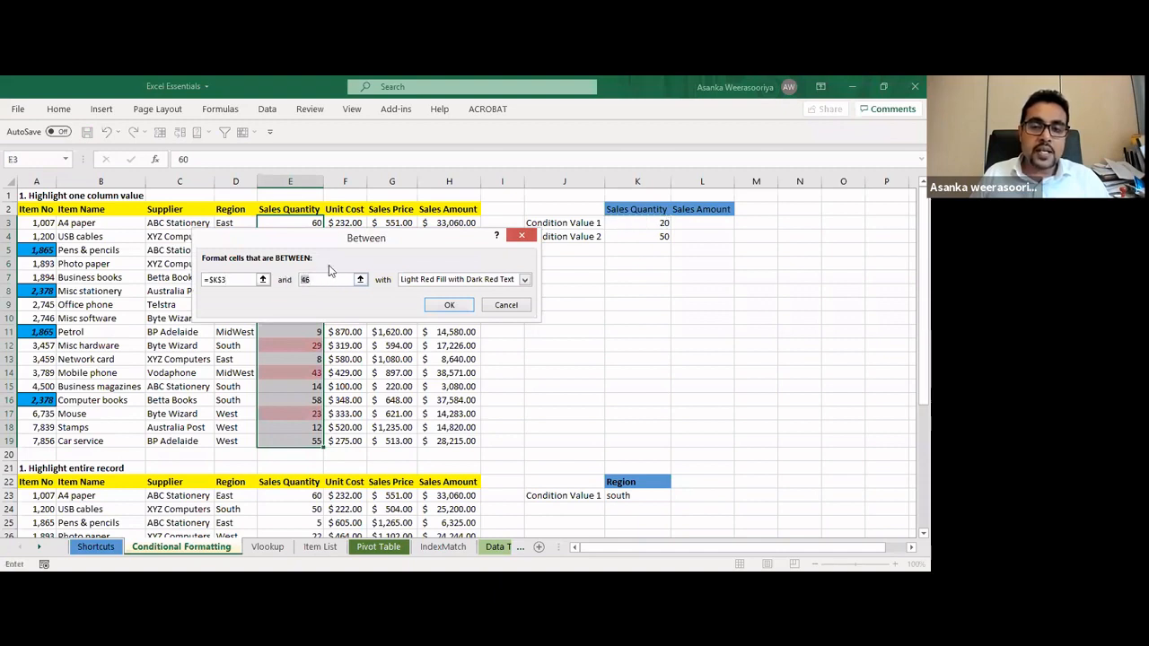
{"action": "left_click", "coordinate": [660, 236]}
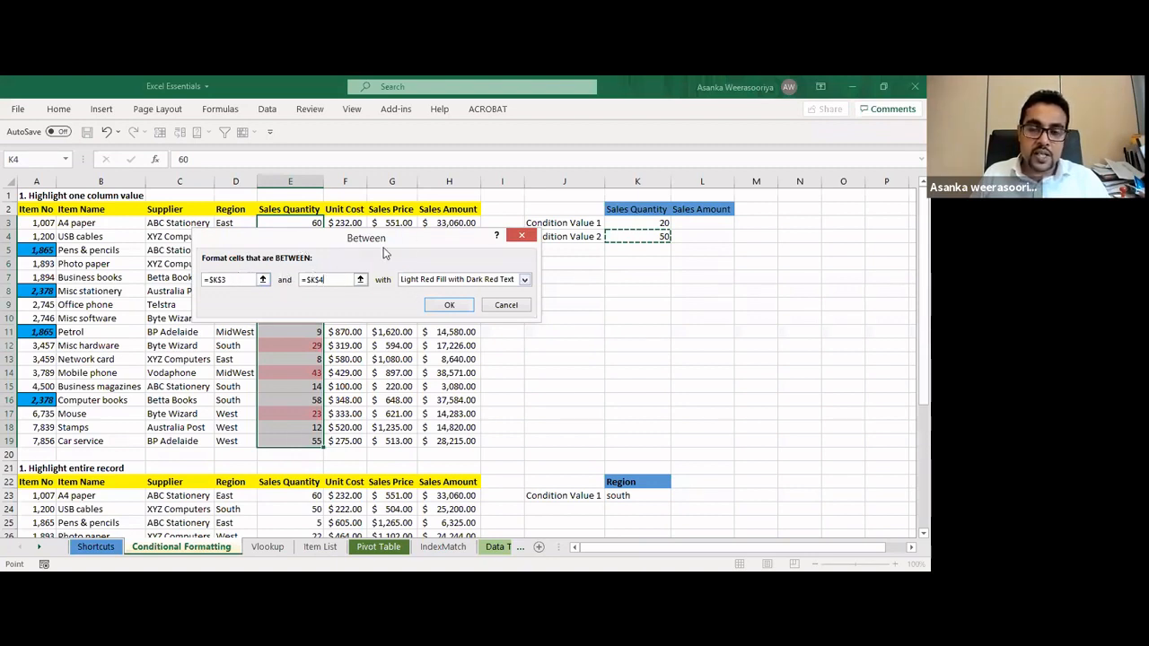
{"action": "left_click", "coordinate": [524, 279]}
{"action": "left_click", "coordinate": [447, 301]}
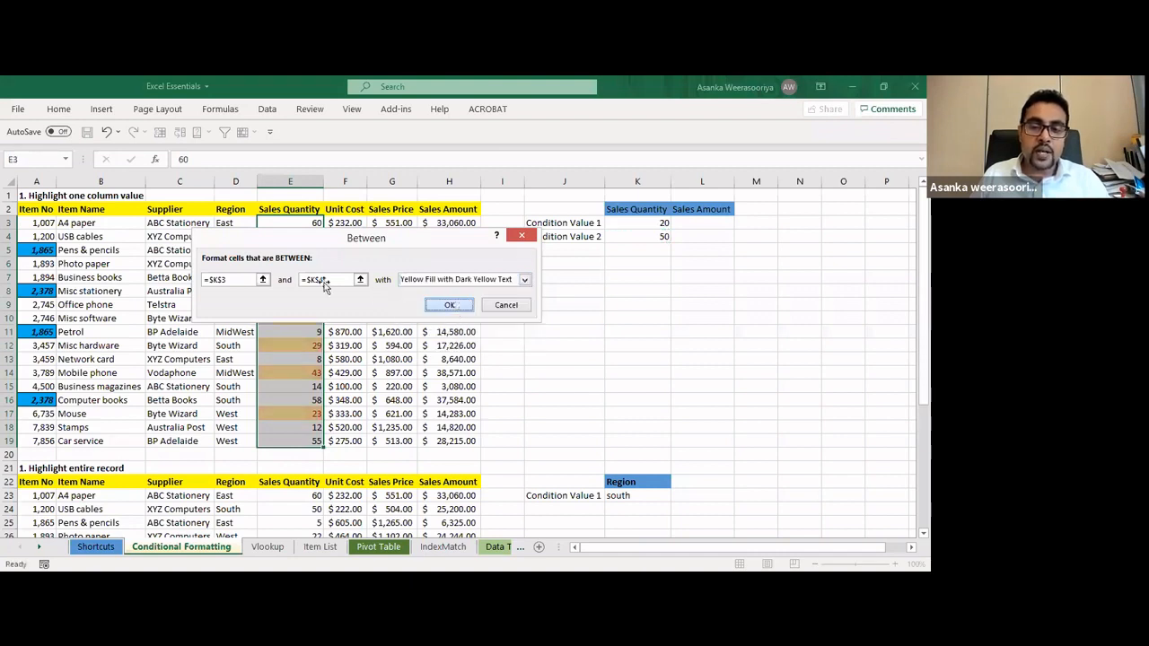
{"action": "left_click", "coordinate": [455, 306]}
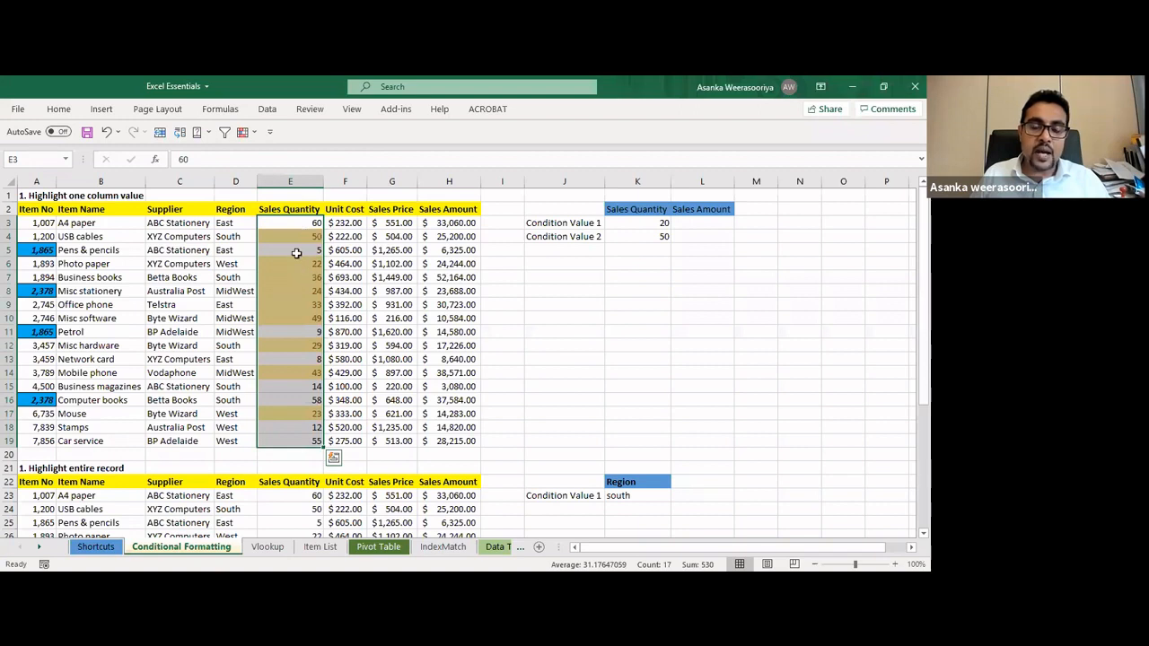
{"action": "left_click", "coordinate": [590, 343]}
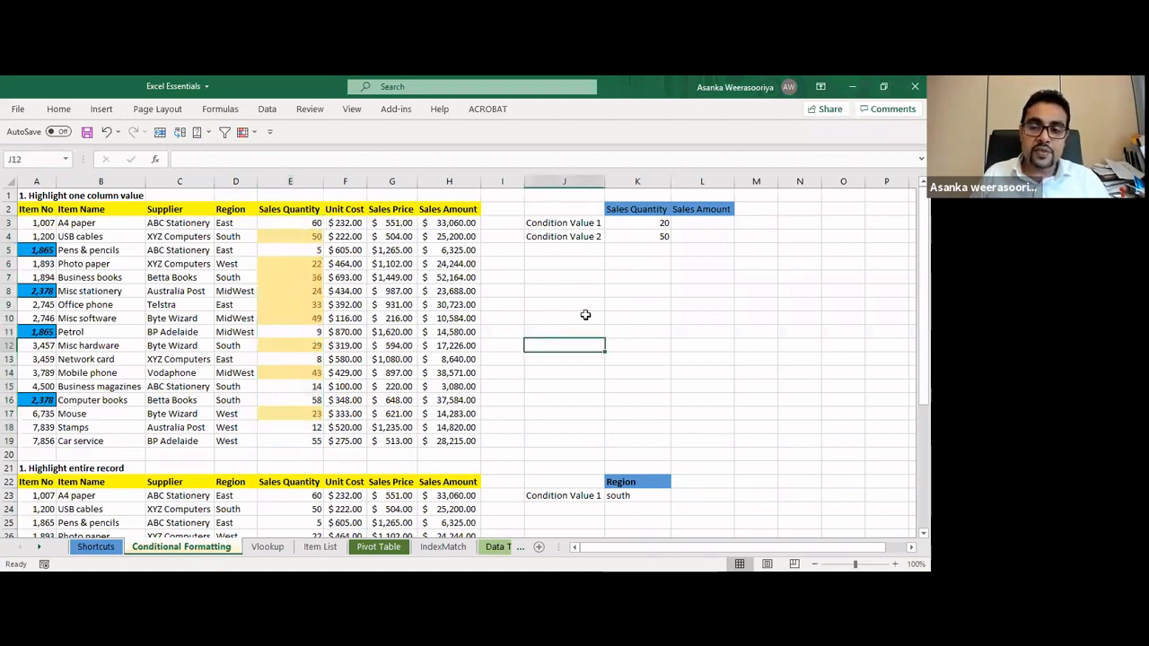
Step: Change Condition Value 2 in K4 to 100 and Condition Value 1 in K3 to 30
{"action": "left_click", "coordinate": [665, 223]}
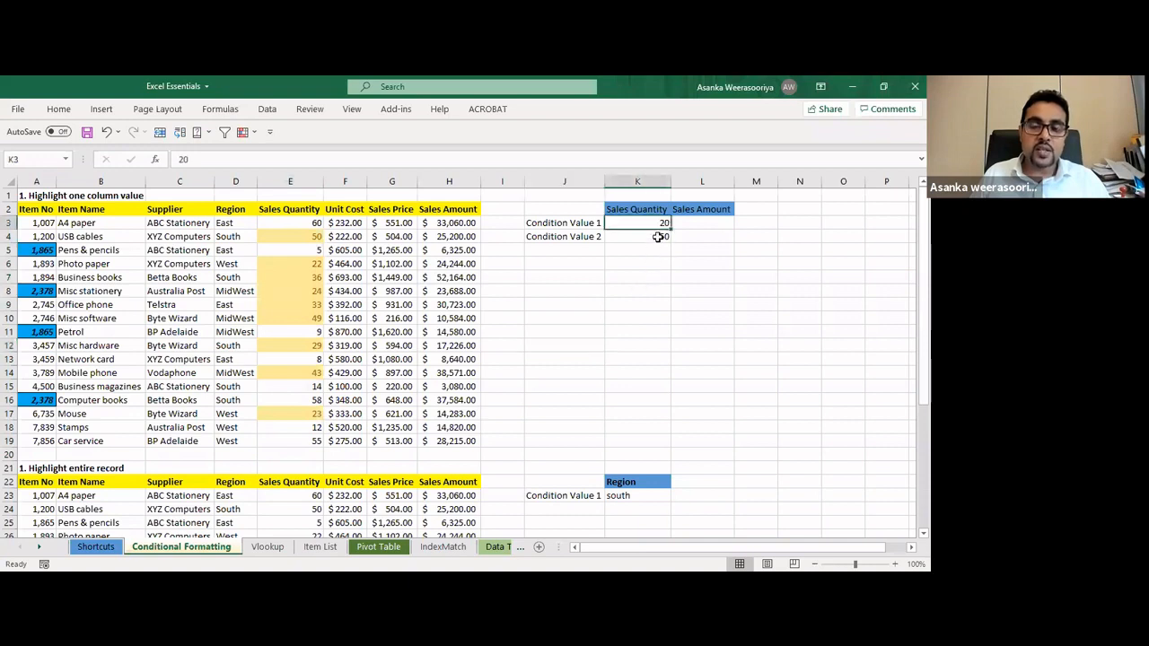
{"action": "left_click", "coordinate": [660, 236]}
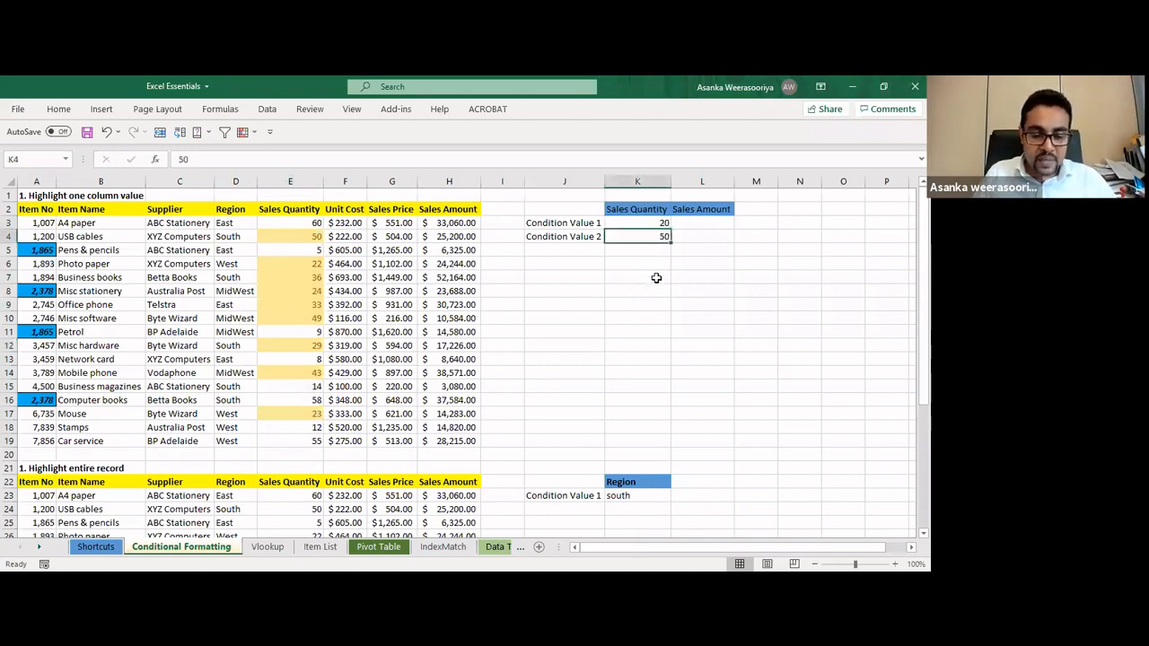
{"action": "type", "text": "100"}
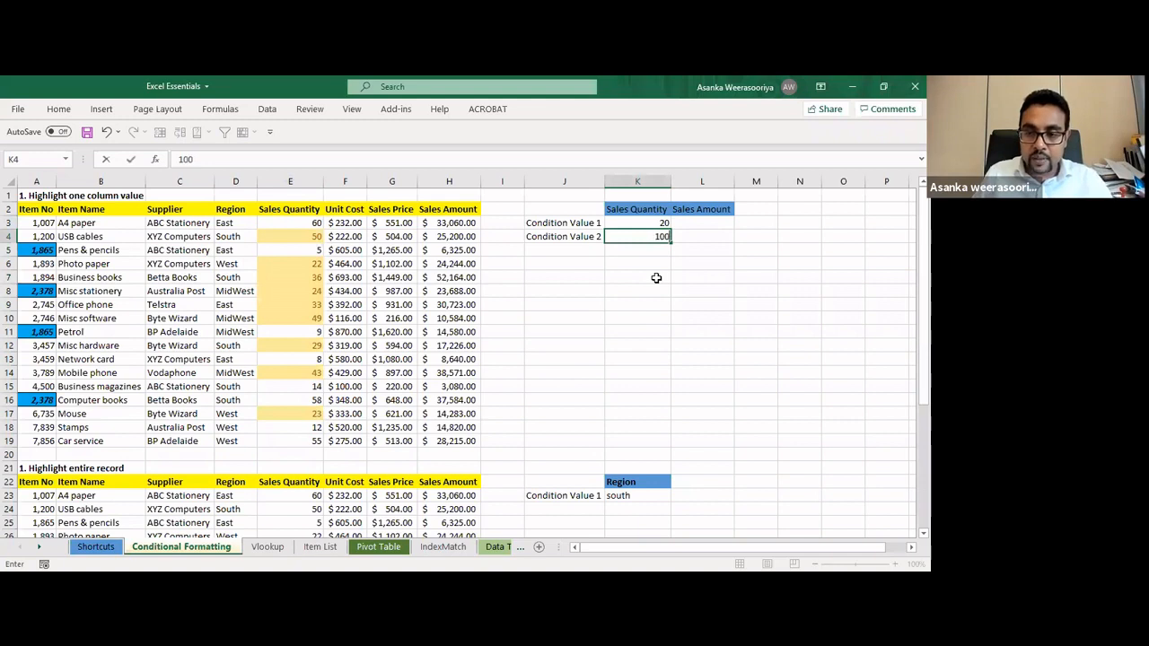
{"action": "key", "text": "Return"}
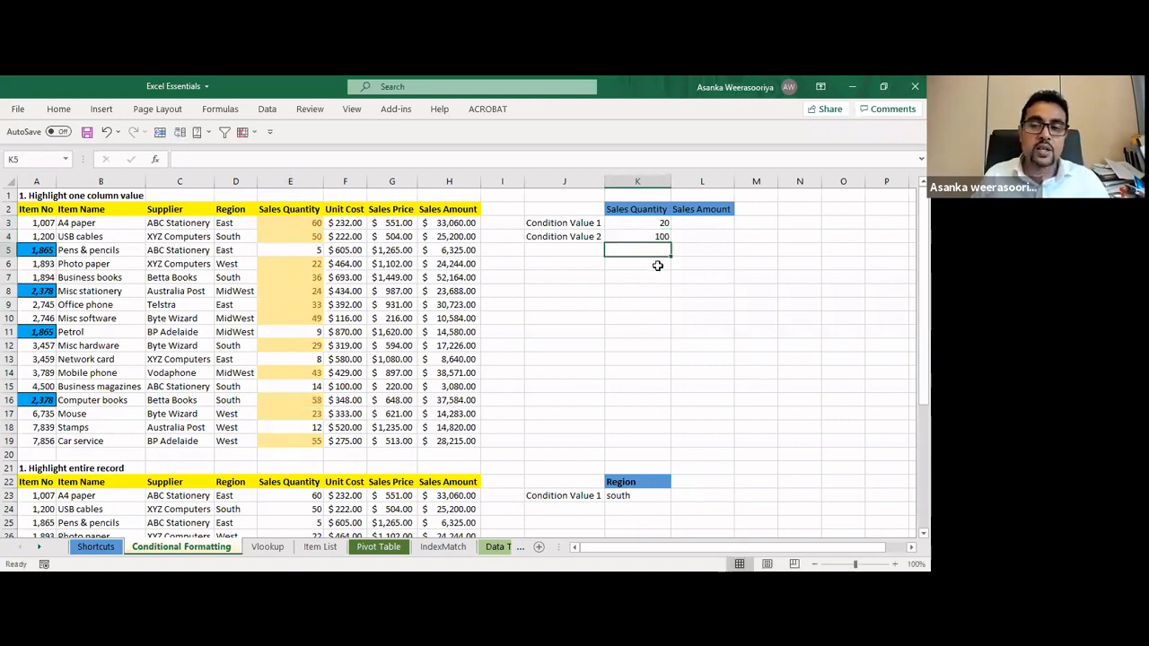
{"action": "left_click", "coordinate": [656, 223]}
{"action": "type", "text": "3"}
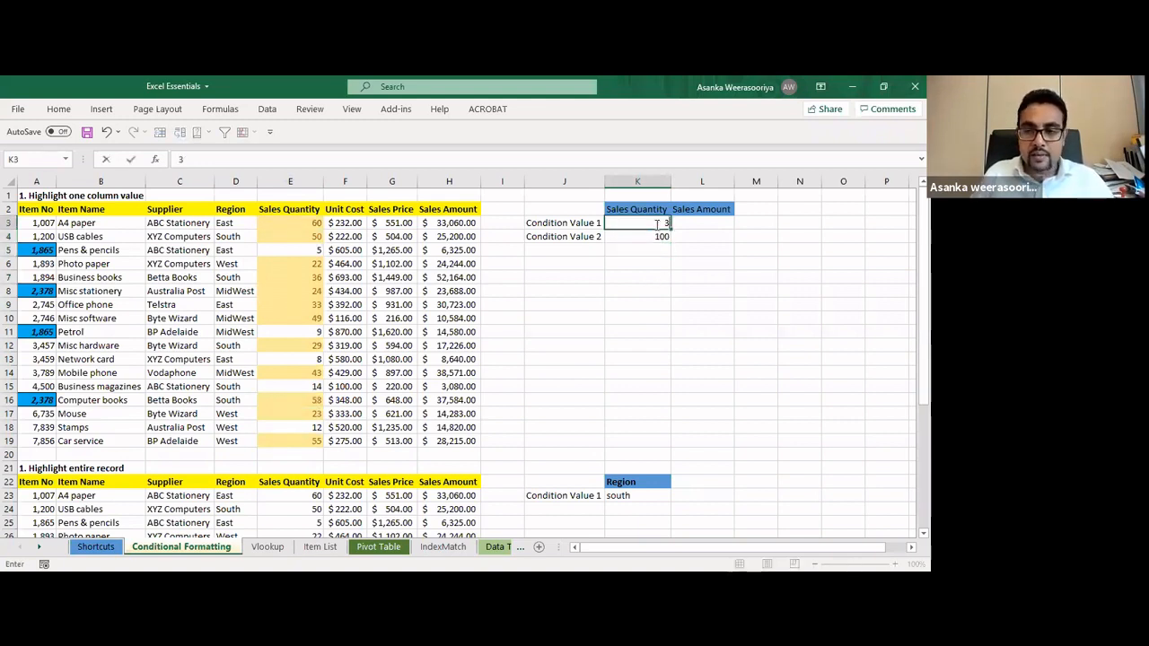
{"action": "key", "text": "Return"}
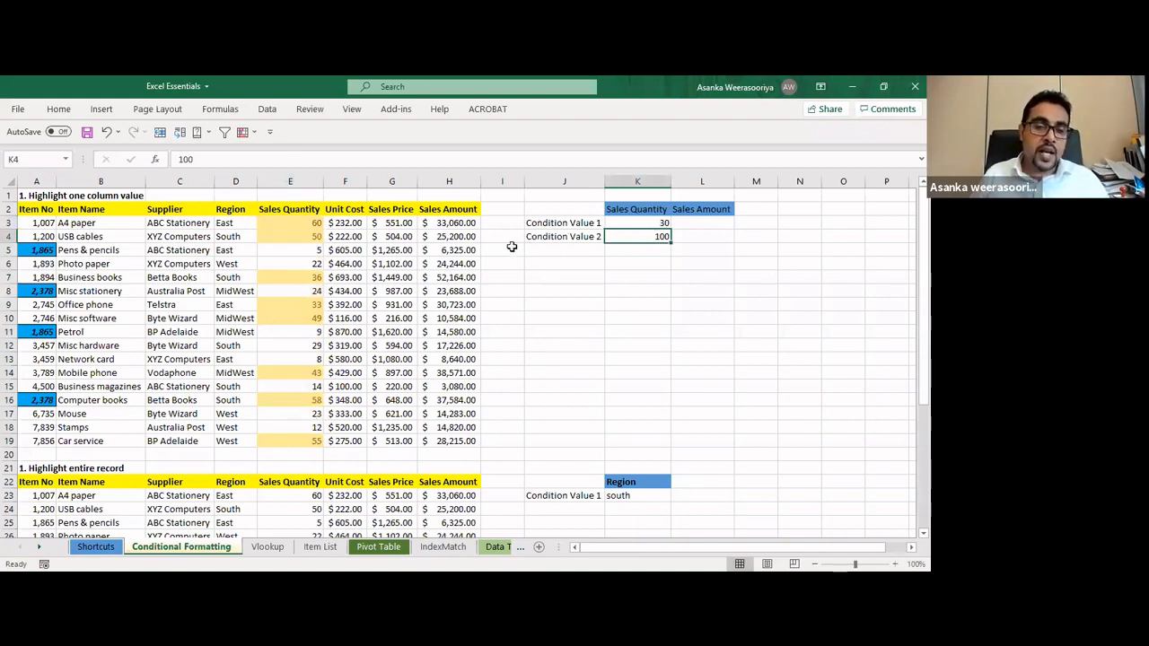
{"action": "left_click", "coordinate": [658, 223]}
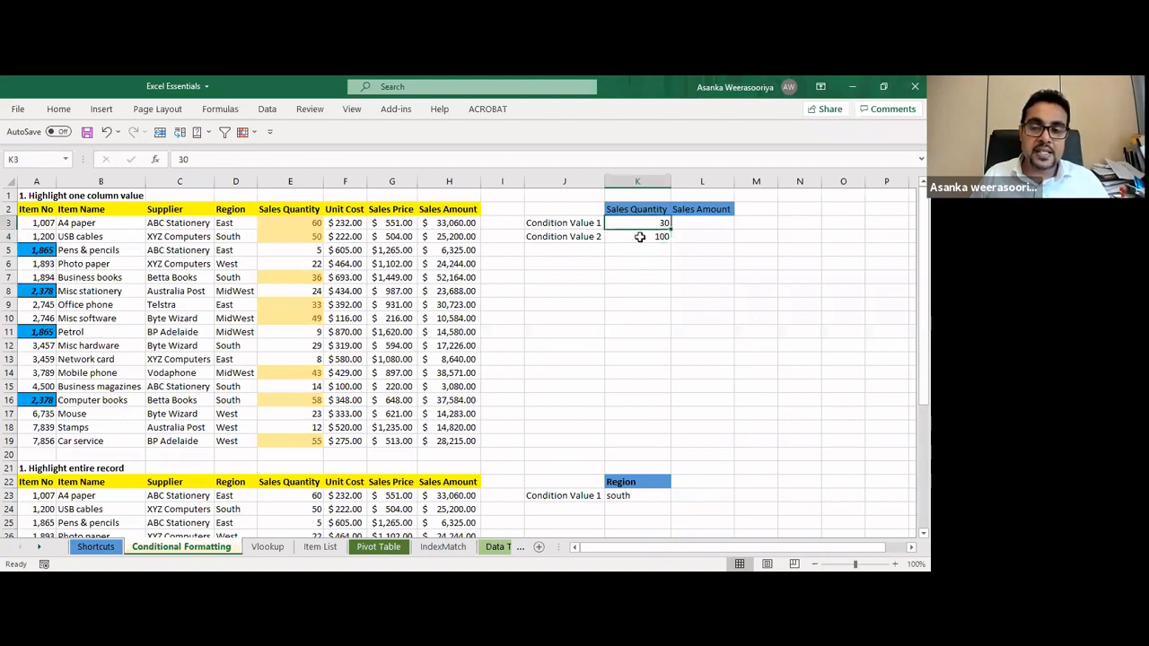
{"action": "left_click", "coordinate": [652, 237]}
{"action": "left_click", "coordinate": [659, 223]}
{"action": "left_click", "coordinate": [638, 250]}
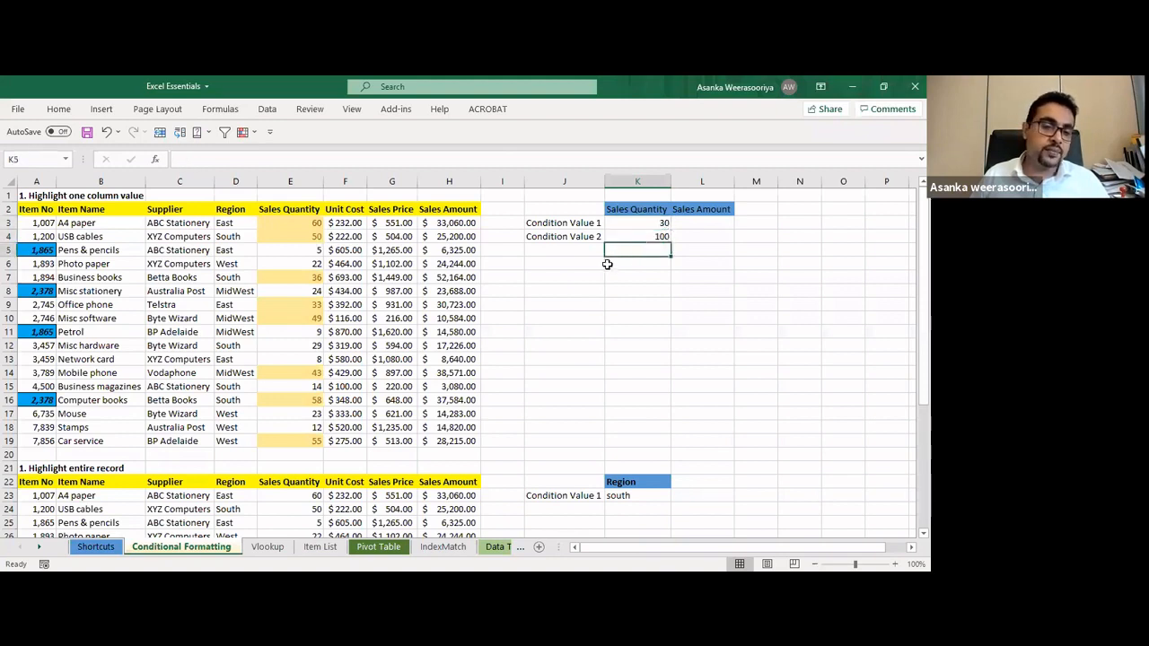
{"action": "left_click", "coordinate": [392, 264]}
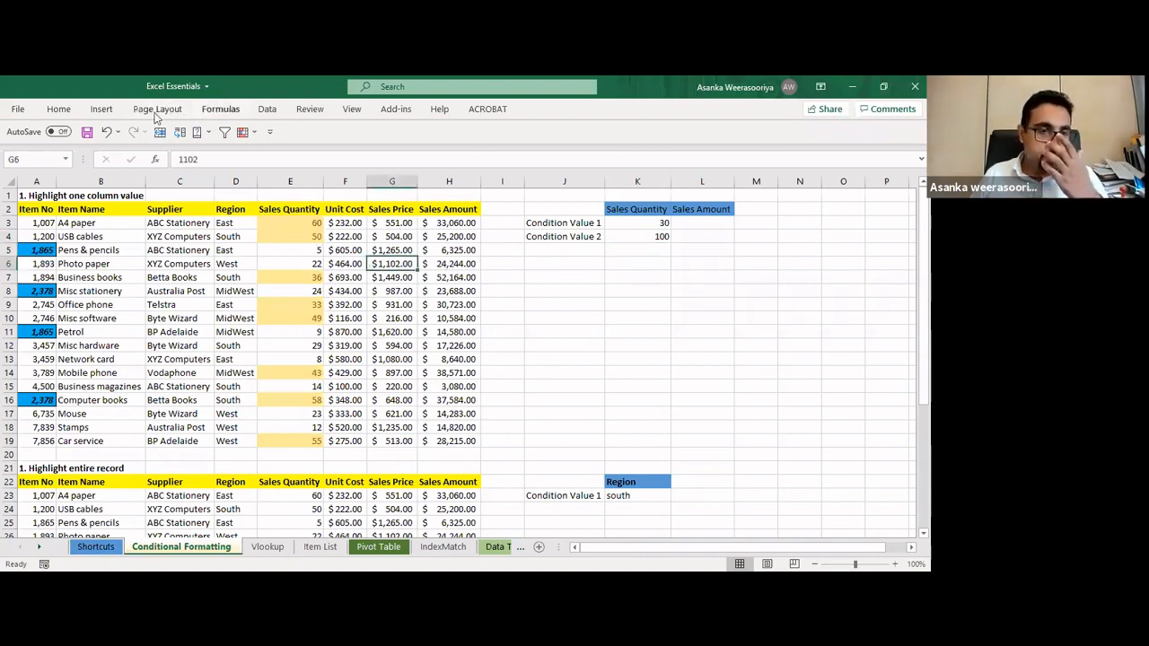
Step: Look through the Top/Bottom Rules menu and close it without choosing a rule
{"action": "left_click", "coordinate": [59, 110]}
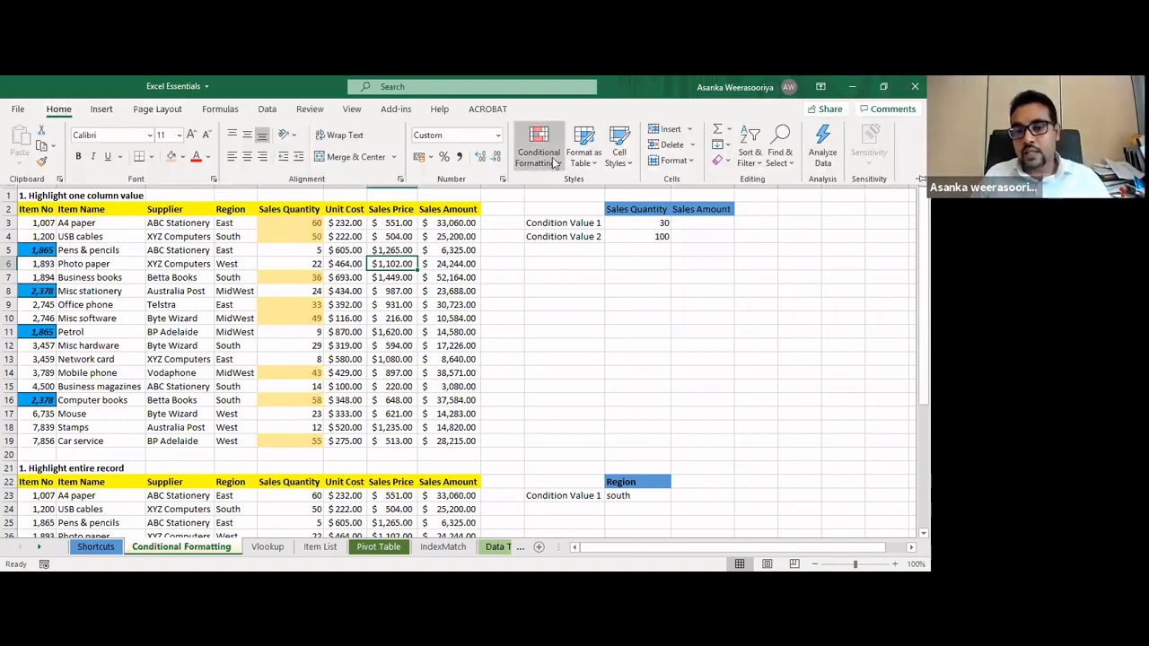
{"action": "left_click", "coordinate": [554, 161]}
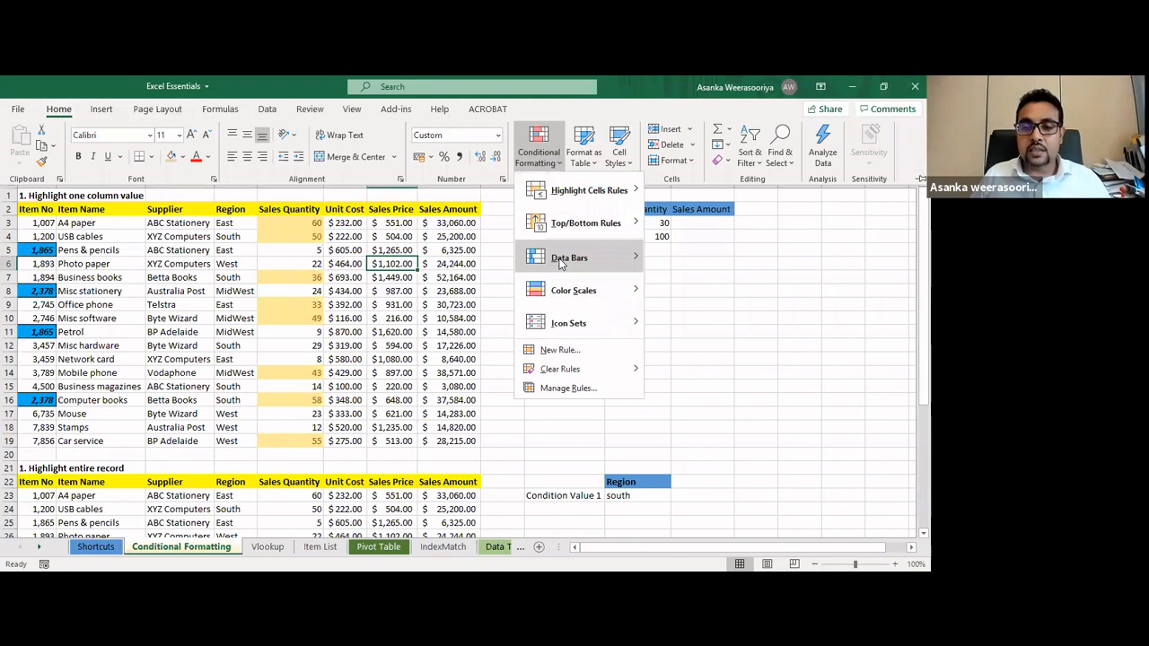
{"action": "mouse_move", "coordinate": [584, 224]}
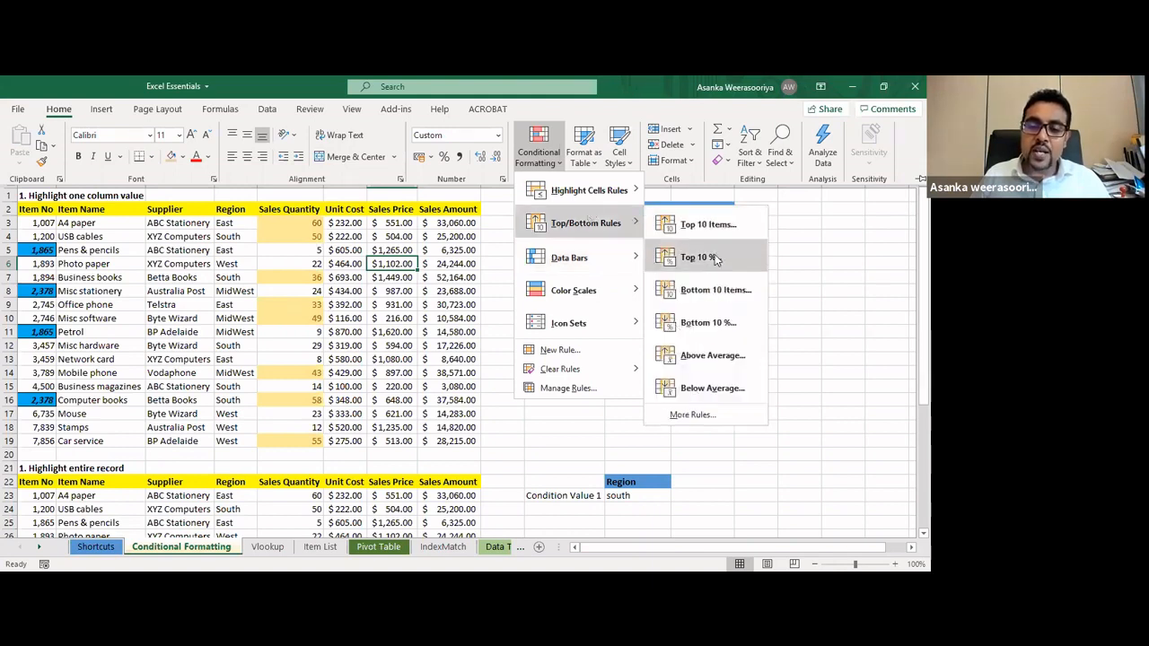
{"action": "left_click", "coordinate": [818, 259]}
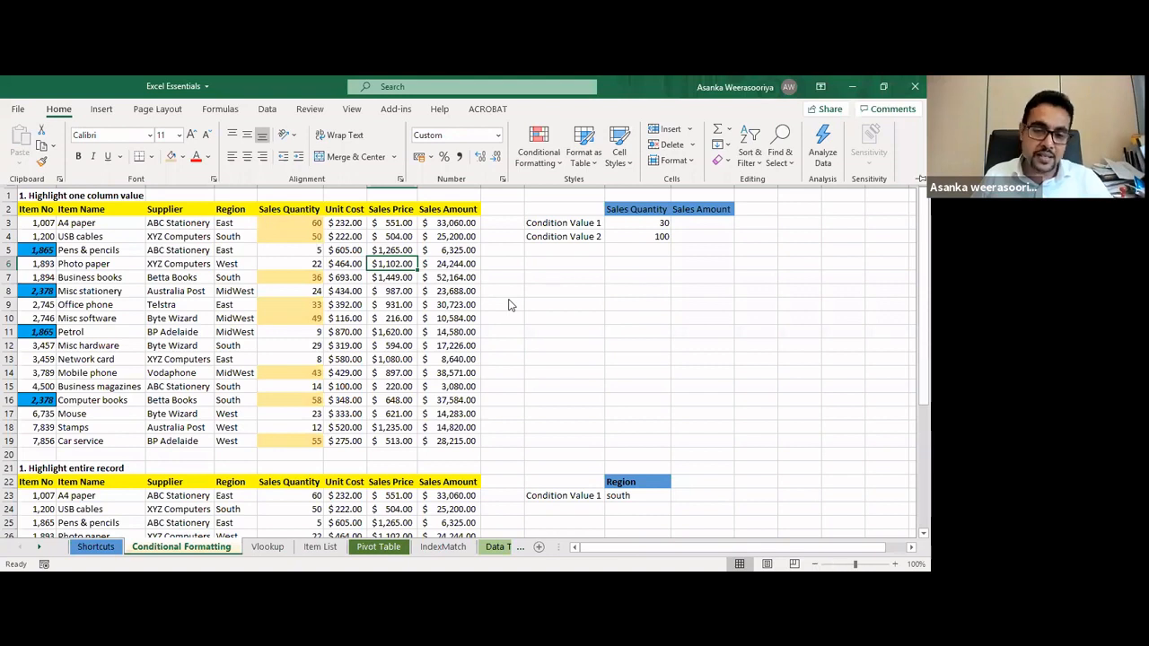
{"action": "left_click", "coordinate": [551, 275]}
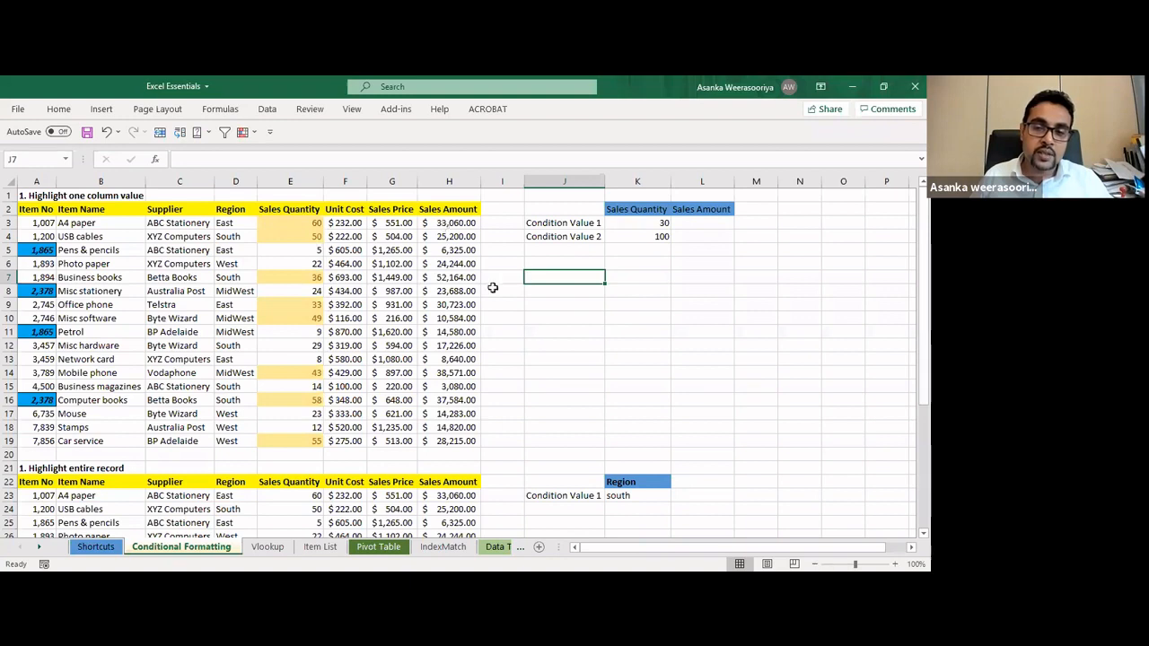
Step: Select the Sales Amount values H3:H19
{"action": "left_click", "coordinate": [452, 224]}
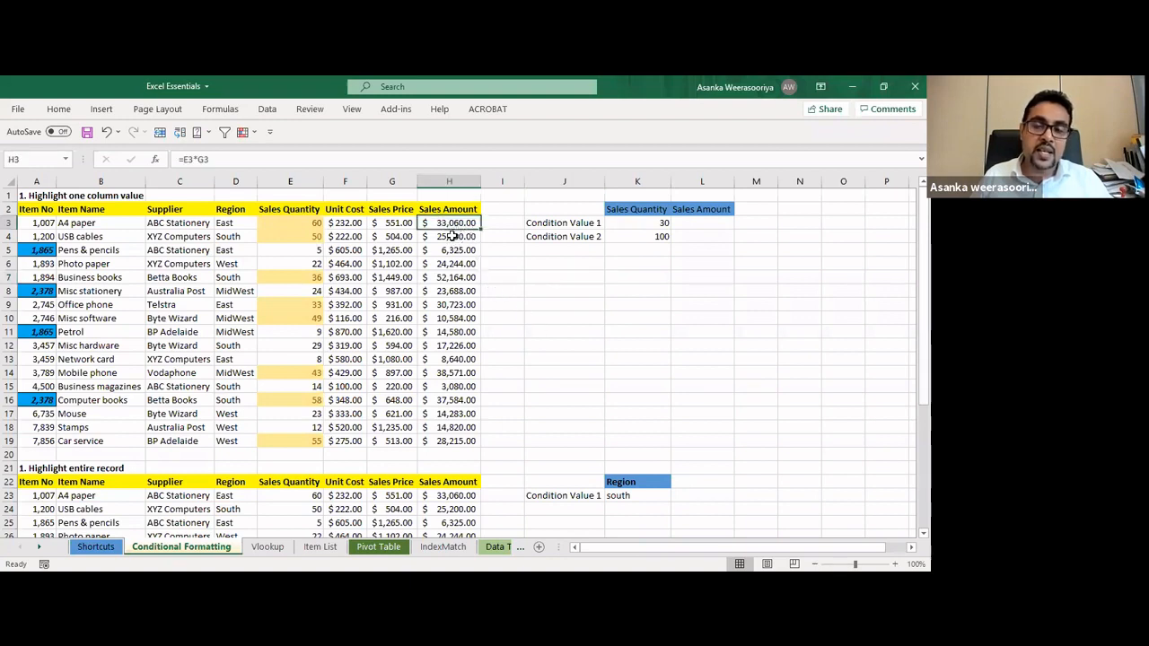
{"action": "key", "text": "Down"}
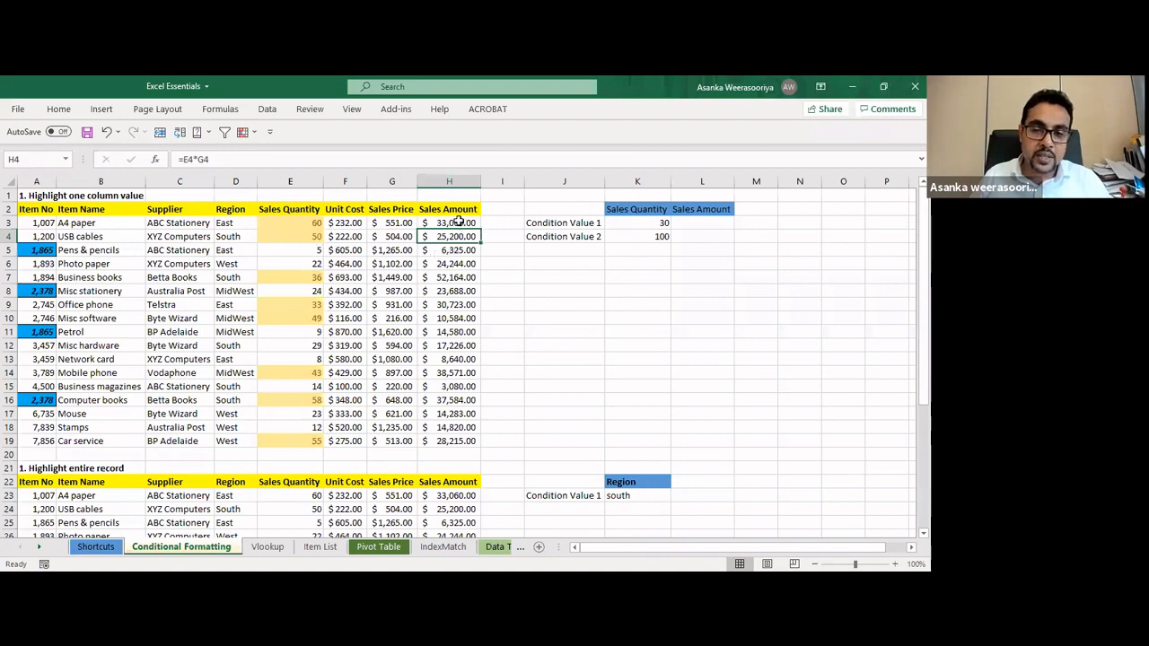
{"action": "left_click_drag", "start_coordinate": [441, 222], "coordinate": [441, 442]}
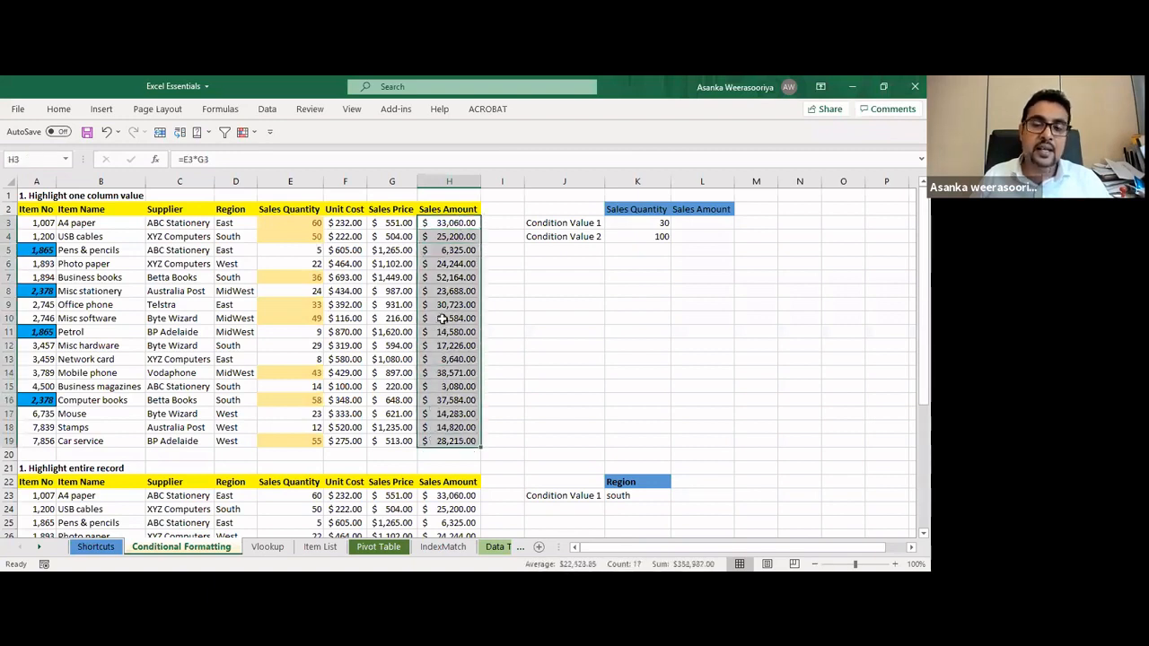
Step: Apply pink Solid Fill data bars to Sales Amount H3:H19
{"action": "left_click", "coordinate": [60, 111]}
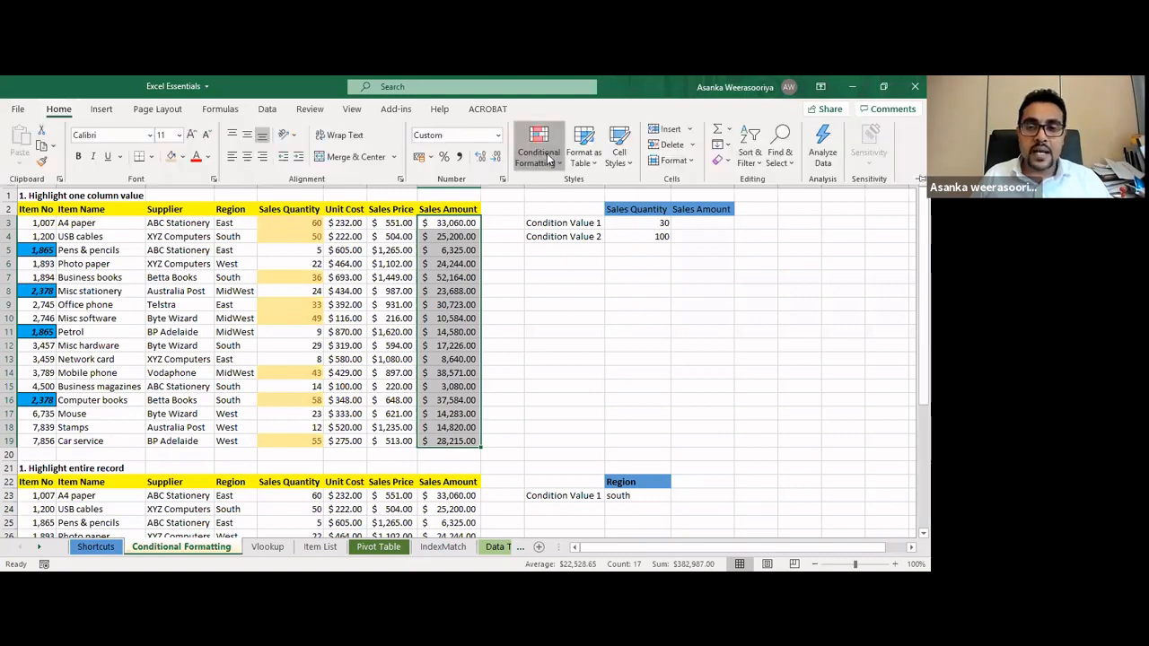
{"action": "left_click", "coordinate": [544, 155]}
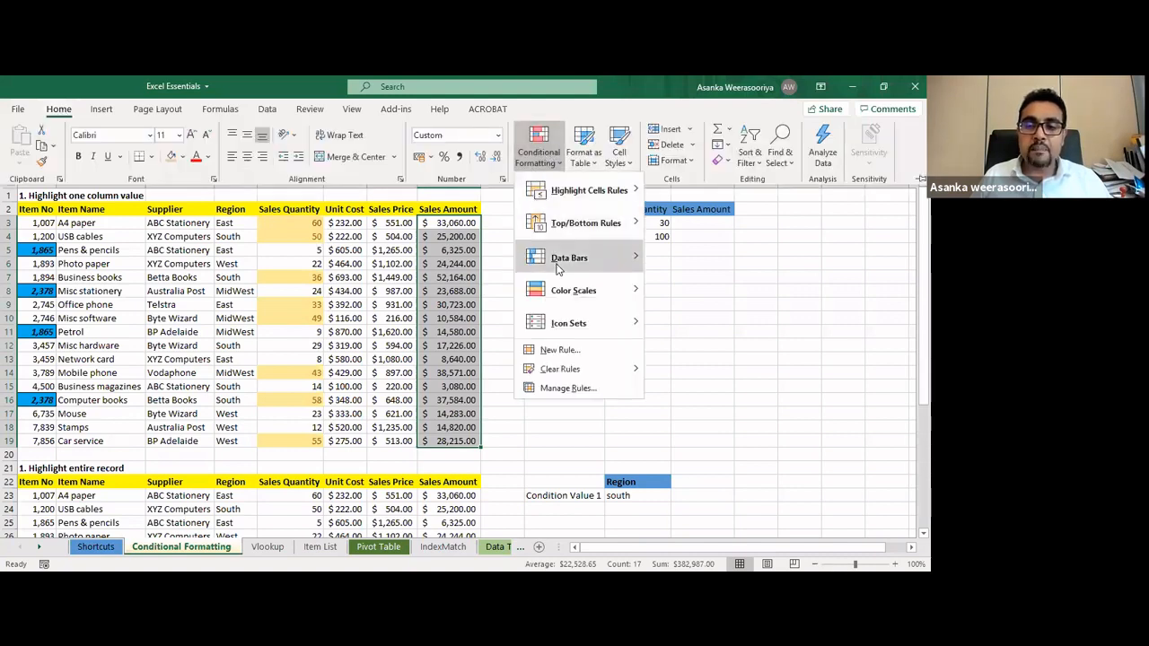
{"action": "mouse_move", "coordinate": [562, 263]}
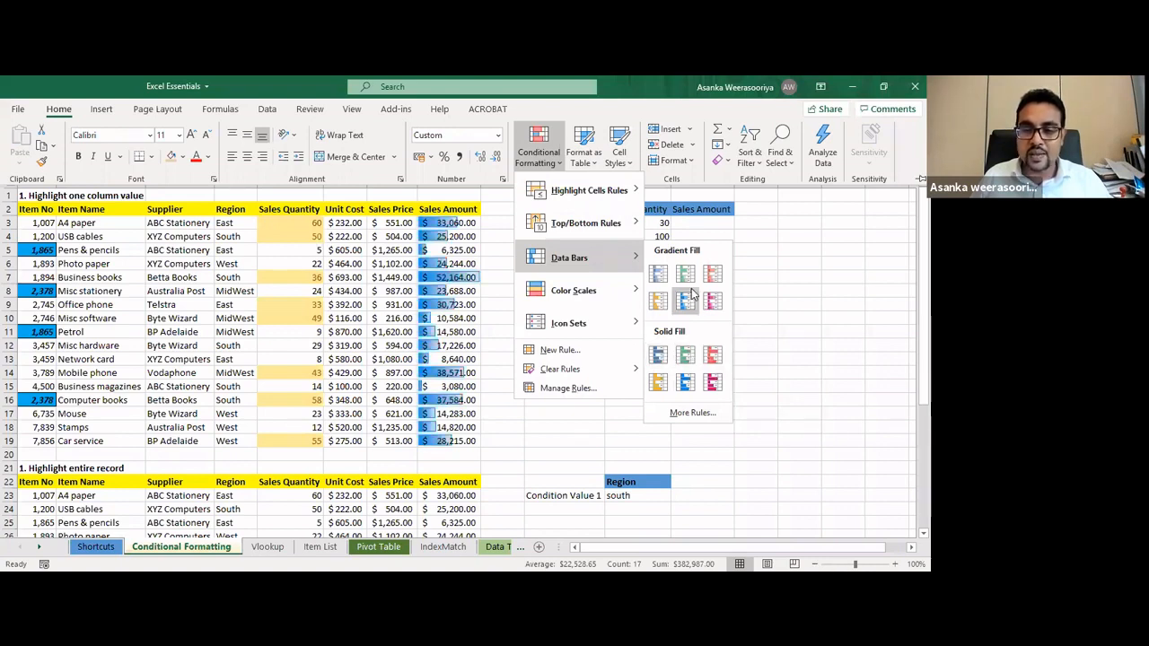
{"action": "left_click", "coordinate": [709, 382]}
{"action": "left_click", "coordinate": [564, 318]}
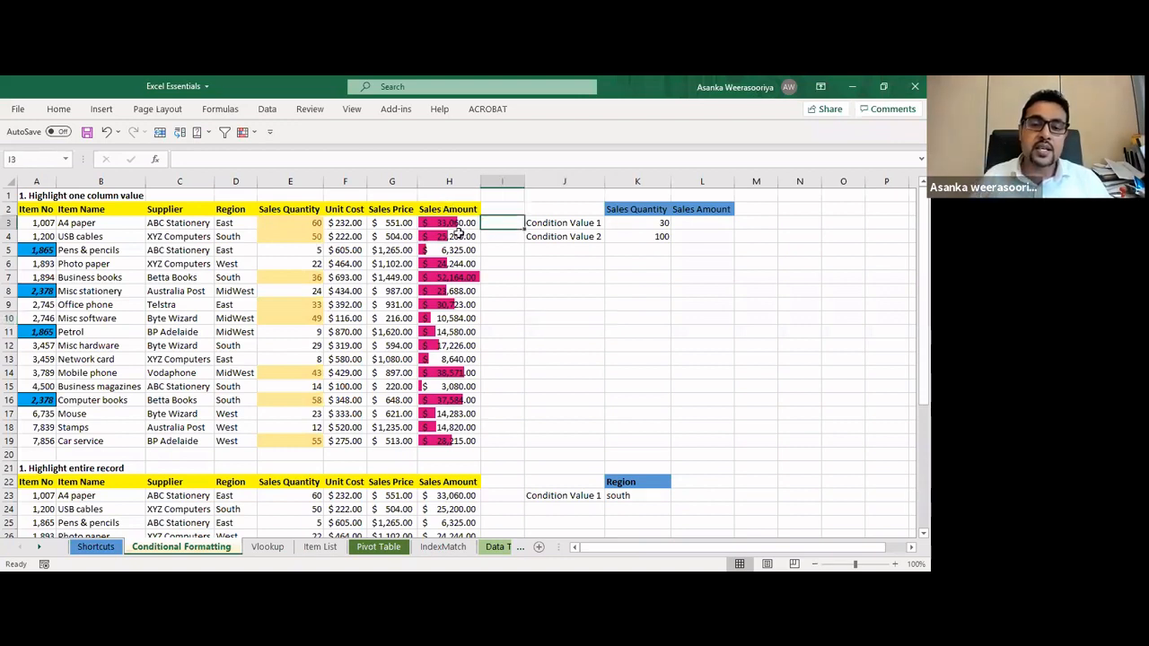
Step: Reselect H3:H19 and review the Conditional Formatting menu, closing it with the pink bars kept
{"action": "left_click_drag", "start_coordinate": [458, 224], "coordinate": [455, 442]}
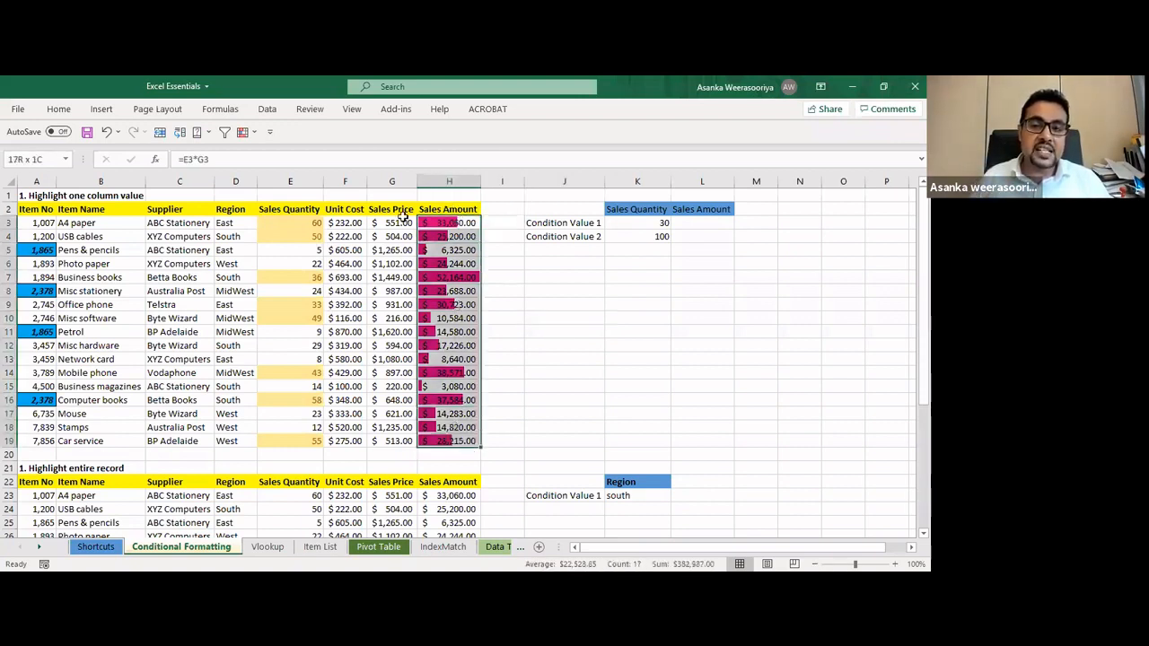
{"action": "left_click", "coordinate": [57, 110]}
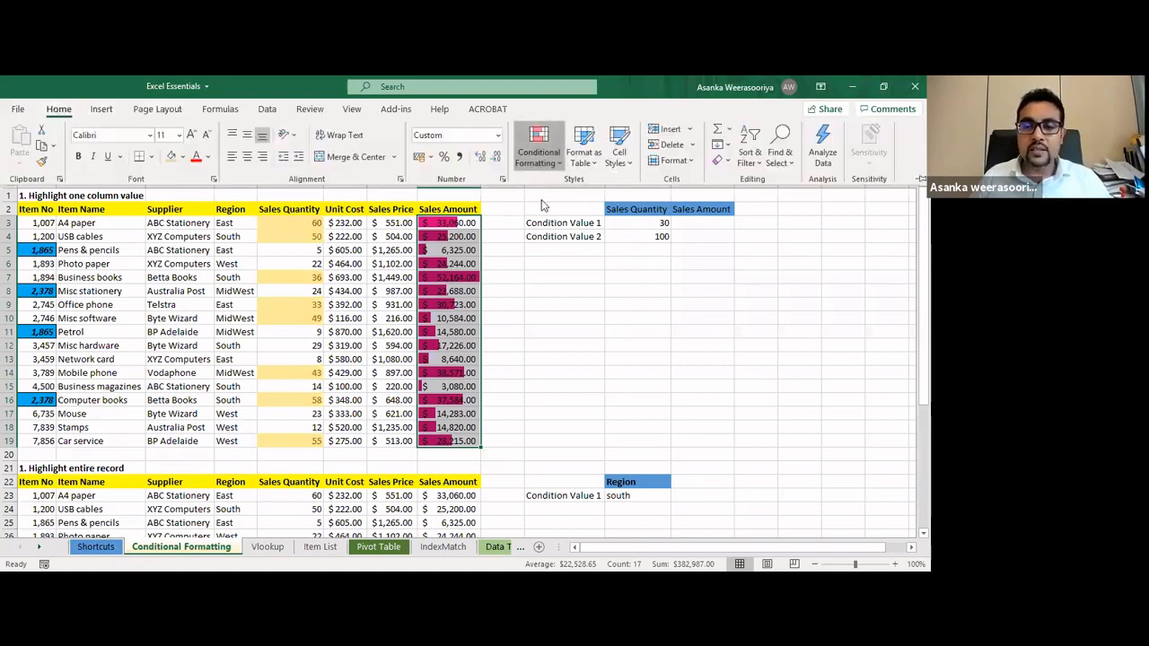
{"action": "left_click", "coordinate": [539, 154]}
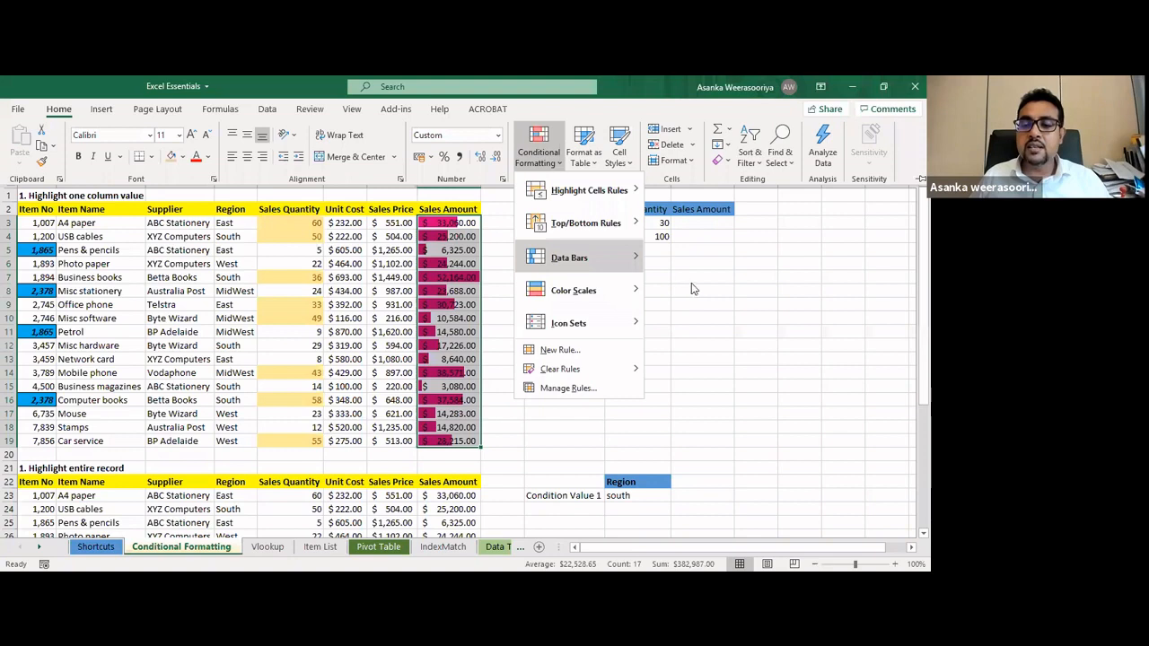
{"action": "mouse_move", "coordinate": [691, 287]}
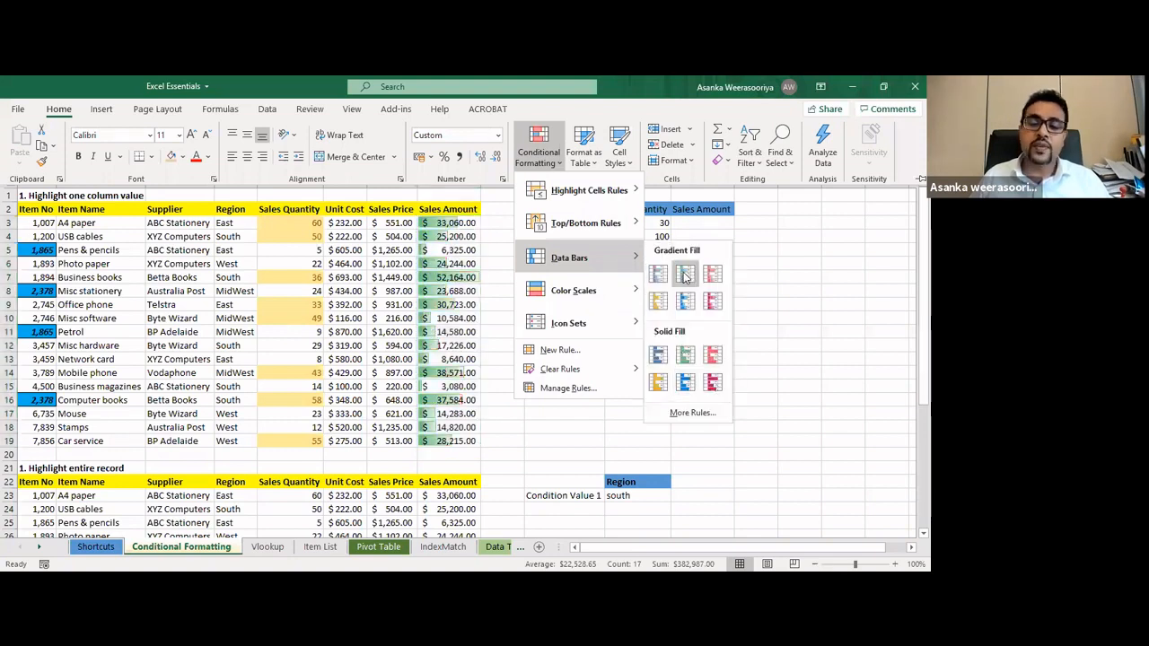
{"action": "left_click", "coordinate": [795, 255]}
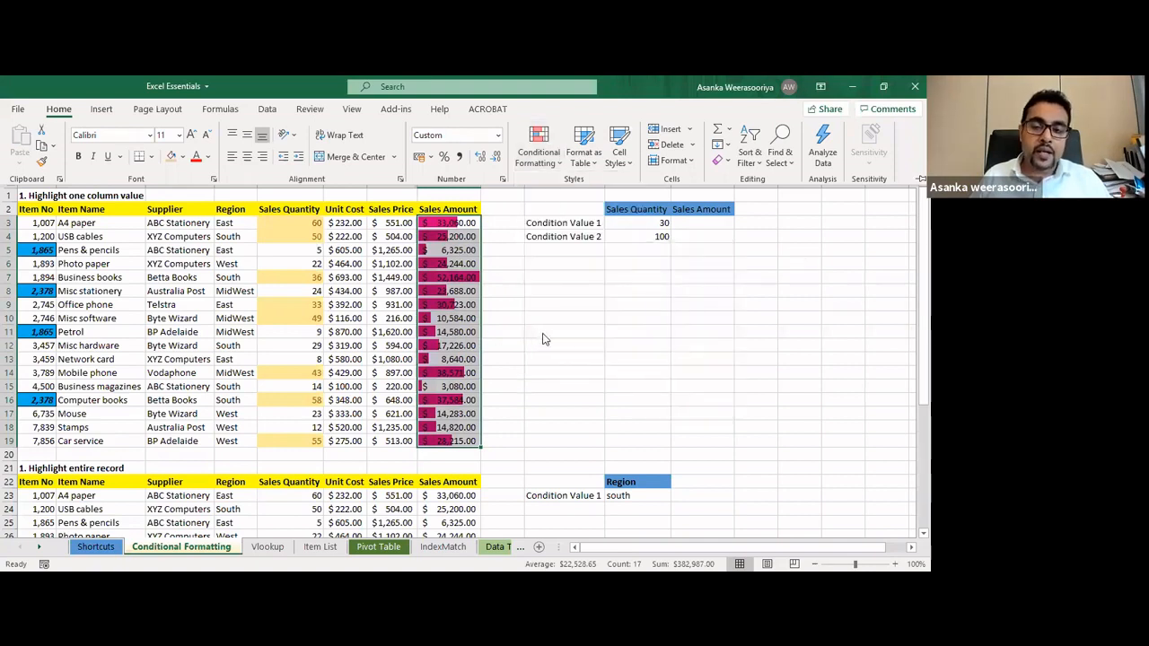
{"action": "left_click", "coordinate": [543, 339]}
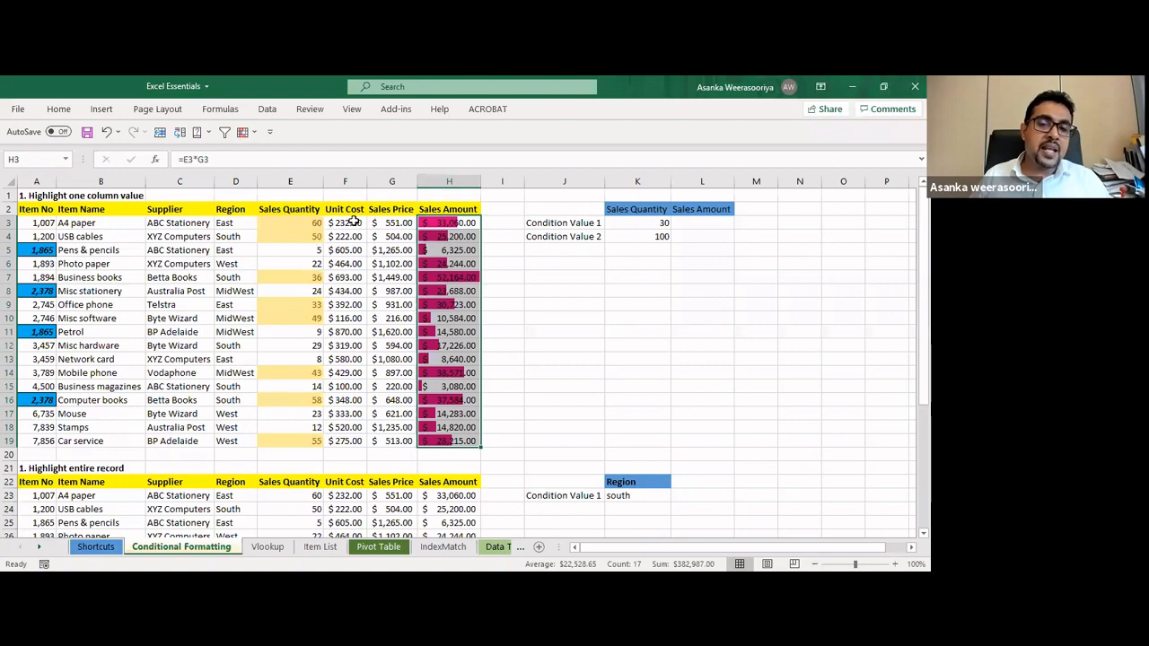
Step: Add the 3 Symbols (Uncircled) icon set to the Unit Cost values F3:F19
{"action": "left_click_drag", "start_coordinate": [348, 225], "coordinate": [345, 442]}
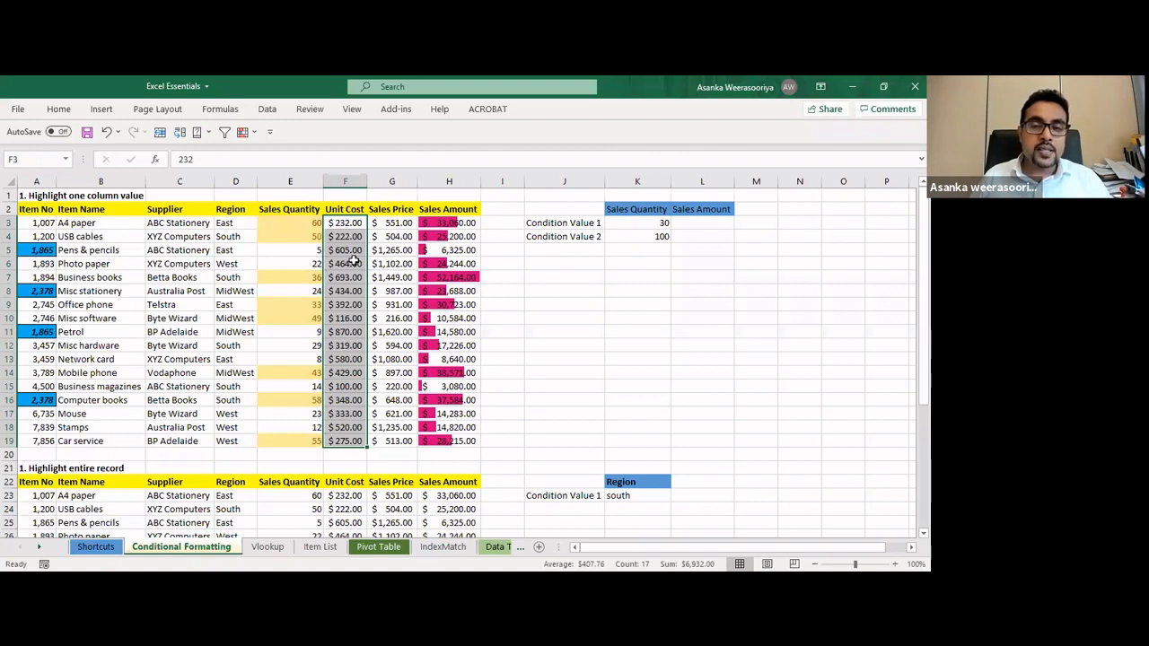
{"action": "left_click", "coordinate": [59, 108]}
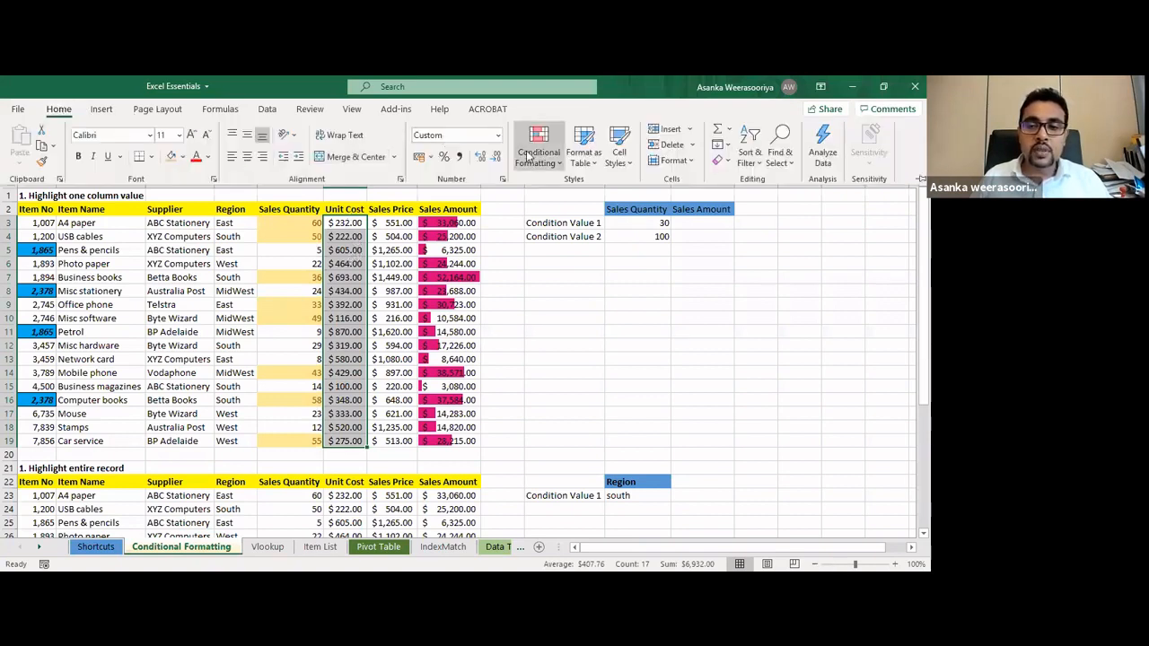
{"action": "left_click", "coordinate": [537, 160]}
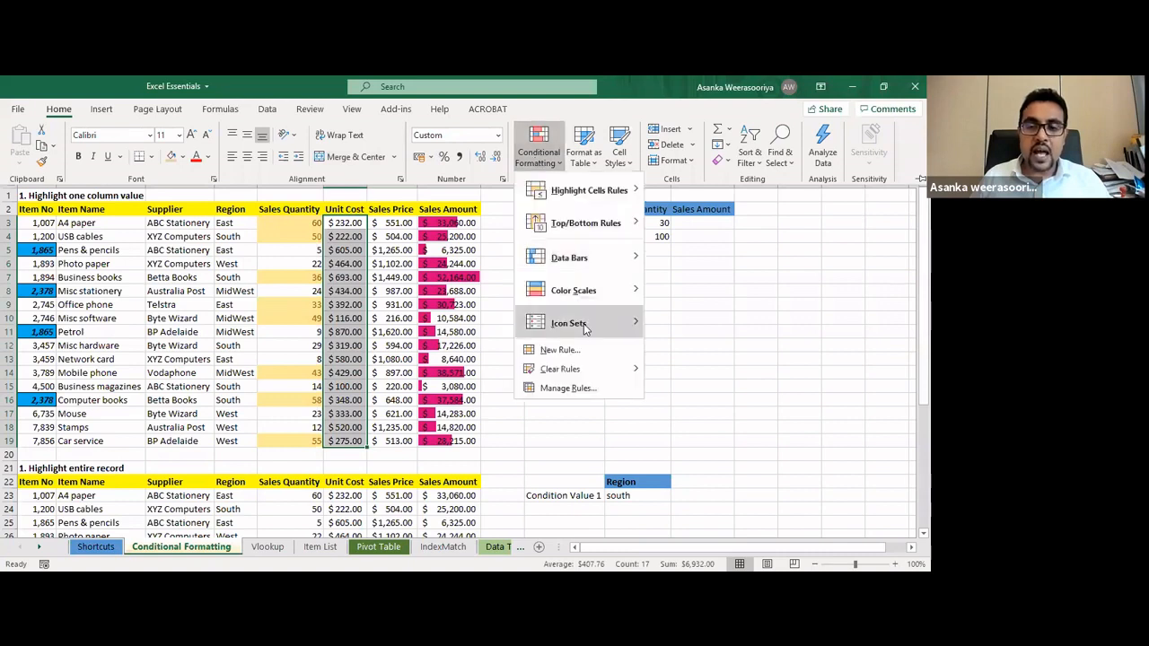
{"action": "mouse_move", "coordinate": [585, 329]}
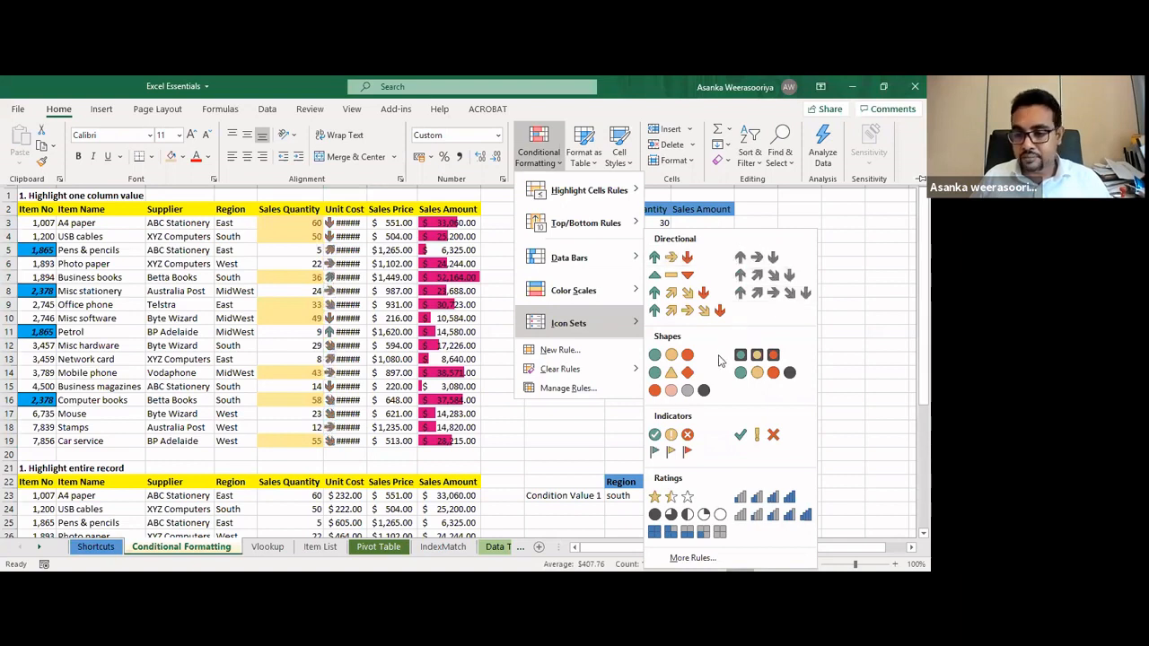
{"action": "left_click", "coordinate": [748, 438]}
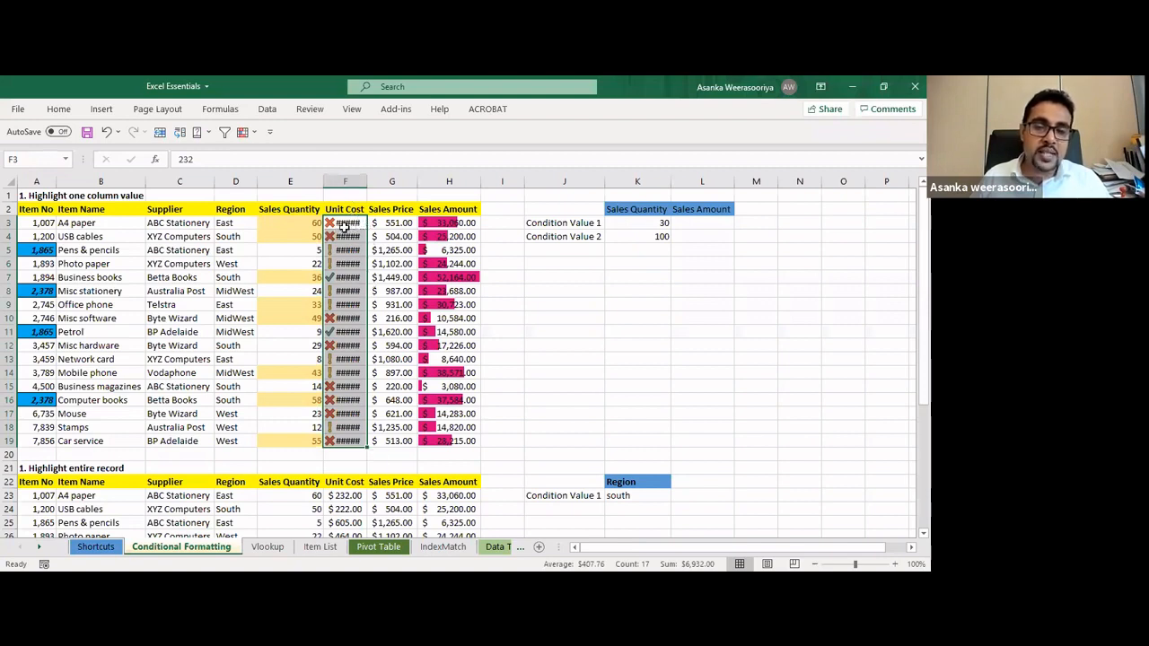
Step: AutoFit column F so the Unit Cost values show at full width
{"action": "double_click", "coordinate": [366, 180]}
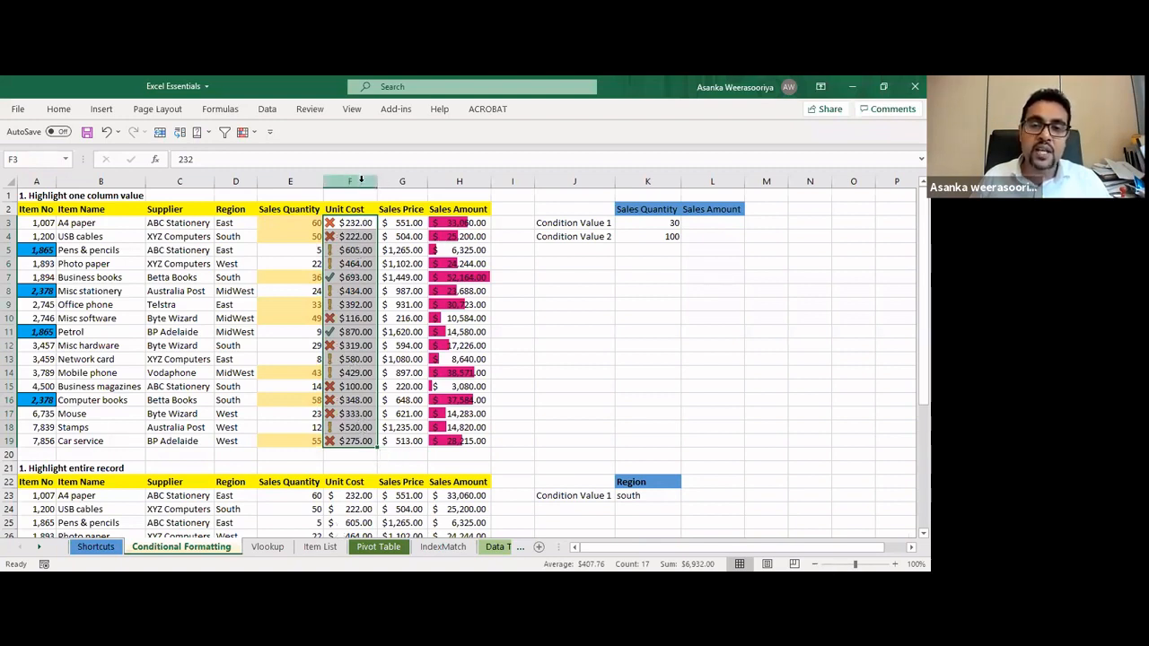
{"action": "left_click_drag", "start_coordinate": [378, 183], "coordinate": [358, 184]}
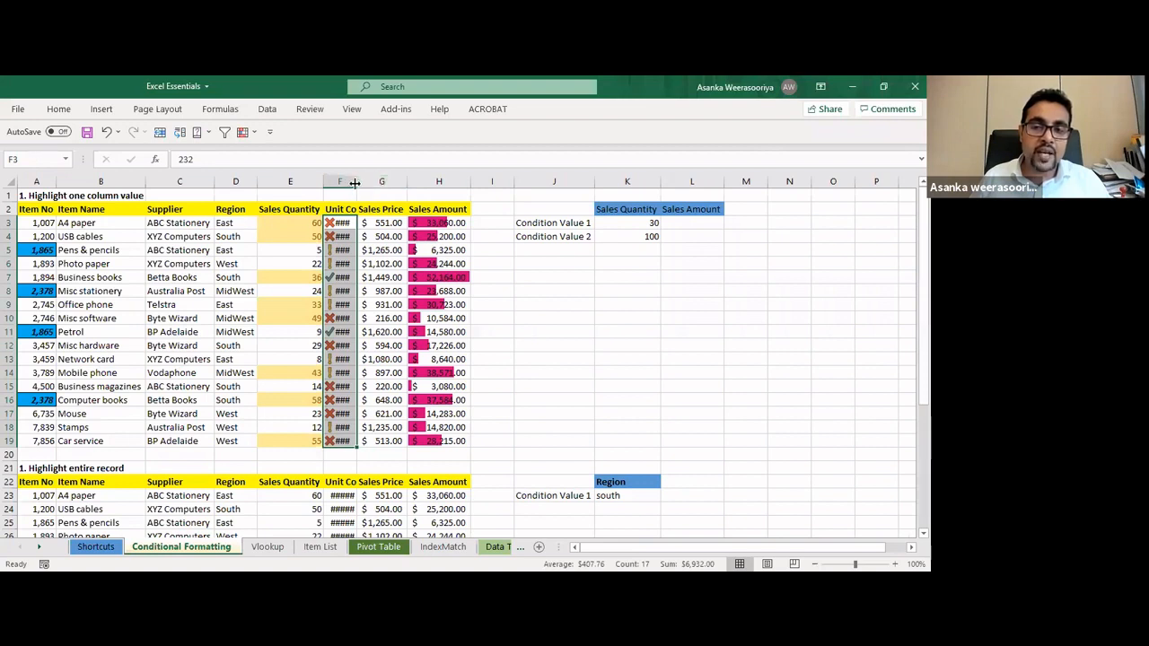
{"action": "double_click", "coordinate": [356, 181]}
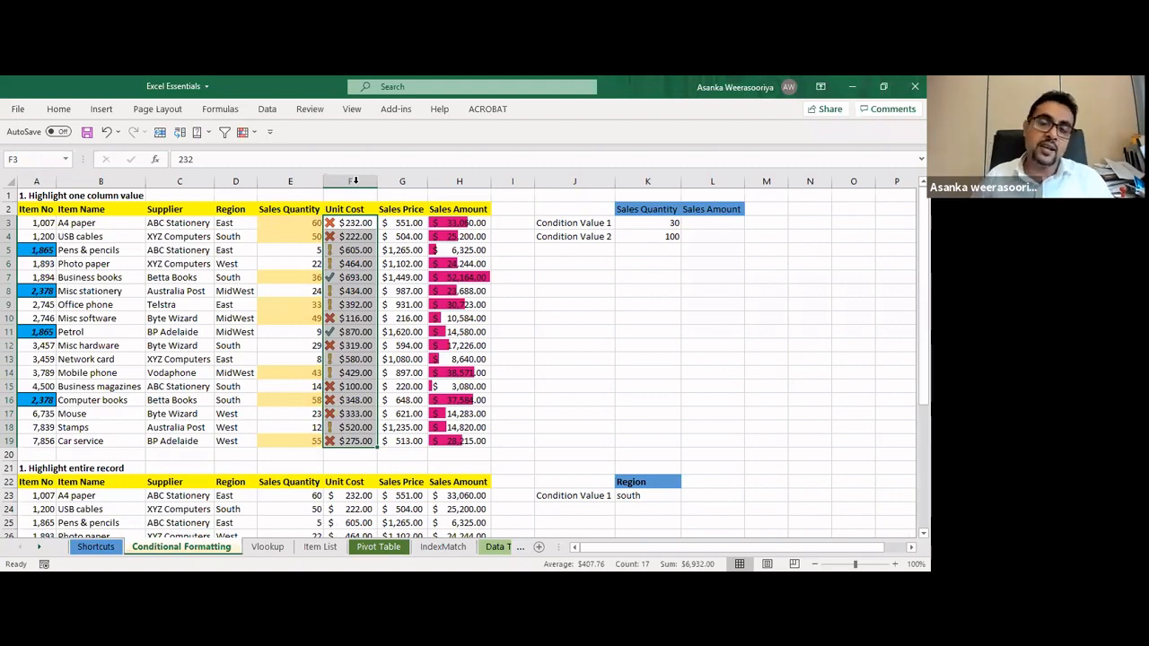
Step: Check the Unit Cost values in F3 to F15, then select the range F3:F19
{"action": "left_click", "coordinate": [359, 289]}
{"action": "left_click", "coordinate": [356, 223]}
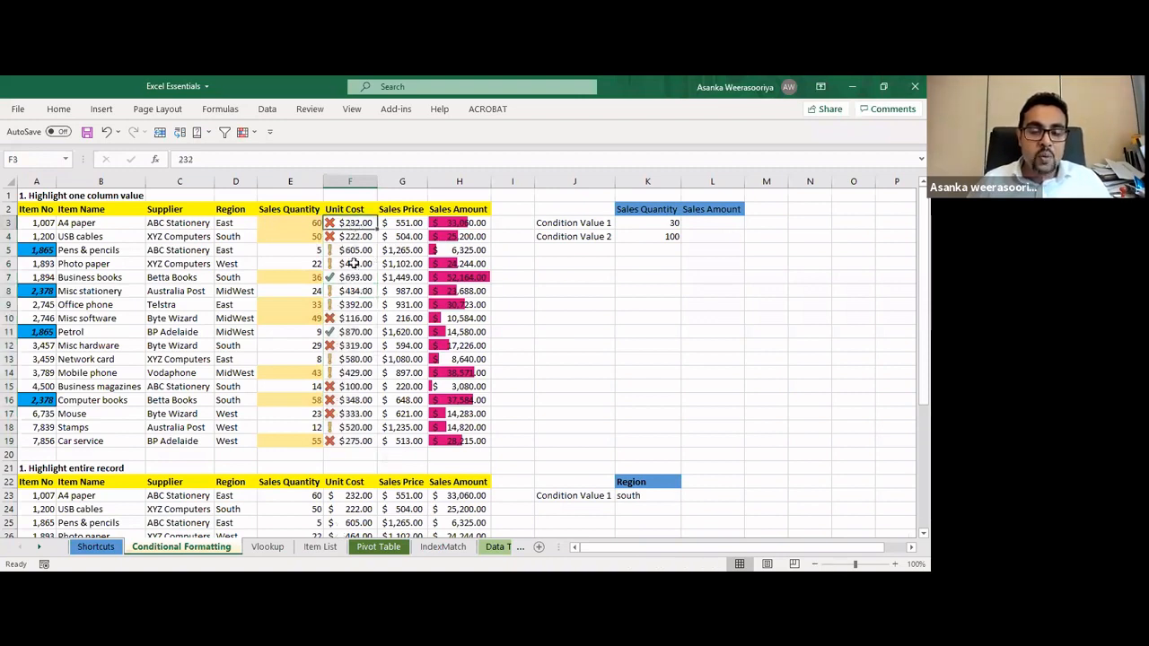
{"action": "left_click", "coordinate": [354, 263]}
{"action": "left_click", "coordinate": [350, 236]}
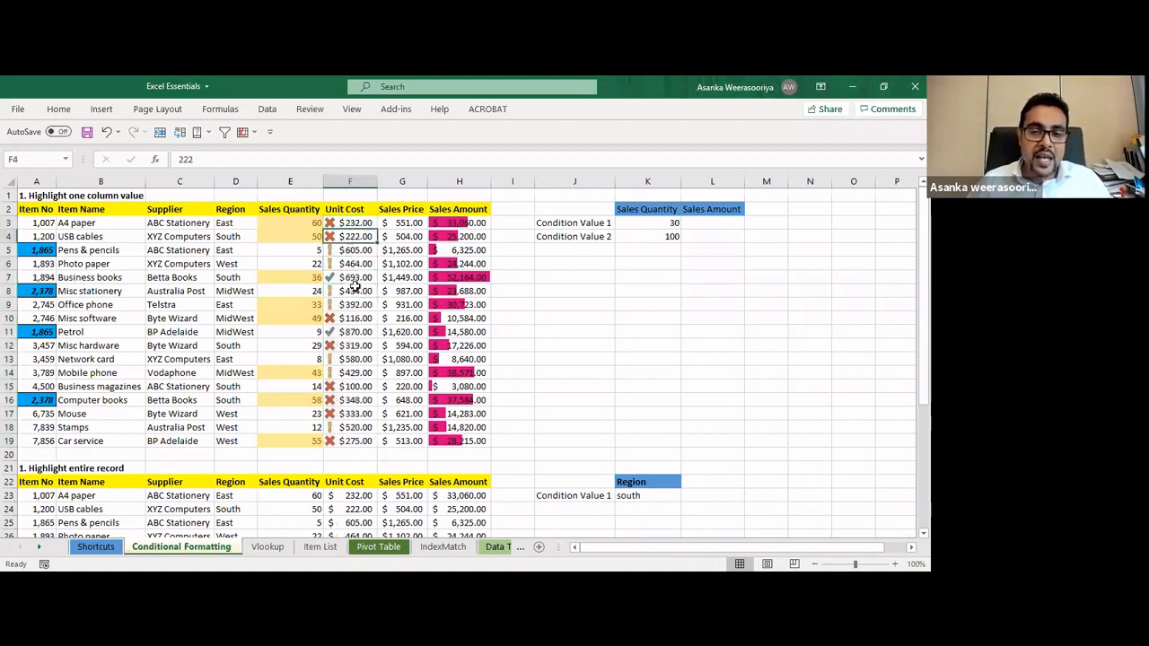
{"action": "left_click", "coordinate": [351, 277]}
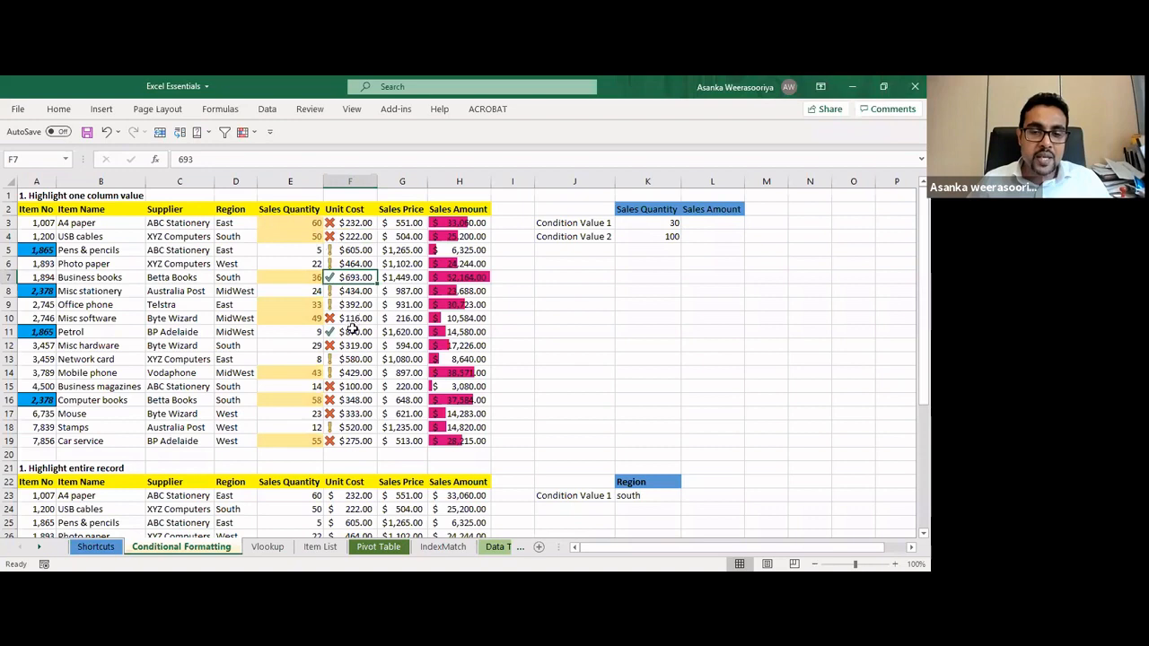
{"action": "left_click", "coordinate": [351, 331]}
{"action": "left_click", "coordinate": [342, 388]}
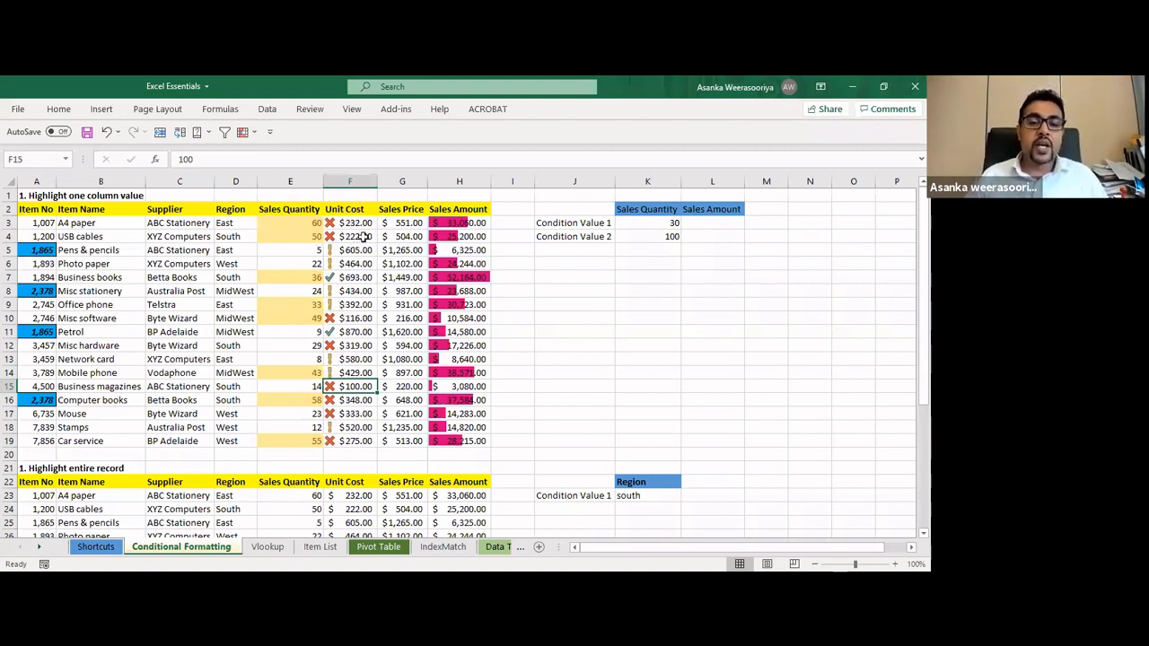
{"action": "left_click_drag", "start_coordinate": [363, 225], "coordinate": [359, 441]}
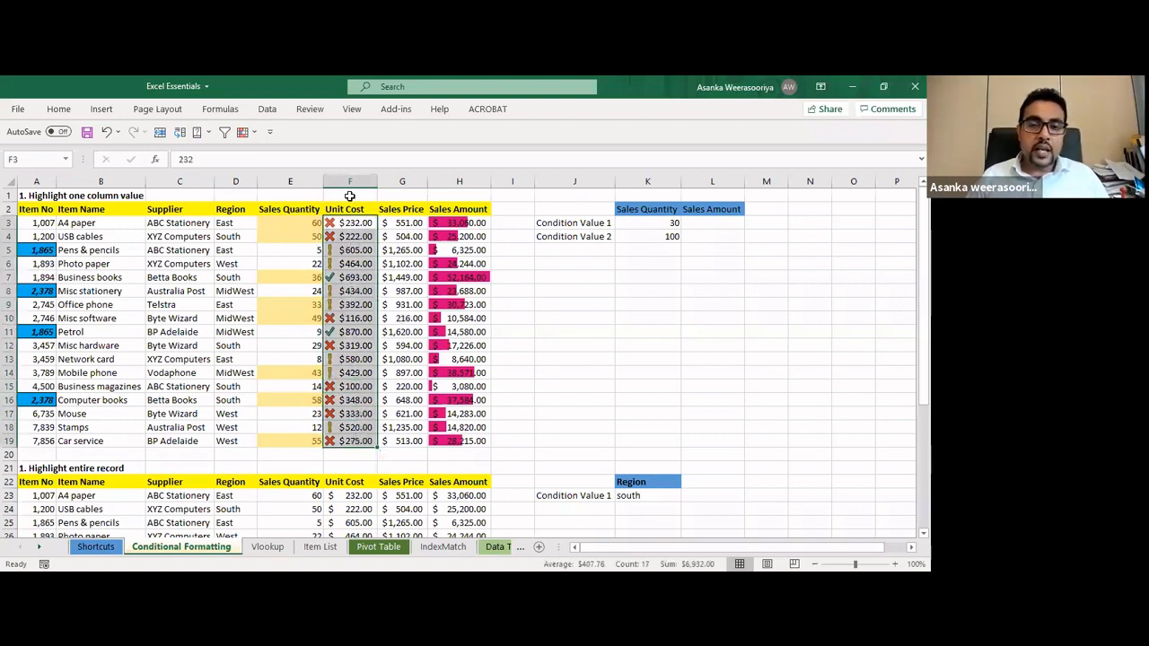
{"action": "left_click", "coordinate": [59, 108]}
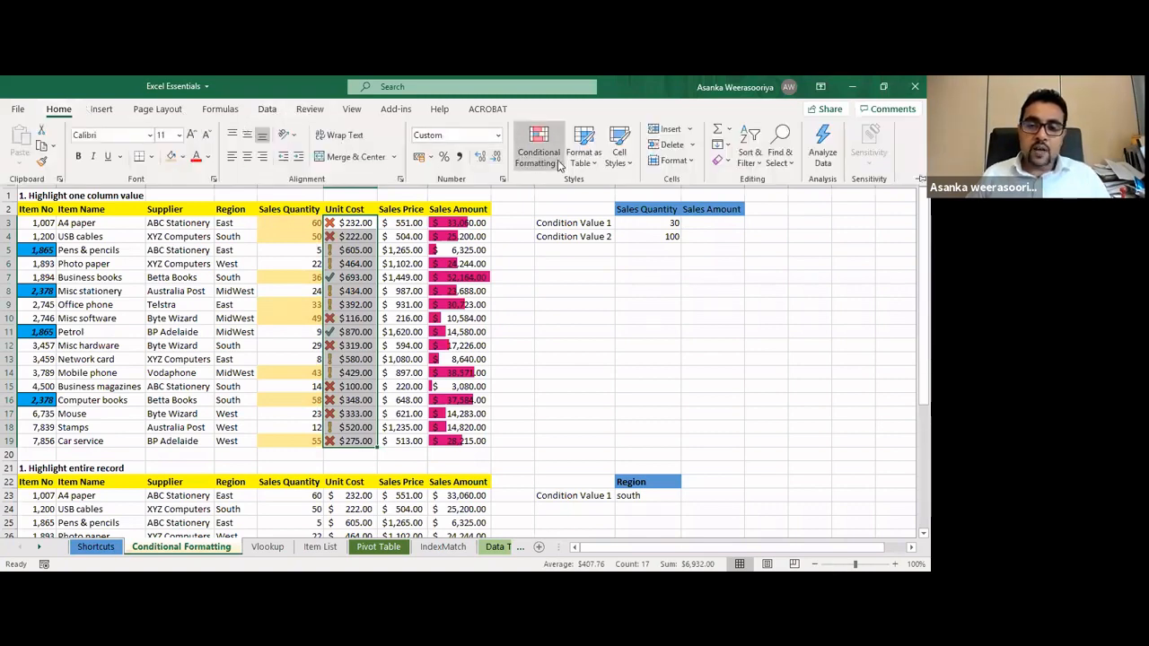
Step: Open the Conditional Formatting Rules Manager showing rules for This Worksheet
{"action": "left_click", "coordinate": [558, 164]}
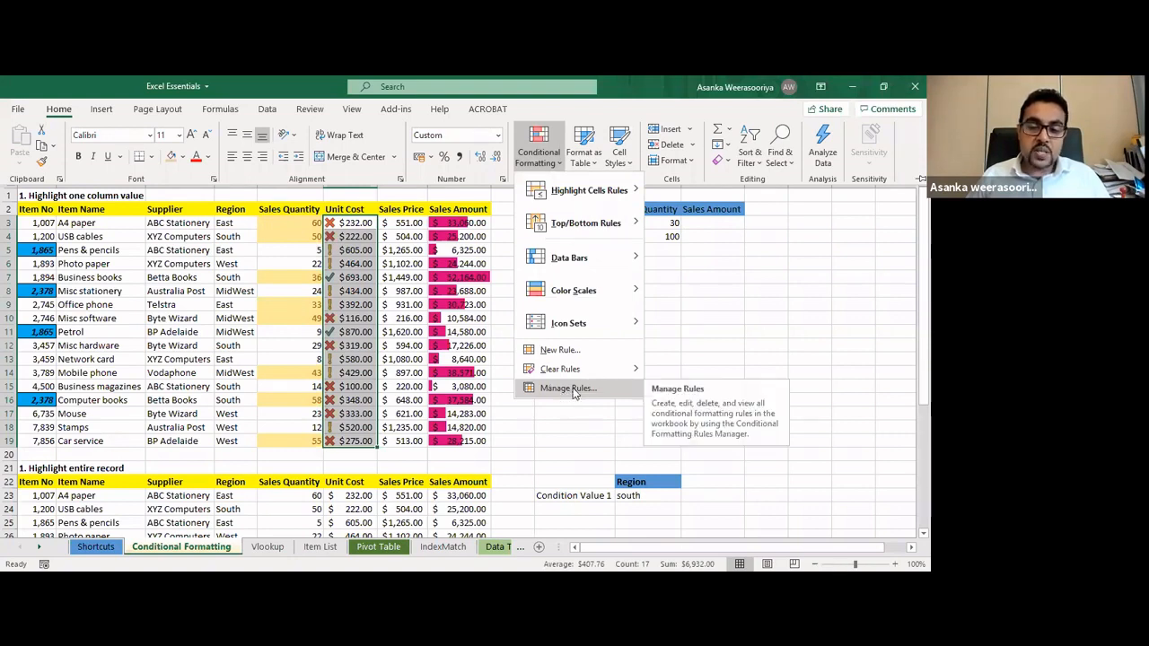
{"action": "left_click", "coordinate": [575, 393]}
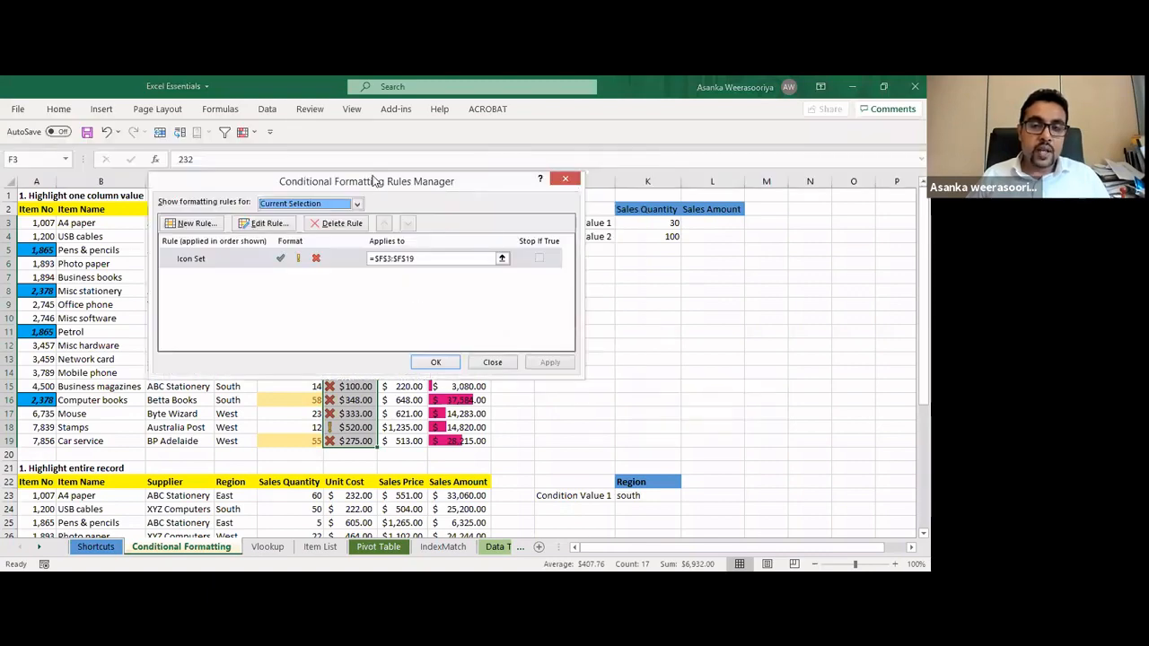
{"action": "left_click_drag", "start_coordinate": [373, 181], "coordinate": [566, 196]}
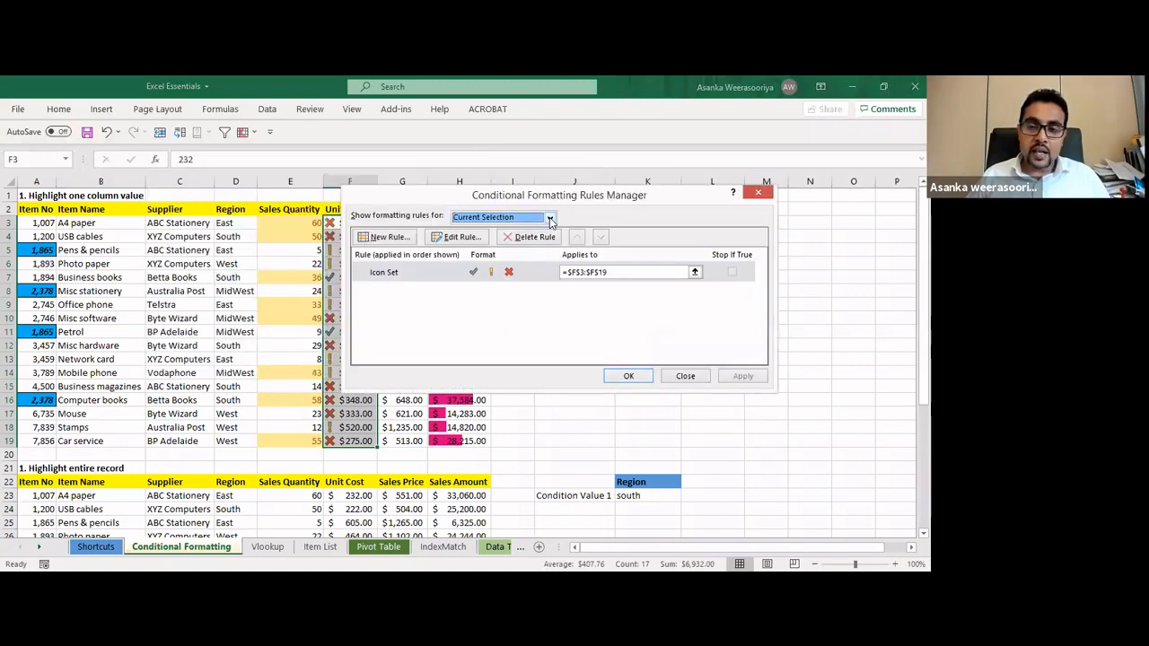
{"action": "left_click", "coordinate": [550, 218]}
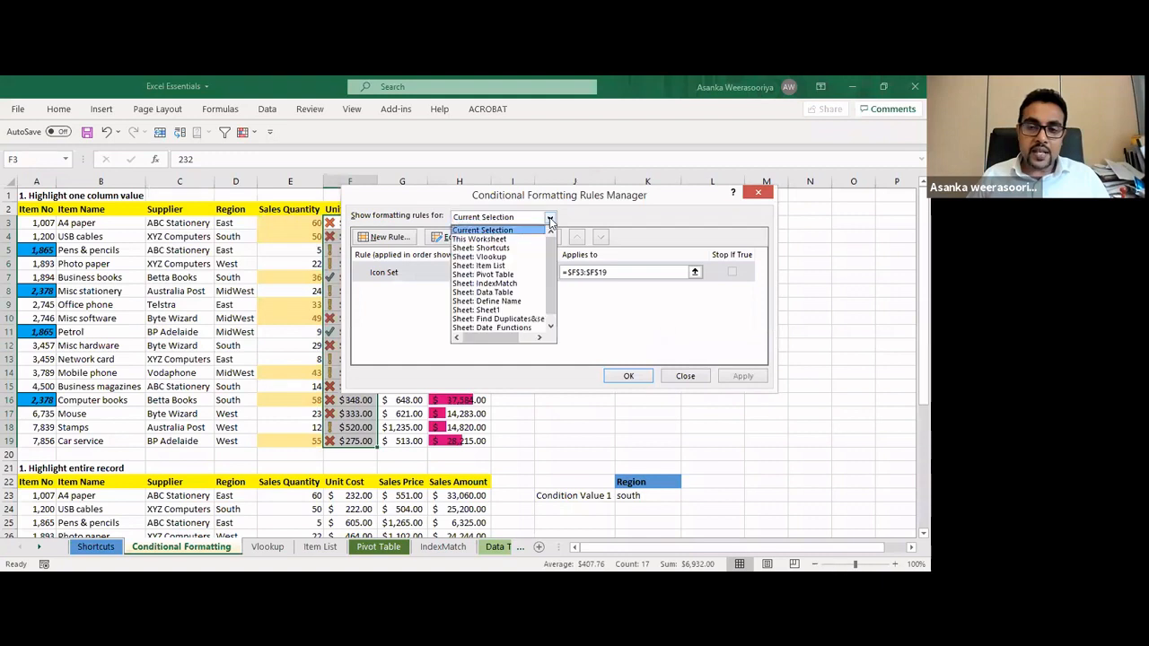
{"action": "left_click", "coordinate": [510, 241]}
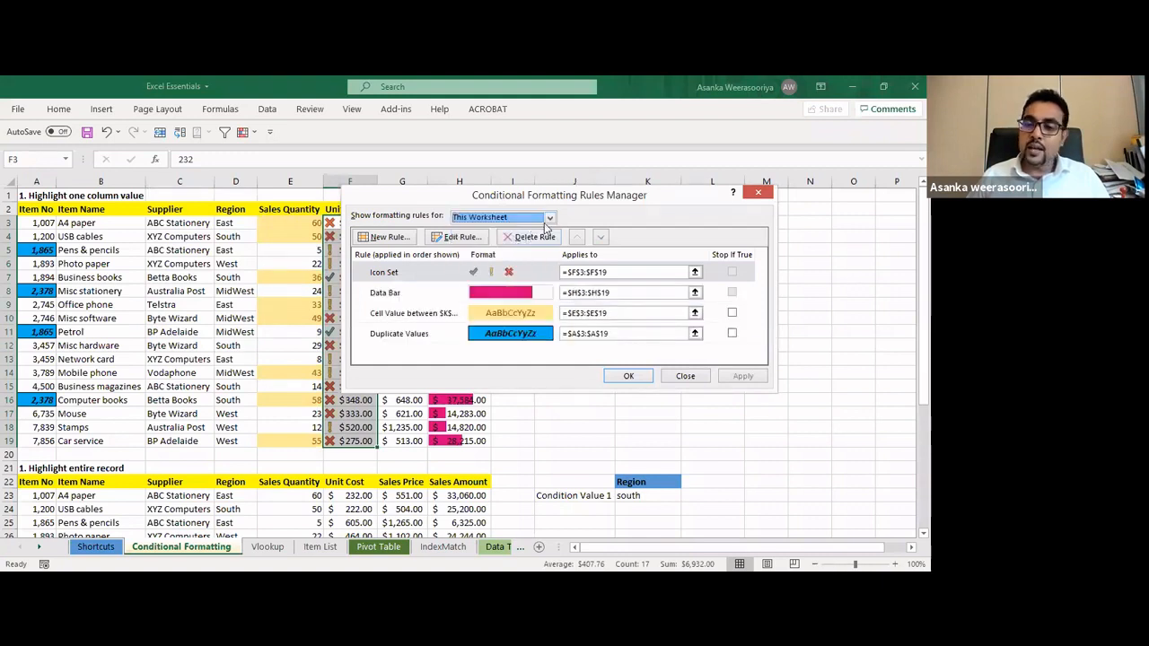
{"action": "left_click", "coordinate": [543, 221]}
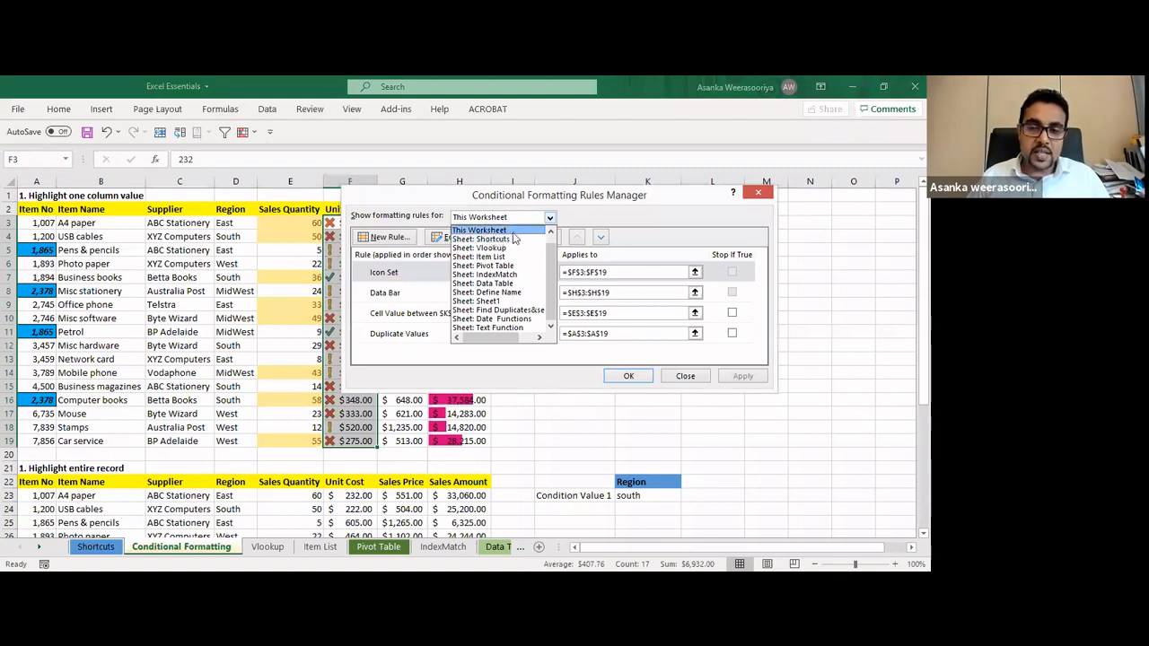
{"action": "left_click", "coordinate": [489, 231]}
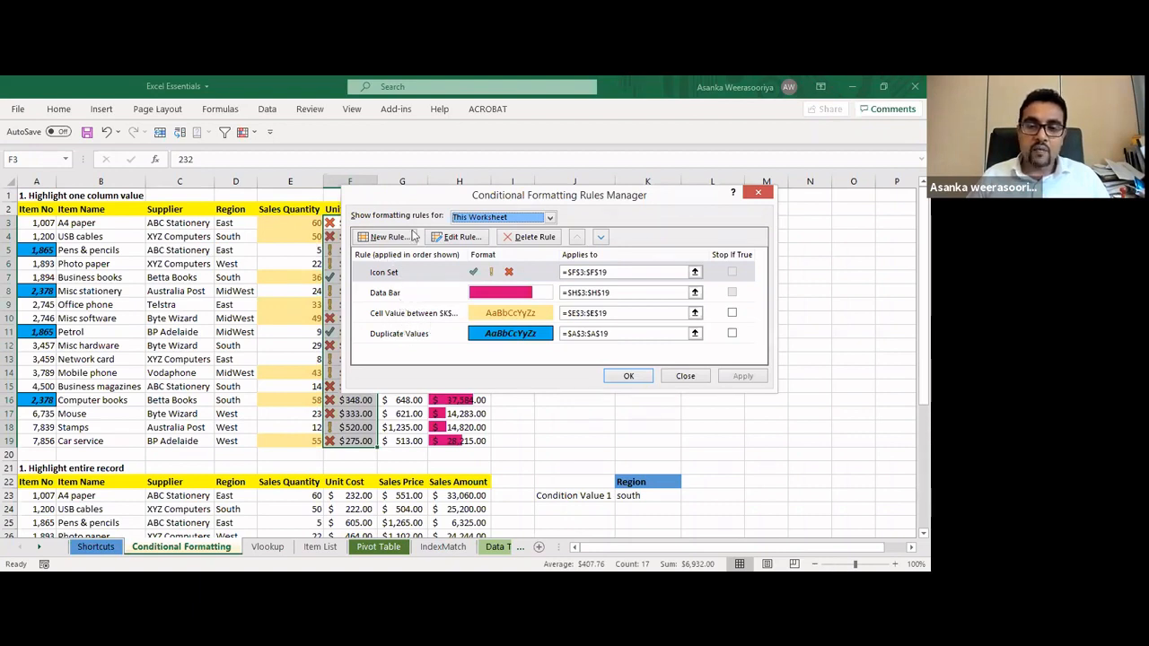
Step: Review the Icon Set, Cell Value between and Duplicate Values rules
{"action": "left_click", "coordinate": [399, 276]}
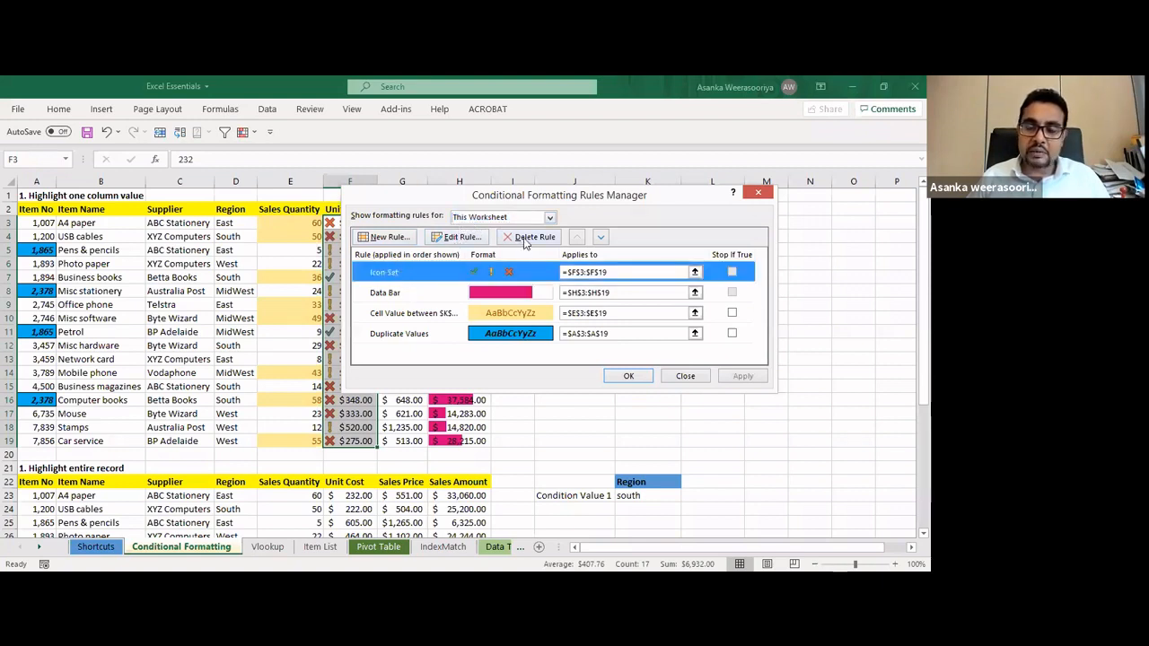
{"action": "left_click", "coordinate": [401, 316]}
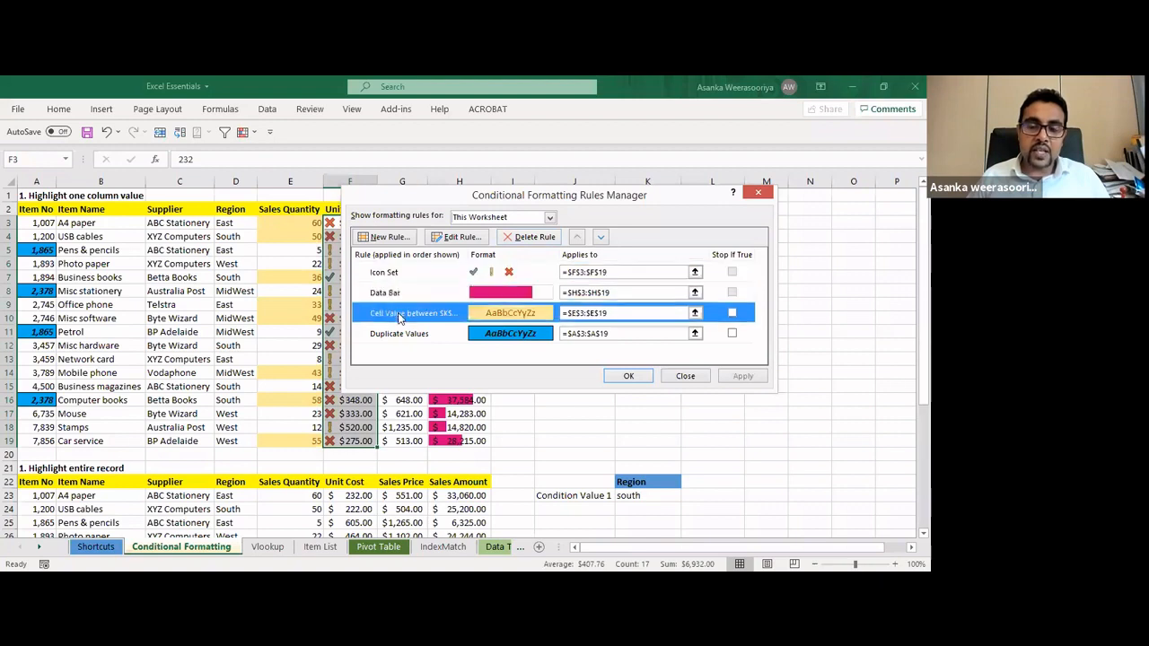
{"action": "left_click", "coordinate": [400, 334]}
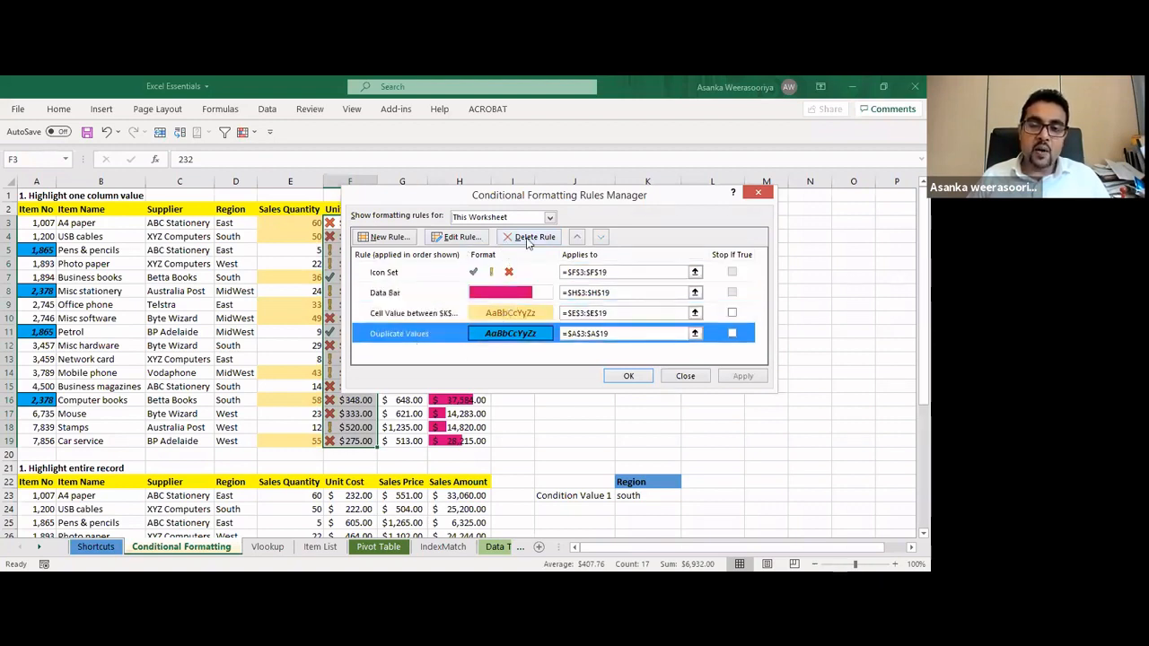
{"action": "left_click", "coordinate": [402, 273]}
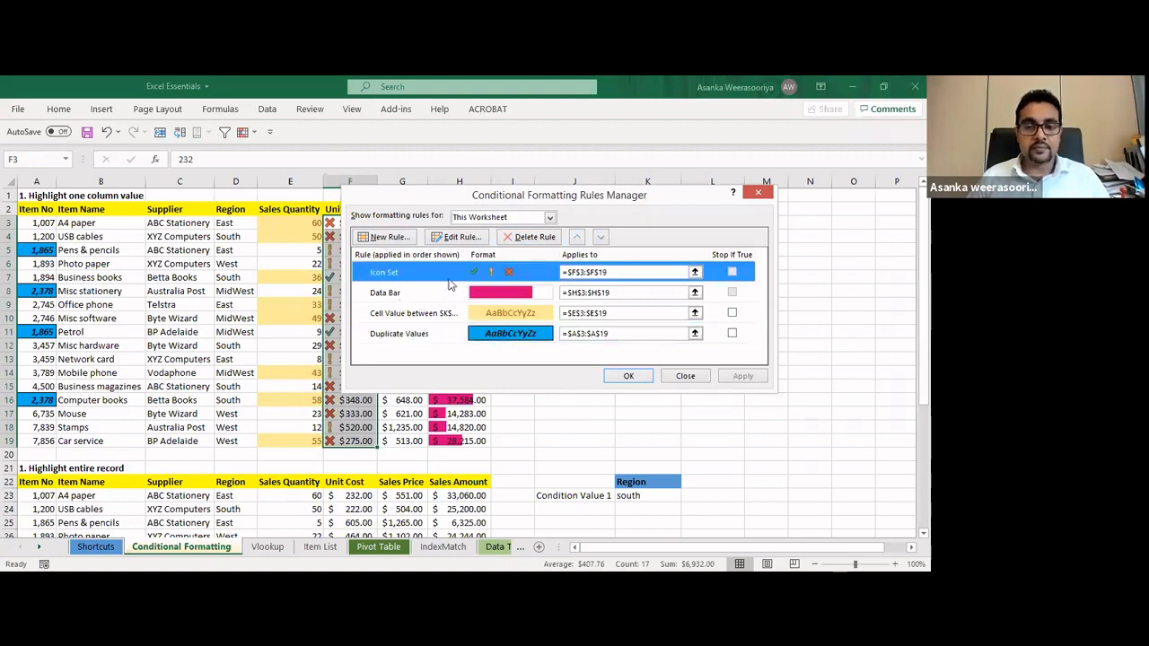
Step: Compare Current Selection with This Worksheet rules, then edit the Icon Set rule
{"action": "left_click", "coordinate": [550, 218]}
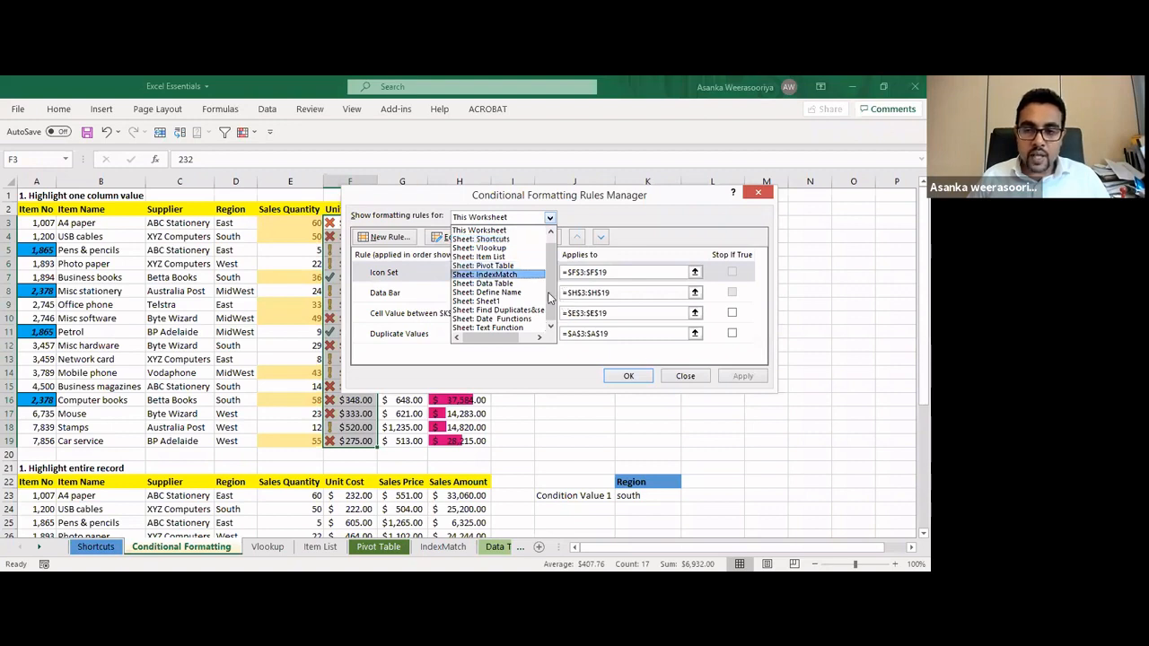
{"action": "left_click_drag", "start_coordinate": [551, 297], "coordinate": [550, 258]}
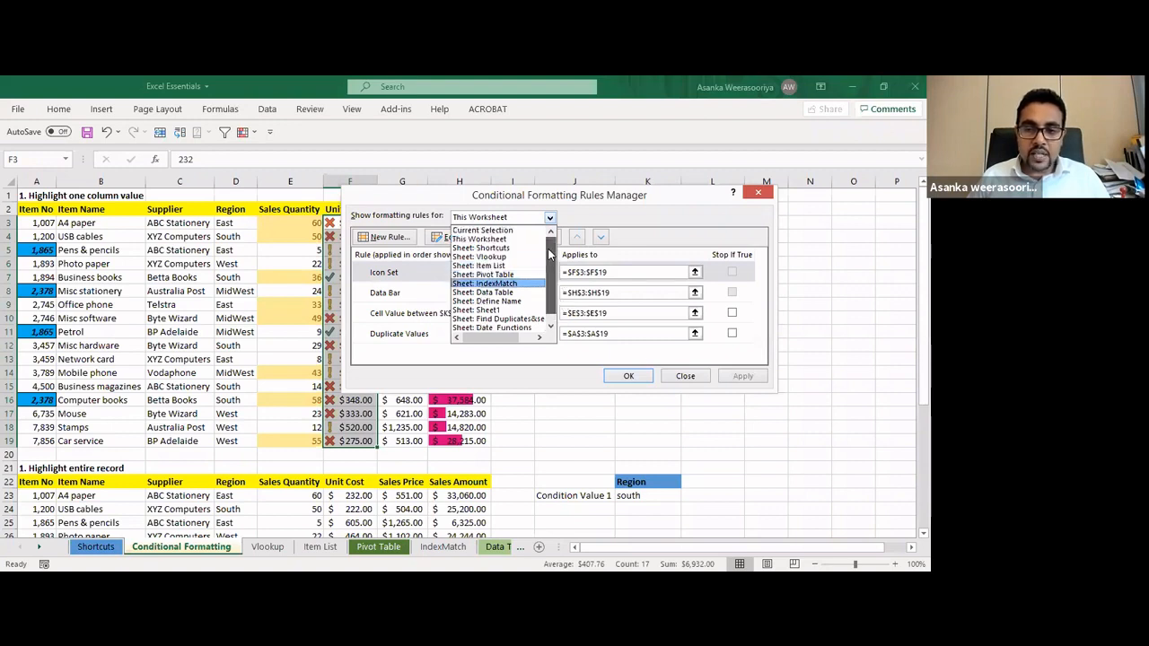
{"action": "left_click", "coordinate": [498, 232]}
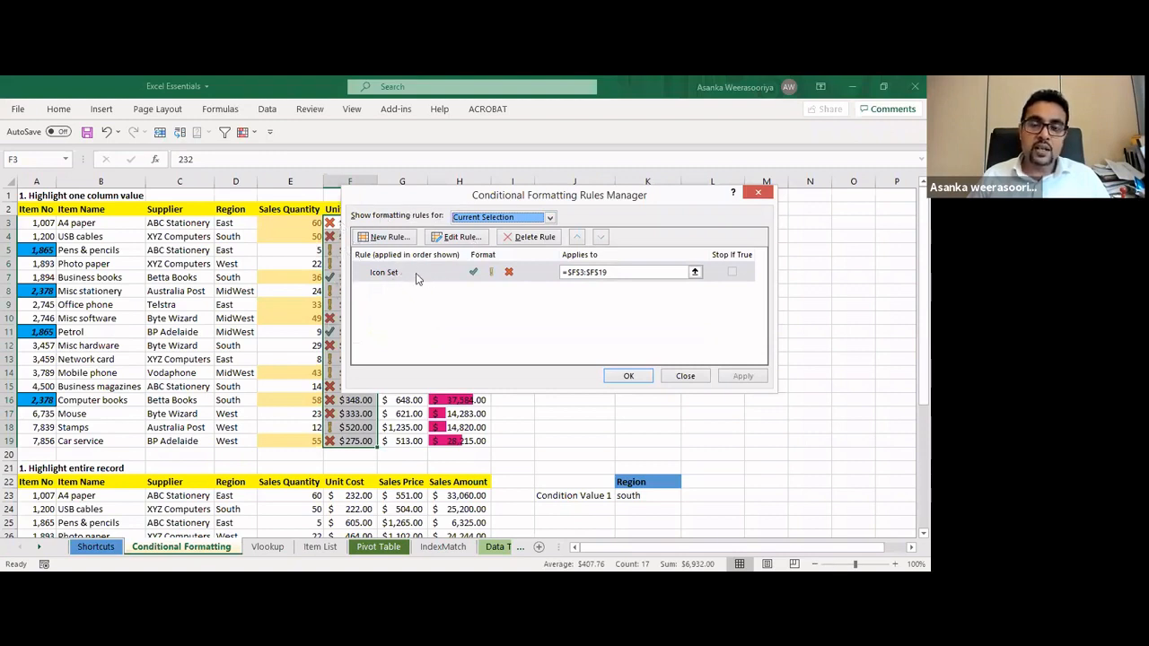
{"action": "left_click", "coordinate": [551, 222]}
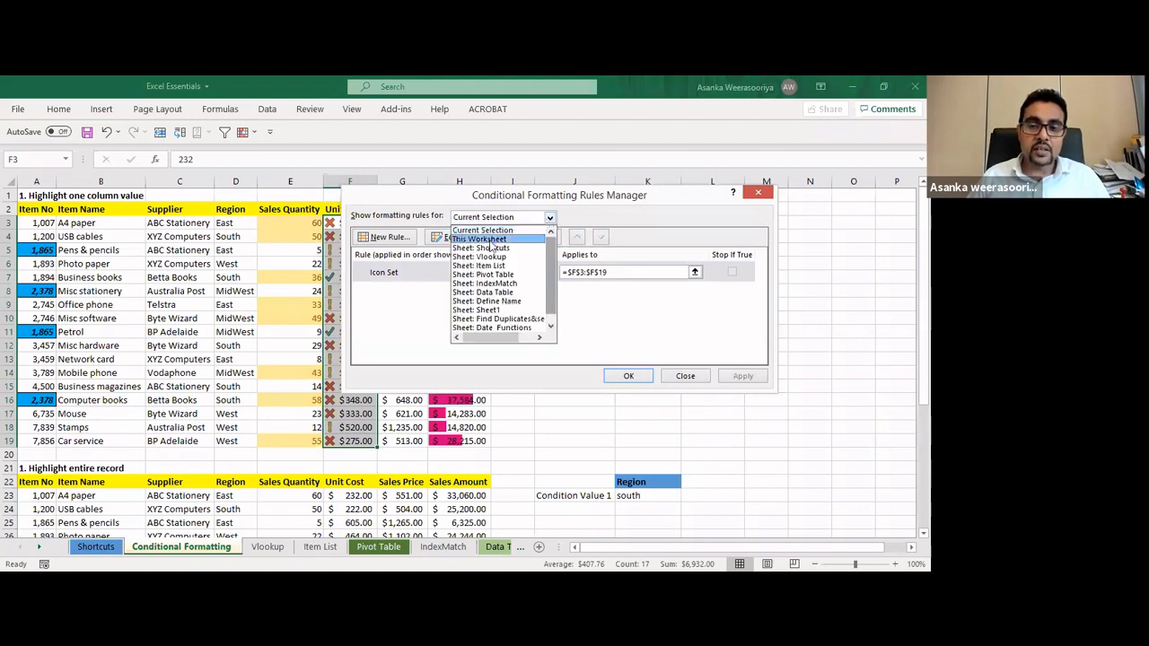
{"action": "left_click", "coordinate": [492, 242]}
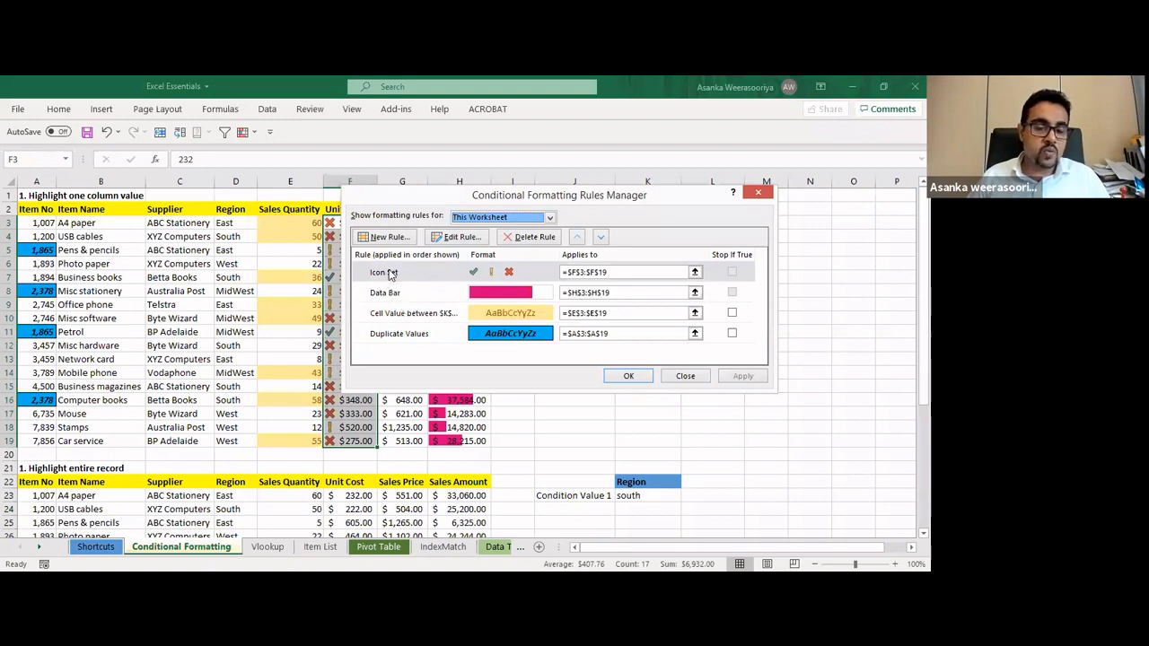
{"action": "left_click", "coordinate": [395, 276]}
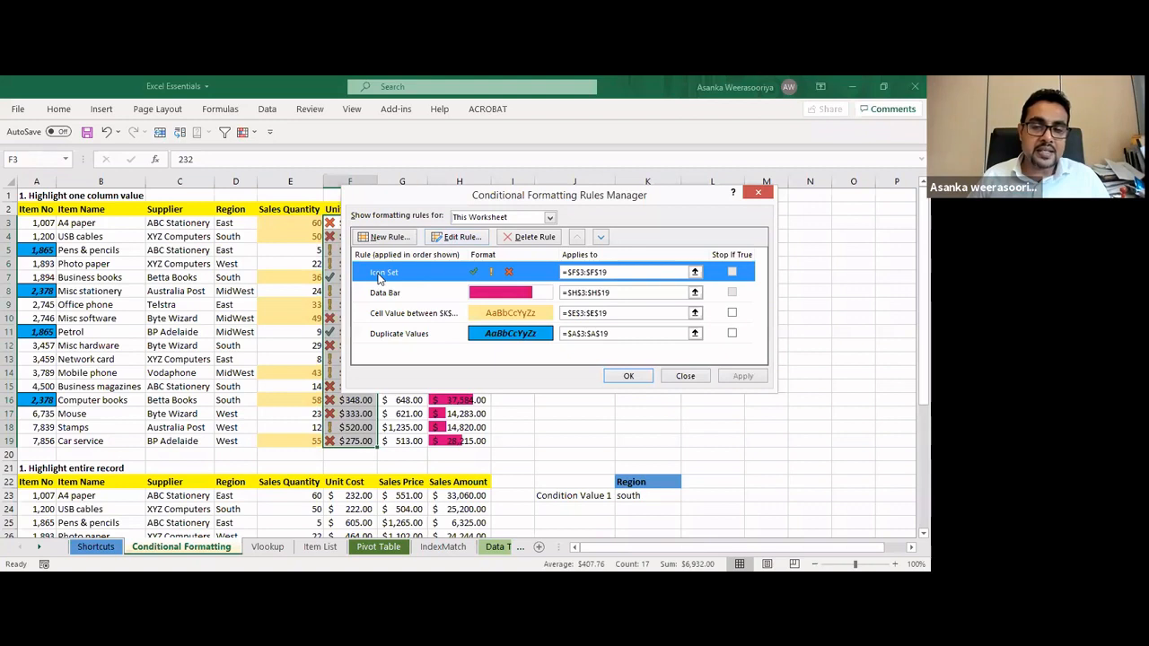
{"action": "left_click", "coordinate": [475, 238]}
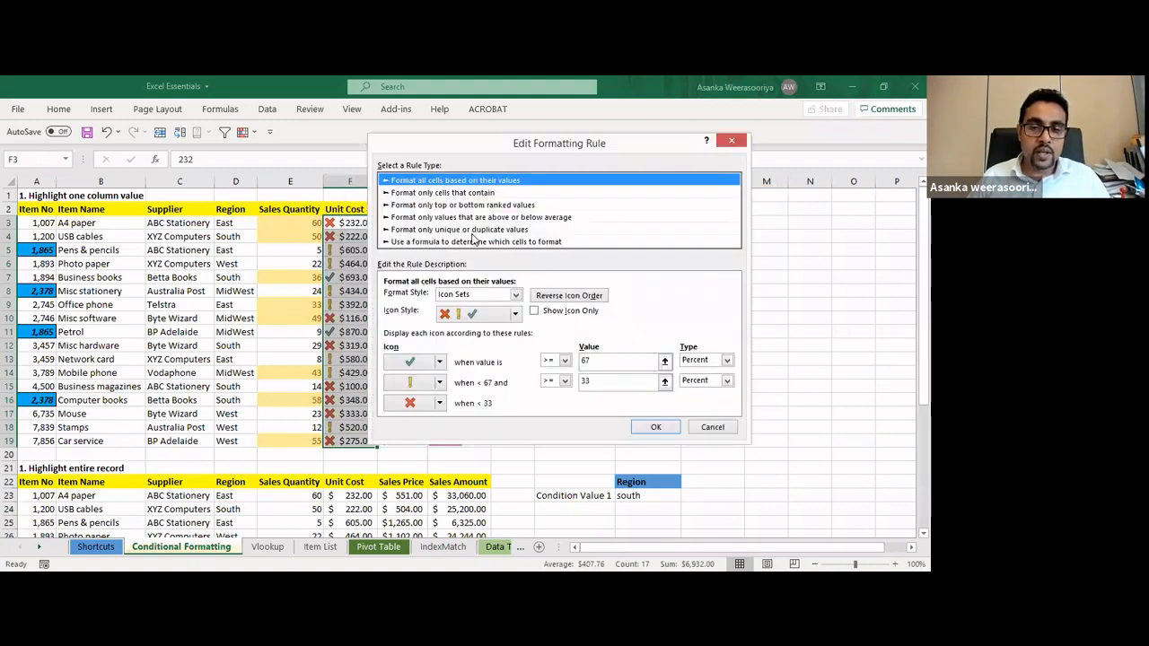
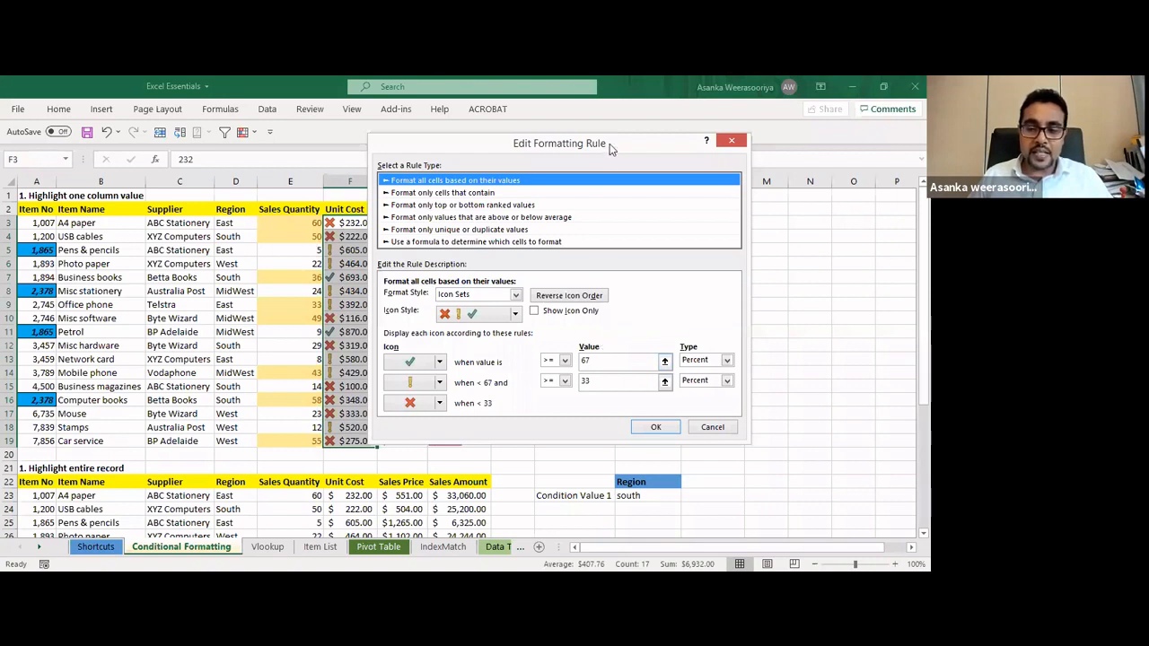
Step: Change both Unit Cost icon-set threshold types from Percent to Number
{"action": "left_click_drag", "start_coordinate": [611, 145], "coordinate": [682, 143]}
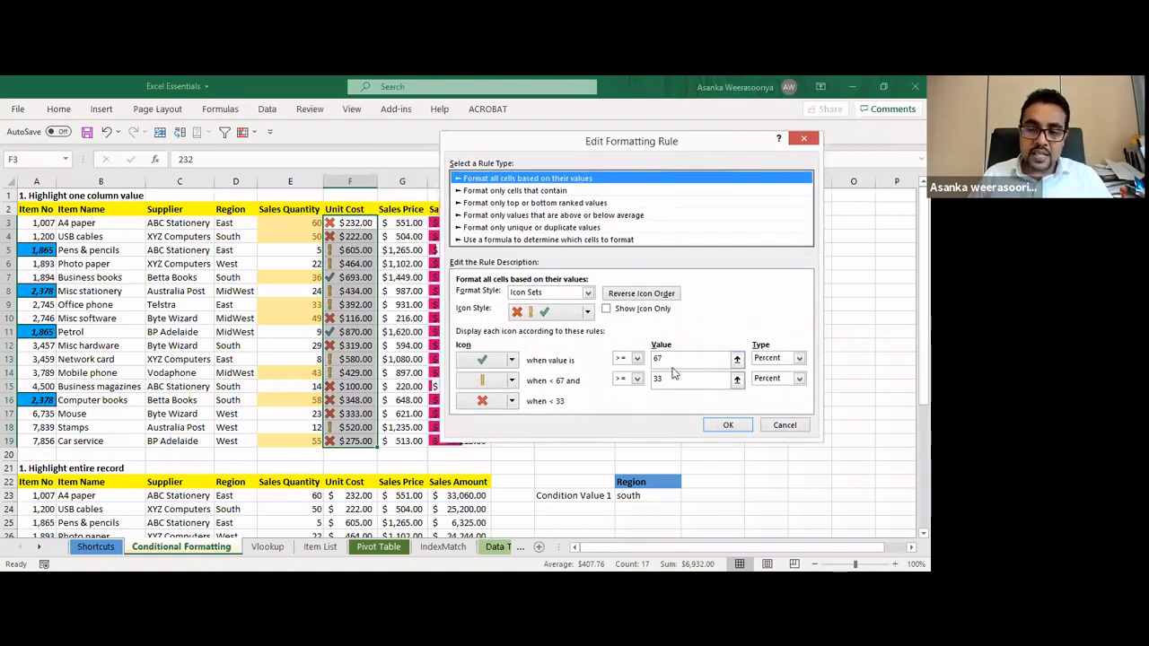
{"action": "left_click", "coordinate": [800, 360]}
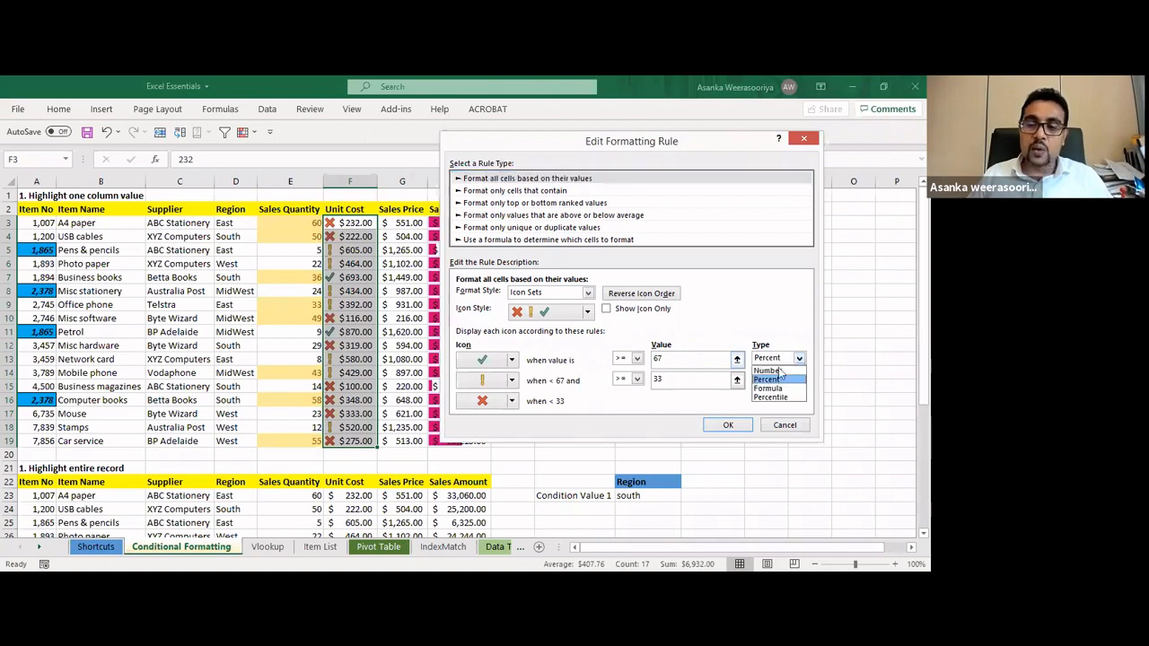
{"action": "left_click", "coordinate": [768, 371]}
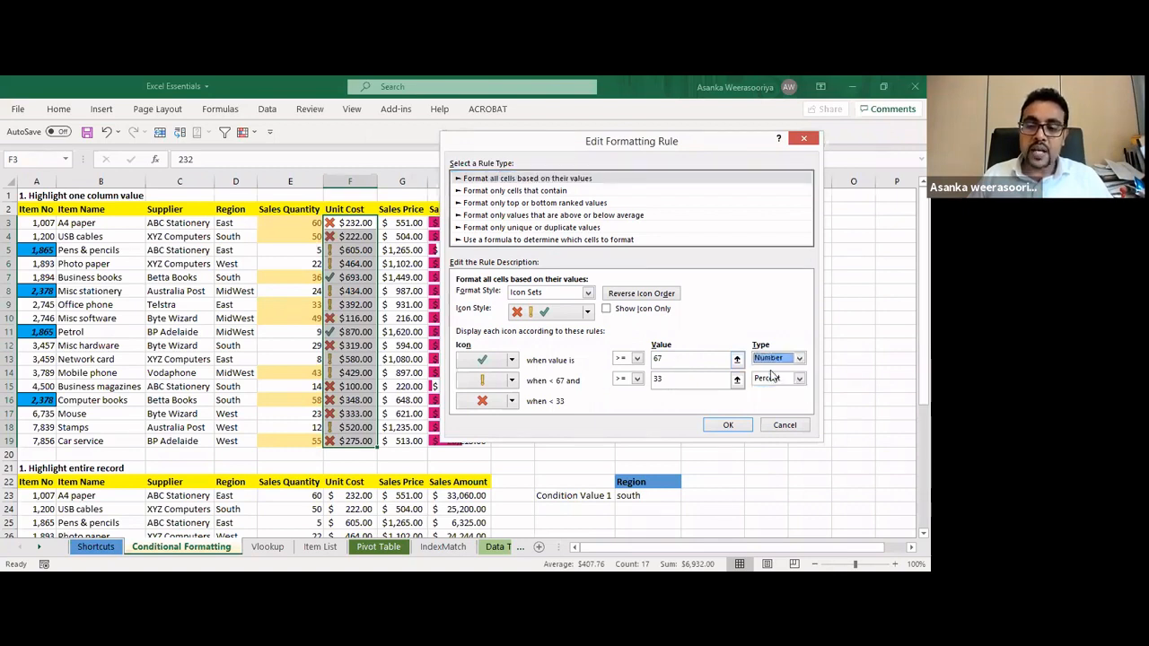
{"action": "left_click", "coordinate": [800, 380]}
{"action": "left_click", "coordinate": [771, 393]}
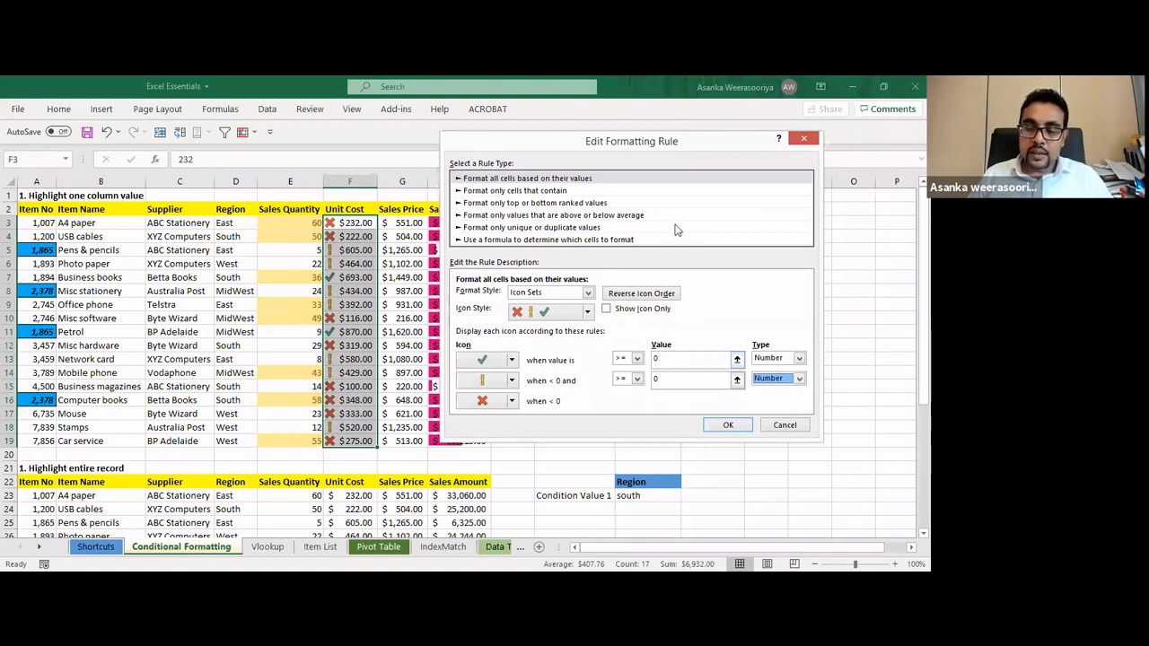
{"action": "left_click_drag", "start_coordinate": [685, 141], "coordinate": [378, 180]}
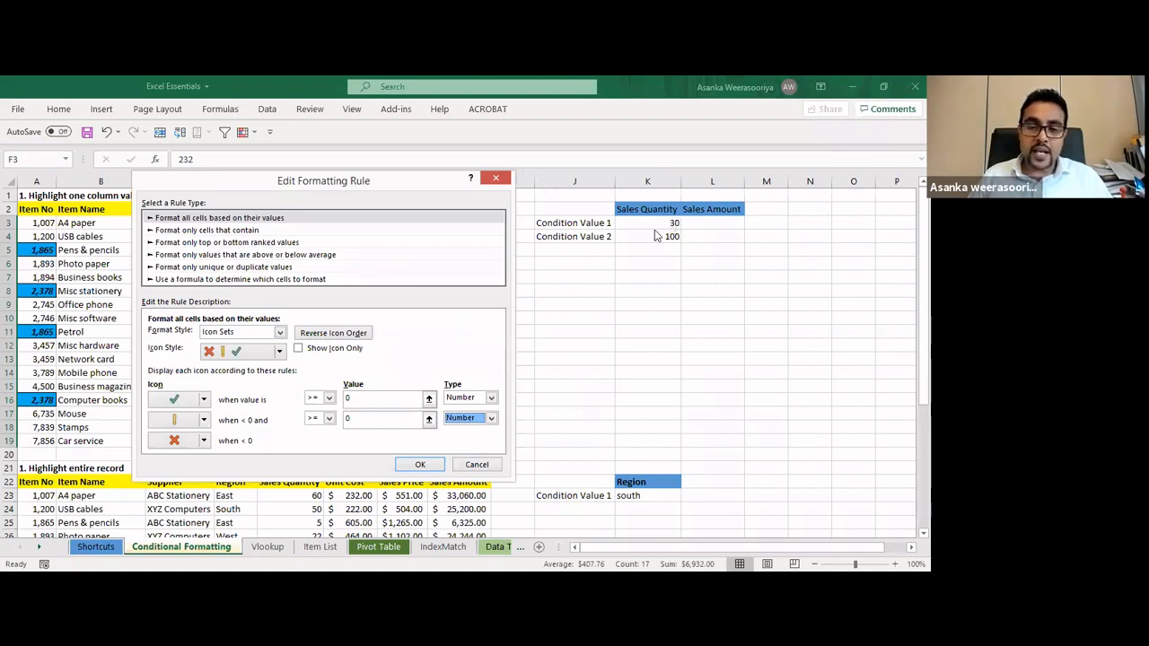
Step: Link the green-check threshold to cell K4 (value 100), so it reads =$K$4
{"action": "left_click", "coordinate": [349, 397]}
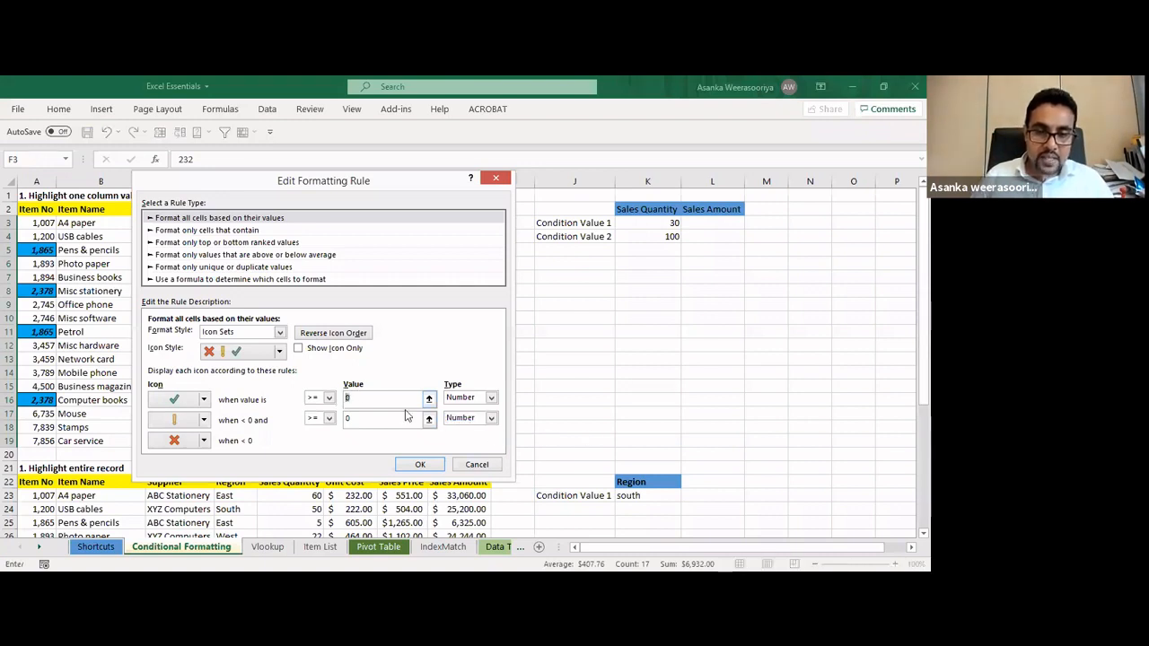
{"action": "type", "text": "30"}
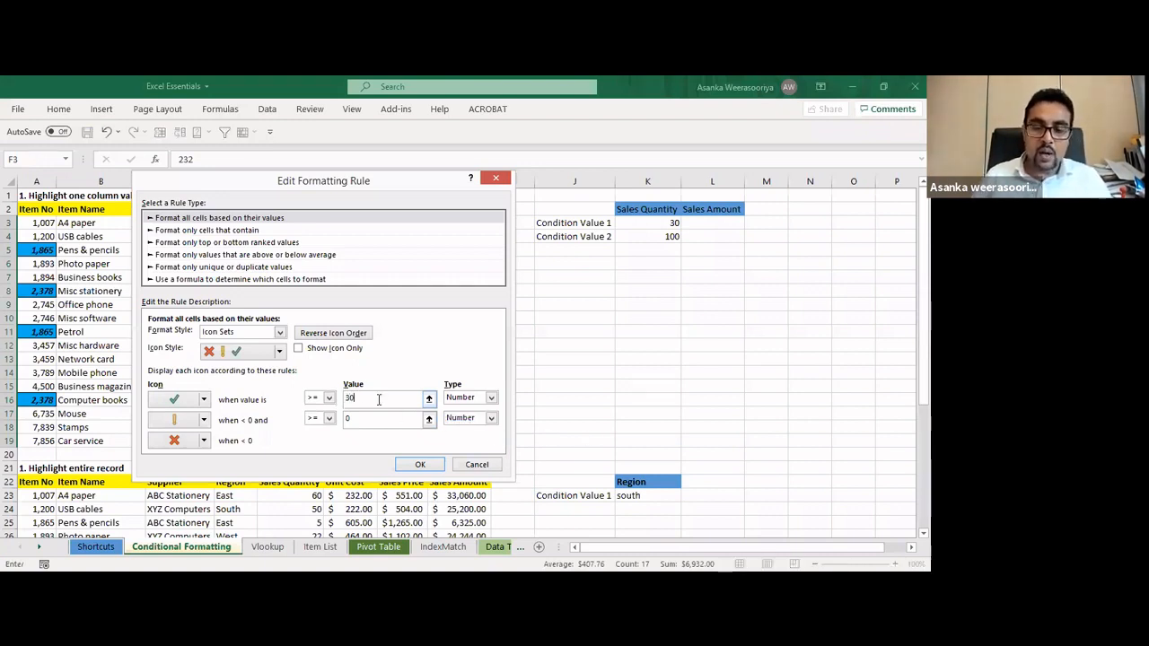
{"action": "key", "text": "BackSpace"}
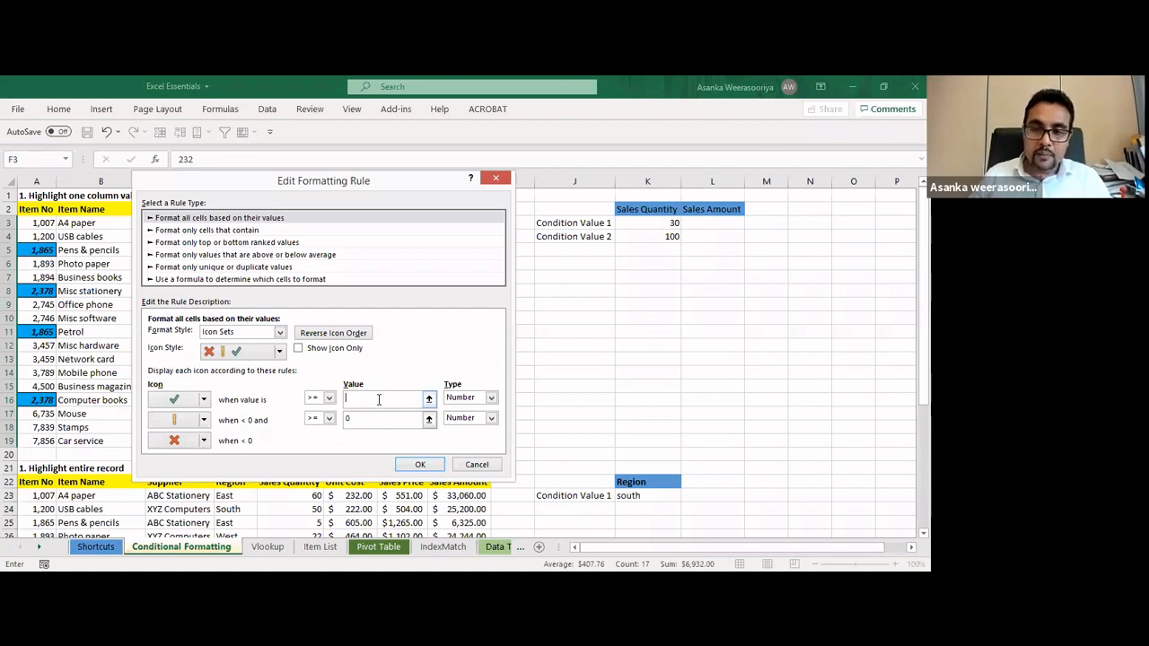
{"action": "left_click", "coordinate": [653, 223]}
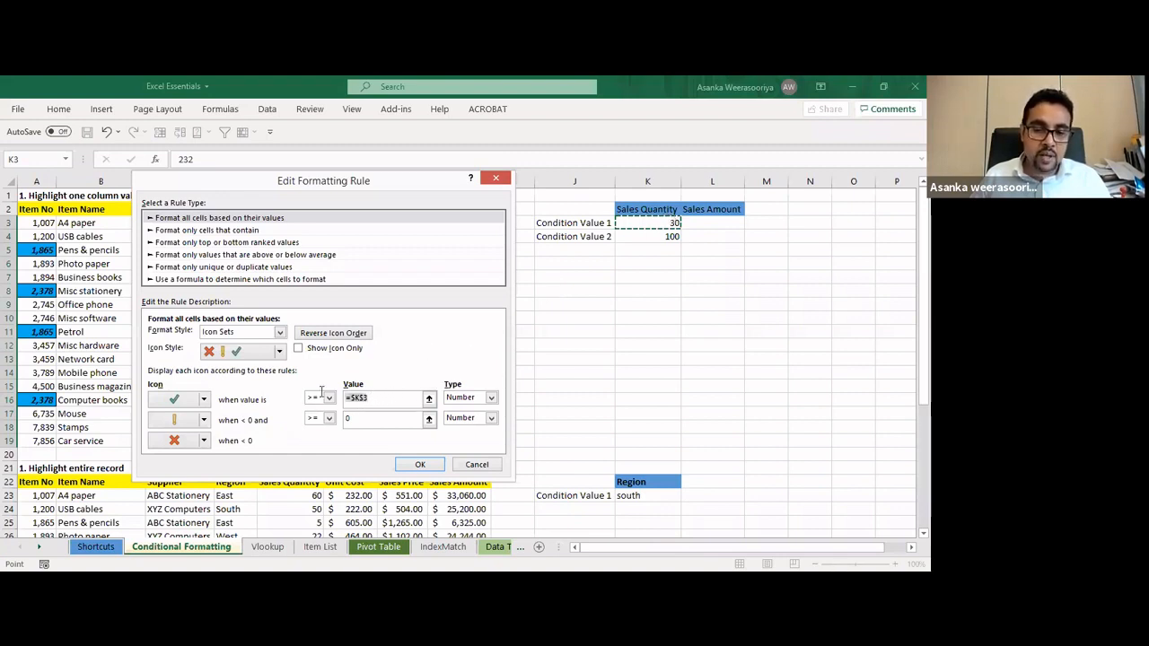
{"action": "left_click_drag", "start_coordinate": [321, 392], "coordinate": [322, 393]}
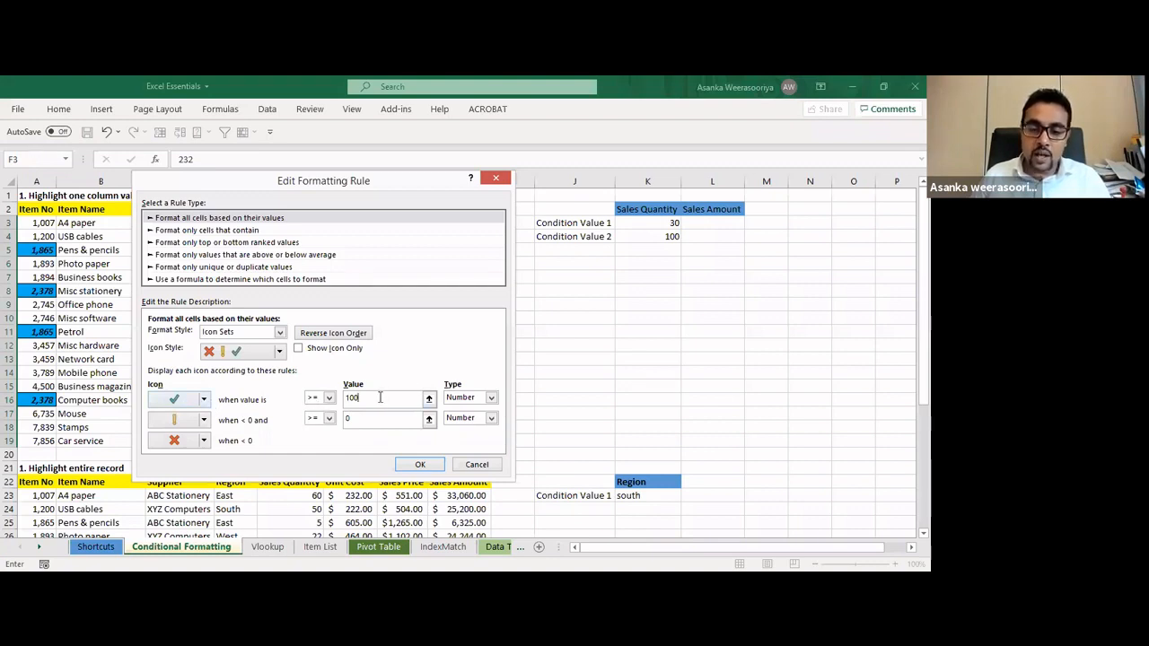
{"action": "key", "text": "BackSpace"}
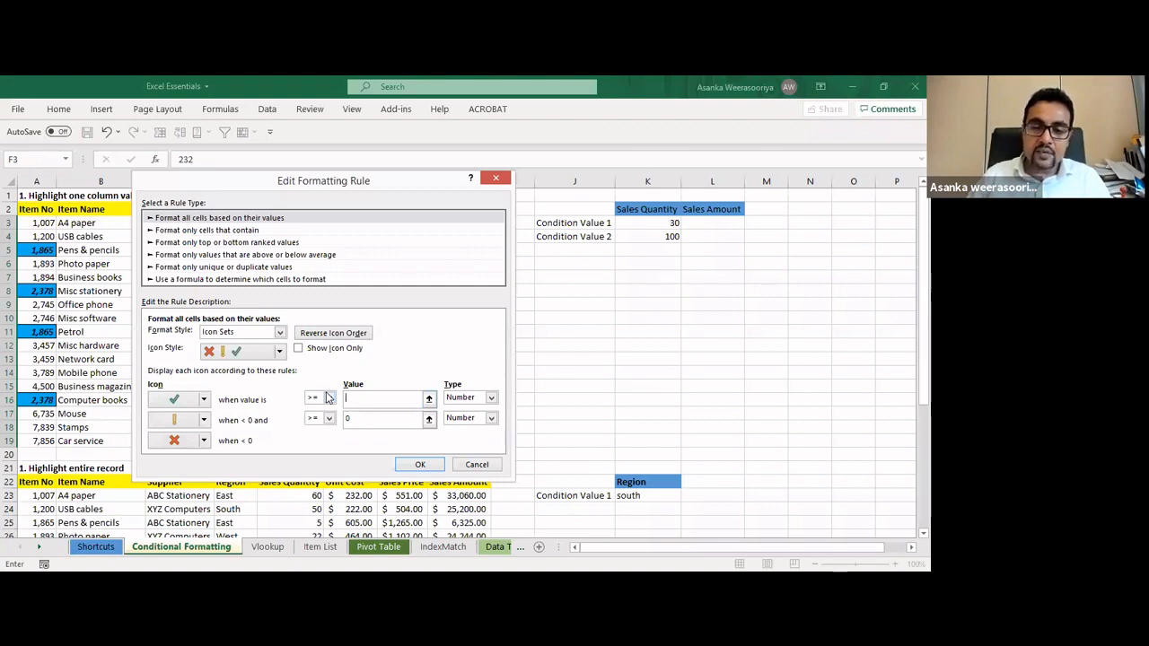
{"action": "left_click", "coordinate": [662, 238]}
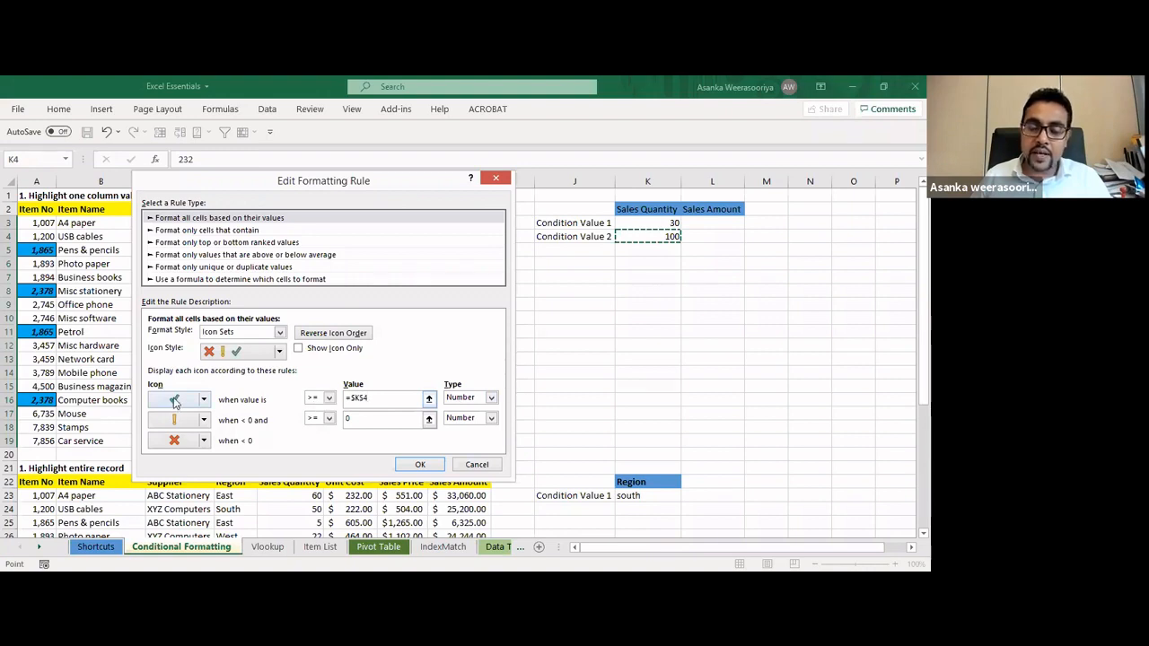
Step: Point the amber threshold at cell K3 (value 30), then check both threshold references
{"action": "left_click", "coordinate": [359, 418]}
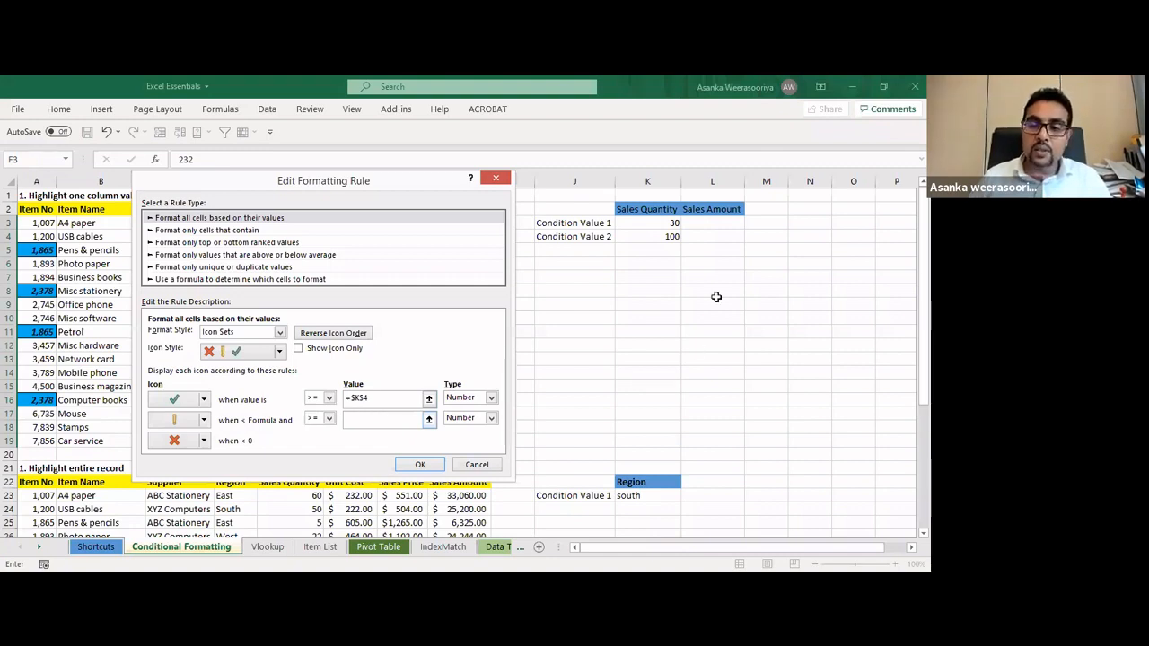
{"action": "left_click", "coordinate": [672, 223]}
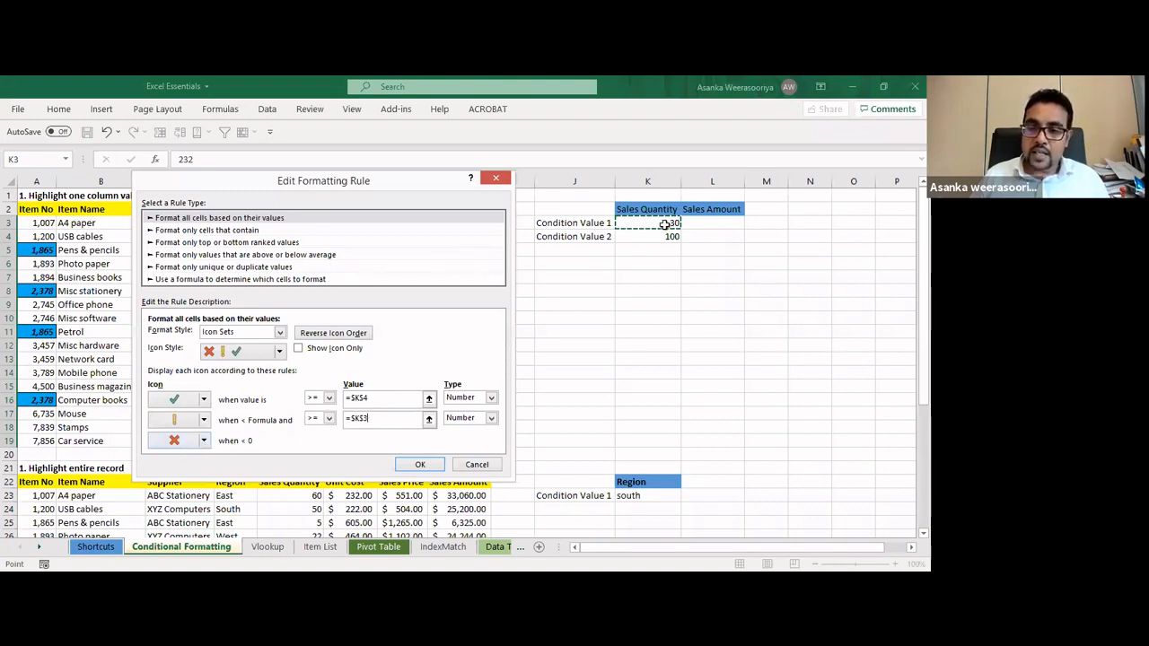
{"action": "left_click", "coordinate": [375, 397]}
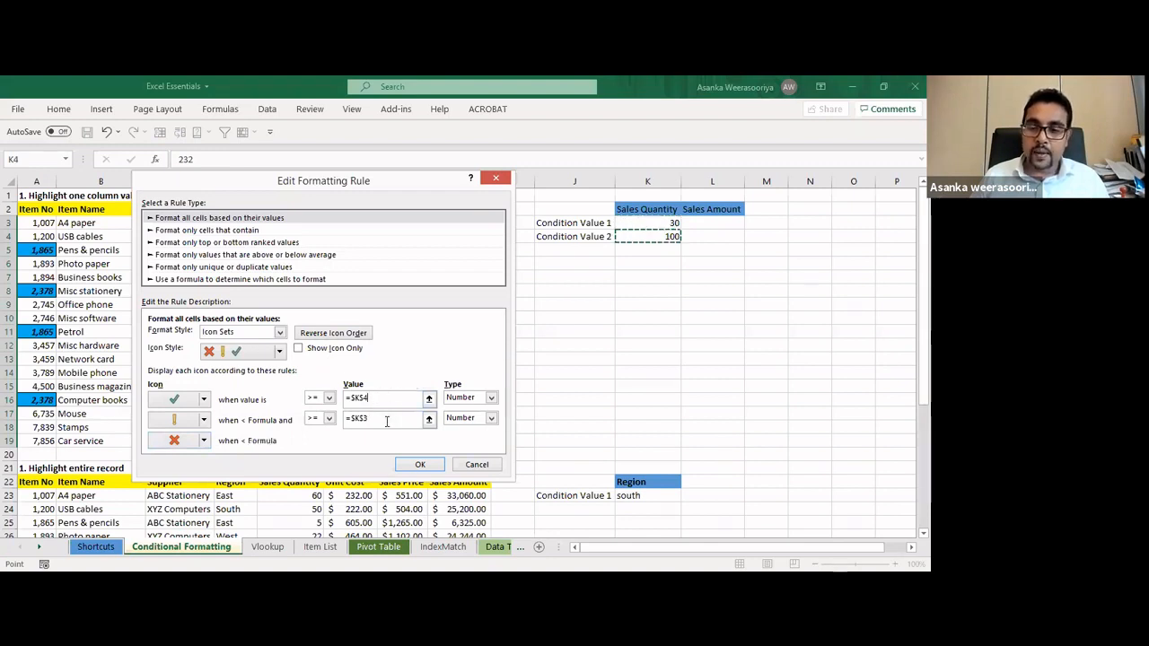
{"action": "left_click", "coordinate": [387, 420]}
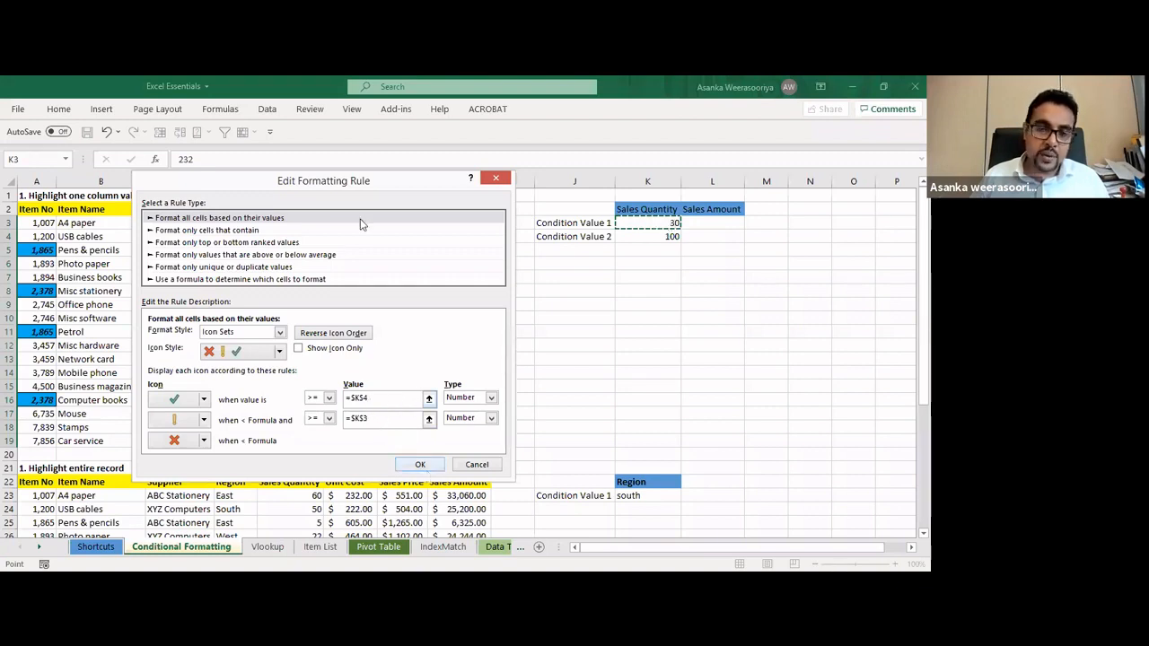
{"action": "left_click_drag", "start_coordinate": [374, 191], "coordinate": [625, 173]}
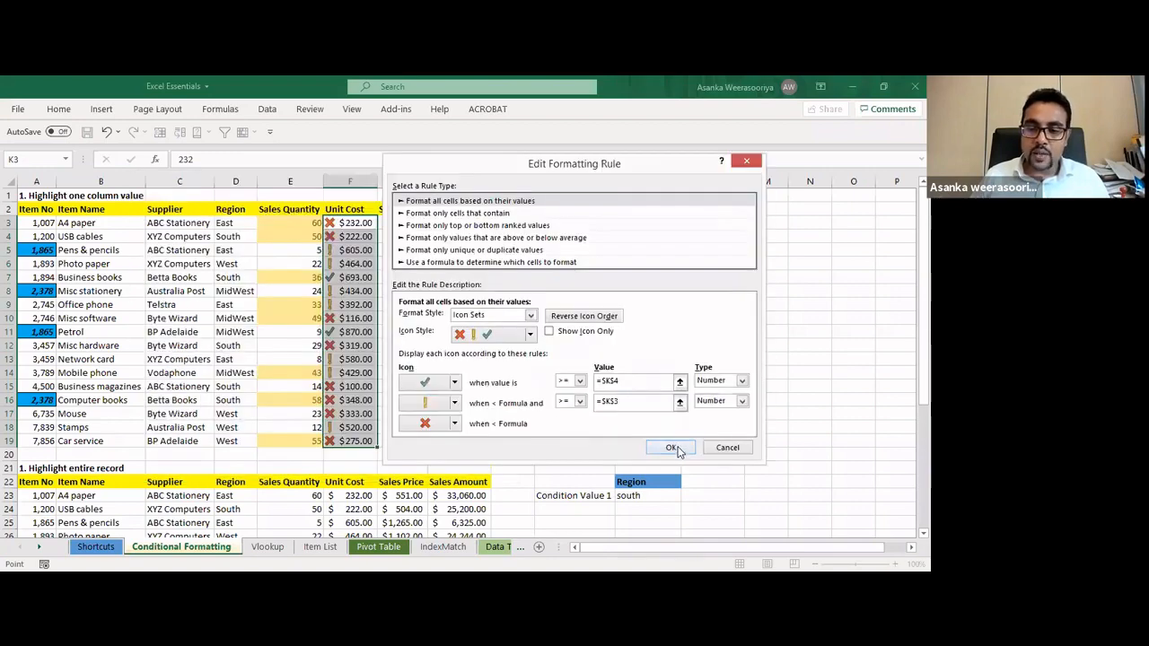
Step: Confirm the edited icon rule, apply it, and close the Rules Manager
{"action": "left_click", "coordinate": [675, 449]}
{"action": "left_click", "coordinate": [741, 377]}
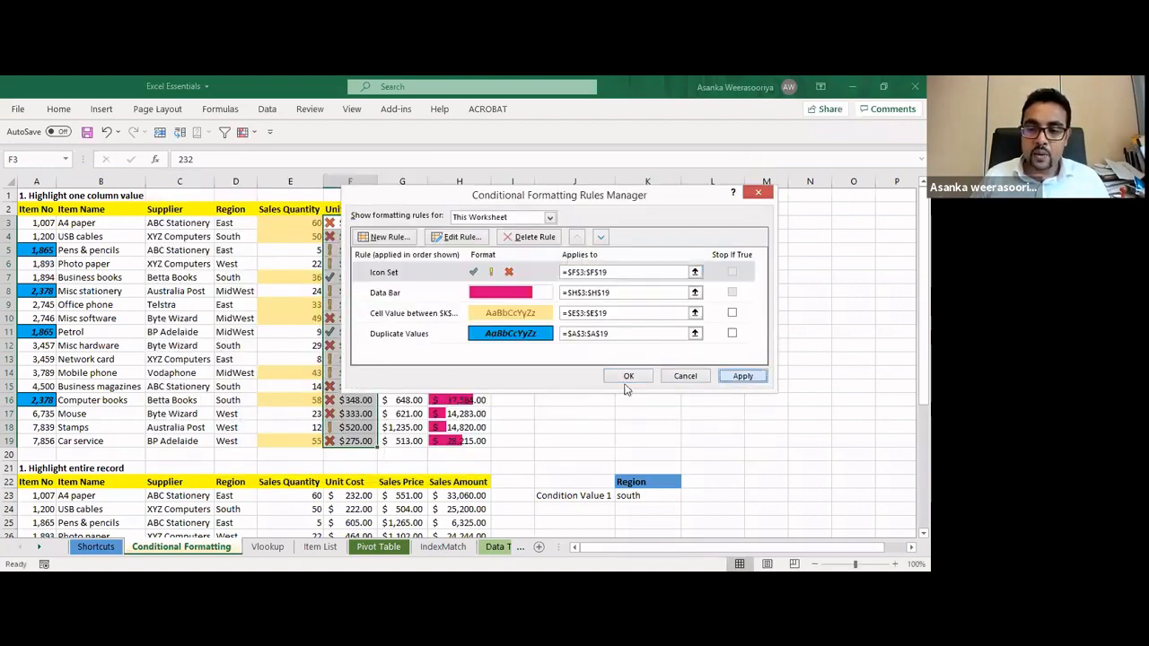
{"action": "left_click", "coordinate": [628, 378]}
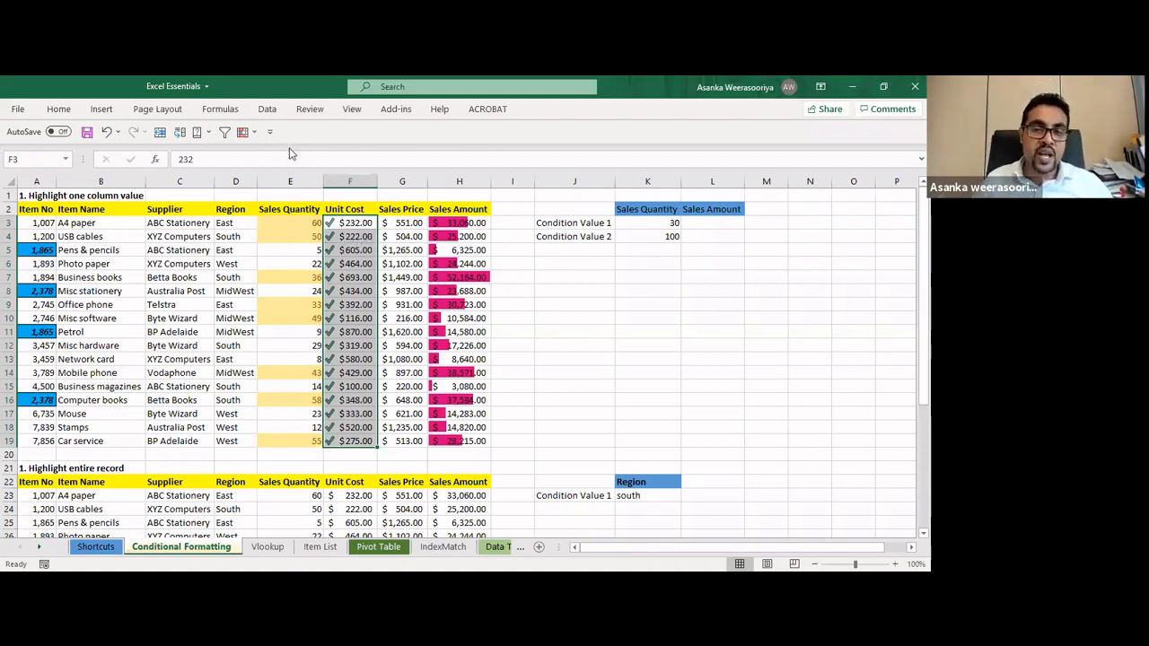
Step: Open Manage Rules from Conditional Formatting and edit the Icon Set rule
{"action": "left_click", "coordinate": [59, 110]}
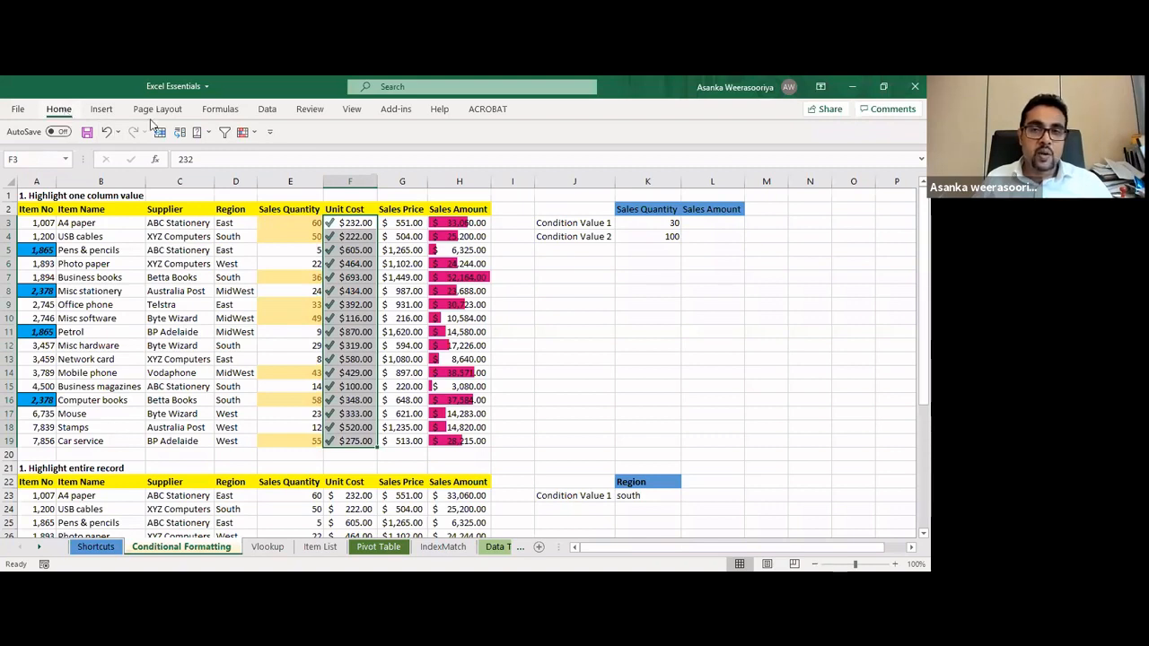
{"action": "left_click", "coordinate": [539, 160]}
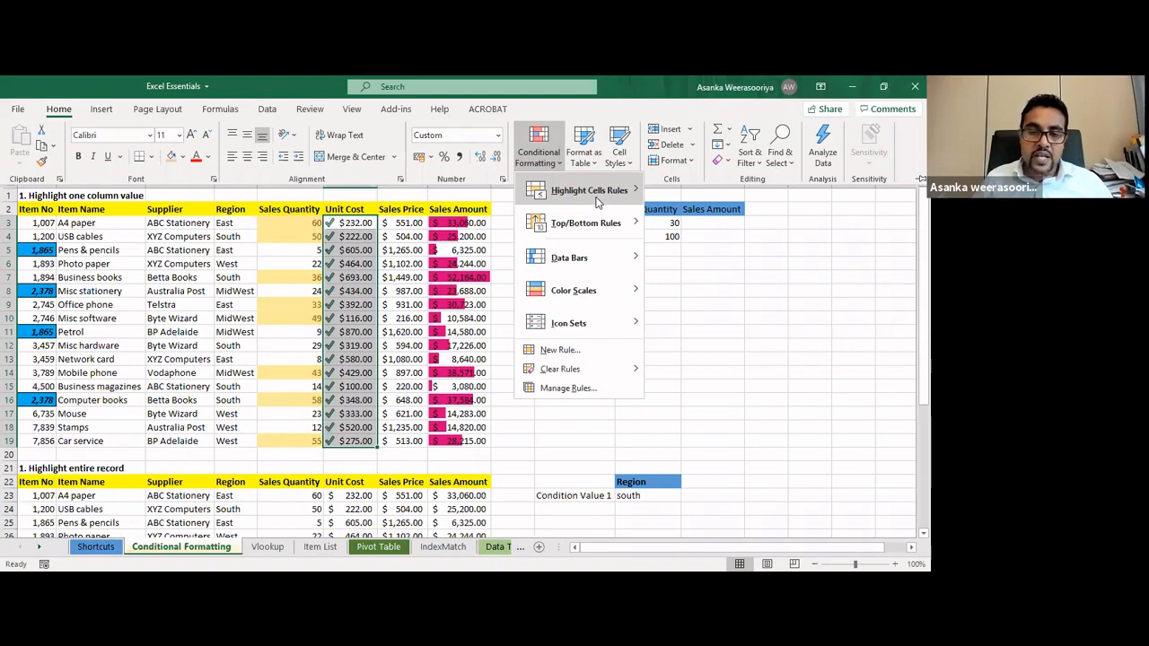
{"action": "left_click", "coordinate": [566, 388]}
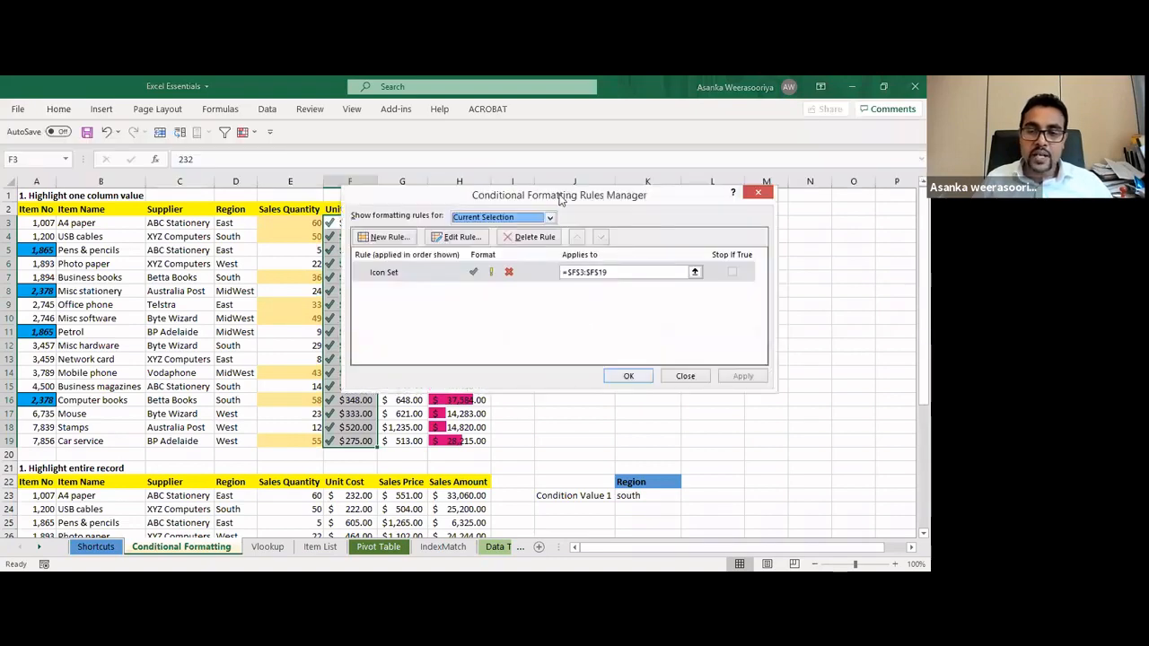
{"action": "left_click_drag", "start_coordinate": [558, 198], "coordinate": [746, 221]}
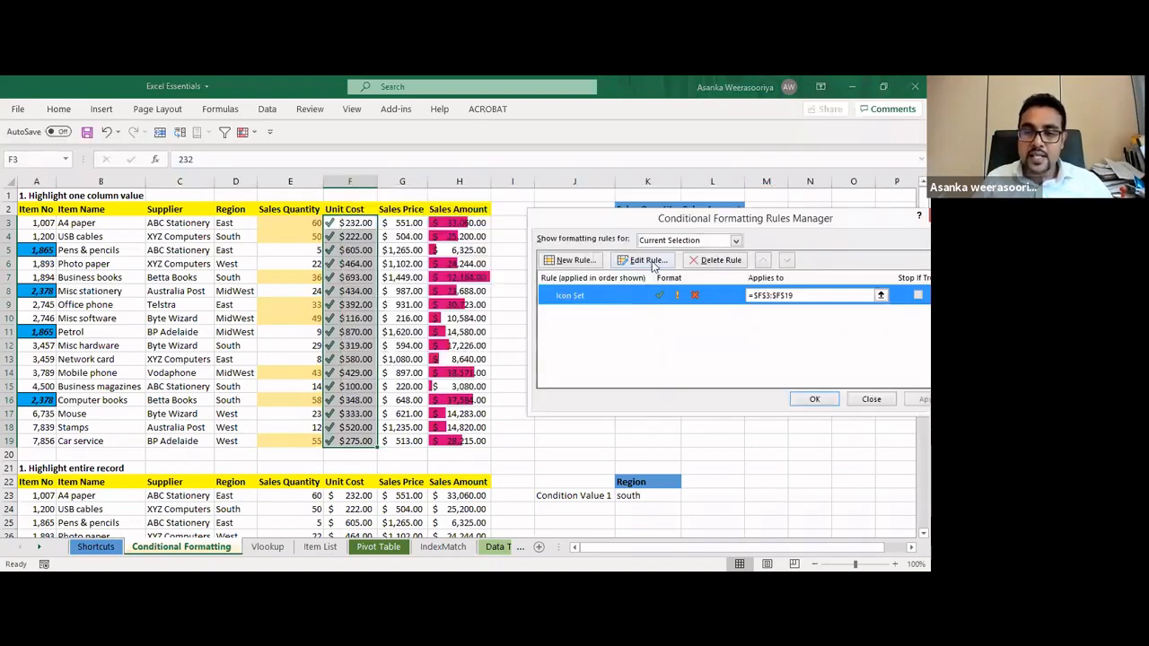
{"action": "left_click", "coordinate": [645, 261]}
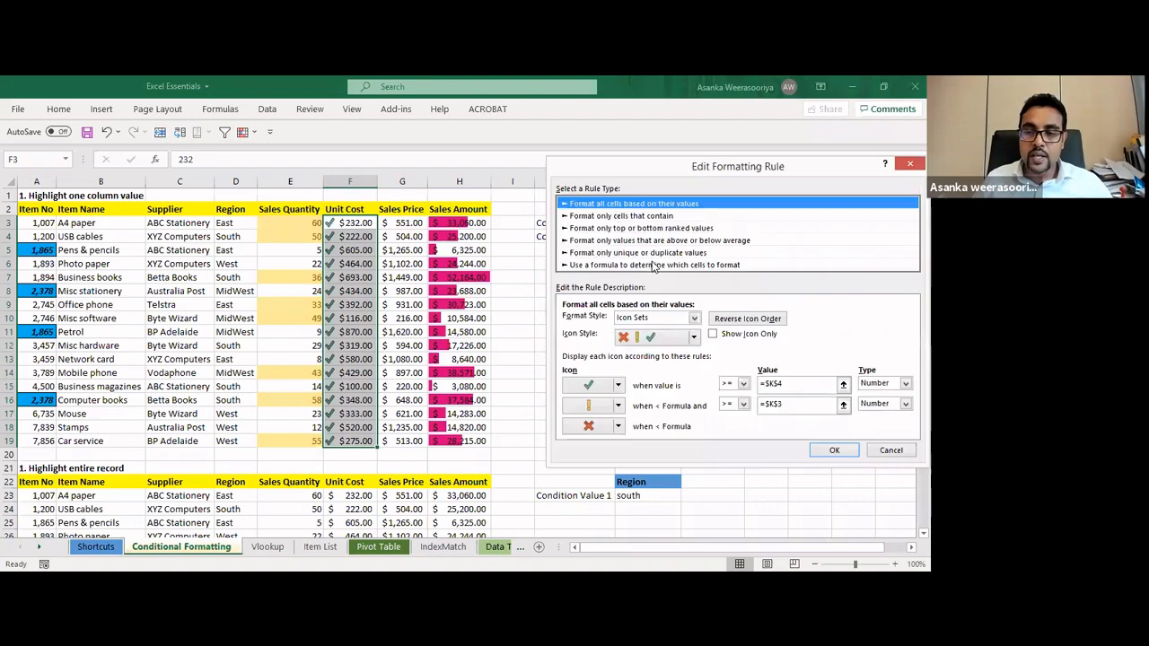
Step: Replace the threshold references with values 500 and 300 and confirm the rule
{"action": "left_click", "coordinate": [790, 386]}
{"action": "key", "text": "BackSpace"}
{"action": "key", "text": "BackSpace"}
{"action": "key", "text": "BackSpace"}
{"action": "key", "text": "BackSpace"}
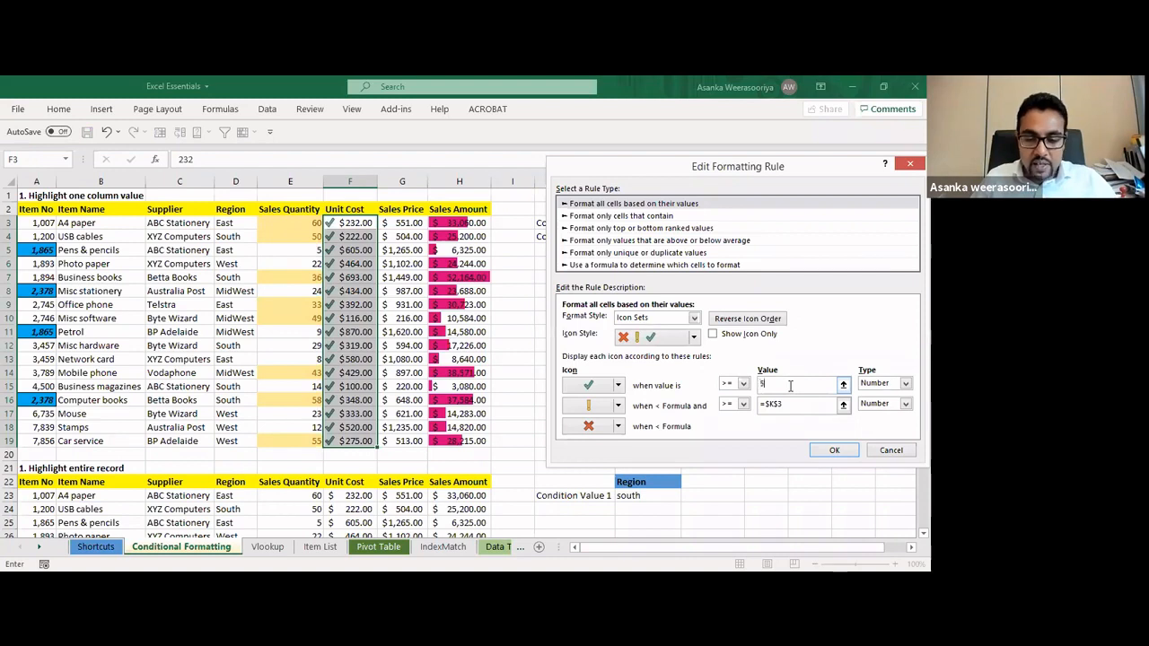
{"action": "type", "text": "00"}
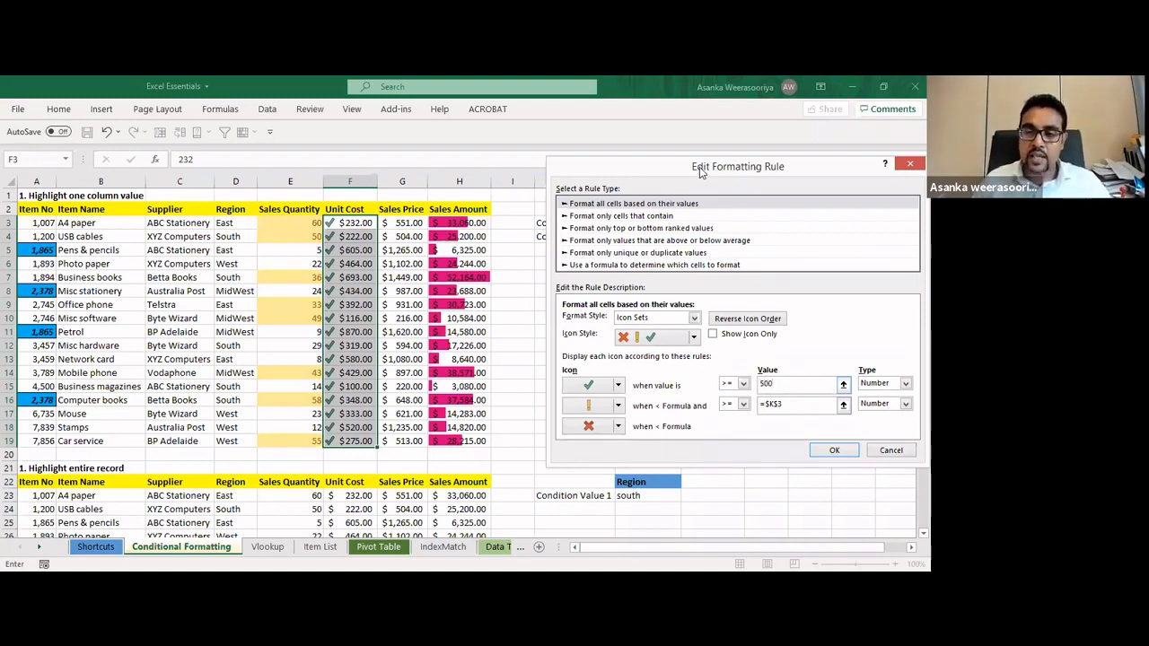
{"action": "left_click_drag", "start_coordinate": [702, 172], "coordinate": [675, 295]}
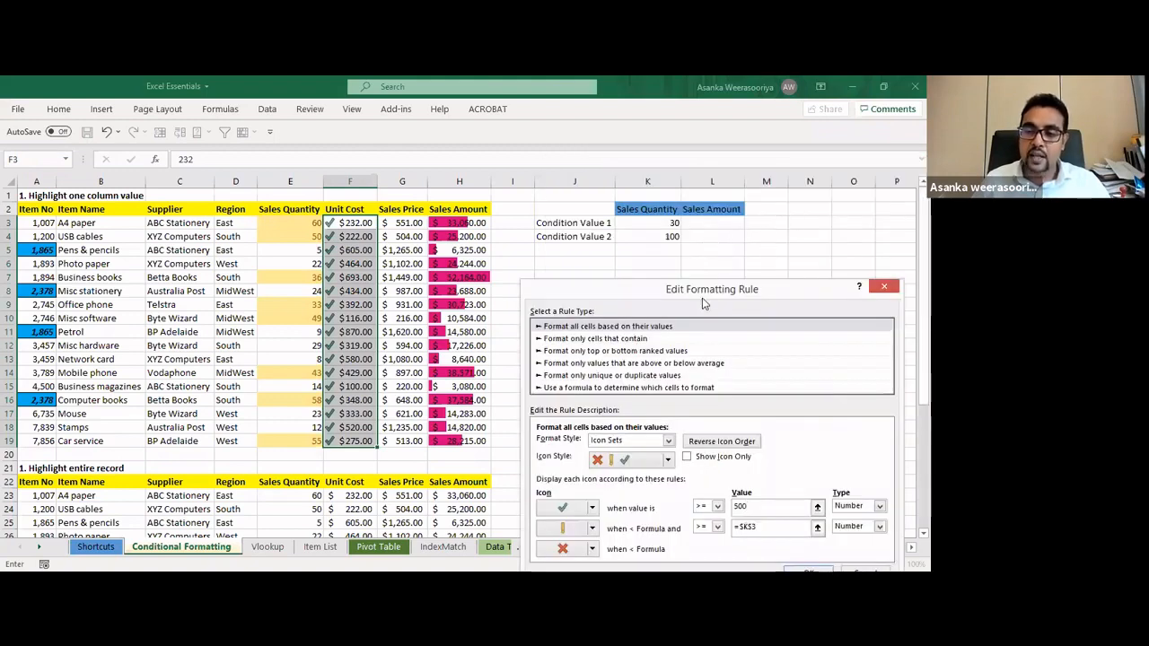
{"action": "left_click_drag", "start_coordinate": [710, 295], "coordinate": [722, 190]}
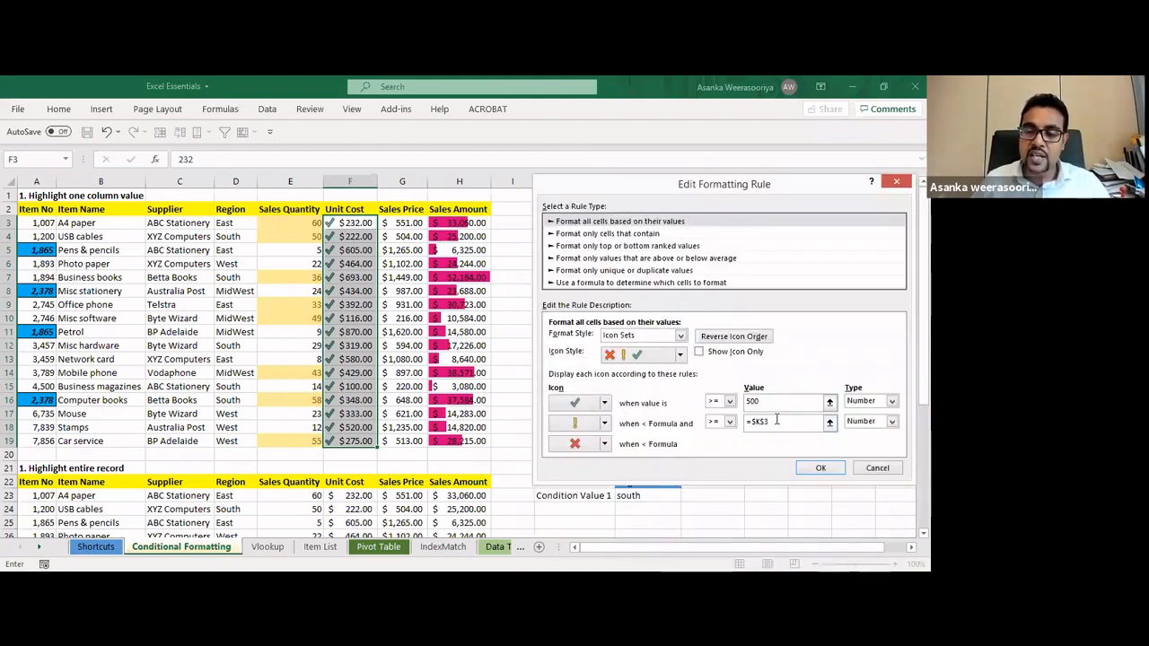
{"action": "left_click_drag", "start_coordinate": [780, 422], "coordinate": [747, 420]}
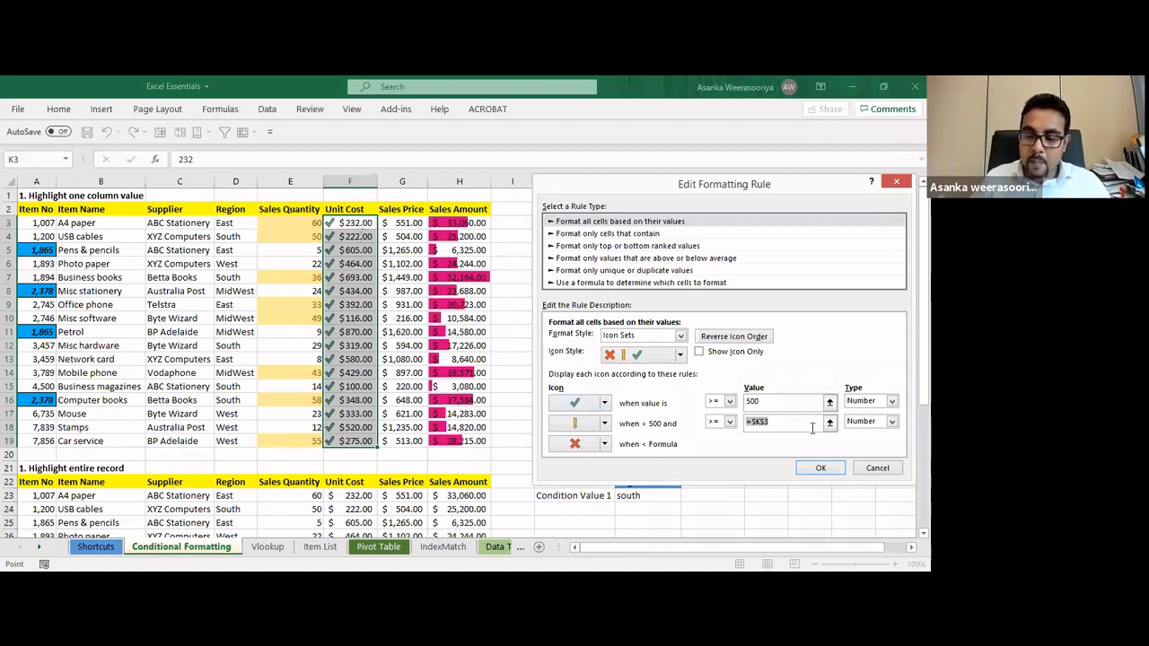
{"action": "key", "text": "BackSpace"}
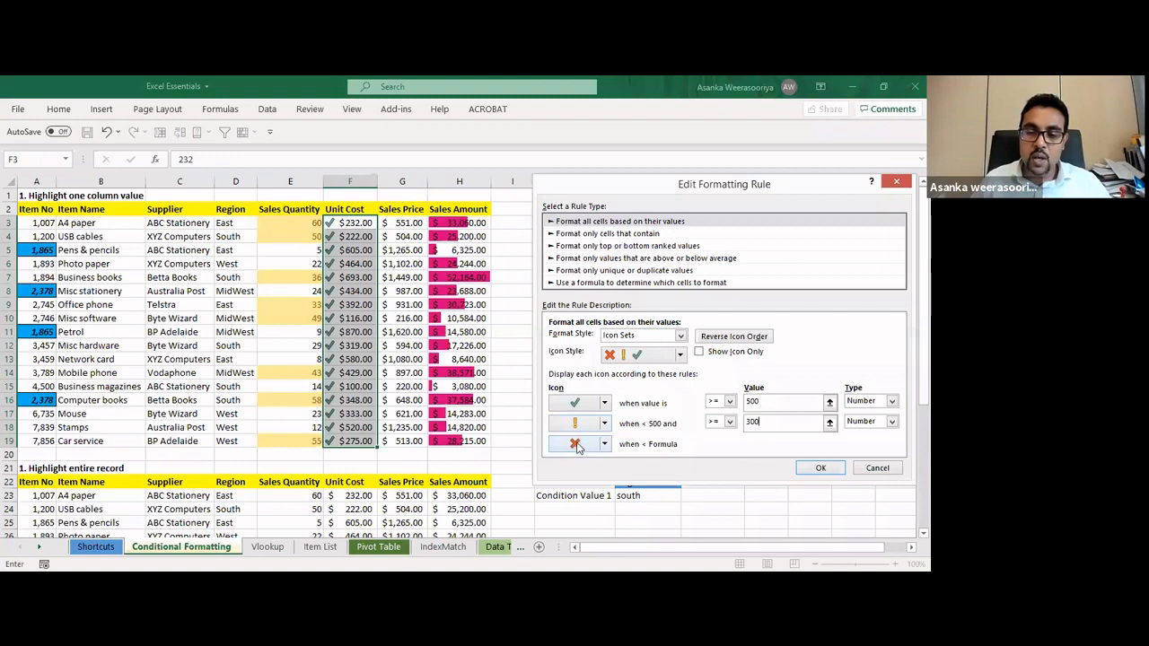
{"action": "left_click", "coordinate": [822, 468]}
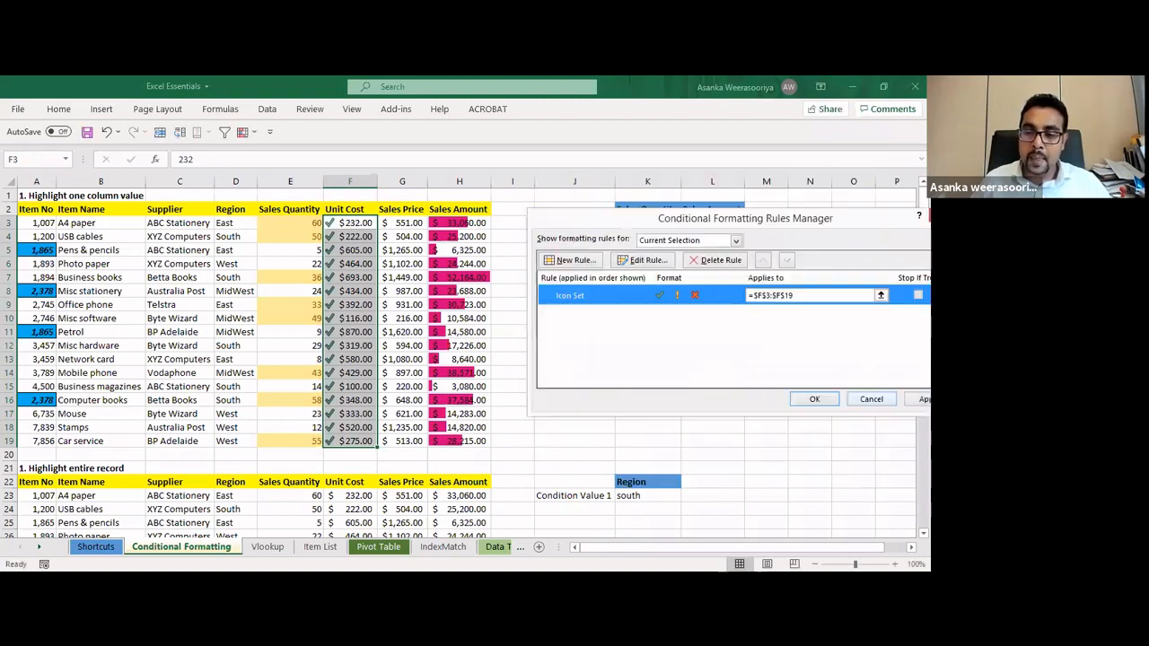
{"action": "left_click", "coordinate": [814, 399]}
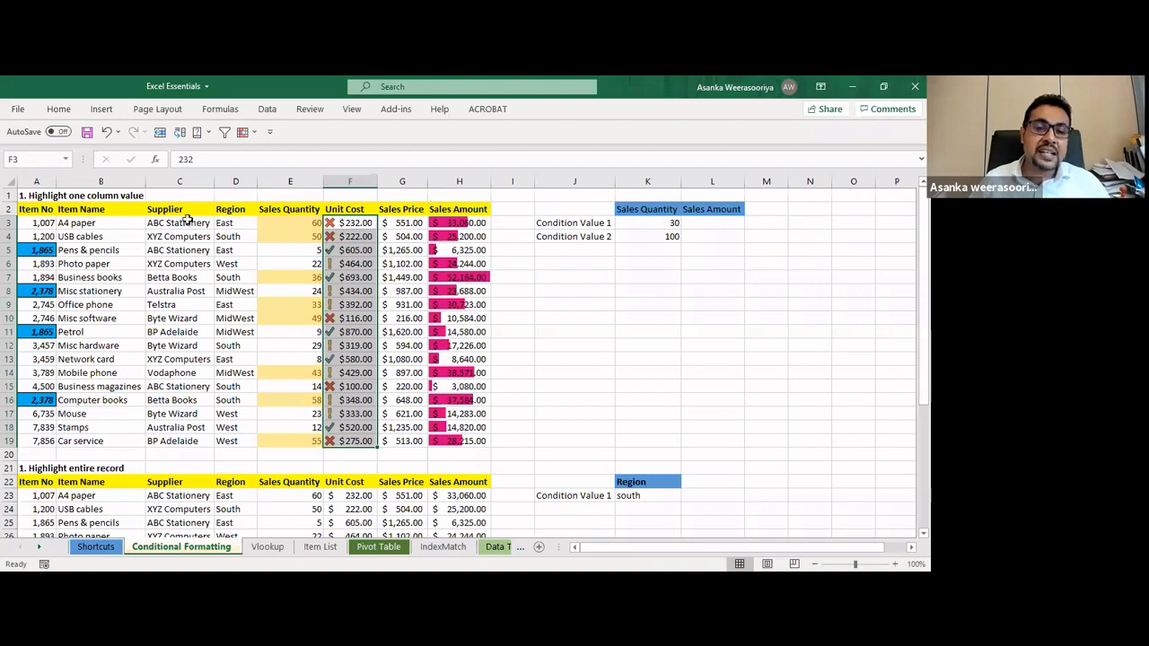
{"action": "left_click_drag", "start_coordinate": [187, 218], "coordinate": [185, 440]}
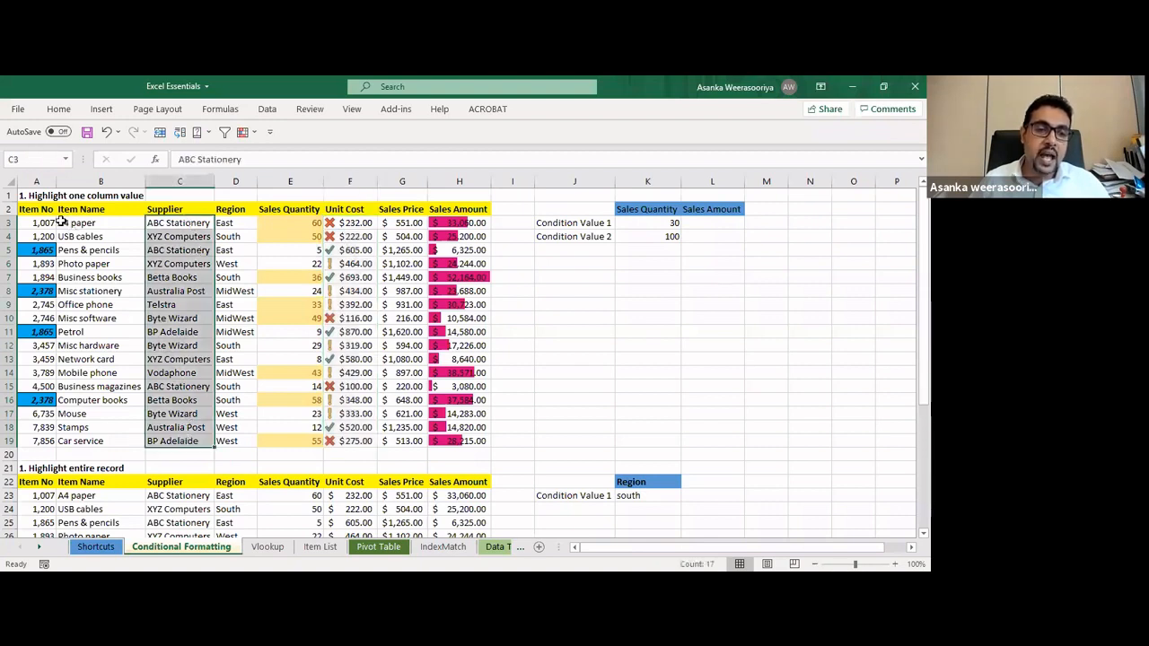
{"action": "left_click", "coordinate": [246, 270]}
{"action": "left_click", "coordinate": [305, 277]}
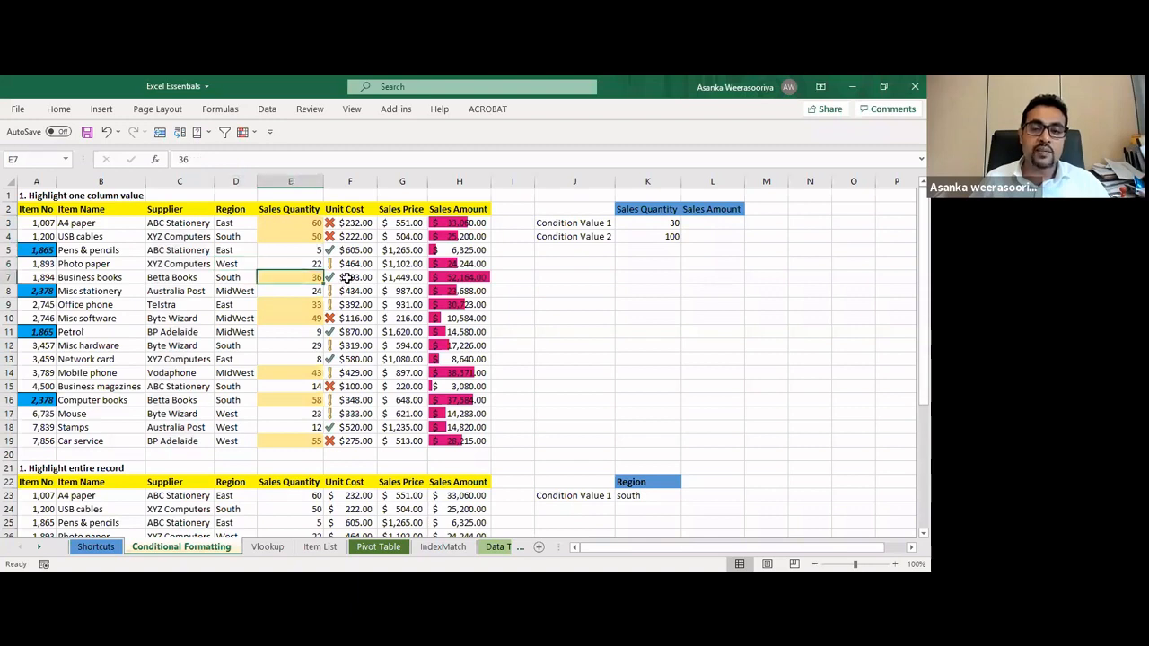
{"action": "left_click", "coordinate": [343, 344]}
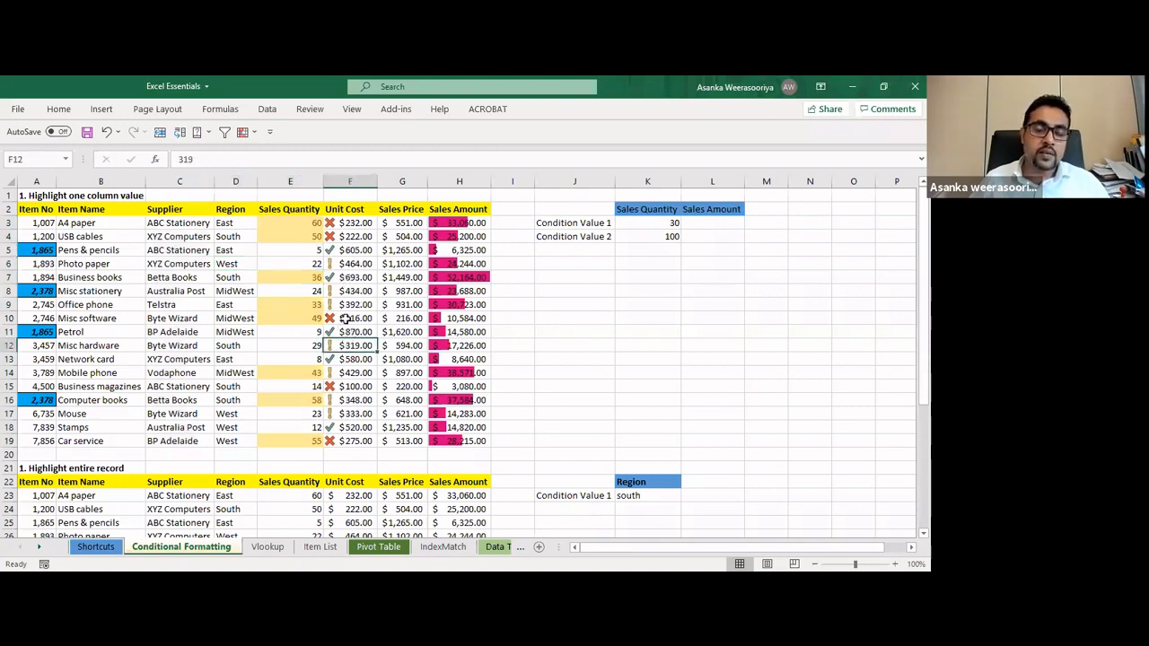
{"action": "left_click", "coordinate": [345, 398]}
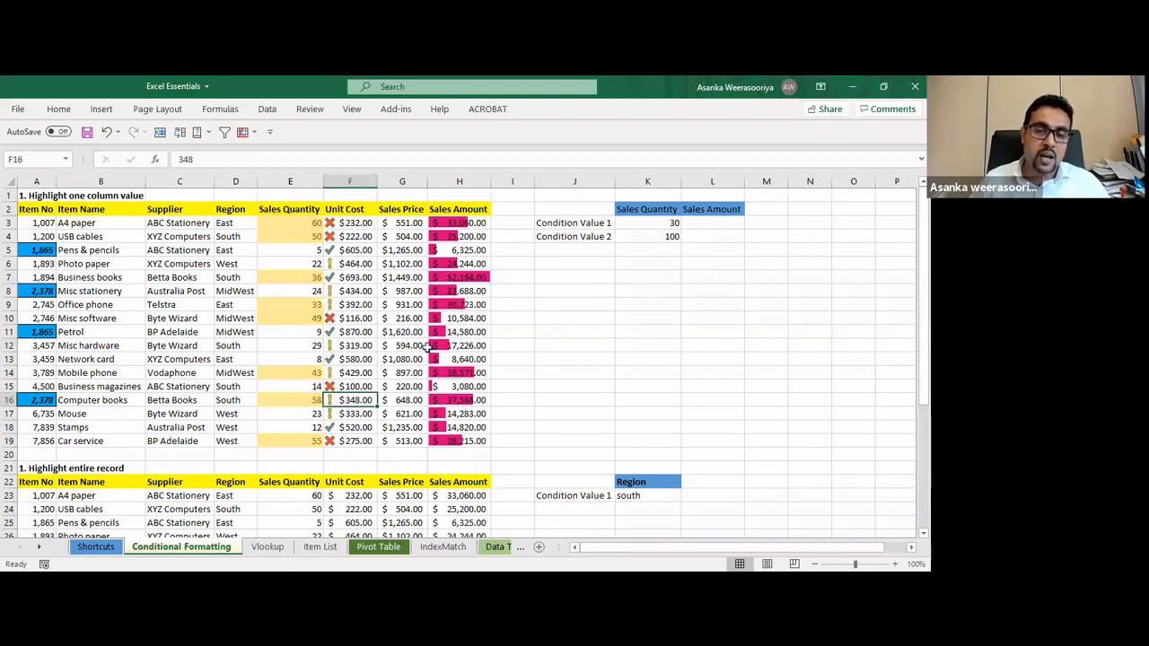
{"action": "left_click", "coordinate": [116, 349]}
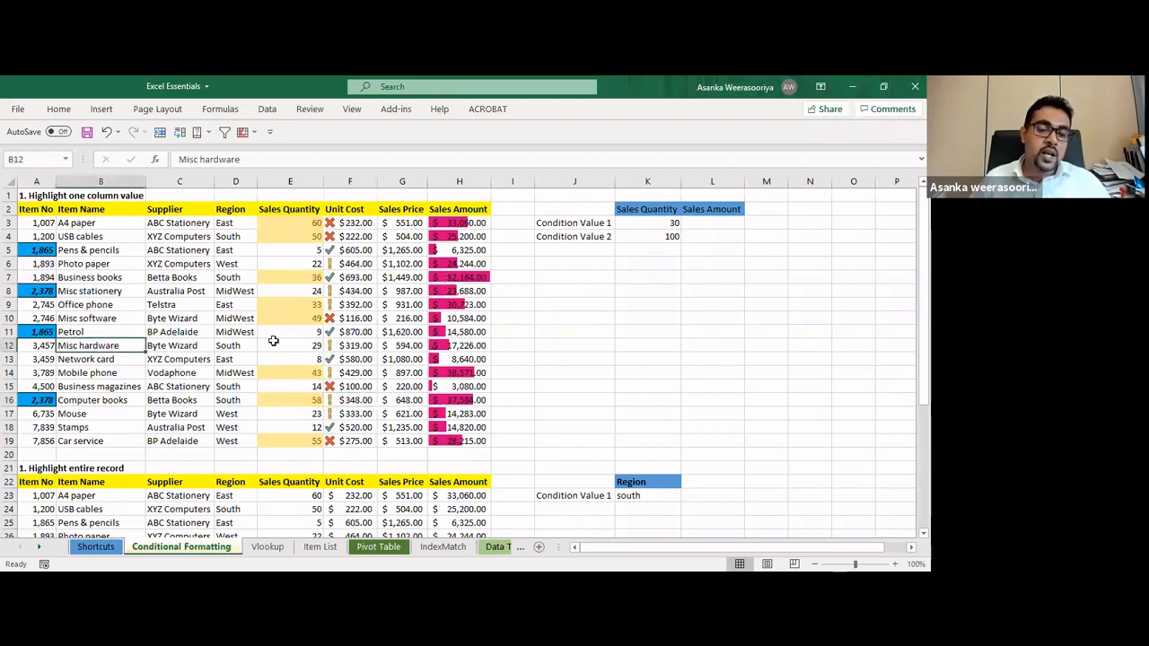
{"action": "left_click", "coordinate": [355, 278]}
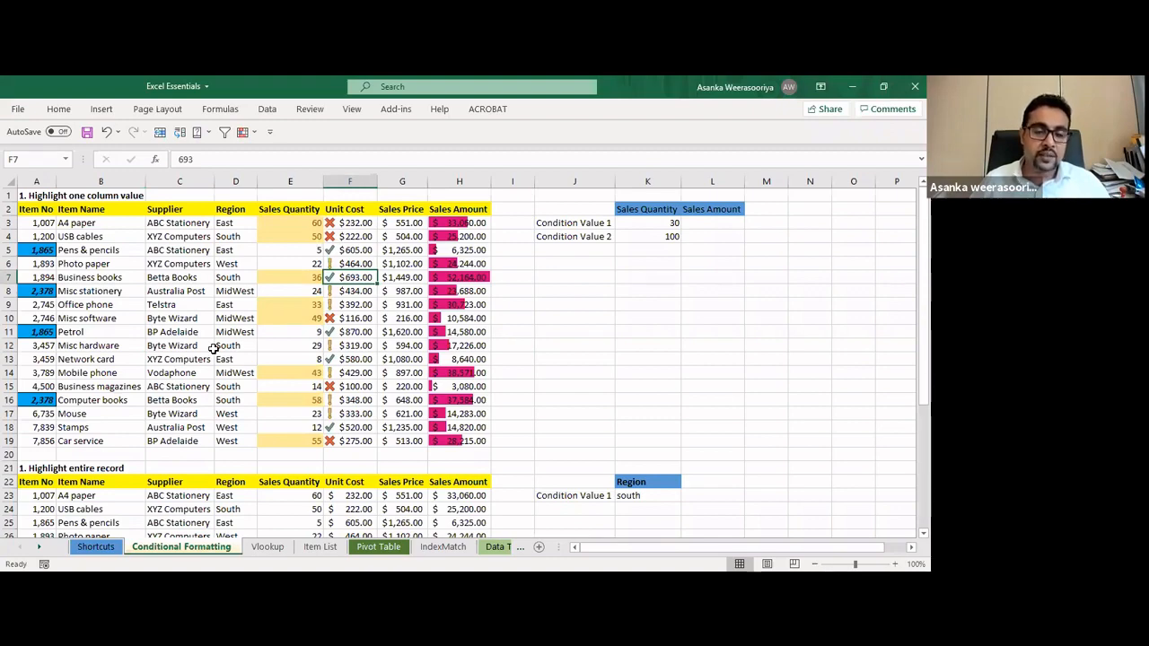
Step: Scroll to the Highlight entire record table and select K23, the Region condition 'south'
{"action": "scroll", "coordinate": [213, 349], "scroll_direction": "down", "scroll_amount": 3}
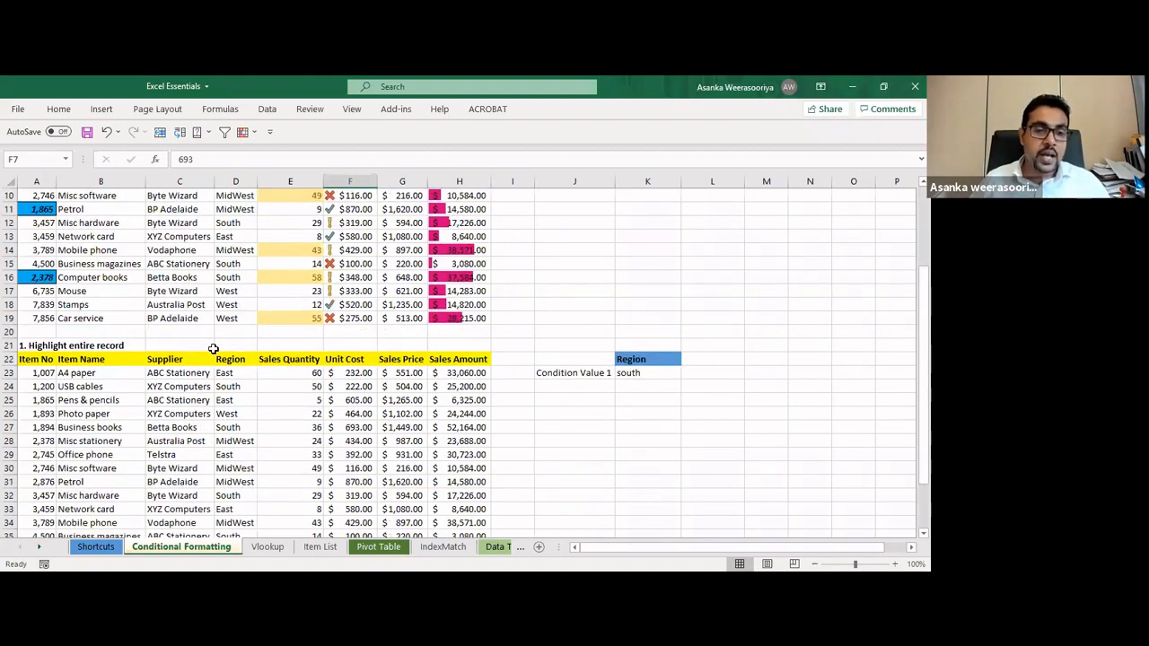
{"action": "scroll", "coordinate": [213, 348], "scroll_direction": "down", "scroll_amount": 3}
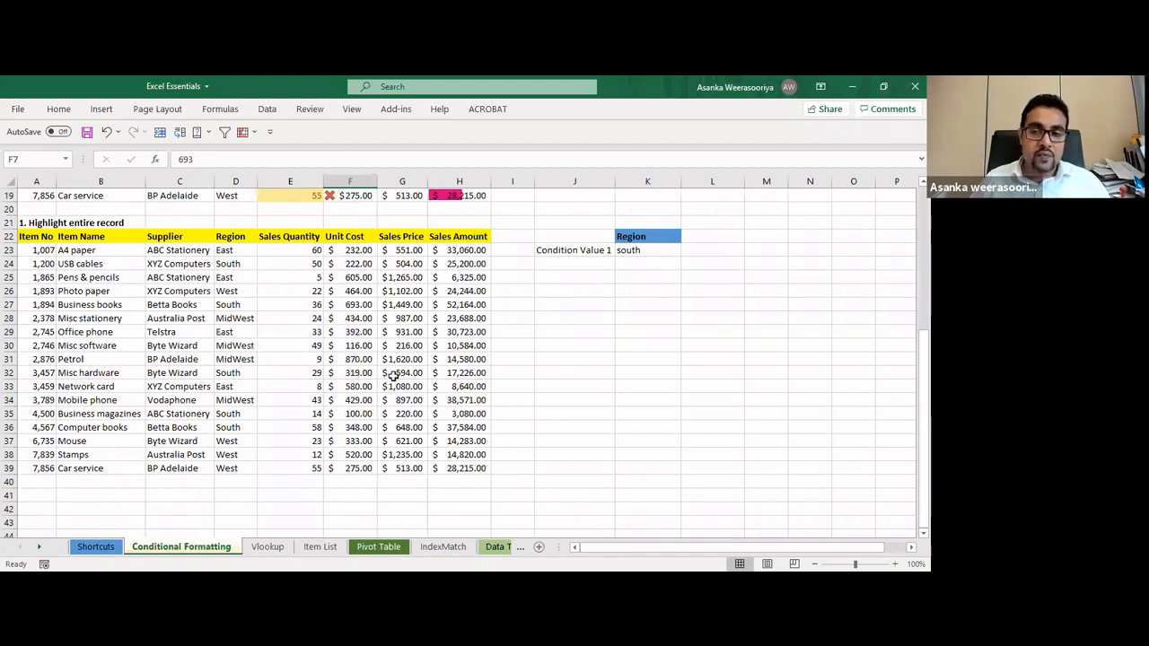
{"action": "left_click", "coordinate": [634, 252]}
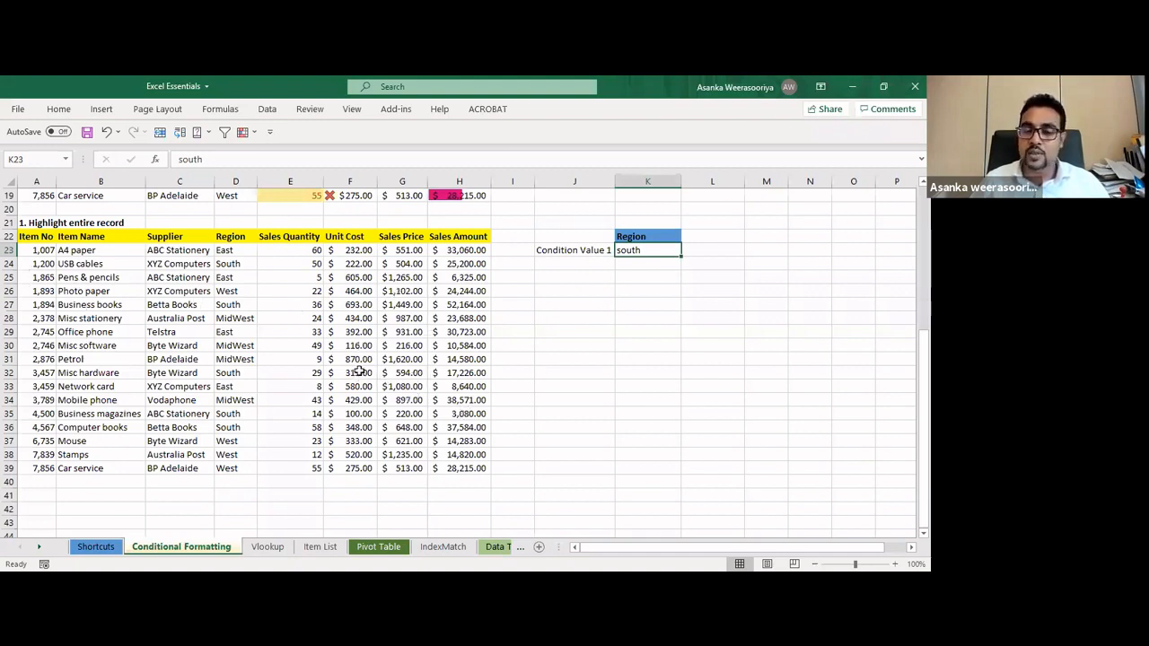
{"action": "scroll", "coordinate": [517, 386], "scroll_direction": "up", "scroll_amount": 4}
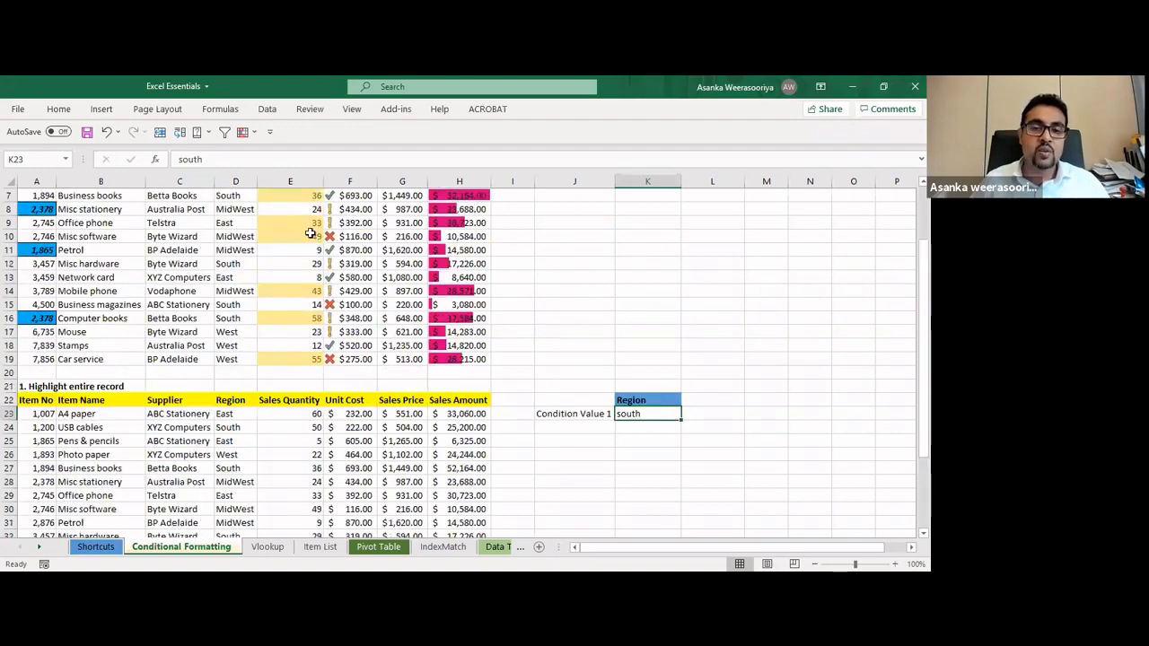
{"action": "left_click", "coordinate": [305, 236]}
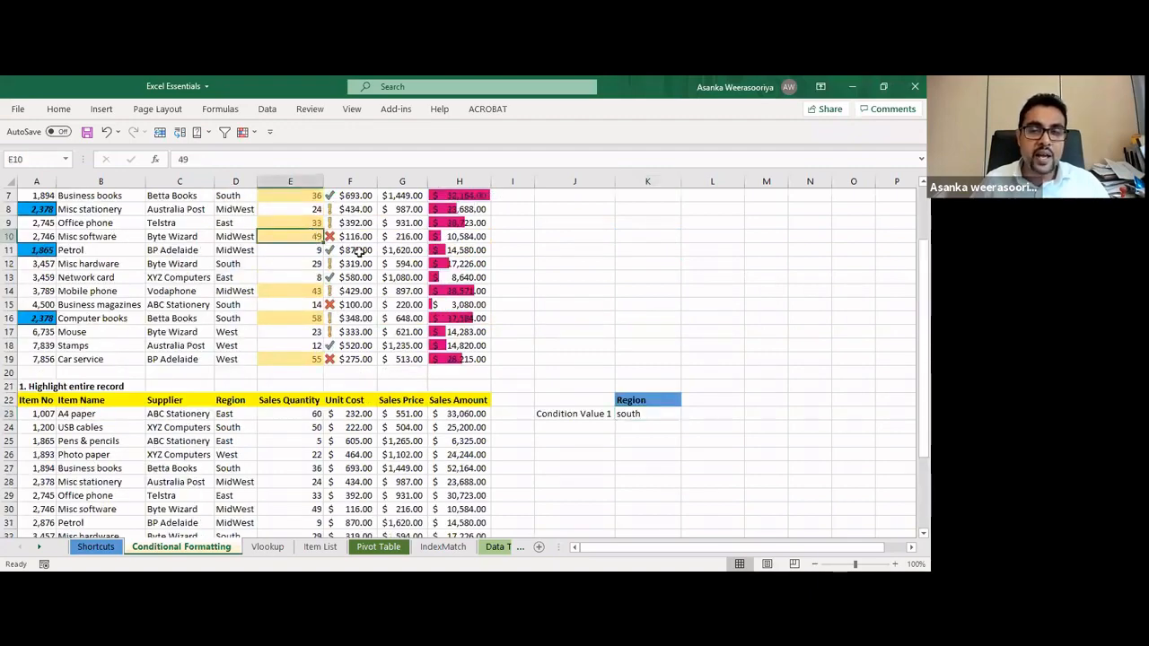
{"action": "scroll", "coordinate": [485, 361], "scroll_direction": "down", "scroll_amount": 3}
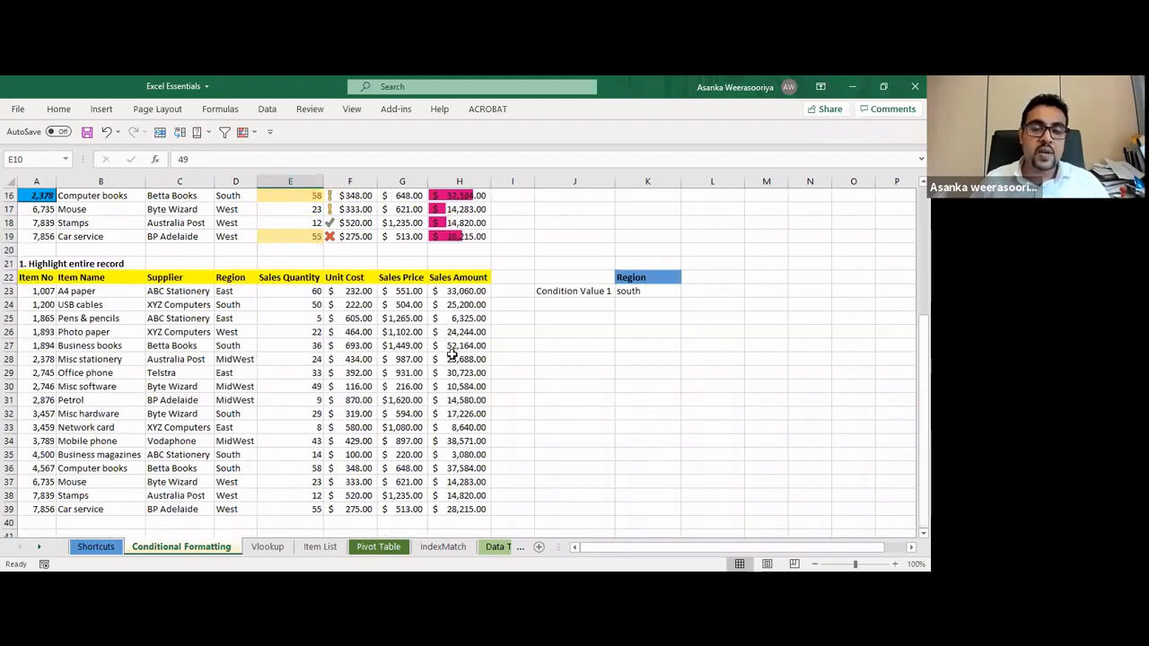
{"action": "scroll", "coordinate": [451, 355], "scroll_direction": "down", "scroll_amount": 1}
{"action": "left_click", "coordinate": [646, 302]}
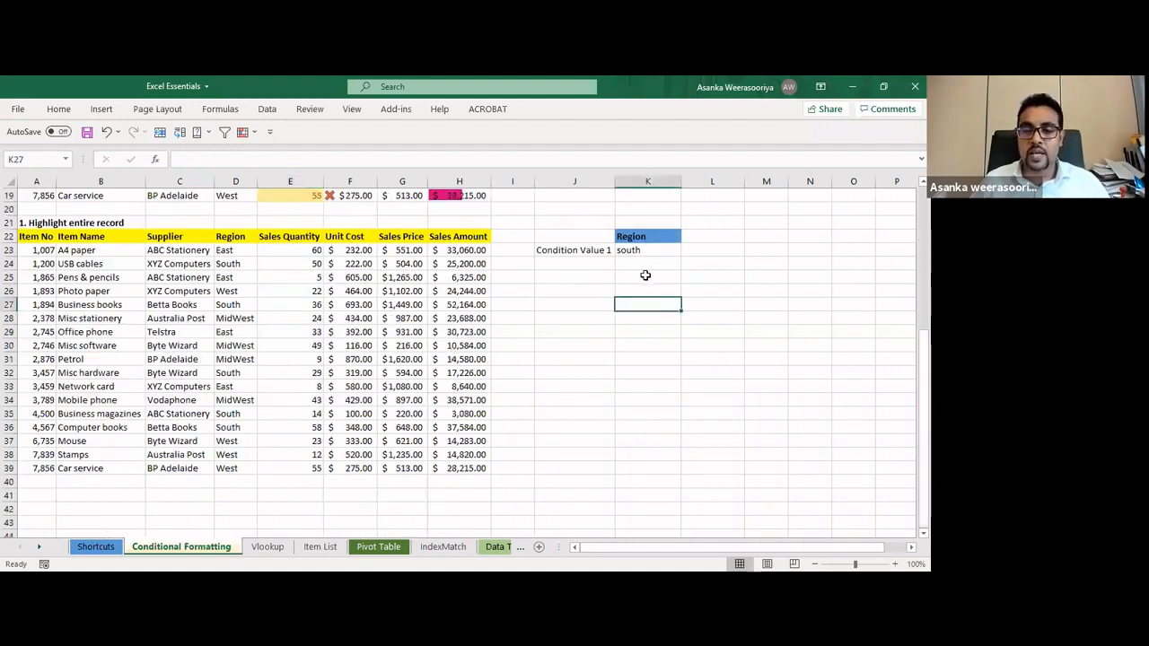
{"action": "left_click", "coordinate": [638, 250]}
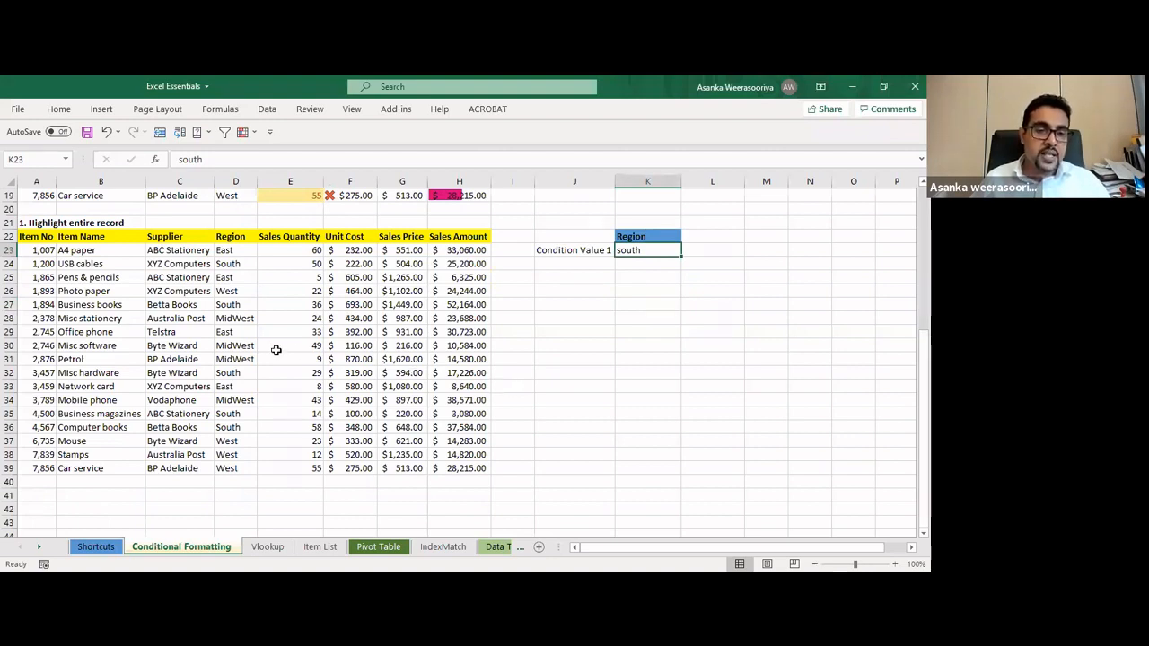
Step: Select A23:H39 and start a New Rule from Conditional Formatting
{"action": "left_click_drag", "start_coordinate": [38, 252], "coordinate": [235, 319]}
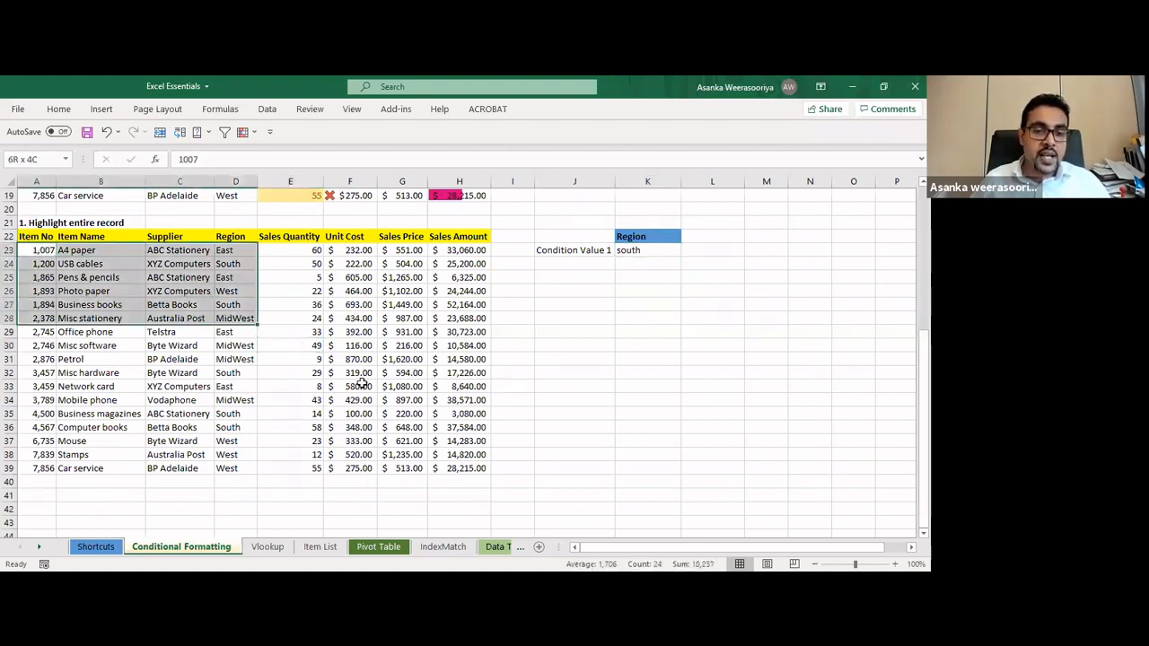
{"action": "left_click_drag", "start_coordinate": [361, 383], "coordinate": [453, 464]}
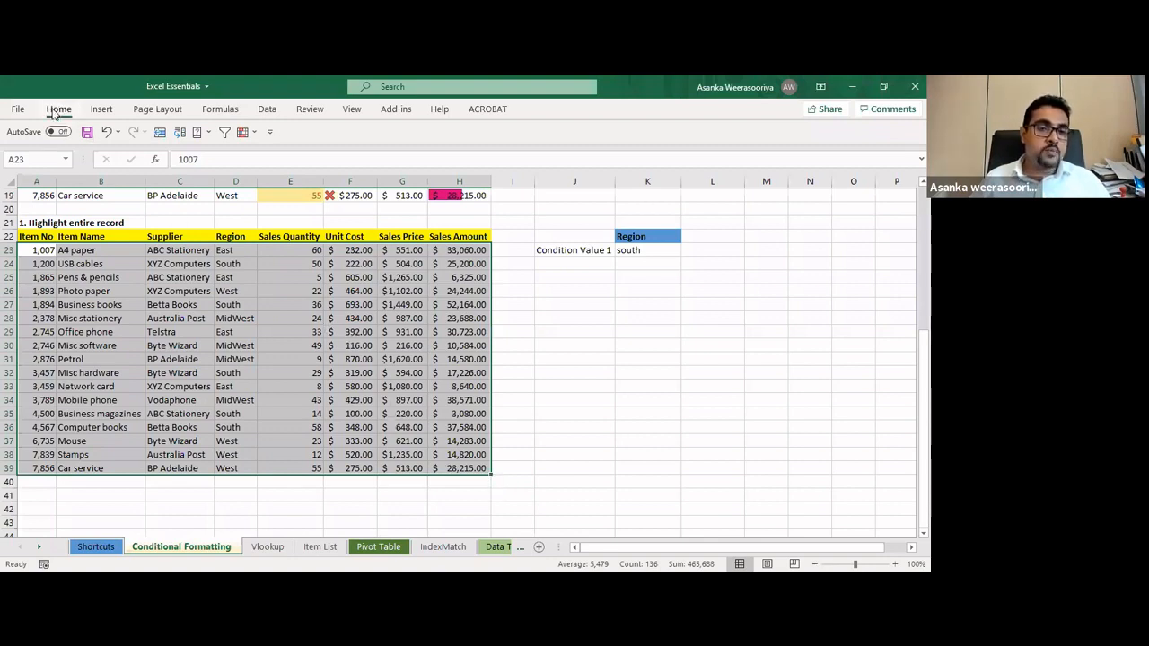
{"action": "left_click", "coordinate": [55, 109]}
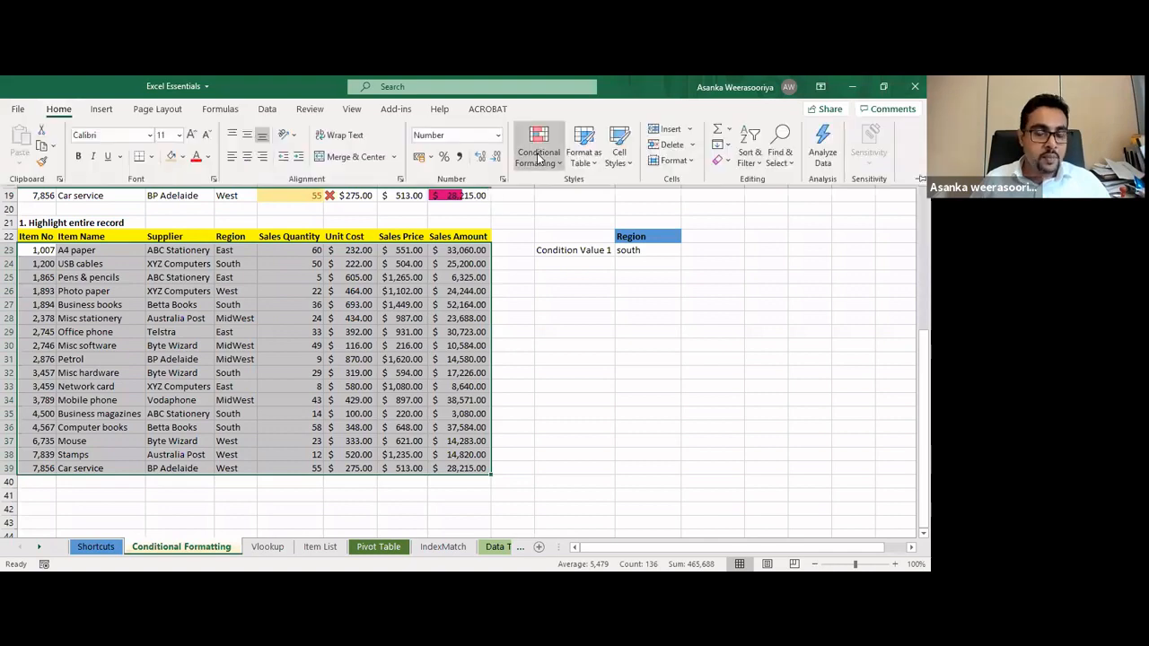
{"action": "left_click", "coordinate": [539, 157]}
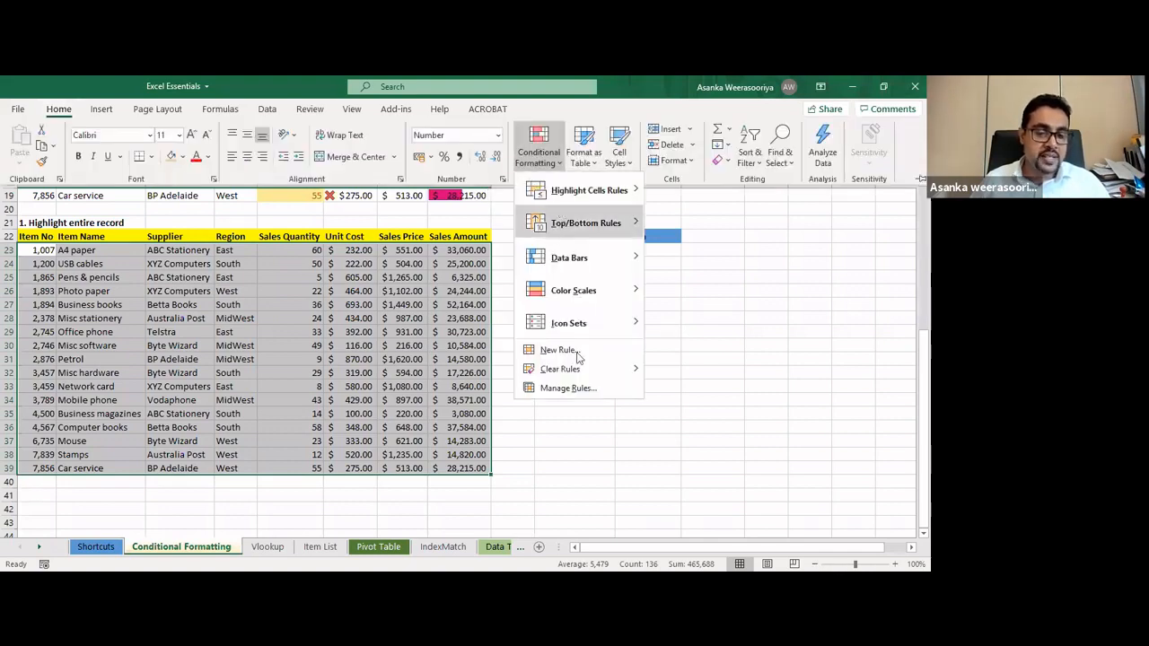
{"action": "left_click", "coordinate": [579, 351]}
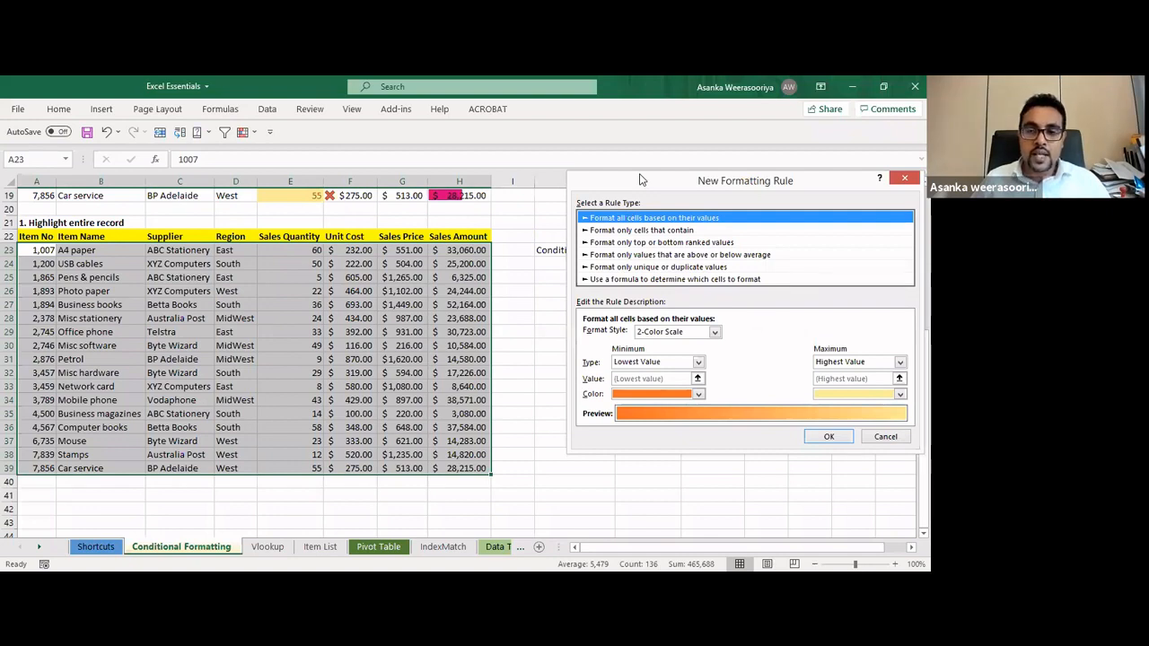
Step: Choose 'Use a formula to determine which cells to format' and place the cursor in the formula box
{"action": "left_click_drag", "start_coordinate": [641, 180], "coordinate": [460, 153]}
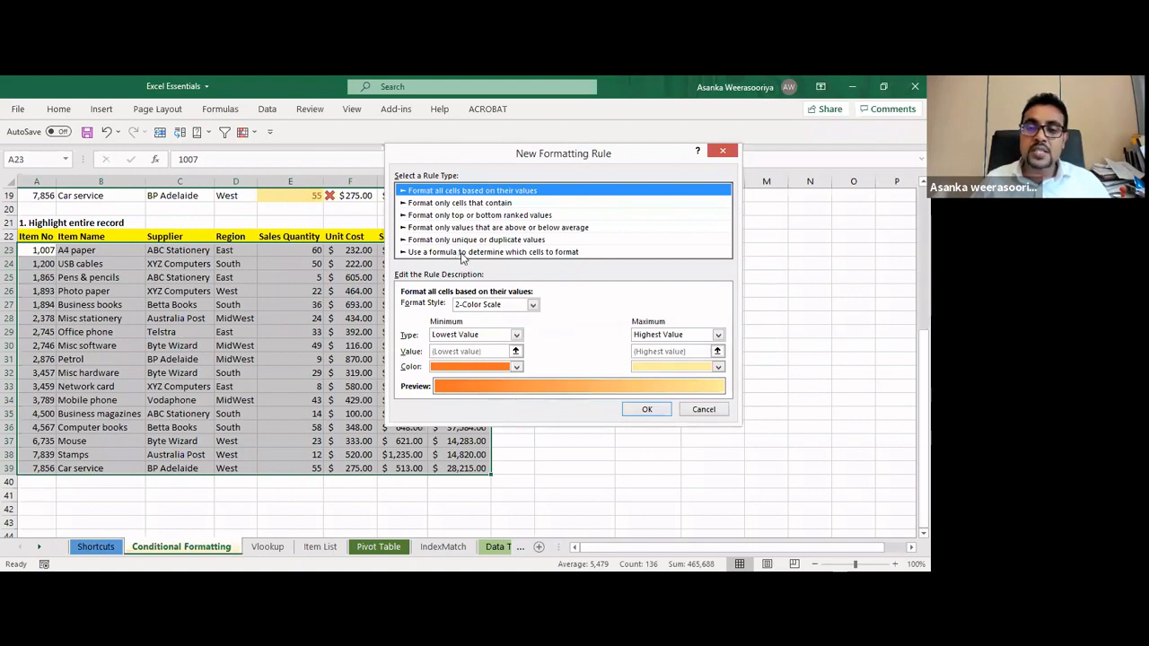
{"action": "left_click", "coordinate": [462, 254]}
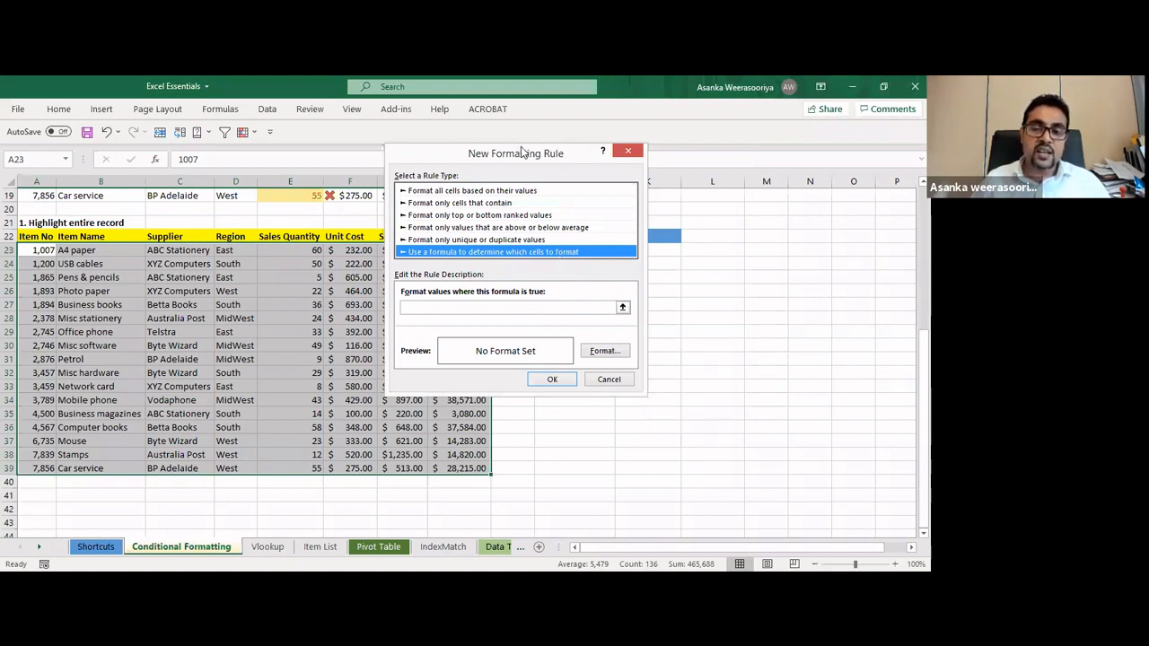
{"action": "left_click_drag", "start_coordinate": [523, 153], "coordinate": [583, 154]}
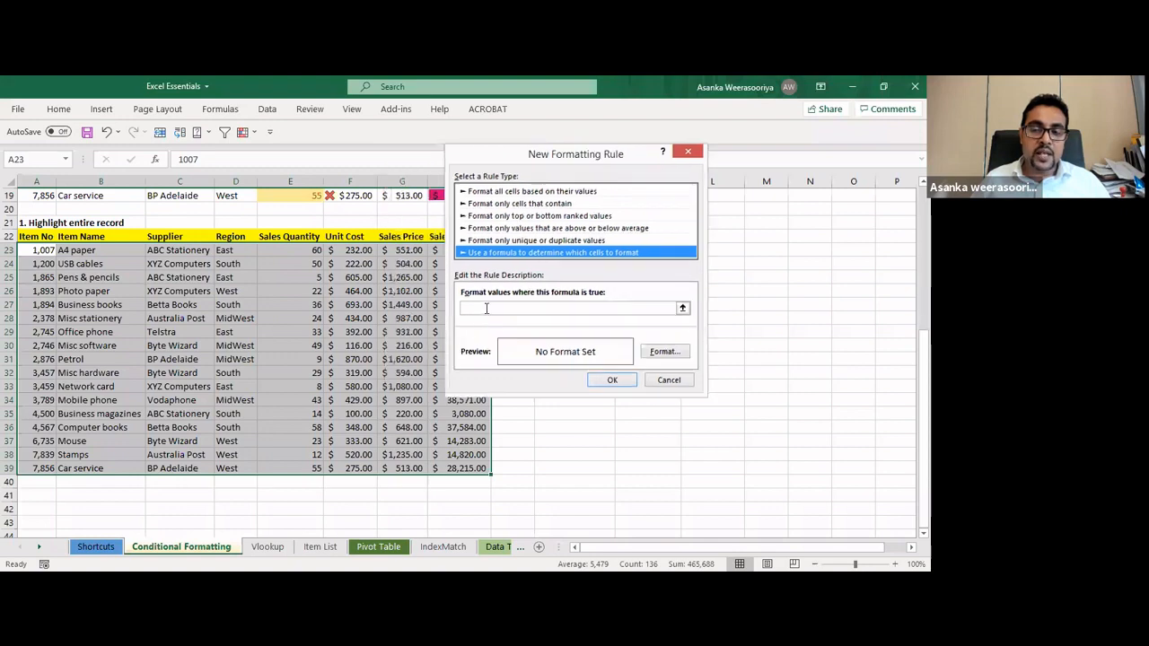
{"action": "left_click", "coordinate": [486, 308]}
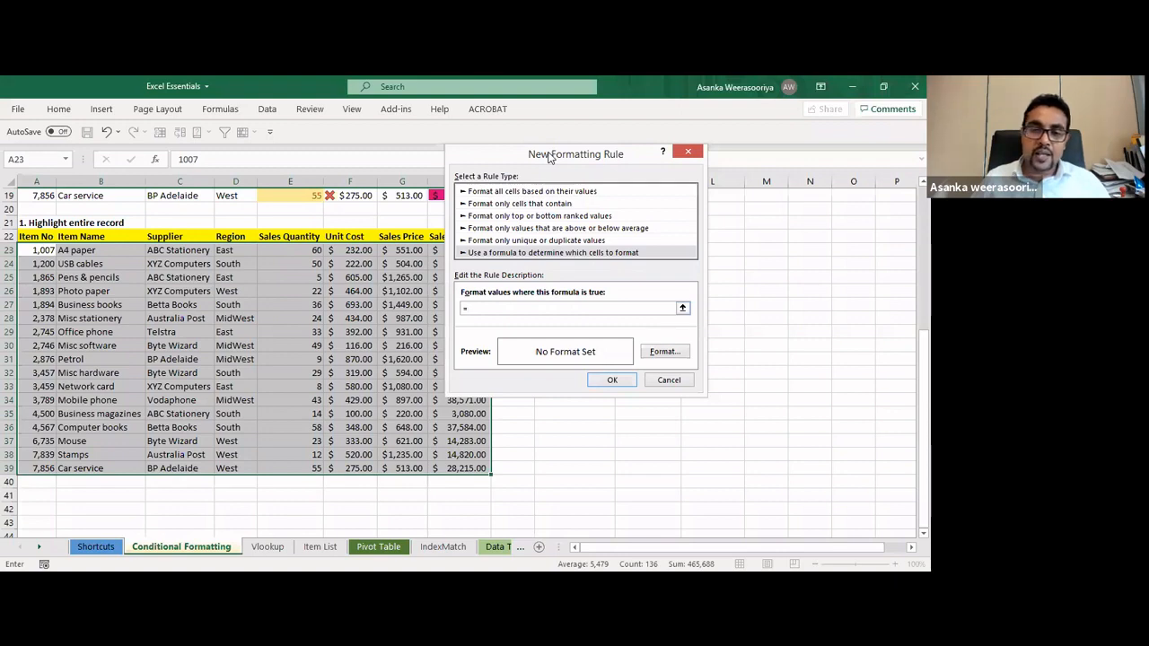
Step: Insert K23 into the formula as $K23, then clear the formula box entirely
{"action": "left_click_drag", "start_coordinate": [549, 153], "coordinate": [301, 184]}
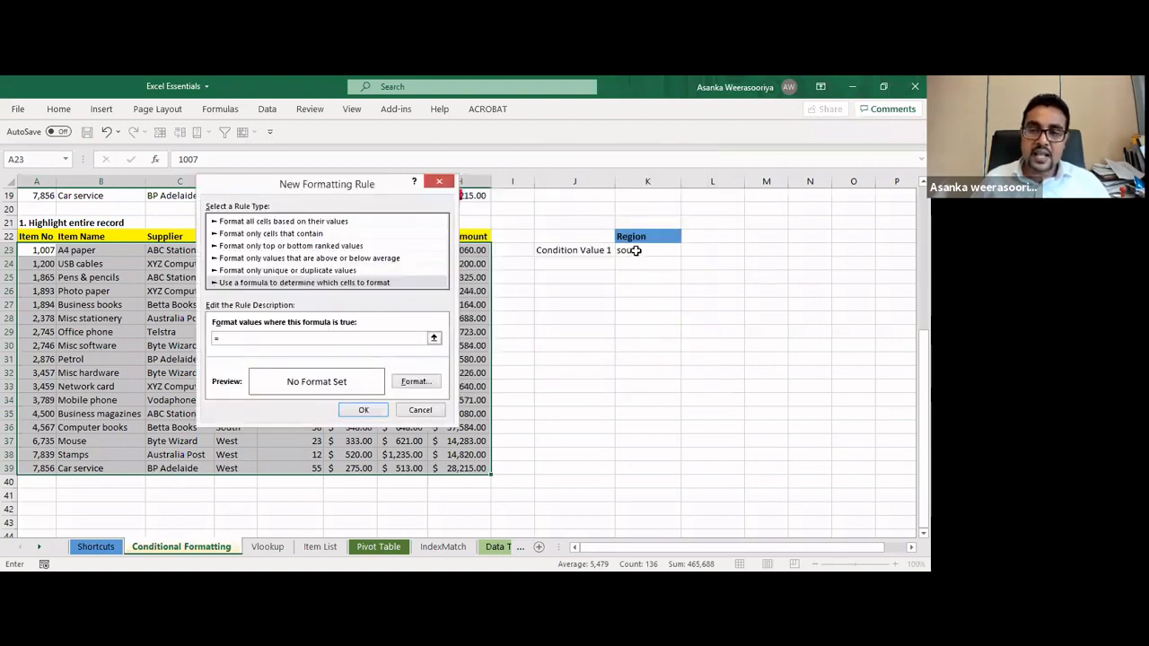
{"action": "left_click", "coordinate": [635, 250]}
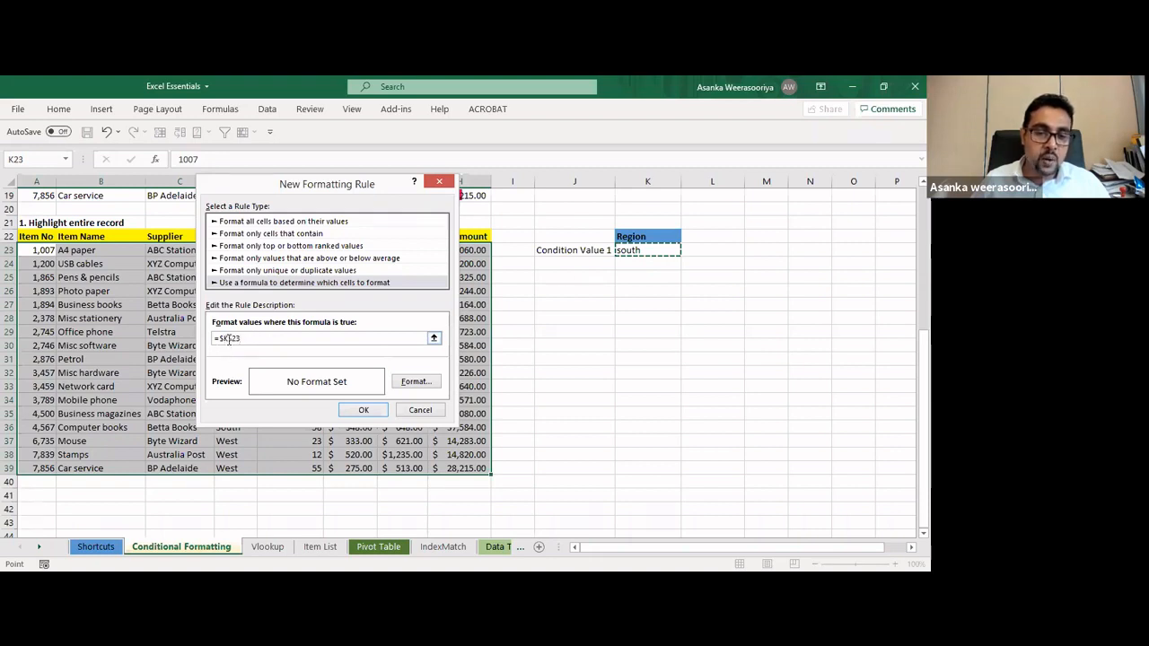
{"action": "mouse_move", "coordinate": [220, 338]}
{"action": "left_mouse_down"}
{"action": "mouse_move", "coordinate": [239, 339]}
{"action": "mouse_move", "coordinate": [220, 338]}
{"action": "left_mouse_up"}
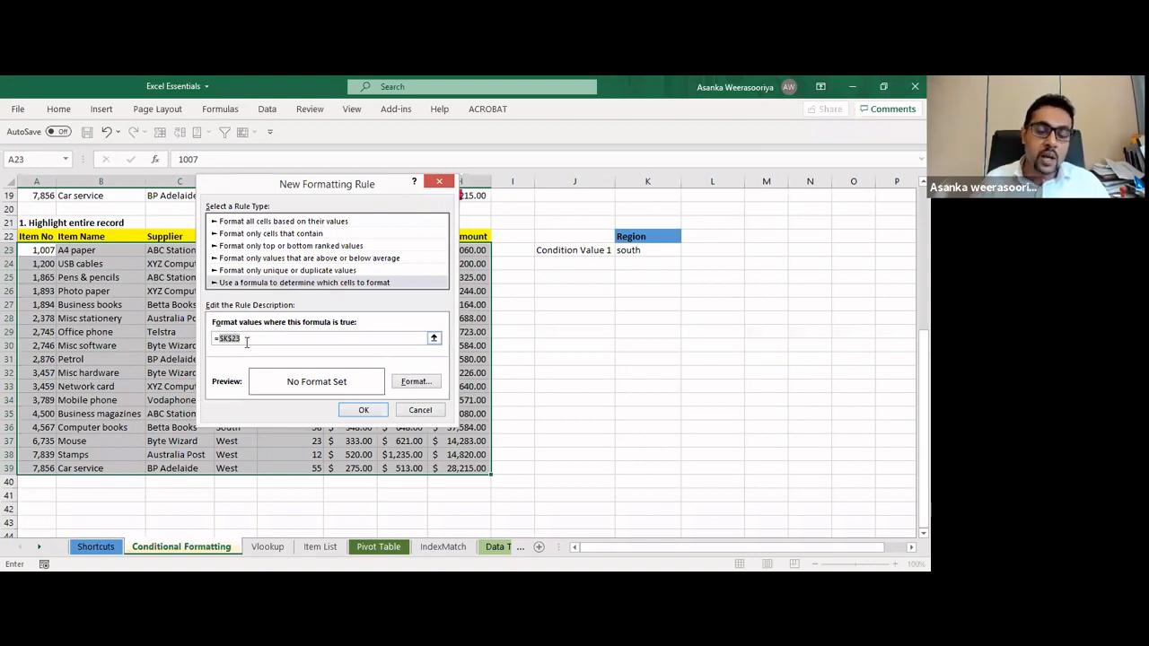
{"action": "left_click", "coordinate": [238, 339]}
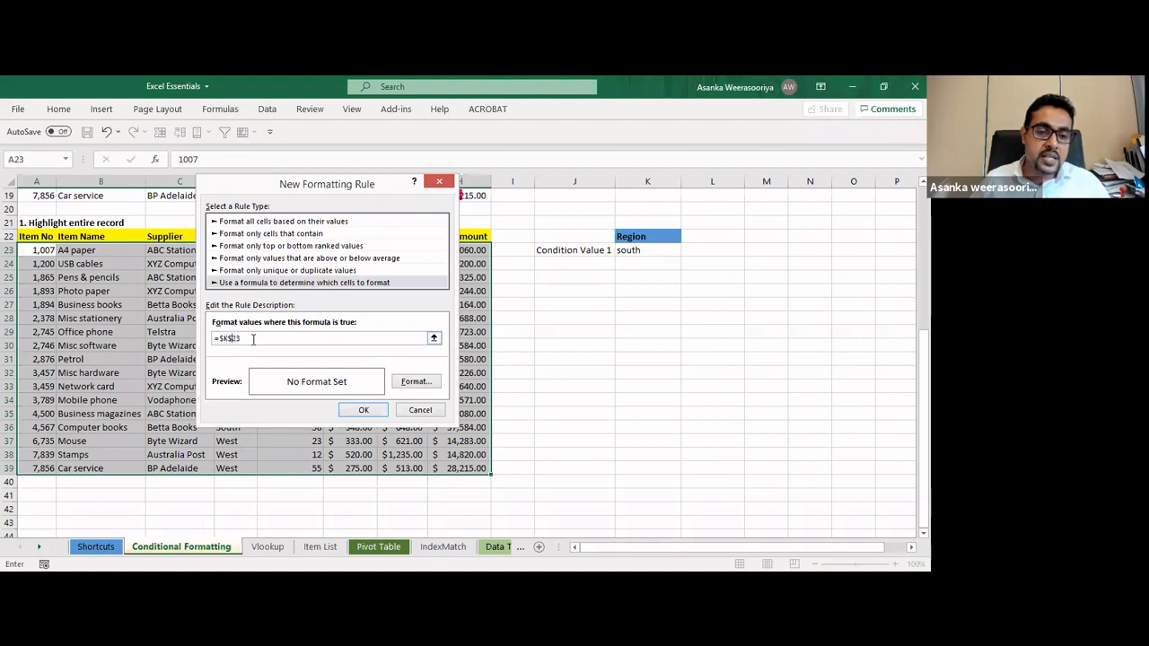
{"action": "key", "text": "BackSpace"}
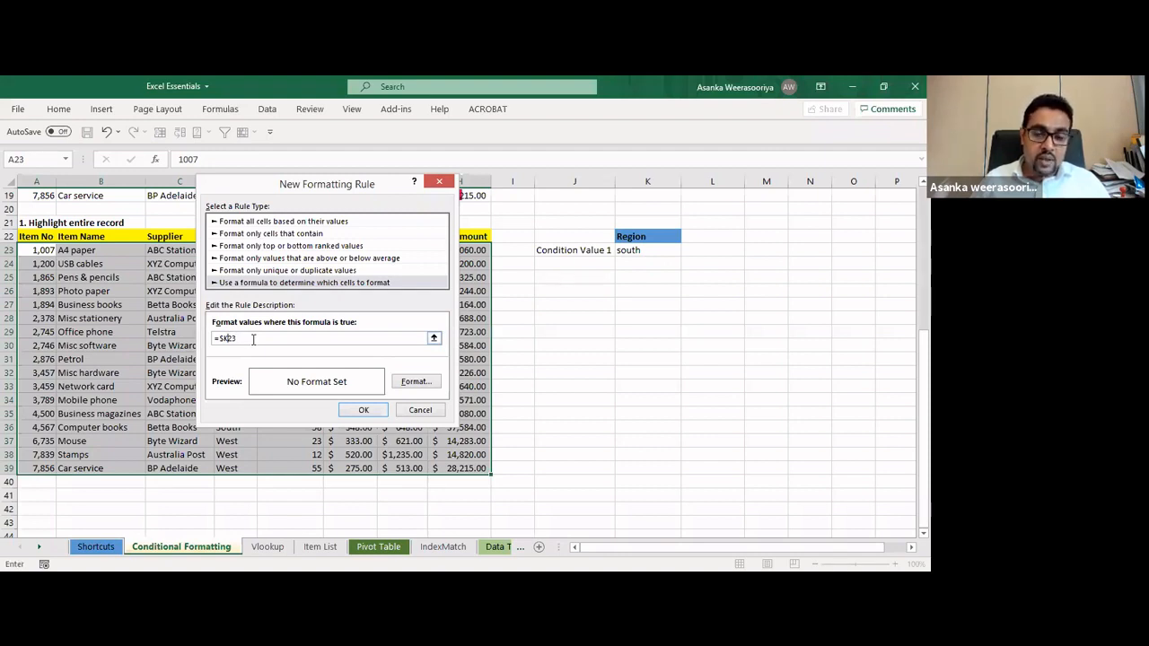
{"action": "left_click_drag", "start_coordinate": [253, 340], "coordinate": [177, 329]}
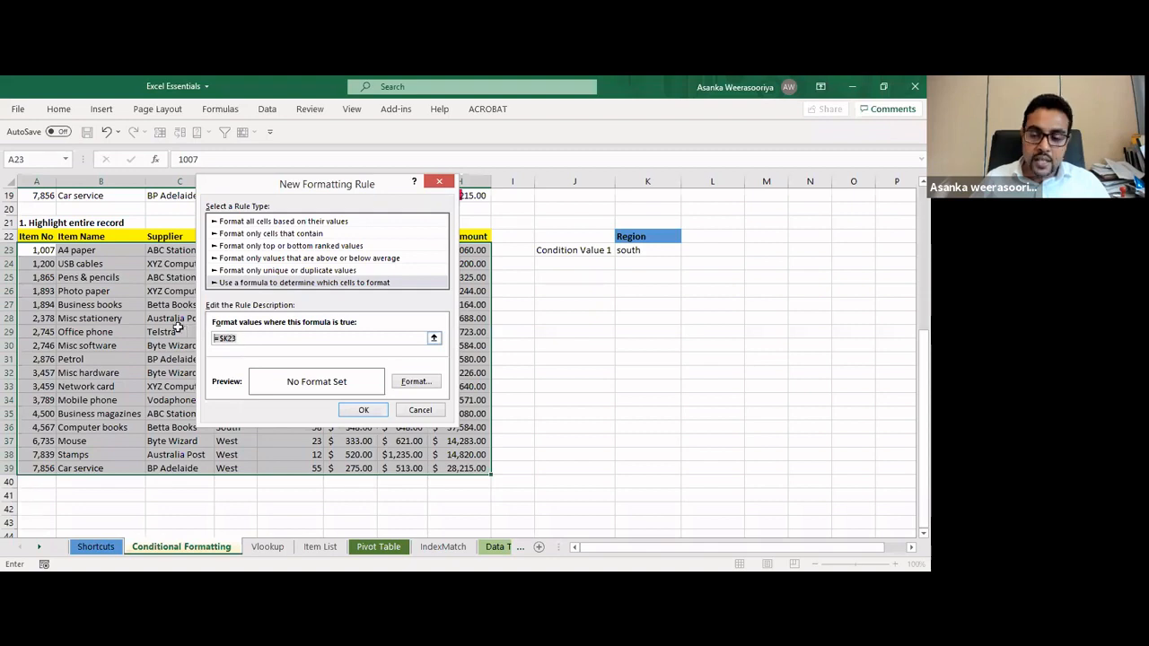
{"action": "key", "text": "BackSpace"}
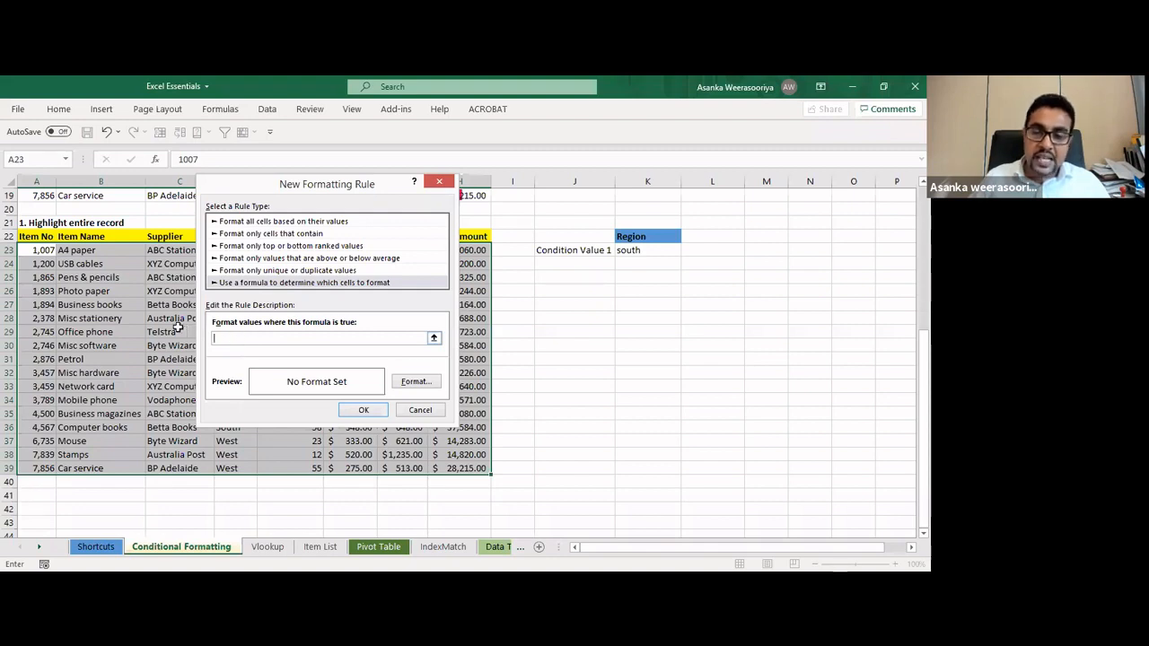
{"action": "left_click", "coordinate": [365, 283]}
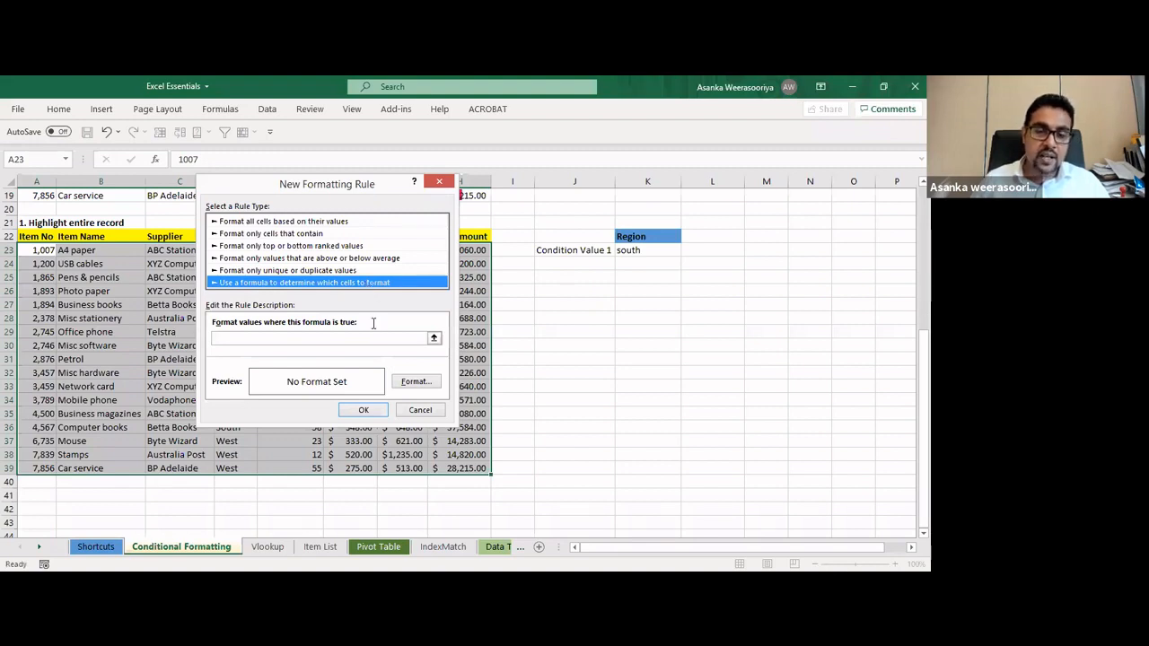
{"action": "left_click", "coordinate": [300, 338]}
{"action": "type", "text": "="}
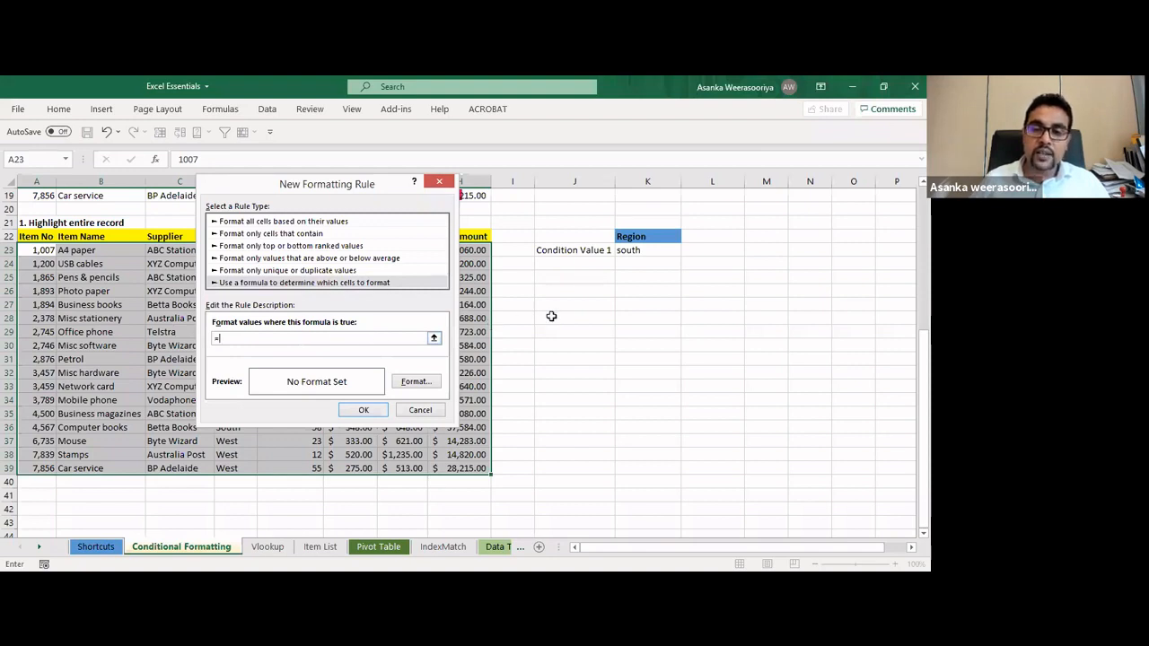
{"action": "left_click", "coordinate": [643, 250]}
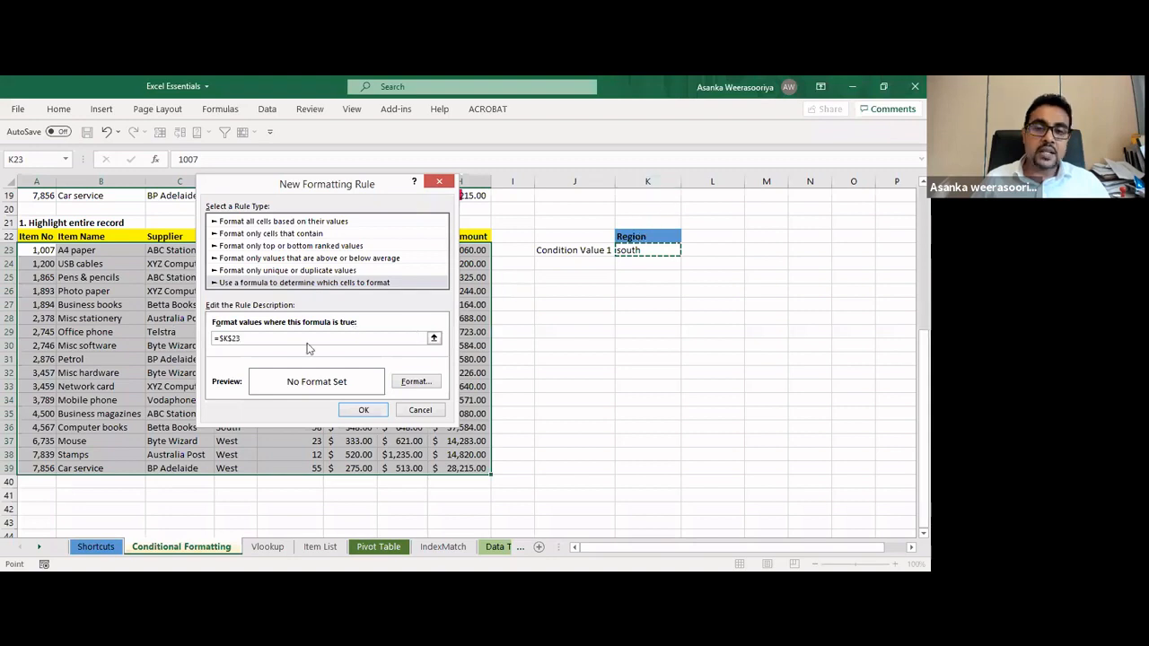
{"action": "left_click", "coordinate": [248, 340]}
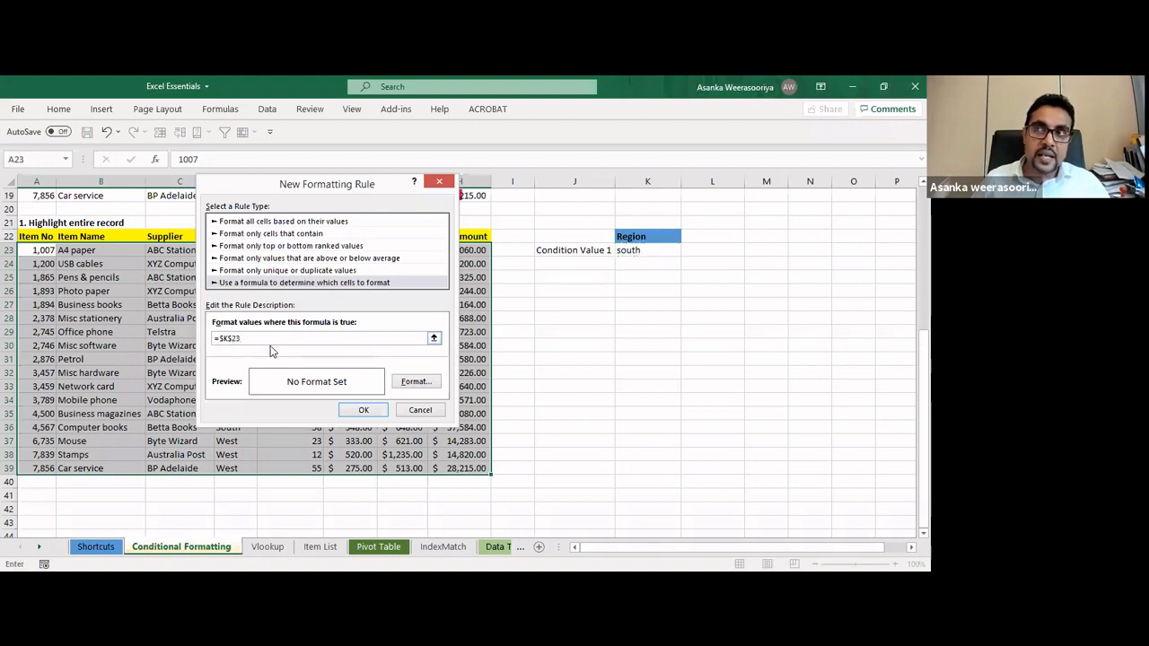
{"action": "key", "text": "BackSpace"}
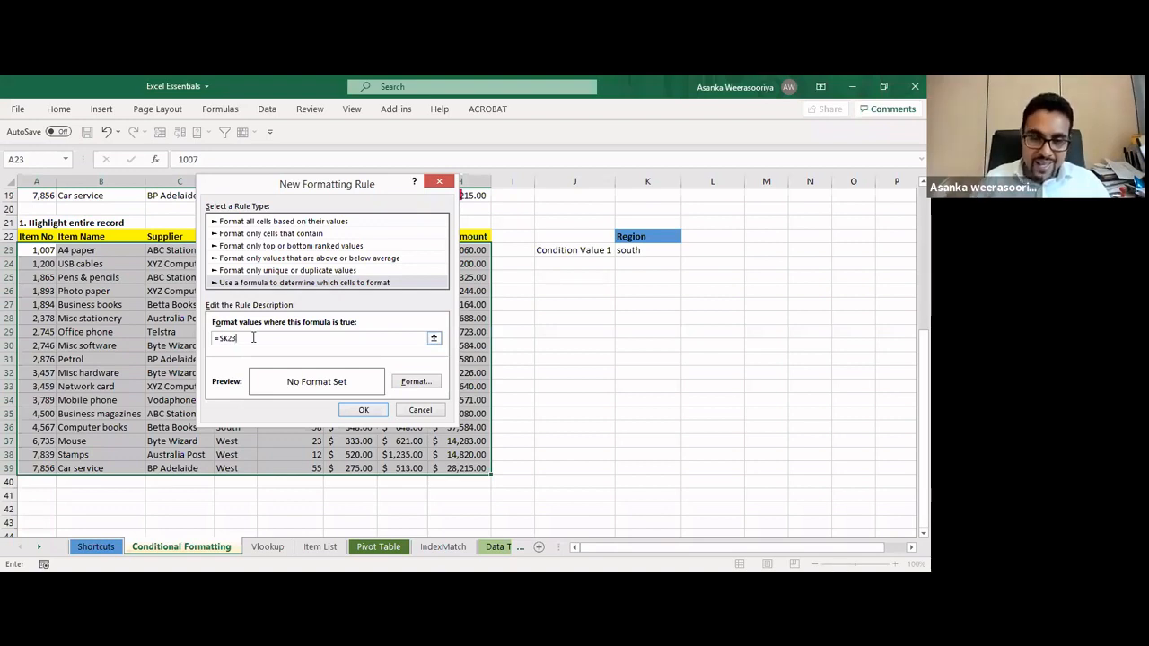
{"action": "key", "text": "BackSpace"}
{"action": "key", "text": "BackSpace"}
{"action": "key", "text": "BackSpace"}
{"action": "key", "text": "BackSpace"}
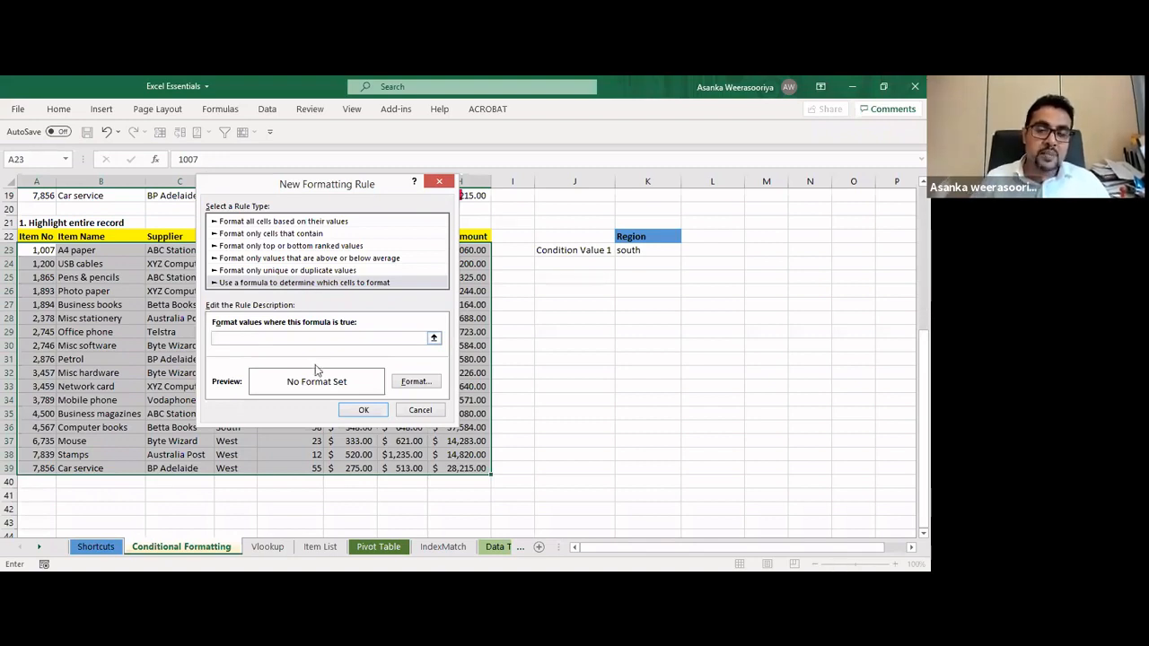
{"action": "left_click", "coordinate": [644, 251]}
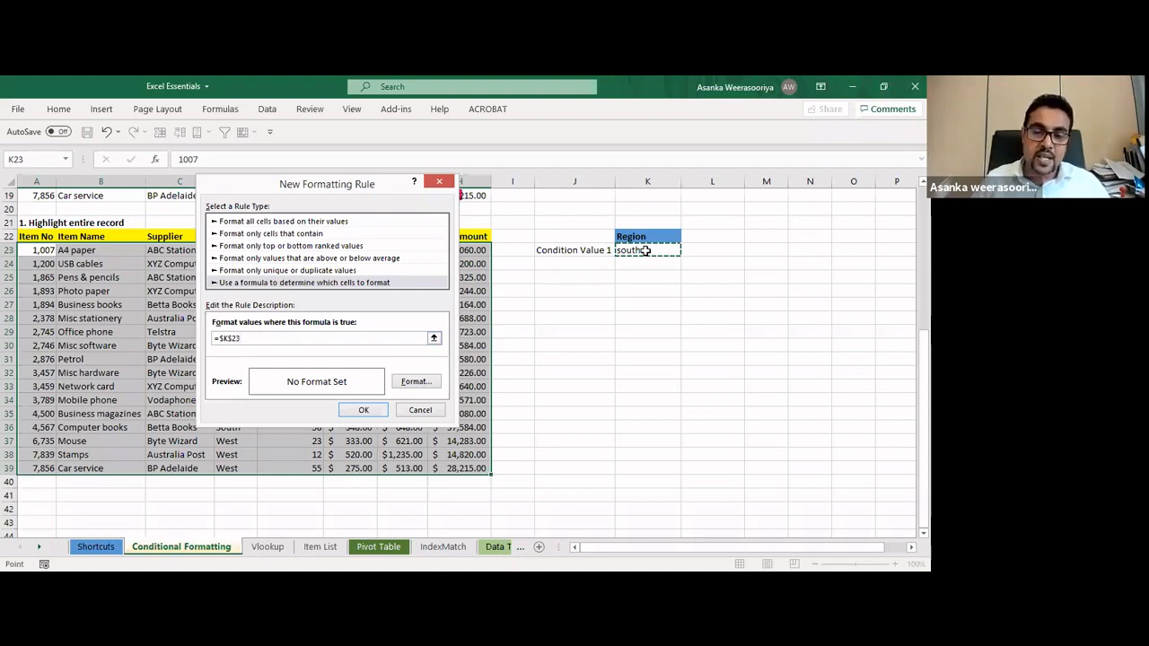
{"action": "key", "text": "BackSpace"}
{"action": "key", "text": "BackSpace"}
{"action": "key", "text": "BackSpace"}
{"action": "key", "text": "BackSpace"}
{"action": "key", "text": "BackSpace"}
{"action": "key", "text": "BackSpace"}
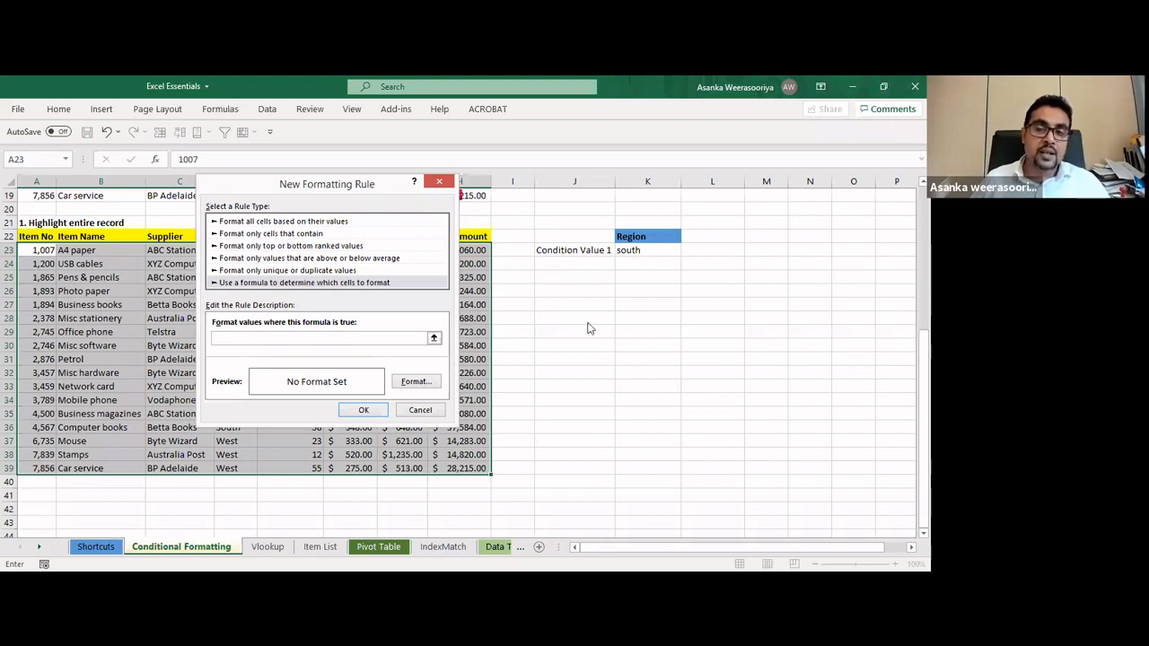
{"action": "left_click_drag", "start_coordinate": [306, 185], "coordinate": [644, 180]}
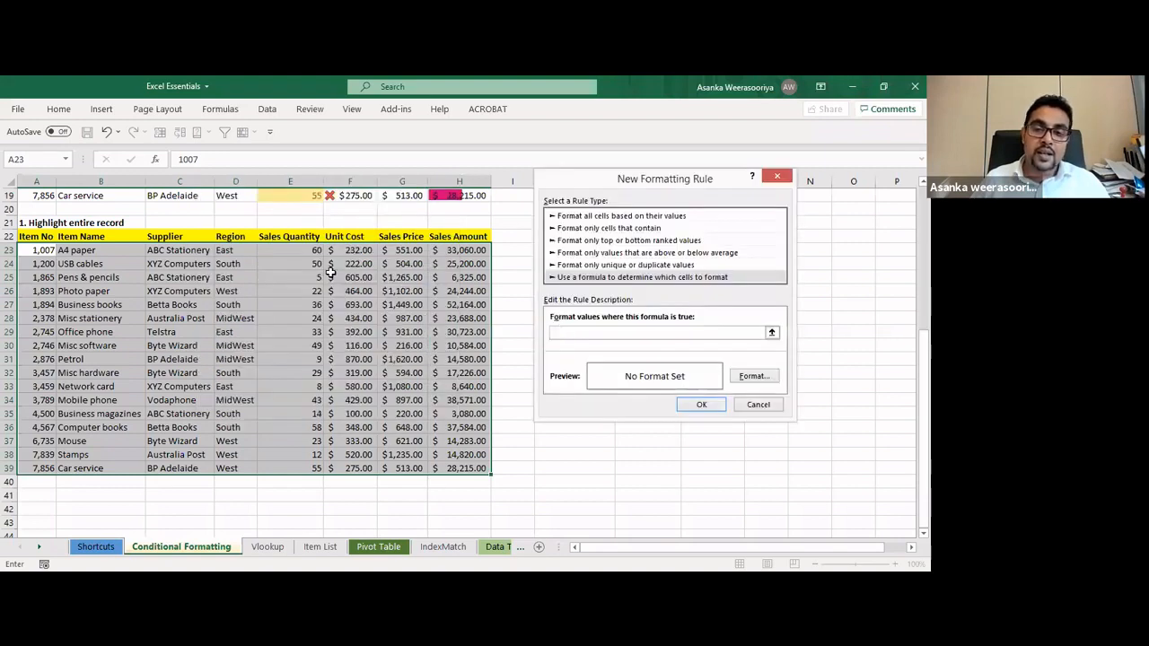
Step: Enter the rule formula =$D23=$K$23 comparing each row's Region to the condition cell
{"action": "left_click", "coordinate": [235, 251]}
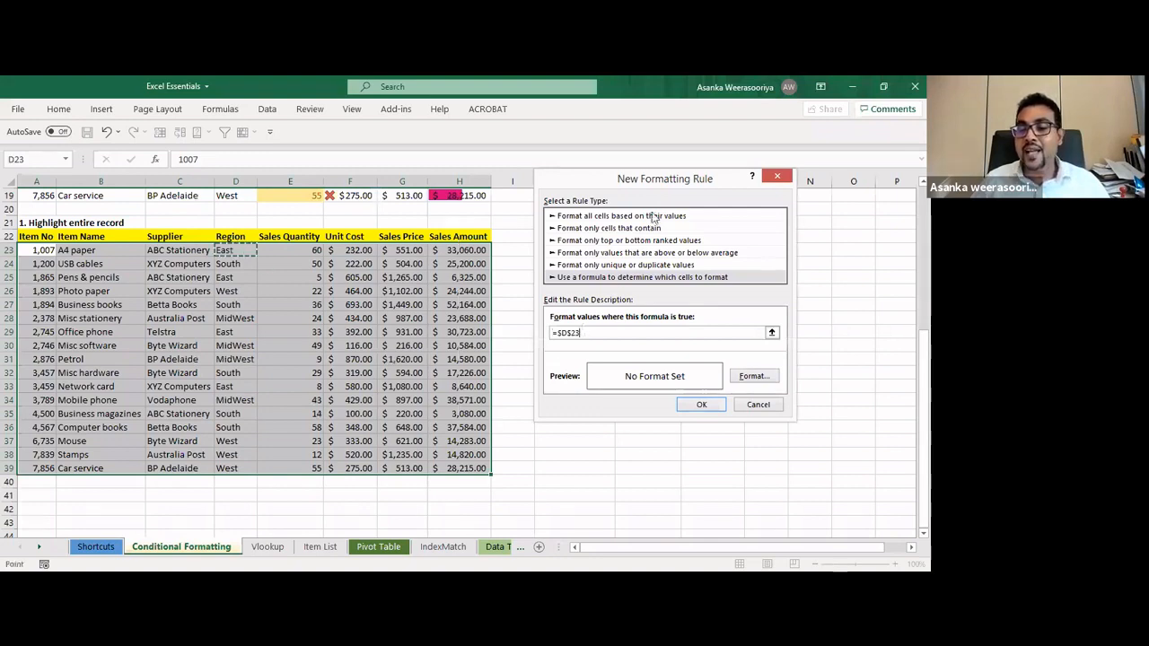
{"action": "left_click_drag", "start_coordinate": [662, 178], "coordinate": [624, 305]}
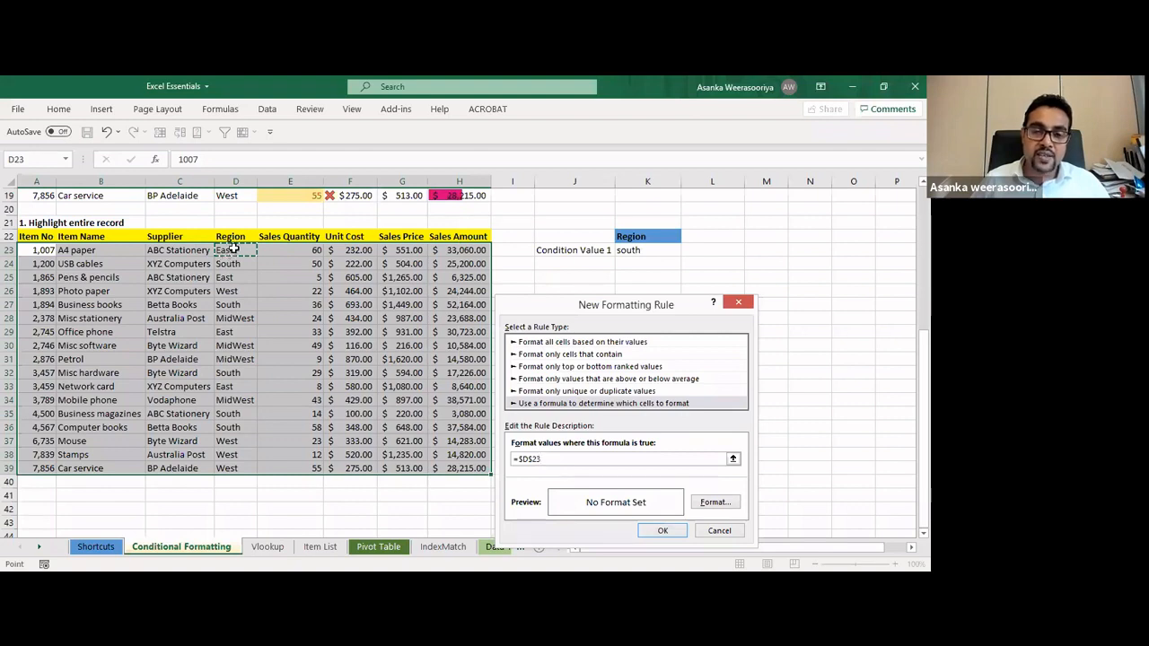
{"action": "left_click", "coordinate": [534, 459]}
{"action": "key", "text": "BackSpace"}
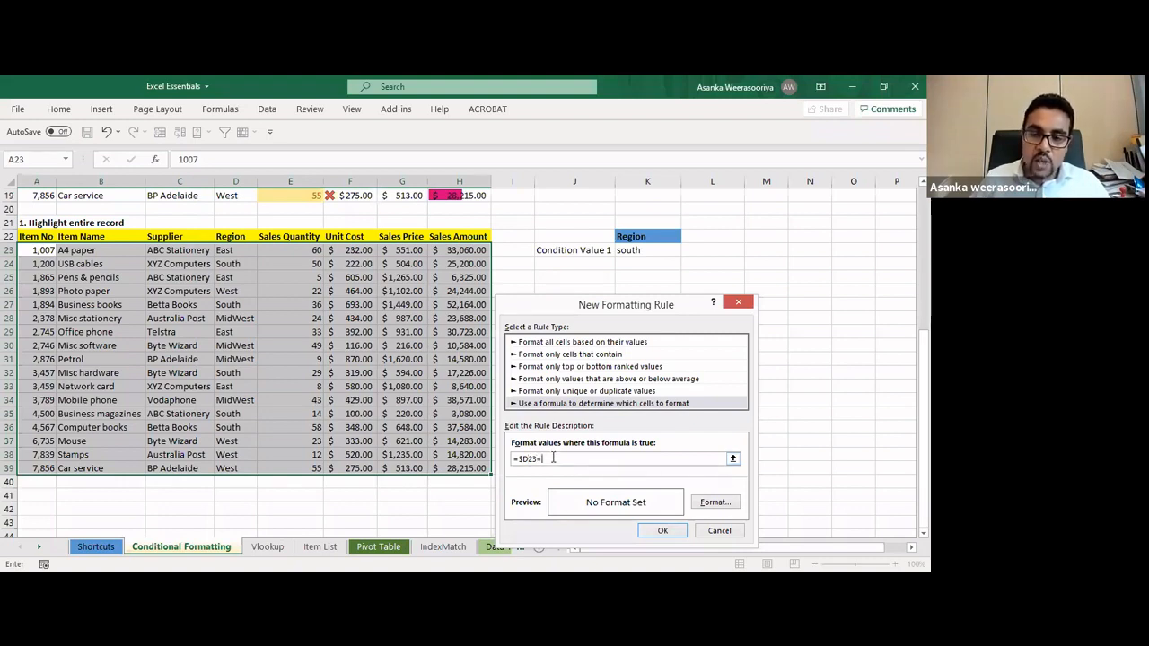
{"action": "type", "text": "="}
{"action": "left_click", "coordinate": [639, 252]}
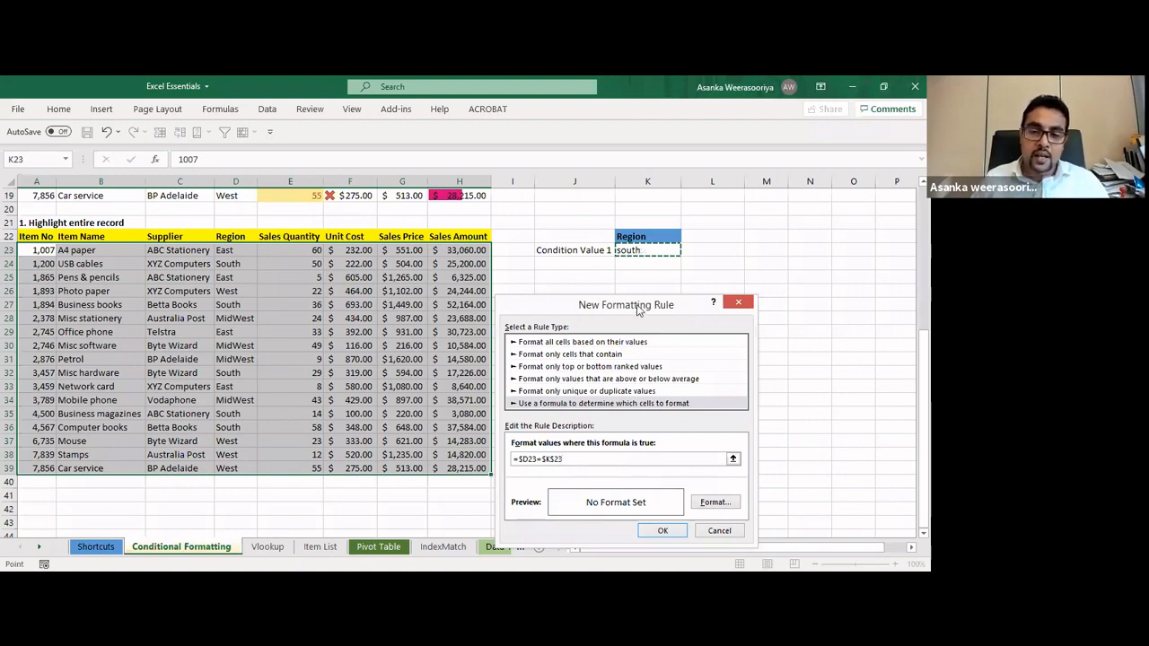
{"action": "left_click_drag", "start_coordinate": [638, 309], "coordinate": [607, 205]}
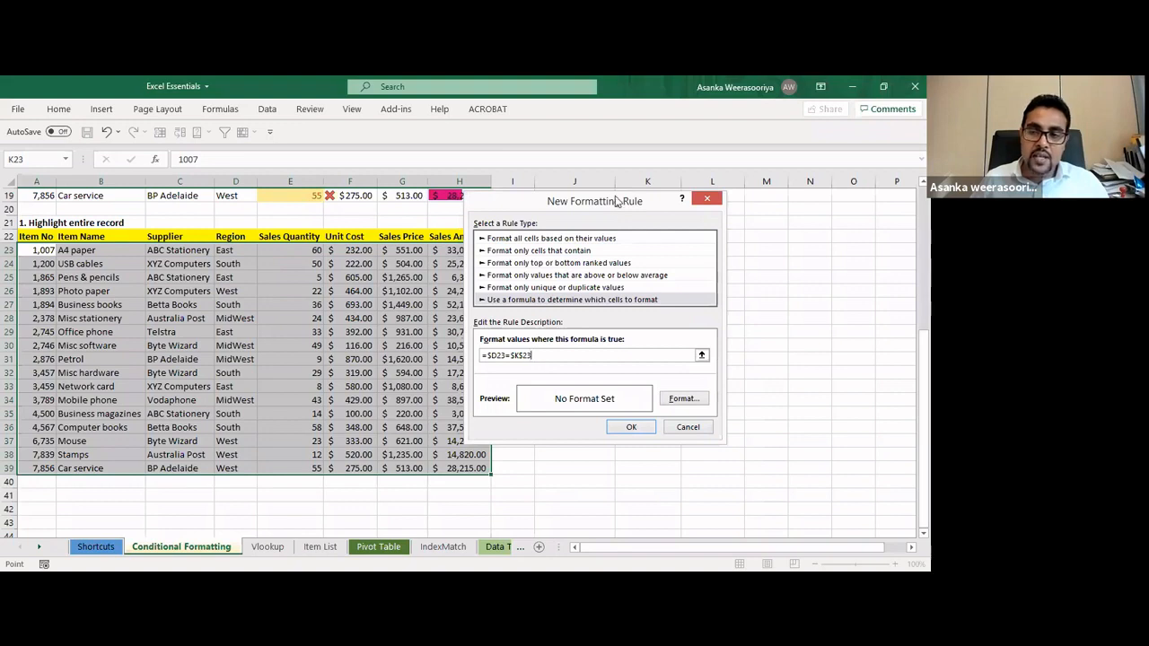
{"action": "left_click_drag", "start_coordinate": [618, 202], "coordinate": [586, 304]}
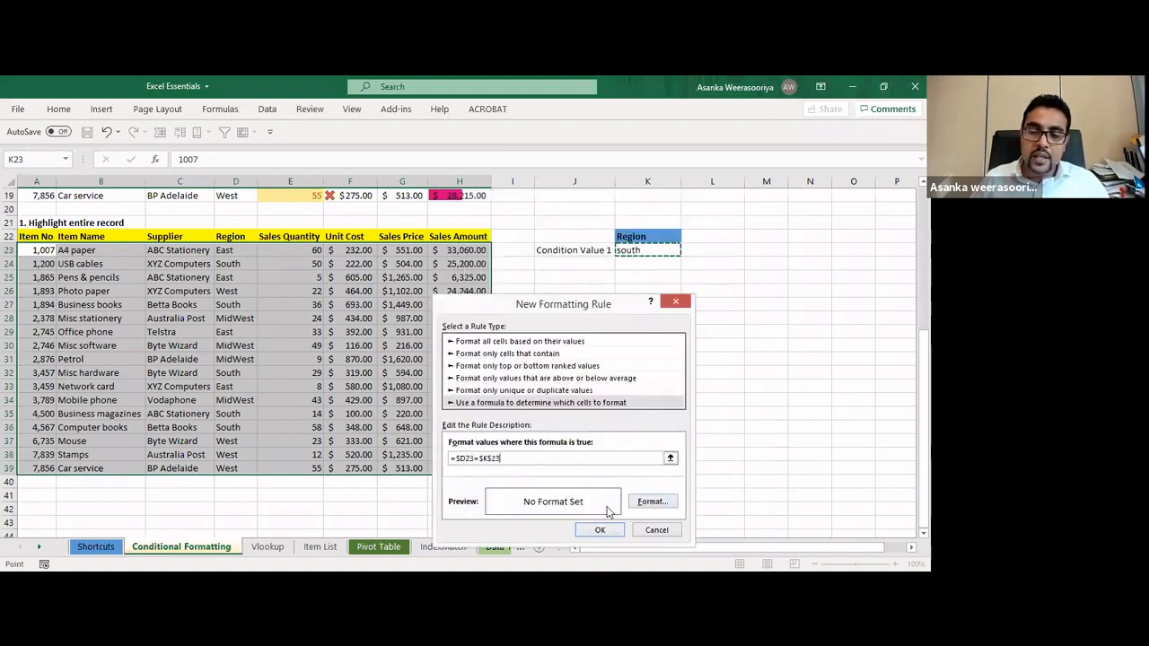
Step: Give matching rows a gold fill and create the rule
{"action": "left_click", "coordinate": [648, 503]}
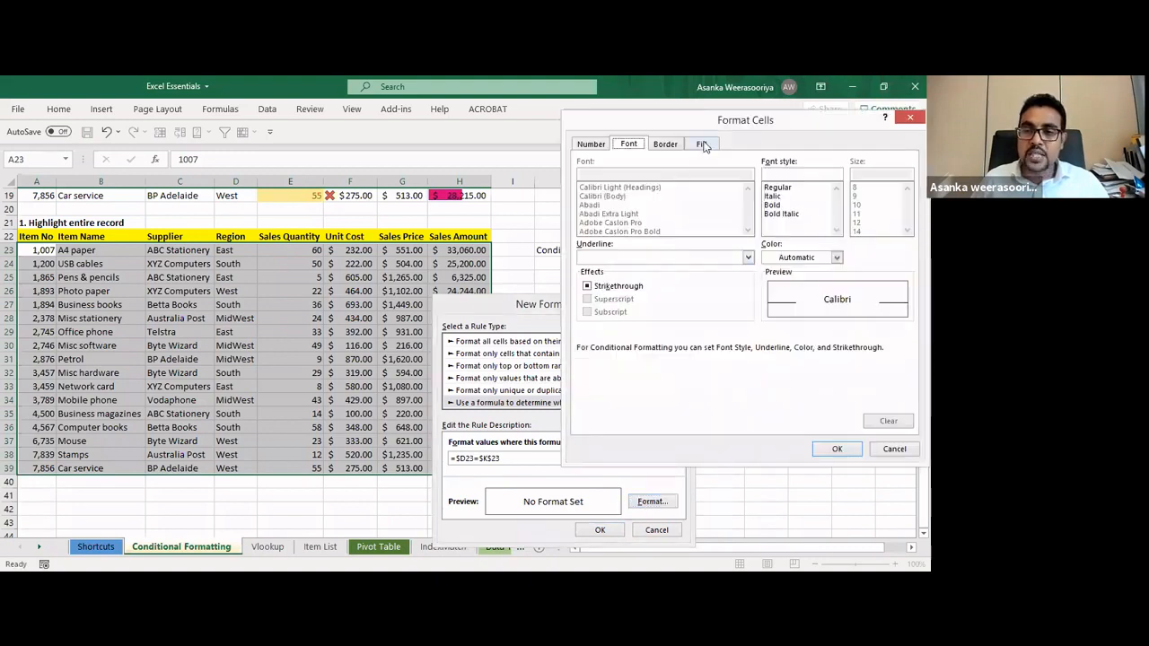
{"action": "left_click", "coordinate": [702, 144]}
{"action": "left_click", "coordinate": [614, 279]}
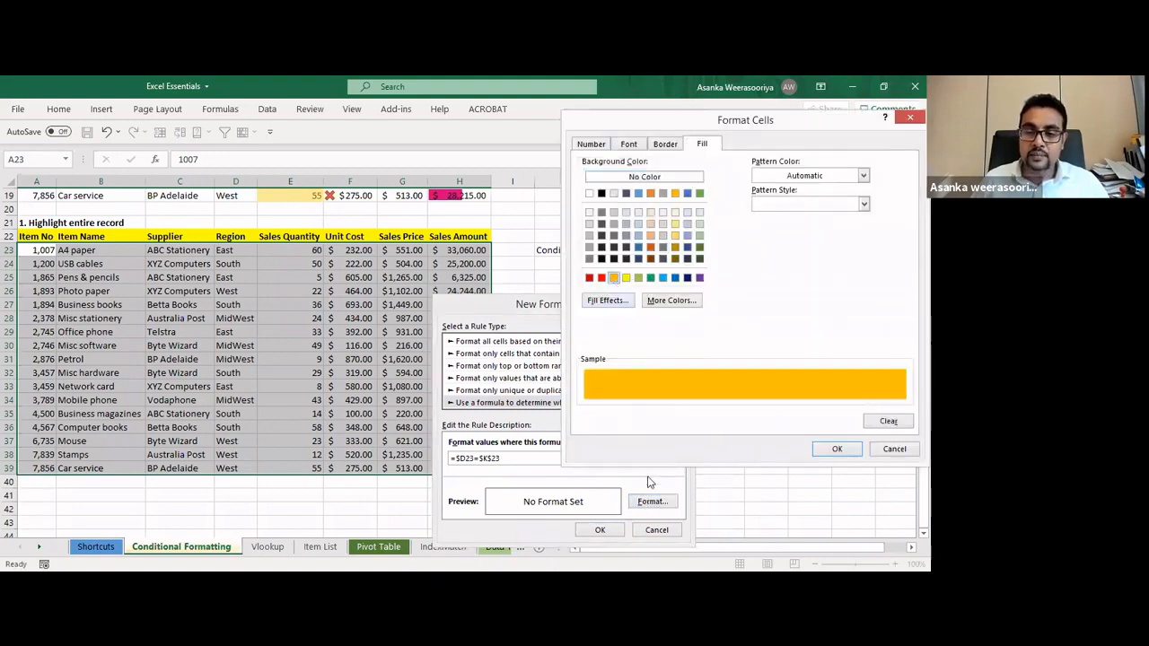
{"action": "left_click", "coordinate": [837, 450]}
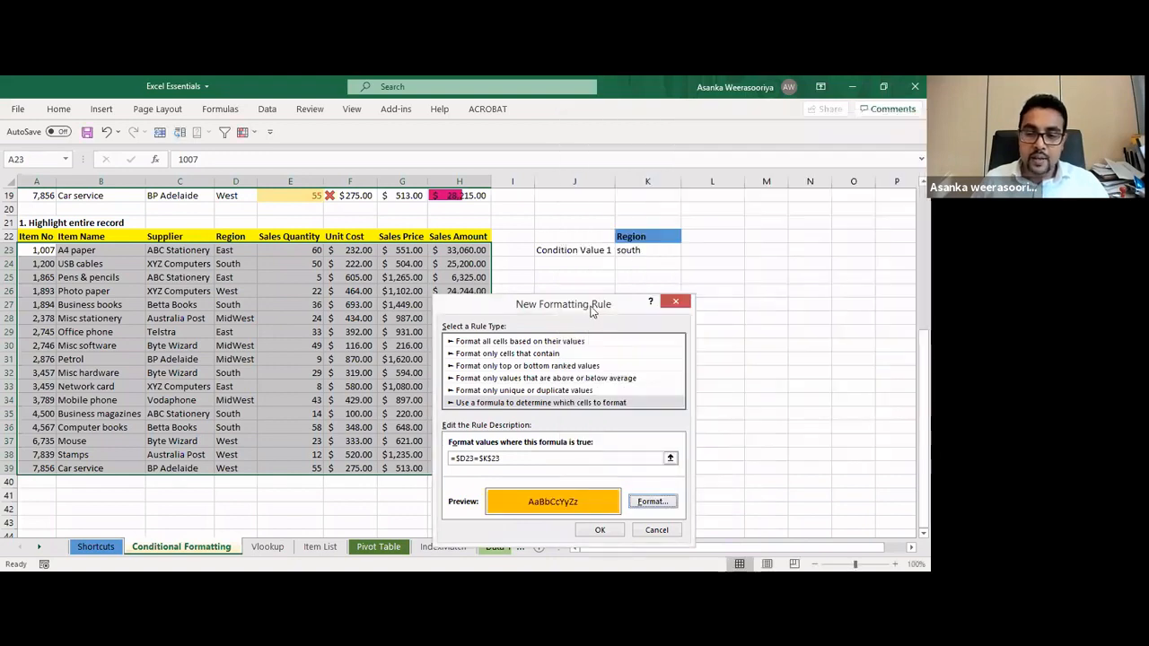
{"action": "left_click_drag", "start_coordinate": [591, 310], "coordinate": [632, 232]}
{"action": "left_click", "coordinate": [651, 455]}
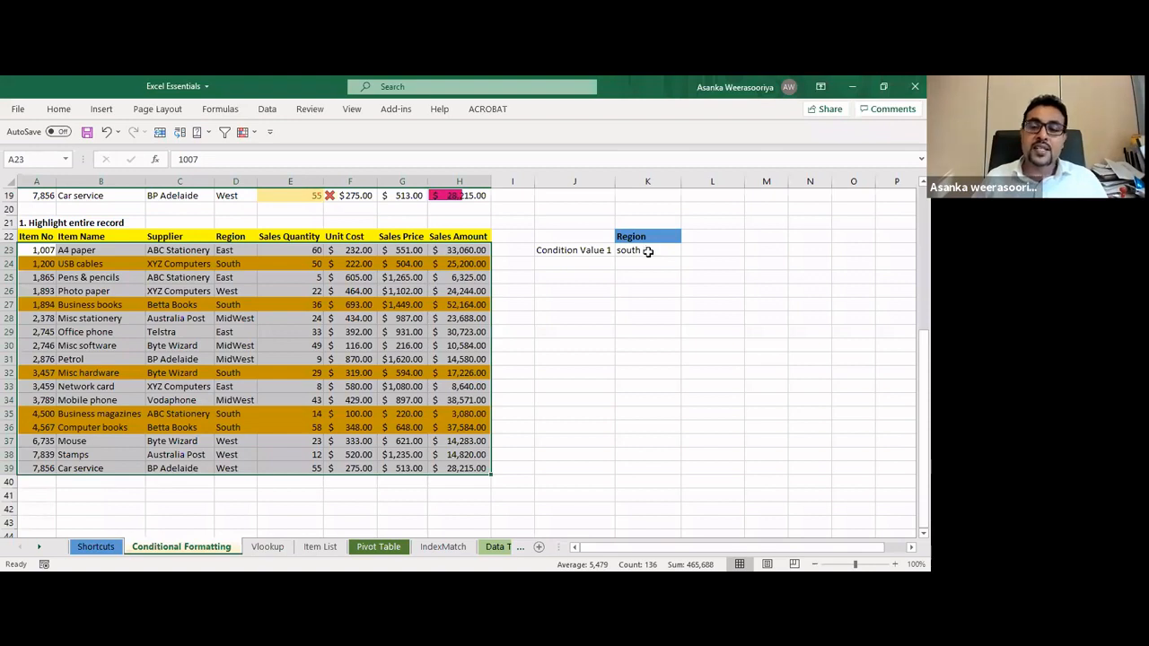
Step: Enter East, then west, in K23 so the West rows highlight, and select rows A23:H39
{"action": "left_click", "coordinate": [648, 250]}
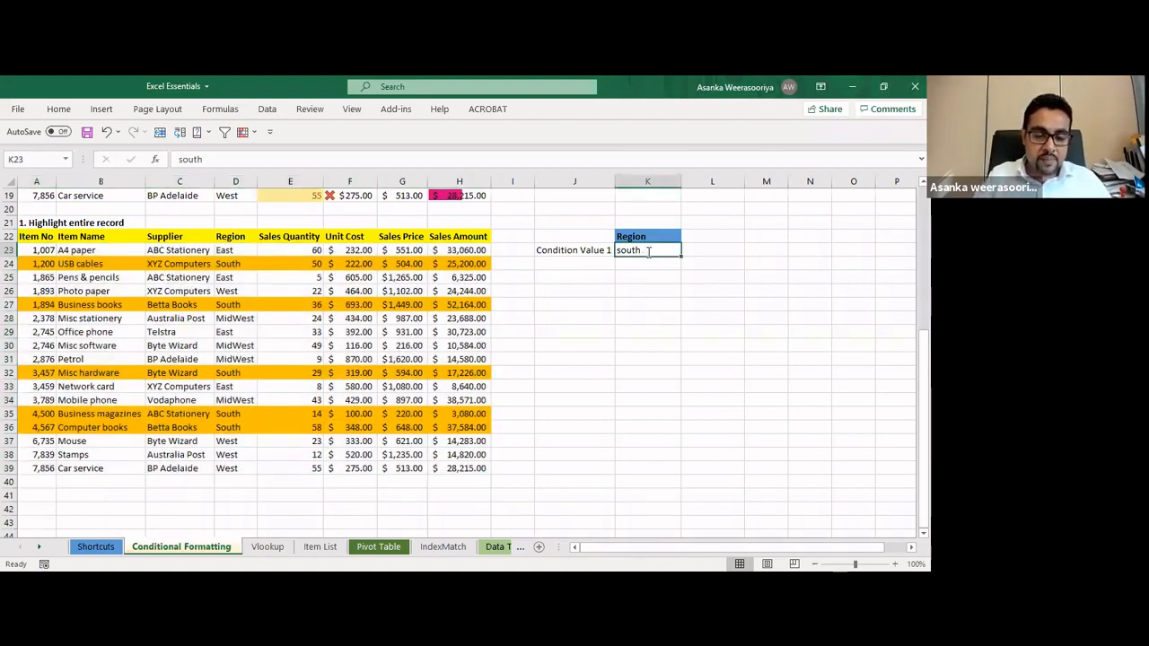
{"action": "type", "text": "East"}
{"action": "key", "text": "Return"}
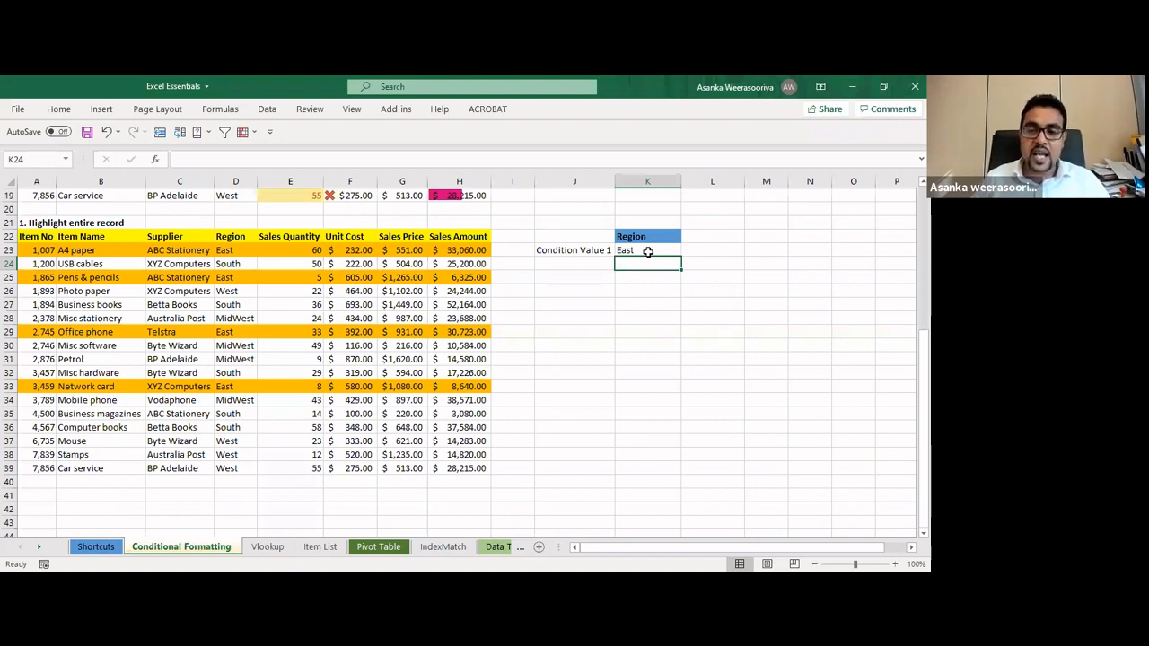
{"action": "left_click", "coordinate": [647, 252]}
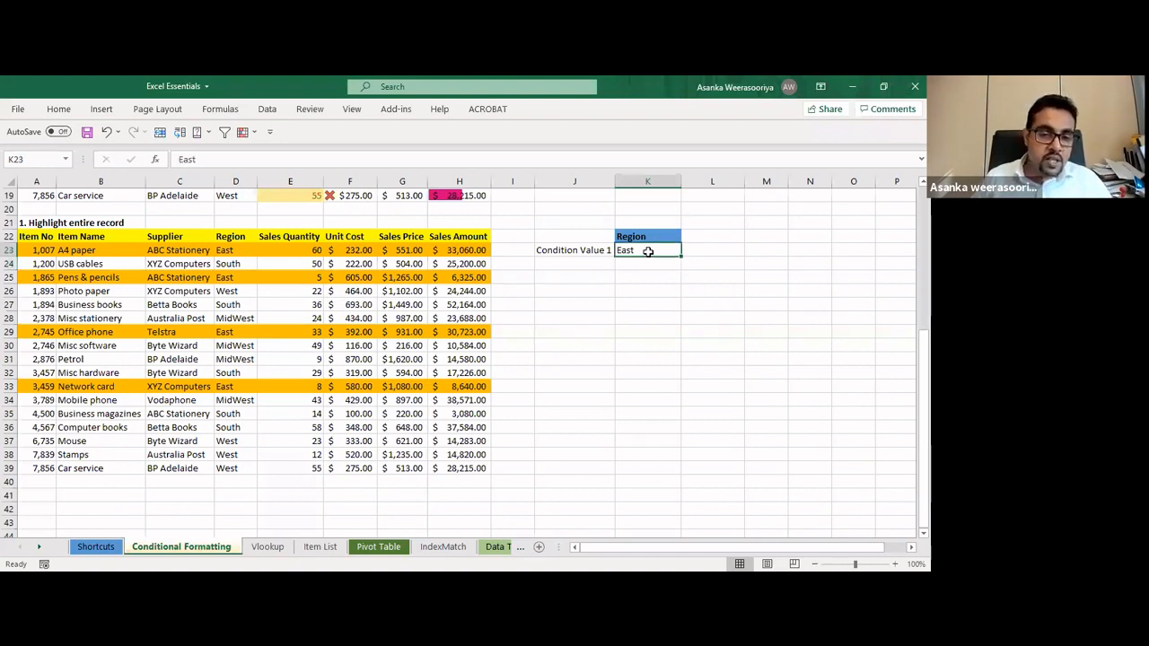
{"action": "type", "text": "west"}
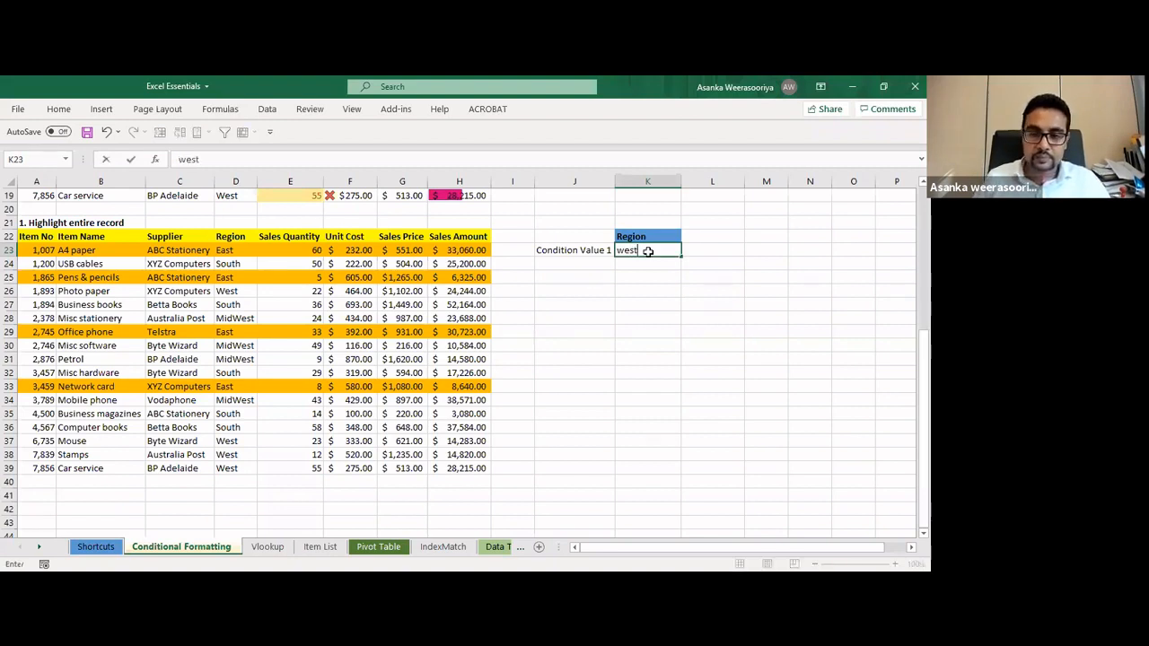
{"action": "key", "text": "Return"}
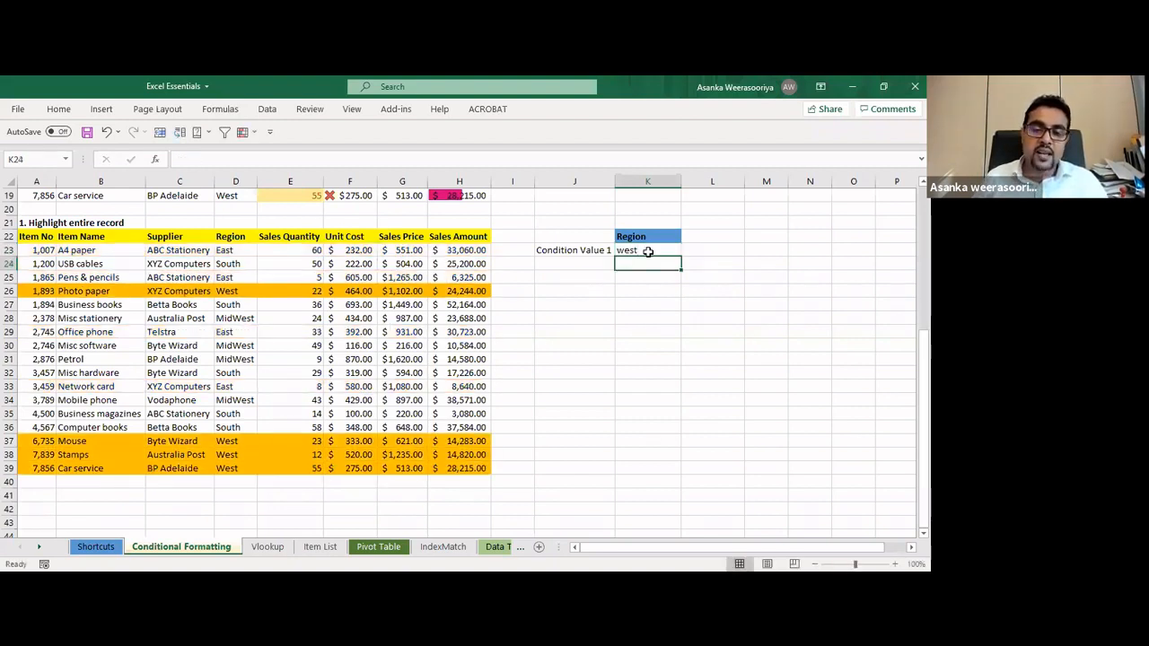
{"action": "left_click", "coordinate": [651, 252]}
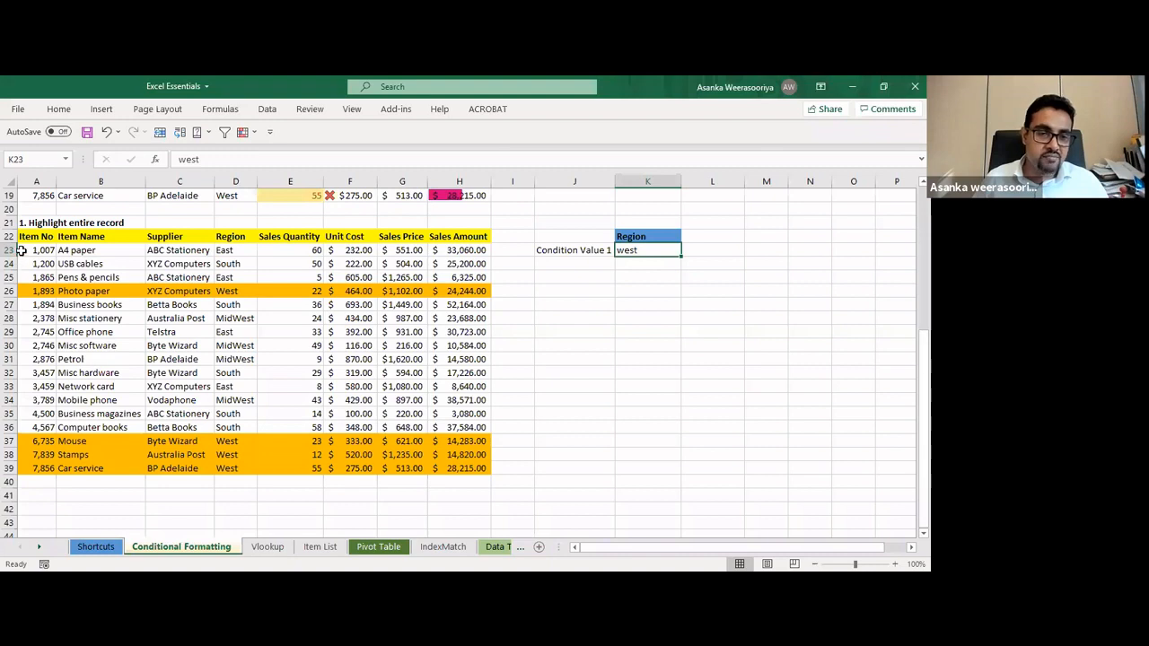
{"action": "left_click_drag", "start_coordinate": [36, 252], "coordinate": [460, 468]}
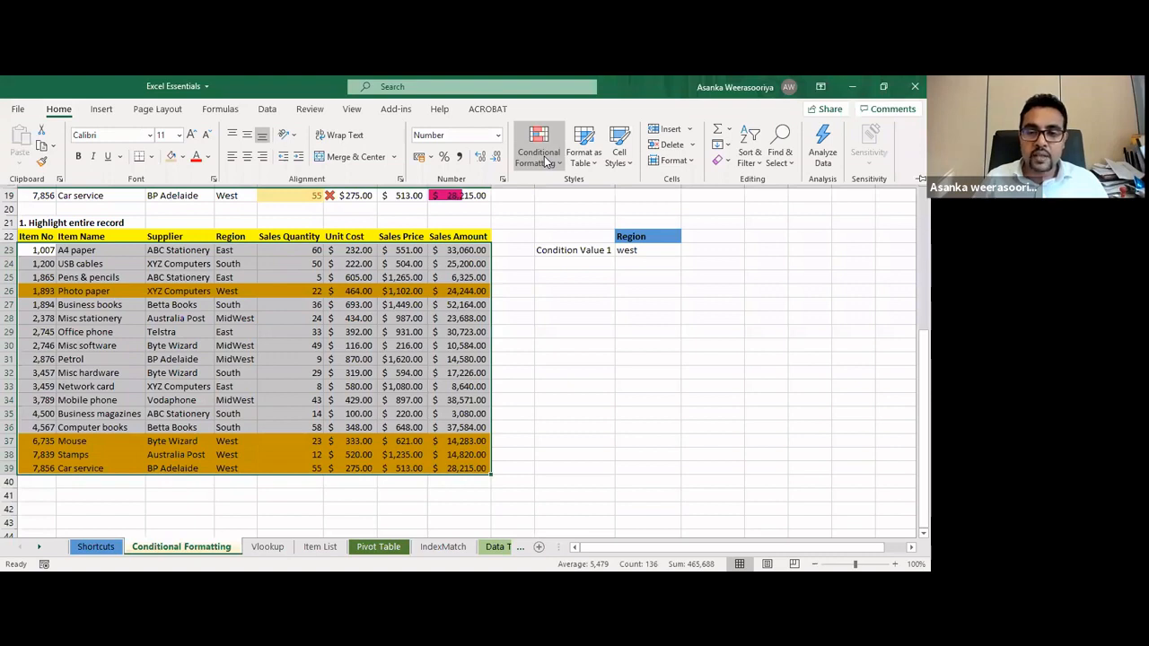
Step: Clear the conditional formatting rules from the selected table rows
{"action": "left_click", "coordinate": [547, 160]}
{"action": "mouse_move", "coordinate": [581, 373]}
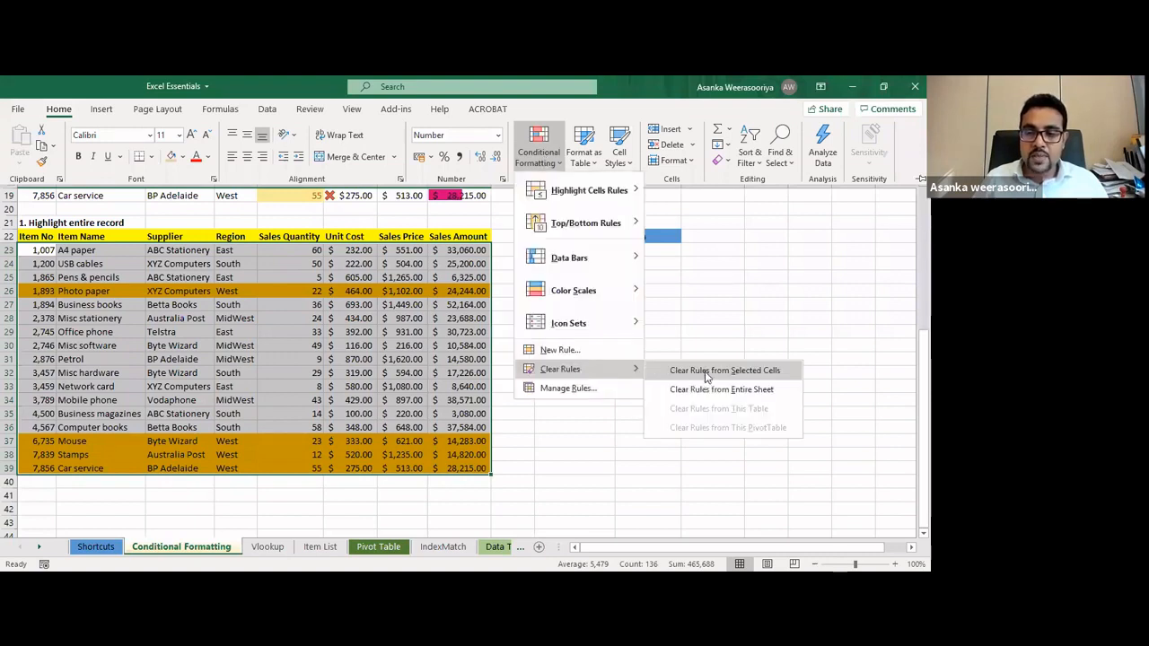
{"action": "left_click", "coordinate": [669, 371]}
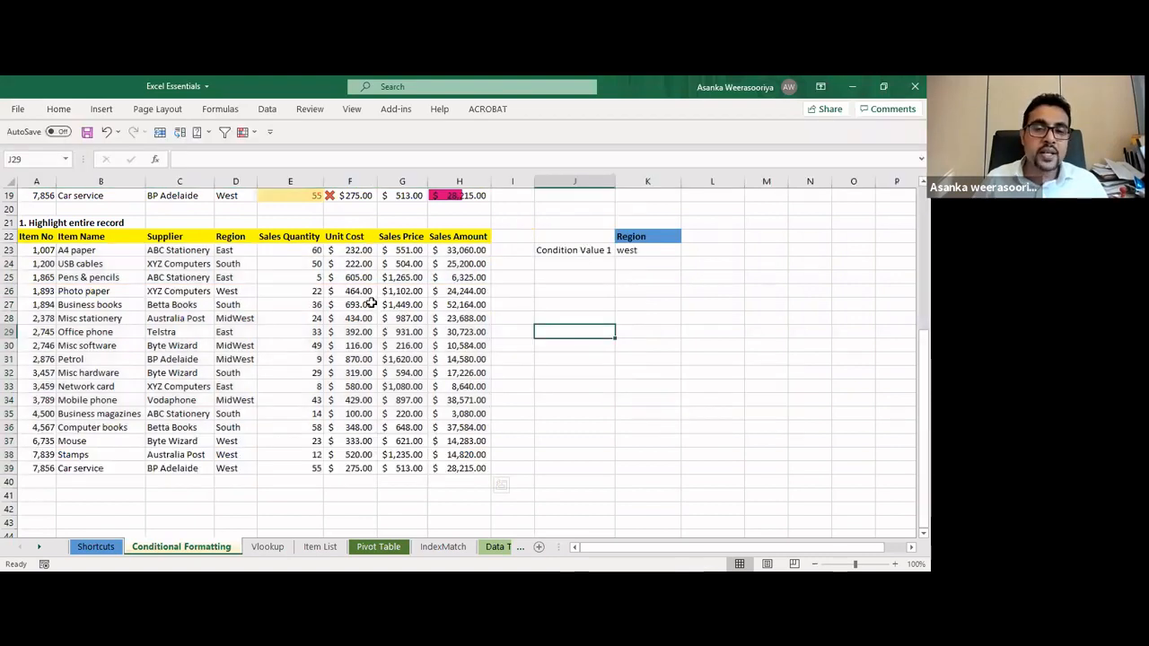
Step: Re-enter east, then west, in K23 and reselect the data rows A23:H39
{"action": "left_click", "coordinate": [658, 249]}
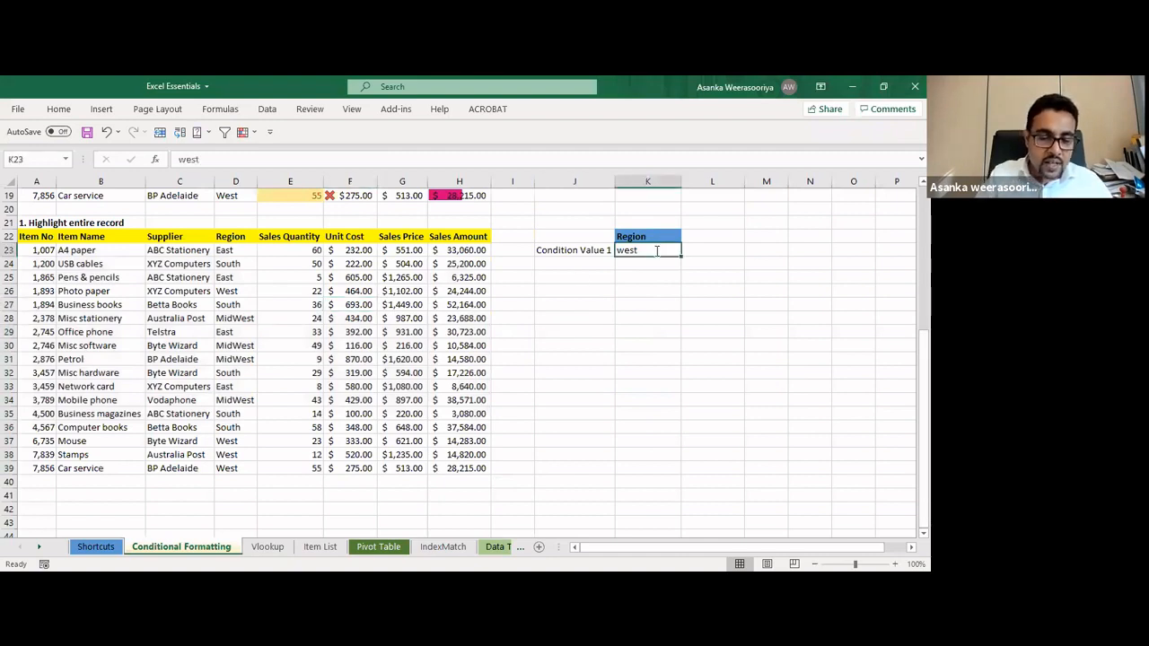
{"action": "type", "text": "east"}
{"action": "key", "text": "Return"}
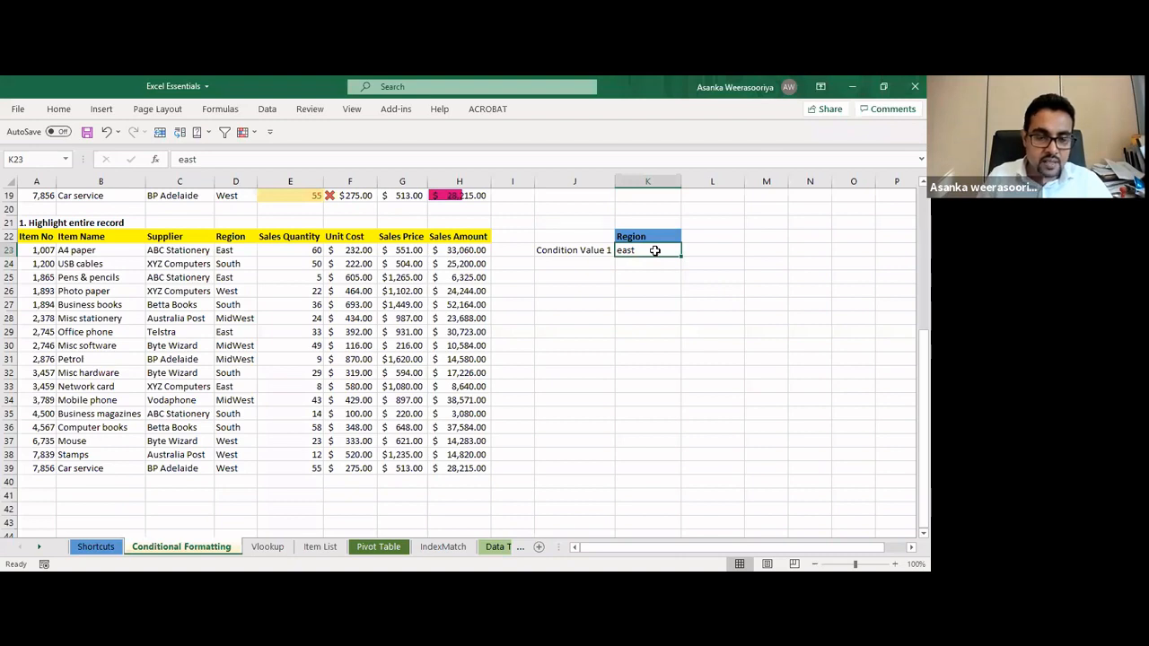
{"action": "type", "text": "wes"}
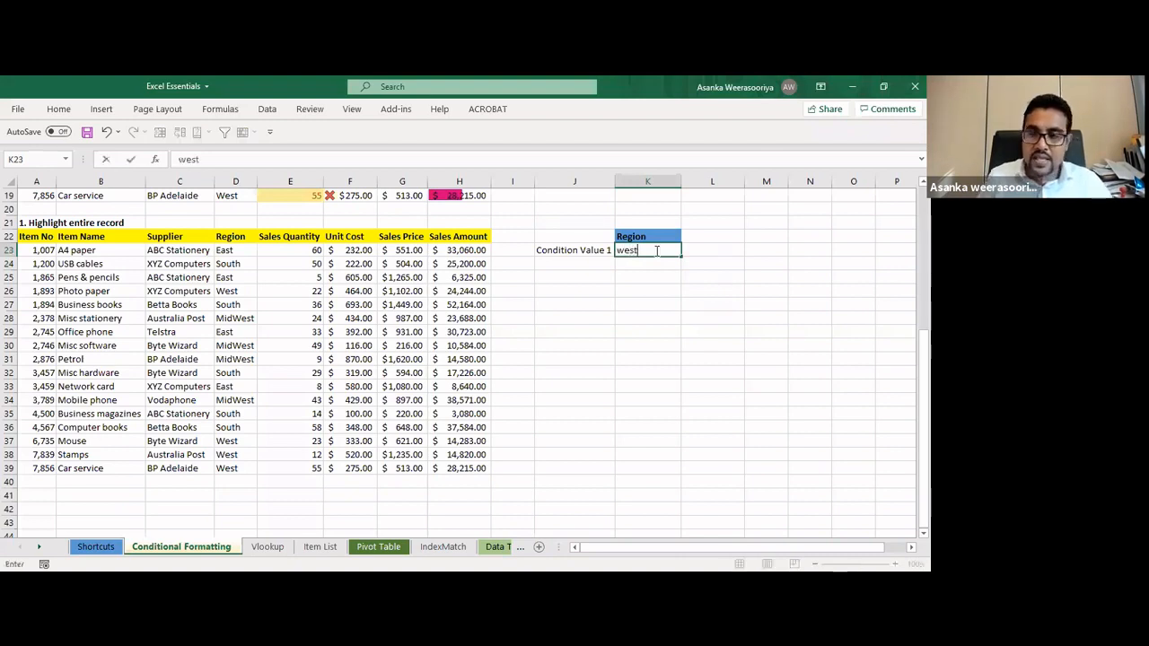
{"action": "key", "text": "Return"}
{"action": "left_click", "coordinate": [386, 305]}
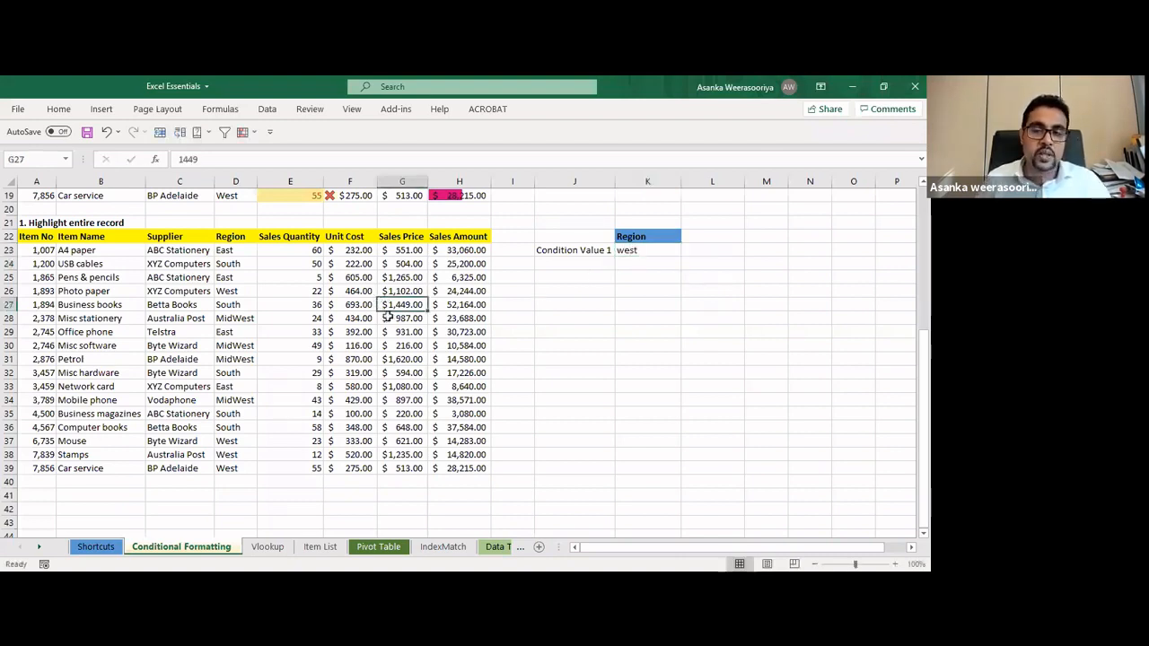
{"action": "left_click", "coordinate": [561, 315]}
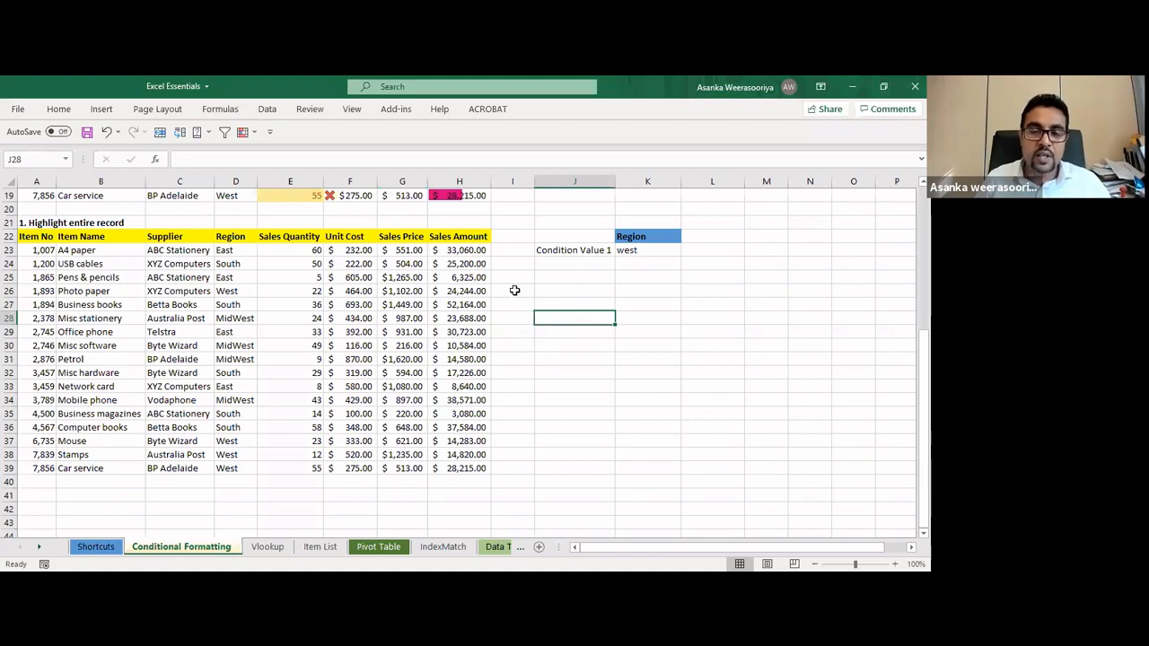
{"action": "left_click_drag", "start_coordinate": [36, 256], "coordinate": [99, 264]}
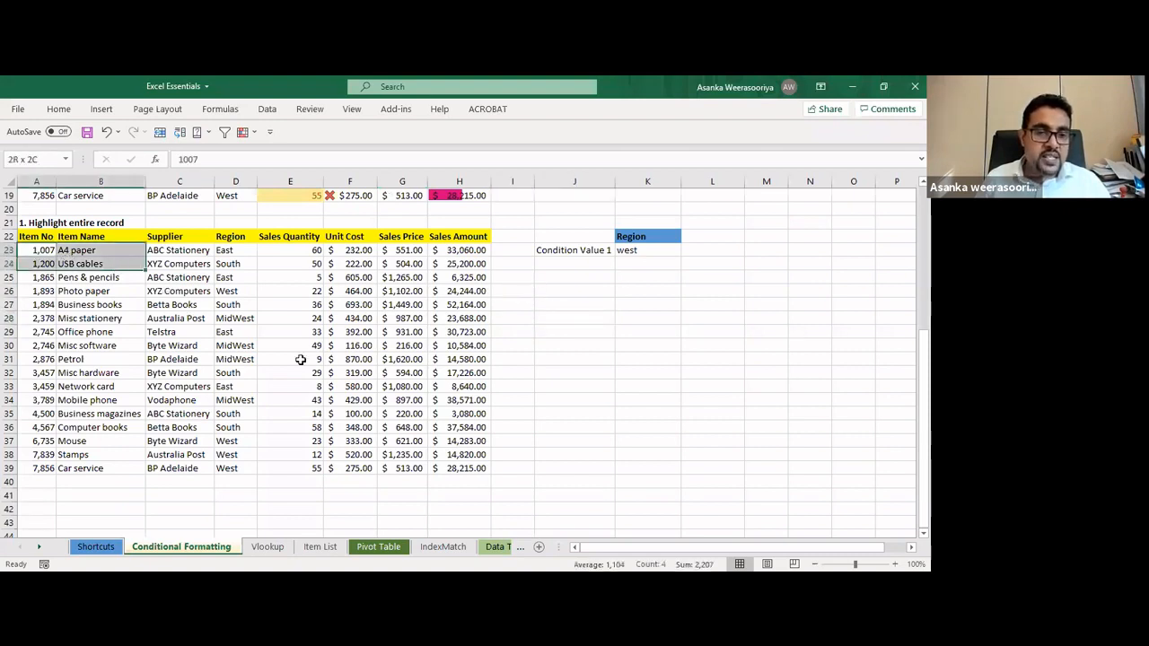
{"action": "left_click_drag", "start_coordinate": [301, 359], "coordinate": [444, 458]}
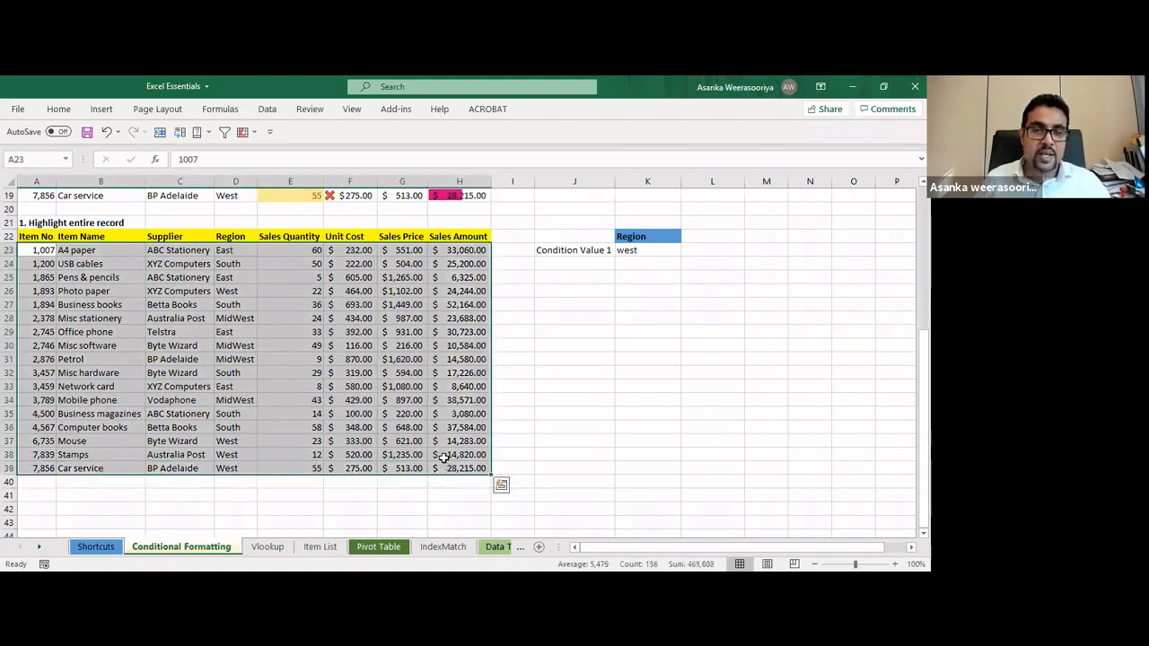
Step: Create a New Rule for A23:H39 of type 'Use a formula to determine which cells to format'
{"action": "left_click", "coordinate": [59, 109]}
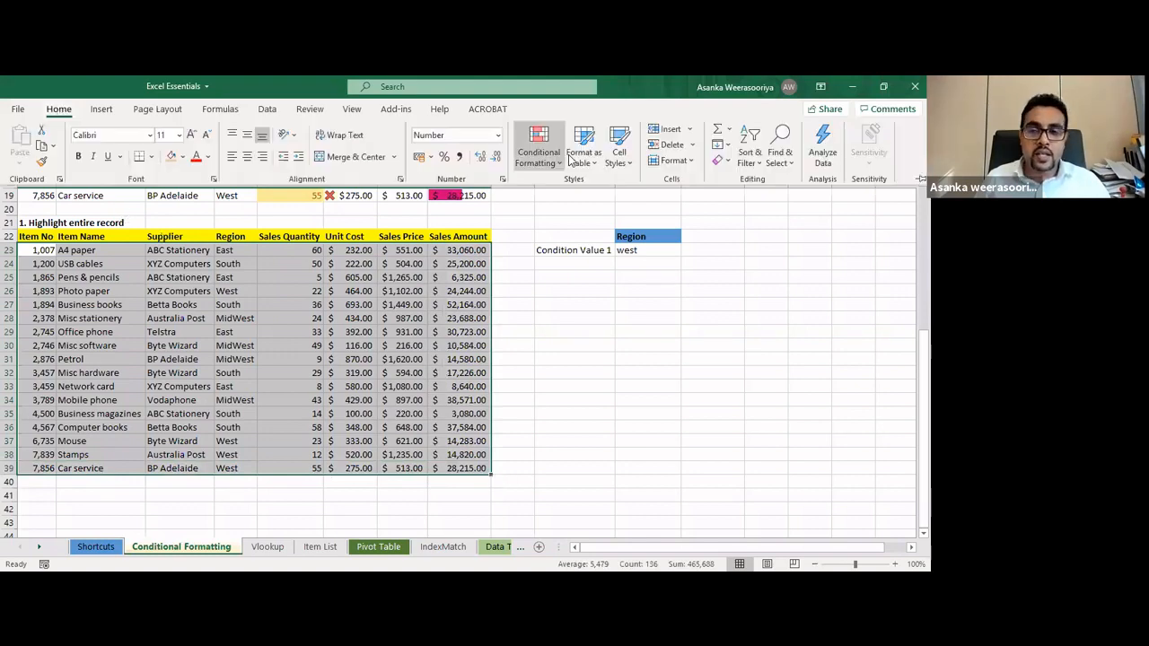
{"action": "left_click", "coordinate": [564, 356]}
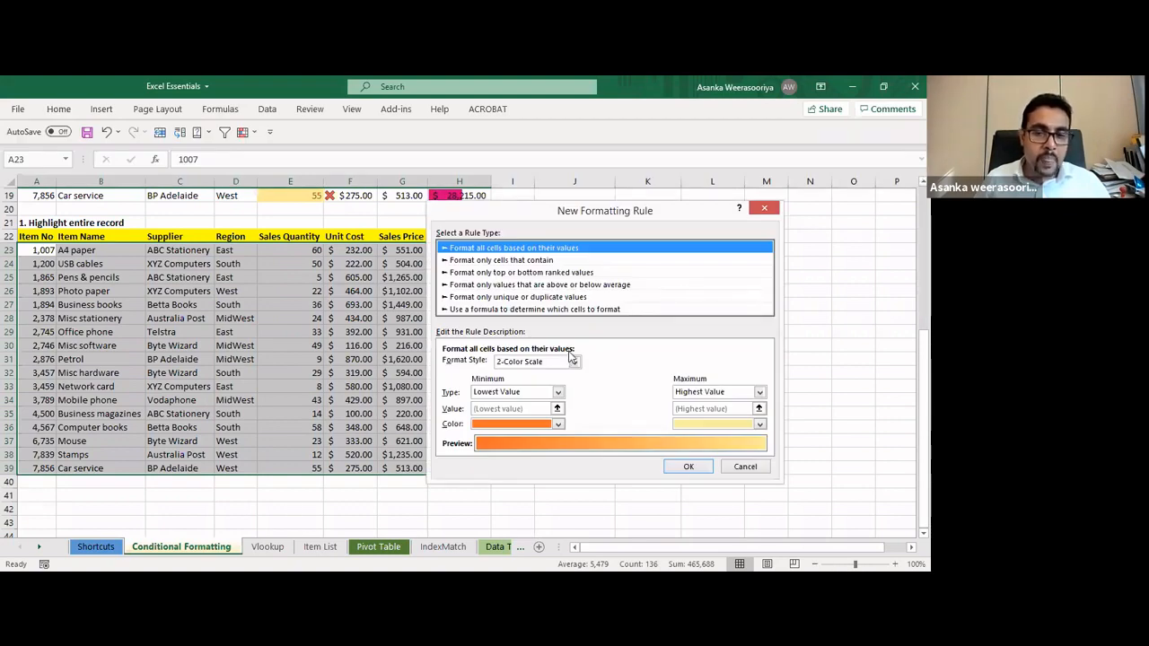
{"action": "left_click", "coordinate": [514, 310]}
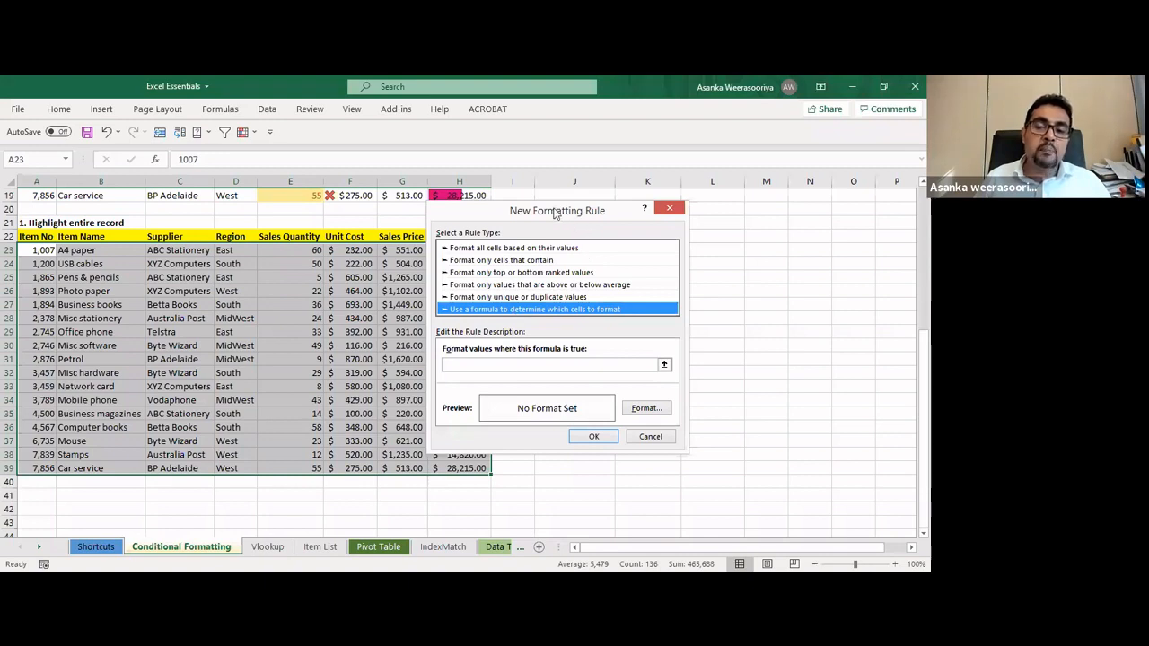
{"action": "left_click_drag", "start_coordinate": [556, 213], "coordinate": [624, 308]}
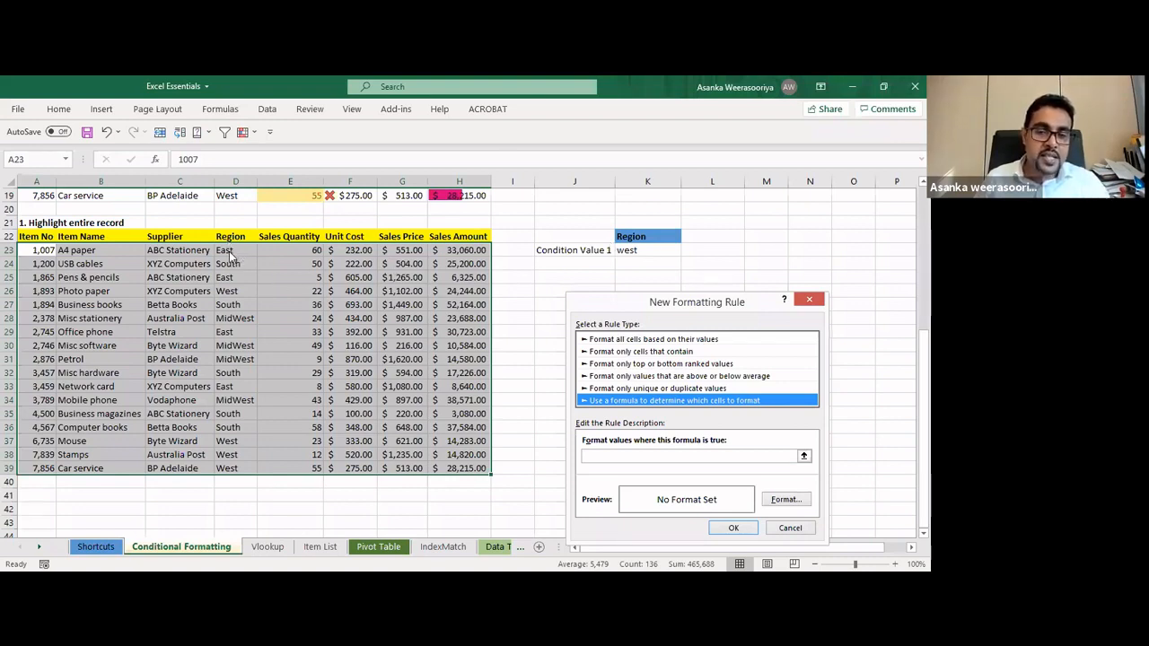
Step: Enter the rule formula =$D23=$K$23, comparing each row's Region with K23
{"action": "left_click", "coordinate": [612, 453]}
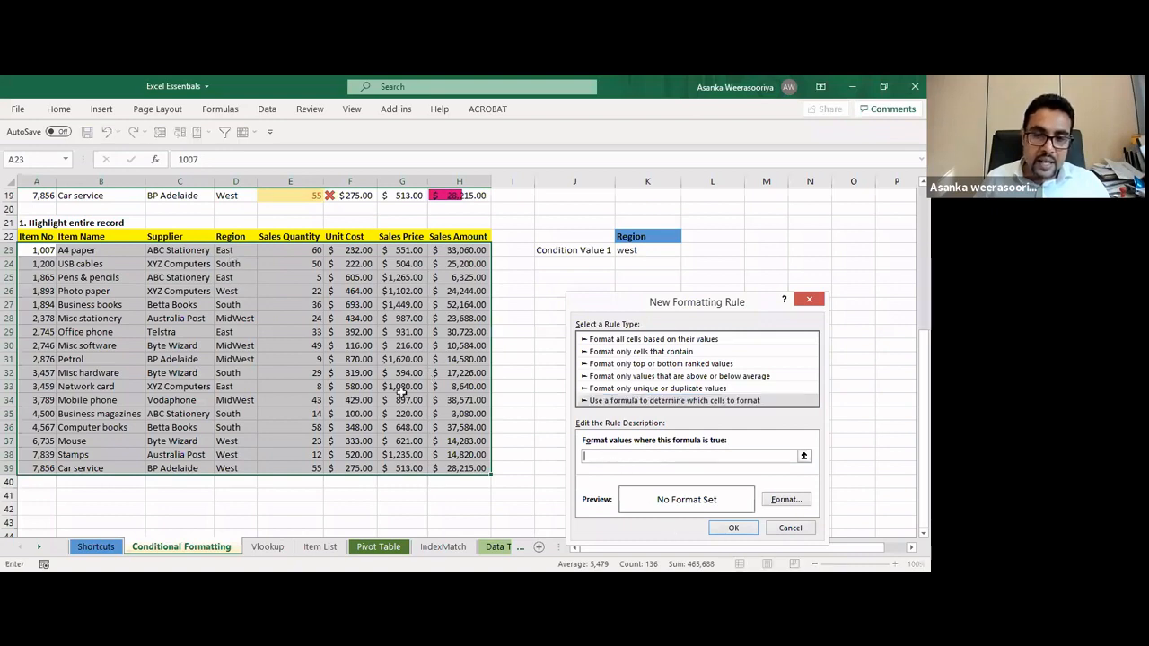
{"action": "left_click", "coordinate": [234, 250]}
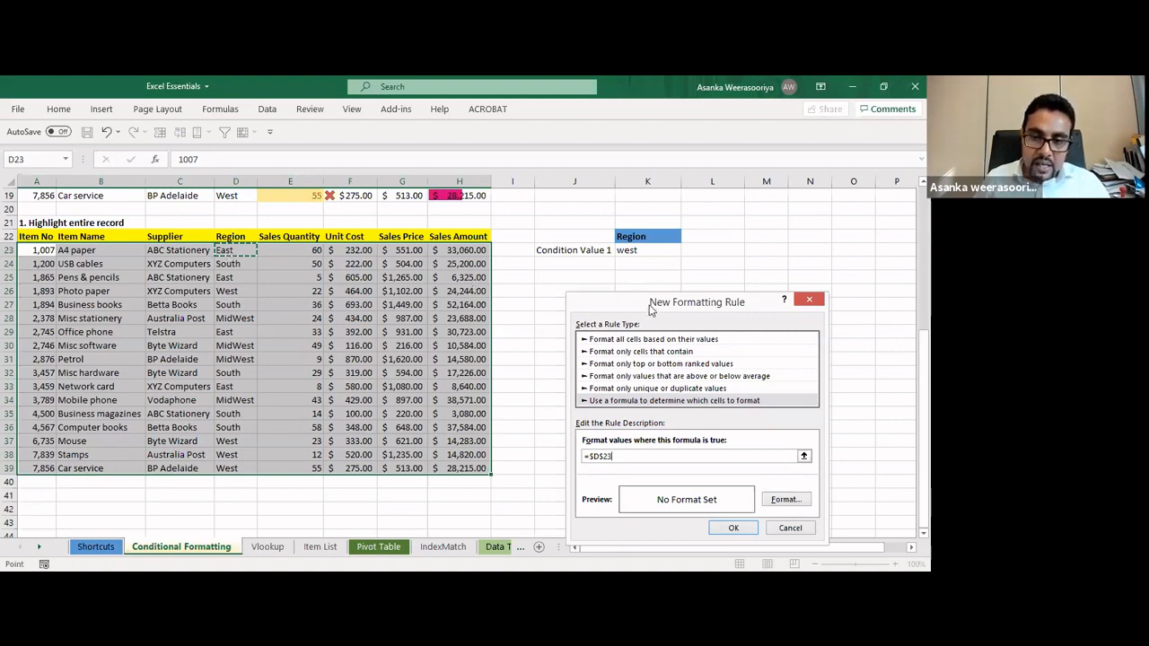
{"action": "left_click_drag", "start_coordinate": [651, 310], "coordinate": [622, 253]}
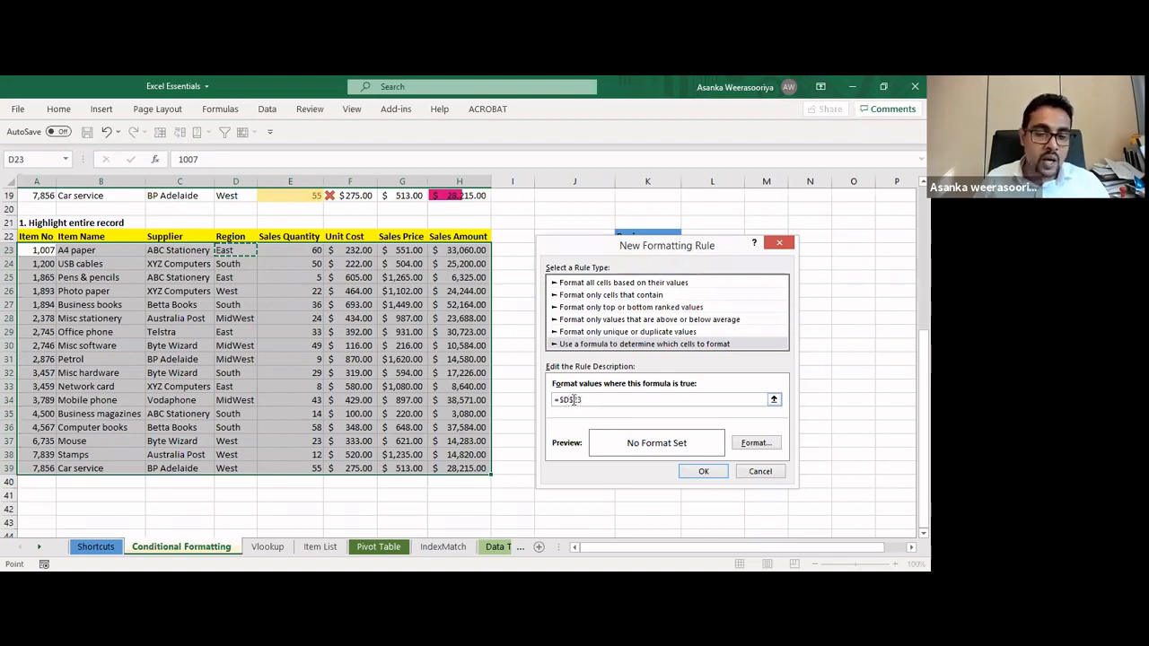
{"action": "left_click", "coordinate": [573, 399]}
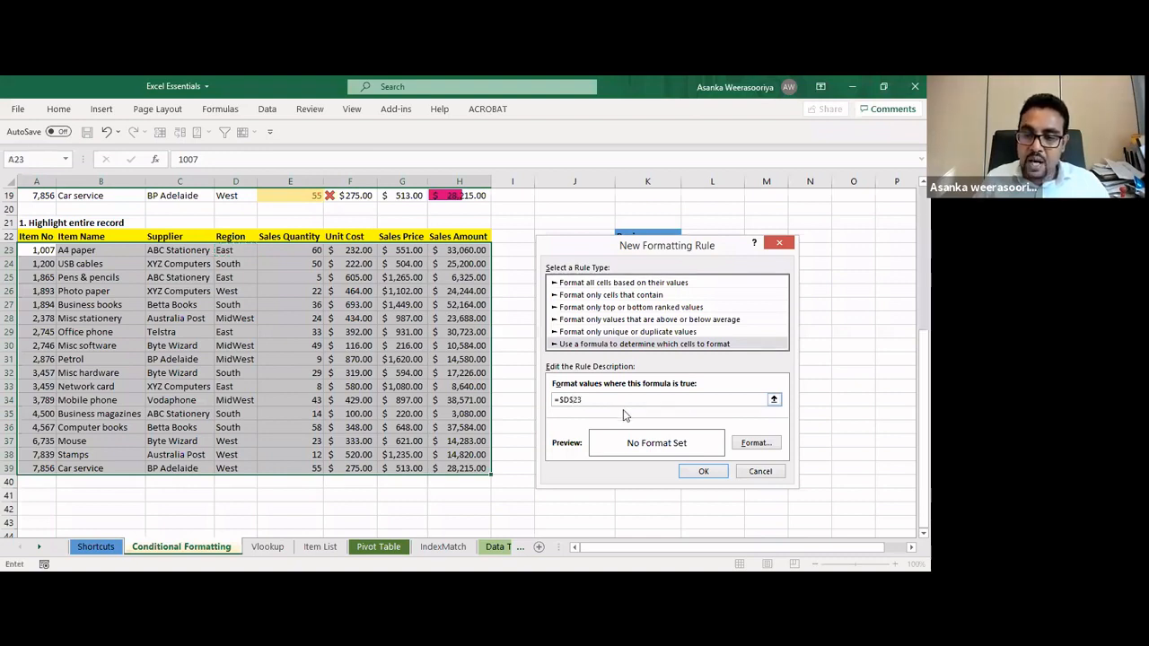
{"action": "key", "text": "BackSpace"}
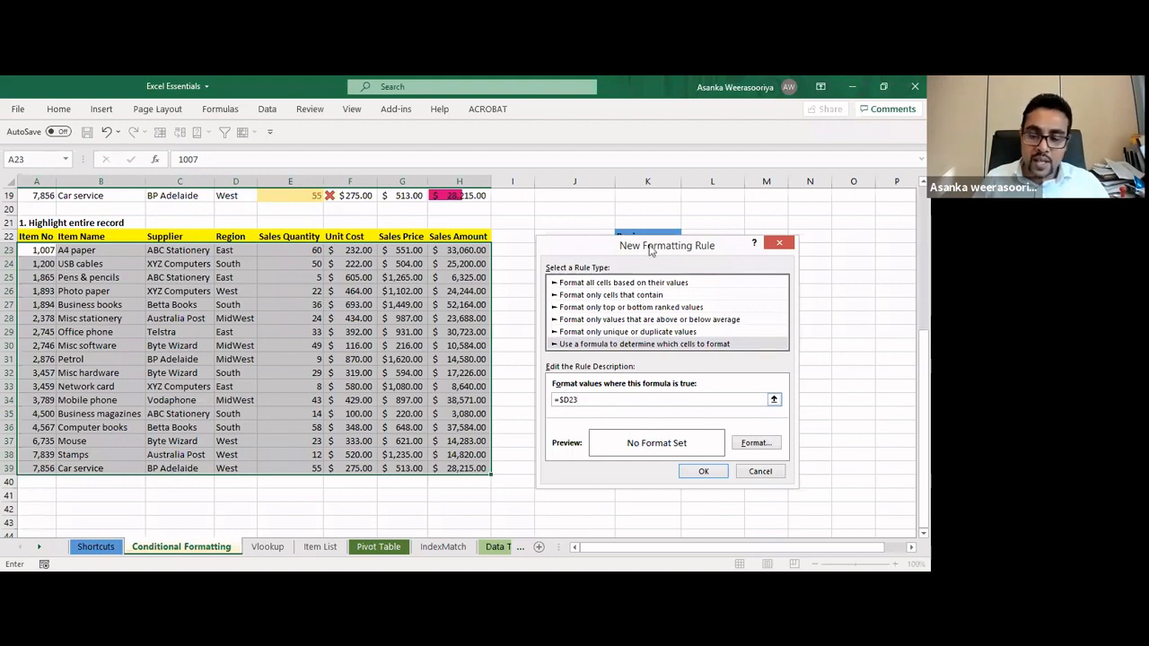
{"action": "left_click_drag", "start_coordinate": [652, 251], "coordinate": [379, 266]}
{"action": "type", "text": "="}
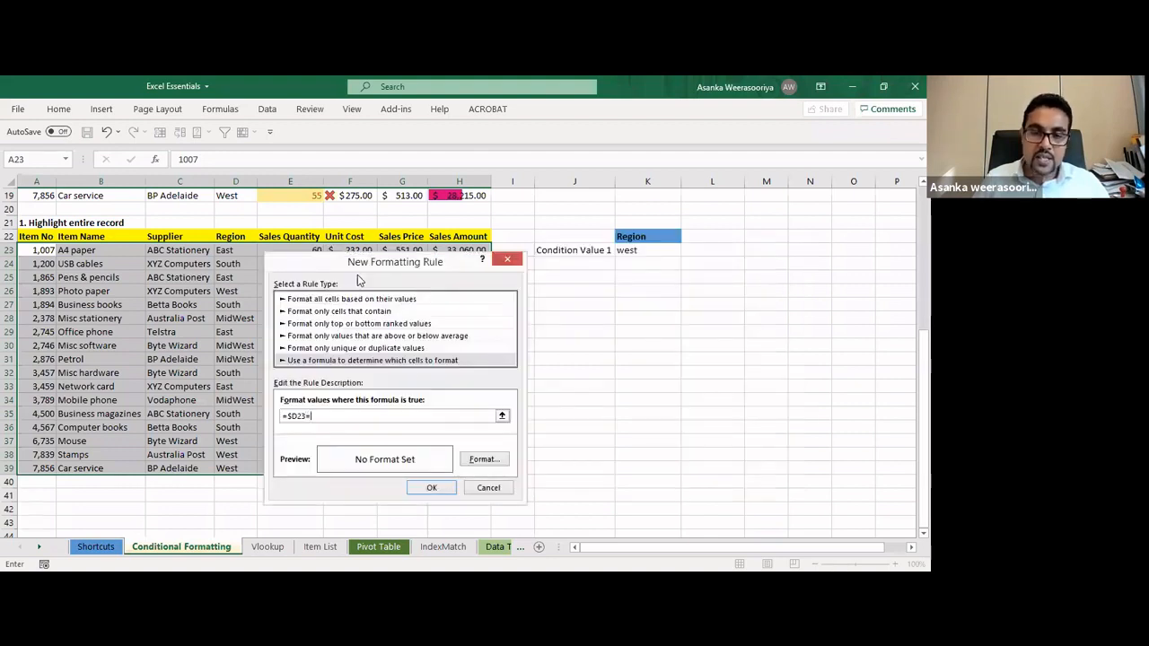
{"action": "left_click", "coordinate": [642, 250]}
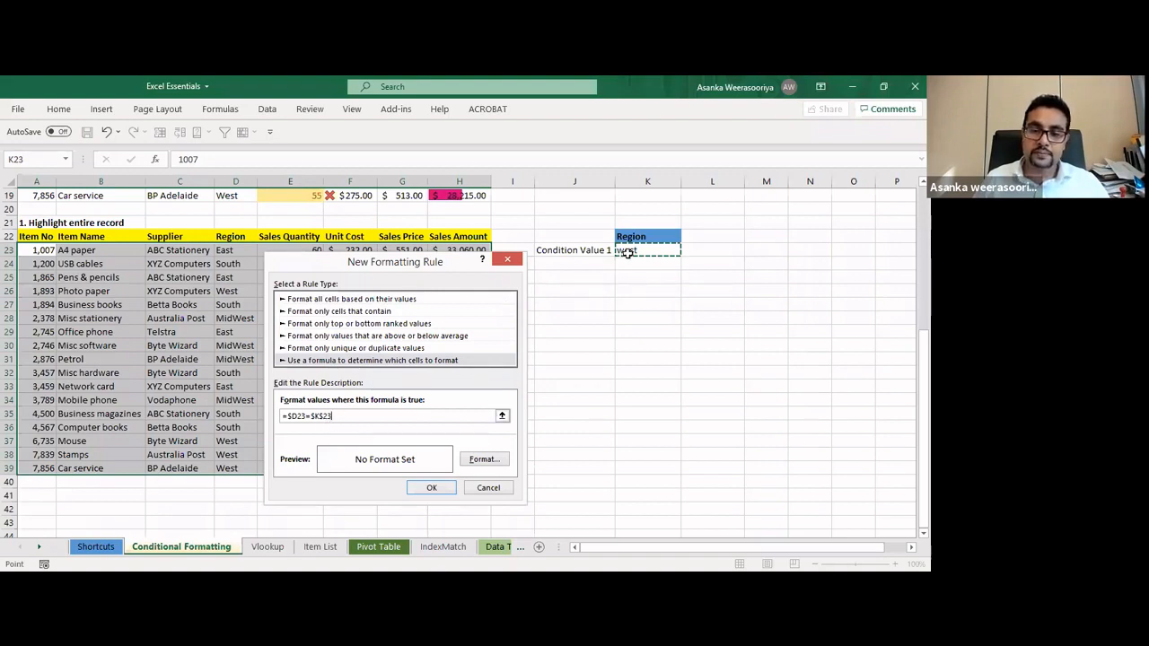
Step: Give the rule a green fill and apply it to the table
{"action": "left_click", "coordinate": [482, 459]}
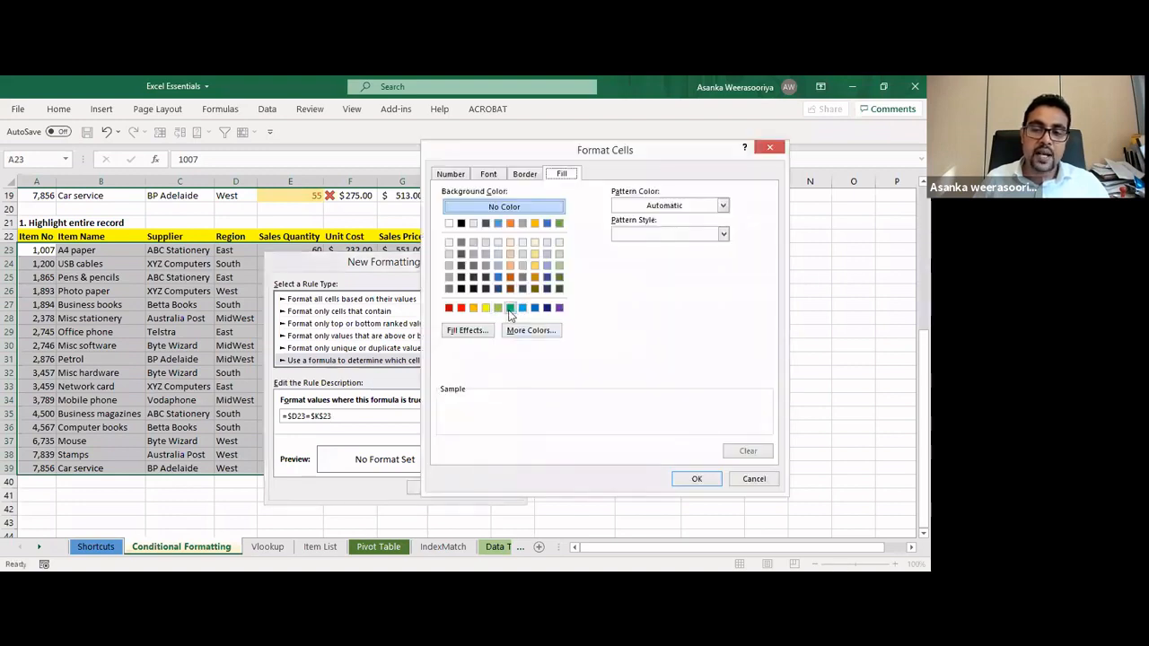
{"action": "left_click", "coordinate": [509, 309]}
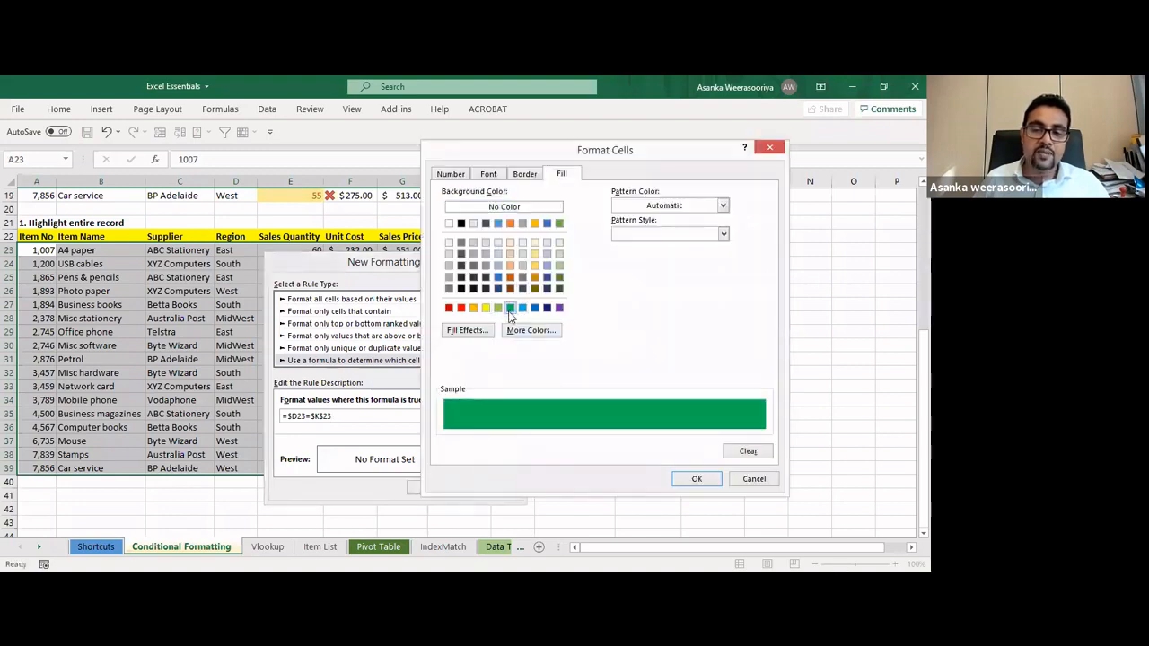
{"action": "left_click", "coordinate": [693, 480]}
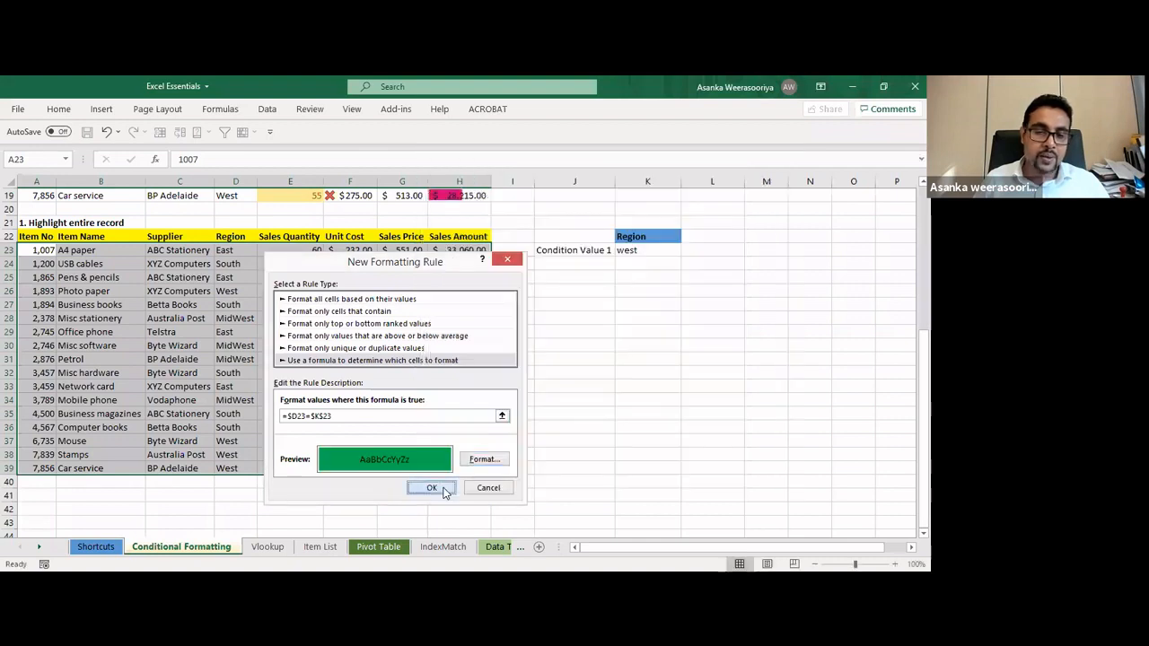
{"action": "left_click", "coordinate": [433, 489]}
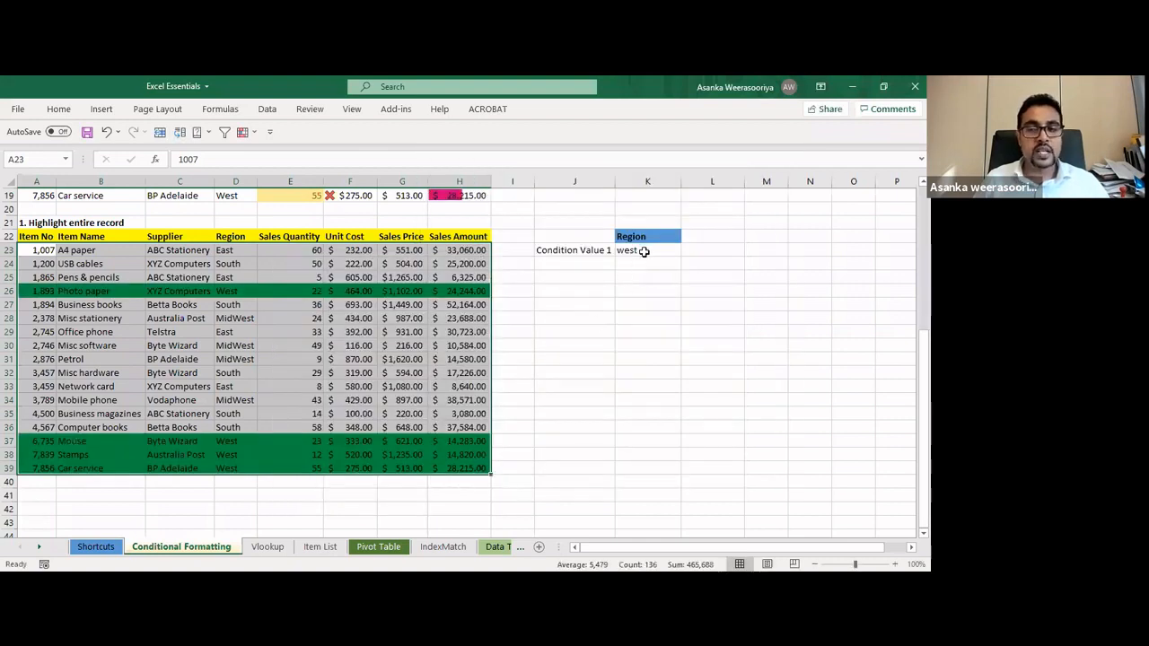
{"action": "left_click", "coordinate": [643, 250]}
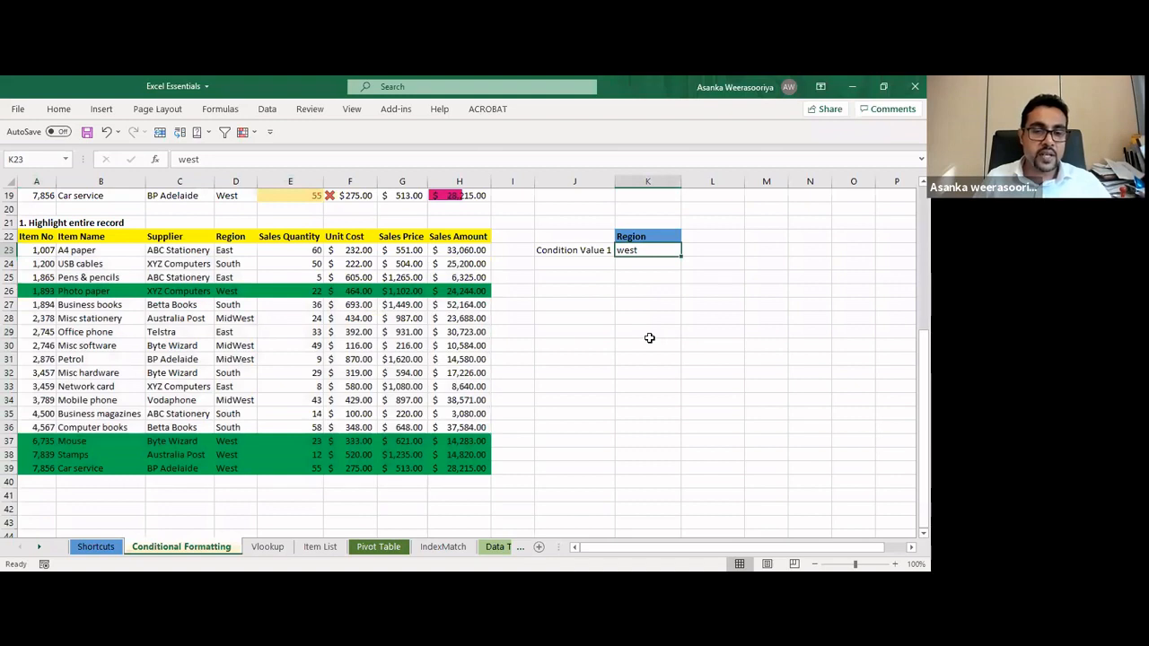
Step: Change K23 to east so the green highlight moves to the East rows
{"action": "type", "text": "east"}
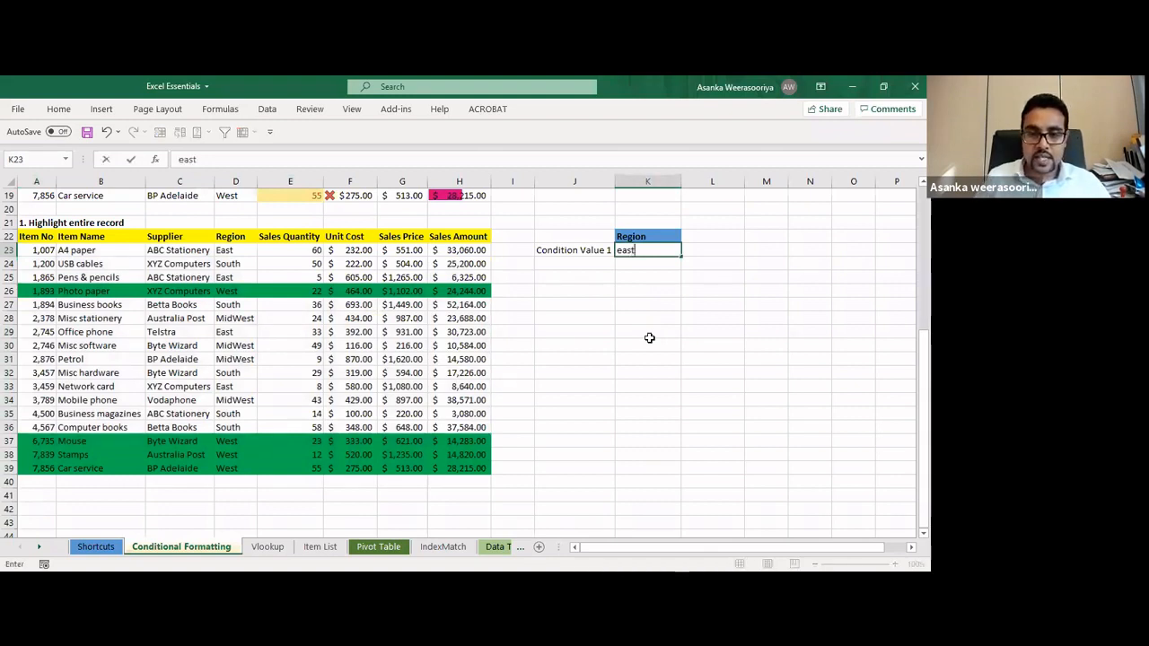
{"action": "key", "text": "Return"}
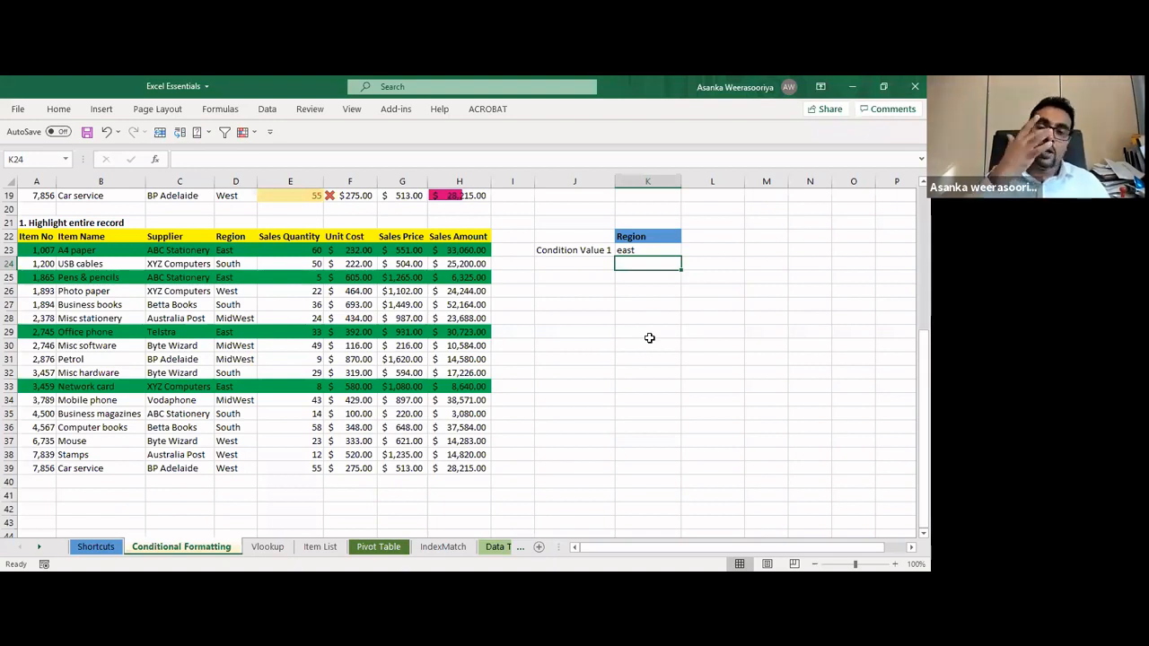
{"action": "left_click", "coordinate": [643, 277]}
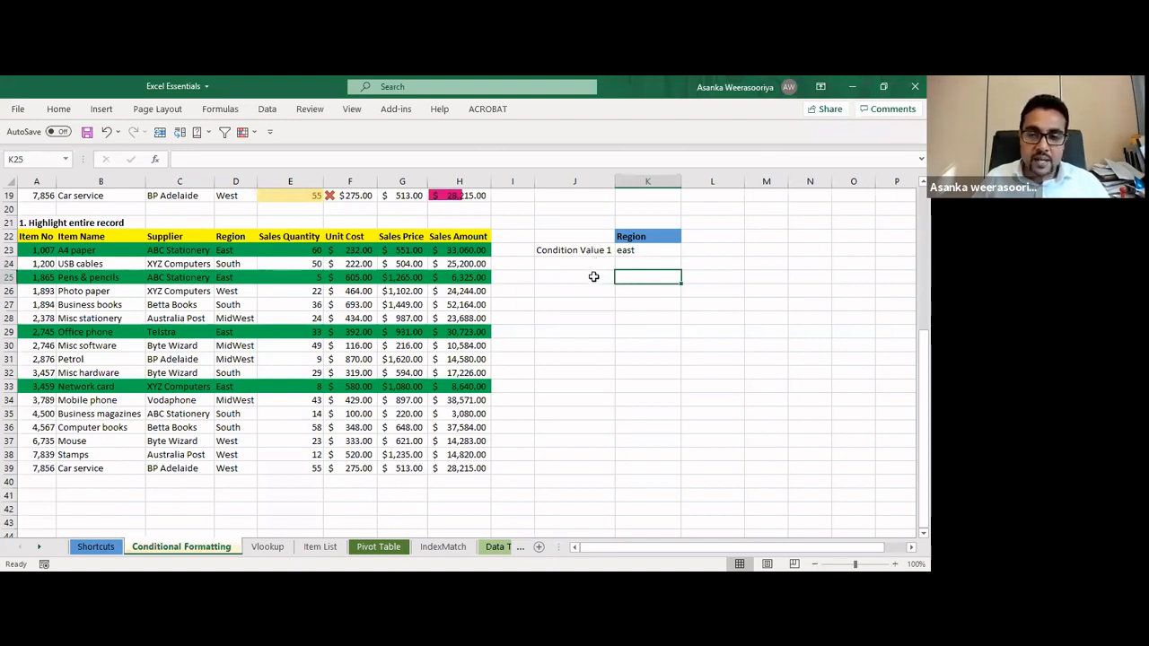
{"action": "left_click", "coordinate": [594, 277]}
Step: Copy the Condition Value 1 label to J26 and change it to Condition Value 2
{"action": "left_click", "coordinate": [594, 250]}
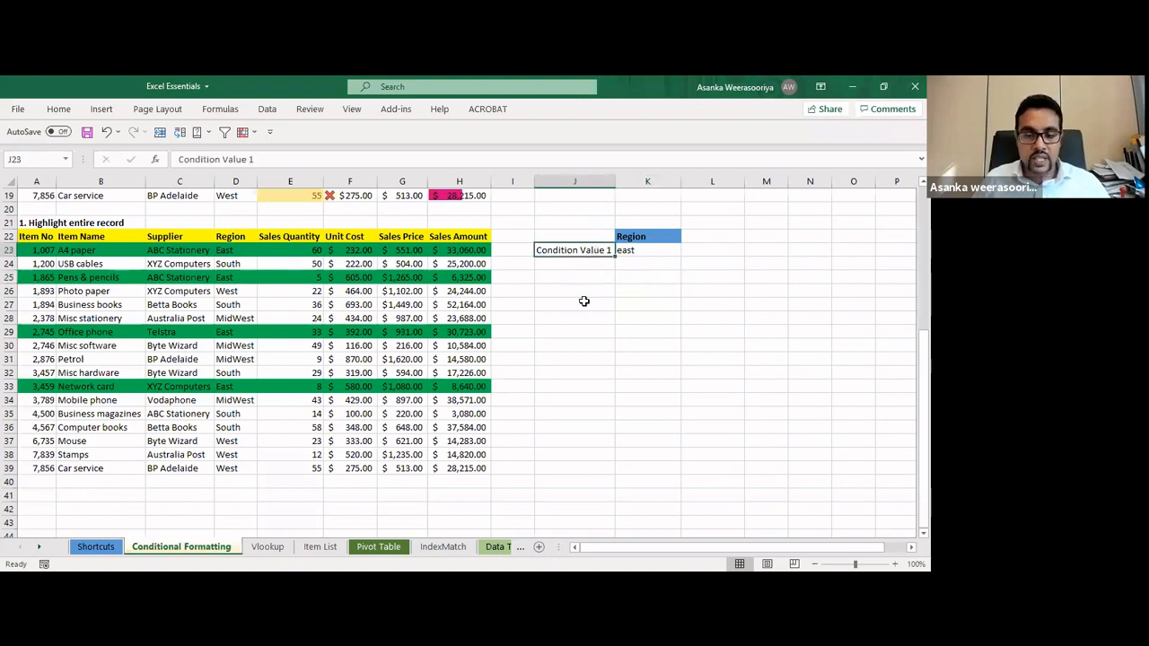
{"action": "key", "text": "ctrl+c"}
{"action": "left_click", "coordinate": [588, 290]}
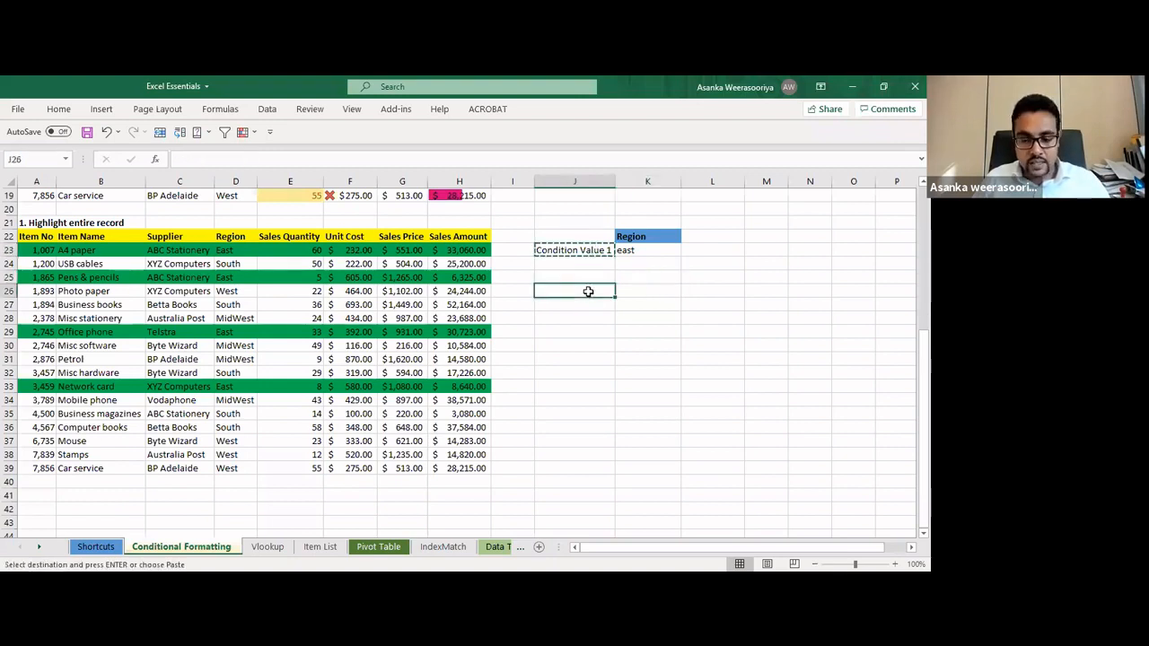
{"action": "key", "text": "ctrl+v"}
{"action": "key", "text": "F2"}
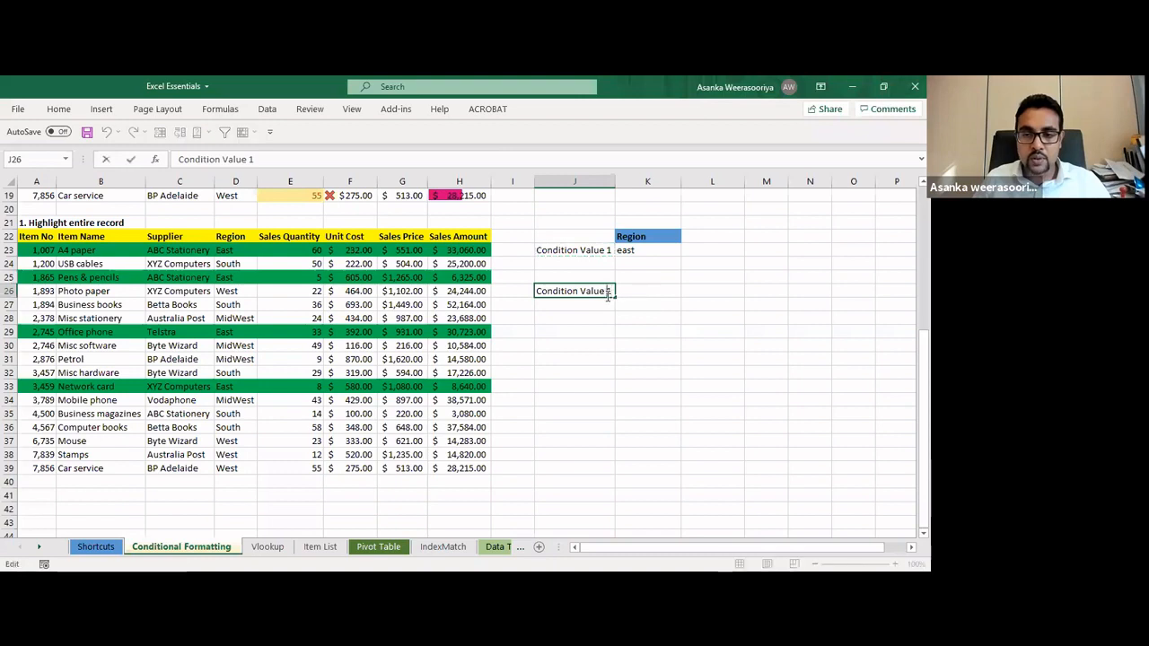
{"action": "key", "text": "BackSpace"}
{"action": "type", "text": "2"}
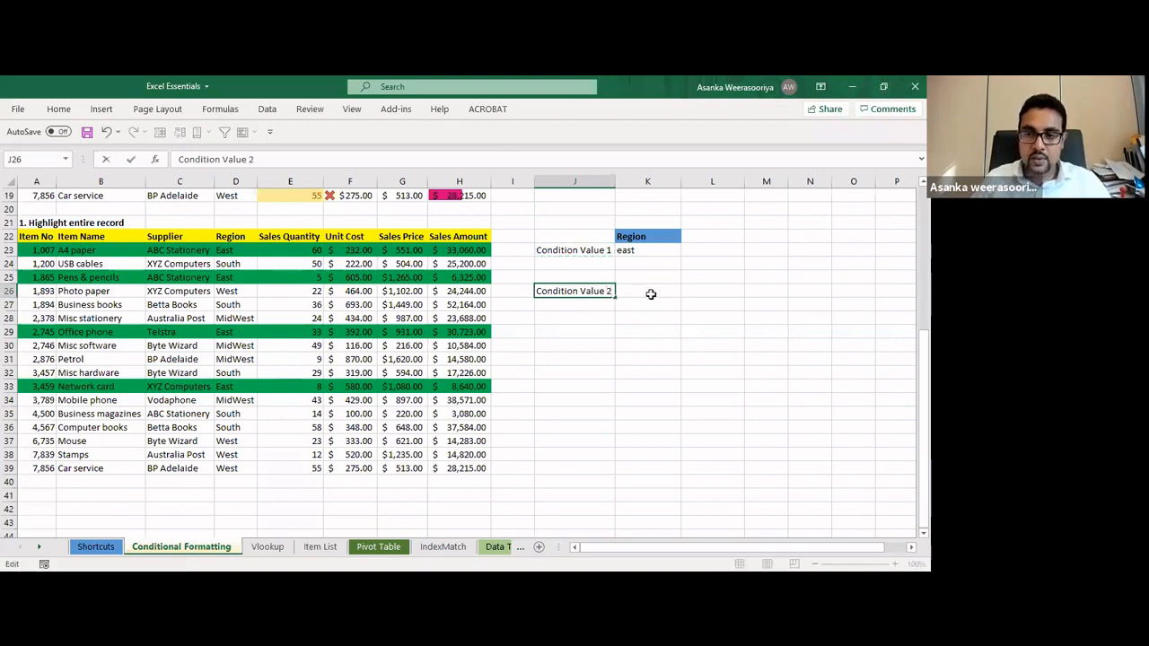
{"action": "left_click", "coordinate": [650, 292]}
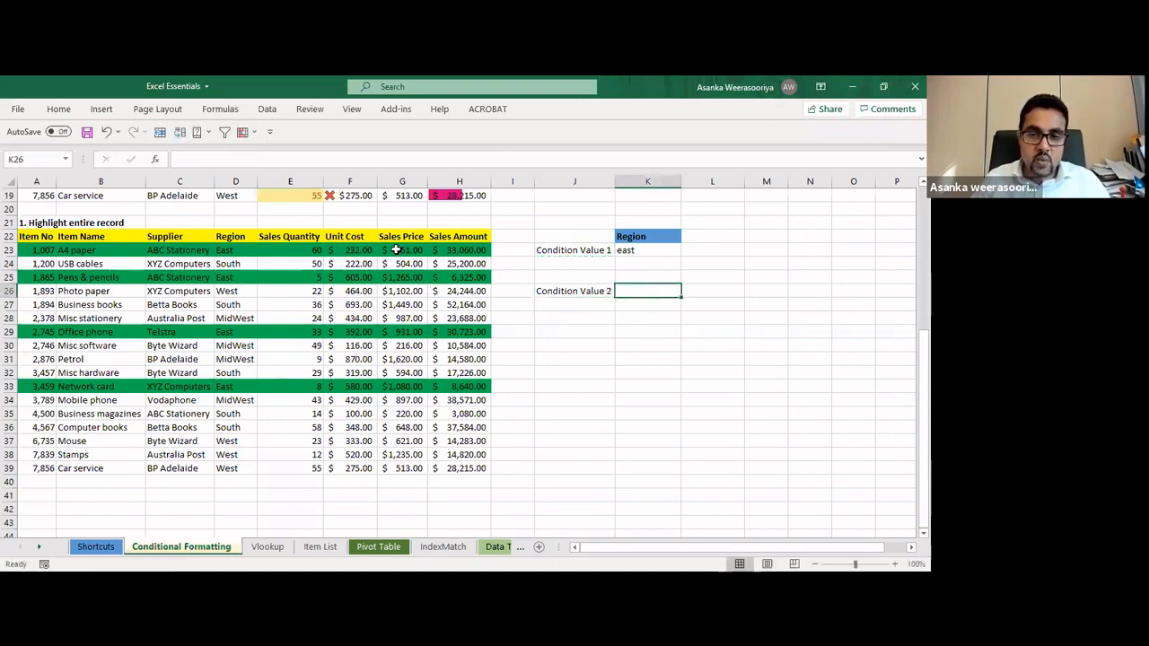
Step: Copy the Sales Quantity heading into K25 and enter 40 in K26
{"action": "left_click", "coordinate": [302, 237]}
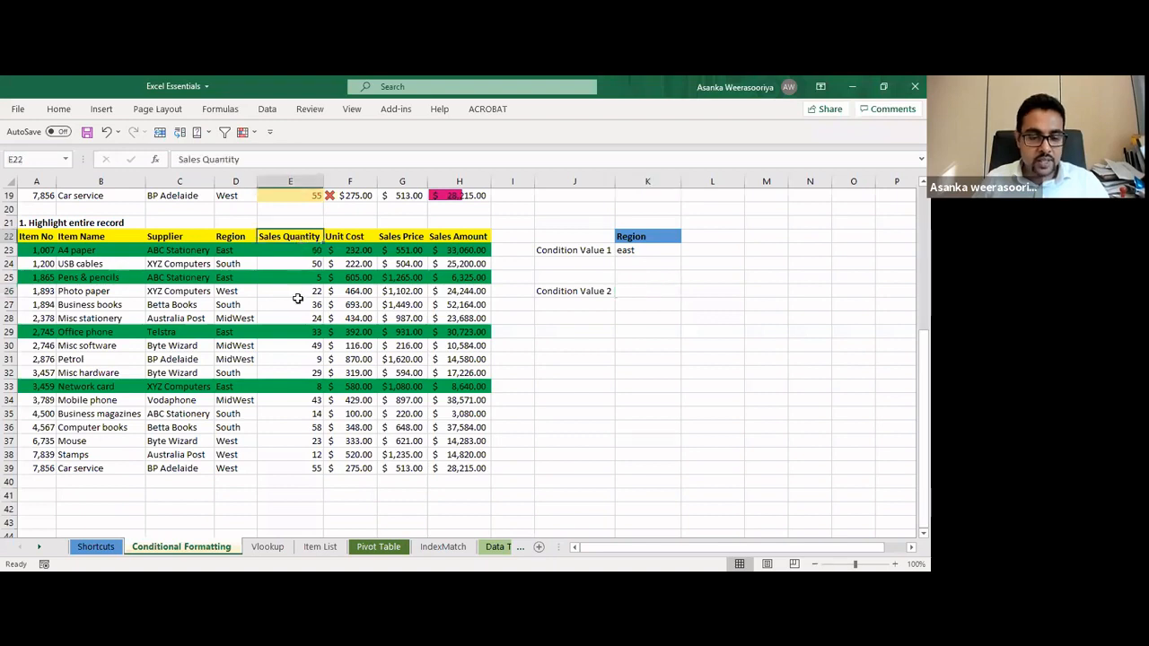
{"action": "key", "text": "ctrl+c"}
{"action": "left_click", "coordinate": [628, 278]}
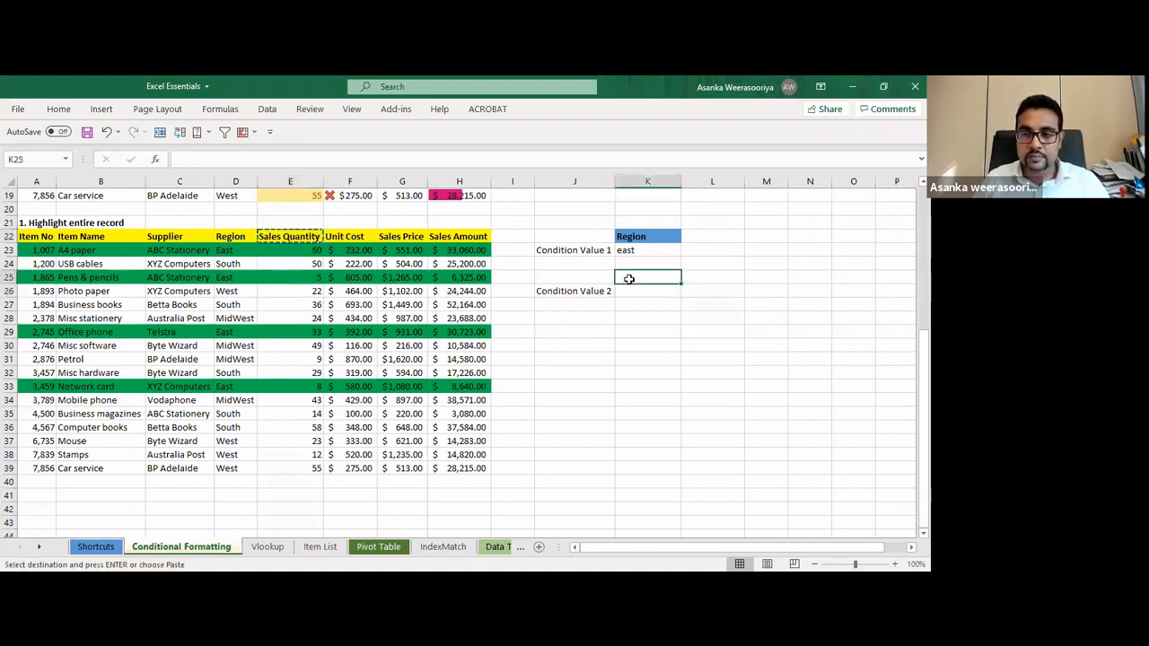
{"action": "key", "text": "ctrl+v"}
{"action": "left_click", "coordinate": [636, 291]}
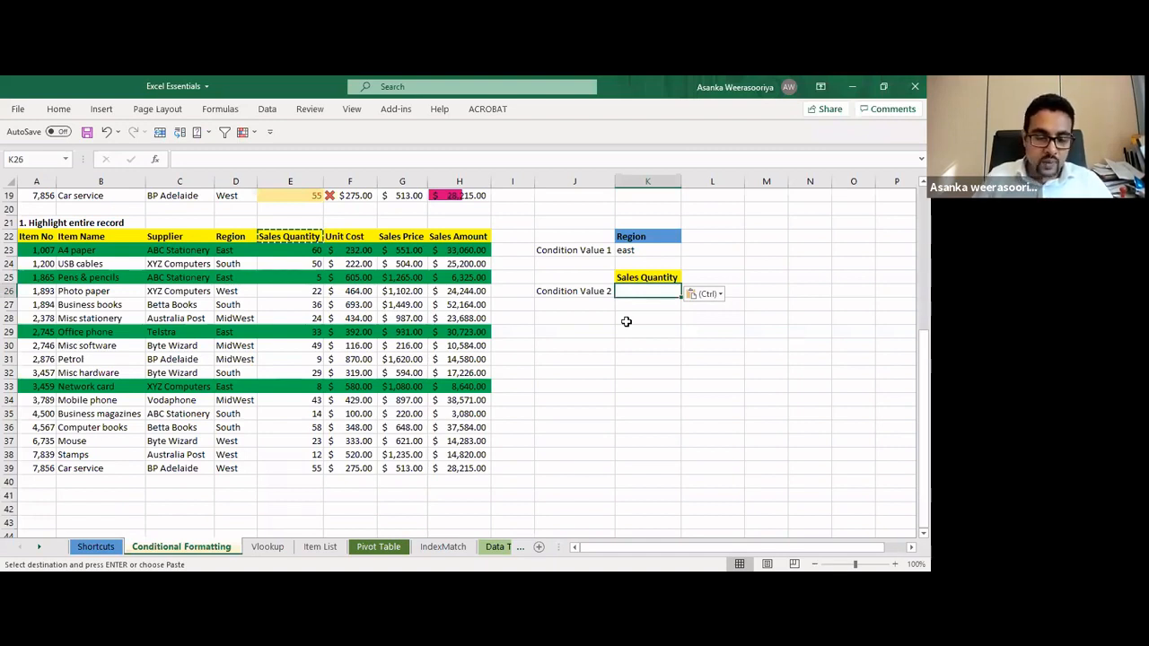
{"action": "type", "text": "50"}
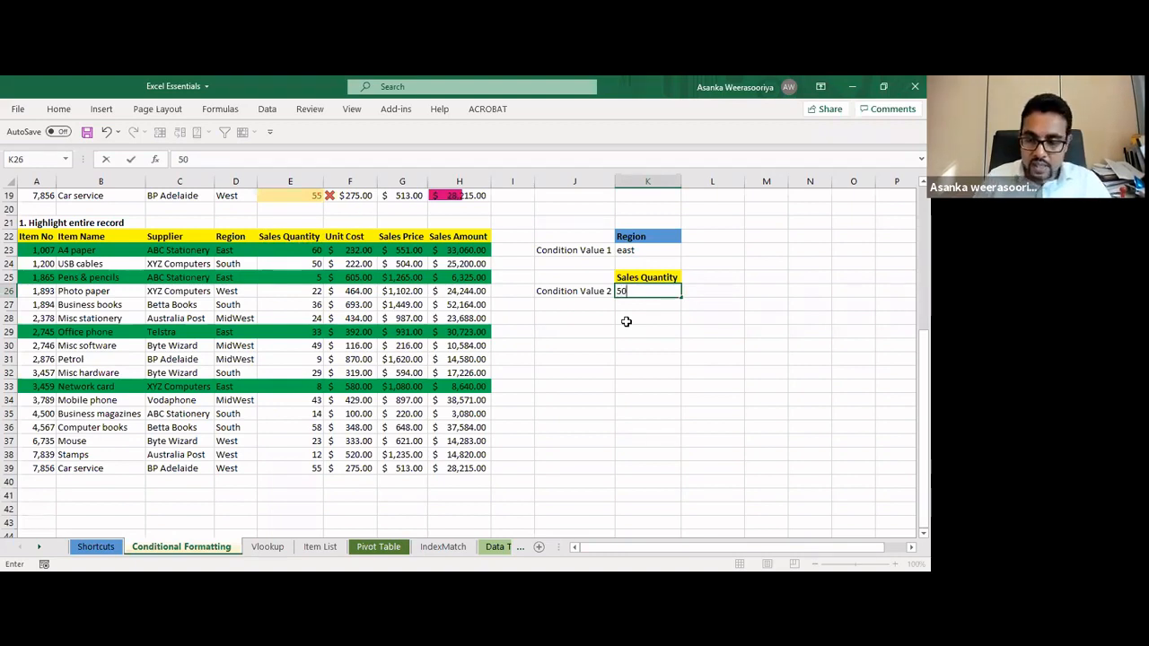
{"action": "key", "text": "BackSpace"}
{"action": "type", "text": "40"}
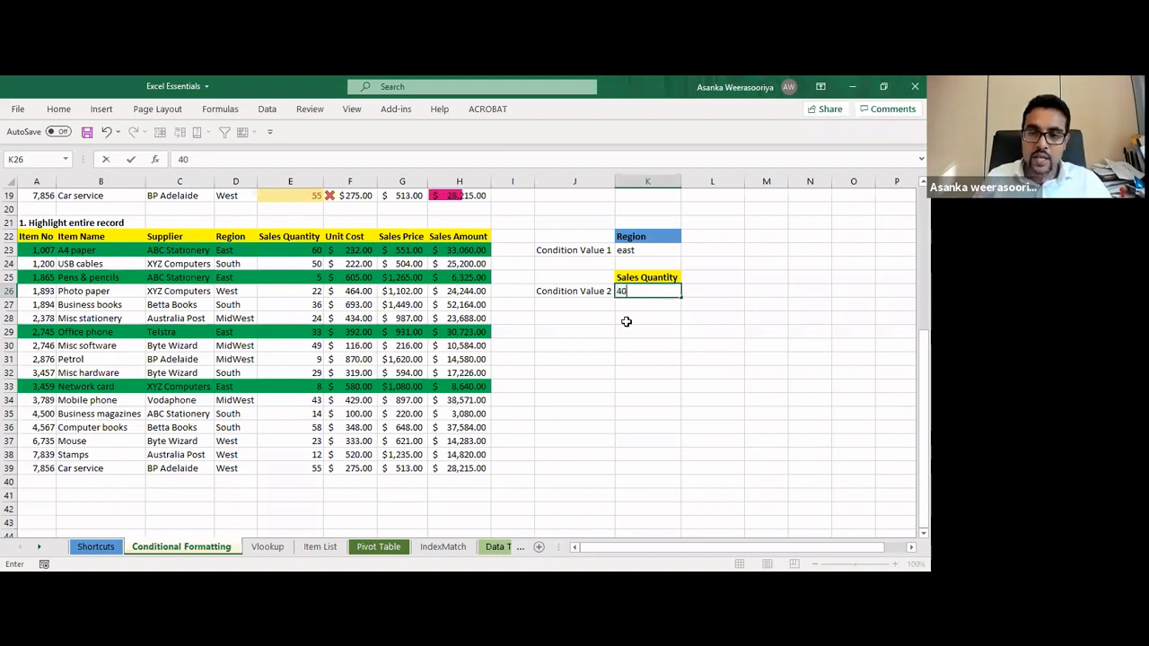
{"action": "left_click", "coordinate": [624, 323]}
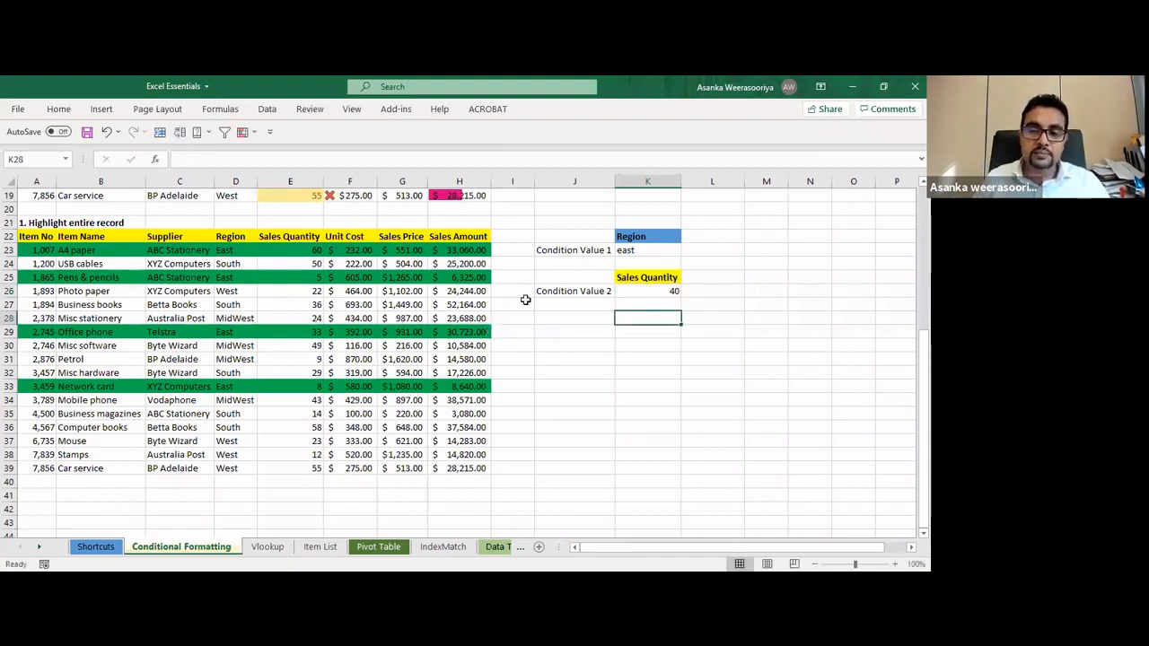
Step: Clear the green rules from A23:H39 via Clear Rules from Selected Cells, then reselect the rows
{"action": "left_click_drag", "start_coordinate": [49, 254], "coordinate": [485, 485]}
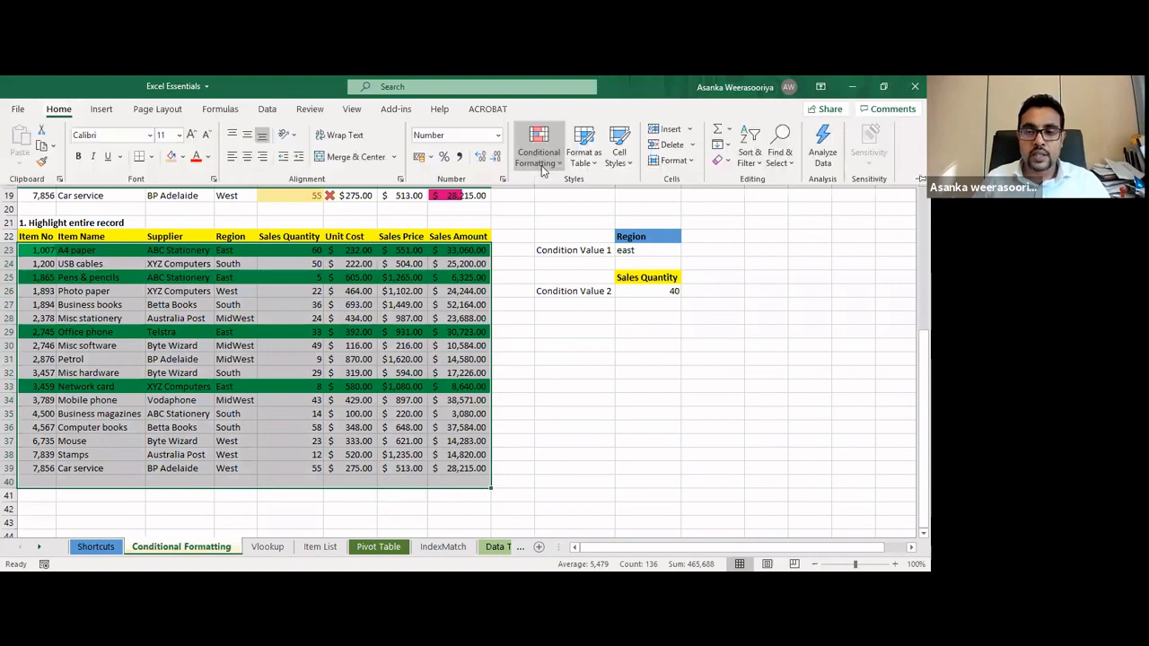
{"action": "left_click", "coordinate": [542, 167]}
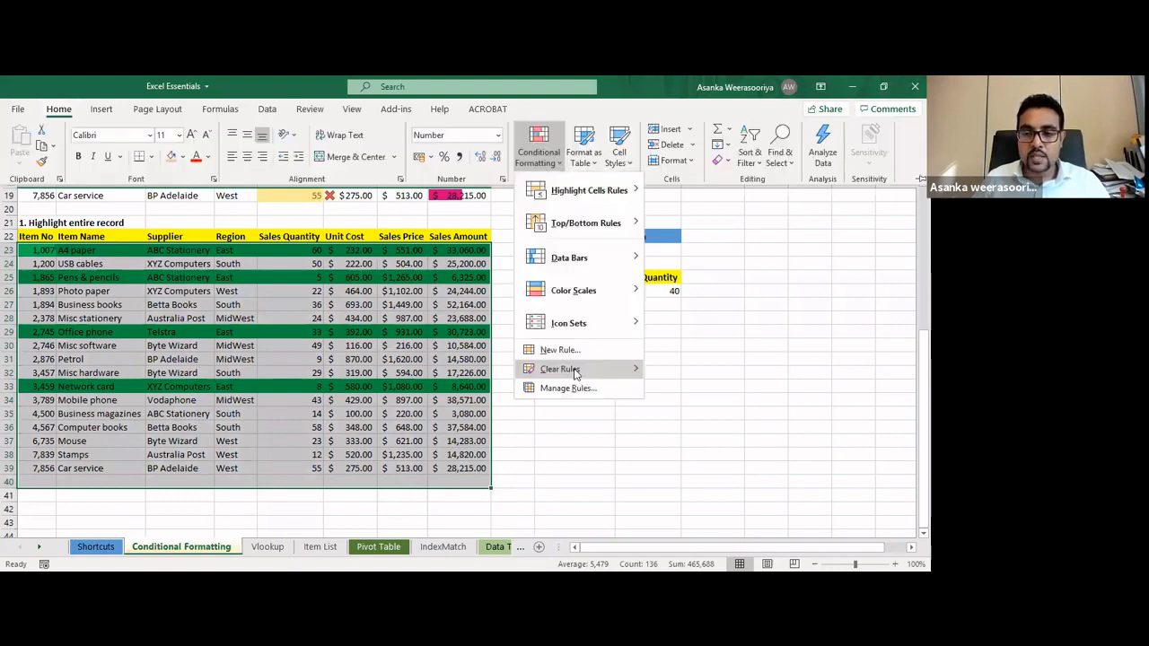
{"action": "mouse_move", "coordinate": [579, 372]}
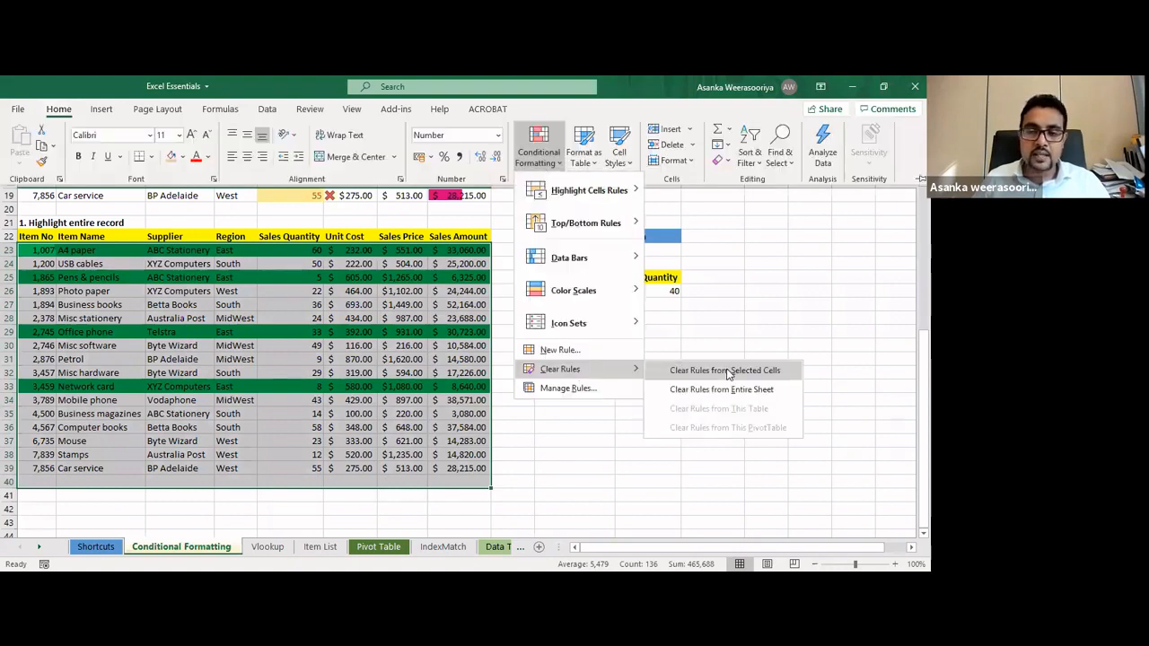
{"action": "left_click", "coordinate": [726, 371]}
{"action": "left_click", "coordinate": [557, 344]}
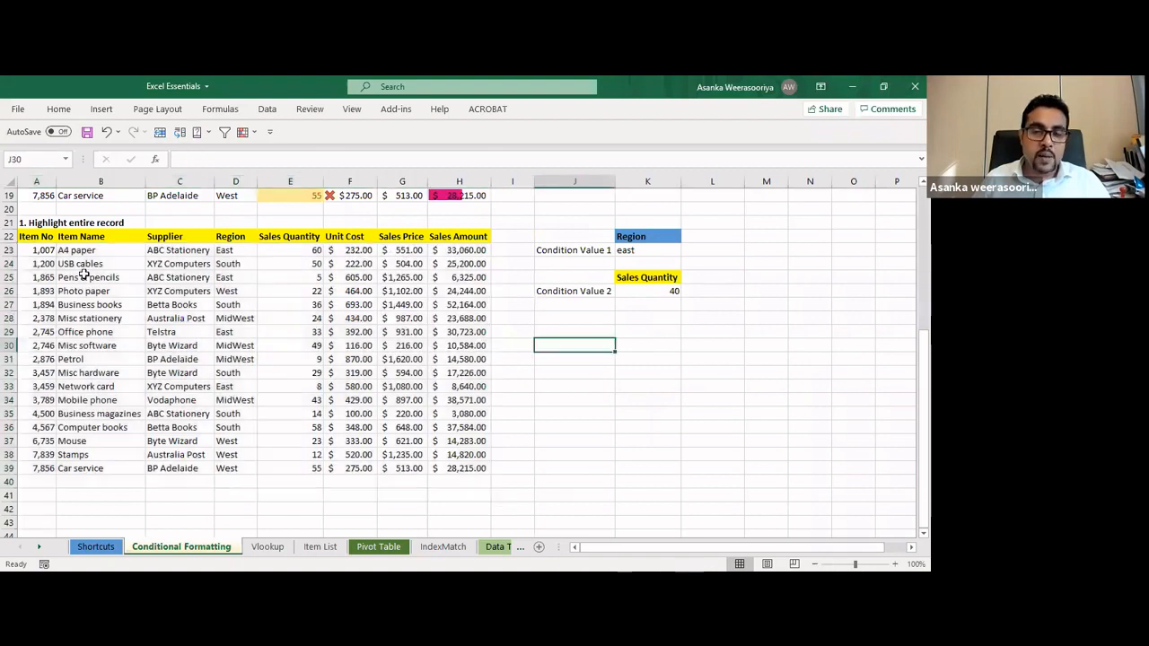
{"action": "left_click_drag", "start_coordinate": [40, 251], "coordinate": [449, 473]}
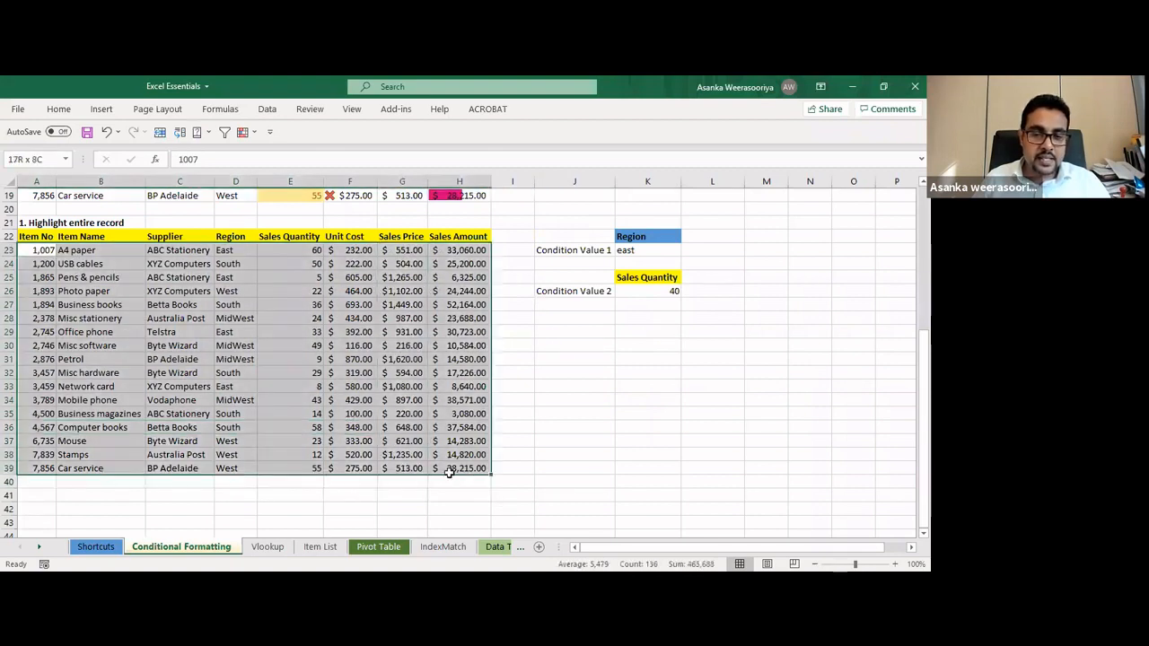
Step: Start a New Rule of type 'Use a formula to determine which cells to format'
{"action": "left_click", "coordinate": [68, 112]}
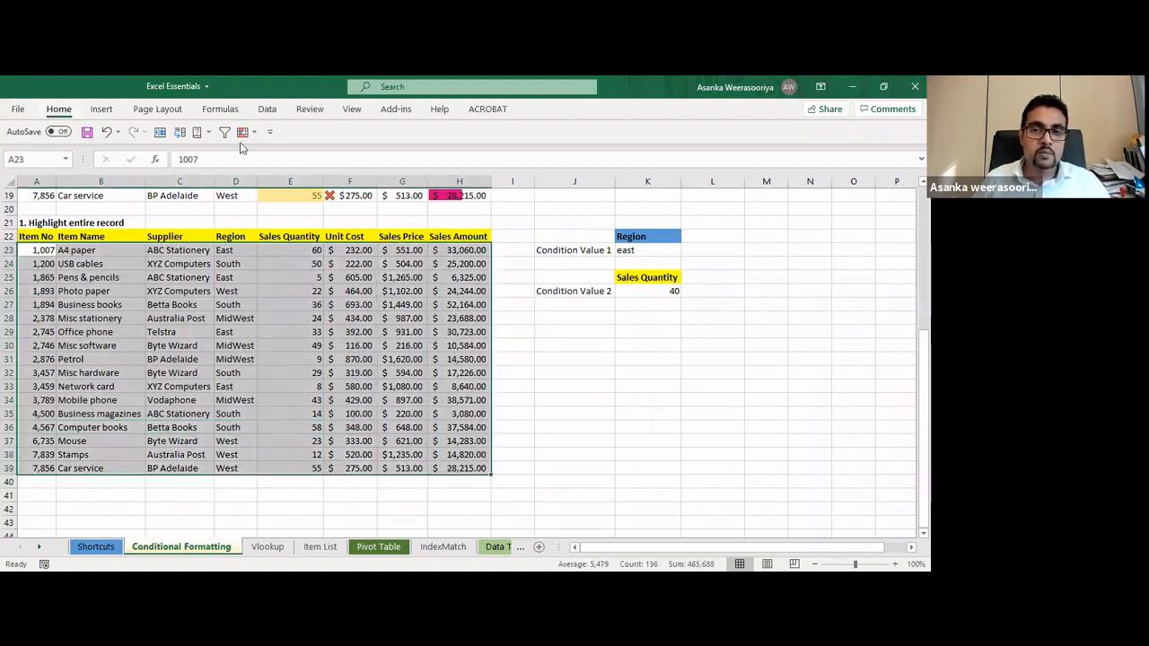
{"action": "left_click", "coordinate": [553, 158]}
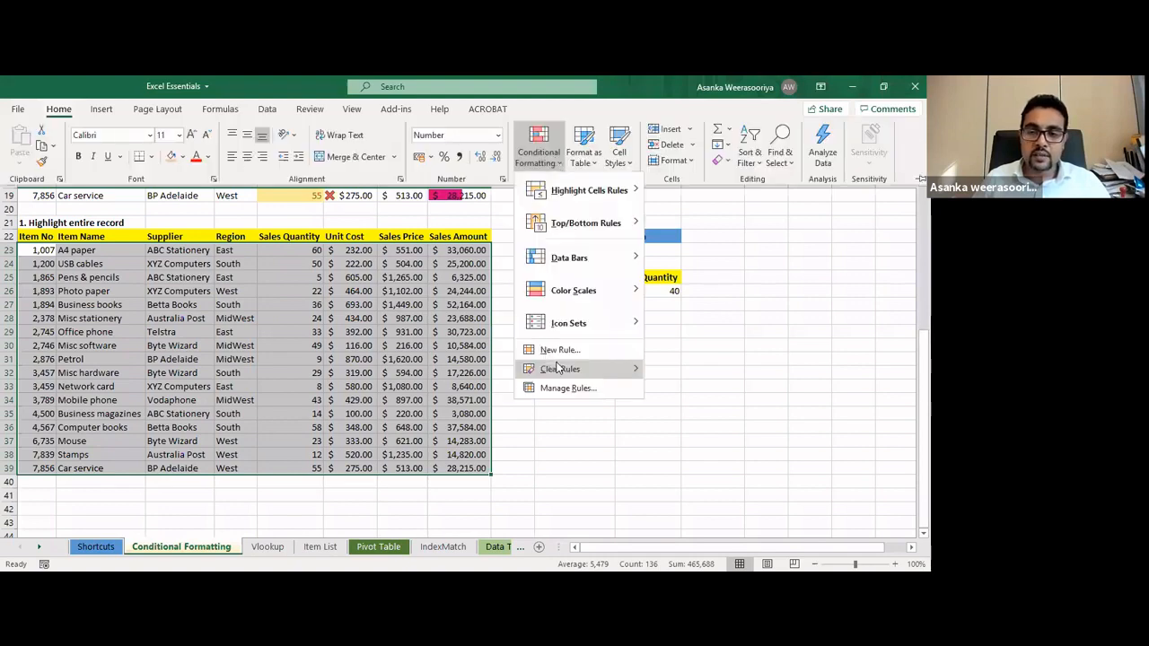
{"action": "left_click", "coordinate": [560, 350]}
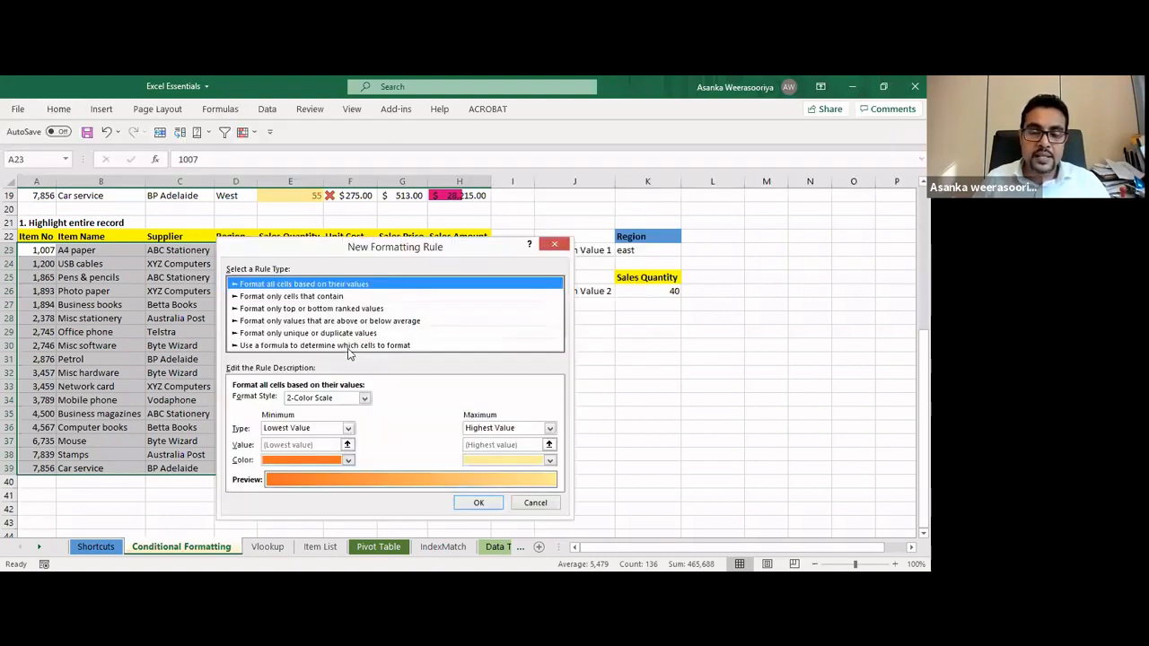
{"action": "left_click", "coordinate": [350, 346]}
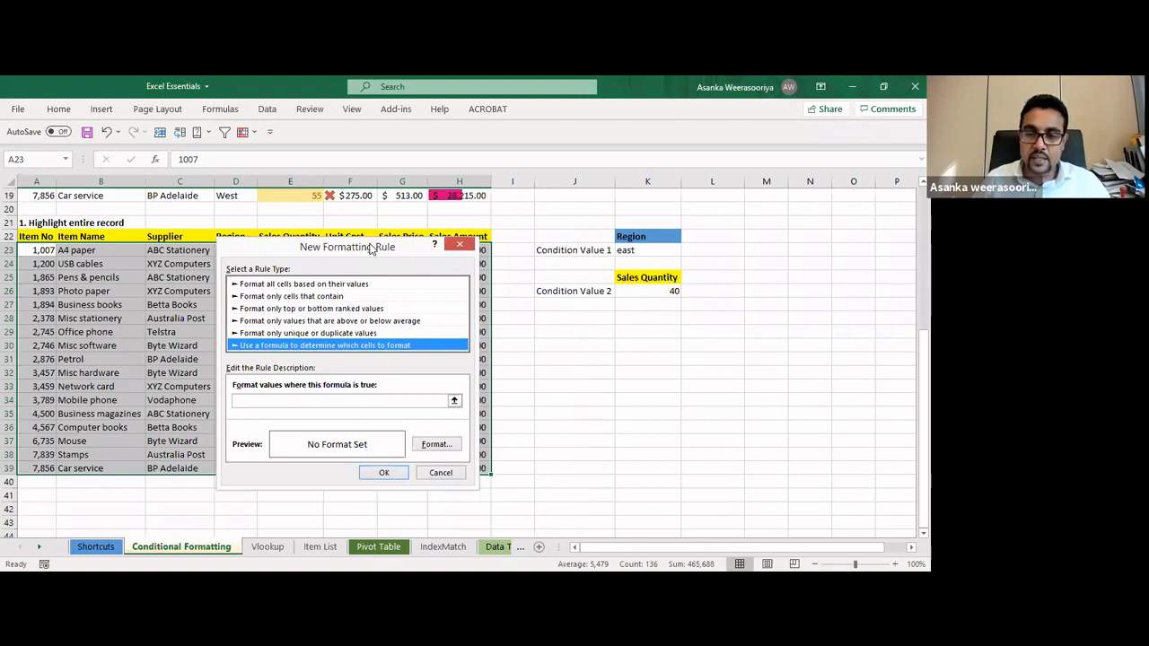
{"action": "left_click_drag", "start_coordinate": [371, 249], "coordinate": [744, 295]}
Step: Enter the formula =$E23>$K$26, comparing Sales Quantity against Condition Value 2
{"action": "left_click", "coordinate": [623, 448]}
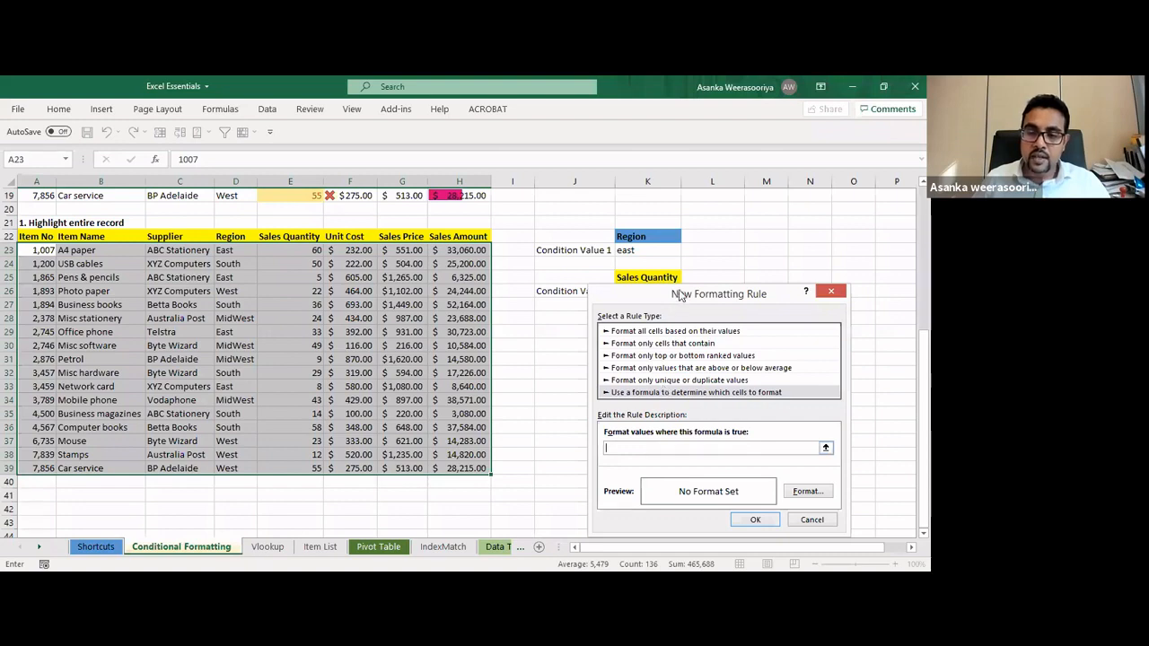
{"action": "left_click_drag", "start_coordinate": [718, 295], "coordinate": [730, 256]}
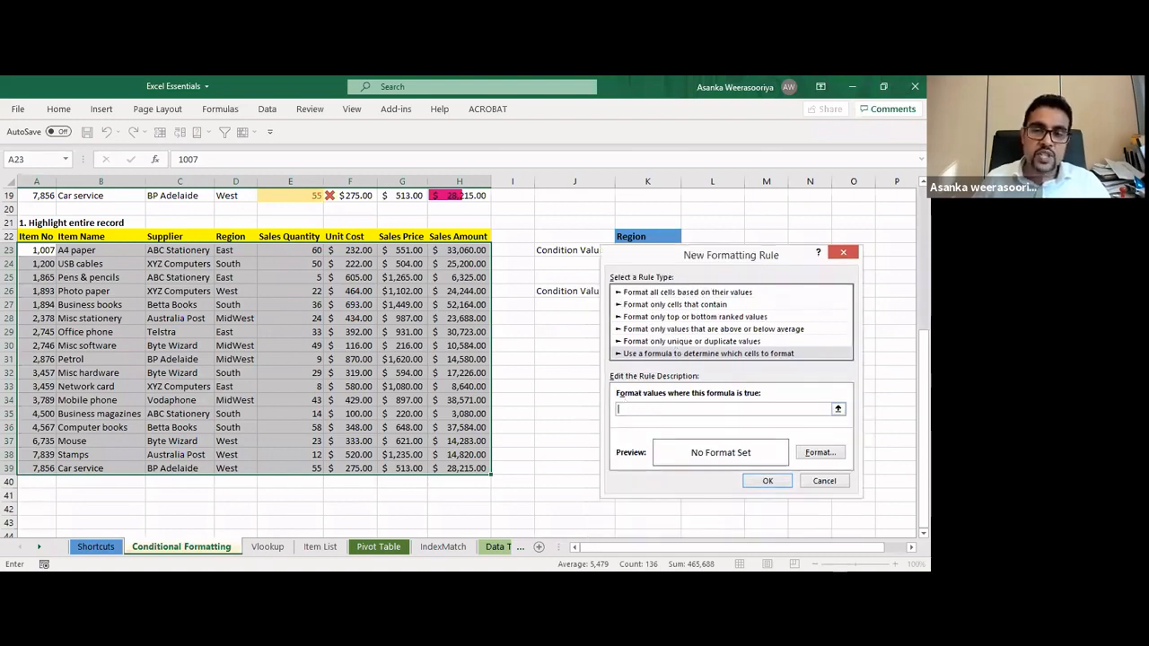
{"action": "left_click", "coordinate": [305, 251]}
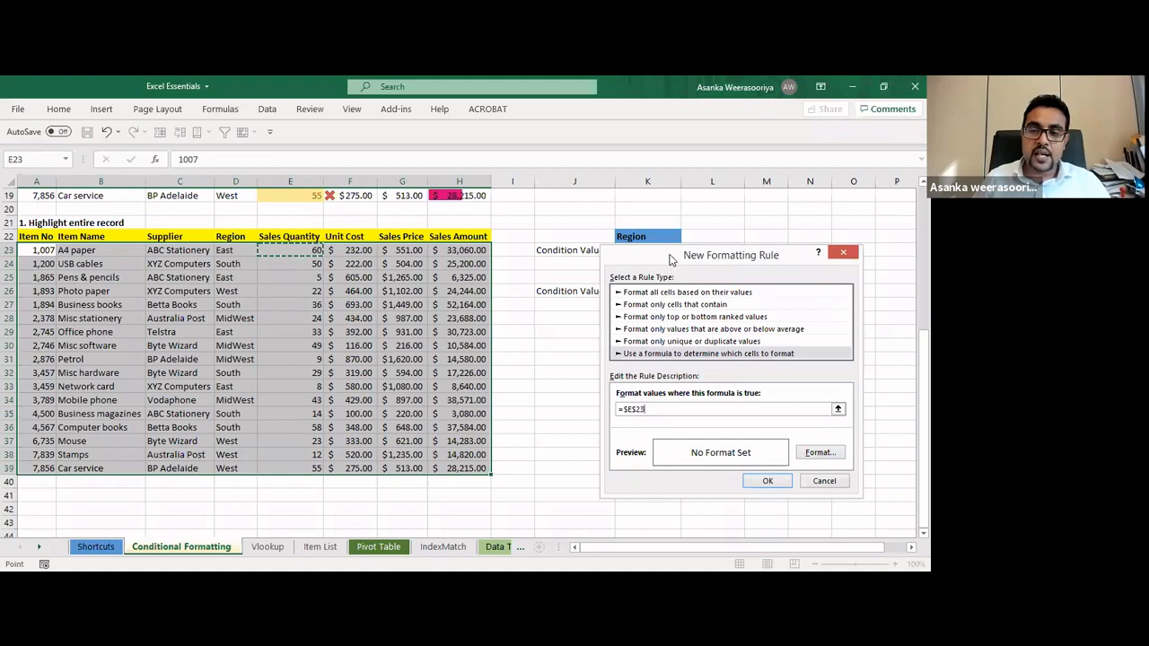
{"action": "left_click_drag", "start_coordinate": [670, 266], "coordinate": [571, 223]}
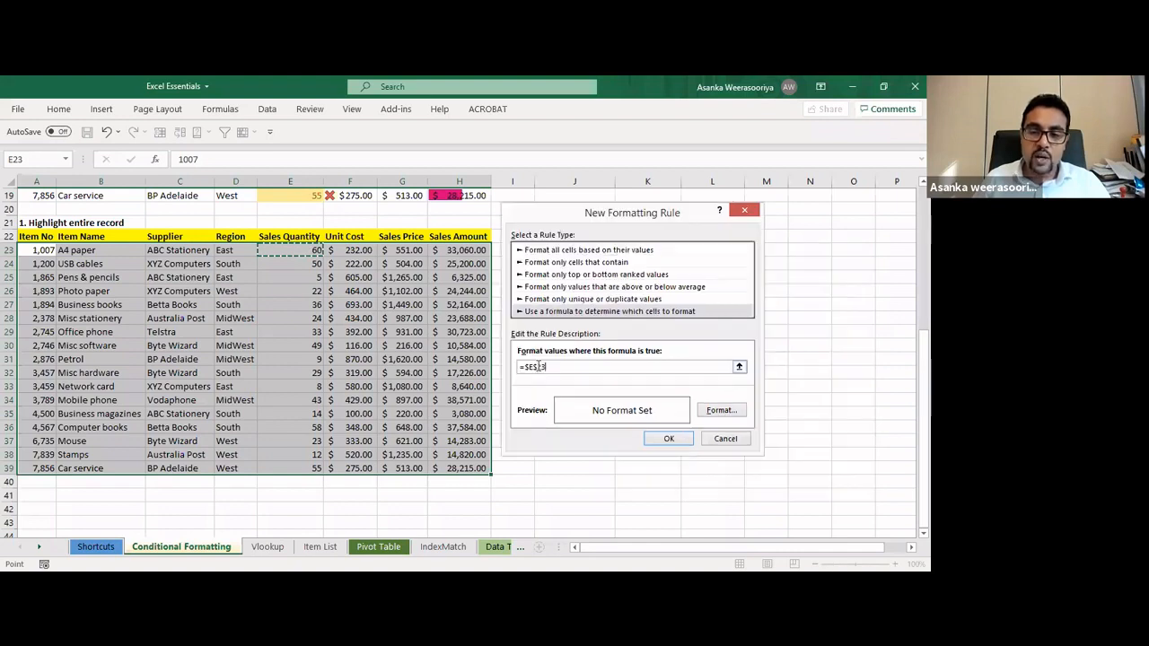
{"action": "left_click", "coordinate": [567, 367]}
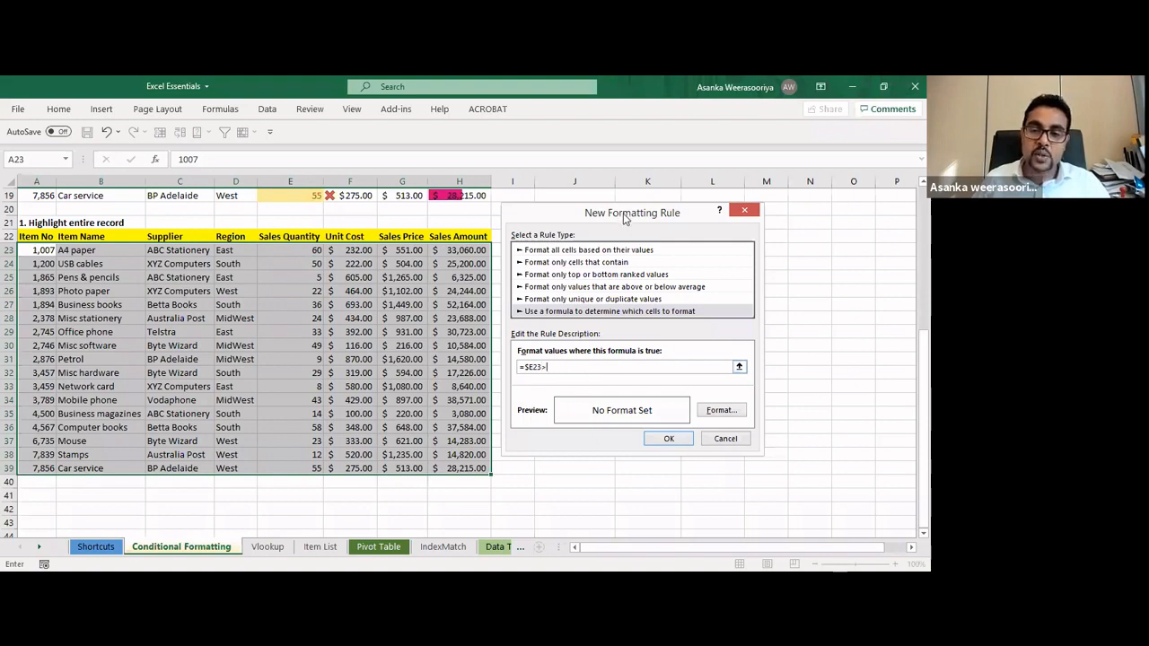
{"action": "left_click_drag", "start_coordinate": [626, 220], "coordinate": [288, 211]}
{"action": "left_click", "coordinate": [649, 291]}
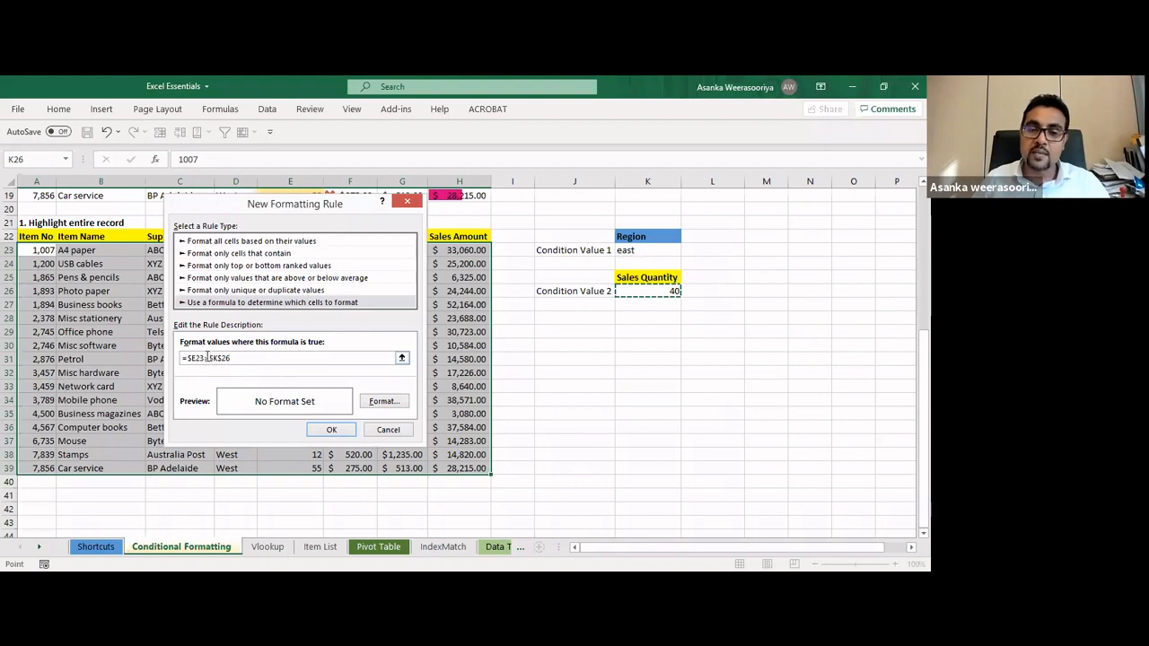
Step: Set the =$E23>$K$26 rule's fill to red and apply it
{"action": "left_click", "coordinate": [382, 404]}
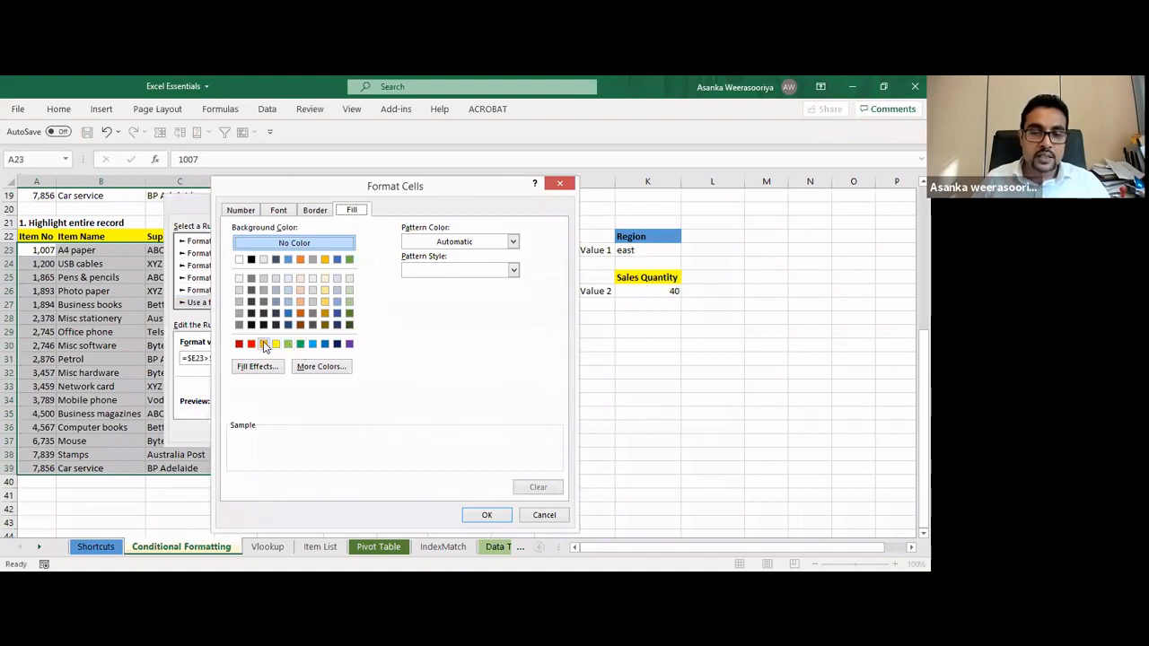
{"action": "left_click", "coordinate": [252, 344]}
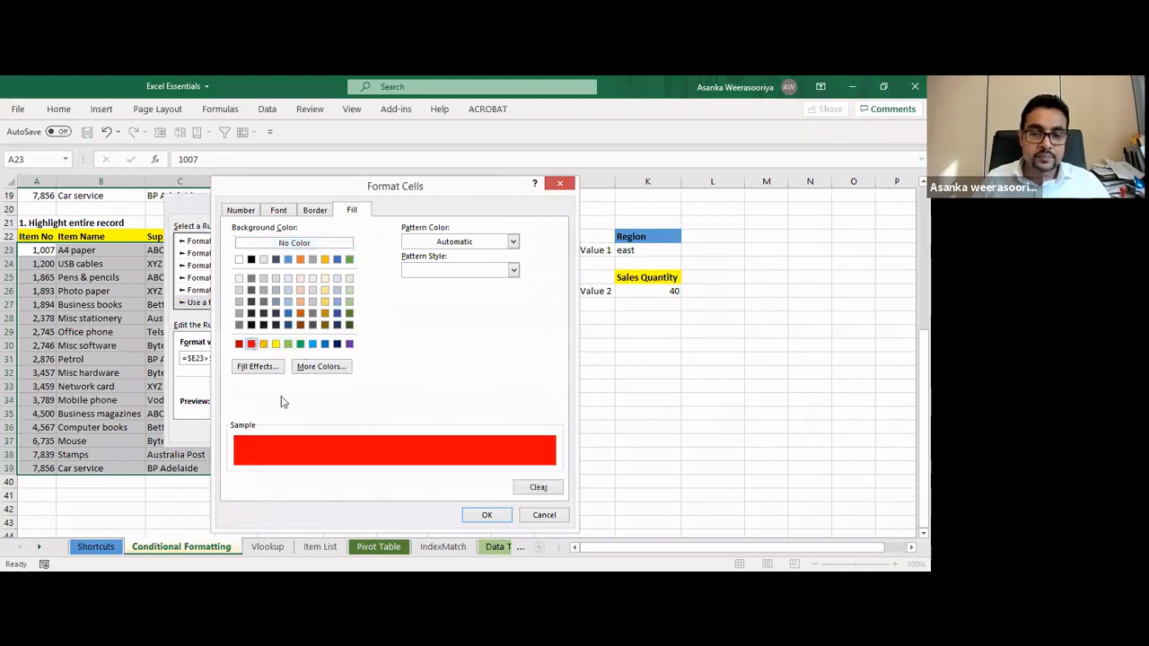
{"action": "left_click", "coordinate": [498, 519]}
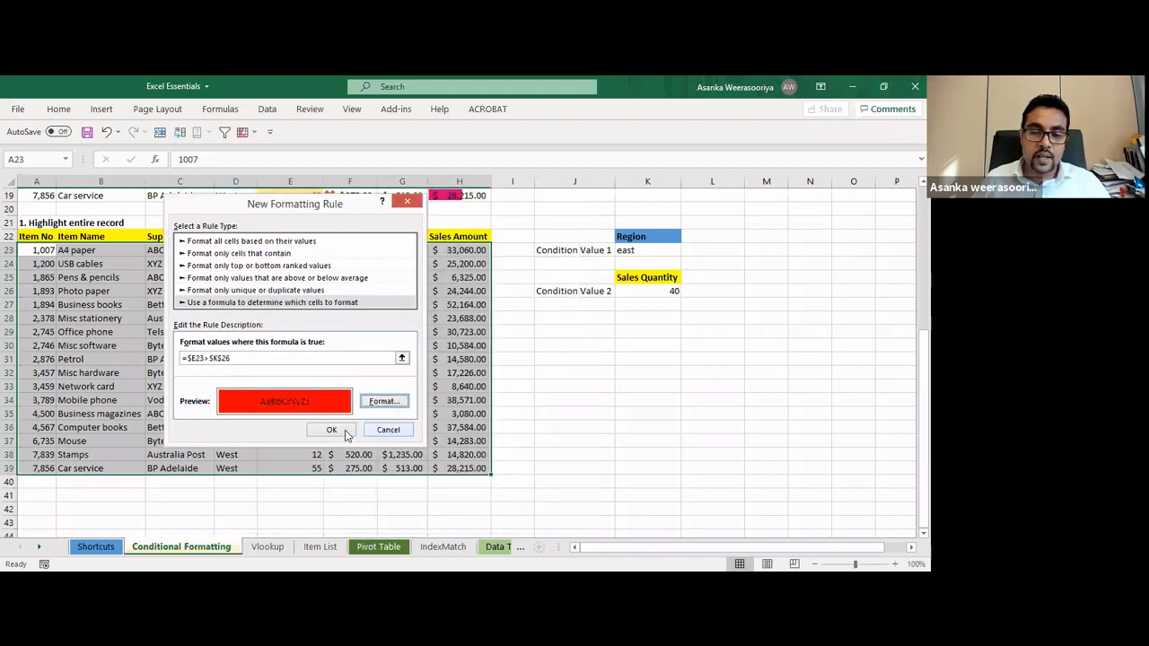
{"action": "left_click", "coordinate": [330, 431]}
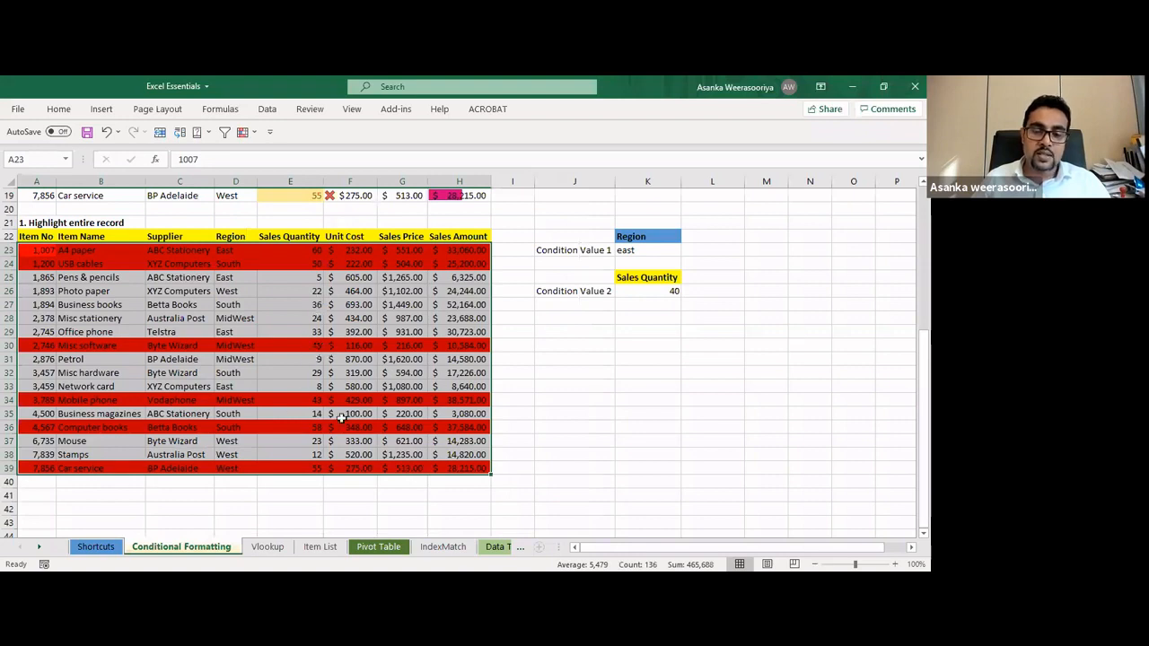
Step: Change Condition Value 2 in K26 to 50, then mark the J22:K26 condition block
{"action": "left_click", "coordinate": [667, 291]}
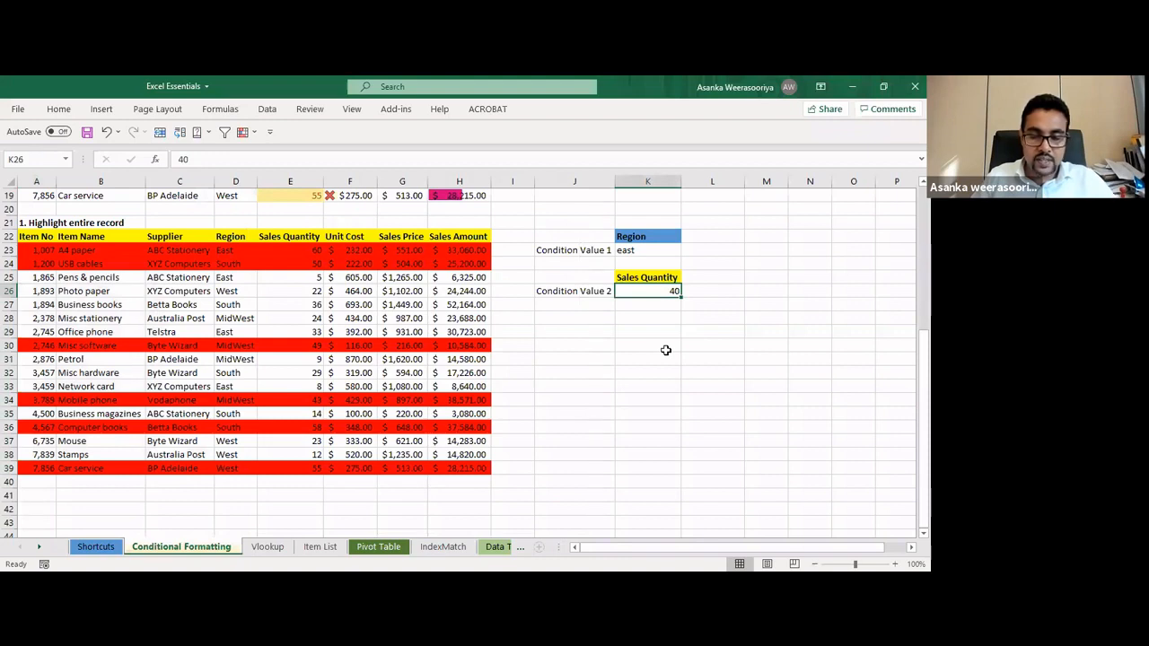
{"action": "type", "text": "50"}
{"action": "key", "text": "Return"}
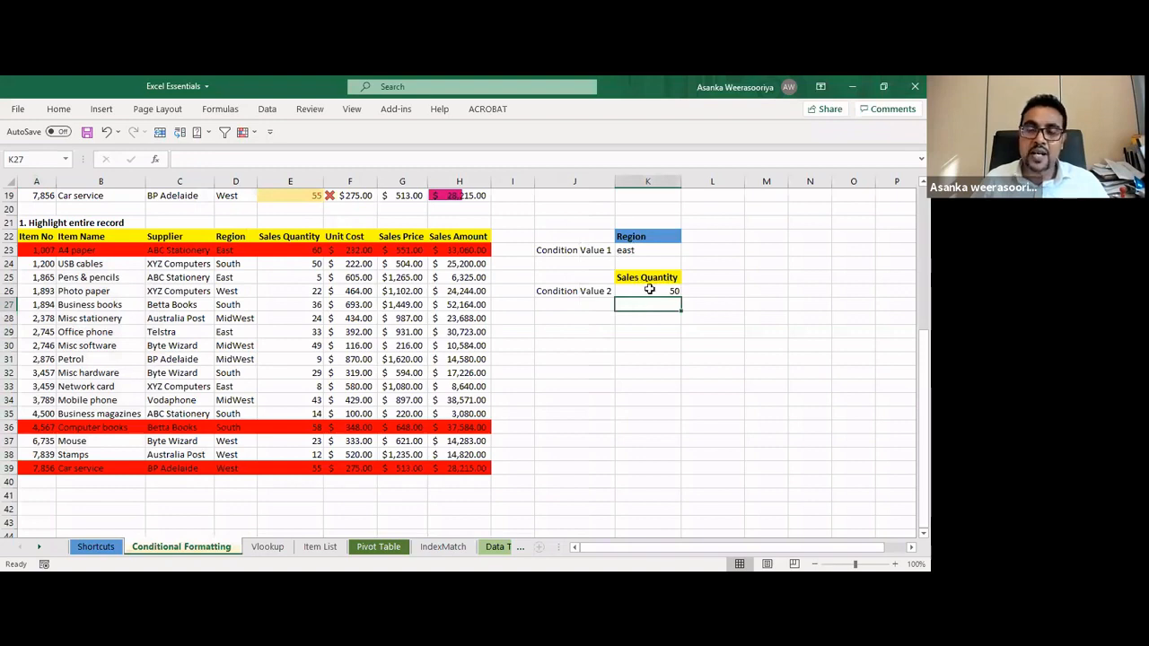
{"action": "left_click", "coordinate": [557, 237]}
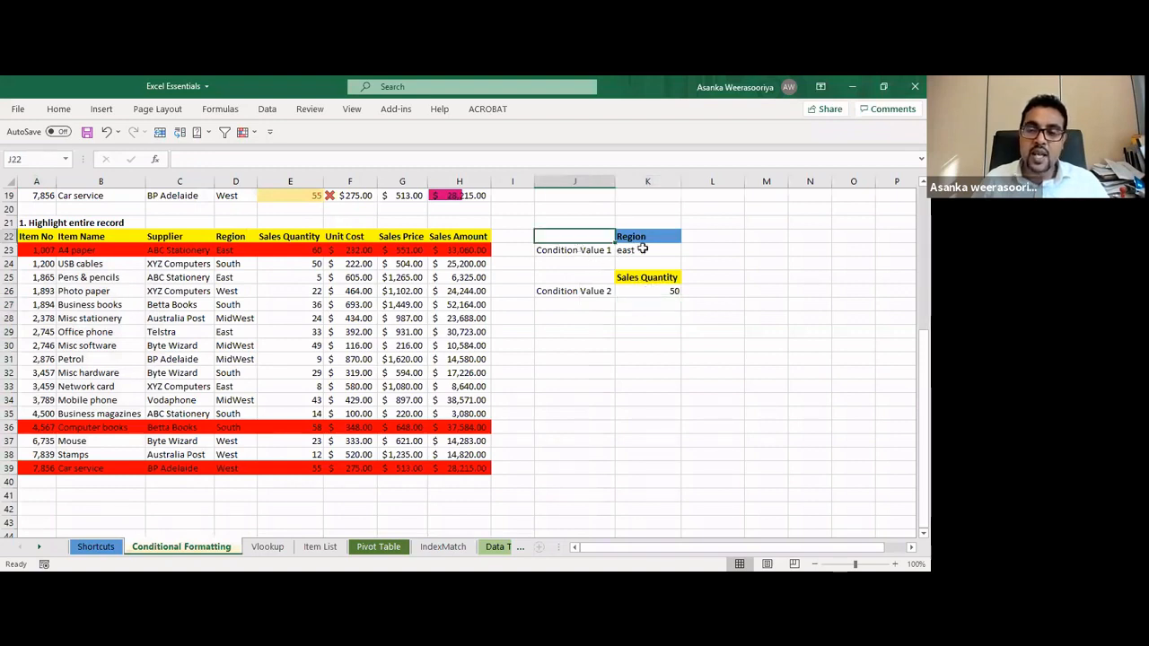
{"action": "left_click_drag", "start_coordinate": [642, 250], "coordinate": [665, 292]}
{"action": "left_click", "coordinate": [749, 303]}
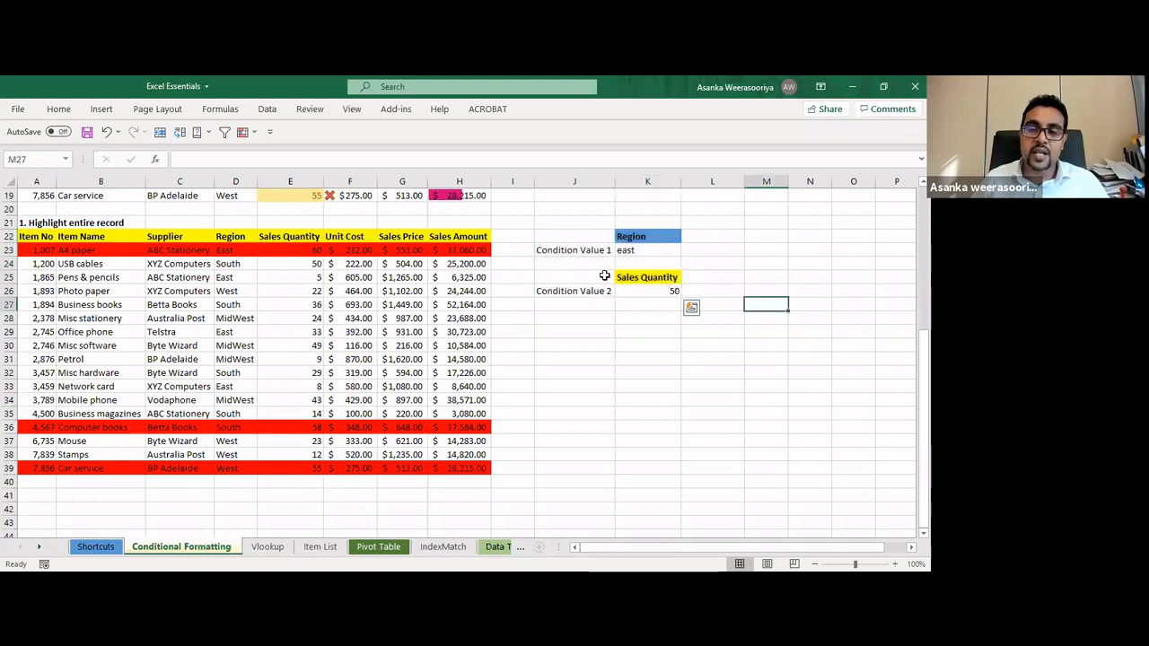
{"action": "left_click", "coordinate": [647, 292]}
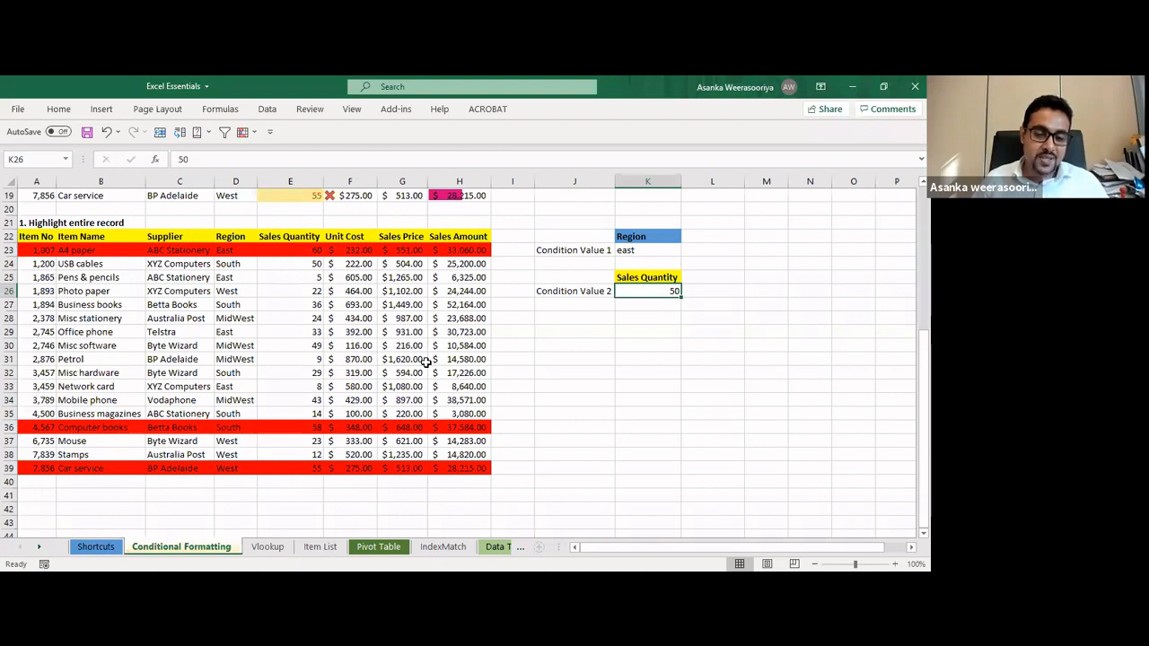
Step: Switch to the Vlookup sheet and select the first Pay Rate cell, E4
{"action": "left_click", "coordinate": [270, 546]}
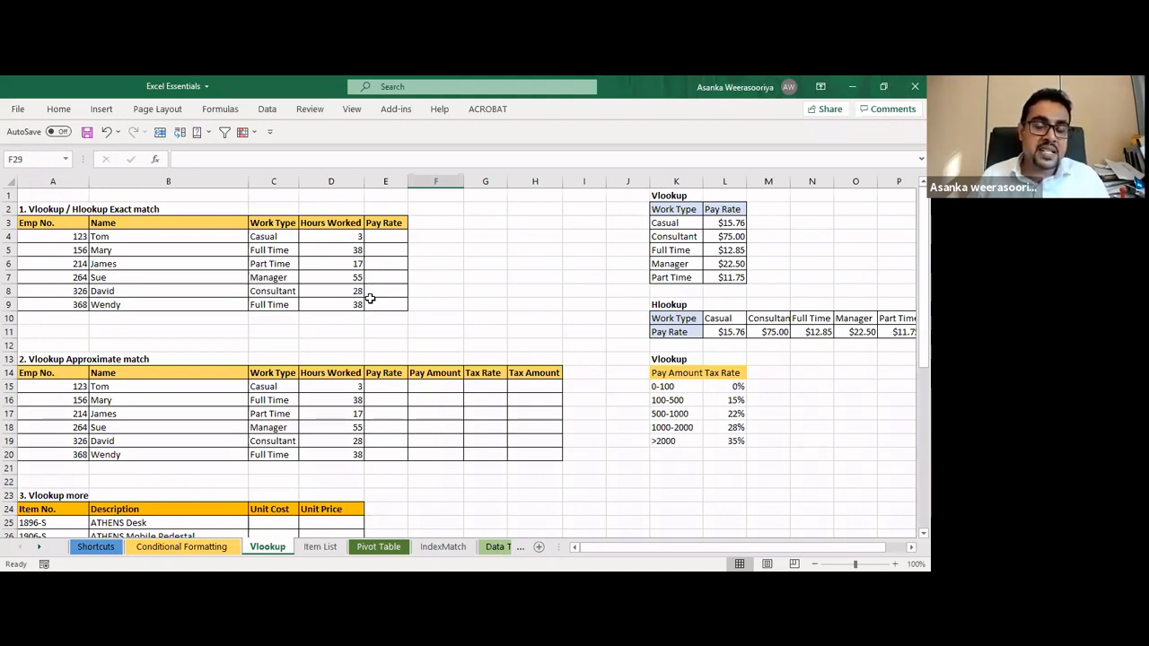
{"action": "left_click", "coordinate": [381, 235]}
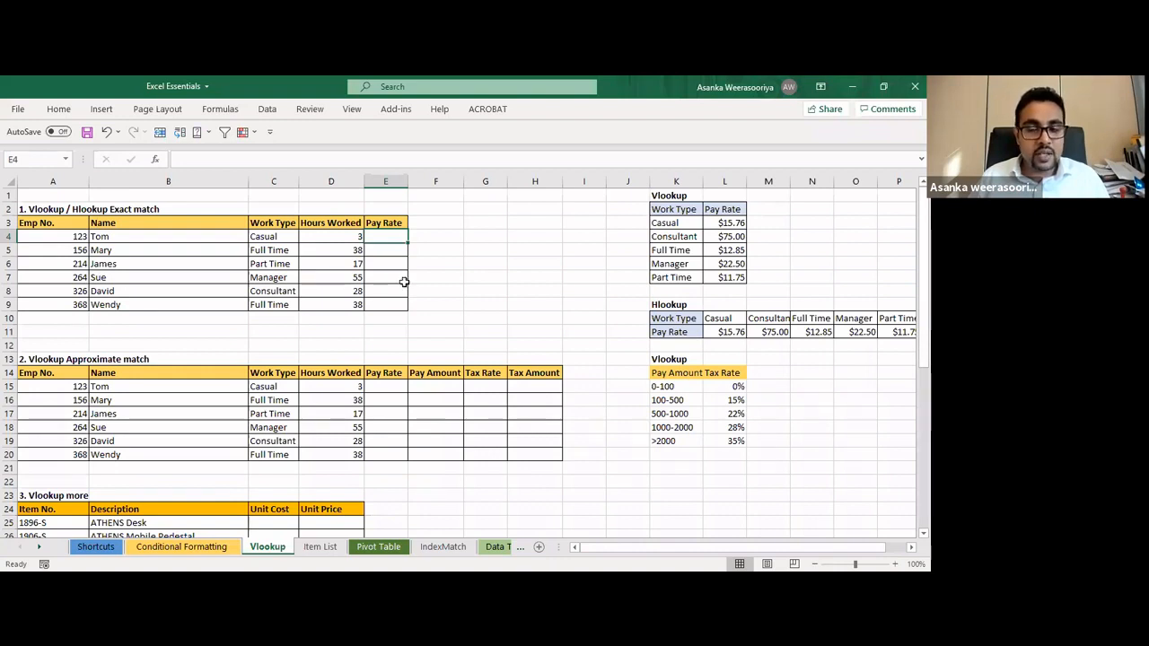
{"action": "left_click", "coordinate": [455, 237]}
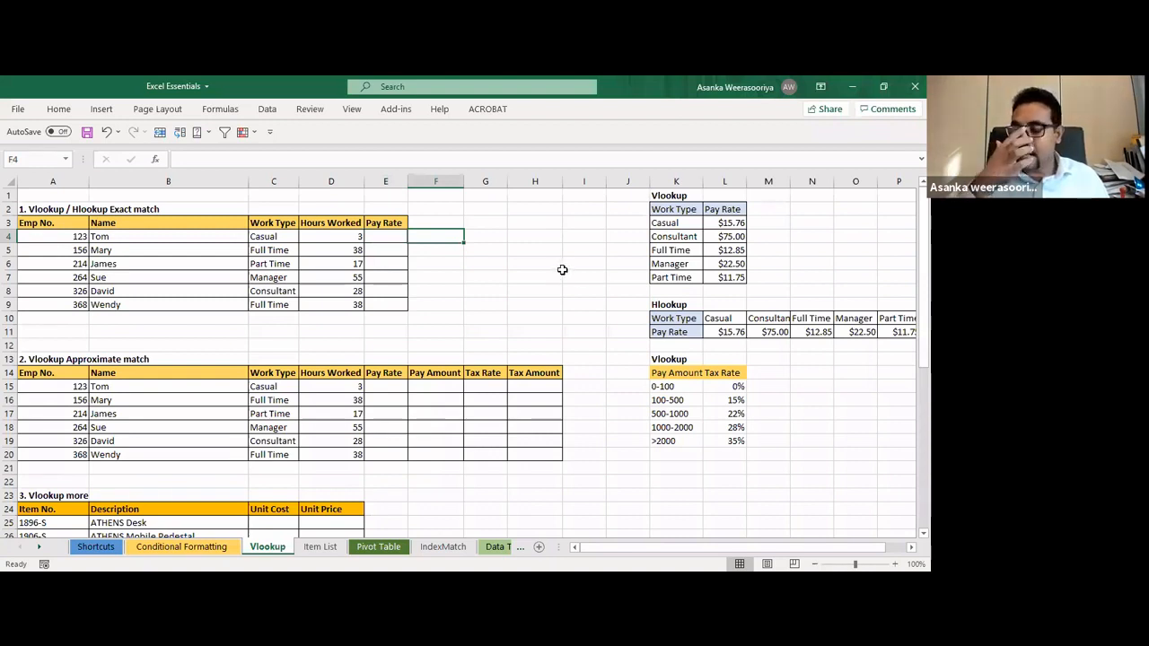
{"action": "left_click", "coordinate": [770, 255]}
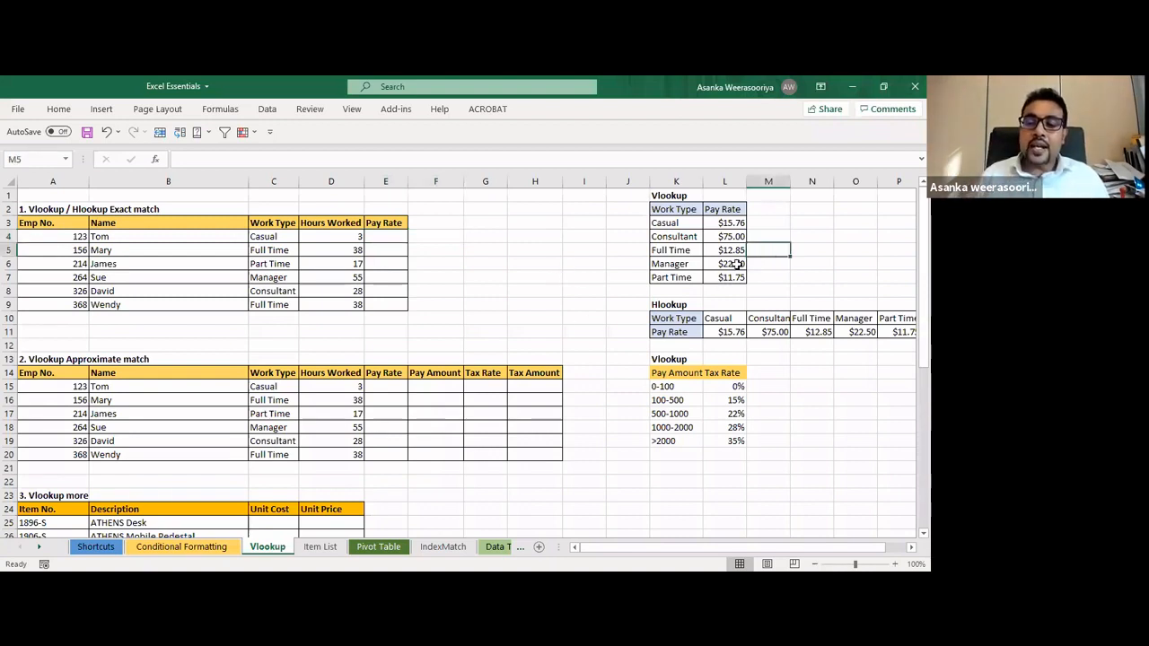
{"action": "left_click", "coordinate": [692, 227]}
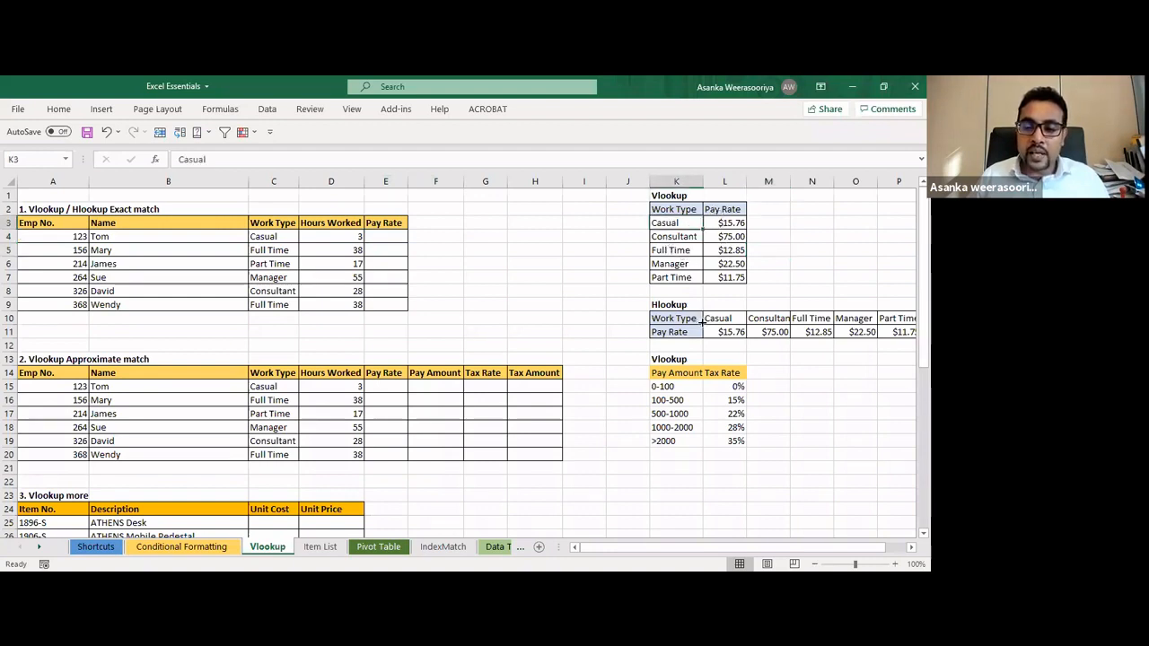
{"action": "left_click", "coordinate": [700, 321]}
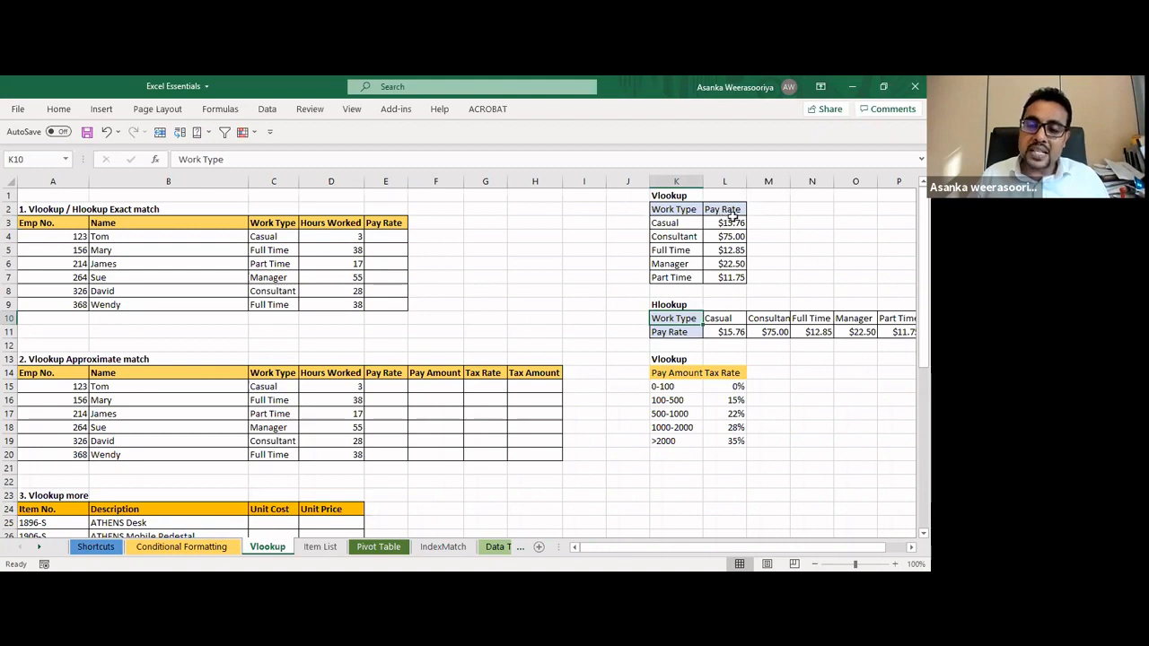
{"action": "left_click_drag", "start_coordinate": [673, 209], "coordinate": [727, 278]}
{"action": "left_click", "coordinate": [813, 263]}
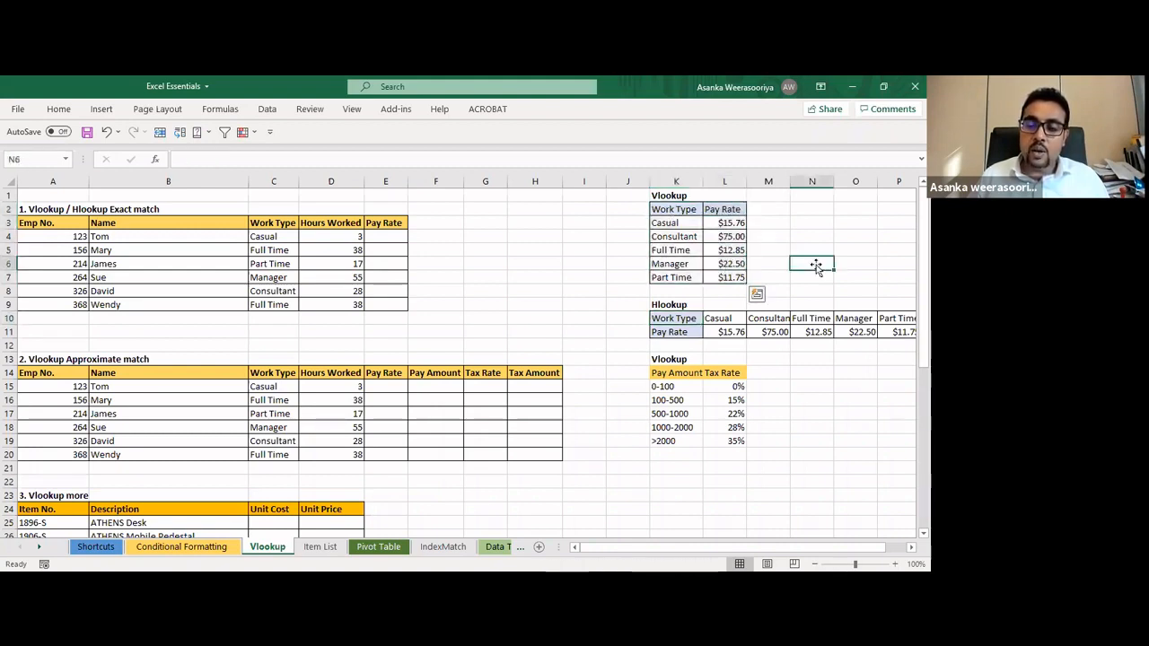
{"action": "left_click_drag", "start_coordinate": [668, 319], "coordinate": [902, 334]}
{"action": "left_click", "coordinate": [805, 241]}
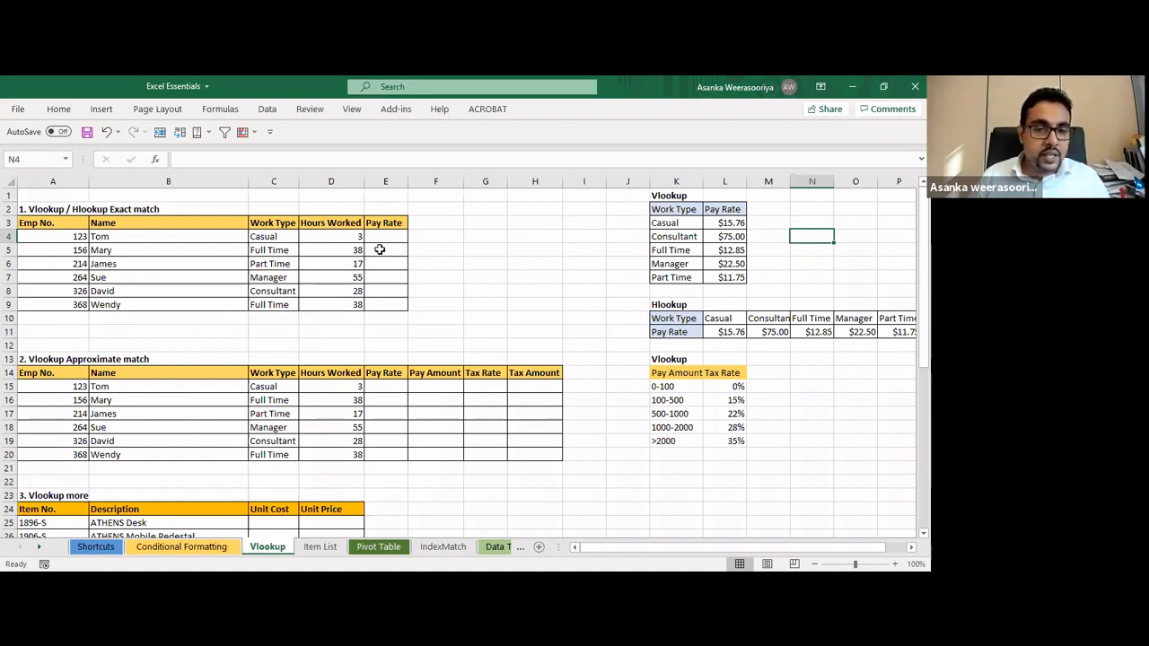
{"action": "left_click", "coordinate": [97, 236]}
{"action": "left_click", "coordinate": [71, 236]}
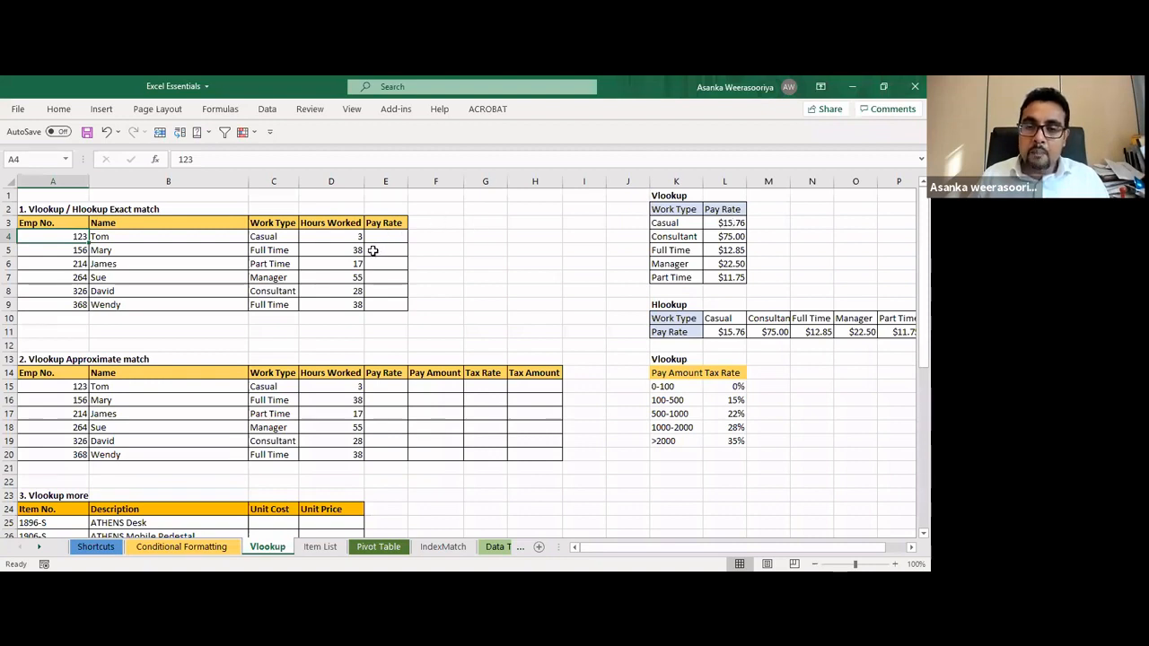
{"action": "left_click", "coordinate": [667, 267]}
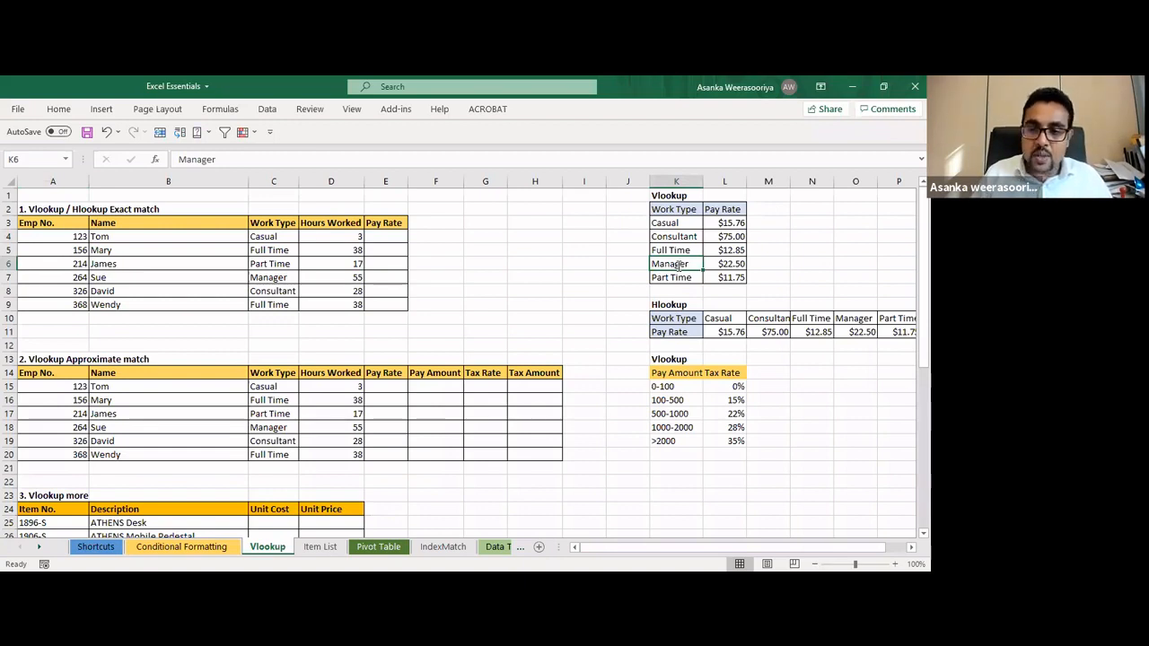
{"action": "type", "text": "Casual"}
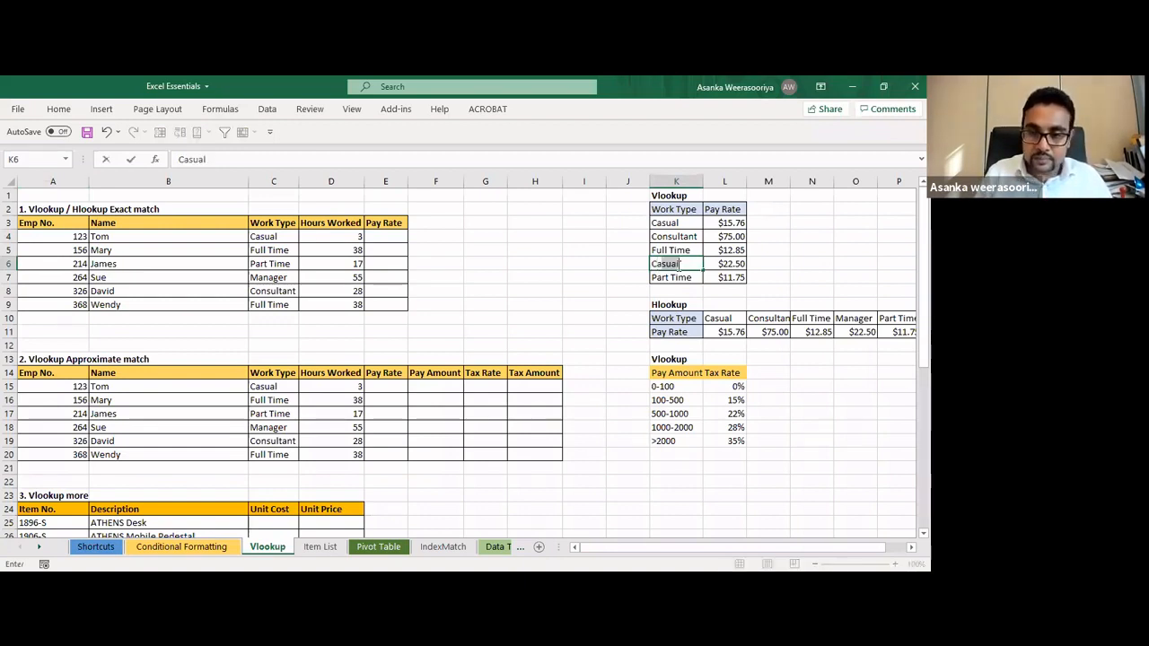
{"action": "key", "text": "Return"}
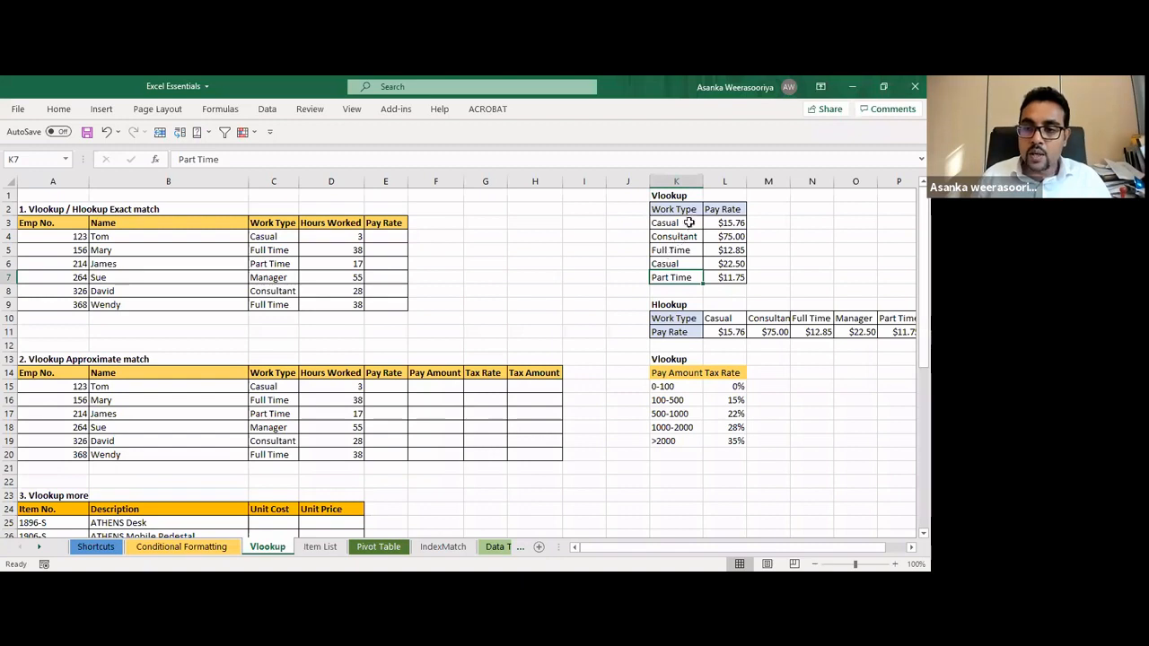
{"action": "left_click", "coordinate": [687, 223]}
{"action": "left_click", "coordinate": [688, 264]}
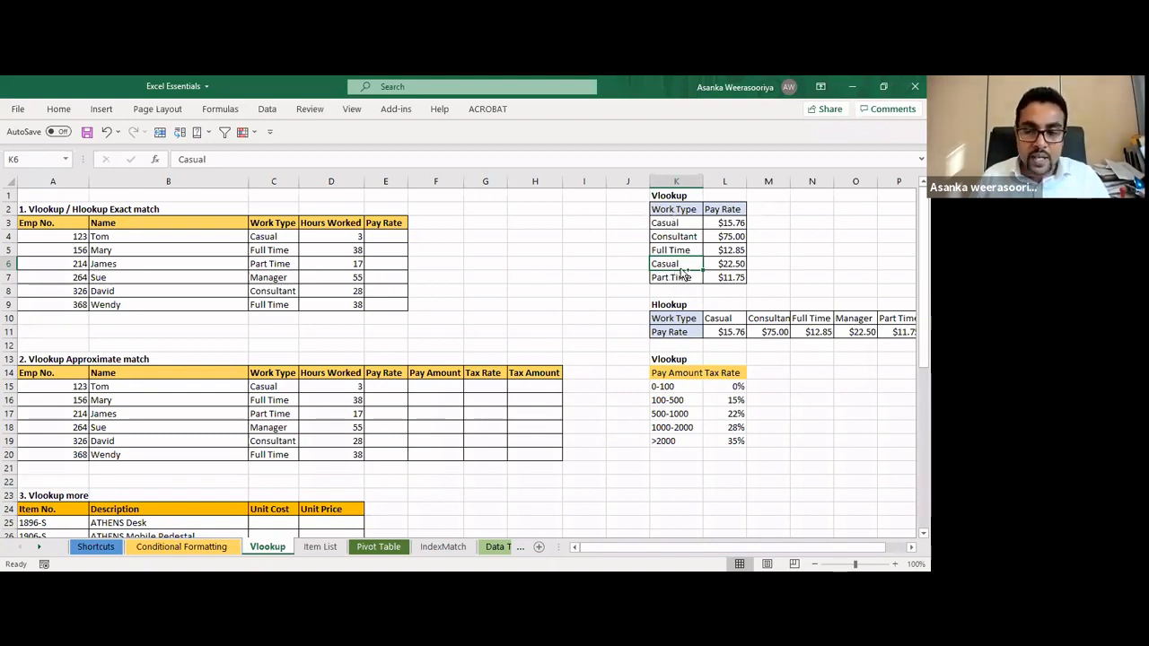
{"action": "key", "text": "ctrl+z"}
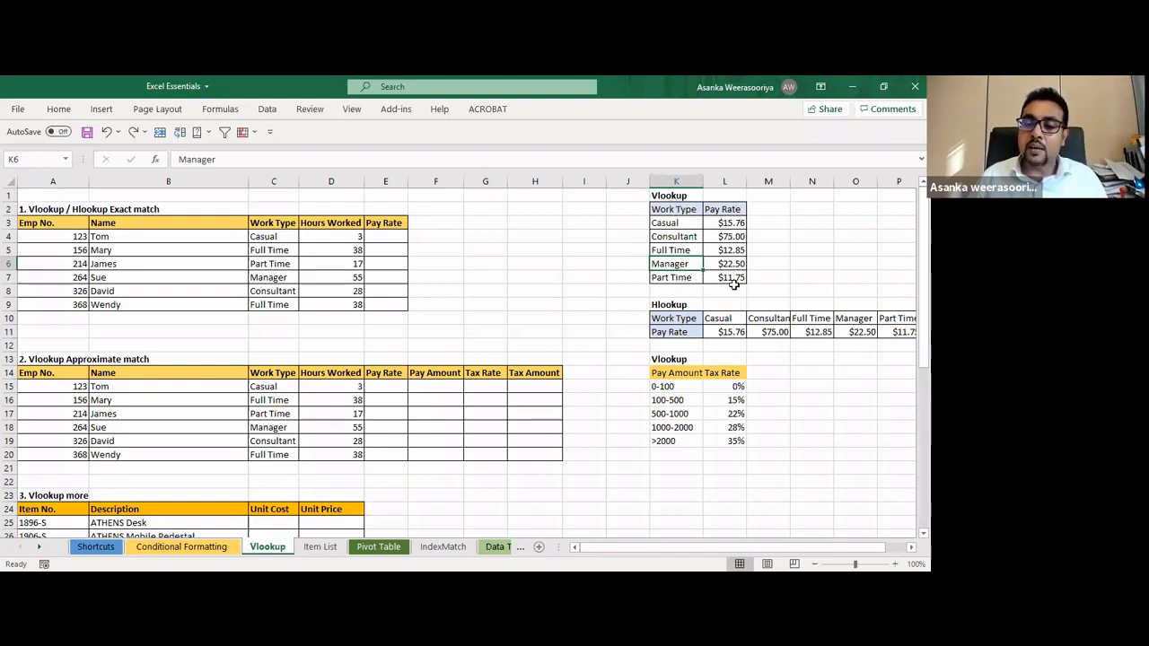
Step: Move the rate table's Pay Rate column ahead of Work Type, placing it in column K
{"action": "left_click_drag", "start_coordinate": [723, 210], "coordinate": [734, 281]}
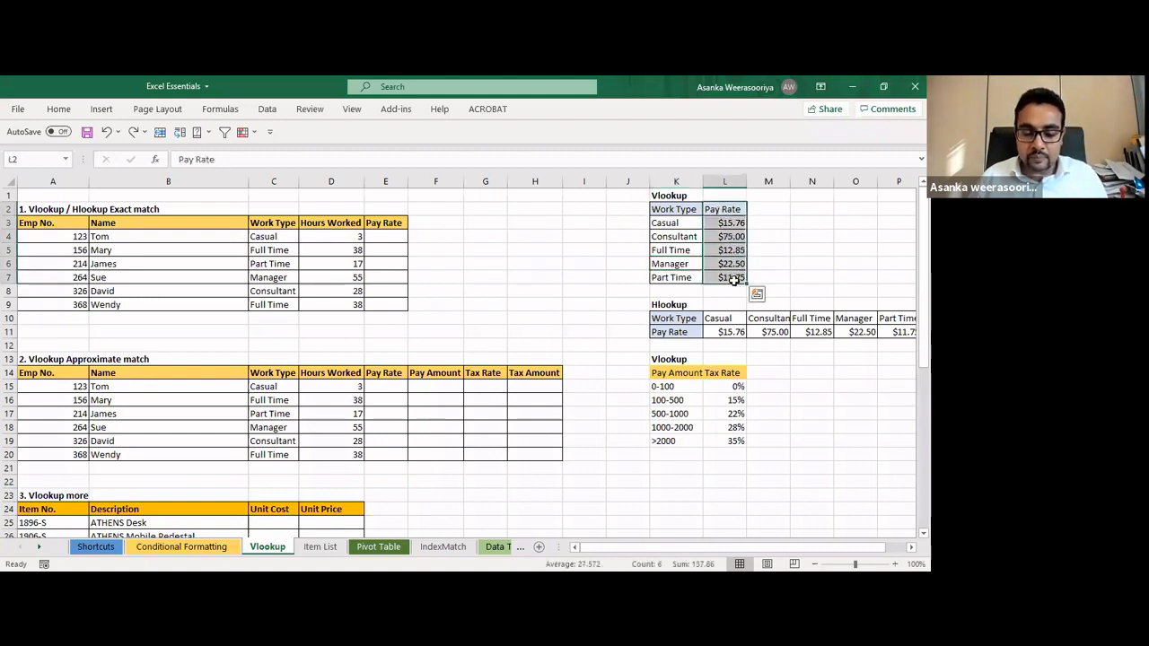
{"action": "key", "text": "ctrl+c"}
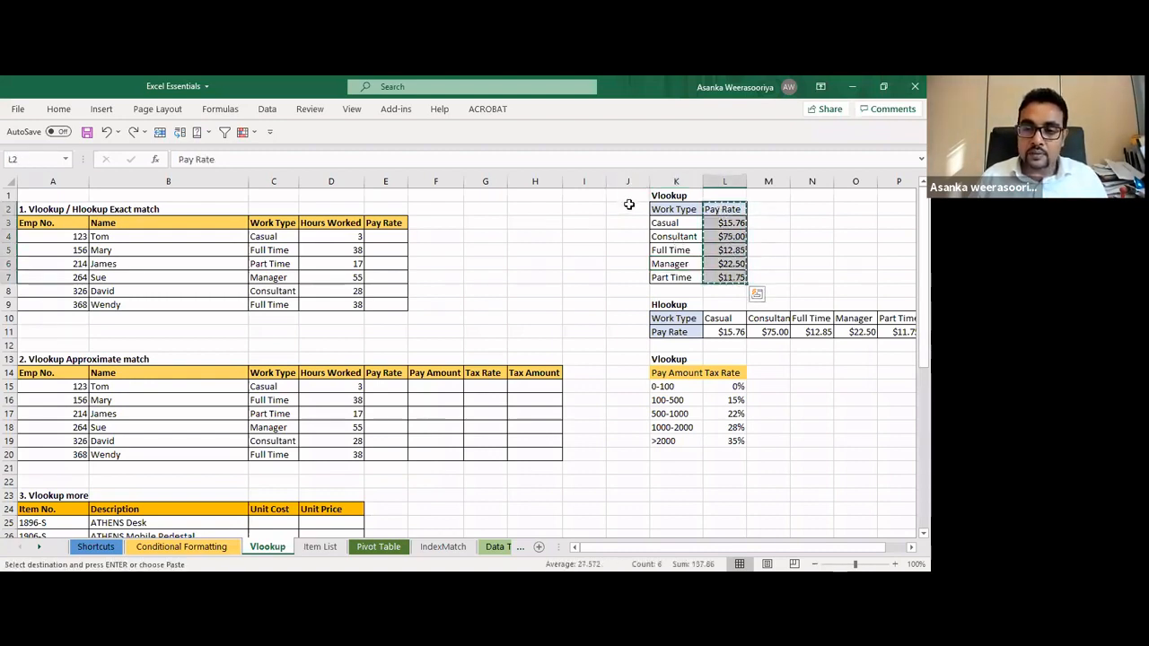
{"action": "left_click", "coordinate": [630, 207]}
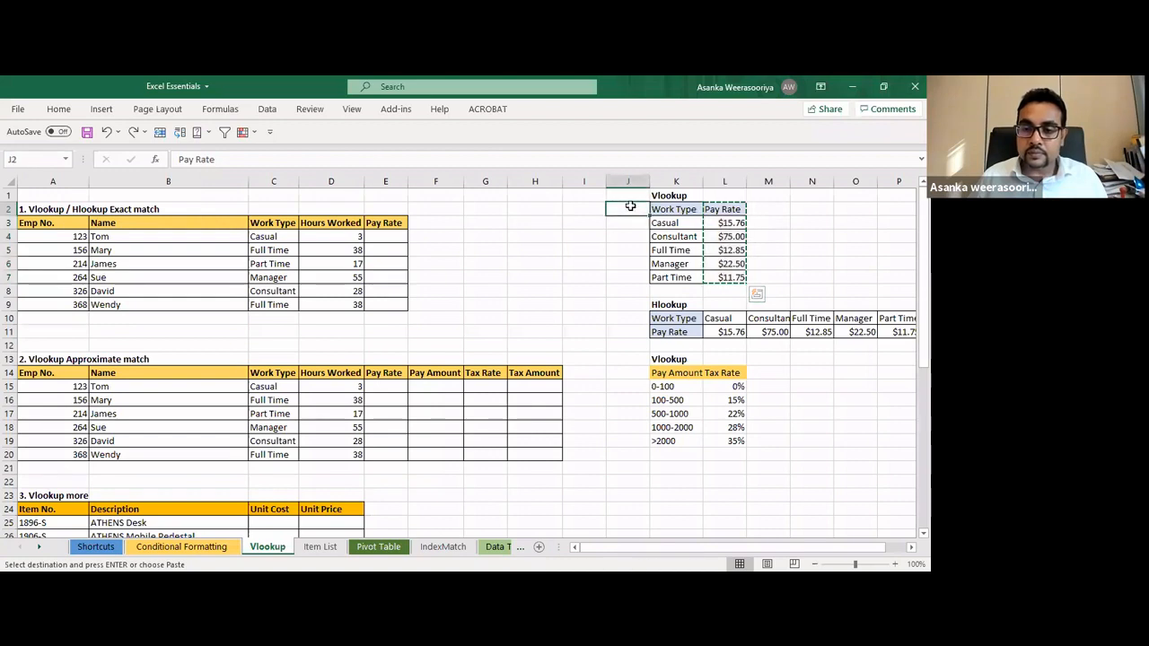
{"action": "right_click", "coordinate": [632, 215]}
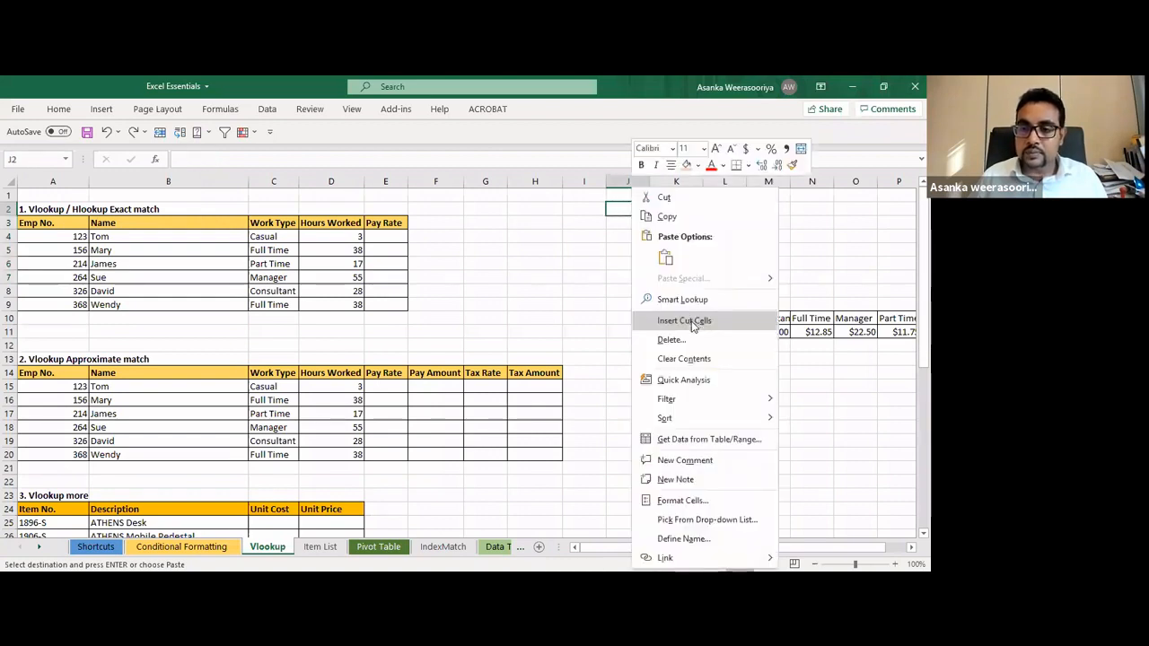
{"action": "left_click", "coordinate": [666, 258]}
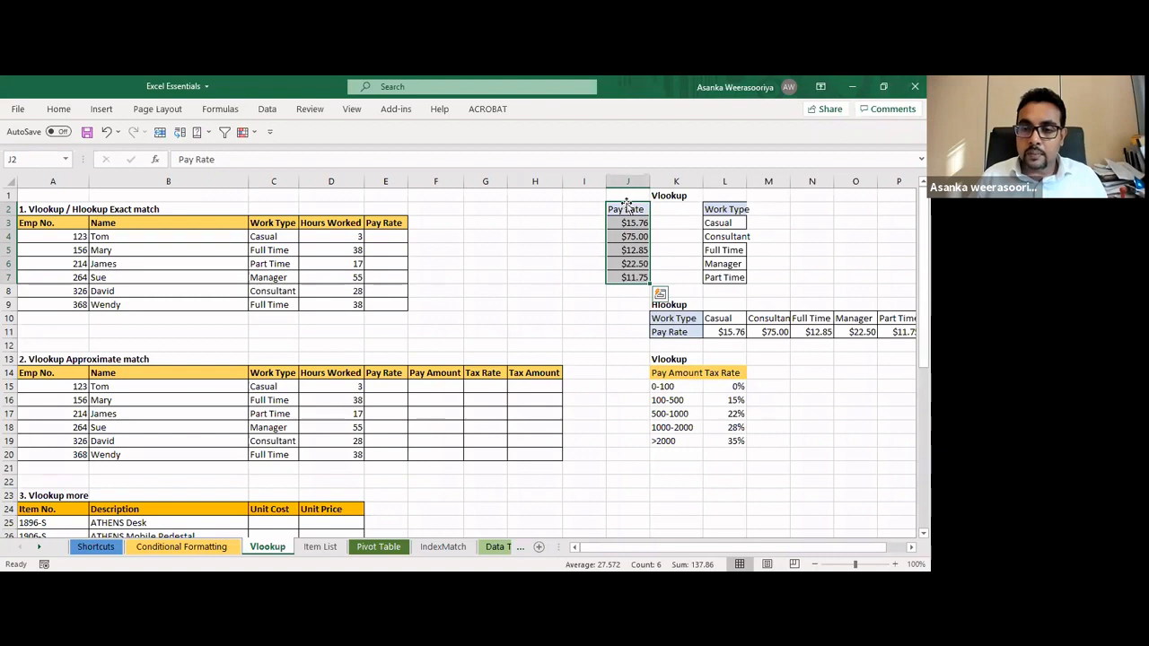
{"action": "left_click_drag", "start_coordinate": [628, 208], "coordinate": [677, 208]}
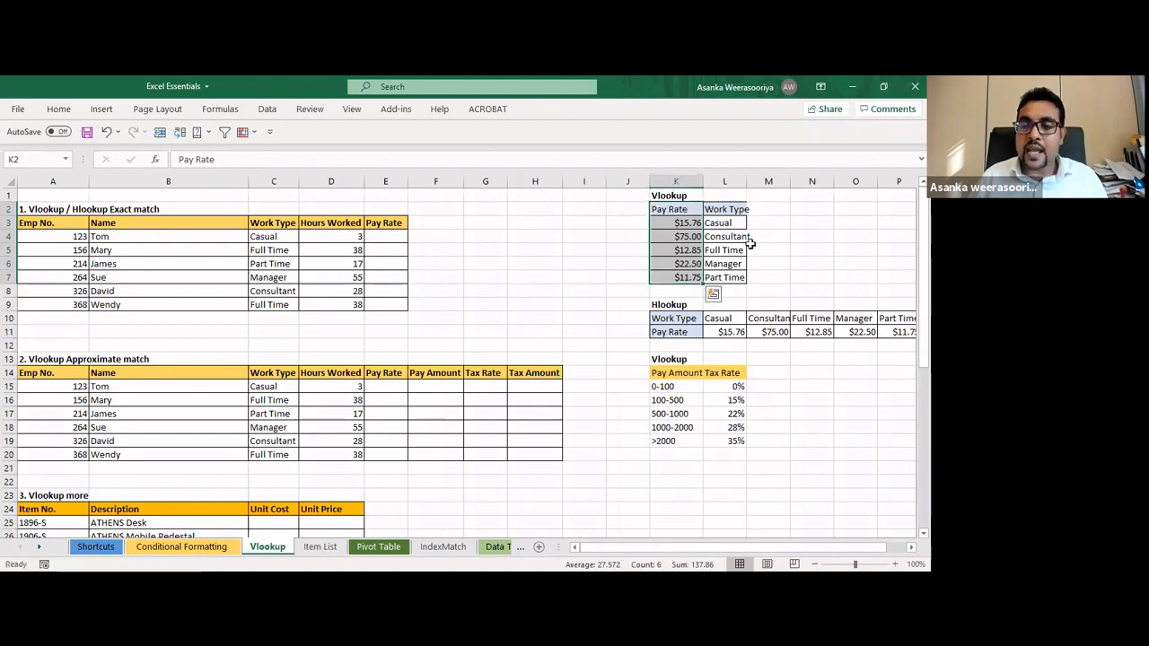
{"action": "left_click", "coordinate": [754, 241]}
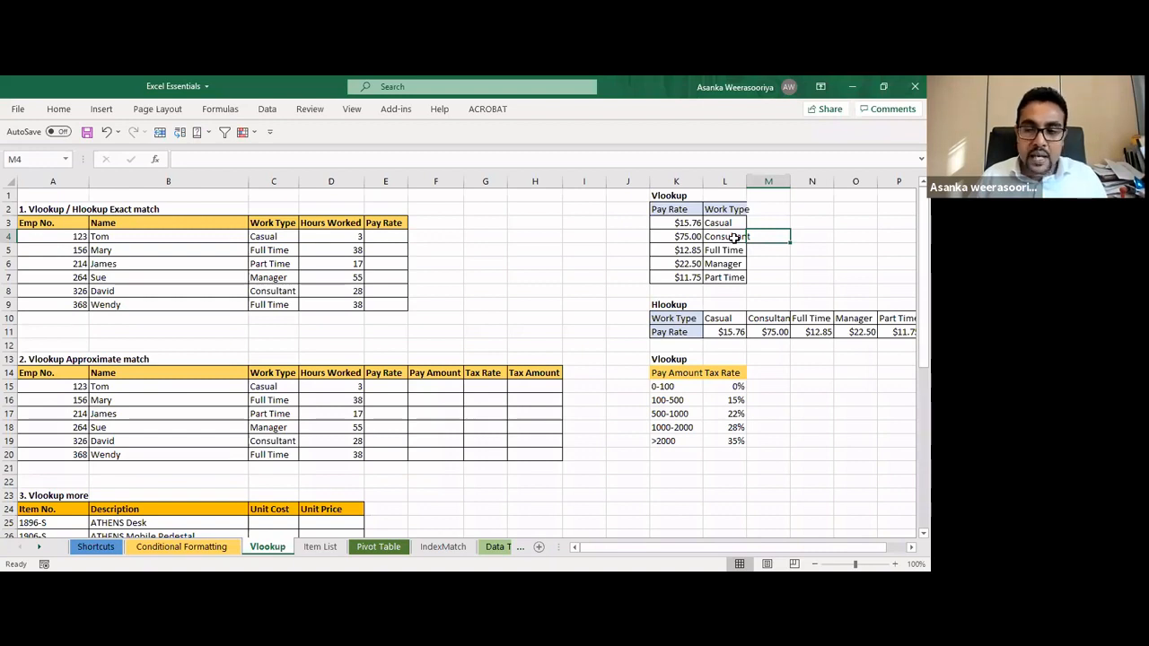
Step: Undo the column swap and cancel the pending cut
{"action": "key", "text": "ctrl+z"}
{"action": "key", "text": "ctrl+z"}
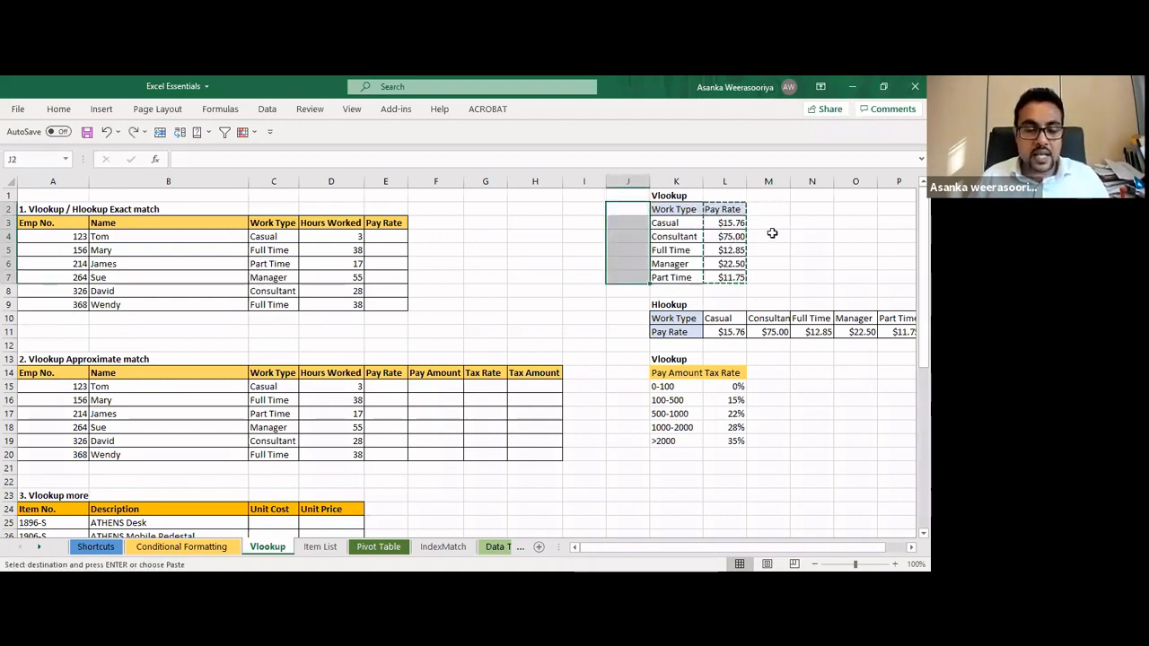
{"action": "key", "text": "Escape"}
{"action": "left_click", "coordinate": [772, 232]}
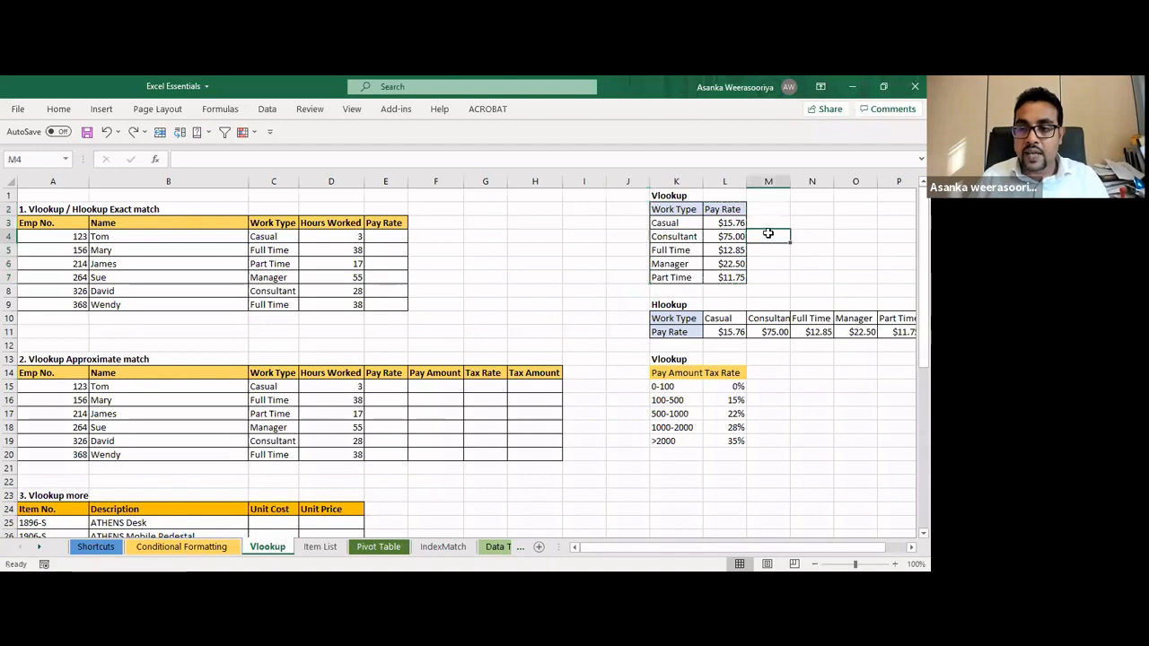
Step: Highlight the Work Type and Pay Rate columns of the rate table and the matching Hlookup rows
{"action": "left_click_drag", "start_coordinate": [668, 224], "coordinate": [671, 277]}
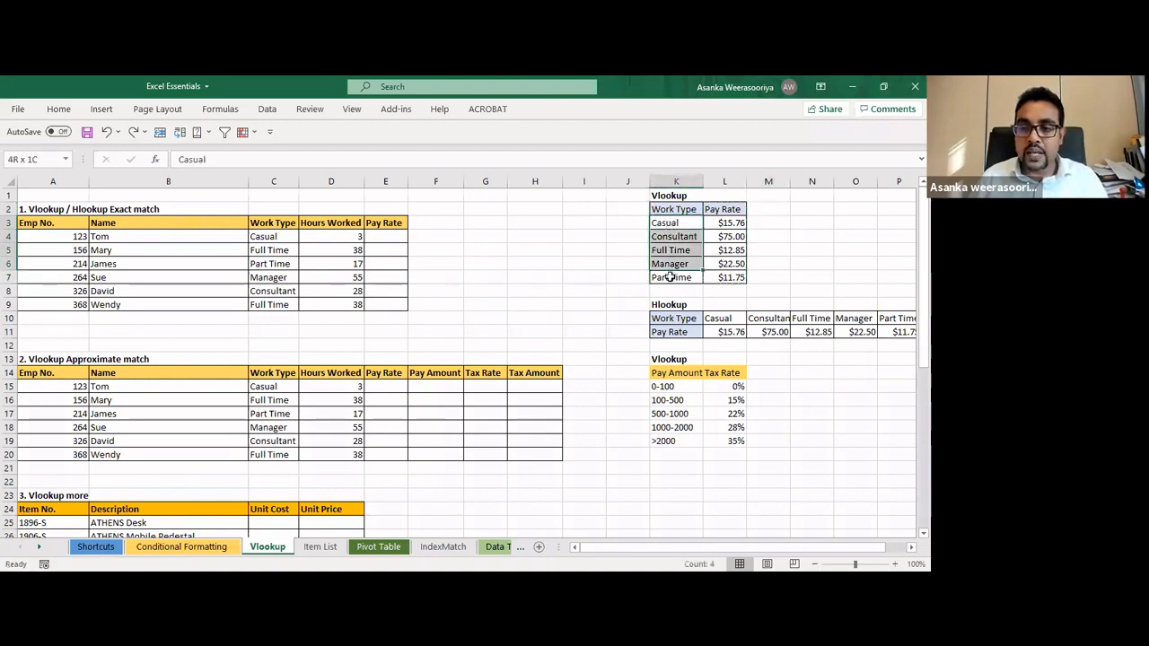
{"action": "left_click", "coordinate": [770, 236]}
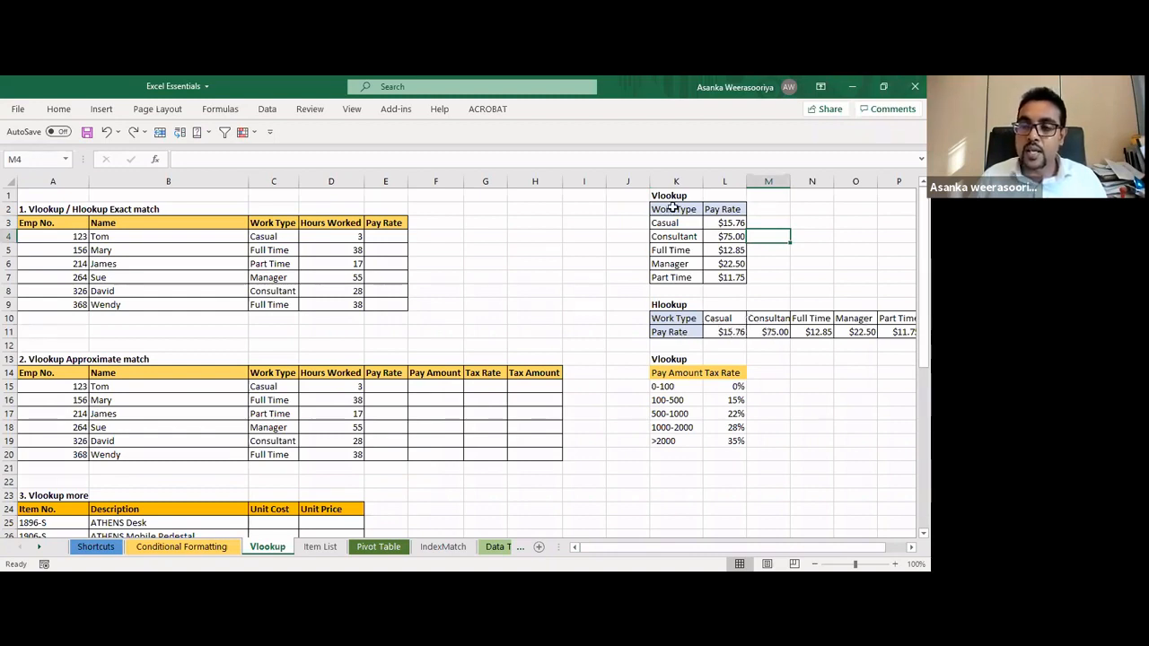
{"action": "left_click_drag", "start_coordinate": [668, 210], "coordinate": [682, 263]}
{"action": "left_click_drag", "start_coordinate": [729, 210], "coordinate": [732, 276]}
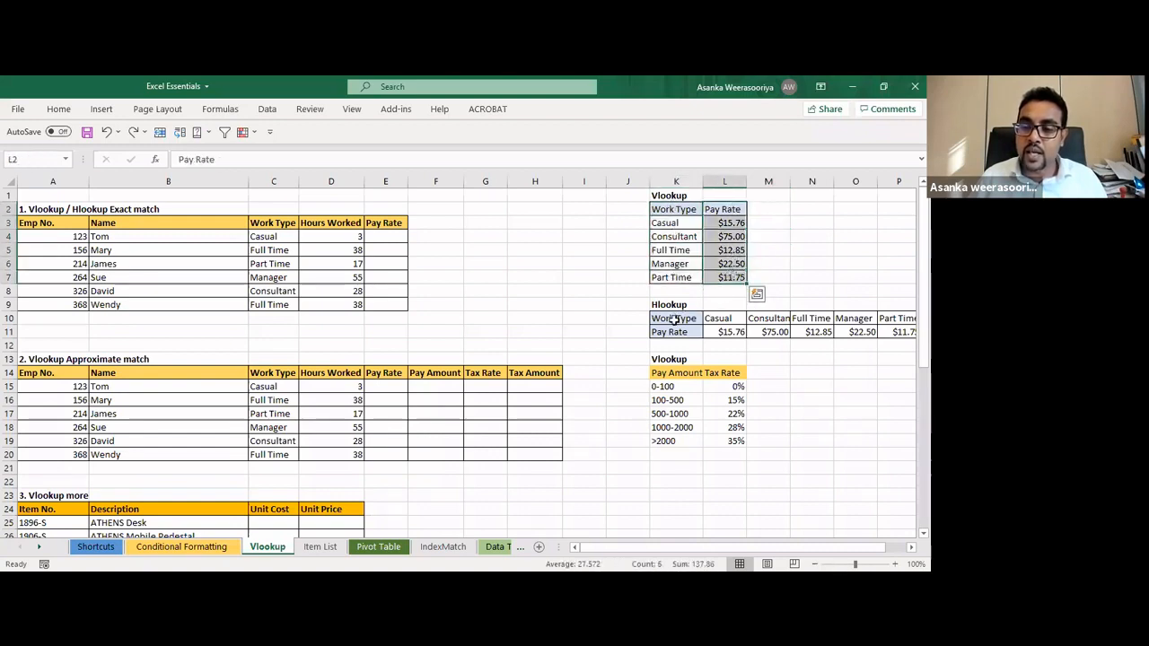
{"action": "left_click_drag", "start_coordinate": [675, 319], "coordinate": [844, 316]}
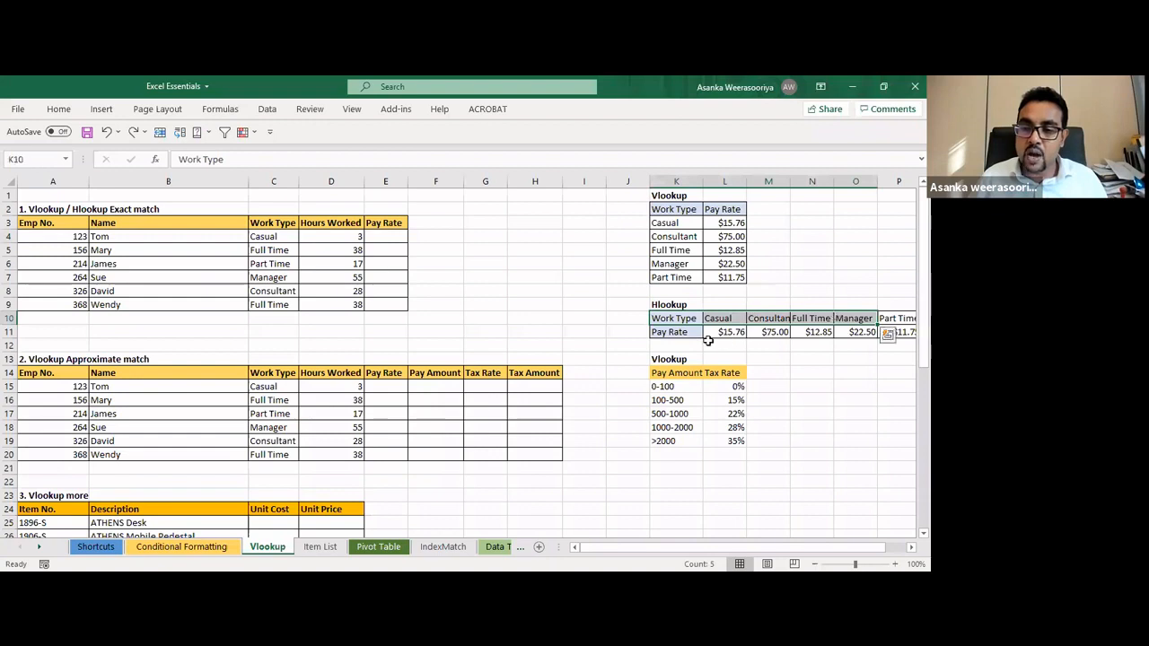
{"action": "left_click_drag", "start_coordinate": [670, 334], "coordinate": [795, 334]}
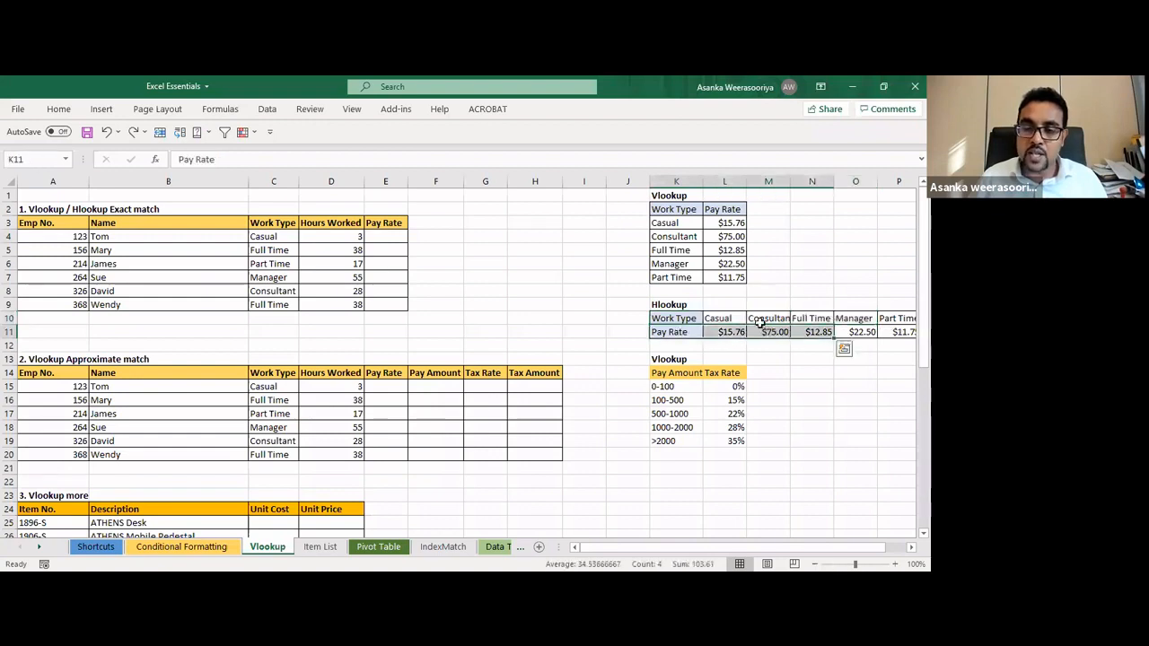
{"action": "left_click", "coordinate": [685, 236]}
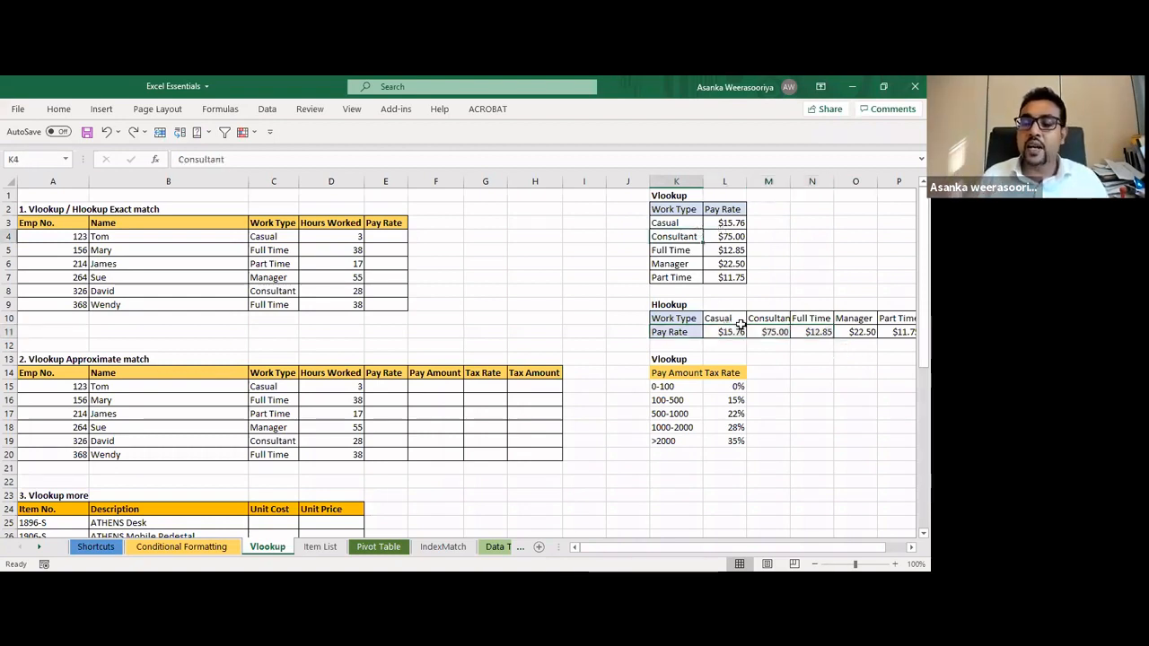
Step: Begin =VLOOKUP(C4,K2:L7, in E4, using C4 as lookup value and K2:L7 as table
{"action": "left_click", "coordinate": [378, 236]}
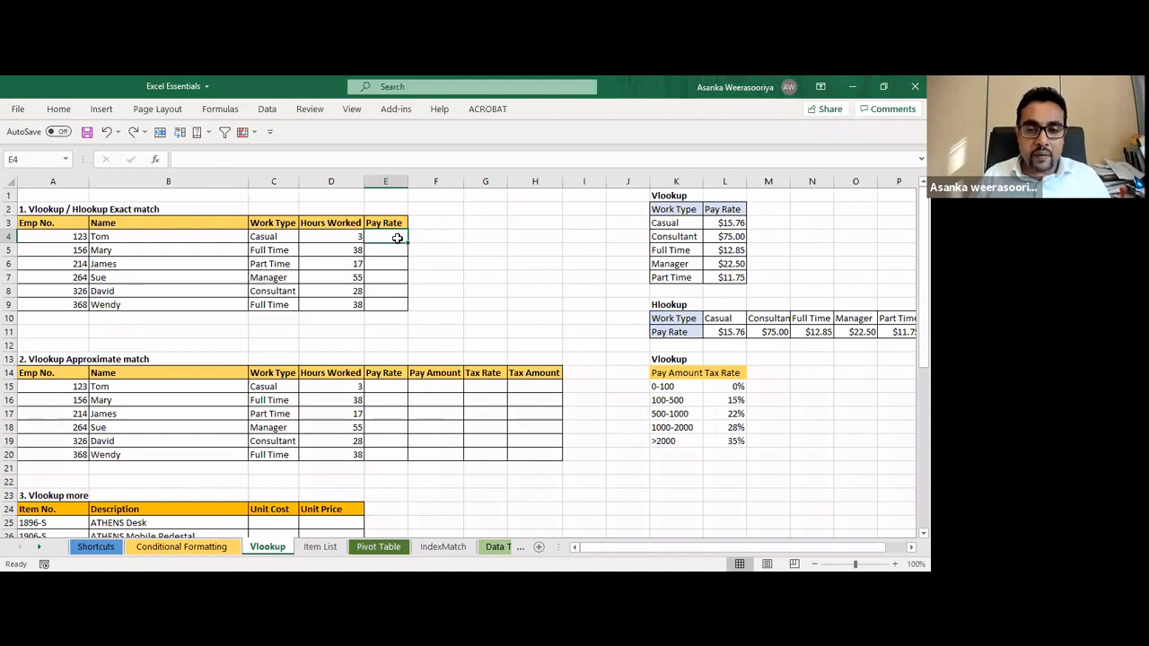
{"action": "type", "text": "="}
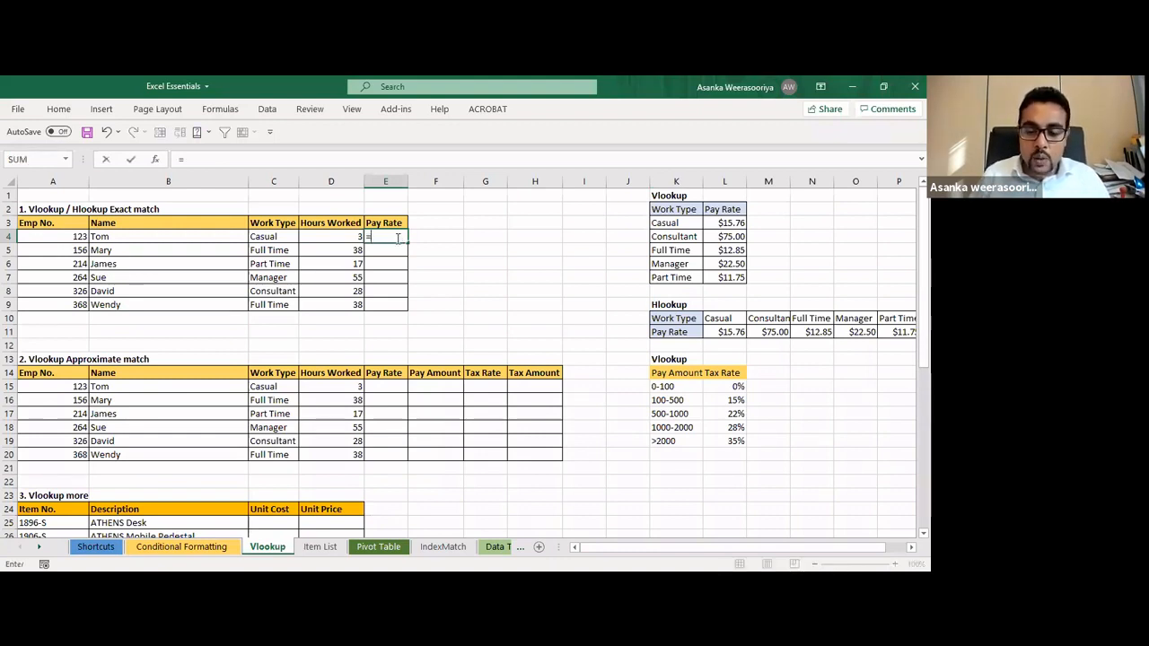
{"action": "type", "text": "vl"}
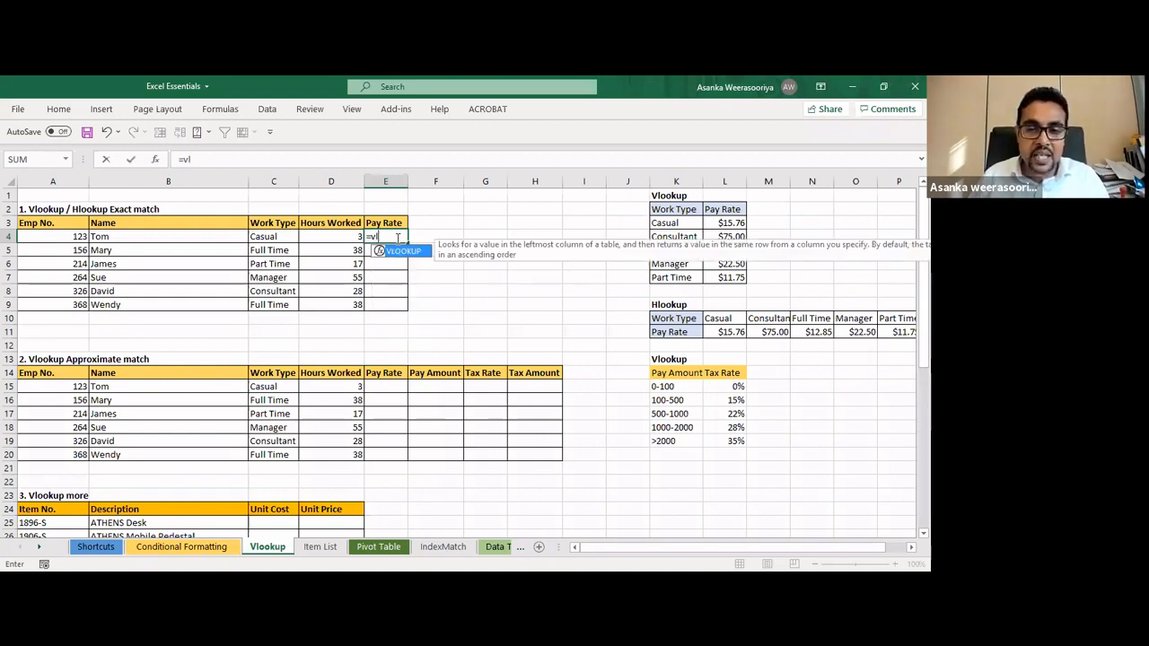
{"action": "key", "text": "Tab"}
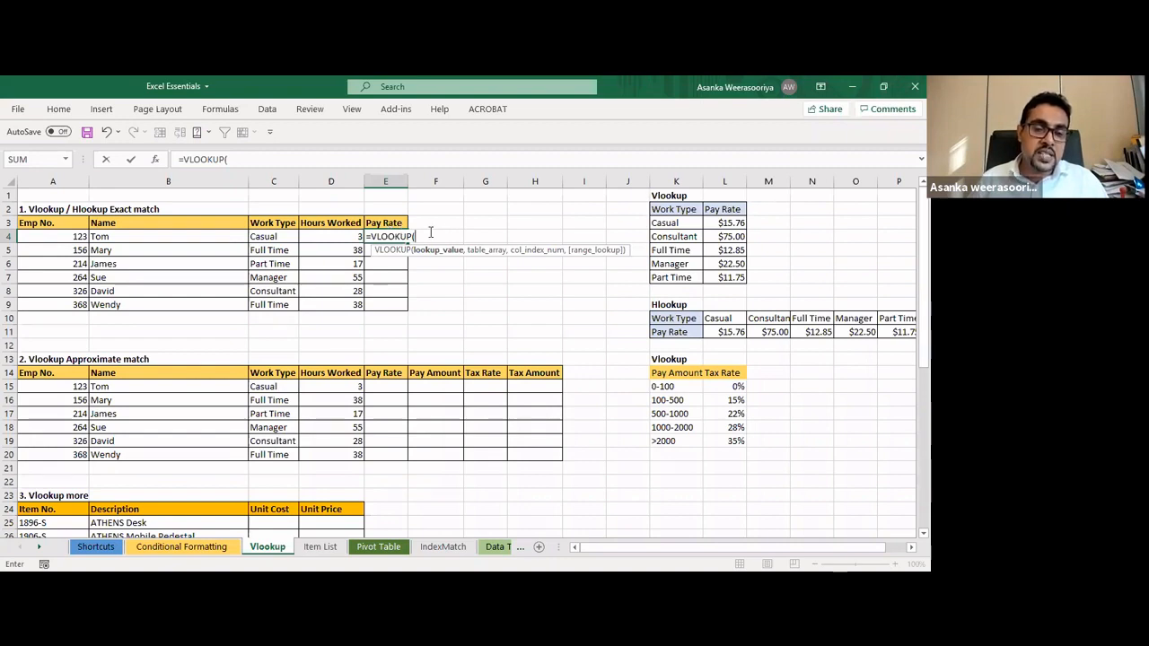
{"action": "left_click", "coordinate": [279, 235]}
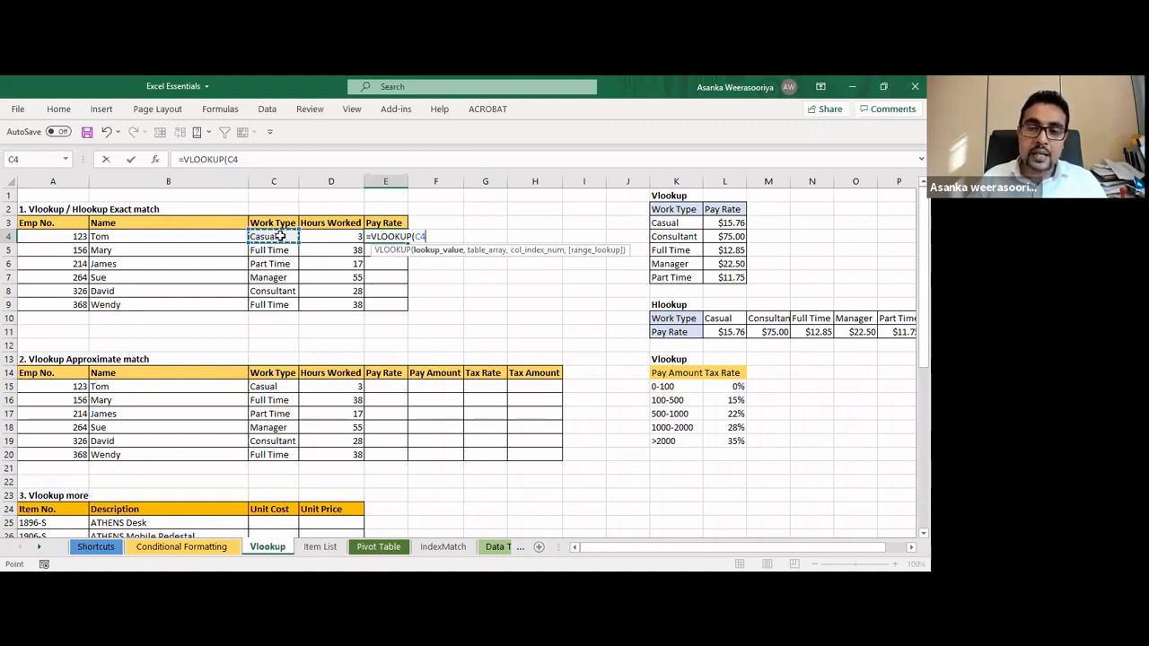
{"action": "type", "text": ","}
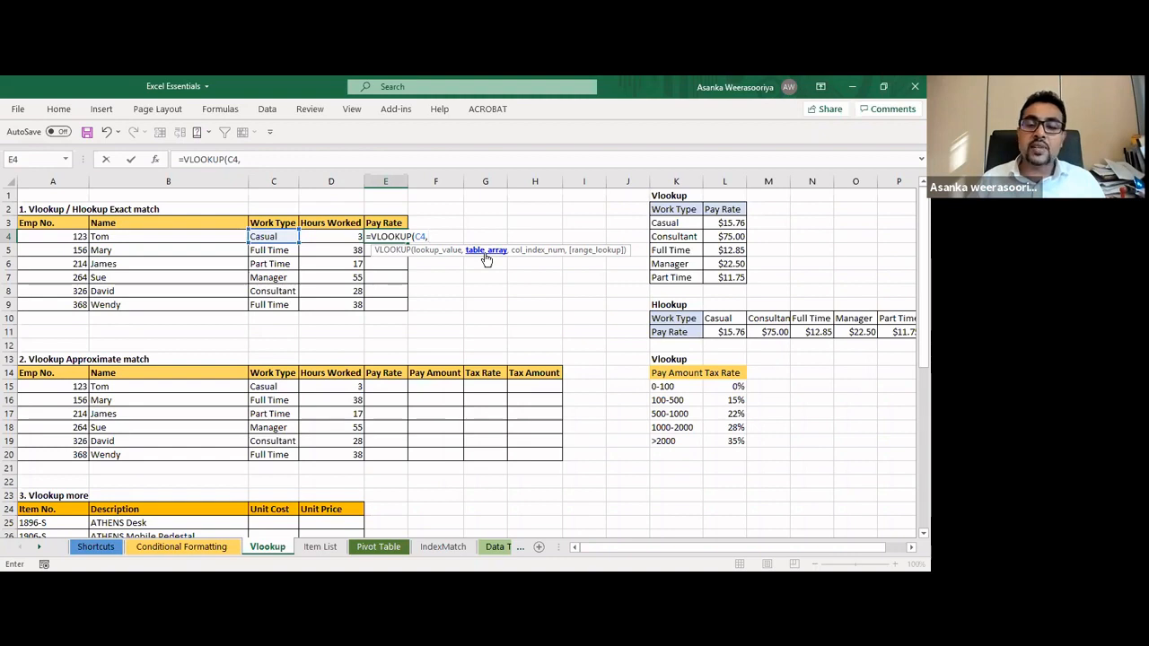
{"action": "left_click_drag", "start_coordinate": [672, 209], "coordinate": [723, 285]}
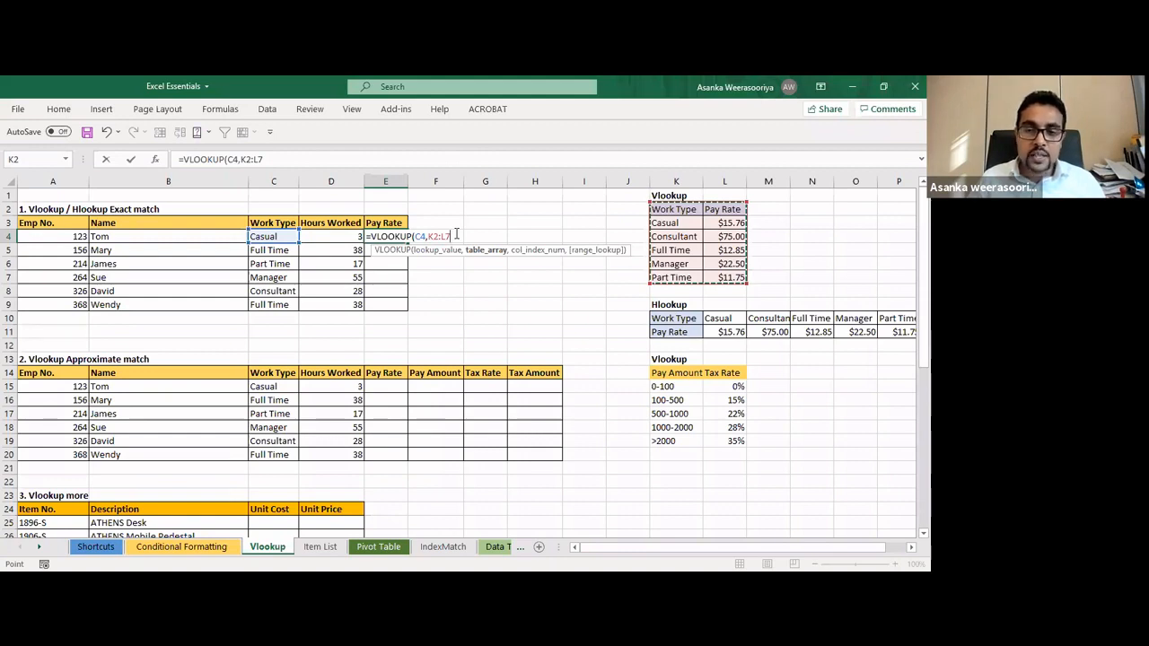
{"action": "type", "text": ","}
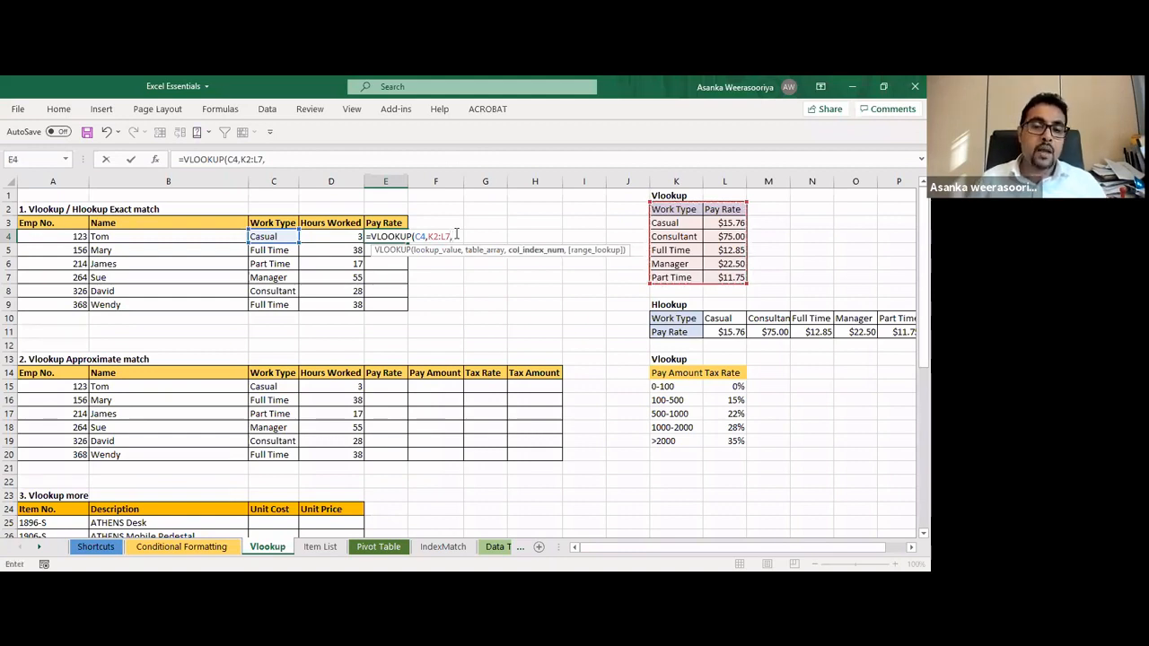
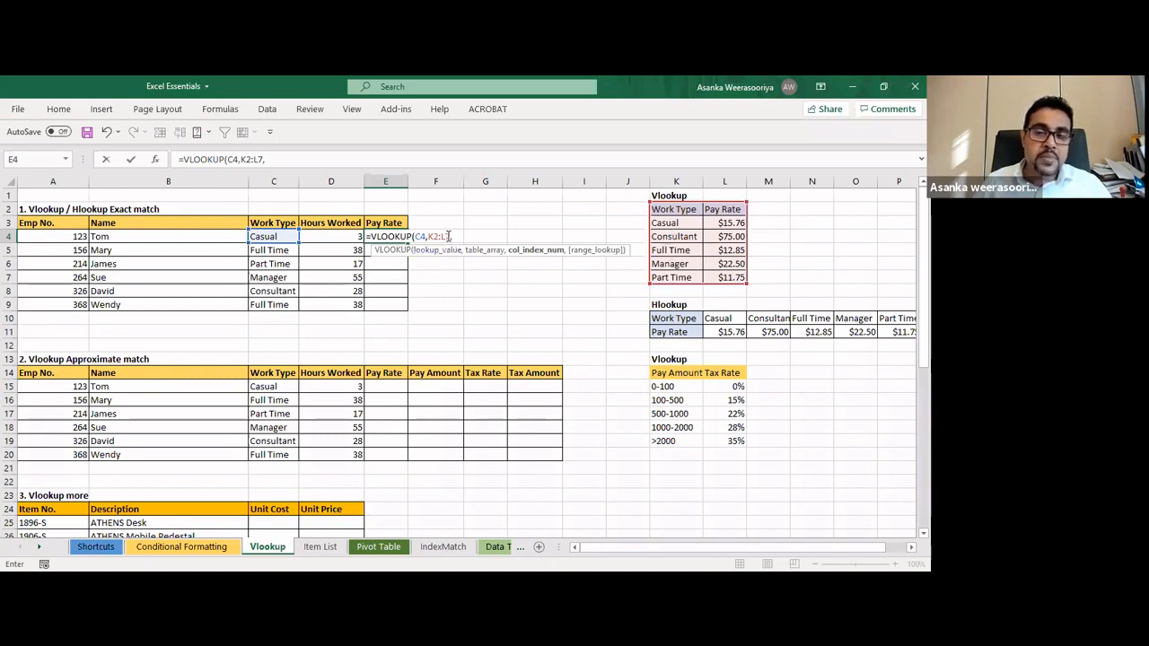
Step: Lock E4's lookup table as $K$2:$L$7 and continue with return column 2
{"action": "left_click_drag", "start_coordinate": [451, 237], "coordinate": [429, 236]}
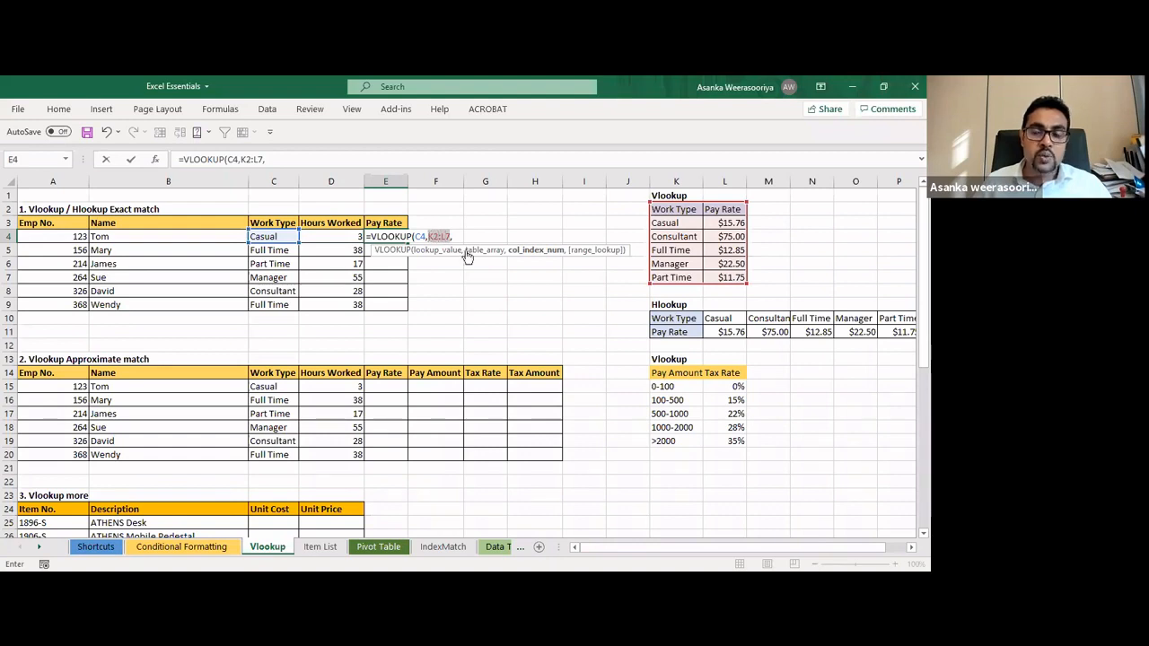
{"action": "left_click", "coordinate": [468, 251]}
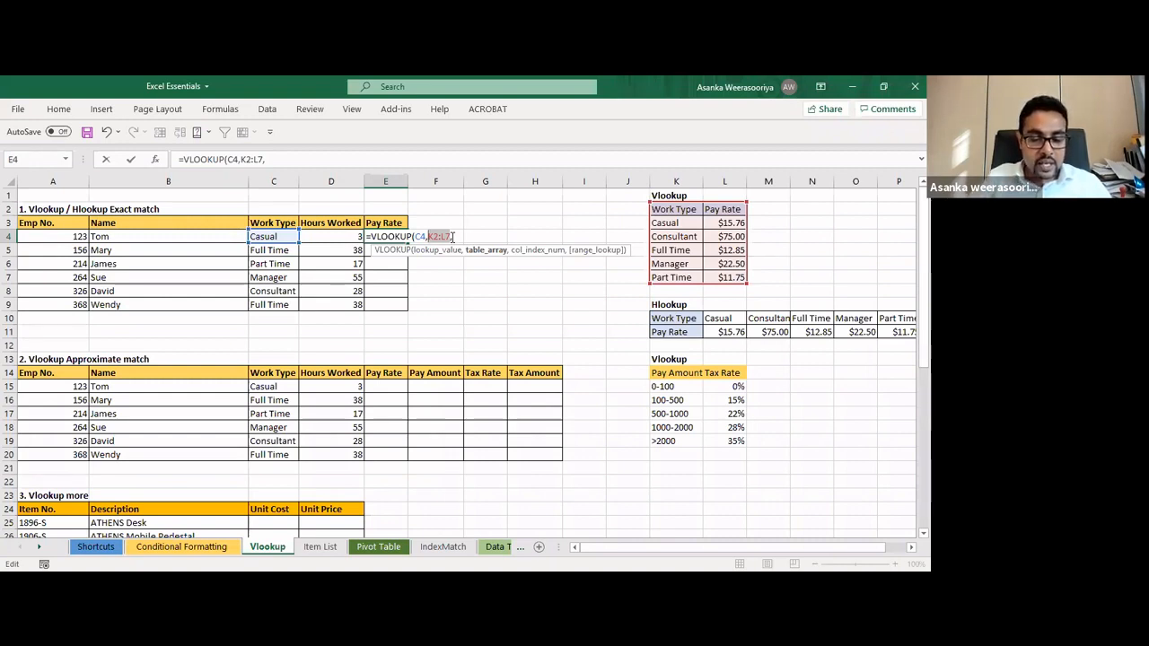
{"action": "key", "text": "F4"}
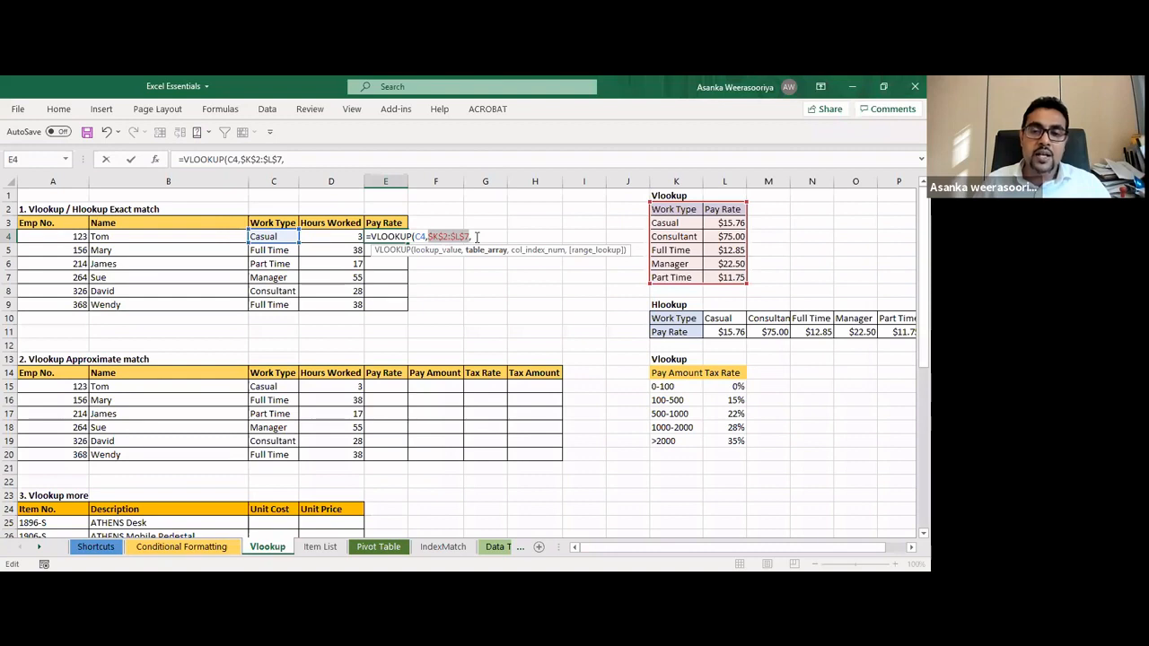
{"action": "left_click", "coordinate": [537, 252]}
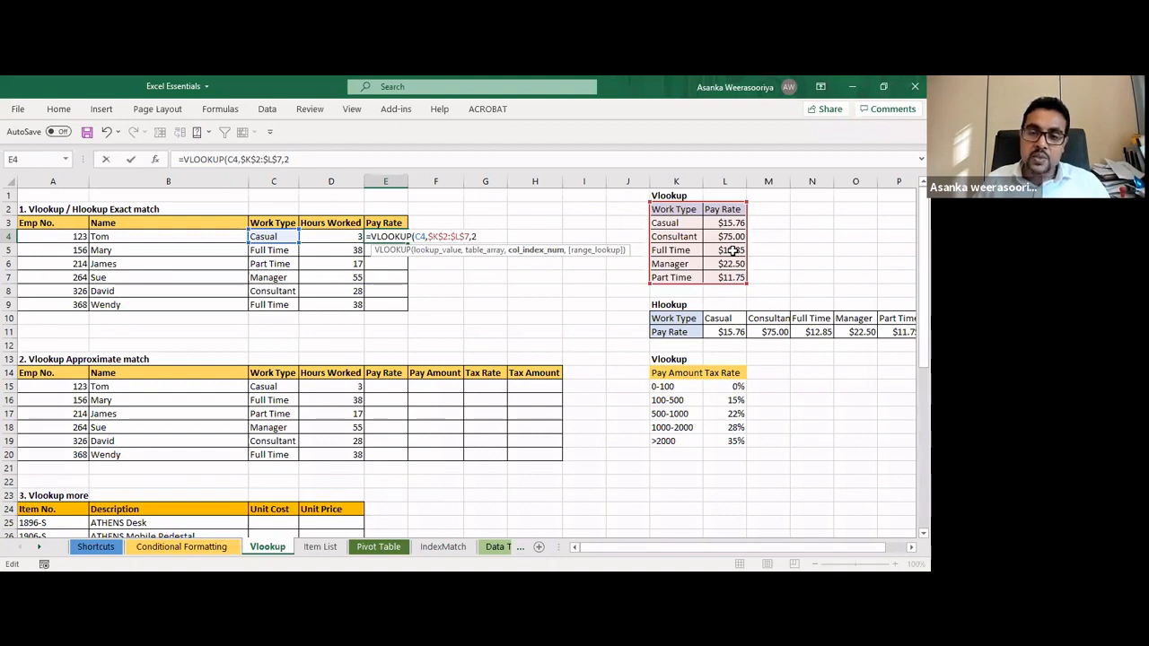
{"action": "type", "text": ","}
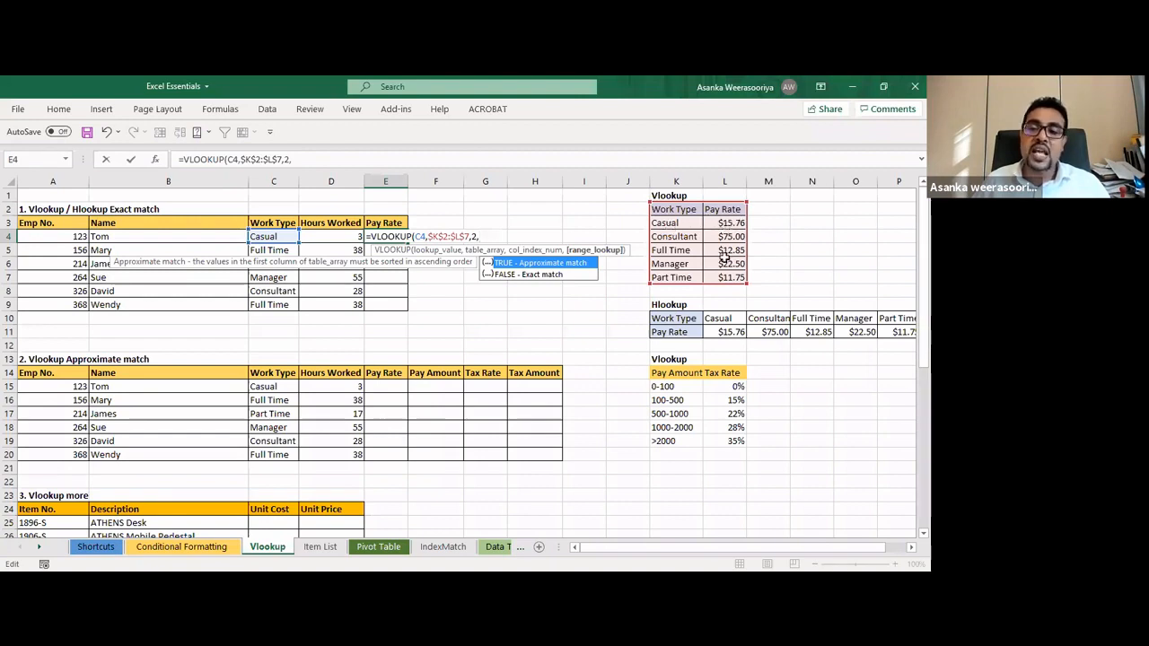
Step: Finish E4's VLOOKUP with FALSE for exact match, returning Tom's pay rate 15.76
{"action": "left_click", "coordinate": [533, 276]}
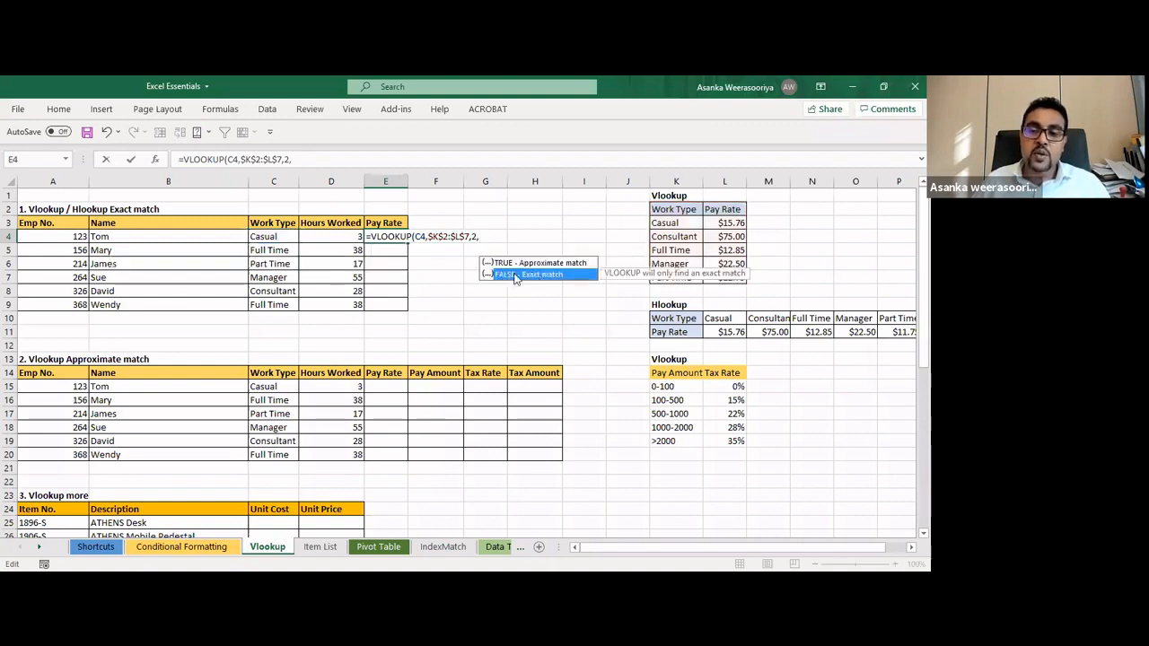
{"action": "double_click", "coordinate": [515, 275]}
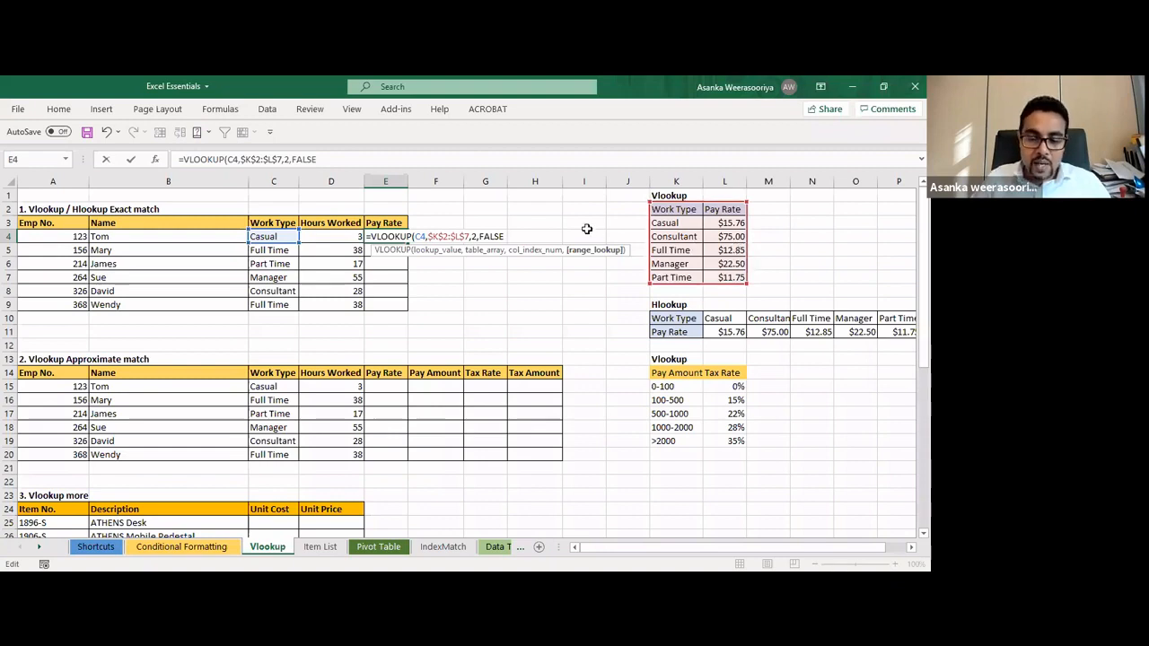
{"action": "type", "text": ")"}
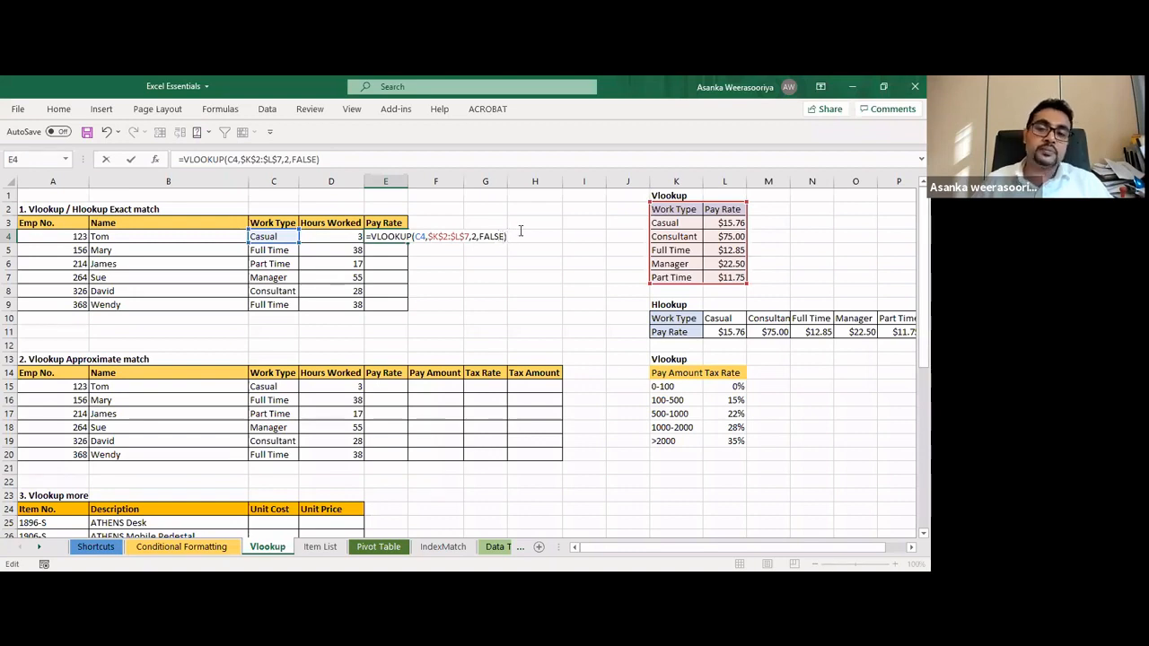
{"action": "key", "text": "Return"}
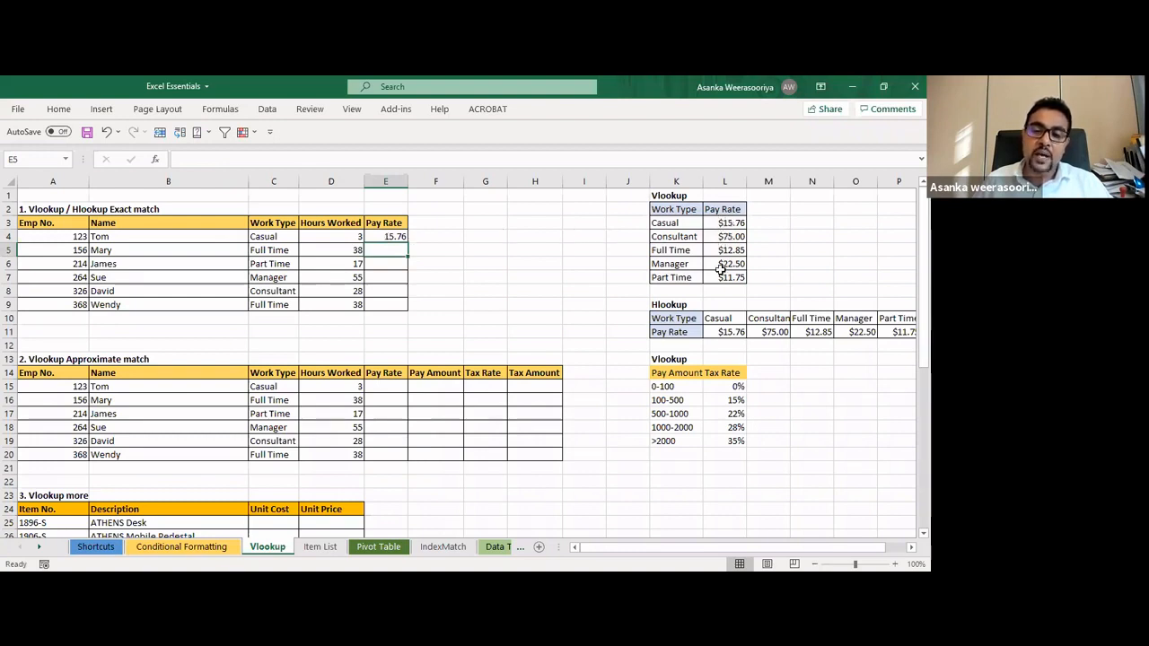
Step: Fill E4's VLOOKUP down to E9, then delete the E4:E9 results again
{"action": "left_click", "coordinate": [393, 236]}
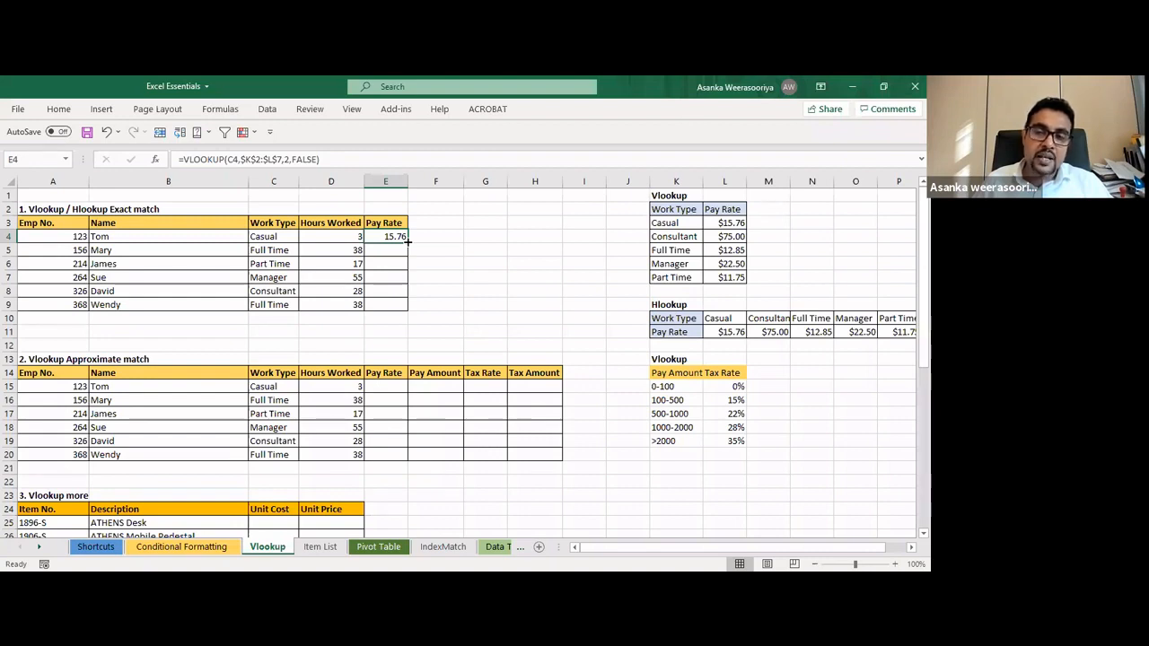
{"action": "double_click", "coordinate": [408, 240]}
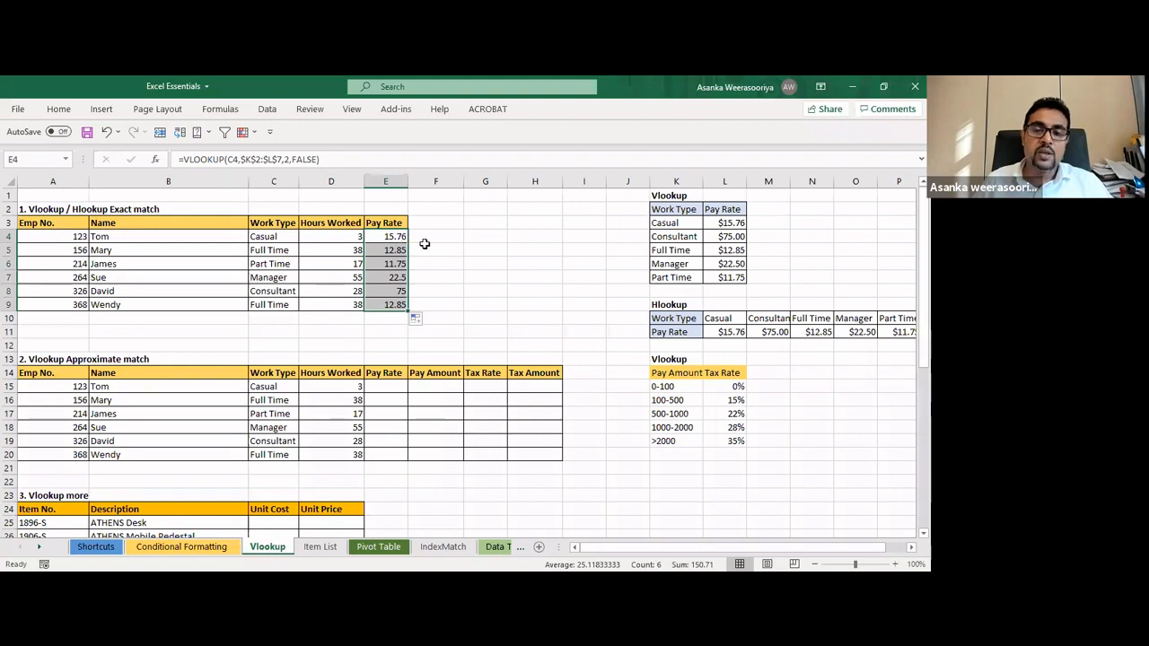
{"action": "left_click", "coordinate": [399, 233]}
{"action": "left_click_drag", "start_coordinate": [407, 242], "coordinate": [406, 313]}
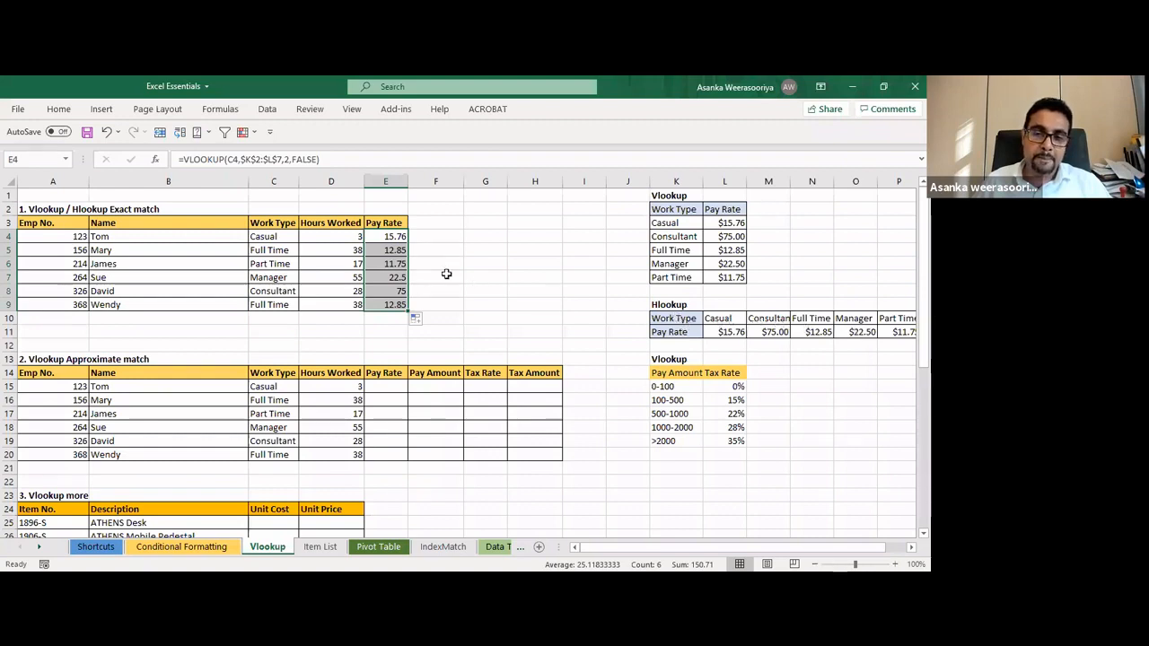
{"action": "left_click_drag", "start_coordinate": [398, 236], "coordinate": [398, 304]}
{"action": "key", "text": "Delete"}
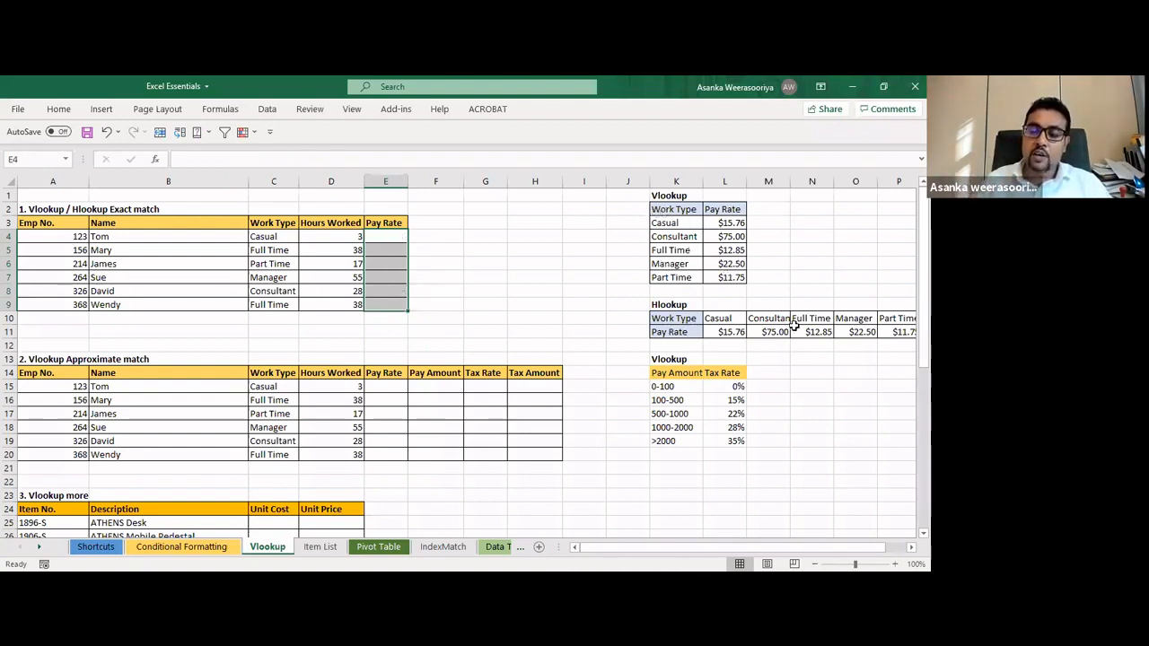
Step: Start =HLOOKUP in E4 with C4 as lookup value and K10:P11 as the table
{"action": "left_click", "coordinate": [385, 237]}
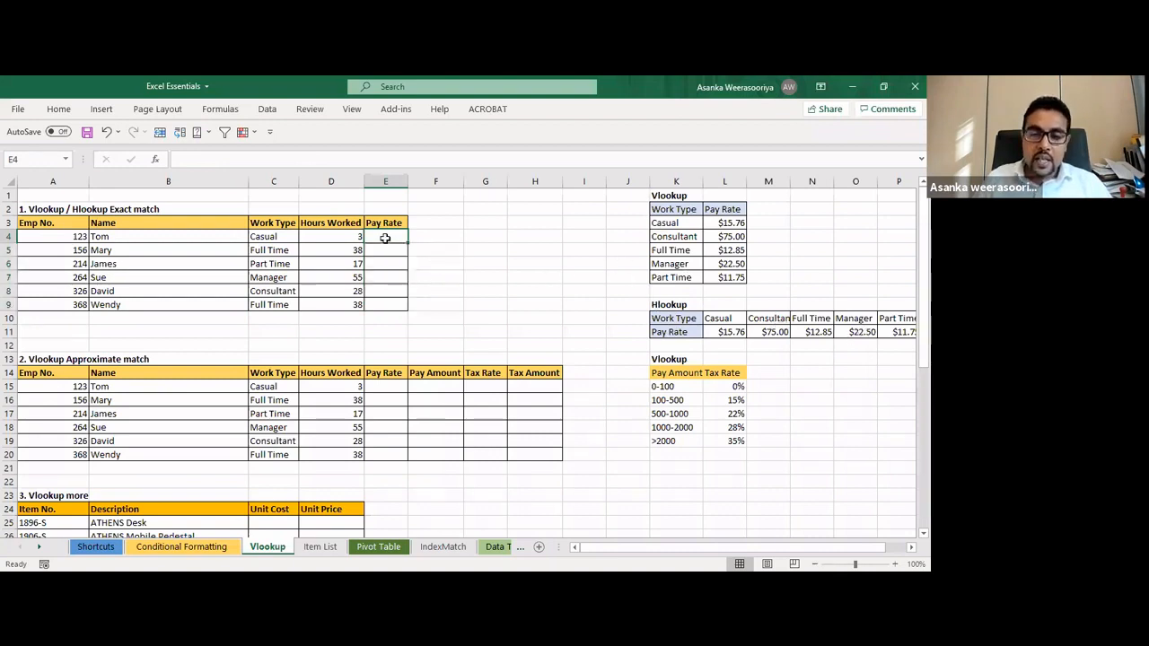
{"action": "type", "text": "="}
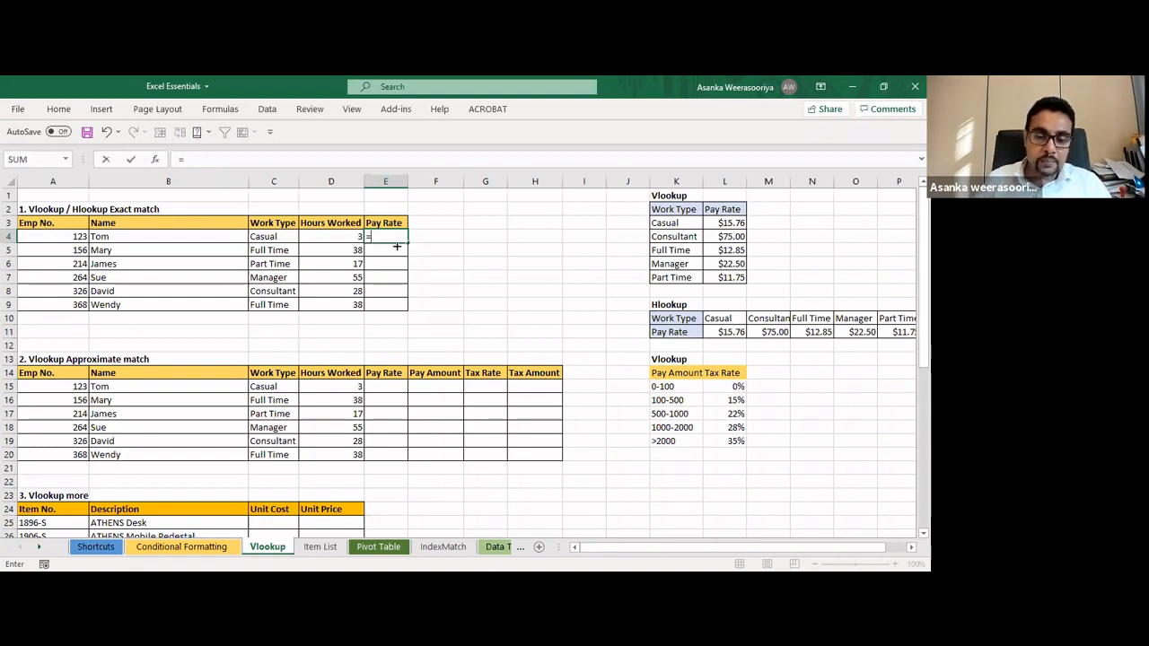
{"action": "type", "text": "hlo"}
{"action": "key", "text": "Tab"}
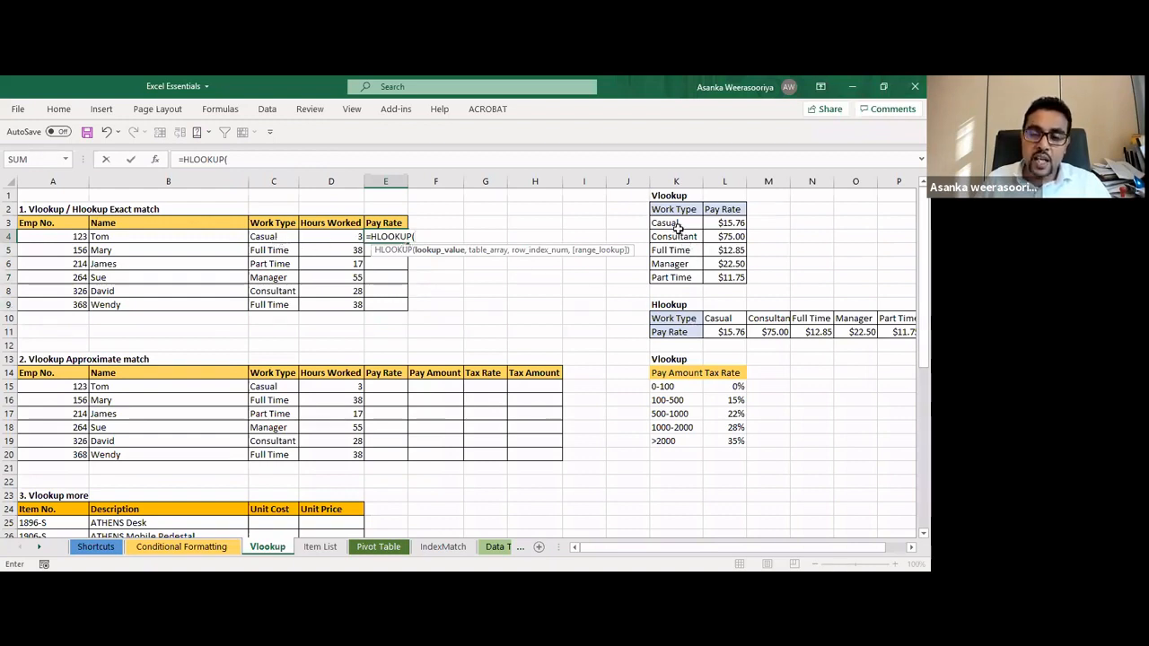
{"action": "left_click", "coordinate": [270, 237]}
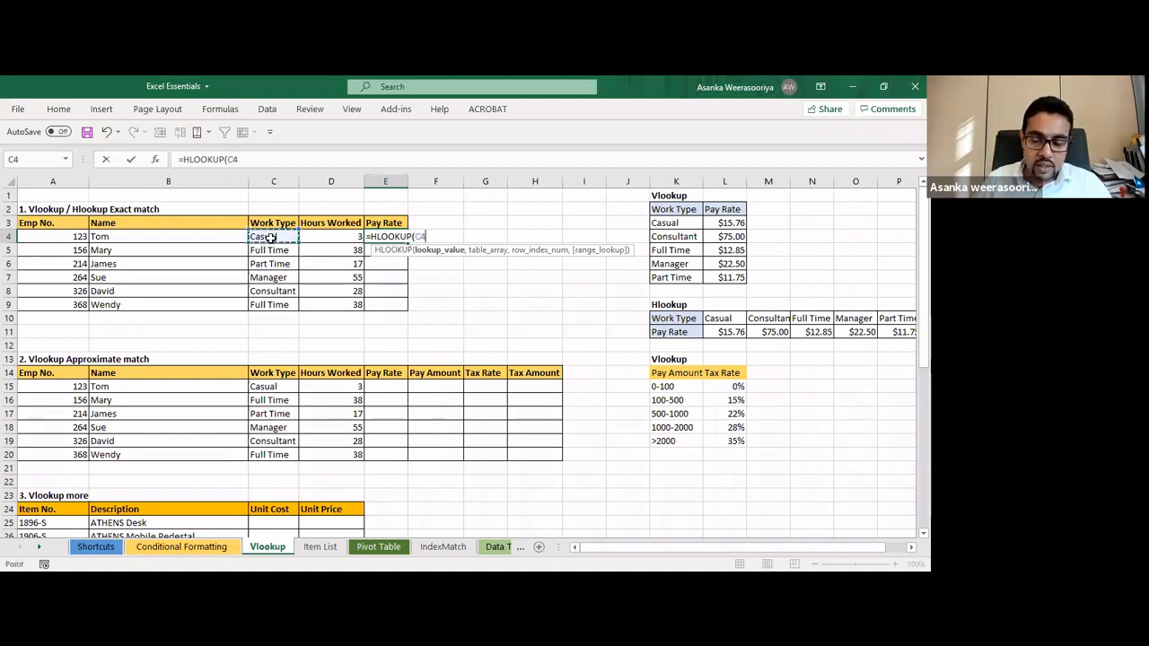
{"action": "type", "text": ","}
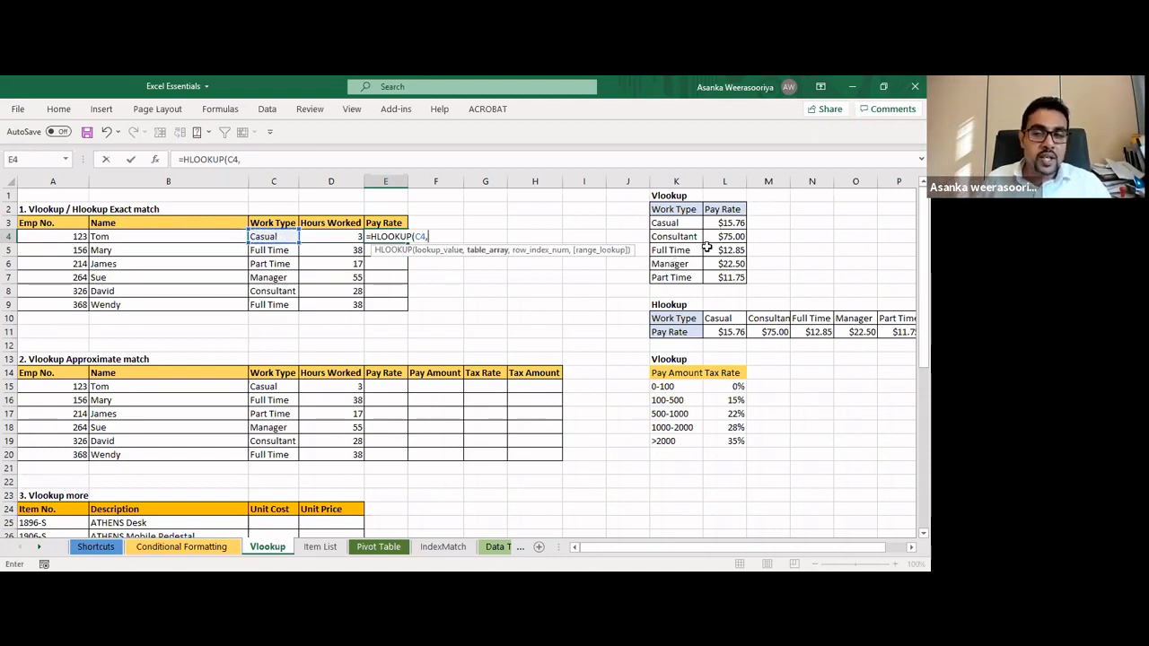
{"action": "left_click", "coordinate": [673, 320]}
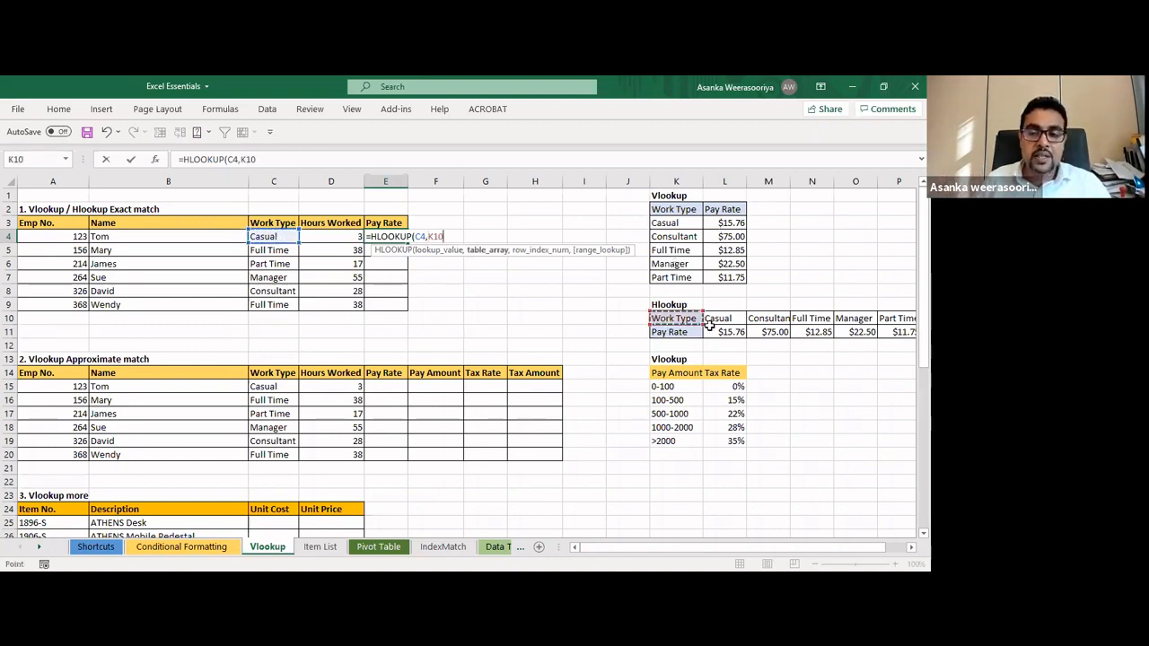
{"action": "left_click_drag", "start_coordinate": [709, 326], "coordinate": [812, 331]}
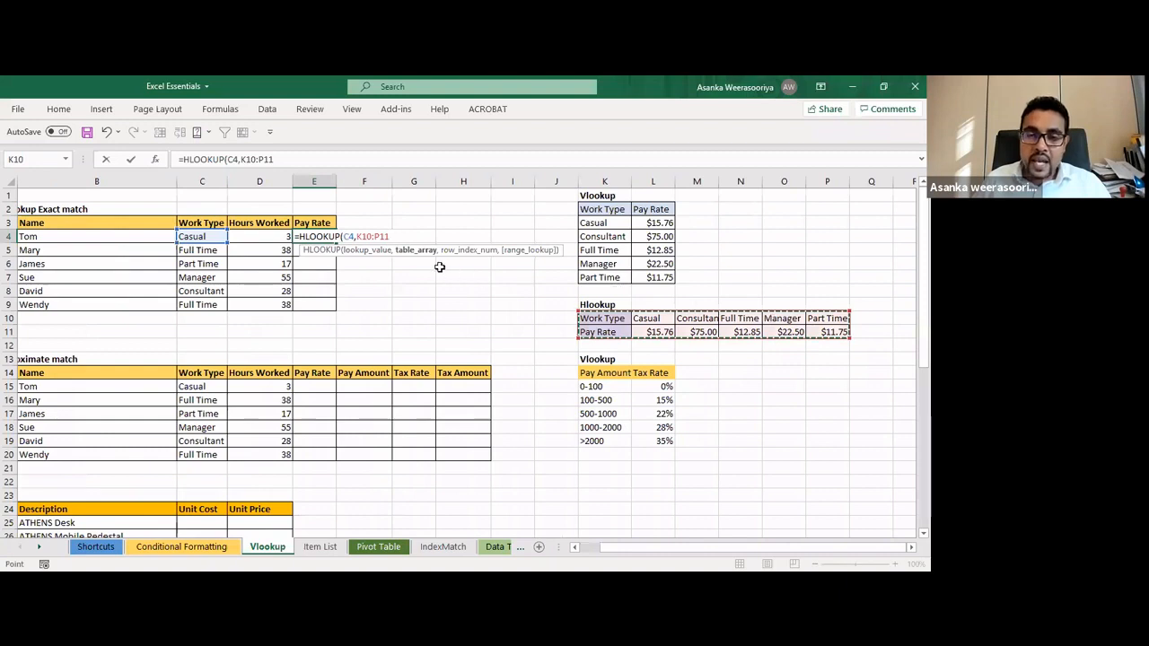
Step: Lock the range as $K$10:$P$11 and finish with row 2 and FALSE for exact match
{"action": "double_click", "coordinate": [369, 237]}
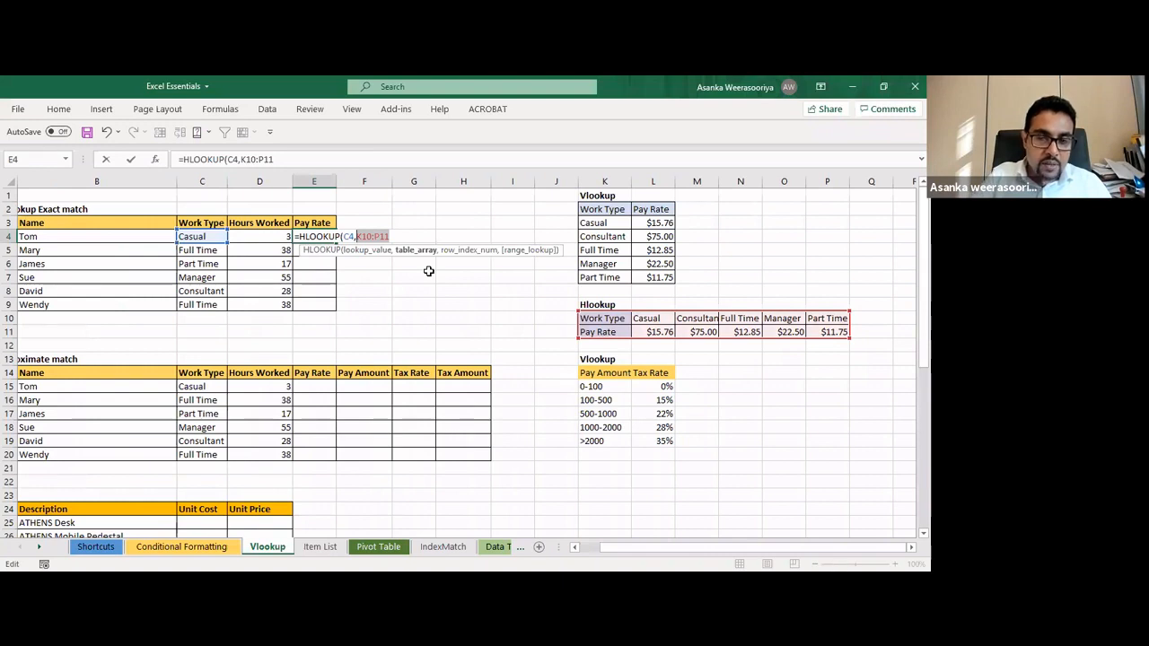
{"action": "key", "text": "F4"}
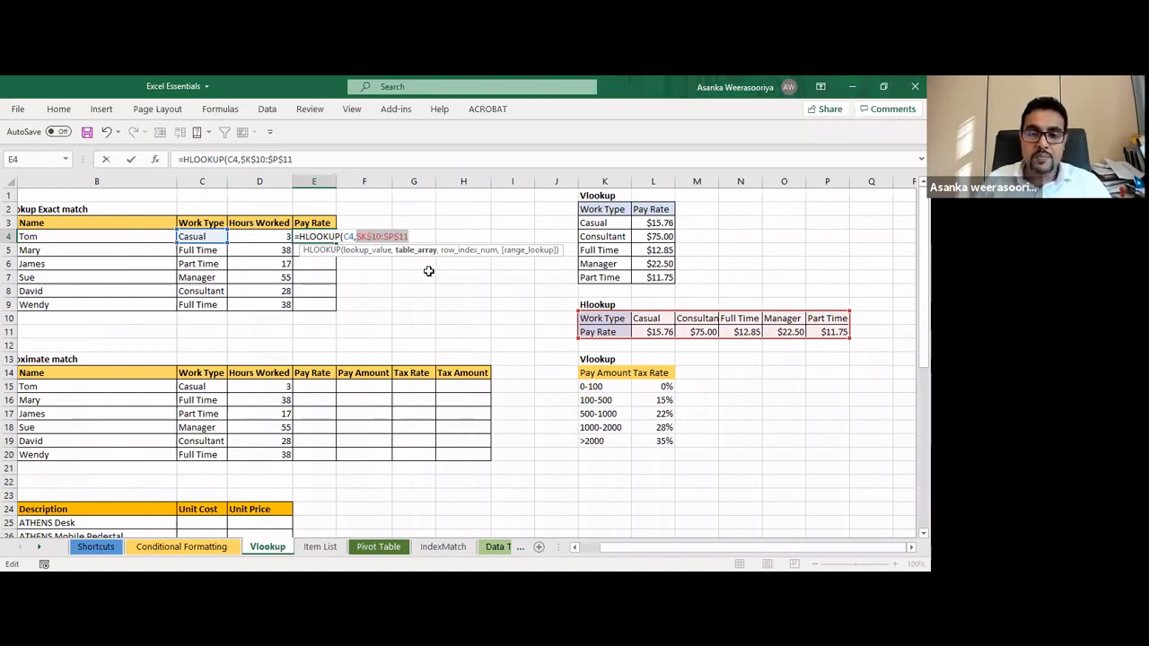
{"action": "left_click", "coordinate": [413, 236]}
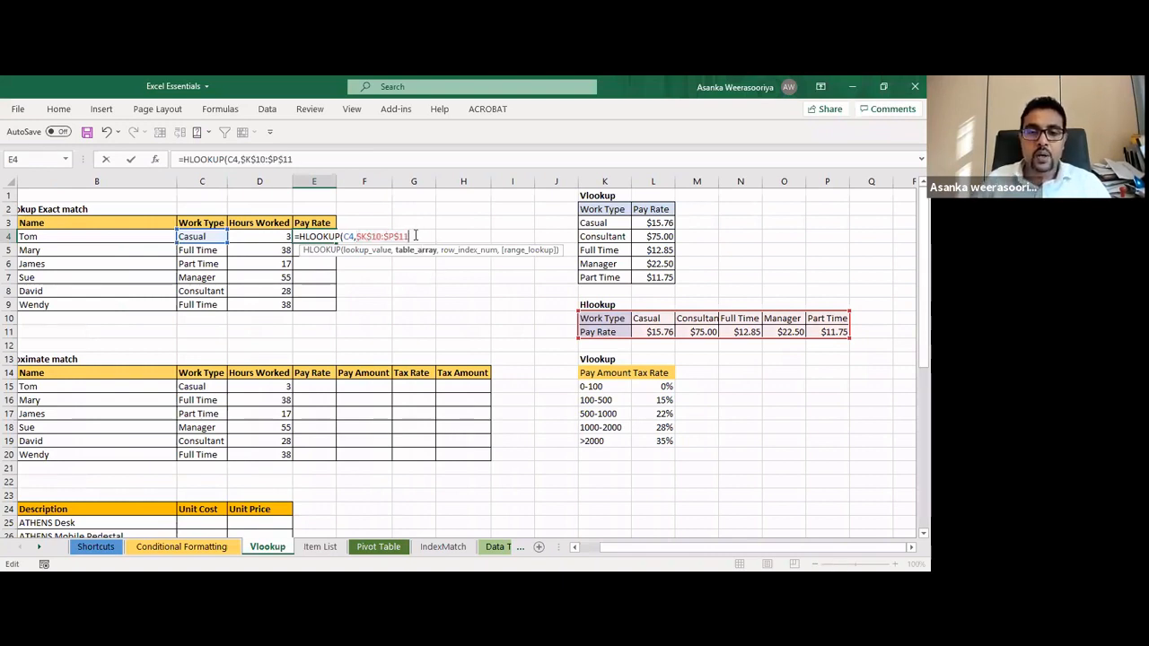
{"action": "type", "text": ",2"}
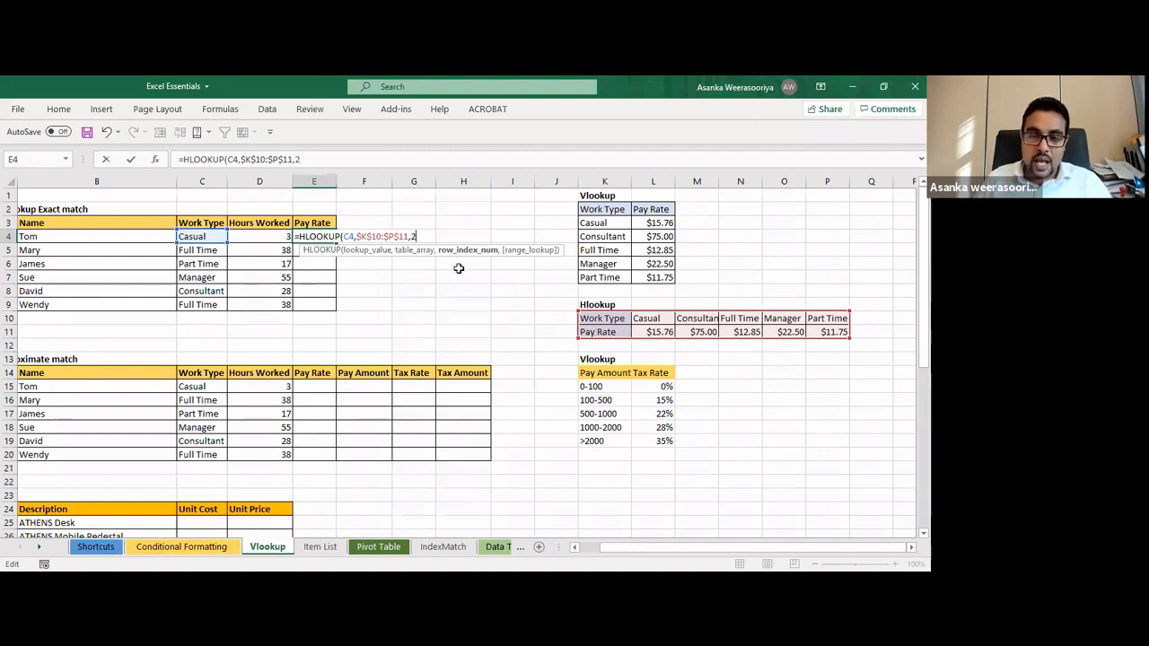
{"action": "type", "text": ","}
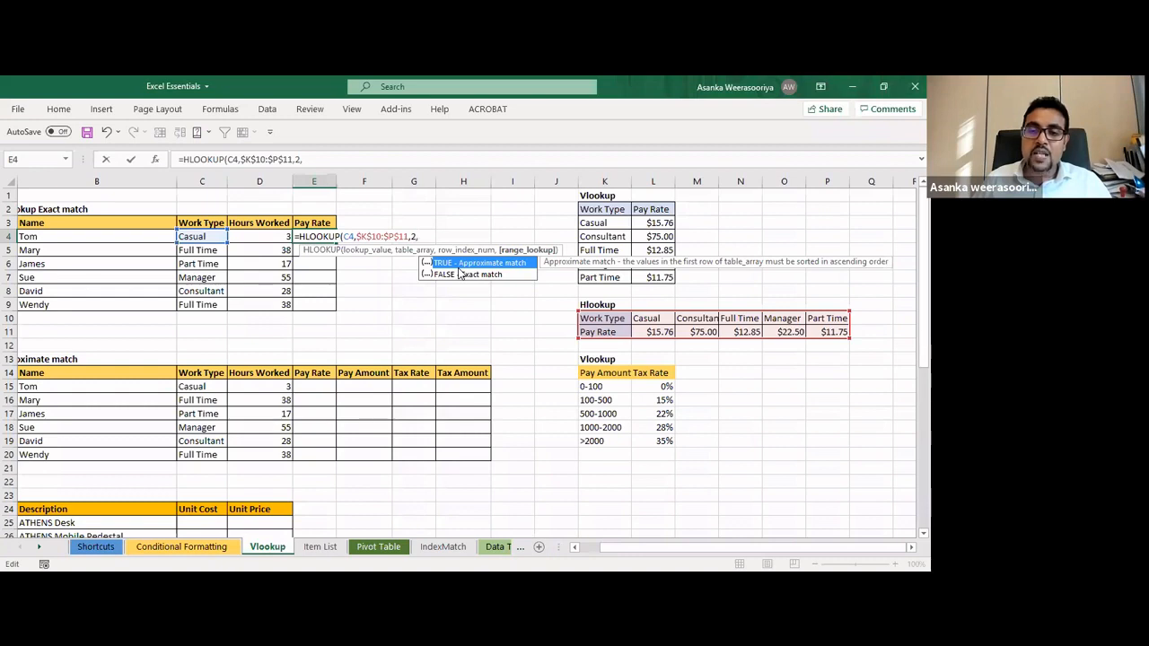
{"action": "double_click", "coordinate": [459, 274]}
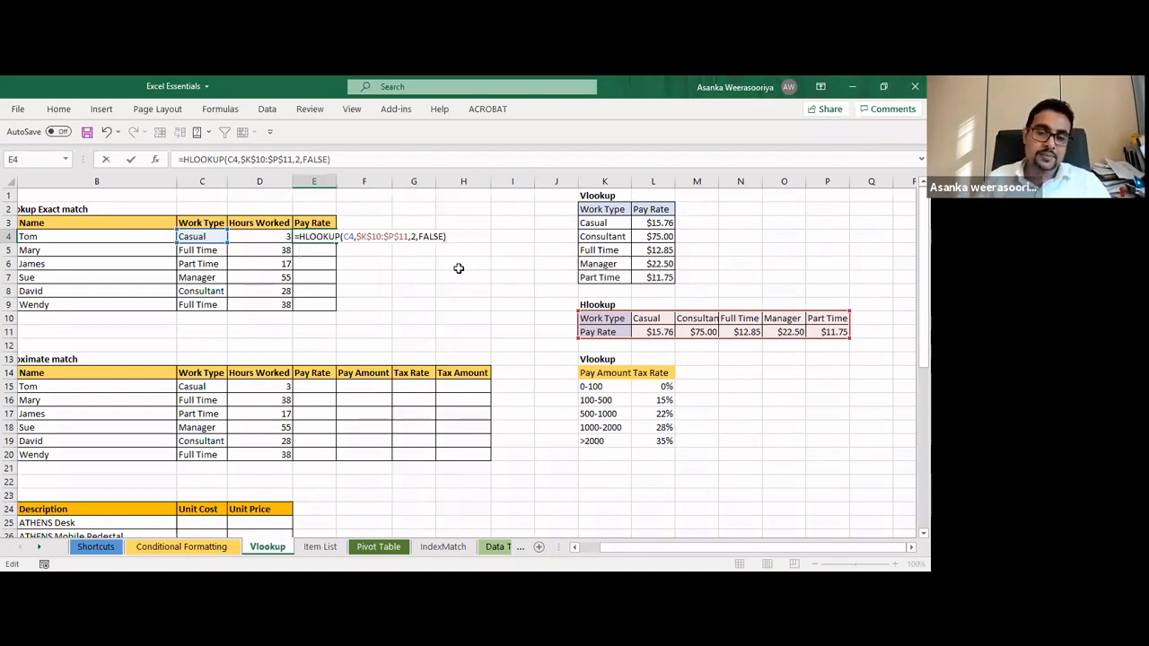
{"action": "type", "text": ")"}
{"action": "key", "text": "ctrl+Return"}
{"action": "key", "text": "Return"}
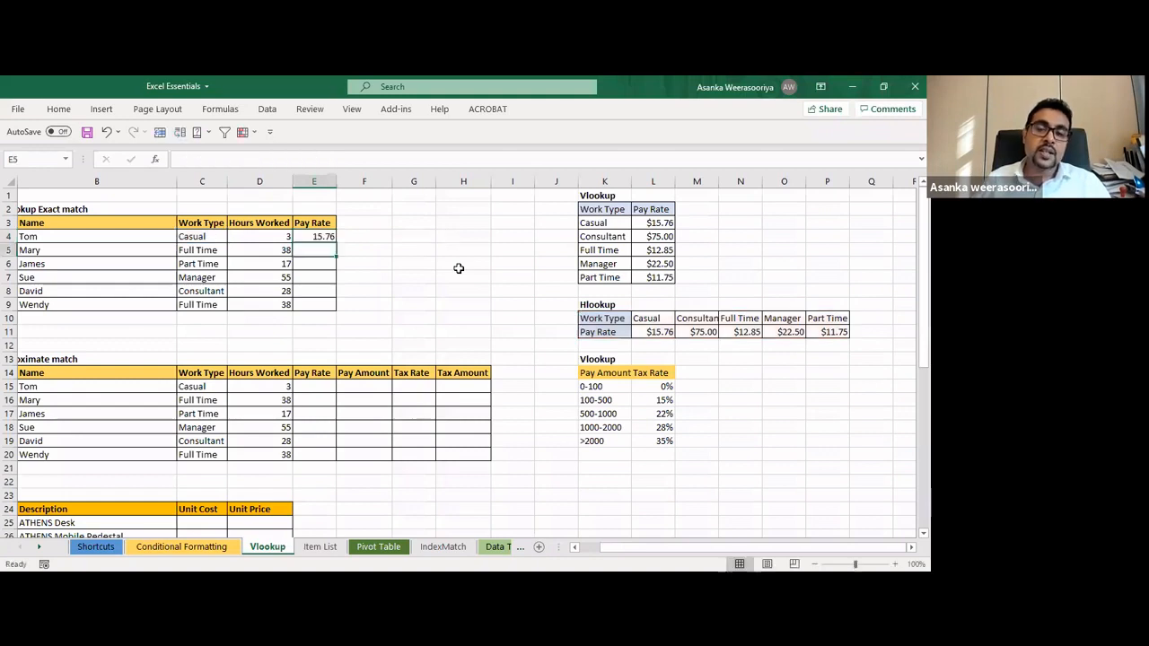
Step: Fill the HLOOKUP down through E9, showing rates 15.76 through 12.85
{"action": "left_click", "coordinate": [328, 237]}
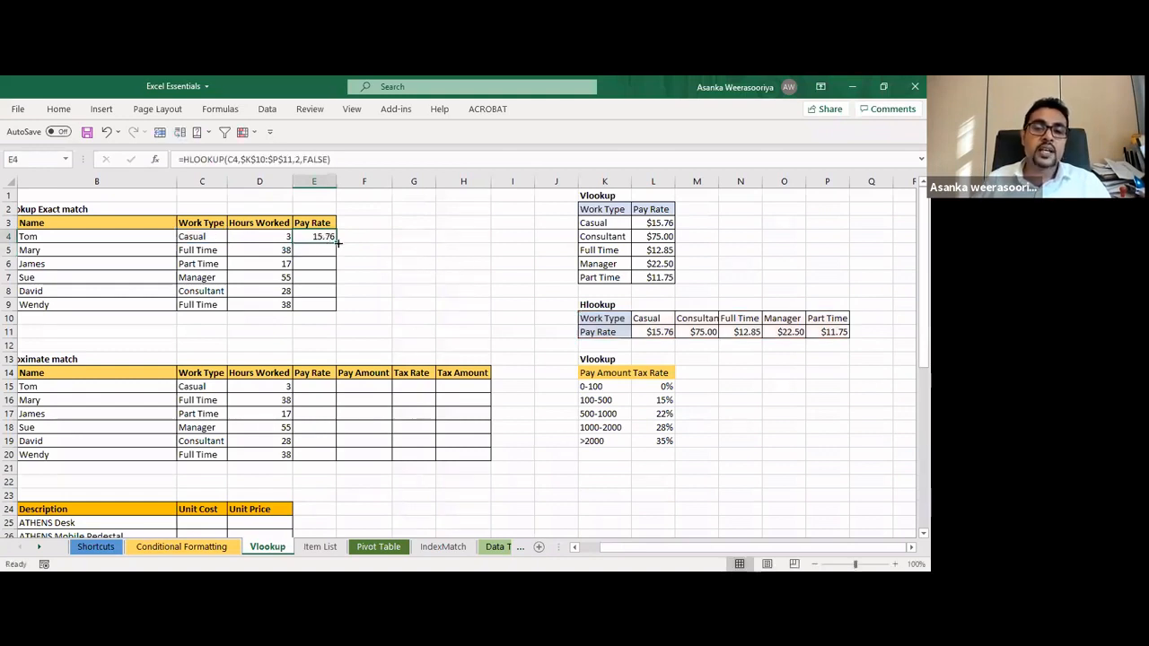
{"action": "left_click_drag", "start_coordinate": [336, 243], "coordinate": [332, 307]}
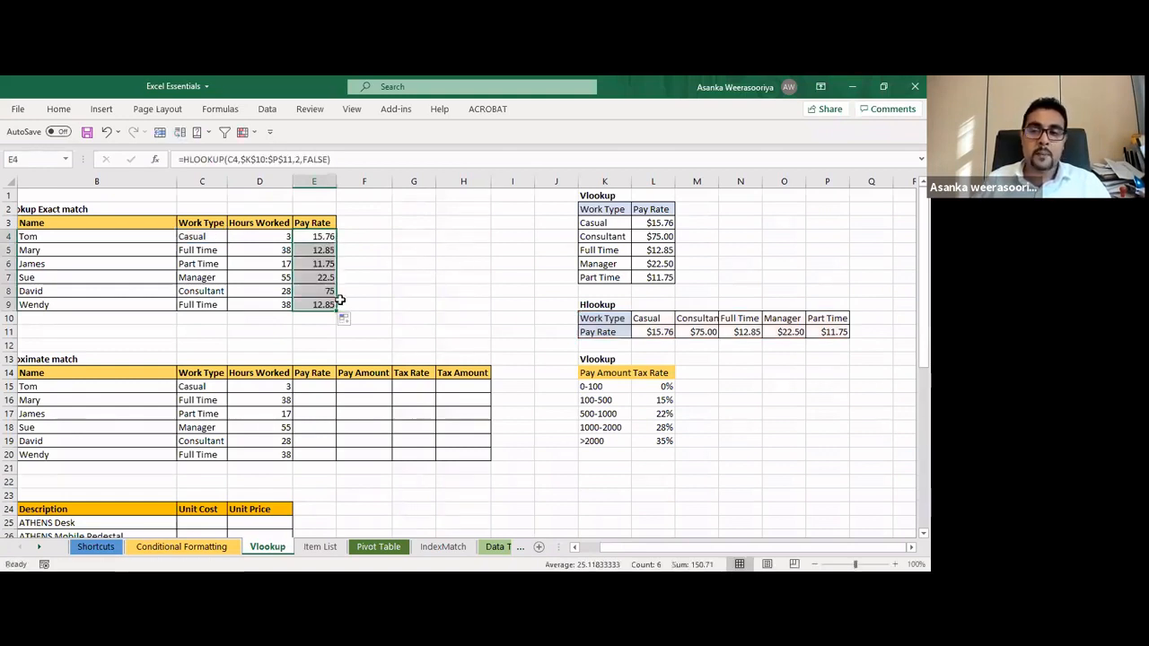
{"action": "left_click", "coordinate": [410, 283]}
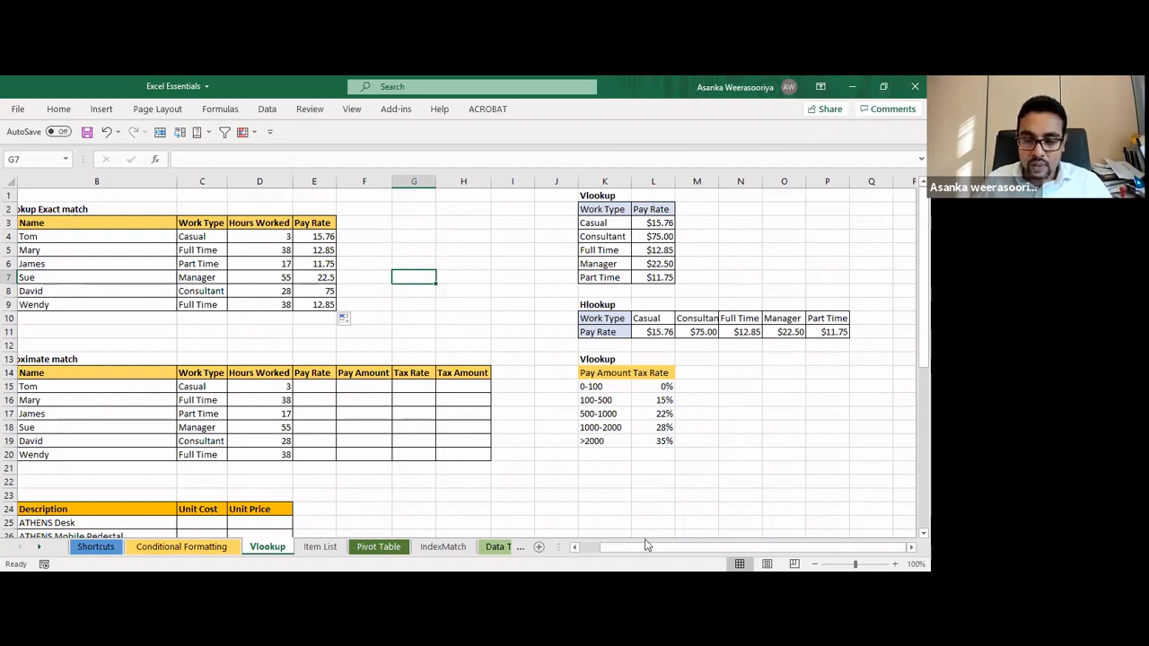
{"action": "scroll", "coordinate": [339, 349], "scroll_direction": "left", "scroll_amount": 1}
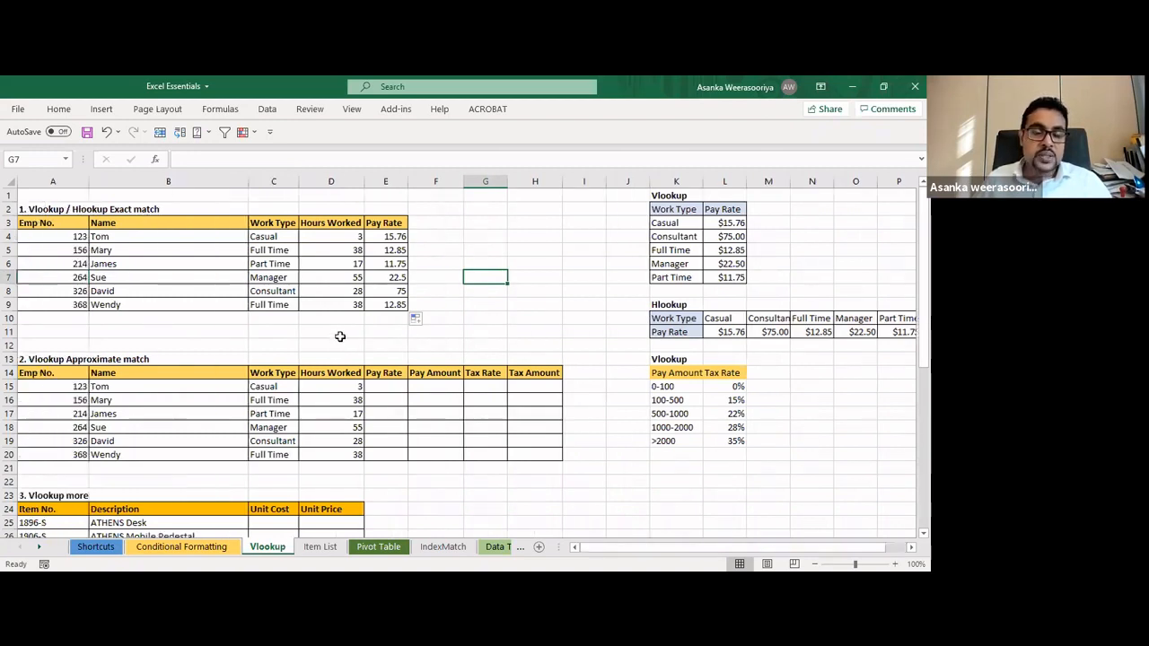
{"action": "scroll", "coordinate": [340, 337], "scroll_direction": "down", "scroll_amount": 1}
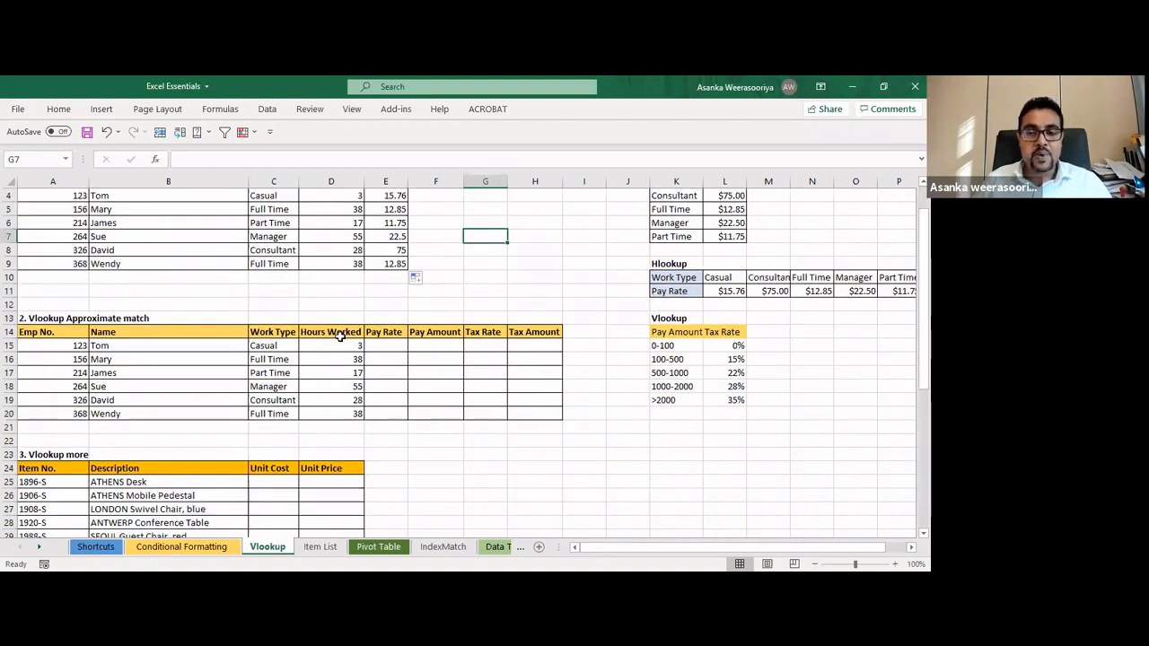
{"action": "scroll", "coordinate": [340, 336], "scroll_direction": "up", "scroll_amount": 1}
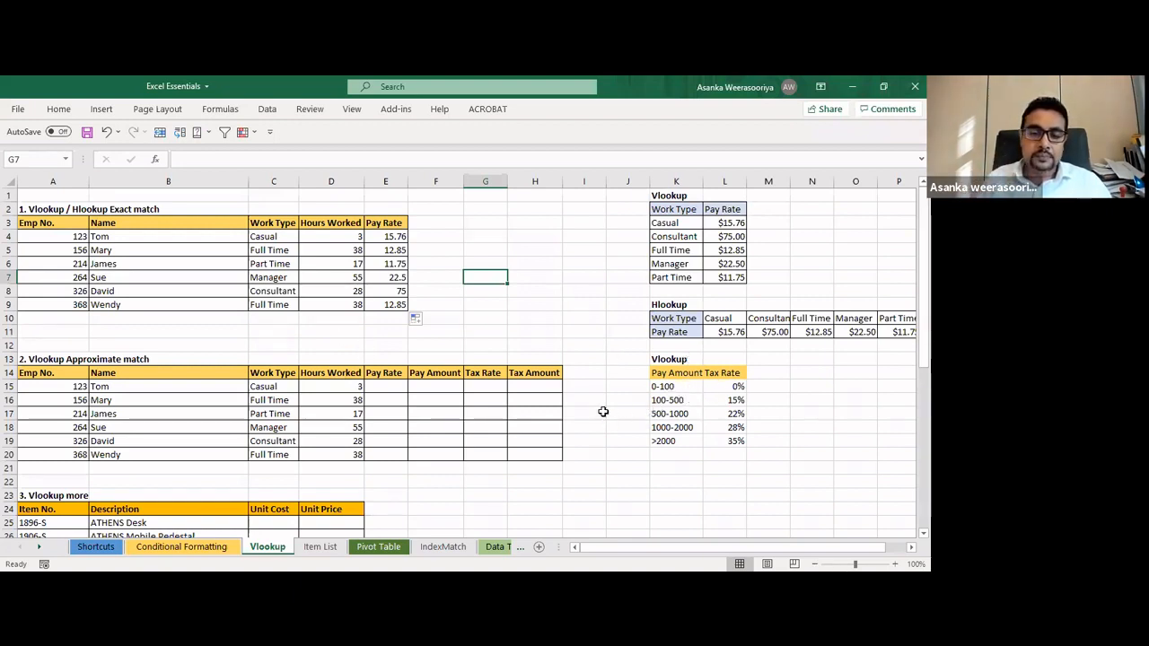
{"action": "left_click", "coordinate": [387, 386]}
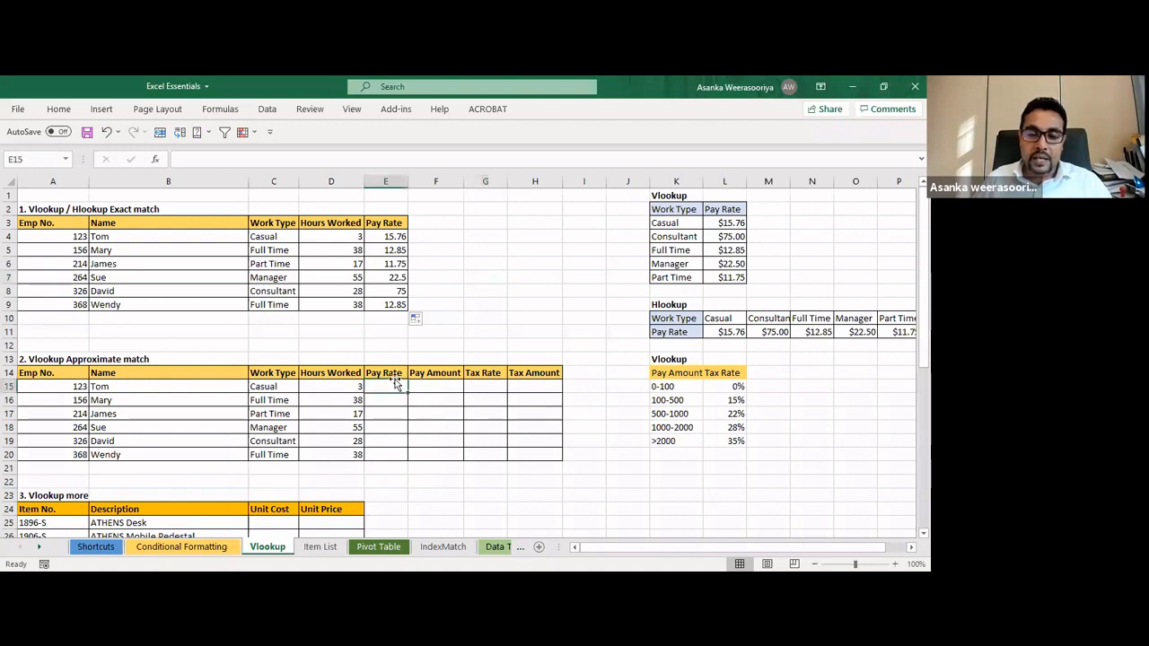
{"action": "left_click", "coordinate": [447, 387]}
{"action": "left_click", "coordinate": [478, 386]}
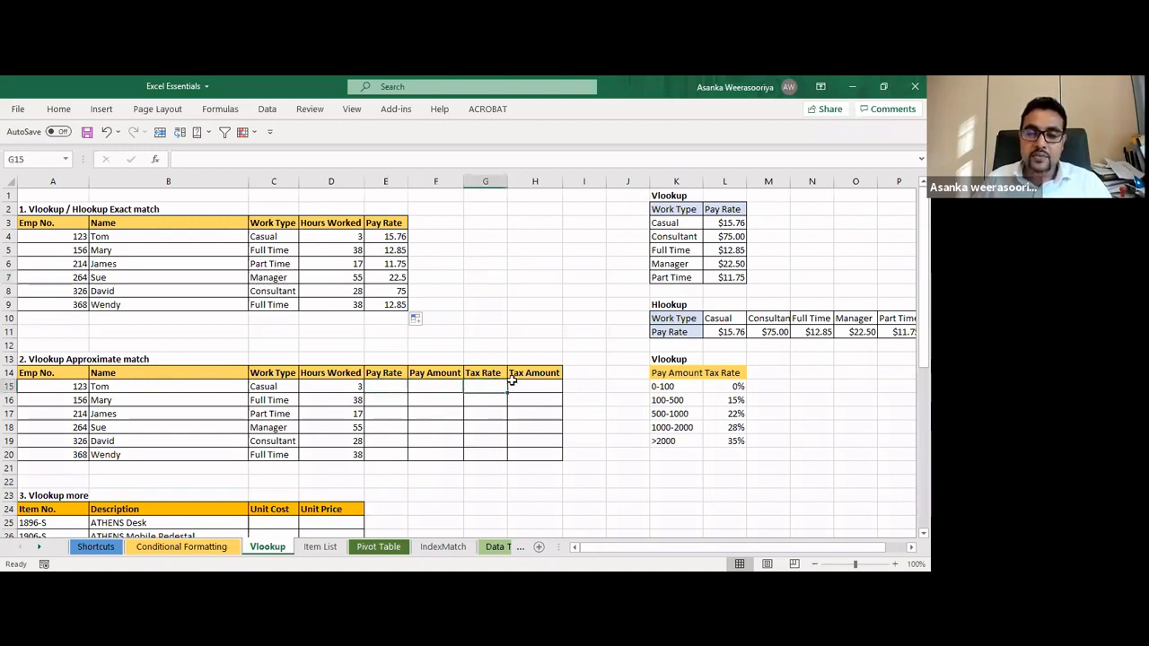
{"action": "left_click", "coordinate": [533, 384]}
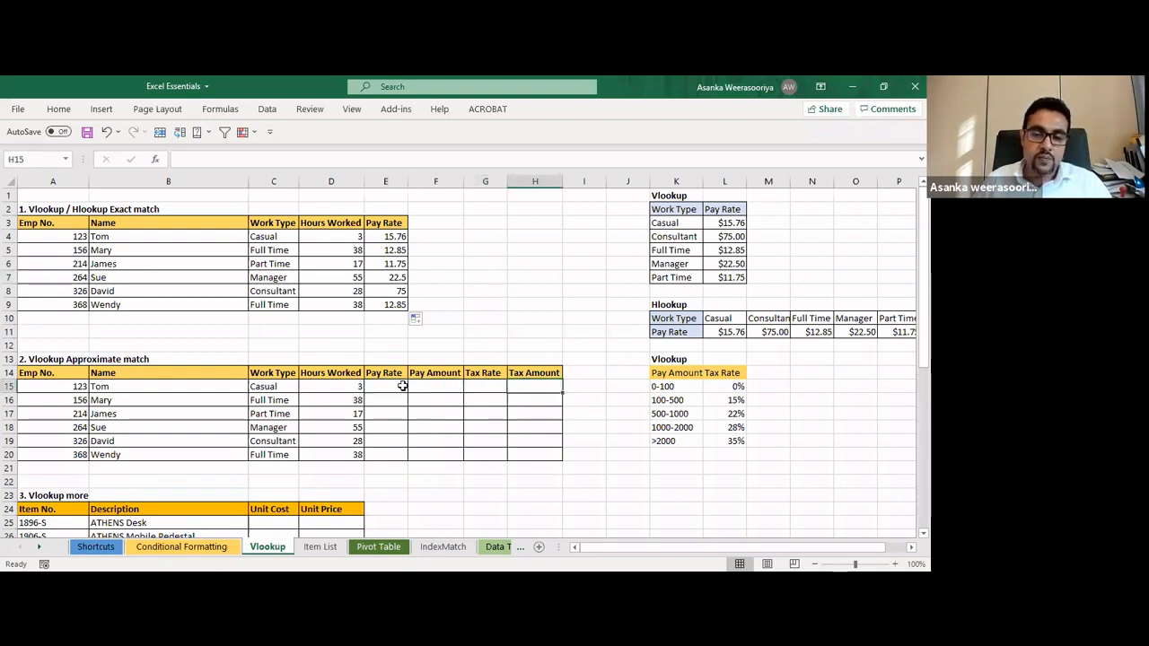
{"action": "left_click", "coordinate": [412, 386]}
{"action": "left_click", "coordinate": [387, 383]}
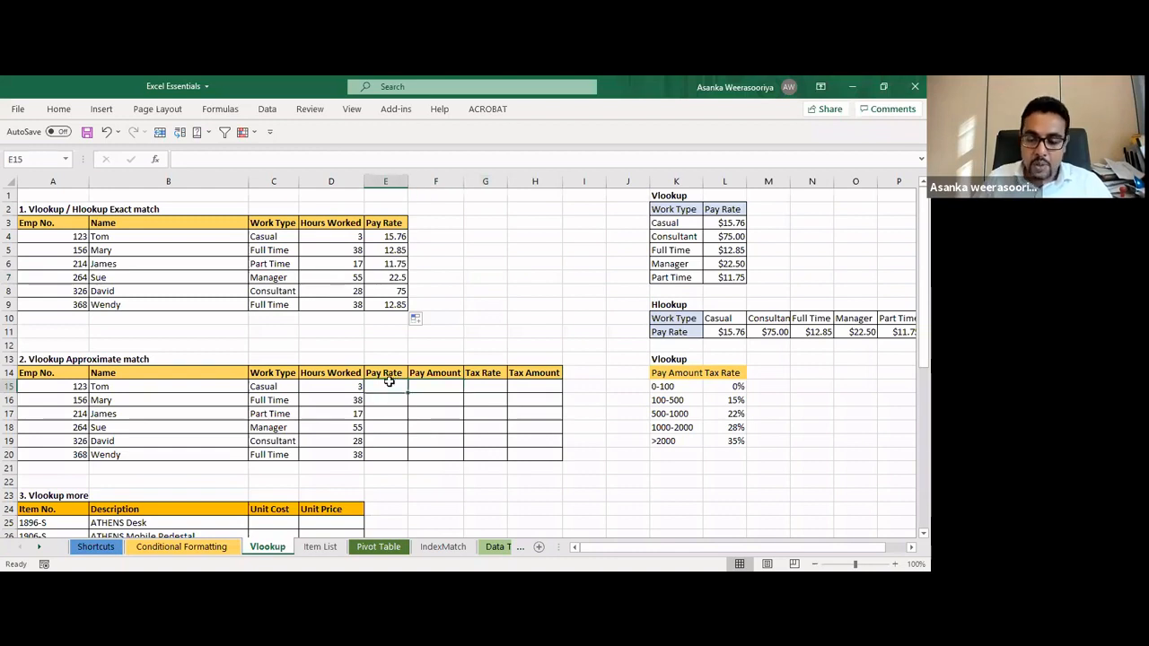
{"action": "type", "text": "="}
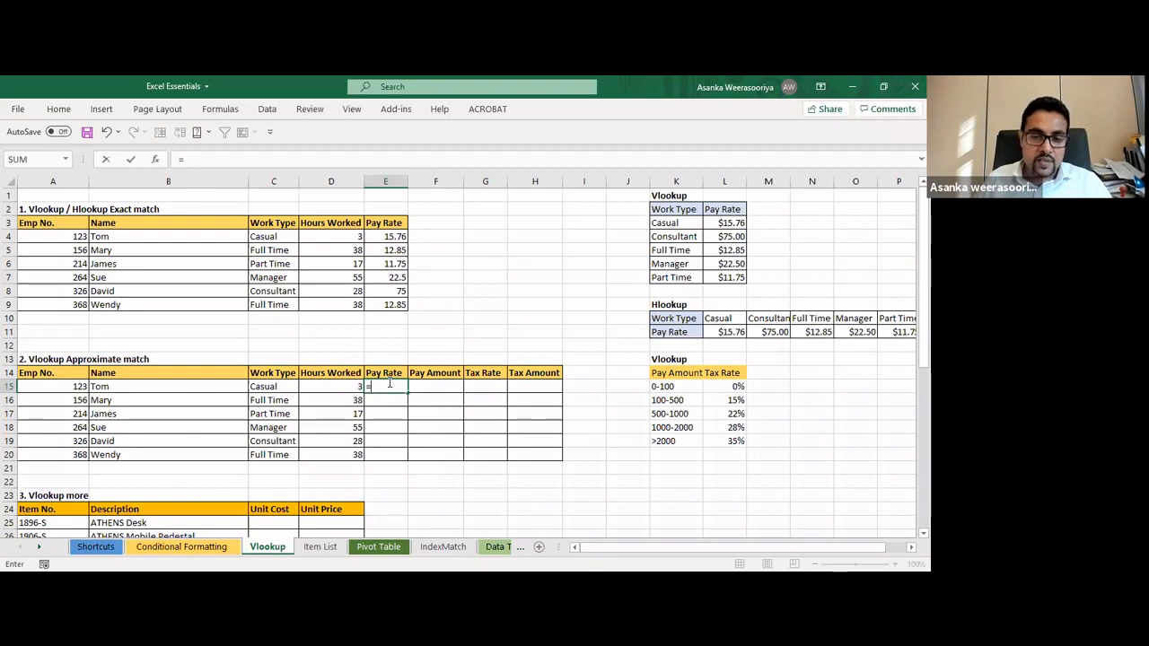
Step: Begin E15's VLOOKUP with C15 as lookup value and the table locked as $K$2:$L$7
{"action": "type", "text": "VLOOKUP("}
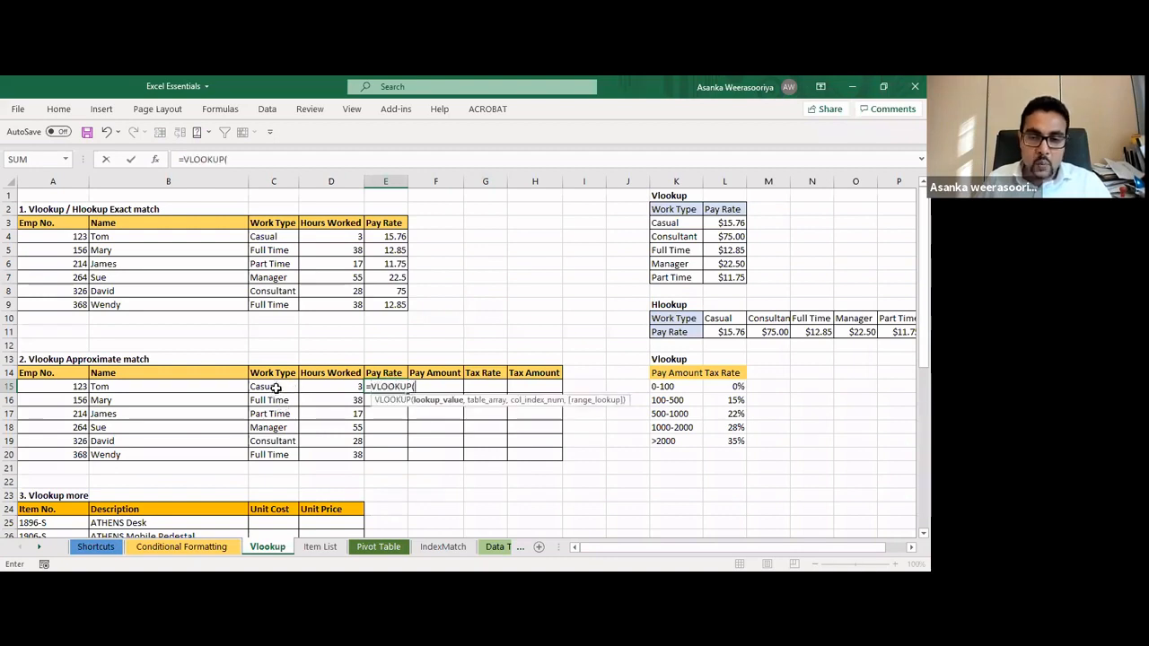
{"action": "left_click", "coordinate": [275, 387]}
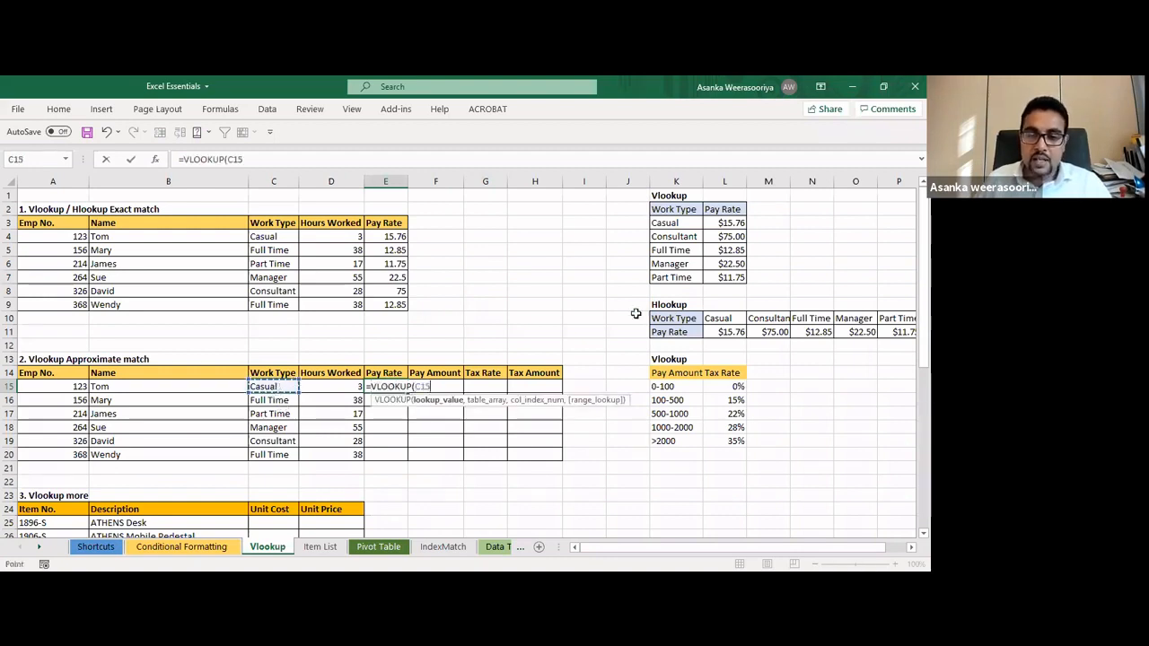
{"action": "type", "text": ","}
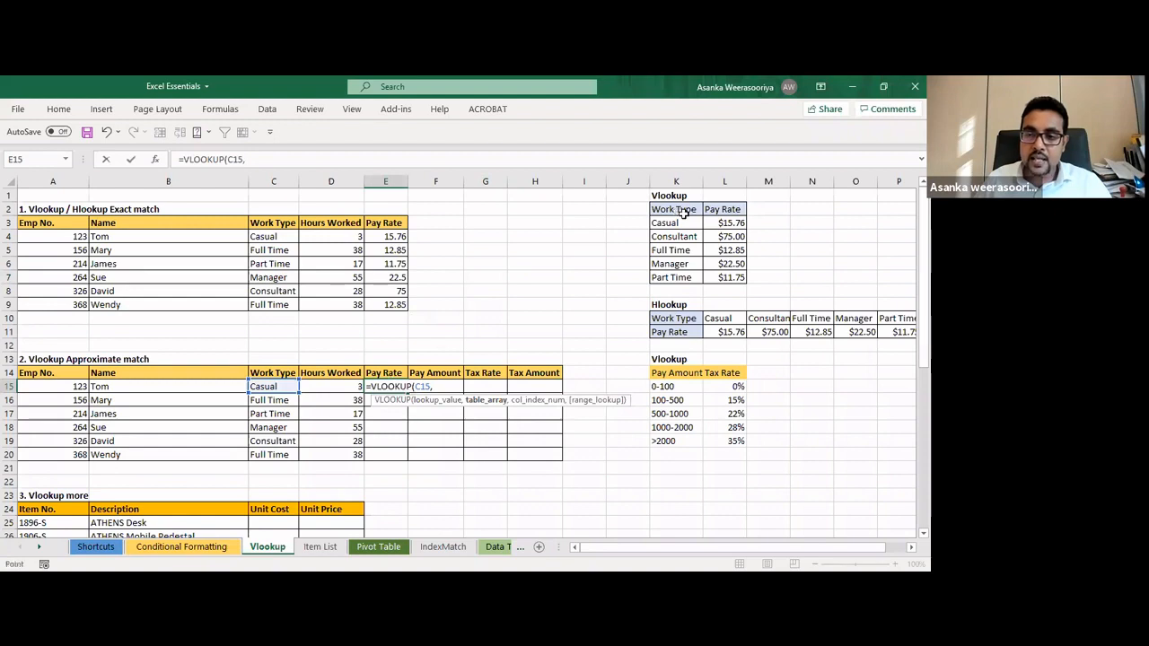
{"action": "left_click_drag", "start_coordinate": [681, 213], "coordinate": [729, 278]}
{"action": "left_click_drag", "start_coordinate": [455, 387], "coordinate": [432, 388]}
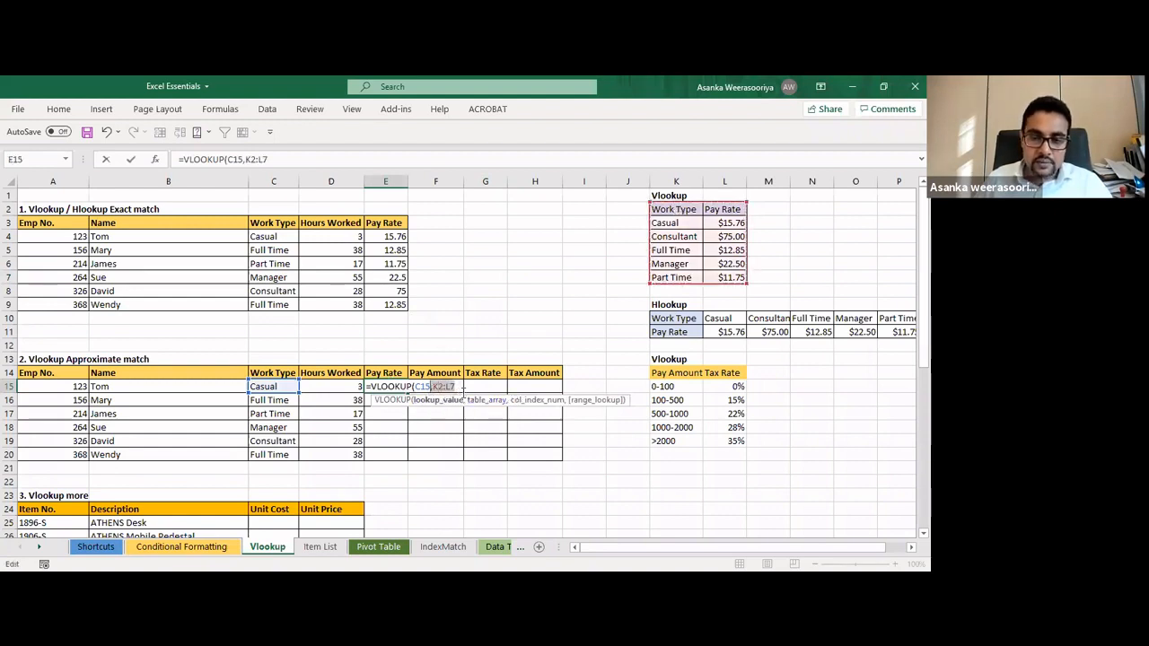
{"action": "left_click", "coordinate": [459, 387]}
{"action": "left_click_drag", "start_coordinate": [457, 386], "coordinate": [434, 387]}
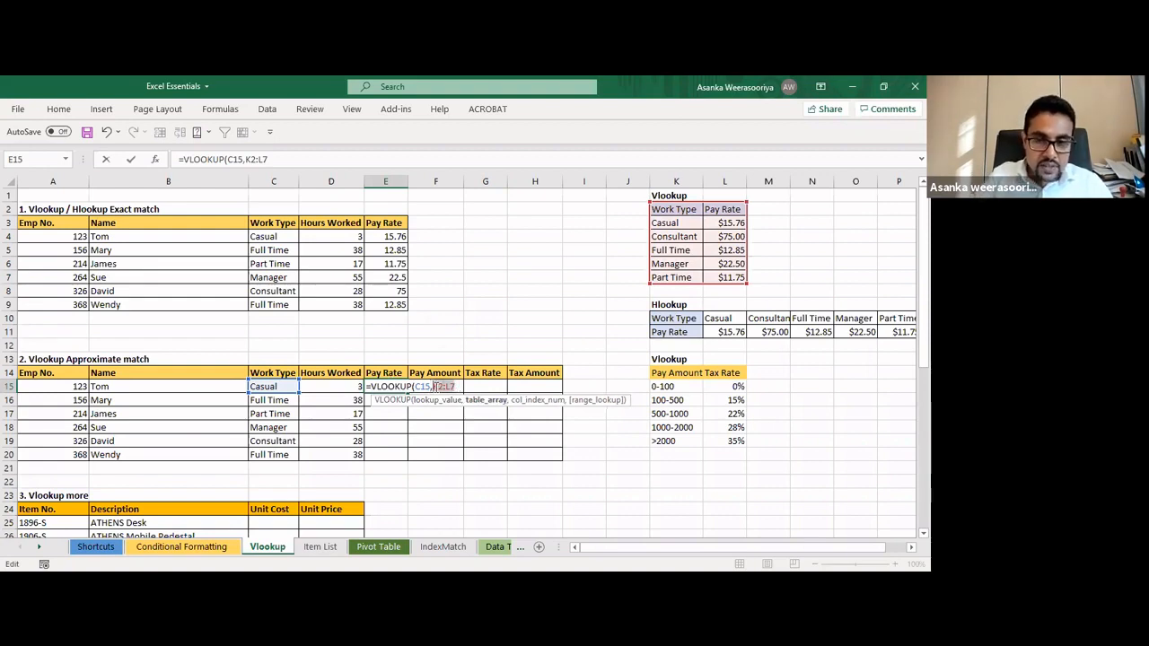
{"action": "key", "text": "F4"}
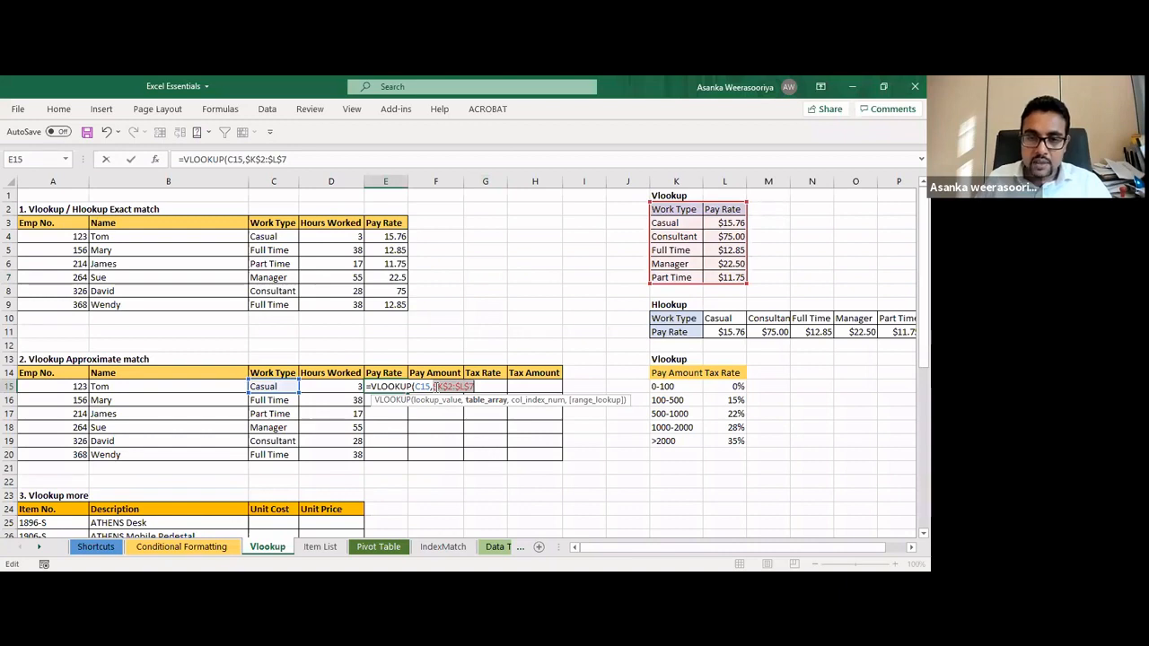
{"action": "type", "text": ","}
{"action": "key", "text": "ctrl+z"}
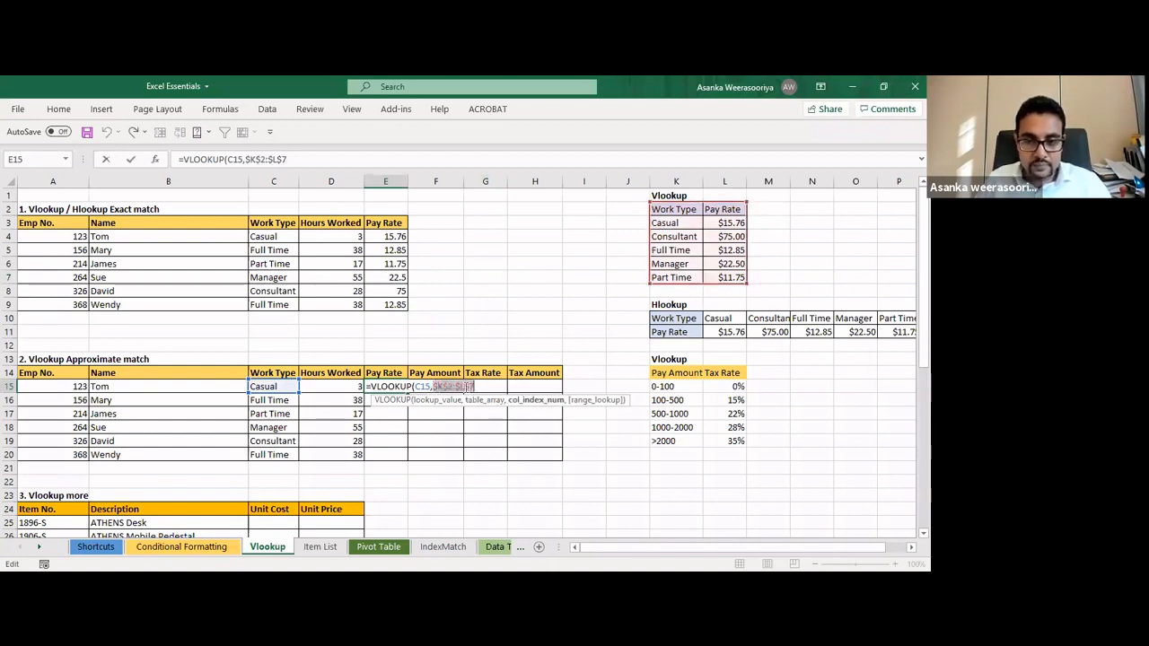
Step: Finish with column 2 and FALSE, then fill E15:E20 with rates 15.76 through 12.85
{"action": "left_click", "coordinate": [482, 388]}
{"action": "type", "text": ",2"}
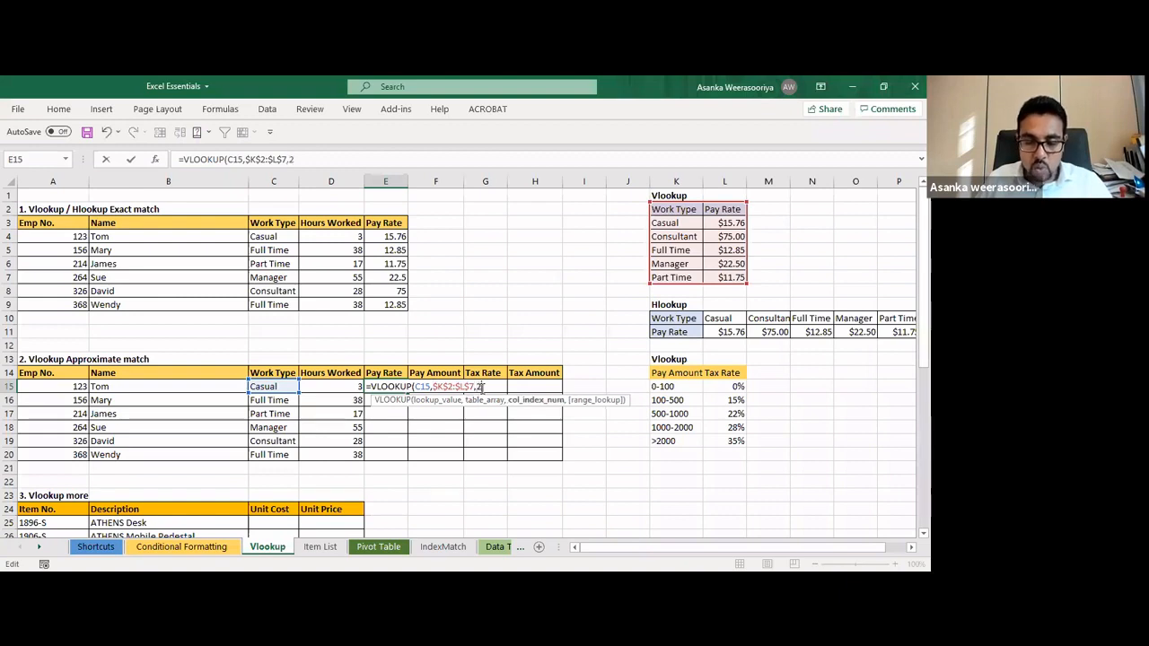
{"action": "type", "text": ",fa"}
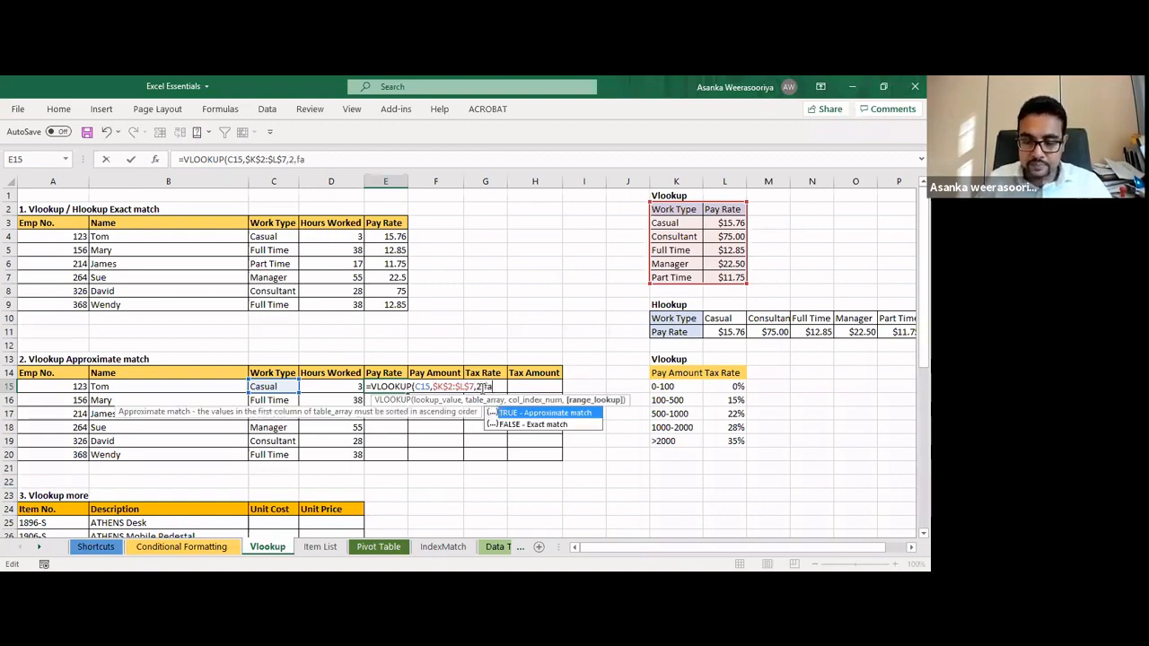
{"action": "type", "text": "lse)"}
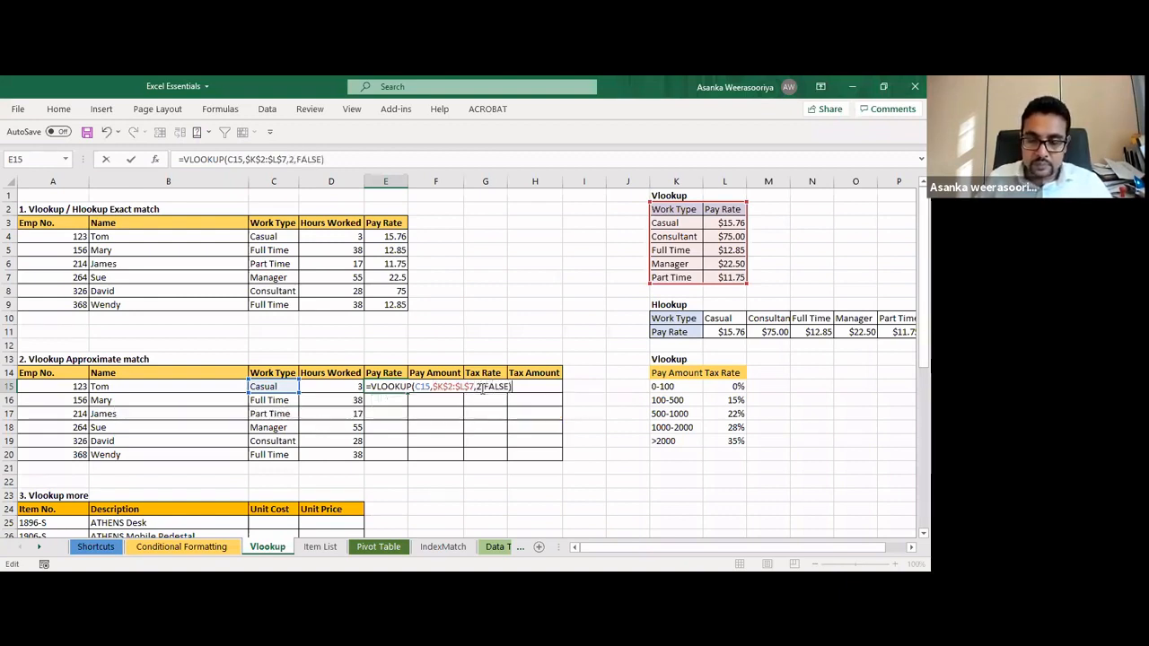
{"action": "key", "text": "Return"}
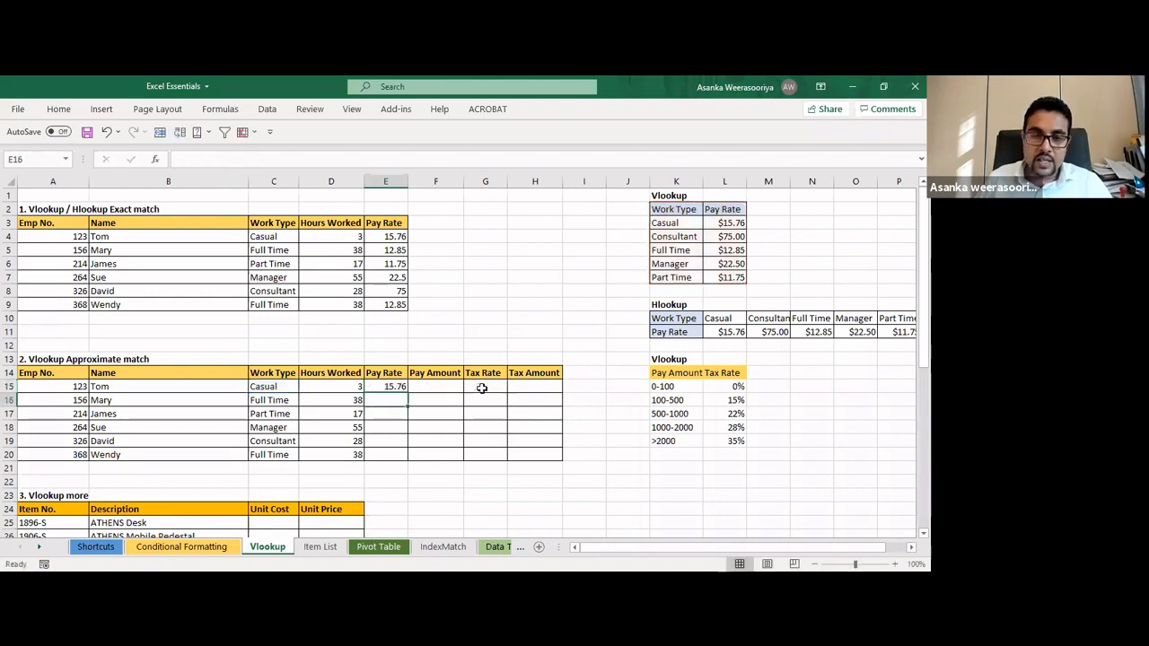
{"action": "left_click", "coordinate": [398, 387]}
{"action": "left_click_drag", "start_coordinate": [408, 423], "coordinate": [410, 463]}
{"action": "left_click", "coordinate": [434, 388]}
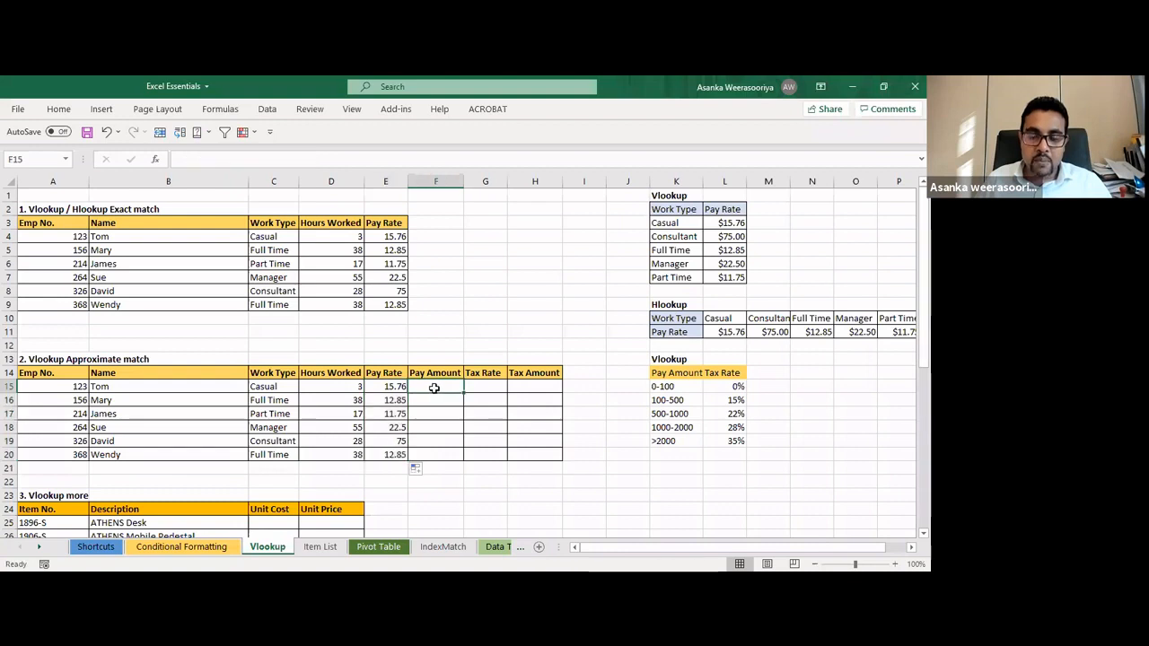
Step: Enter =D15*E15 in F15 and copy it to F20, giving pay amounts 47.28 to 2100
{"action": "type", "text": "="}
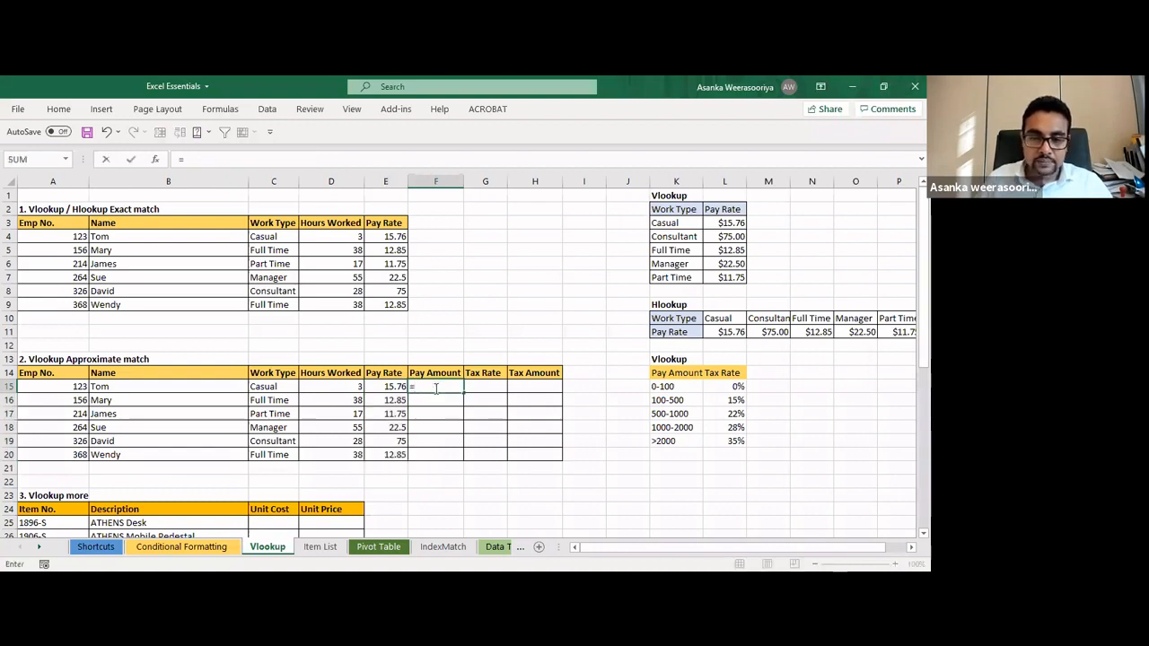
{"action": "left_click", "coordinate": [355, 387]}
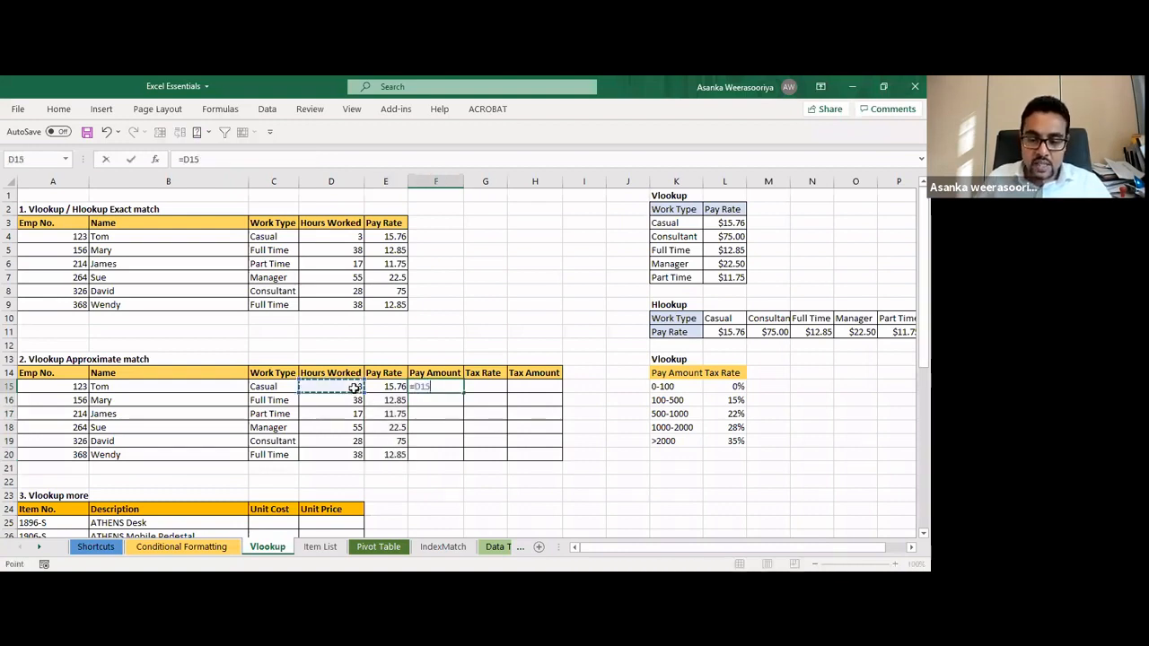
{"action": "type", "text": "*"}
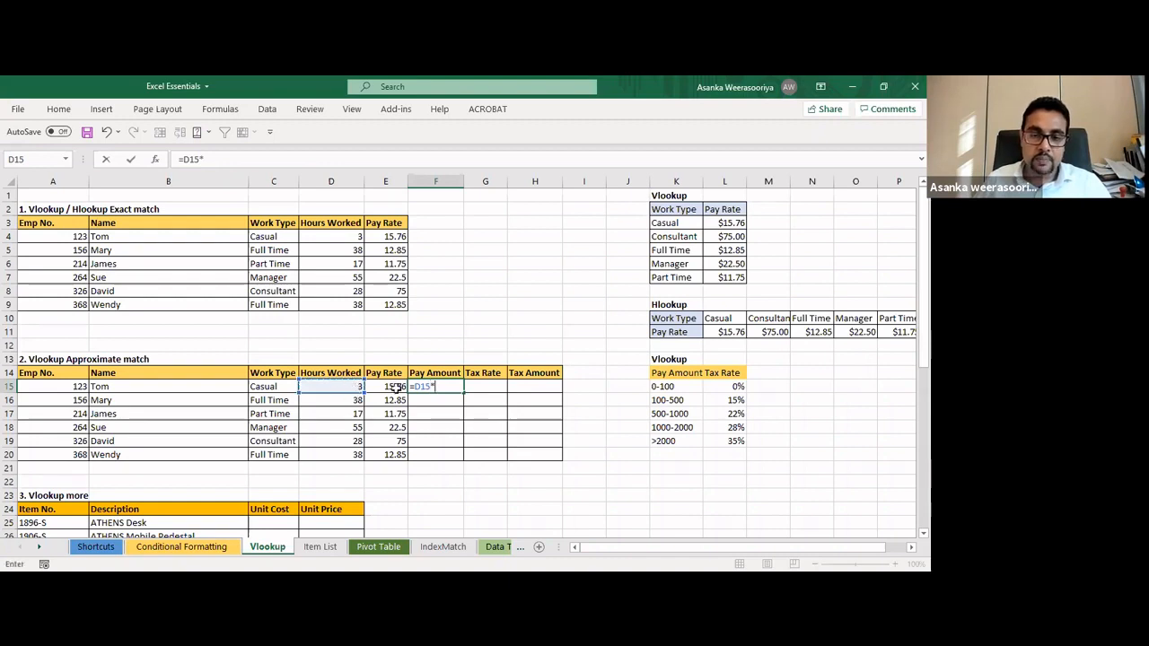
{"action": "left_click", "coordinate": [396, 388]}
{"action": "key", "text": "ctrl+Return"}
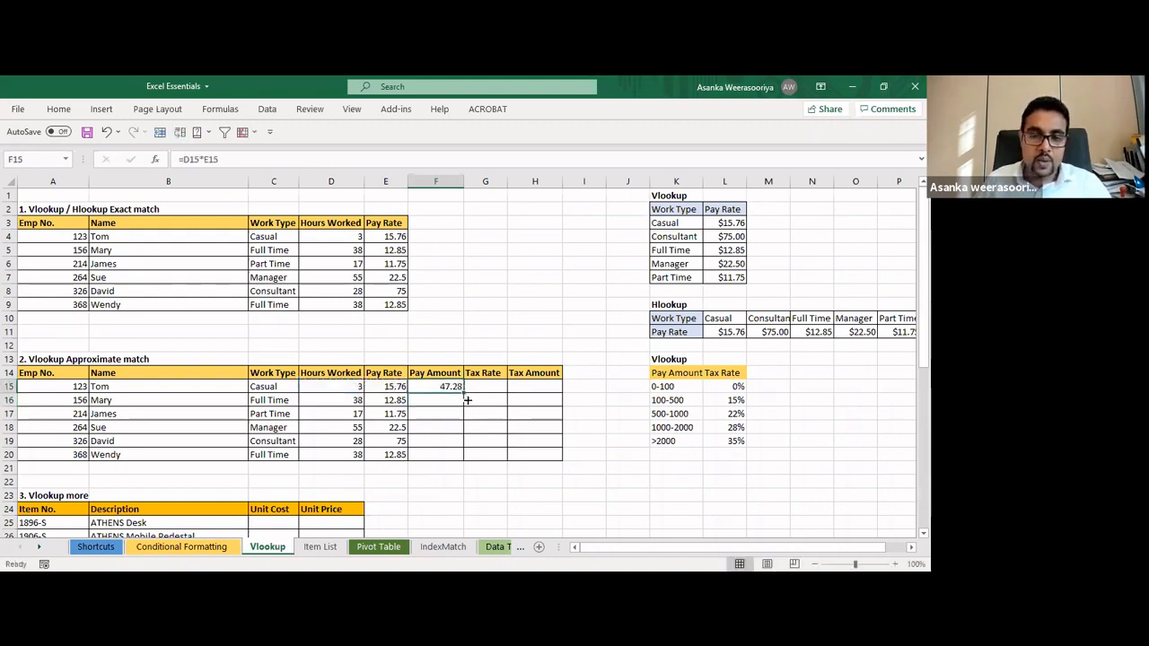
{"action": "double_click", "coordinate": [467, 401]}
{"action": "key", "text": "Right"}
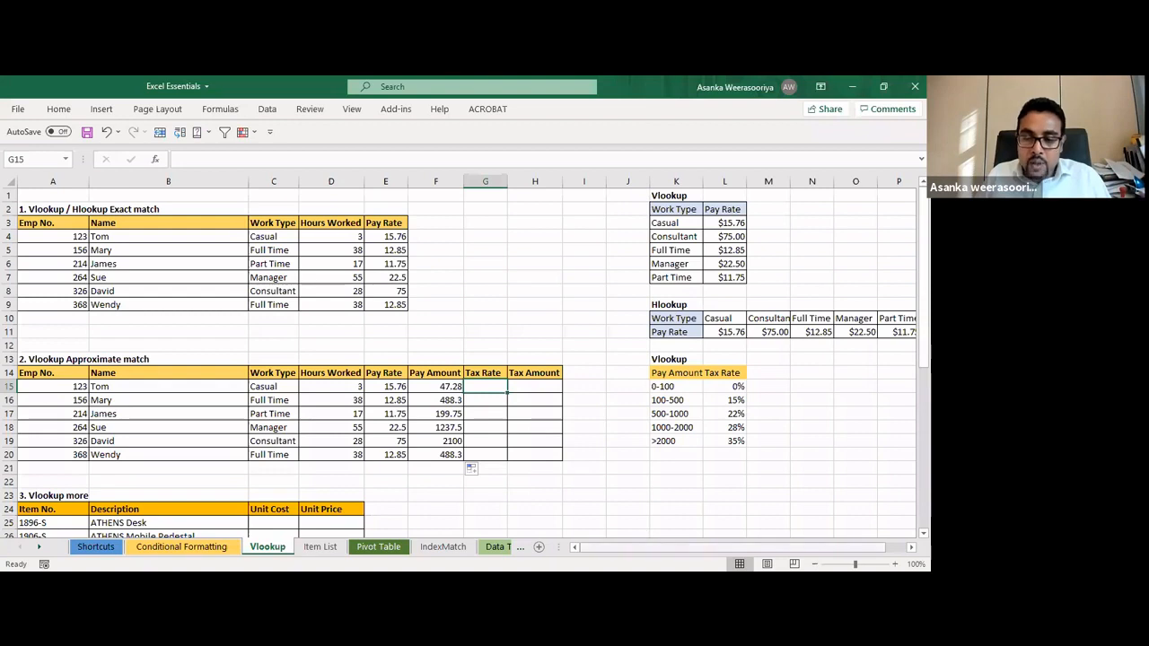
Step: Review the K14:L19 tax table's pay bands (0-100 up to 1000-2000) and their rates
{"action": "scroll", "coordinate": [662, 495], "scroll_direction": "right", "scroll_amount": 1}
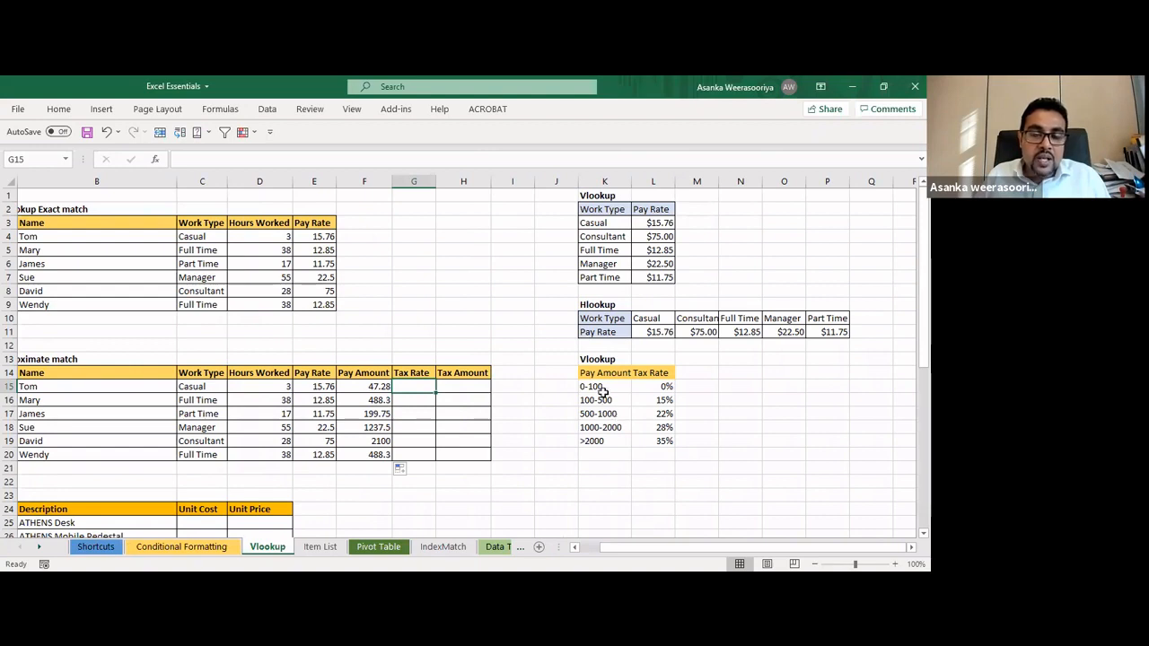
{"action": "left_click_drag", "start_coordinate": [598, 386], "coordinate": [660, 441]}
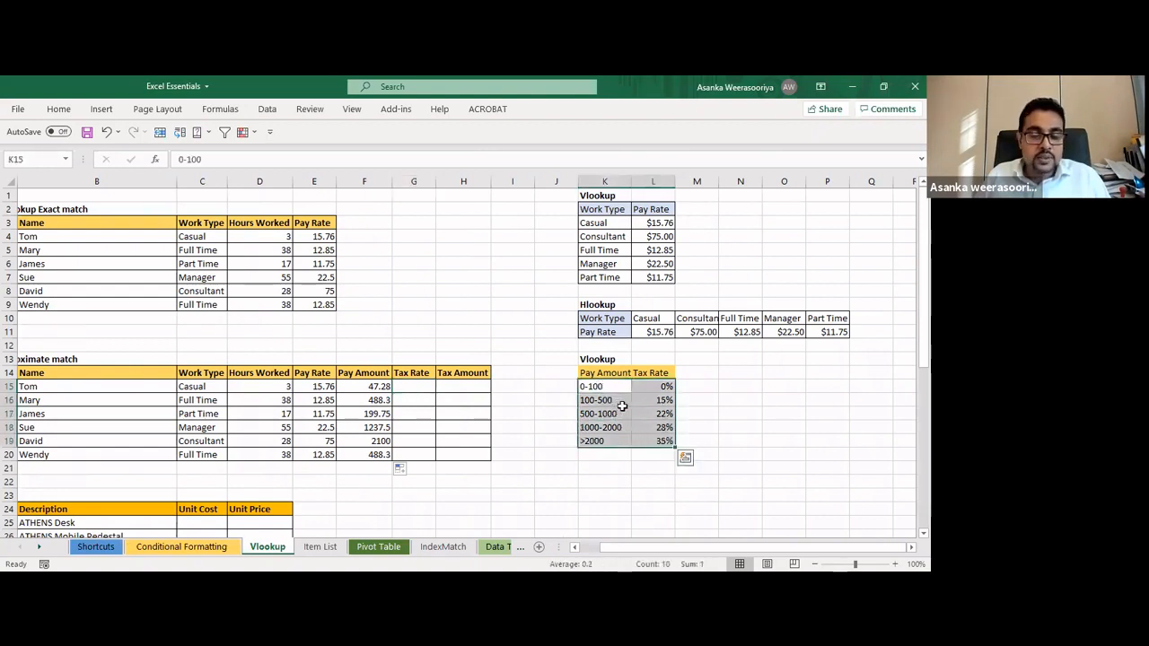
{"action": "left_click_drag", "start_coordinate": [616, 373], "coordinate": [655, 438]}
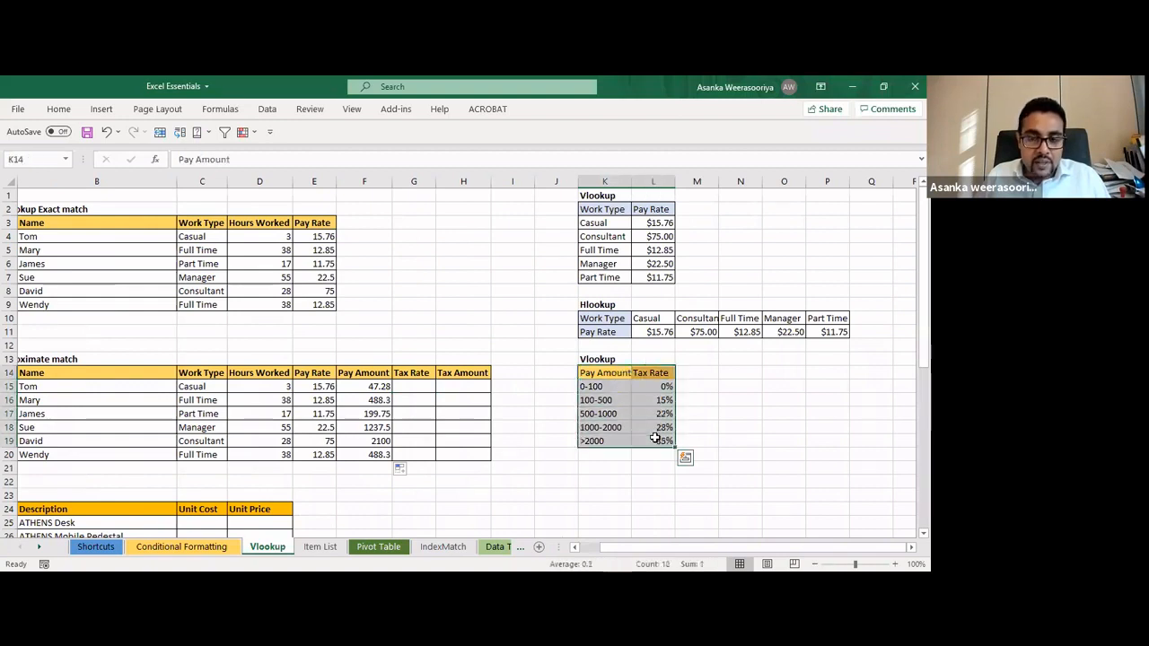
{"action": "left_click", "coordinate": [638, 403]}
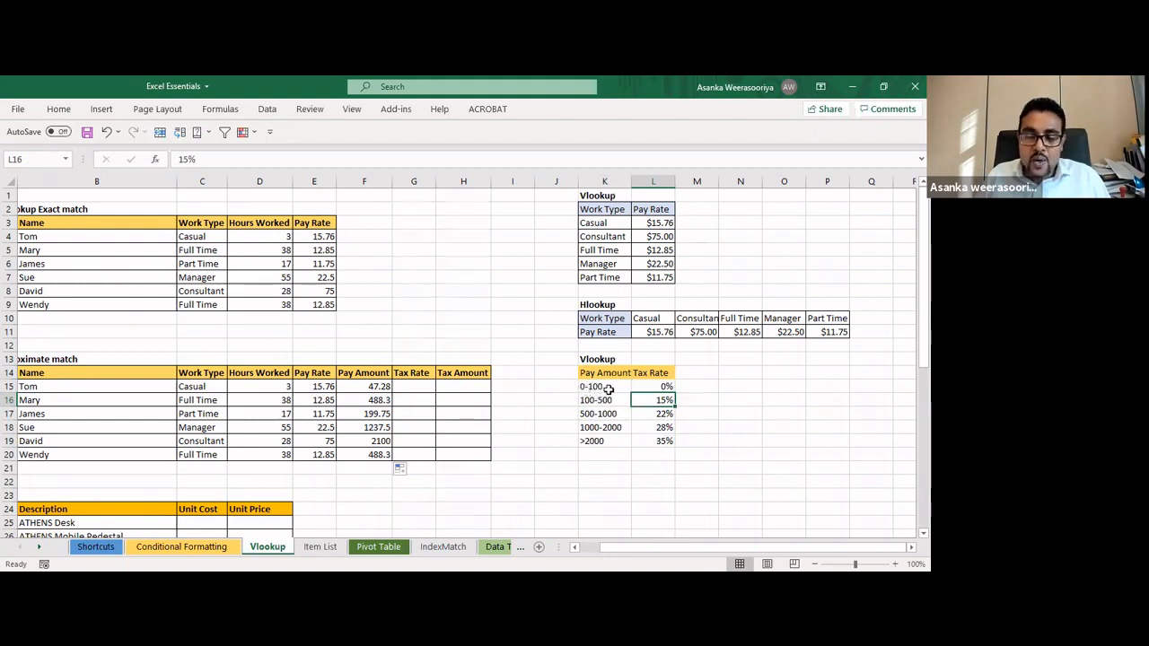
{"action": "left_click", "coordinate": [612, 385]}
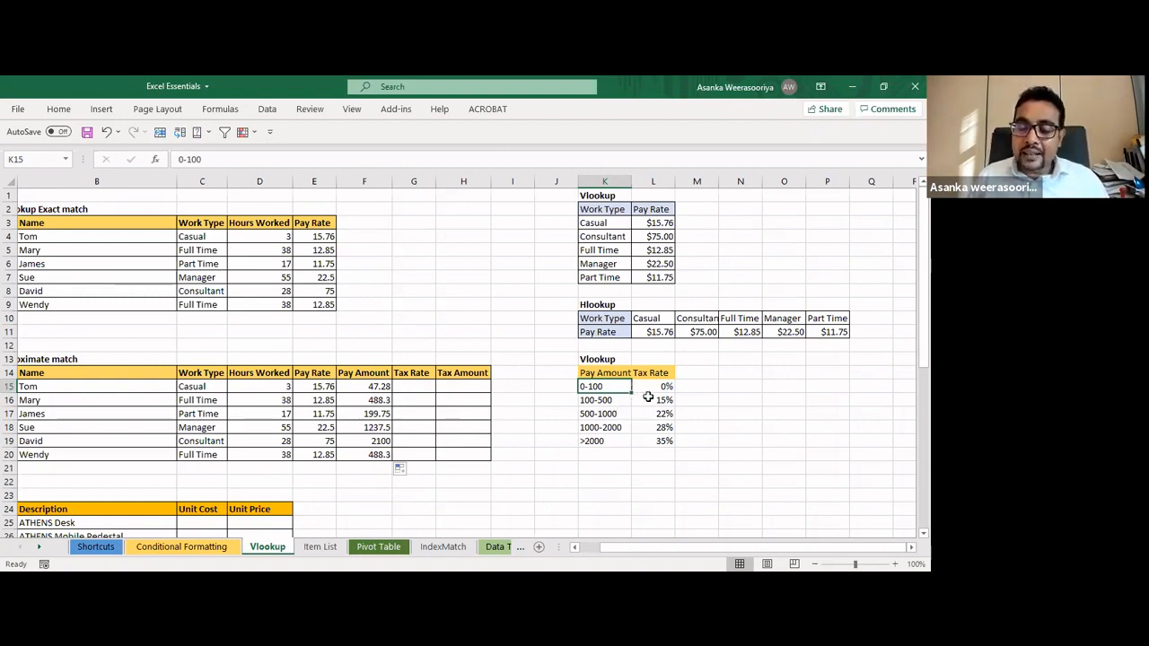
{"action": "left_click", "coordinate": [602, 403]}
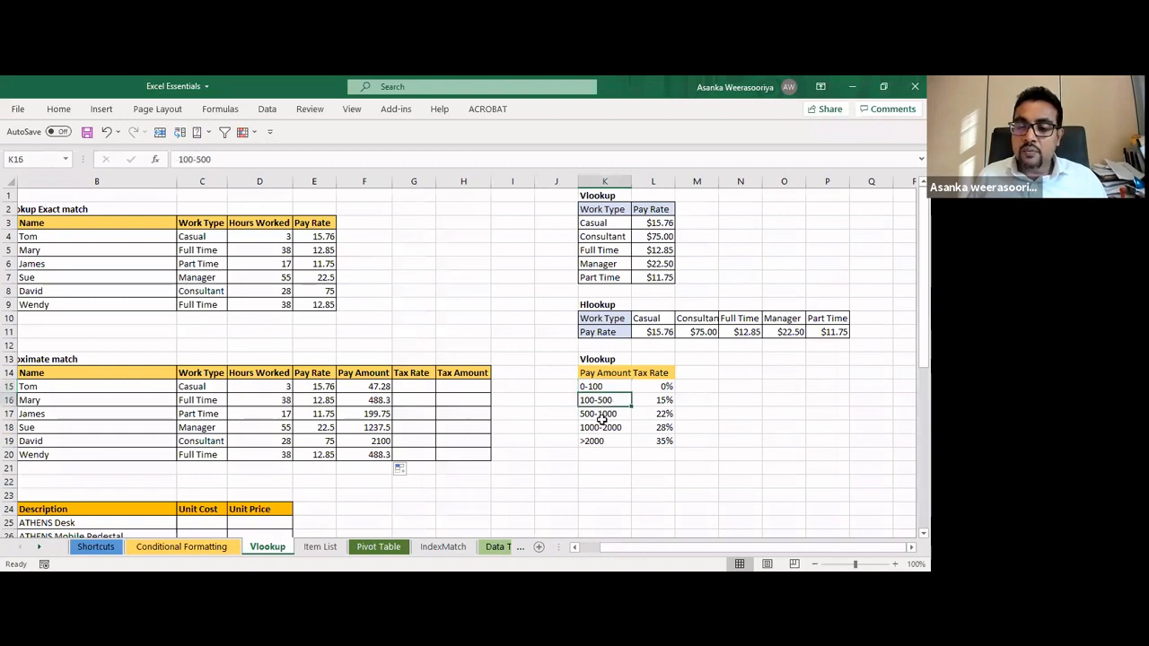
{"action": "left_click", "coordinate": [603, 416]}
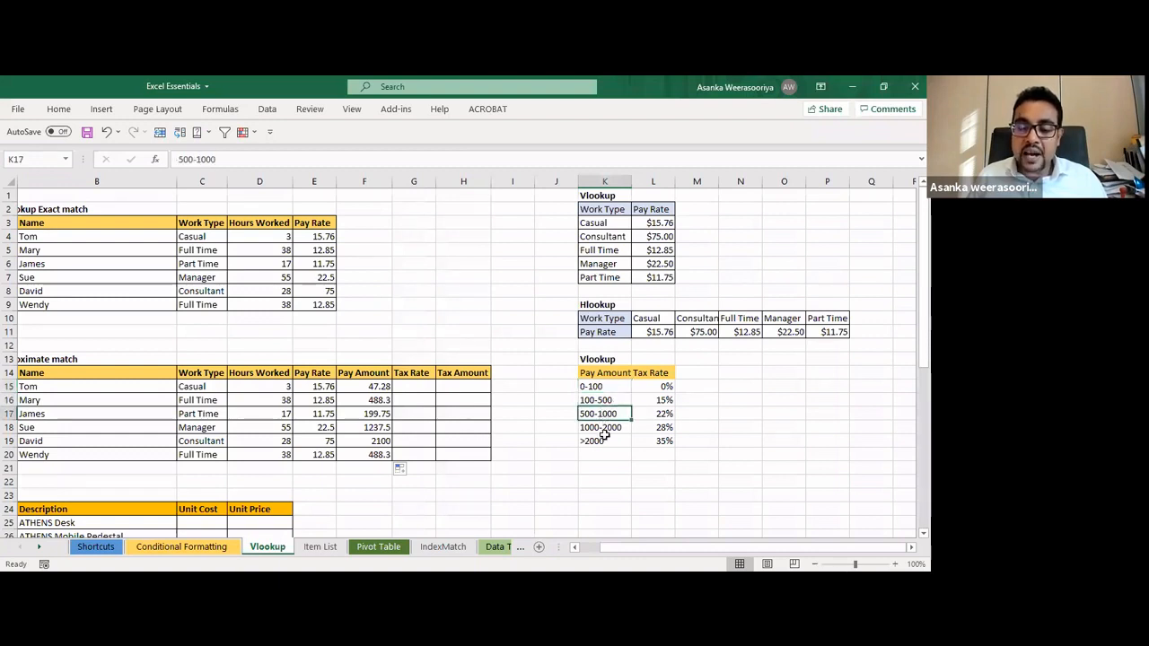
{"action": "left_click", "coordinate": [636, 400]}
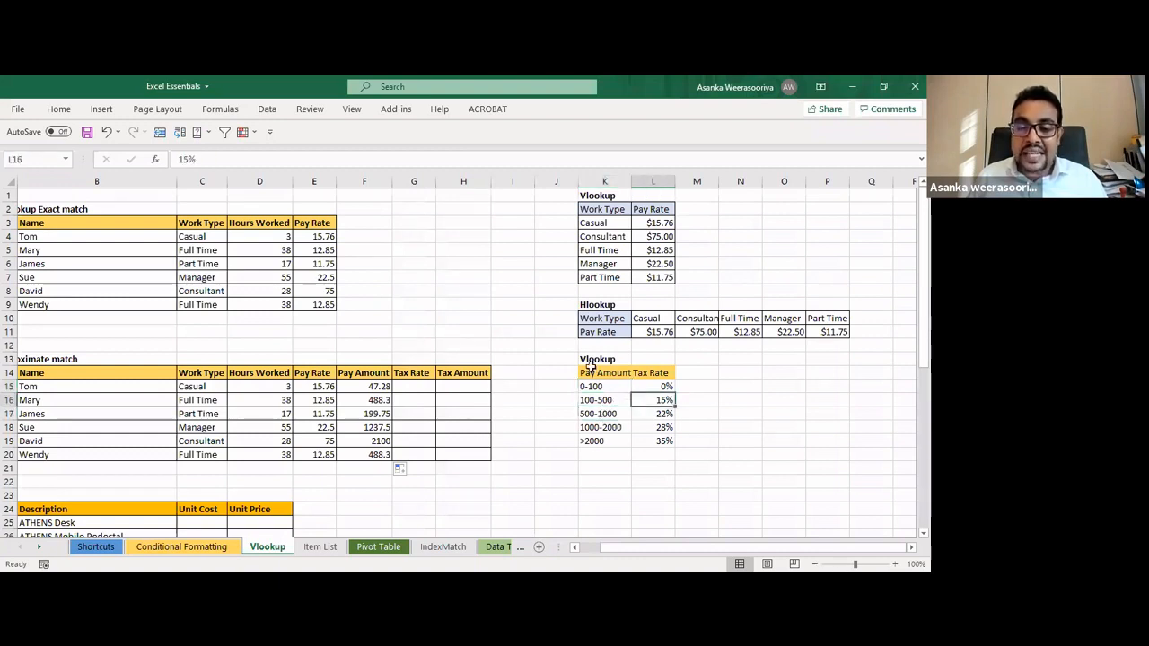
{"action": "left_click_drag", "start_coordinate": [592, 370], "coordinate": [655, 439]}
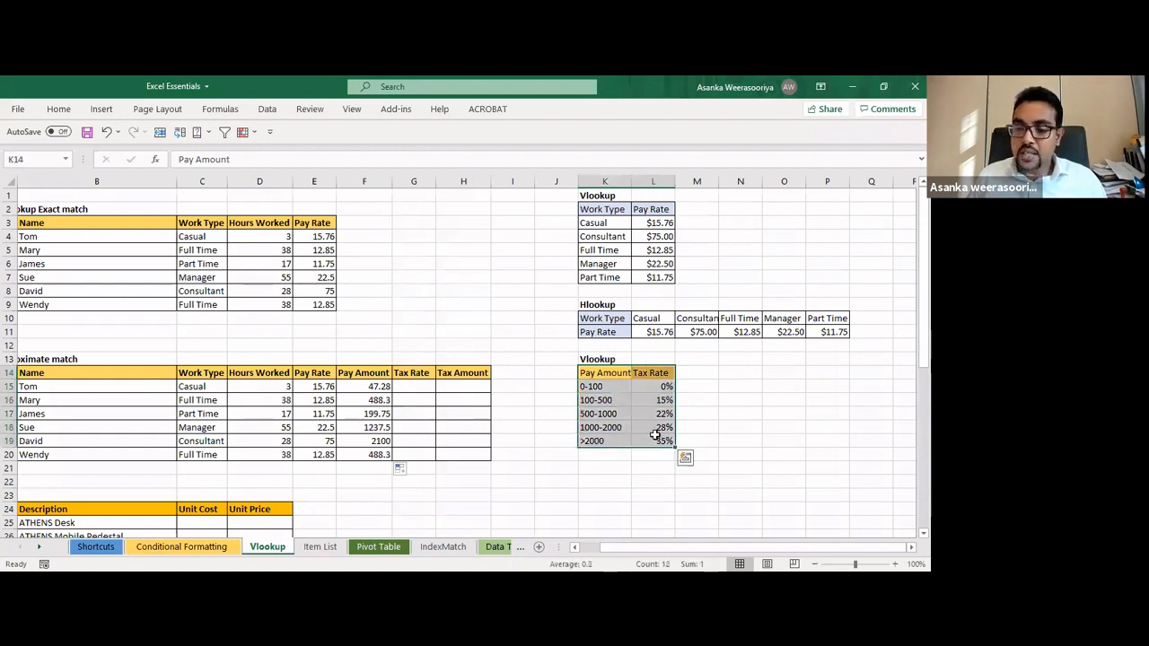
{"action": "left_click", "coordinate": [656, 390]}
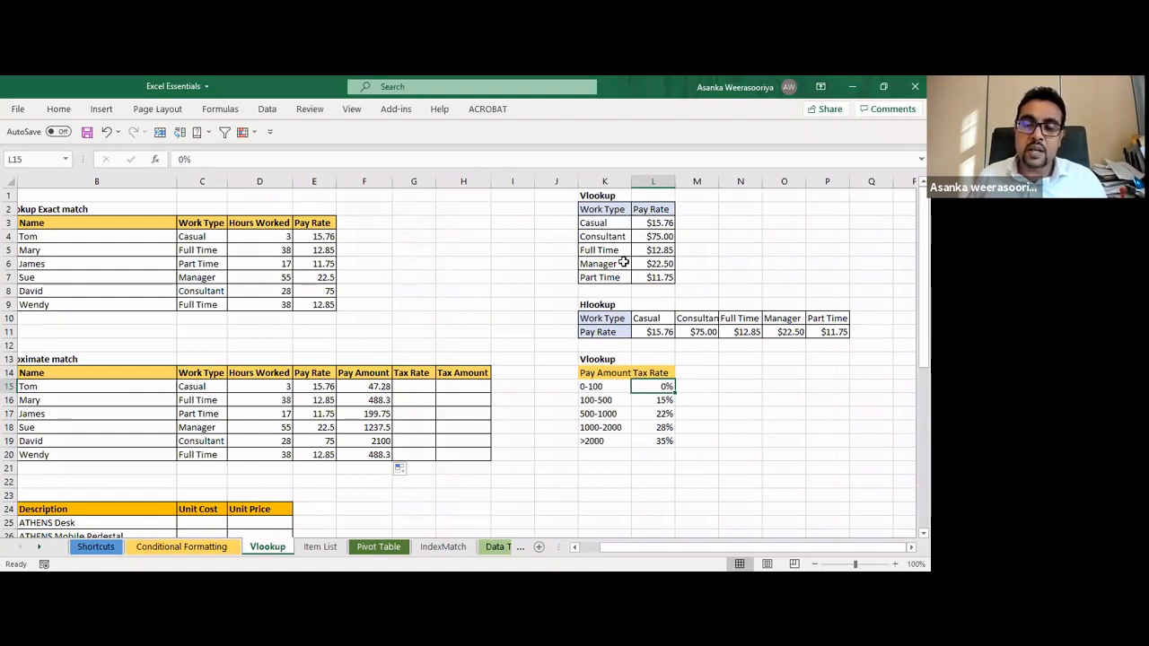
{"action": "left_click", "coordinate": [597, 388]}
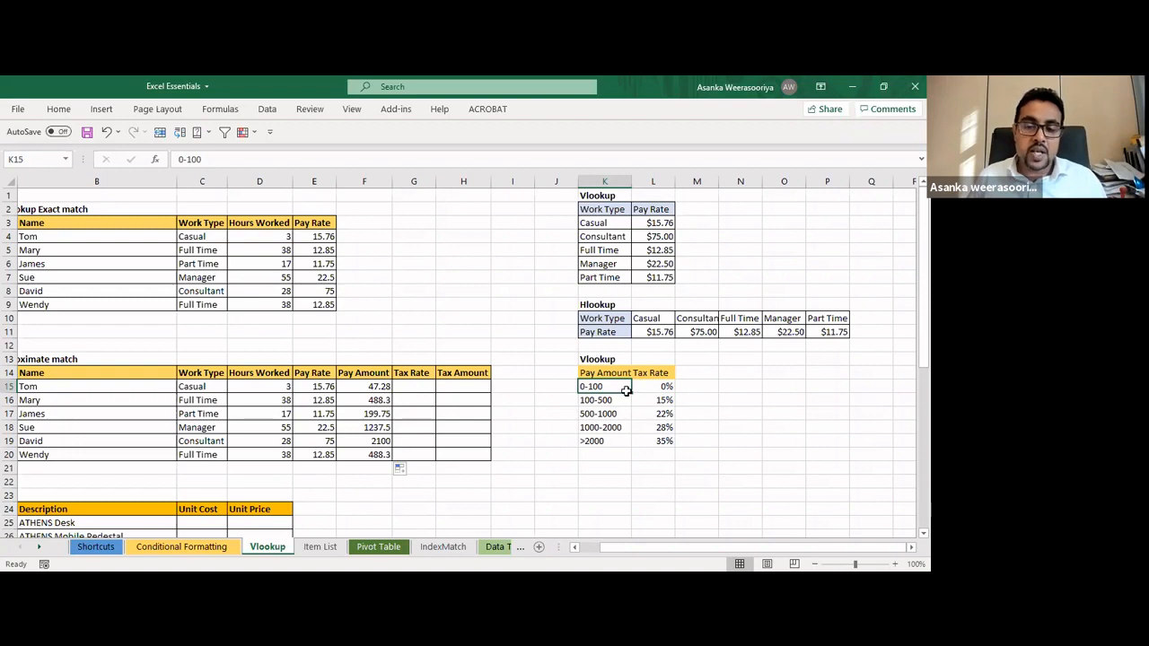
{"action": "left_click", "coordinate": [609, 401]}
{"action": "left_click", "coordinate": [611, 428]}
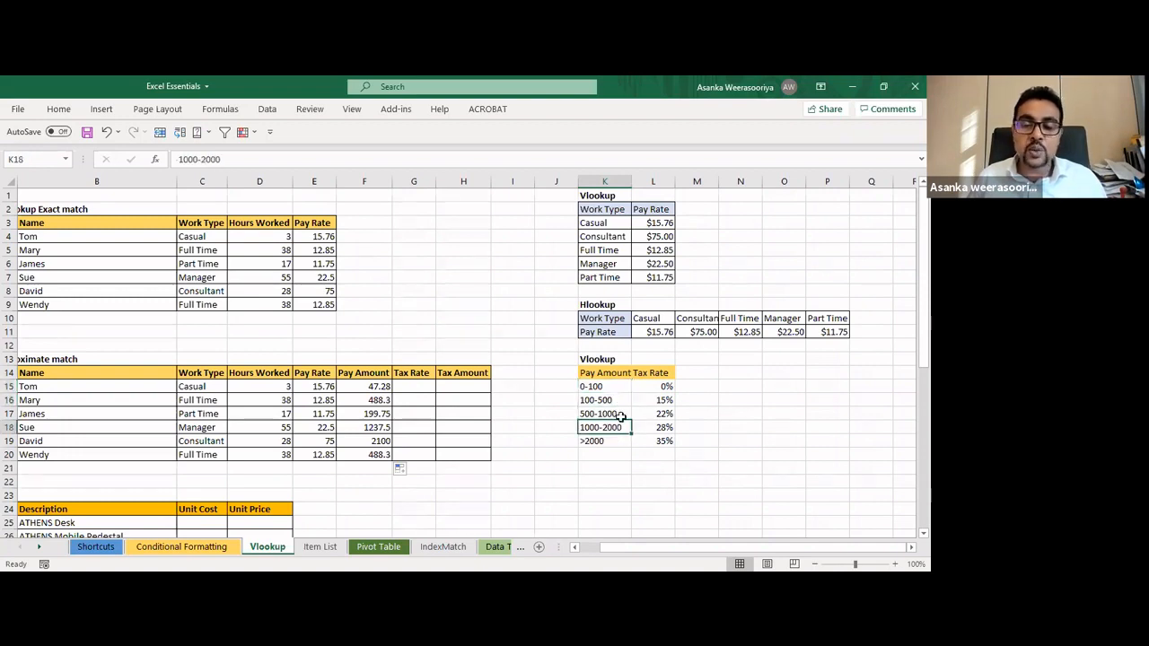
Step: Copy the Pay Amount and Tax Rate headers from K14:L14
{"action": "left_click", "coordinate": [729, 375]}
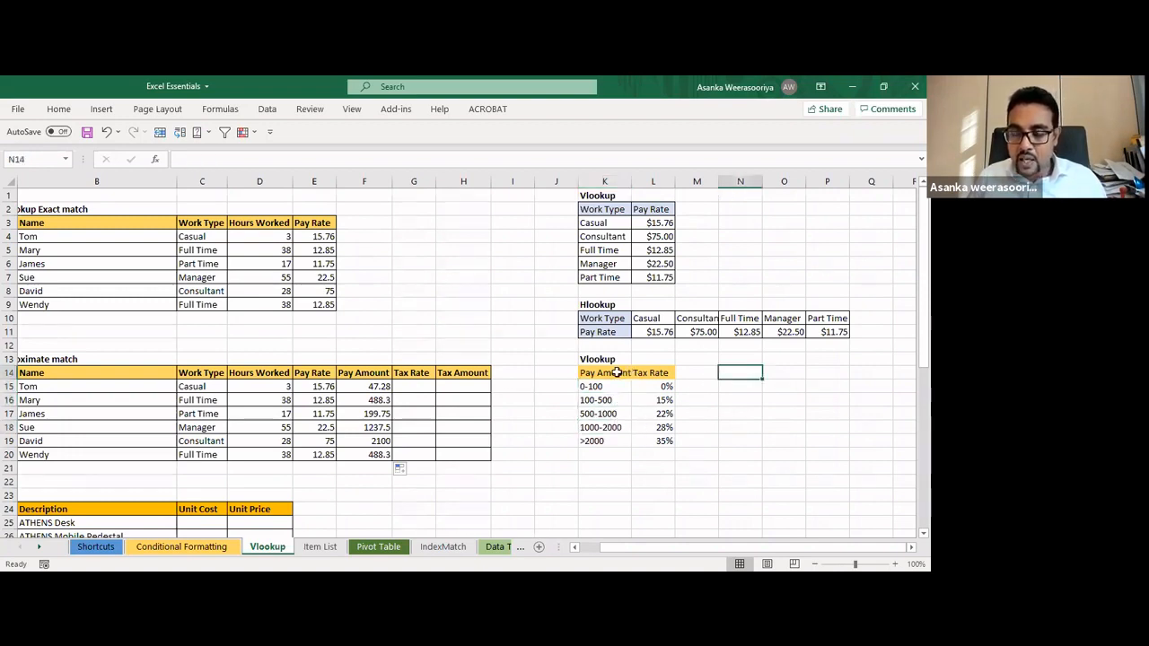
{"action": "left_click", "coordinate": [626, 372]}
{"action": "left_click_drag", "start_coordinate": [643, 373], "coordinate": [651, 370]}
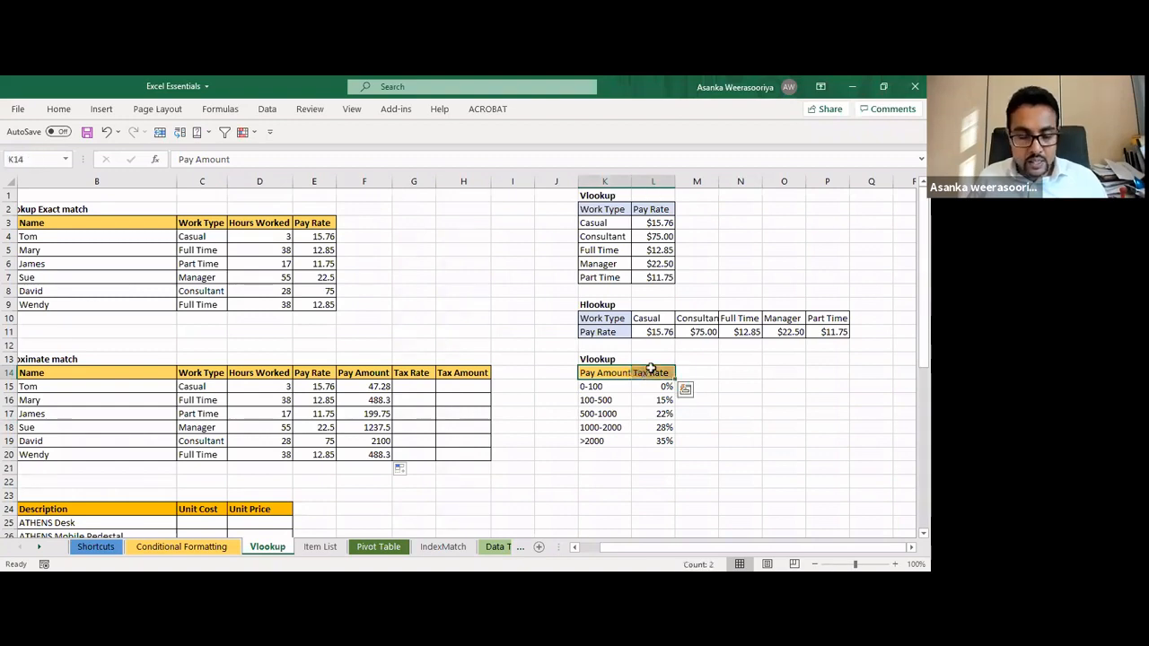
{"action": "key", "text": "ctrl+c"}
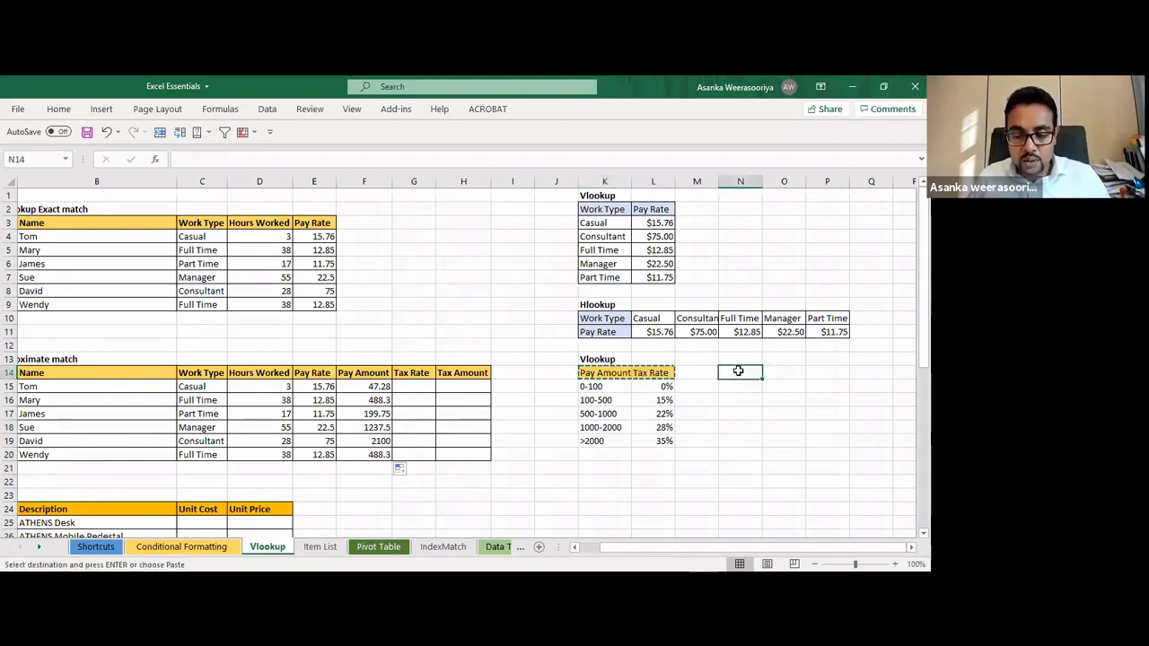
Step: Paste the headers into N14:O14 and list lower bounds 0, 100, 500, 1000, 2000 beneath
{"action": "key", "text": "ctrl+v"}
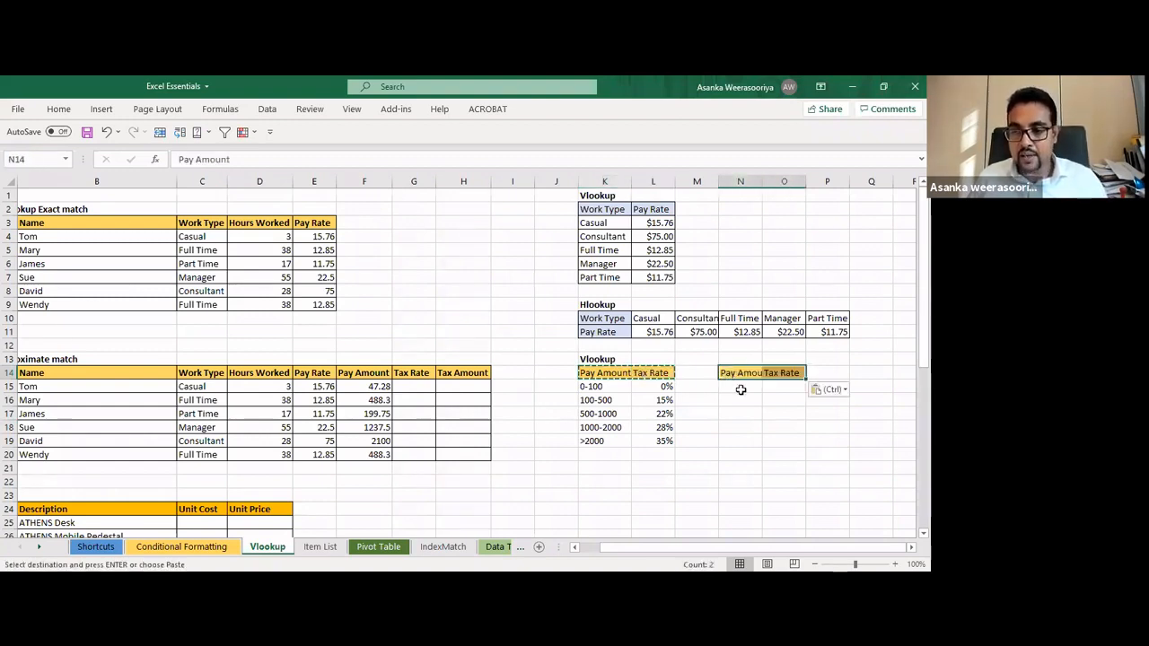
{"action": "left_click", "coordinate": [740, 393]}
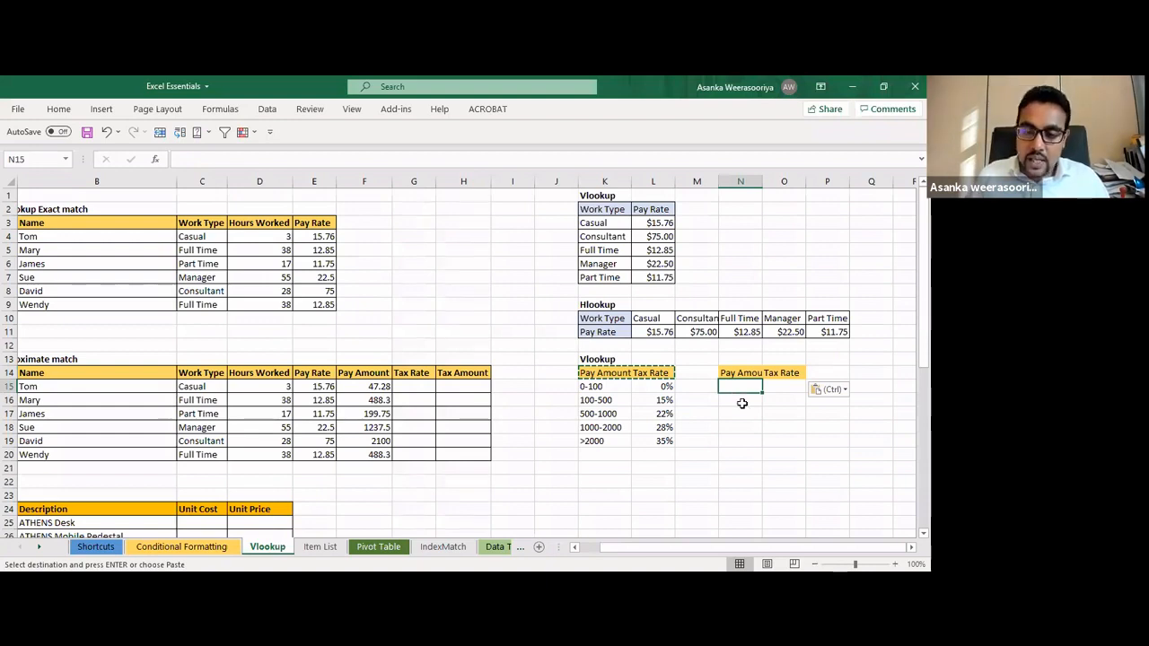
{"action": "type", "text": "0"}
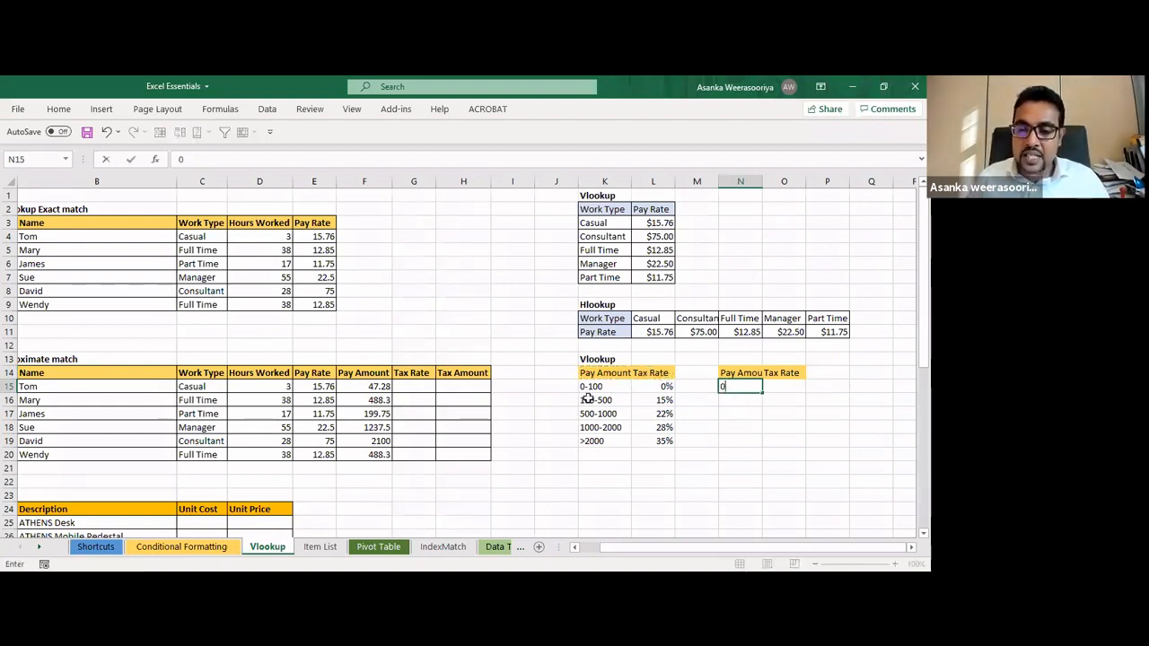
{"action": "left_click", "coordinate": [728, 397]}
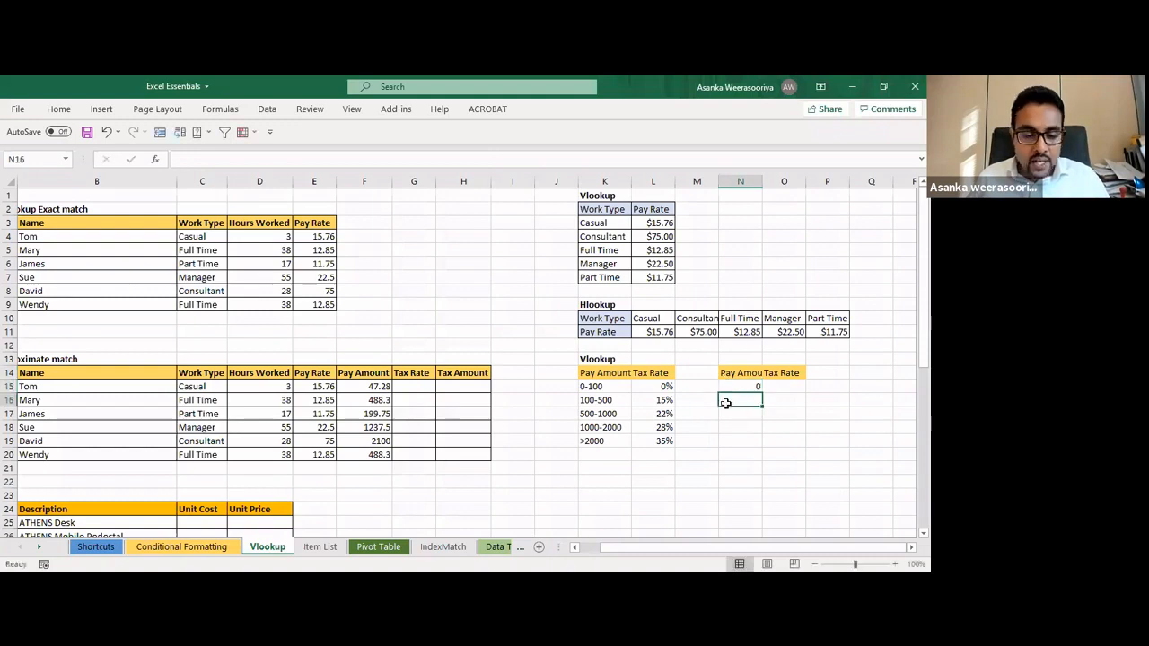
{"action": "type", "text": "100"}
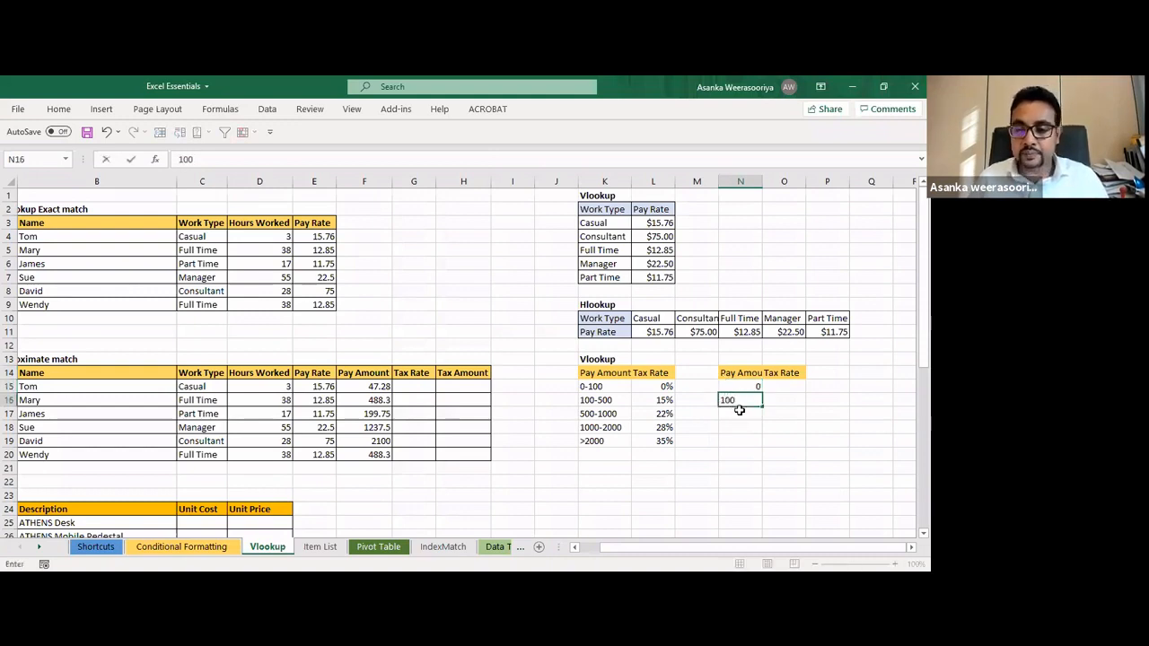
{"action": "left_click", "coordinate": [735, 416]}
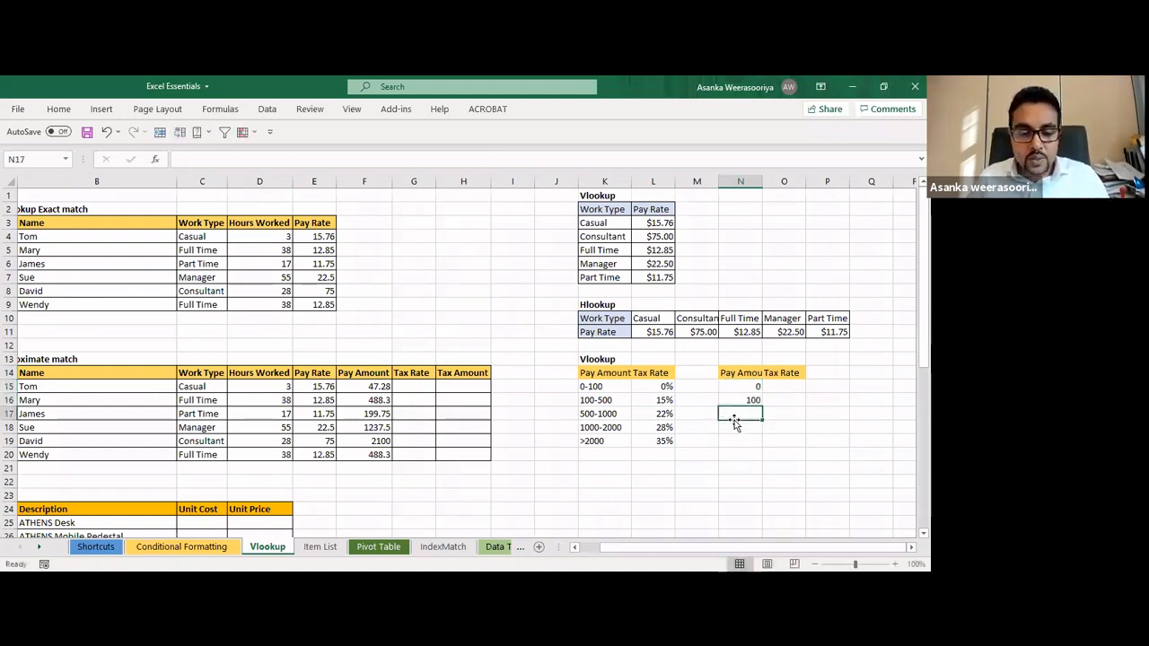
{"action": "type", "text": "500"}
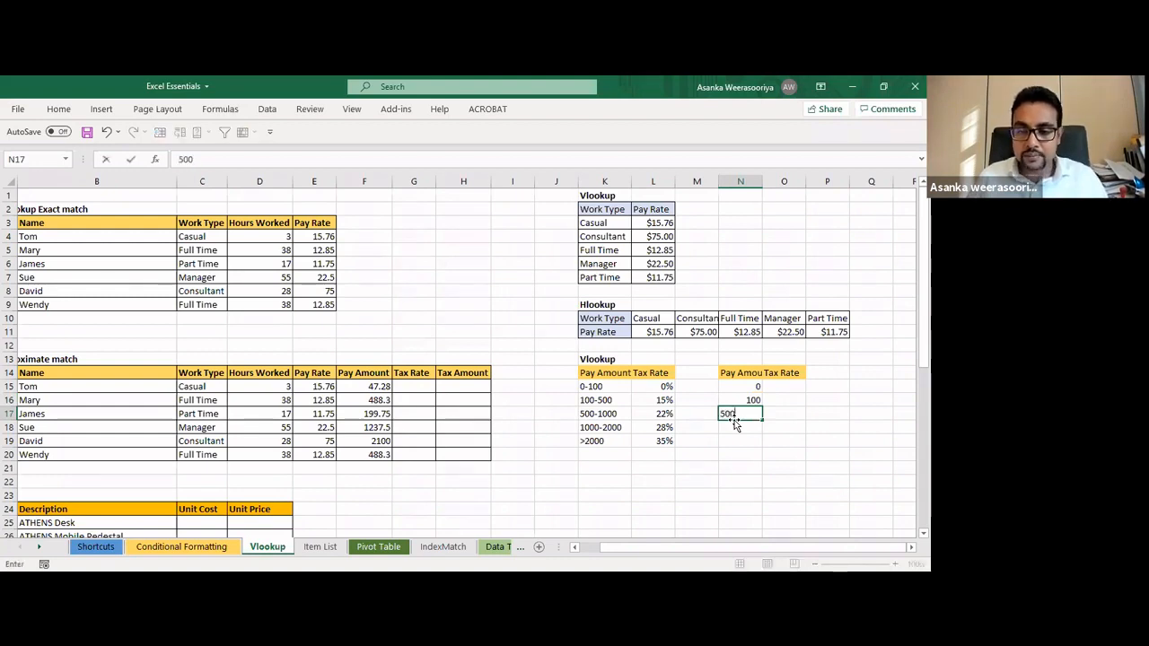
{"action": "left_click", "coordinate": [746, 429]}
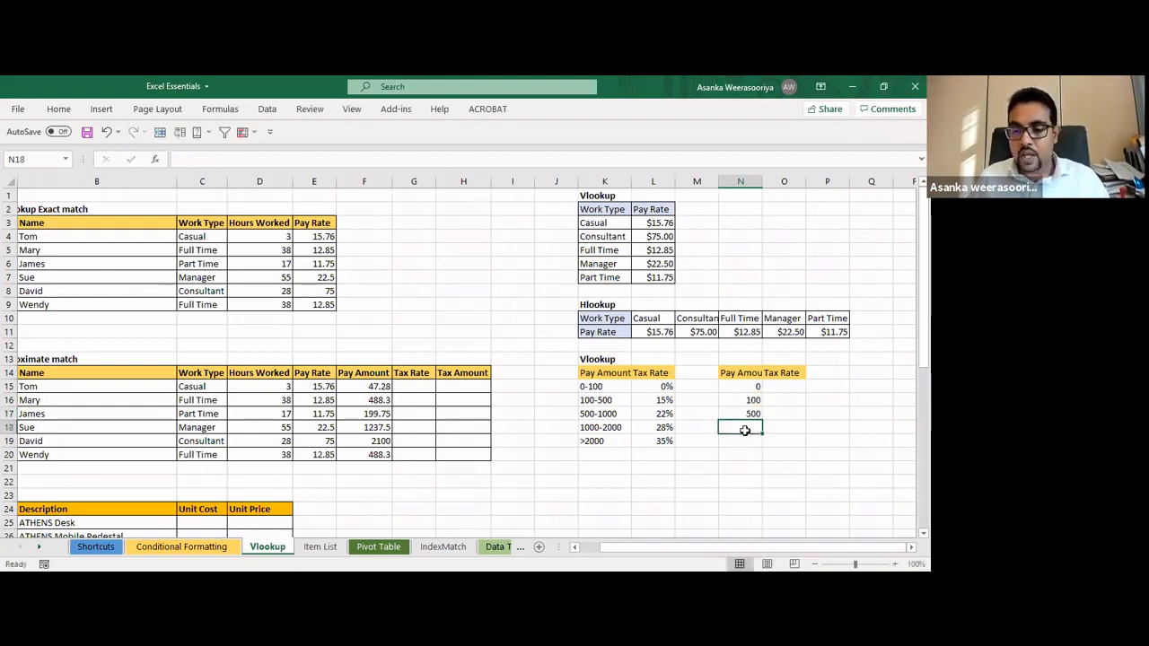
{"action": "type", "text": "1"}
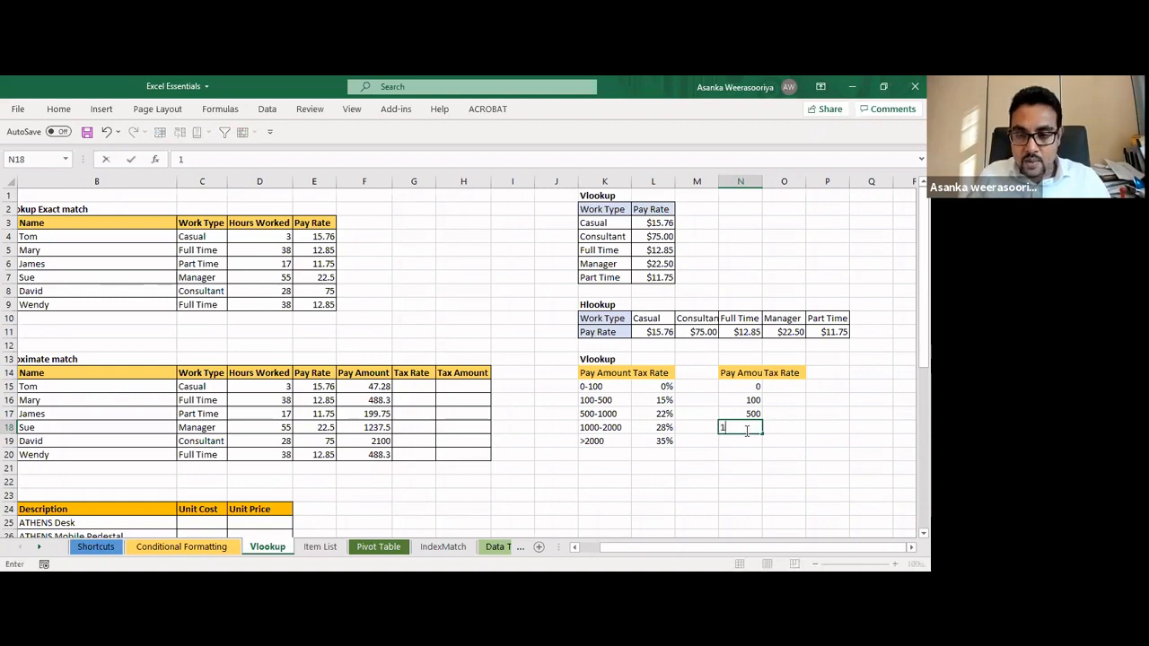
{"action": "type", "text": "000"}
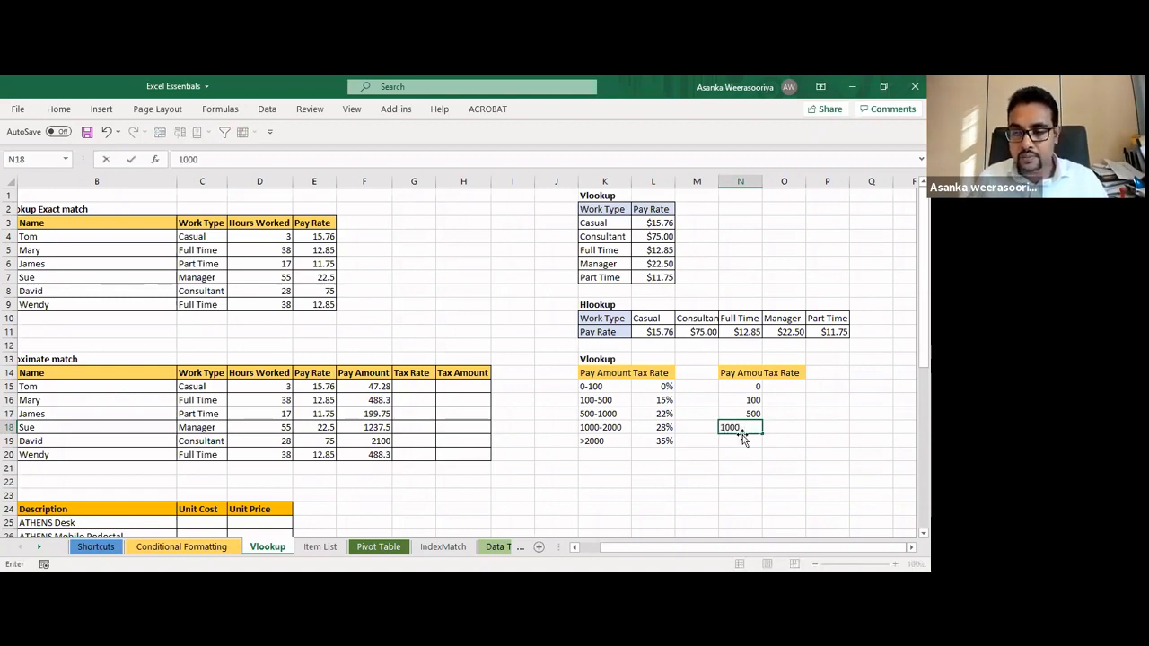
{"action": "left_click", "coordinate": [734, 444]}
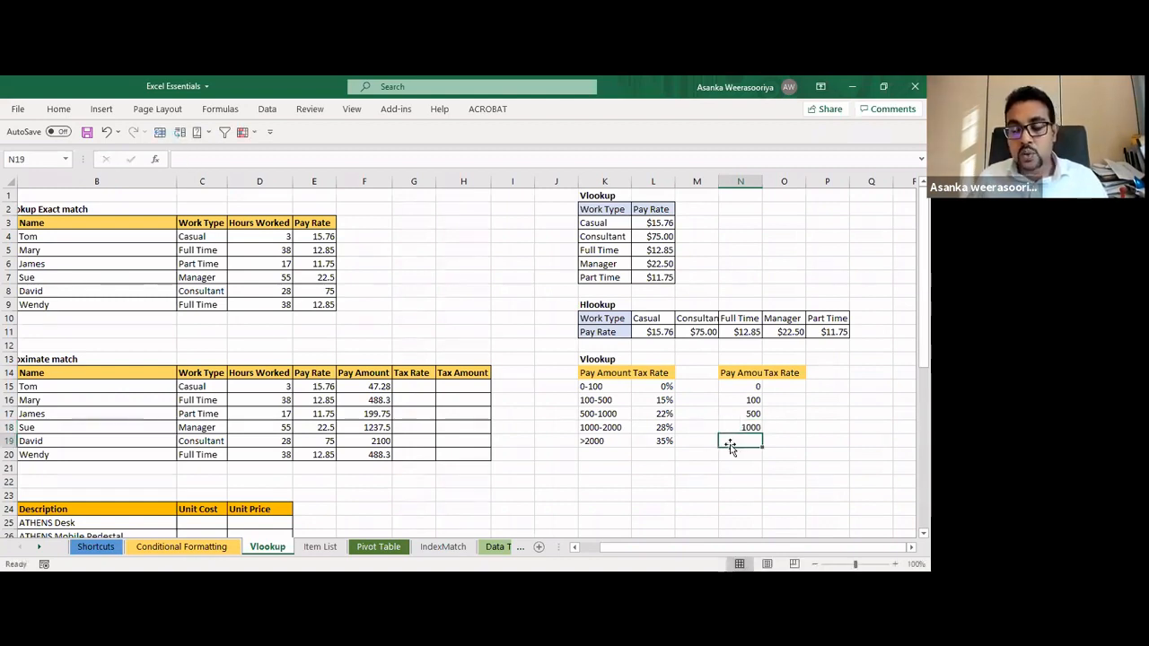
{"action": "type", "text": "2000"}
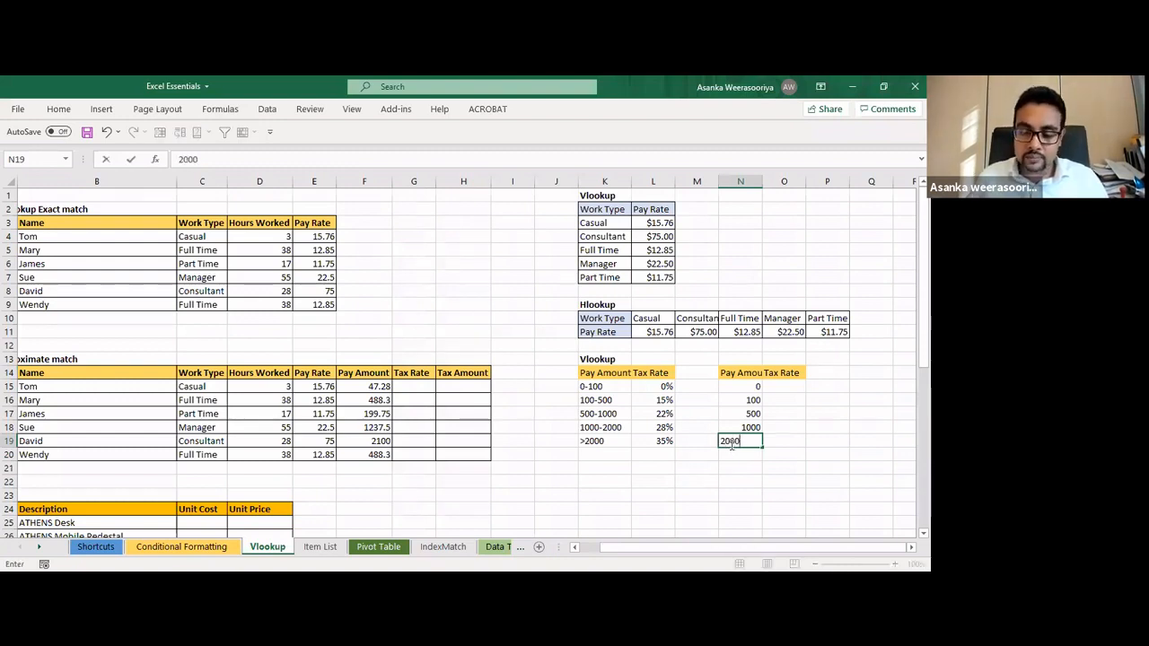
{"action": "key", "text": "Return"}
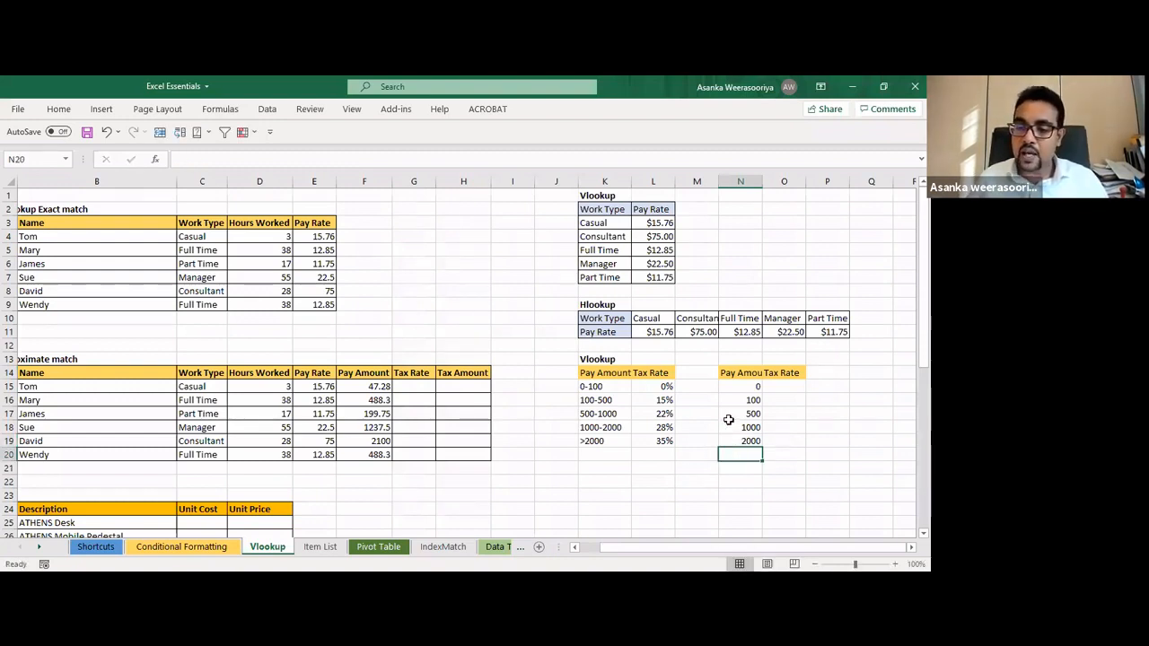
{"action": "left_click_drag", "start_coordinate": [661, 386], "coordinate": [660, 439]}
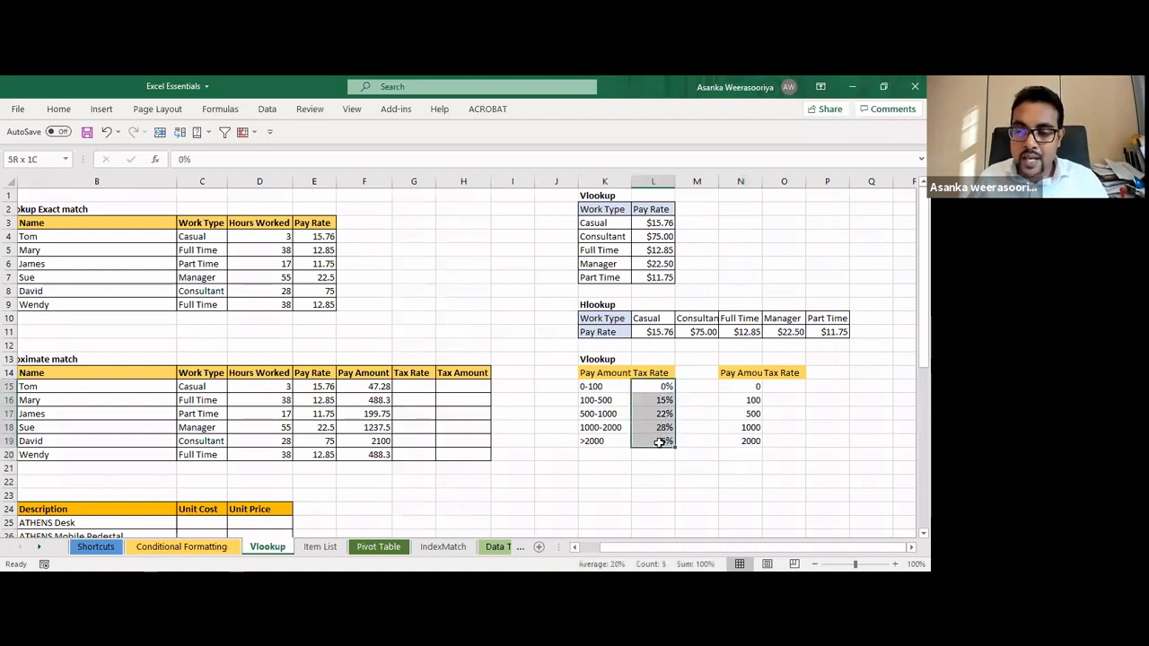
{"action": "key", "text": "ctrl+c"}
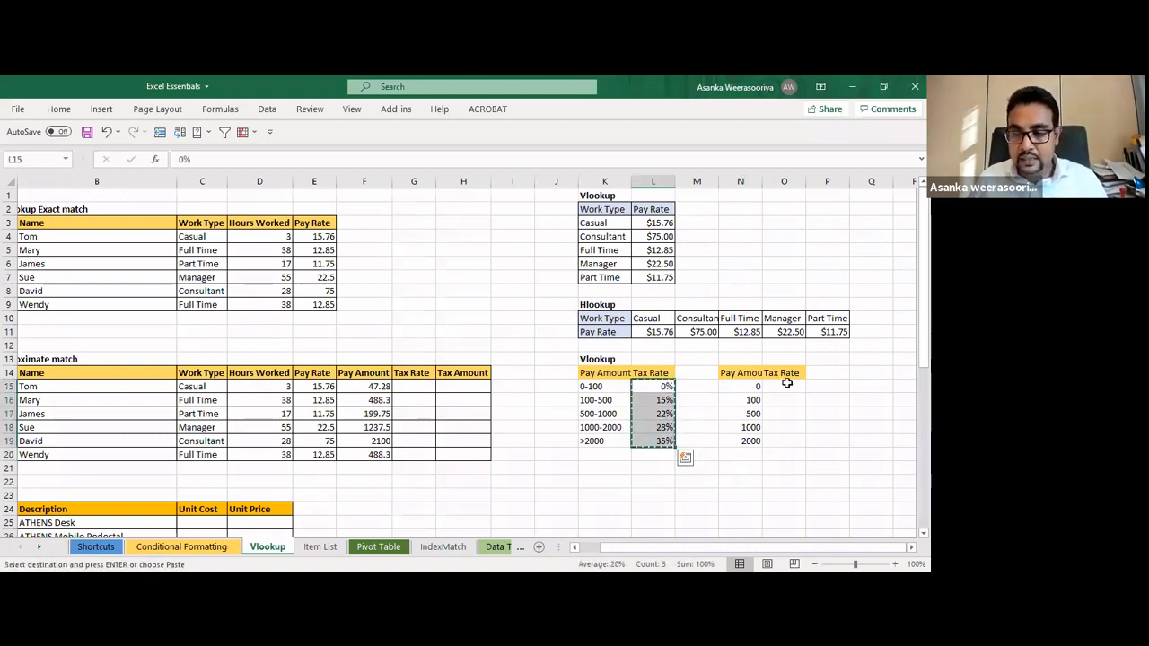
{"action": "left_click", "coordinate": [781, 385]}
{"action": "key", "text": "ctrl+v"}
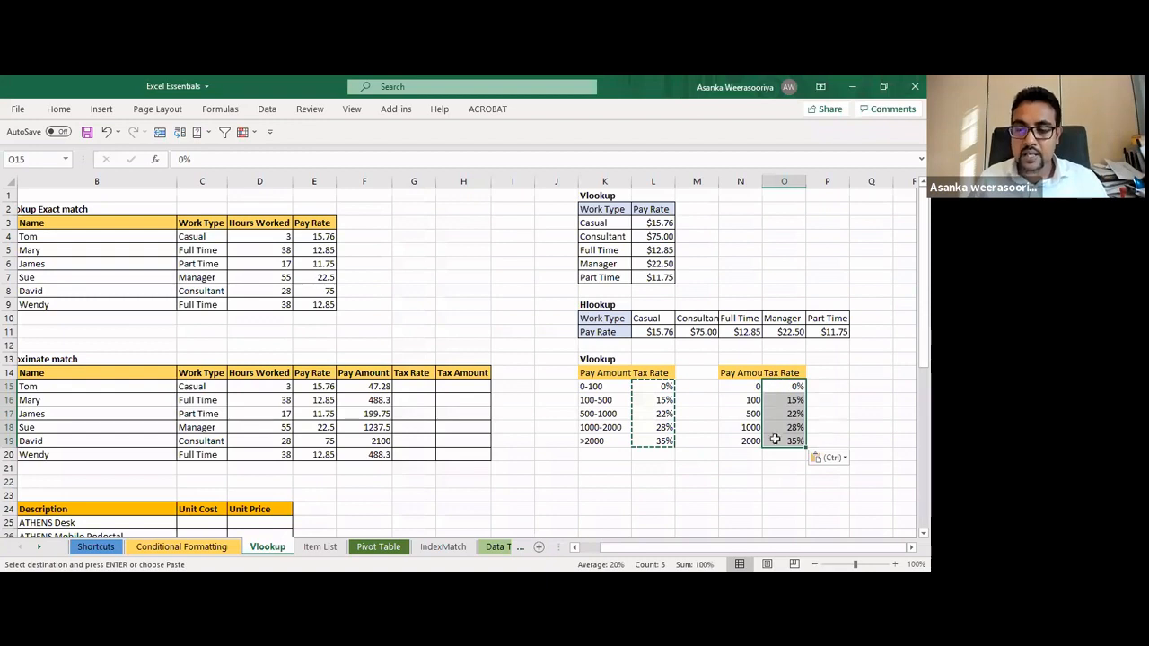
{"action": "left_click", "coordinate": [759, 471]}
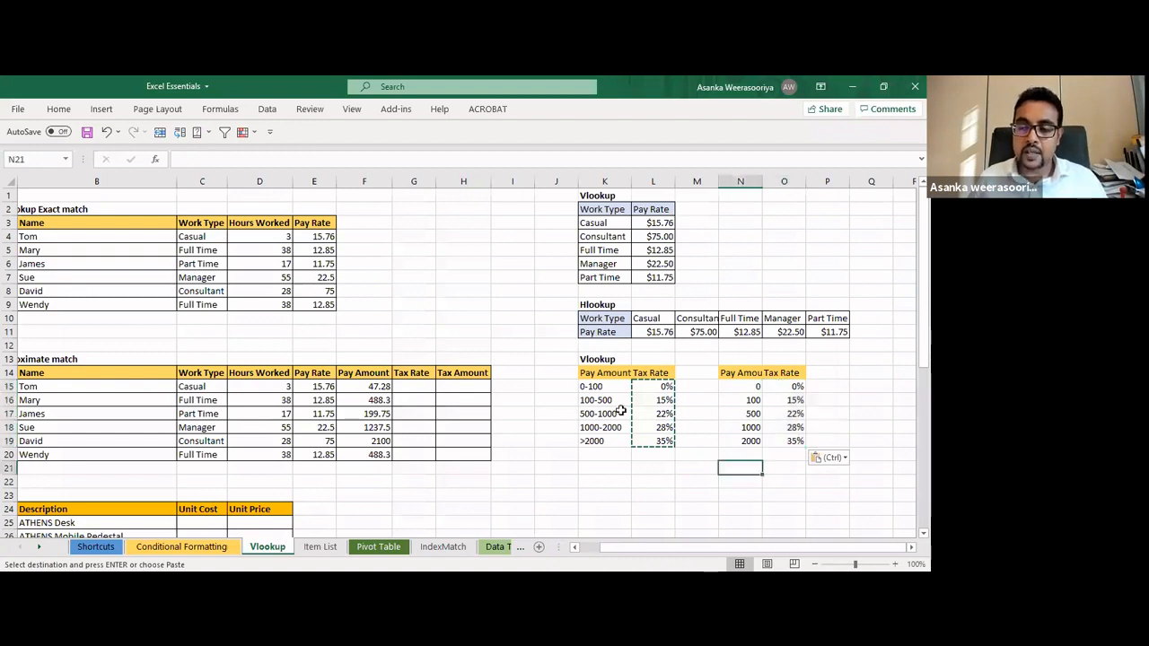
{"action": "left_click", "coordinate": [585, 383]}
{"action": "left_click", "coordinate": [745, 386]}
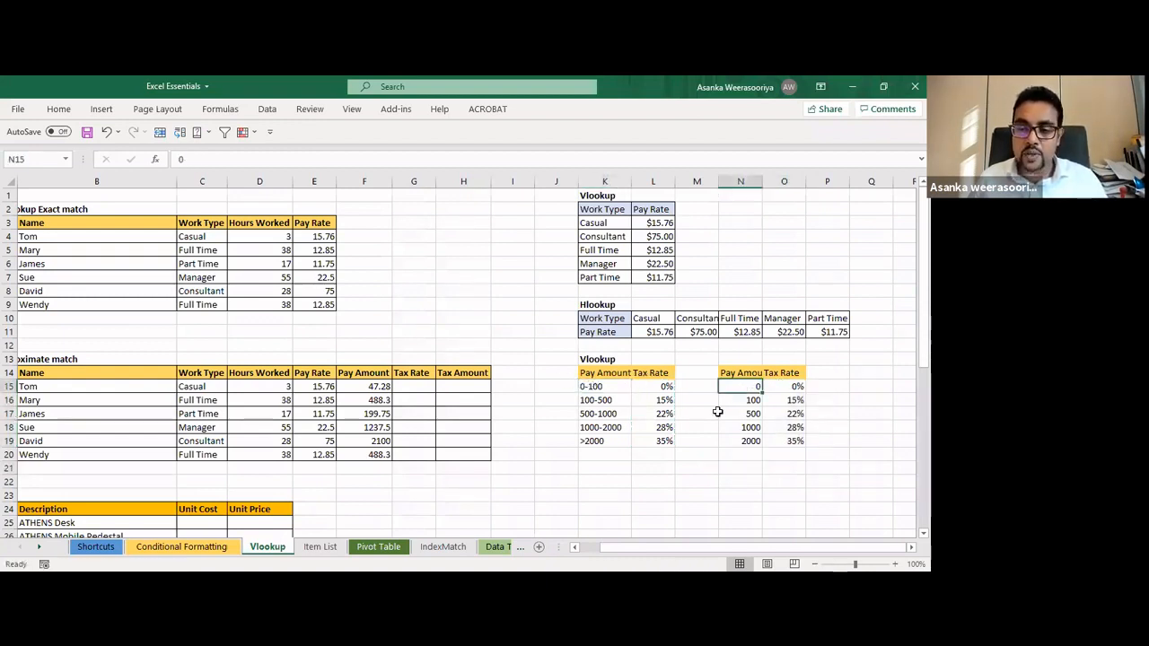
{"action": "left_click_drag", "start_coordinate": [736, 401], "coordinate": [734, 420]}
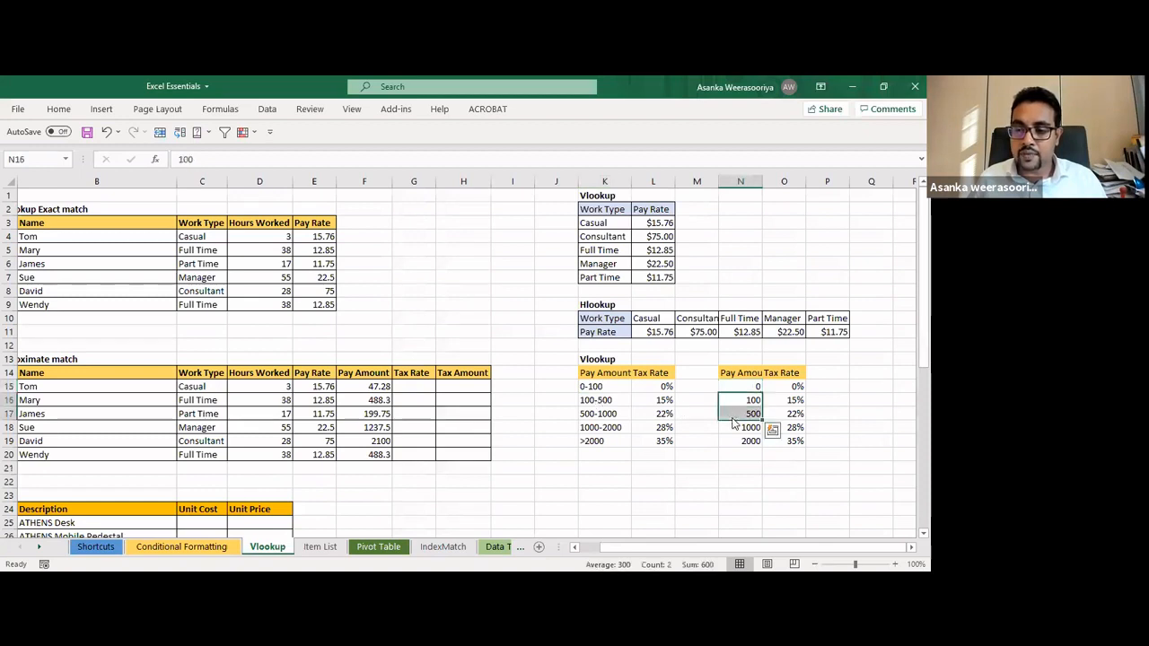
{"action": "left_click", "coordinate": [731, 431]}
{"action": "left_click", "coordinate": [739, 454]}
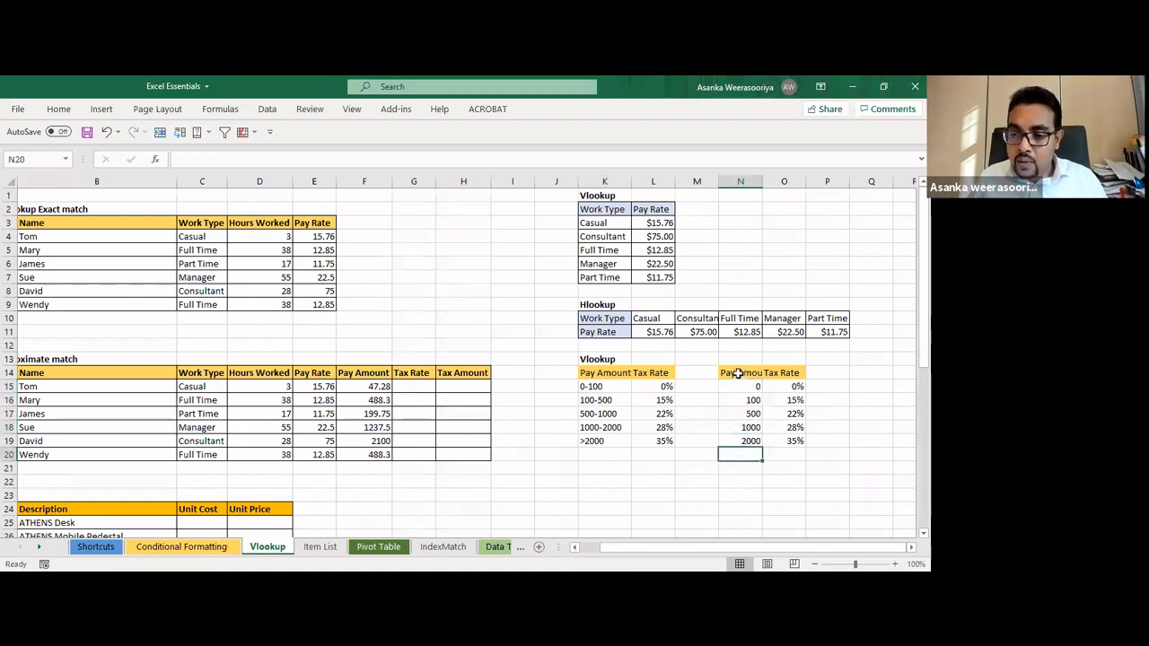
{"action": "left_click_drag", "start_coordinate": [738, 373], "coordinate": [779, 438]}
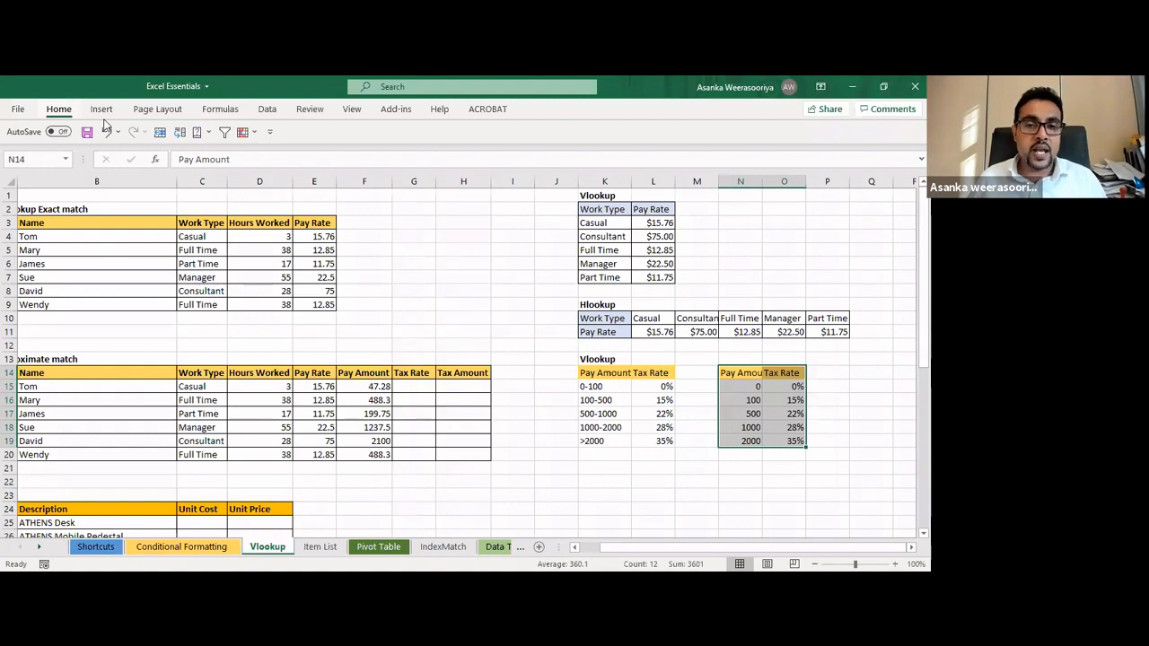
{"action": "left_click", "coordinate": [59, 108]}
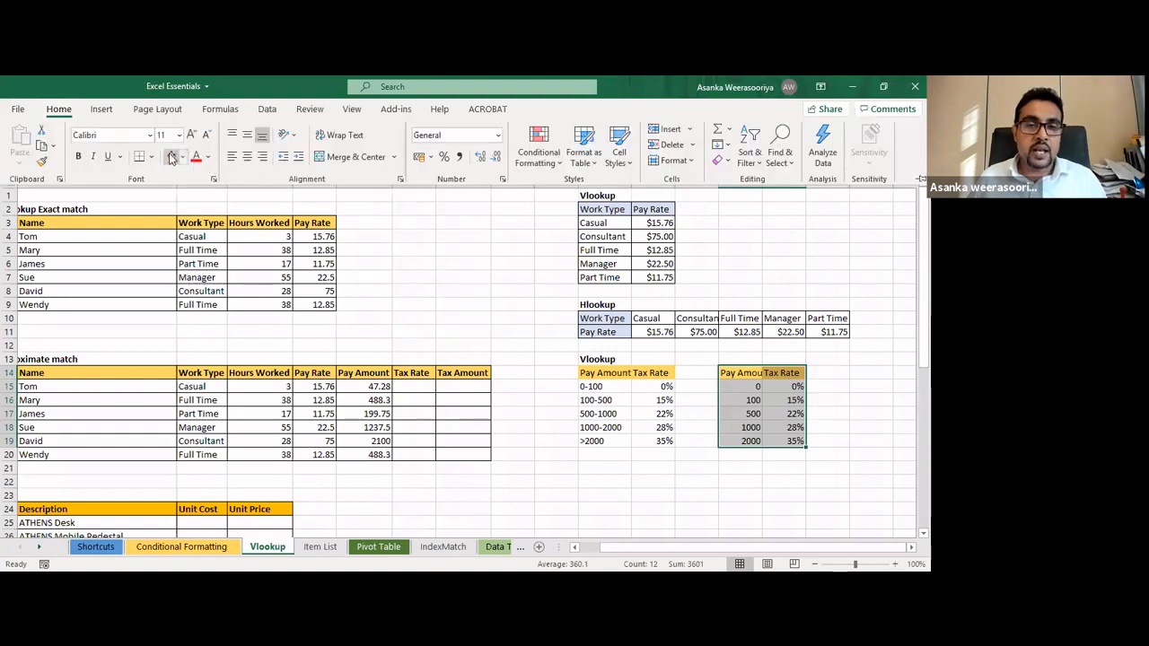
{"action": "left_click", "coordinate": [172, 157]}
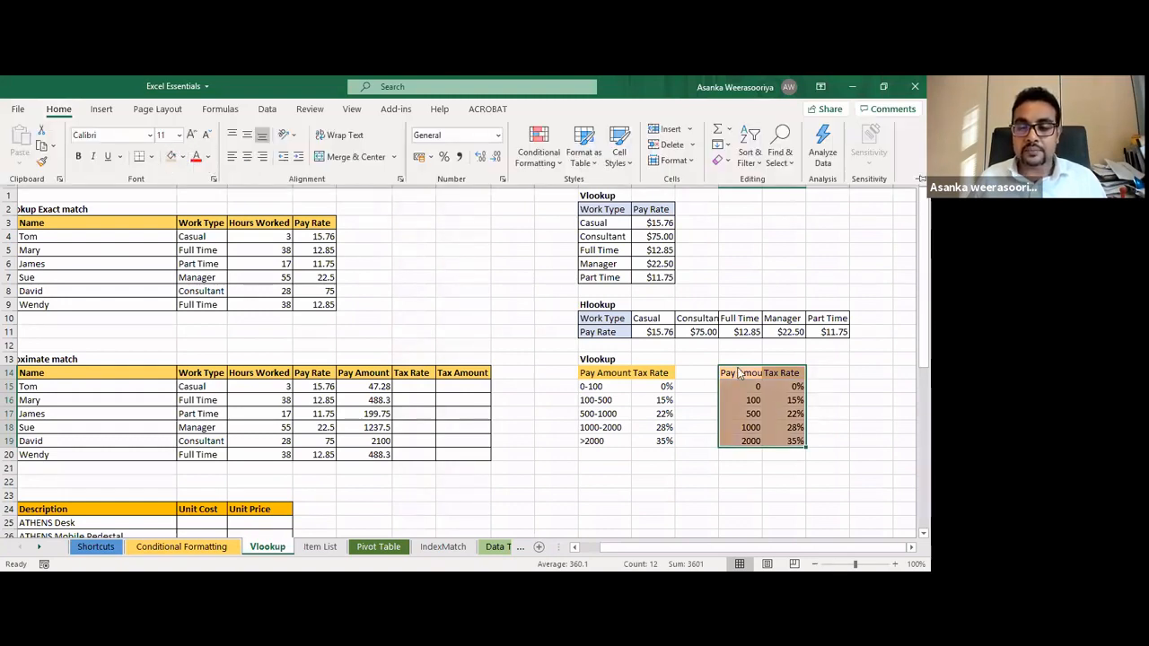
{"action": "left_click_drag", "start_coordinate": [739, 374], "coordinate": [786, 373]}
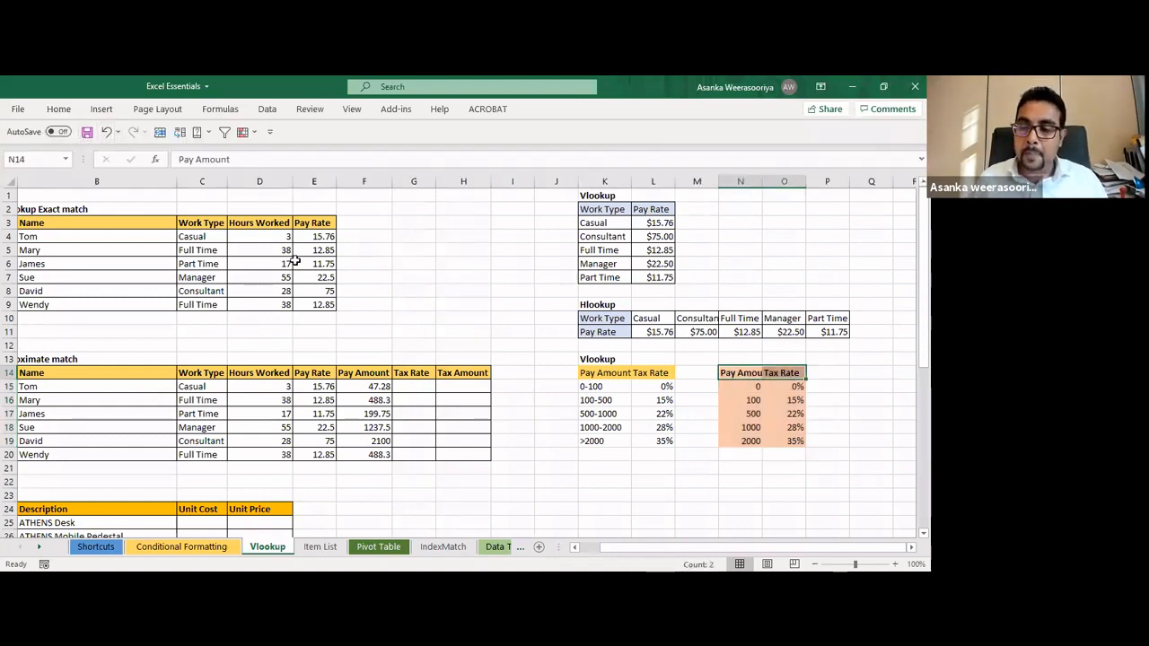
{"action": "left_click", "coordinate": [758, 483]}
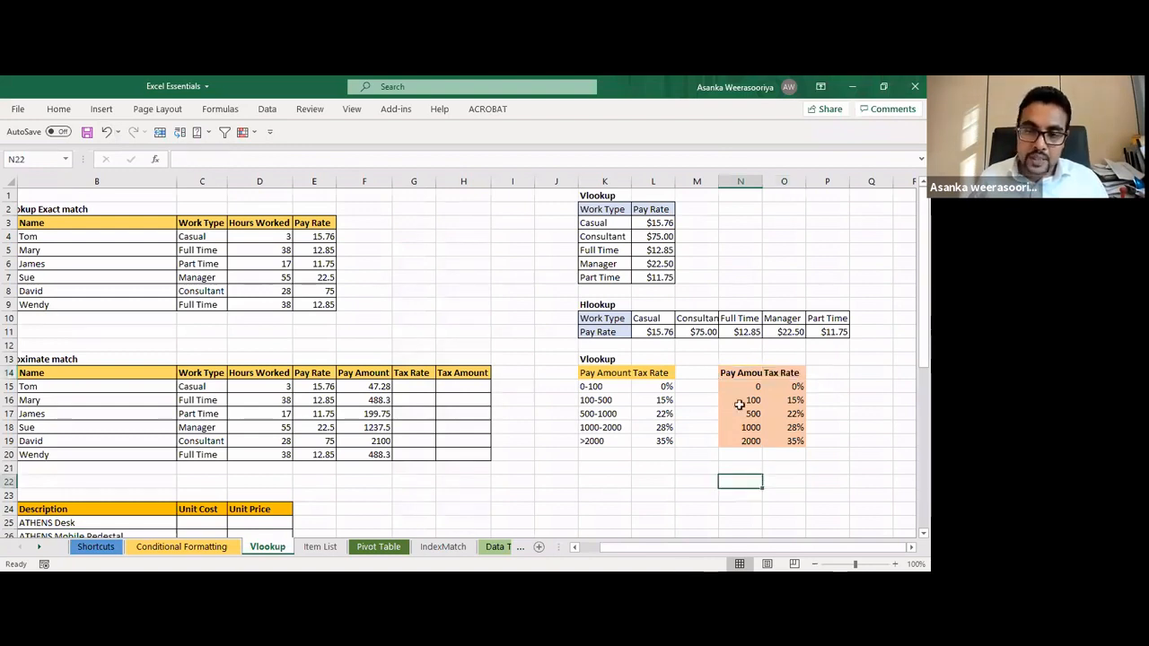
{"action": "left_click", "coordinate": [608, 375]}
{"action": "left_click", "coordinate": [746, 392]}
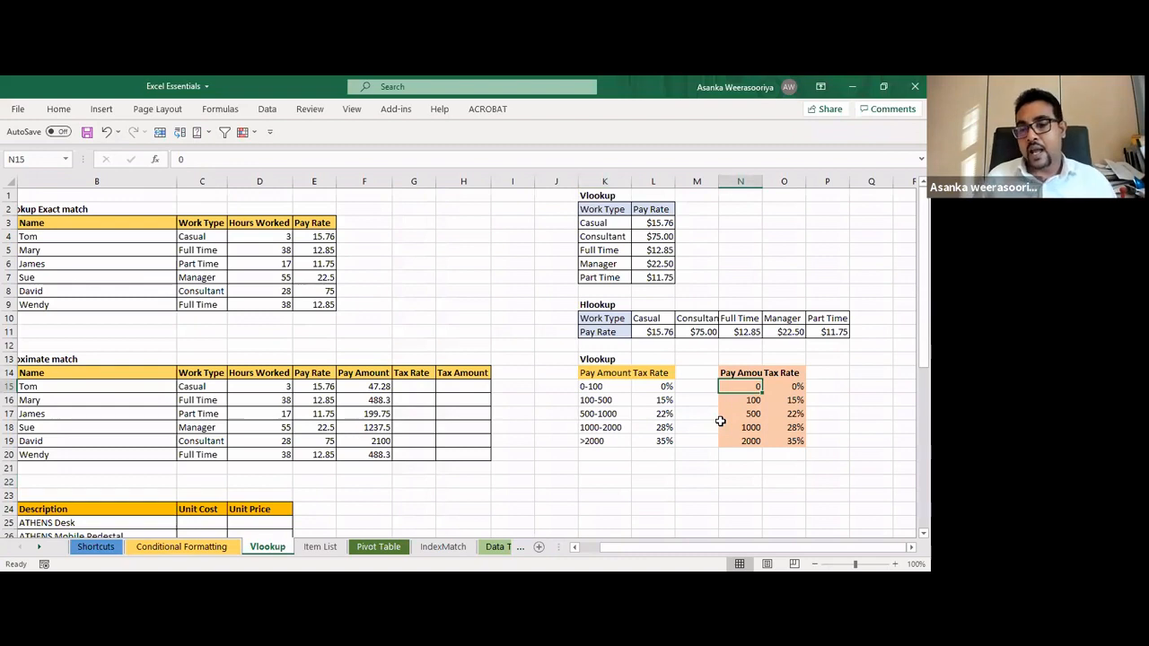
Step: In G15, begin =VLOOKUP(F15, with the N14:O19 tax table locked as $N$14:$O$19
{"action": "left_click", "coordinate": [423, 387]}
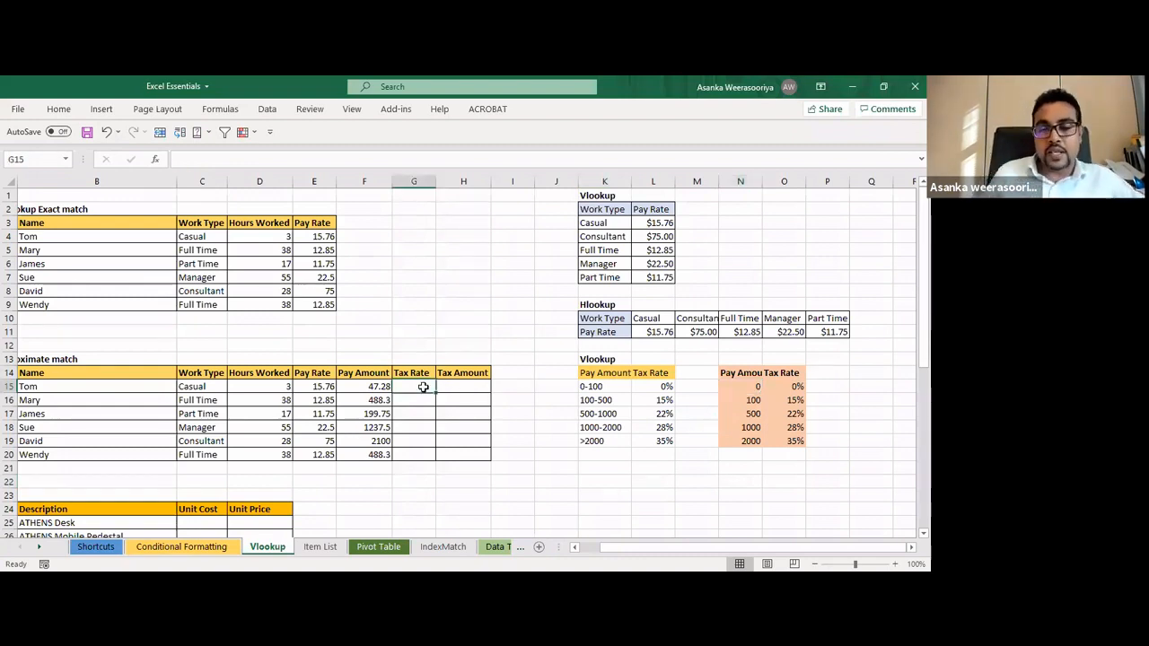
{"action": "type", "text": "="}
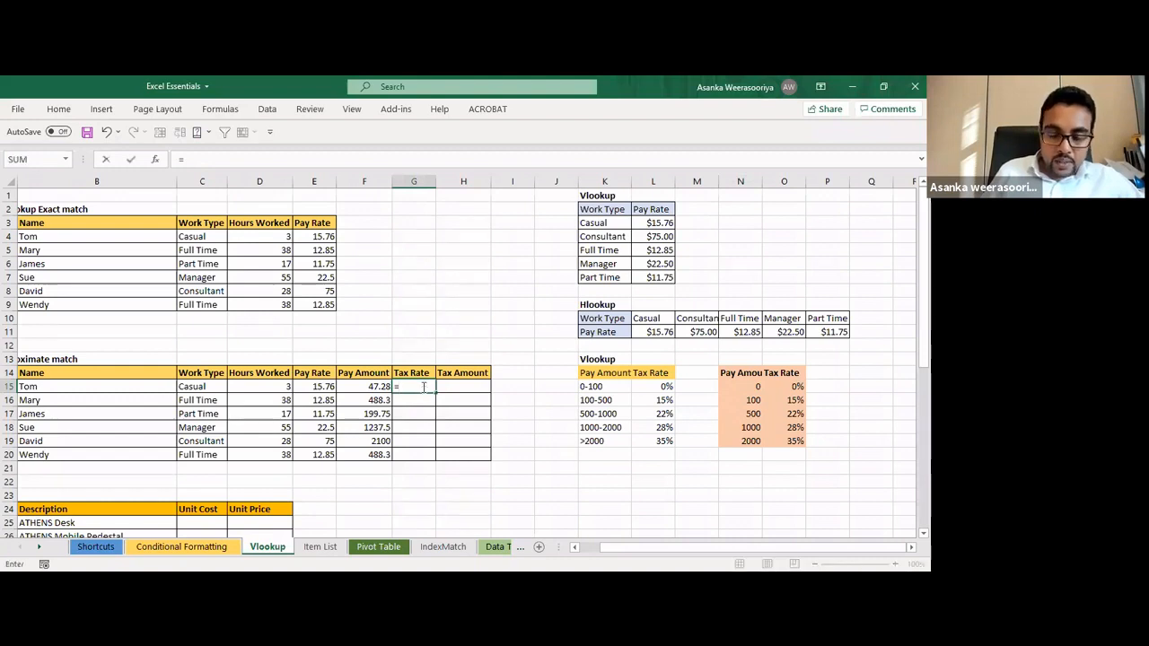
{"action": "type", "text": "vlo"}
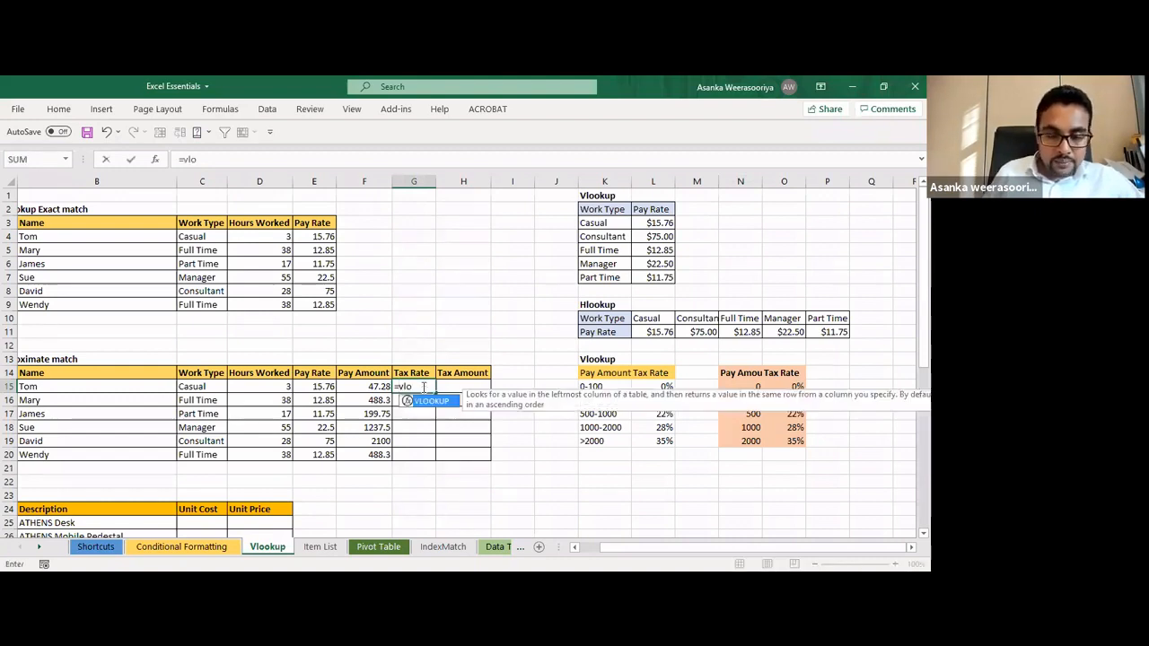
{"action": "key", "text": "Tab"}
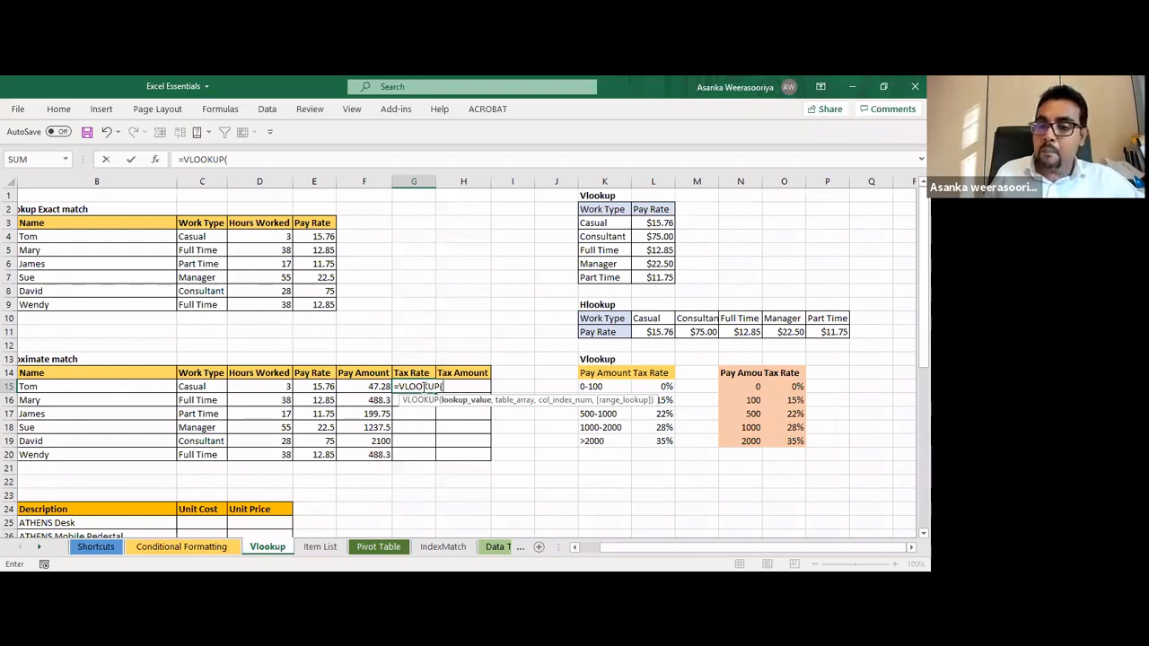
{"action": "left_click", "coordinate": [371, 386]}
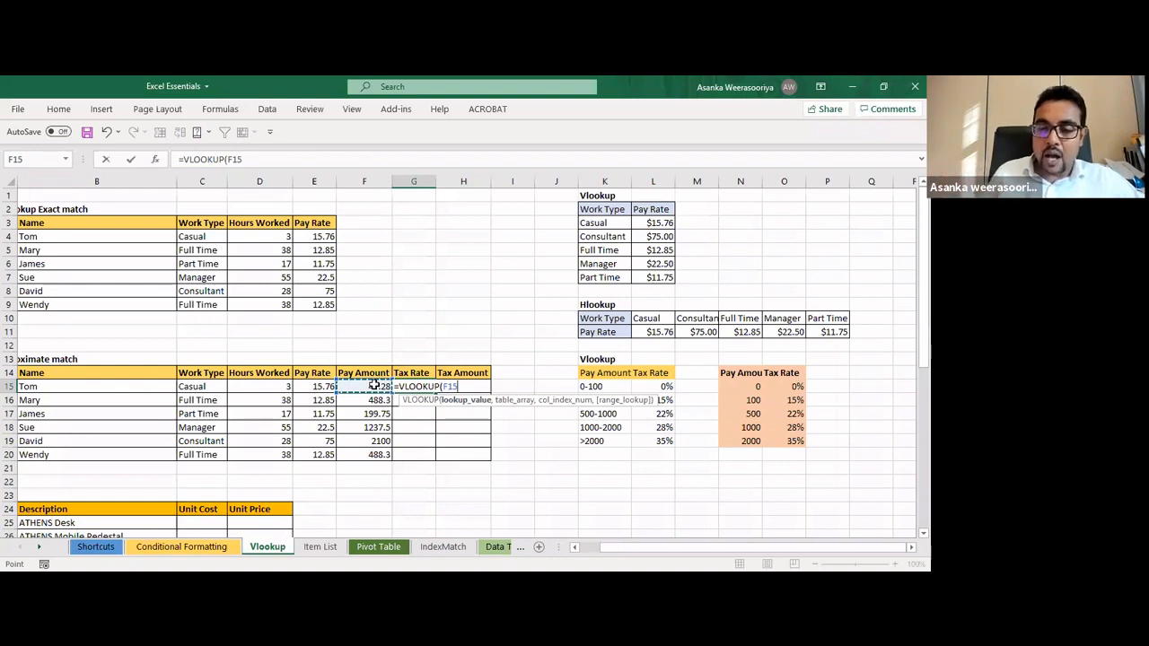
{"action": "type", "text": ","}
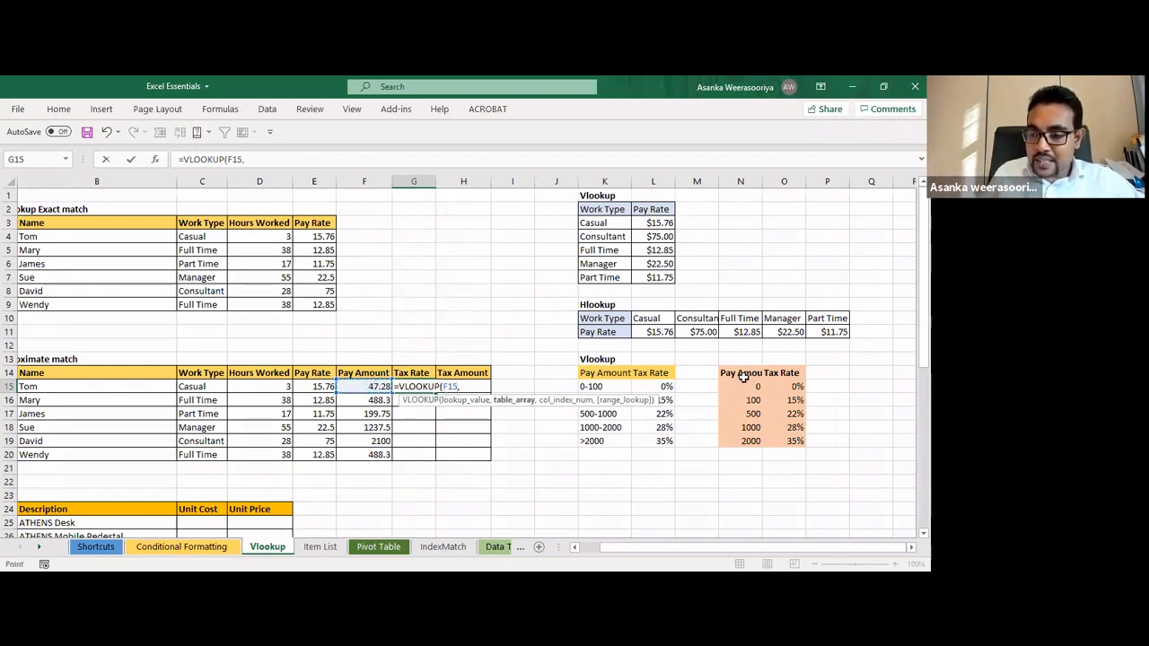
{"action": "left_click_drag", "start_coordinate": [743, 377], "coordinate": [778, 438]}
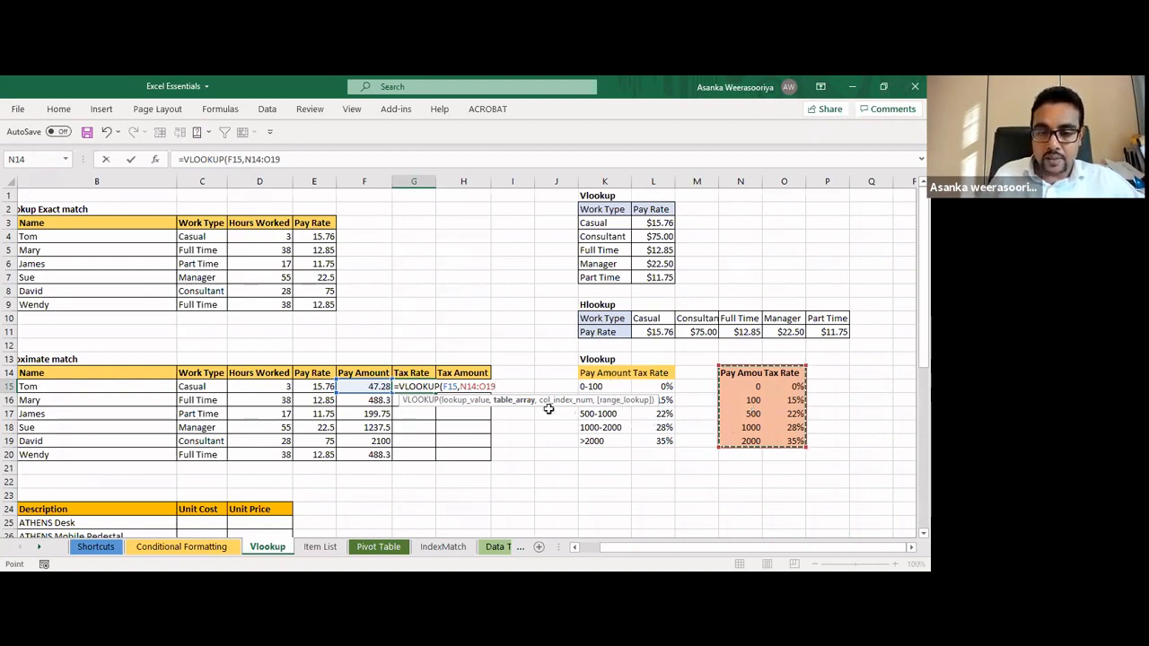
{"action": "left_click_drag", "start_coordinate": [479, 386], "coordinate": [458, 386]}
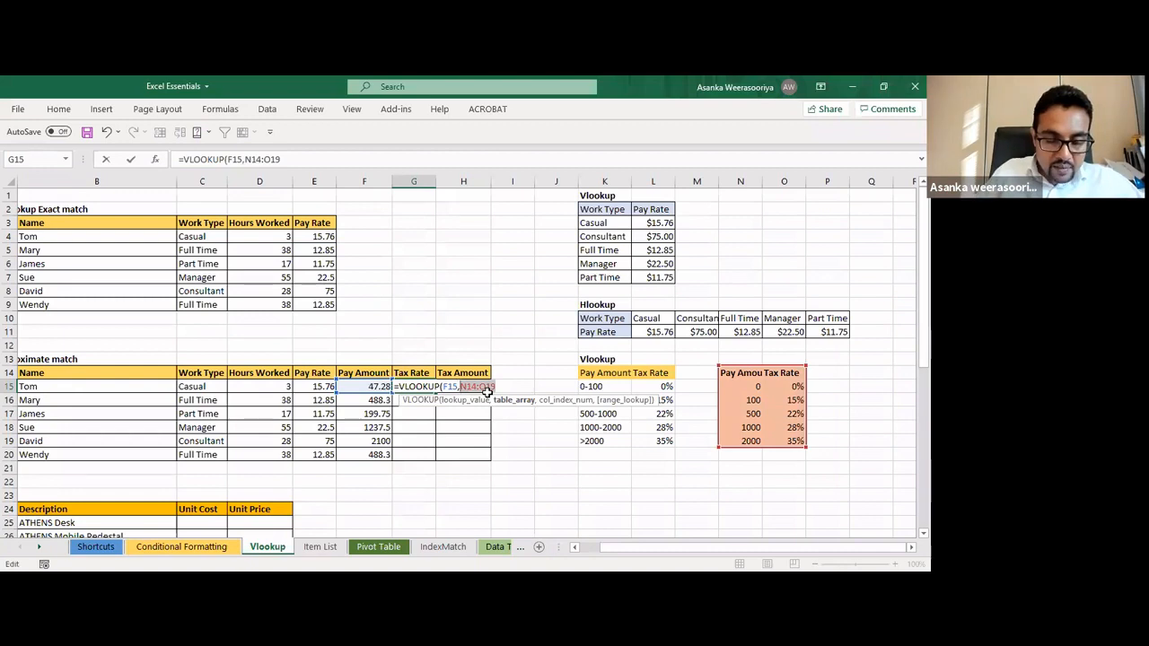
{"action": "key", "text": "F4"}
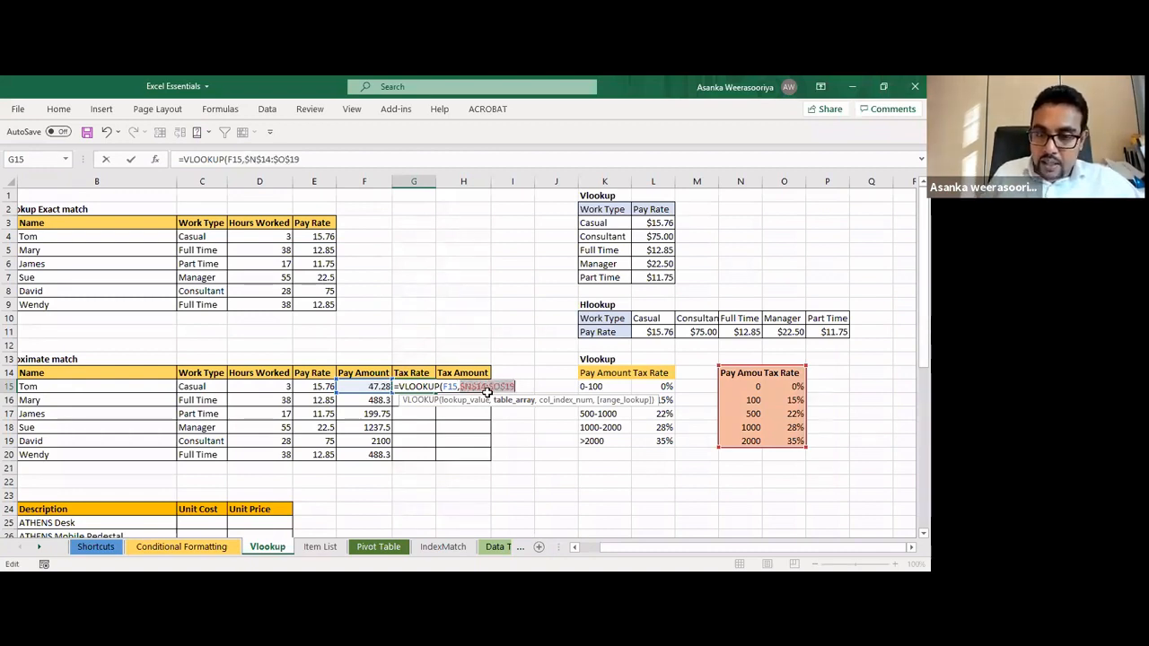
Step: Complete G15 as =VLOOKUP(F15,$N$14:$O$19,2,FALSE), which returns #N/A
{"action": "type", "text": ","}
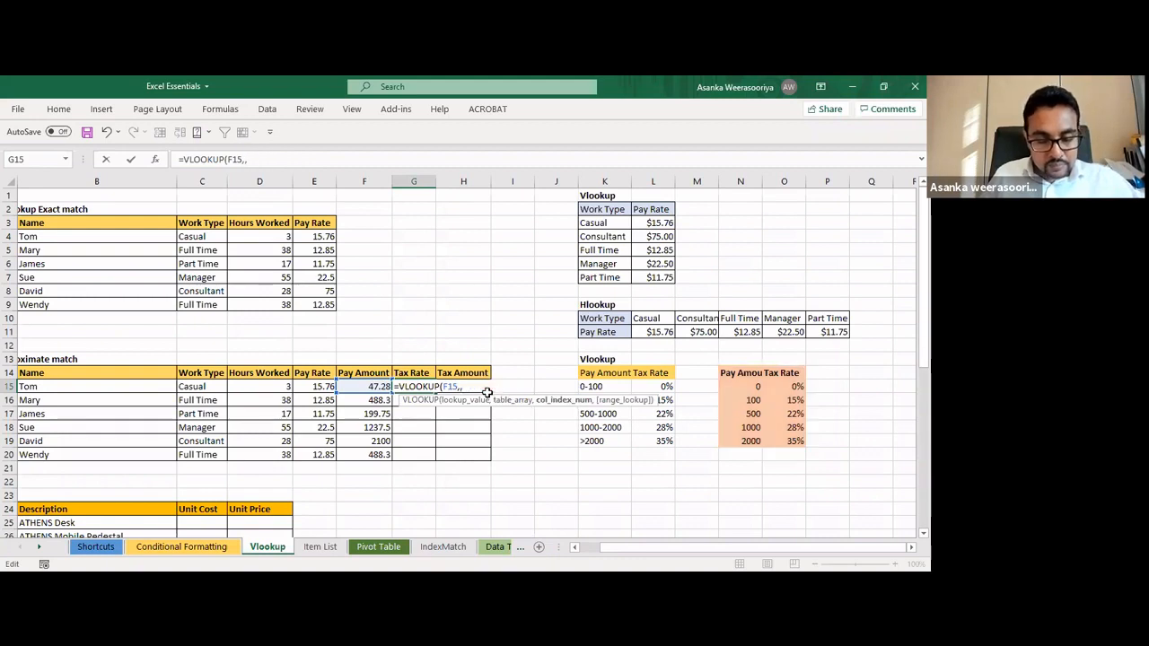
{"action": "key", "text": "ctrl+z"}
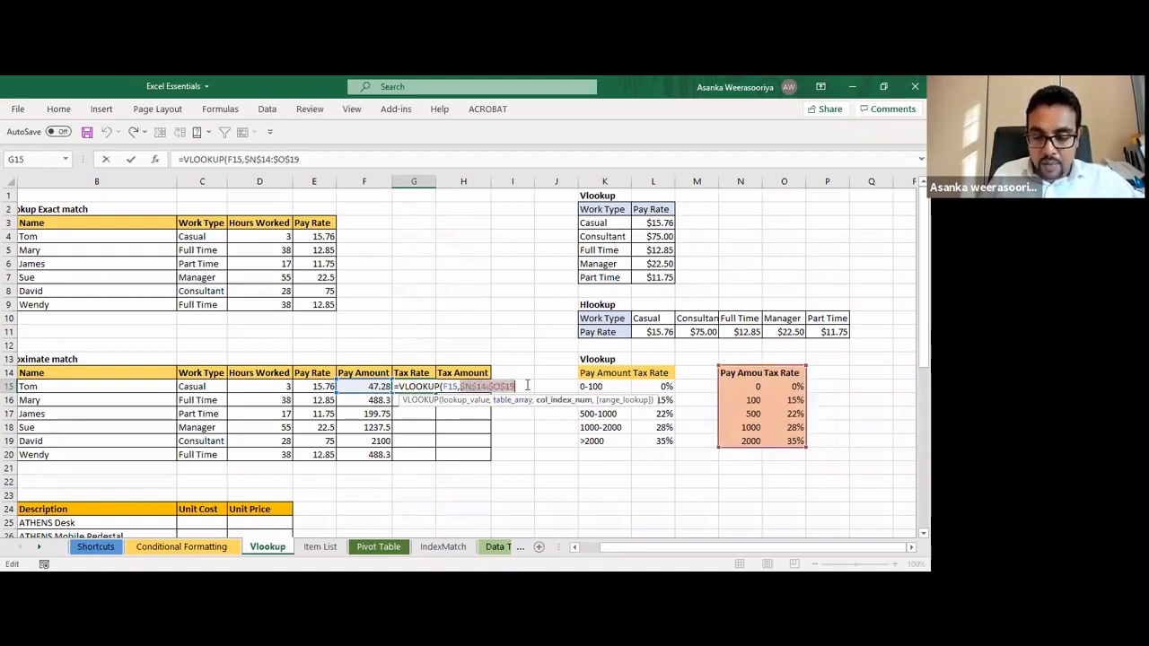
{"action": "left_click", "coordinate": [528, 385]}
{"action": "type", "text": ","}
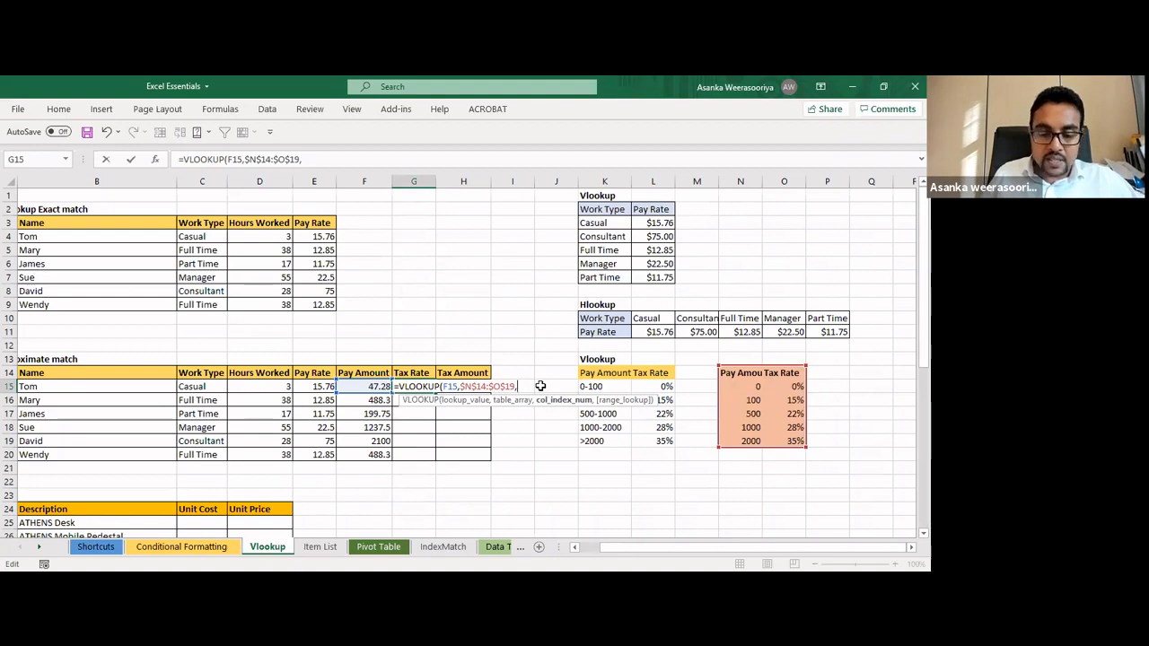
{"action": "type", "text": "2"}
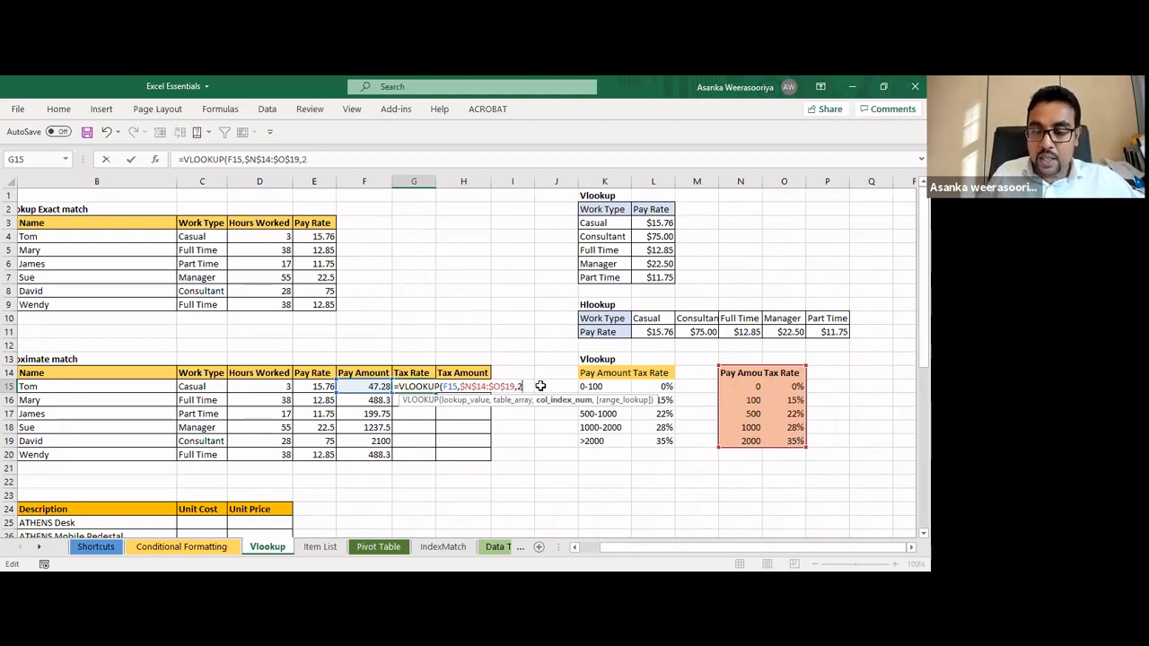
{"action": "type", "text": ","}
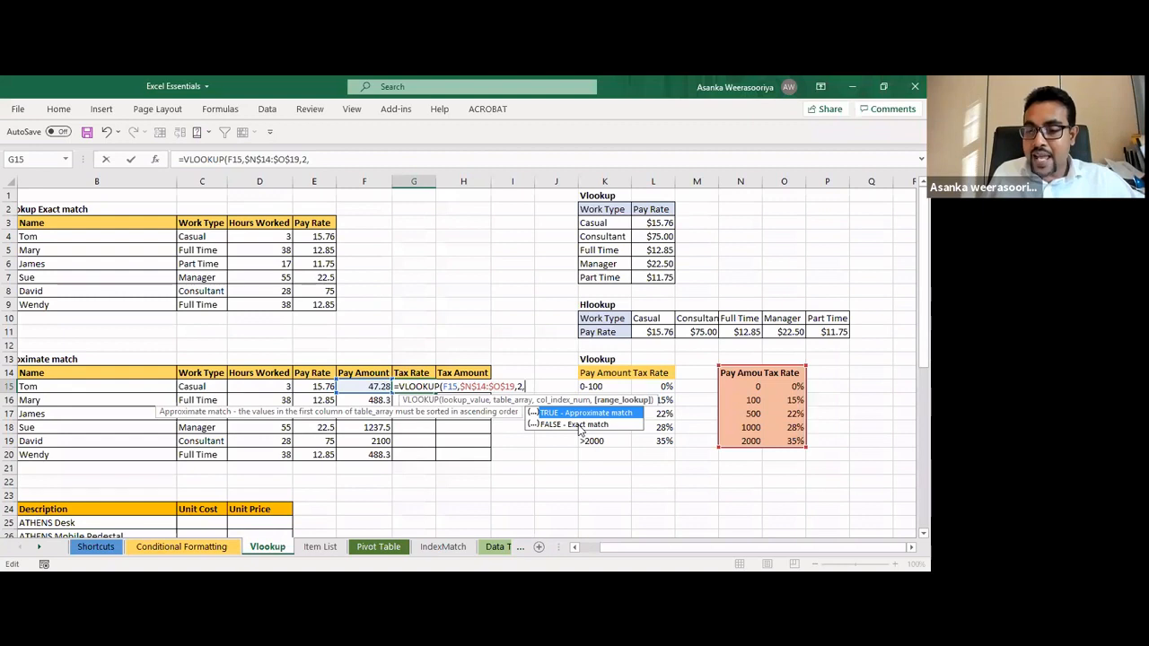
{"action": "left_click", "coordinate": [580, 427]}
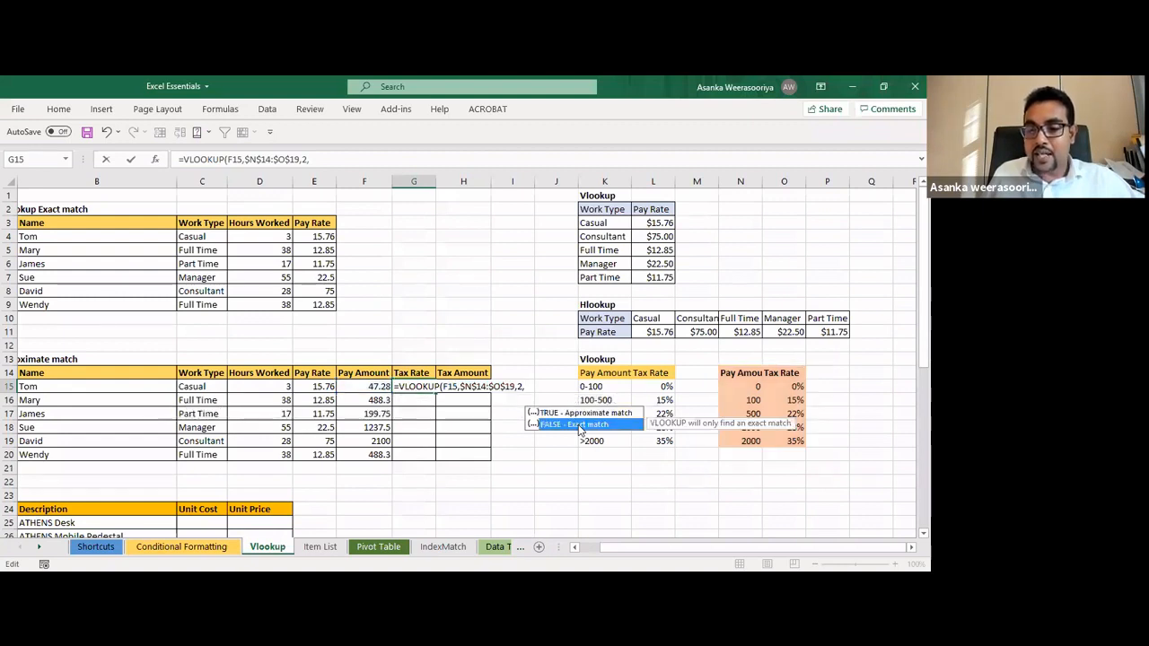
{"action": "double_click", "coordinate": [568, 425]}
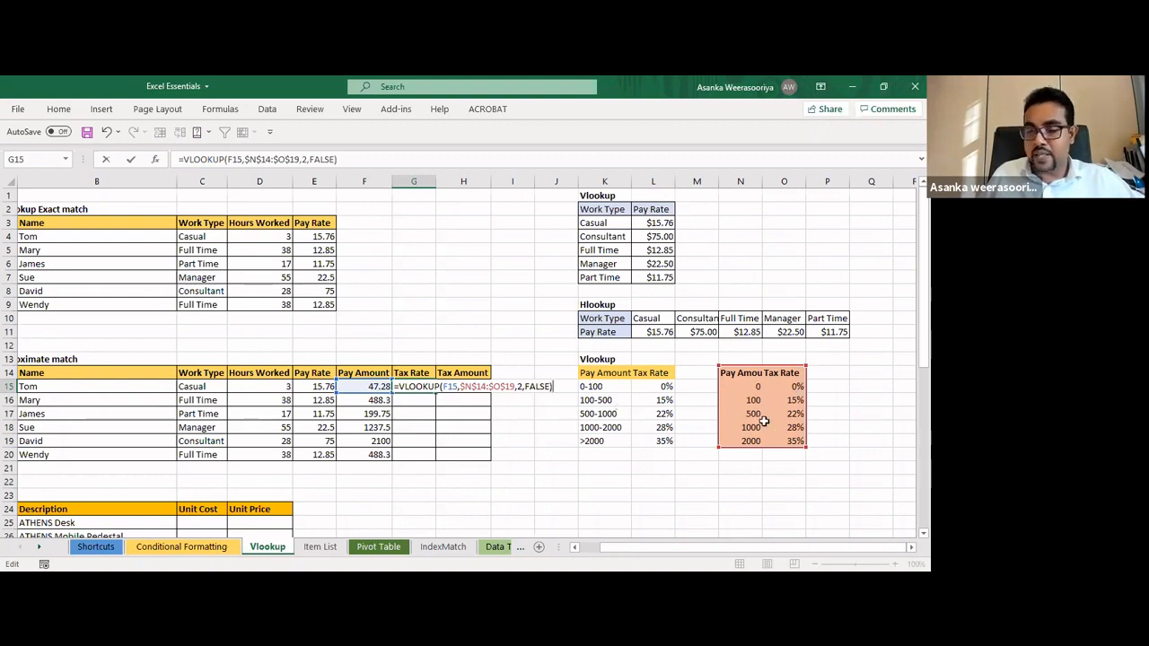
{"action": "key", "text": "Return"}
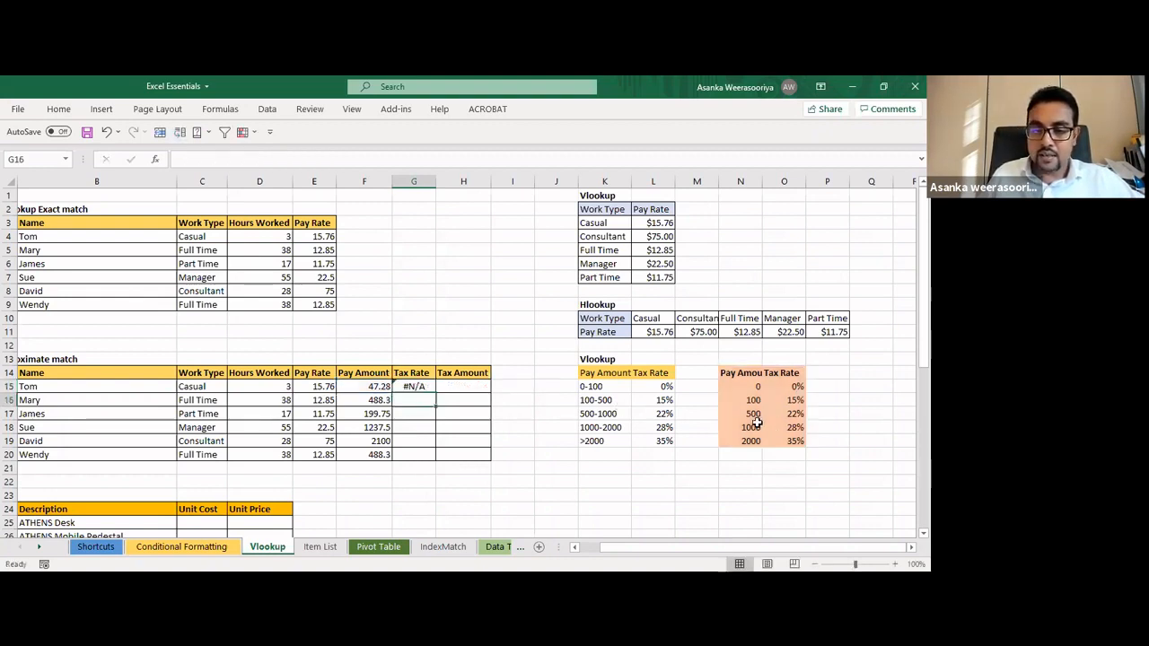
Step: Fill G15's exact-match Tax Rate formula down to G20, test F15 with 100 and undo, then edit G15
{"action": "left_click", "coordinate": [423, 388]}
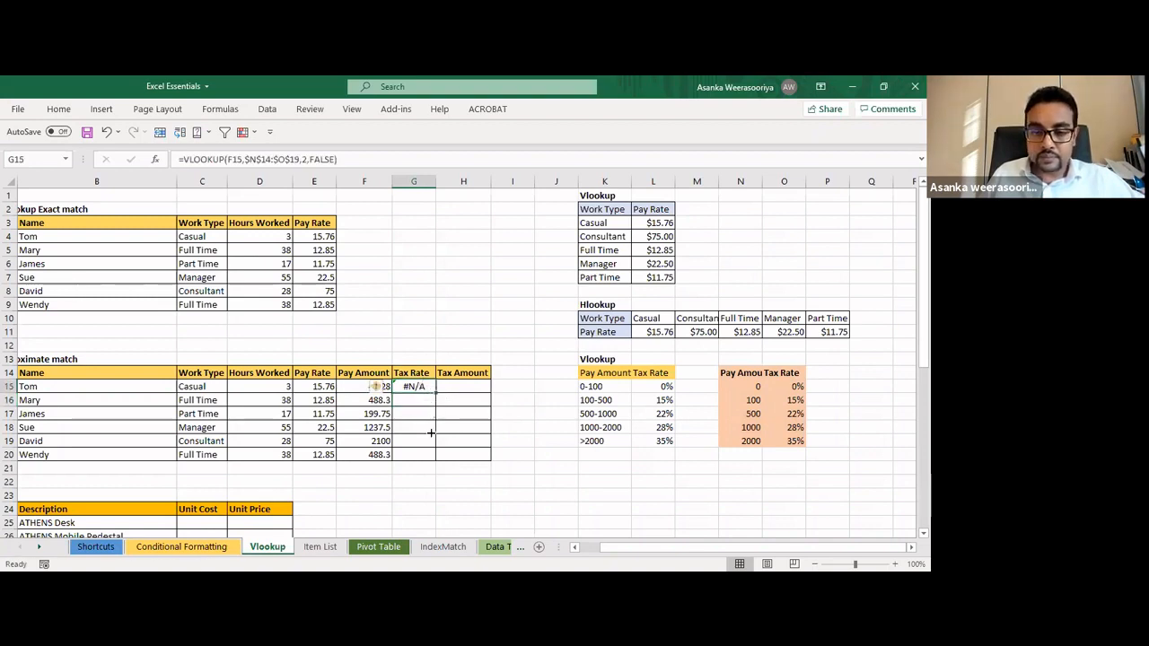
{"action": "left_click_drag", "start_coordinate": [435, 392], "coordinate": [432, 454]}
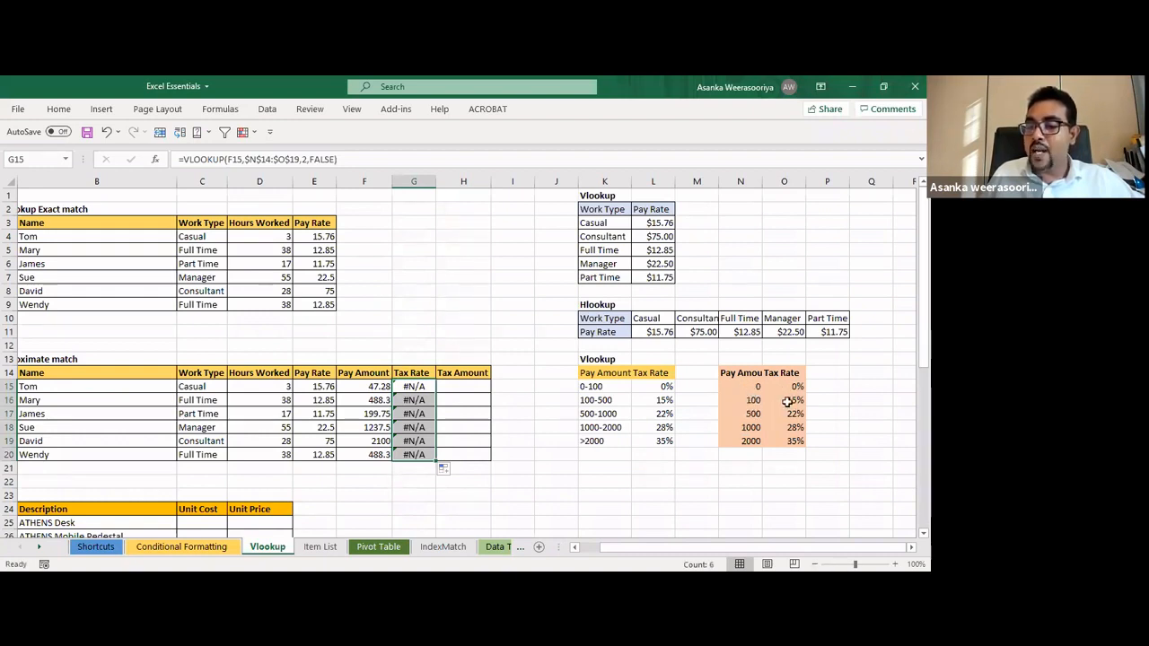
{"action": "left_click", "coordinate": [371, 387]}
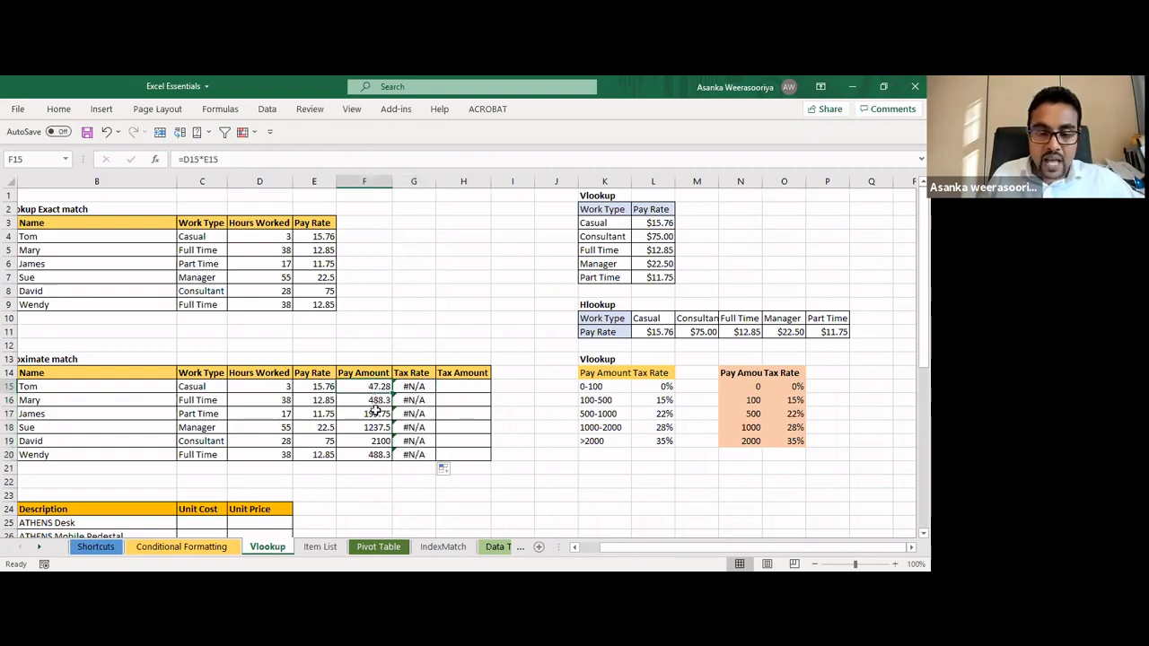
{"action": "type", "text": "100"}
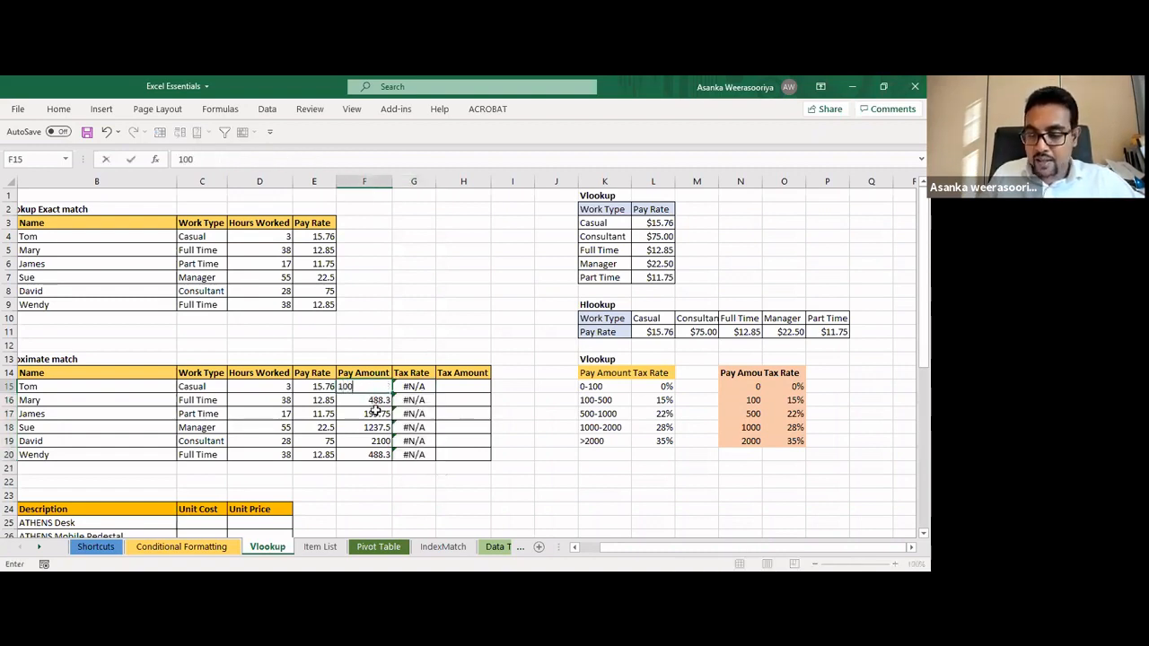
{"action": "key", "text": "Return"}
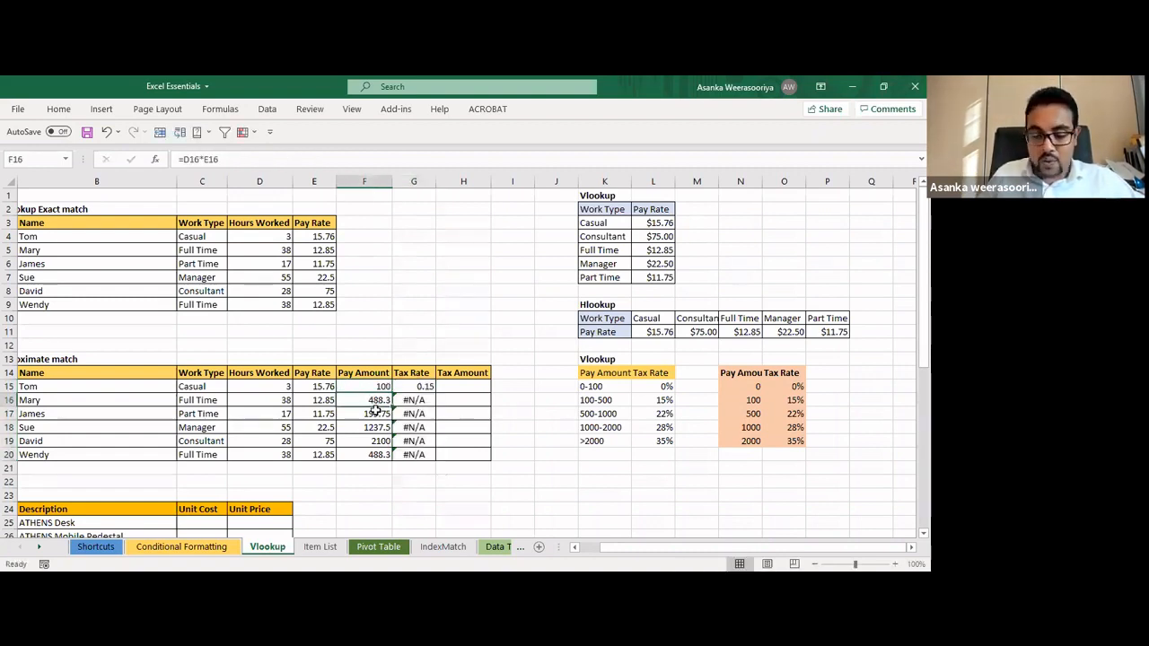
{"action": "key", "text": "ctrl+z"}
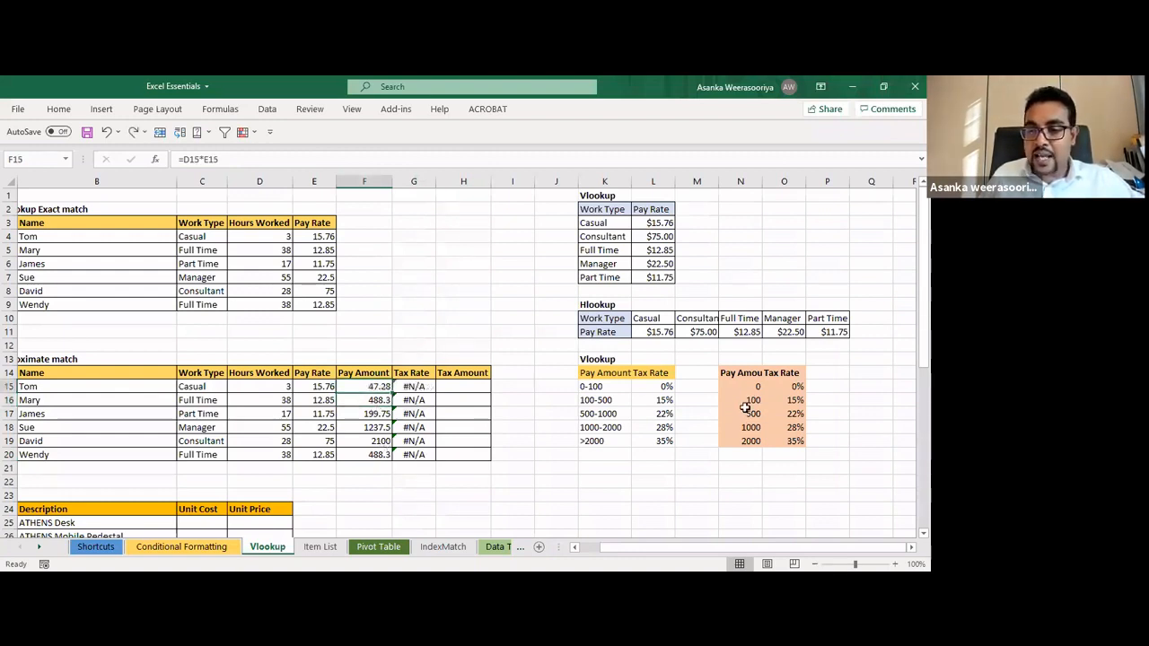
{"action": "left_click", "coordinate": [414, 387]}
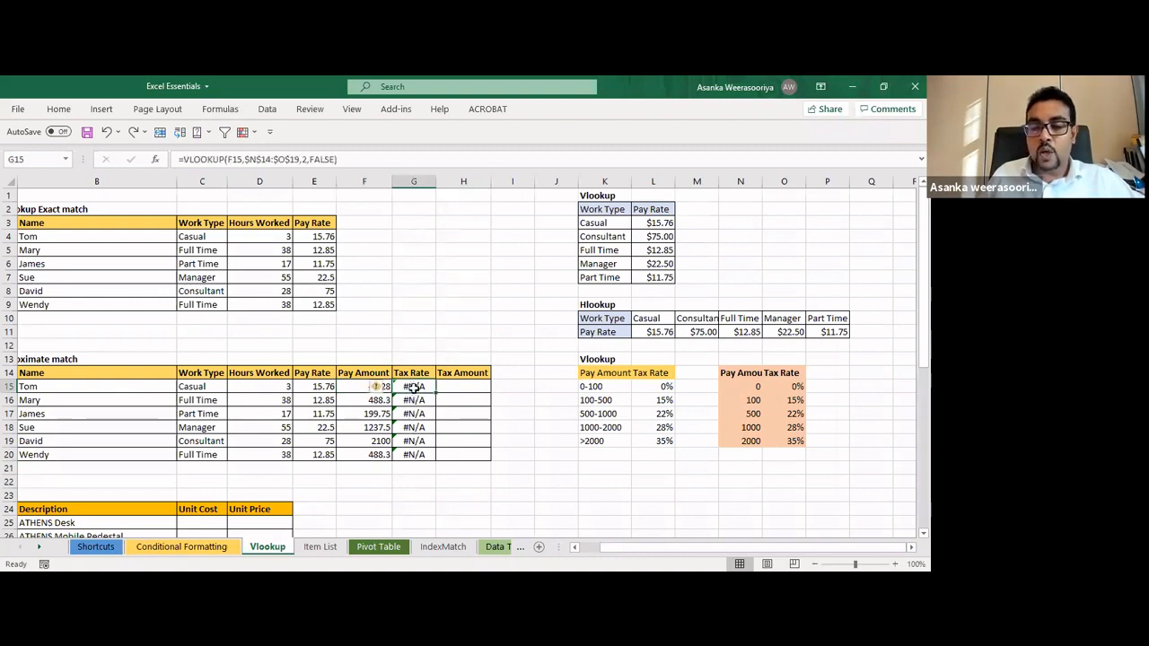
{"action": "key", "text": "F2"}
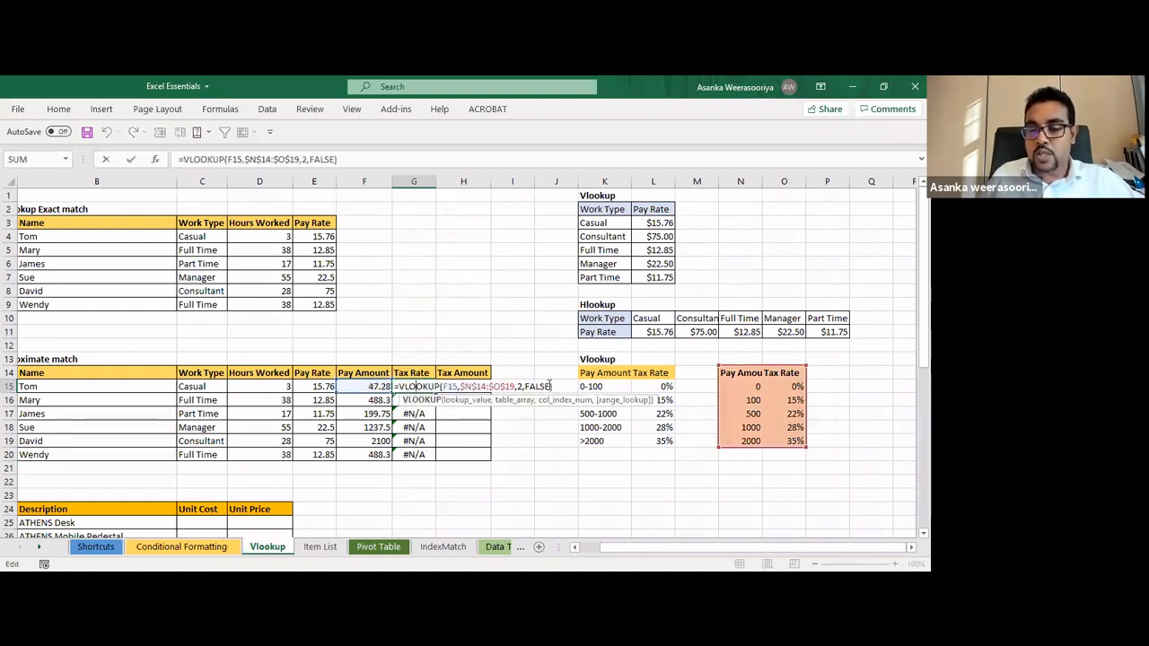
Step: Change G15's lookup match type from FALSE to TRUE and copy it down to G20
{"action": "left_click", "coordinate": [550, 387]}
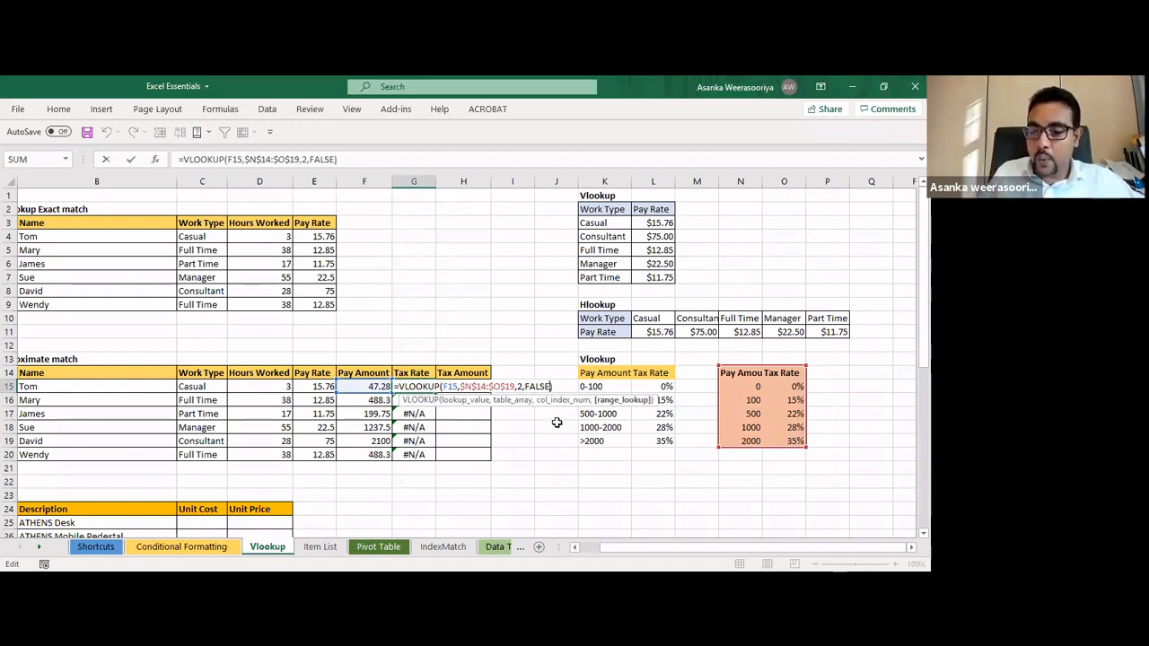
{"action": "key", "text": "BackSpace"}
{"action": "key", "text": "BackSpace"}
{"action": "key", "text": "BackSpace"}
{"action": "key", "text": "BackSpace"}
{"action": "key", "text": "BackSpace"}
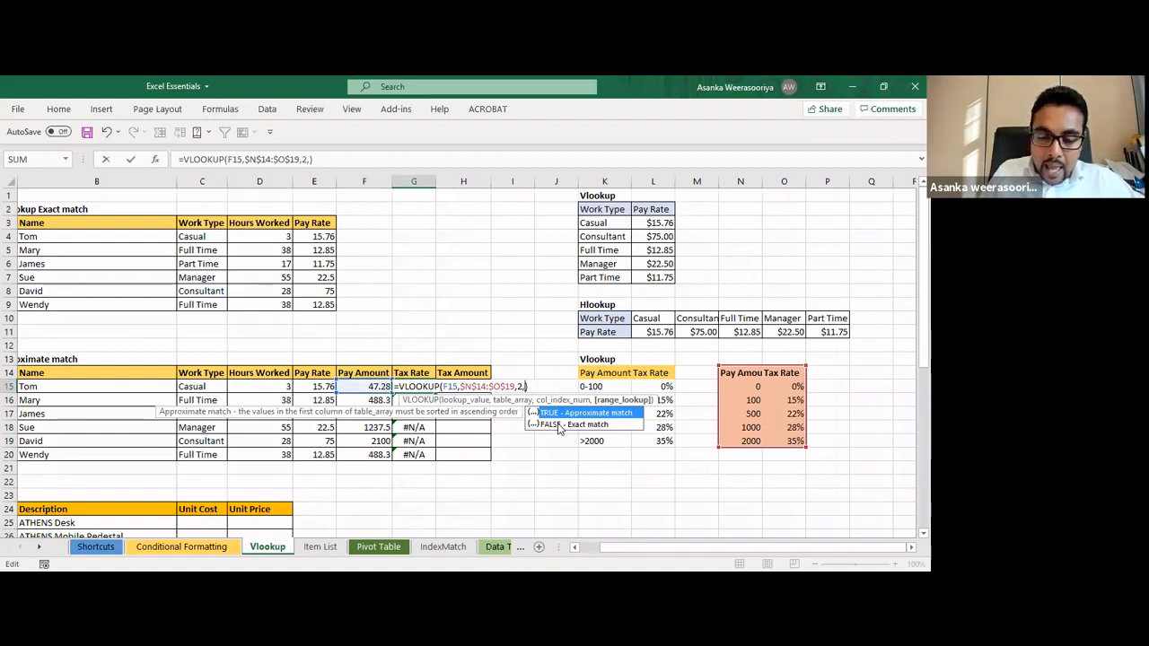
{"action": "type", "text": "tr"}
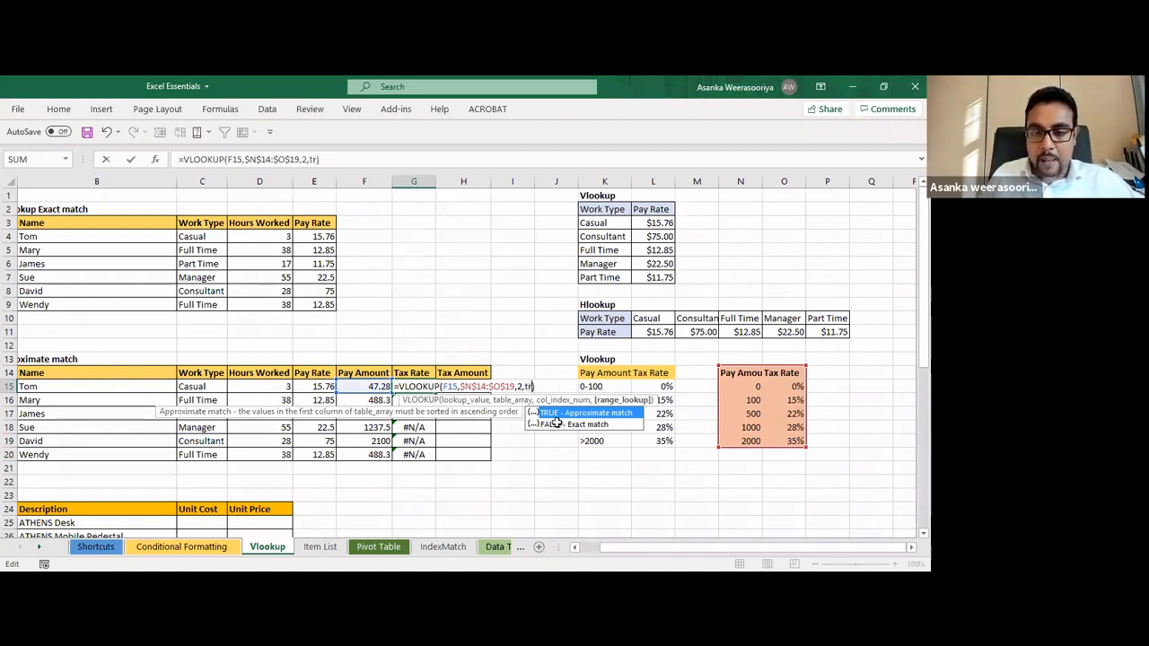
{"action": "key", "text": "Tab"}
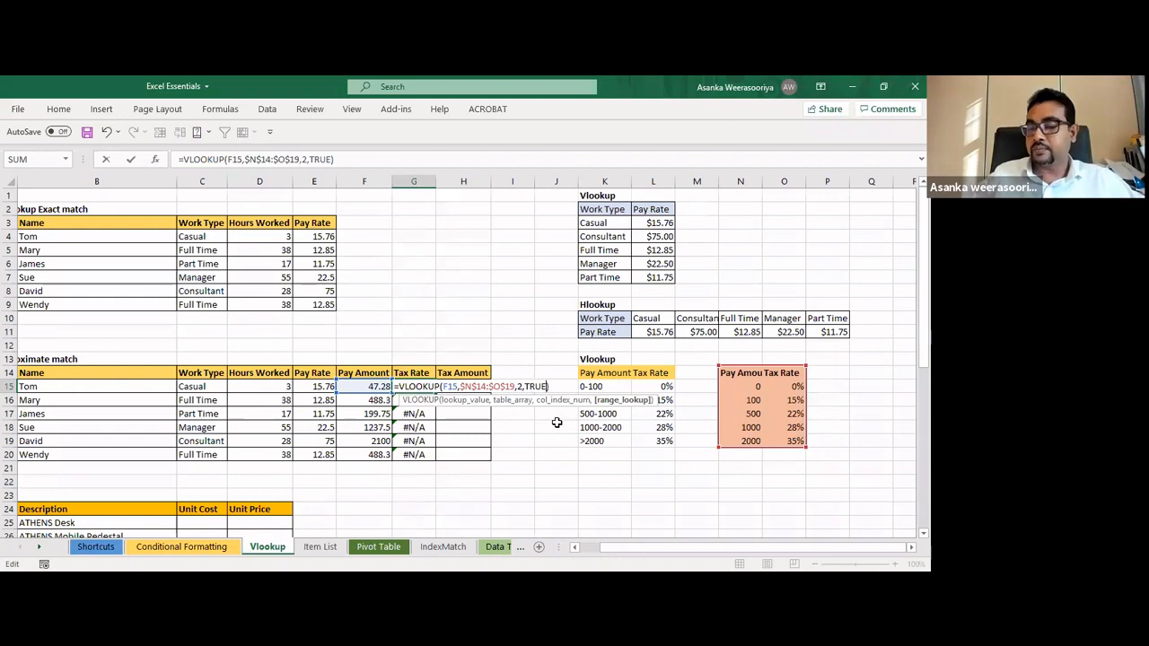
{"action": "key", "text": "Return"}
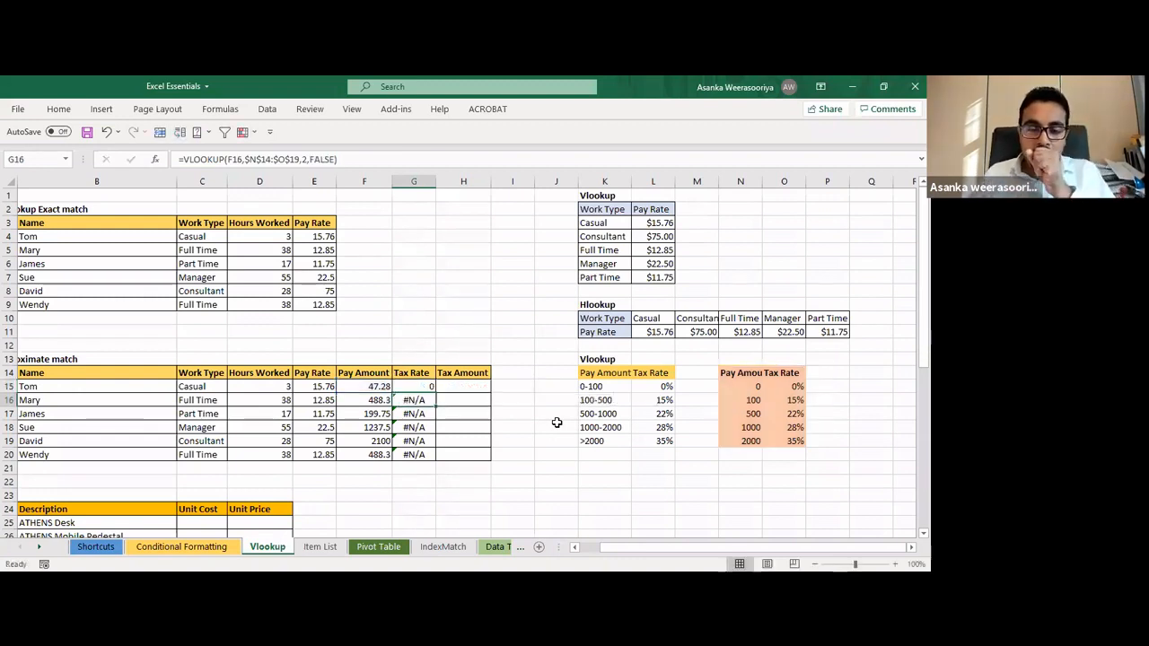
{"action": "left_click", "coordinate": [426, 388]}
{"action": "left_click_drag", "start_coordinate": [436, 393], "coordinate": [435, 456]}
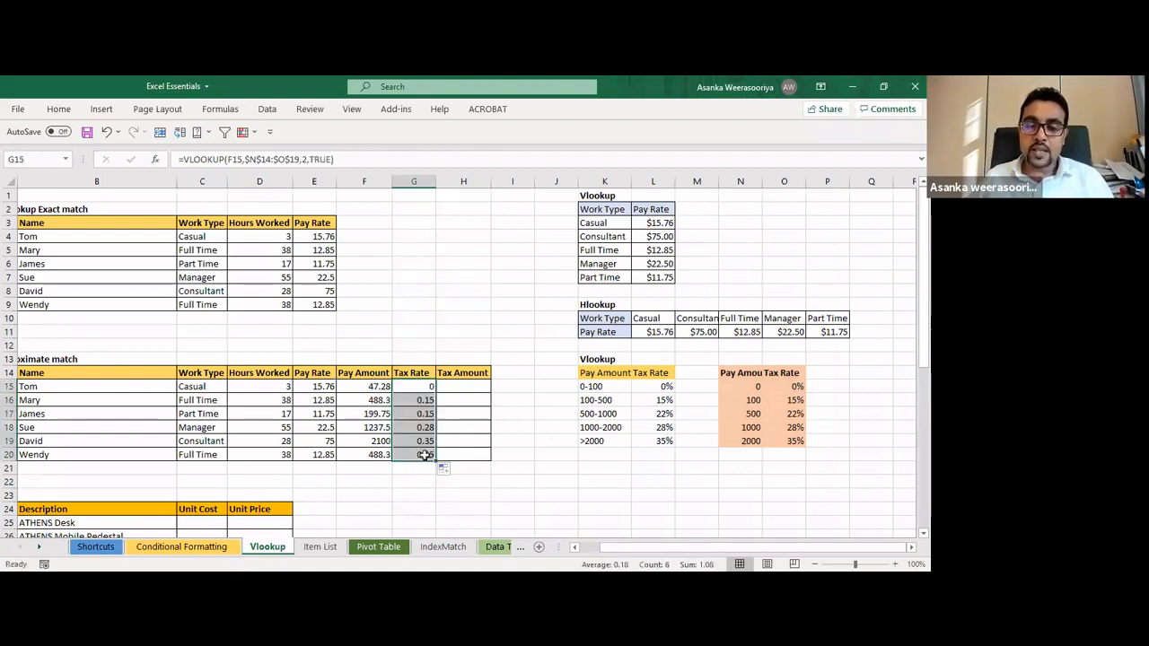
Step: Format the Tax Rate results in G15:G20 as percentages
{"action": "left_click", "coordinate": [378, 389]}
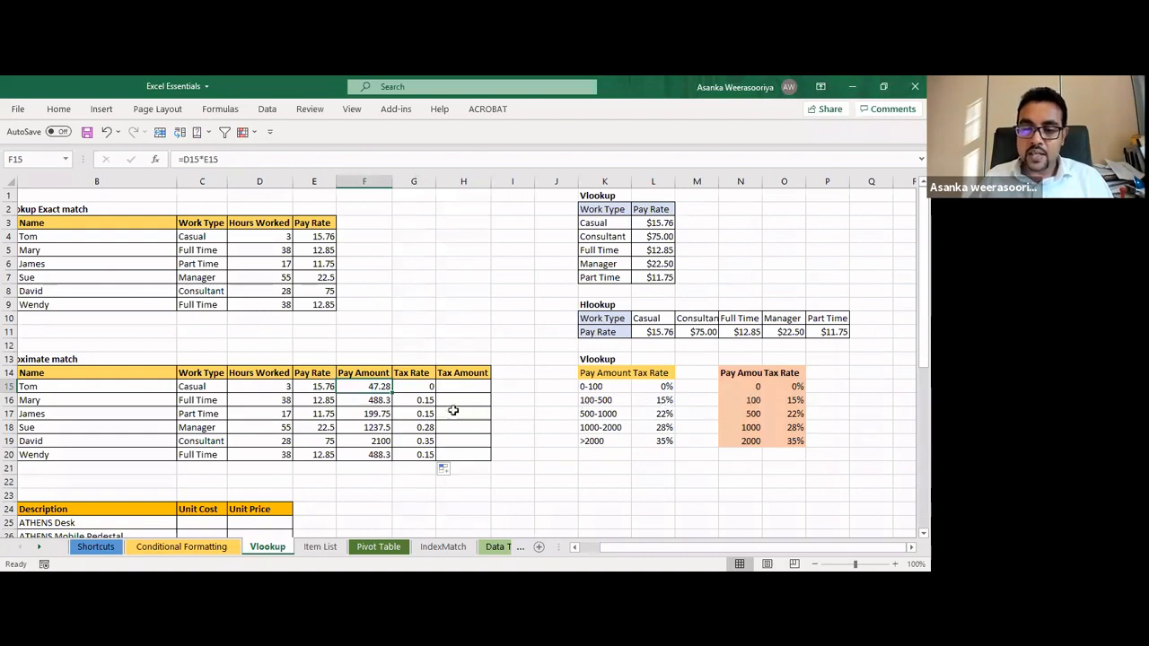
{"action": "left_click_drag", "start_coordinate": [424, 387], "coordinate": [425, 456]}
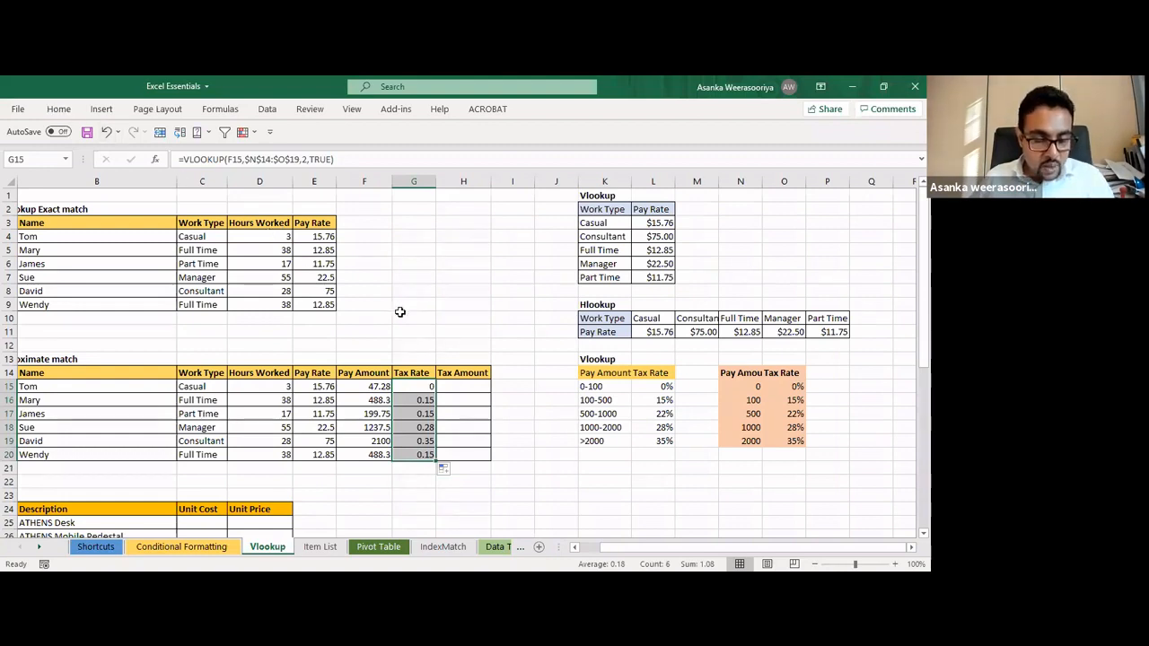
{"action": "key", "text": "ctrl+shift+5"}
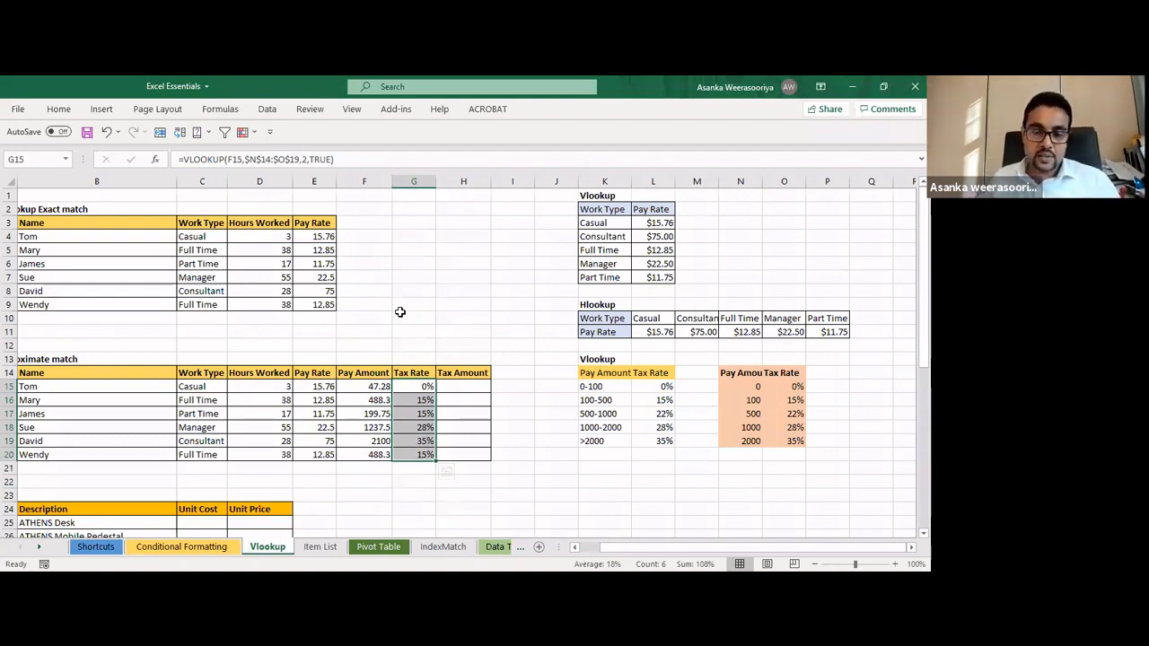
{"action": "key", "text": "ctrl+z"}
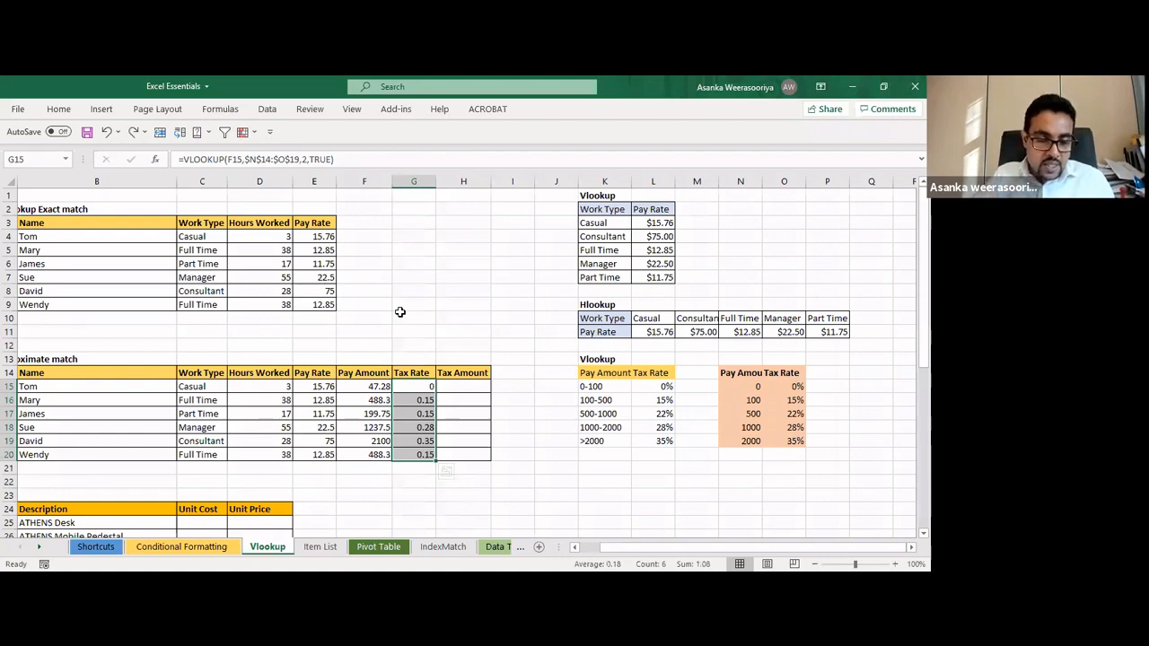
{"action": "key", "text": "ctrl+y"}
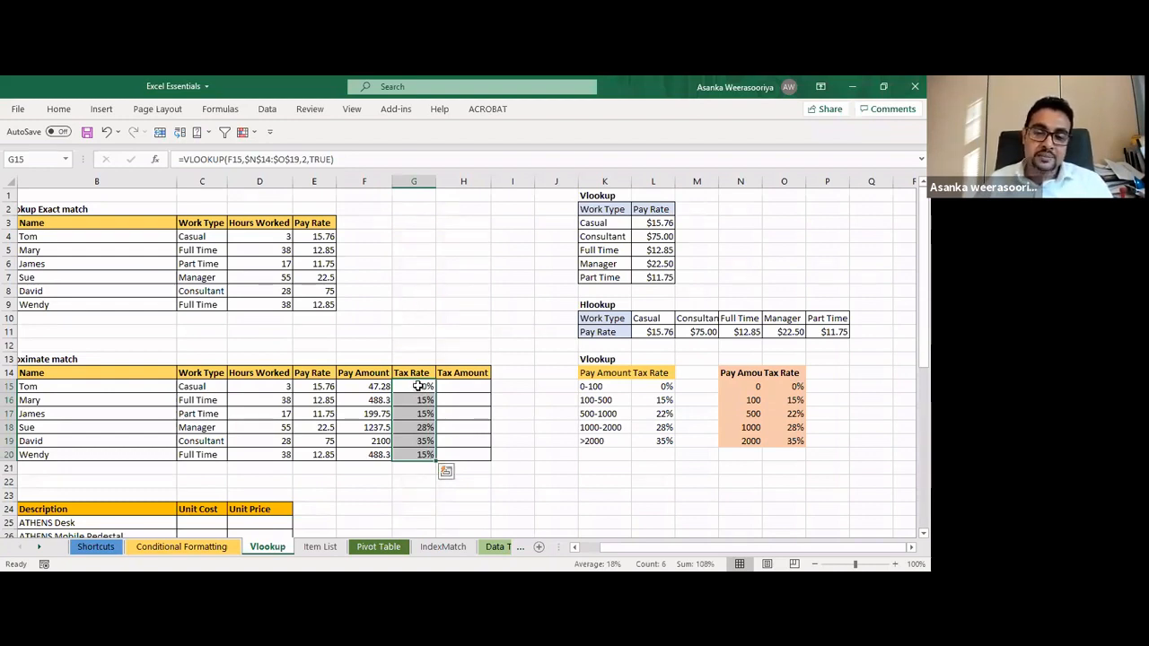
Step: Review G15's lookup formula and its range without changing it
{"action": "left_click", "coordinate": [419, 386]}
{"action": "double_click", "coordinate": [421, 386]}
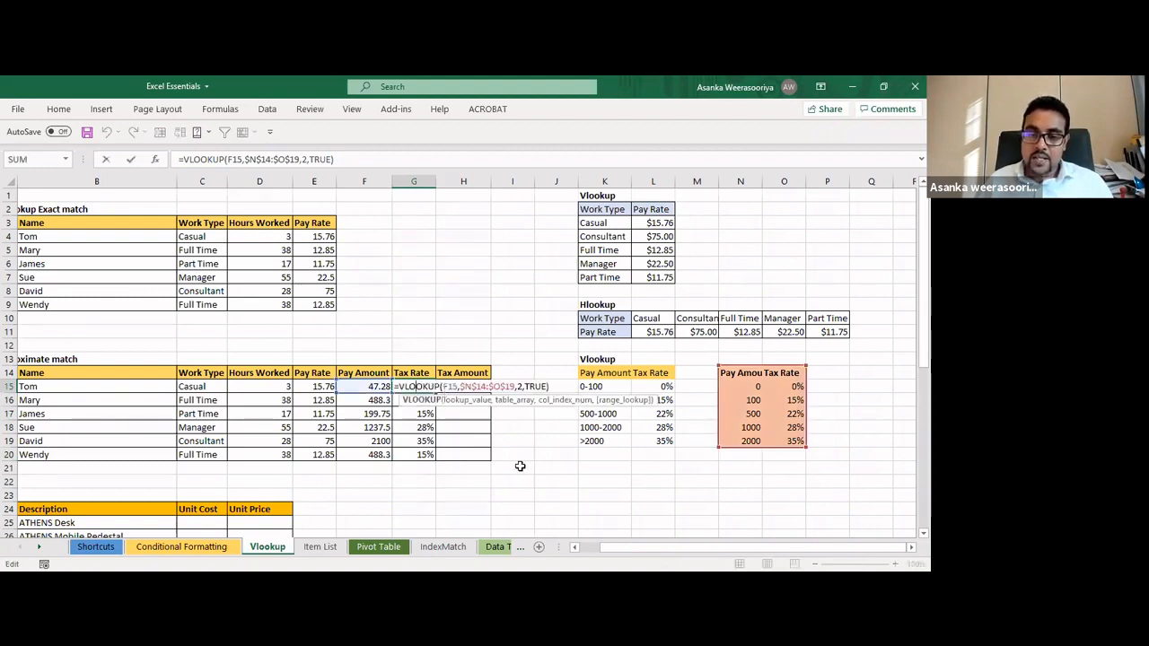
{"action": "key", "text": "Return"}
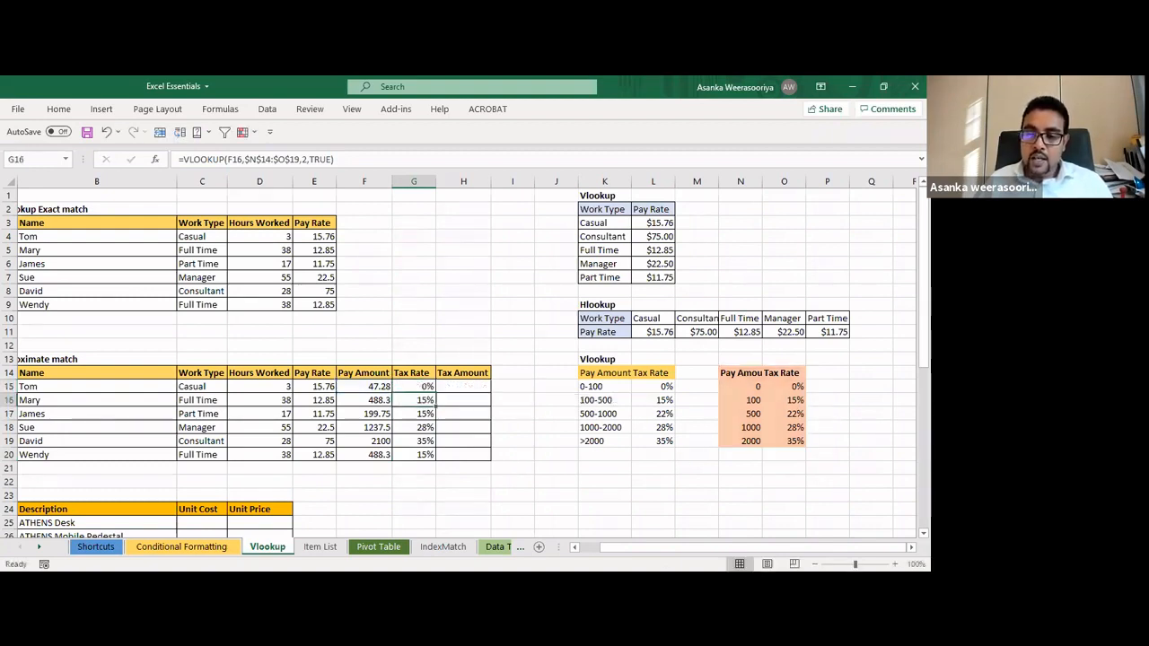
Step: Inspect the pay band tables, including thresholds 0, 100, 500, 1000, 2000 and their rates in N14:O19
{"action": "left_click_drag", "start_coordinate": [610, 374], "coordinate": [658, 444]}
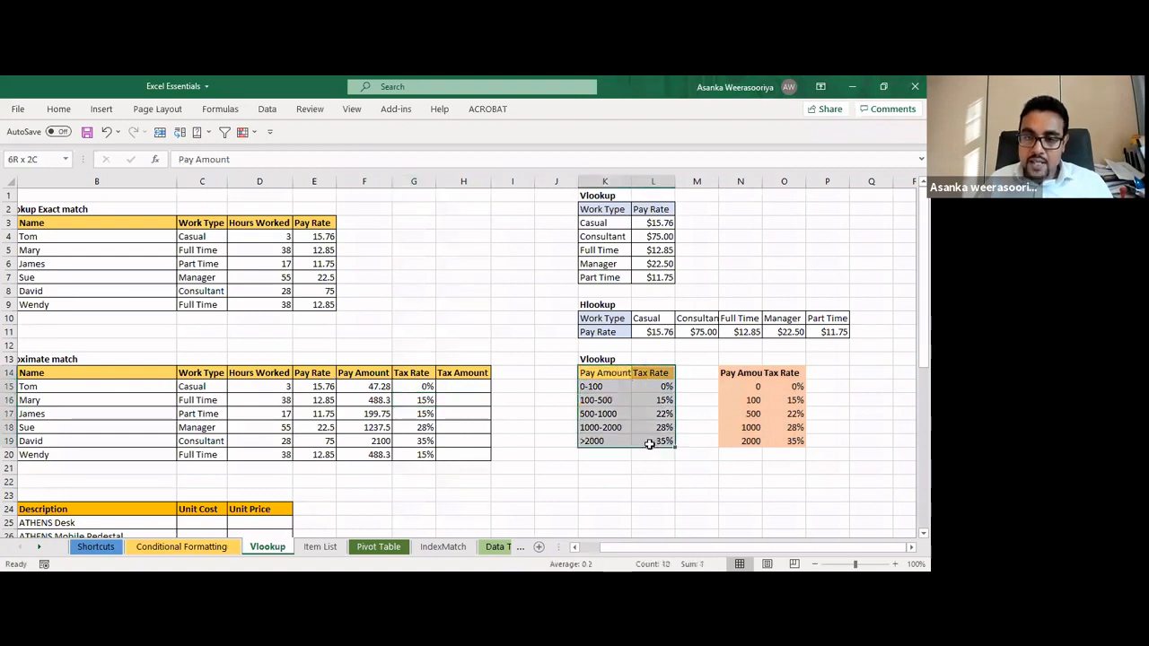
{"action": "left_click", "coordinate": [709, 464]}
{"action": "left_click_drag", "start_coordinate": [741, 377], "coordinate": [784, 442]}
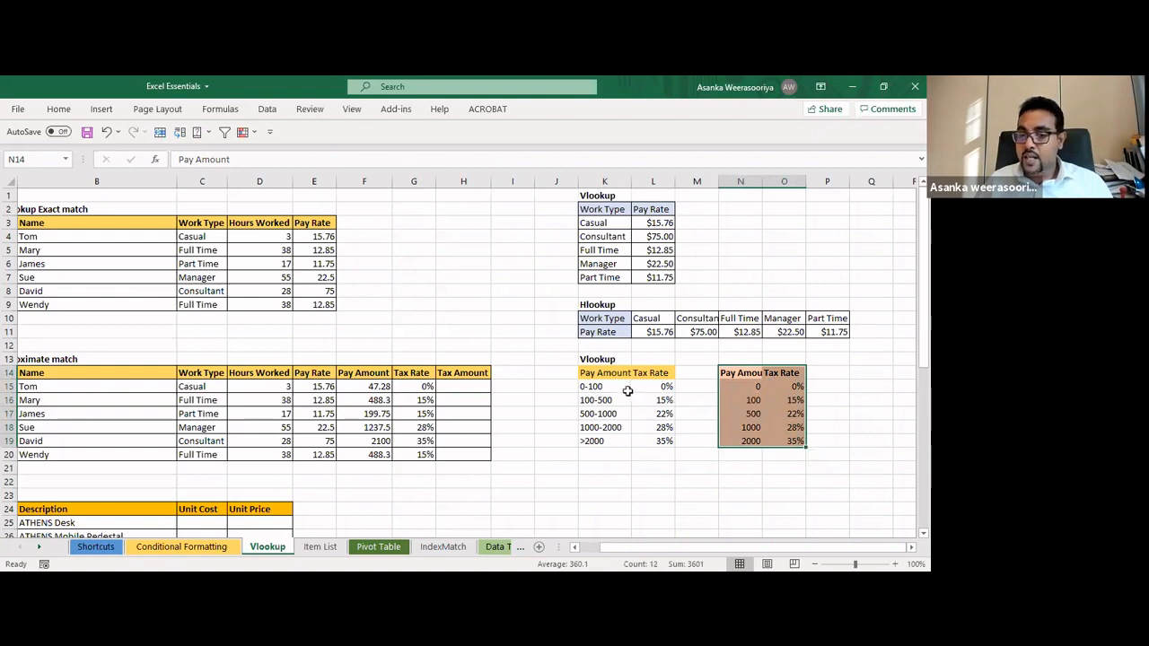
{"action": "left_click", "coordinate": [741, 389]}
{"action": "left_click", "coordinate": [740, 399]}
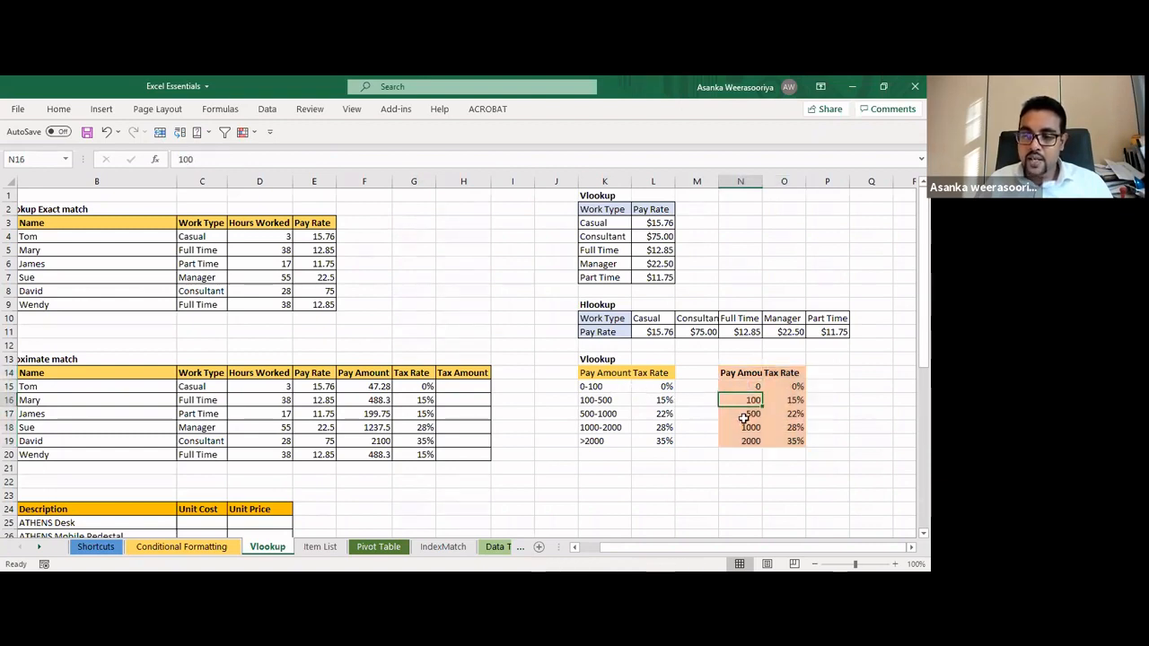
{"action": "left_click", "coordinate": [743, 416]}
{"action": "left_click", "coordinate": [745, 427]}
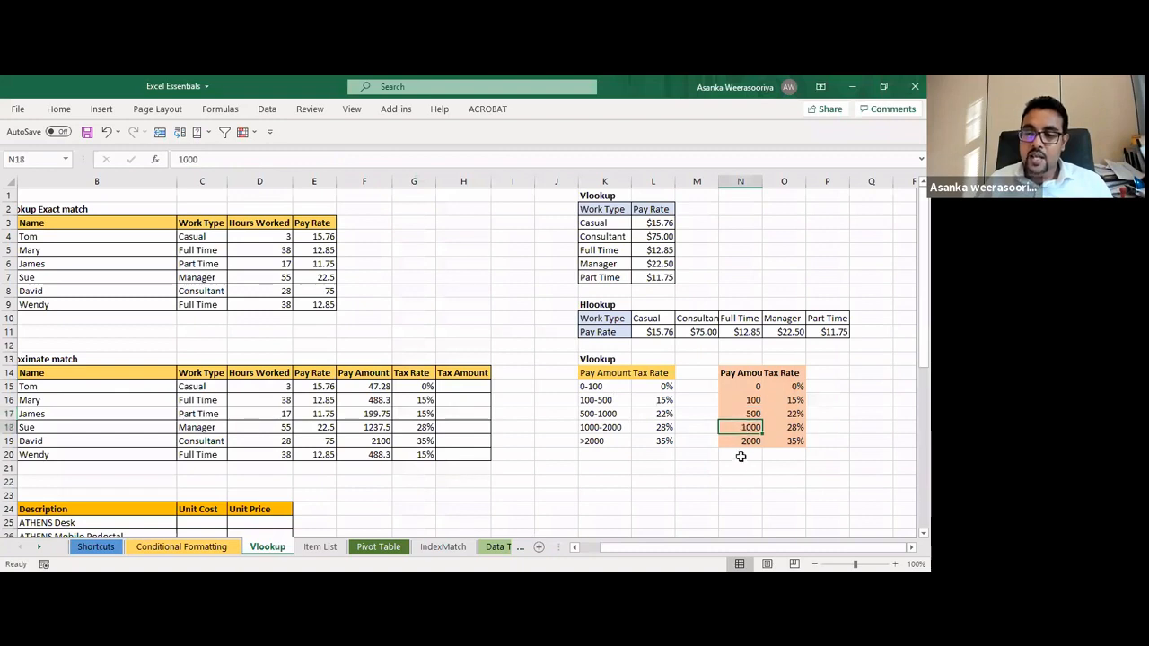
{"action": "left_click", "coordinate": [752, 442]}
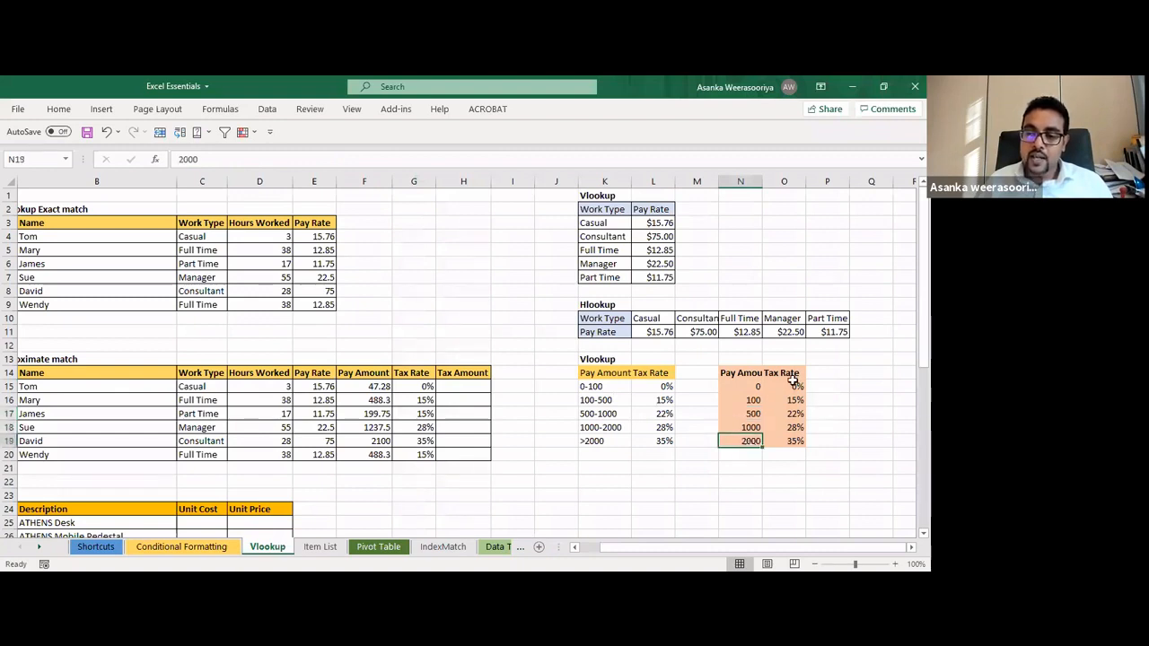
{"action": "left_click_drag", "start_coordinate": [794, 385], "coordinate": [788, 448]}
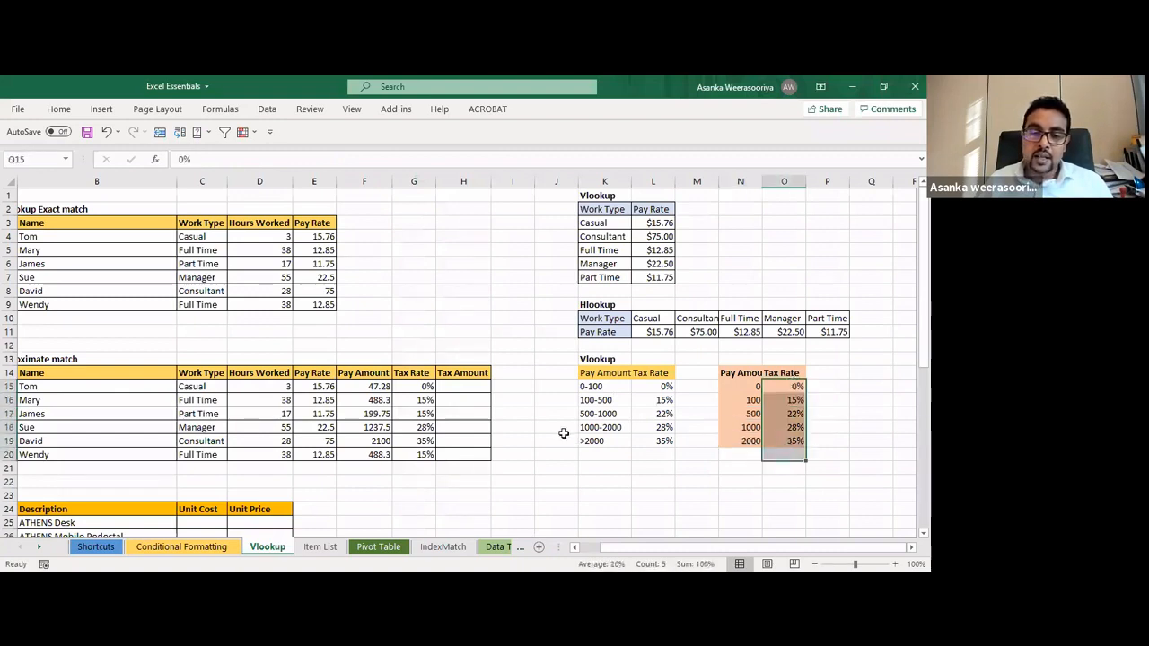
{"action": "left_click", "coordinate": [561, 431]}
Step: Re-check G15's tax rate formula and commit it unchanged
{"action": "left_click", "coordinate": [427, 386]}
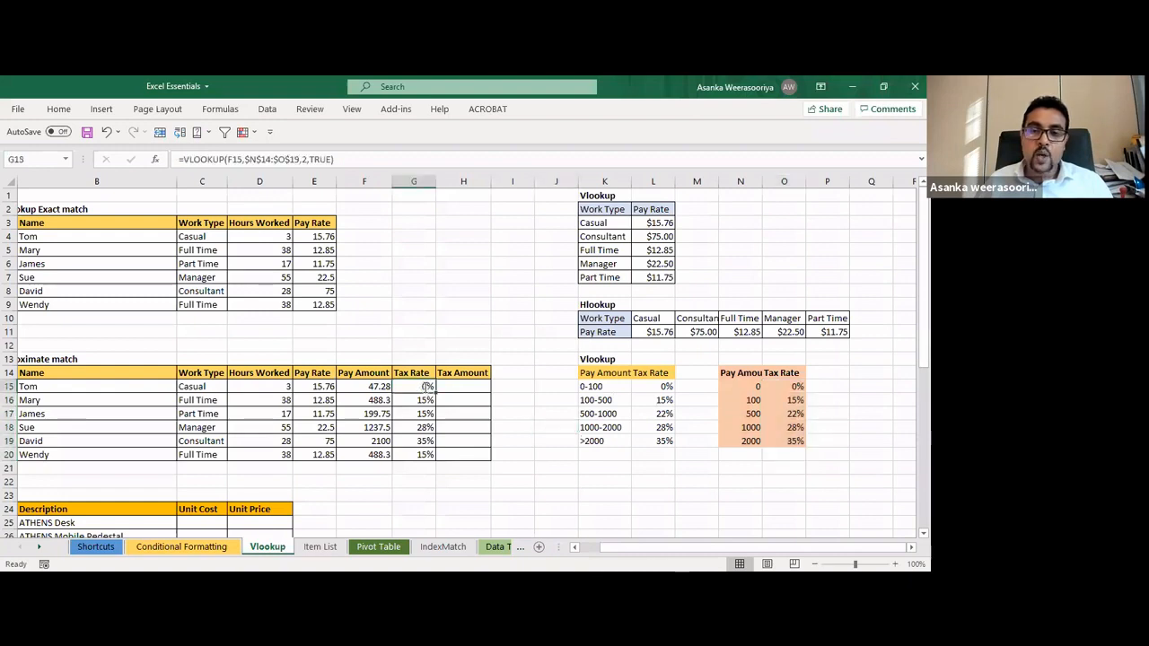
{"action": "double_click", "coordinate": [427, 386]}
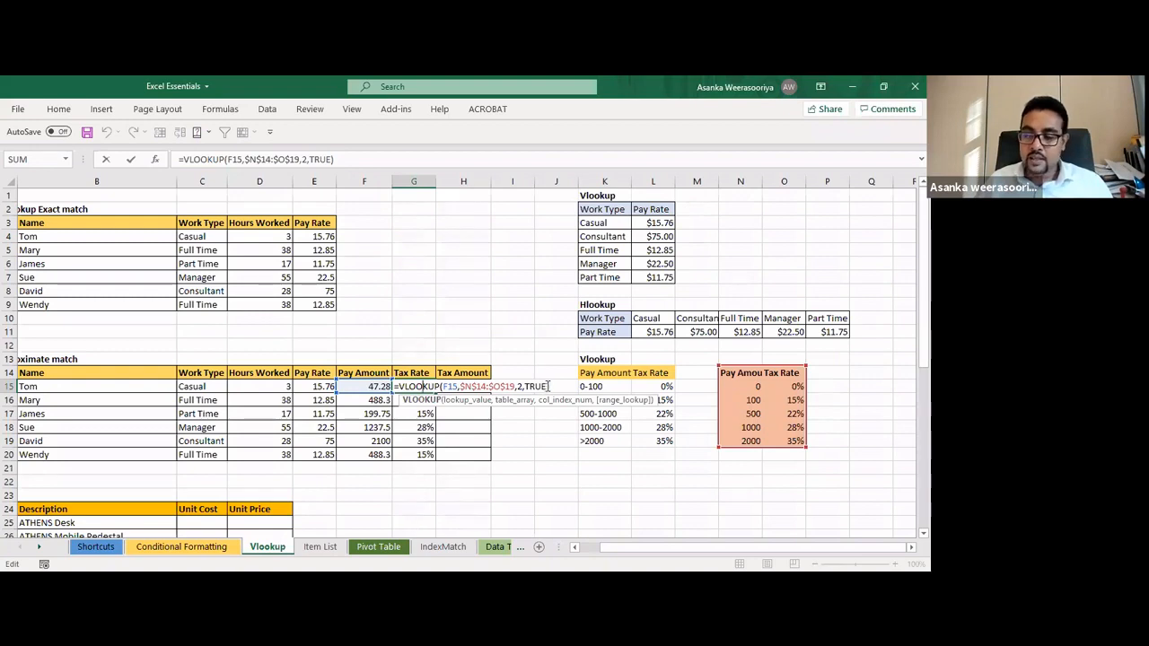
{"action": "key", "text": "Return"}
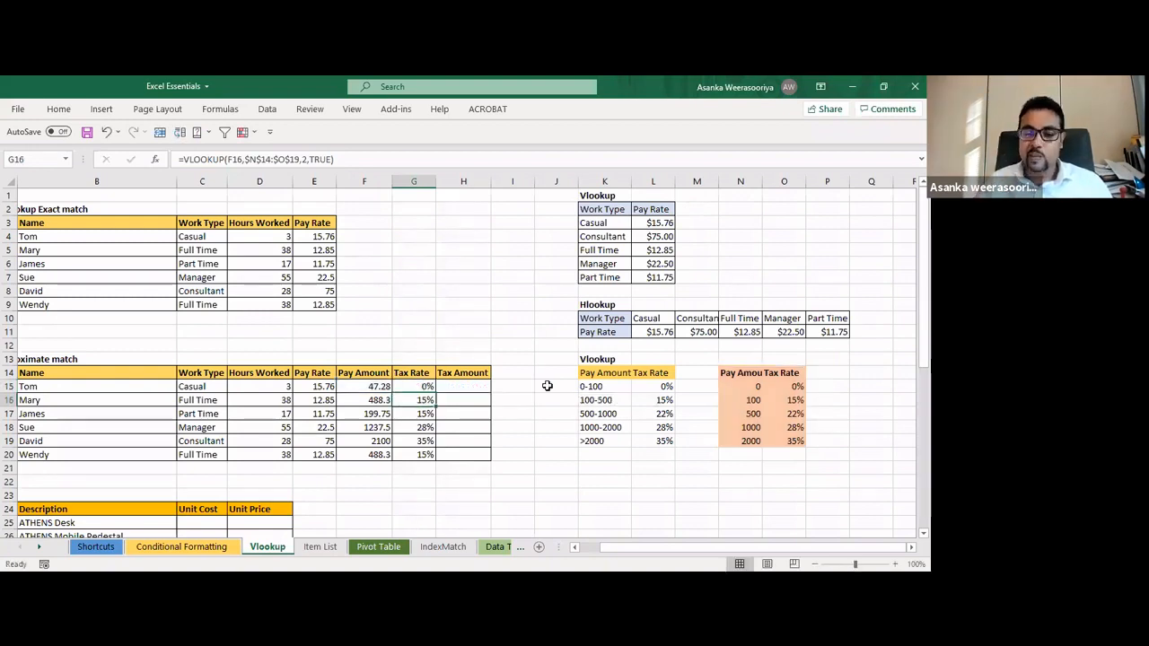
Step: Enter =F15*G15 in H15 and copy the Tax Amount formula down to H20
{"action": "left_click", "coordinate": [459, 384]}
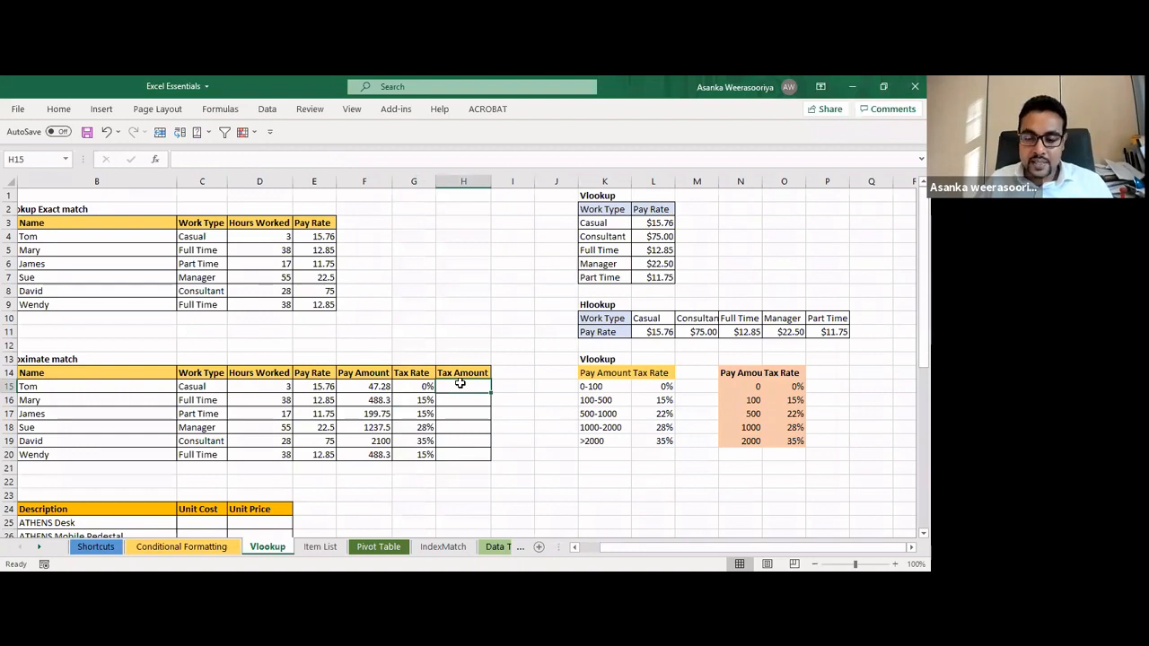
{"action": "type", "text": "="}
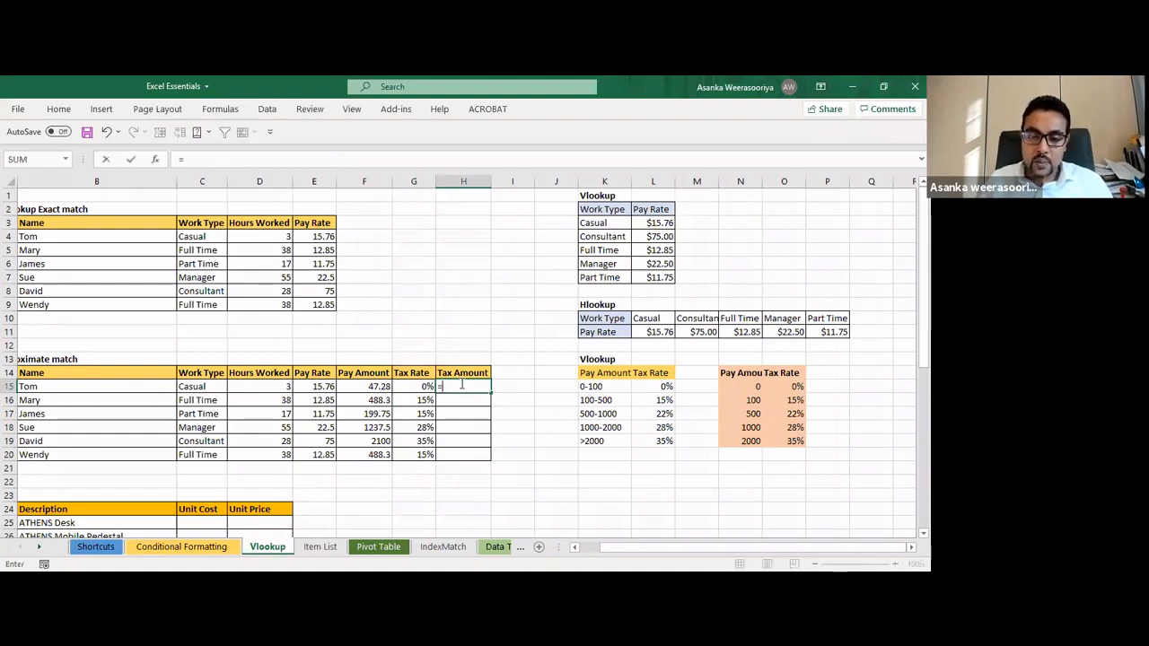
{"action": "left_click", "coordinate": [372, 386]}
{"action": "type", "text": "*"}
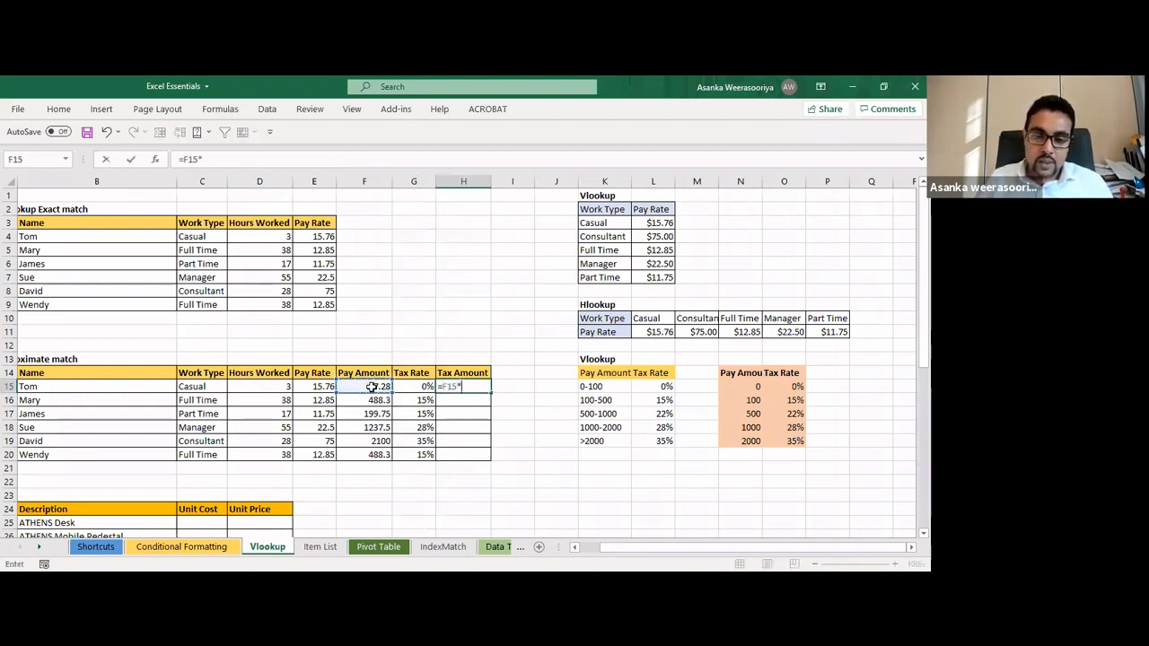
{"action": "left_click", "coordinate": [422, 386]}
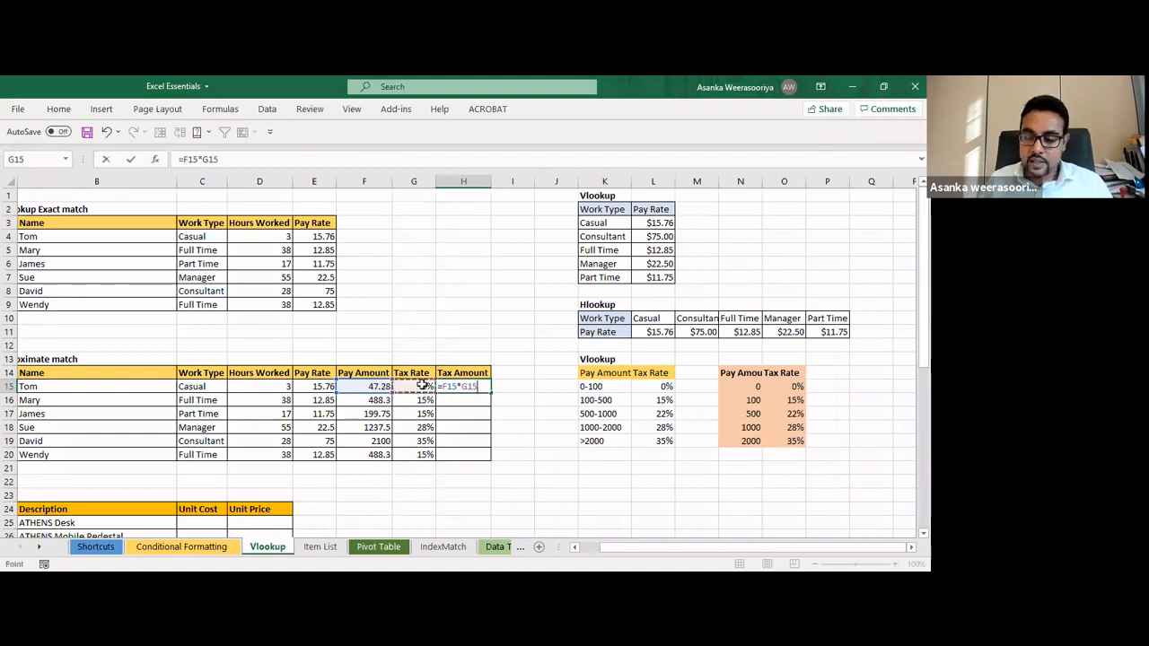
{"action": "key", "text": "Return"}
{"action": "left_click", "coordinate": [467, 381]}
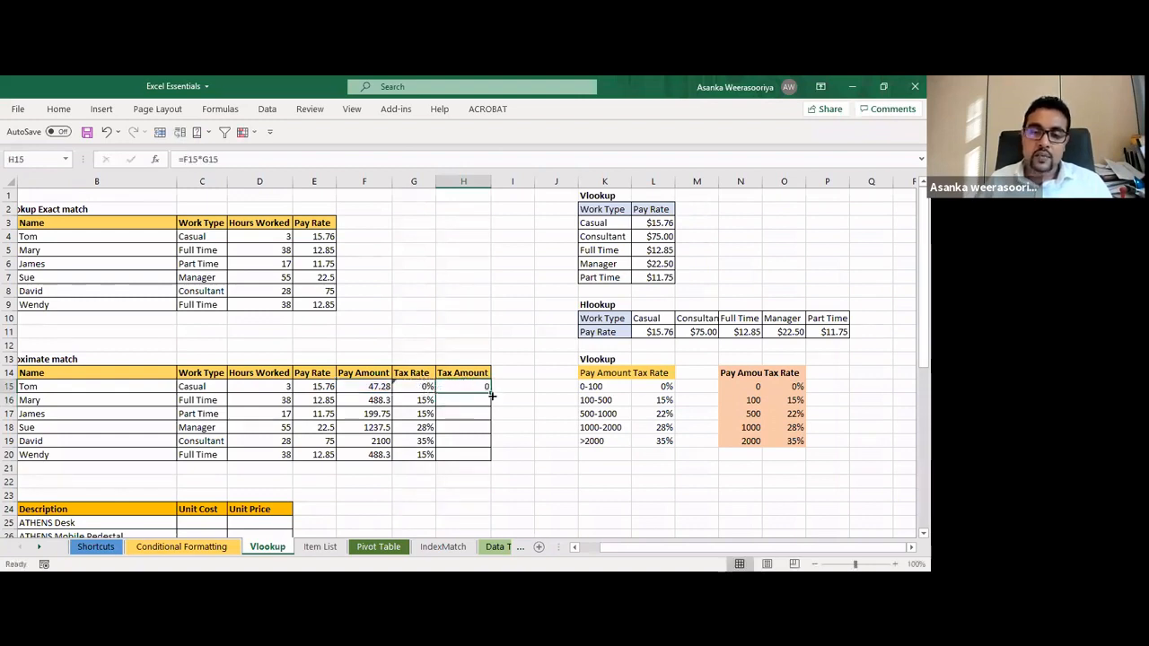
{"action": "double_click", "coordinate": [491, 392]}
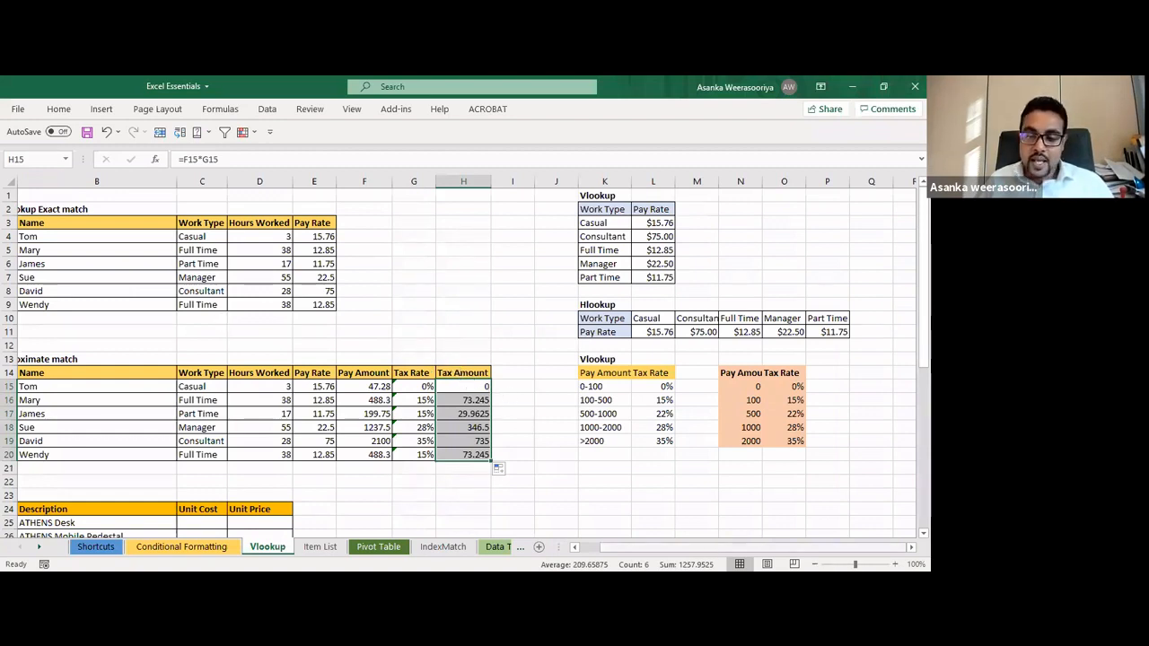
{"action": "left_click_drag", "start_coordinate": [646, 546], "coordinate": [586, 487]}
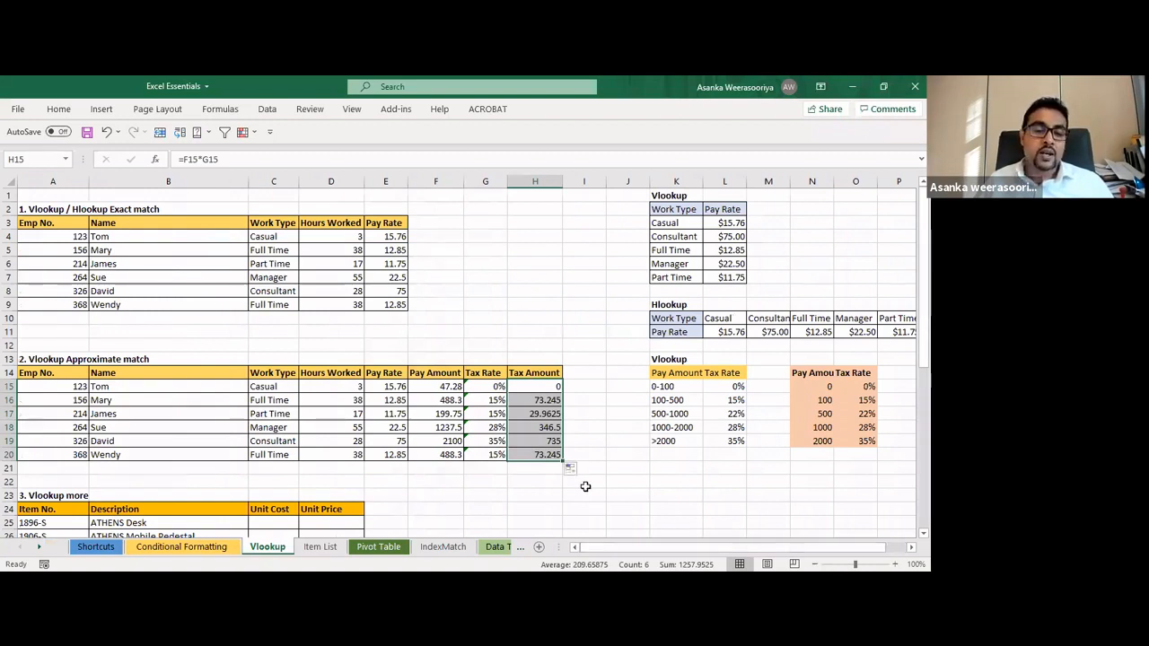
{"action": "scroll", "coordinate": [584, 489], "scroll_direction": "down", "scroll_amount": 3}
{"action": "scroll", "coordinate": [581, 491], "scroll_direction": "down", "scroll_amount": 5}
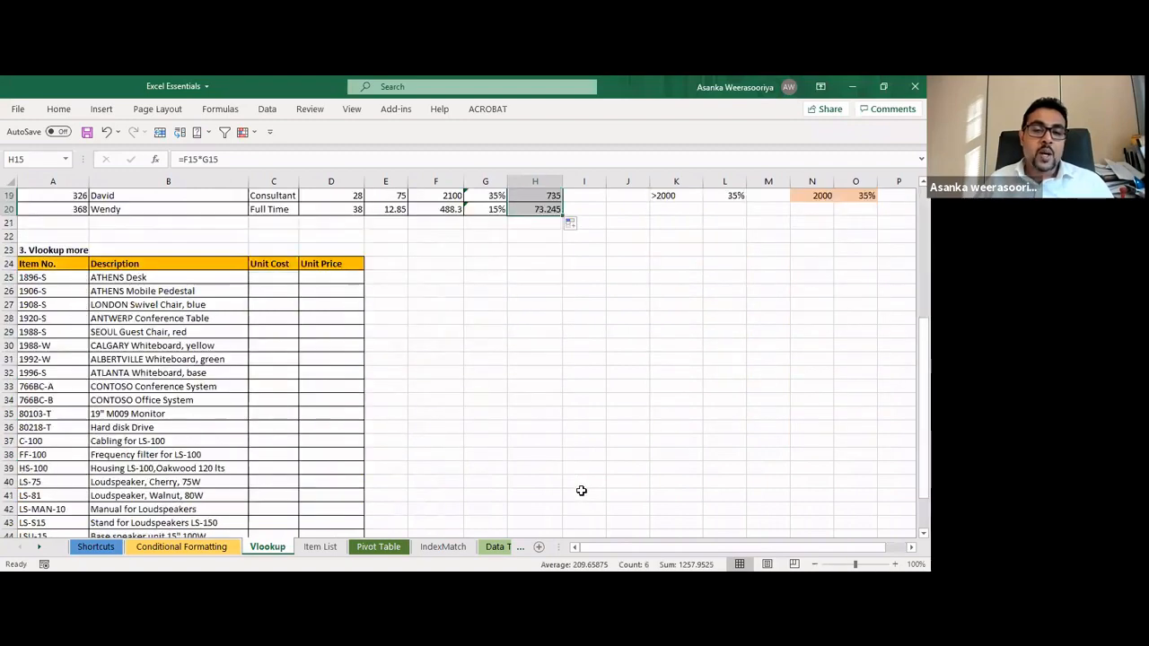
{"action": "scroll", "coordinate": [582, 491], "scroll_direction": "up", "scroll_amount": 1}
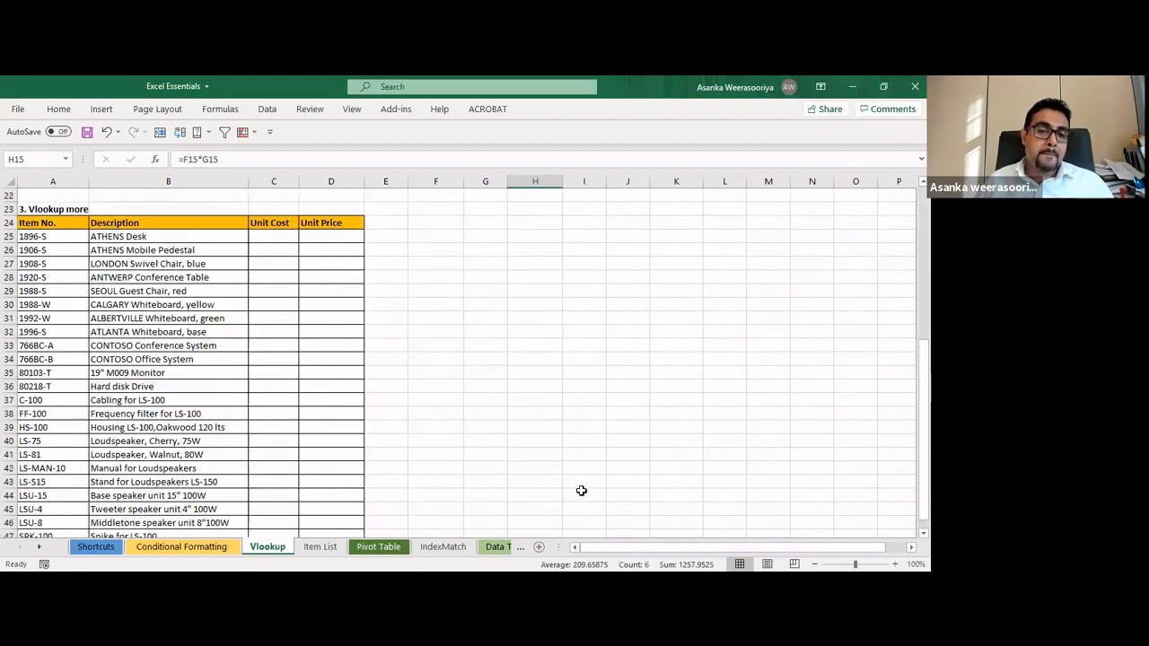
{"action": "scroll", "coordinate": [582, 491], "scroll_direction": "down", "scroll_amount": 1}
{"action": "scroll", "coordinate": [582, 491], "scroll_direction": "up", "scroll_amount": 1}
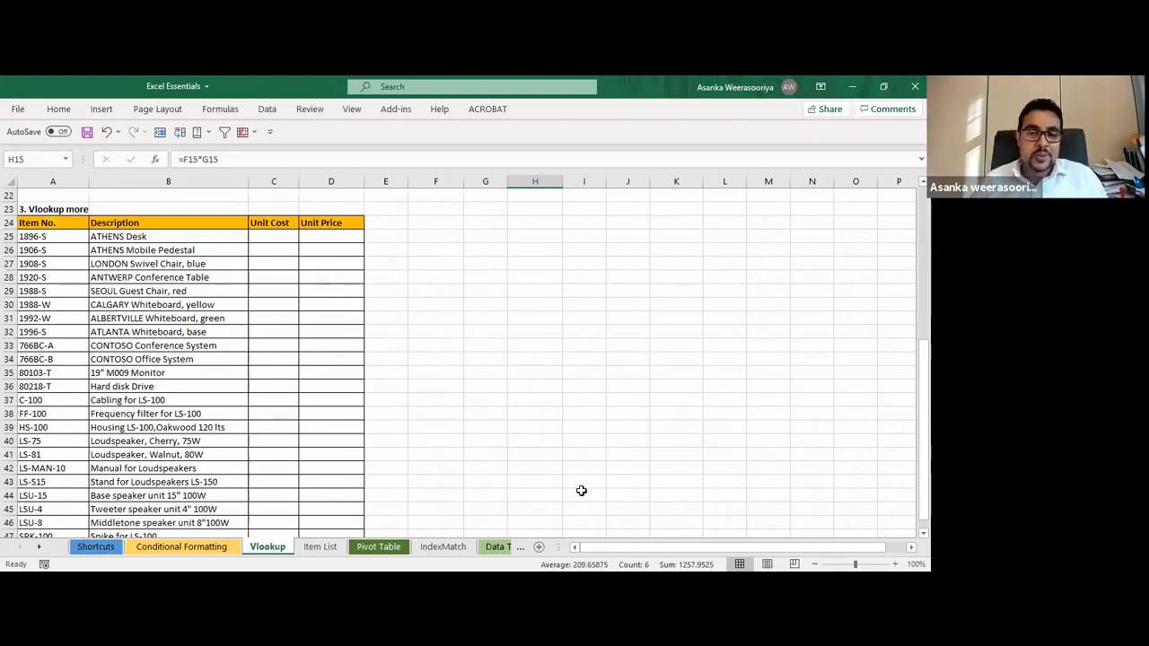
{"action": "scroll", "coordinate": [532, 483], "scroll_direction": "up", "scroll_amount": 7}
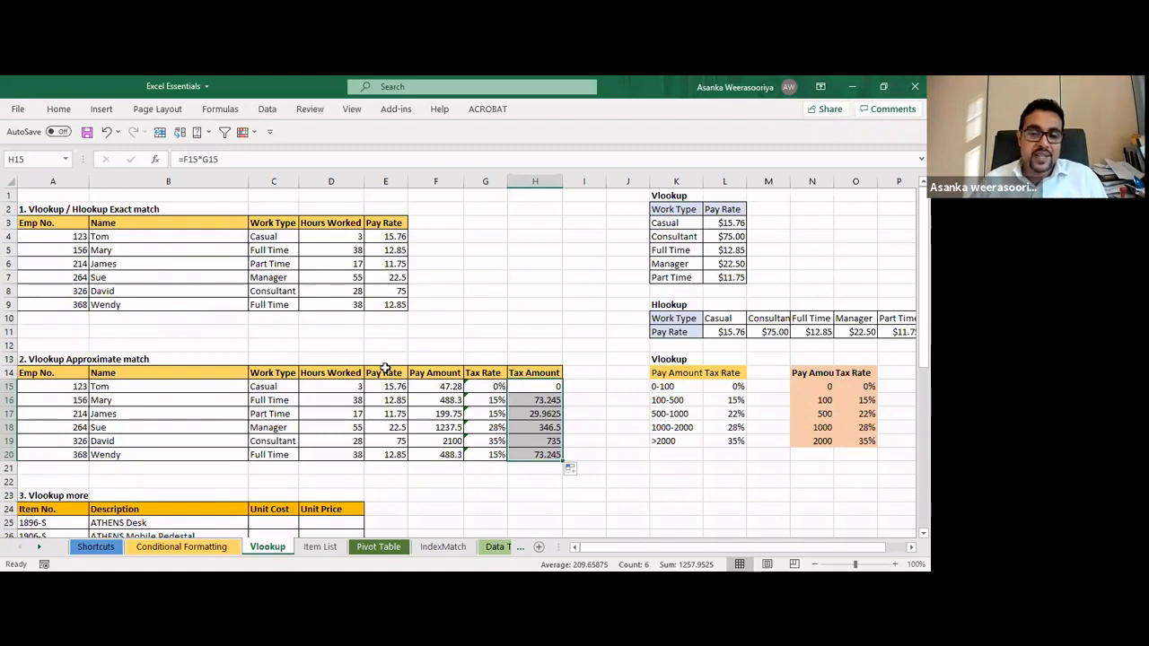
{"action": "scroll", "coordinate": [385, 370], "scroll_direction": "down", "scroll_amount": 8}
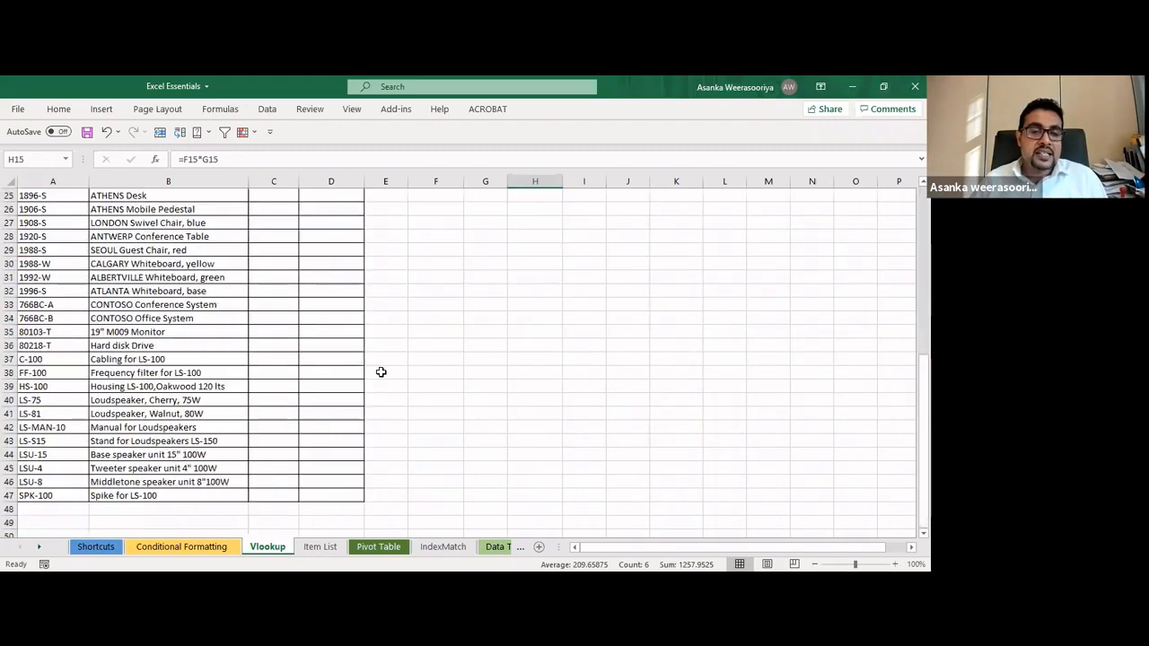
{"action": "scroll", "coordinate": [381, 372], "scroll_direction": "up", "scroll_amount": 1}
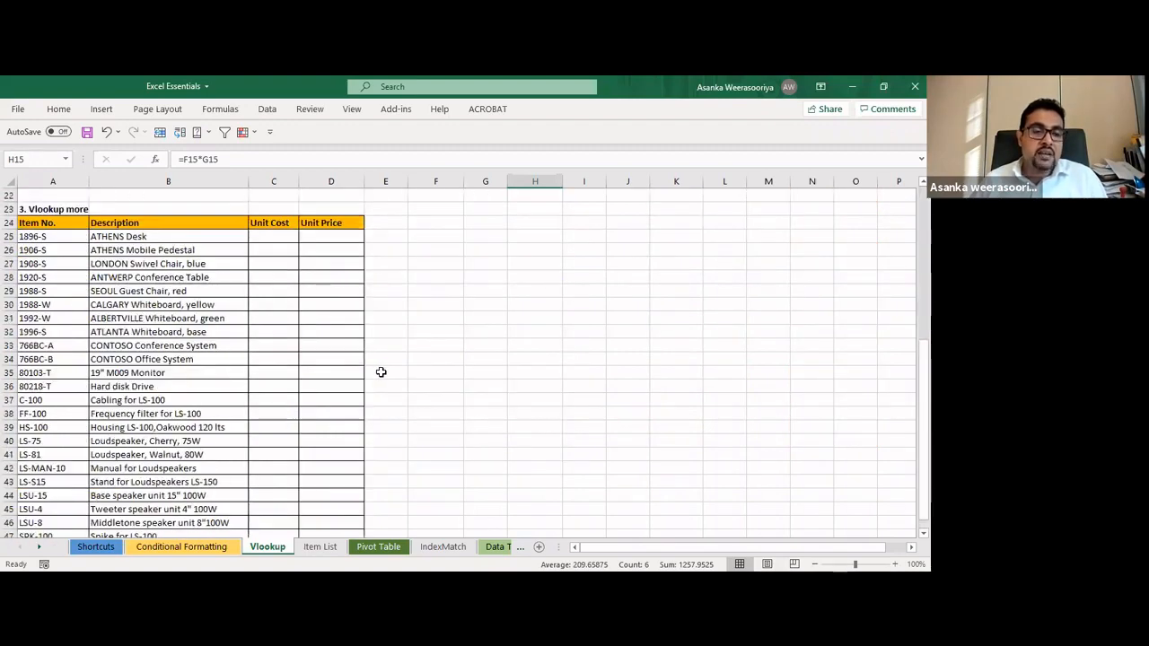
{"action": "scroll", "coordinate": [381, 371], "scroll_direction": "down", "scroll_amount": 1}
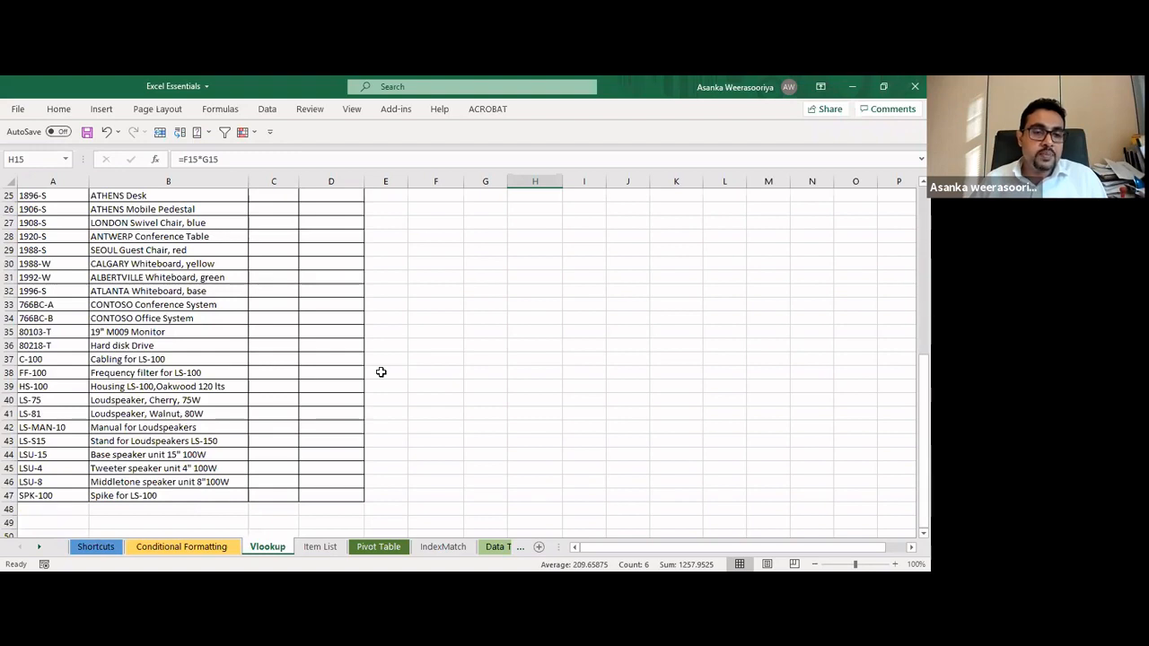
{"action": "scroll", "coordinate": [380, 372], "scroll_direction": "up", "scroll_amount": 1}
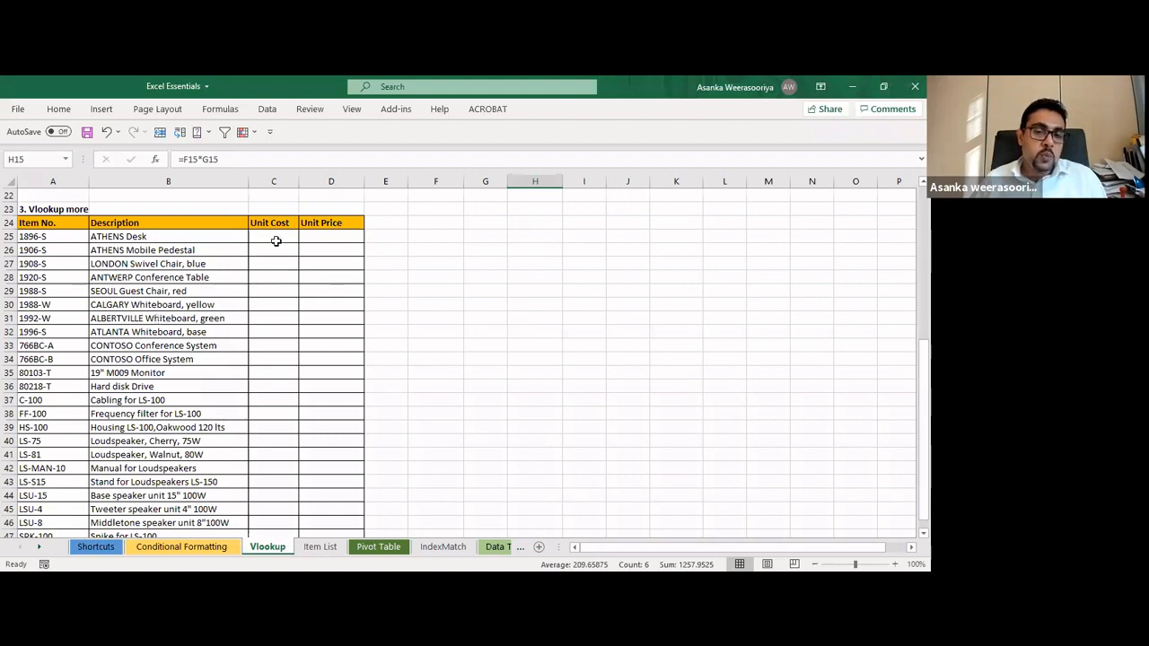
{"action": "left_click", "coordinate": [321, 239]}
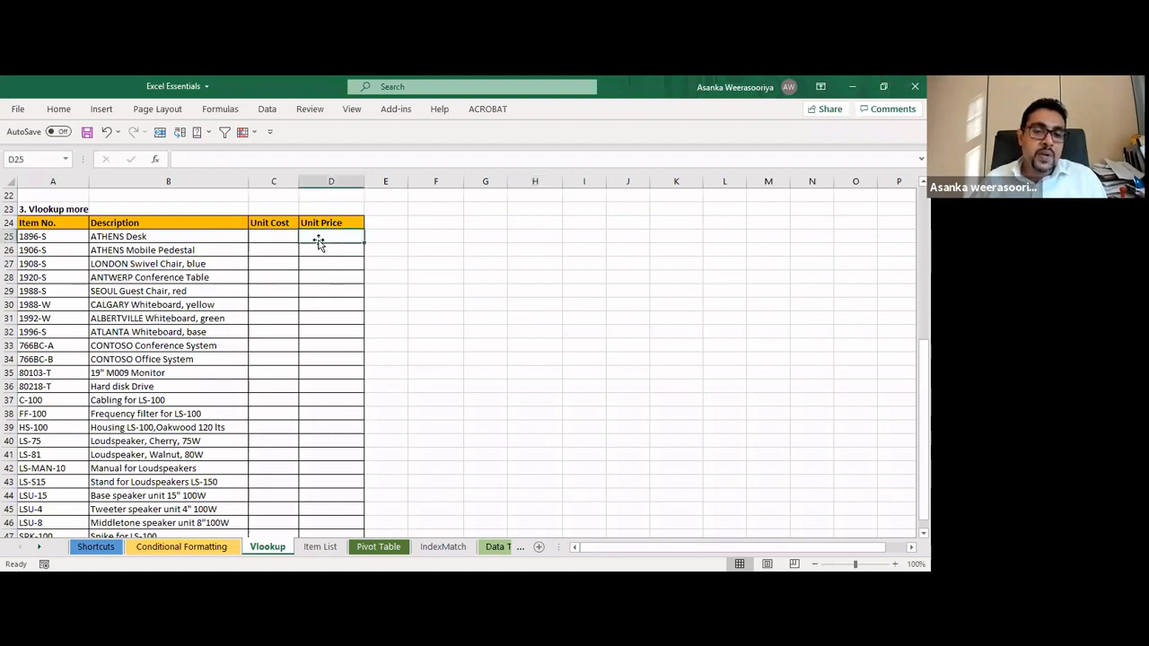
{"action": "left_click", "coordinate": [263, 240]}
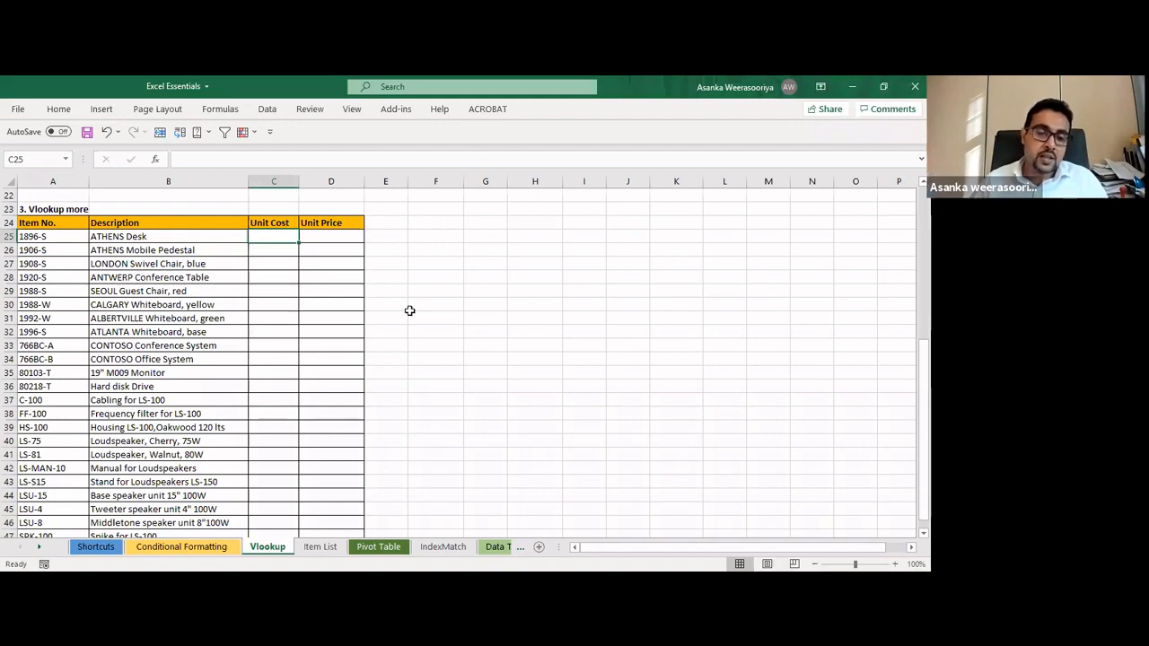
{"action": "left_click", "coordinate": [320, 546]}
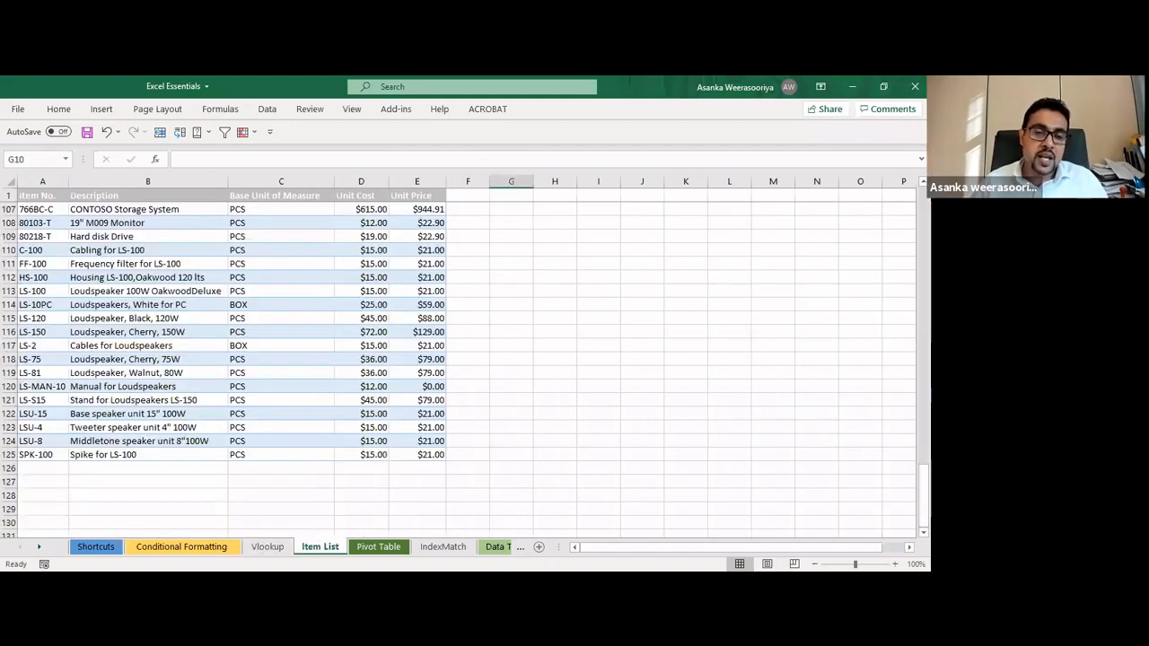
{"action": "scroll", "coordinate": [389, 443], "scroll_direction": "up", "scroll_amount": 20}
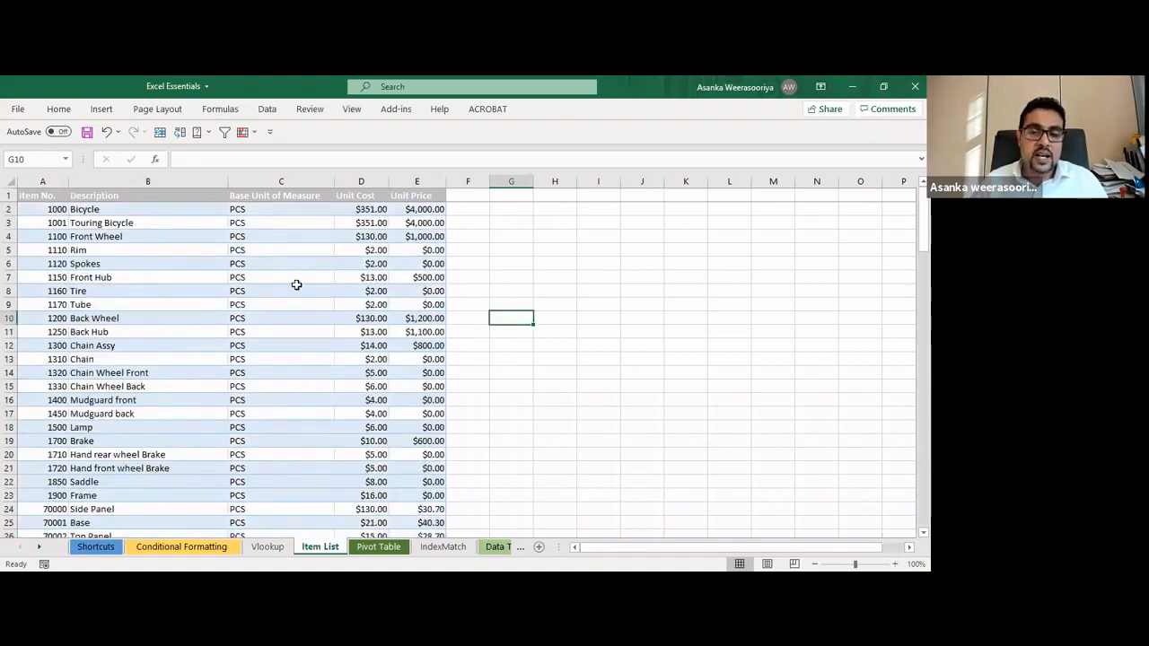
{"action": "scroll", "coordinate": [296, 285], "scroll_direction": "down", "scroll_amount": 4}
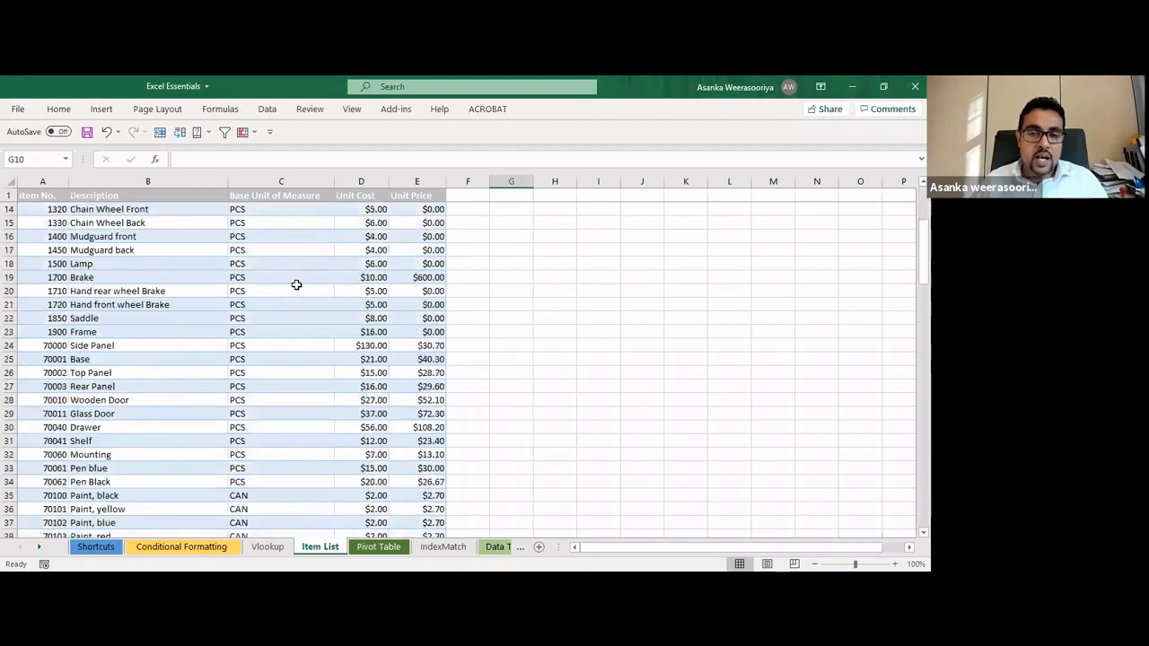
{"action": "scroll", "coordinate": [296, 288], "scroll_direction": "down", "scroll_amount": 12}
{"action": "scroll", "coordinate": [294, 284], "scroll_direction": "down", "scroll_amount": 20}
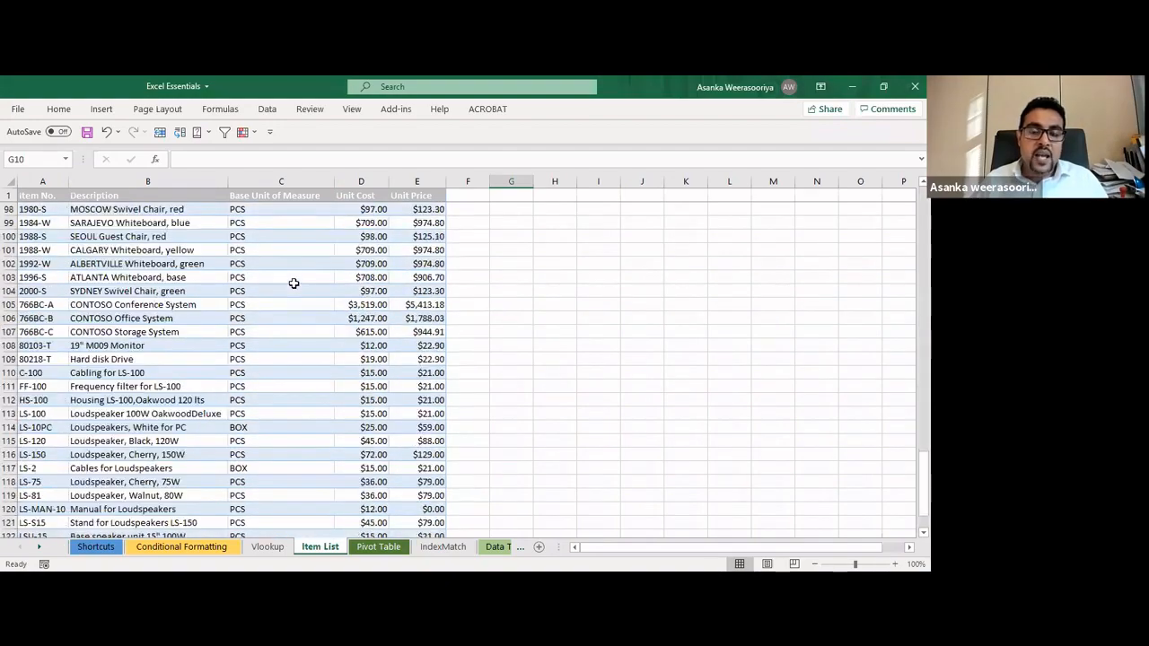
{"action": "scroll", "coordinate": [293, 285], "scroll_direction": "up", "scroll_amount": 18}
{"action": "scroll", "coordinate": [294, 285], "scroll_direction": "up", "scroll_amount": 20}
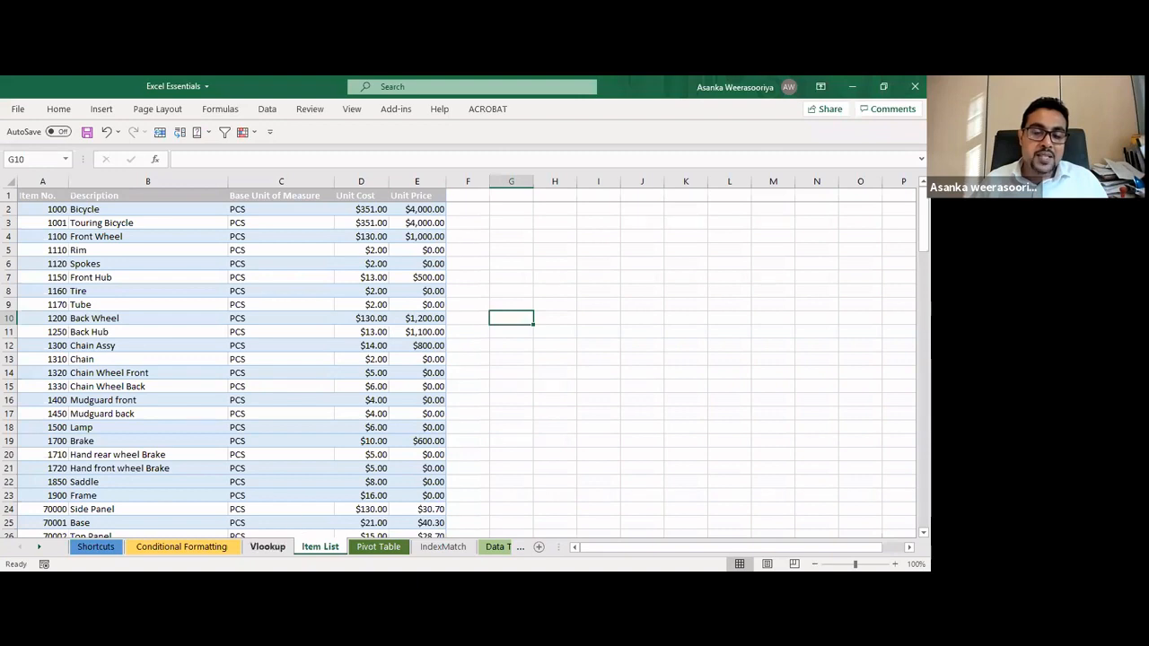
{"action": "left_click", "coordinate": [267, 547]}
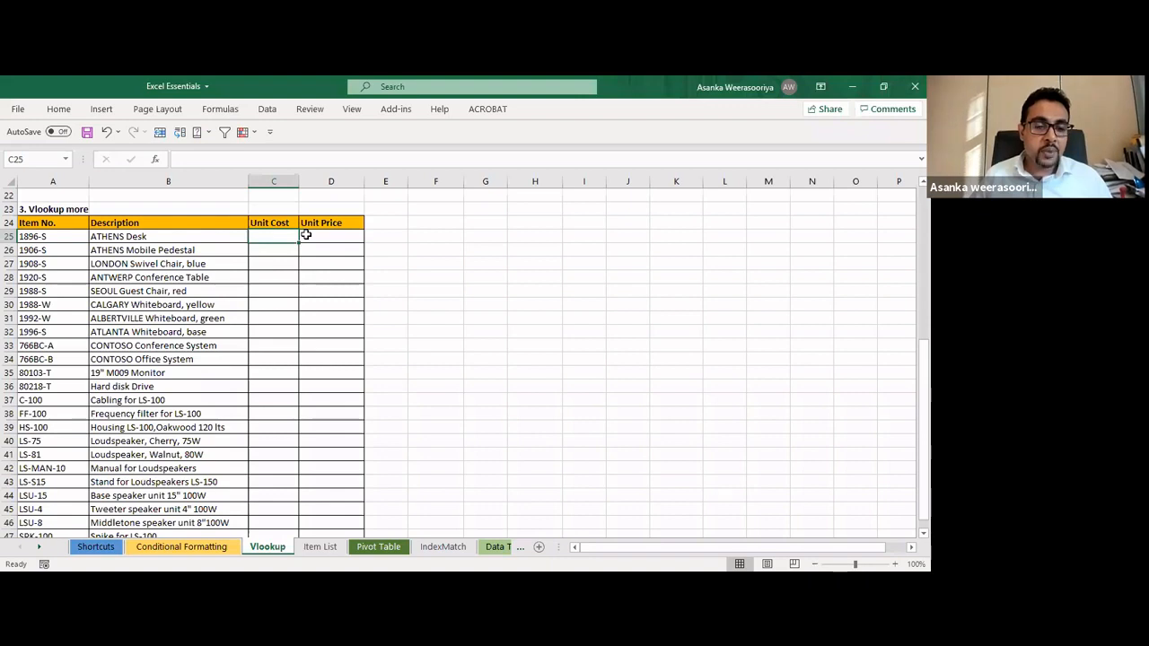
Step: Point out a Unit Price cell on the Vlookup sheet, then switch to the Item List sheet
{"action": "left_click", "coordinate": [314, 318]}
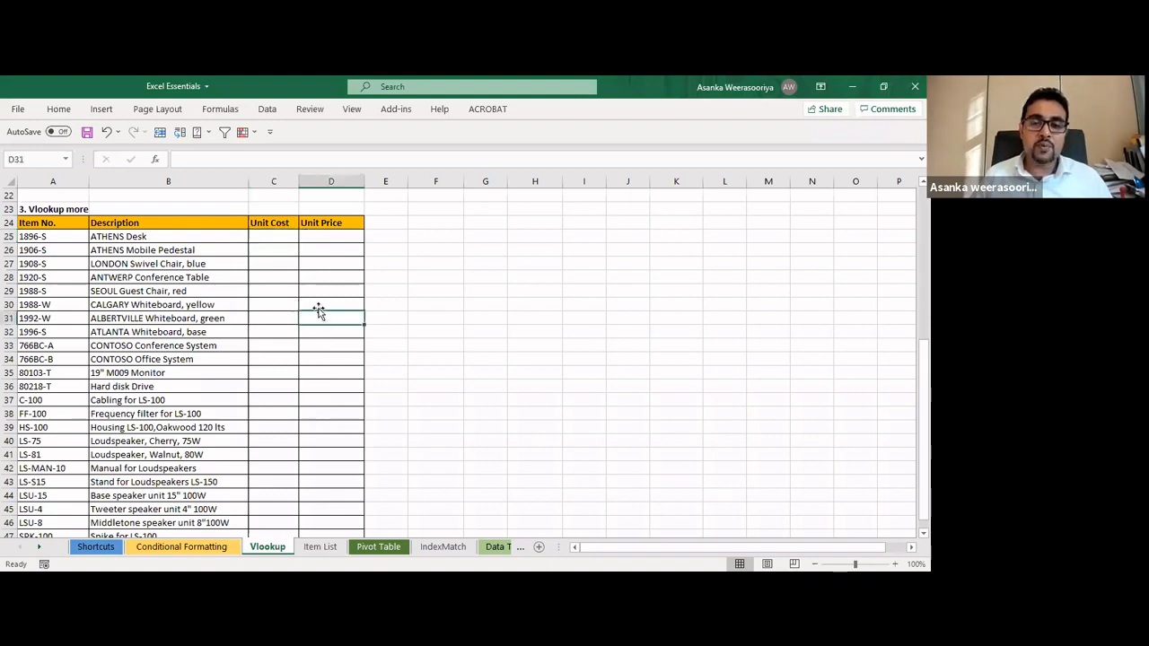
{"action": "left_click", "coordinate": [441, 309]}
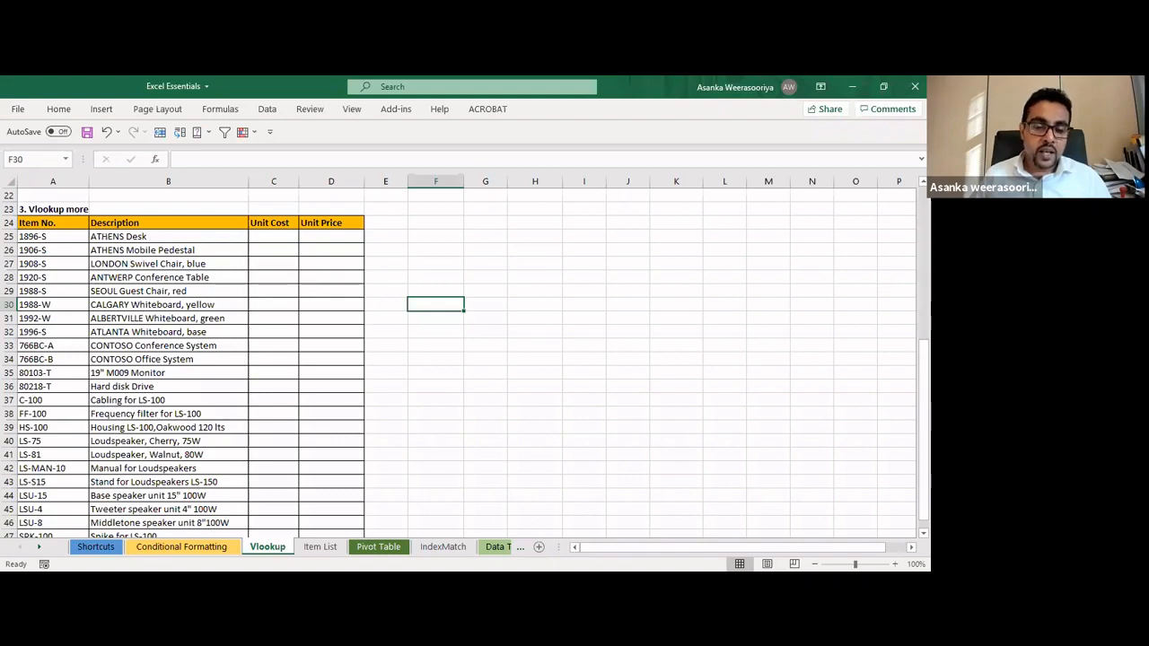
{"action": "left_click", "coordinate": [321, 547]}
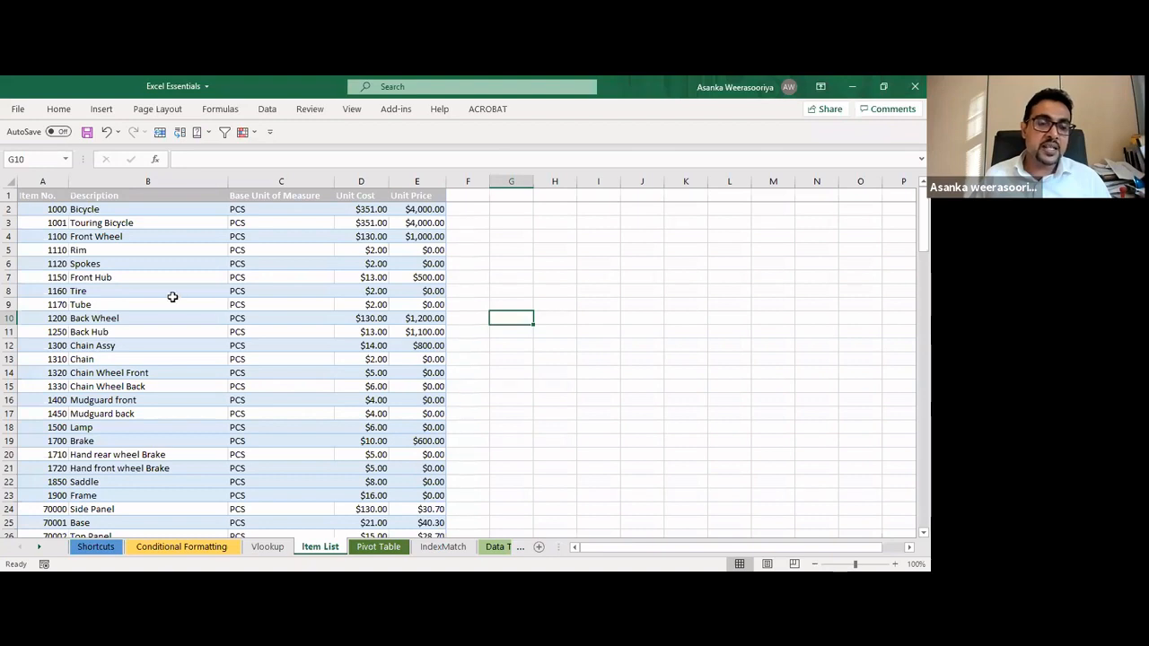
Step: Point out item numbers 1001, 1150, 1310 and 1100 and the Front Hub description
{"action": "left_click", "coordinate": [54, 222]}
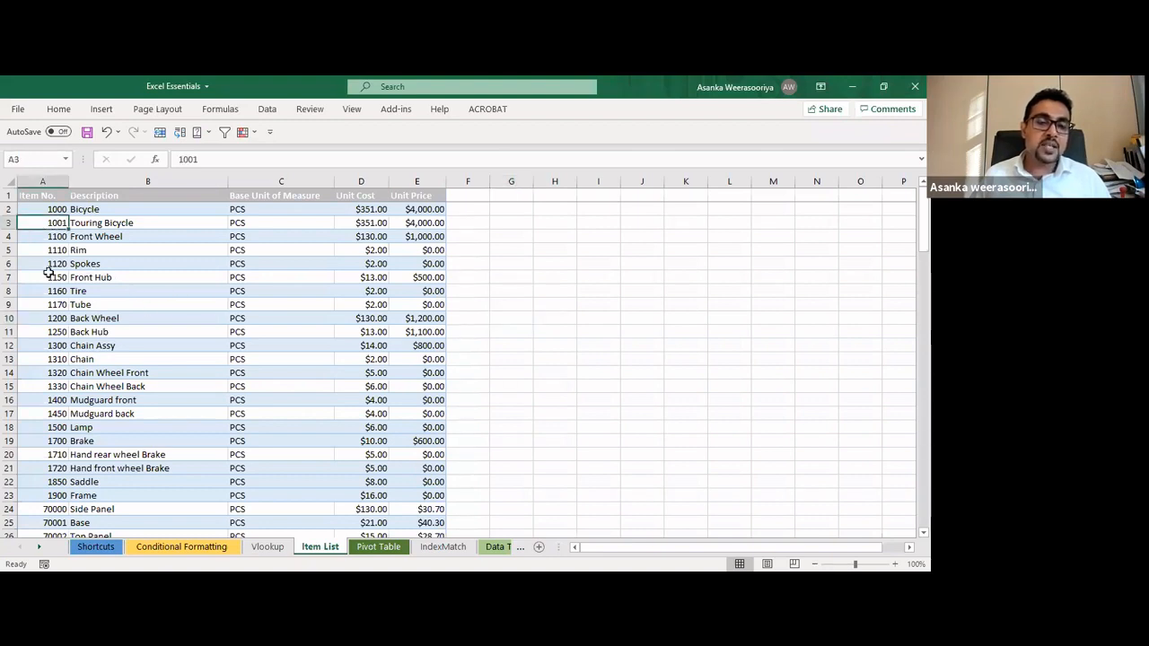
{"action": "left_click", "coordinate": [47, 277]}
{"action": "left_click", "coordinate": [48, 355]}
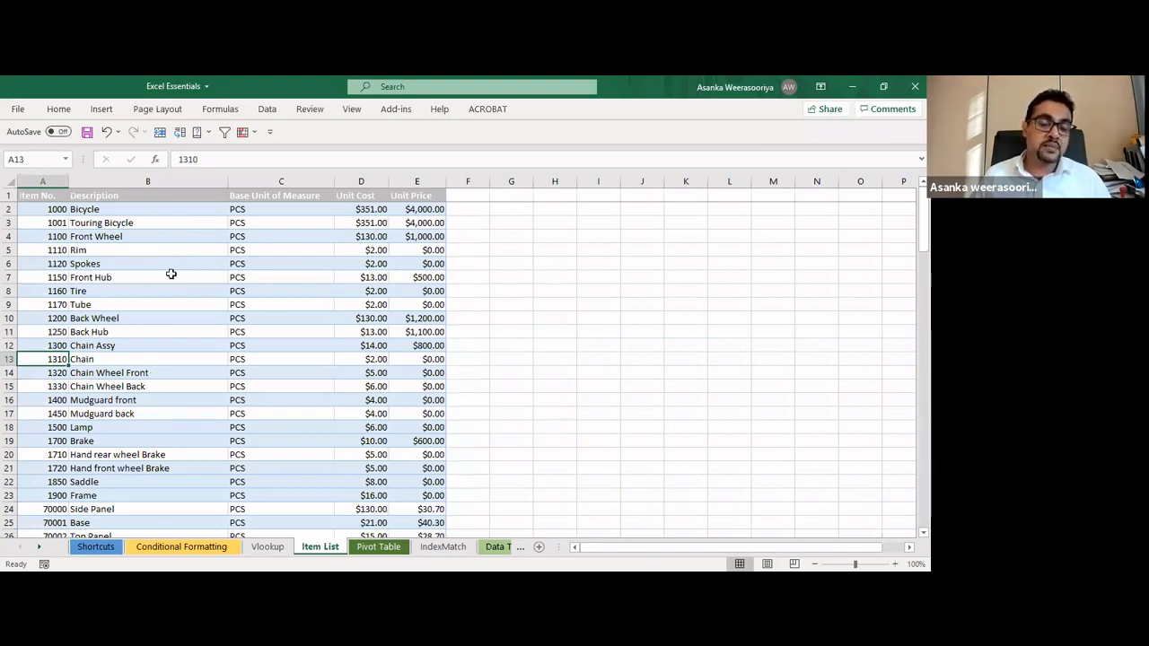
{"action": "left_click", "coordinate": [41, 275]}
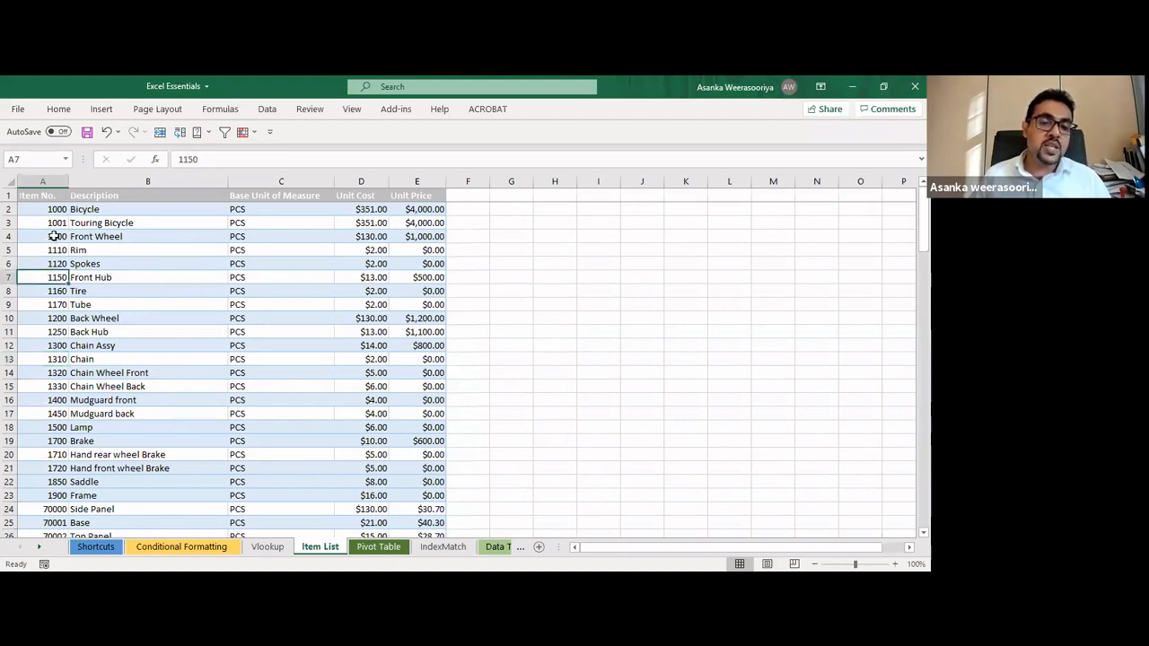
{"action": "left_click", "coordinate": [54, 236]}
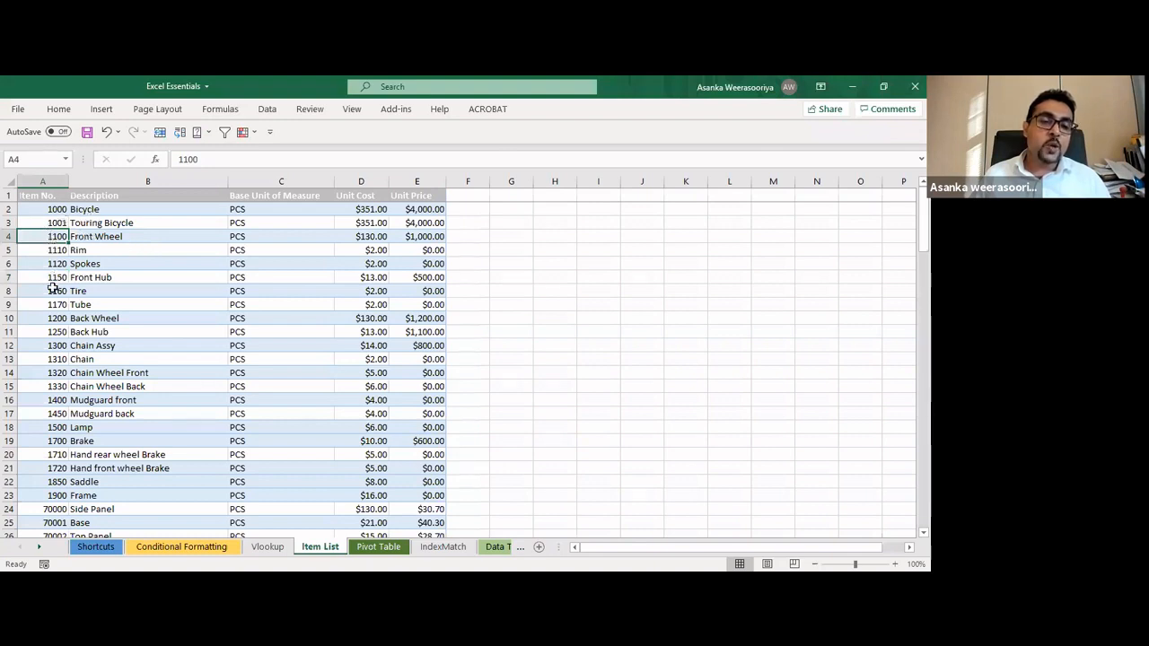
{"action": "left_click", "coordinate": [145, 280]}
Step: Highlight A1:E6 as an example table range, clear it, and return to the Vlookup sheet
{"action": "left_click", "coordinate": [49, 198]}
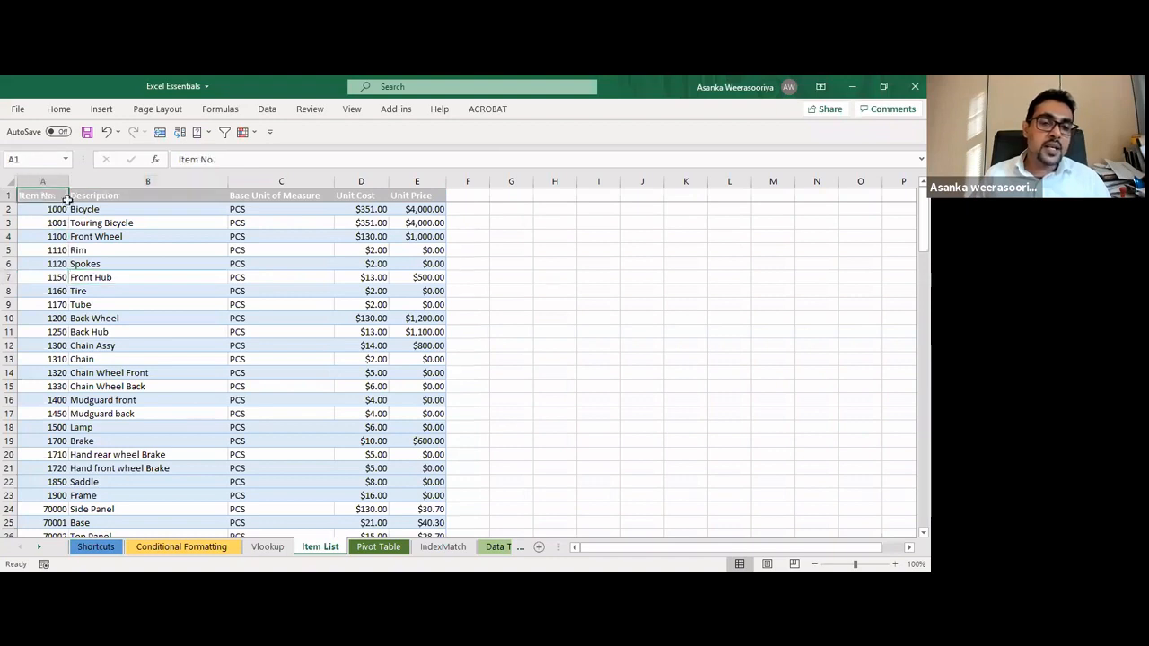
{"action": "left_click_drag", "start_coordinate": [67, 200], "coordinate": [400, 268]}
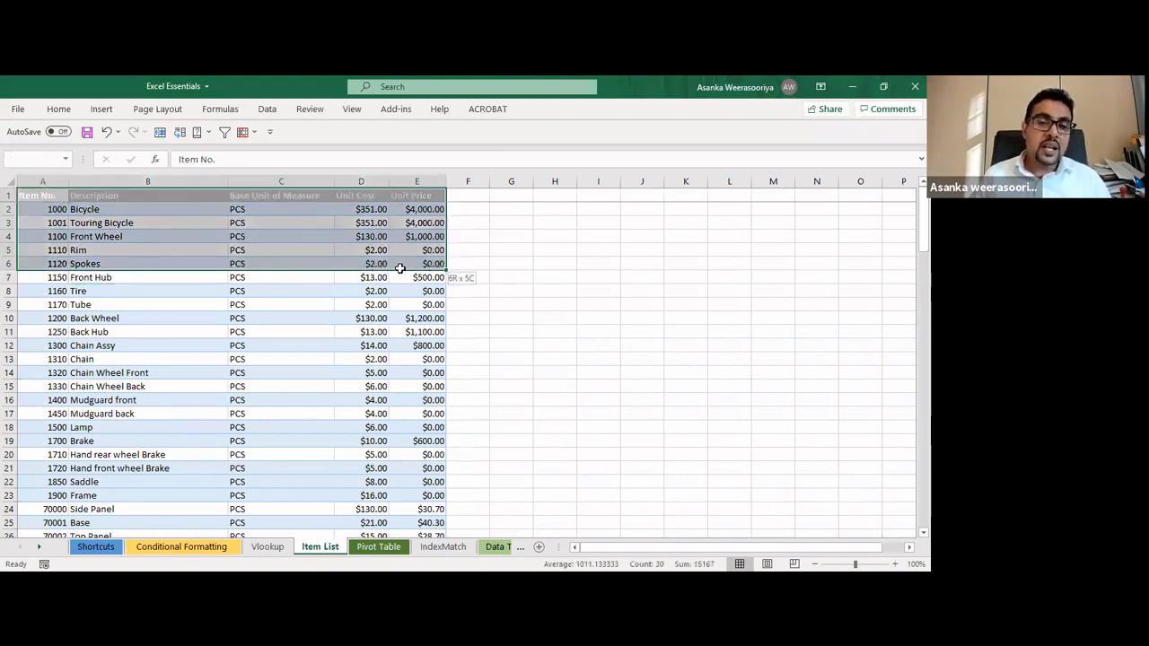
{"action": "left_click", "coordinate": [296, 331]}
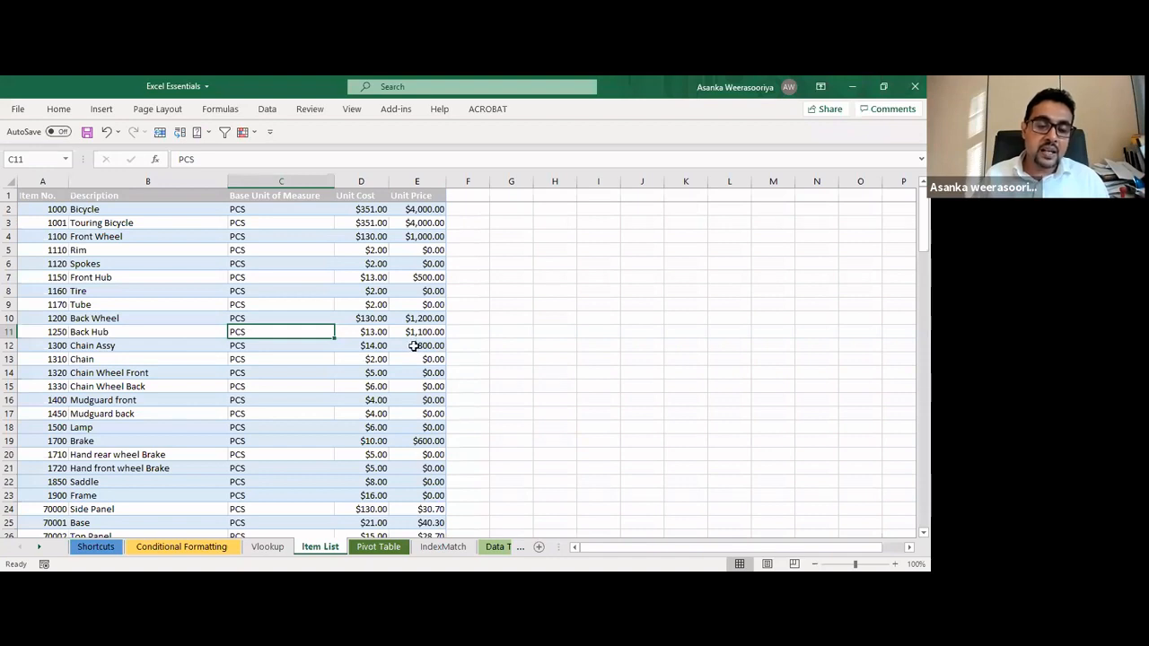
{"action": "left_click", "coordinate": [267, 549]}
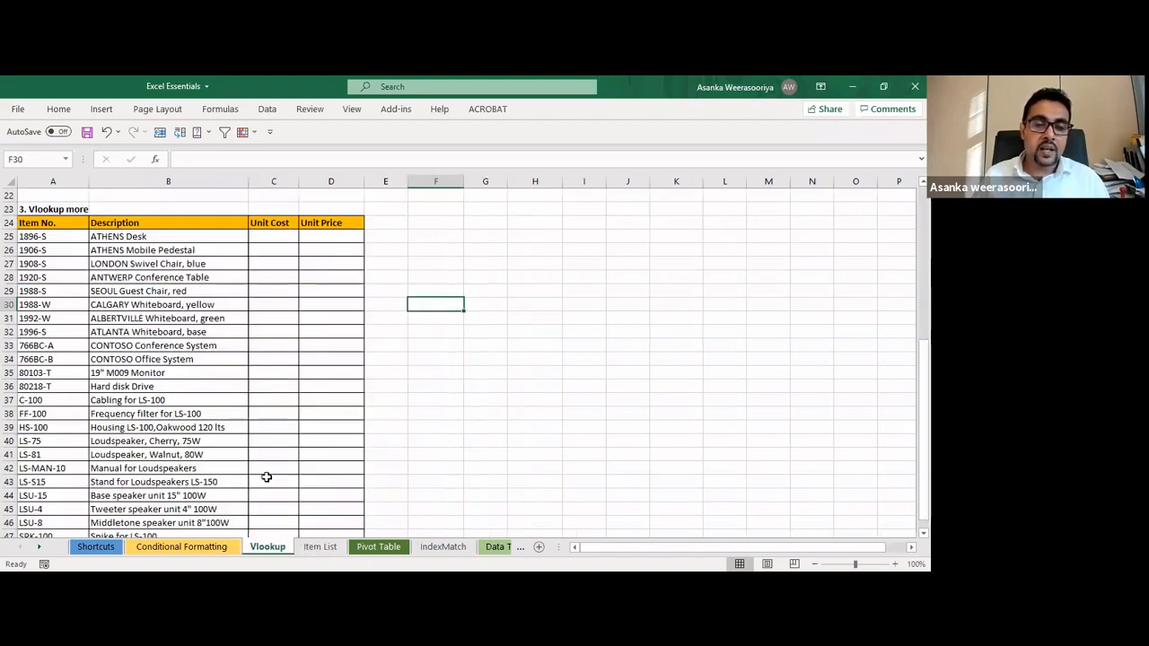
Step: Start =VLOOKUP(A25, in Unit Cost cell C25 and go to the Item List sheet for the table
{"action": "left_click", "coordinate": [274, 236]}
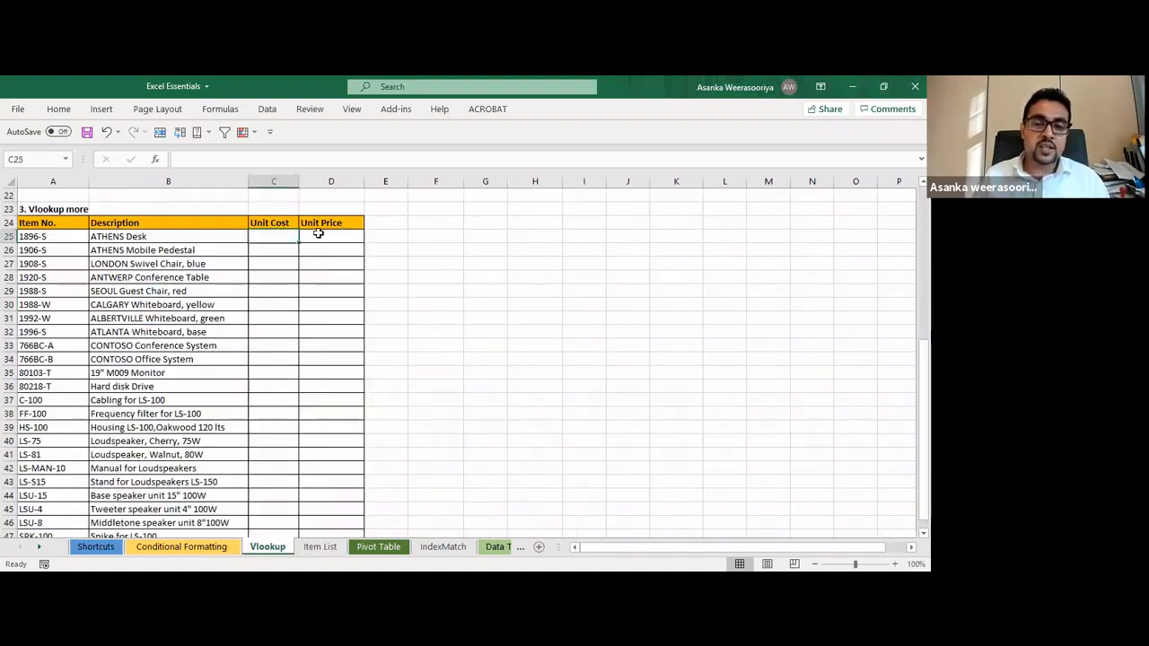
{"action": "left_click", "coordinate": [326, 237]}
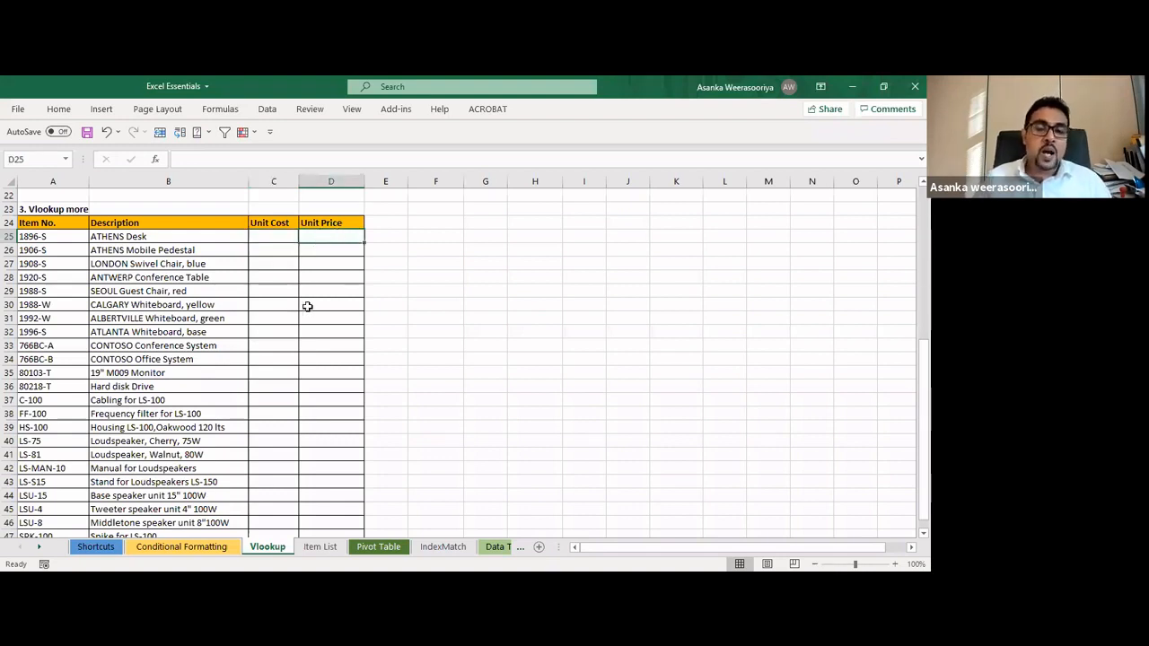
{"action": "left_click", "coordinate": [284, 239]}
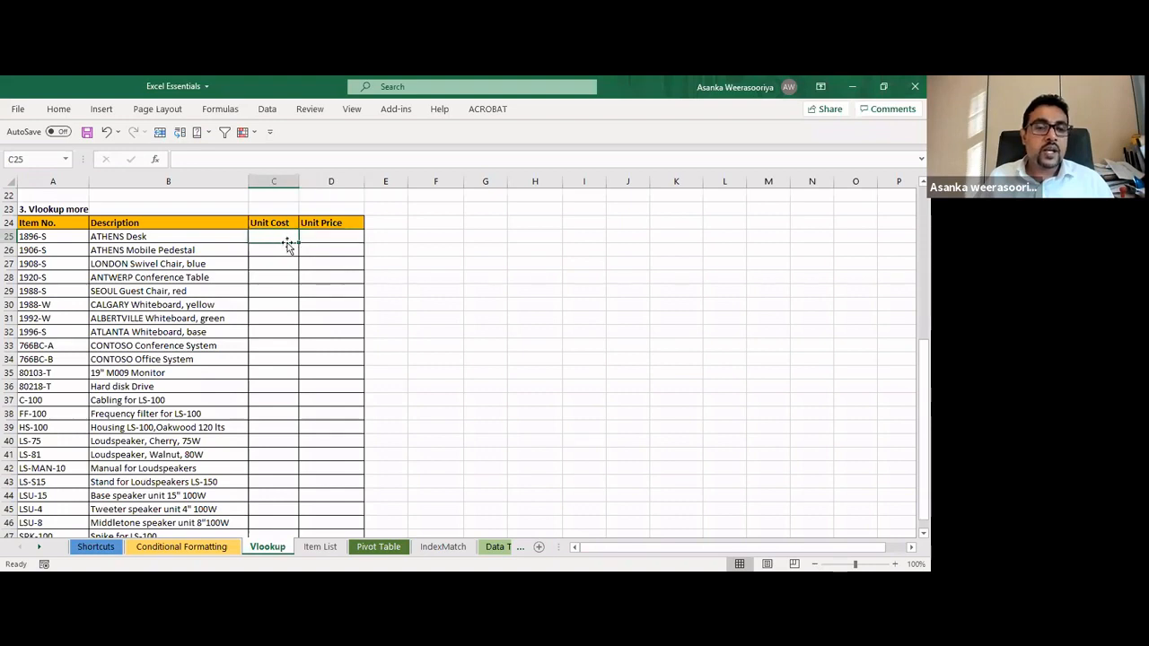
{"action": "type", "text": "="}
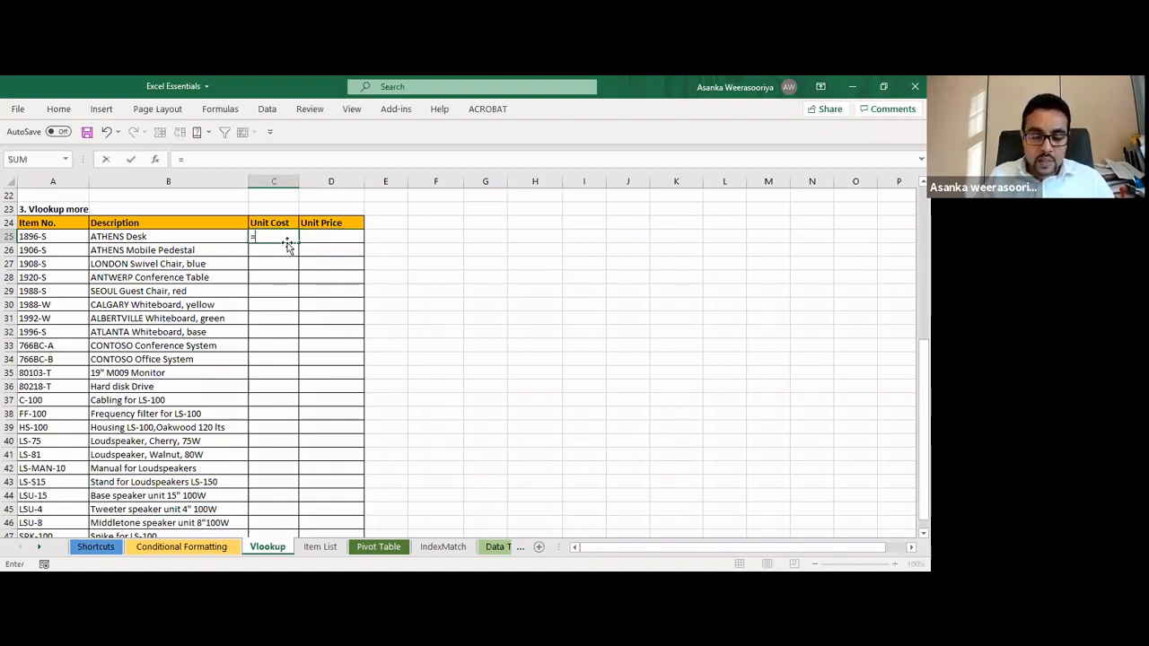
{"action": "type", "text": "v"}
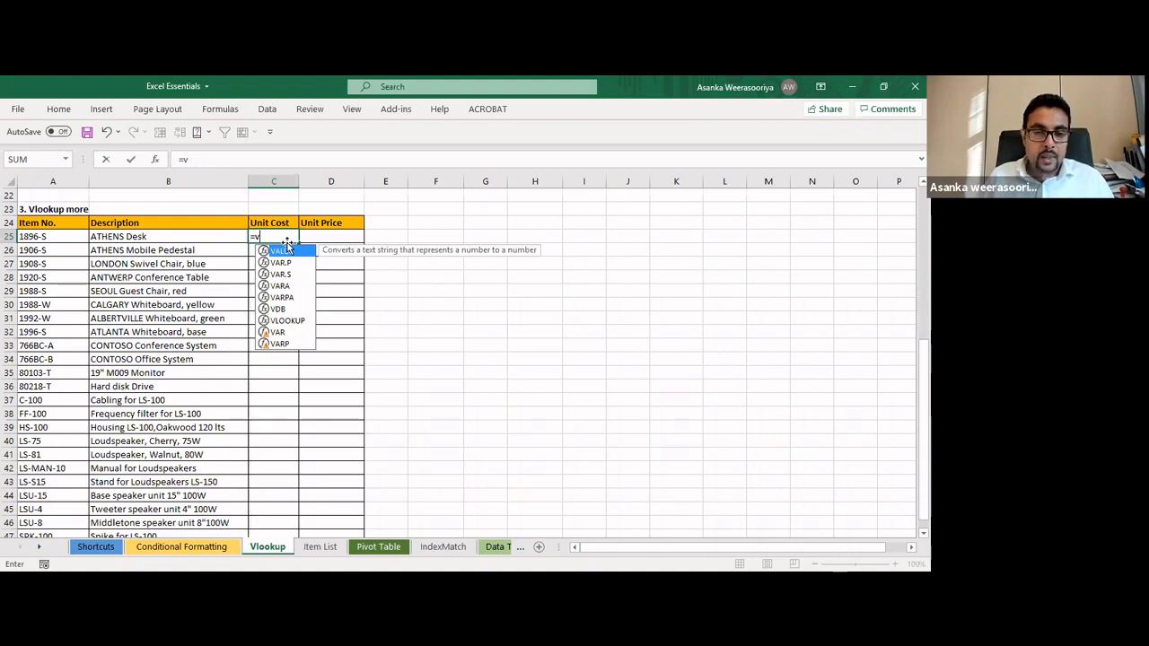
{"action": "type", "text": "LOOKUP("}
{"action": "key", "text": "Tab"}
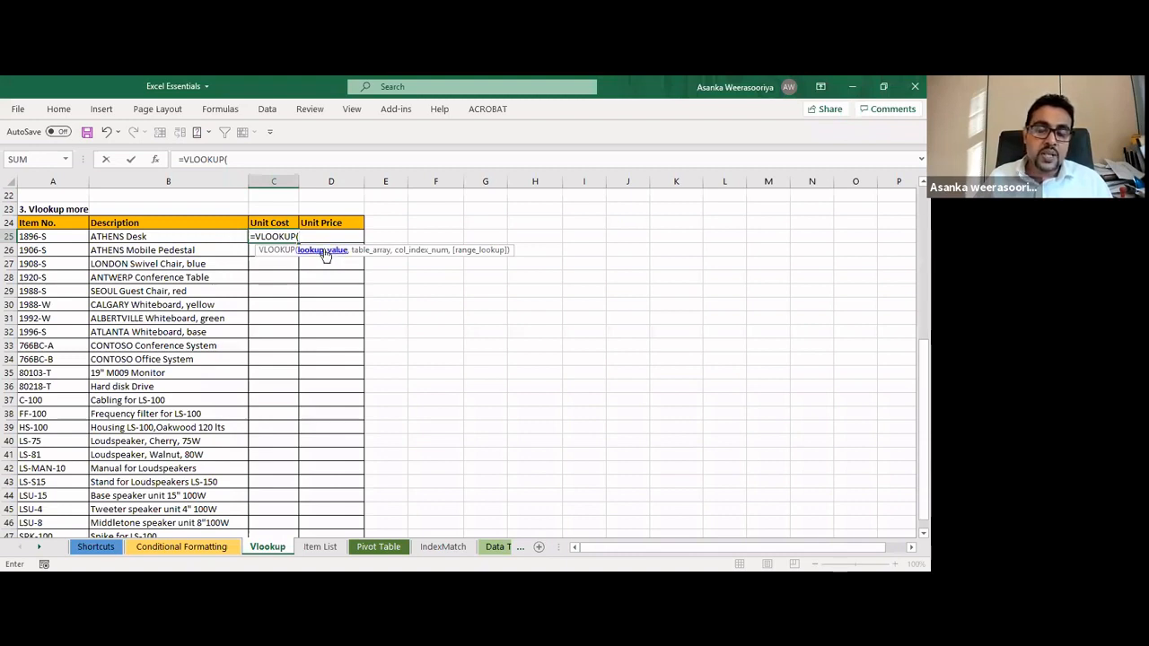
{"action": "left_click", "coordinate": [30, 234]}
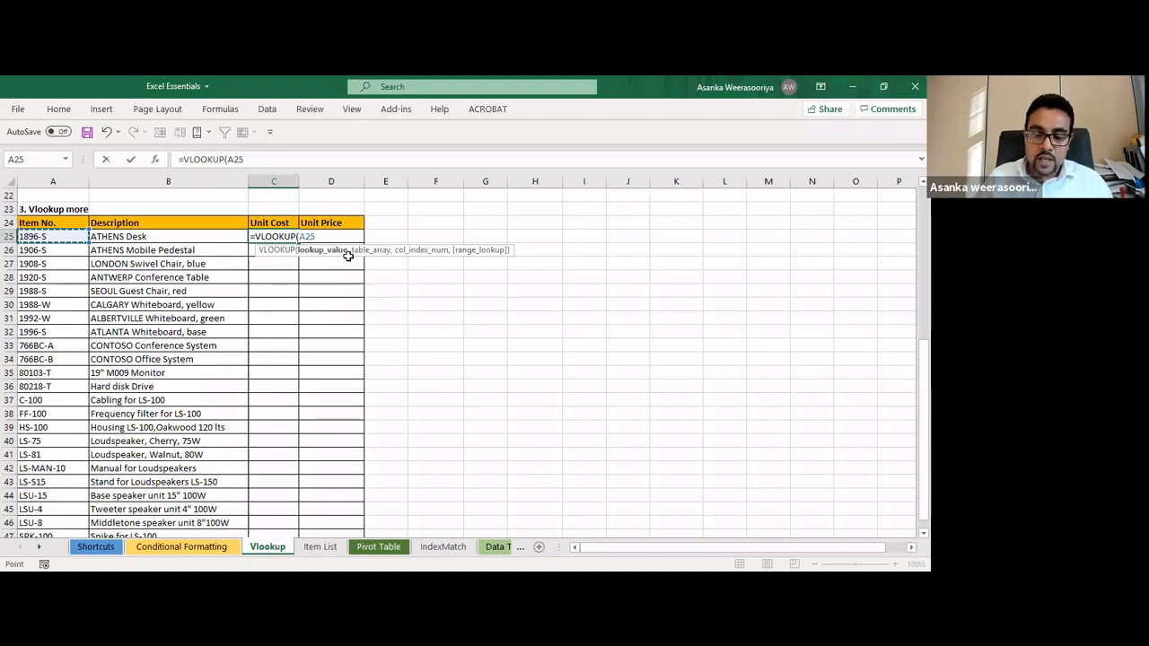
{"action": "type", "text": ","}
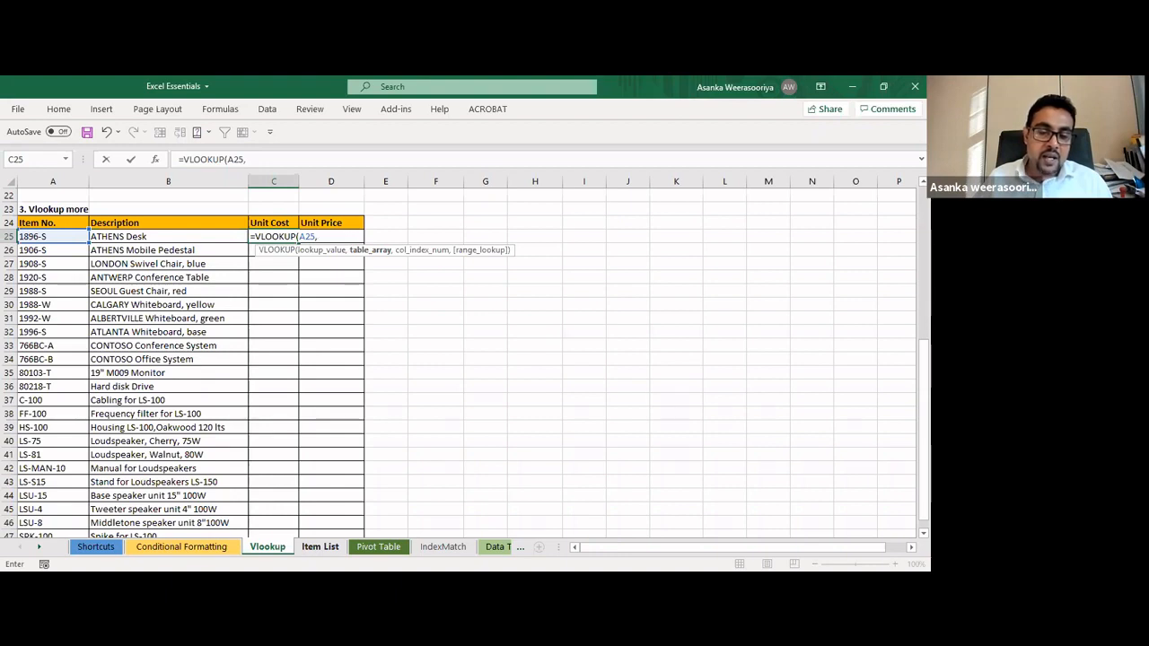
{"action": "key", "text": "ctrl+Page_Down"}
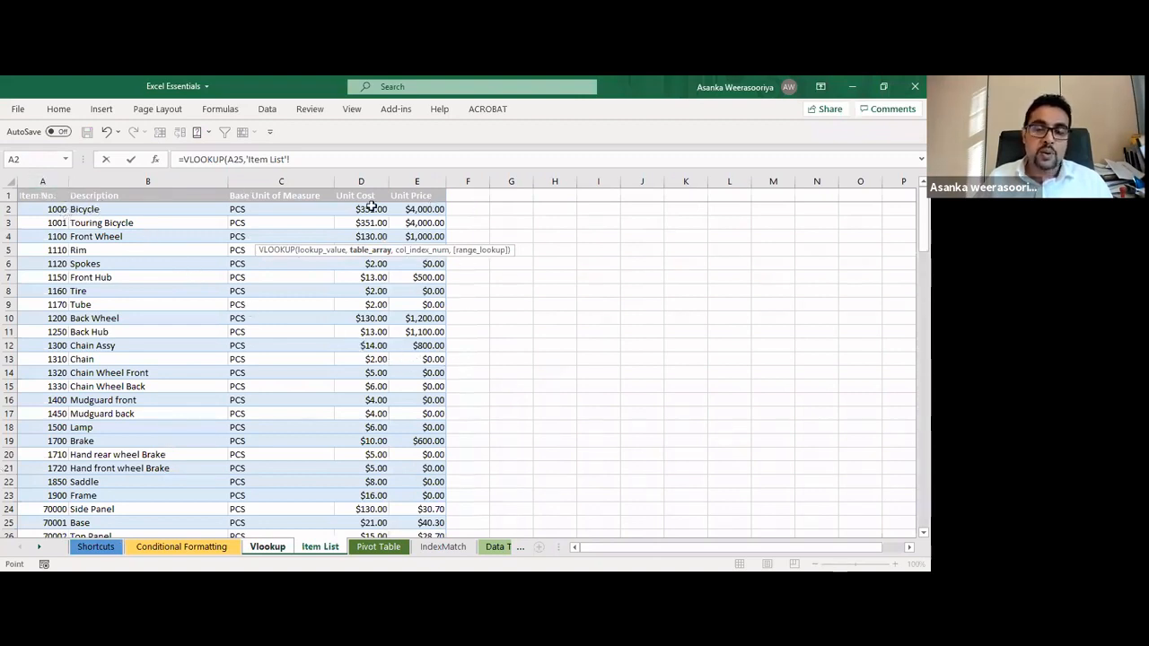
Step: Set the lookup table to 'Item List'!$A$1:$E$125 as an absolute range
{"action": "left_click", "coordinate": [50, 195]}
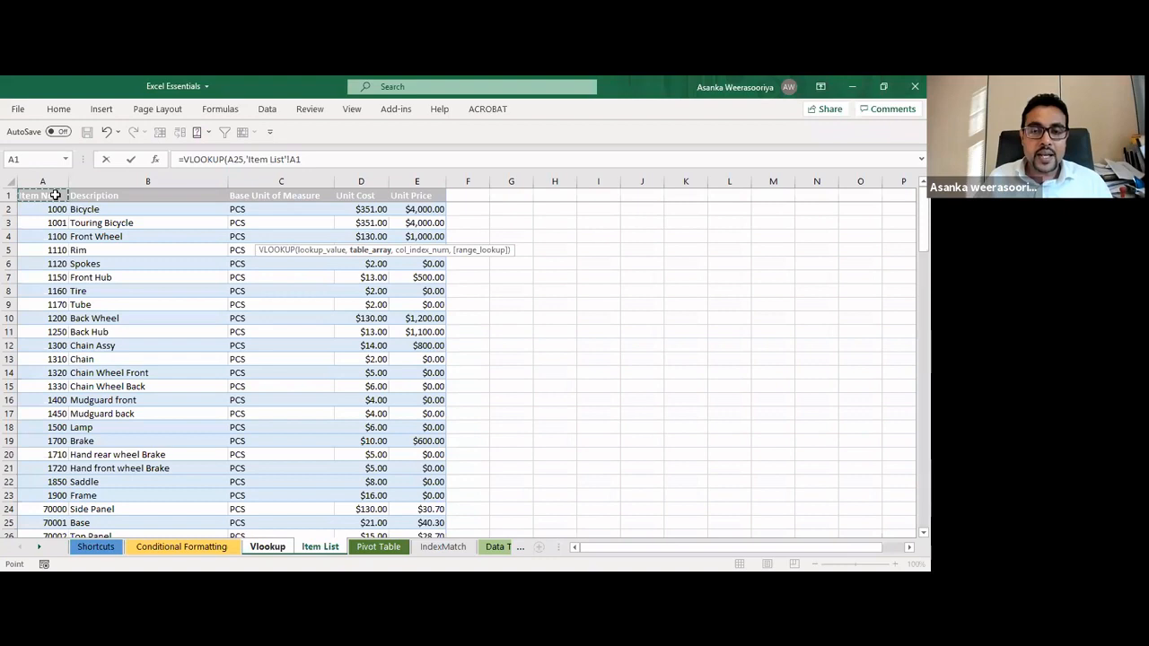
{"action": "left_click_drag", "start_coordinate": [56, 195], "coordinate": [437, 196]}
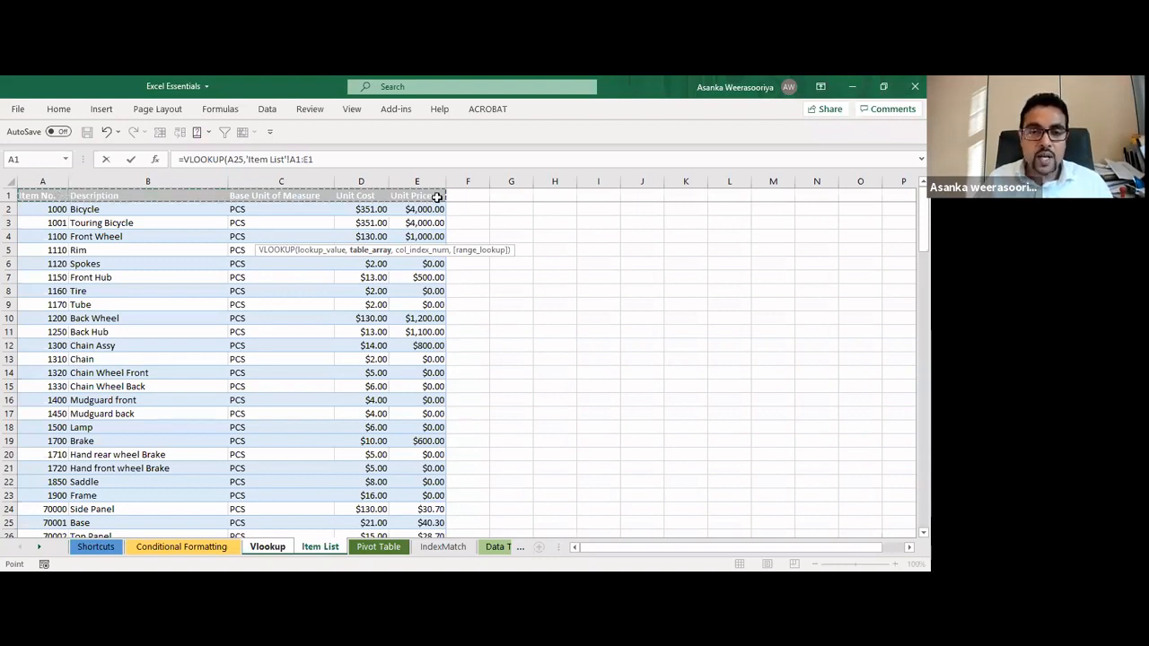
{"action": "key", "text": "ctrl+shift+Down"}
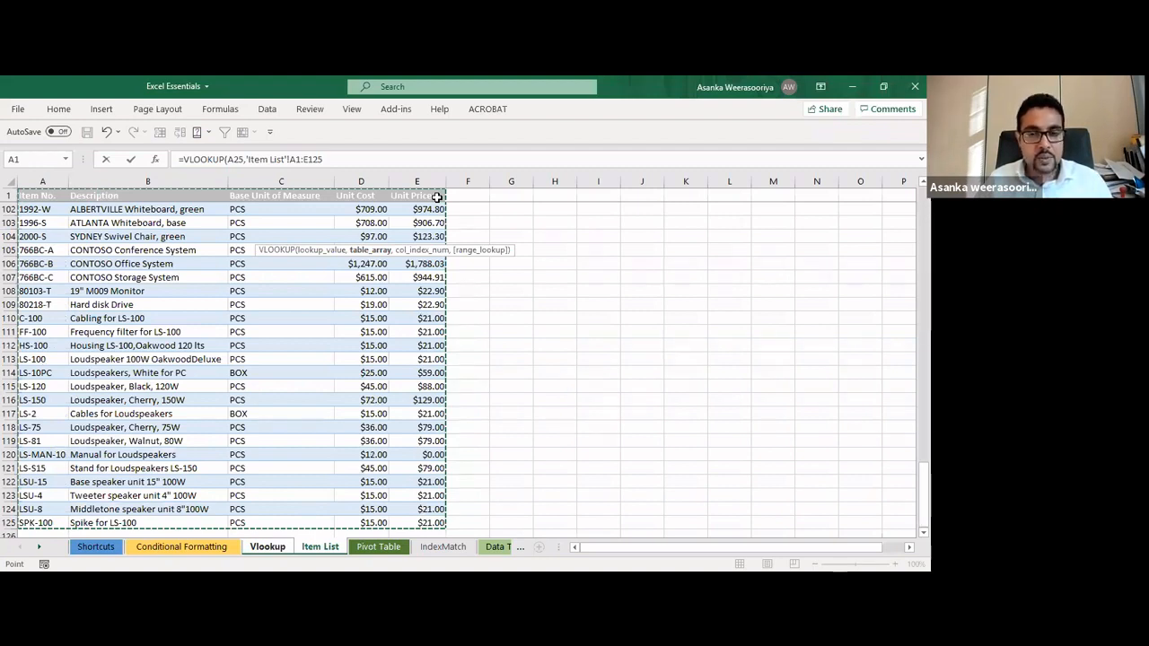
{"action": "key", "text": "ctrl+z"}
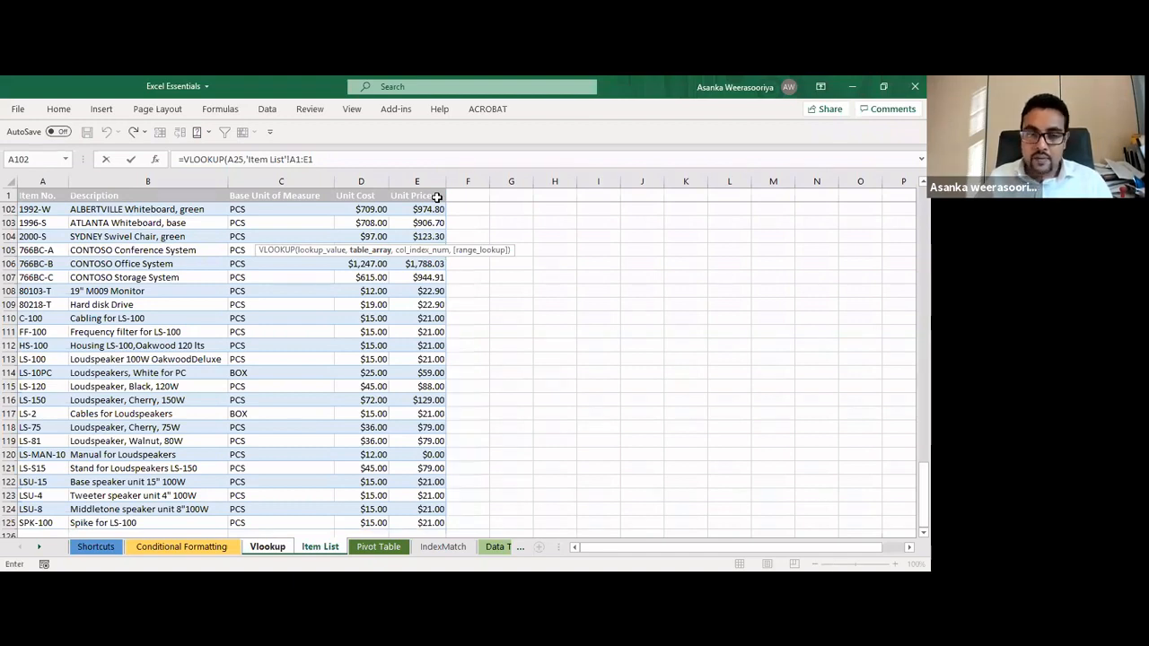
{"action": "left_click", "coordinate": [45, 195]}
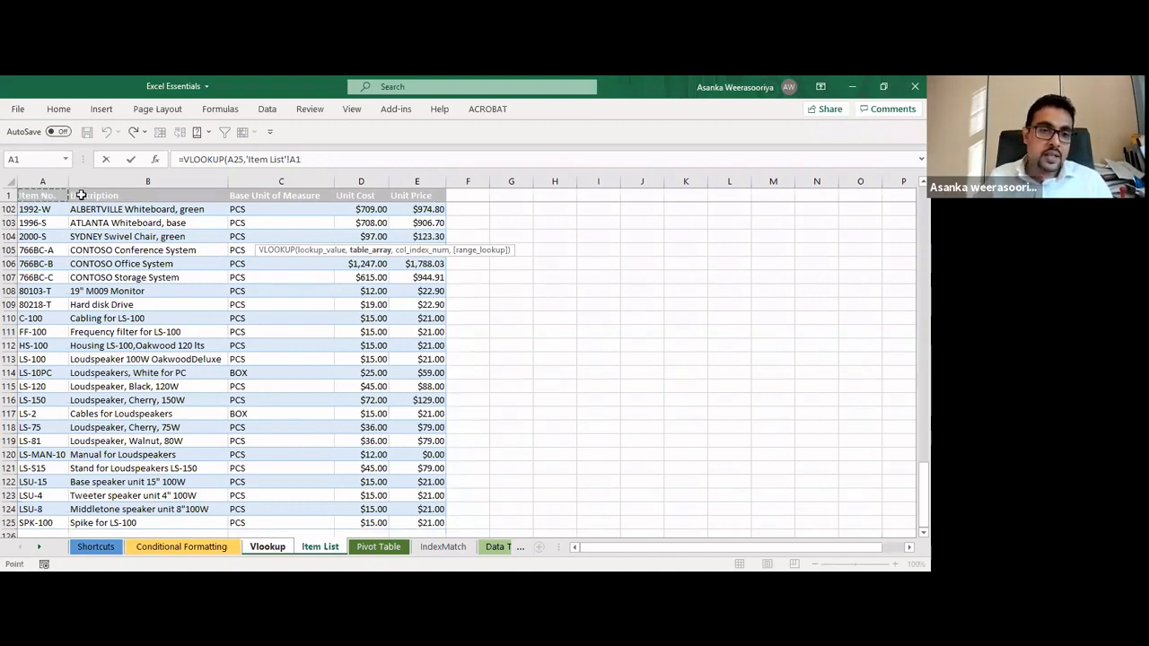
{"action": "left_click_drag", "start_coordinate": [80, 195], "coordinate": [398, 220]}
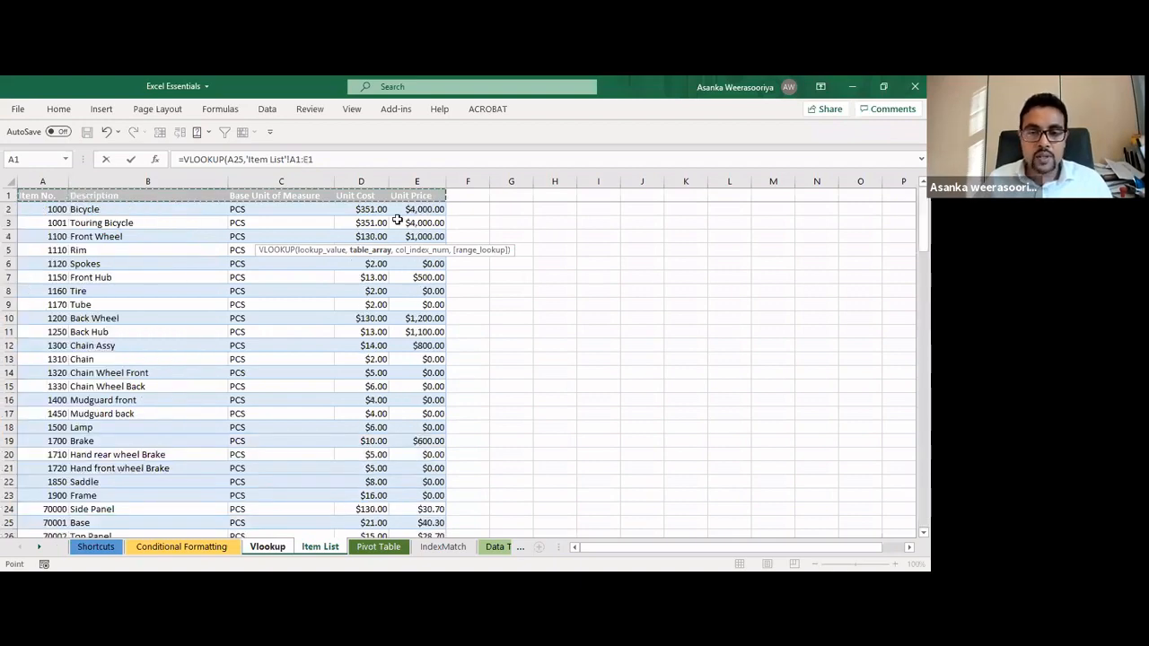
{"action": "key", "text": "ctrl+shift+Down"}
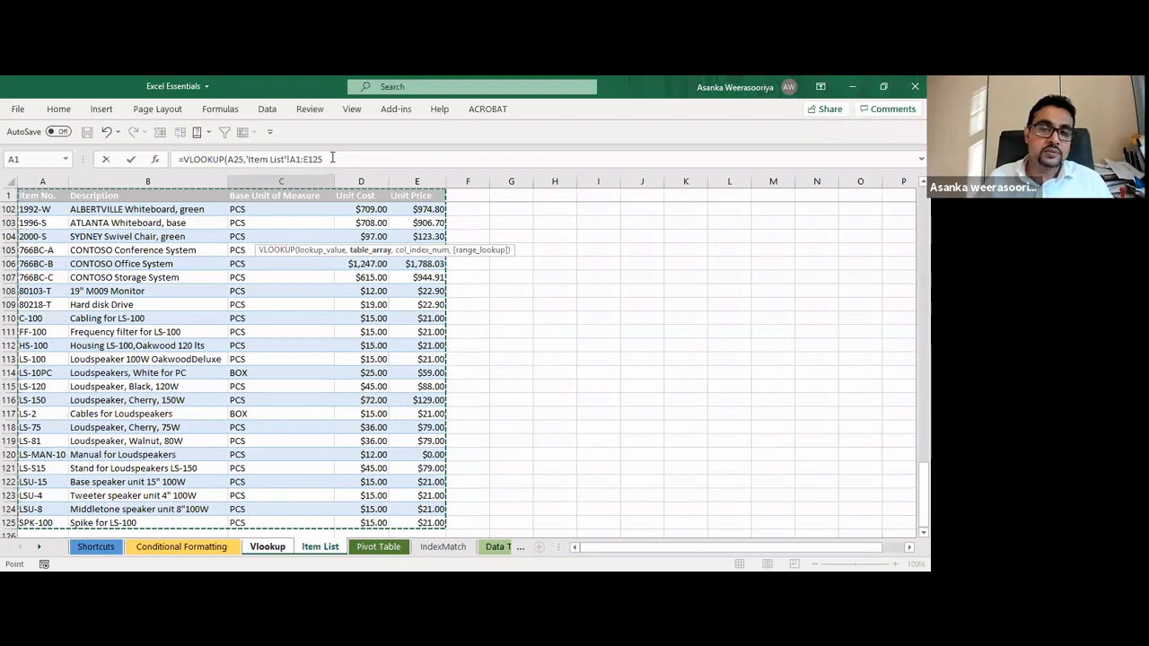
{"action": "left_click_drag", "start_coordinate": [333, 159], "coordinate": [245, 159]}
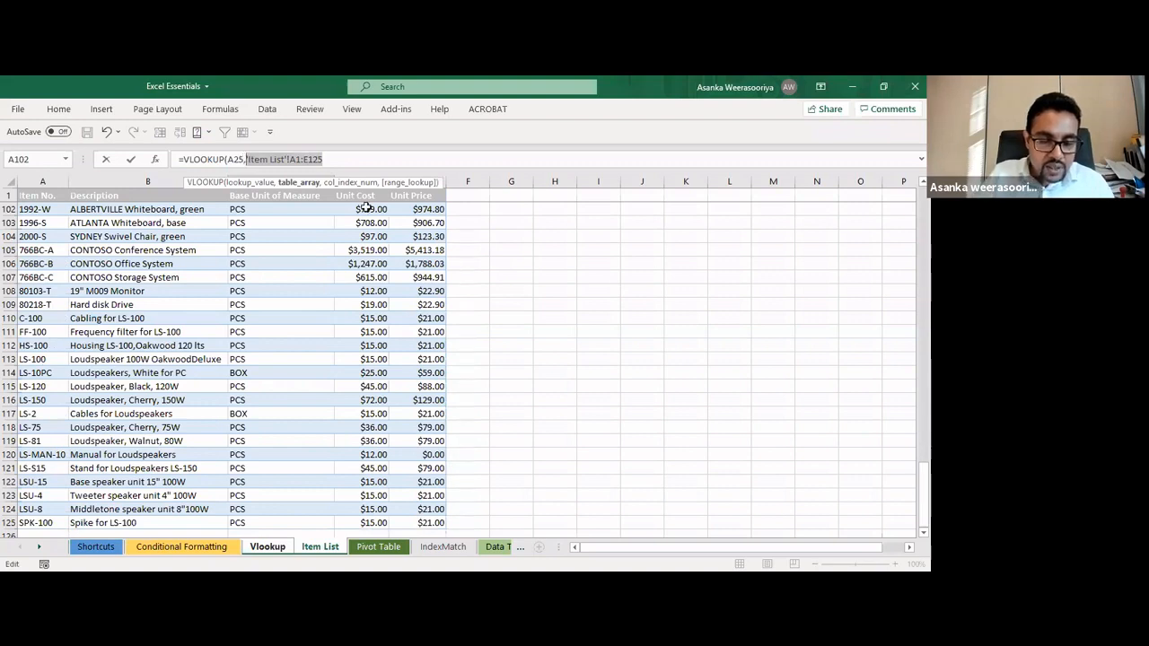
{"action": "key", "text": "F4"}
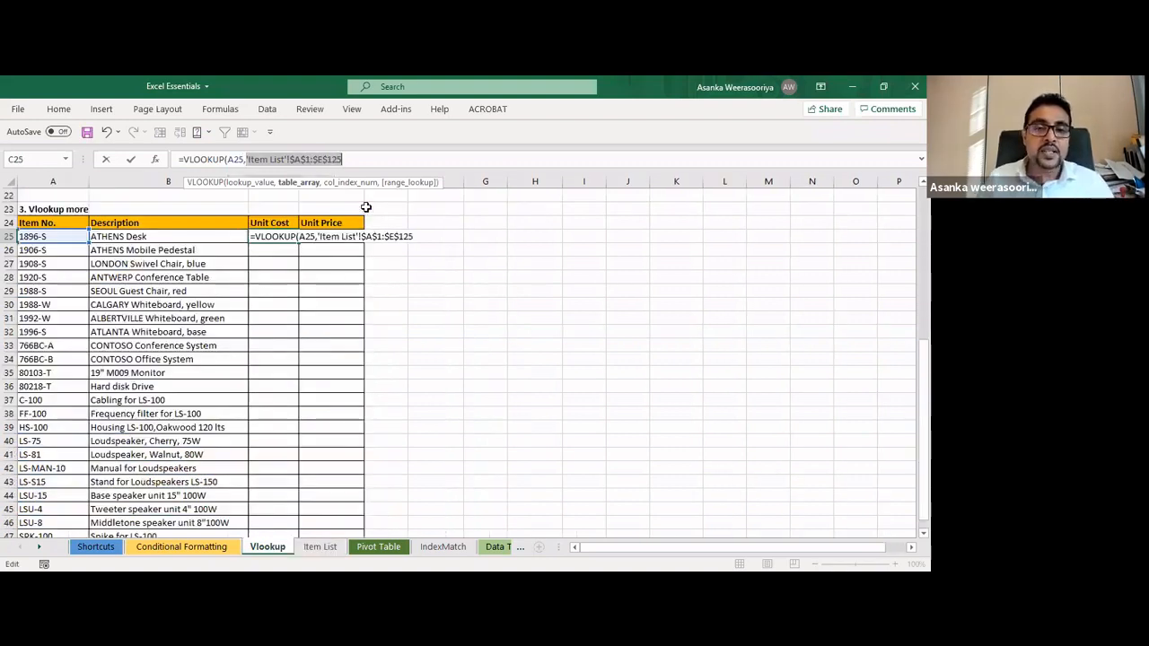
Step: Add a comma after $E$125 and delete the stray sheet references from C25's formula
{"action": "left_click", "coordinate": [344, 159]}
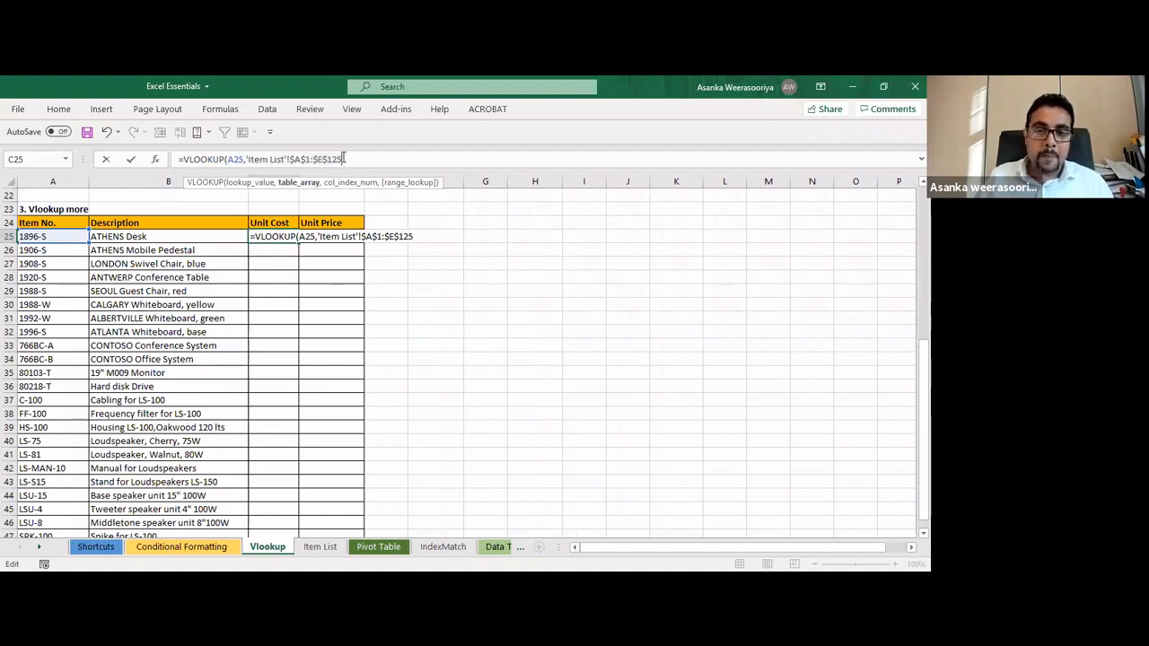
{"action": "type", "text": ","}
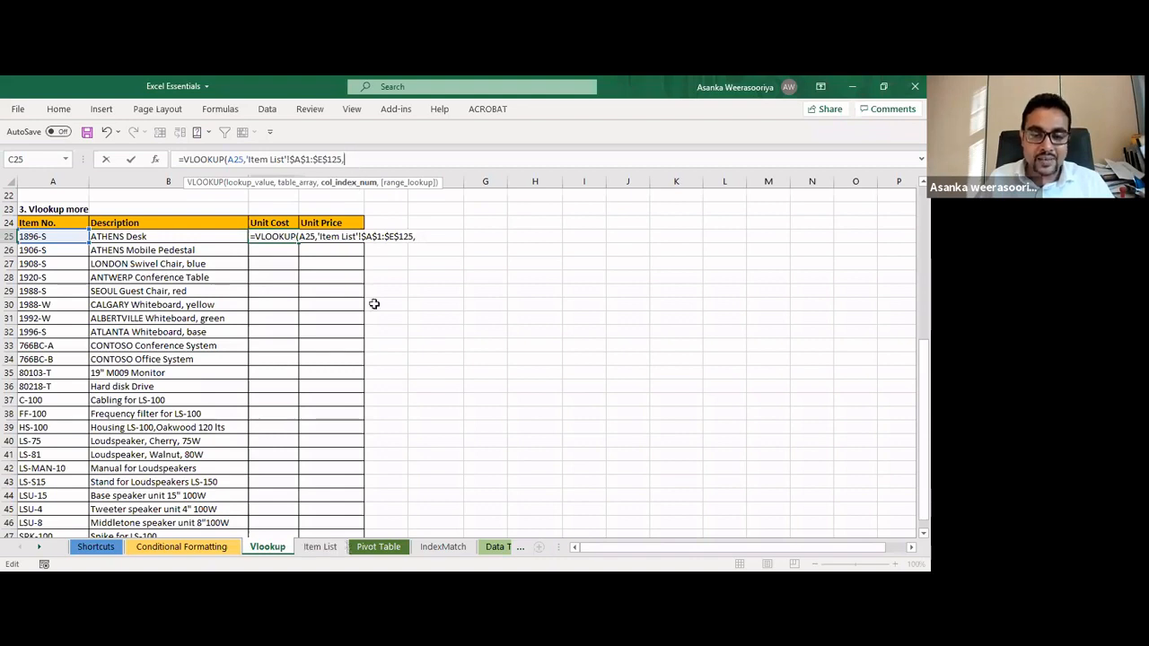
{"action": "left_click", "coordinate": [320, 547]}
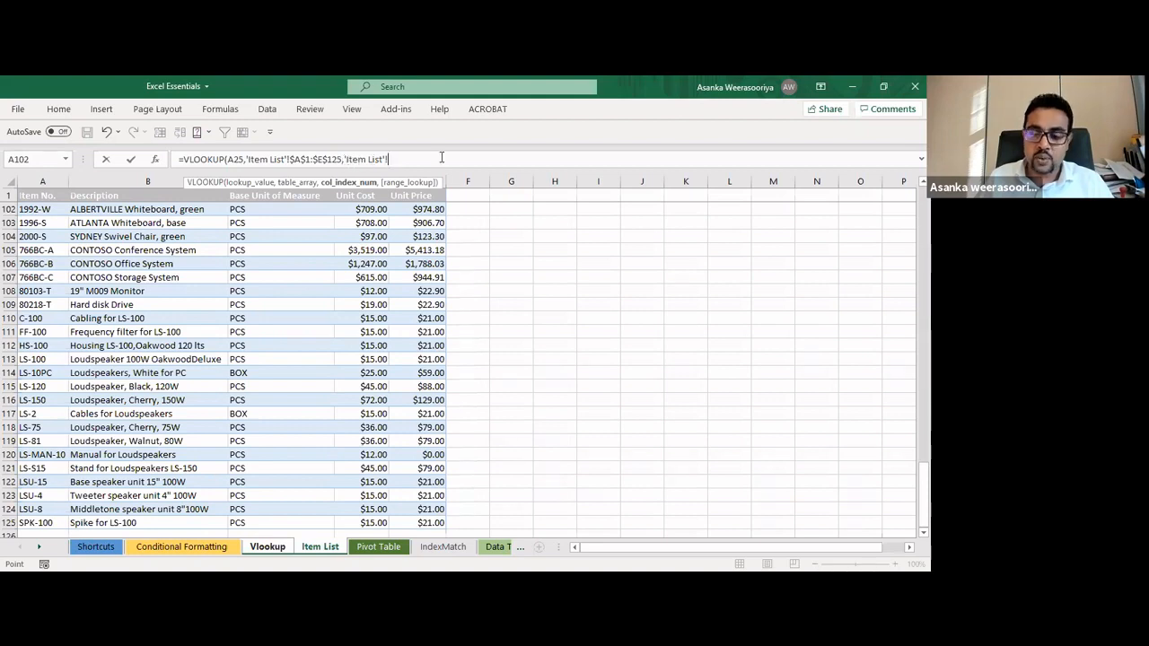
{"action": "key", "text": "BackSpace"}
{"action": "key", "text": "BackSpace"}
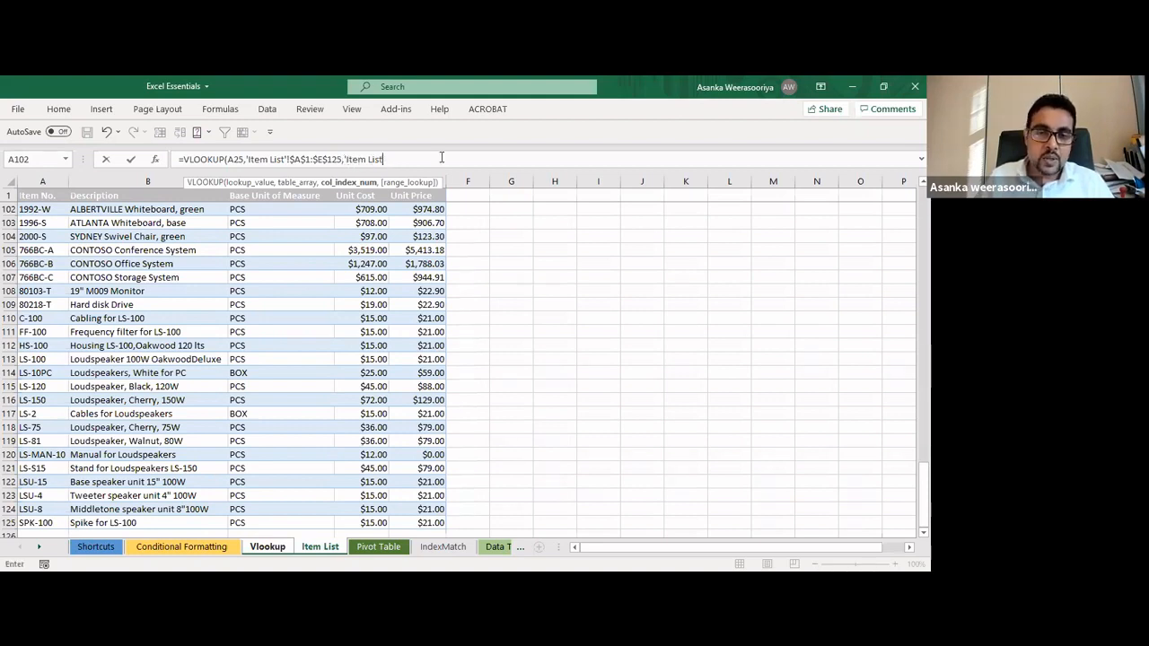
{"action": "key", "text": "BackSpace"}
{"action": "key", "text": "BackSpace"}
{"action": "key", "text": "BackSpace"}
{"action": "key", "text": "BackSpace"}
{"action": "key", "text": "BackSpace"}
{"action": "key", "text": "BackSpace"}
{"action": "key", "text": "BackSpace"}
{"action": "key", "text": "BackSpace"}
{"action": "key", "text": "BackSpace"}
{"action": "key", "text": "BackSpace"}
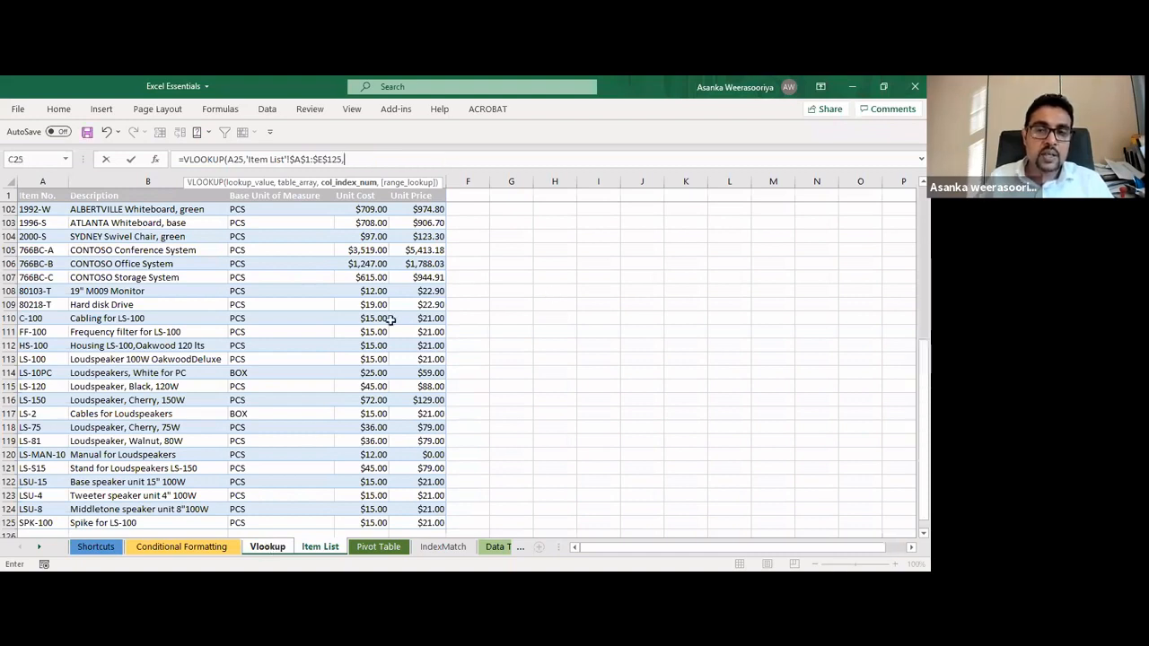
{"action": "left_click", "coordinate": [268, 547]}
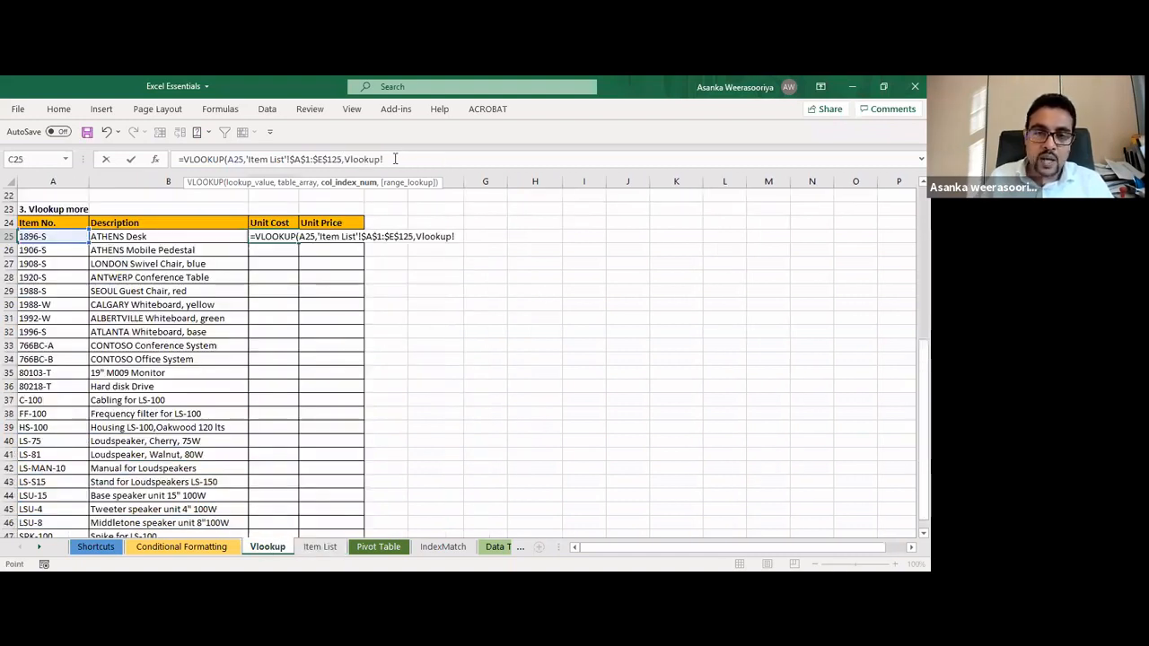
{"action": "key", "text": "BackSpace"}
{"action": "key", "text": "BackSpace"}
{"action": "key", "text": "BackSpace"}
{"action": "key", "text": "BackSpace"}
{"action": "key", "text": "BackSpace"}
{"action": "key", "text": "BackSpace"}
{"action": "key", "text": "BackSpace"}
{"action": "key", "text": "BackSpace"}
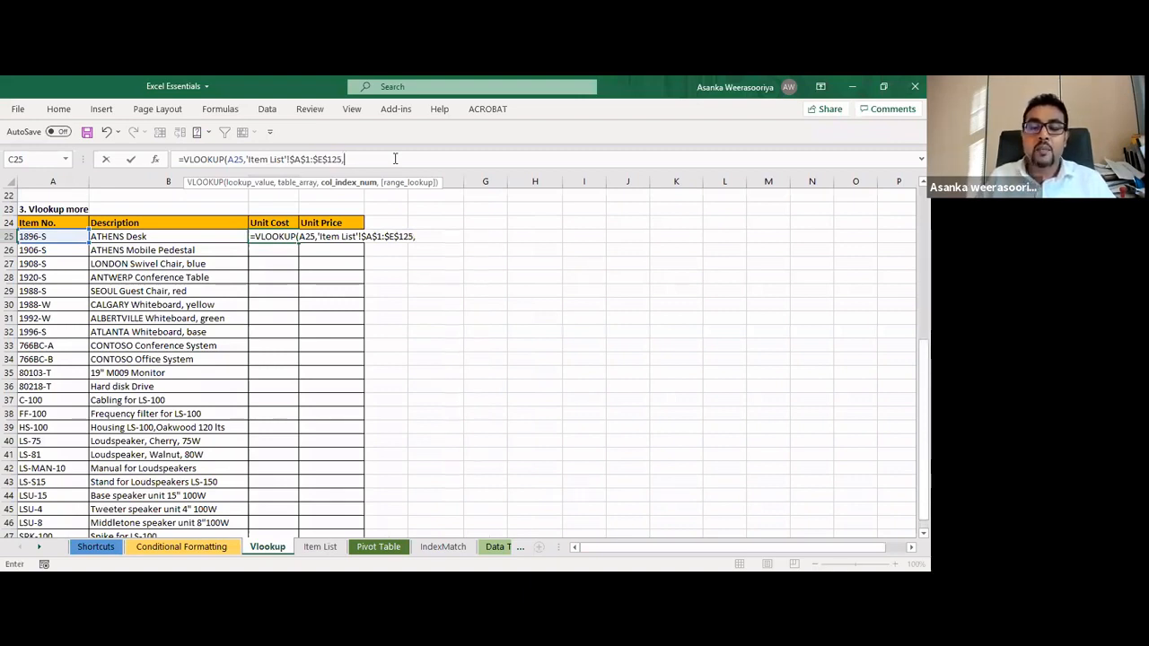
Step: Complete C25 as =VLOOKUP(A25,'Item List'!$A$1:$E$125,4,FALSE) and enter it
{"action": "type", "text": "4"}
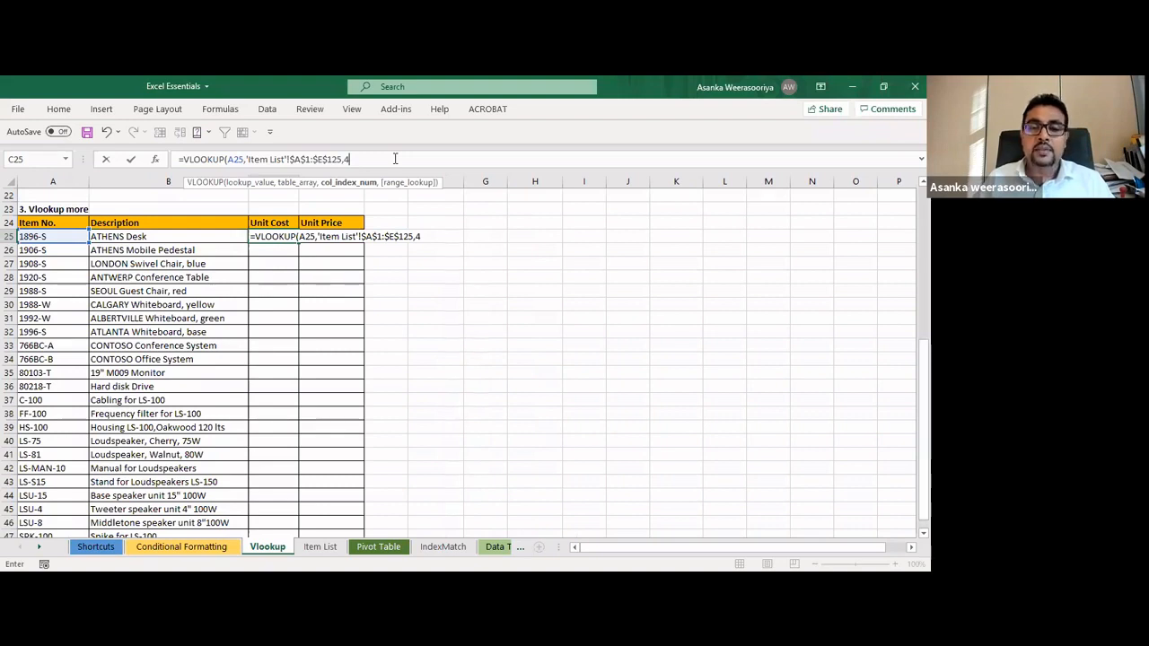
{"action": "type", "text": ","}
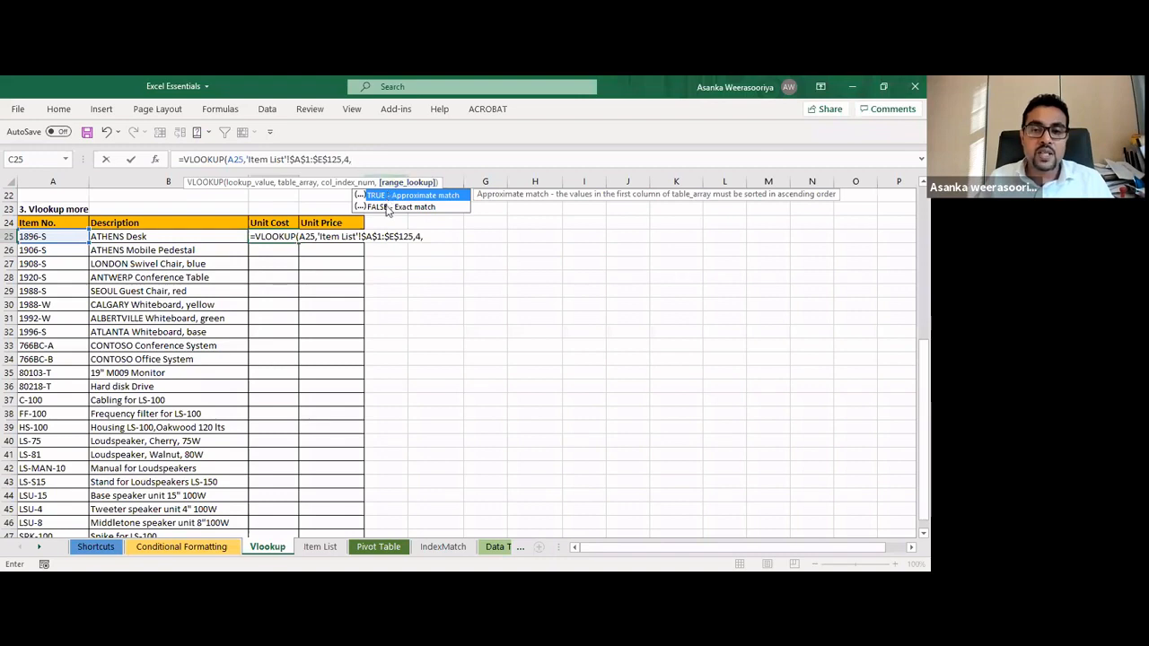
{"action": "type", "text": "FALSE"}
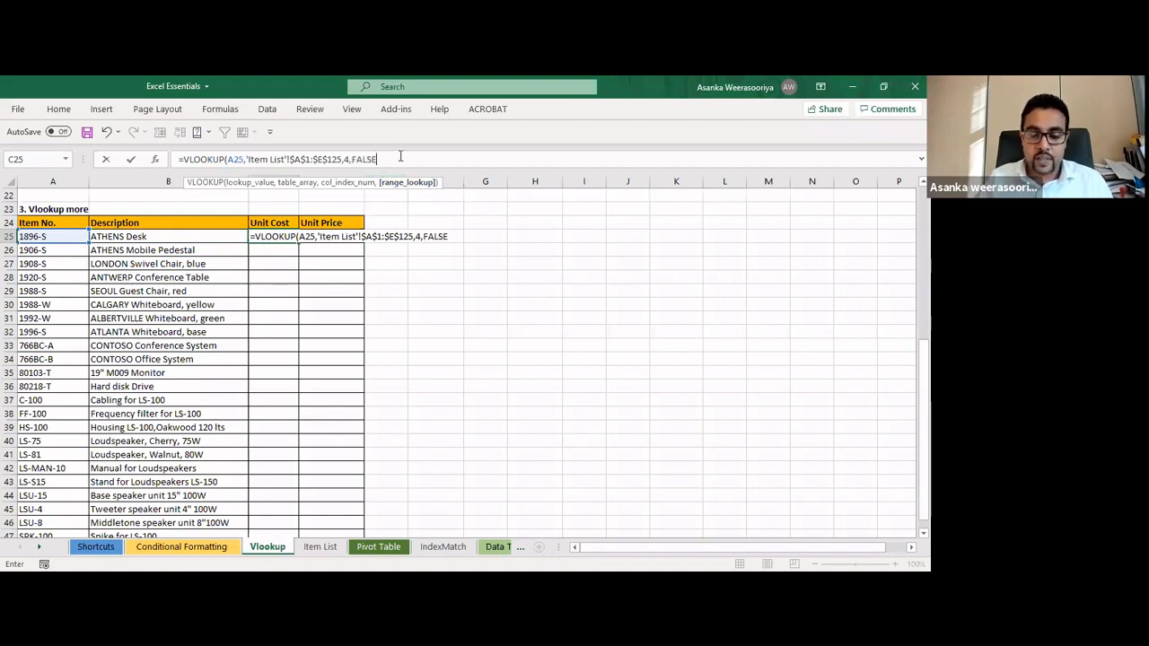
{"action": "type", "text": ")"}
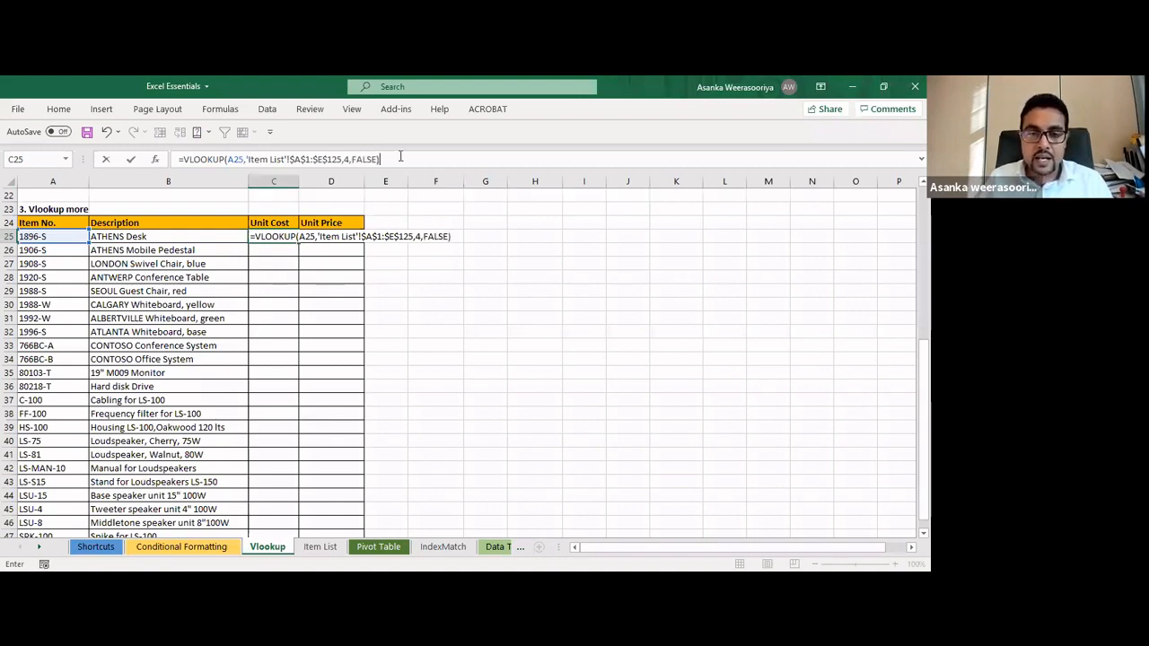
{"action": "key", "text": "Return"}
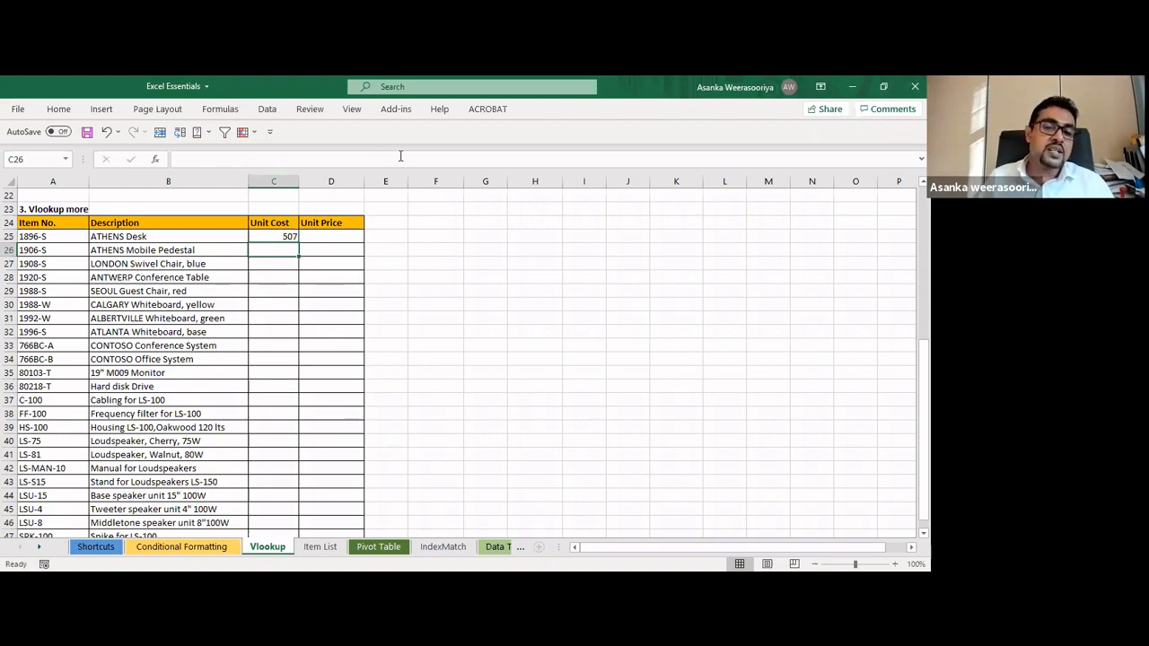
Step: Review the existing Unit Cost formula in C25 without changing it
{"action": "left_click", "coordinate": [273, 236]}
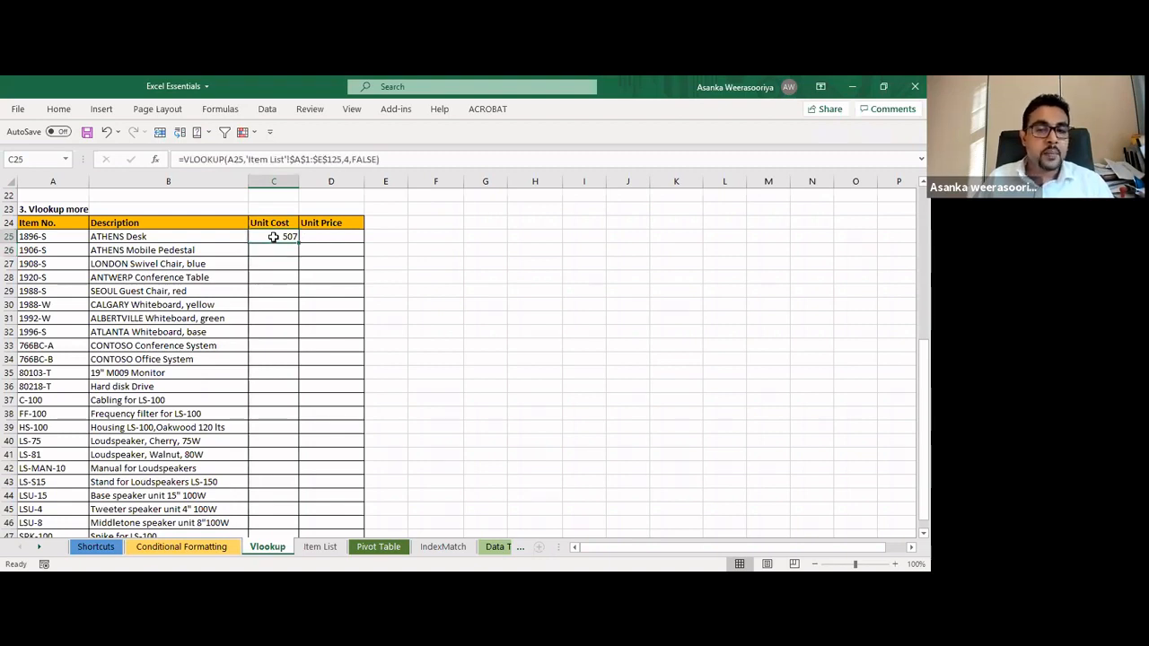
{"action": "double_click", "coordinate": [273, 236]}
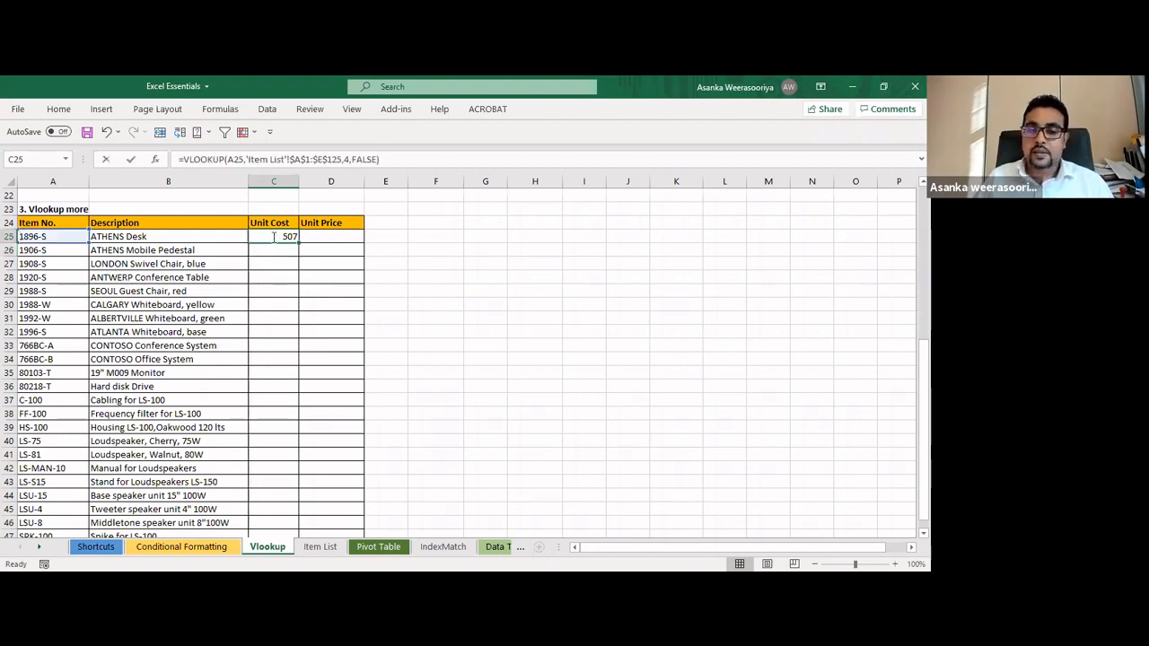
{"action": "double_click", "coordinate": [274, 236]}
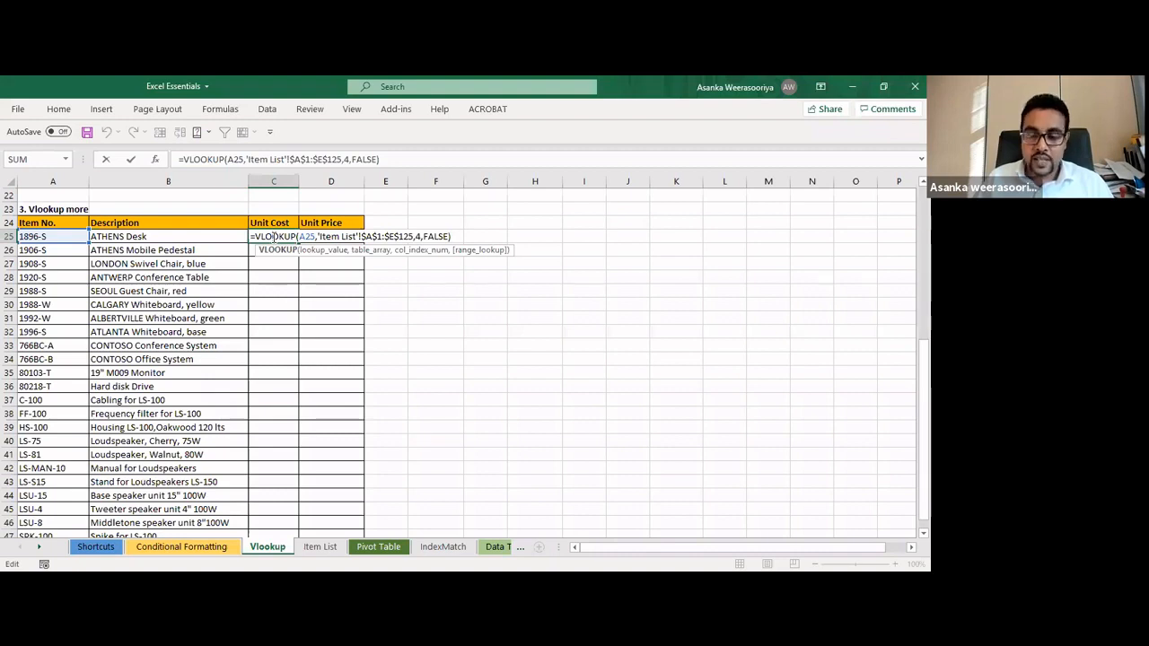
{"action": "key", "text": "Escape"}
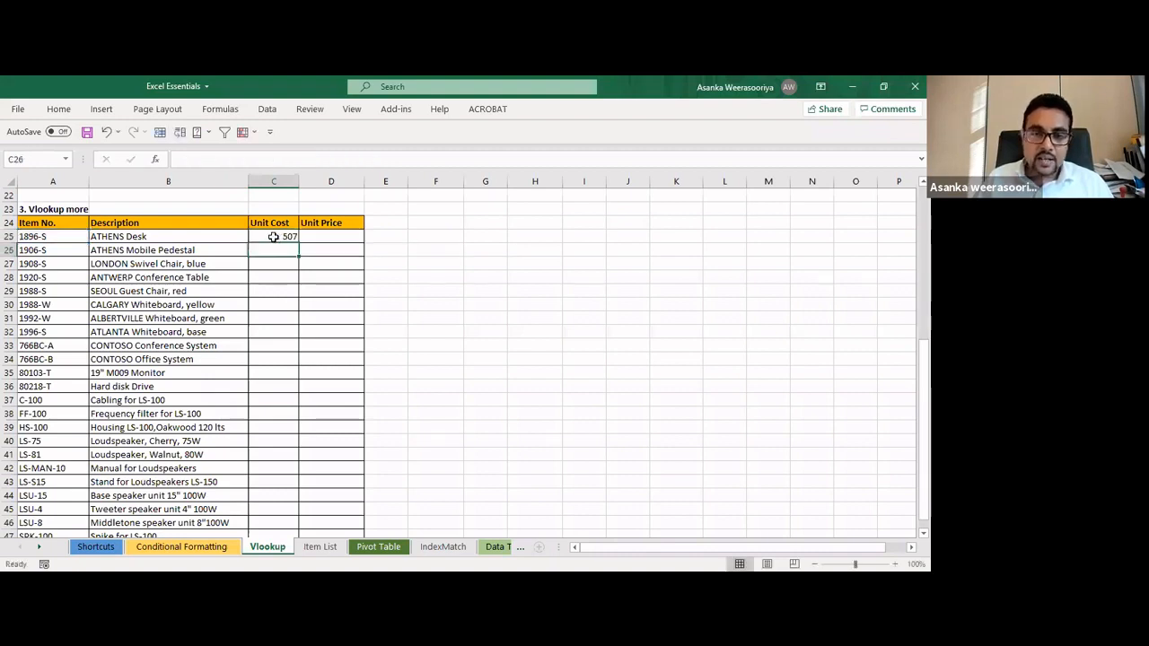
Step: Begin a =VLOOKUP( formula in D25 for the ATHENS Desk unit price
{"action": "left_click", "coordinate": [326, 237]}
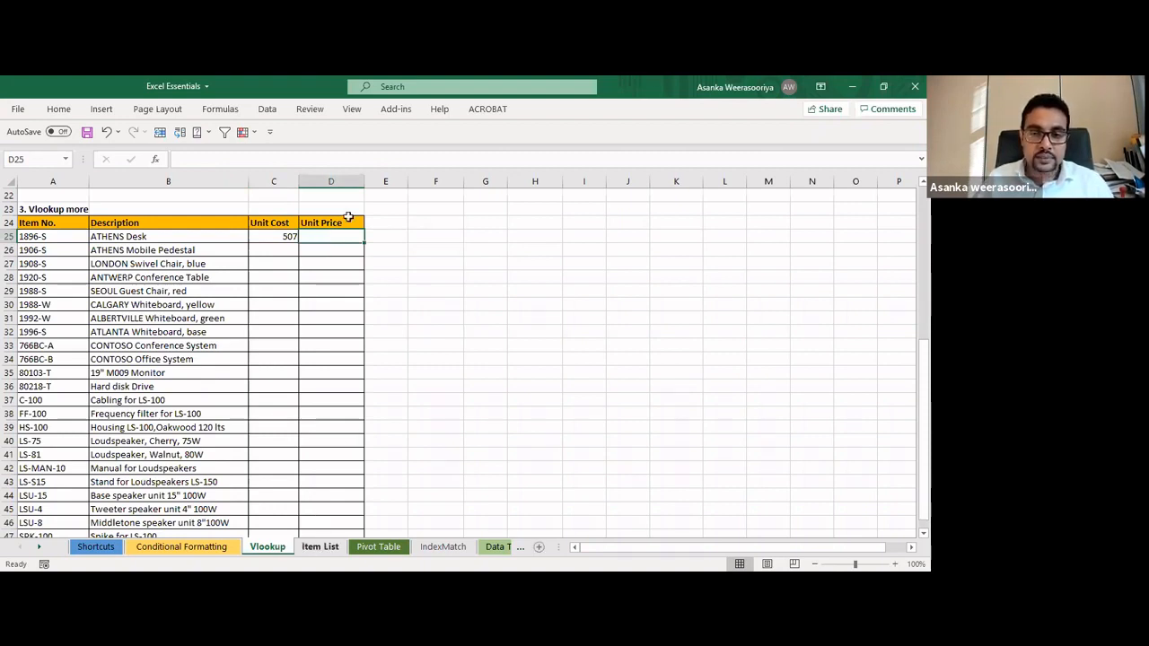
{"action": "key", "text": "ctrl+Page_Down"}
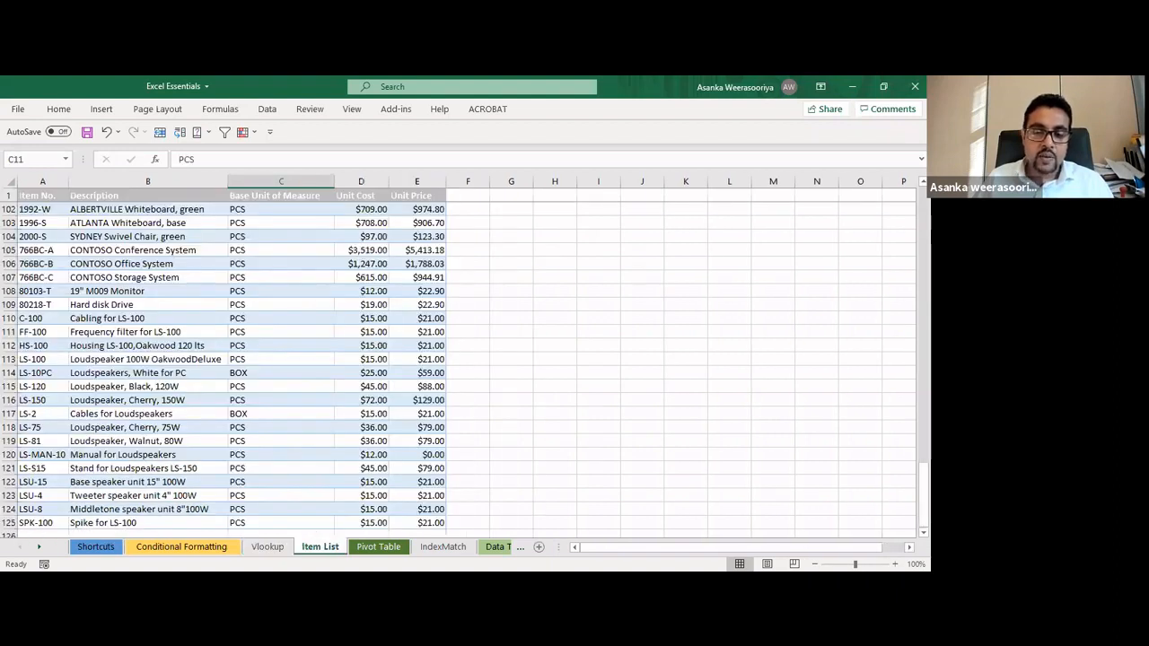
{"action": "left_click", "coordinate": [273, 548], "text": "ctrl"}
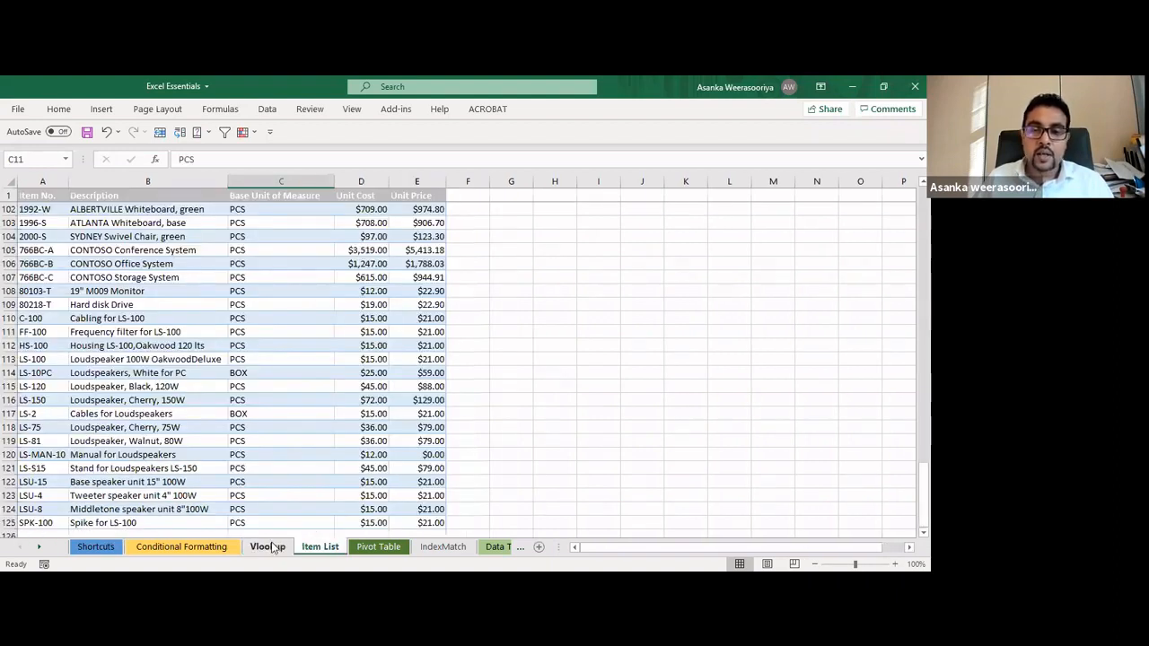
{"action": "key", "text": "ctrl+Page_Up"}
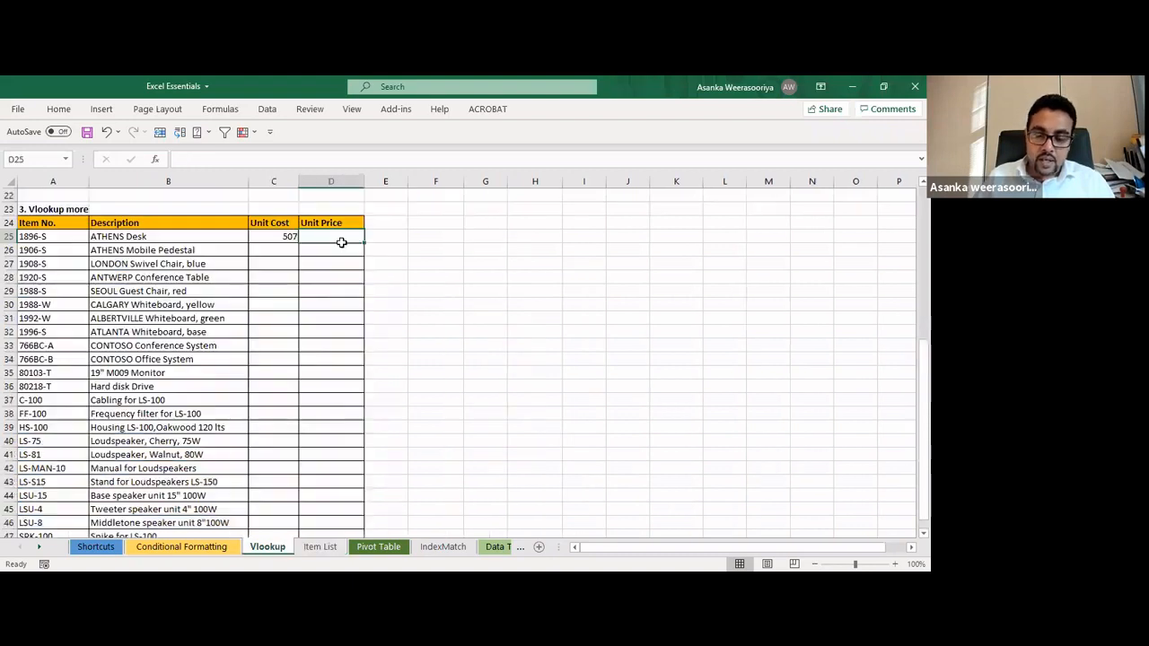
{"action": "type", "text": "="}
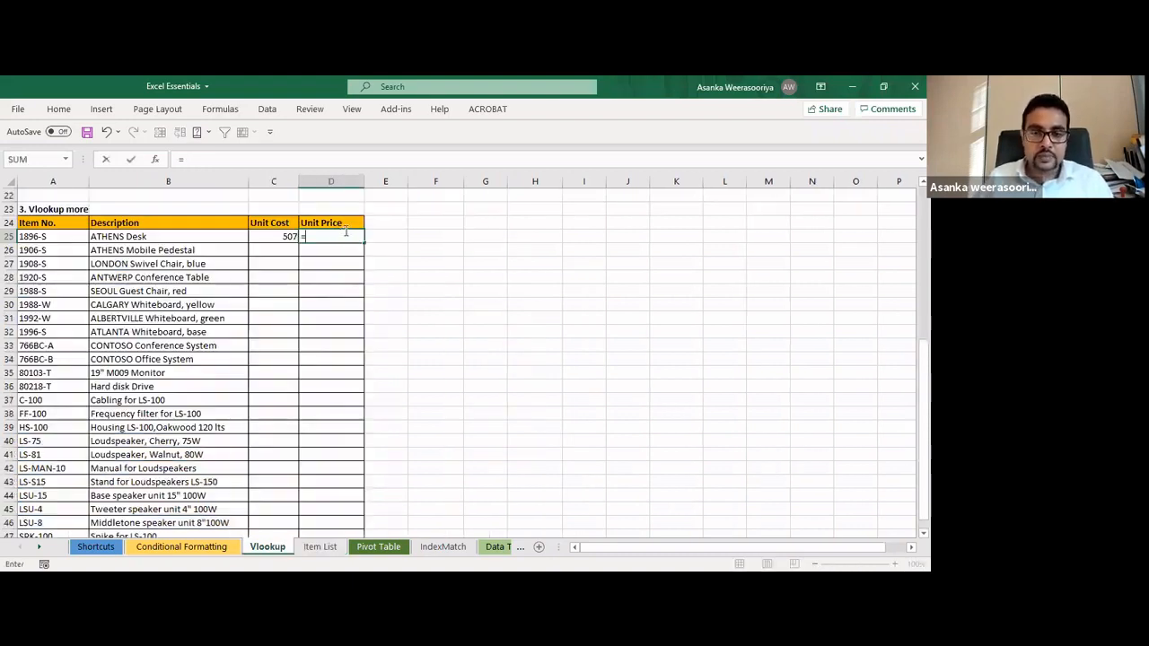
{"action": "type", "text": "VLOOKUP("}
Step: Use A25 as lookup value and lock 'Item List'!$A$1:$E$125 as the absolute table range
{"action": "left_click", "coordinate": [60, 236]}
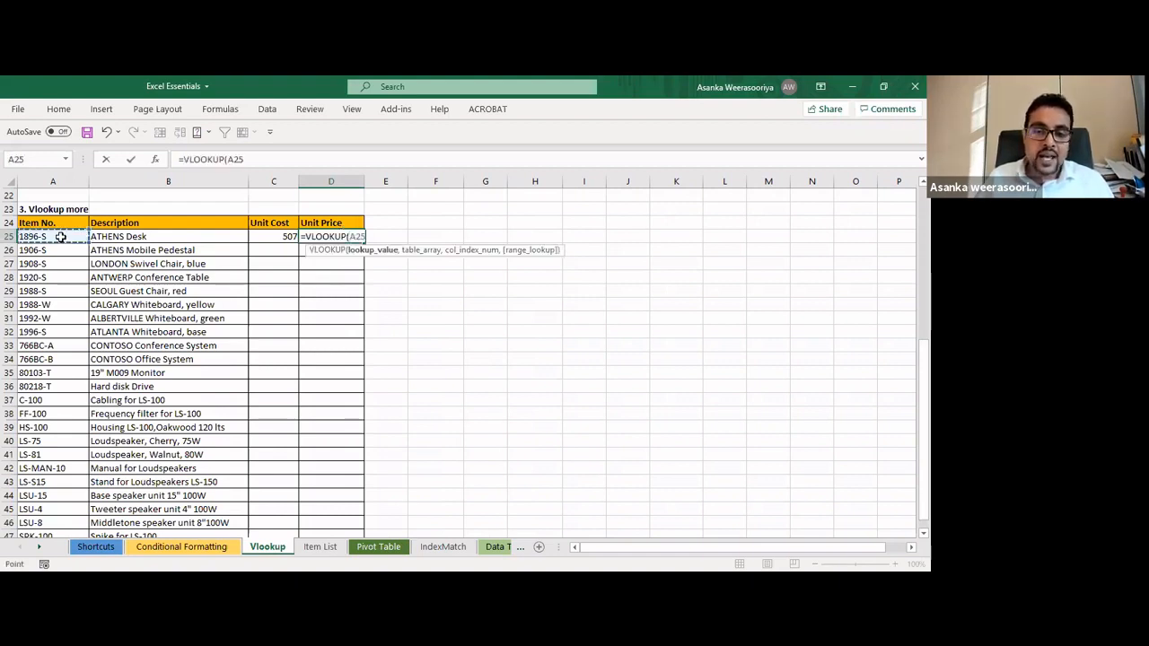
{"action": "type", "text": ",'Item List'!"}
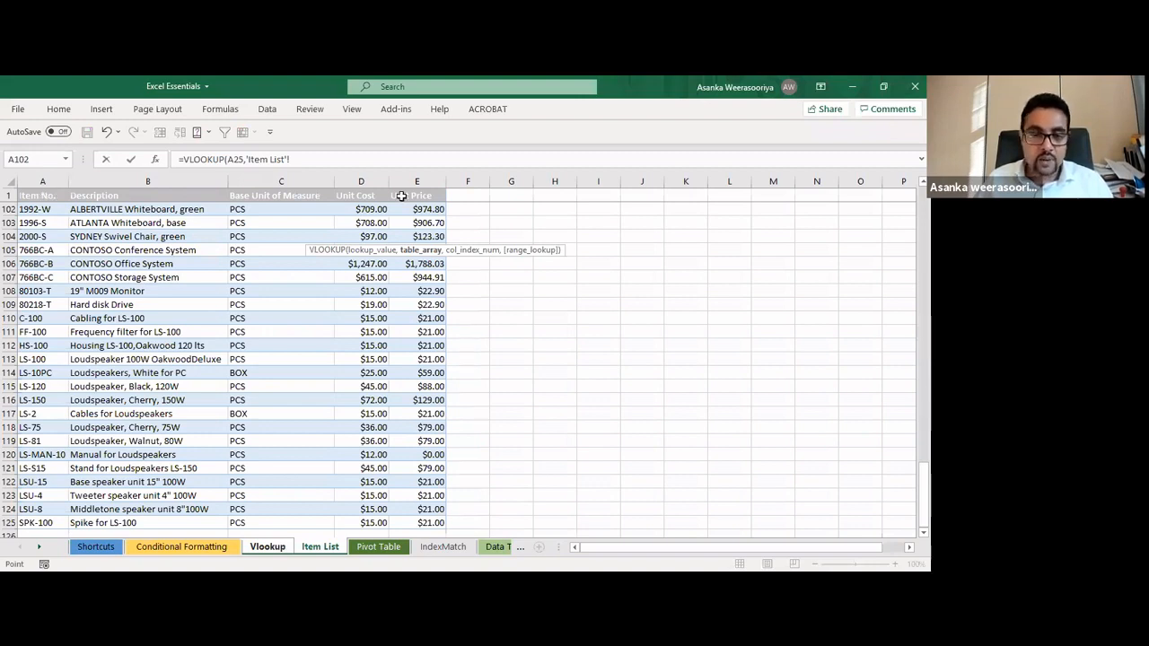
{"action": "key", "text": "ctrl+a"}
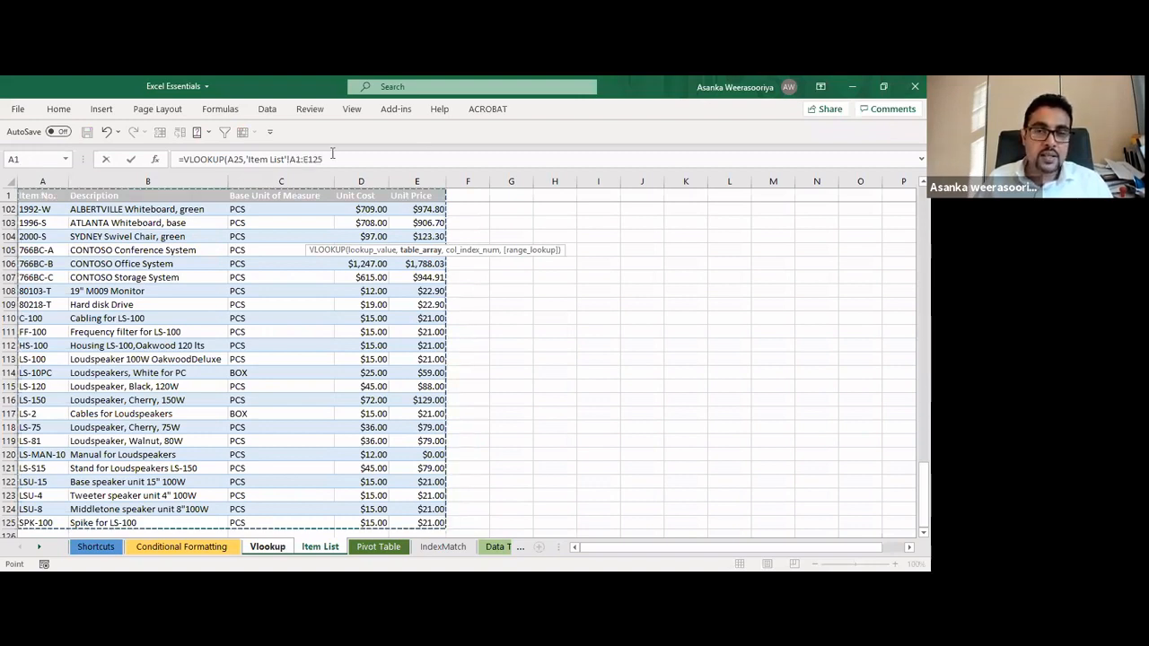
{"action": "left_click", "coordinate": [246, 157], "text": "shift"}
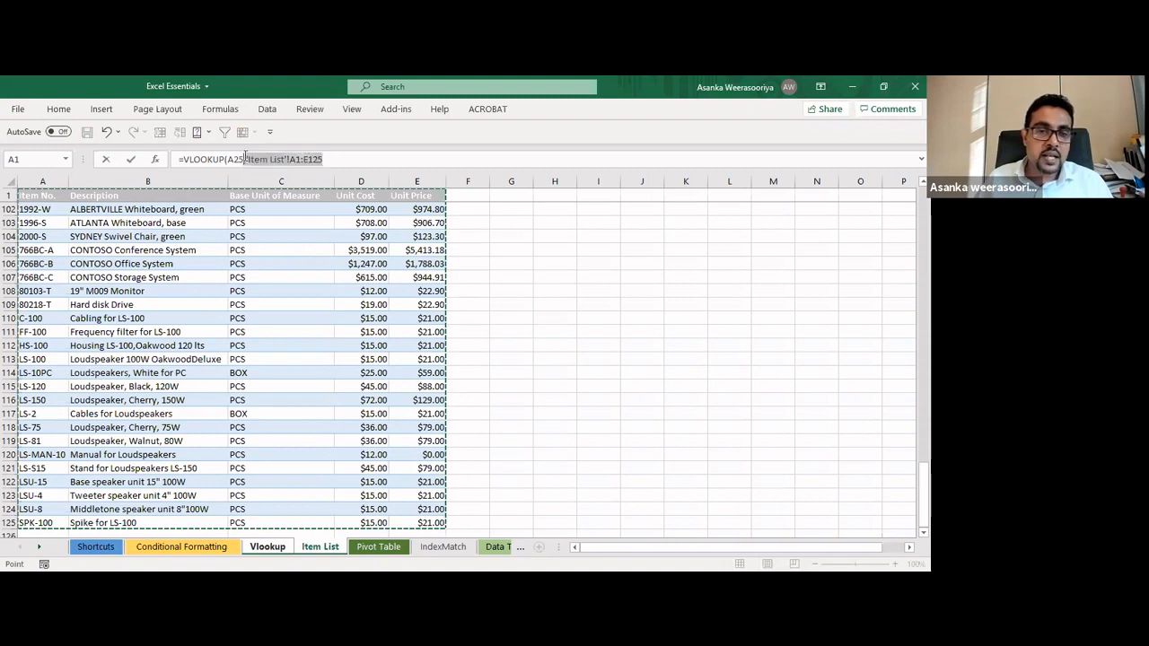
{"action": "left_click_drag", "start_coordinate": [248, 158], "coordinate": [247, 156]}
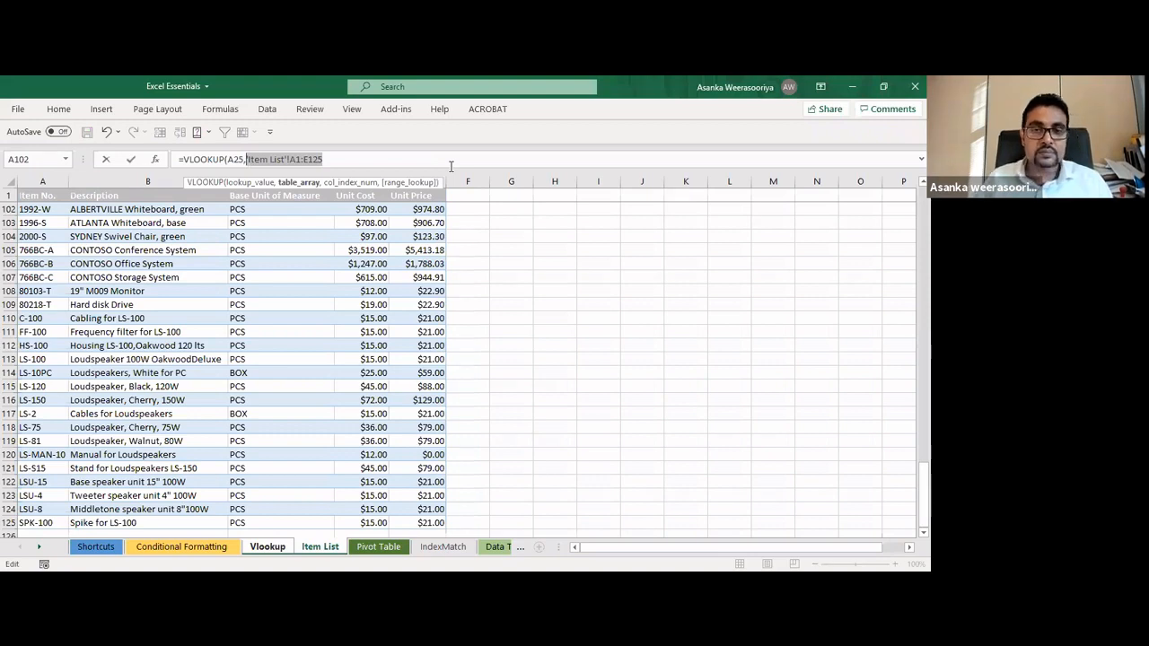
{"action": "key", "text": "F4"}
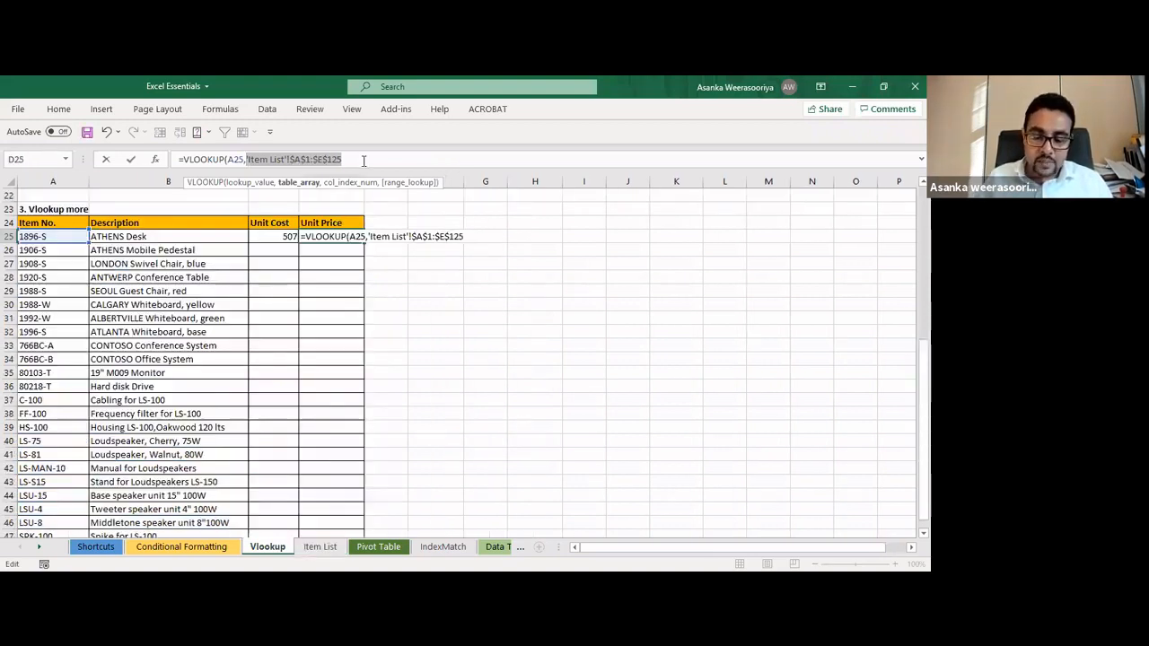
Step: Finish the D25 lookup with column 5 and FALSE exact match, returning 649.4
{"action": "left_click", "coordinate": [363, 160]}
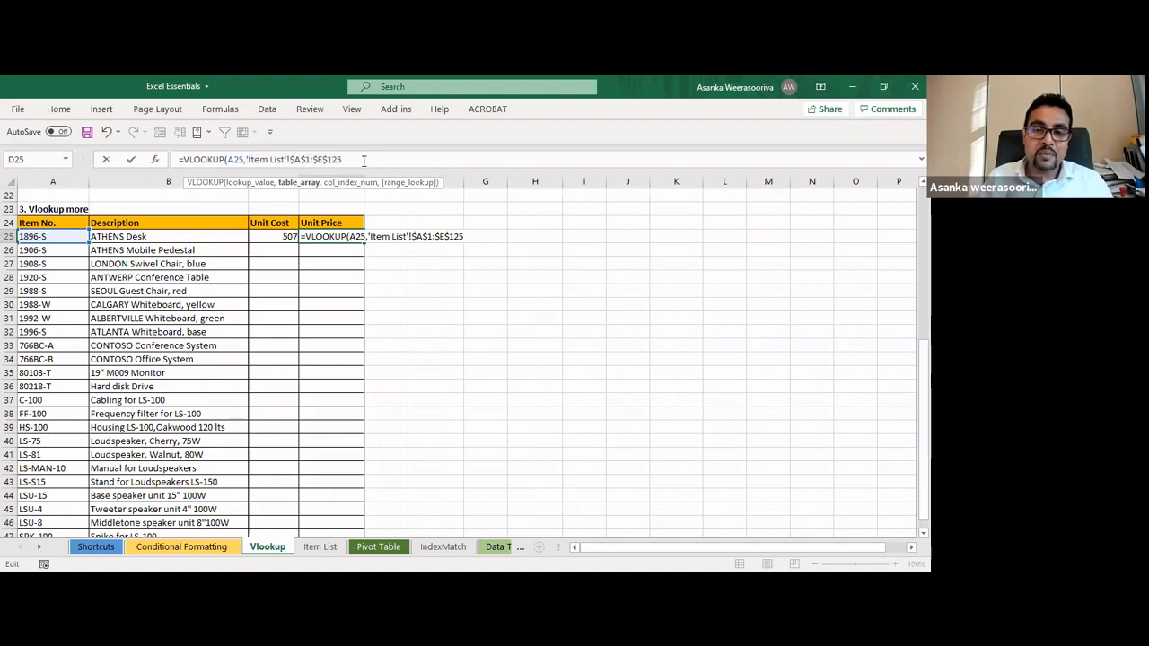
{"action": "type", "text": ","}
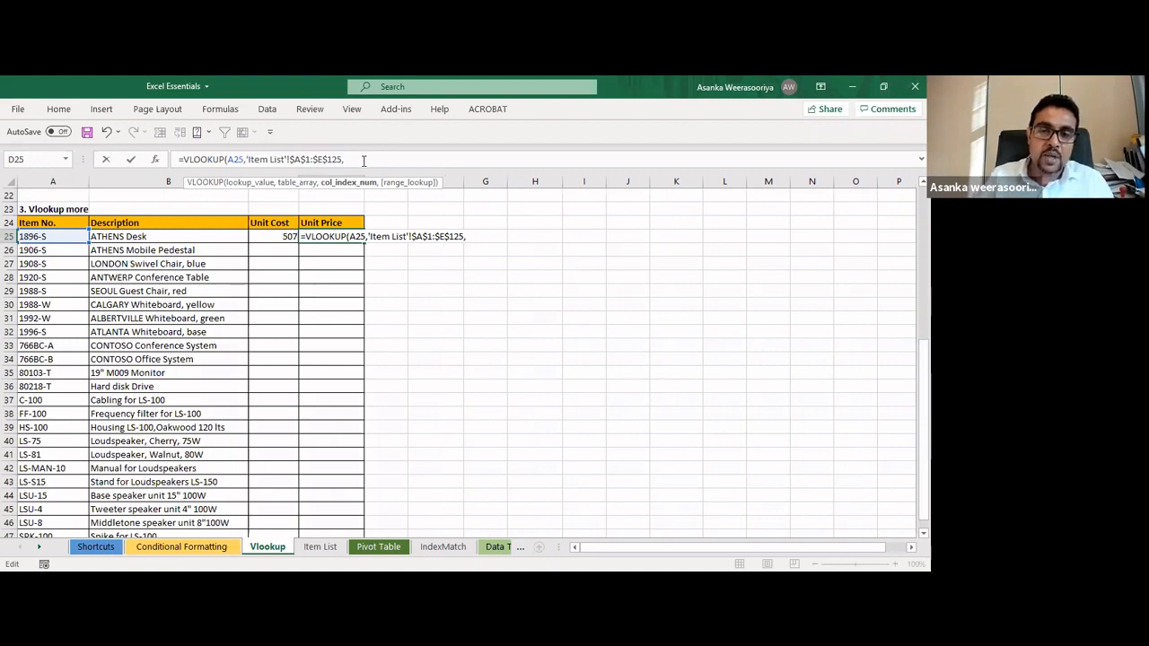
{"action": "type", "text": "5"}
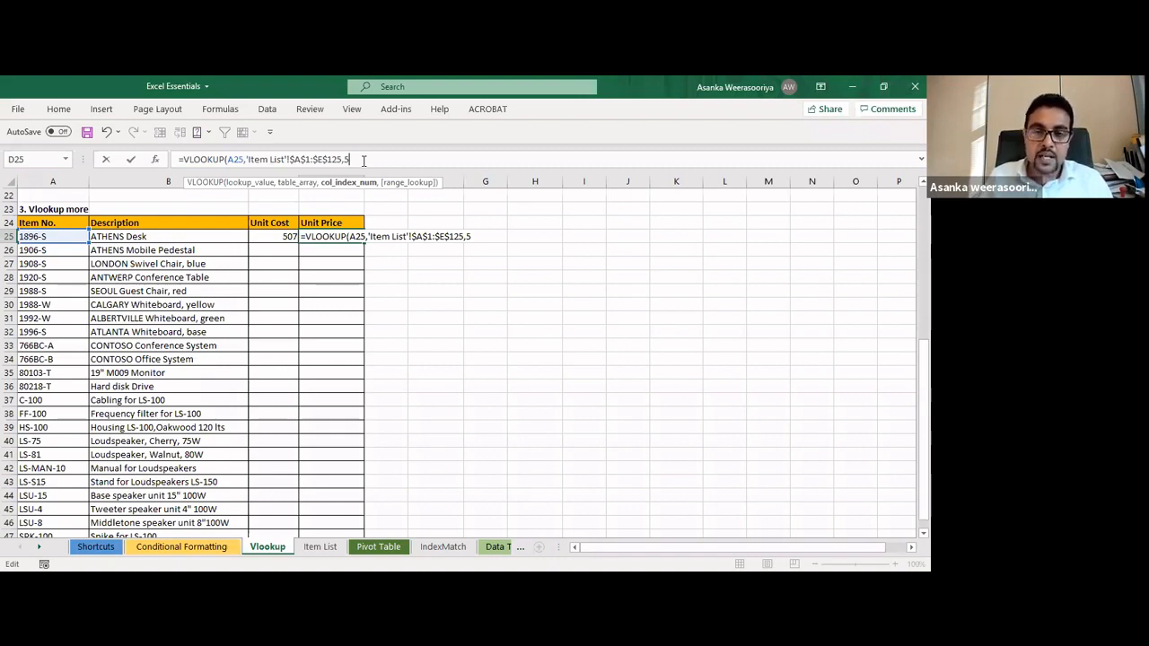
{"action": "type", "text": ",FALSE)"}
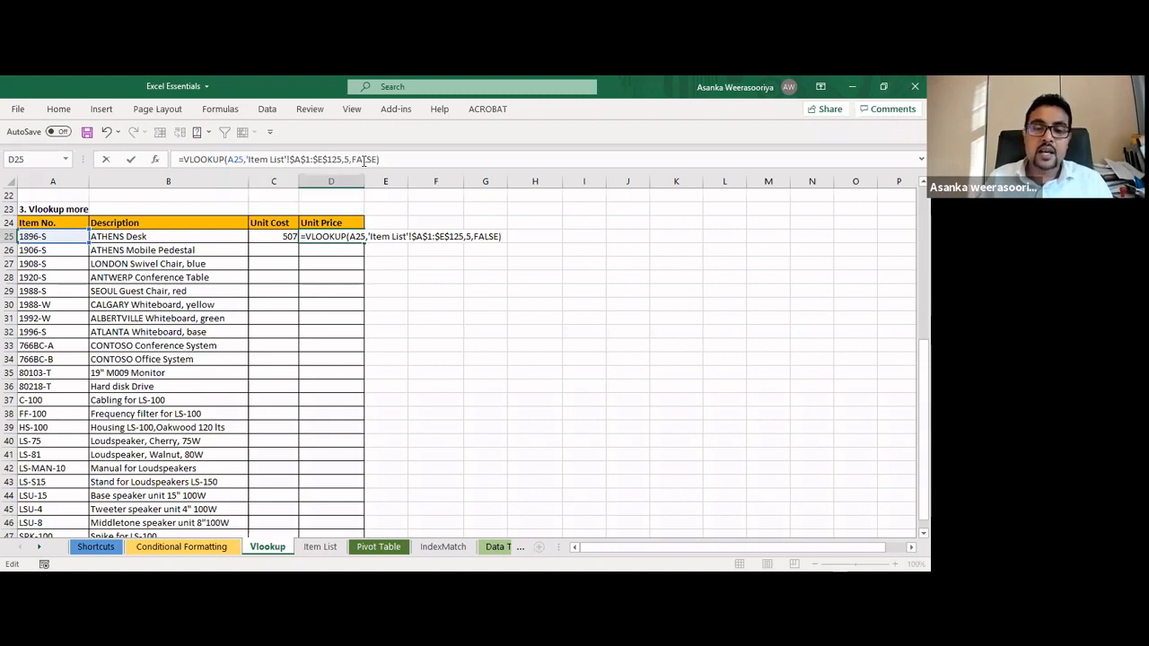
{"action": "key", "text": "Return"}
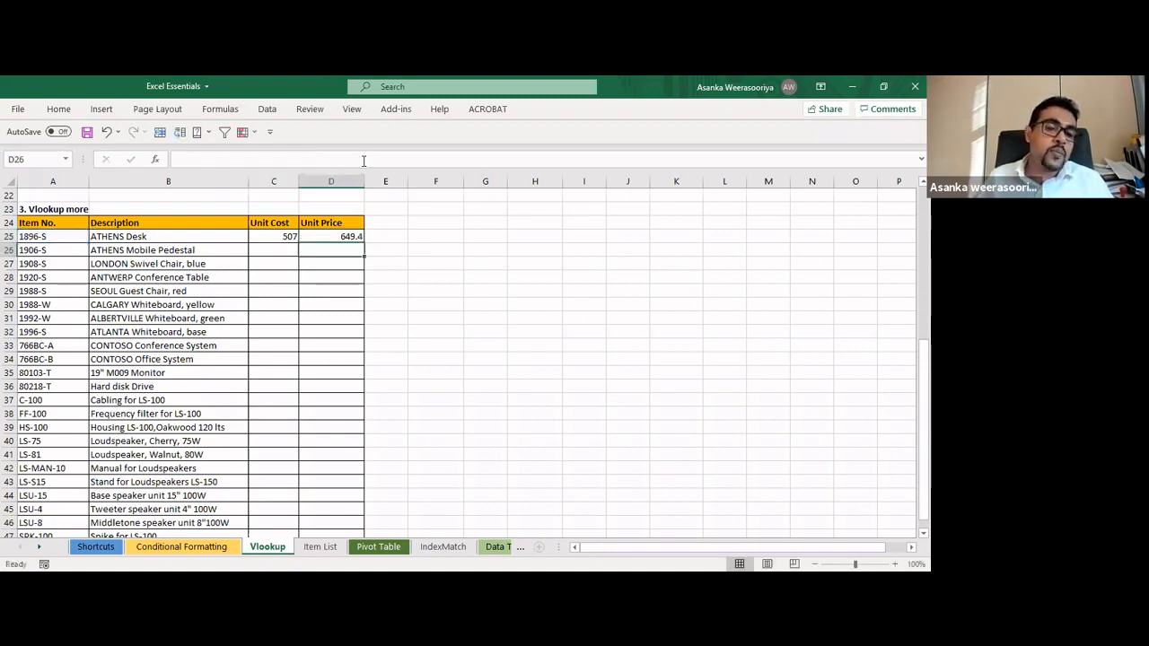
Step: Compare the C25 Unit Cost formula with the new D25 Unit Price formula
{"action": "key", "text": "Left"}
{"action": "left_click", "coordinate": [292, 238]}
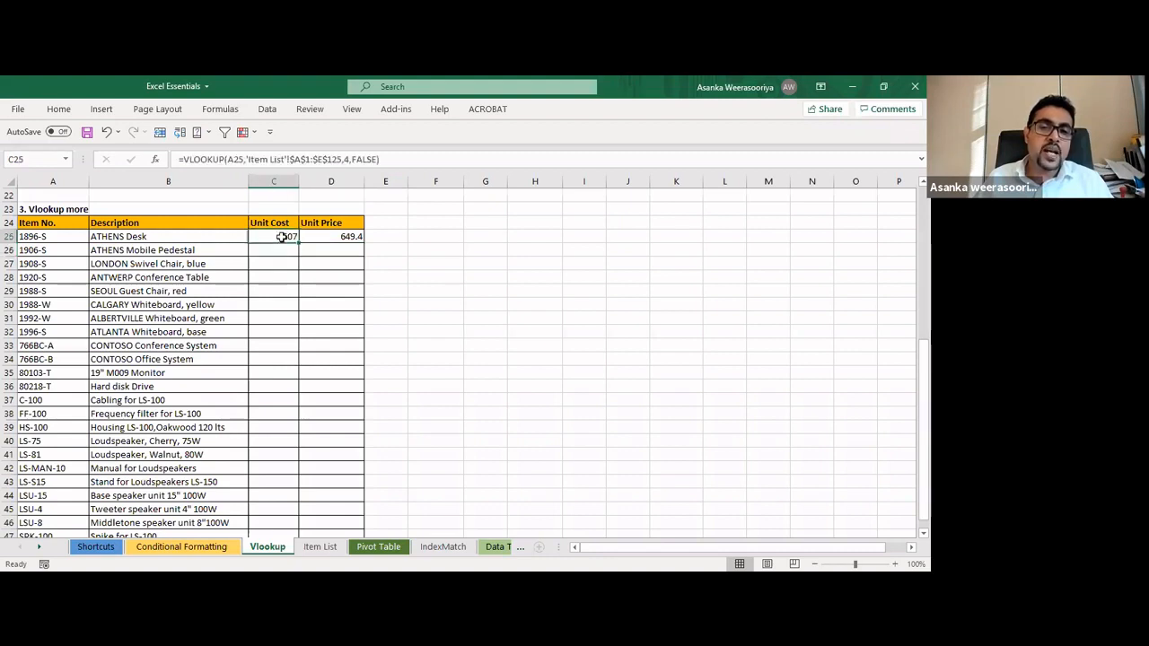
{"action": "left_click", "coordinate": [328, 234]}
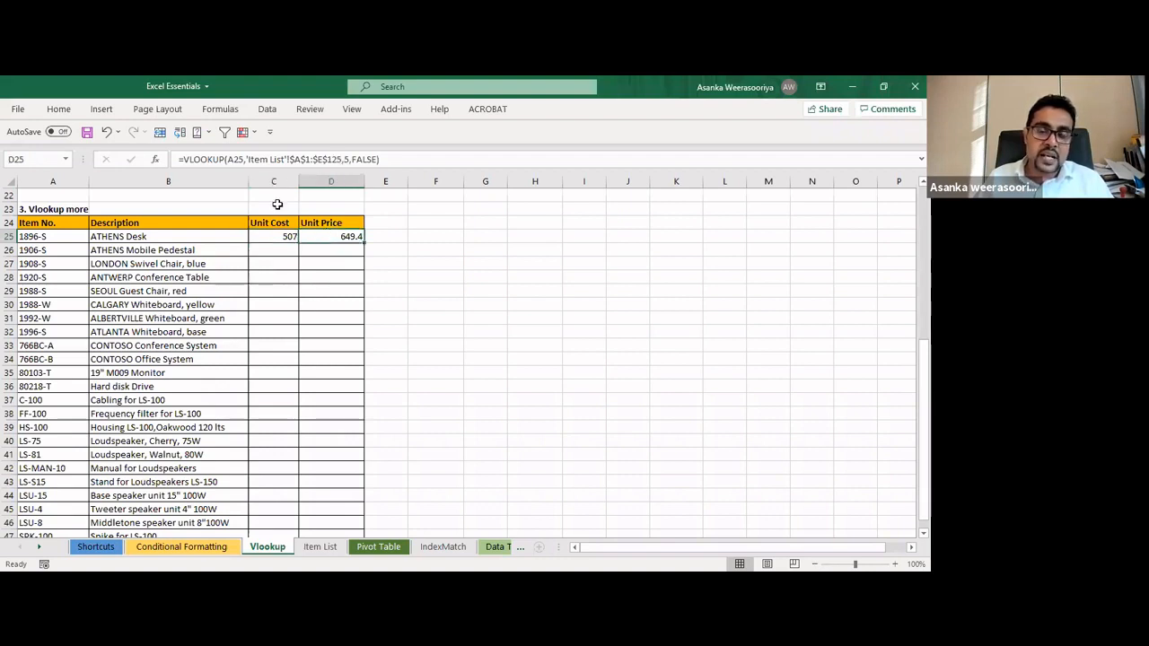
{"action": "key", "text": "Left"}
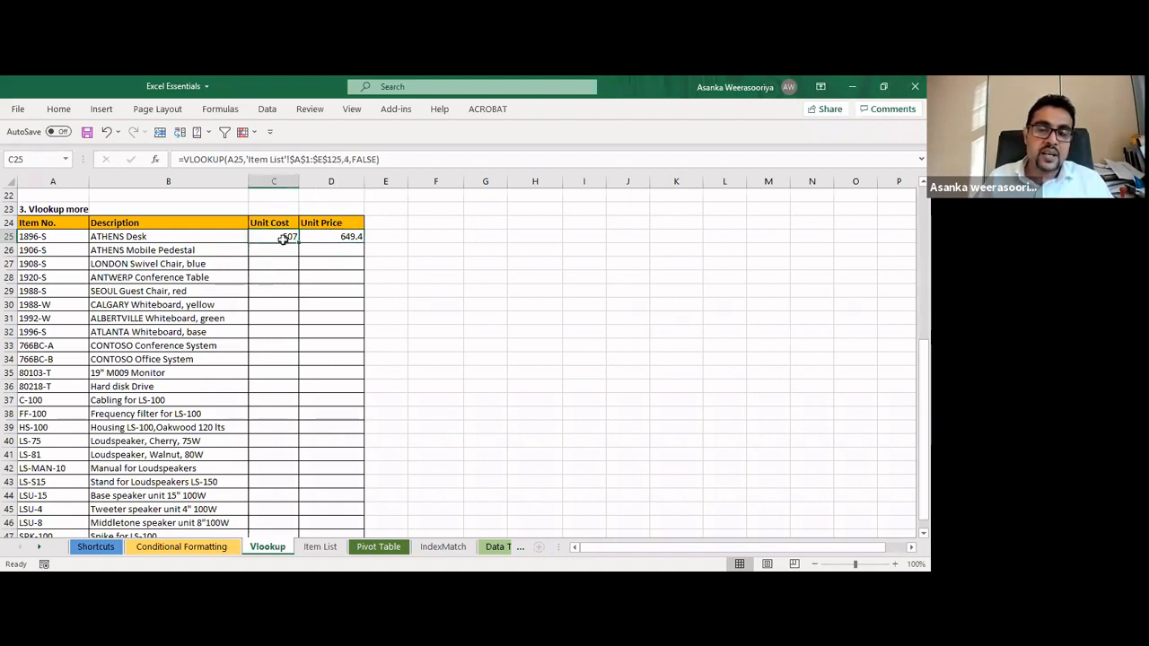
Step: Fill the C25:D25 cost and price lookups down to row 47 and review the results
{"action": "left_click", "coordinate": [351, 236]}
{"action": "left_click", "coordinate": [340, 273]}
{"action": "left_click_drag", "start_coordinate": [277, 236], "coordinate": [336, 237]}
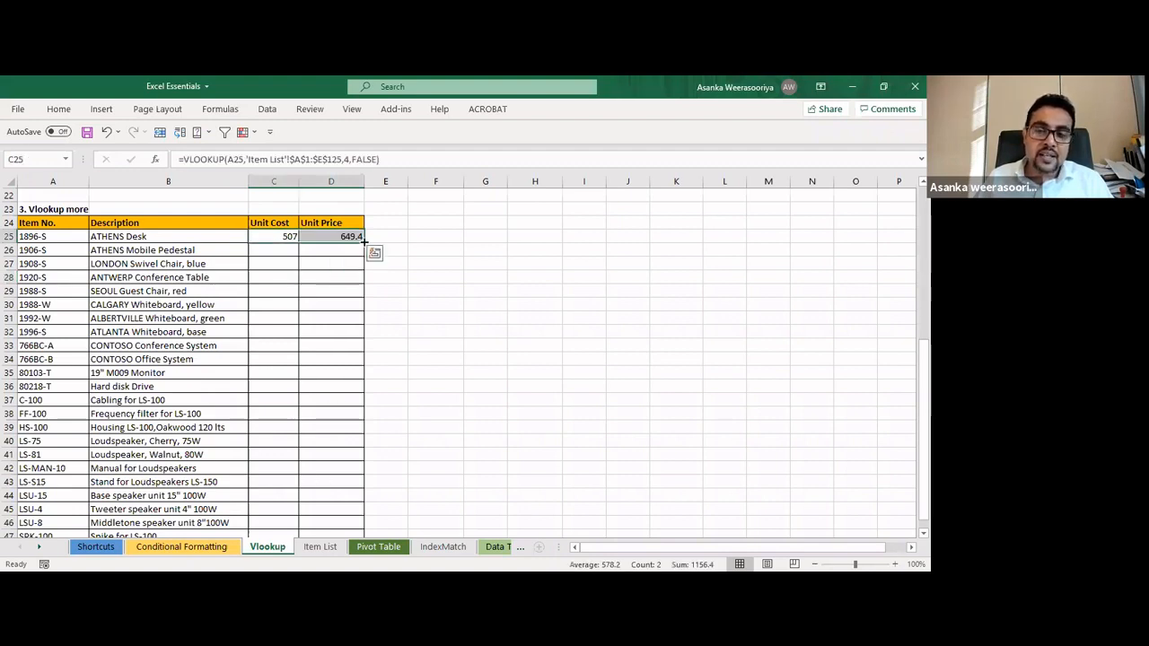
{"action": "left_click_drag", "start_coordinate": [365, 240], "coordinate": [367, 244]}
{"action": "double_click", "coordinate": [364, 240]}
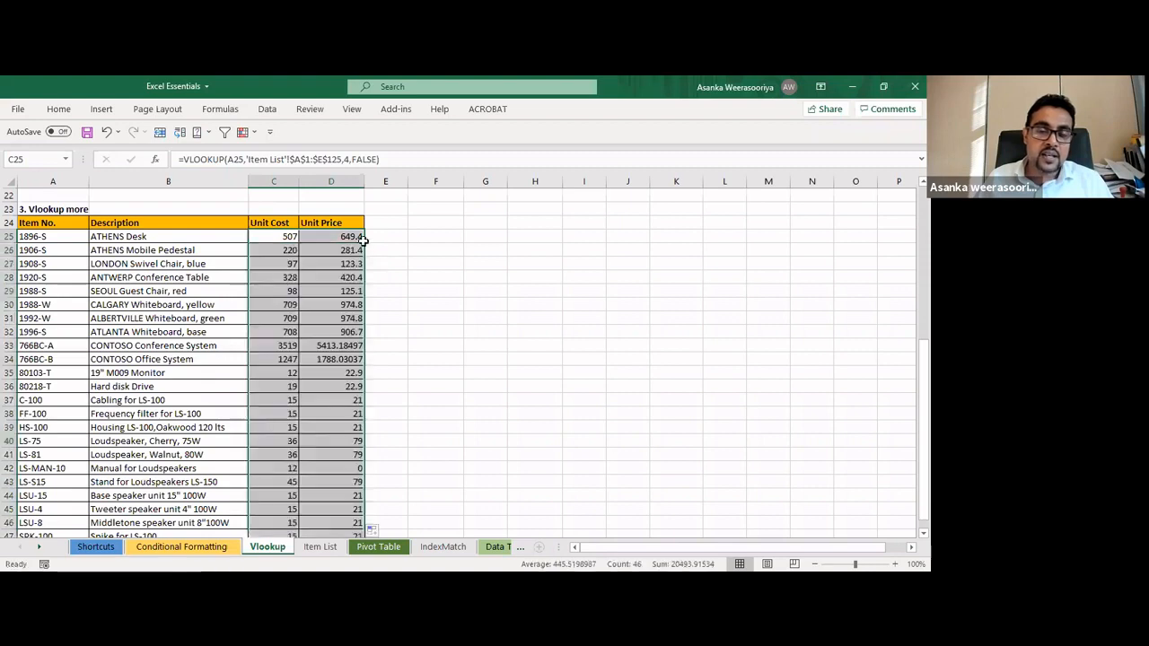
{"action": "scroll", "coordinate": [439, 271], "scroll_direction": "down", "scroll_amount": 3}
{"action": "scroll", "coordinate": [439, 271], "scroll_direction": "up", "scroll_amount": 2}
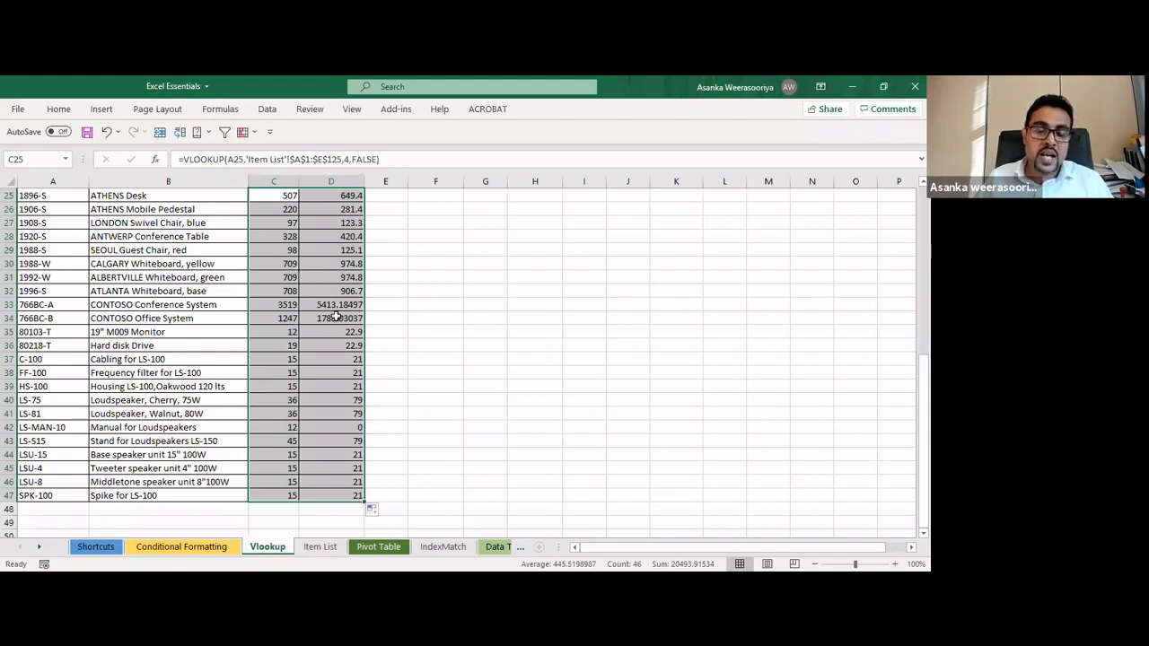
{"action": "scroll", "coordinate": [336, 317], "scroll_direction": "up", "scroll_amount": 3}
{"action": "scroll", "coordinate": [336, 316], "scroll_direction": "down", "scroll_amount": 1}
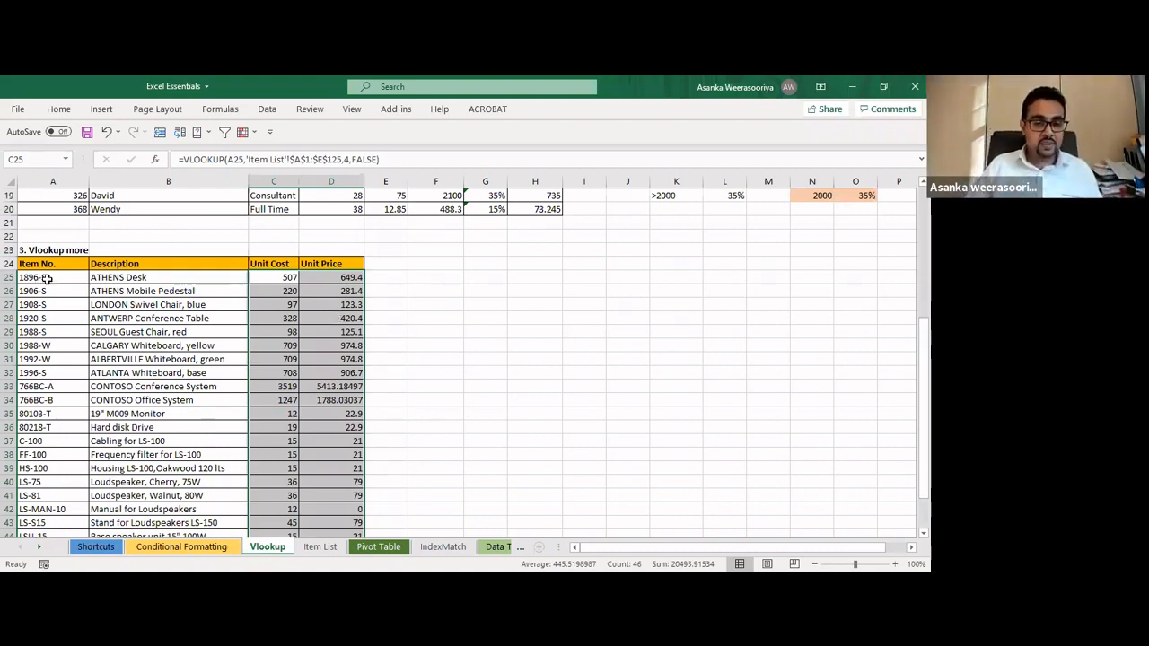
{"action": "key", "text": "Home"}
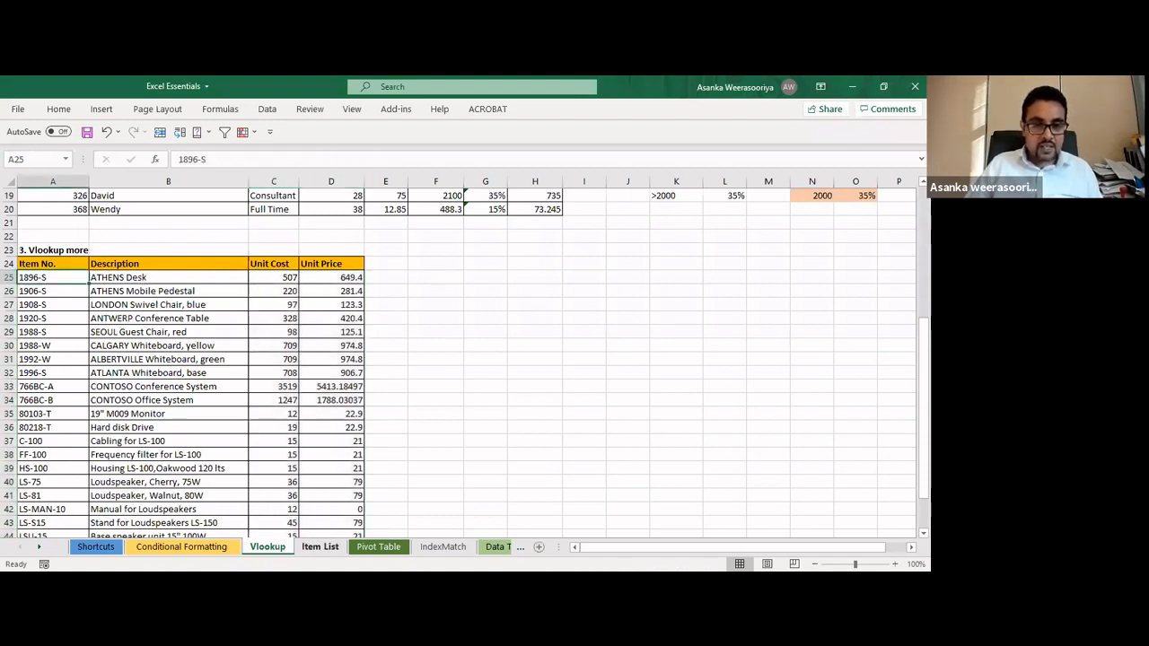
Step: Search the Item List sheet for item 1896-S, the ATHENS Desk
{"action": "left_click", "coordinate": [323, 548]}
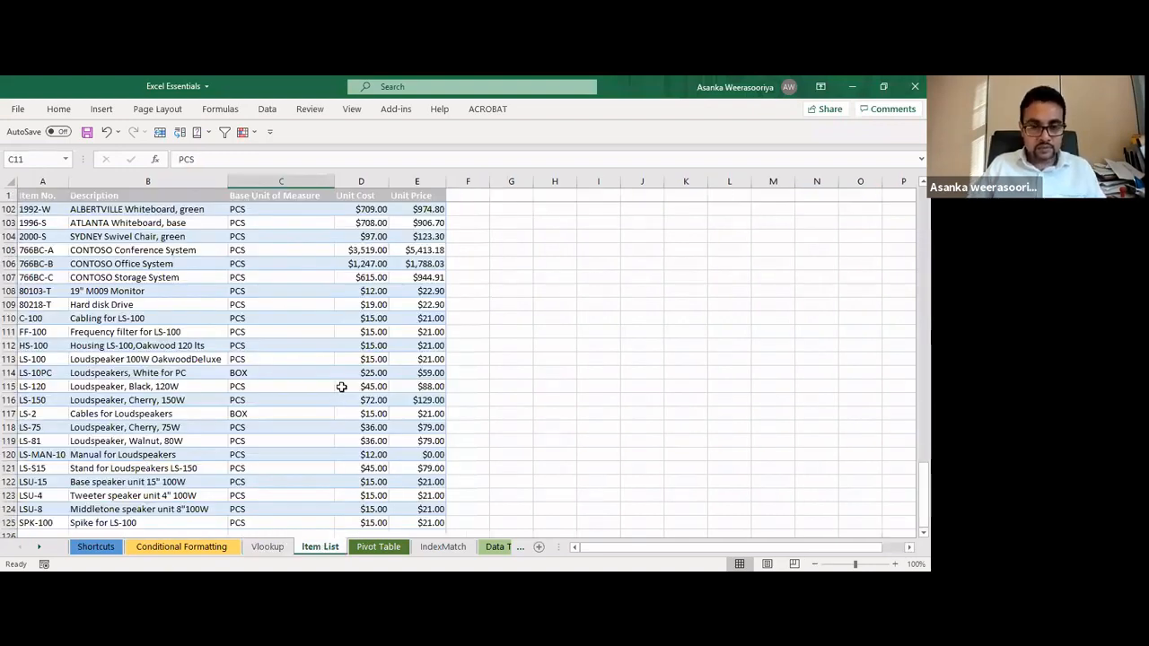
{"action": "key", "text": "ctrl+f"}
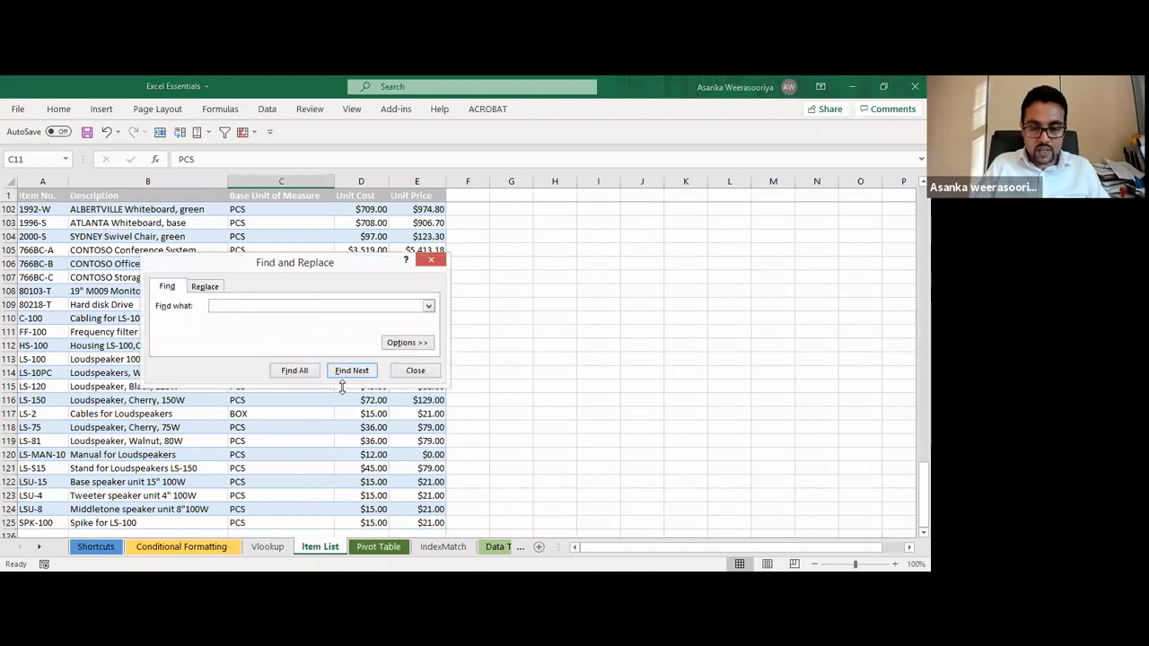
{"action": "type", "text": "1896"}
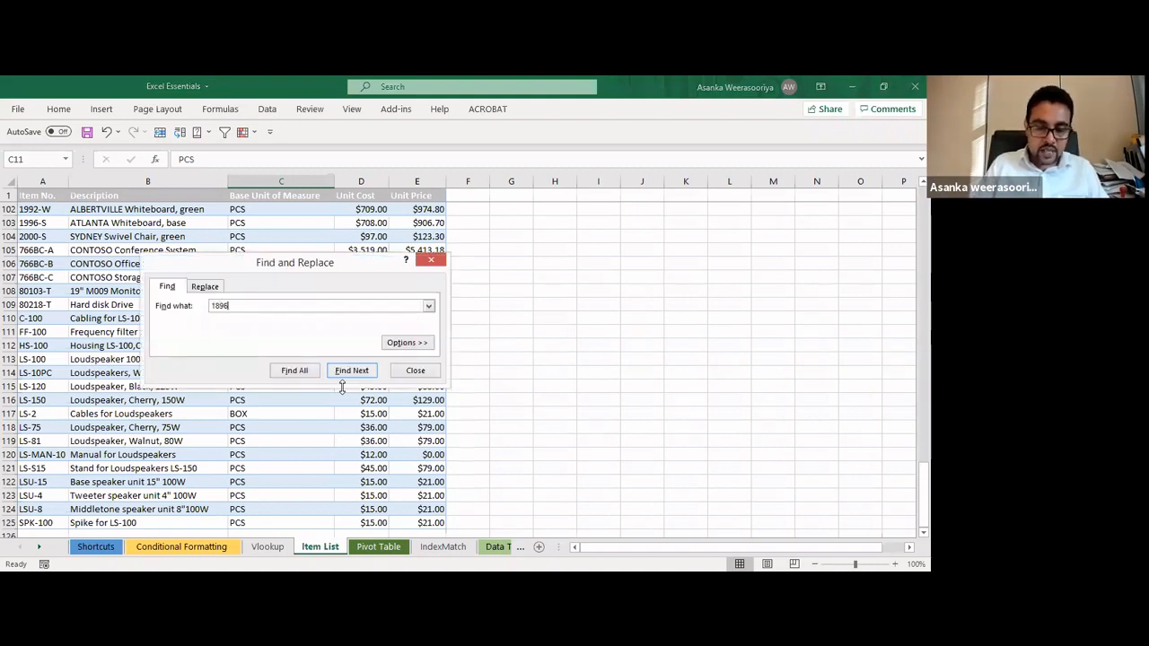
{"action": "type", "text": "-s"}
{"action": "key", "text": "Return"}
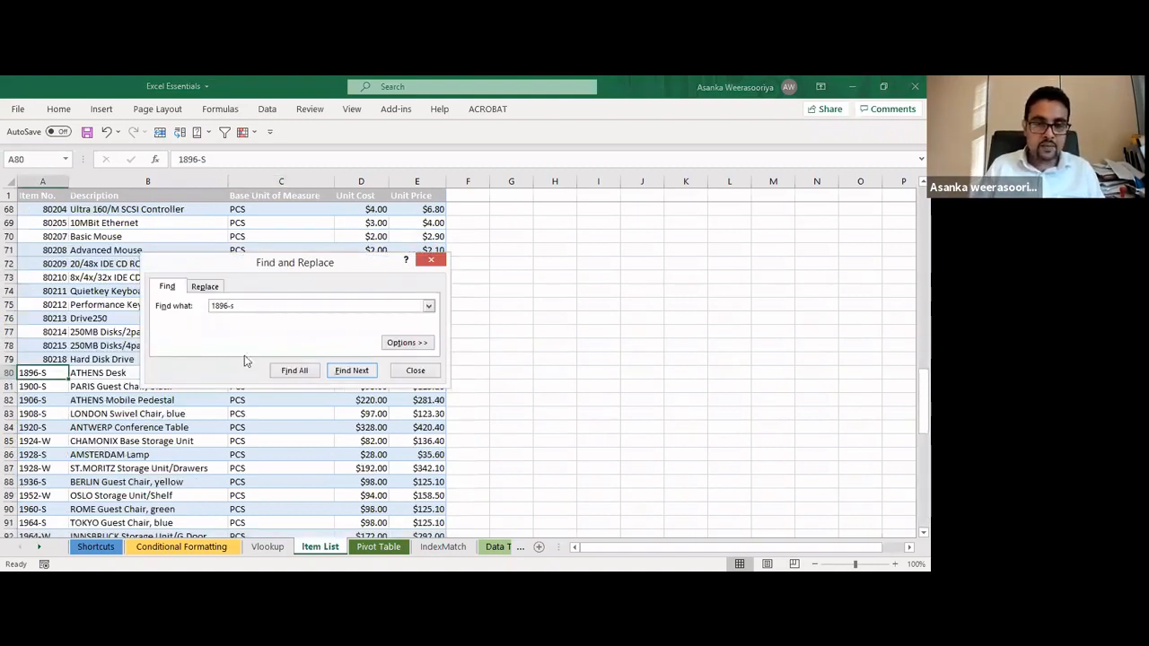
{"action": "left_click", "coordinate": [420, 266]}
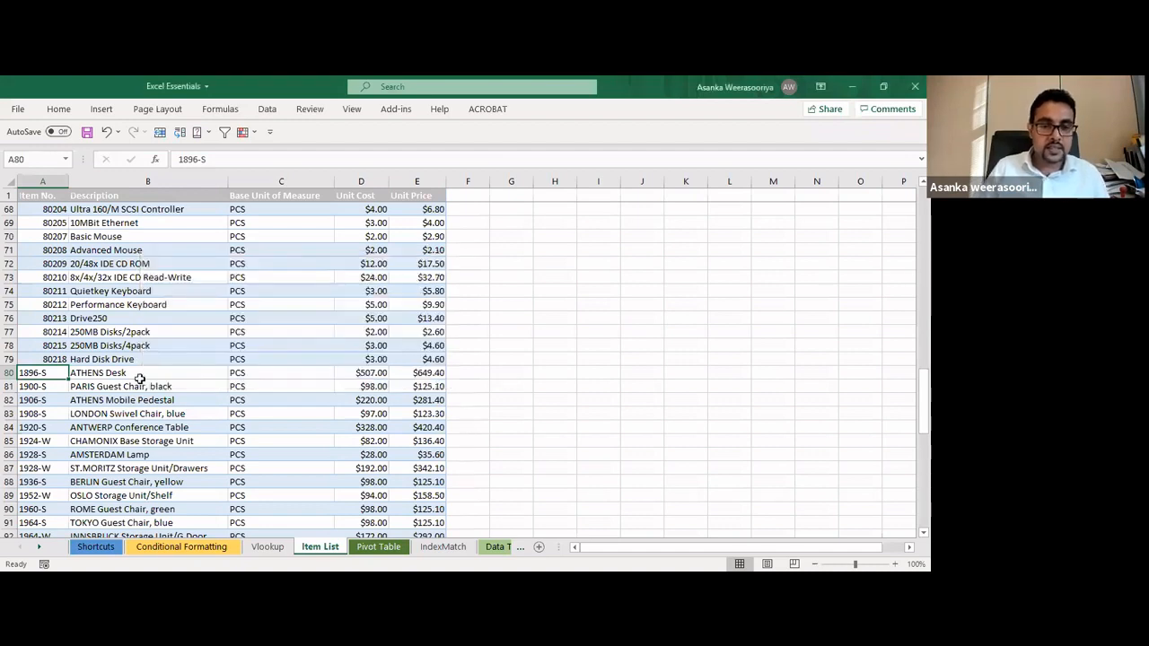
Step: Check row 80's $507.00 unit cost and $649.40 unit price against the lookups
{"action": "left_click", "coordinate": [9, 372]}
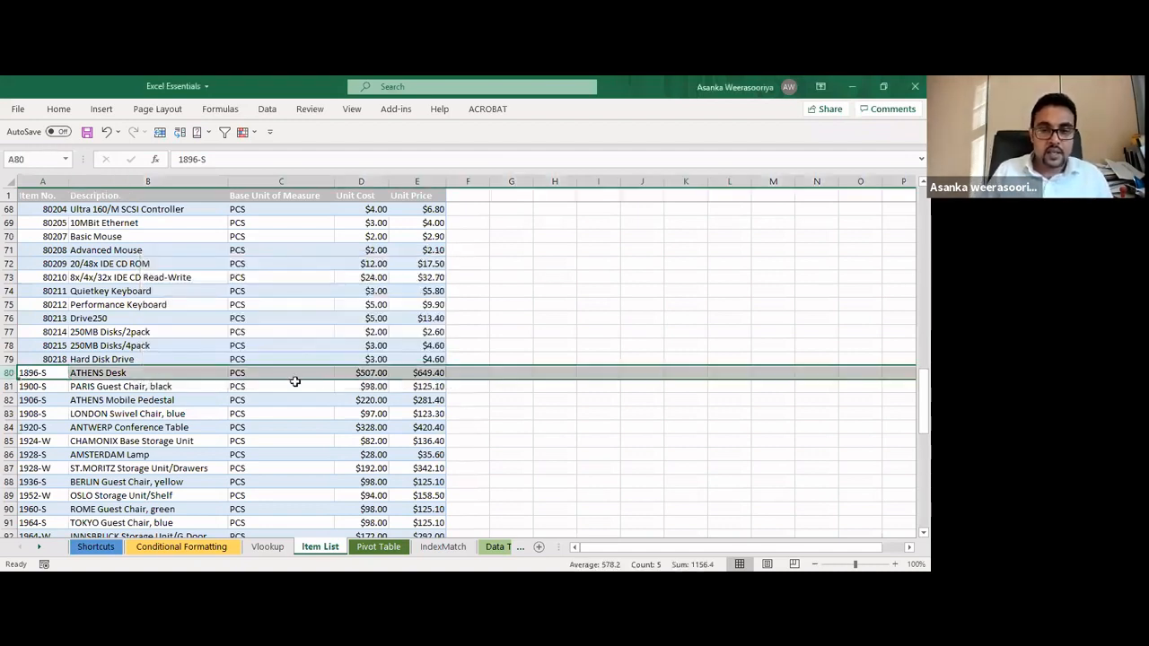
{"action": "left_click", "coordinate": [364, 373]}
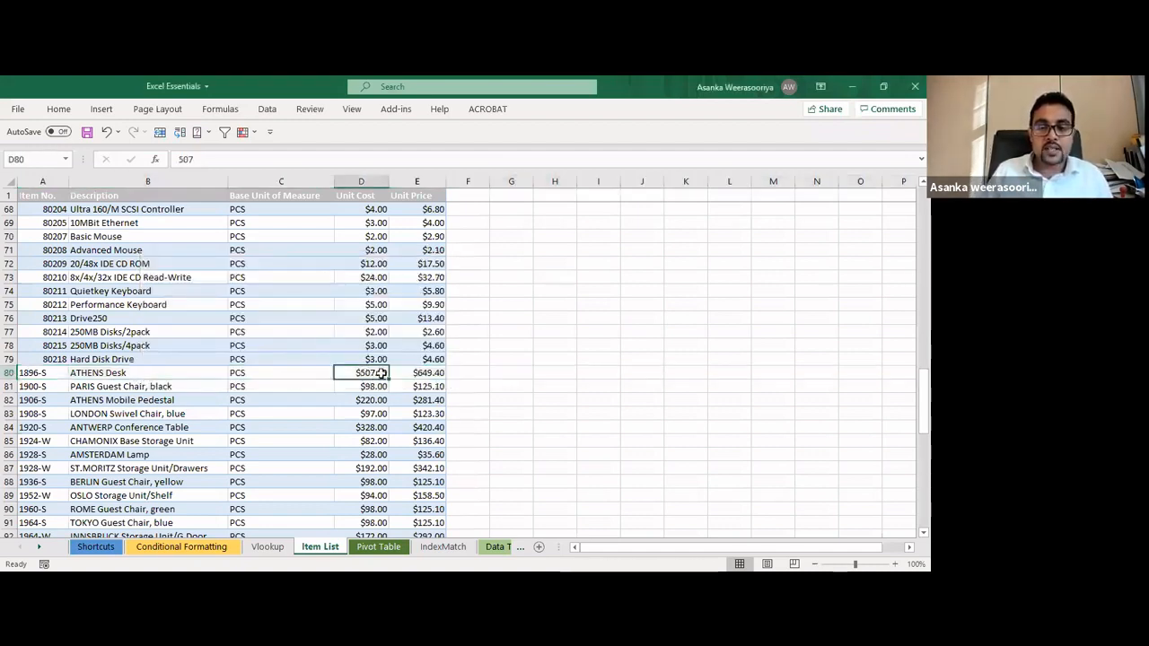
{"action": "left_click", "coordinate": [420, 372]}
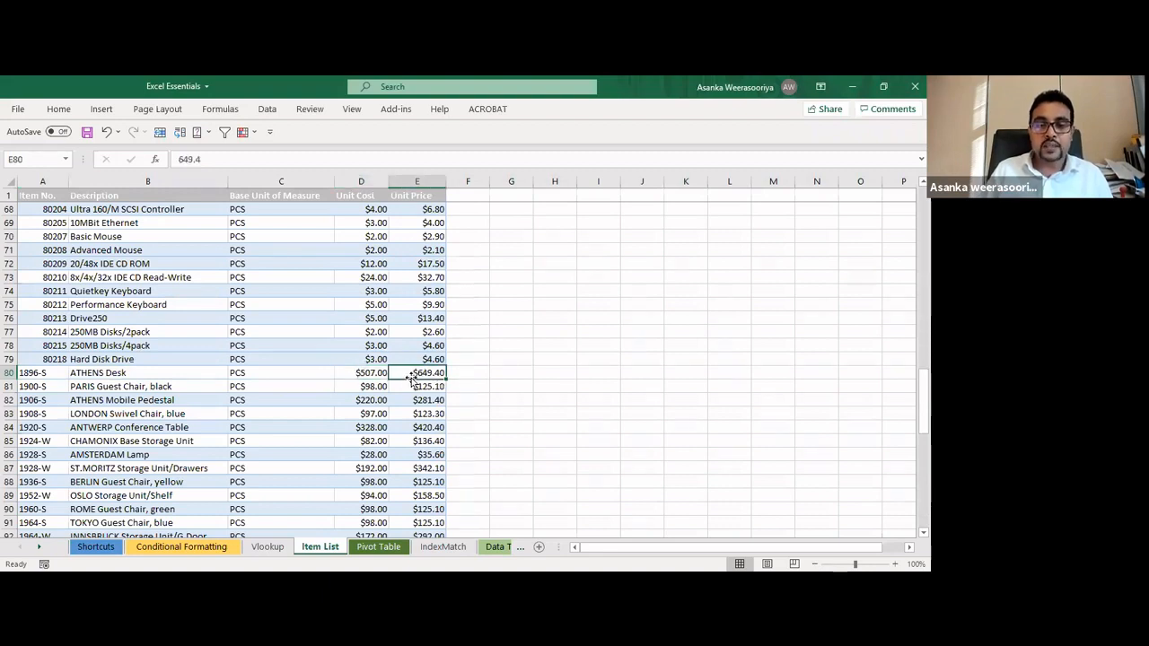
{"action": "left_click", "coordinate": [379, 368]}
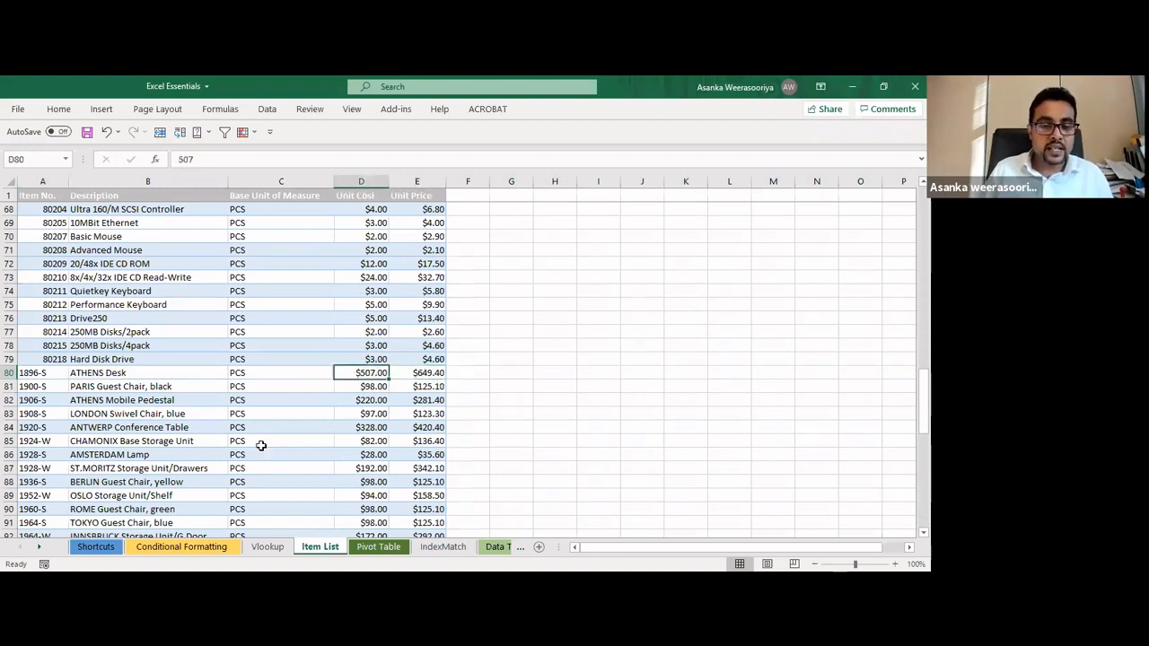
{"action": "left_click", "coordinate": [268, 548]}
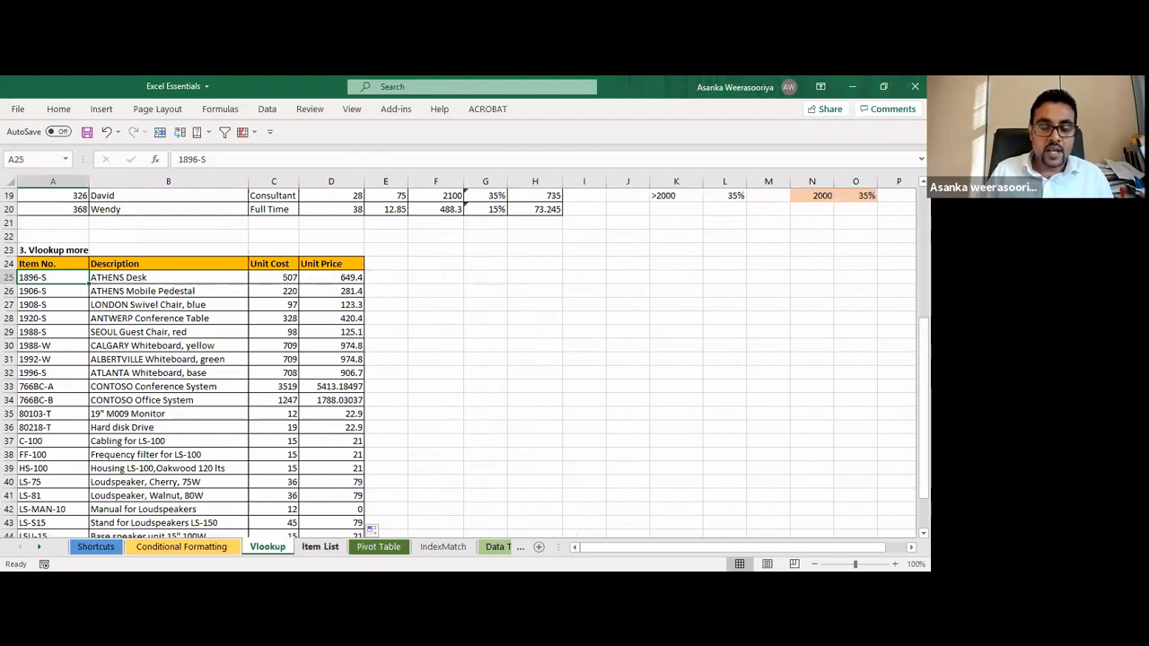
{"action": "left_click", "coordinate": [319, 547]}
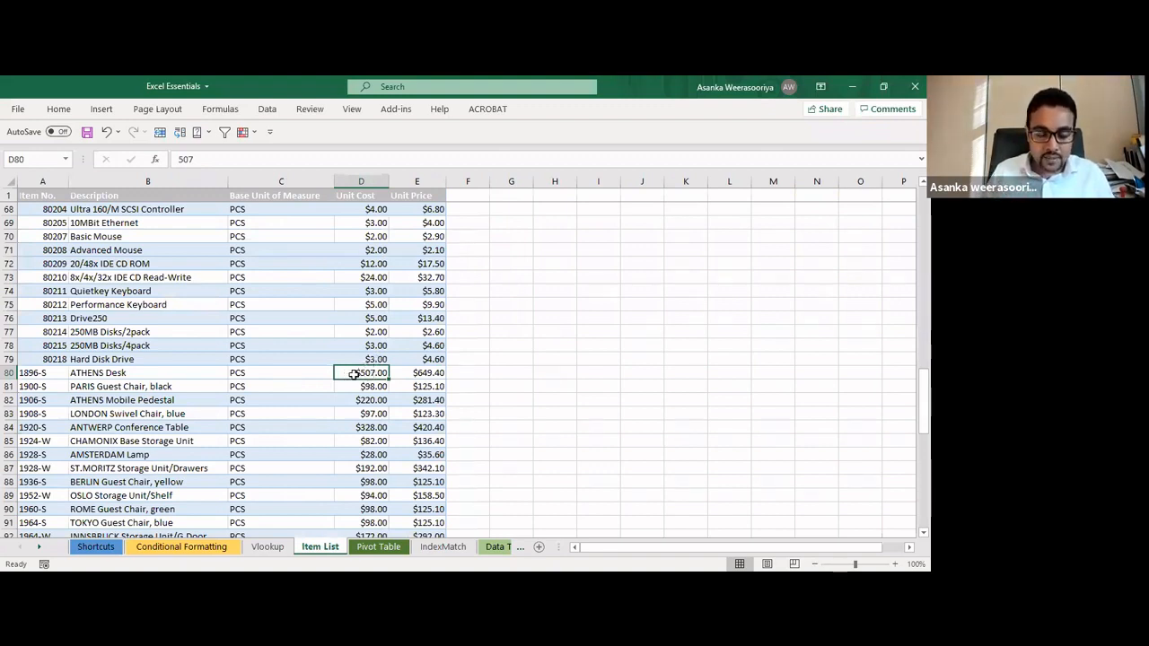
Step: Change the ATHENS Desk cost to 300 and price to 450 on Item List
{"action": "type", "text": "300"}
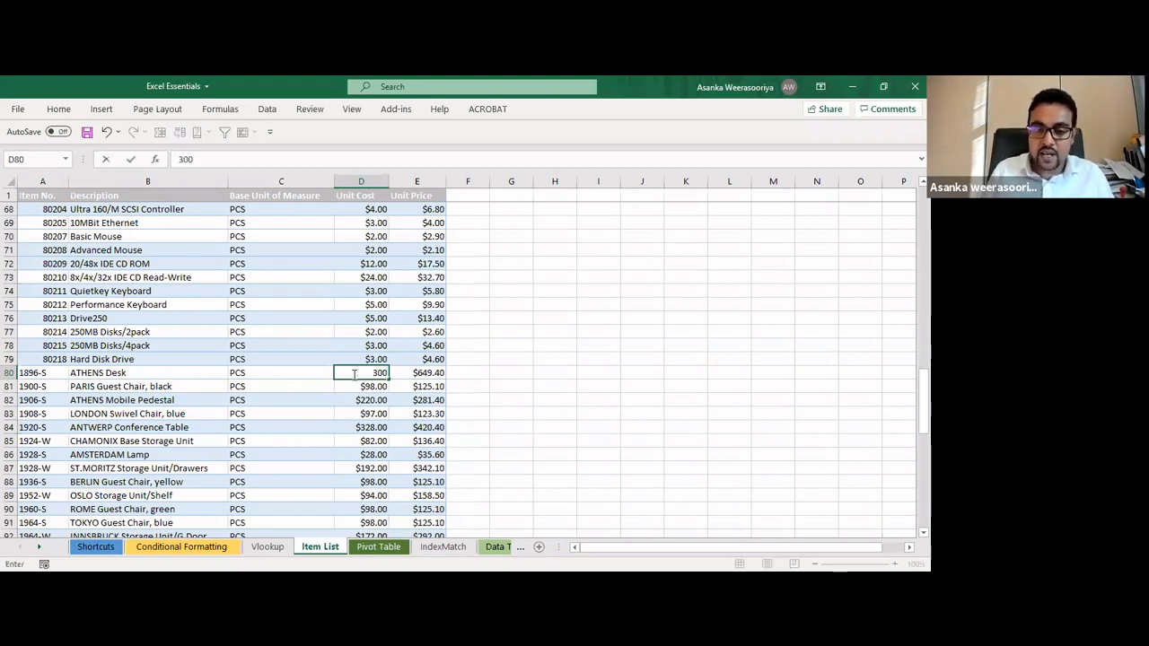
{"action": "key", "text": "Return"}
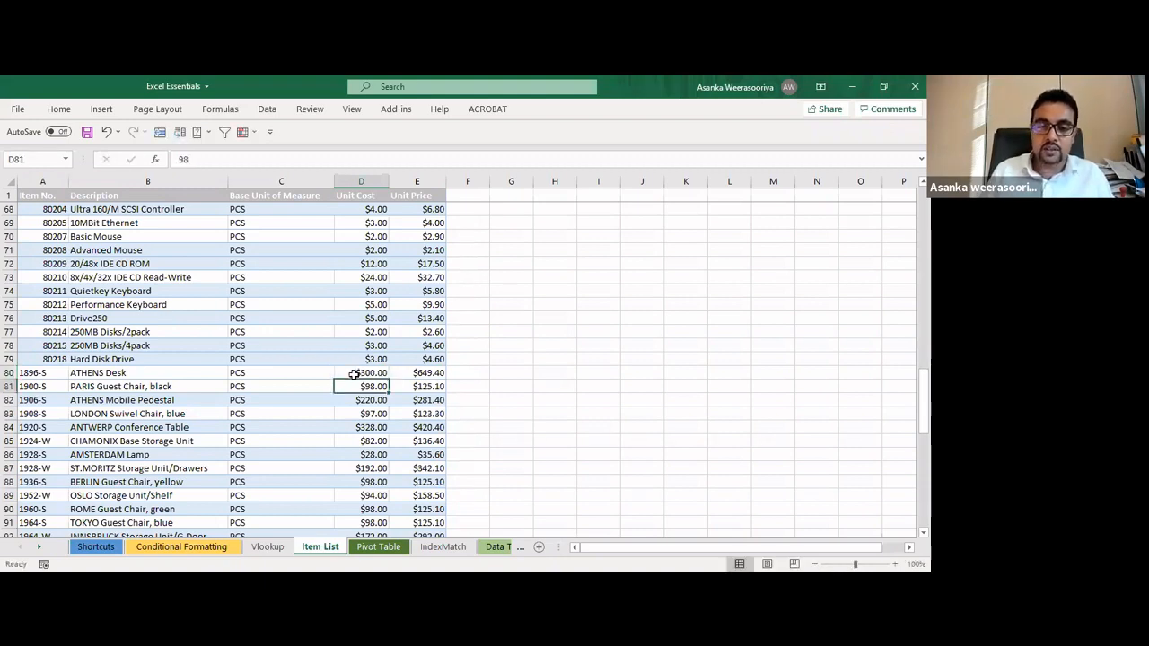
{"action": "left_click", "coordinate": [429, 374]}
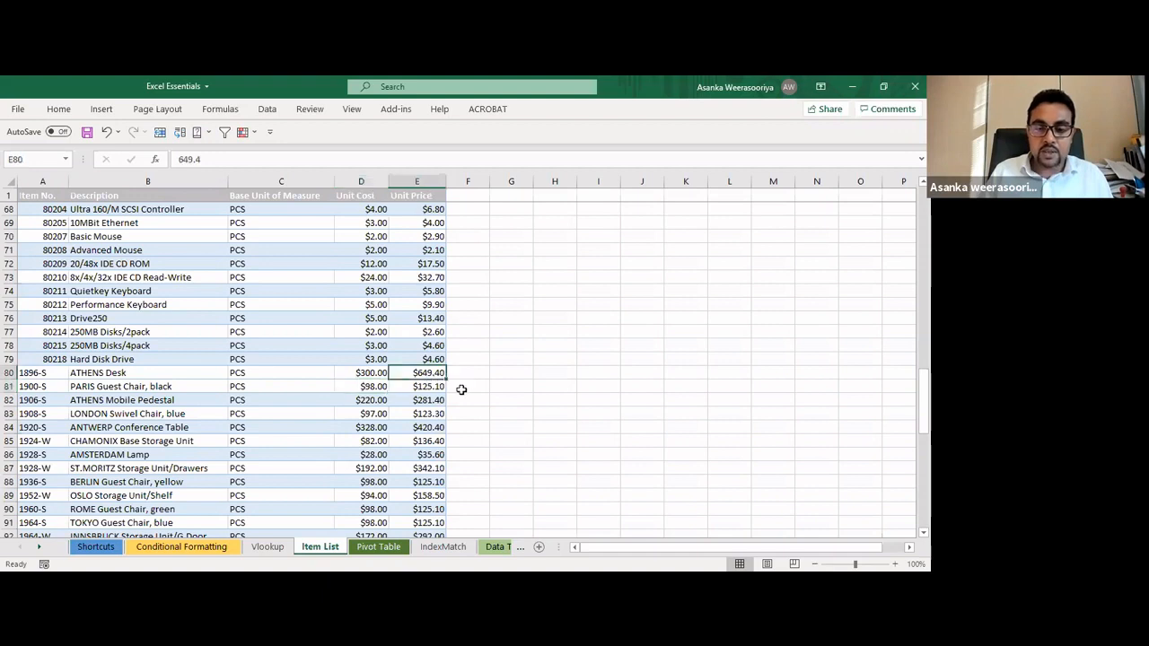
{"action": "type", "text": "450"}
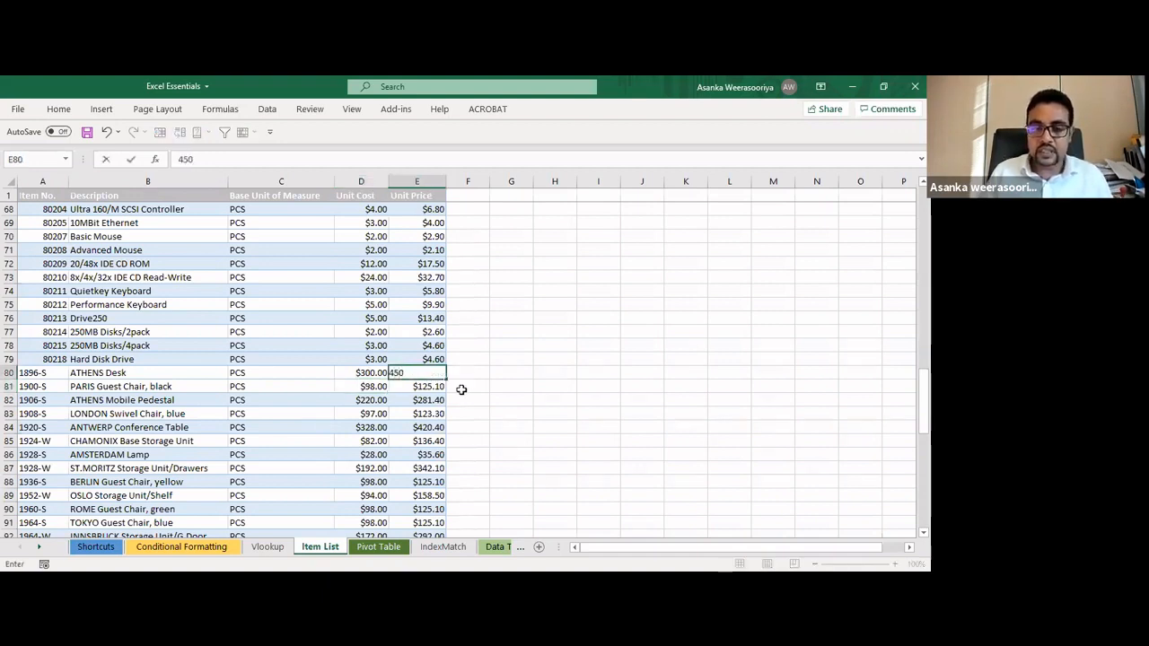
{"action": "key", "text": "Return"}
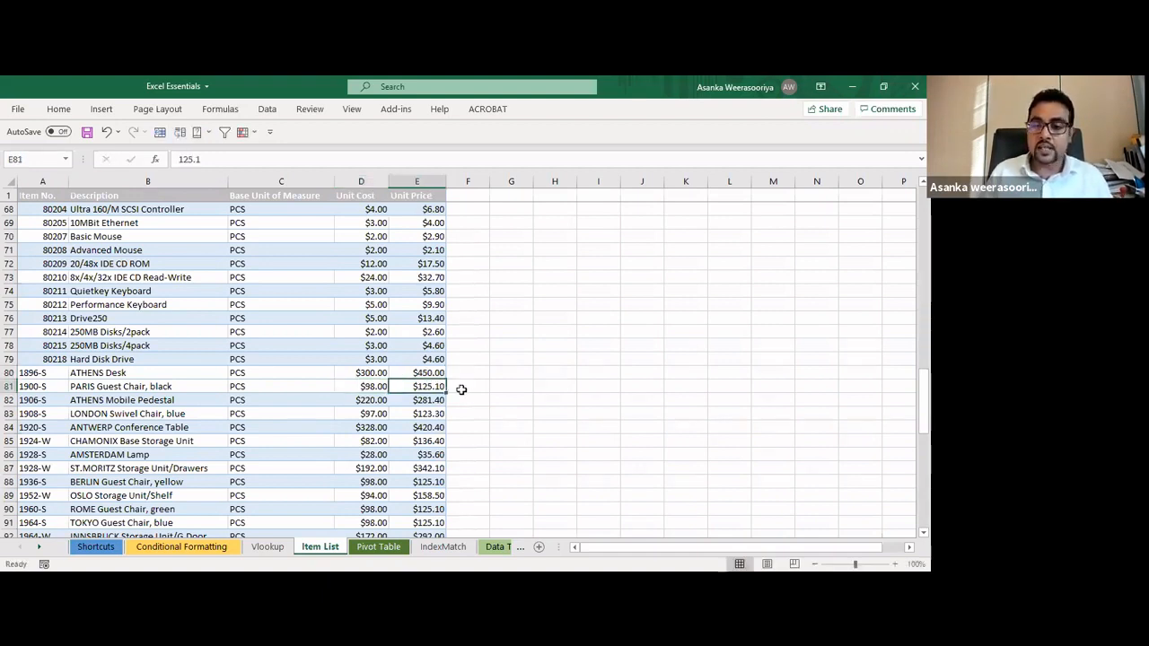
Step: Verify the Vlookup C25 and D25 lookups now show 300 and 450
{"action": "left_click", "coordinate": [268, 547]}
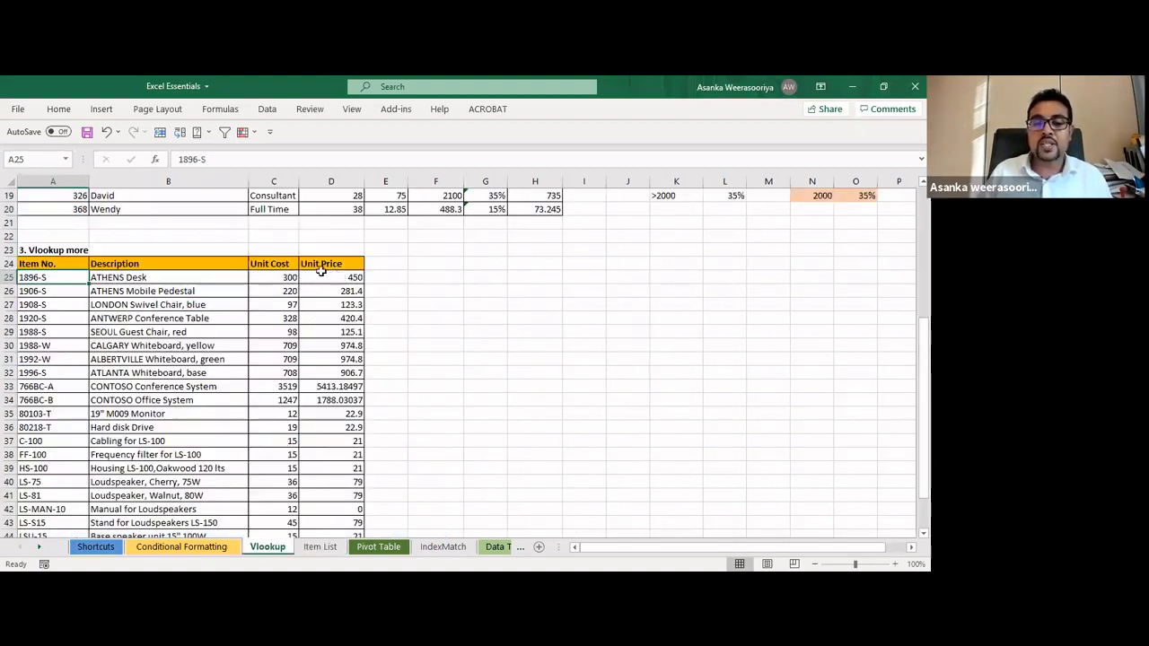
{"action": "left_click", "coordinate": [319, 547]}
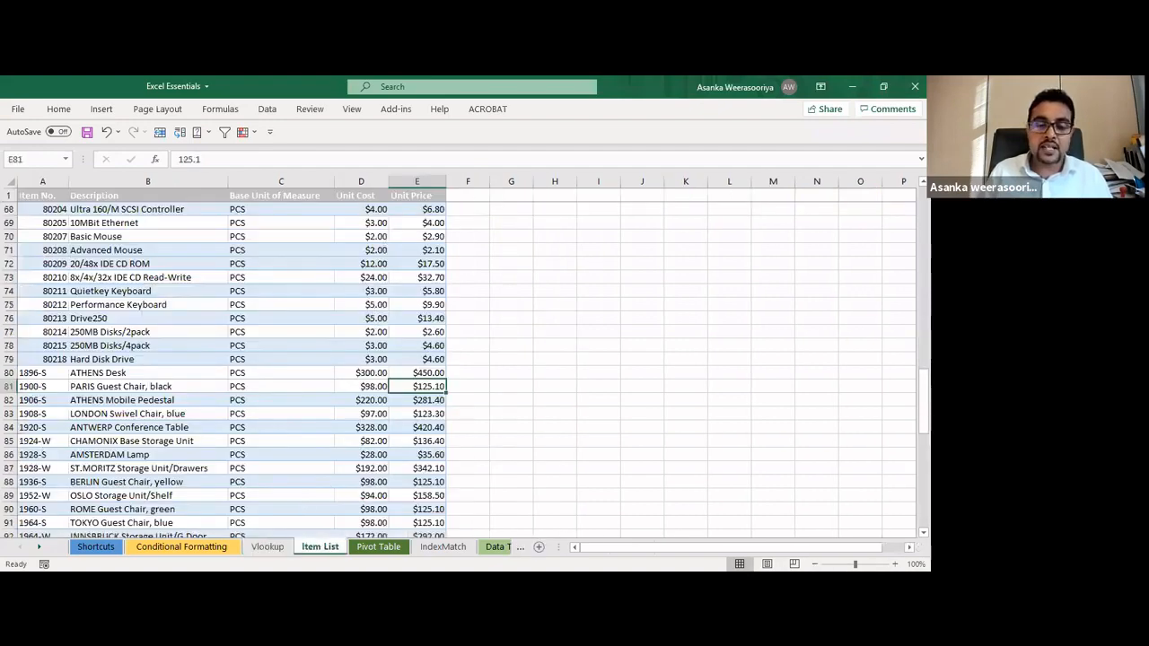
{"action": "left_click", "coordinate": [268, 547]}
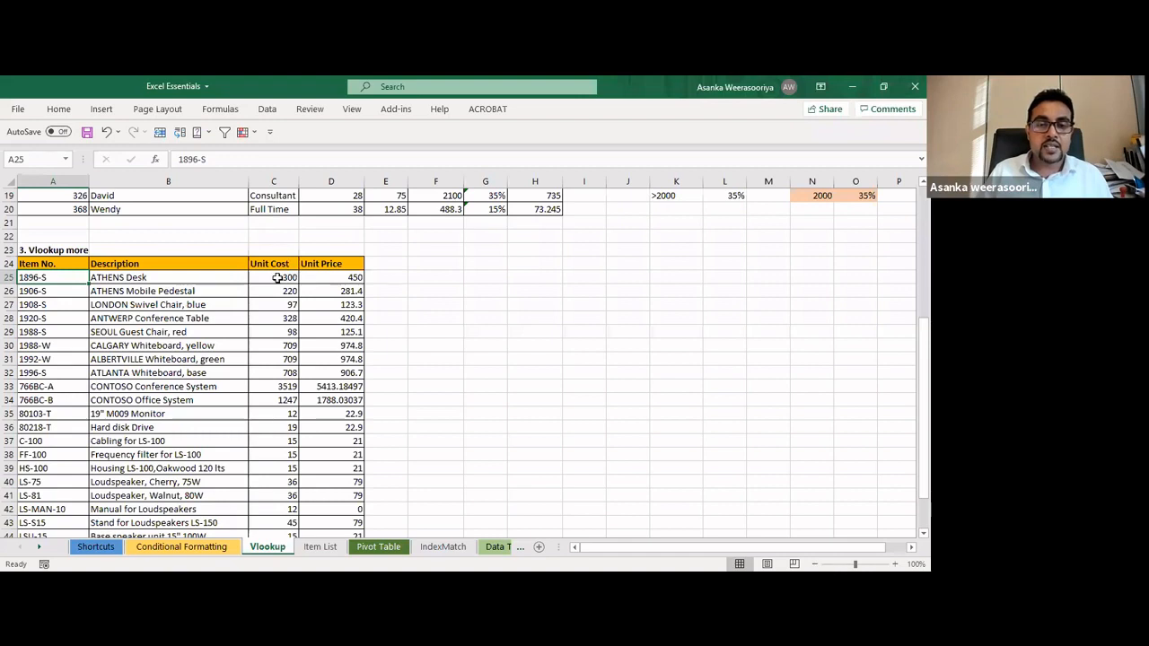
{"action": "left_click", "coordinate": [283, 278]}
{"action": "left_click", "coordinate": [338, 281]}
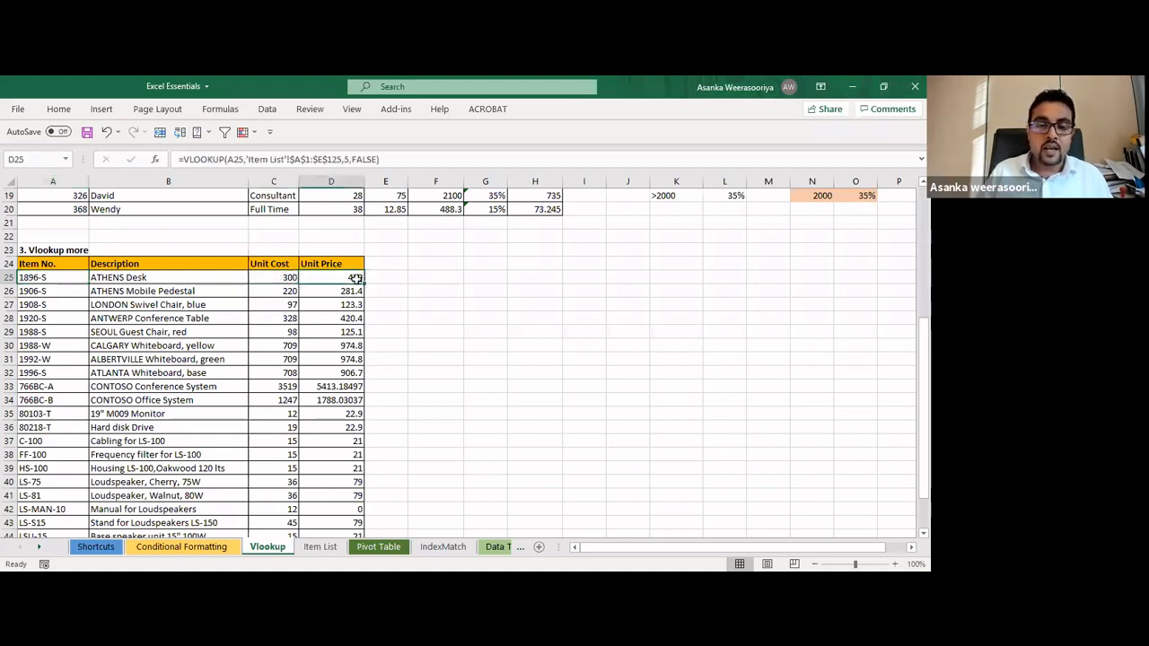
Step: Change the row 32 item number from 1996-S to 1996
{"action": "left_click", "coordinate": [53, 371]}
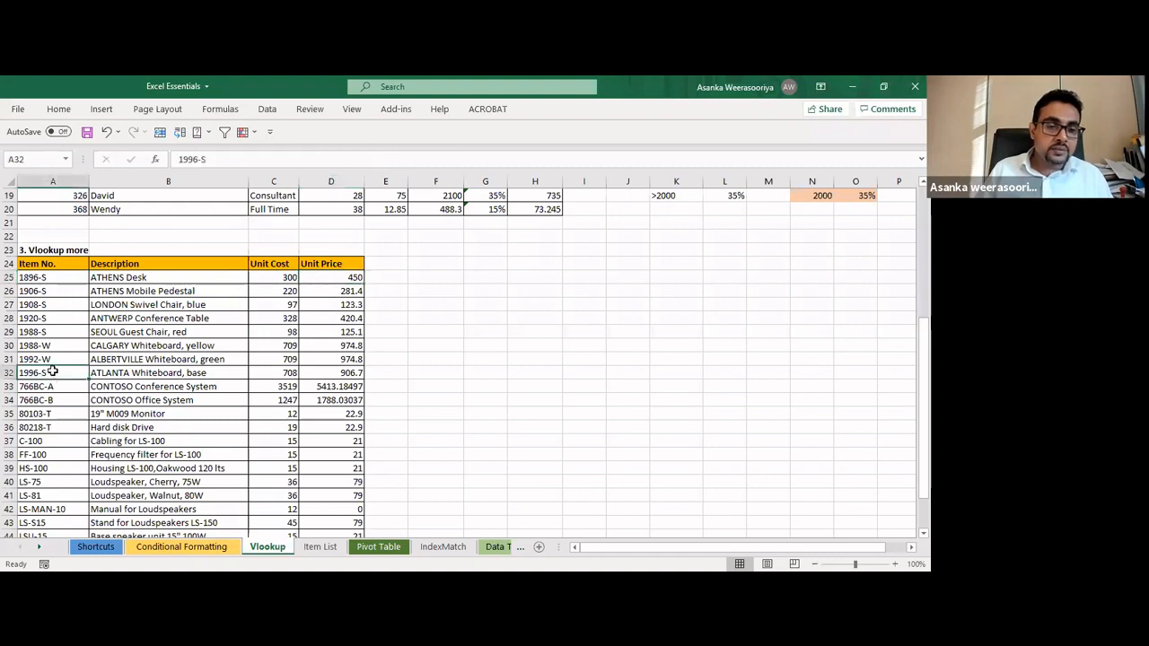
{"action": "double_click", "coordinate": [70, 368]}
{"action": "key", "text": "BackSpace"}
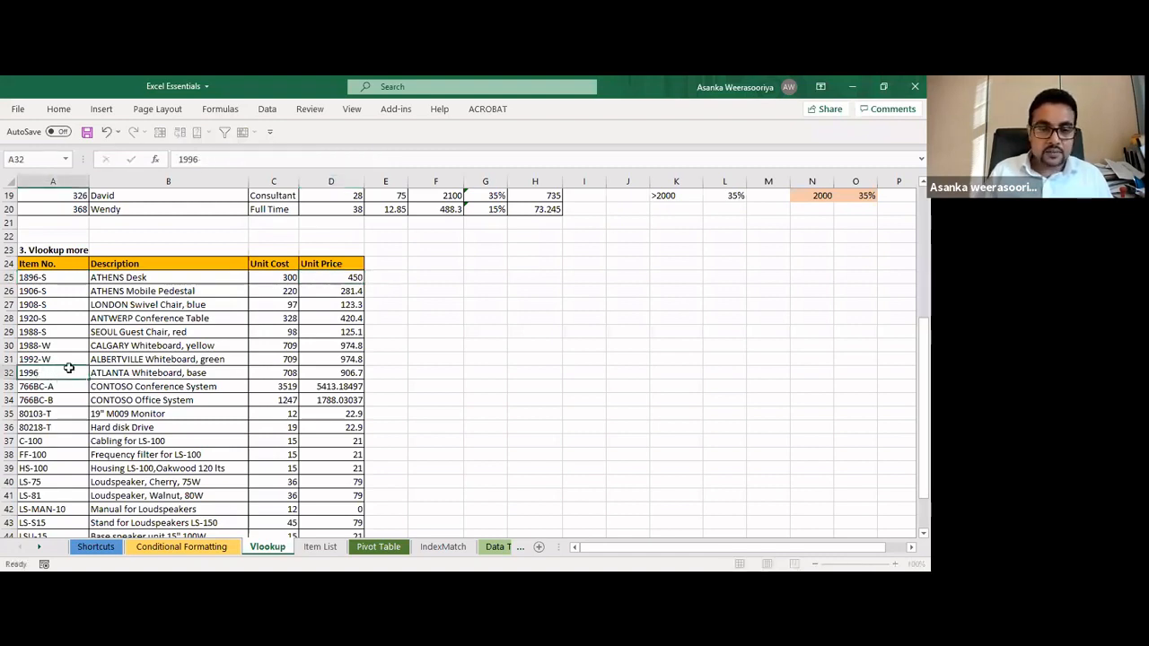
{"action": "key", "text": "Return"}
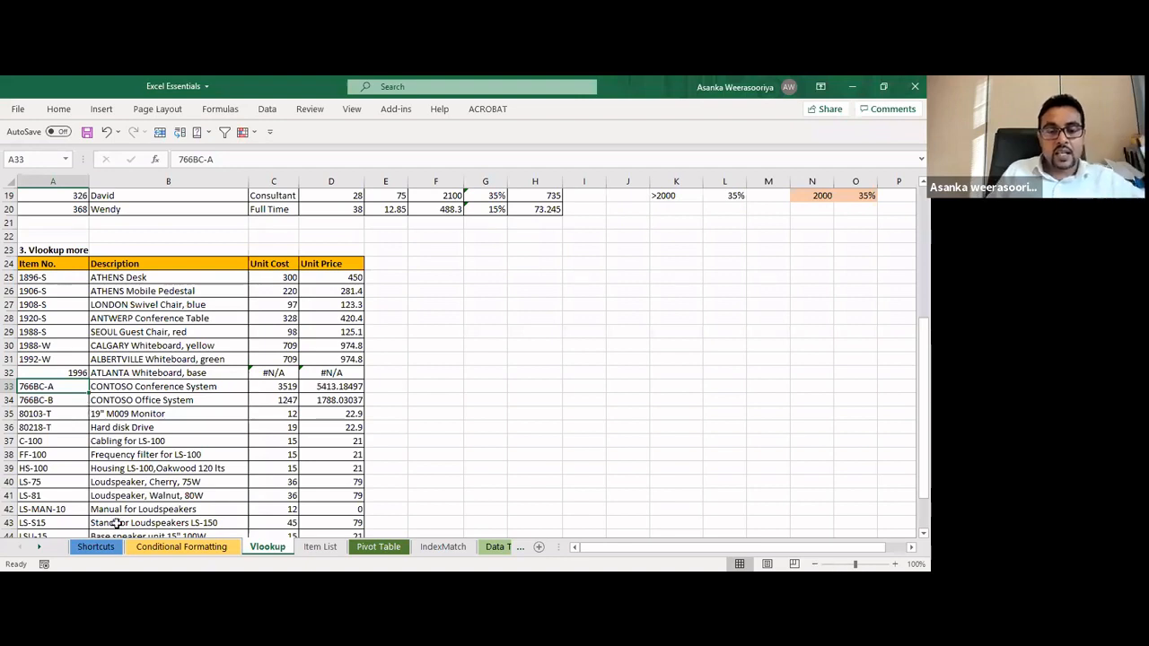
Step: Set the PARIS Guest Chair price to 125.1 on the Item List sheet
{"action": "left_click", "coordinate": [321, 546]}
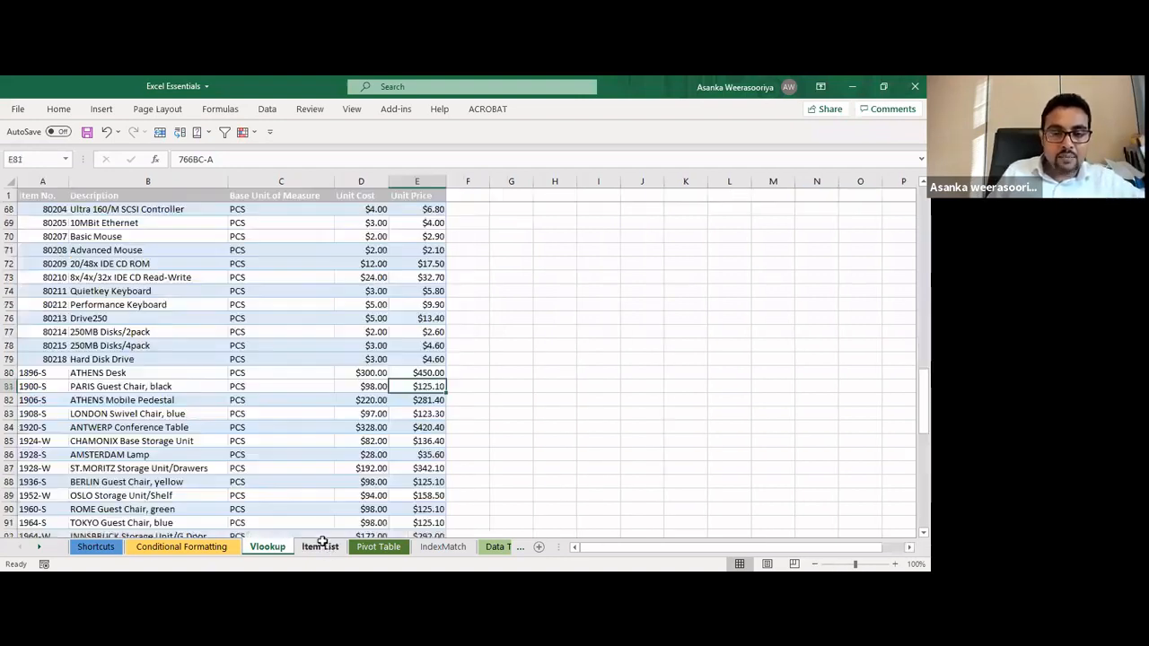
{"action": "type", "text": "f"}
{"action": "key", "text": "BackSpace"}
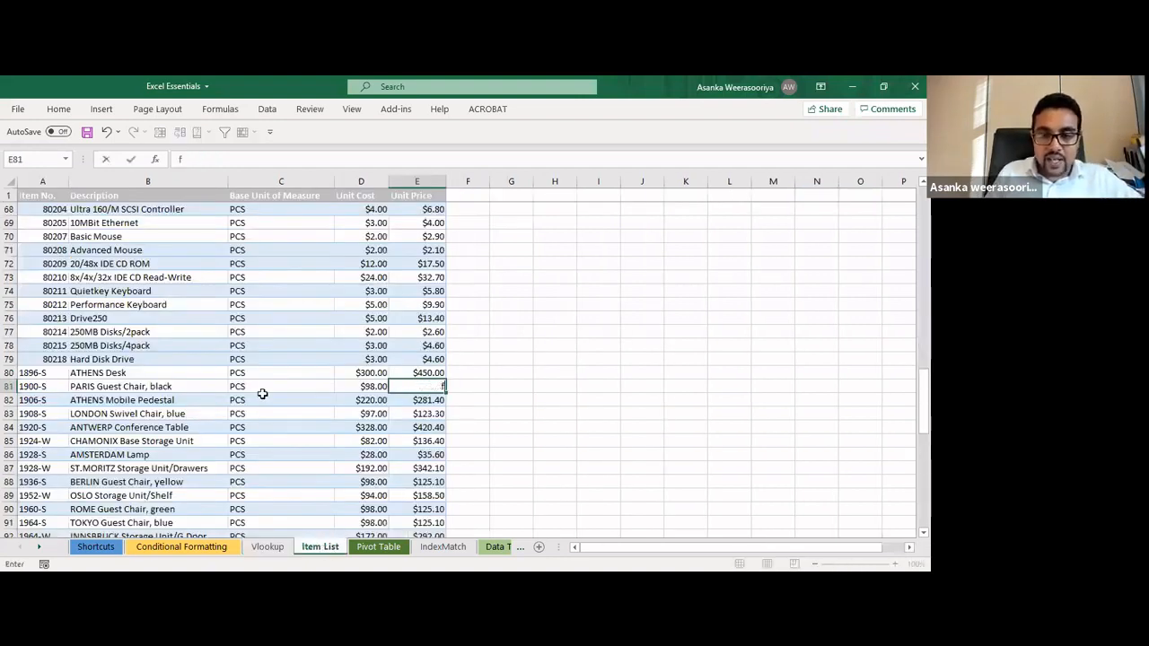
{"action": "type", "text": "125.1"}
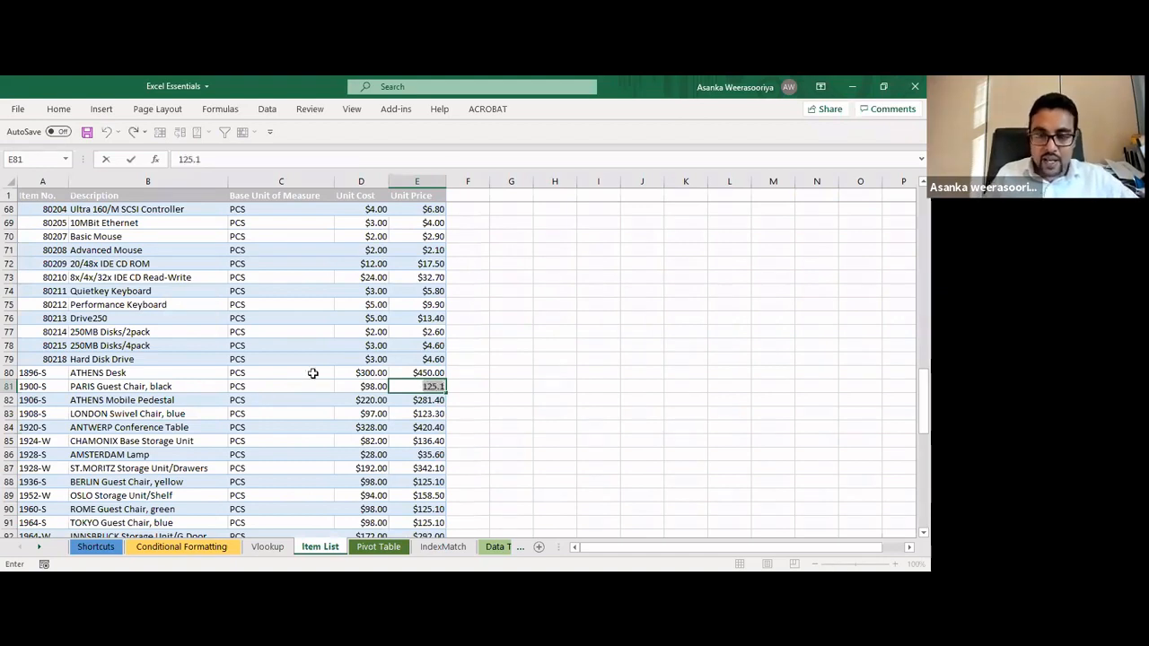
{"action": "left_click", "coordinate": [599, 304]}
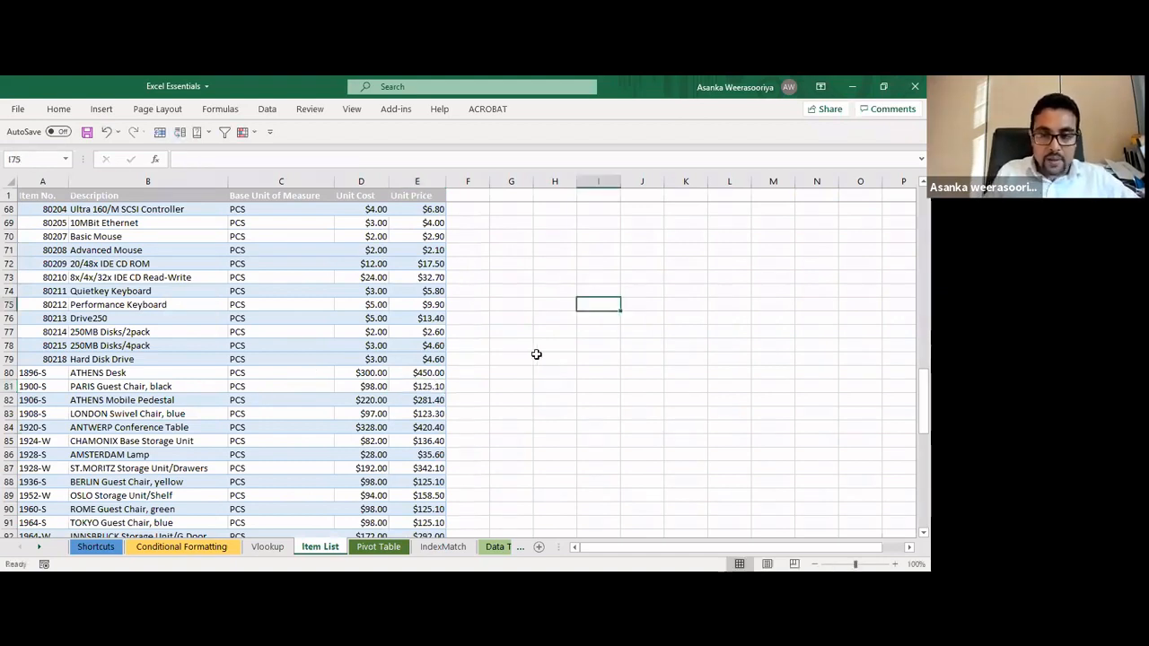
Step: Search Item List for 1996, locating only 1996-S, the ATLANTA Whiteboard
{"action": "key", "text": "ctrl+f"}
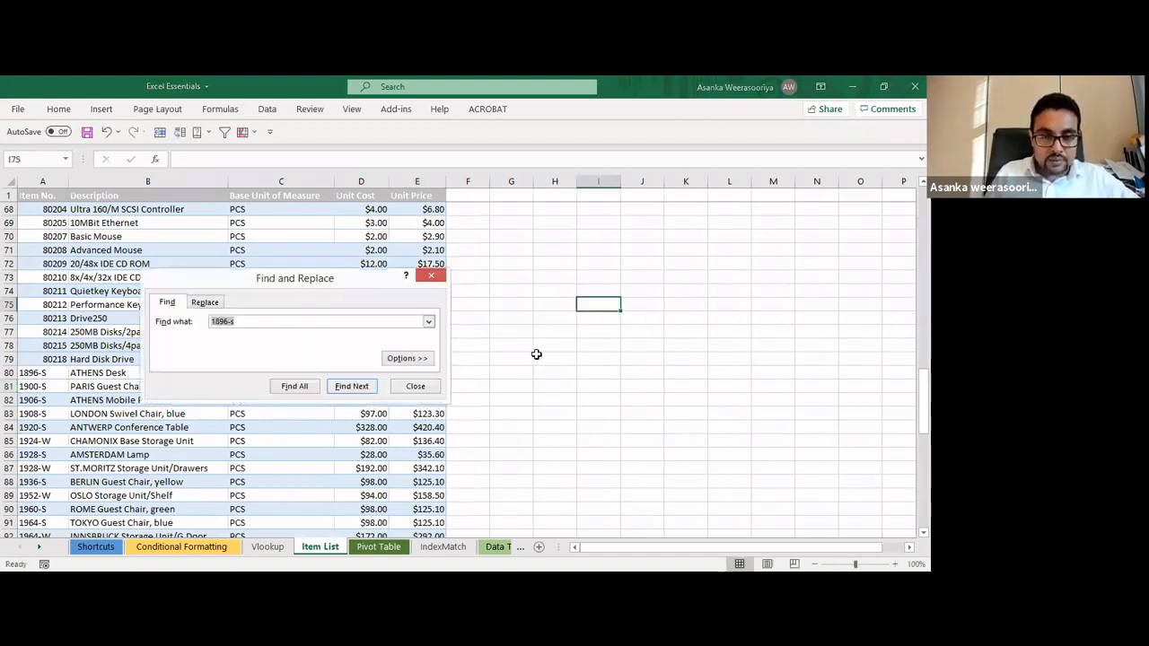
{"action": "type", "text": "19"}
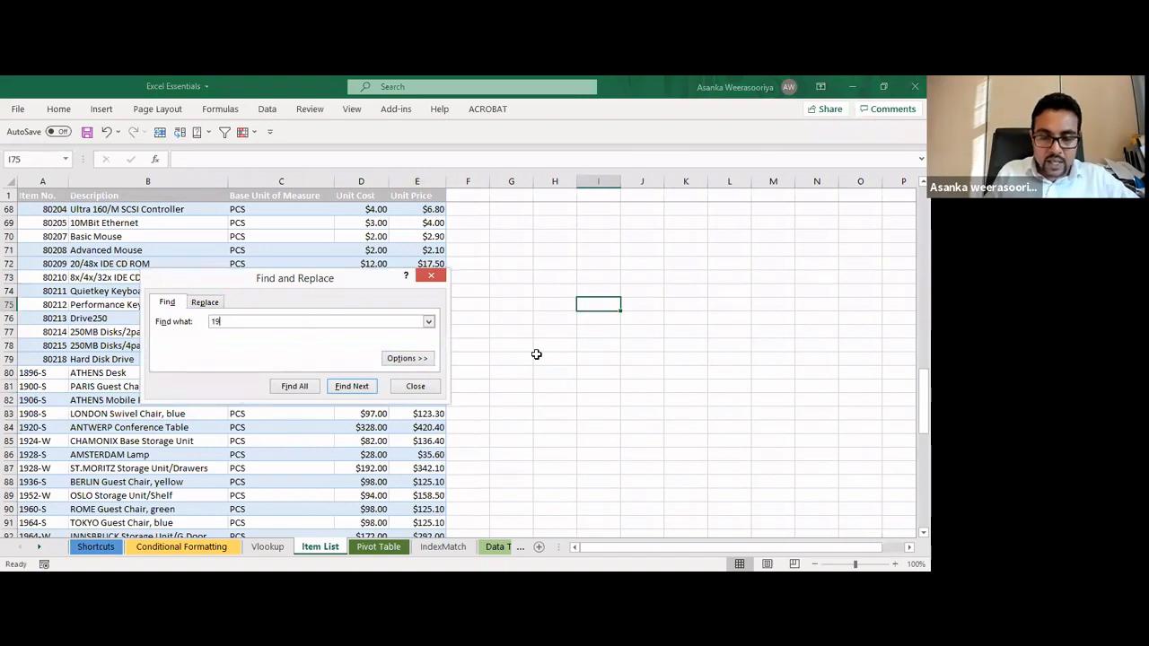
{"action": "type", "text": "96"}
{"action": "key", "text": "Return"}
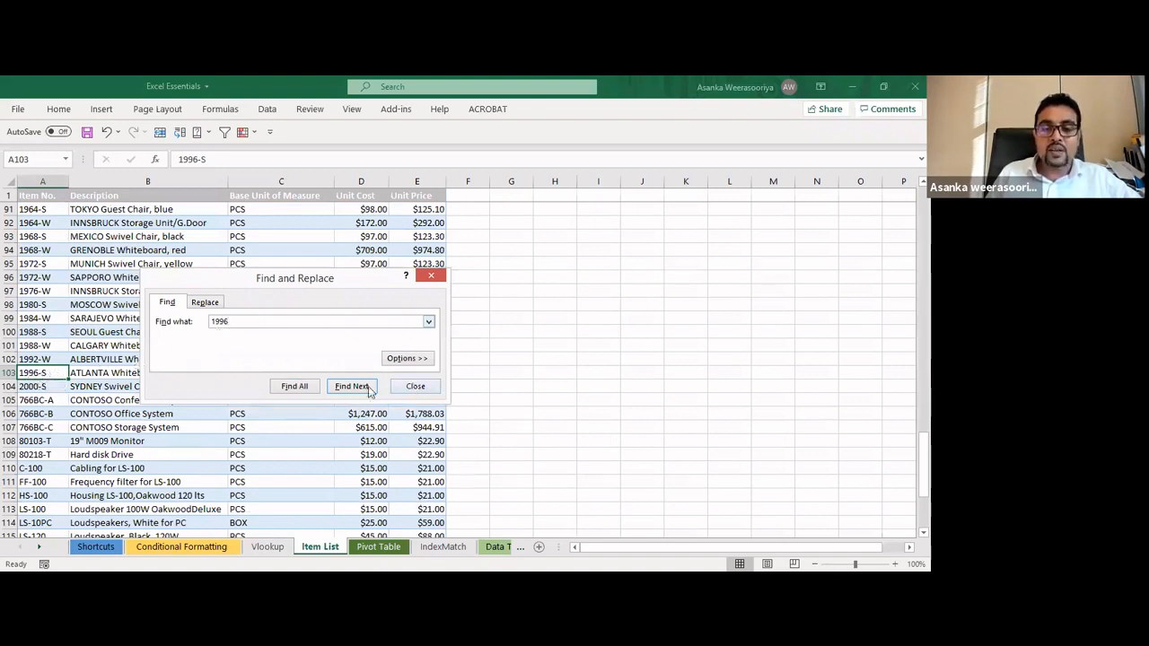
{"action": "left_click", "coordinate": [268, 545]}
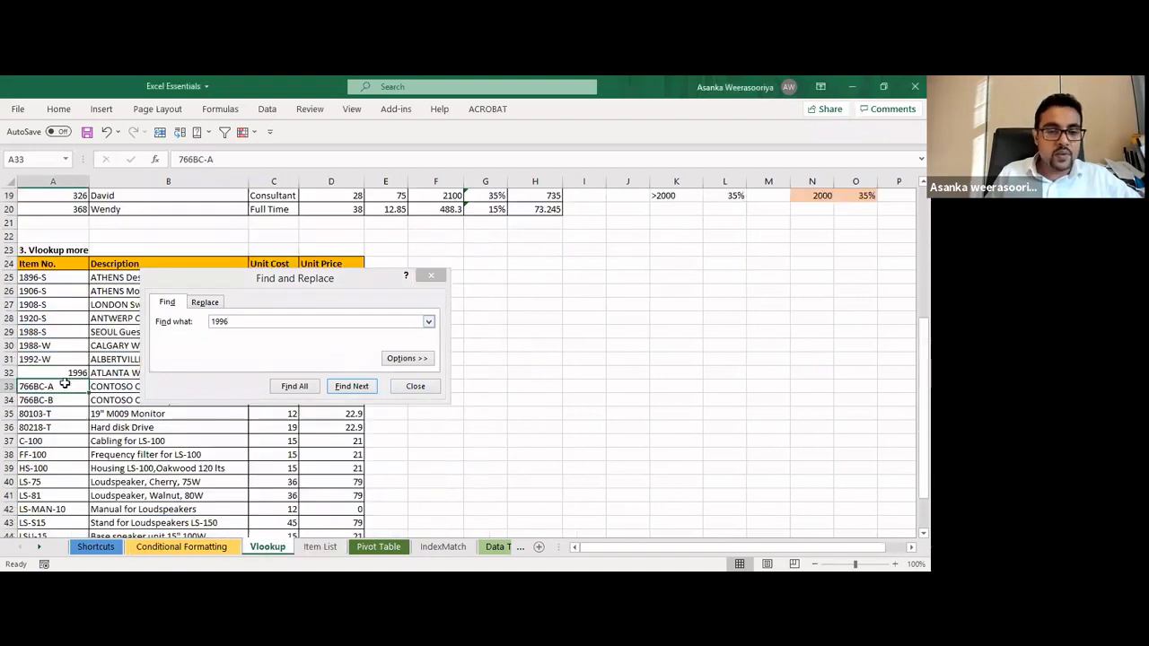
{"action": "left_click", "coordinate": [432, 278]}
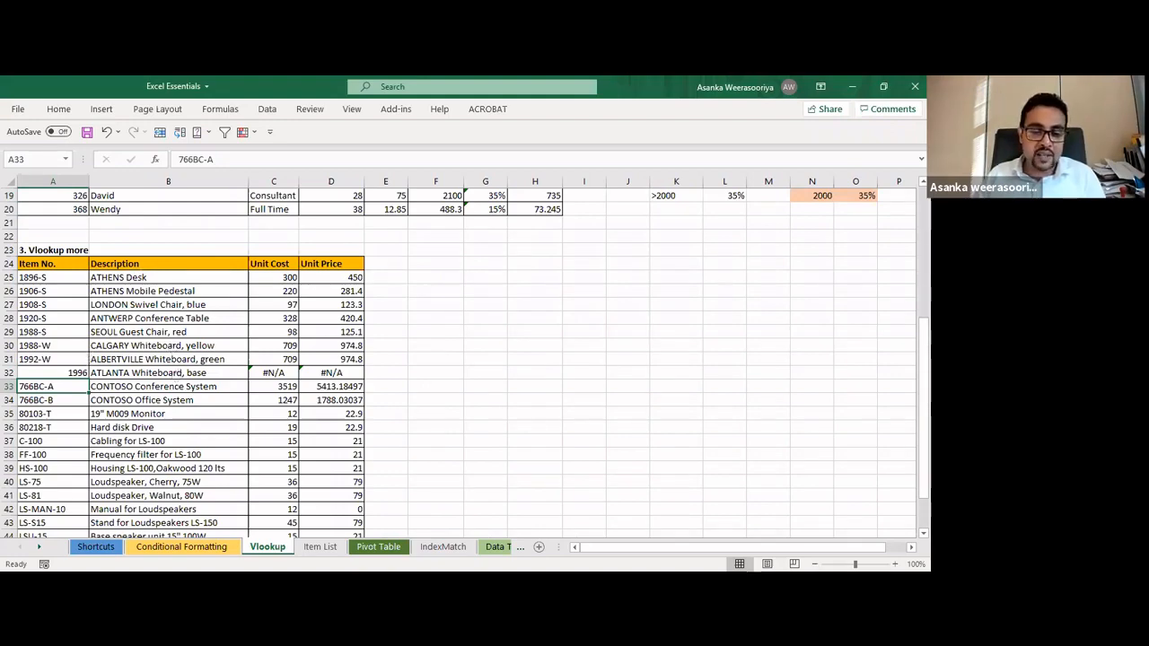
{"action": "left_click", "coordinate": [319, 547]}
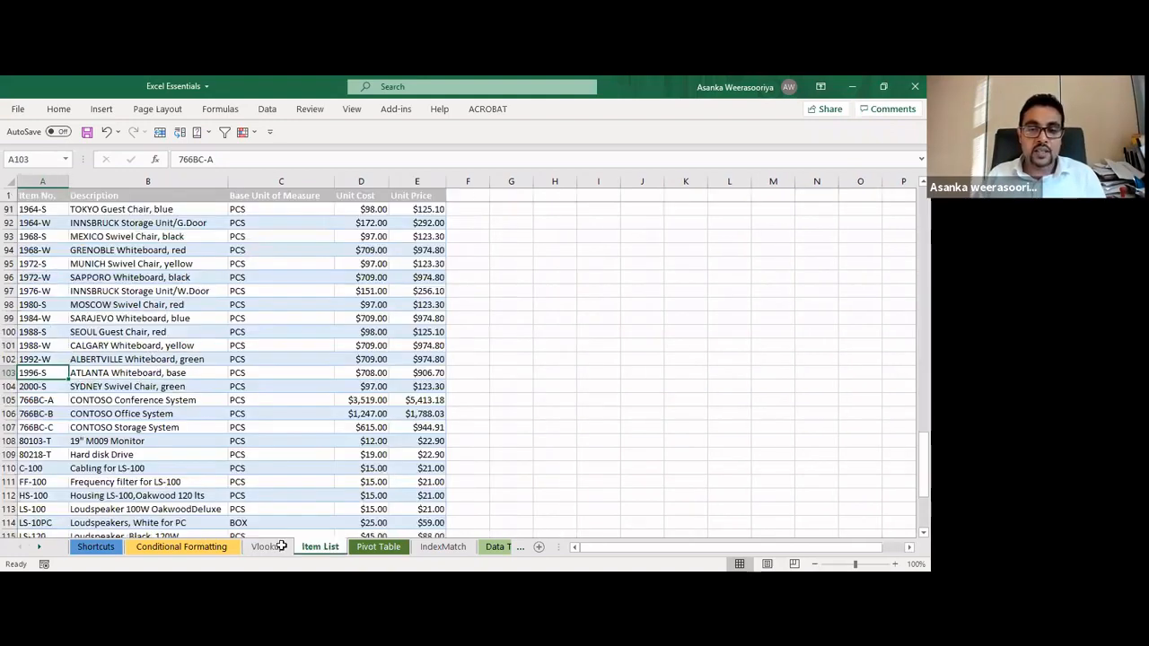
{"action": "left_click", "coordinate": [280, 546]}
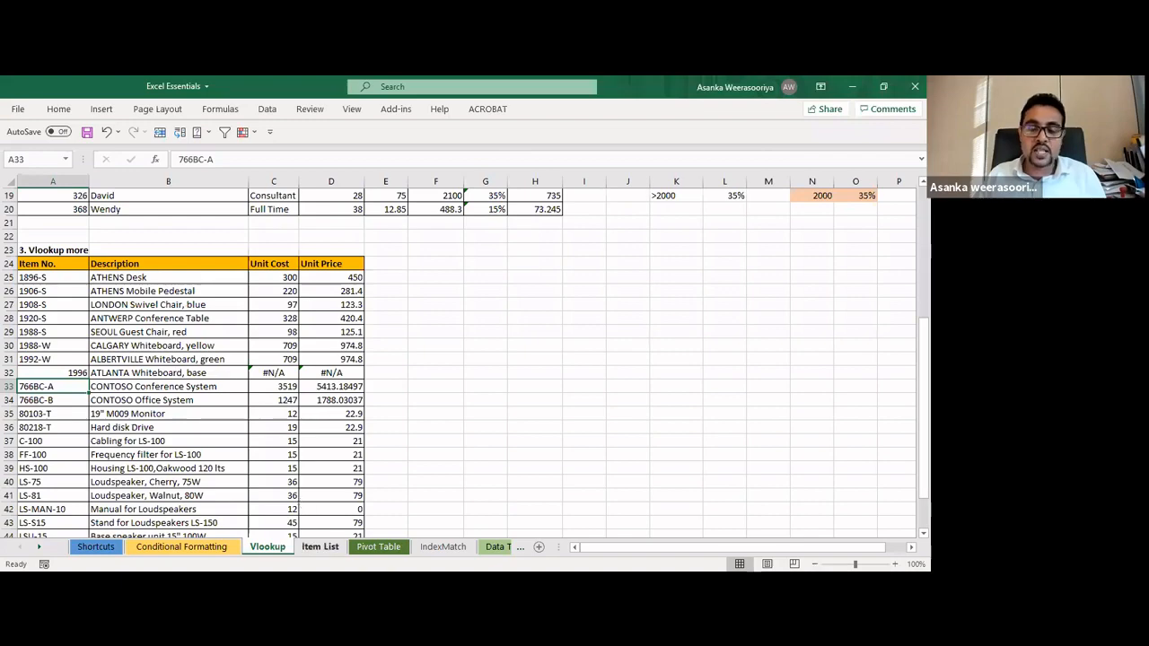
{"action": "key", "text": "ctrl+Page_Down"}
{"action": "scroll", "coordinate": [223, 297], "scroll_direction": "up", "scroll_amount": 5}
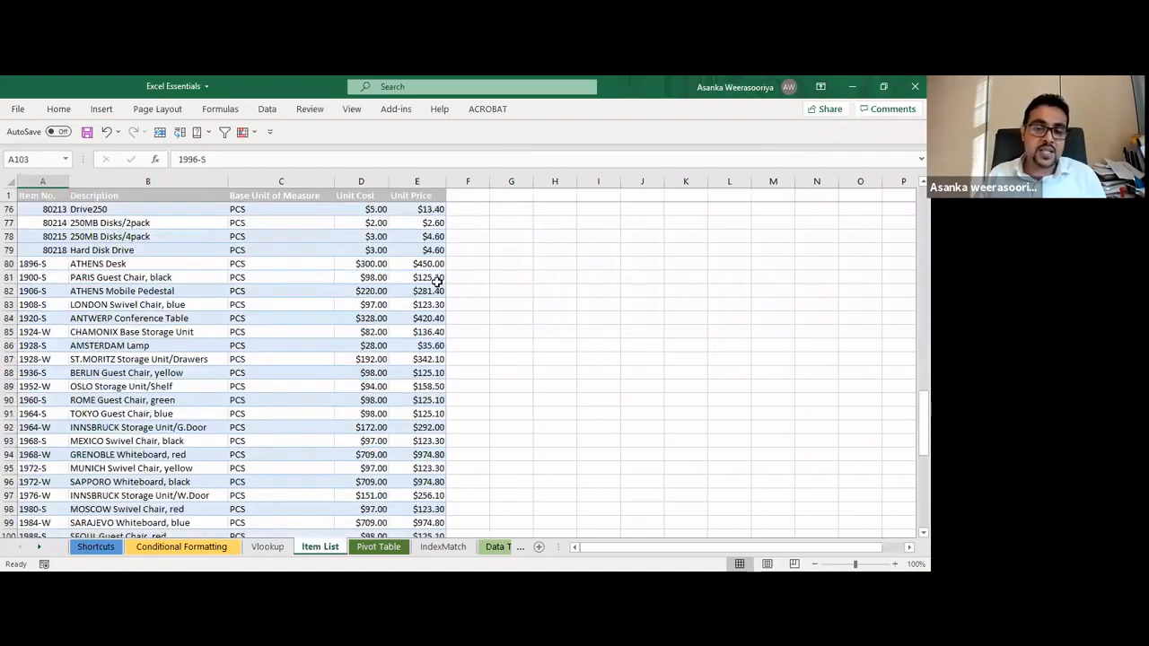
{"action": "left_click", "coordinate": [268, 547]}
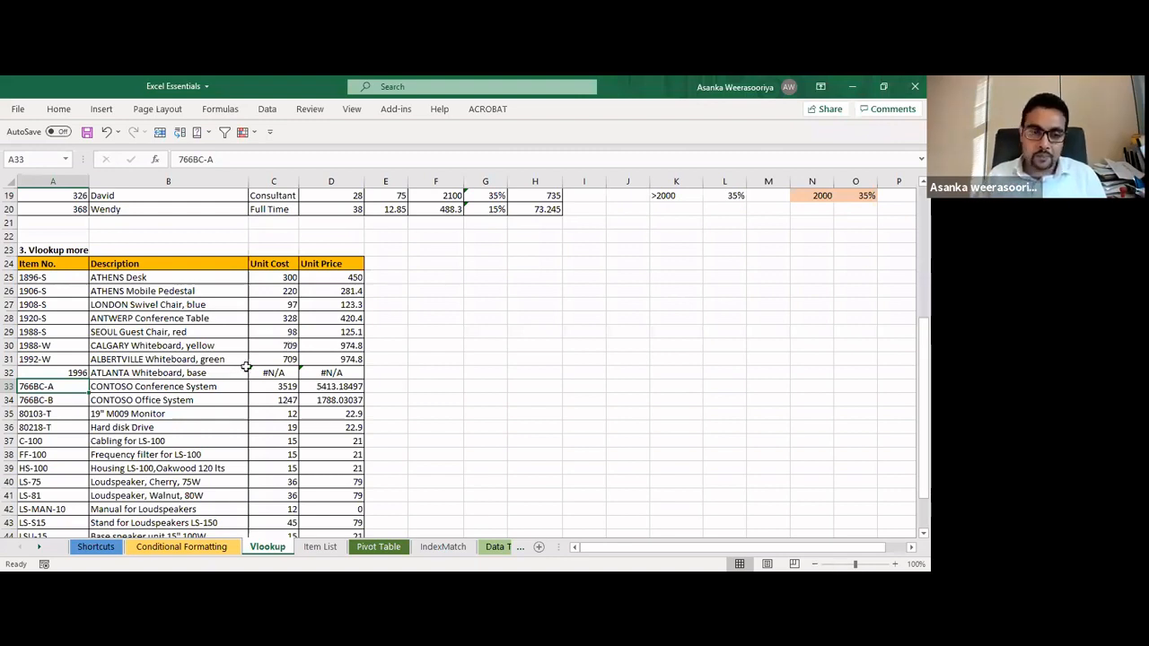
{"action": "scroll", "coordinate": [176, 308], "scroll_direction": "up", "scroll_amount": 6}
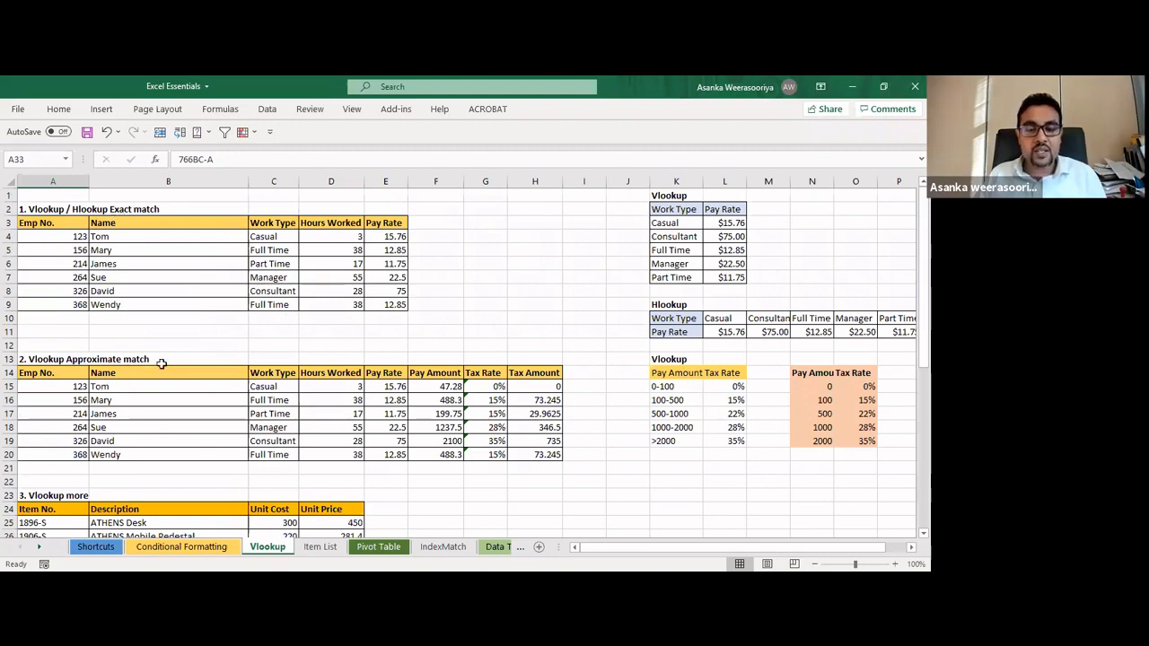
{"action": "scroll", "coordinate": [177, 362], "scroll_direction": "down", "scroll_amount": 2}
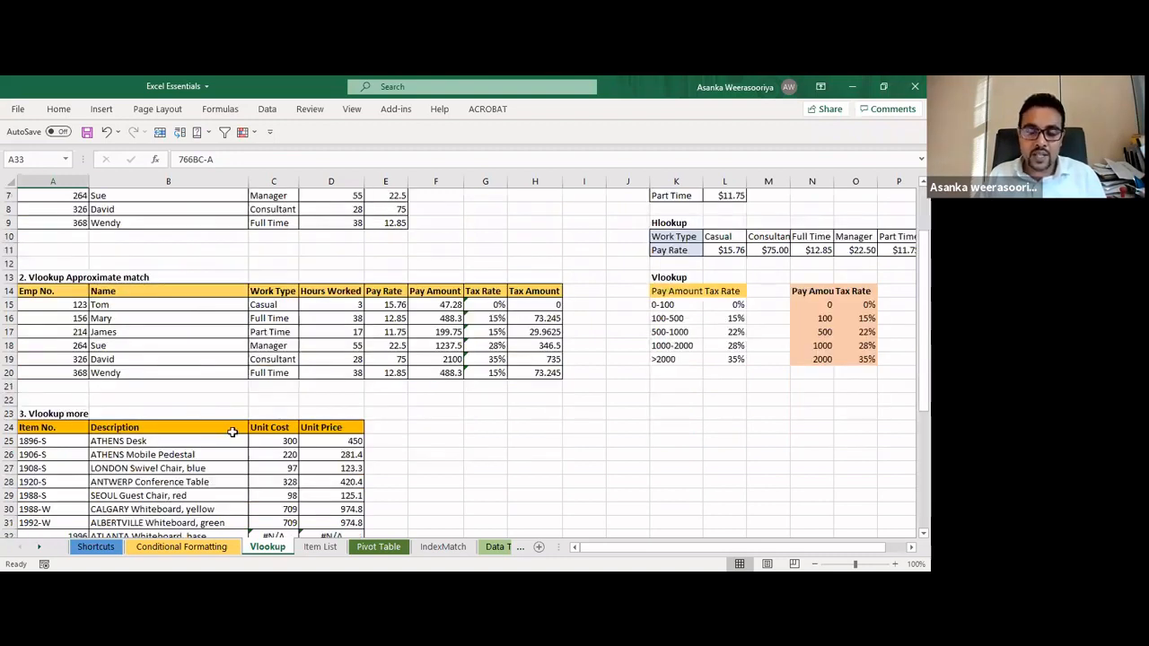
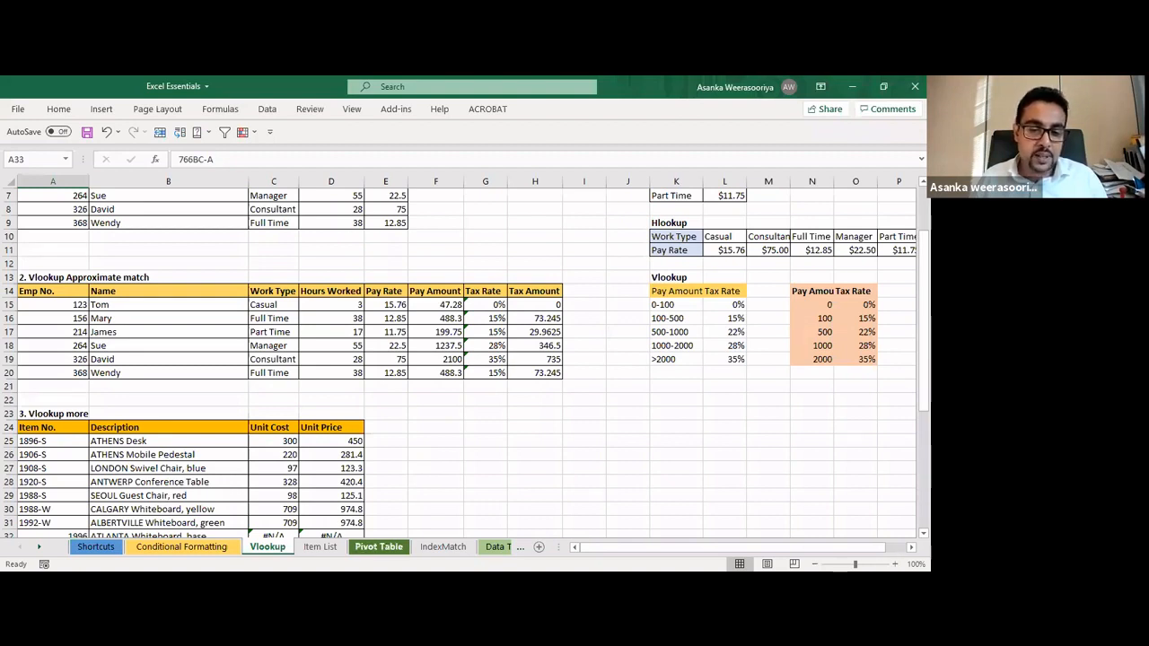
Step: Go to the Pivot Table sheet, which holds the sales table from Date to Sales Amount
{"action": "left_click", "coordinate": [382, 547]}
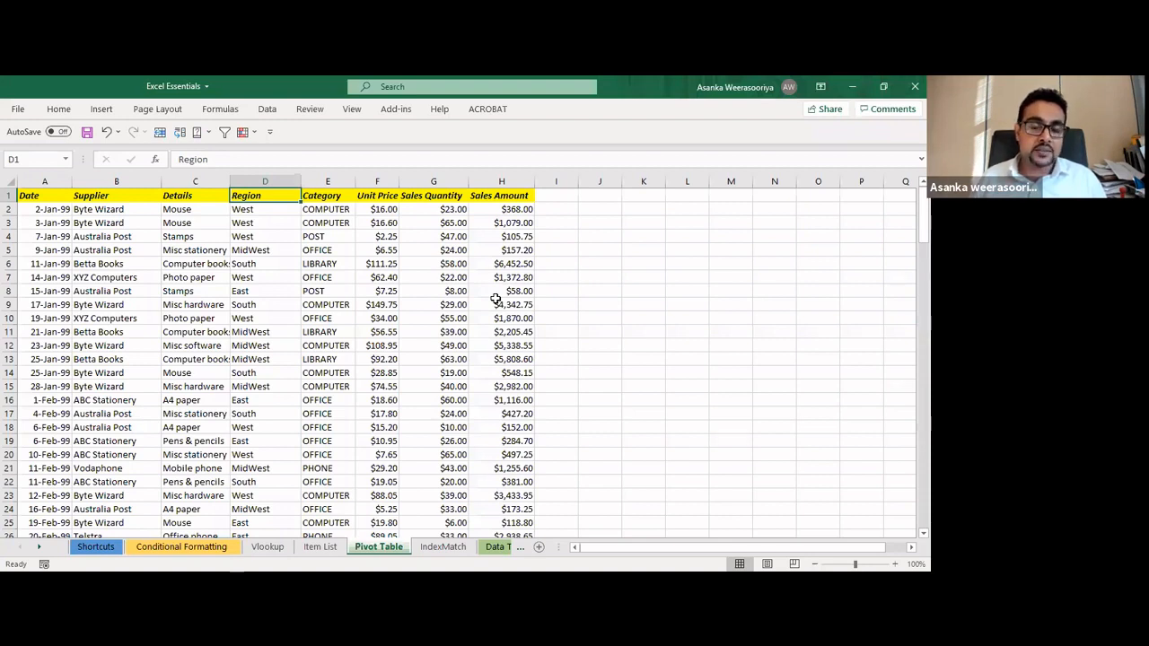
Step: Select the whole sales table A1:H150, from the header row down to the last record
{"action": "scroll", "coordinate": [370, 299], "scroll_direction": "down", "scroll_amount": 11}
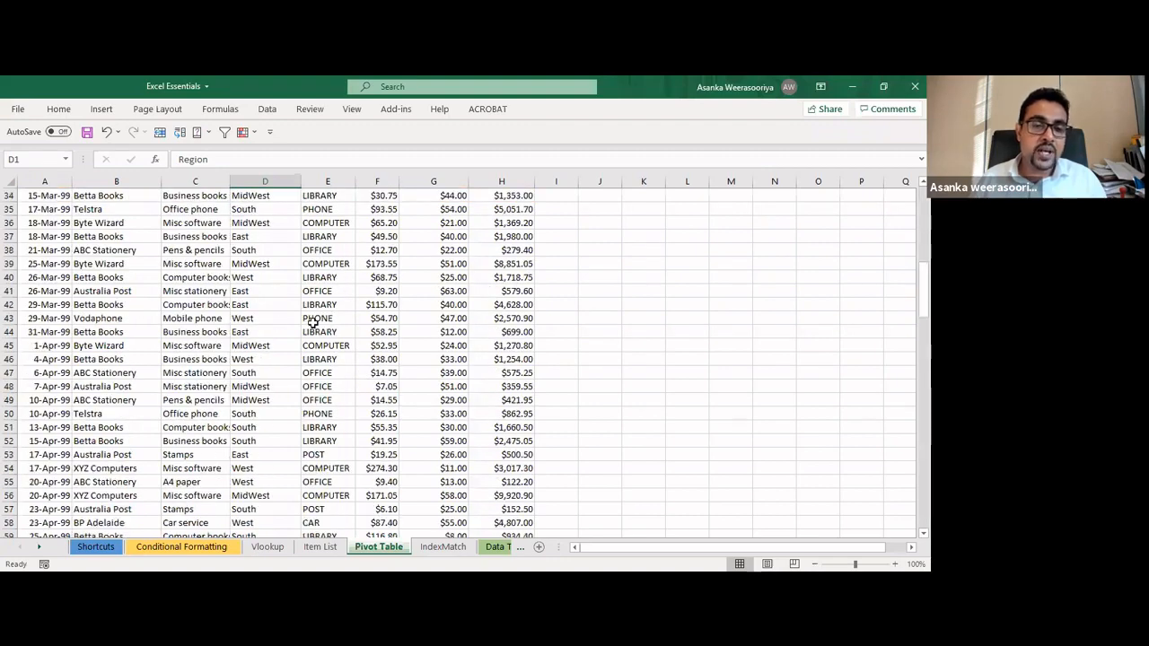
{"action": "scroll", "coordinate": [313, 323], "scroll_direction": "up", "scroll_amount": 1}
{"action": "scroll", "coordinate": [312, 321], "scroll_direction": "up", "scroll_amount": 10}
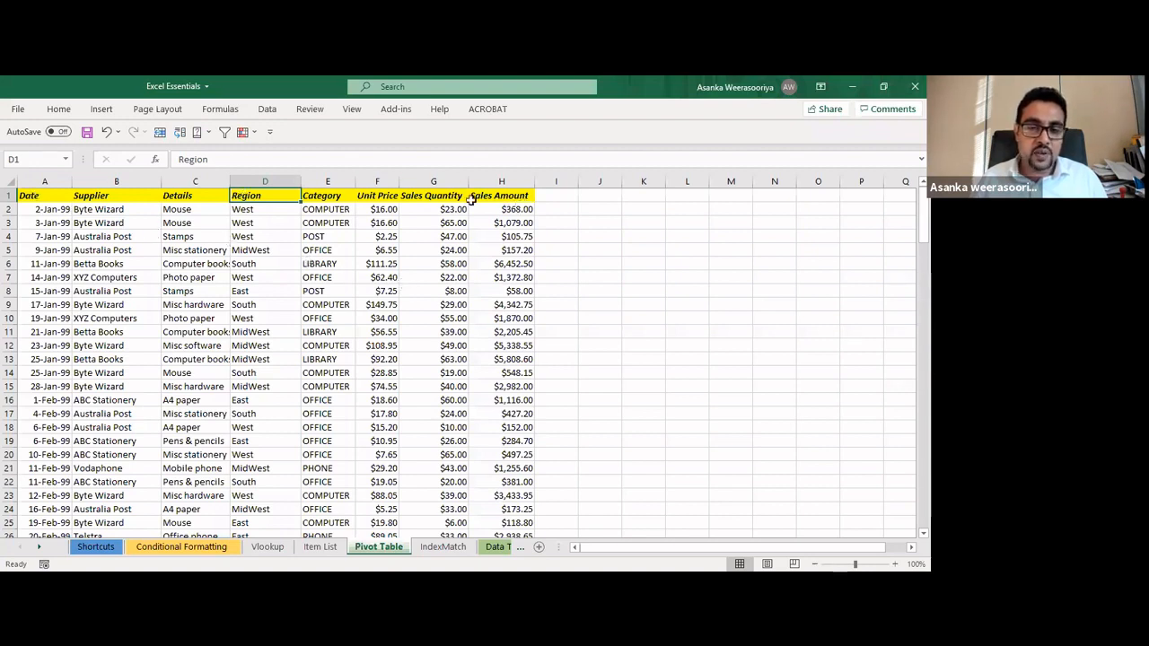
{"action": "left_click_drag", "start_coordinate": [39, 196], "coordinate": [471, 195]}
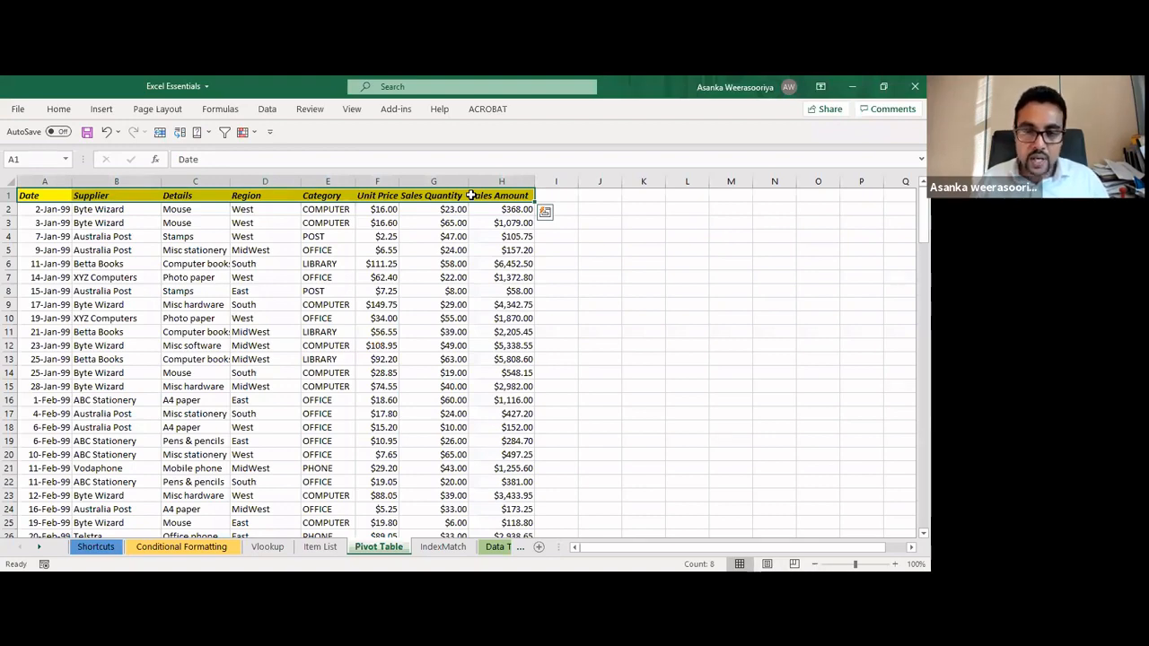
{"action": "key", "text": "ctrl+shift+Down"}
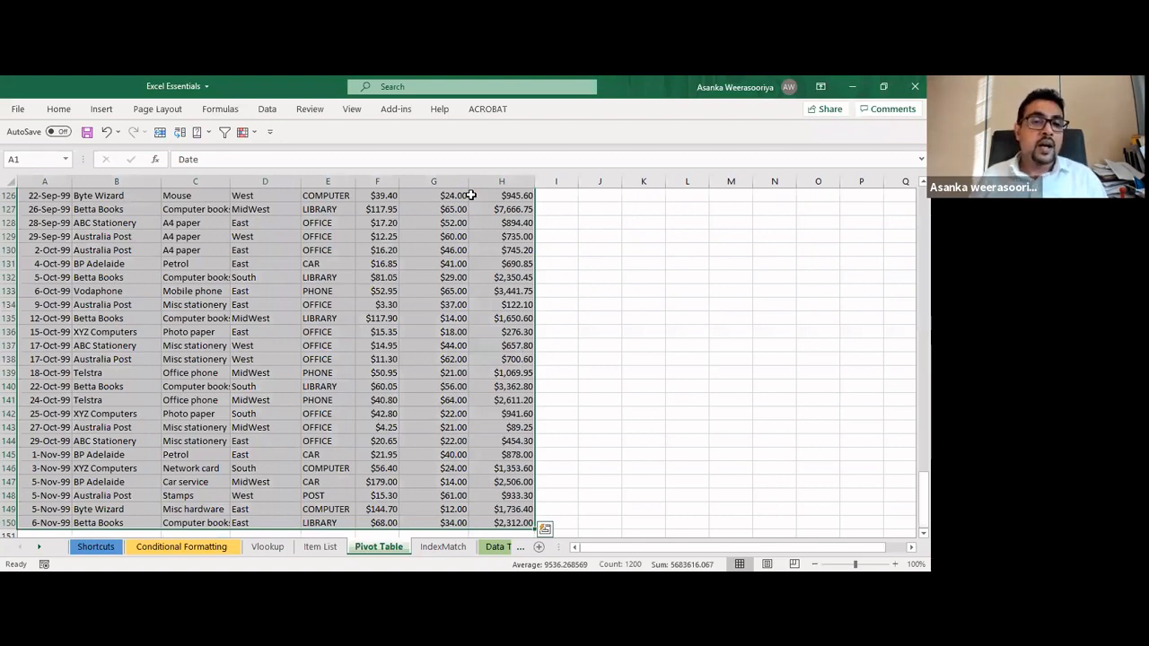
{"action": "left_click", "coordinate": [102, 116]}
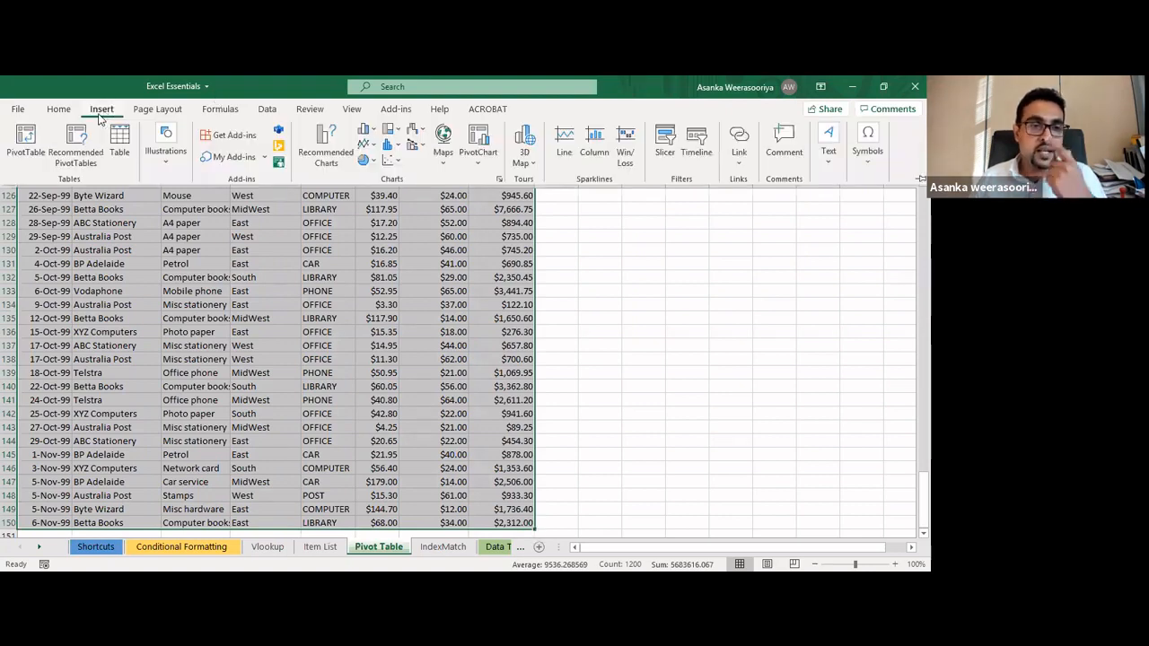
Step: Insert a PivotTable from Pivot Table!$A$1:$H$150 on a new worksheet with default settings
{"action": "left_click", "coordinate": [38, 144]}
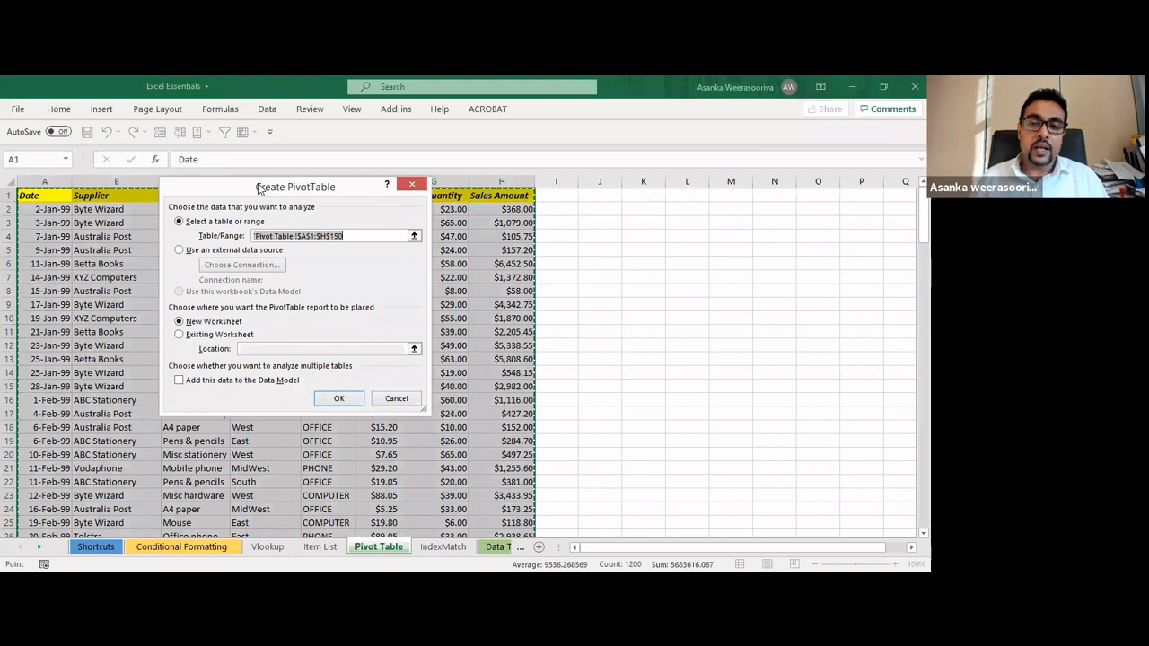
{"action": "left_click_drag", "start_coordinate": [260, 188], "coordinate": [489, 141]}
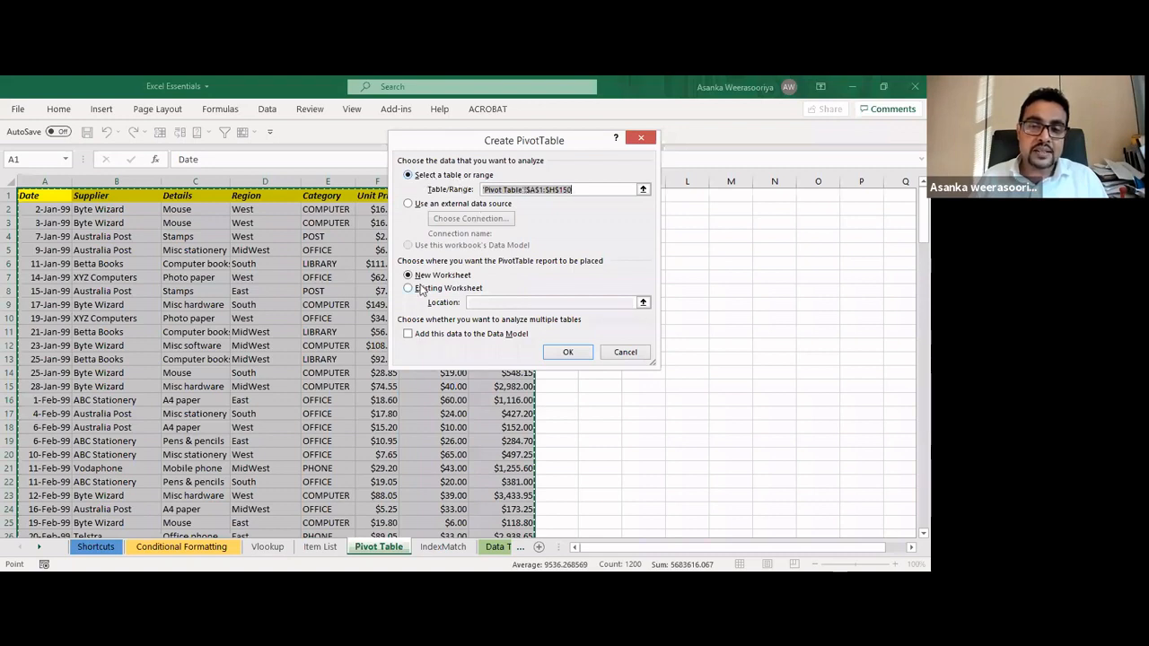
{"action": "left_click", "coordinate": [569, 353]}
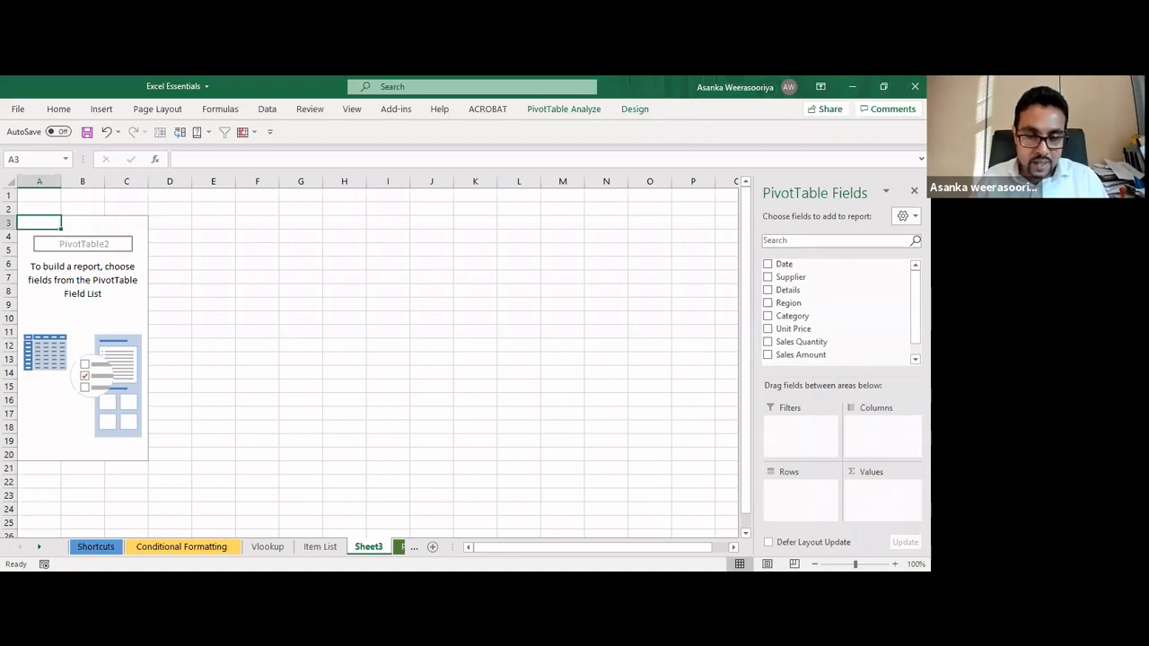
Step: Rename Sheet3 to 'Pivot Table result'
{"action": "double_click", "coordinate": [372, 547]}
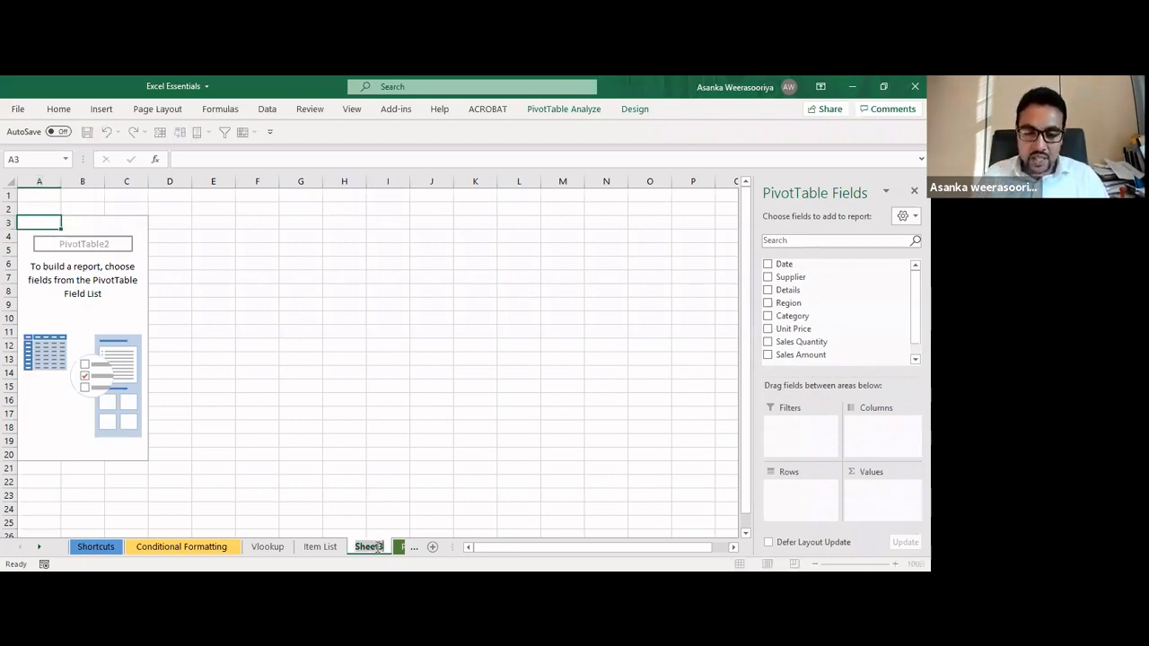
{"action": "type", "text": "Pi"}
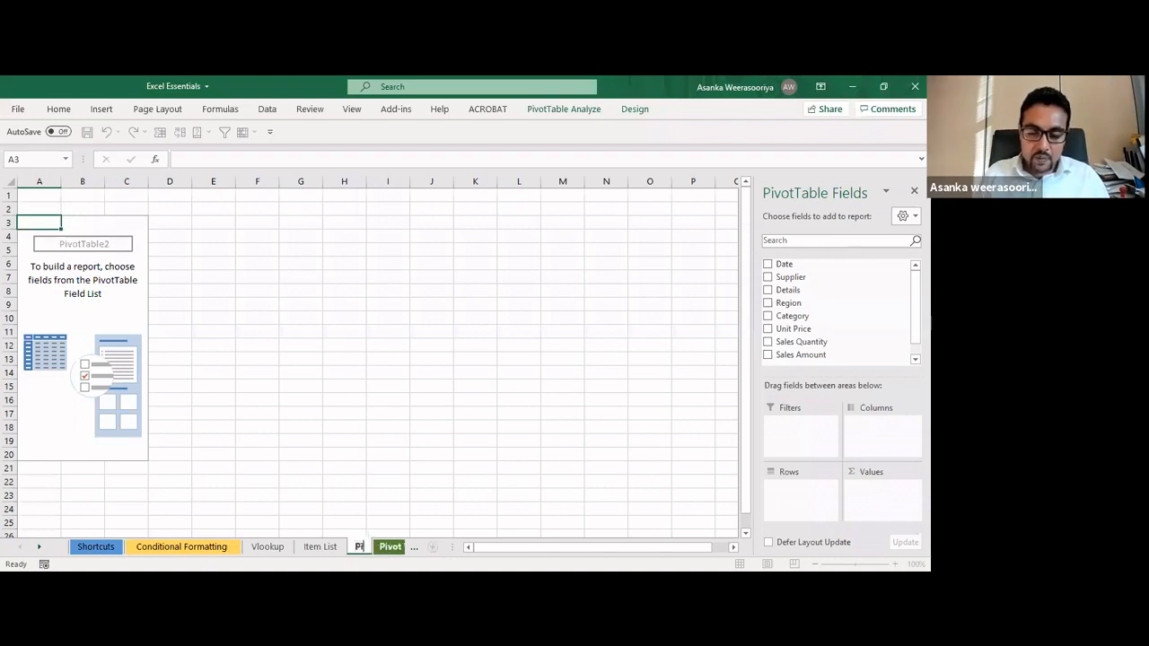
{"action": "type", "text": "vot Tabl"}
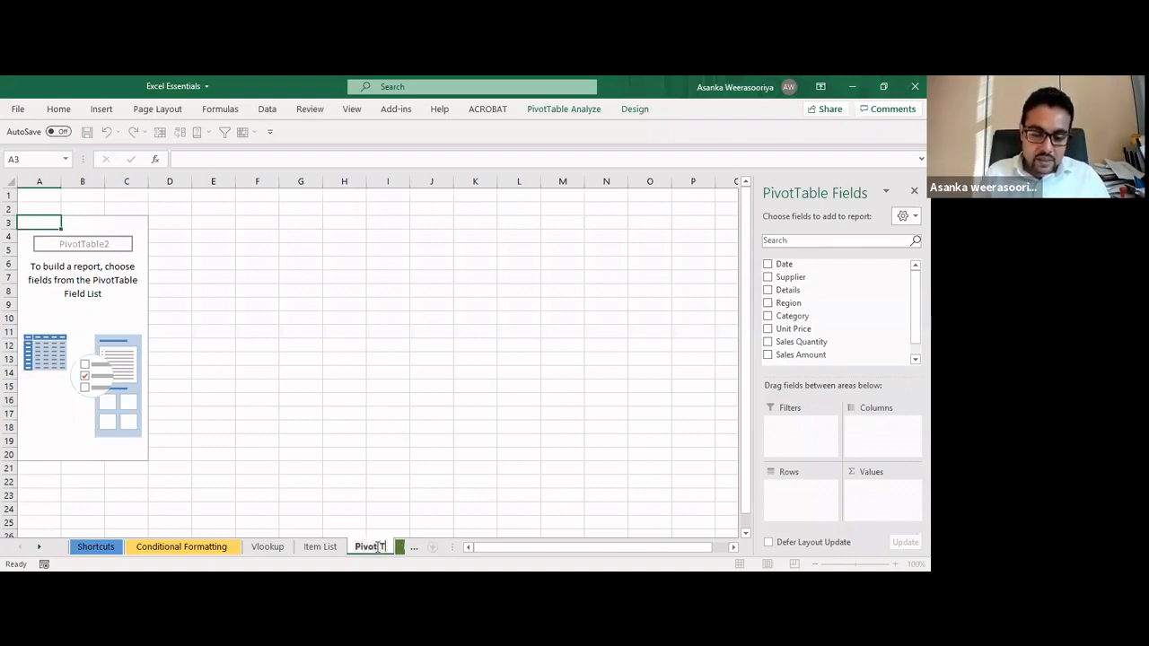
{"action": "type", "text": "e"}
{"action": "key", "text": "Return"}
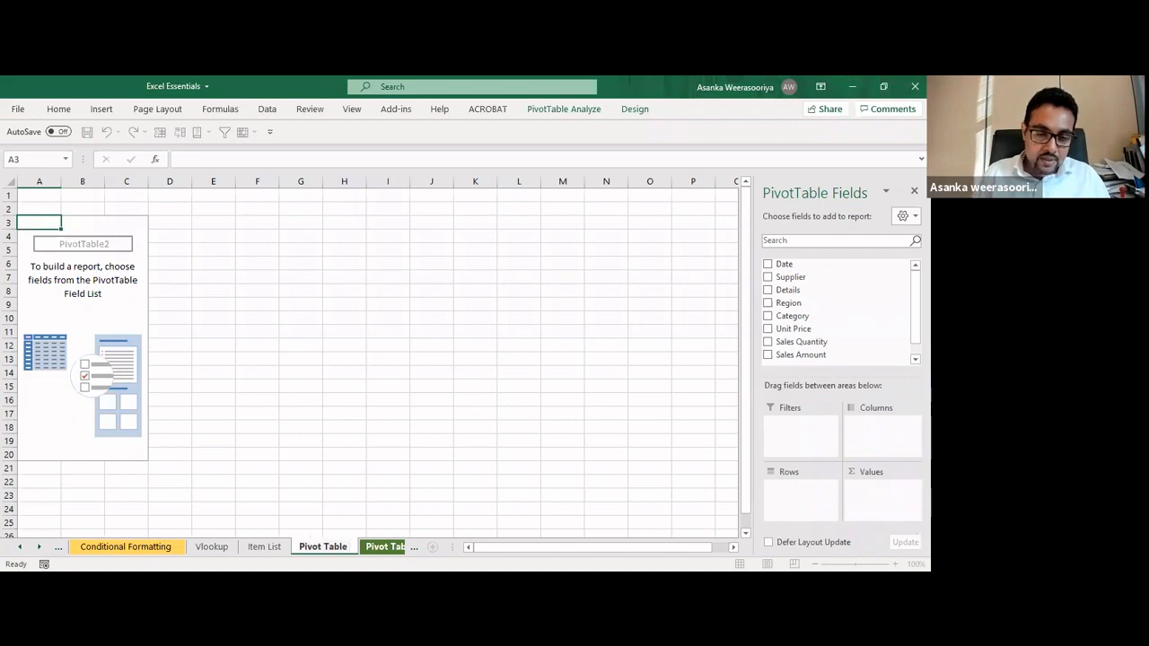
{"action": "type", "text": "r"}
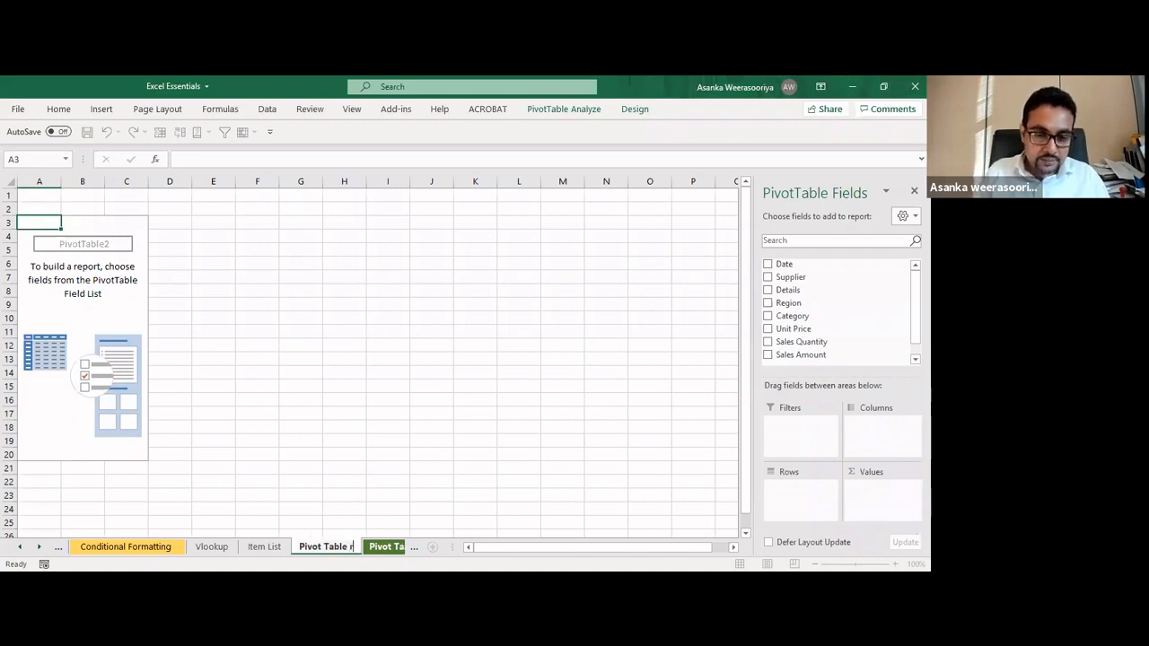
{"action": "type", "text": "es"}
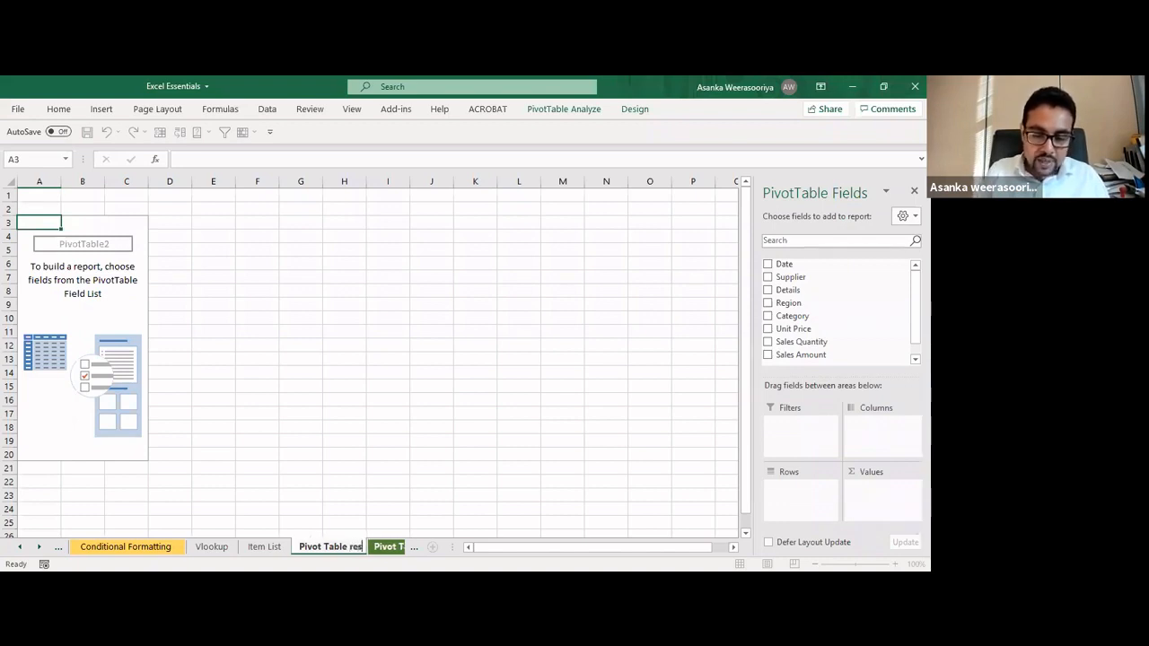
{"action": "type", "text": "ult"}
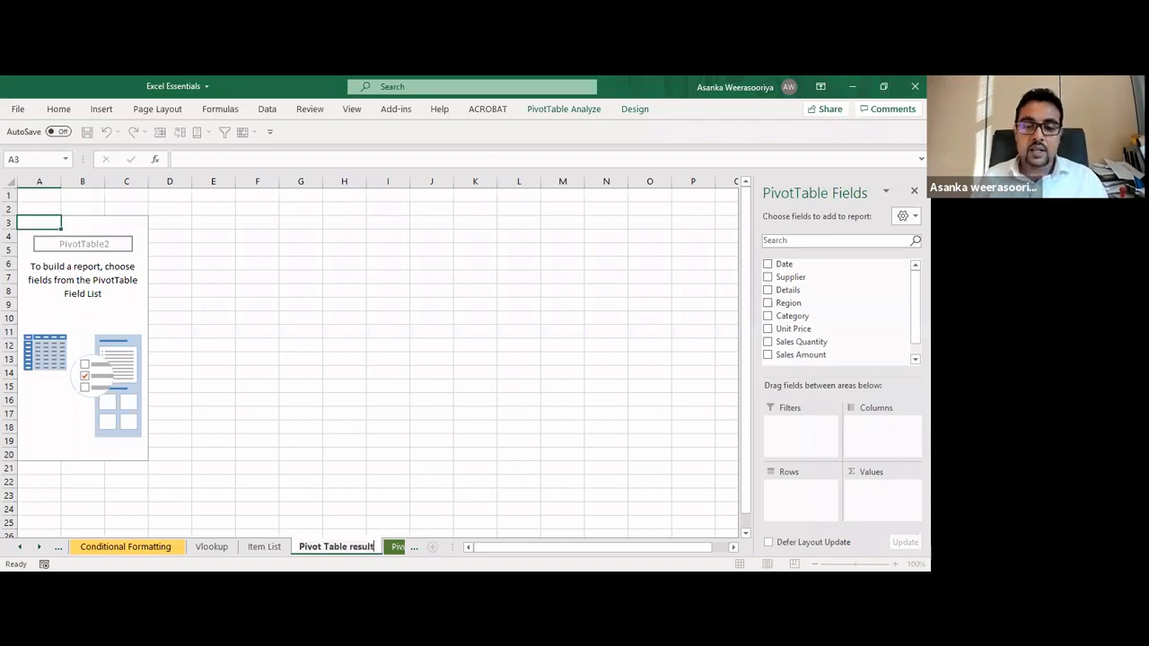
{"action": "left_click", "coordinate": [375, 441]}
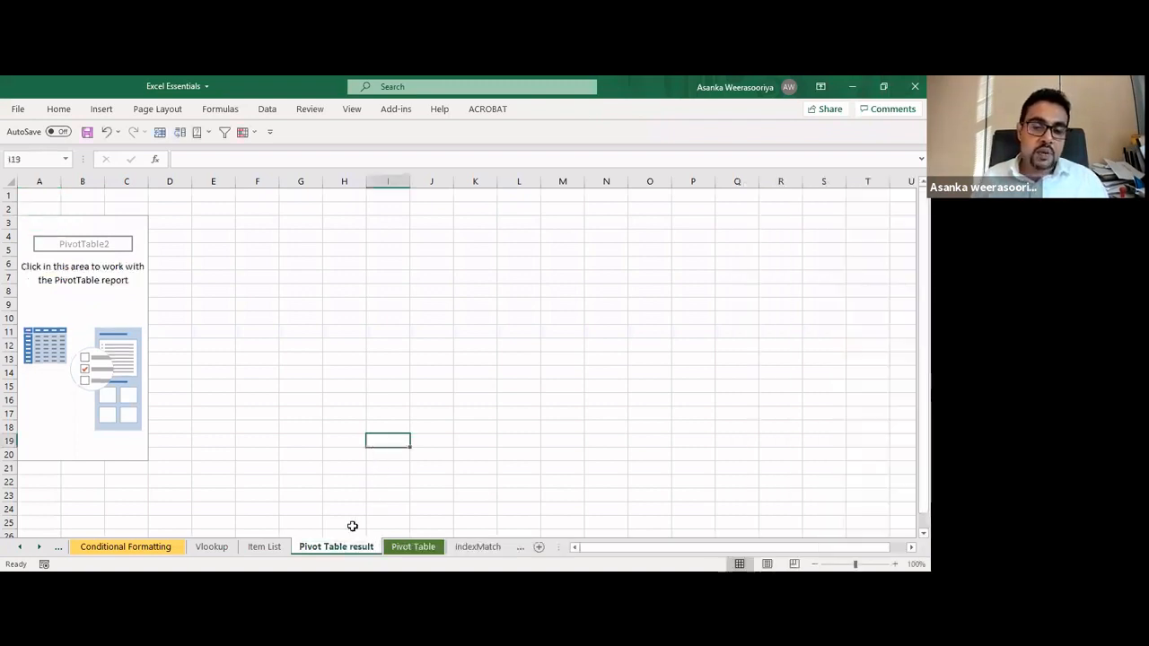
Step: Close the PivotTable Fields pane of the empty PivotTable2
{"action": "left_click", "coordinate": [304, 342]}
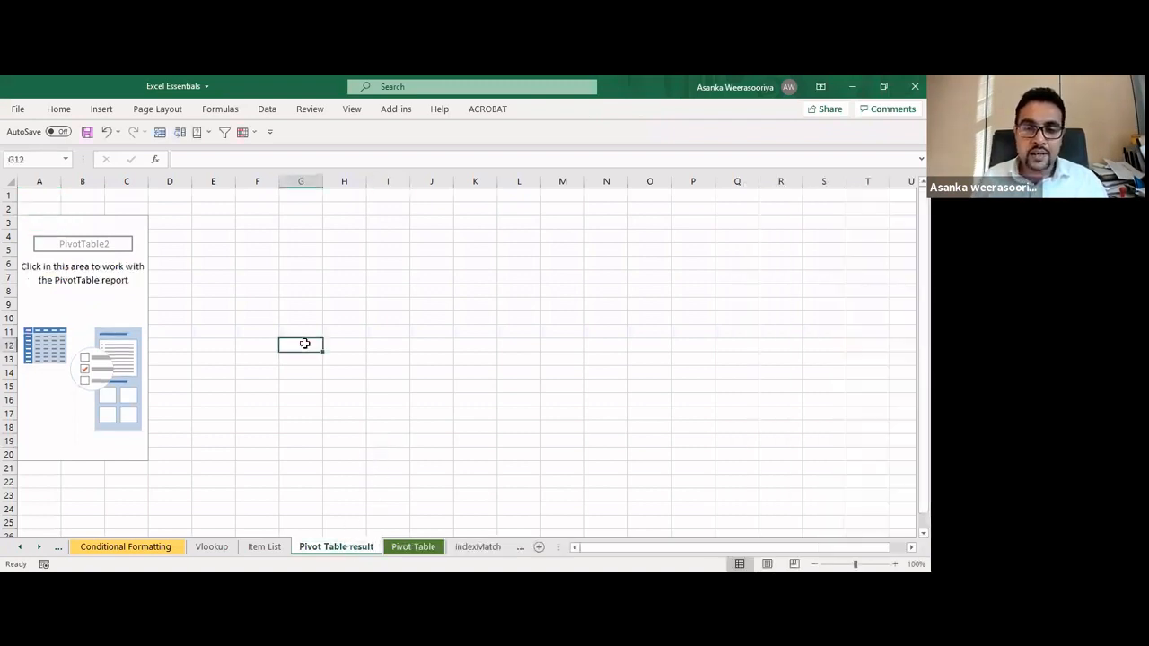
{"action": "left_click", "coordinate": [424, 320]}
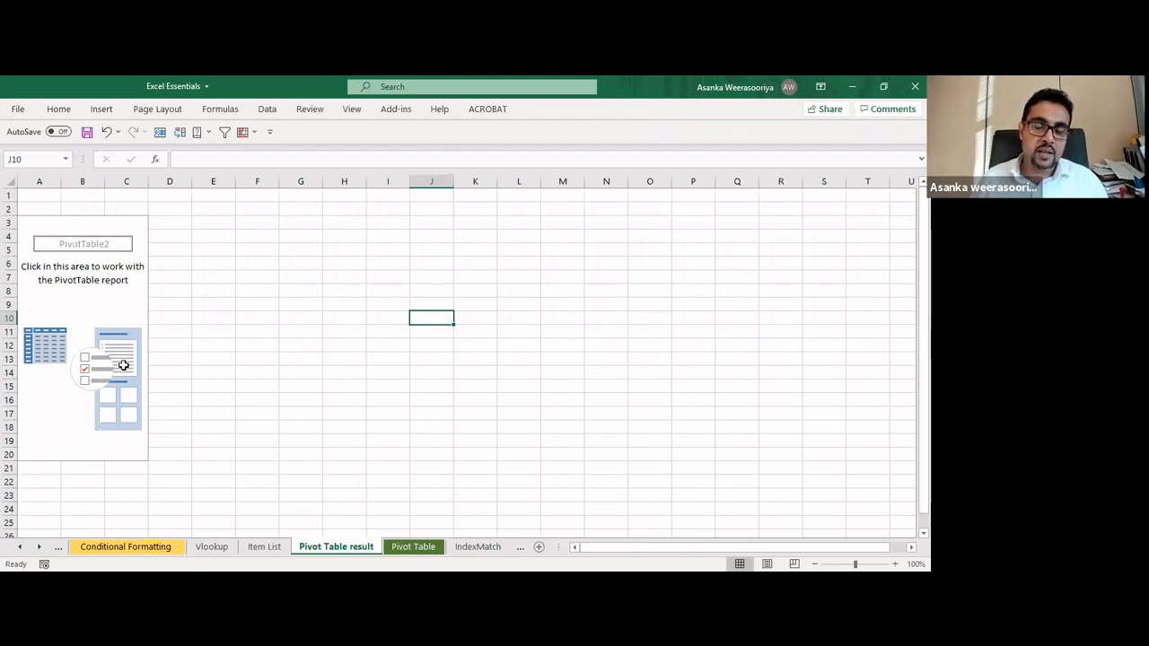
{"action": "left_click", "coordinate": [118, 308]}
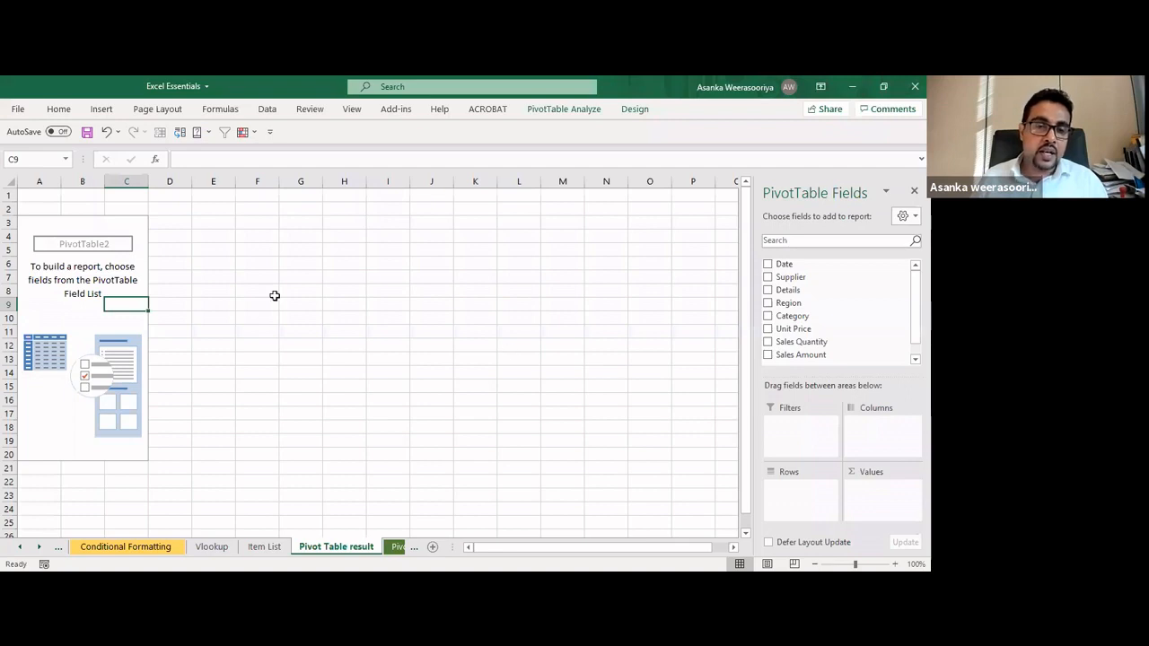
{"action": "left_click", "coordinate": [370, 291]}
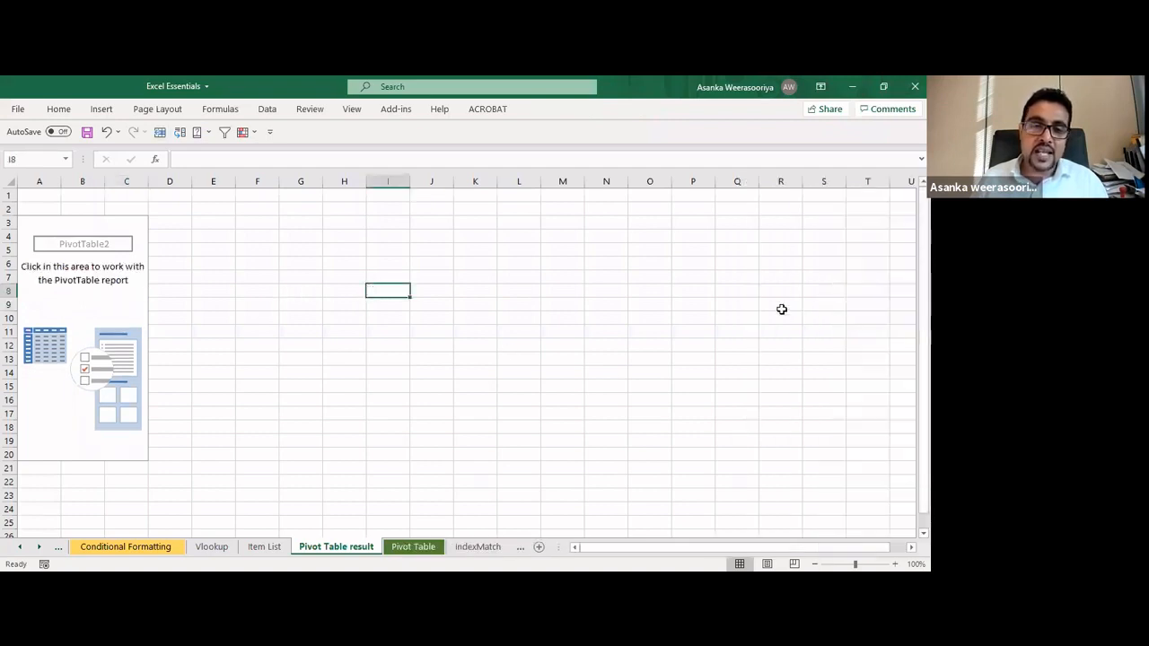
{"action": "left_click", "coordinate": [121, 302]}
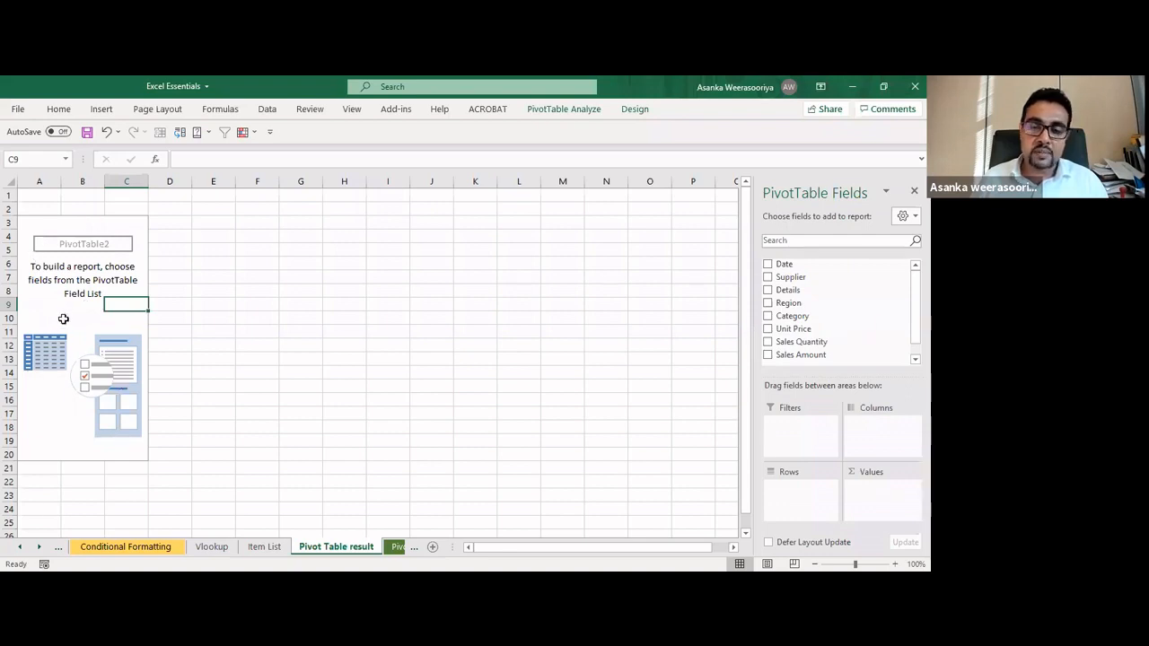
{"action": "left_click", "coordinate": [284, 305]}
{"action": "left_click", "coordinate": [121, 303]}
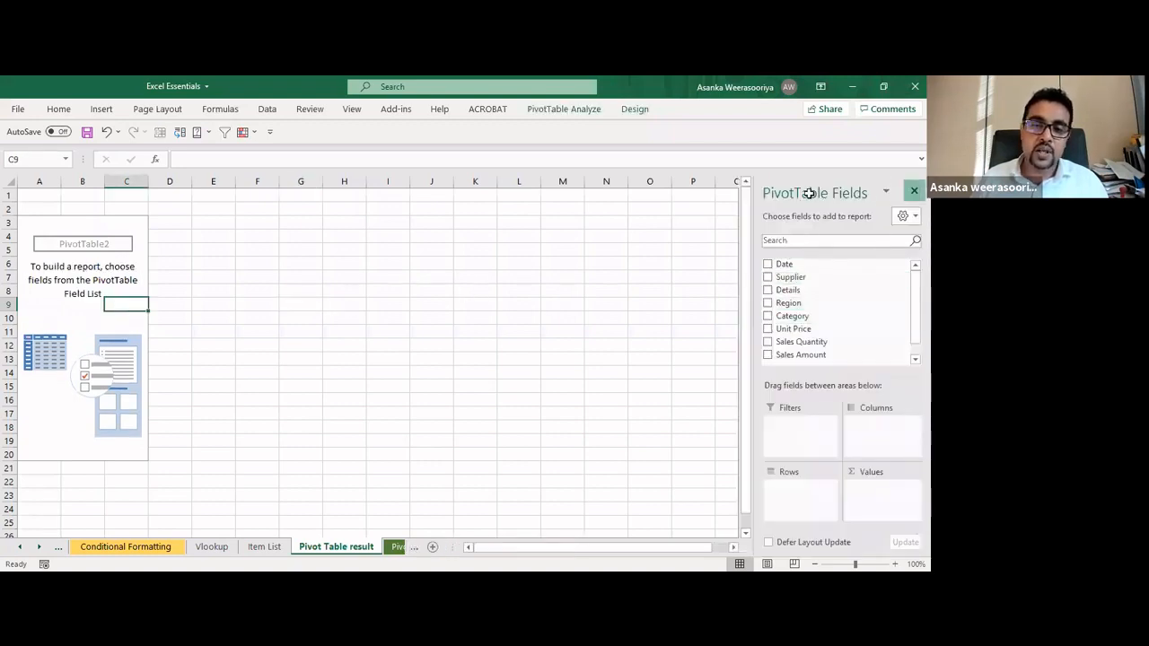
{"action": "left_click", "coordinate": [915, 190]}
{"action": "left_click", "coordinate": [113, 316]}
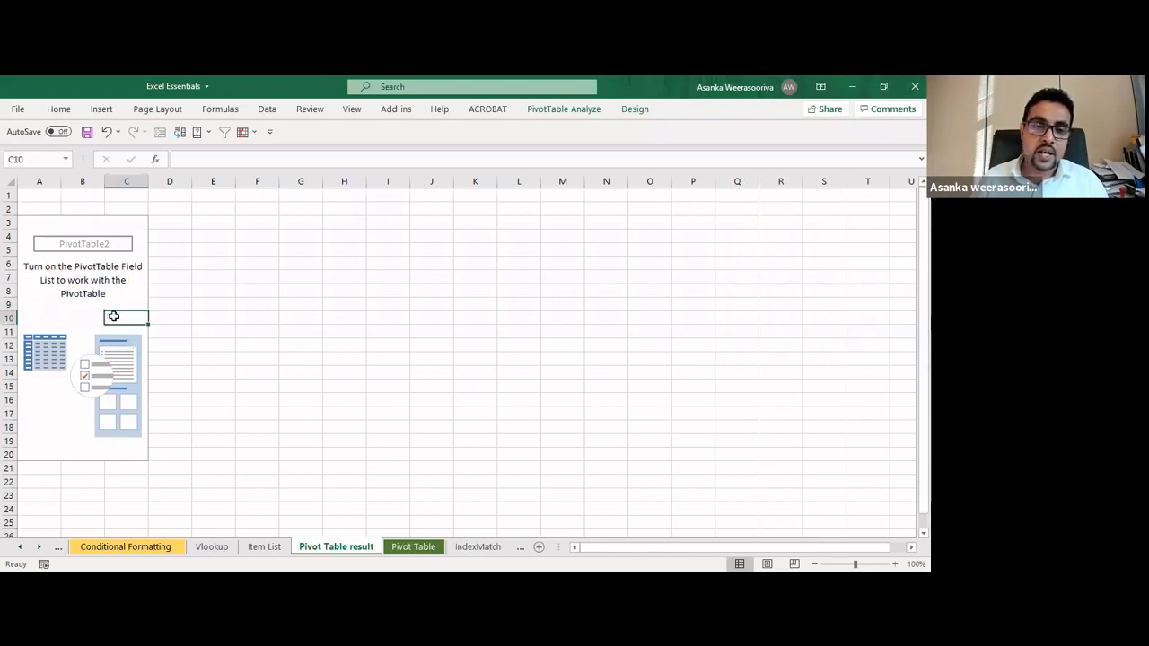
{"action": "left_click", "coordinate": [135, 300]}
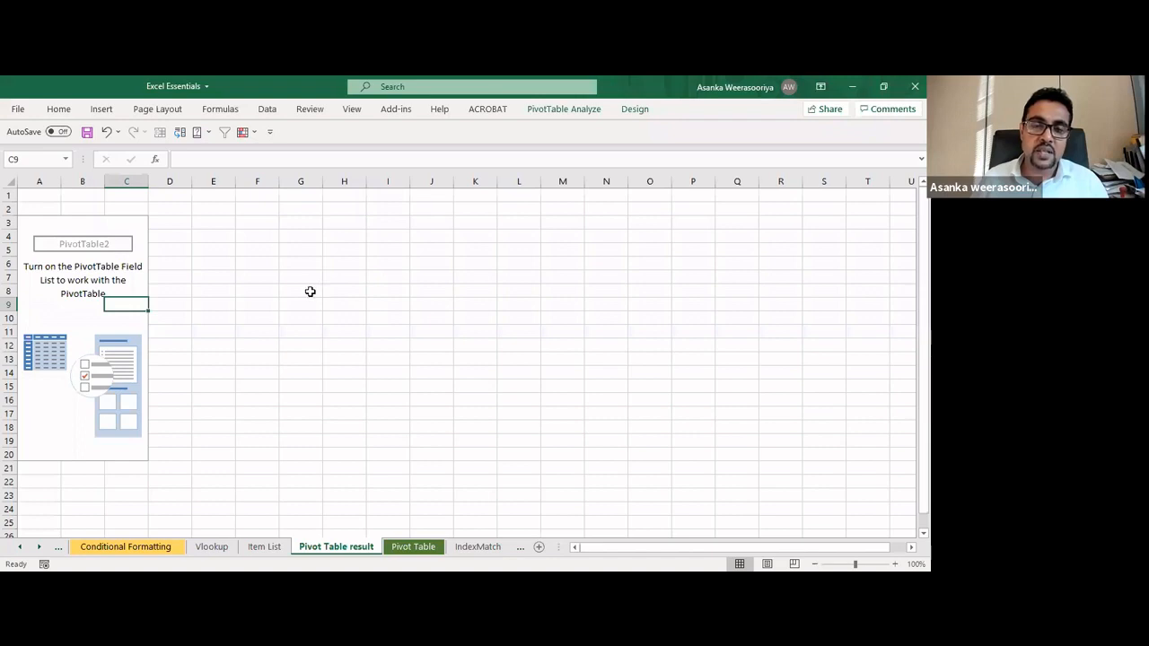
Step: Turn on Show Field List from the PivotTable's shortcut menu
{"action": "right_click", "coordinate": [107, 319]}
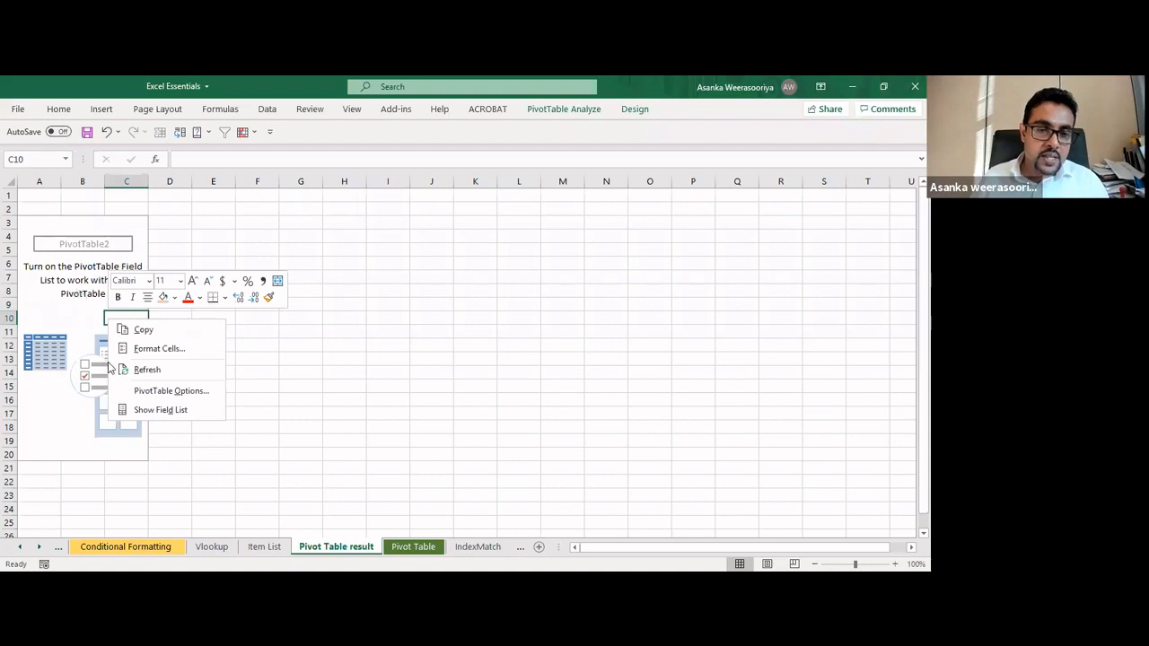
{"action": "left_click", "coordinate": [161, 410]}
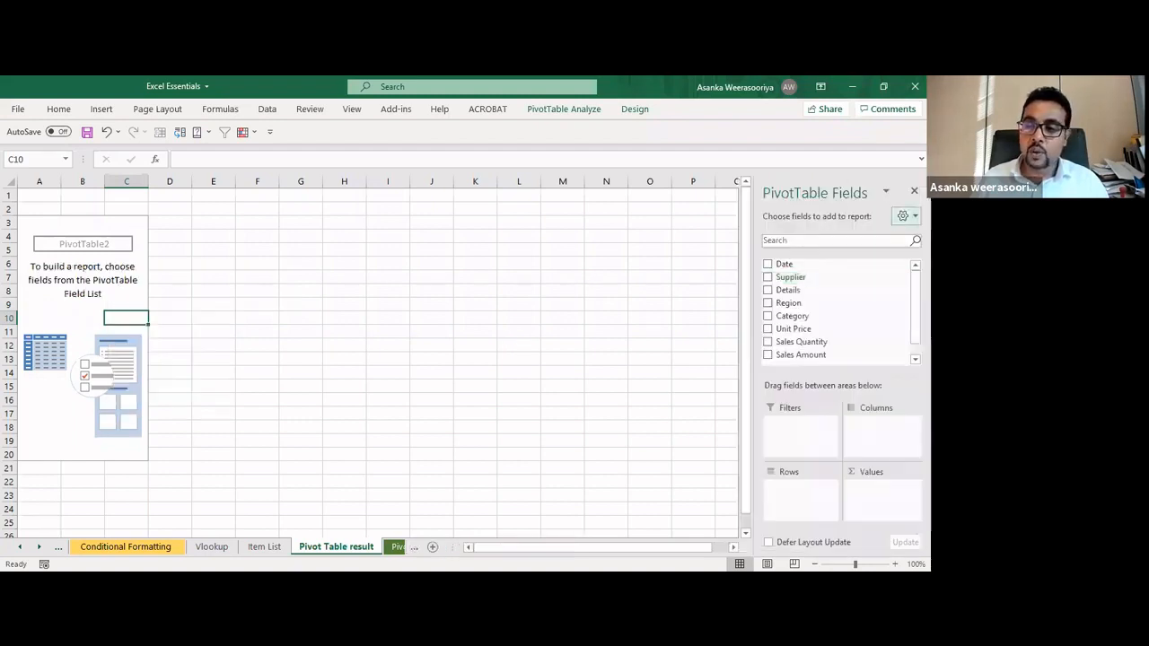
{"action": "left_click", "coordinate": [914, 191]}
{"action": "left_click", "coordinate": [518, 251]}
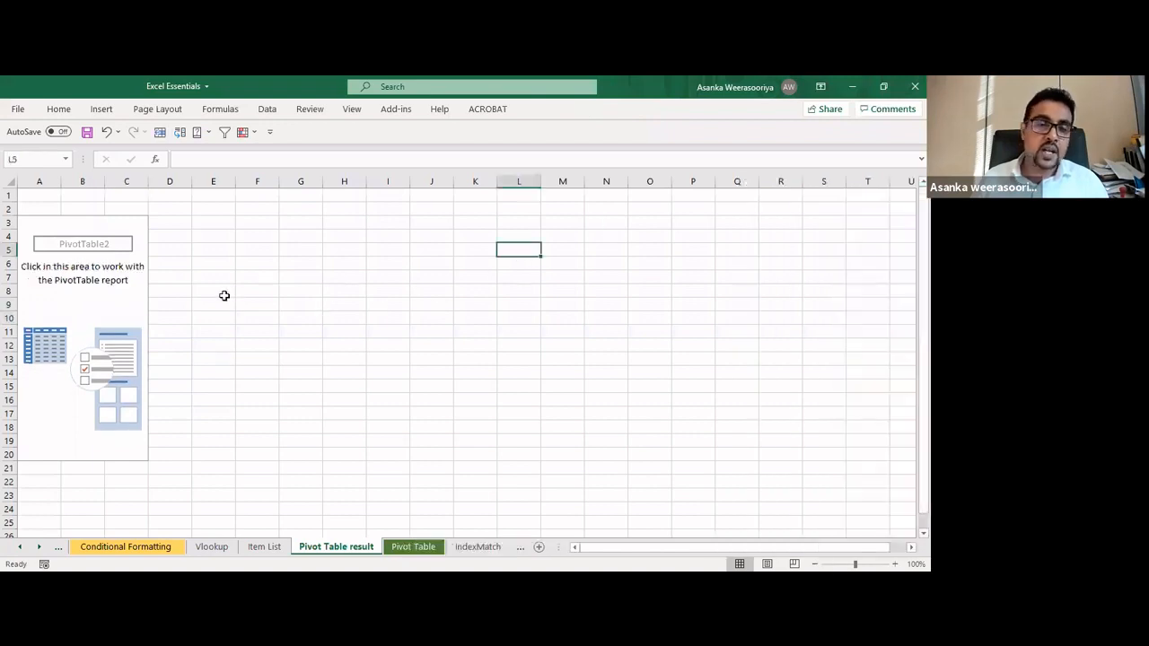
{"action": "left_click", "coordinate": [108, 313]}
{"action": "left_click", "coordinate": [67, 314]}
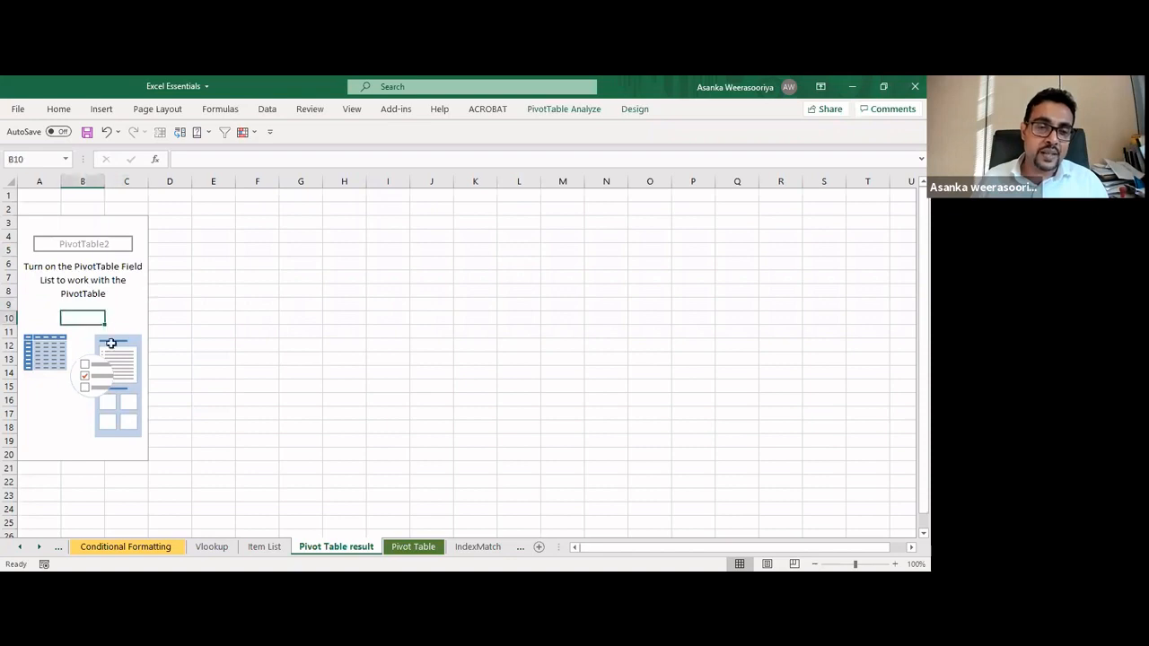
{"action": "left_click", "coordinate": [118, 316]}
{"action": "left_click", "coordinate": [64, 398]}
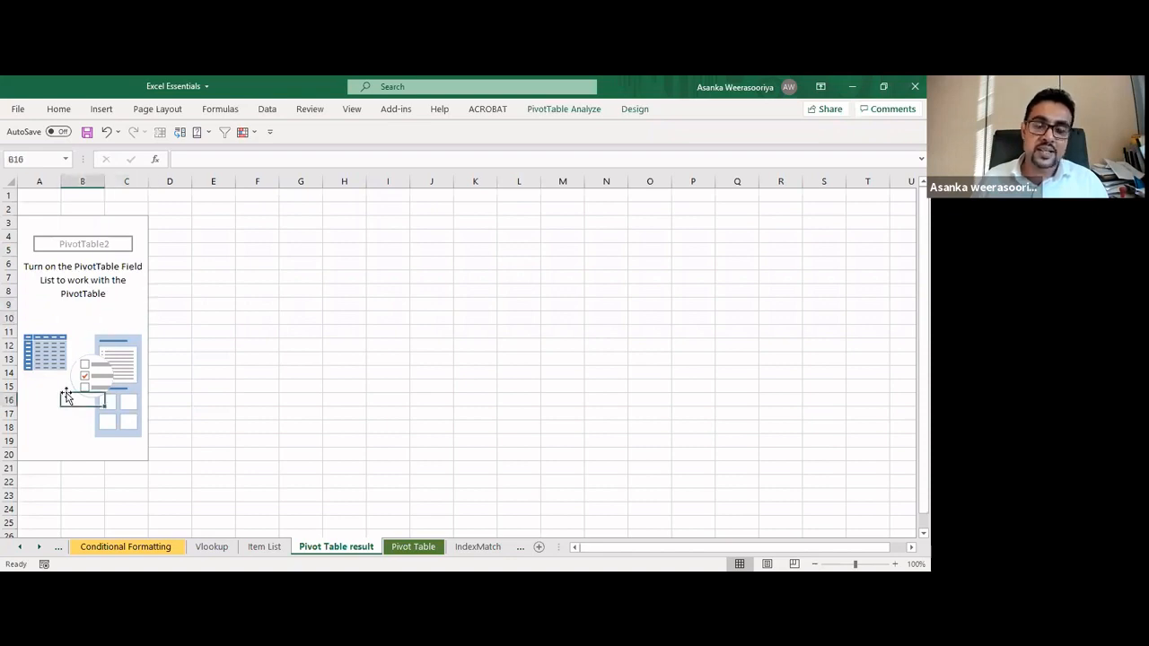
{"action": "left_click", "coordinate": [114, 310]}
{"action": "right_click", "coordinate": [114, 311]}
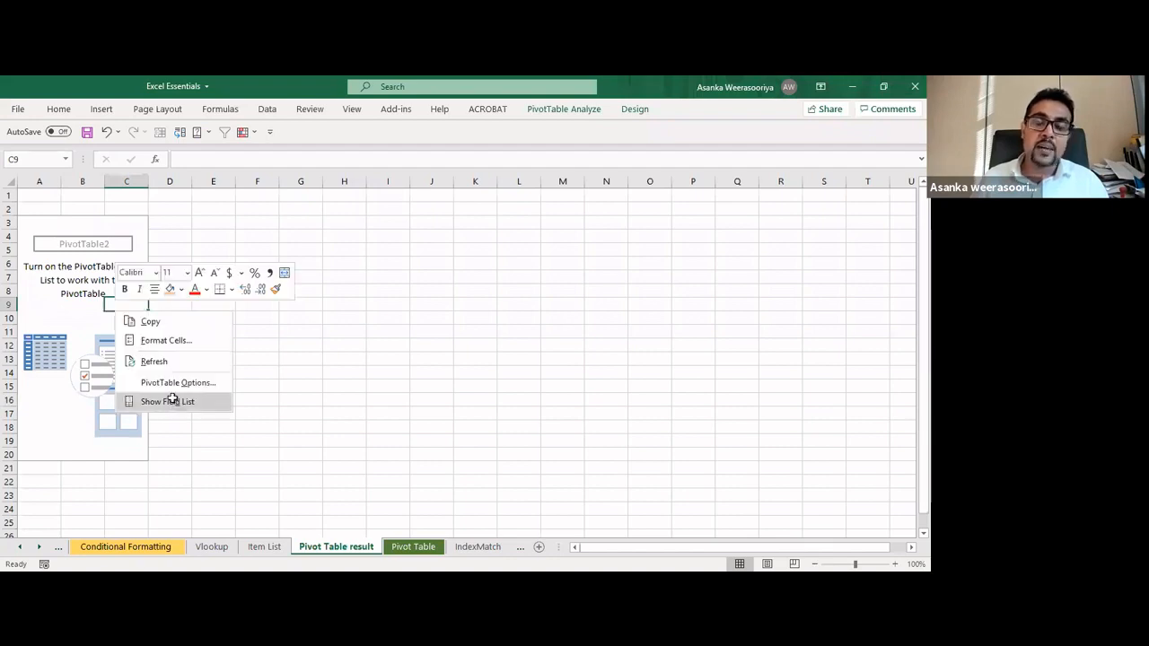
{"action": "left_click", "coordinate": [171, 402]}
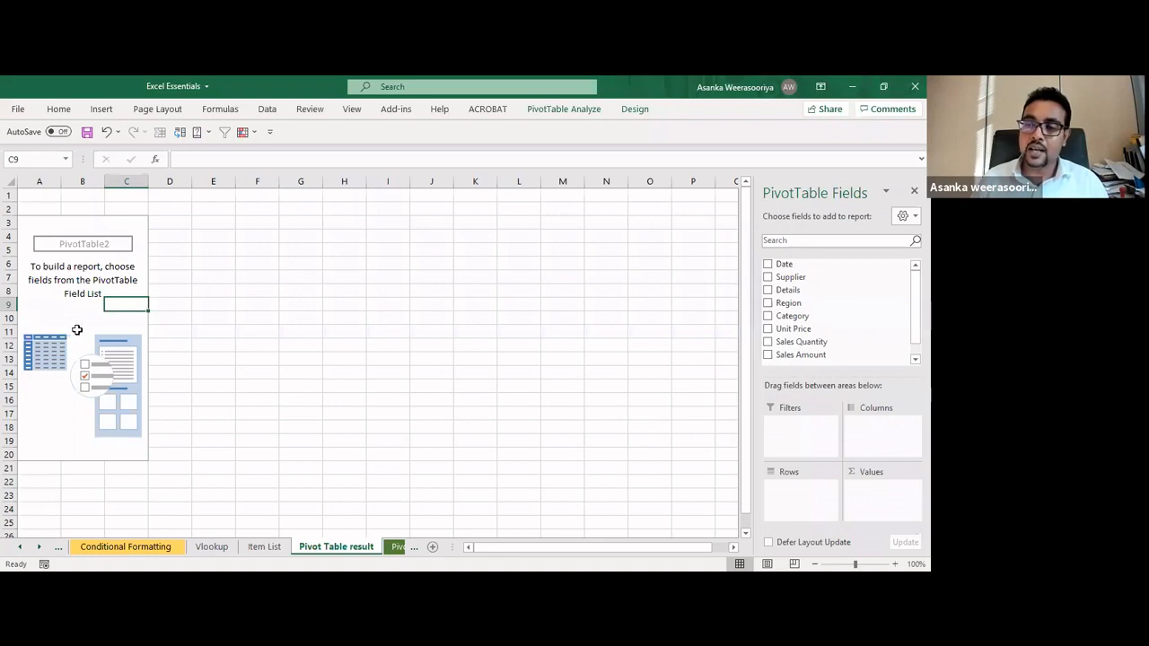
Step: Close the fields pane, reselect the empty PivotTable and show its field list again
{"action": "left_click", "coordinate": [914, 190]}
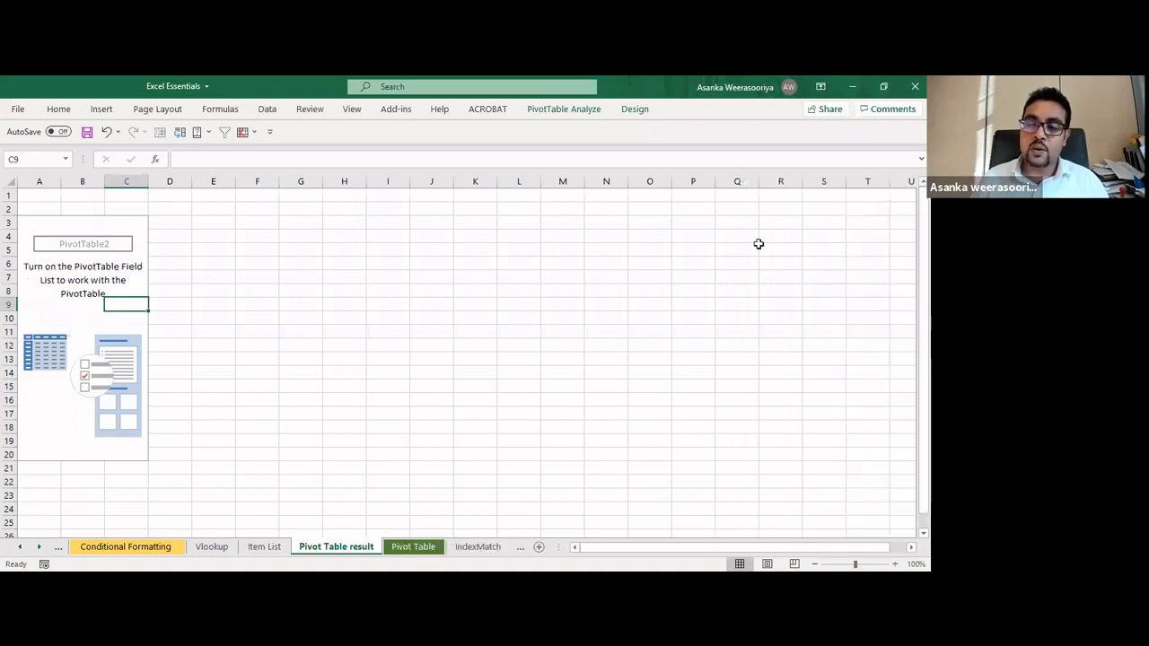
{"action": "left_click", "coordinate": [288, 317]}
{"action": "left_click", "coordinate": [115, 343]}
{"action": "left_click", "coordinate": [493, 321]}
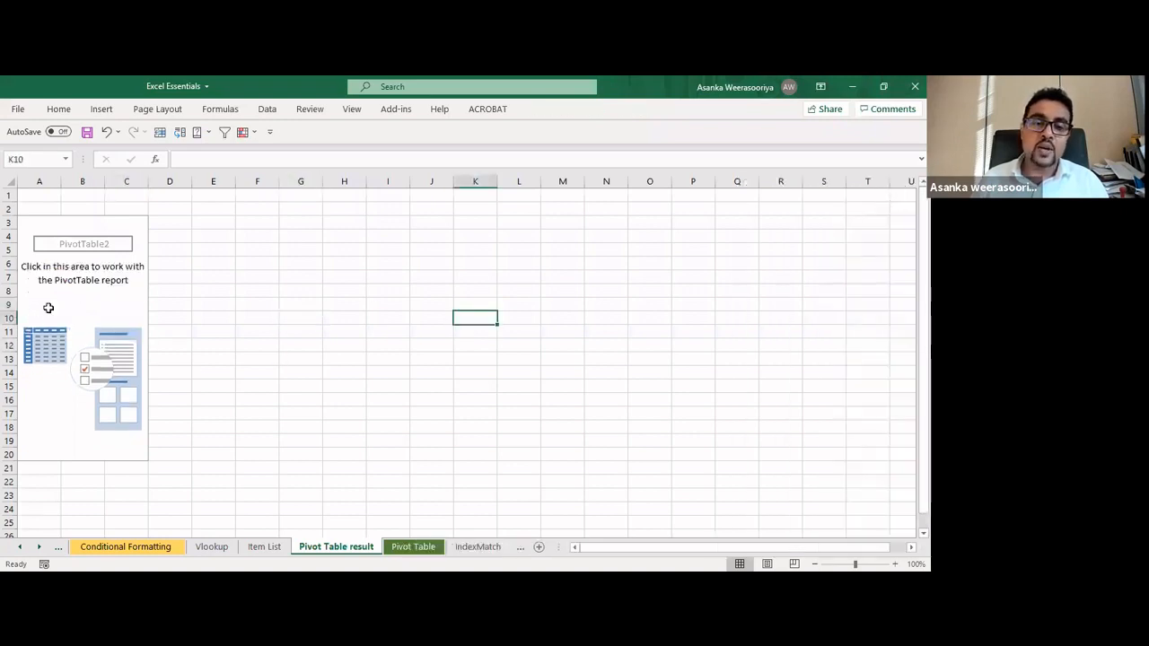
{"action": "left_click", "coordinate": [62, 304]}
{"action": "right_click", "coordinate": [62, 304]}
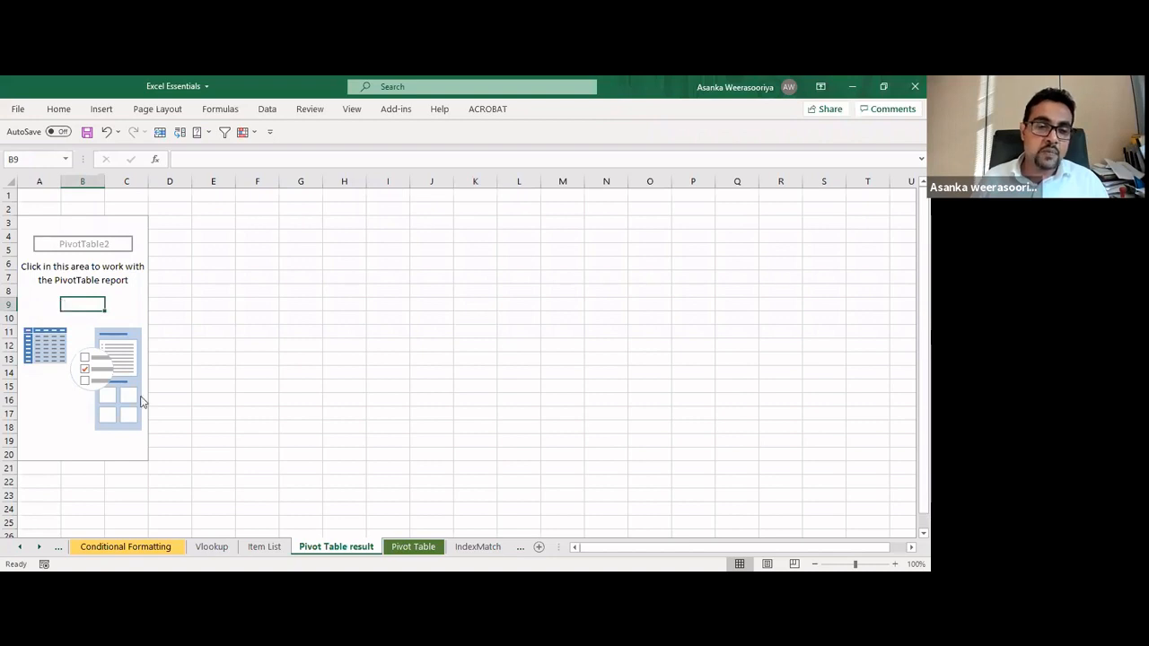
{"action": "left_click", "coordinate": [142, 396]}
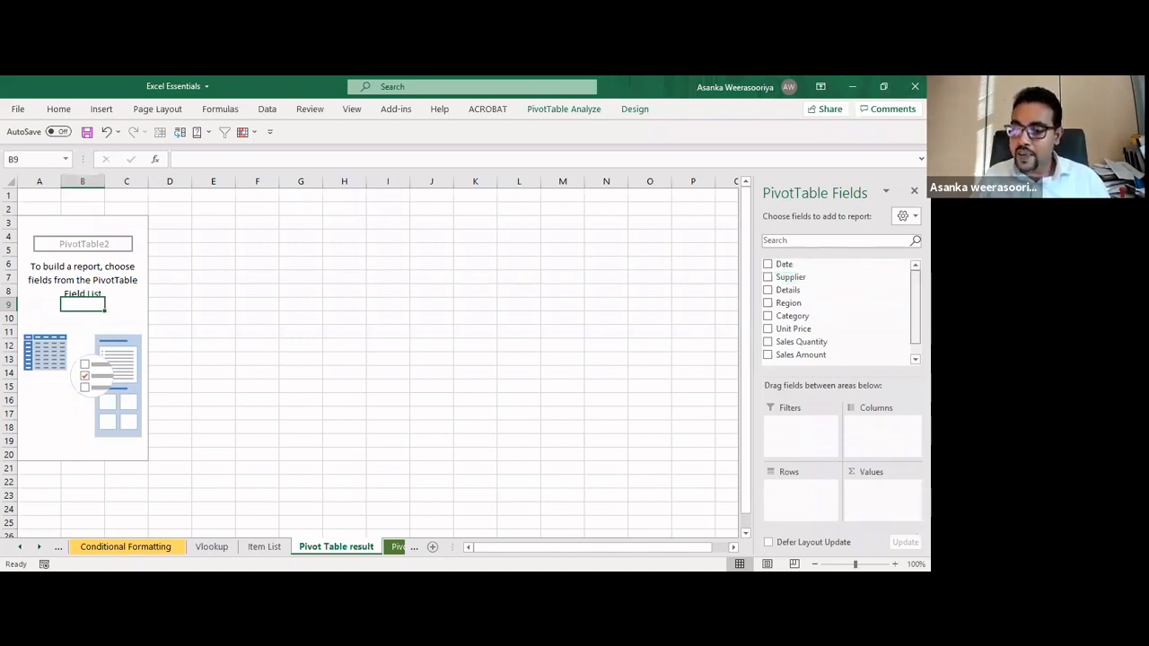
{"action": "scroll", "coordinate": [903, 283], "scroll_direction": "down", "scroll_amount": 1}
{"action": "scroll", "coordinate": [821, 275], "scroll_direction": "up", "scroll_amount": 1}
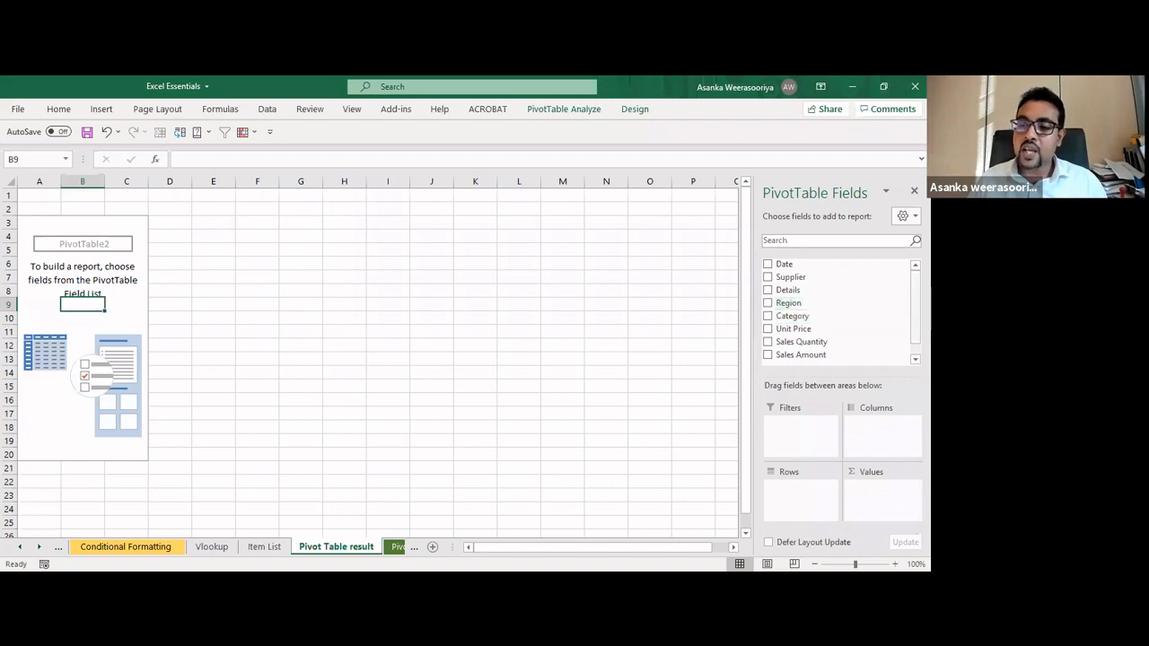
{"action": "scroll", "coordinate": [835, 310], "scroll_direction": "down", "scroll_amount": 1}
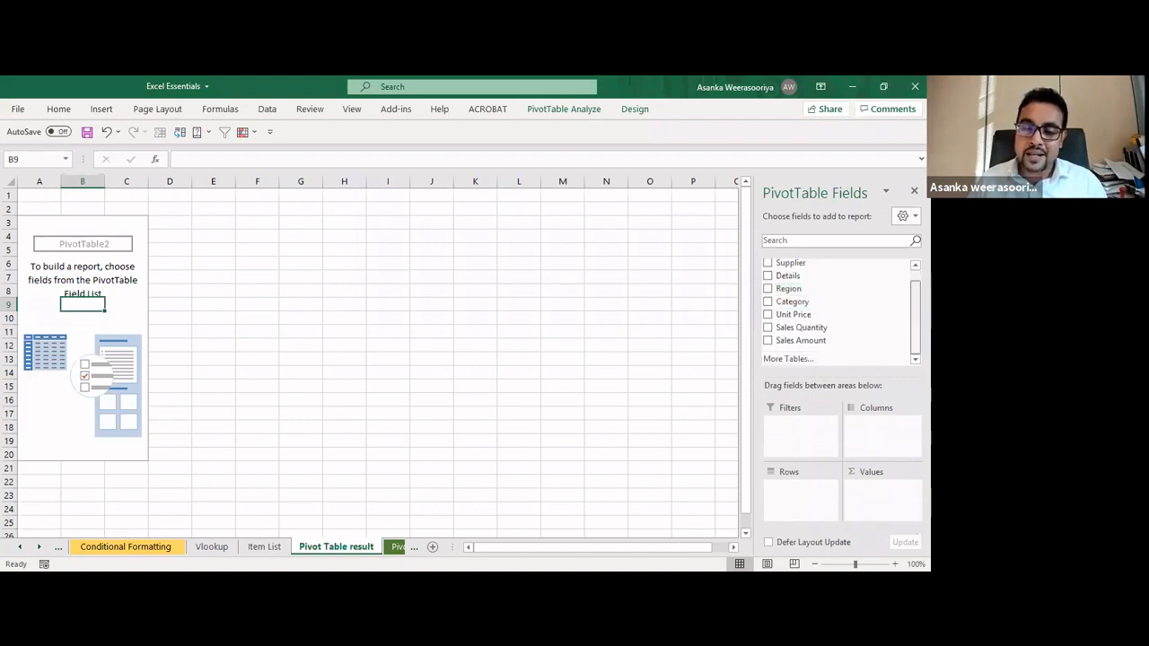
{"action": "scroll", "coordinate": [835, 310], "scroll_direction": "up", "scroll_amount": 1}
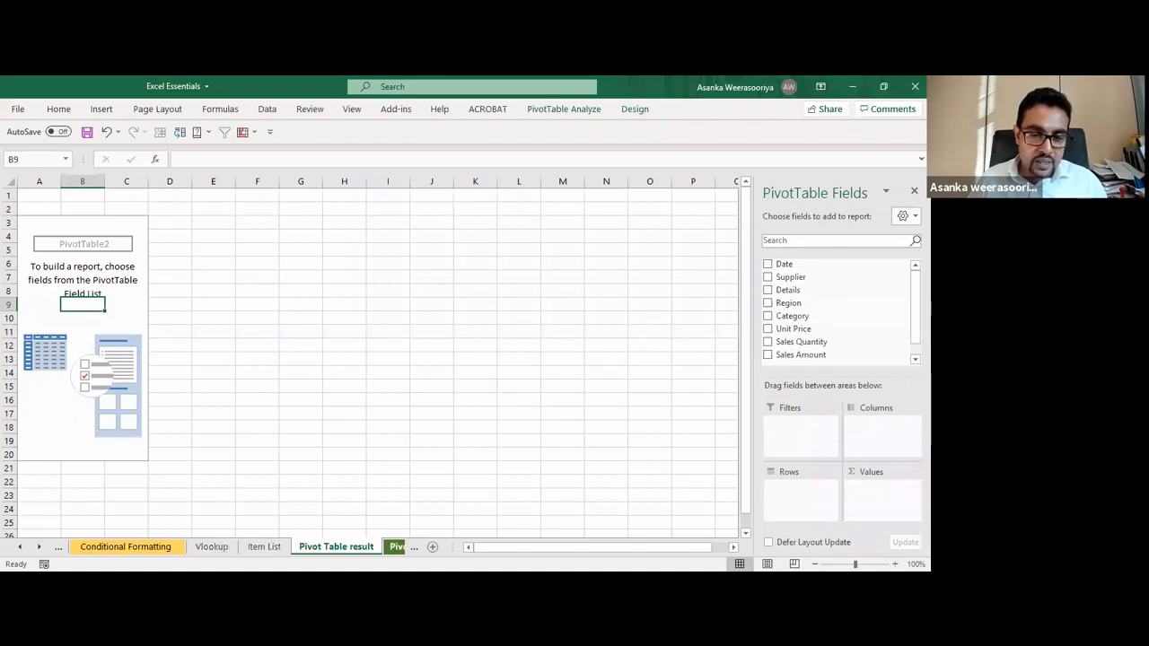
Step: Check the source sales data on the Pivot Table sheet, then return to Pivot Table result
{"action": "left_click", "coordinate": [396, 546]}
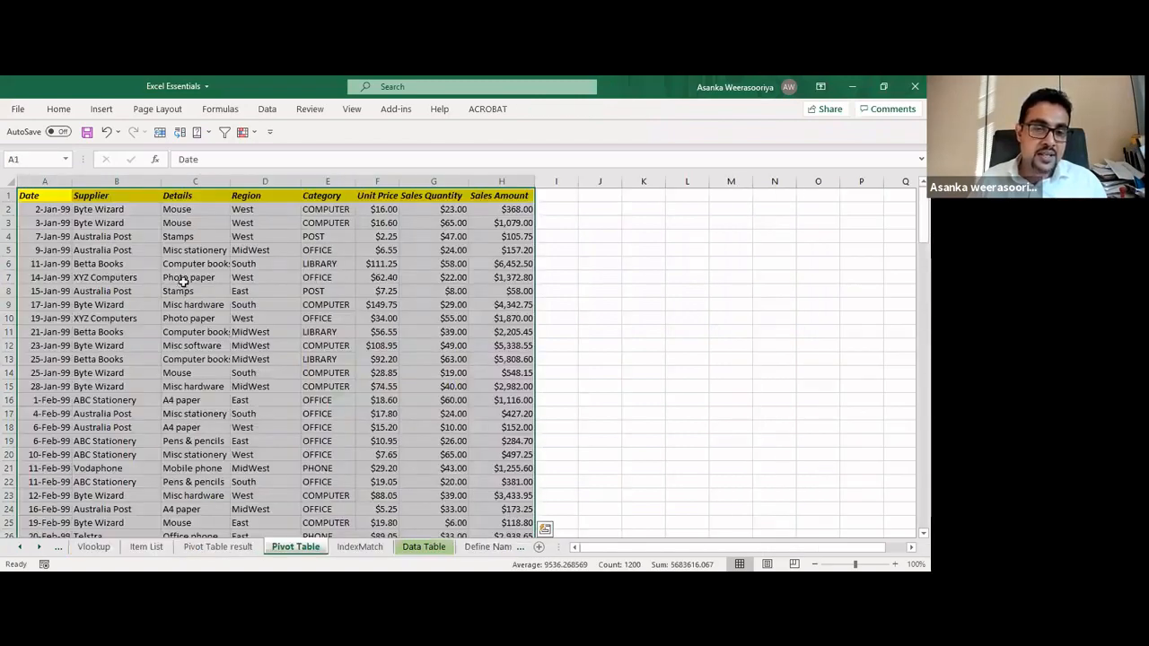
{"action": "left_click", "coordinate": [183, 288]}
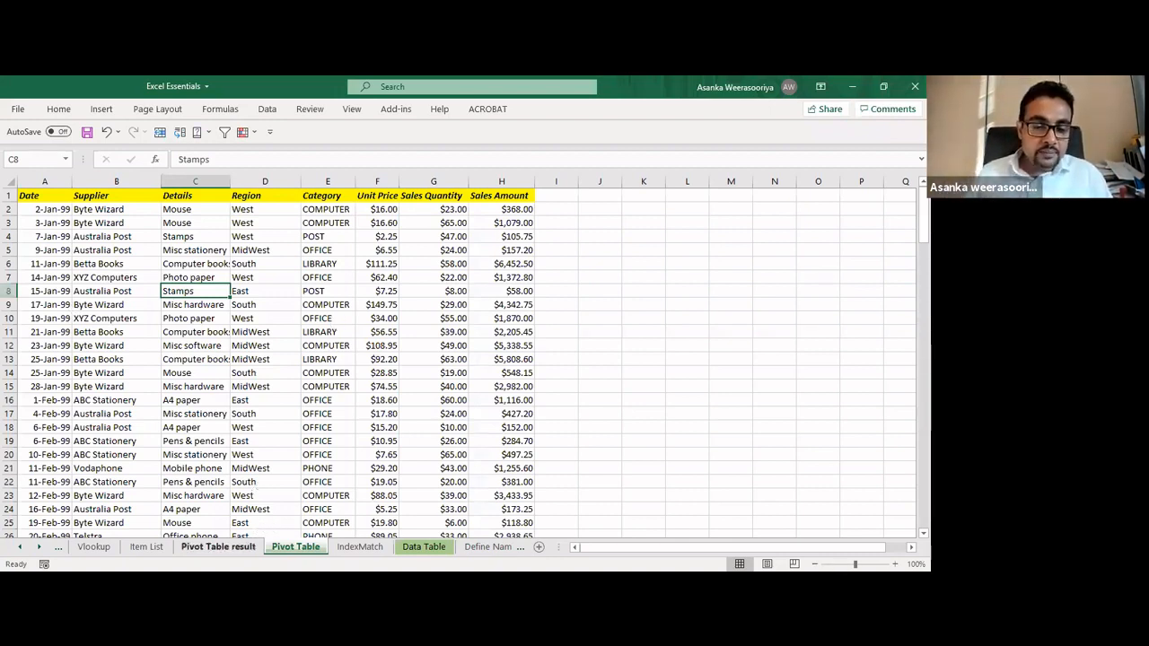
{"action": "left_click", "coordinate": [218, 547]}
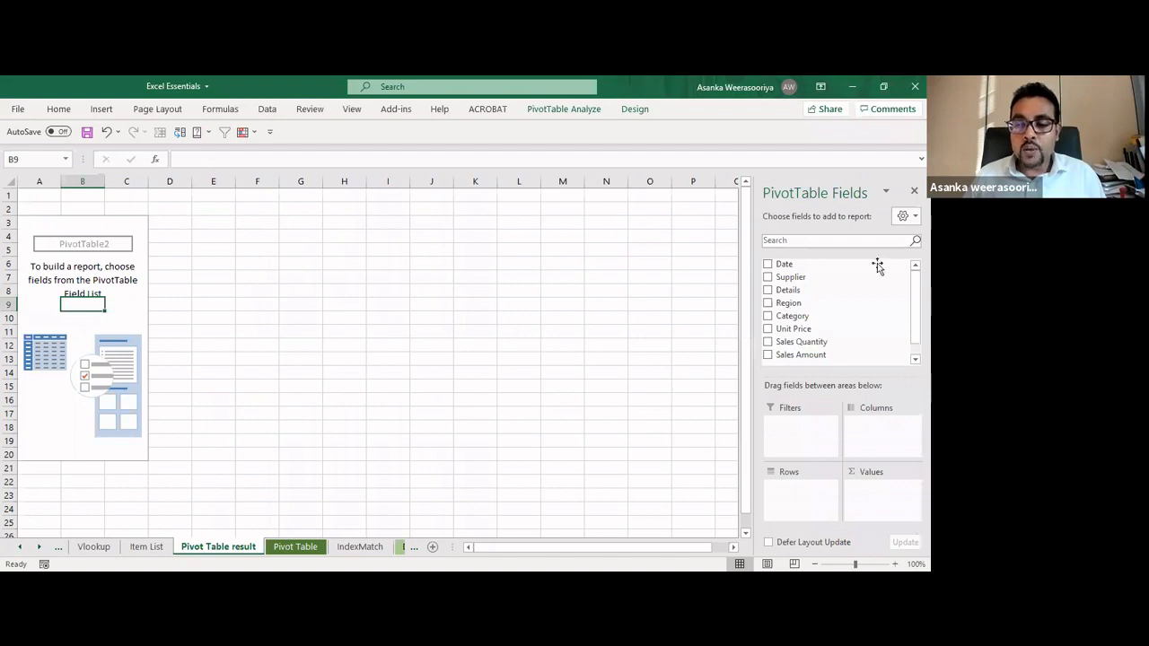
Step: Scroll the PivotTable Fields list to see every field from Date to Sales Amount
{"action": "scroll", "coordinate": [897, 296], "scroll_direction": "down", "scroll_amount": 1}
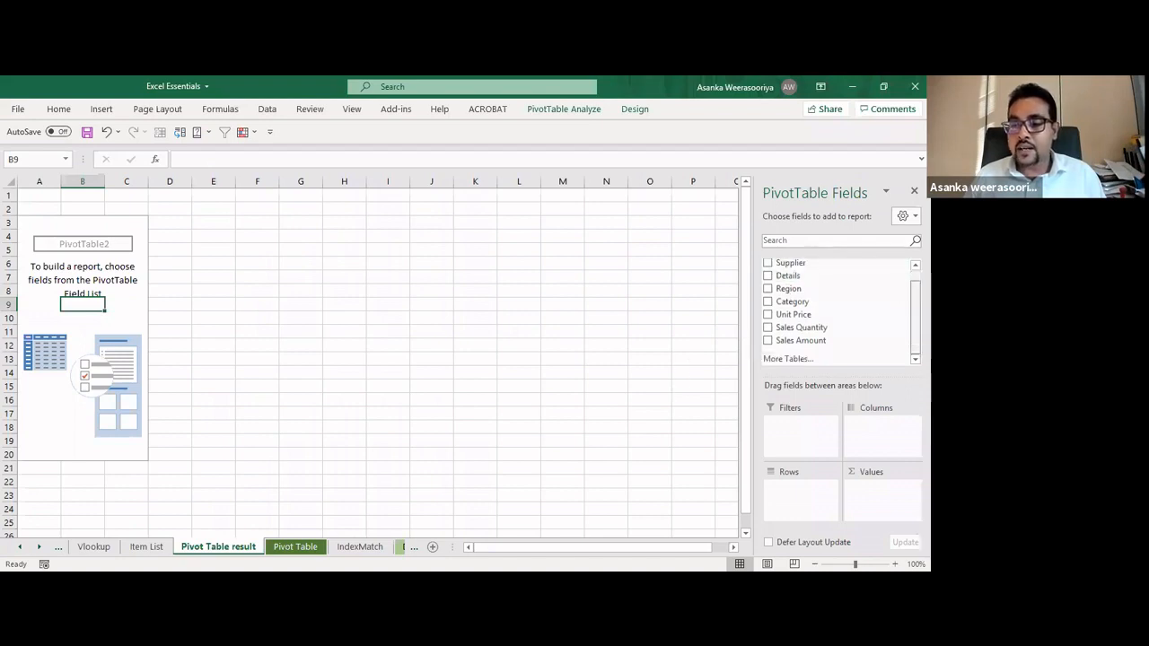
{"action": "scroll", "coordinate": [905, 289], "scroll_direction": "up", "scroll_amount": 1}
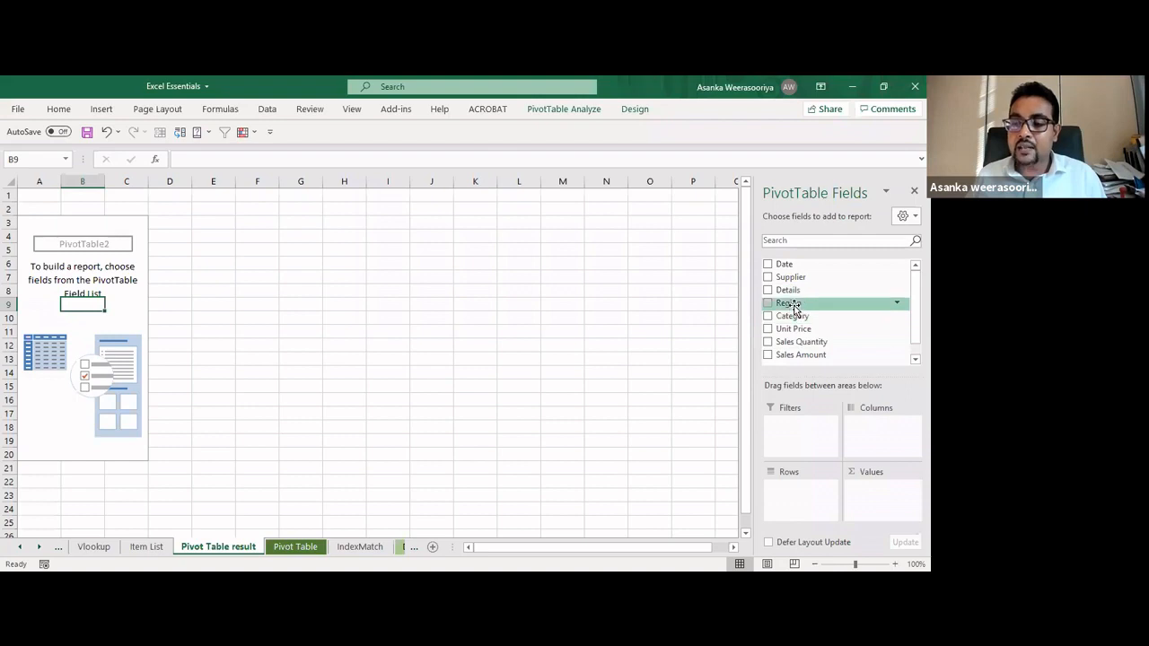
Step: Add Region to Columns, then move it to Rows to list East, MidWest, South and West
{"action": "left_click_drag", "start_coordinate": [794, 308], "coordinate": [877, 445]}
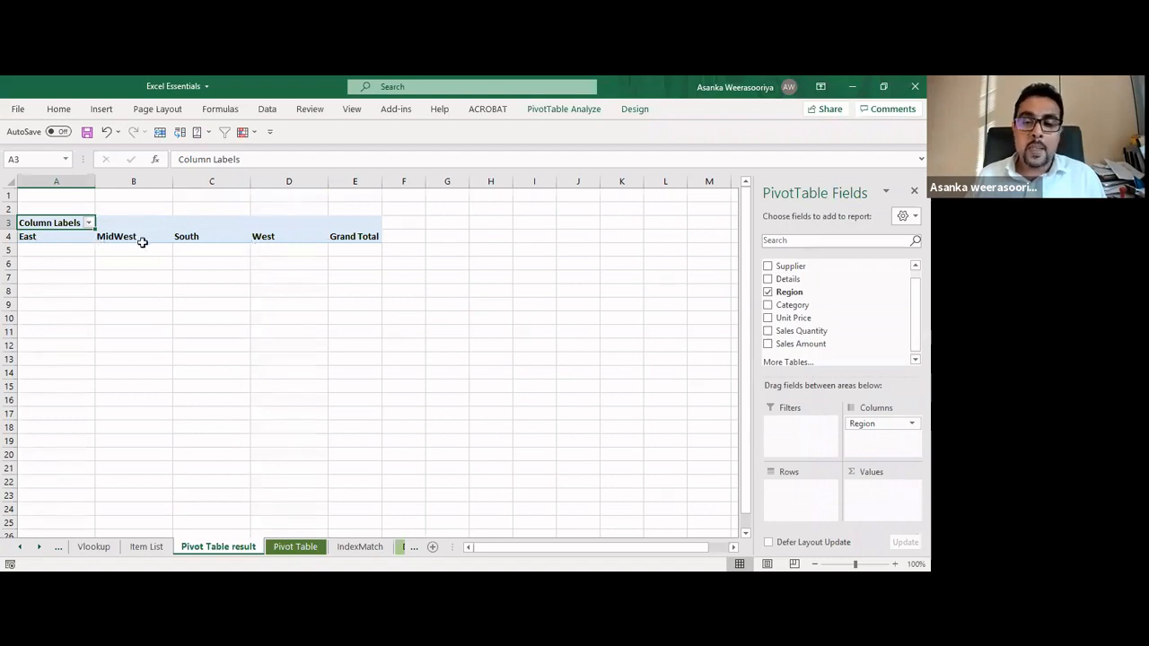
{"action": "left_click_drag", "start_coordinate": [879, 424], "coordinate": [804, 496]}
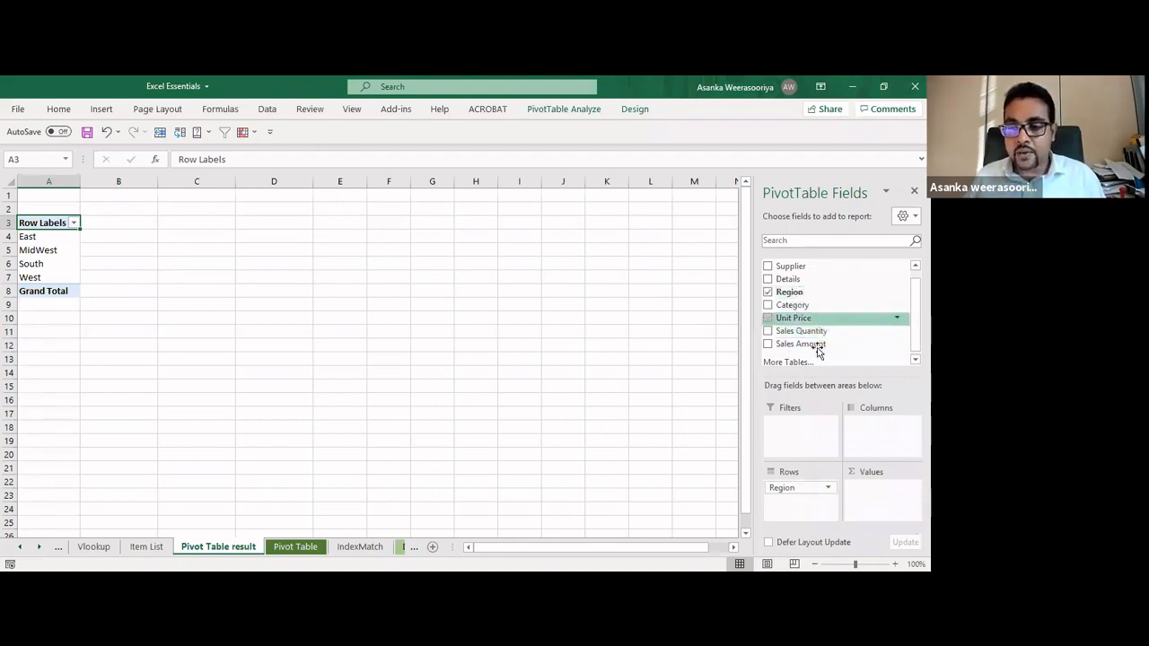
Step: Remove Region, re-add it to Rows, and drag Sales Quantity into Values
{"action": "left_click", "coordinate": [768, 293]}
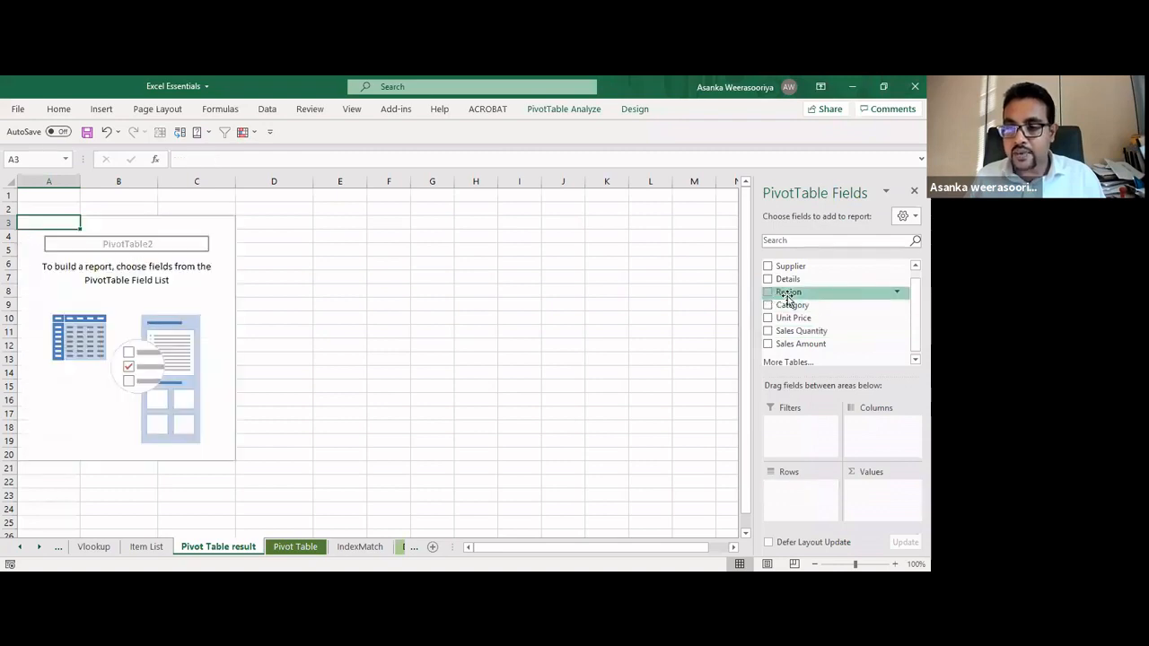
{"action": "left_click_drag", "start_coordinate": [790, 498], "coordinate": [790, 496]}
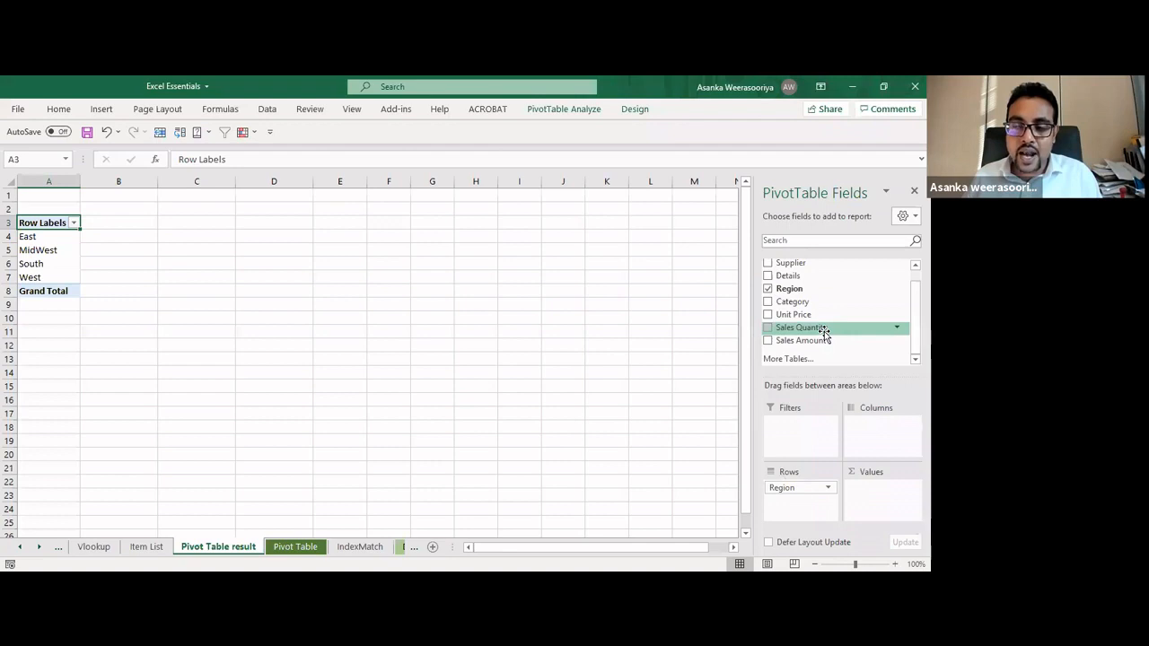
{"action": "left_click_drag", "start_coordinate": [825, 331], "coordinate": [875, 497]}
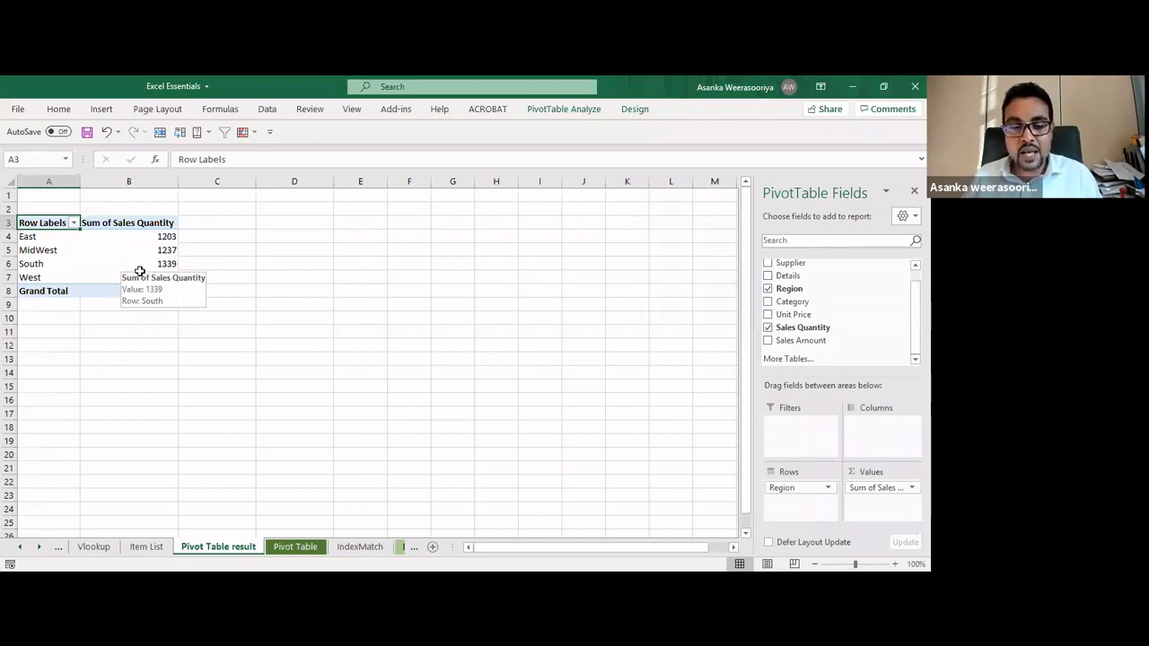
{"action": "left_click", "coordinate": [305, 545]}
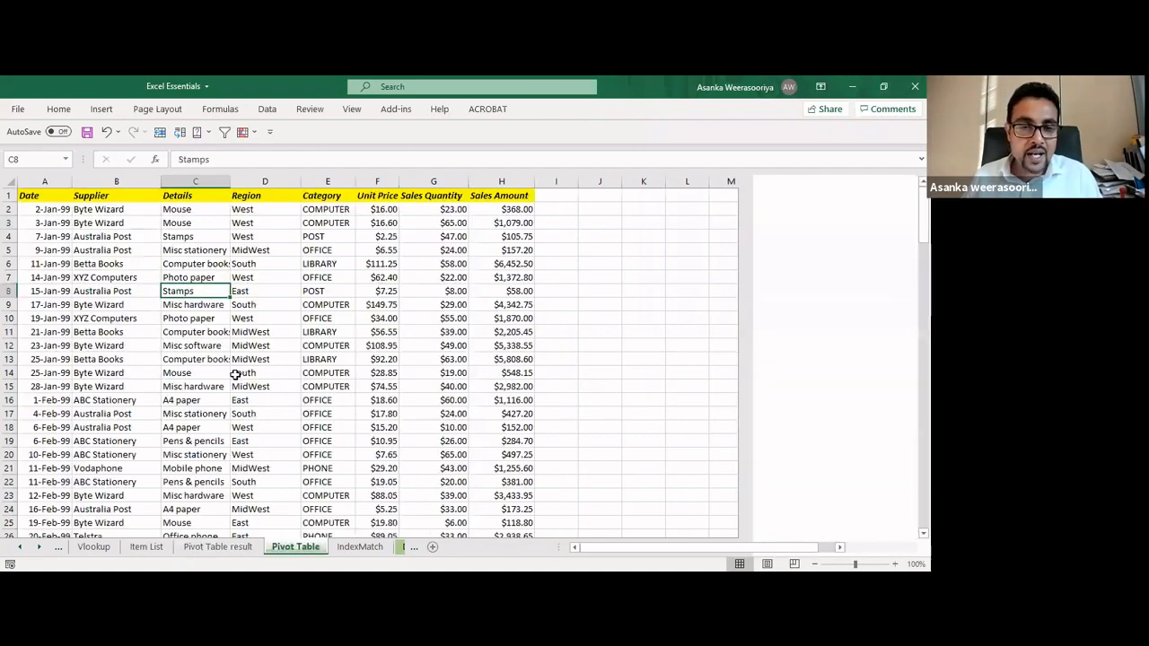
{"action": "left_click", "coordinate": [233, 547]}
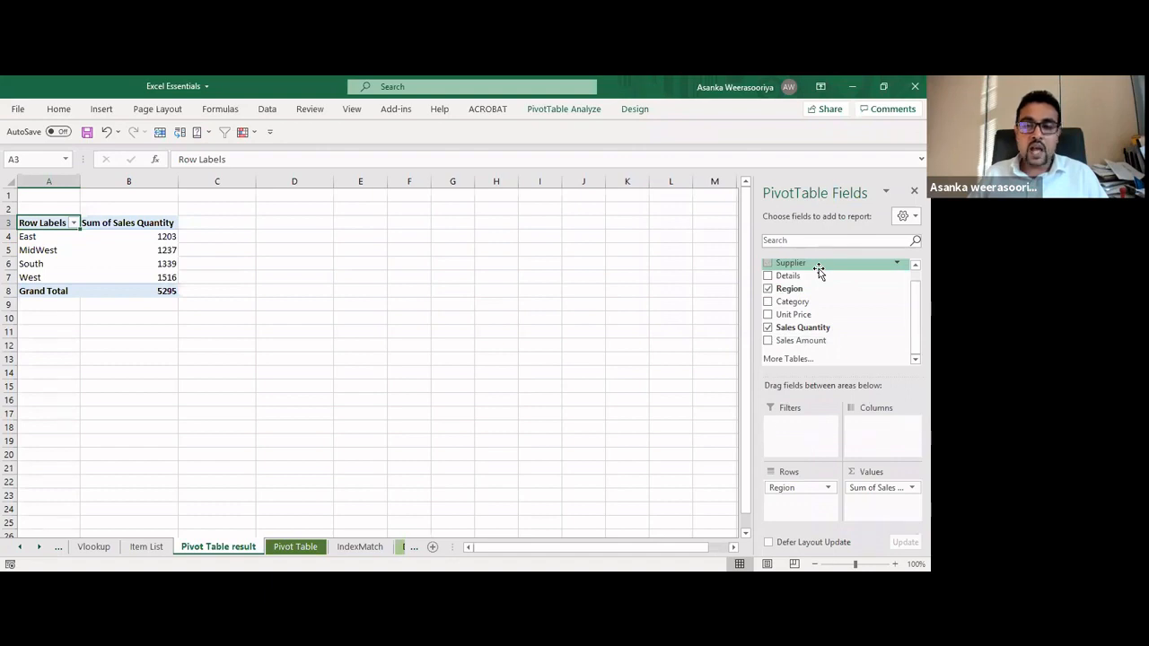
Step: After briefly trying Supplier as column headings, remove Supplier and Region, leaving only the 5295 total
{"action": "scroll", "coordinate": [813, 292], "scroll_direction": "up", "scroll_amount": 1}
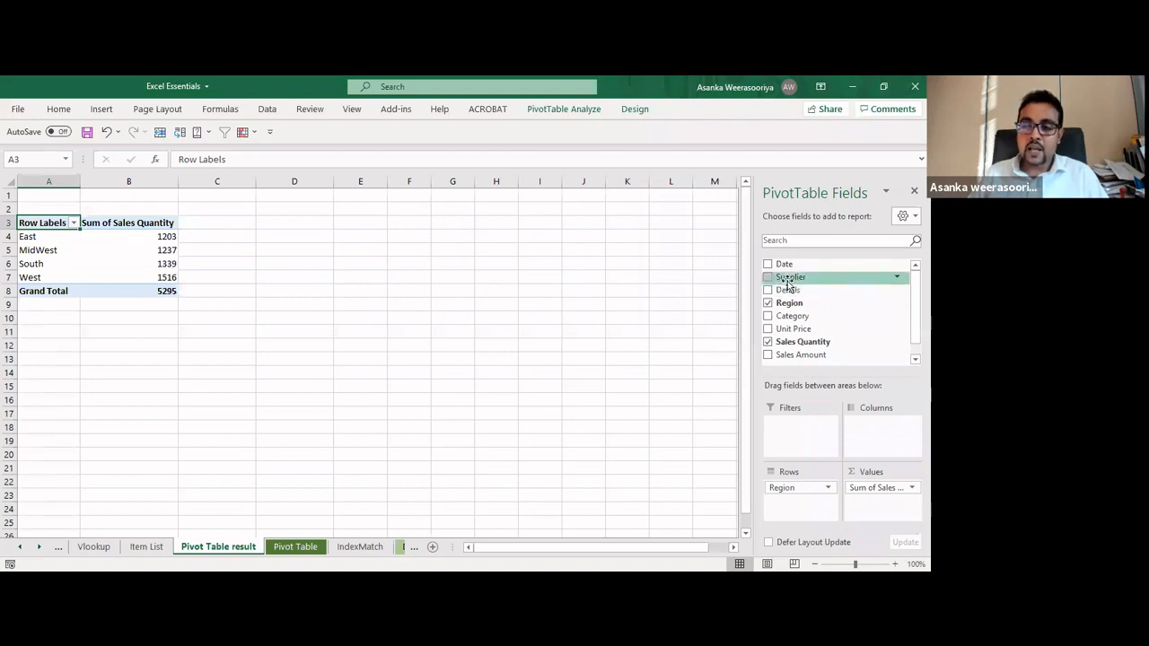
{"action": "left_click_drag", "start_coordinate": [788, 284], "coordinate": [885, 431]}
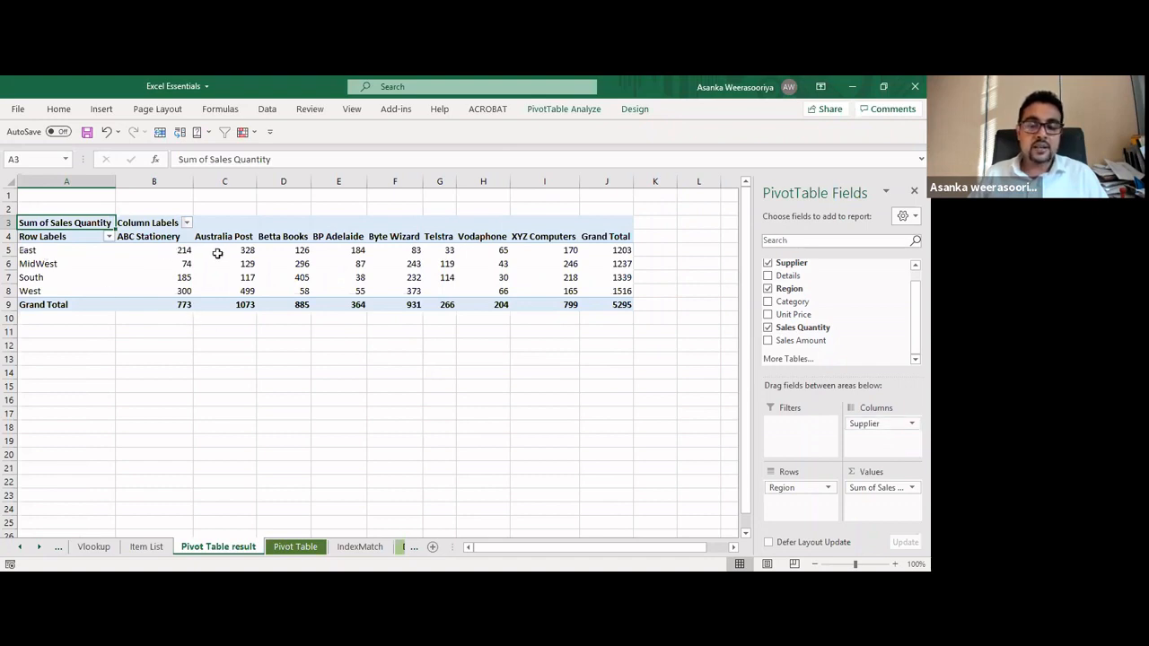
{"action": "mouse_move", "coordinate": [217, 254]}
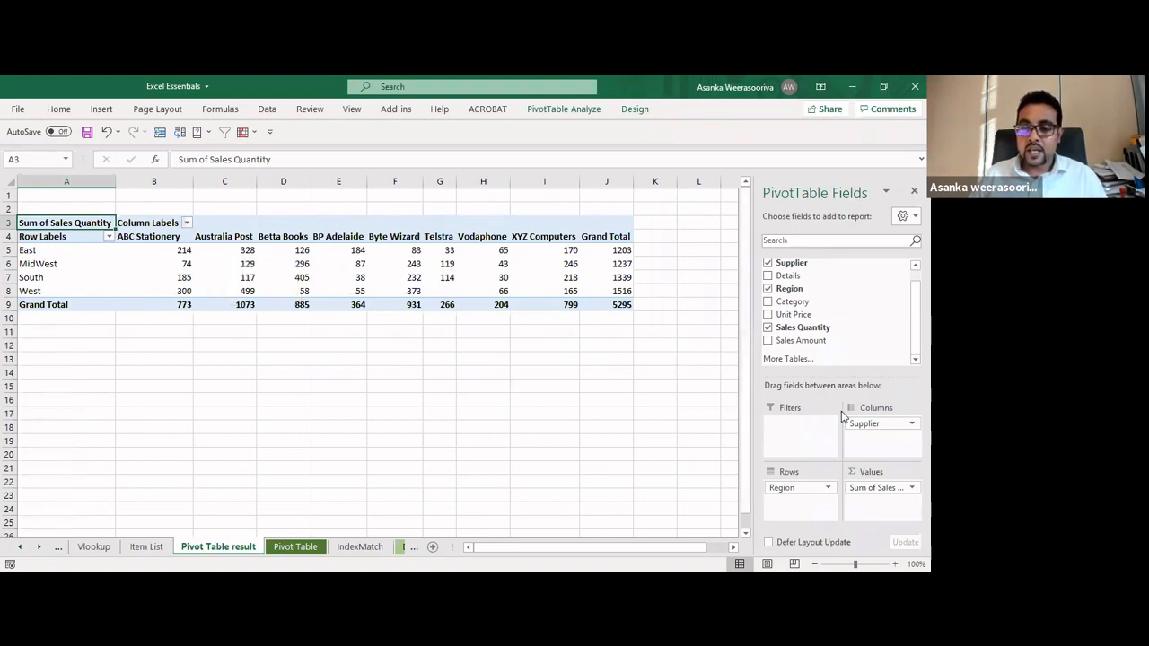
{"action": "left_click", "coordinate": [768, 263]}
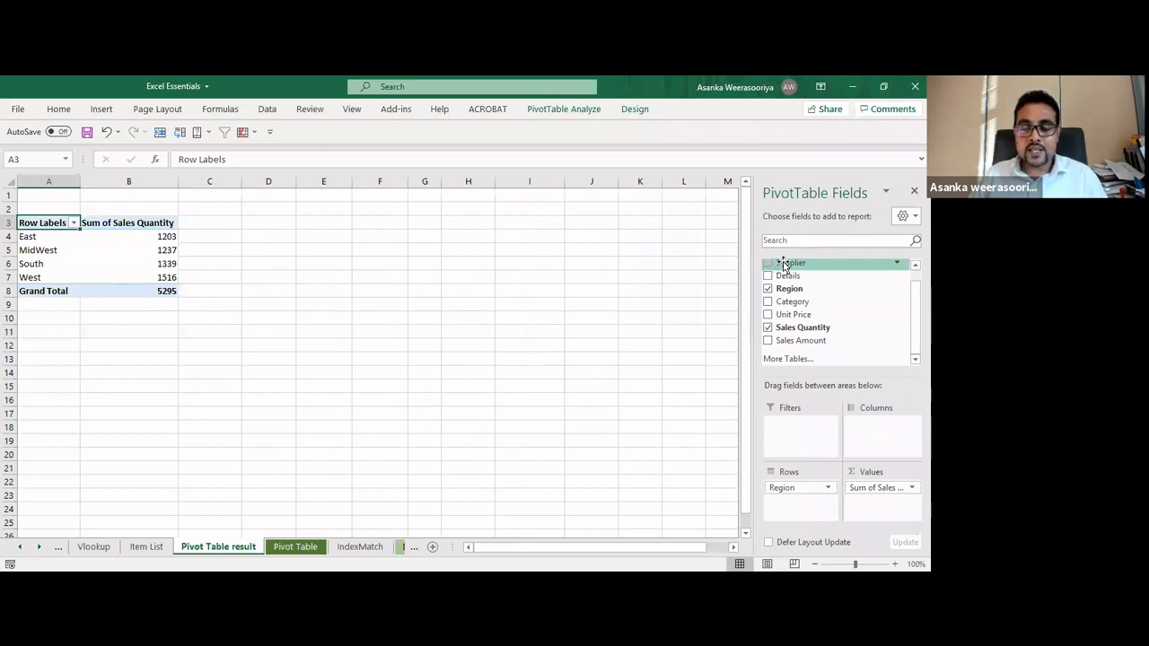
{"action": "left_click_drag", "start_coordinate": [784, 265], "coordinate": [876, 429]}
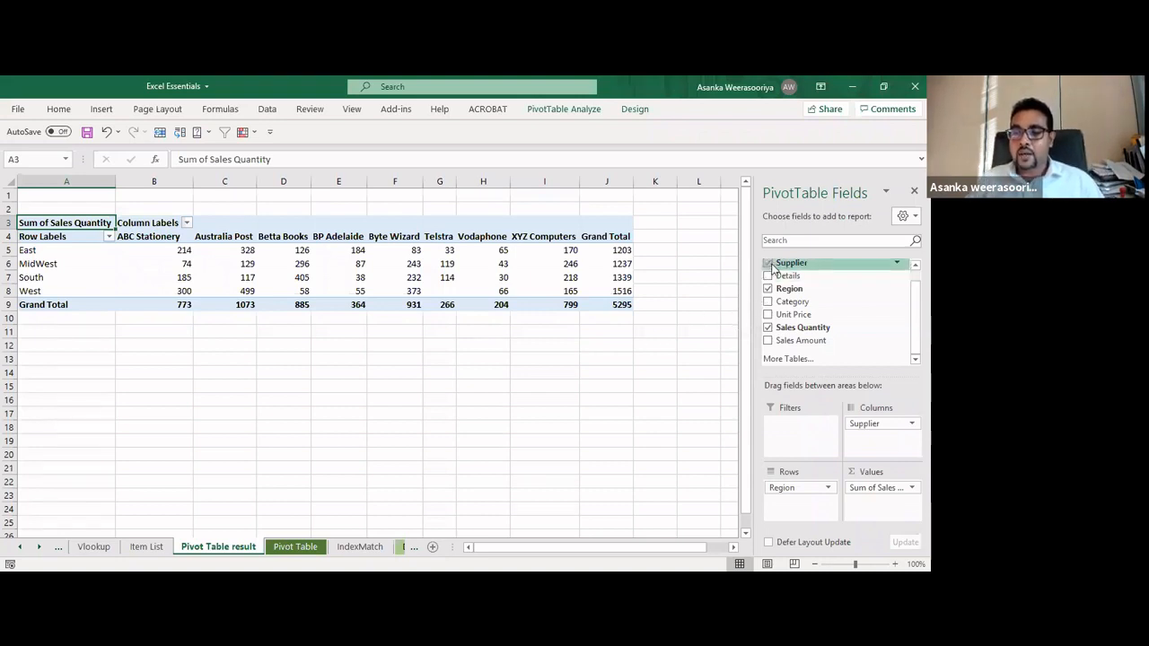
{"action": "left_click", "coordinate": [769, 263]}
{"action": "left_click", "coordinate": [768, 288]}
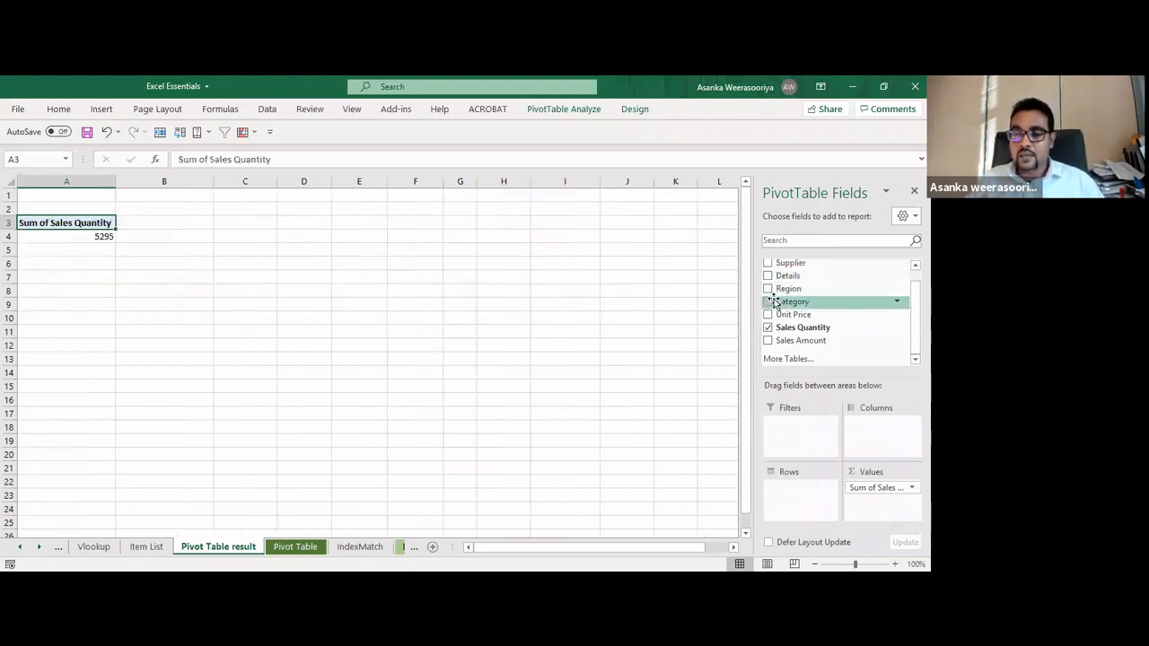
Step: Put Supplier in Rows and Region in Columns, then move Region into Rows beneath Supplier
{"action": "left_click_drag", "start_coordinate": [790, 263], "coordinate": [797, 499]}
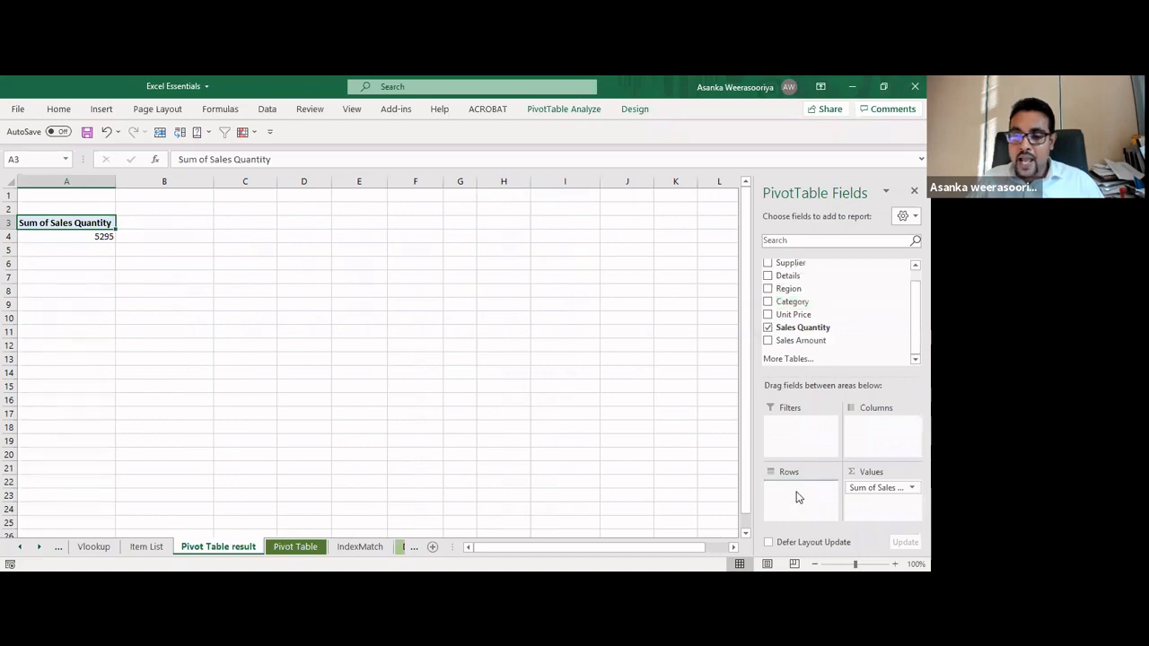
{"action": "left_click_drag", "start_coordinate": [789, 288], "coordinate": [871, 433]}
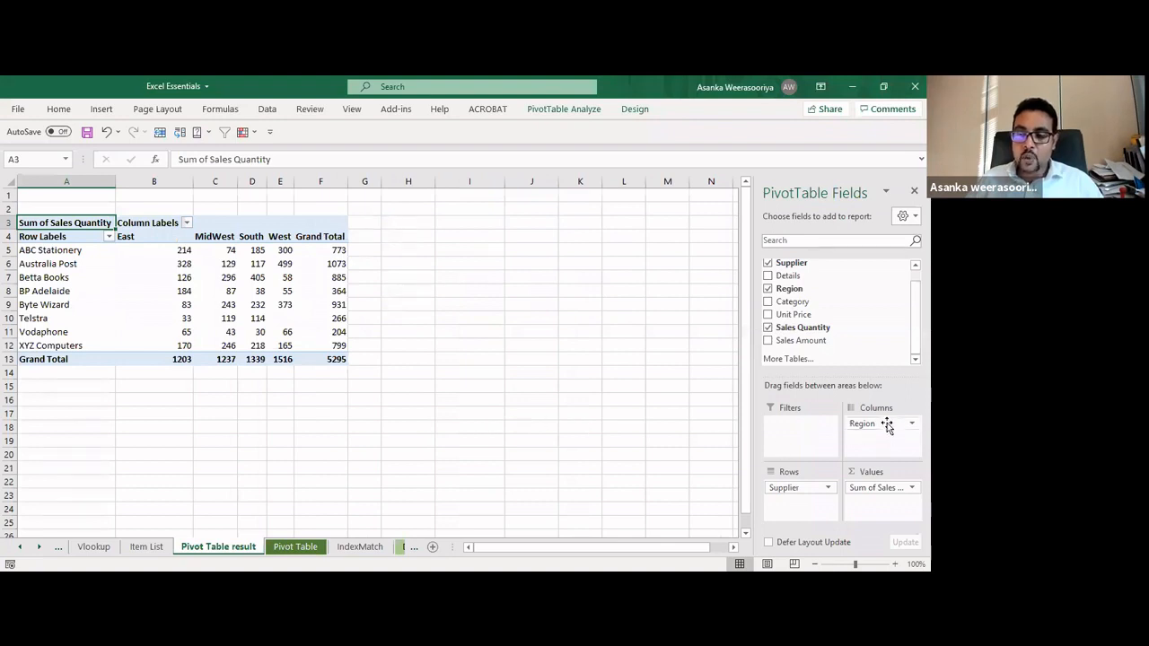
{"action": "left_click_drag", "start_coordinate": [884, 424], "coordinate": [781, 502]}
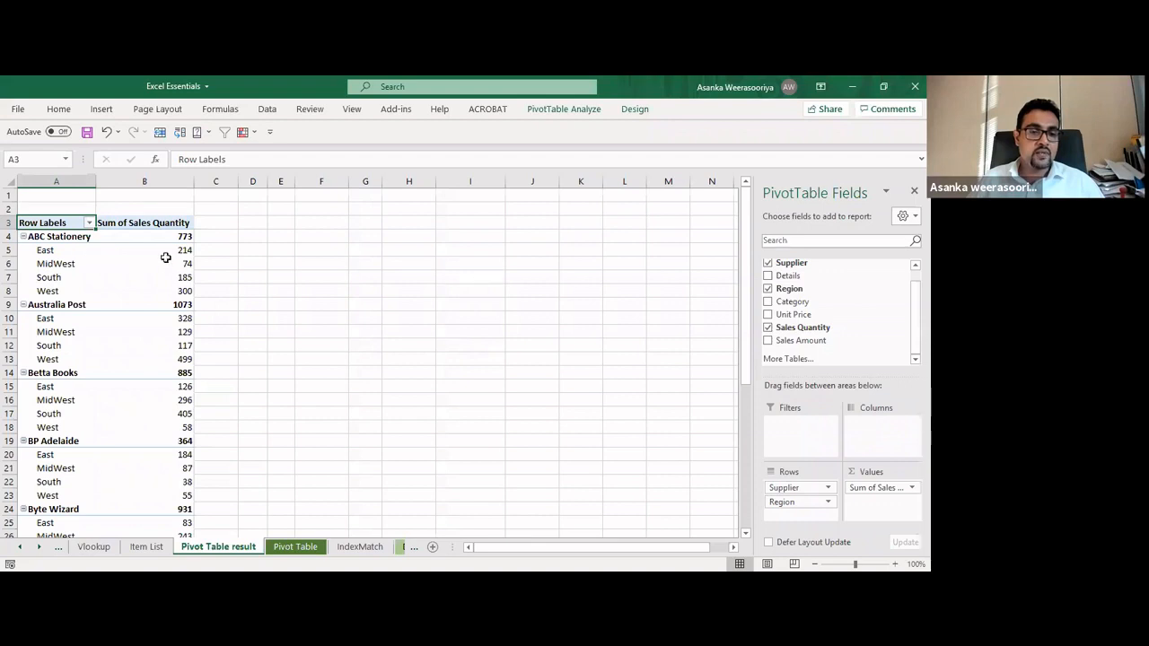
Step: Collapse all eight supplier groups, ABC Stationery through XYZ Computers, then re-expand only ABC Stationery
{"action": "left_click", "coordinate": [21, 236]}
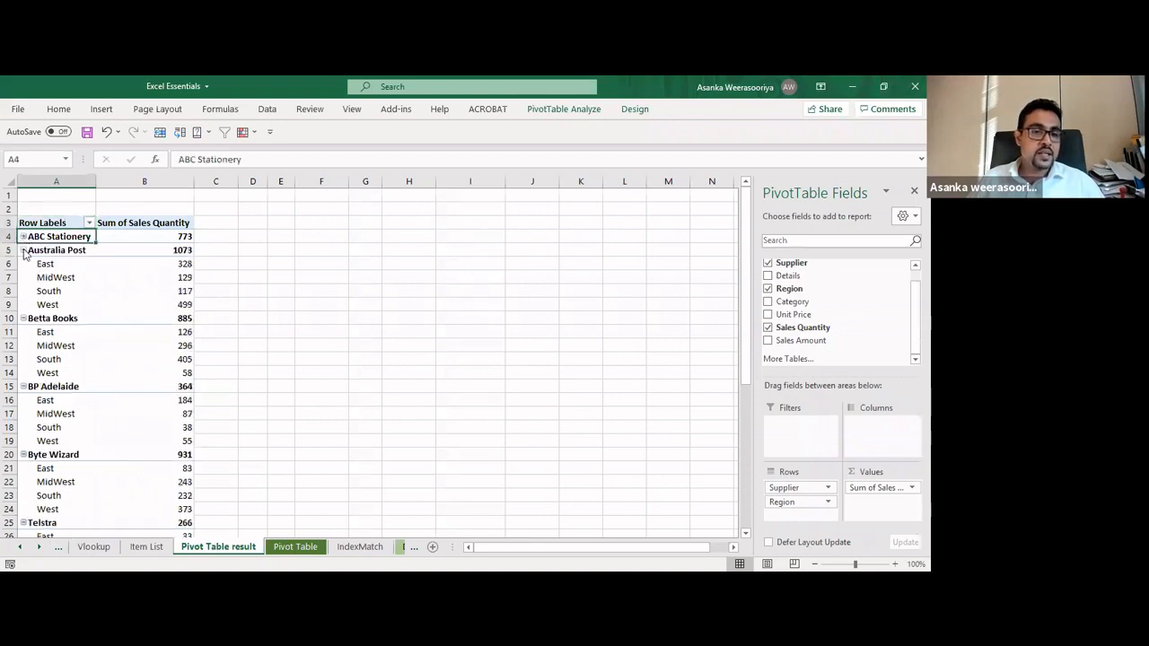
{"action": "left_click", "coordinate": [23, 250]}
{"action": "left_click", "coordinate": [24, 264]}
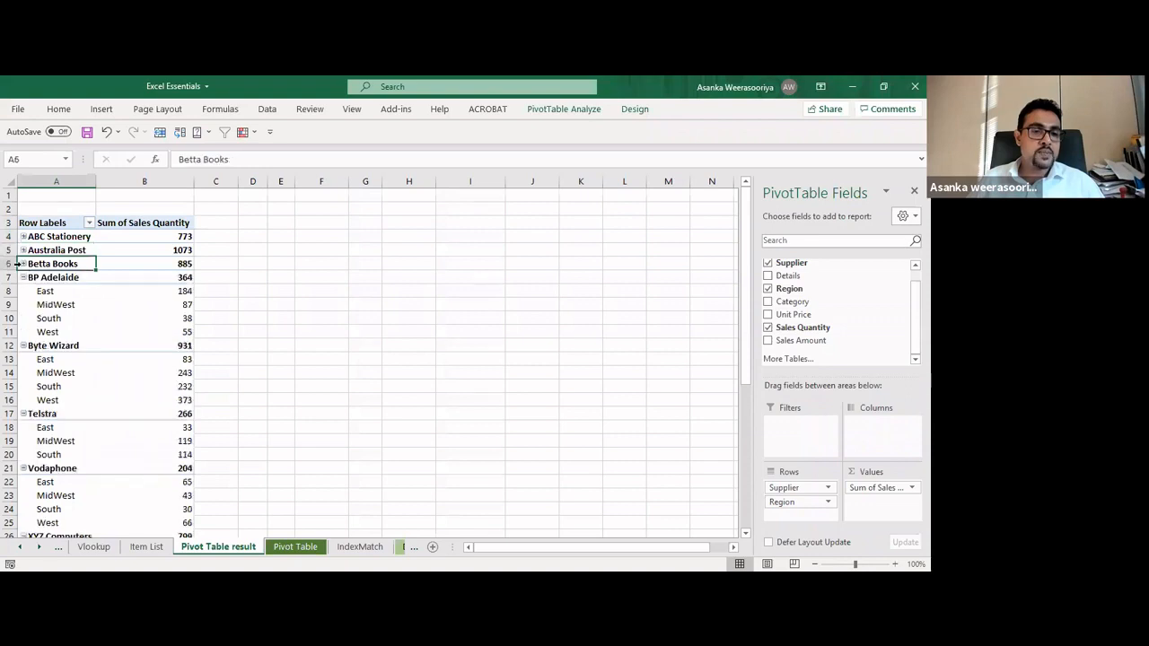
{"action": "left_click", "coordinate": [23, 277]}
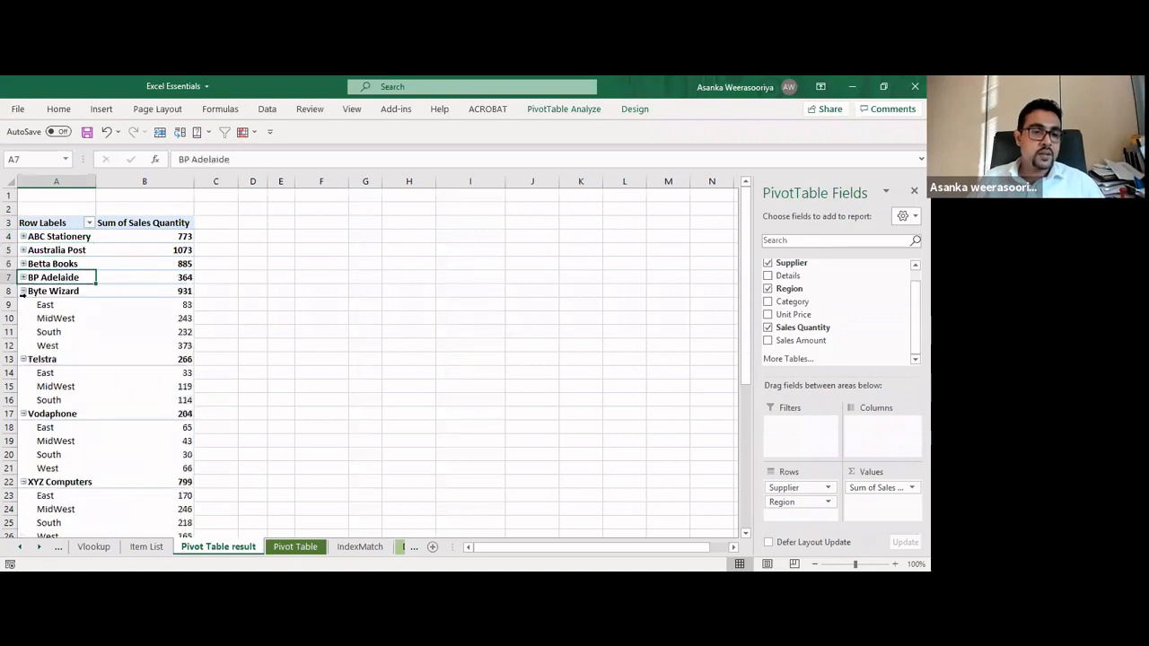
{"action": "left_click", "coordinate": [23, 291]}
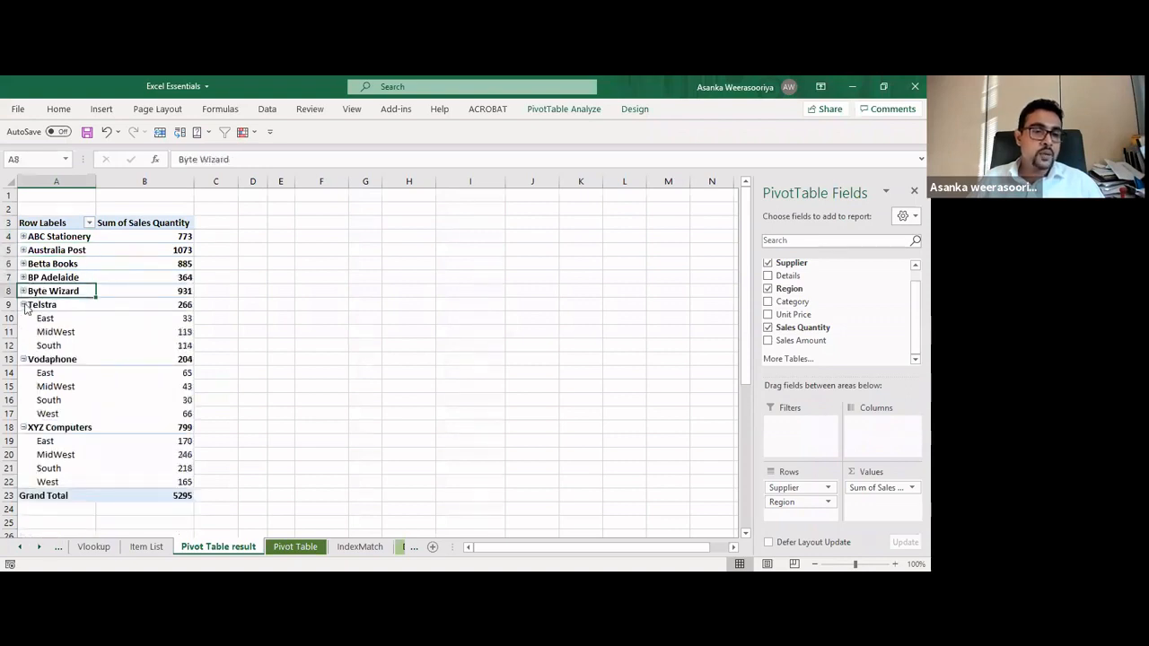
{"action": "left_click", "coordinate": [23, 305]}
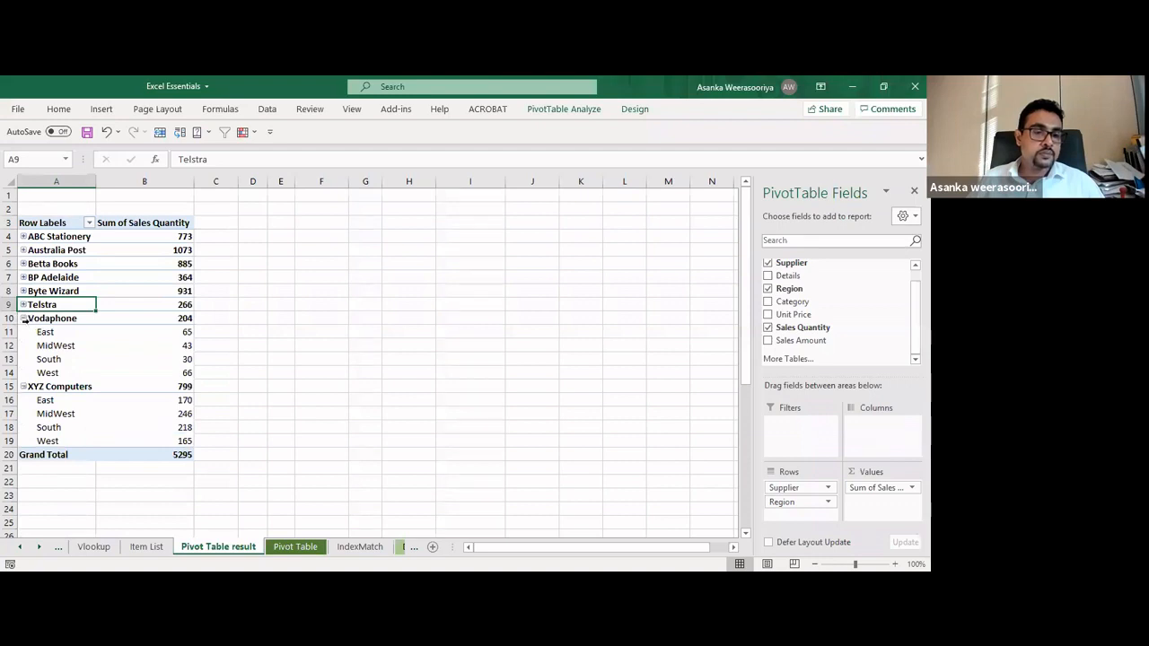
{"action": "left_click", "coordinate": [24, 319]}
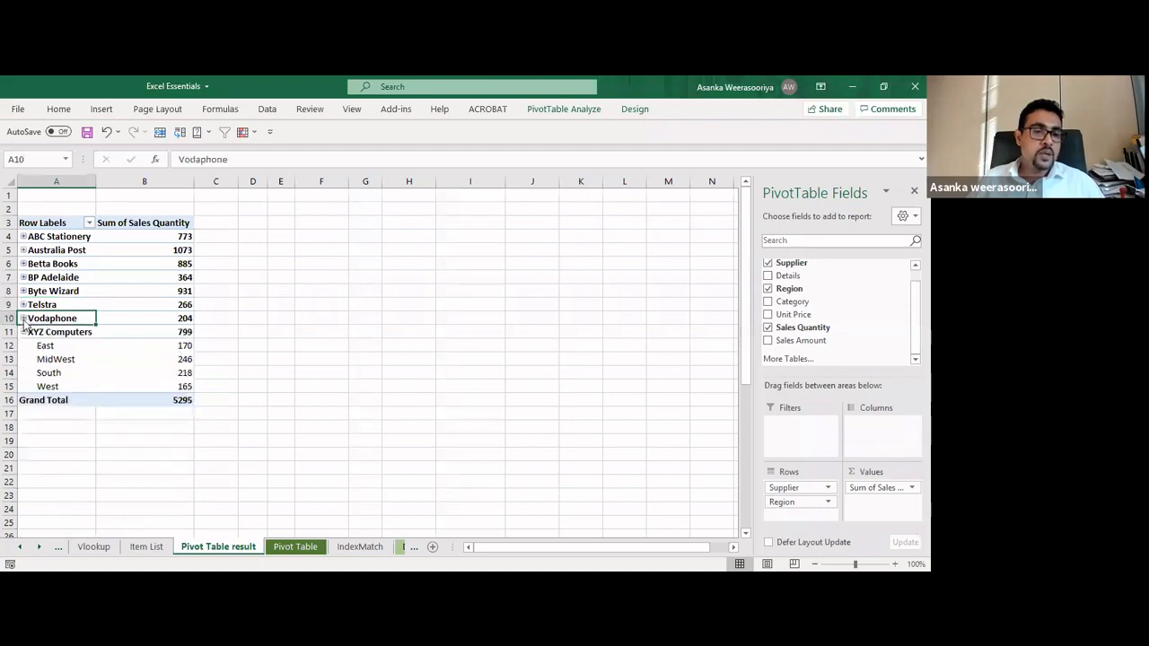
{"action": "left_click", "coordinate": [23, 332]}
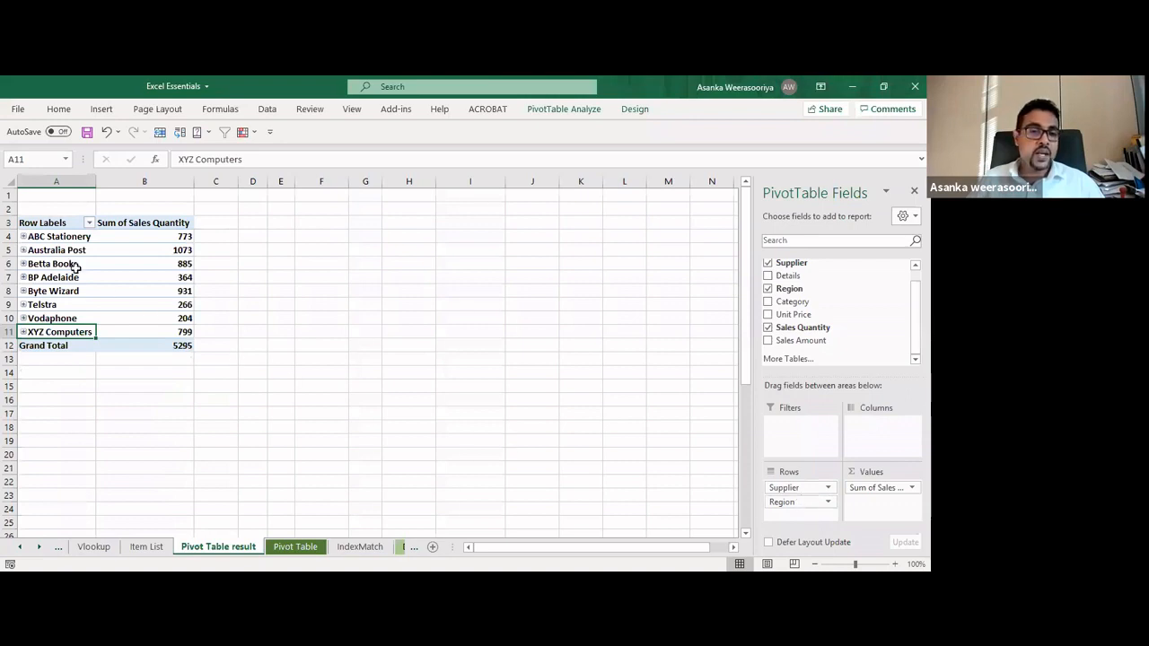
{"action": "left_click", "coordinate": [23, 236]}
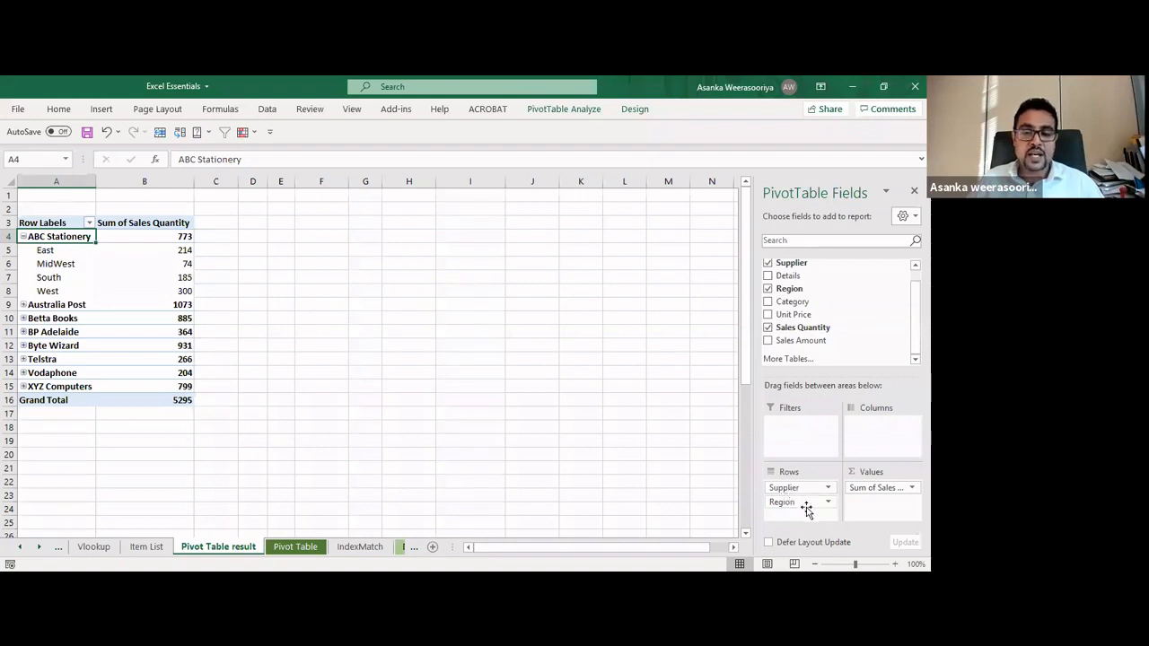
Step: Move Region back into Columns and add Category as a report filter above the pivot
{"action": "left_click_drag", "start_coordinate": [802, 511], "coordinate": [882, 425]}
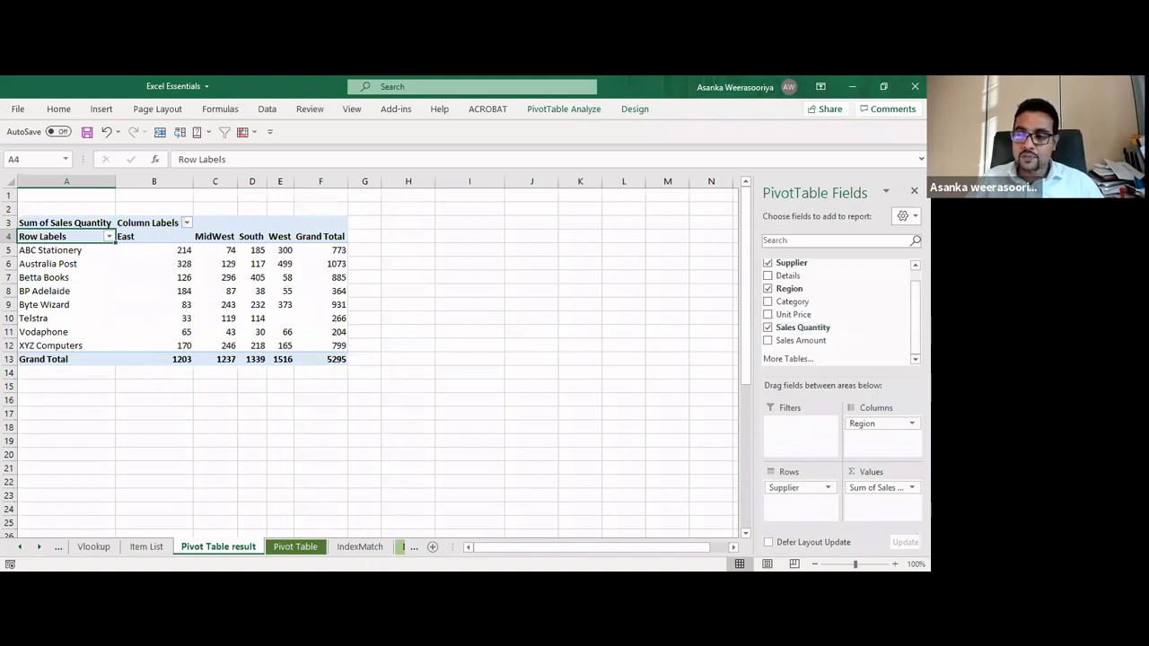
{"action": "scroll", "coordinate": [836, 309], "scroll_direction": "up", "scroll_amount": 1}
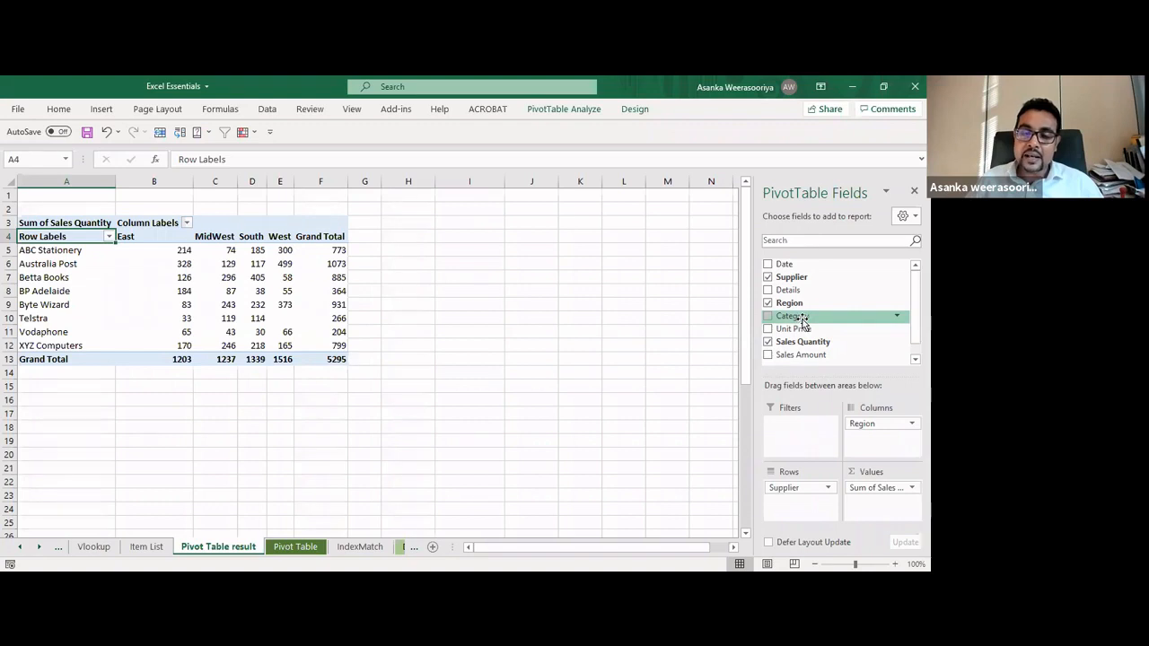
{"action": "left_click_drag", "start_coordinate": [801, 319], "coordinate": [800, 428]}
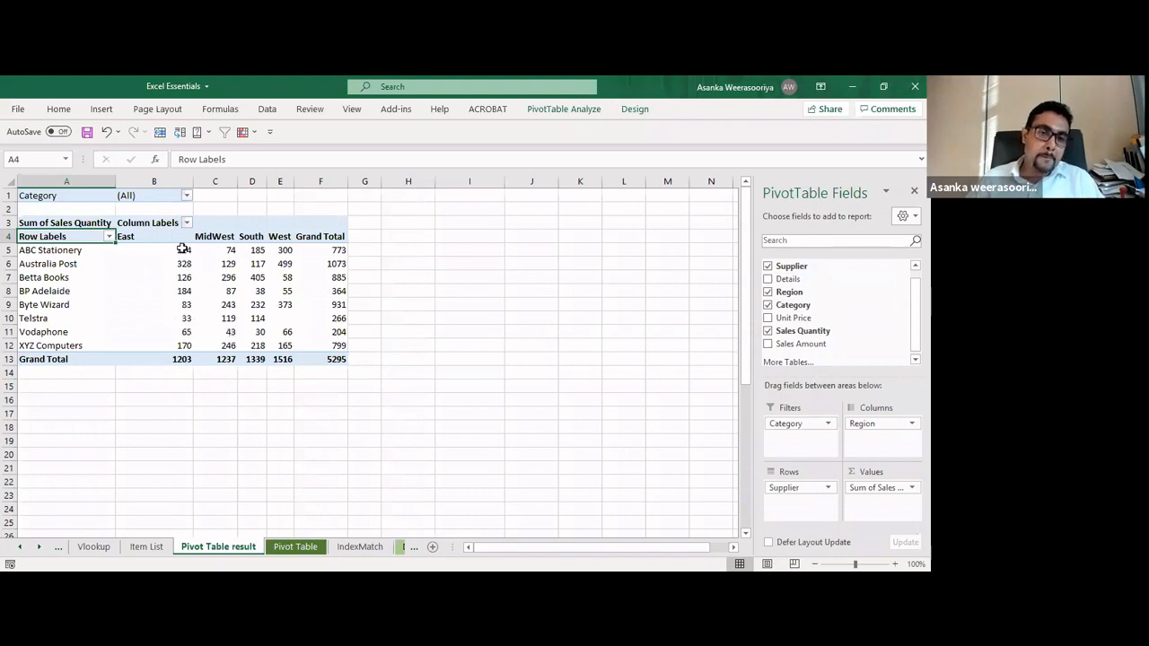
{"action": "left_click", "coordinate": [187, 196]}
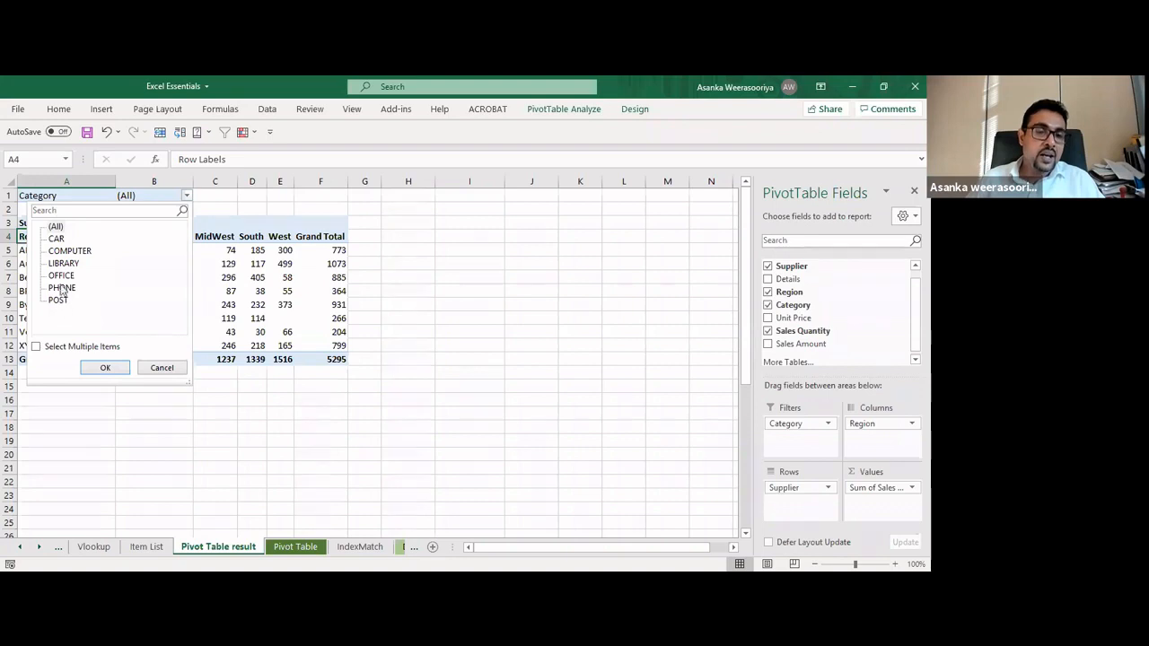
Step: Filter Category to CAR, then PHONE, then POST, leaving only Australia Post totalling 195
{"action": "left_click", "coordinate": [56, 239]}
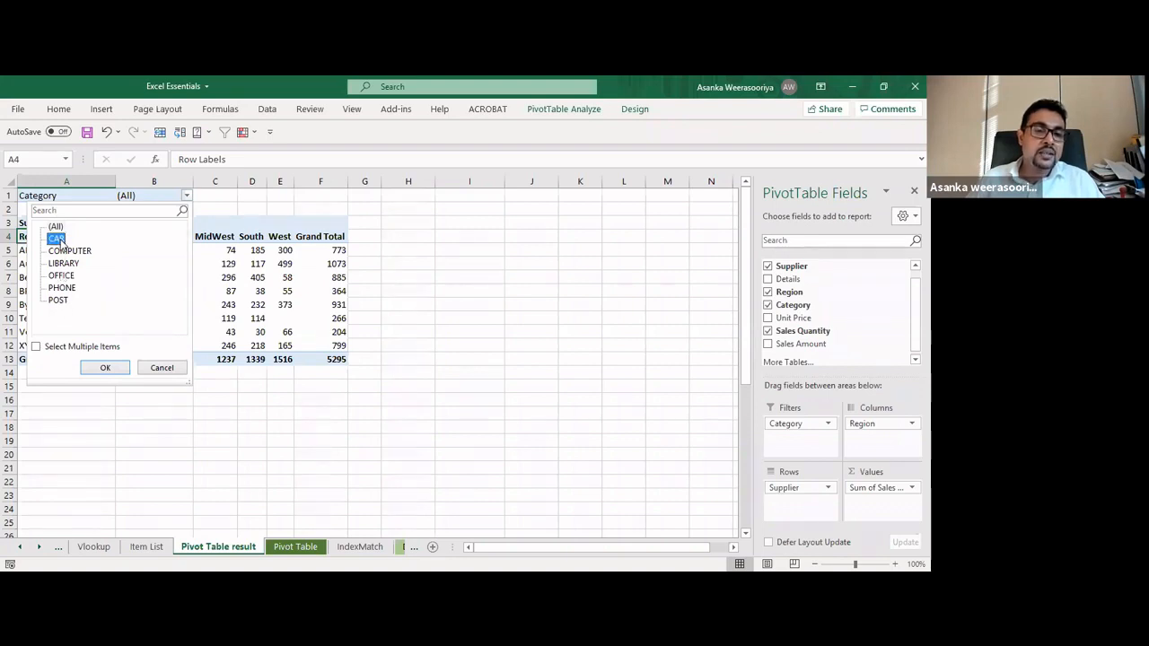
{"action": "left_click", "coordinate": [106, 369]}
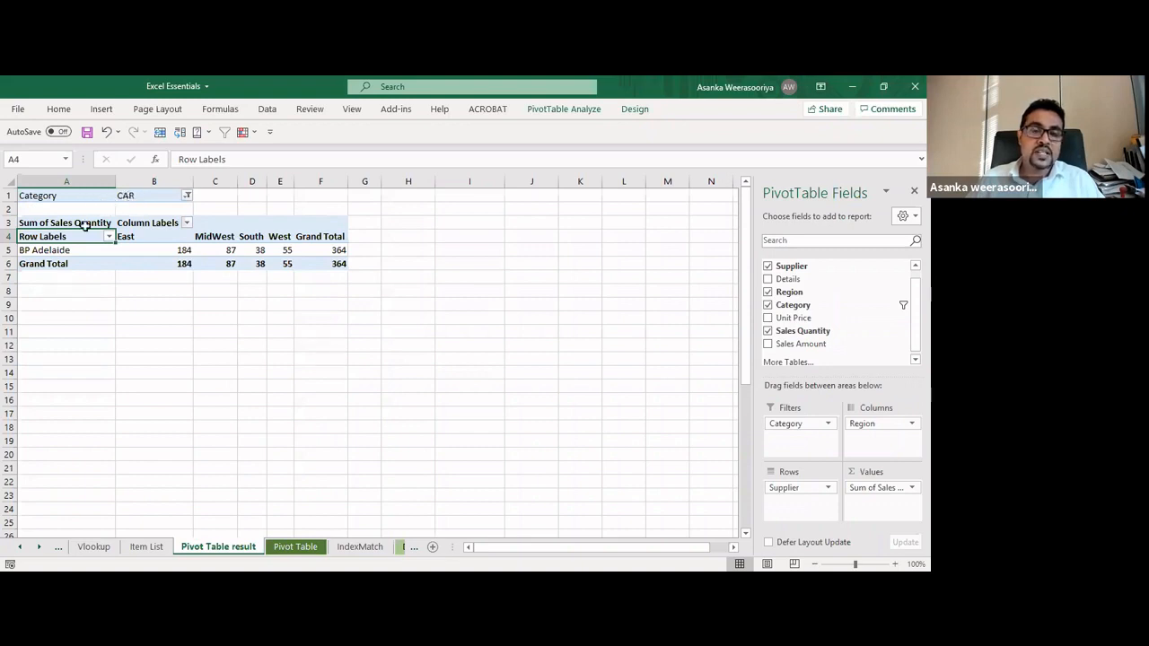
{"action": "left_click", "coordinate": [187, 198]}
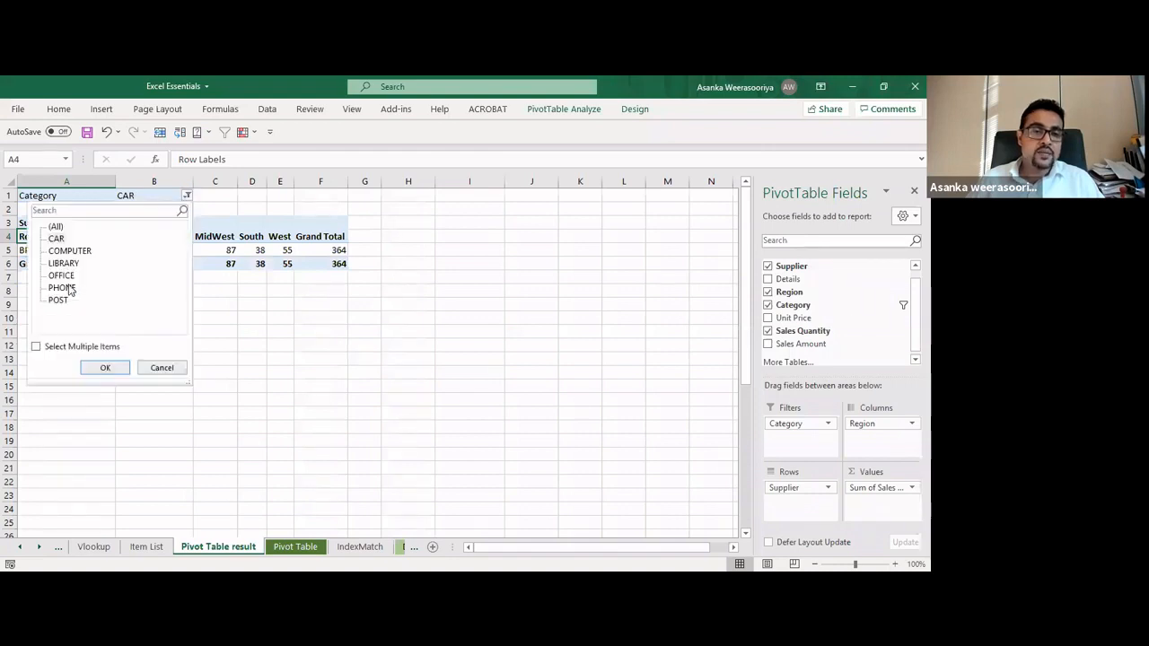
{"action": "left_click", "coordinate": [69, 289]}
{"action": "left_click", "coordinate": [104, 369]}
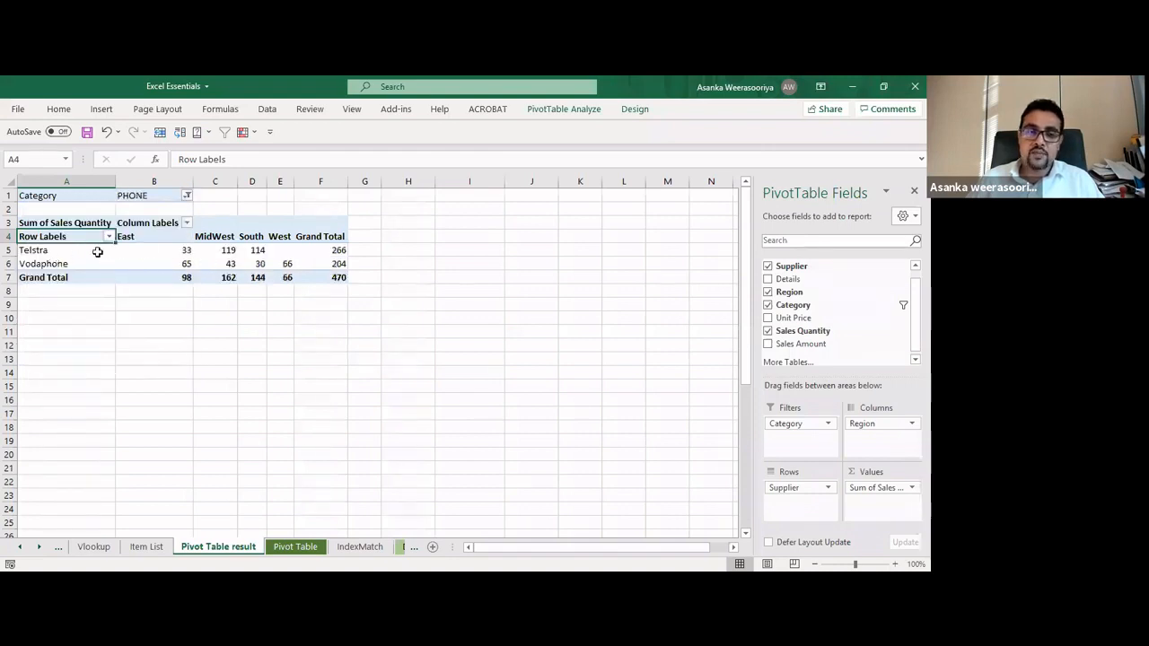
{"action": "left_click", "coordinate": [187, 195]}
{"action": "left_click", "coordinate": [59, 301]}
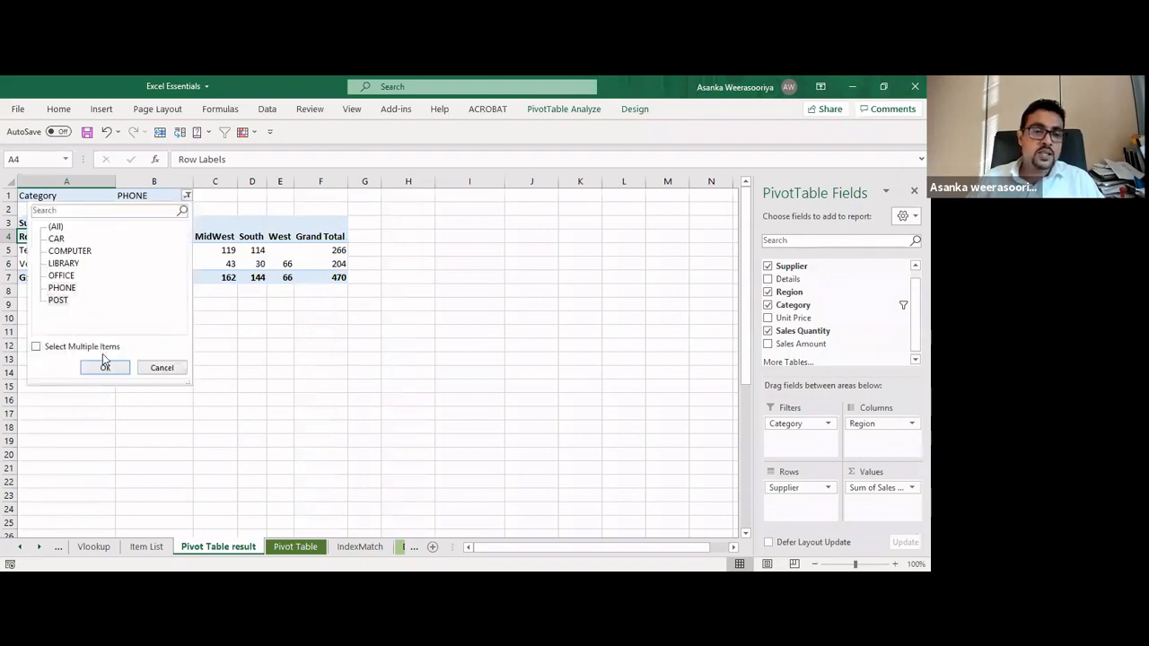
{"action": "left_click", "coordinate": [103, 368]}
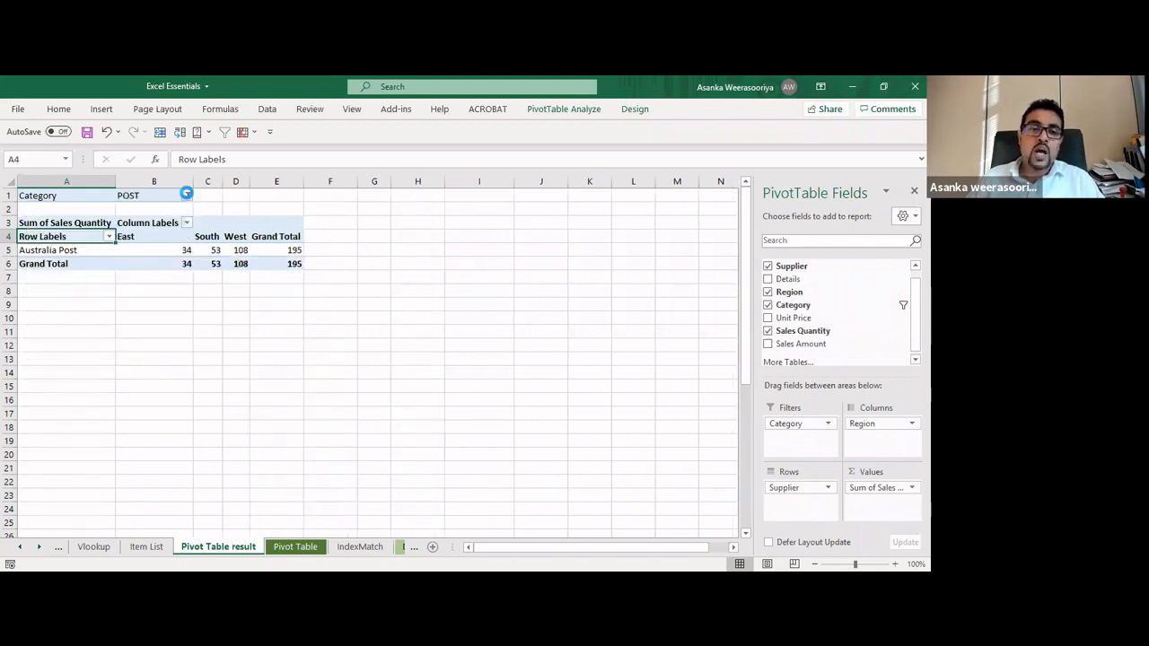
{"action": "left_click", "coordinate": [187, 194]}
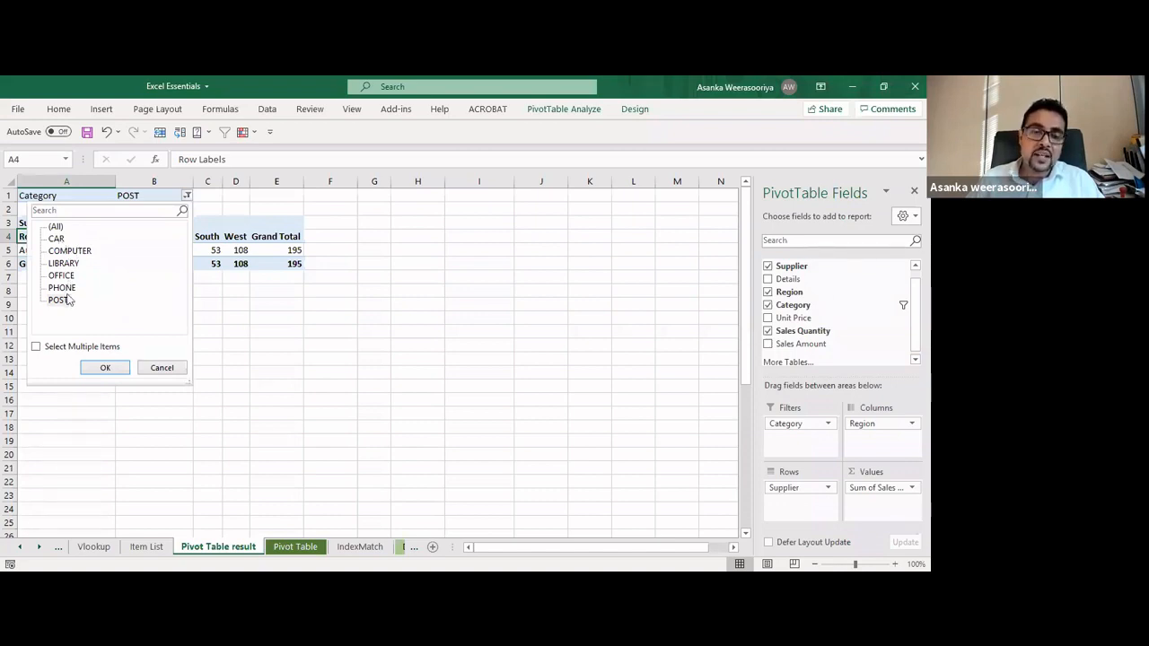
Step: Enable Select Multiple Items and filter Category to CAR, COMPUTER and PHONE, excluding POST
{"action": "left_click", "coordinate": [36, 349]}
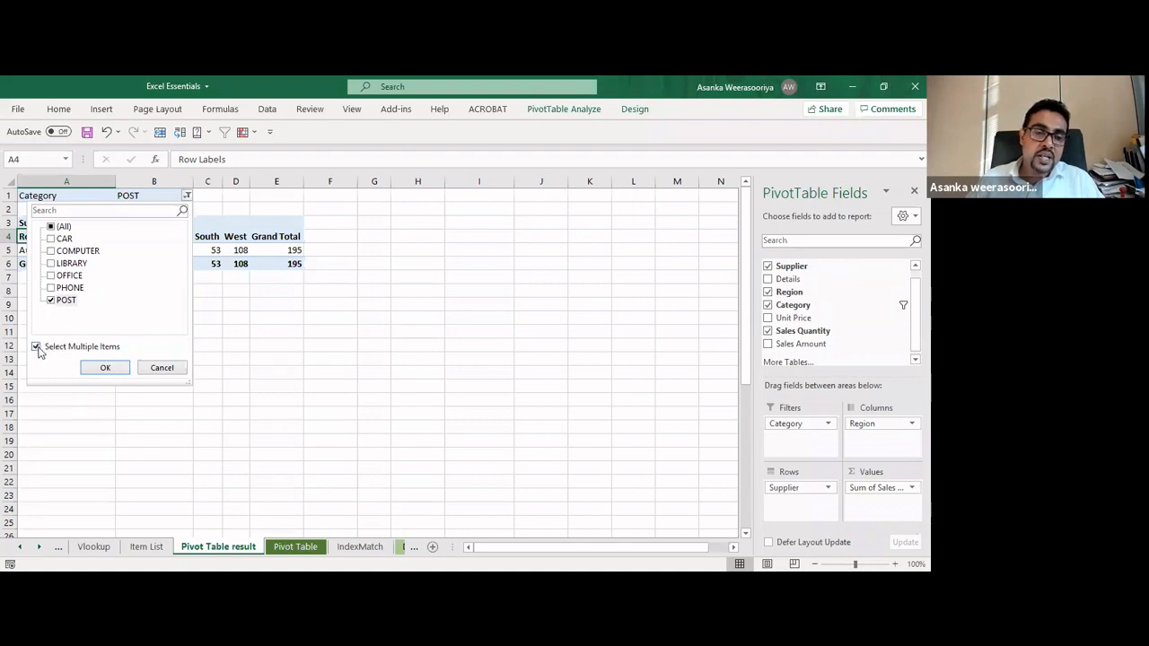
{"action": "left_click", "coordinate": [105, 369]}
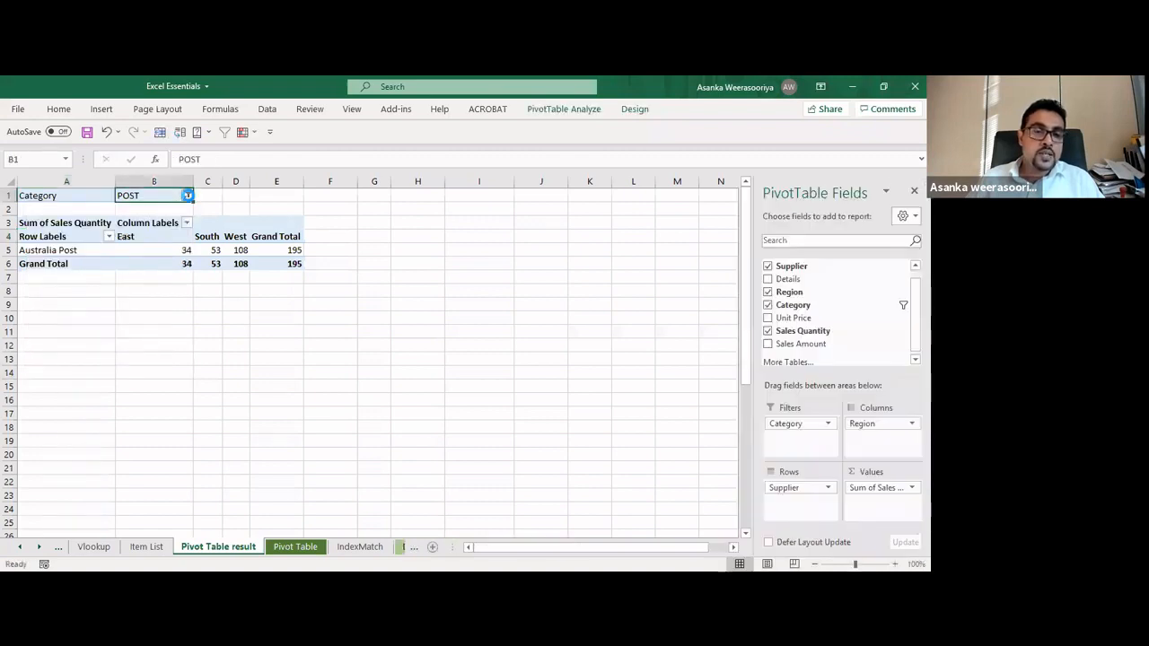
{"action": "key", "text": "alt+Down"}
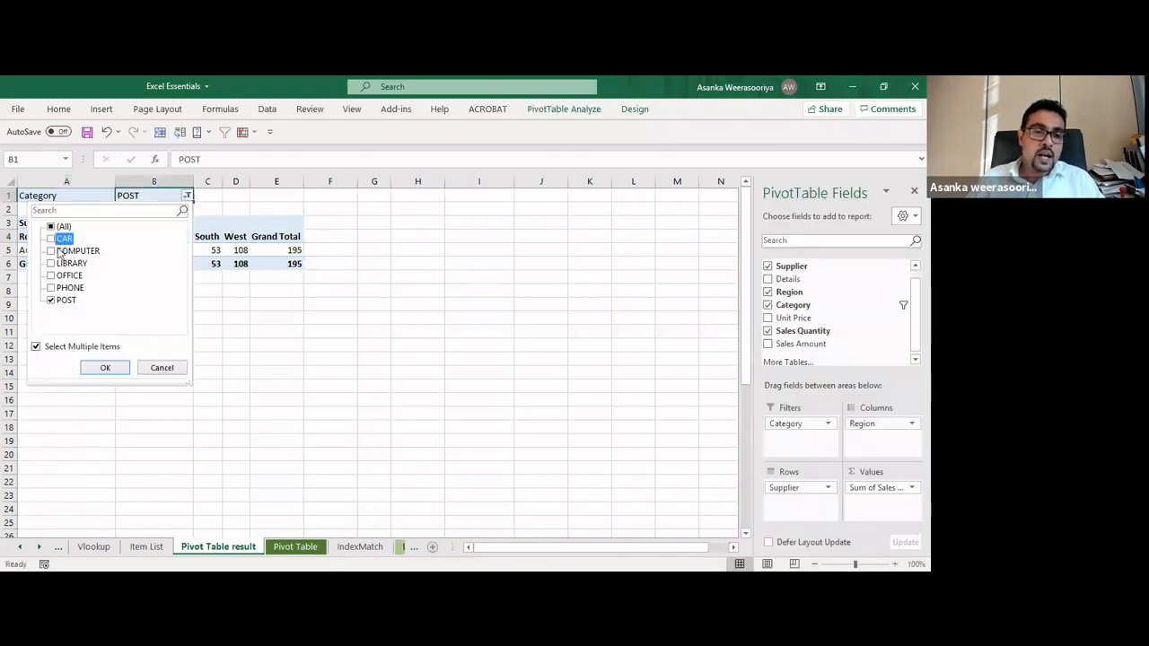
{"action": "left_click", "coordinate": [52, 239]}
{"action": "left_click", "coordinate": [51, 252]}
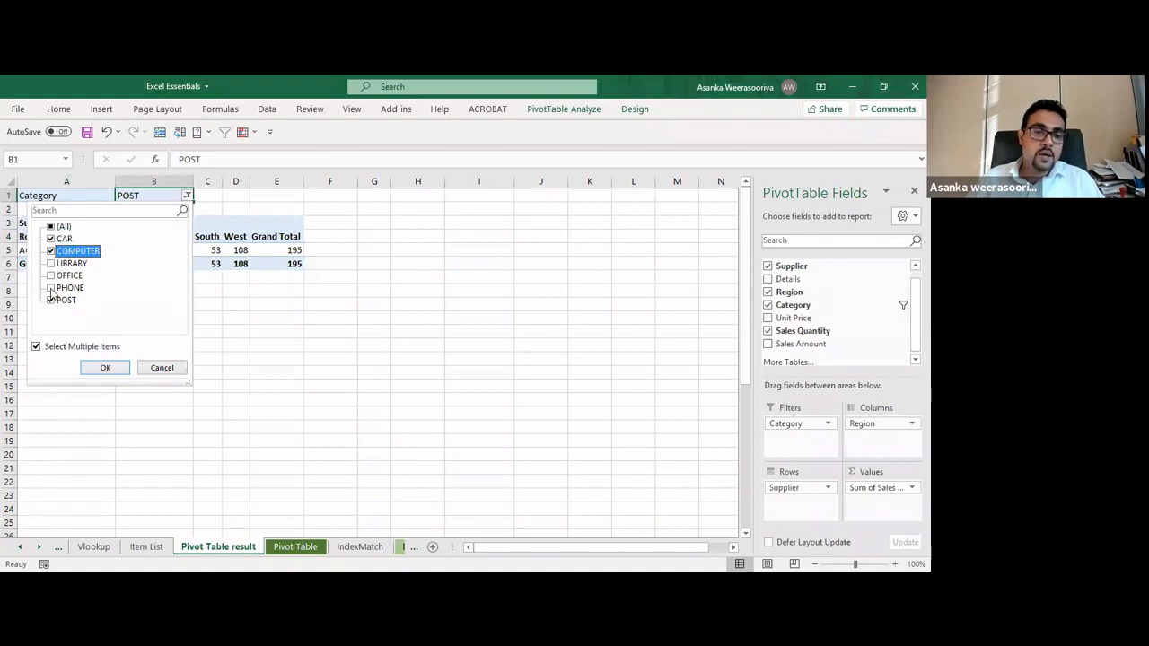
{"action": "left_click", "coordinate": [51, 288]}
{"action": "left_click", "coordinate": [52, 299]}
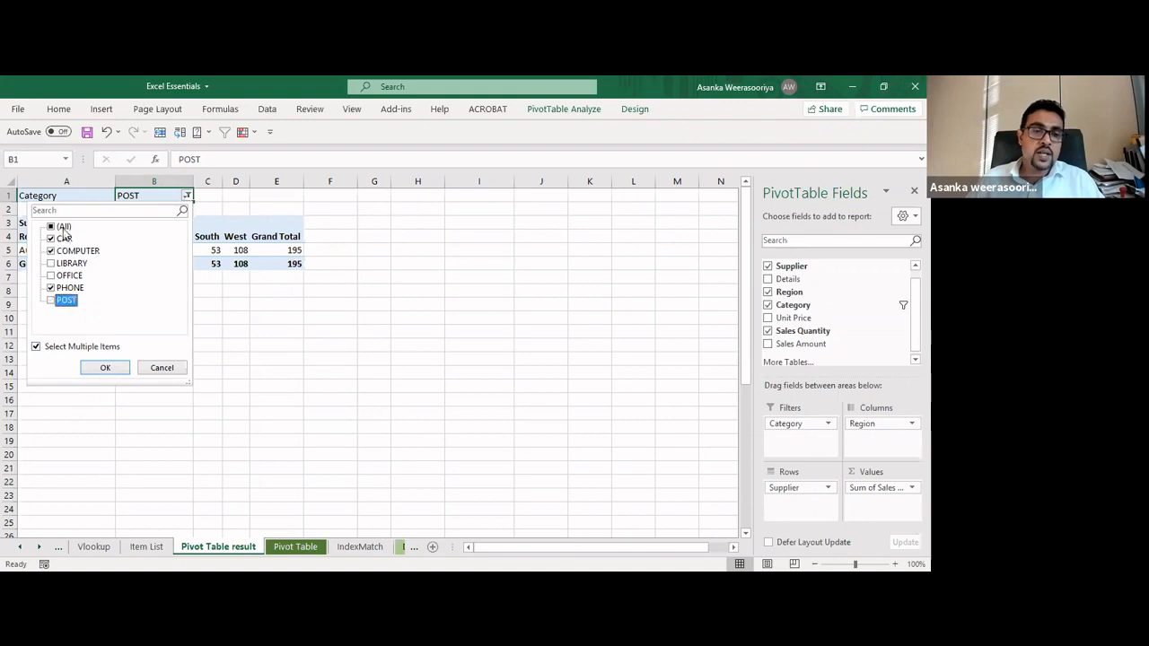
{"action": "left_click", "coordinate": [105, 374]}
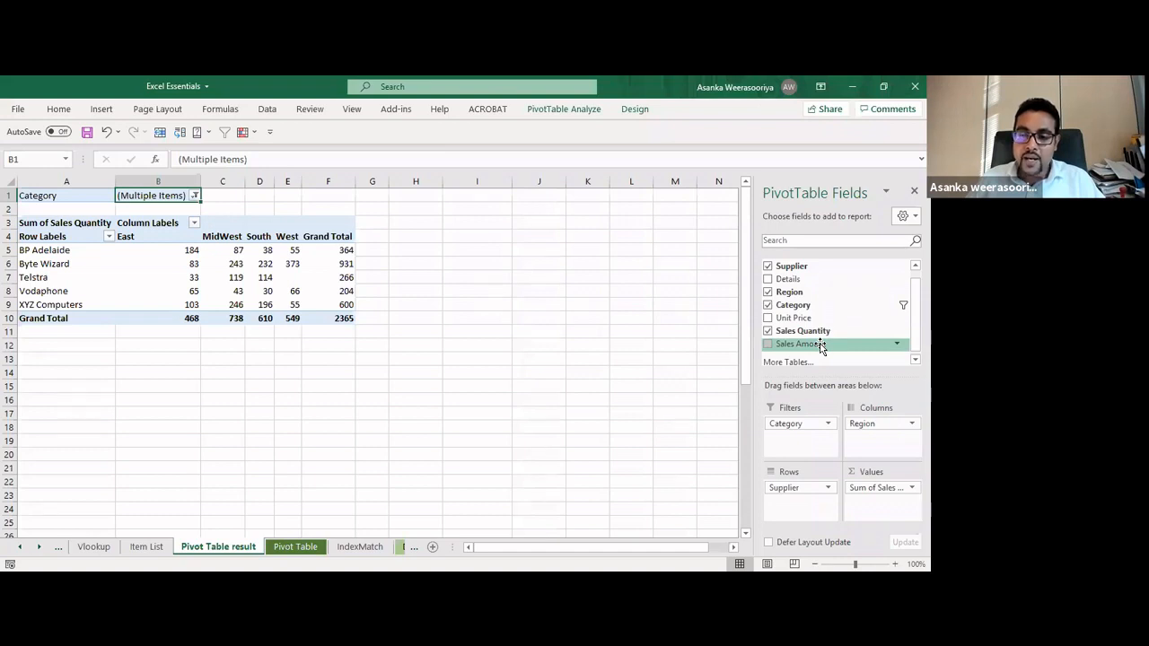
{"action": "left_click_drag", "start_coordinate": [821, 347], "coordinate": [877, 506]}
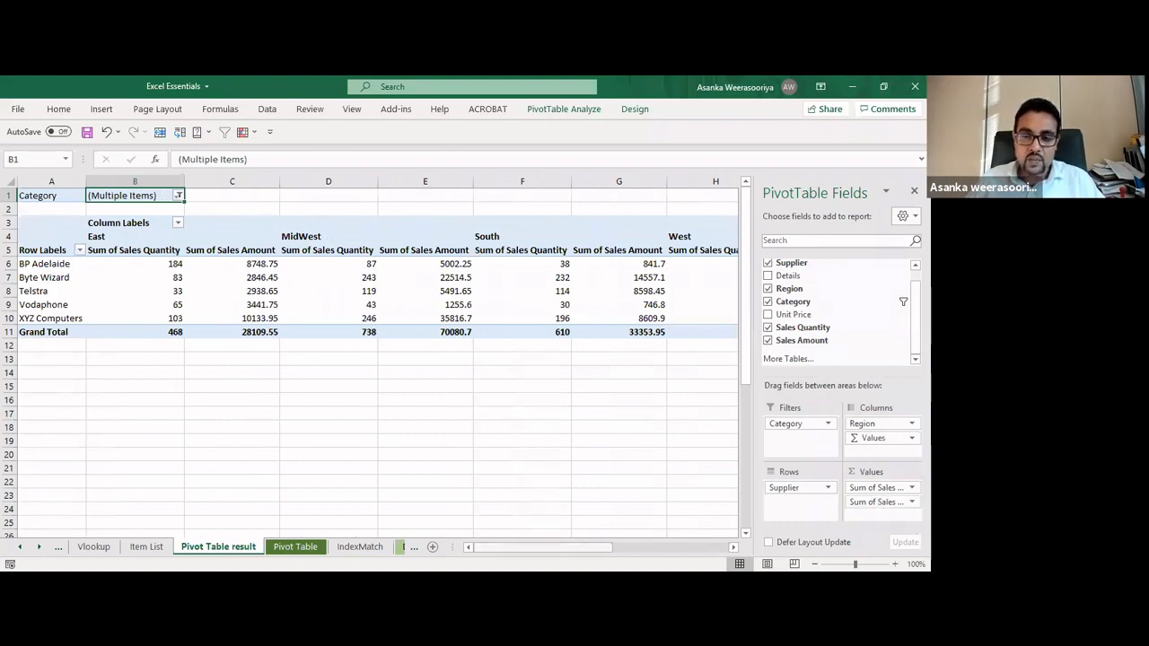
{"action": "scroll", "coordinate": [449, 539], "scroll_direction": "right", "scroll_amount": 5}
{"action": "scroll", "coordinate": [226, 403], "scroll_direction": "left", "scroll_amount": 5}
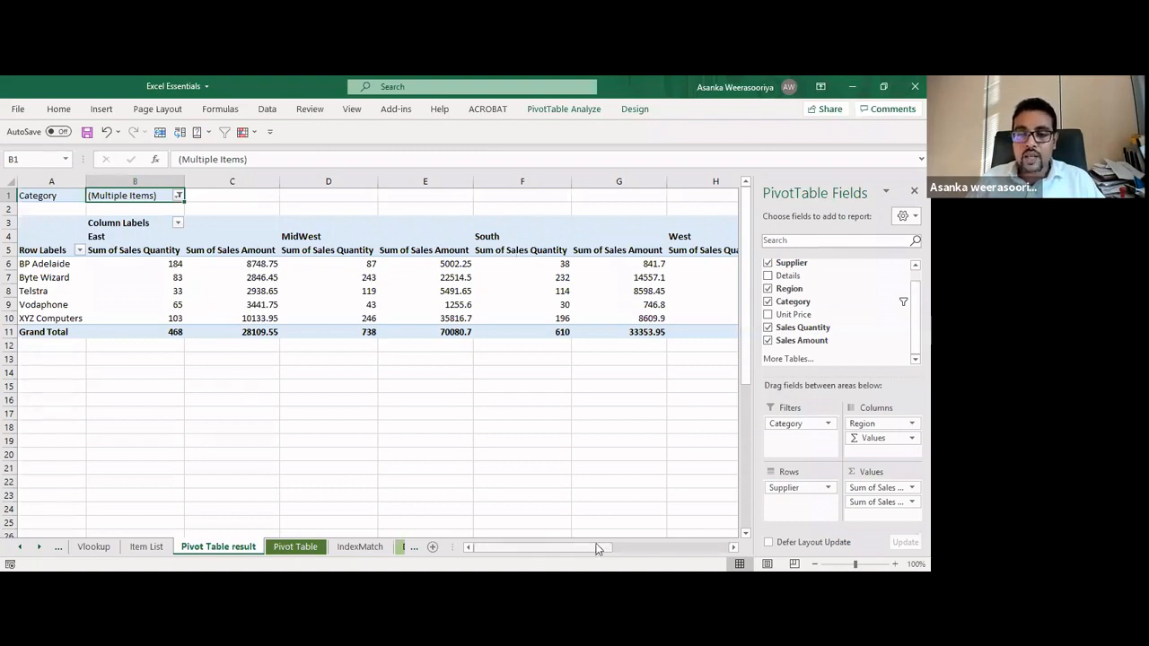
{"action": "left_click_drag", "start_coordinate": [599, 550], "coordinate": [507, 528]}
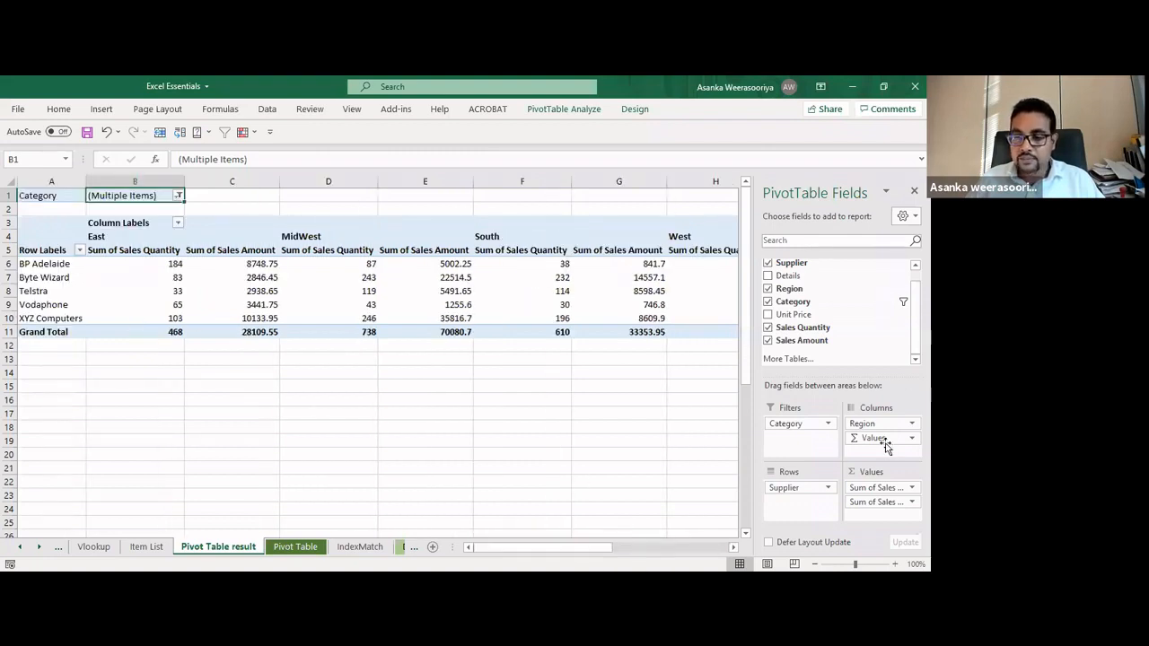
{"action": "left_click", "coordinate": [768, 341]}
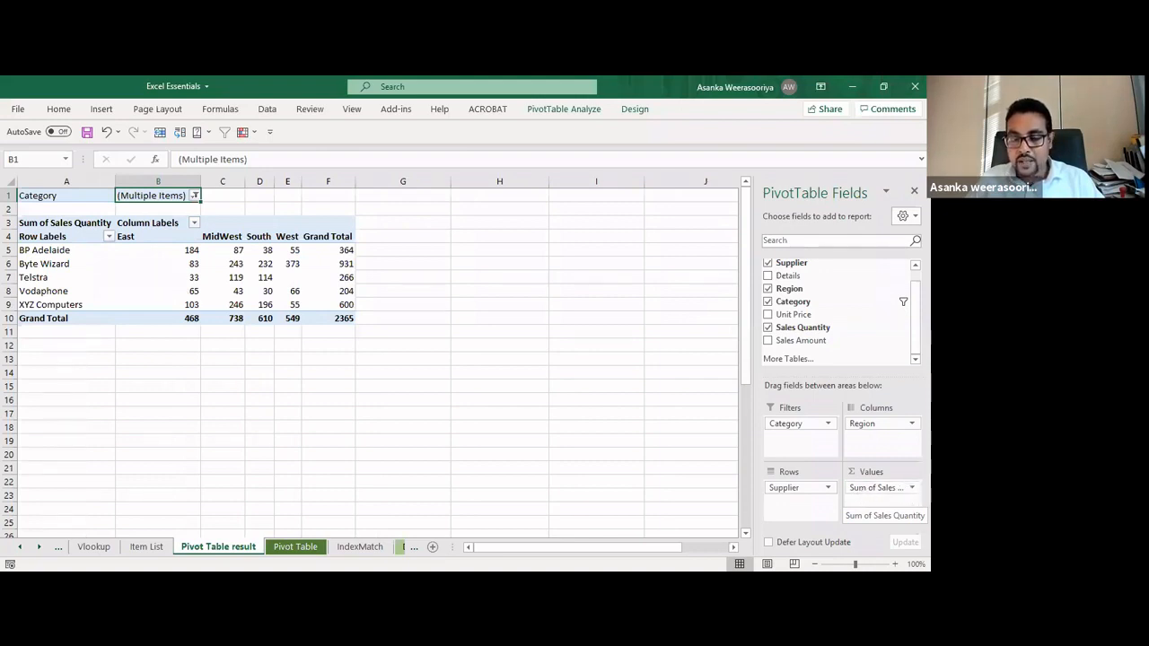
Step: Rename the Sum of Sales Quantity value field to 'Toatal Sales Qty' in Value Field Settings
{"action": "left_click", "coordinate": [911, 488]}
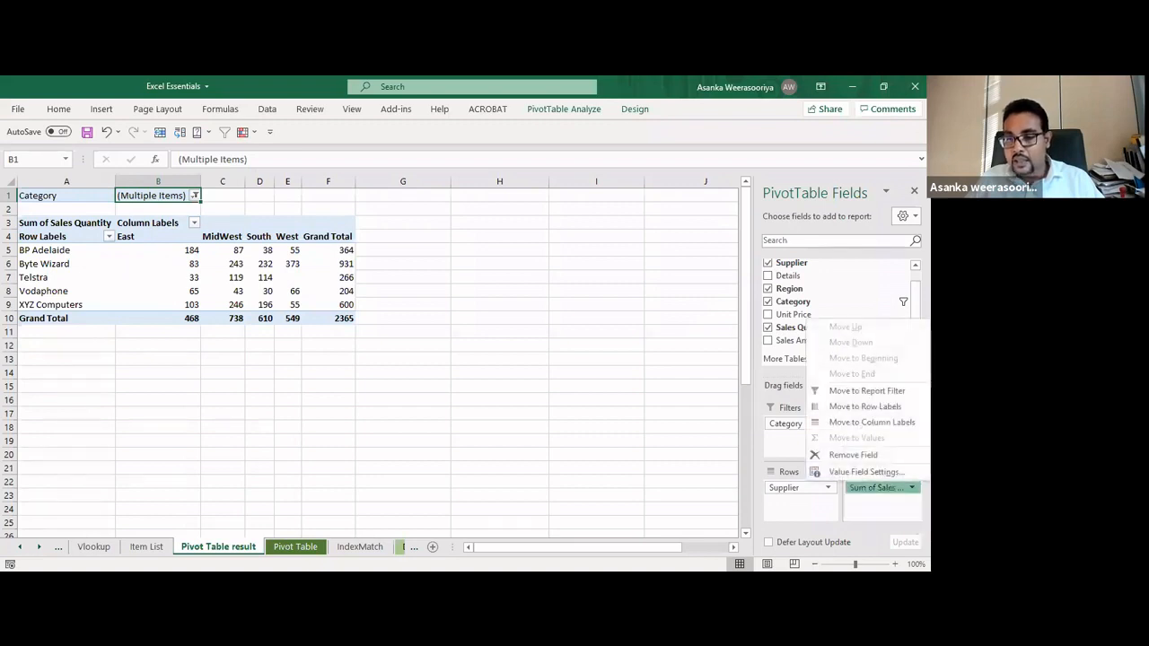
{"action": "left_click", "coordinate": [882, 474]}
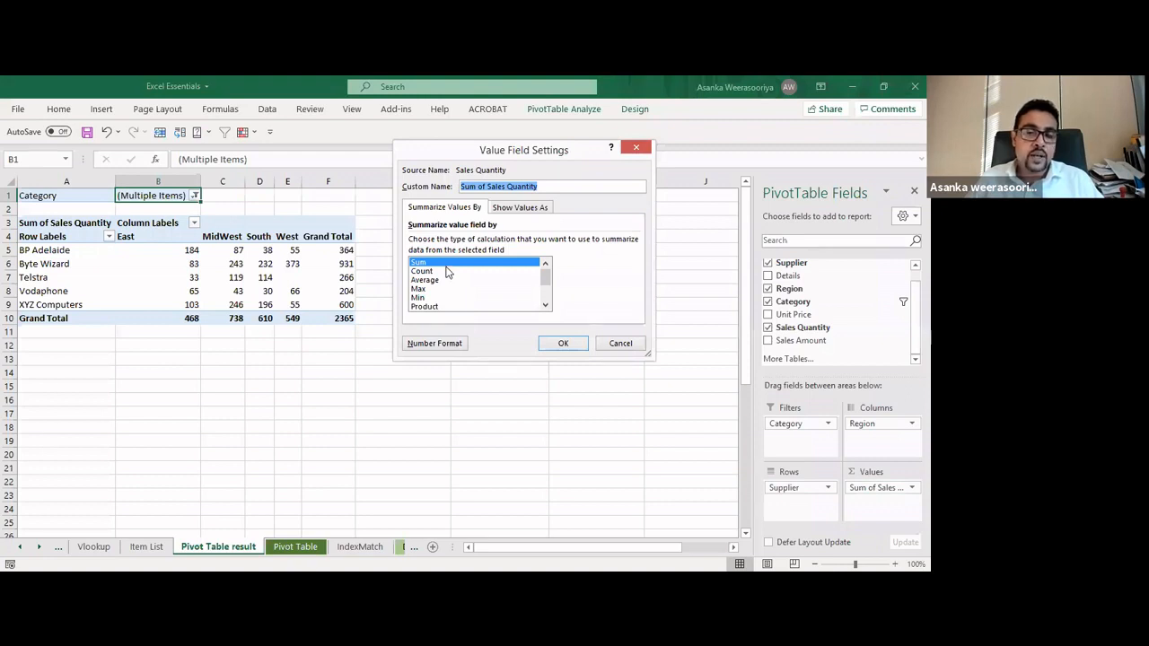
{"action": "left_click", "coordinate": [544, 186]}
{"action": "left_click_drag", "start_coordinate": [496, 183], "coordinate": [447, 186]}
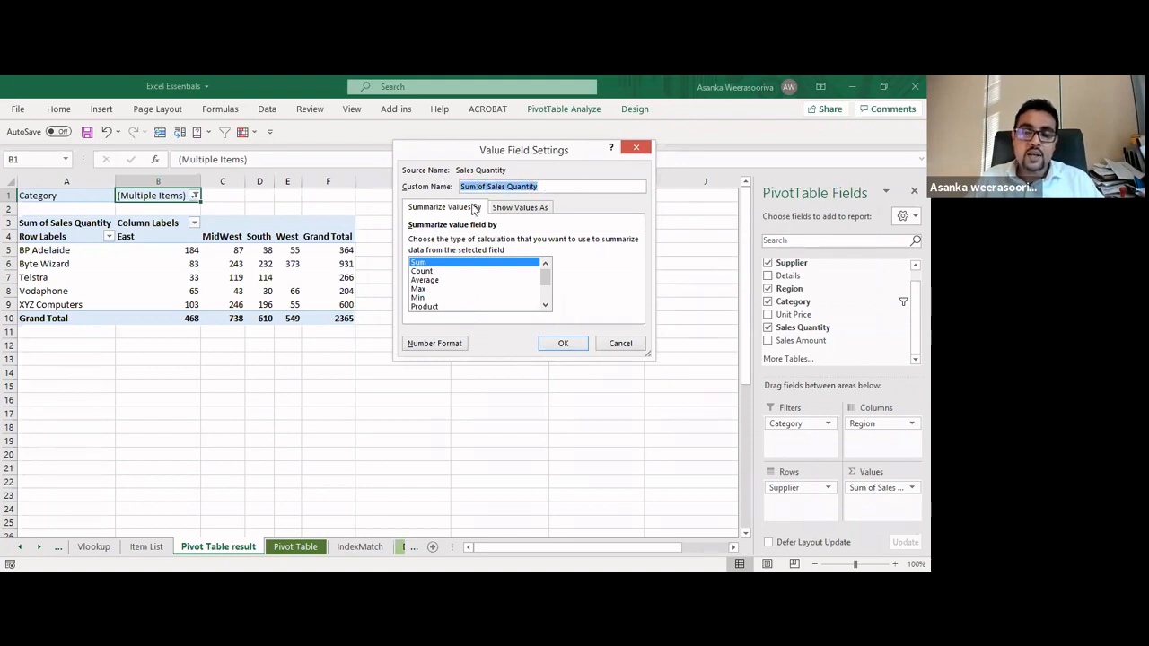
{"action": "type", "text": "Toatal"}
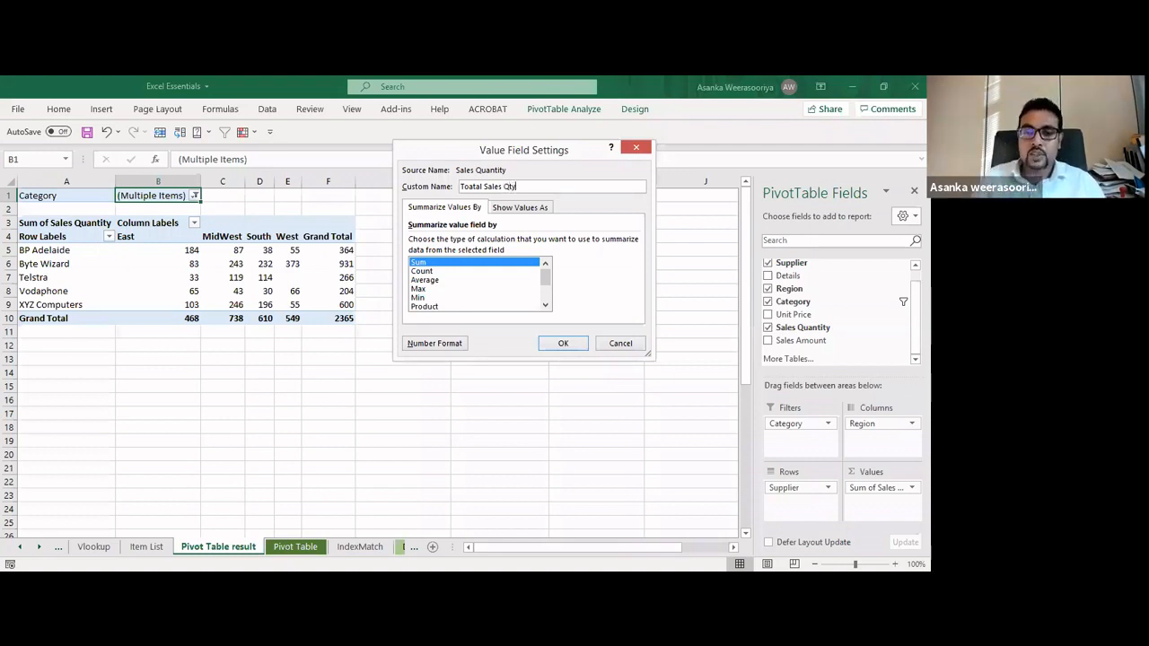
{"action": "left_click", "coordinate": [564, 344]}
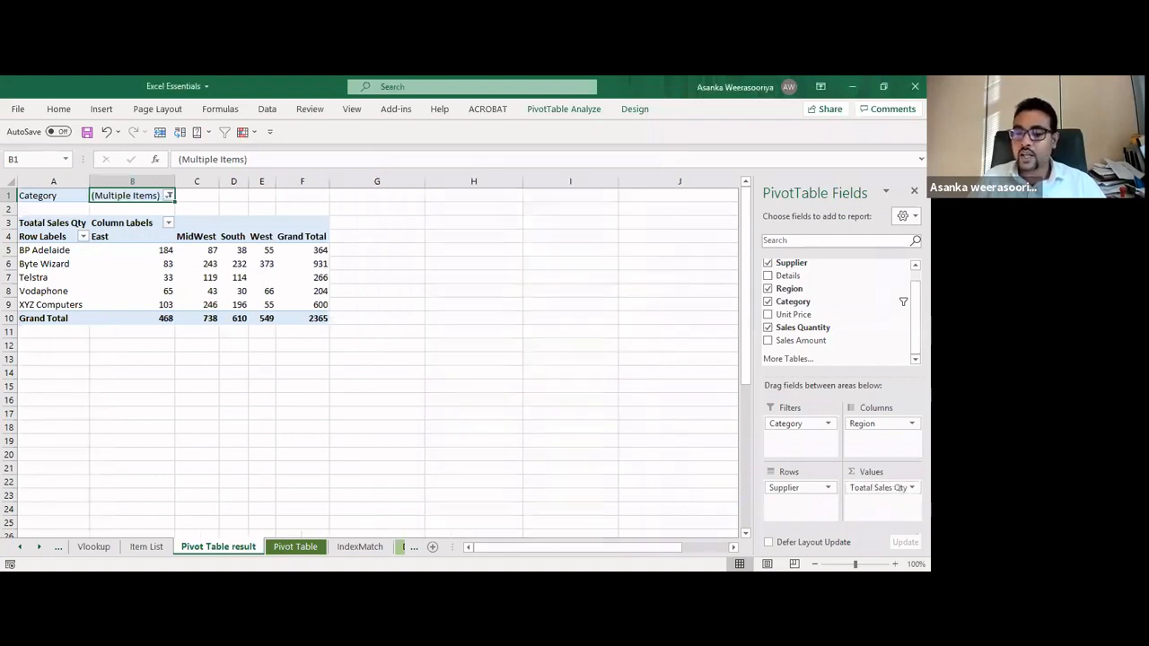
Step: Summarize Sales Quantity by Max instead of Sum, then go to the Pivot Table source-data sheet
{"action": "left_click", "coordinate": [901, 488]}
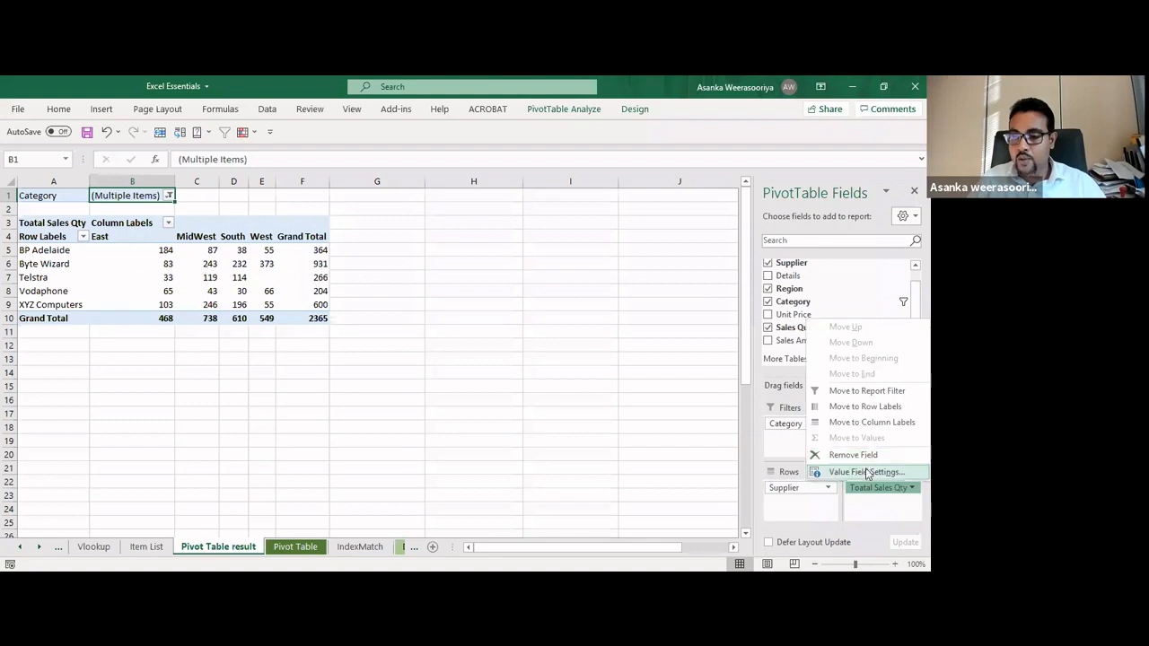
{"action": "left_click", "coordinate": [867, 472]}
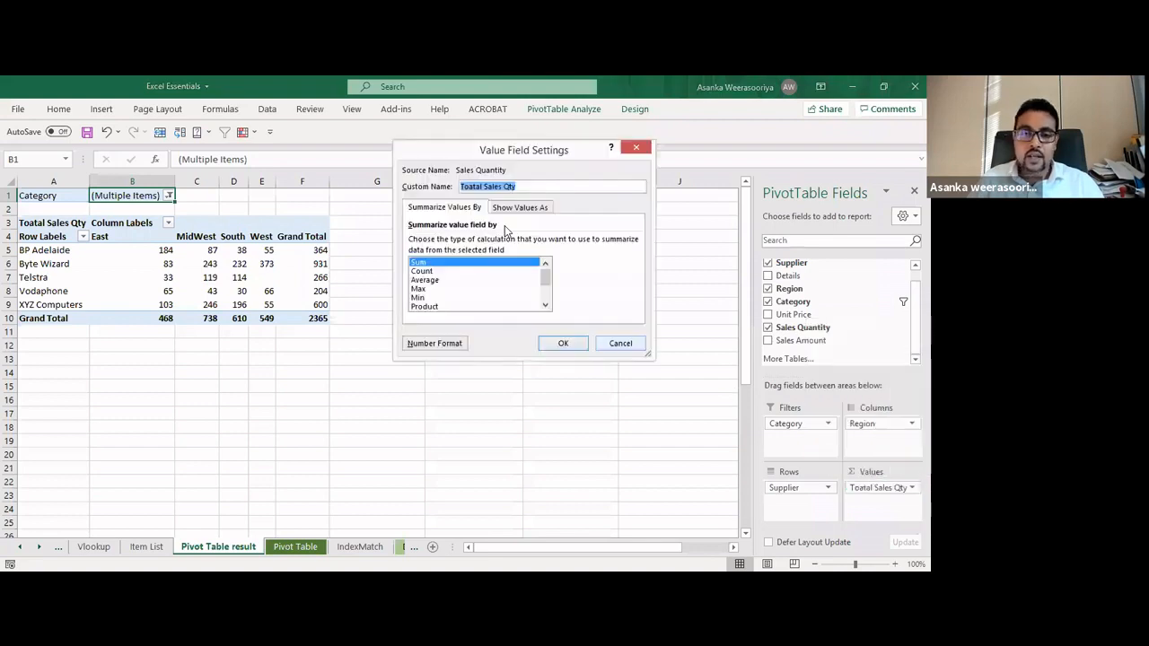
{"action": "left_click", "coordinate": [533, 185]}
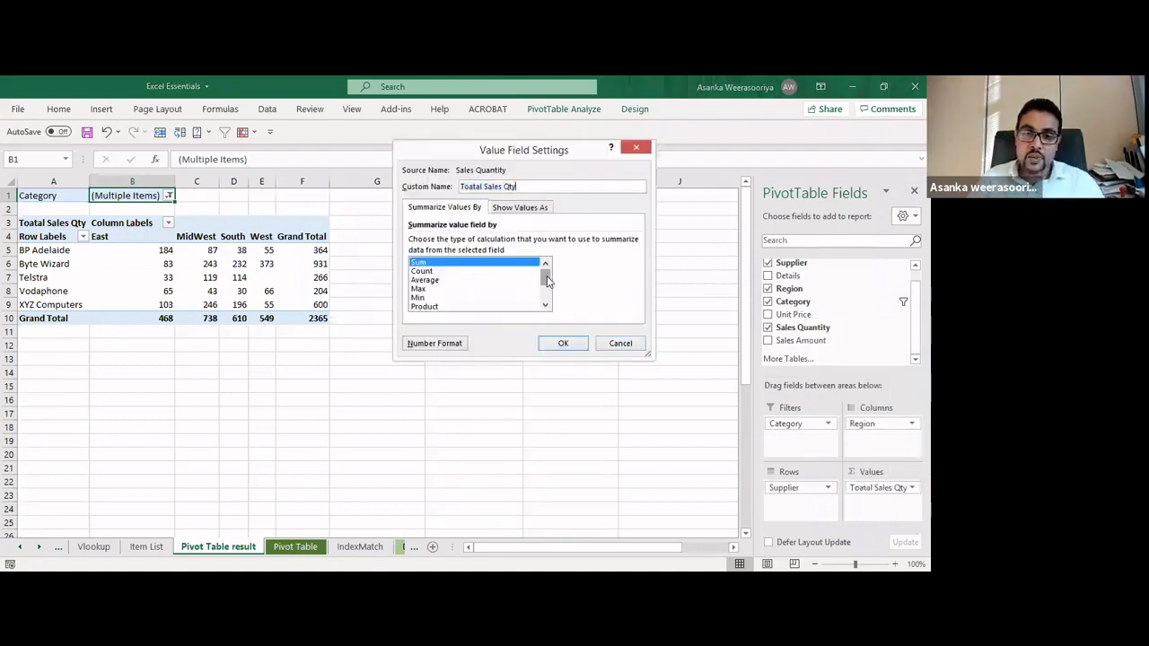
{"action": "left_click", "coordinate": [433, 280]}
{"action": "left_click", "coordinate": [418, 289]}
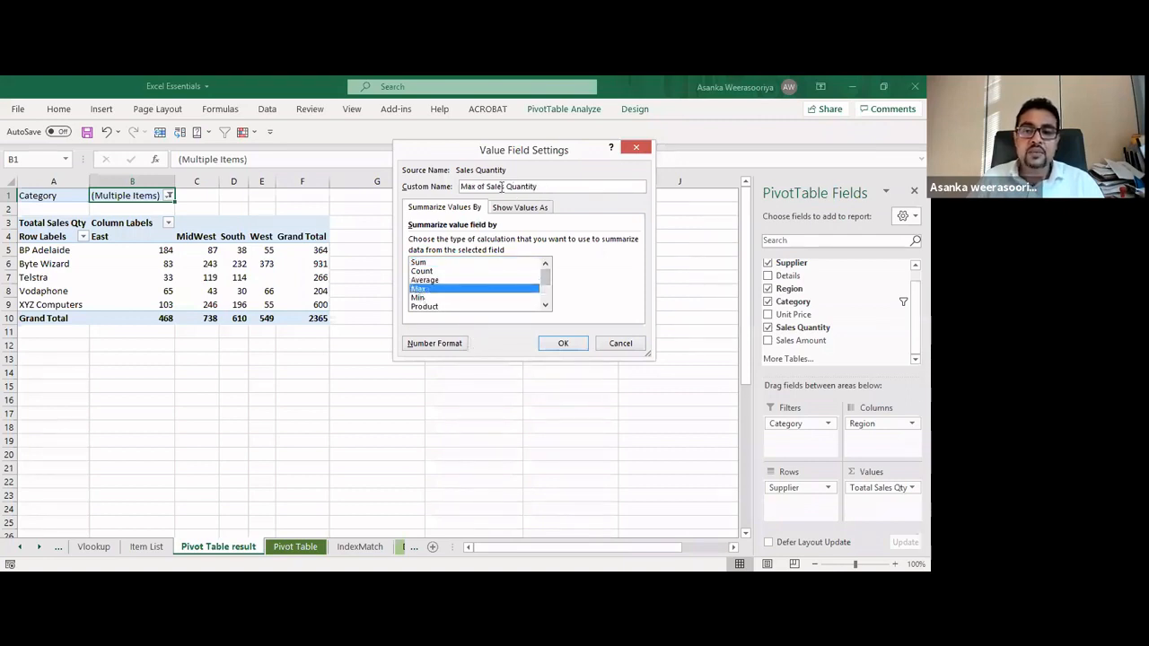
{"action": "left_click", "coordinate": [562, 343]}
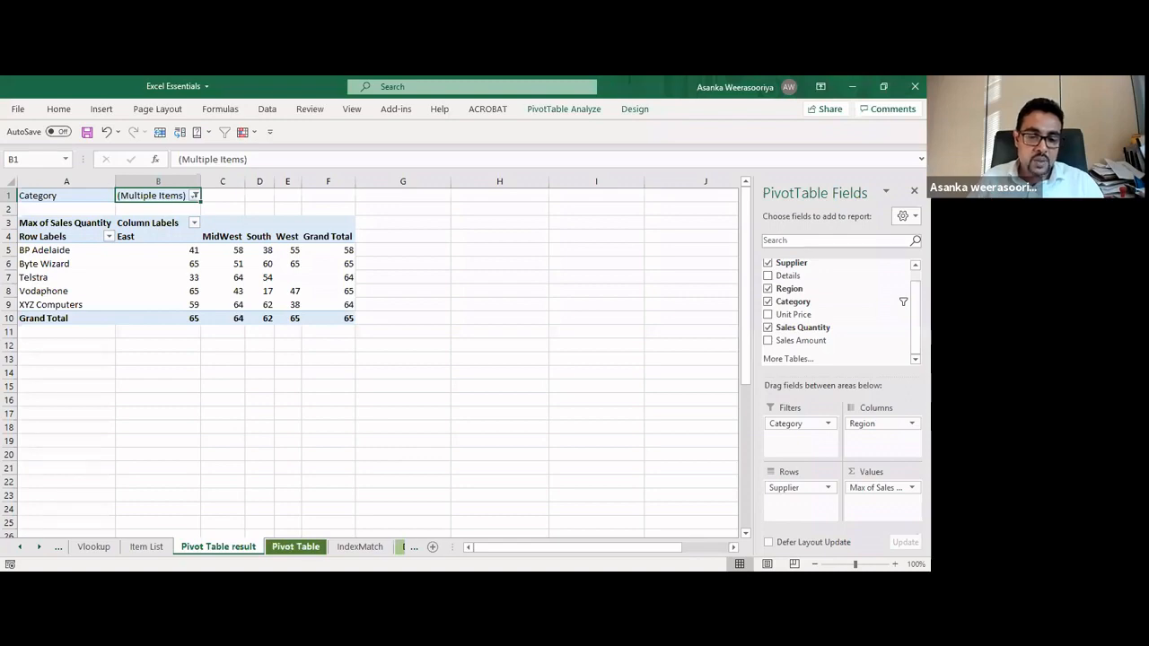
{"action": "left_click", "coordinate": [404, 547]}
{"action": "left_click", "coordinate": [453, 360]}
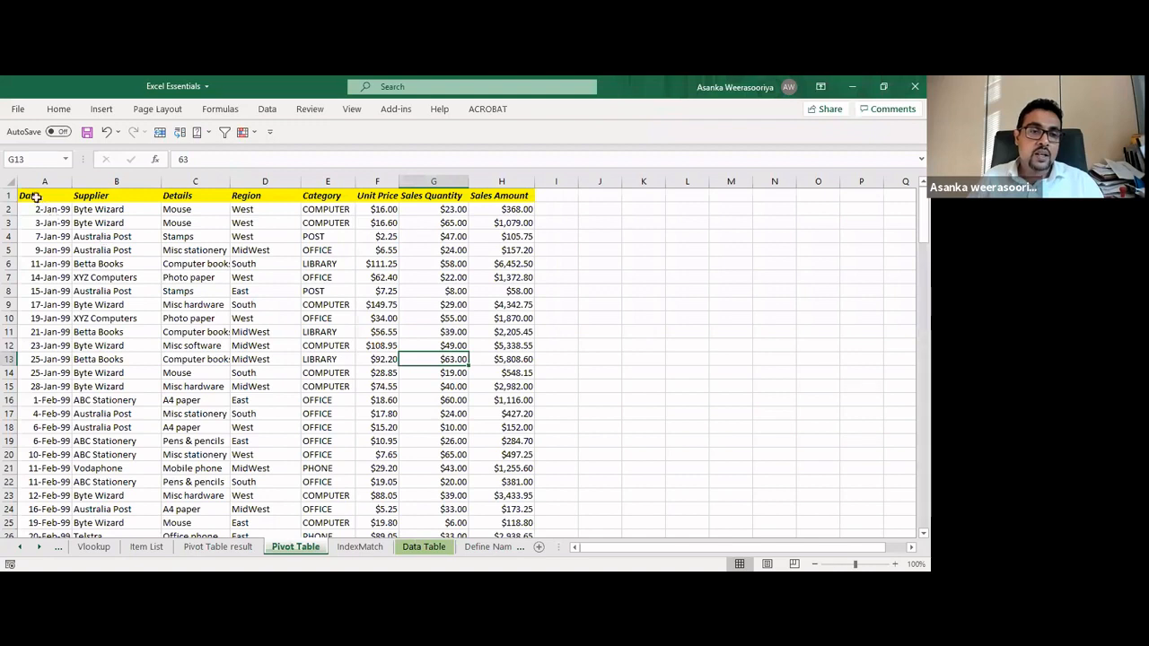
Step: Select the sales data A1:H150 and insert a PivotTable on a new worksheet
{"action": "left_click_drag", "start_coordinate": [34, 195], "coordinate": [125, 196]}
{"action": "left_click_drag", "start_coordinate": [357, 218], "coordinate": [498, 199]}
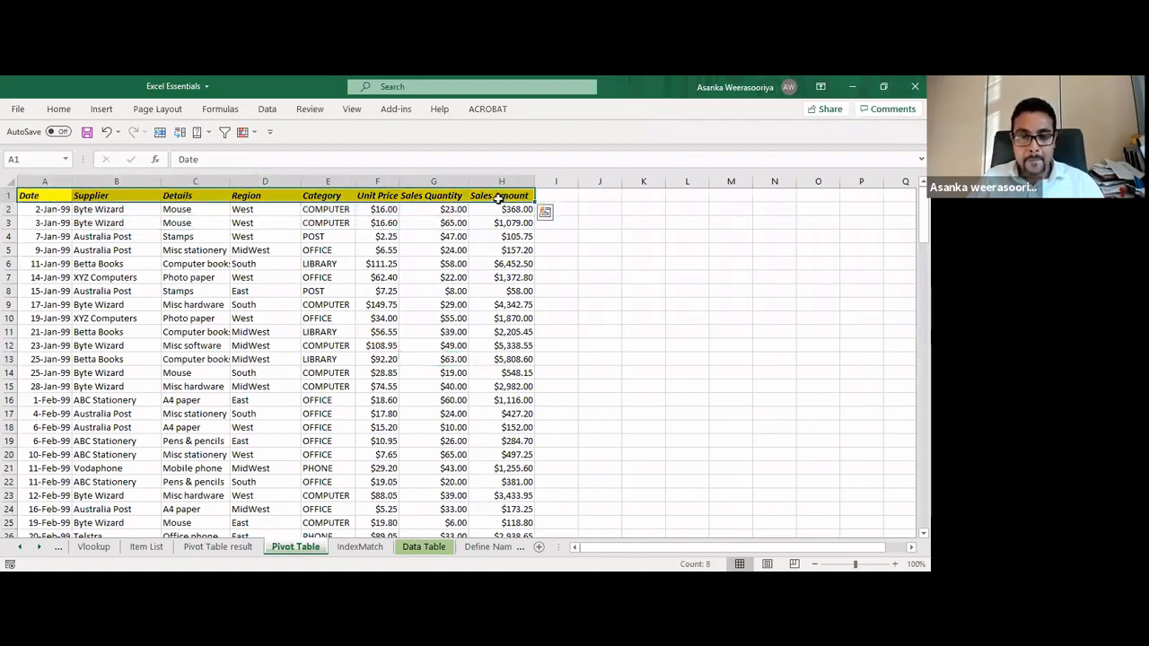
{"action": "key", "text": "ctrl+shift+Down"}
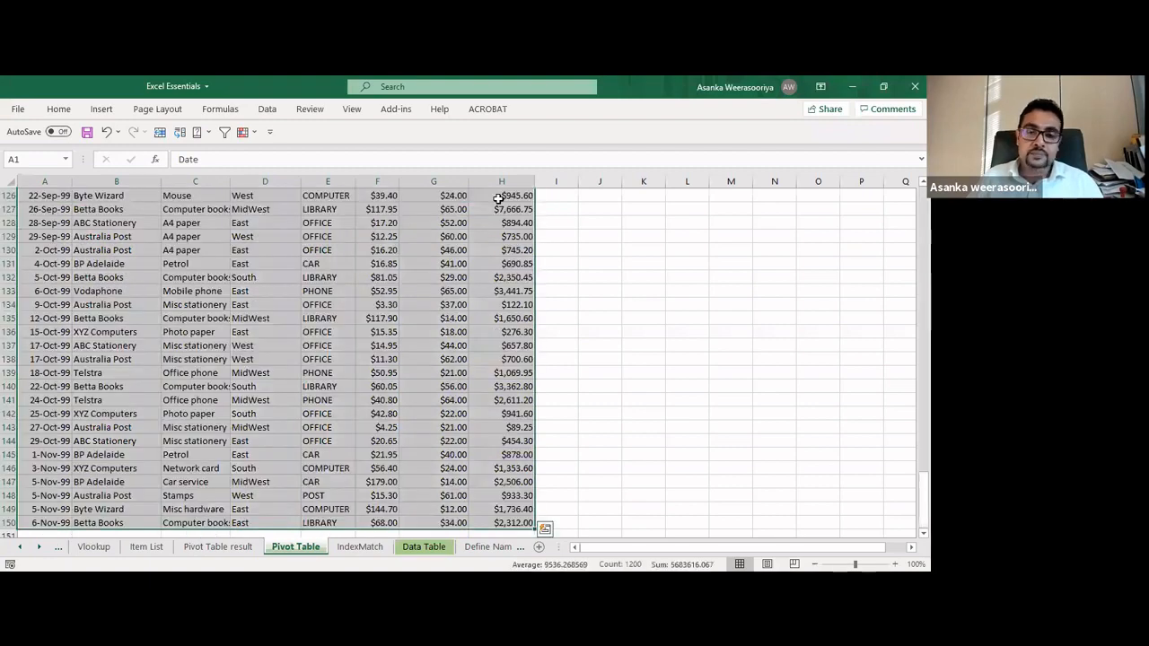
{"action": "left_click", "coordinate": [101, 108]}
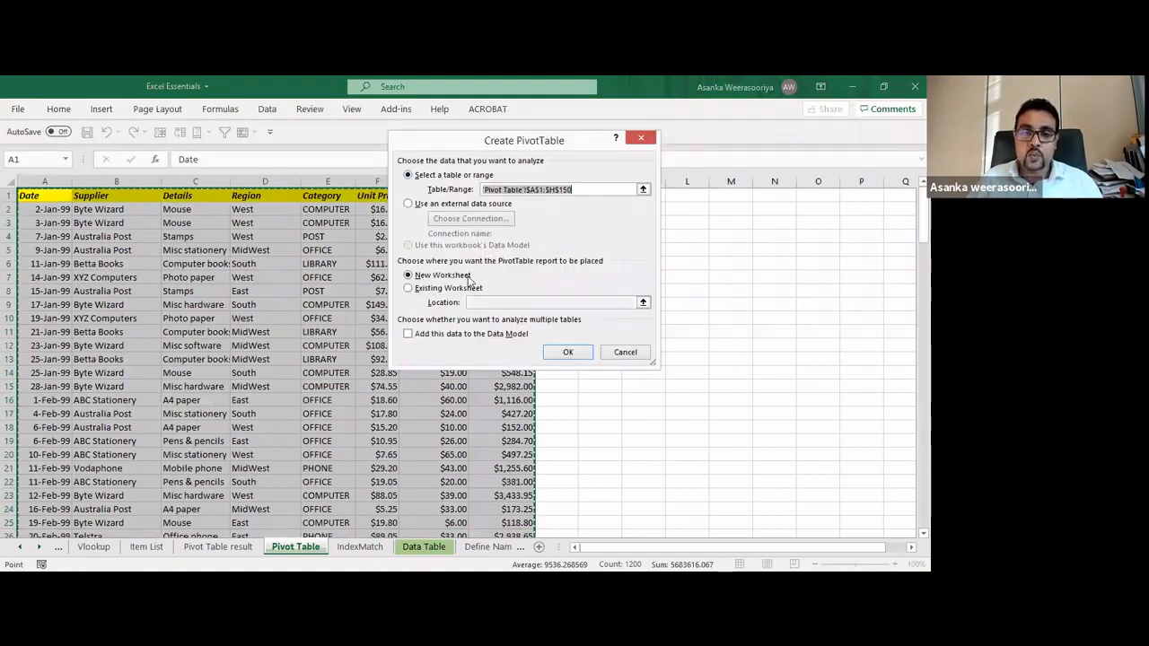
{"action": "left_click", "coordinate": [569, 353]}
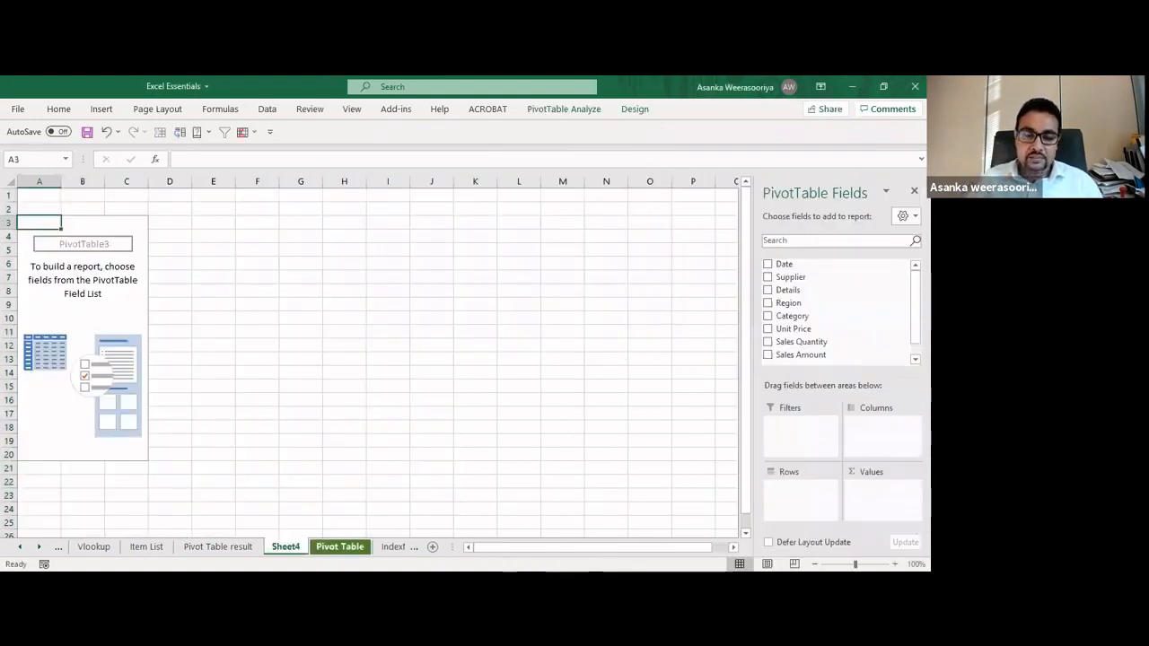
Step: Rename the Sheet4 tab to 'Pivot Table result 2'
{"action": "double_click", "coordinate": [293, 547]}
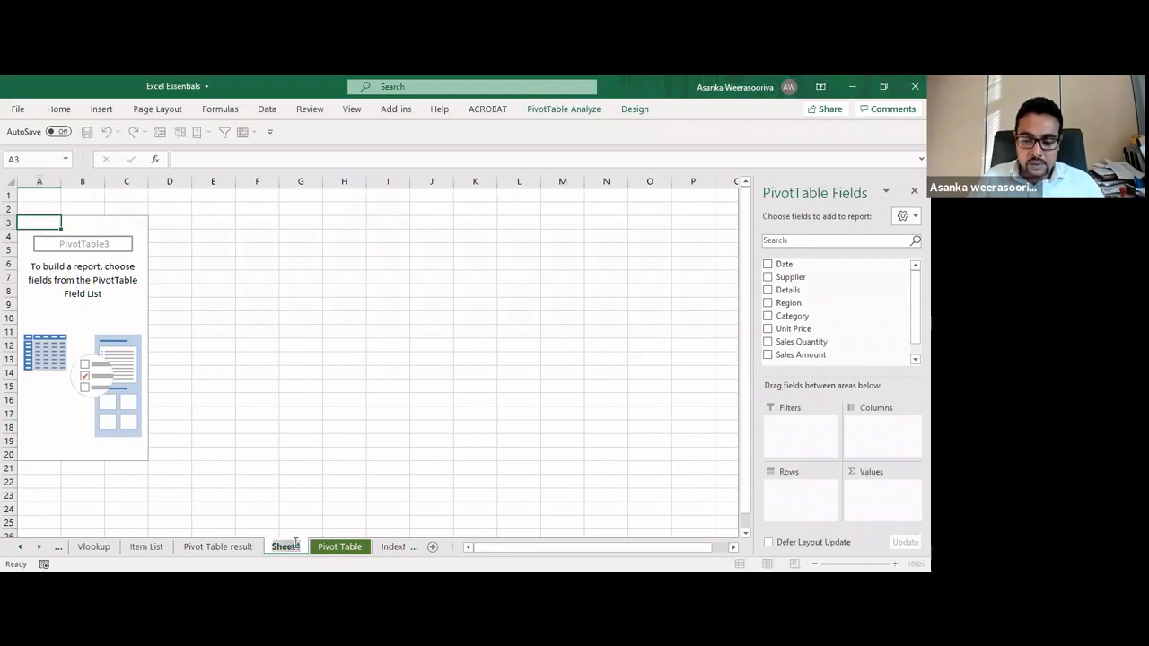
{"action": "type", "text": "Pivot "}
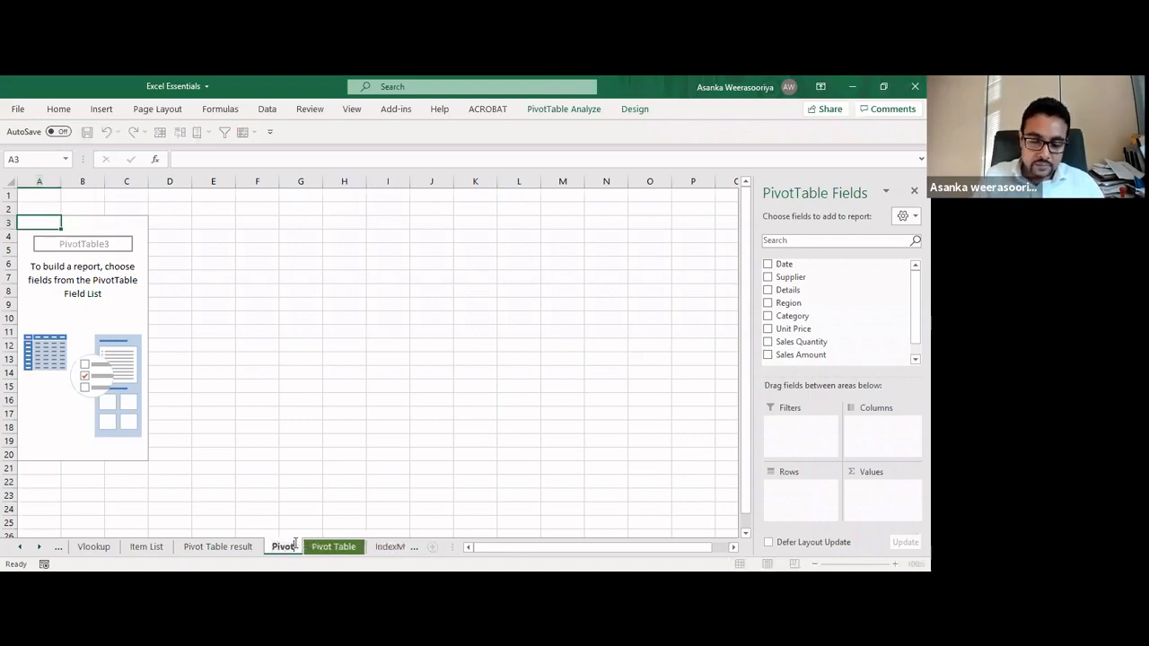
{"action": "type", "text": "Table"}
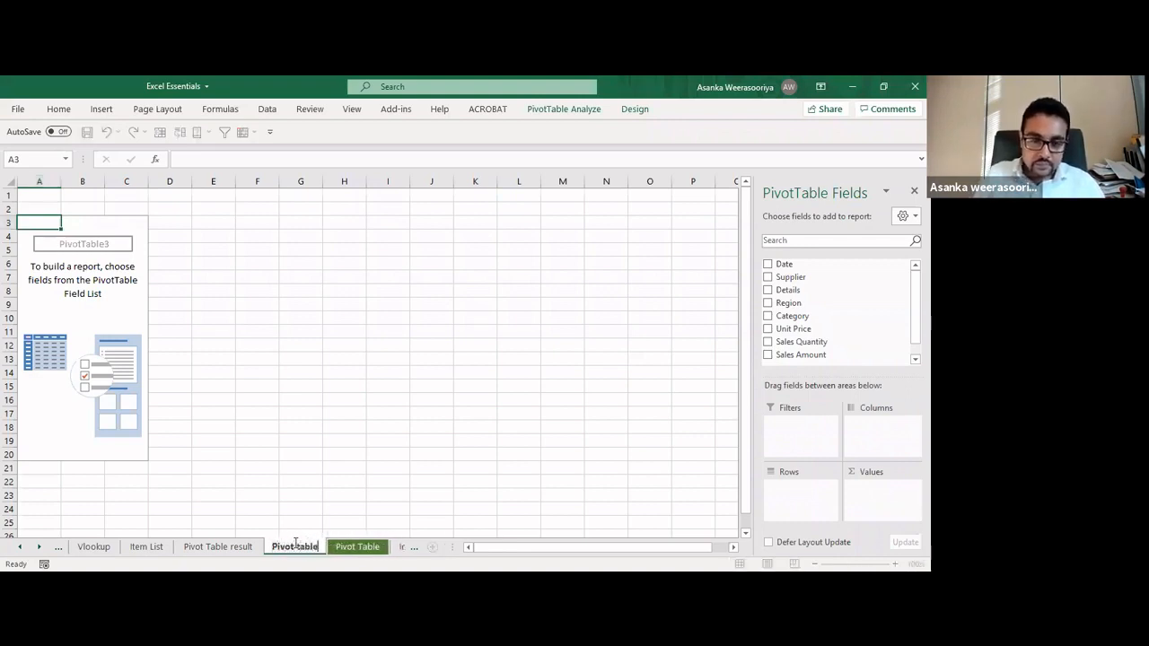
{"action": "type", "text": " resu"}
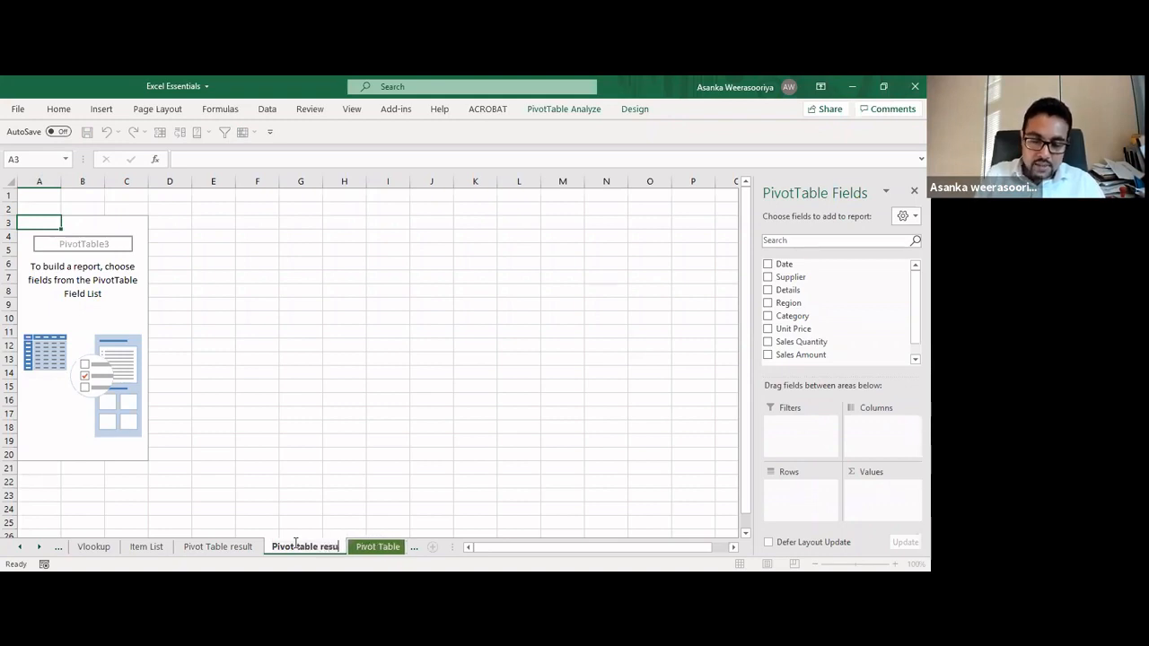
{"action": "type", "text": "lt 2"}
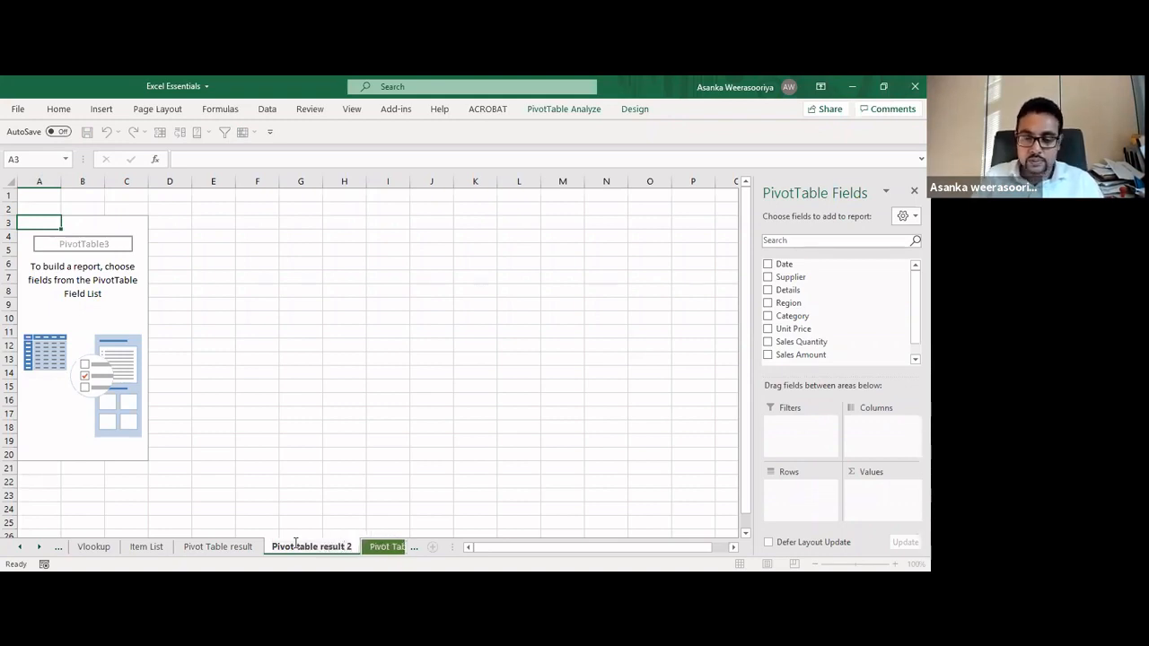
{"action": "key", "text": "Return"}
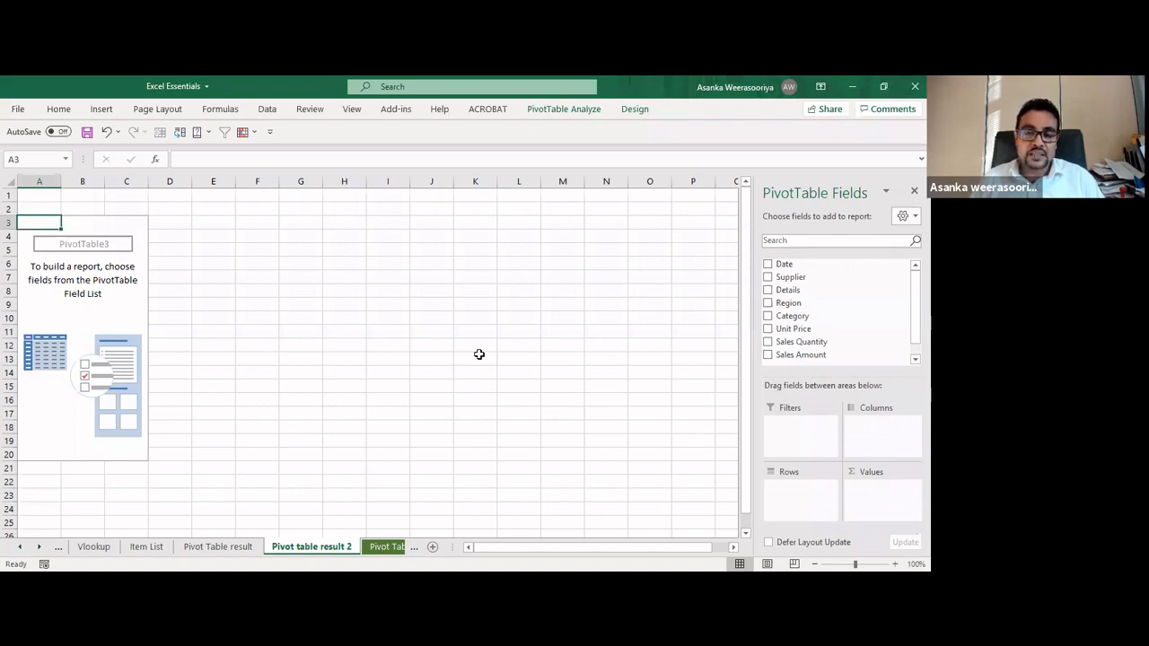
Step: Browse the Pivot Table sales records, checking date values, the East region and supplier Betta Books
{"action": "left_click", "coordinate": [375, 548]}
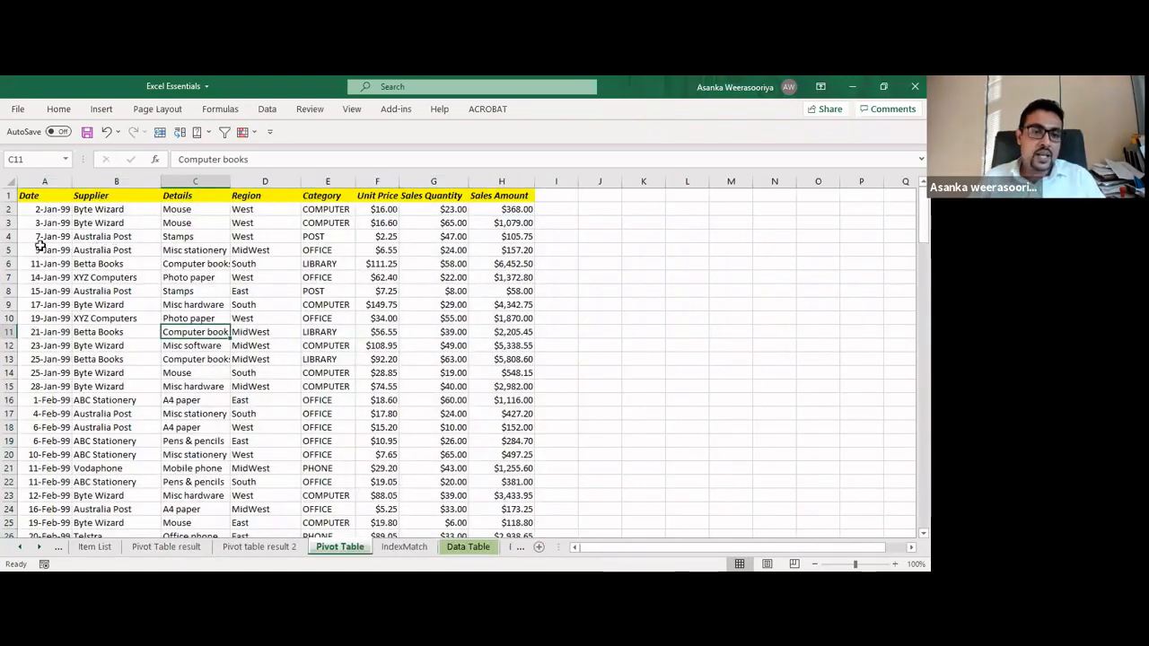
{"action": "scroll", "coordinate": [44, 248], "scroll_direction": "down", "scroll_amount": 10}
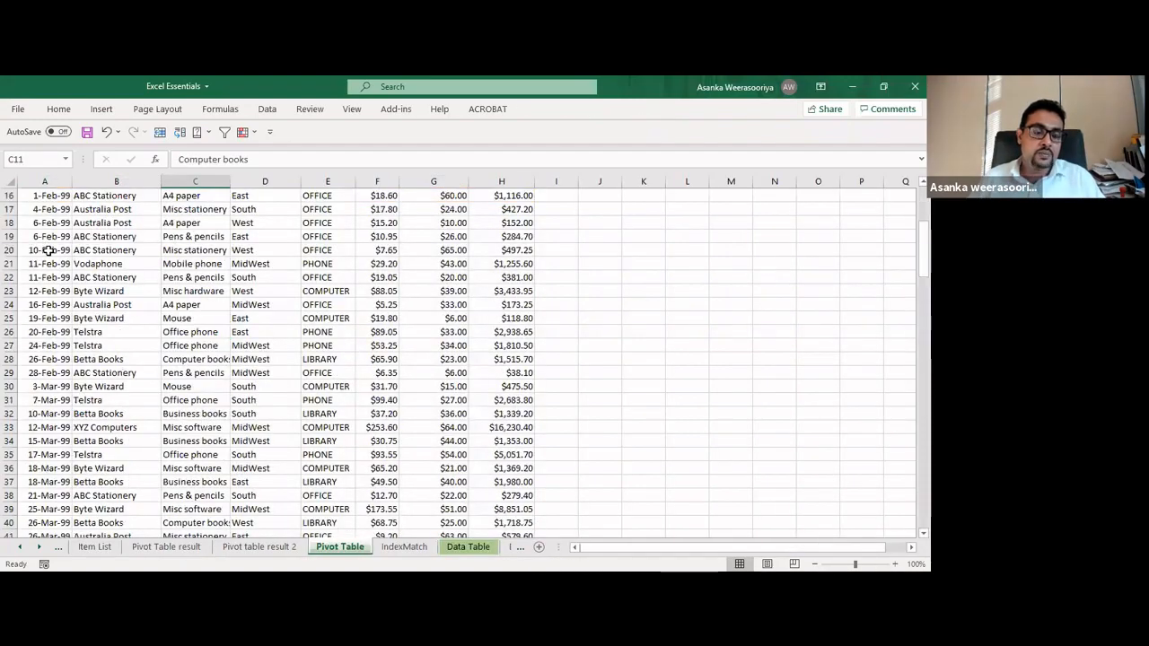
{"action": "scroll", "coordinate": [50, 251], "scroll_direction": "down", "scroll_amount": 11}
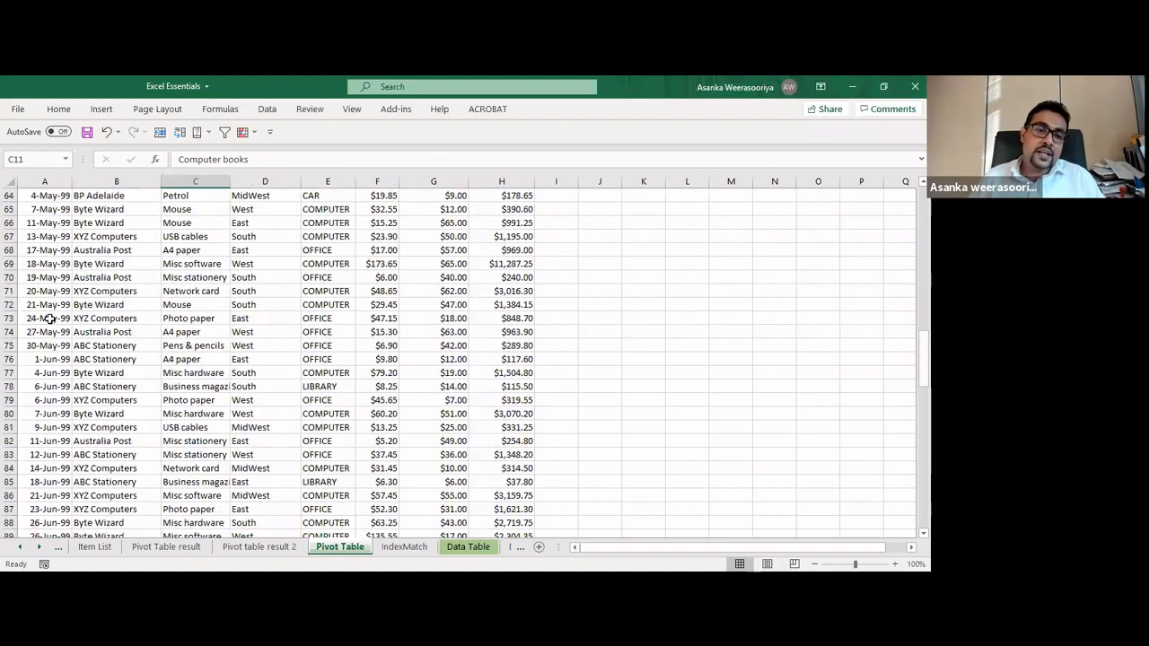
{"action": "scroll", "coordinate": [51, 309], "scroll_direction": "up", "scroll_amount": 7}
{"action": "scroll", "coordinate": [51, 312], "scroll_direction": "up", "scroll_amount": 14}
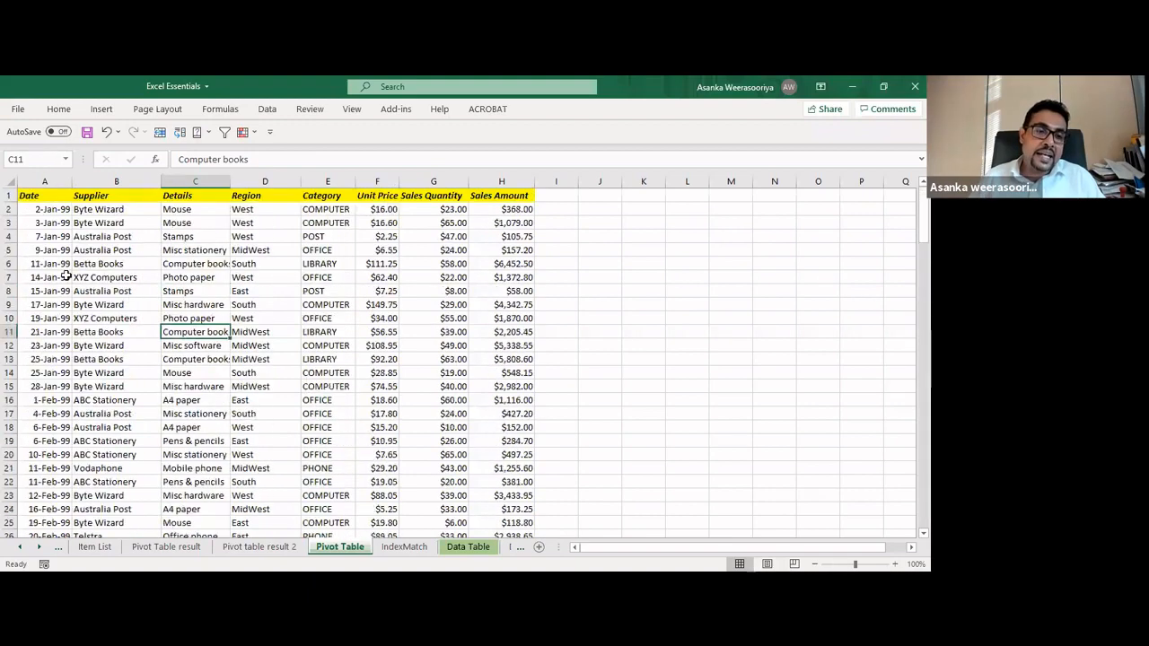
{"action": "left_click", "coordinate": [47, 209]}
{"action": "left_click", "coordinate": [54, 225]}
{"action": "left_click", "coordinate": [52, 251]}
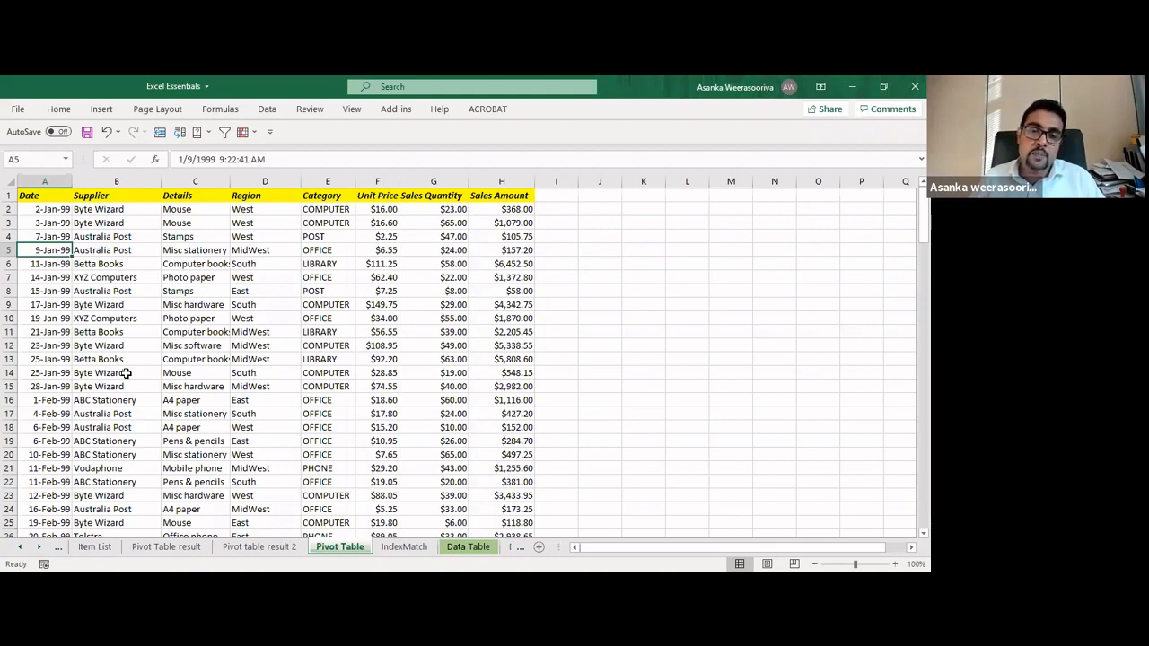
{"action": "left_click", "coordinate": [273, 291]}
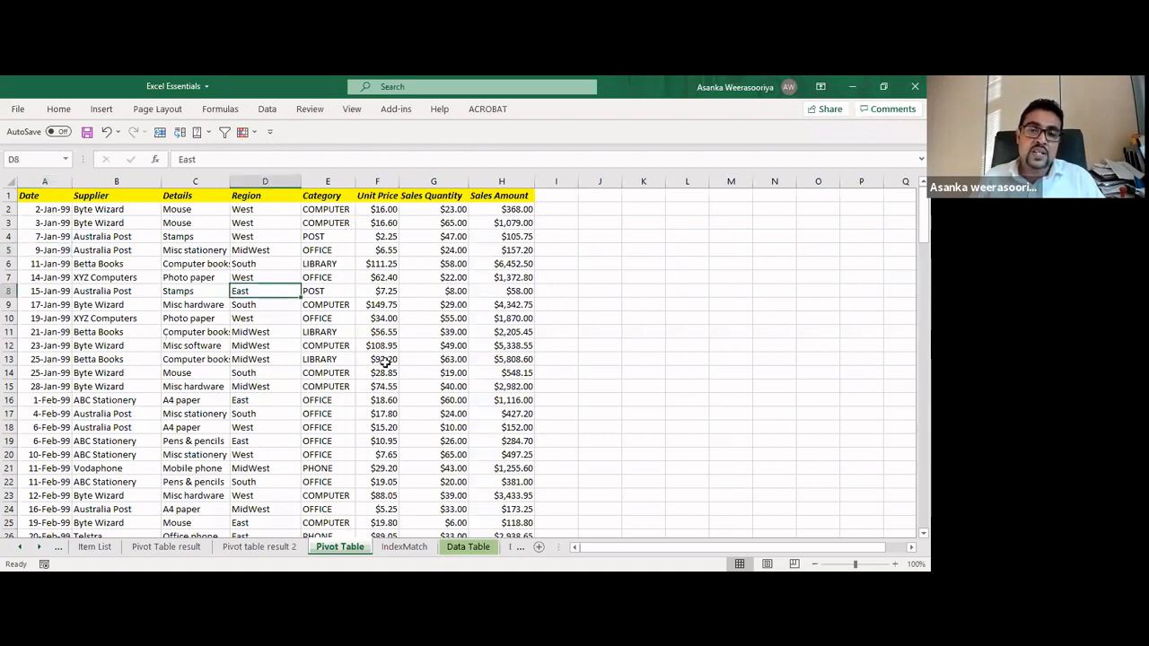
{"action": "left_click", "coordinate": [79, 263]}
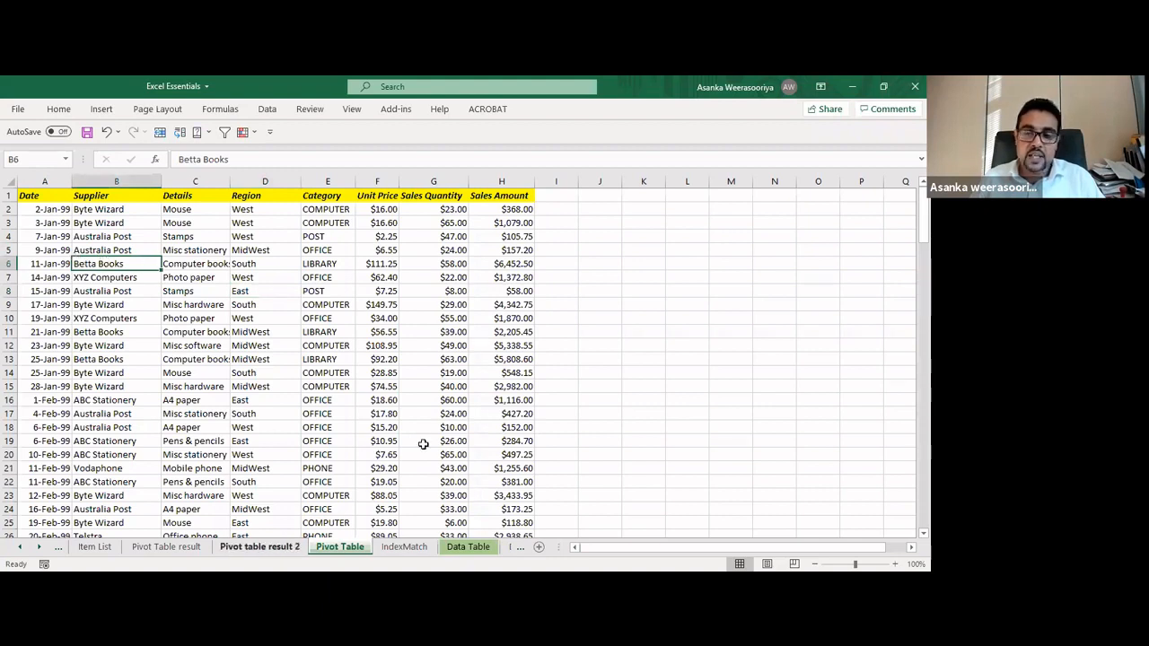
{"action": "left_click", "coordinate": [260, 547]}
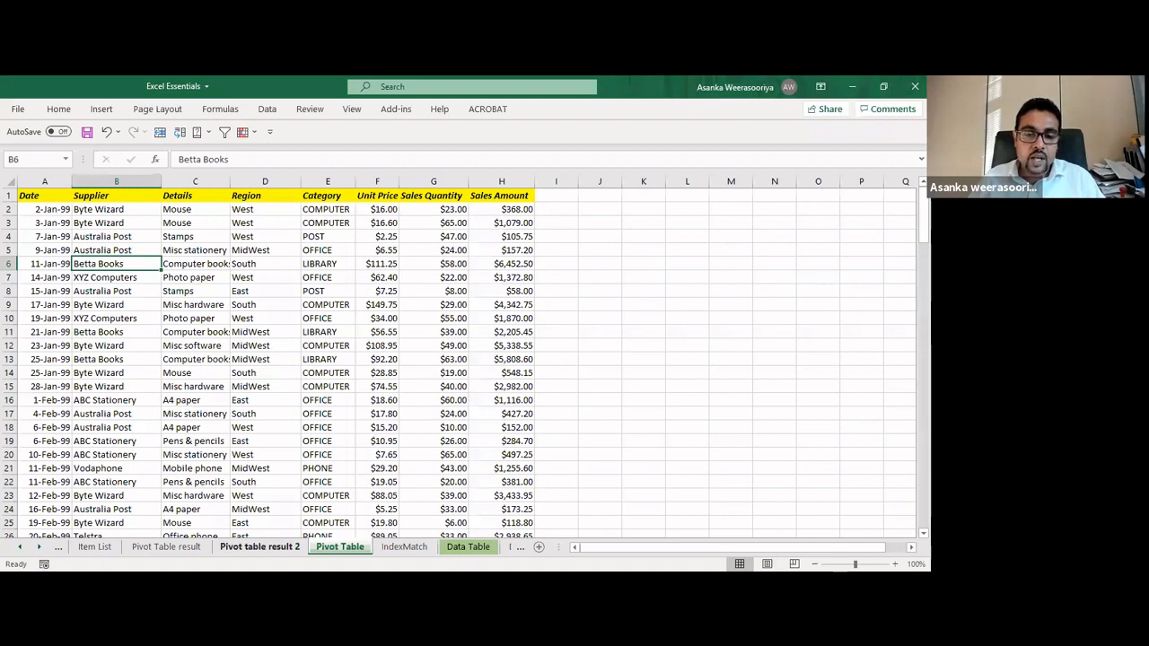
Step: Put Date in the Rows of PivotTable3 and drop the auto Months field, listing days from 2-Jan
{"action": "left_click", "coordinate": [259, 547]}
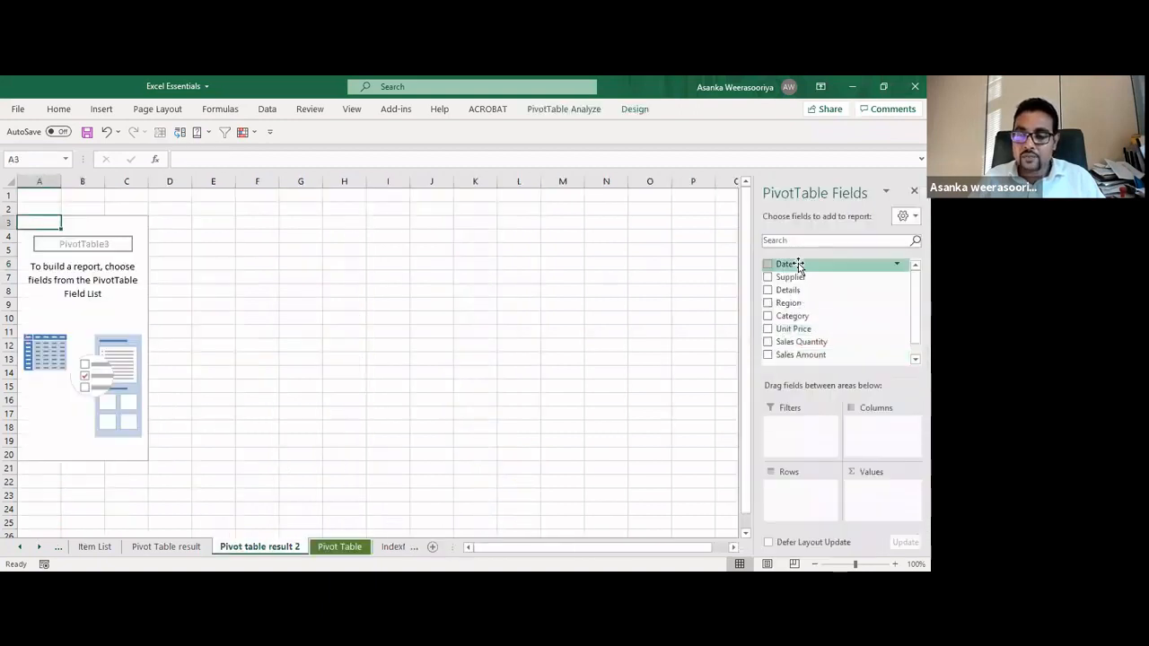
{"action": "left_click_drag", "start_coordinate": [799, 263], "coordinate": [788, 487]}
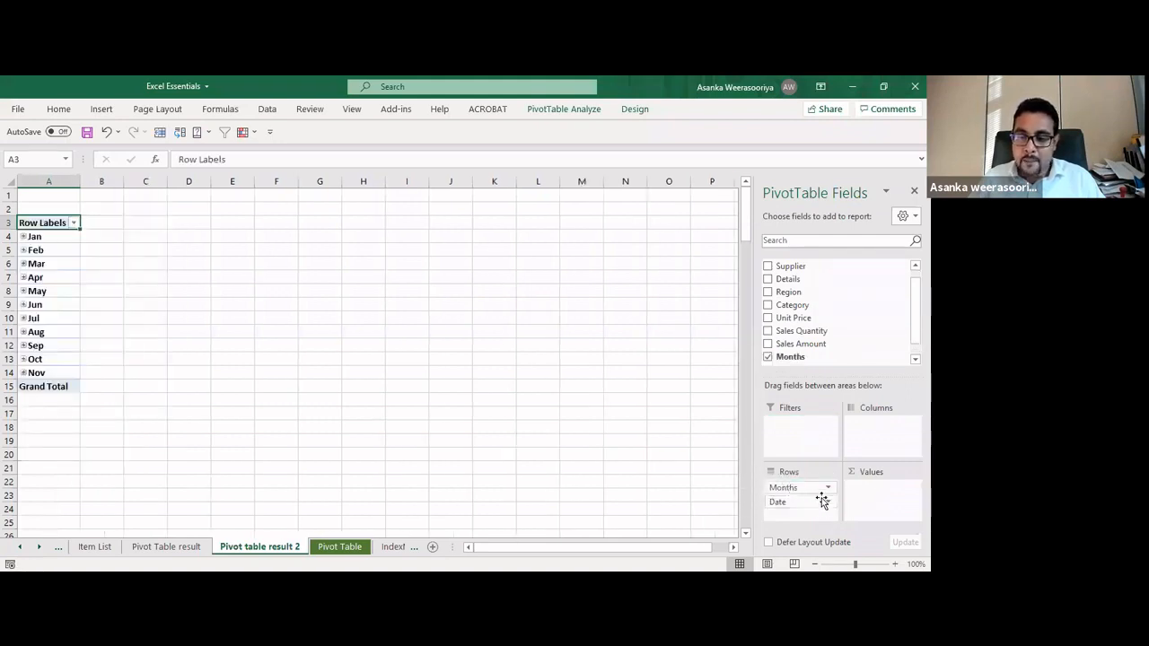
{"action": "left_click", "coordinate": [770, 356]}
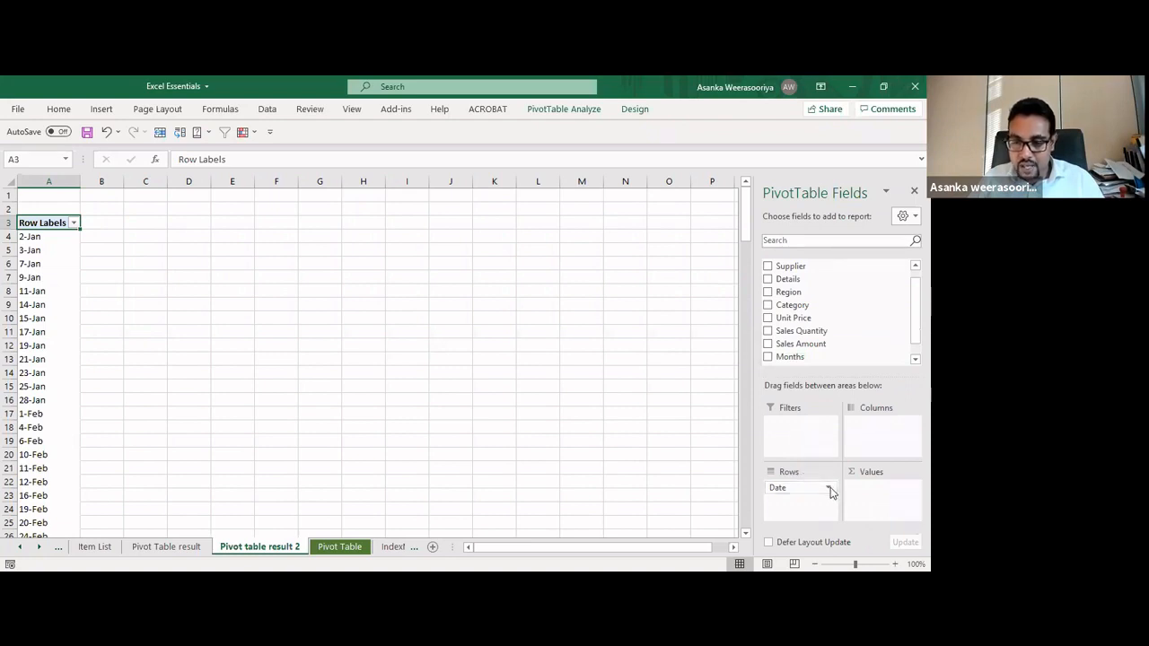
{"action": "left_click", "coordinate": [41, 239]}
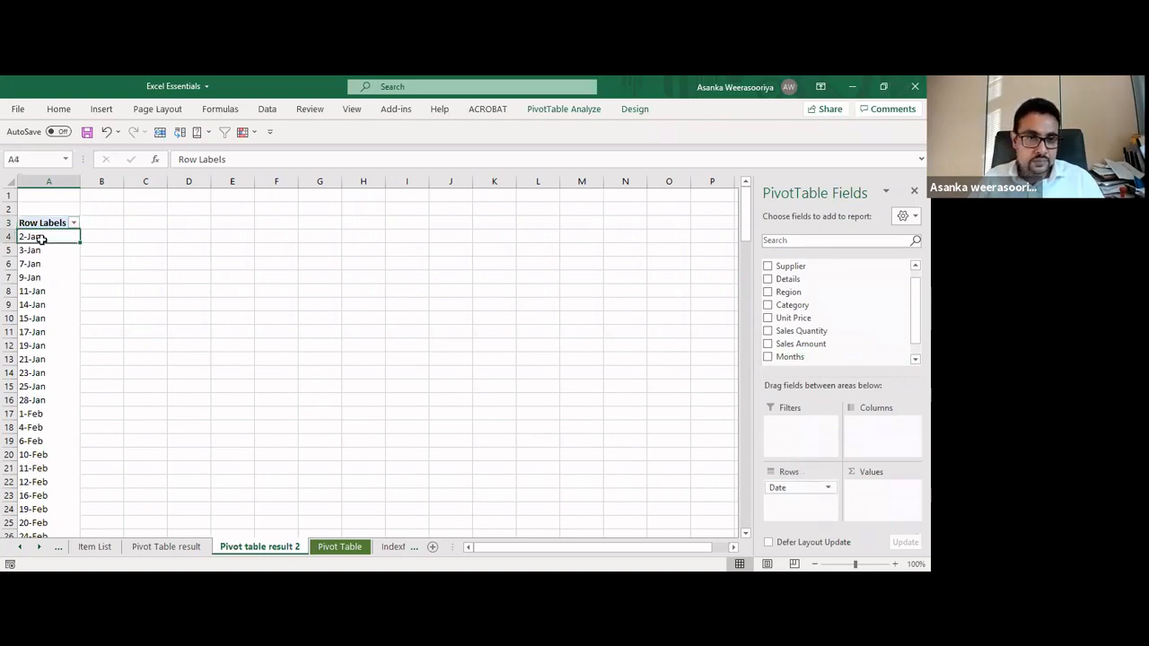
{"action": "right_click", "coordinate": [41, 239]}
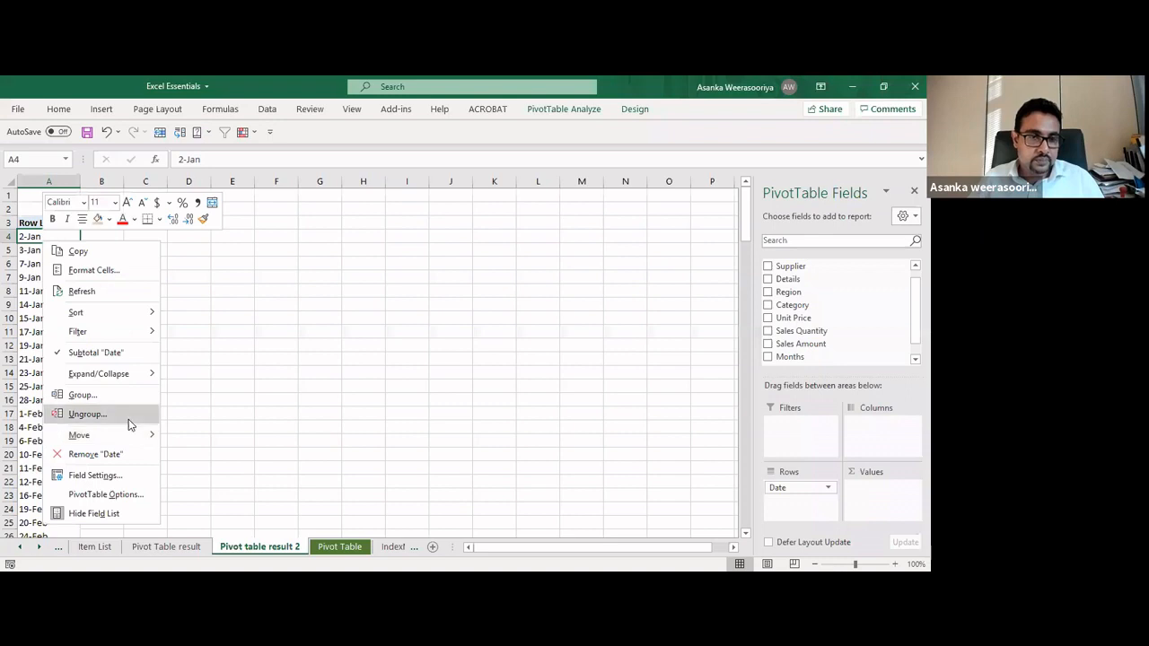
{"action": "left_click", "coordinate": [126, 416]}
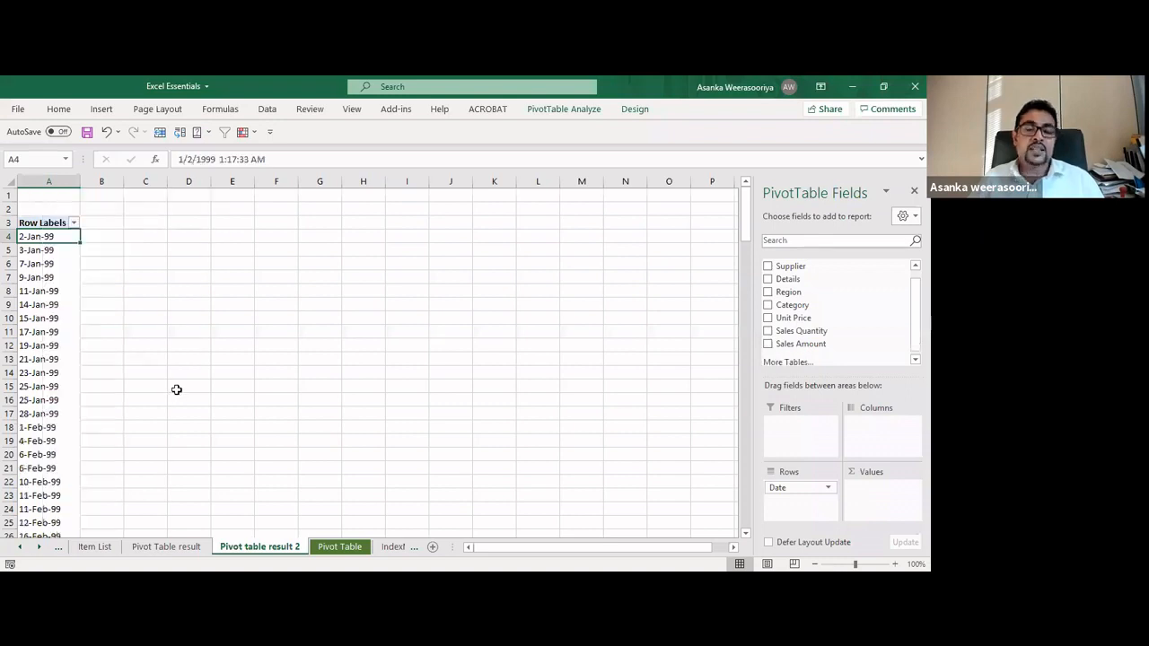
{"action": "left_click", "coordinate": [186, 306]}
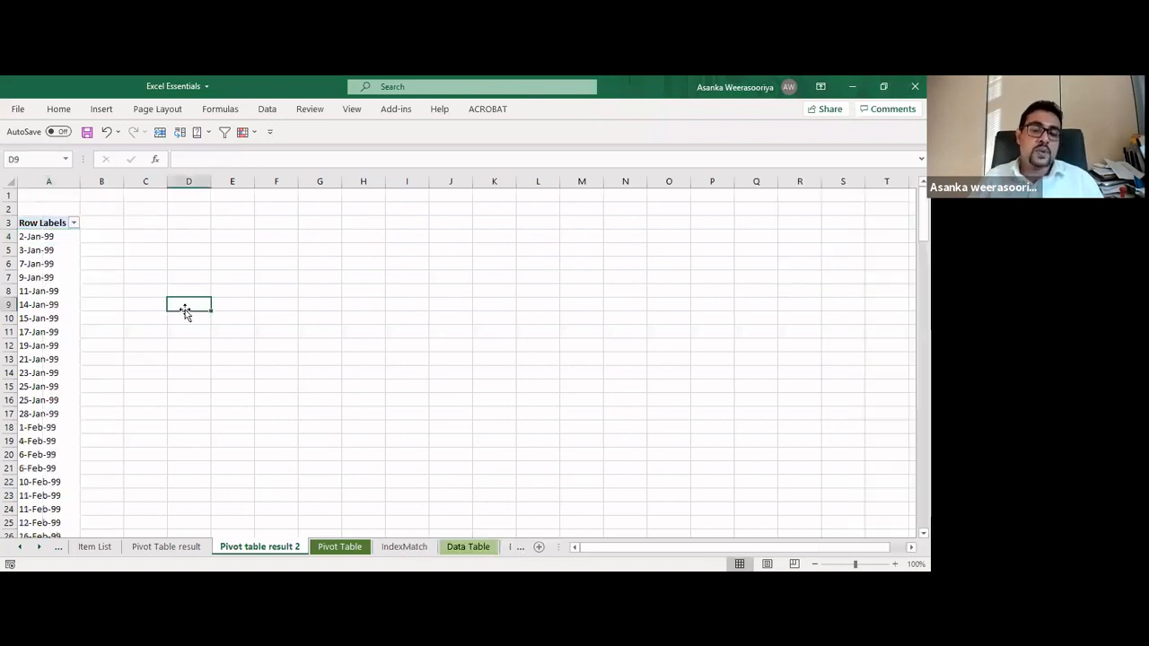
{"action": "left_click", "coordinate": [199, 250]}
{"action": "left_click", "coordinate": [47, 252]}
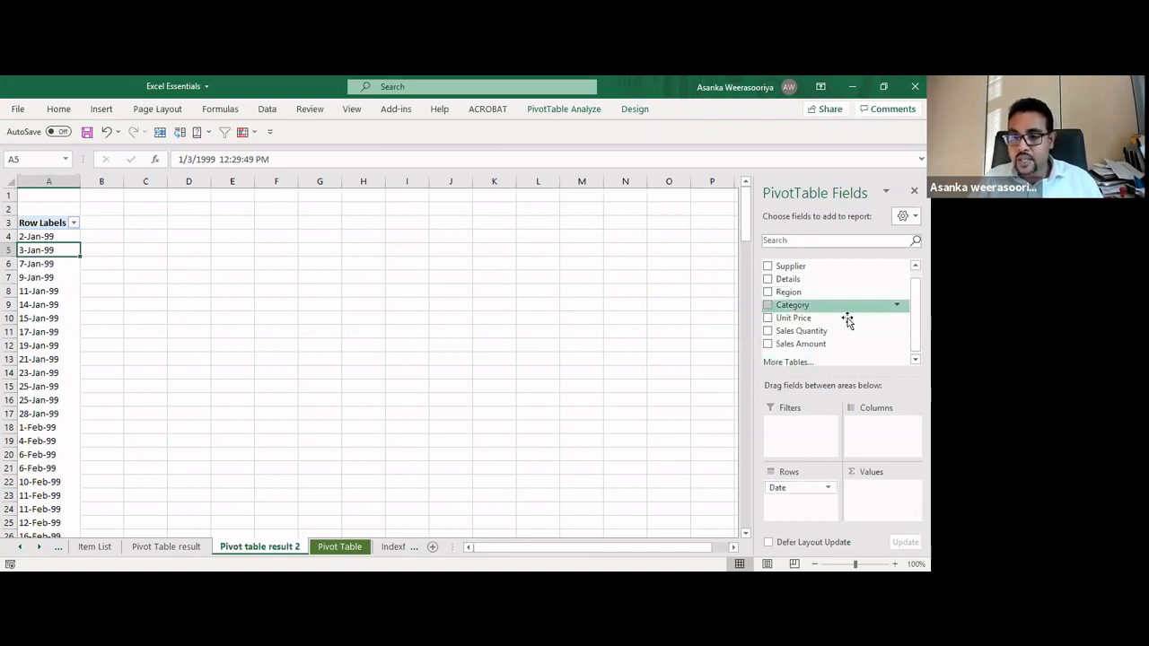
{"action": "scroll", "coordinate": [832, 287], "scroll_direction": "up", "scroll_amount": 1}
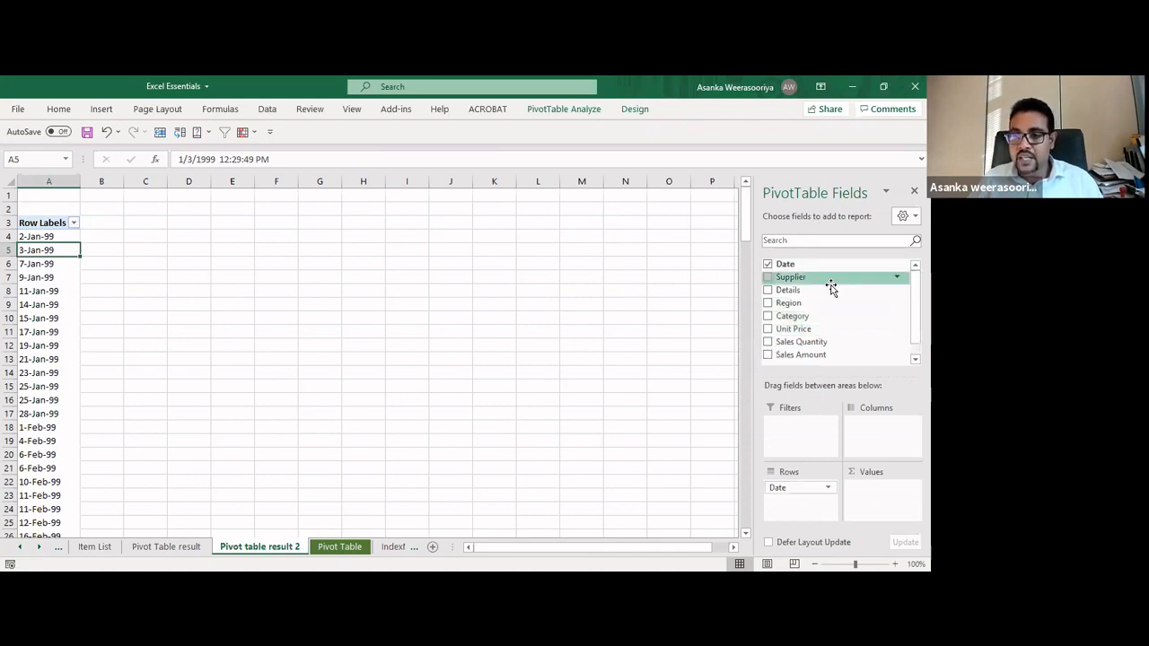
{"action": "left_click", "coordinate": [768, 264]}
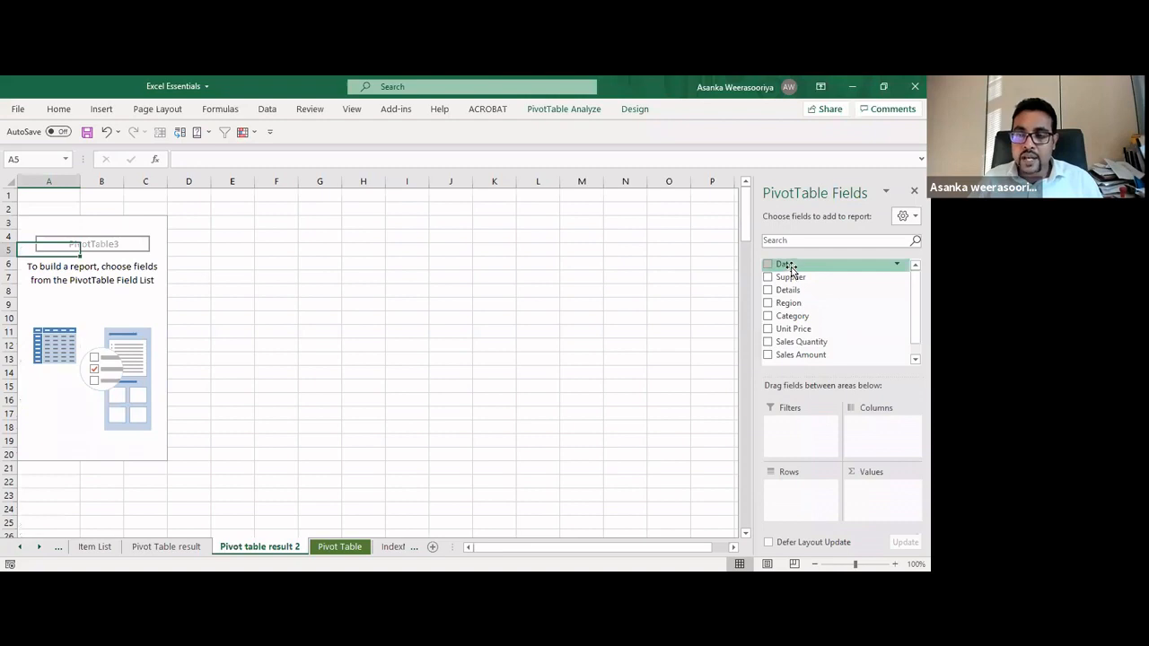
{"action": "left_click_drag", "start_coordinate": [793, 273], "coordinate": [796, 491]}
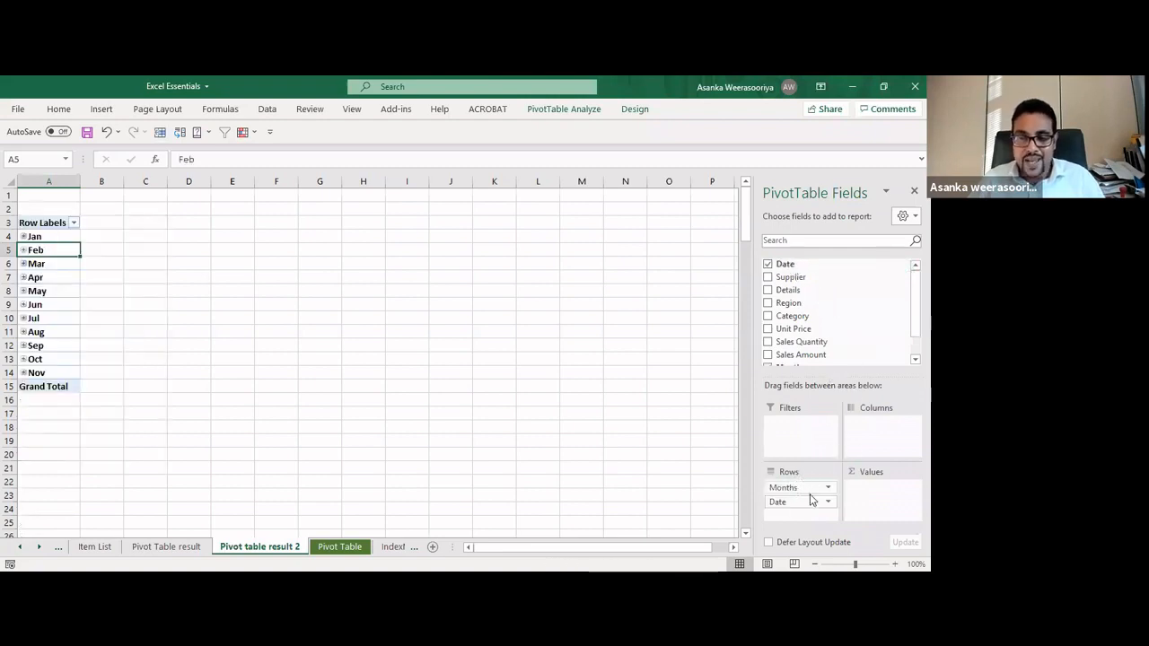
{"action": "left_click", "coordinate": [40, 238]}
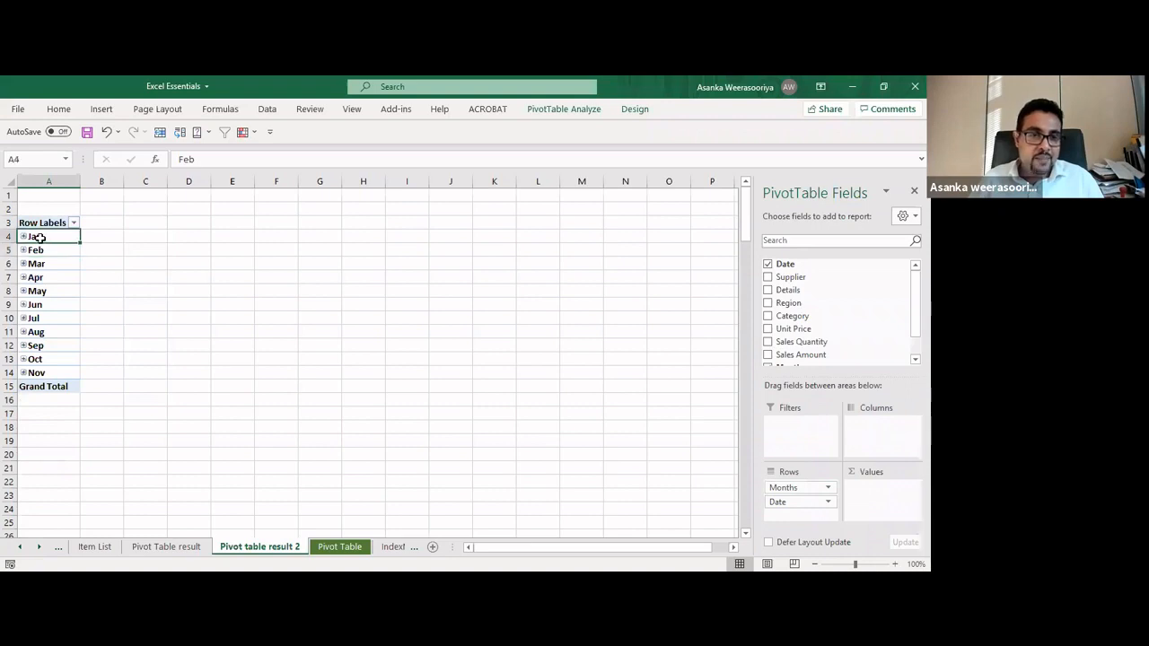
{"action": "right_click", "coordinate": [40, 238]}
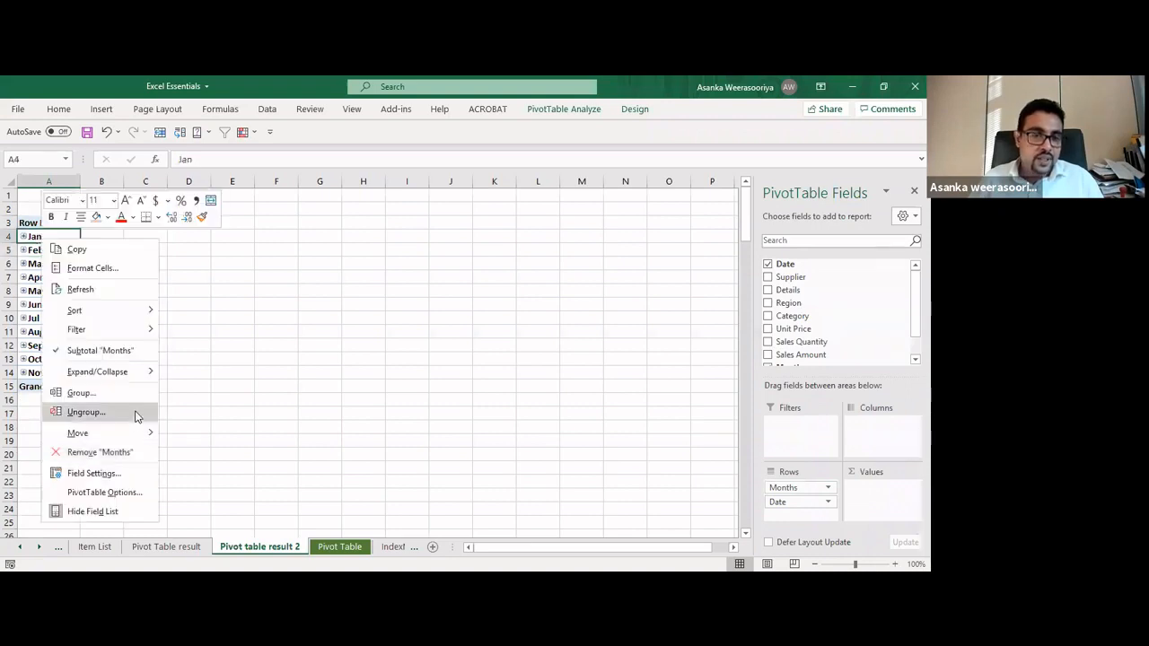
{"action": "left_click", "coordinate": [135, 411]}
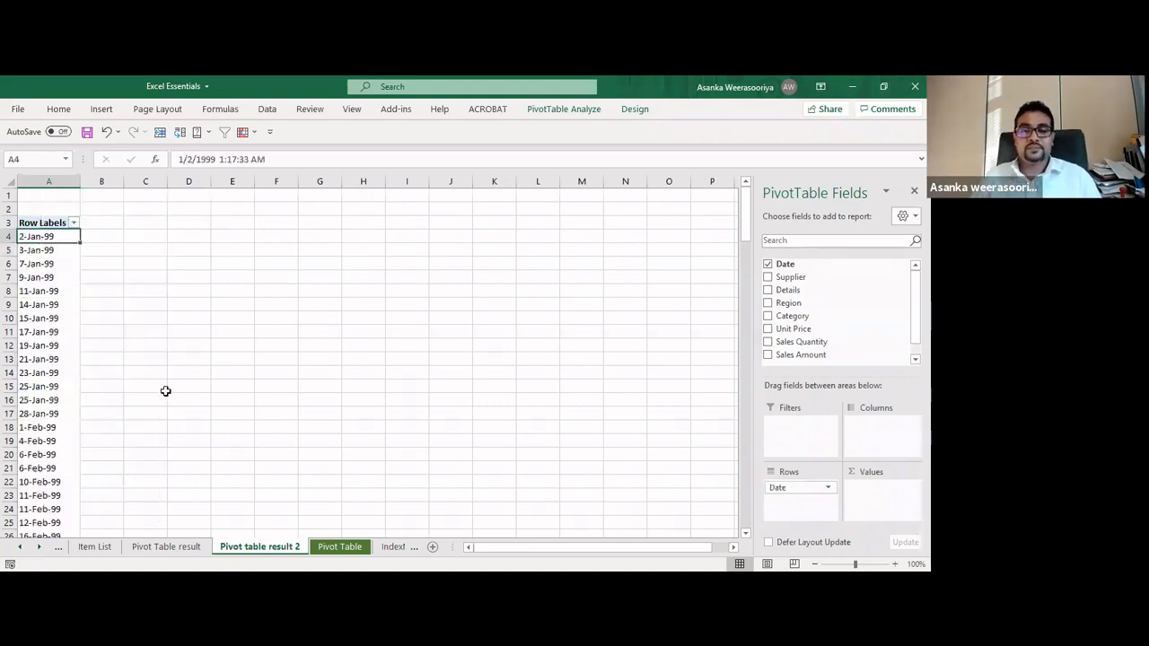
{"action": "left_click", "coordinate": [164, 347]}
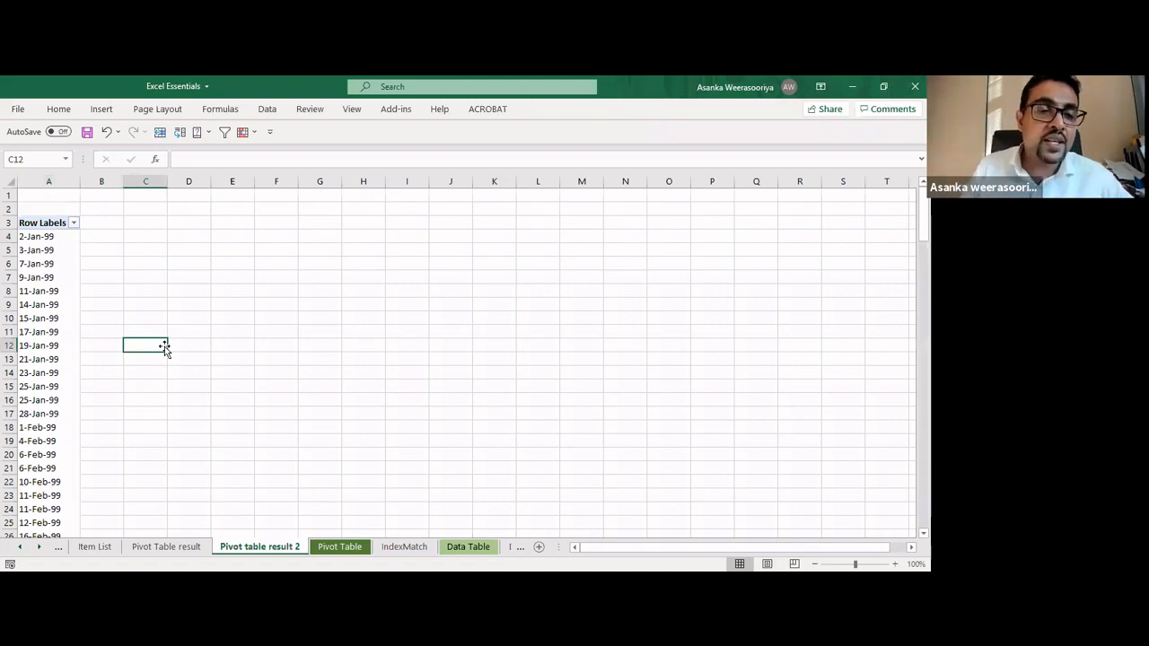
{"action": "left_click", "coordinate": [141, 290]}
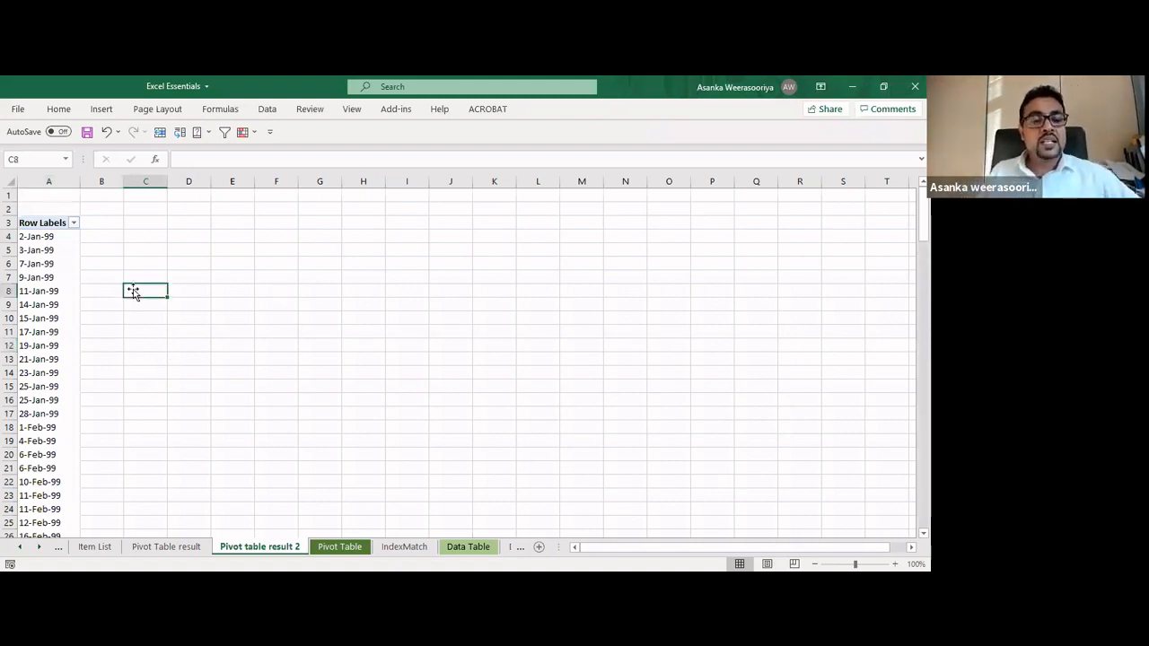
{"action": "left_click", "coordinate": [48, 237]}
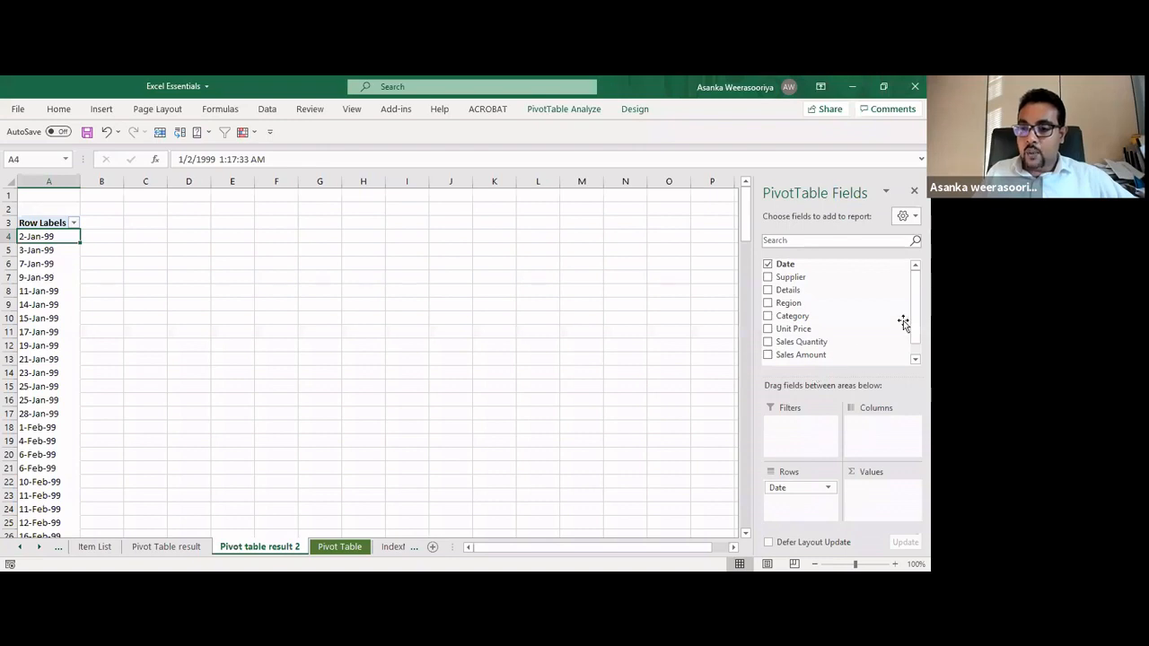
{"action": "scroll", "coordinate": [840, 310], "scroll_direction": "down", "scroll_amount": 1}
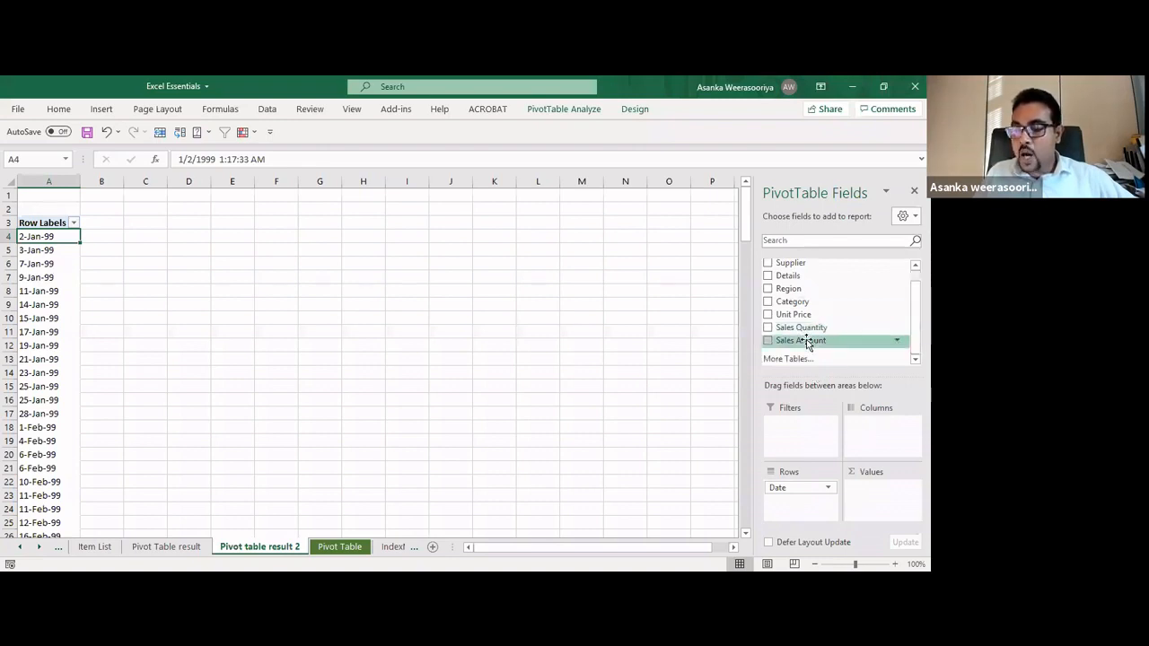
Step: Add Sum of Sales Amount to the values, showing 368 for 2-Jan-99 and 1079 for 3-Jan-99
{"action": "left_click_drag", "start_coordinate": [806, 339], "coordinate": [872, 490]}
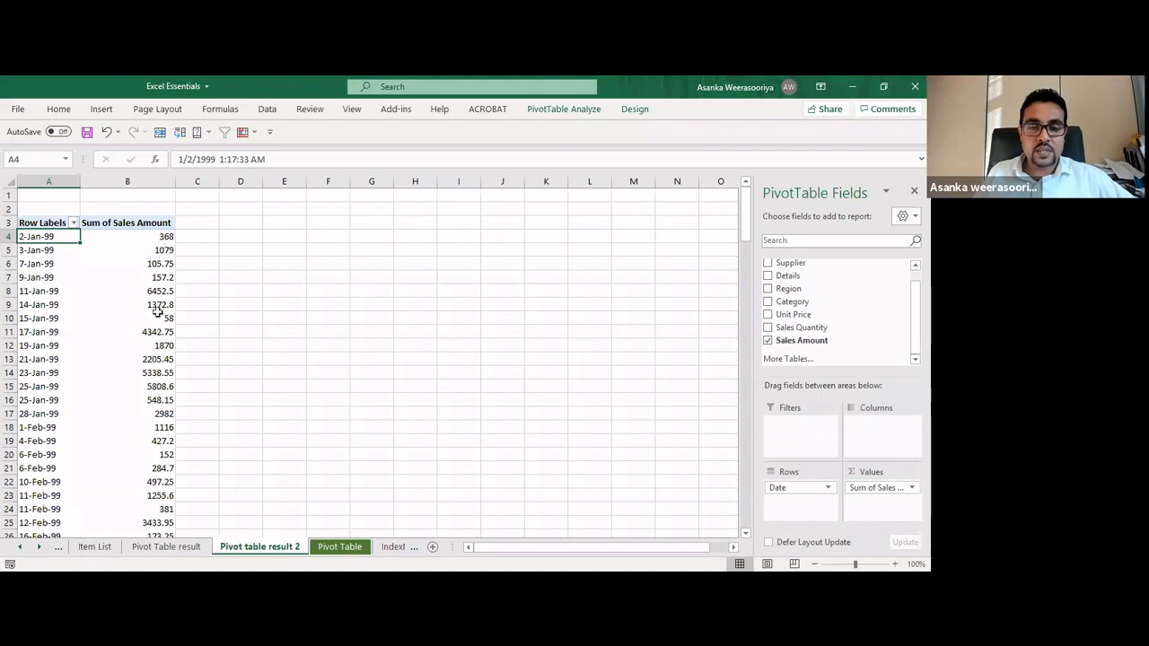
{"action": "mouse_move", "coordinate": [158, 299]}
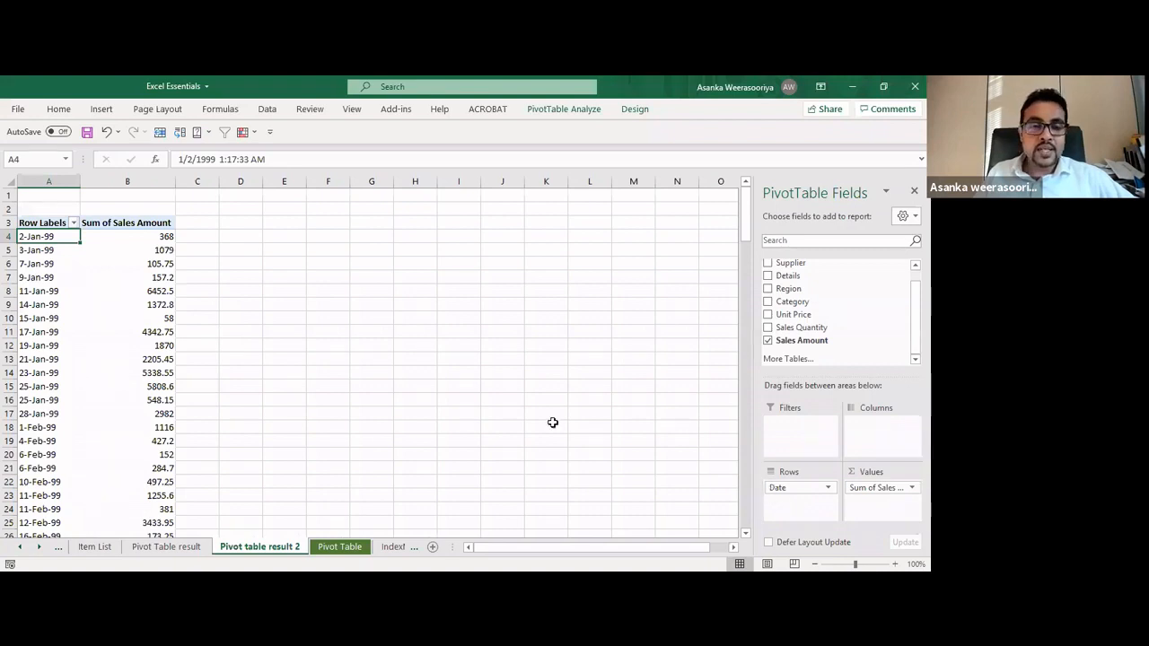
{"action": "left_click", "coordinate": [268, 305]}
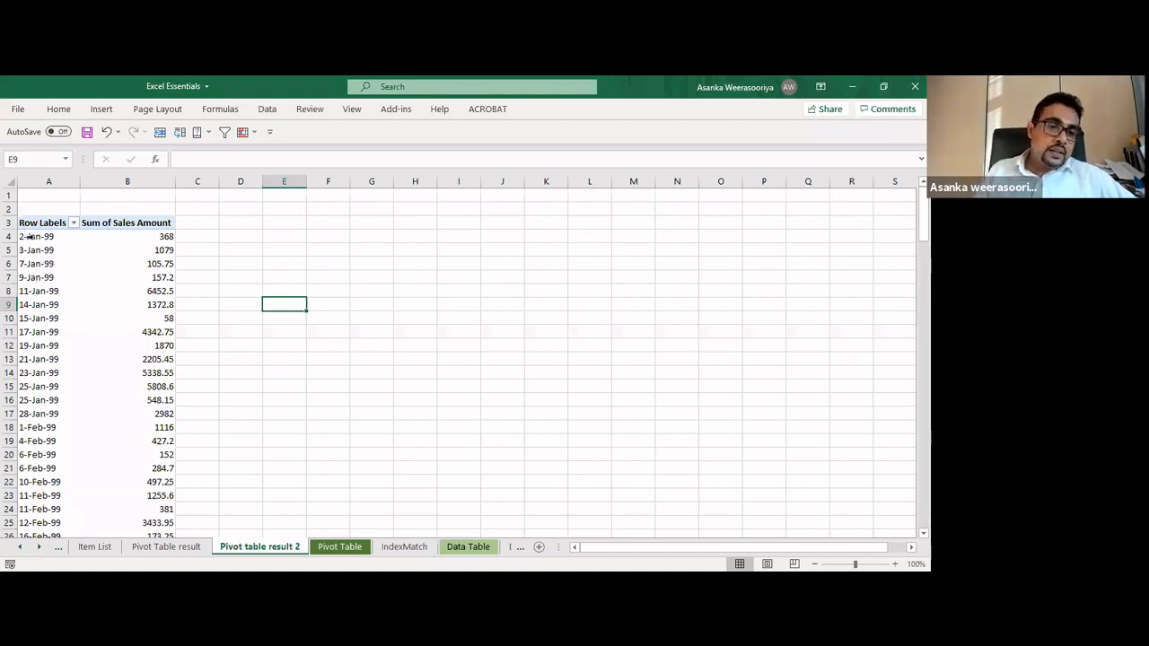
{"action": "left_click", "coordinate": [33, 237]}
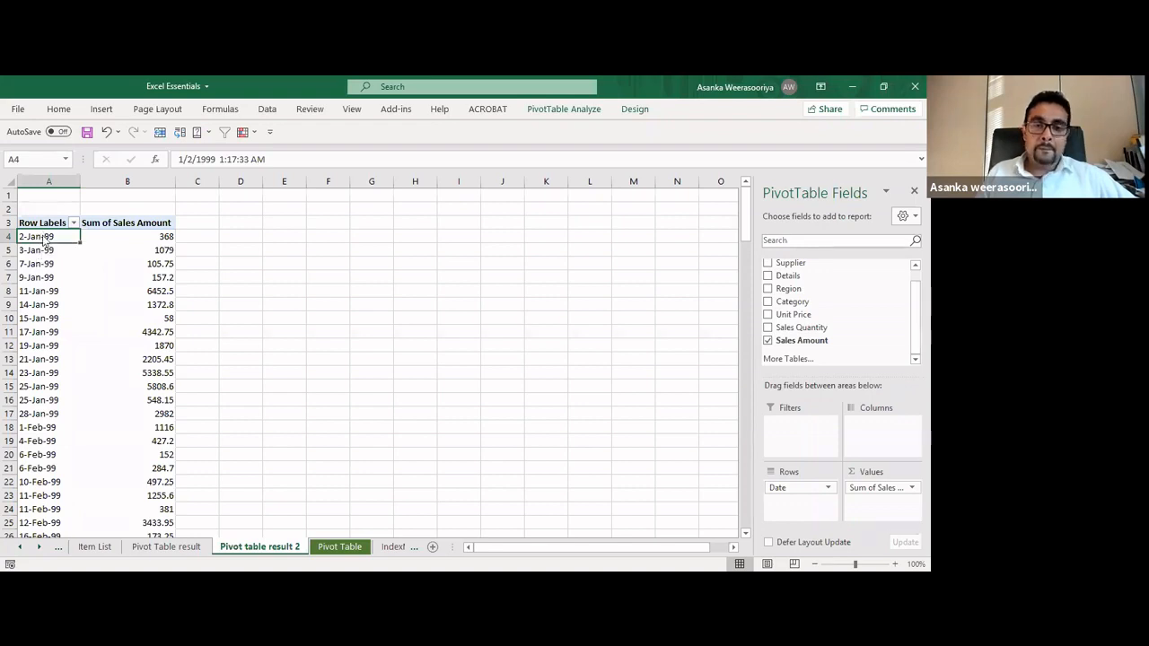
{"action": "right_click", "coordinate": [41, 236]}
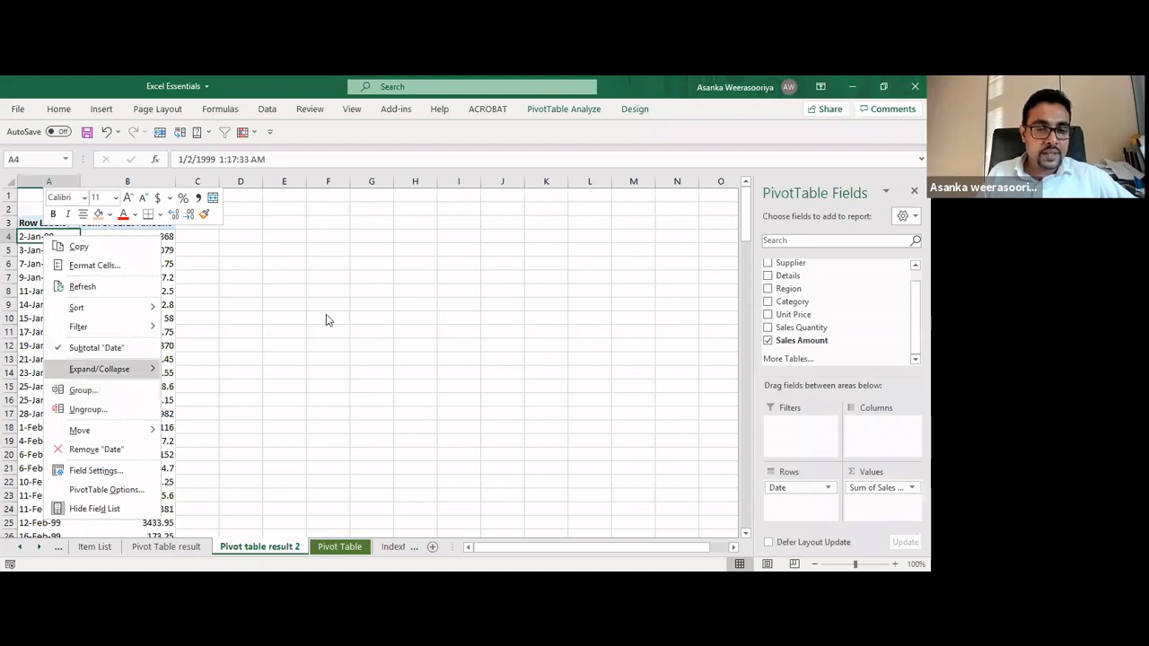
{"action": "left_click", "coordinate": [270, 306]}
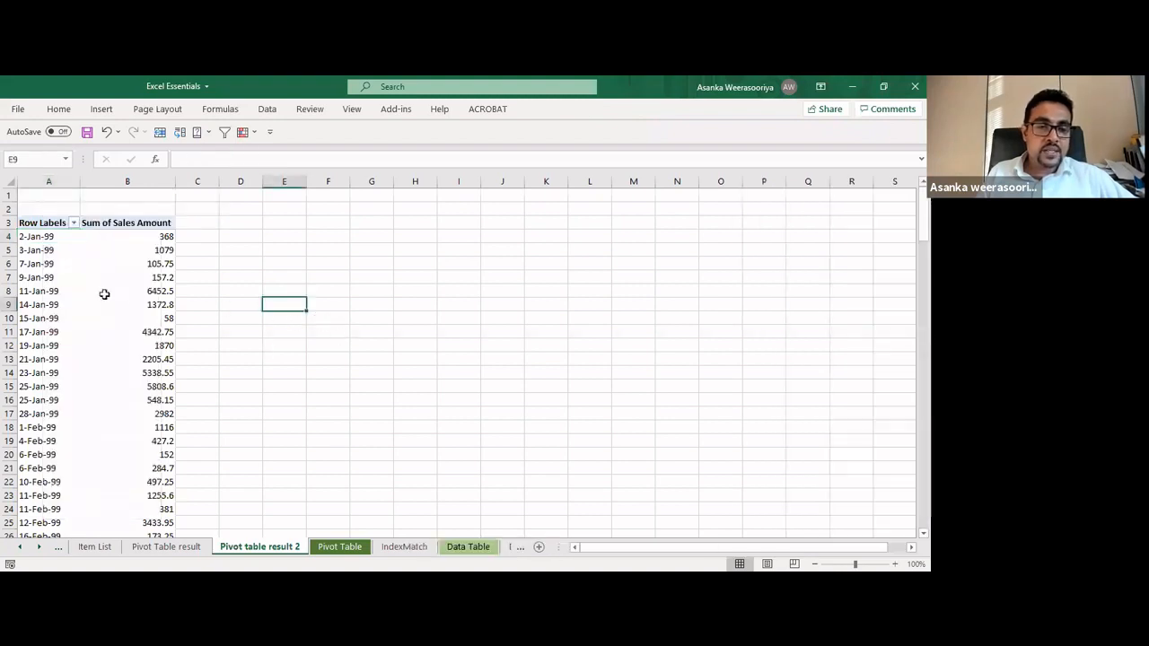
{"action": "left_click", "coordinate": [105, 294]}
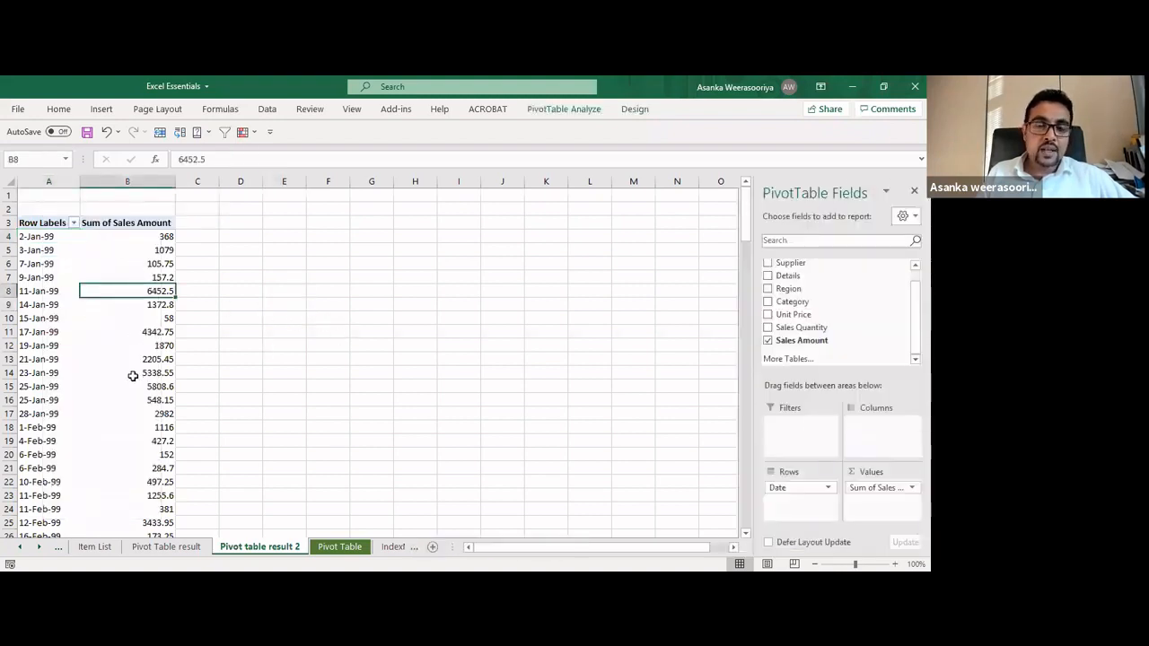
{"action": "left_click", "coordinate": [40, 237]}
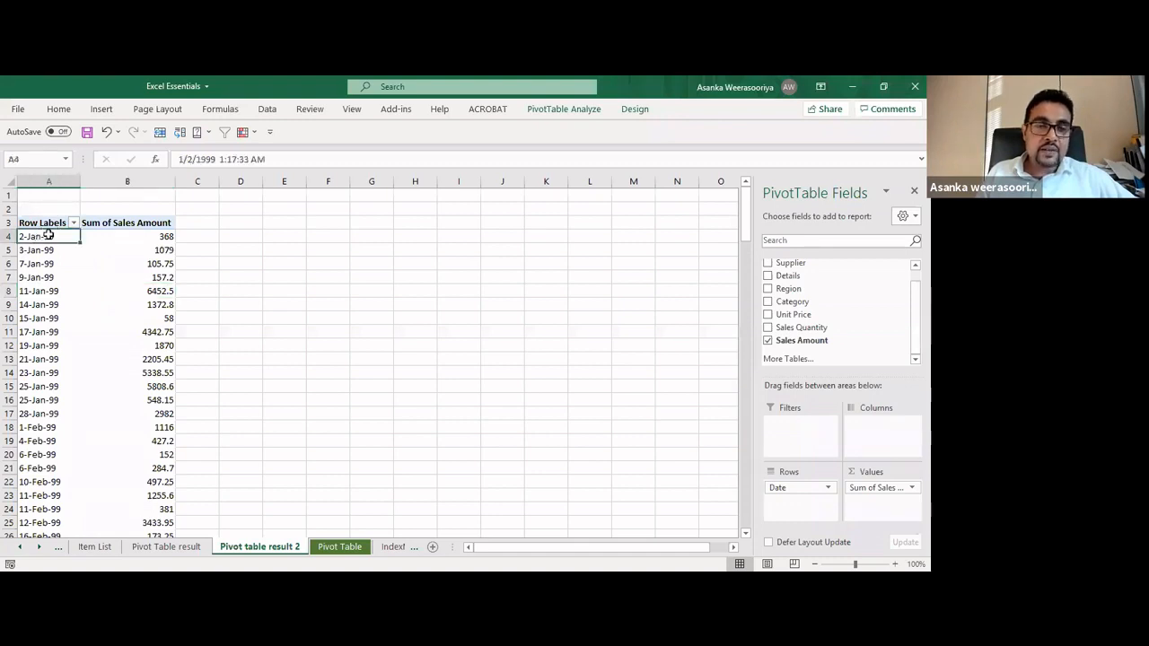
Step: Group the pivot dates by Months, giving Jan 32688.75 through Nov 9719.3, total 259918.05
{"action": "right_click", "coordinate": [51, 235]}
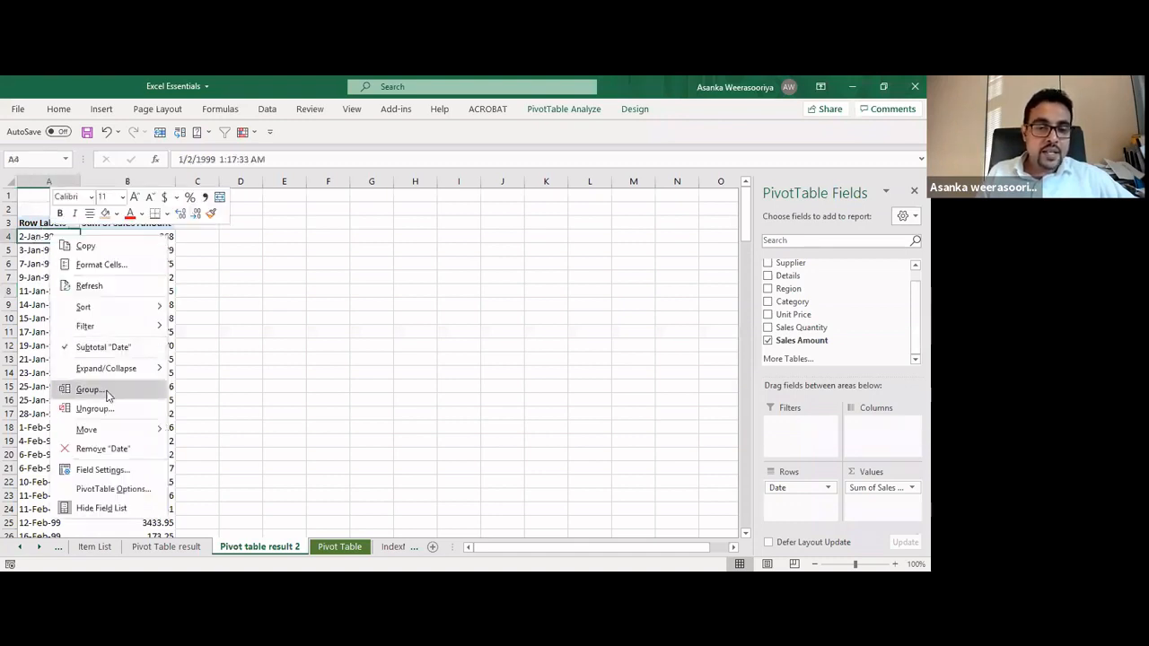
{"action": "left_click", "coordinate": [107, 391]}
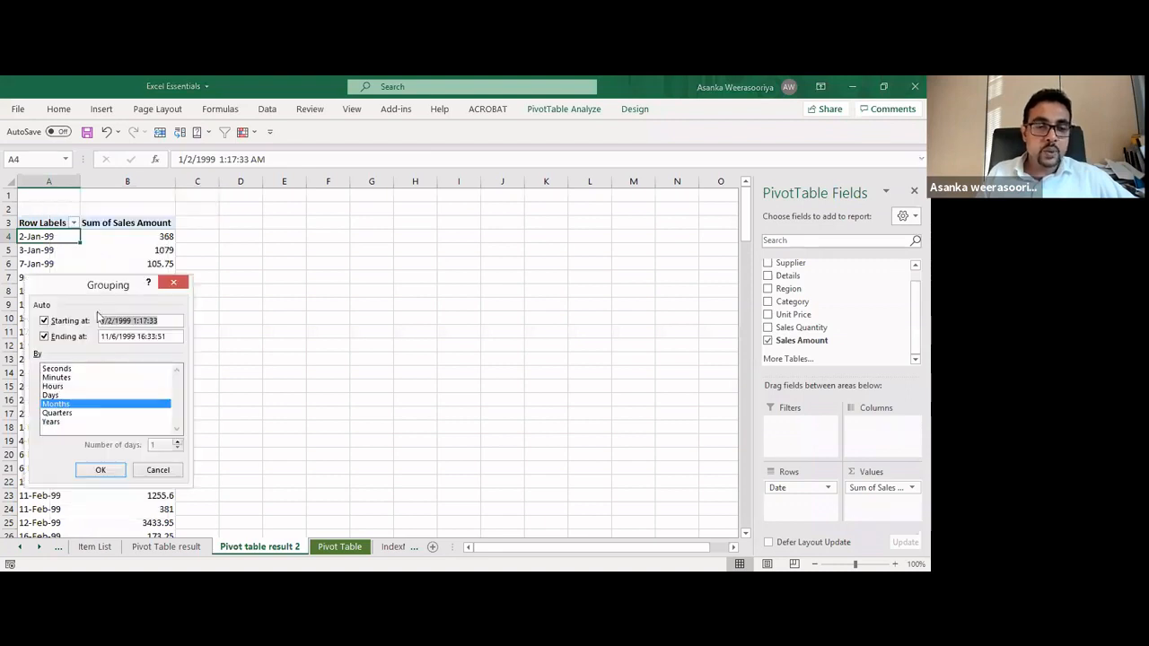
{"action": "left_click_drag", "start_coordinate": [97, 287], "coordinate": [391, 241]}
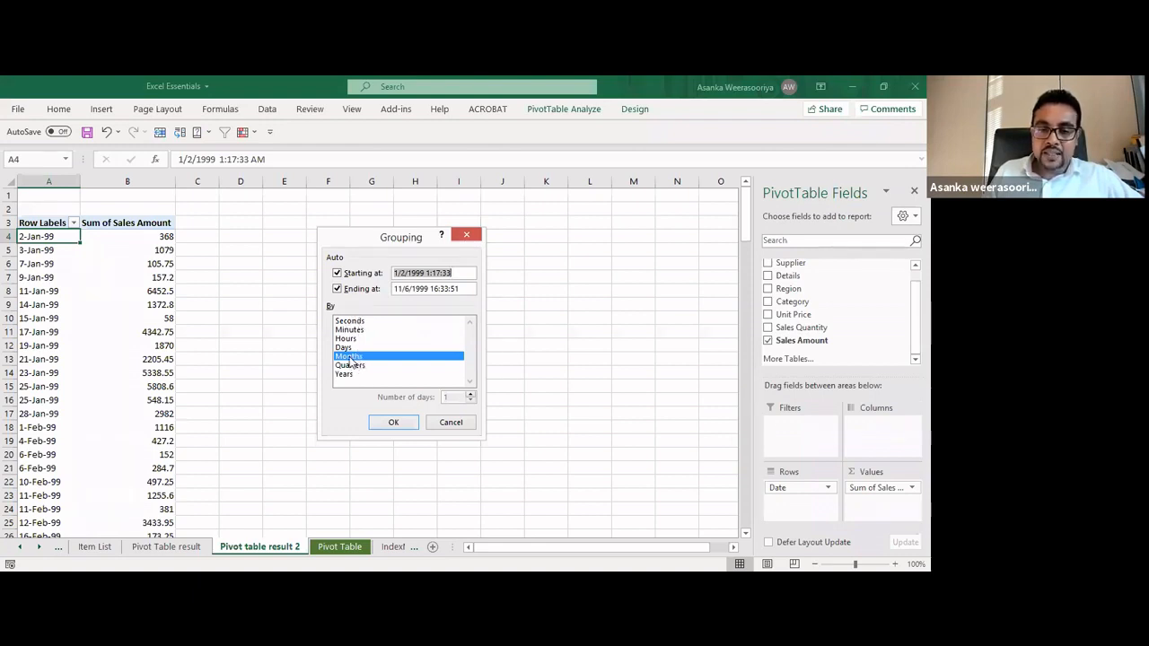
{"action": "key", "text": "Return"}
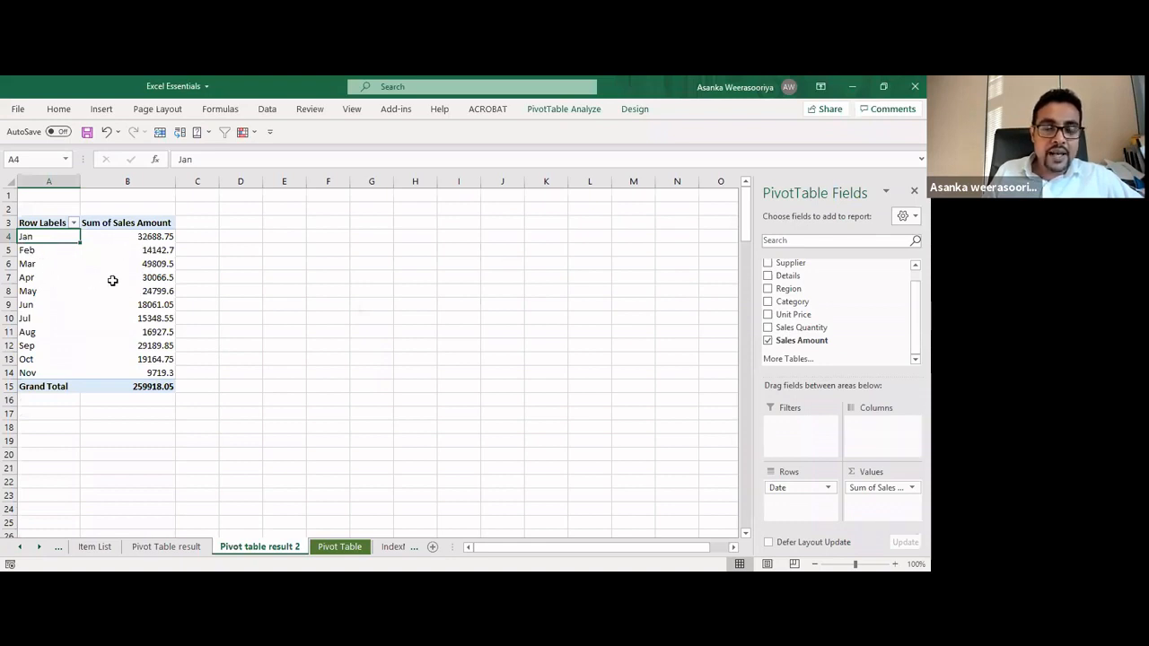
{"action": "mouse_move", "coordinate": [111, 279]}
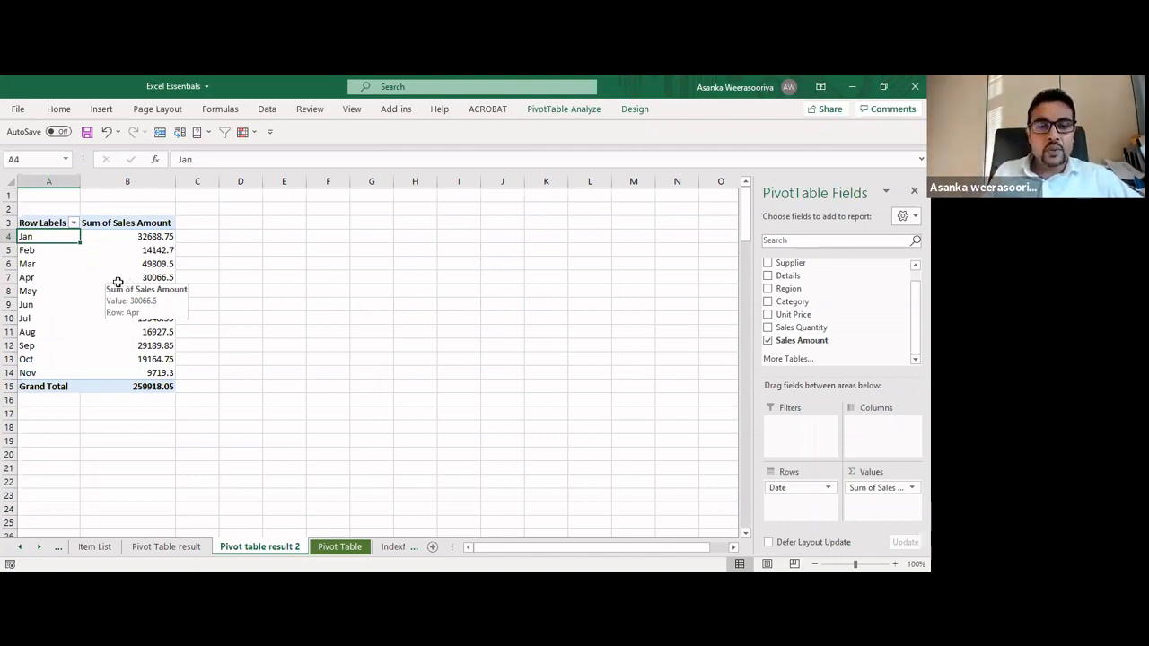
Step: Regroup the dates by both Quarters and Months
{"action": "right_click", "coordinate": [47, 242]}
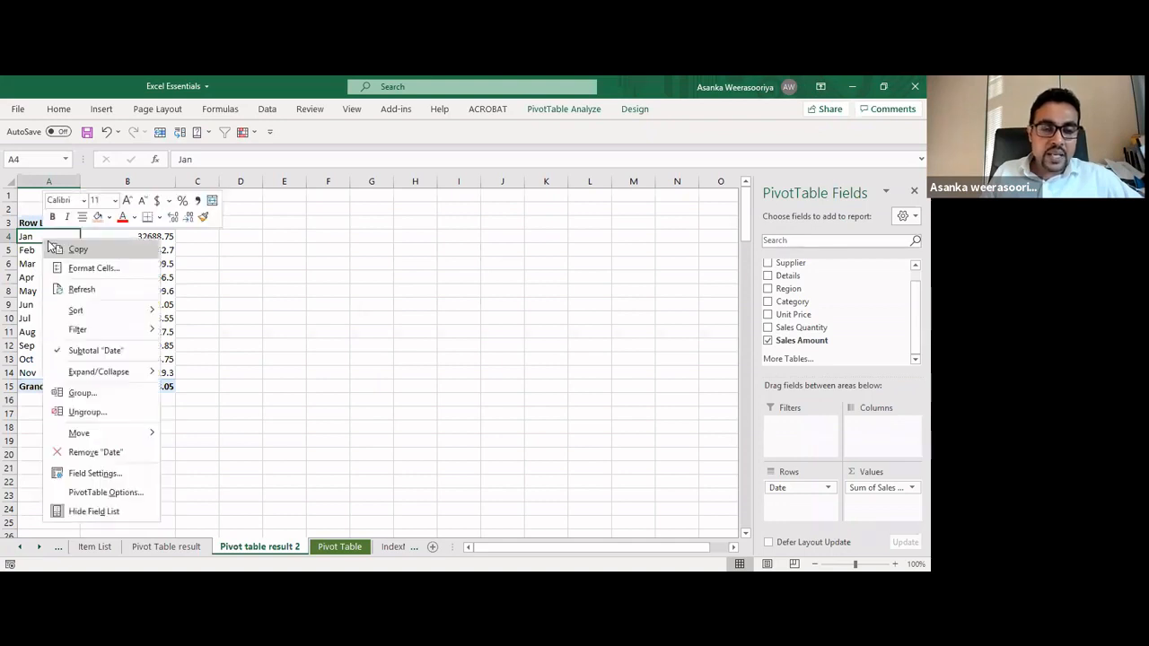
{"action": "left_click", "coordinate": [112, 401]}
{"action": "left_click_drag", "start_coordinate": [100, 294], "coordinate": [479, 237]}
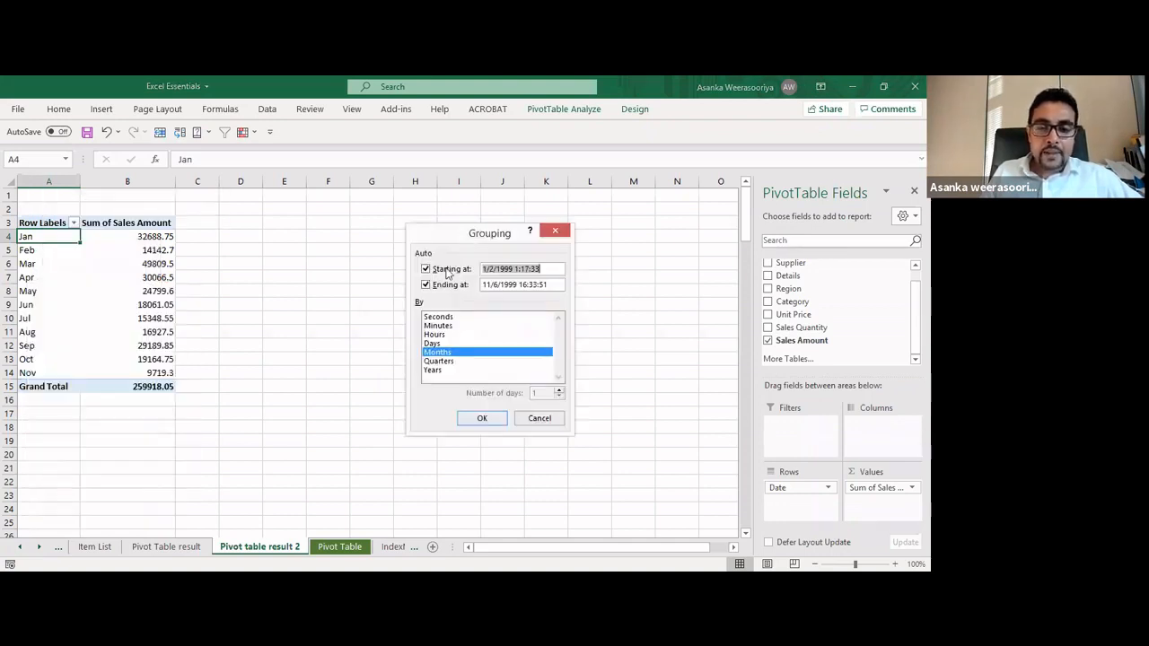
{"action": "left_click", "coordinate": [439, 362]}
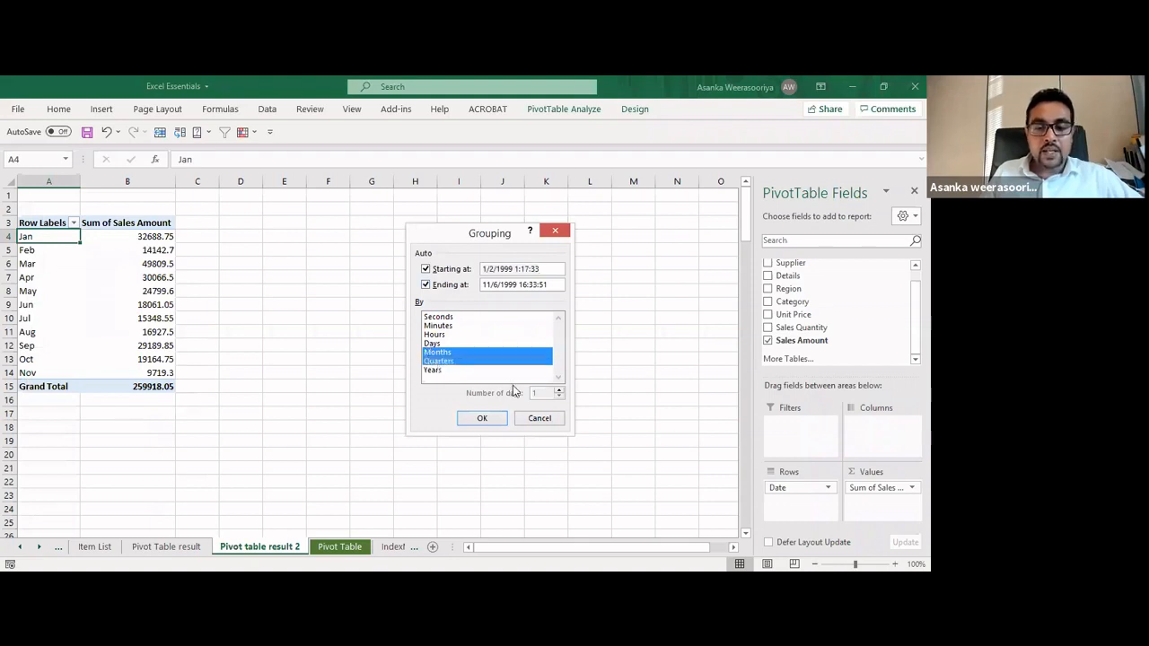
{"action": "left_click", "coordinate": [482, 420]}
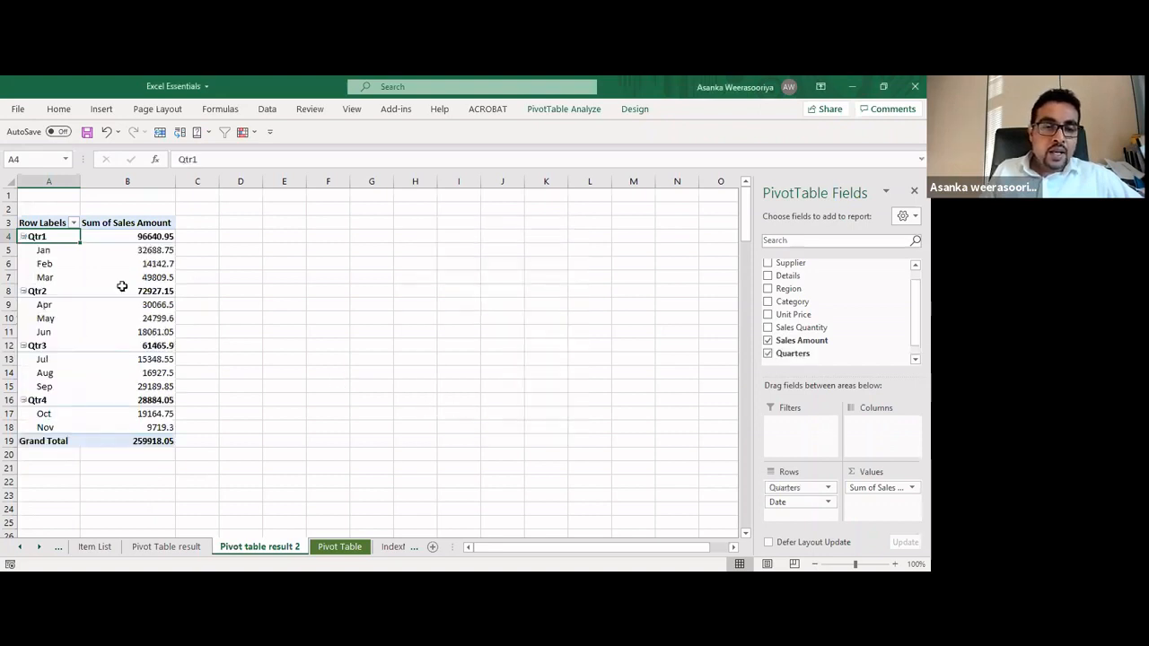
Step: Collapse Qtr1–Qtr4, then expand each again so all months show under their quarters
{"action": "left_click", "coordinate": [23, 237]}
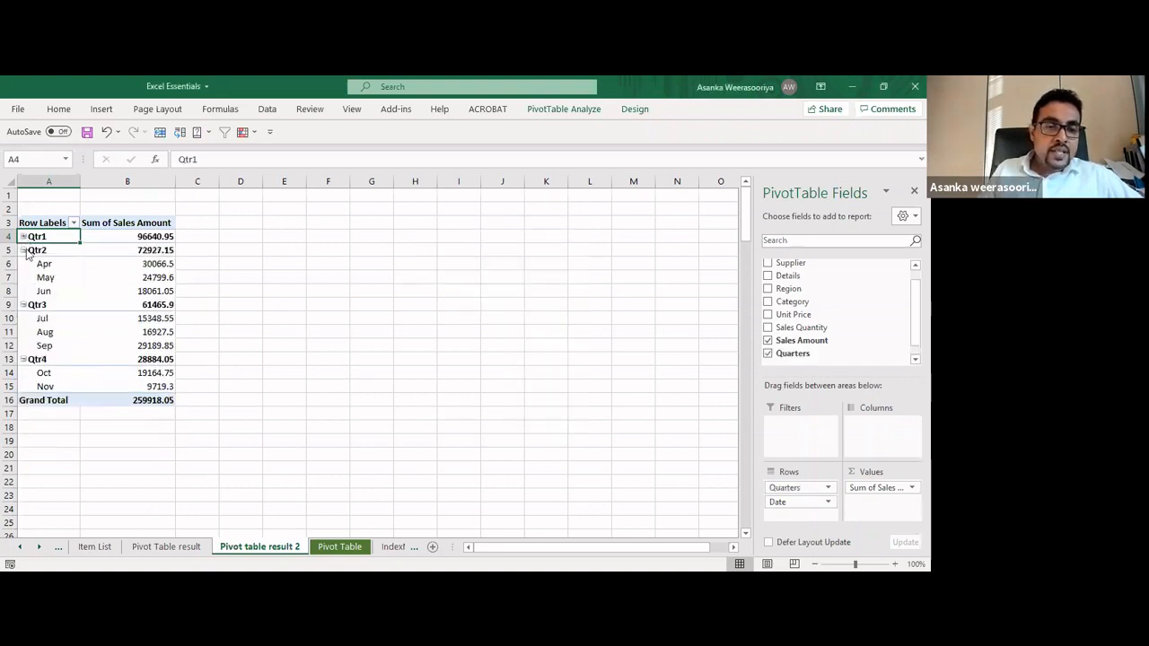
{"action": "left_click", "coordinate": [23, 250]}
{"action": "left_click", "coordinate": [24, 264]}
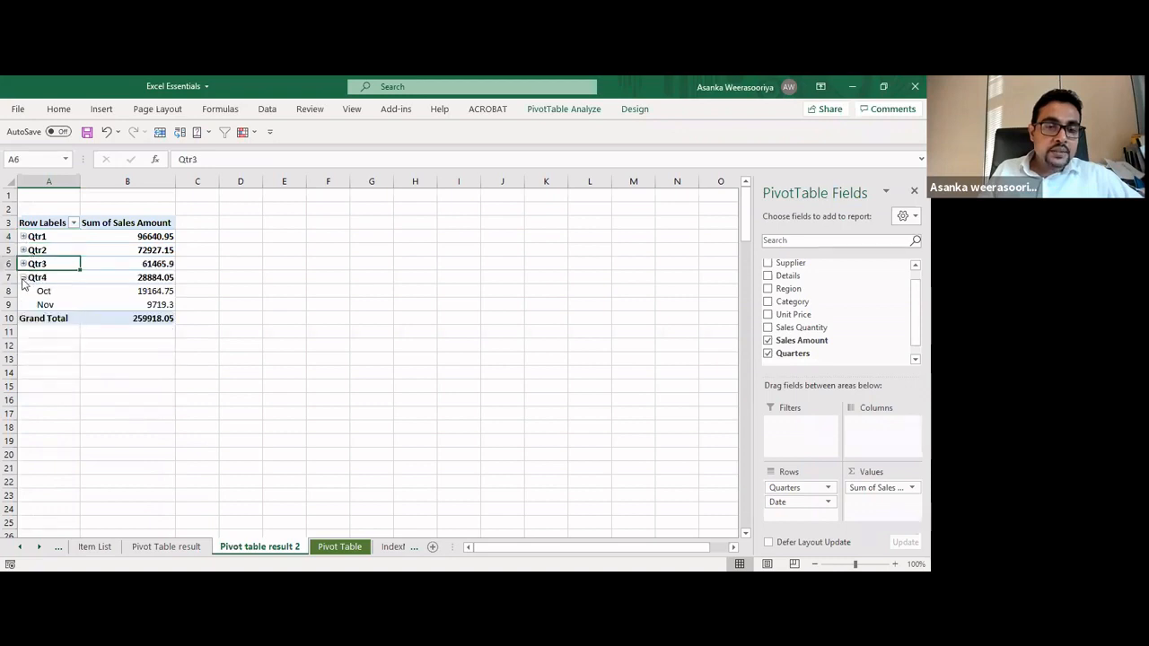
{"action": "left_click", "coordinate": [23, 278]}
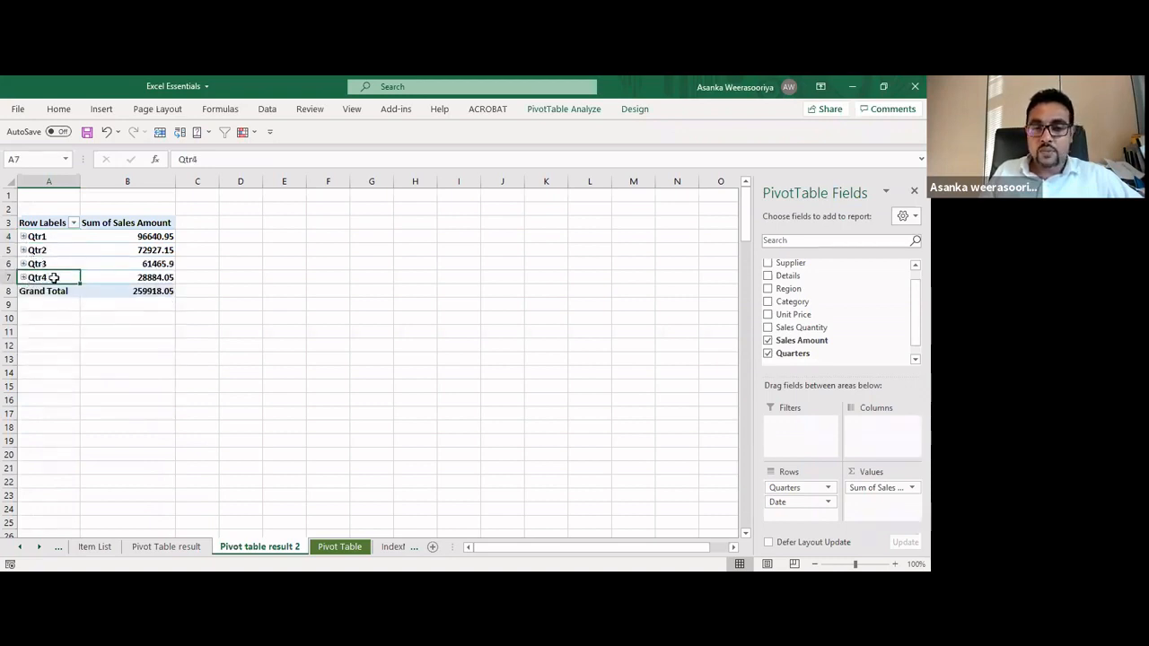
{"action": "left_click", "coordinate": [23, 237]}
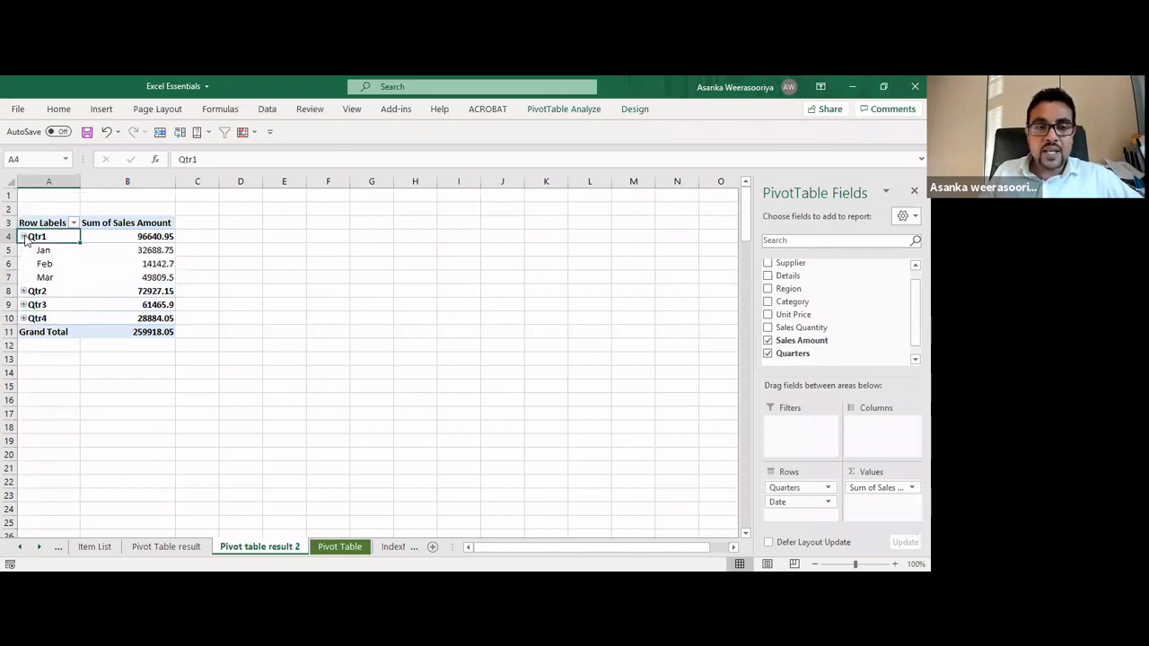
{"action": "left_click", "coordinate": [23, 292]}
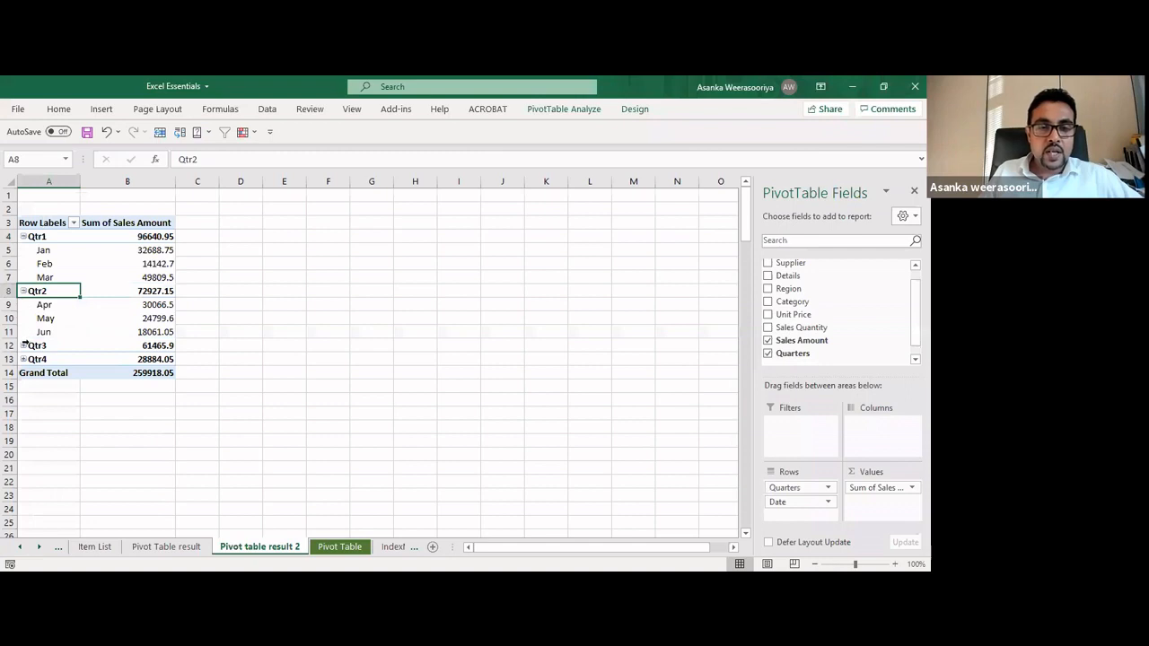
{"action": "left_click", "coordinate": [23, 346]}
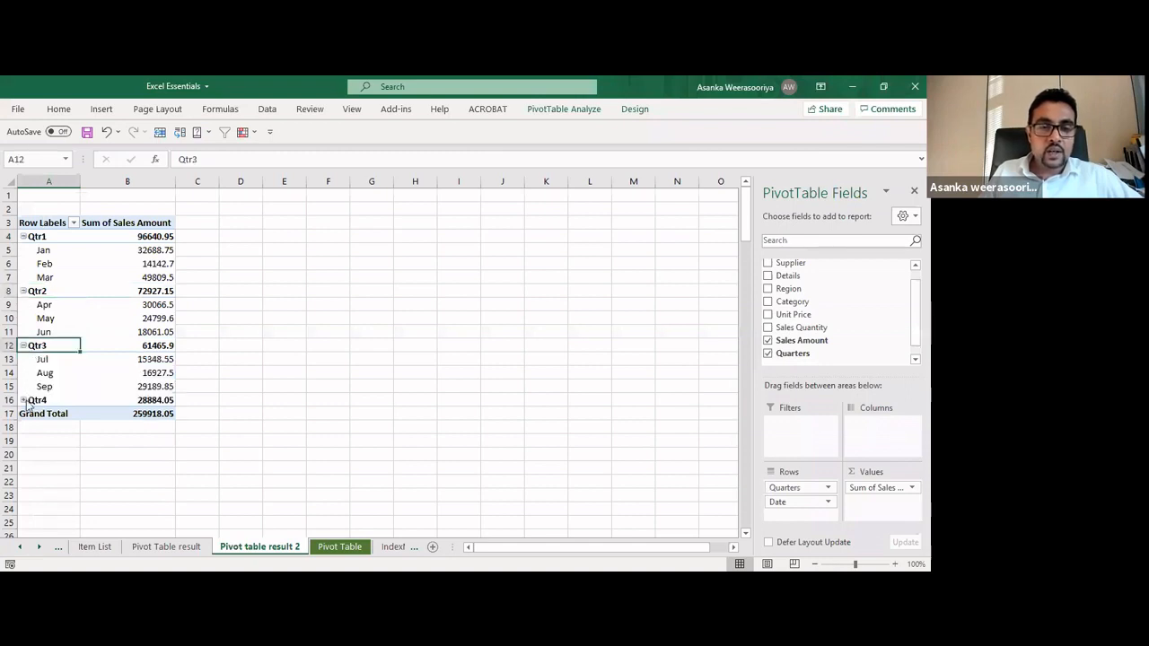
{"action": "left_click", "coordinate": [25, 401]}
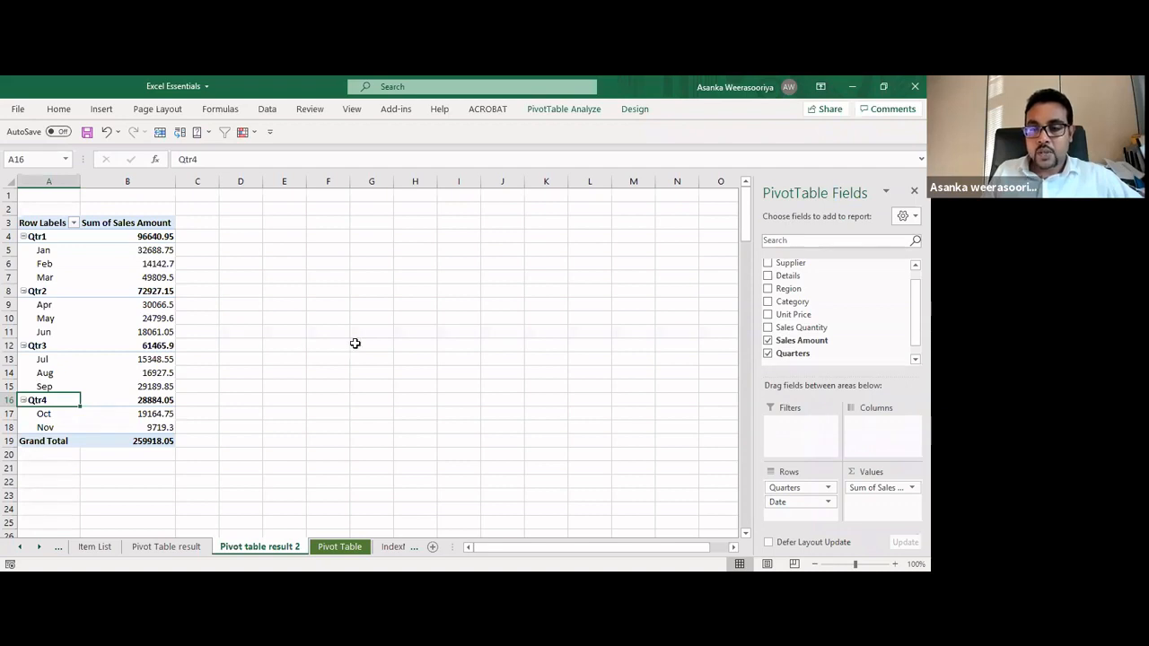
Step: Add Sum of Sales Quantity to the values beside Sales Amount, totalling 5295 units
{"action": "left_click_drag", "start_coordinate": [810, 330], "coordinate": [877, 507]}
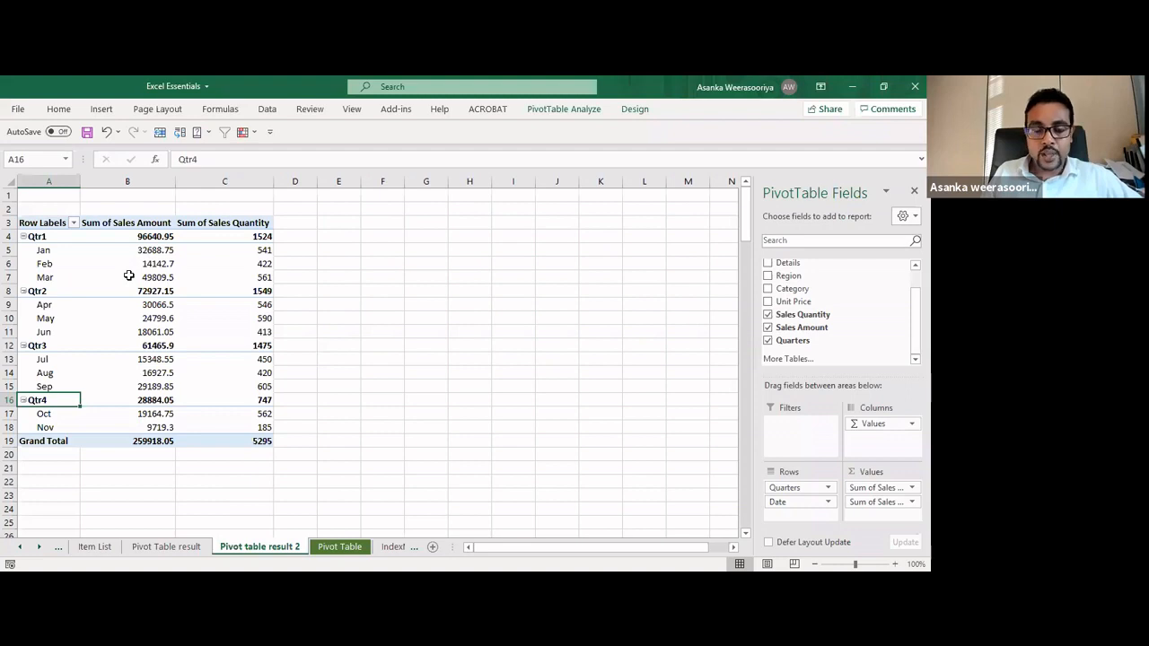
{"action": "mouse_move", "coordinate": [129, 275]}
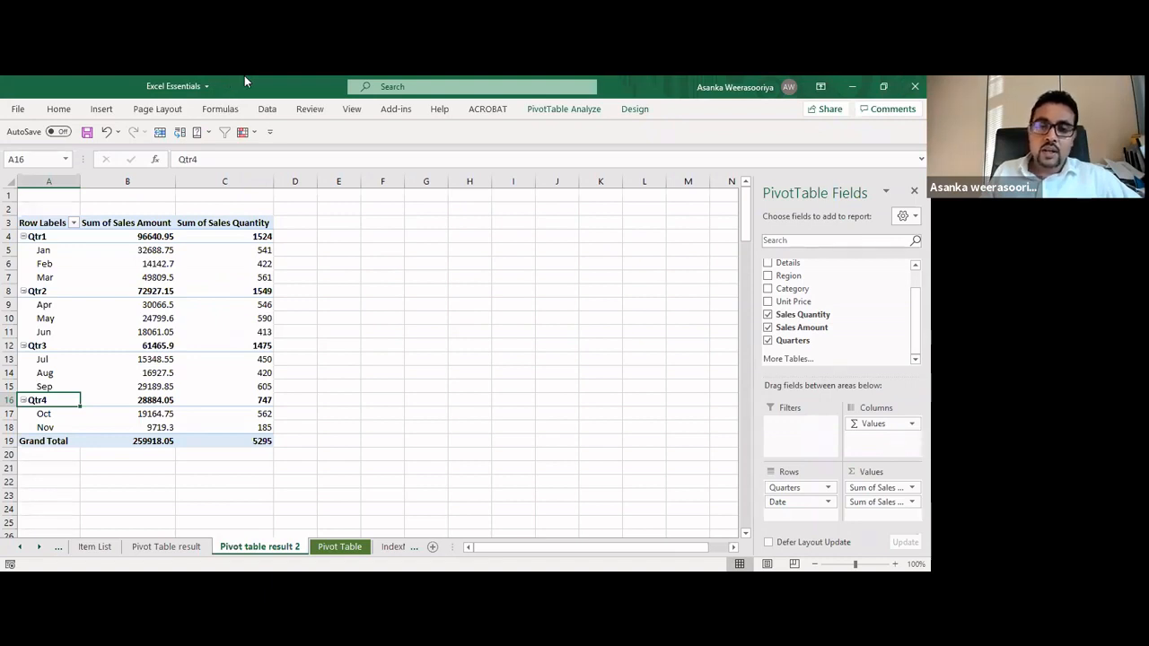
{"action": "left_click", "coordinate": [639, 110]}
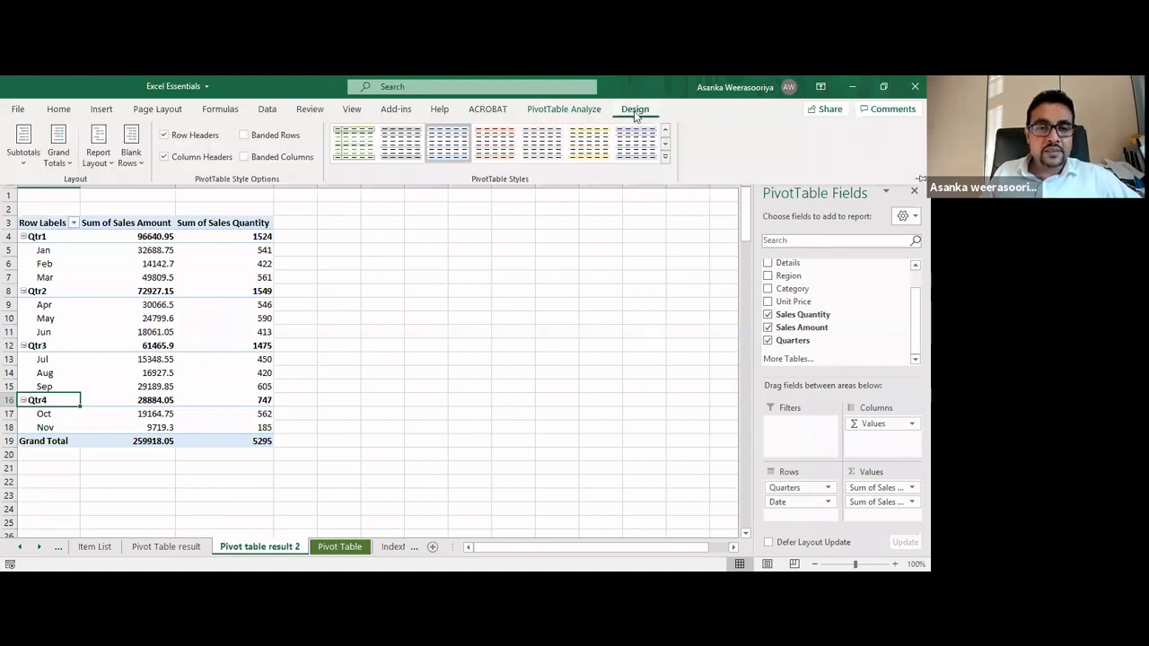
{"action": "left_click", "coordinate": [567, 111]}
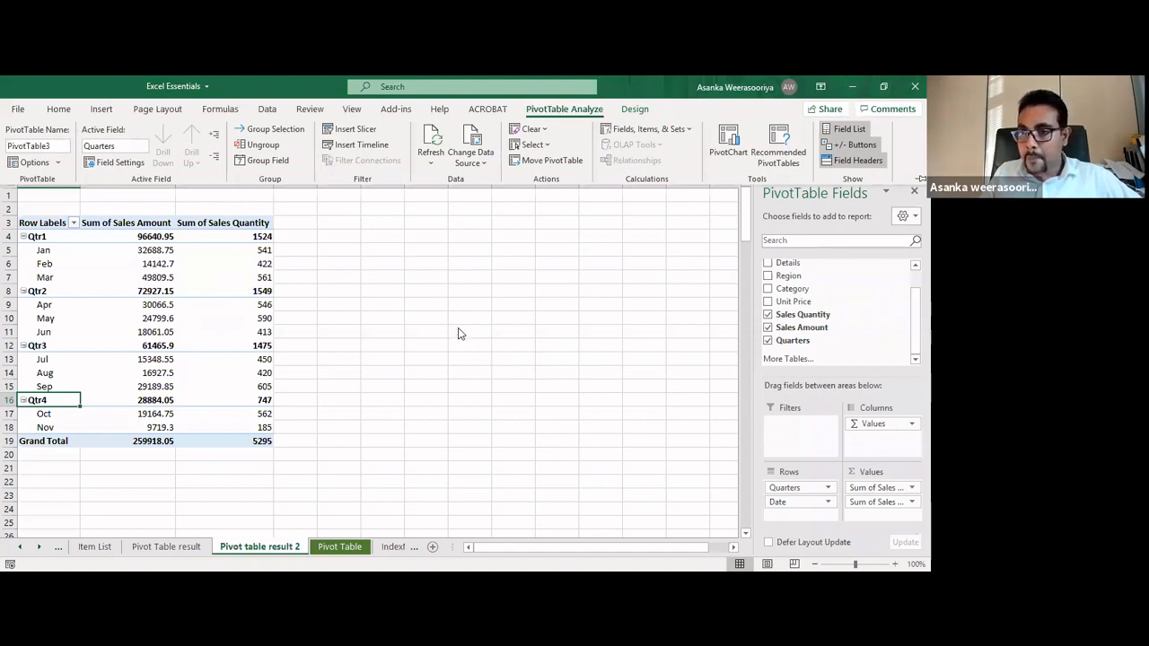
{"action": "left_click", "coordinate": [237, 277]}
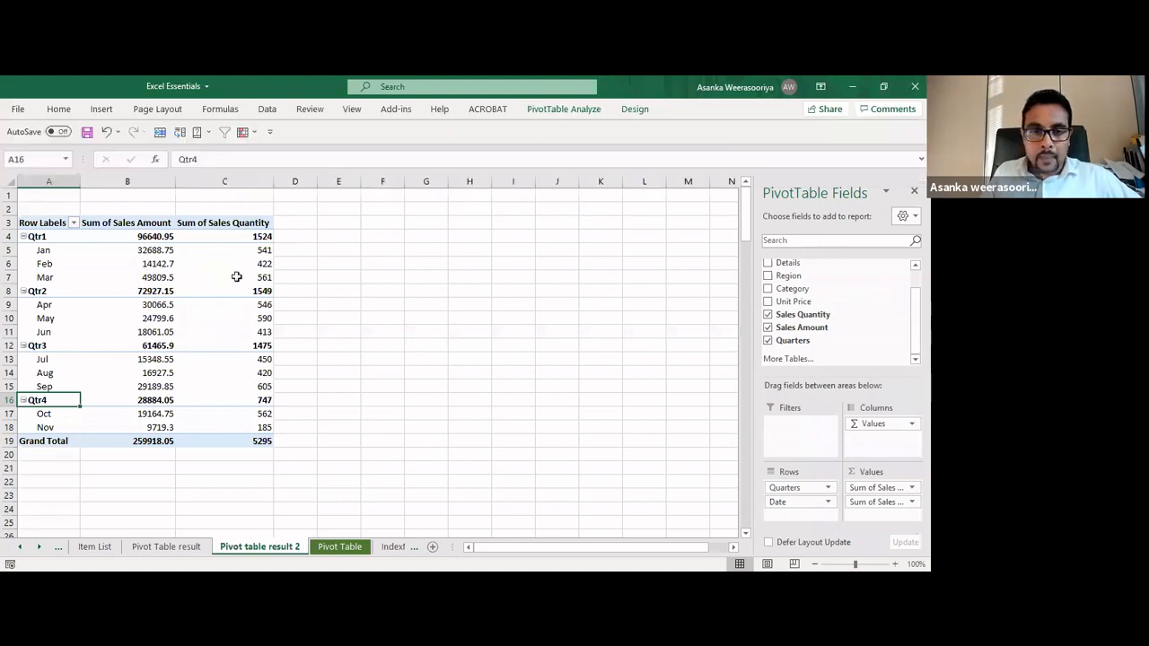
Step: Pin the ribbon permanently open and review the Design and PivotTable Analyze tabs
{"action": "right_click", "coordinate": [219, 113]}
{"action": "left_click", "coordinate": [249, 139]}
{"action": "left_click", "coordinate": [230, 369]}
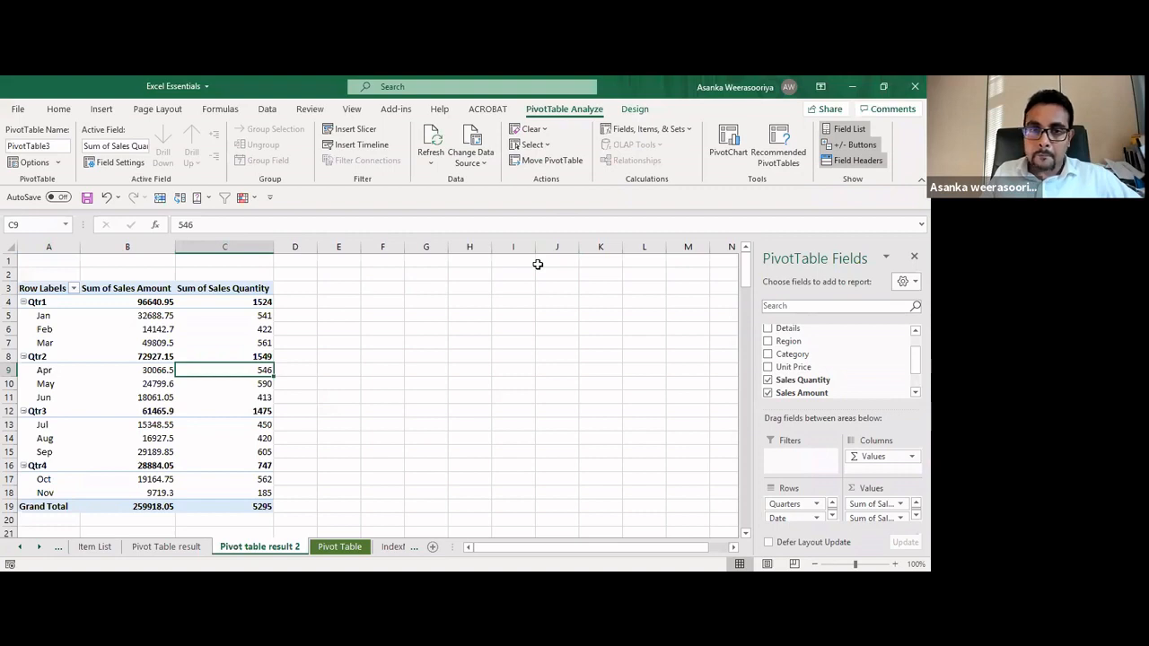
{"action": "left_click", "coordinate": [347, 345]}
{"action": "left_click", "coordinate": [184, 341]}
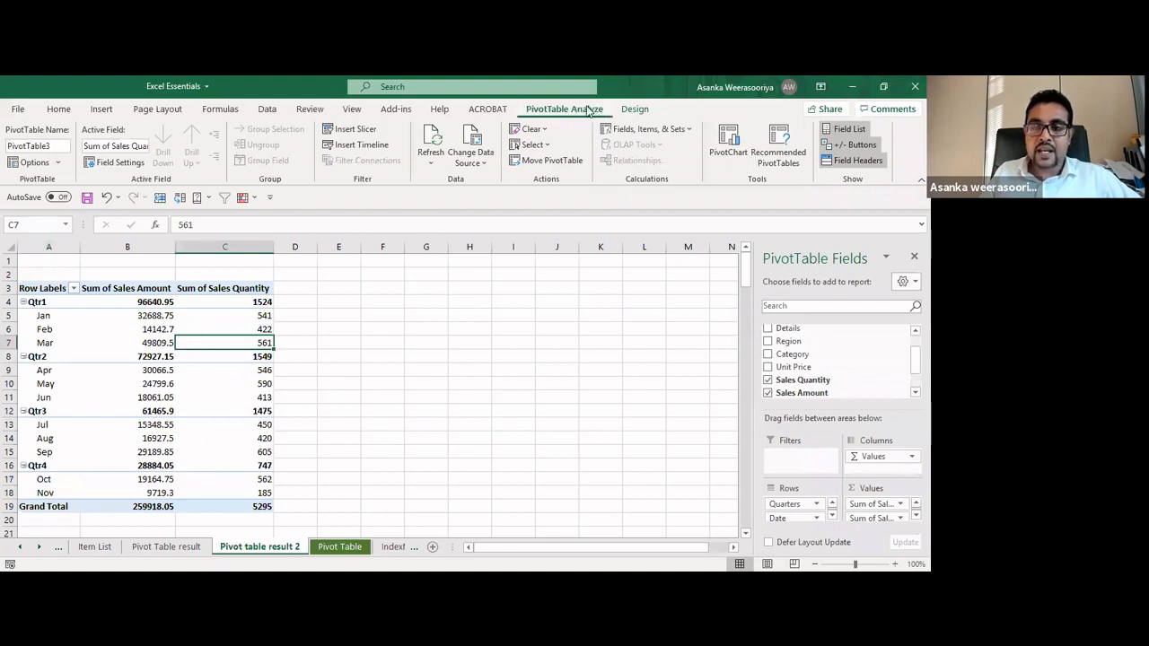
{"action": "left_click", "coordinate": [639, 109]}
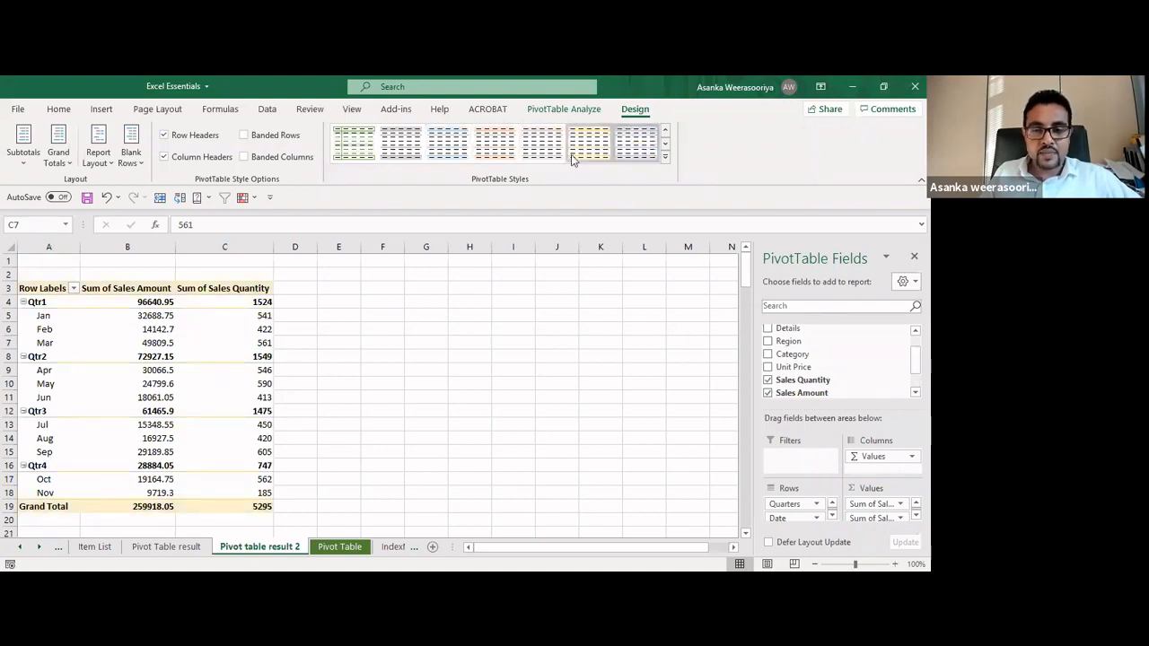
{"action": "left_click", "coordinate": [560, 109]}
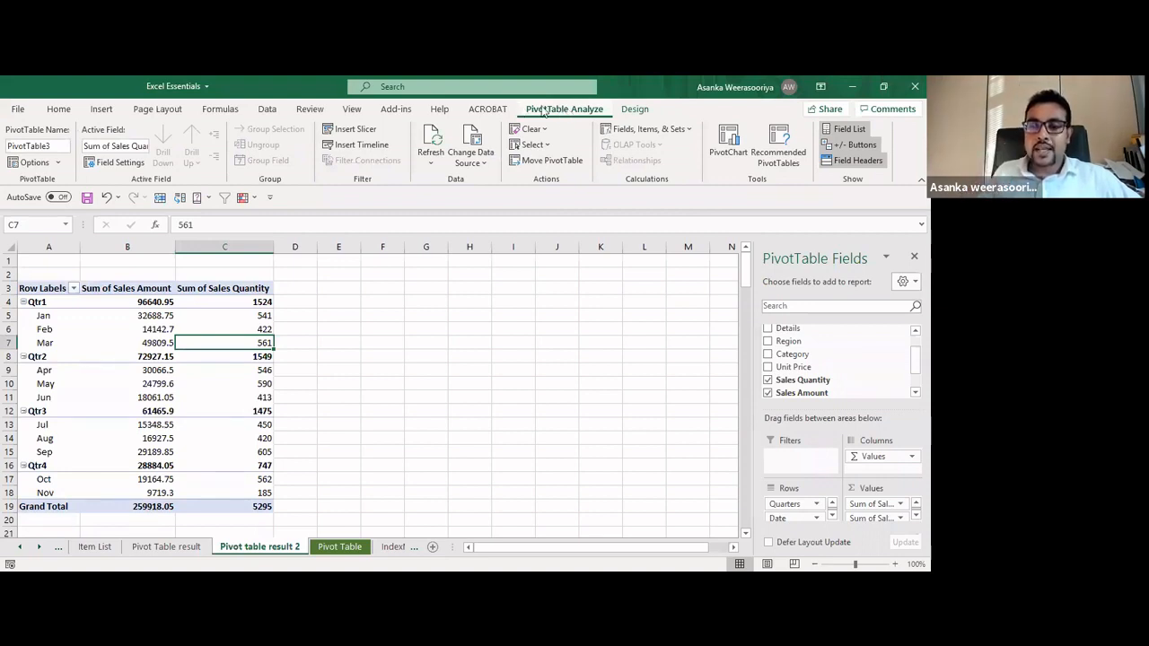
{"action": "left_click", "coordinate": [431, 381]}
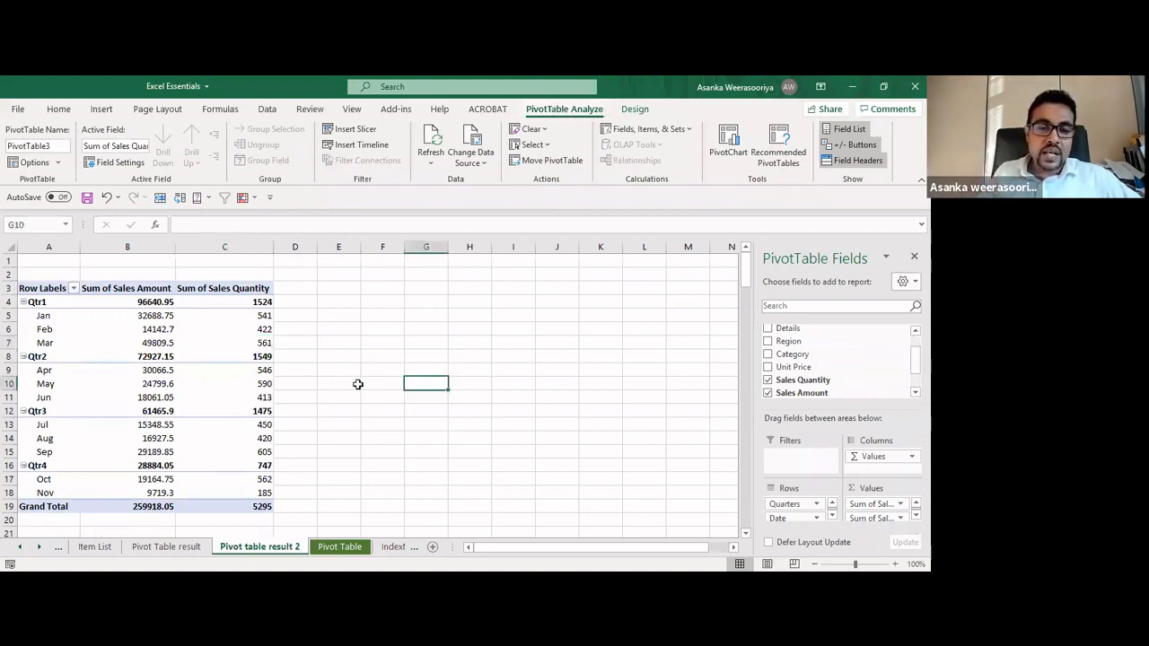
{"action": "left_click", "coordinate": [158, 341]}
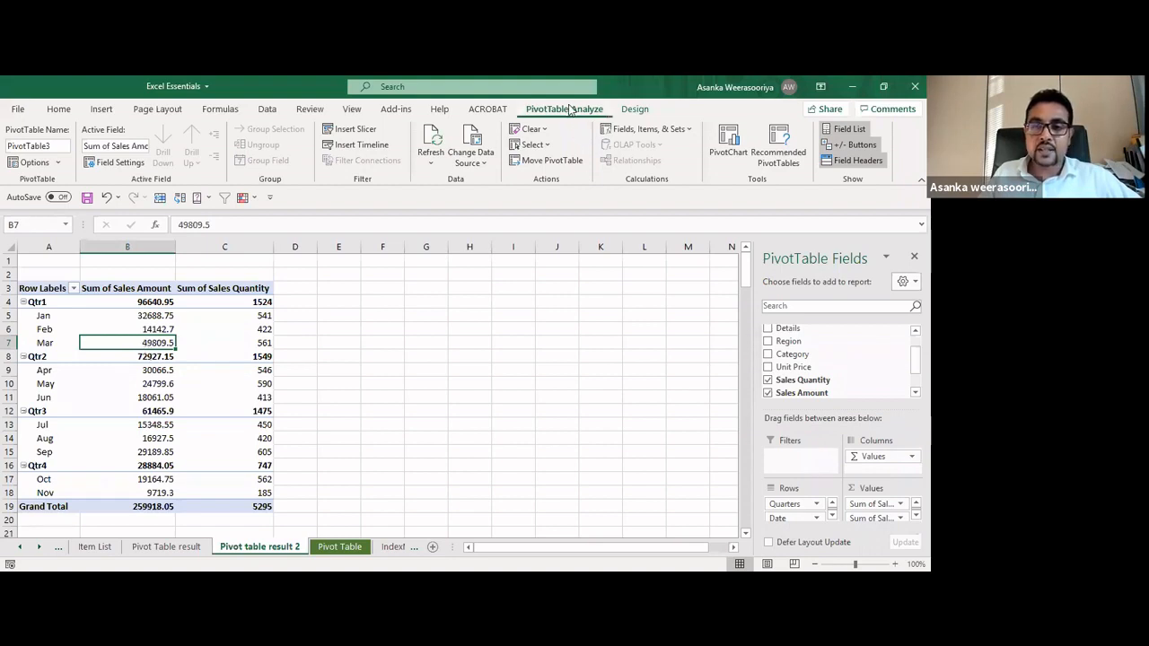
Step: Insert a Region slicer listing East, MidWest, South and West via Insert Slicer
{"action": "left_click", "coordinate": [364, 131]}
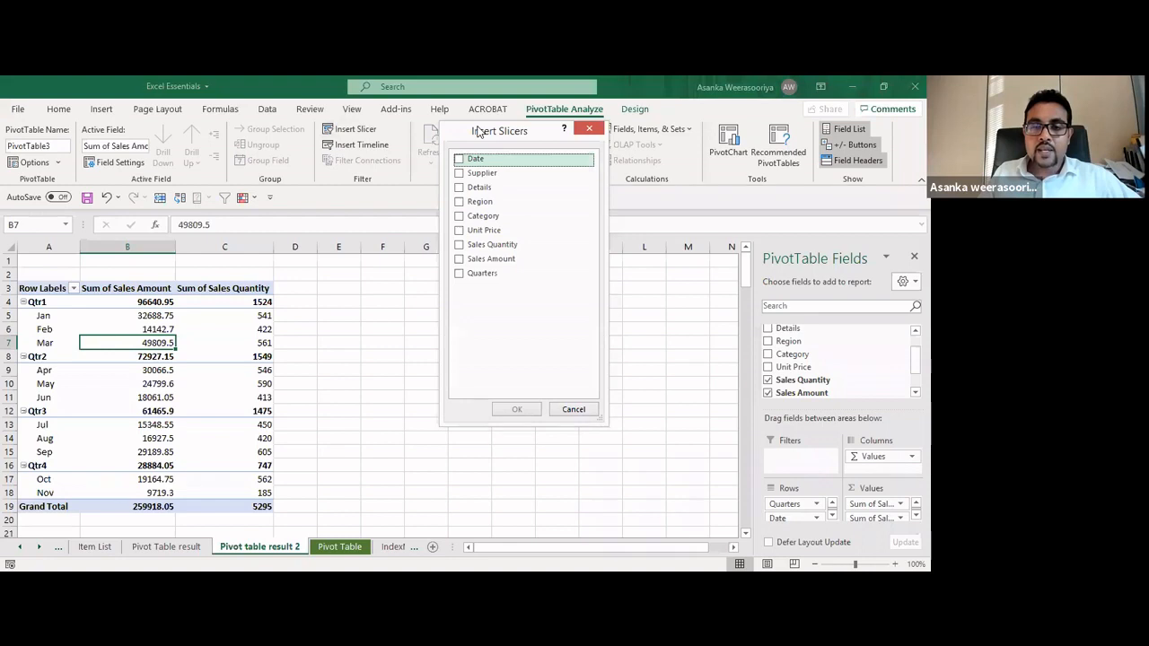
{"action": "left_click_drag", "start_coordinate": [478, 132], "coordinate": [440, 180]}
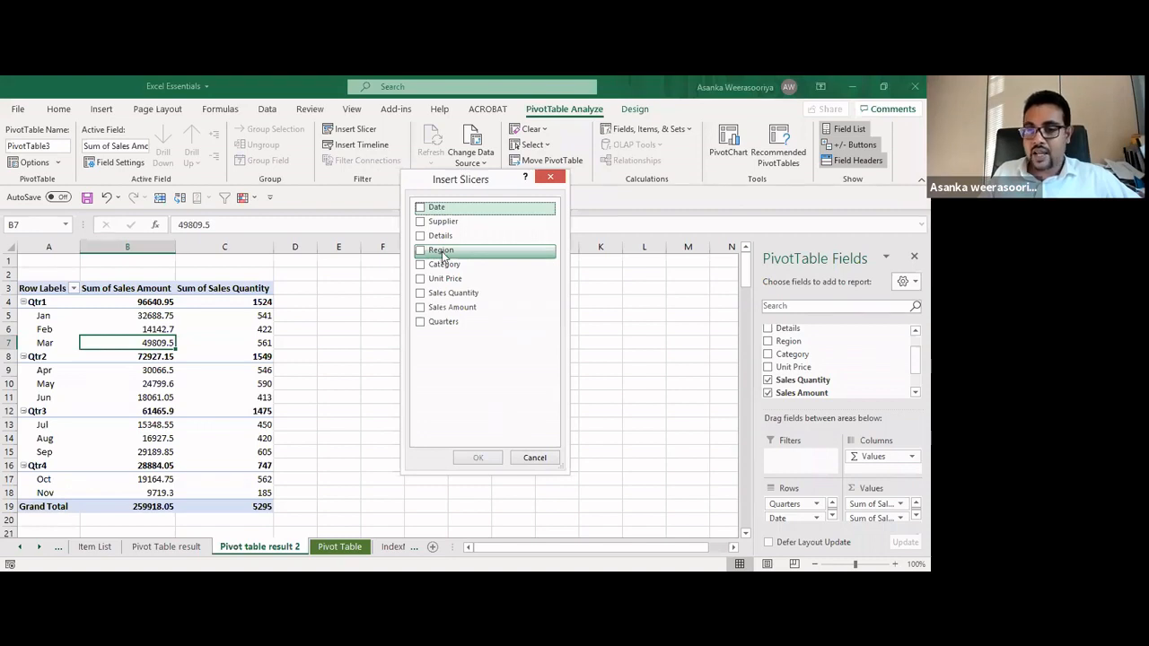
{"action": "left_click", "coordinate": [437, 255]}
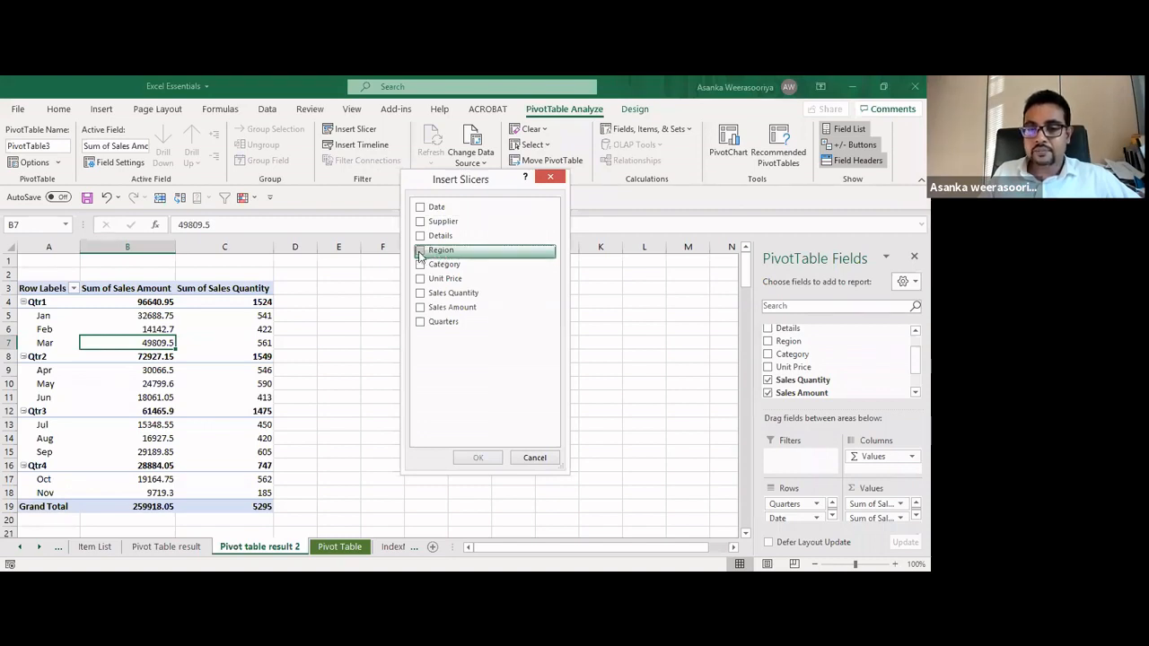
{"action": "left_click", "coordinate": [421, 254]}
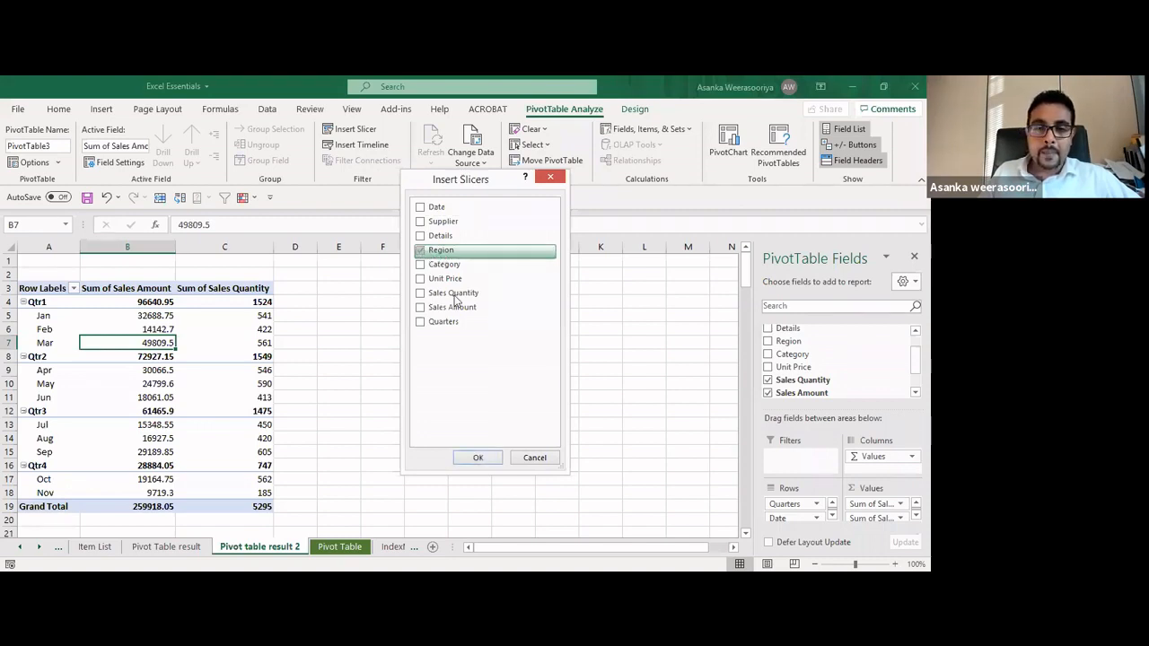
{"action": "left_click", "coordinate": [477, 460]}
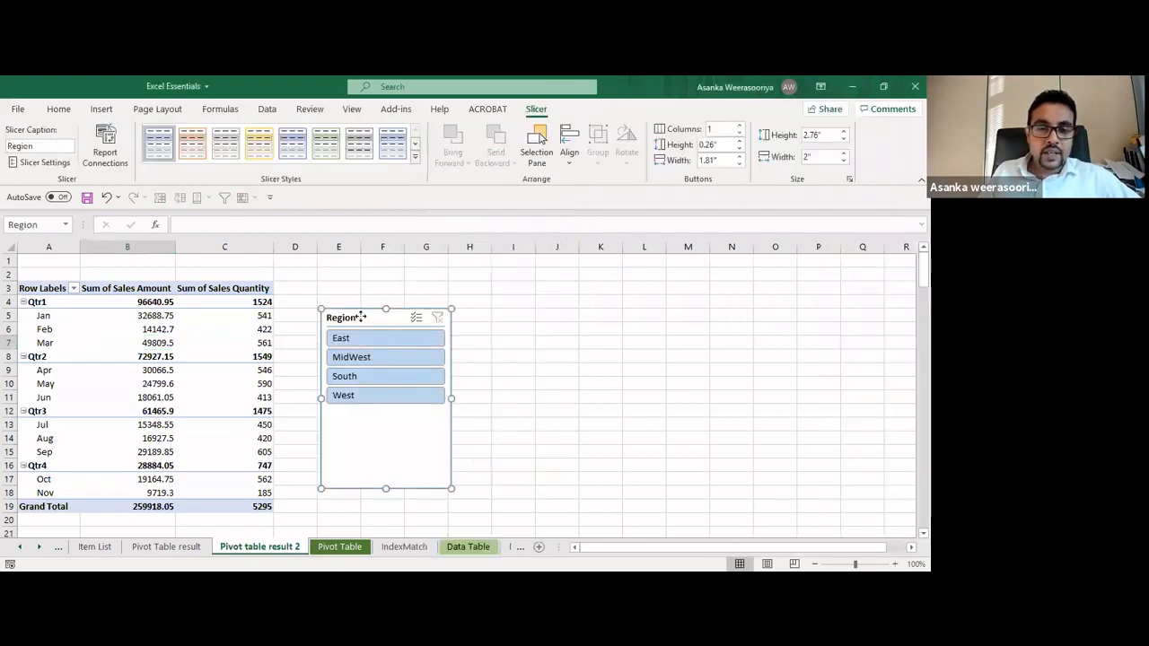
Step: Move the Region slicer beside the pivot and filter to West, giving 56355.95 sales and 1516 units
{"action": "left_click_drag", "start_coordinate": [361, 317], "coordinate": [388, 282]}
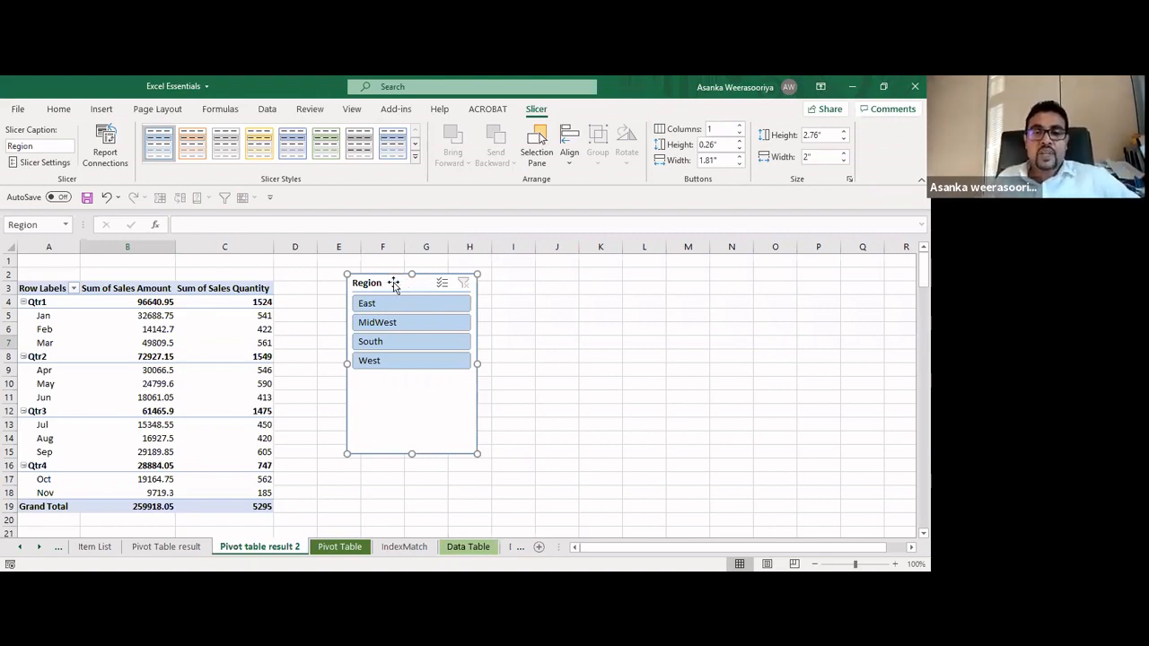
{"action": "left_click_drag", "start_coordinate": [394, 282], "coordinate": [398, 287]}
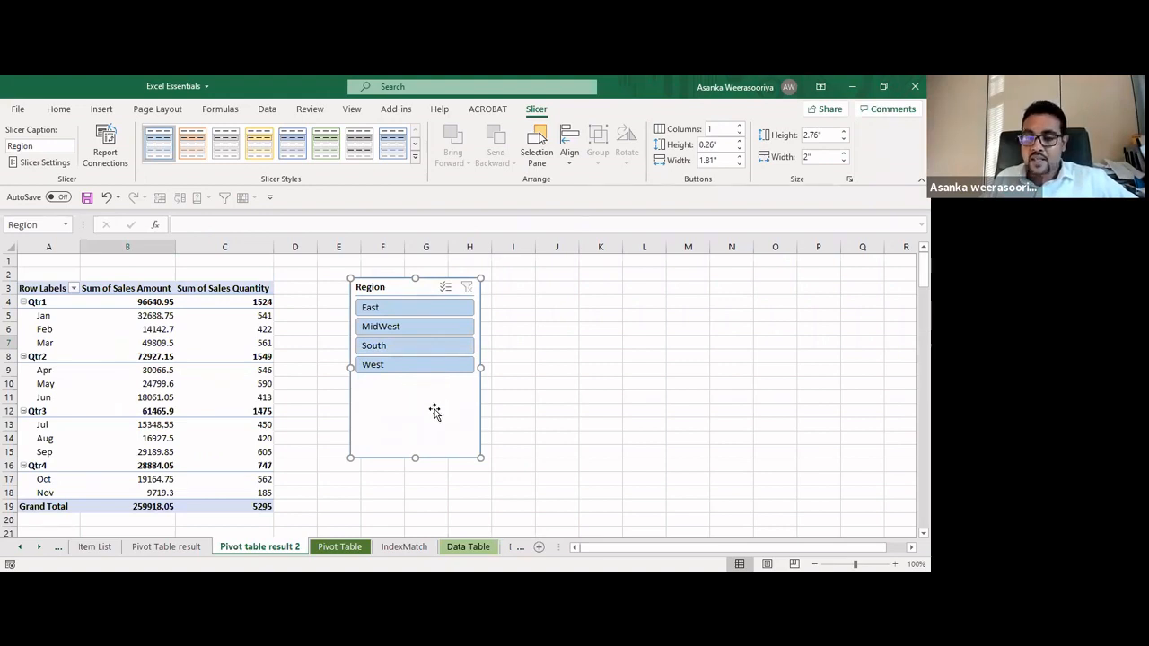
{"action": "left_click", "coordinate": [399, 308]}
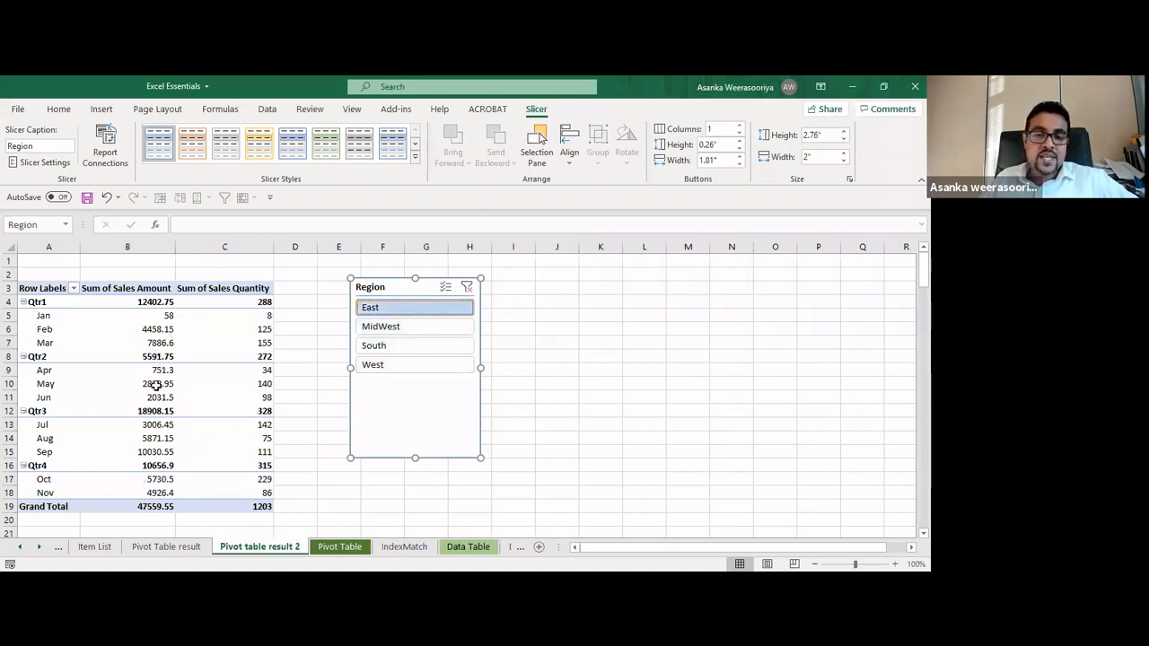
{"action": "left_click", "coordinate": [391, 328]}
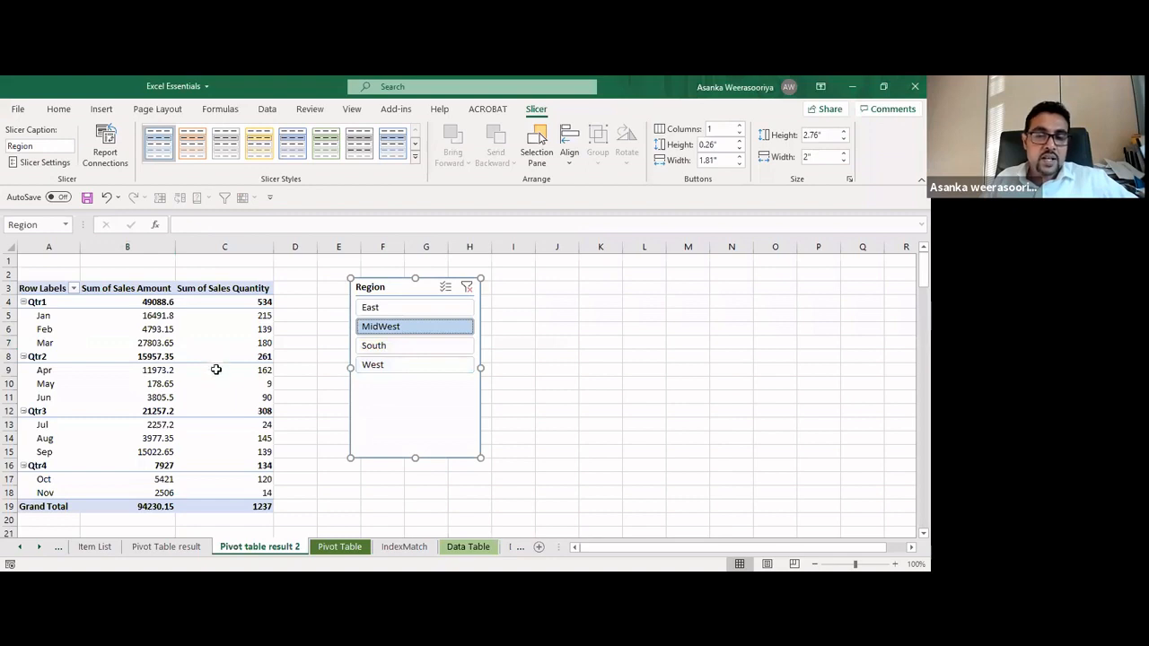
{"action": "left_click", "coordinate": [392, 354]}
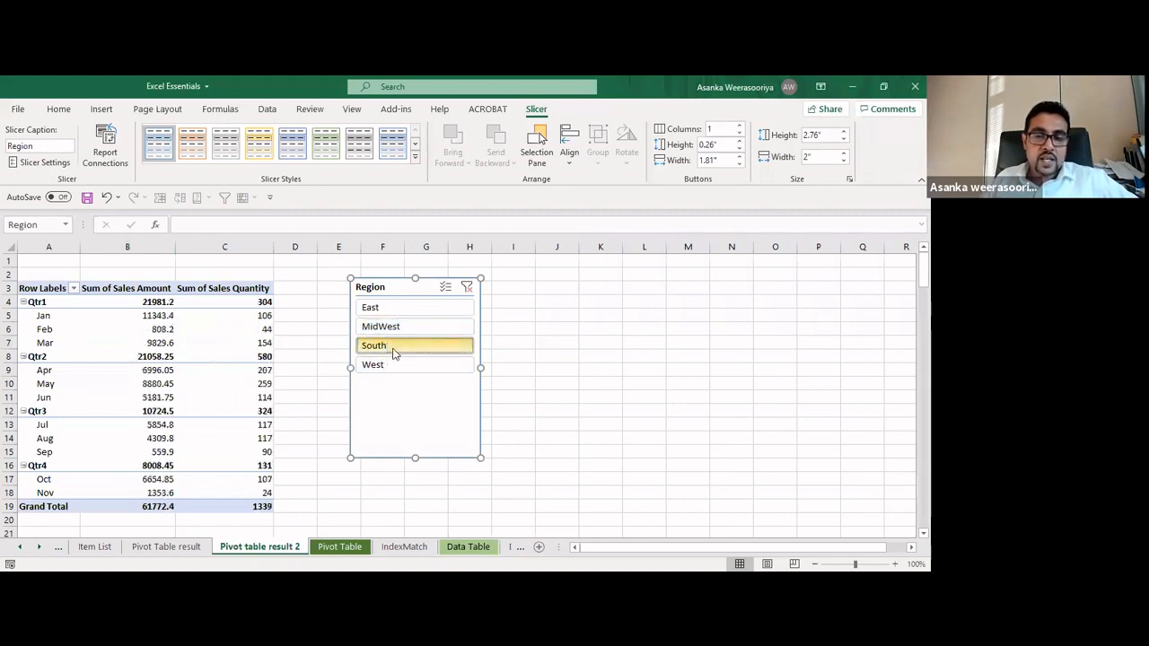
{"action": "left_click", "coordinate": [392, 366]}
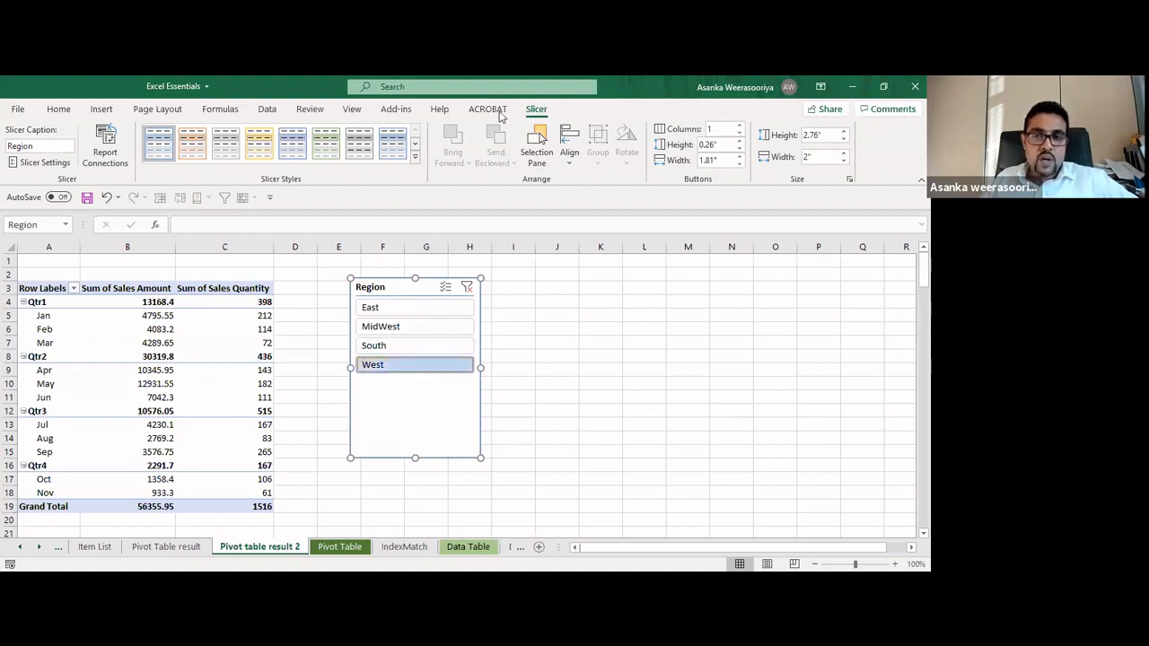
{"action": "left_click", "coordinate": [225, 354]}
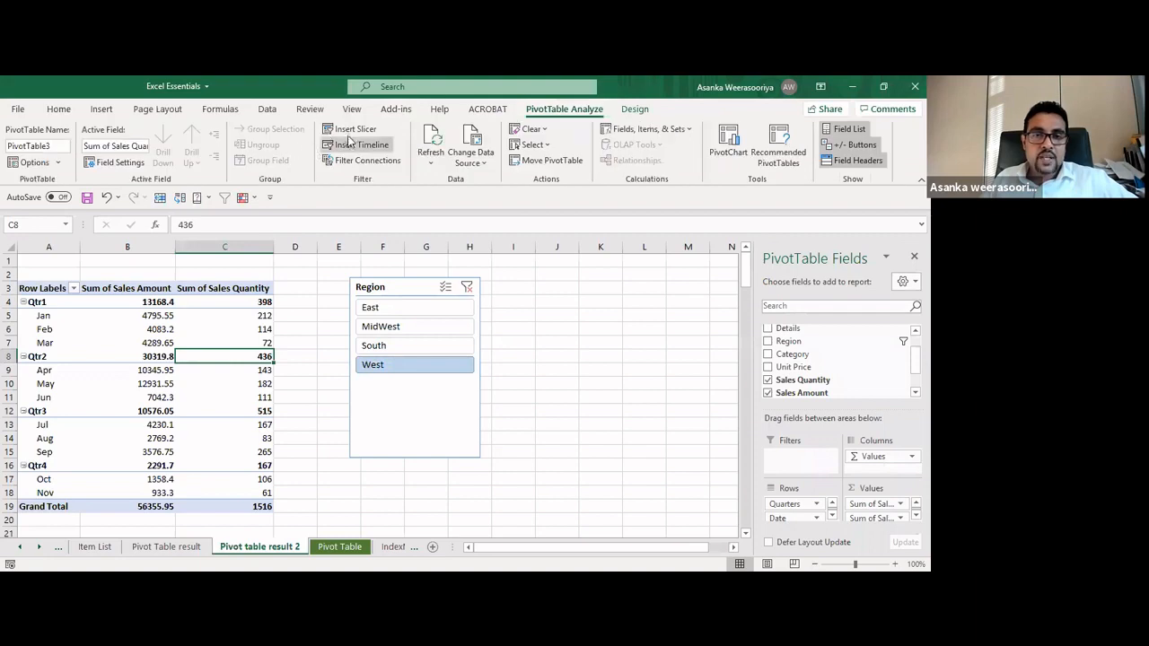
Step: Insert a Supplier slicer from Insert Slicer, ticking the Supplier field
{"action": "left_click", "coordinate": [353, 131]}
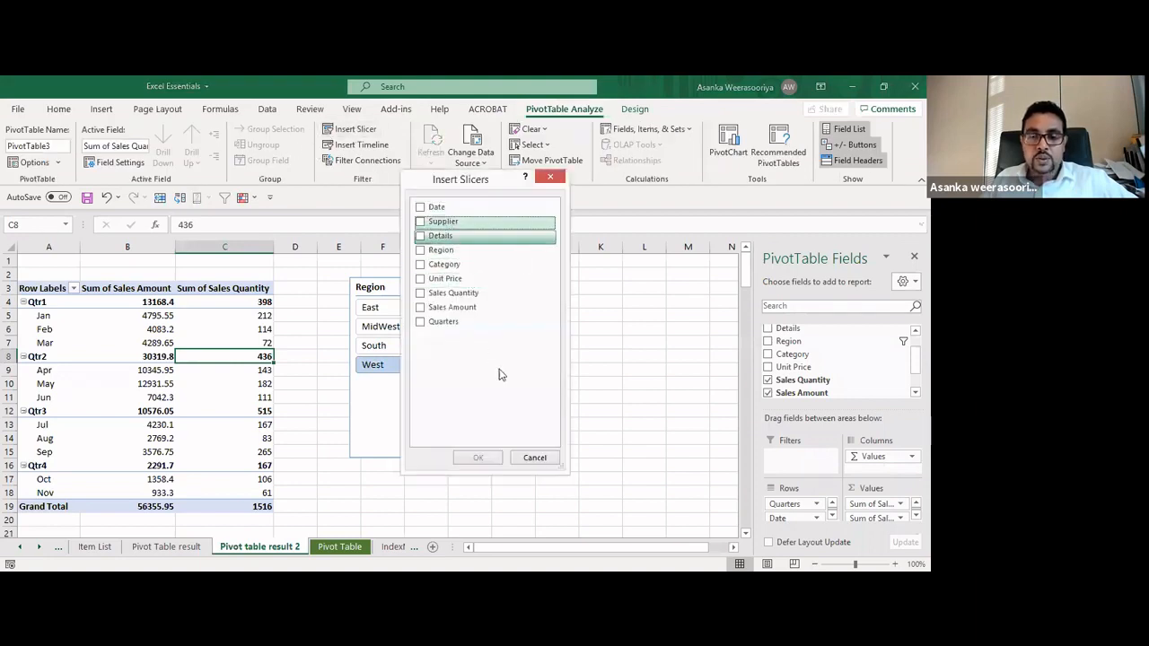
{"action": "left_click", "coordinate": [440, 221]}
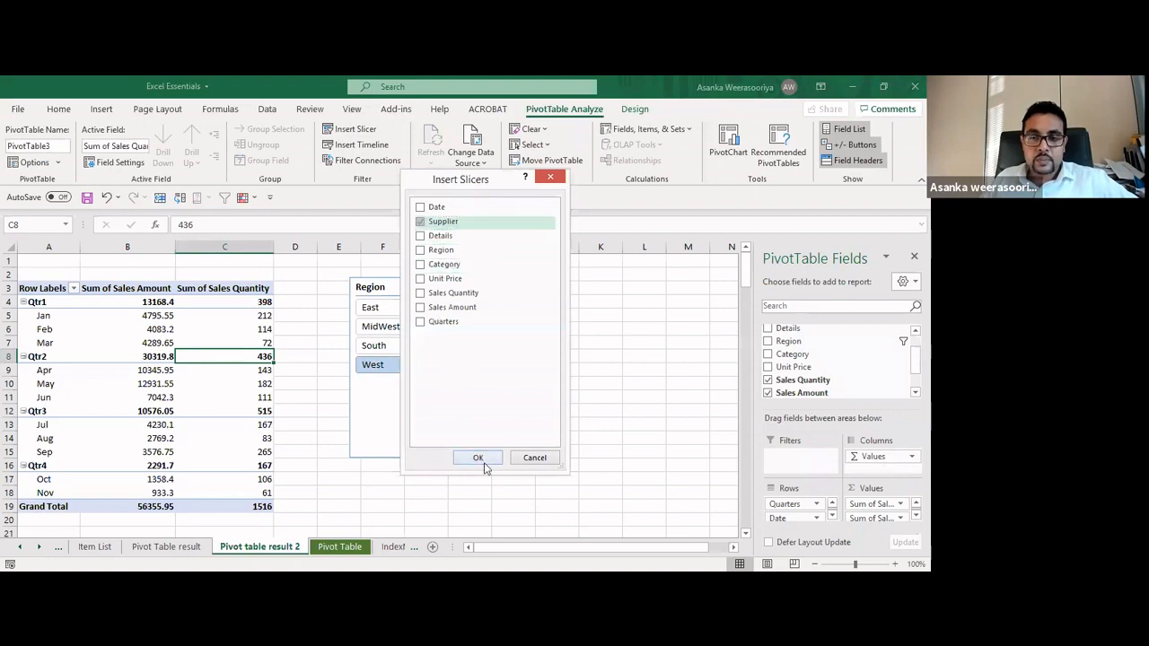
{"action": "left_click", "coordinate": [481, 459]}
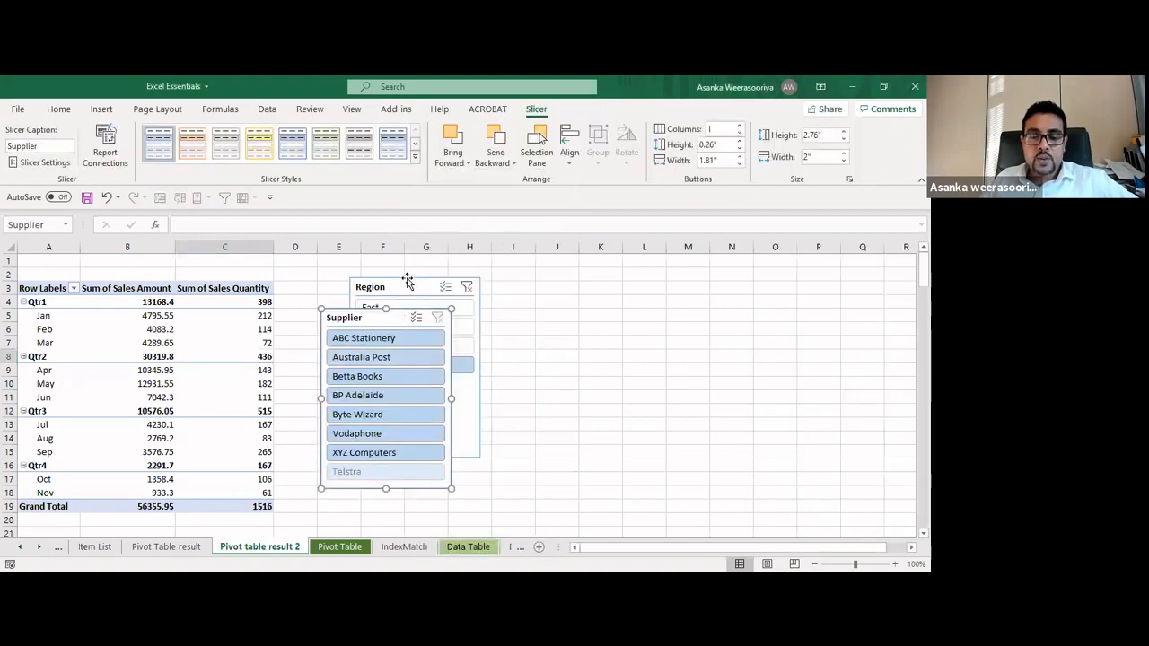
Step: Place the Region and Supplier slicers side by side and try a few supplier and region filters
{"action": "left_click_drag", "start_coordinate": [406, 281], "coordinate": [526, 266]}
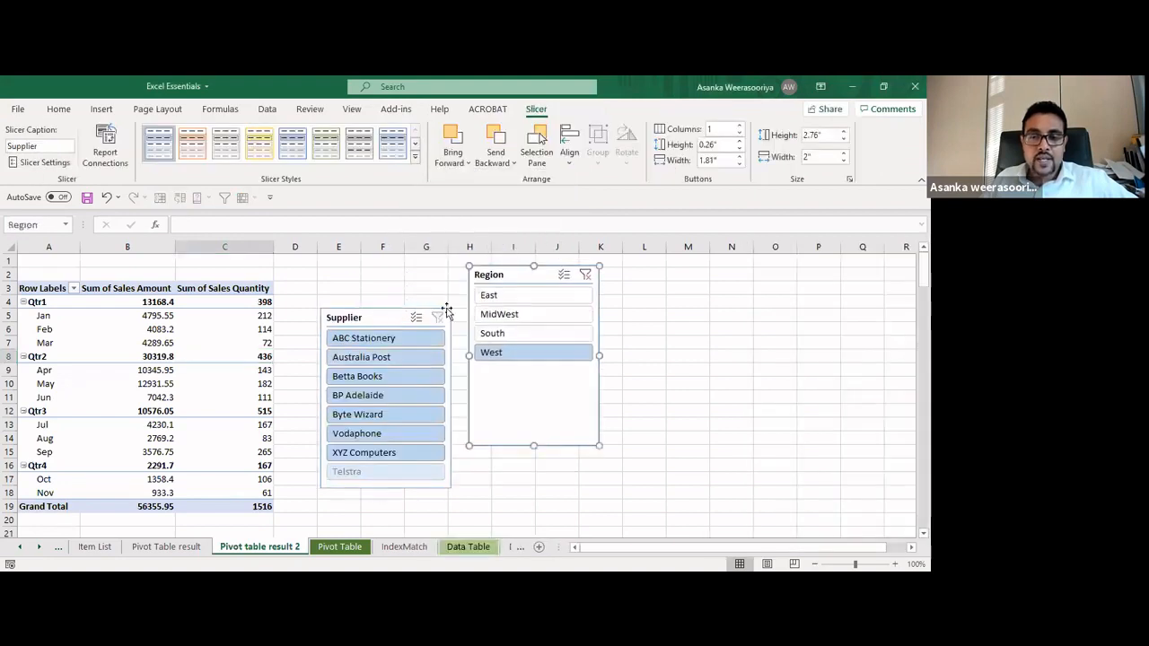
{"action": "left_click_drag", "start_coordinate": [387, 305], "coordinate": [384, 263]}
{"action": "left_click", "coordinate": [382, 301]}
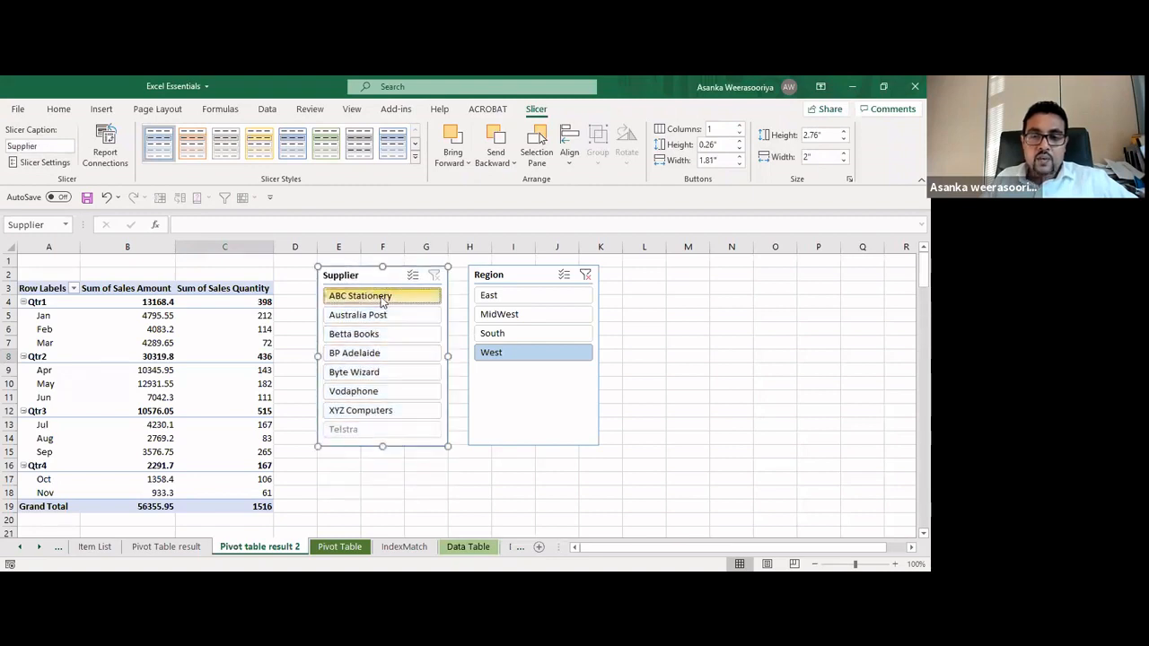
{"action": "left_click", "coordinate": [489, 299]}
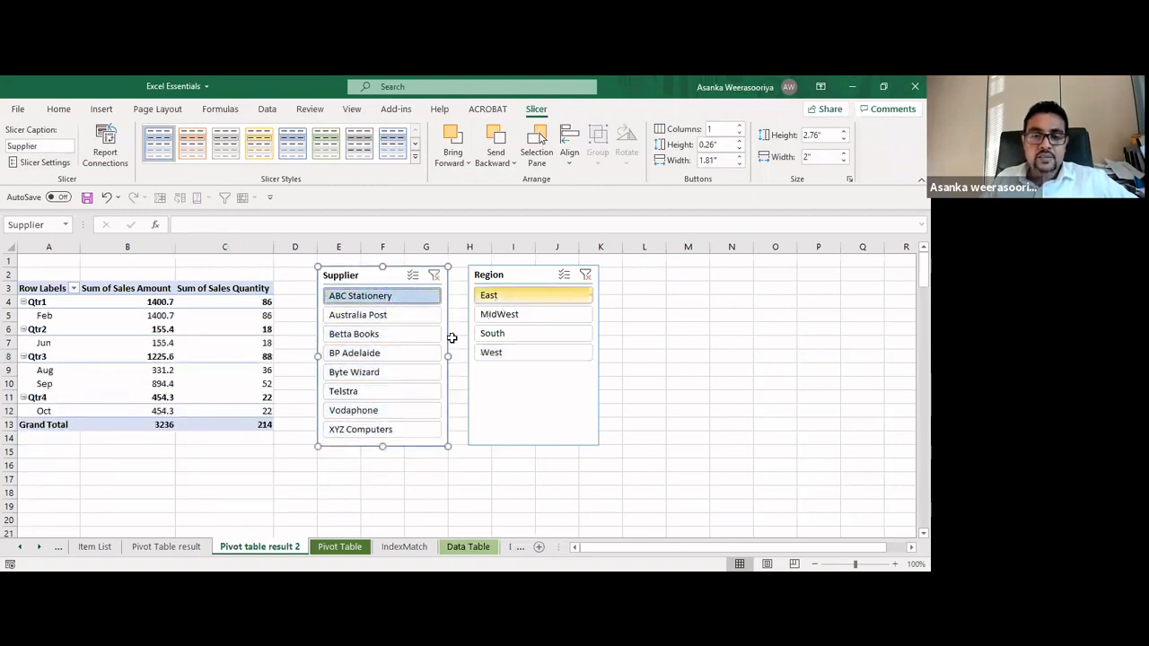
{"action": "left_click", "coordinate": [375, 318]}
{"action": "left_click", "coordinate": [512, 316]}
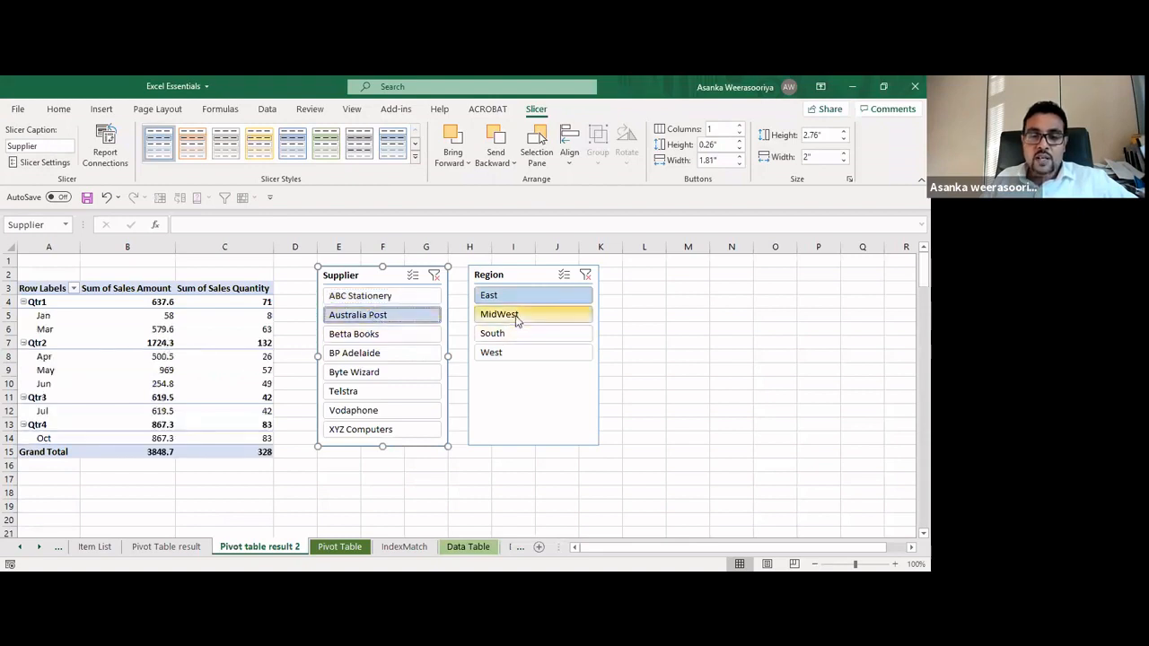
Step: Select all suppliers and all four regions, restoring totals of 259918.05 sales and 5295 units
{"action": "left_click", "coordinate": [405, 297], "text": "ctrl"}
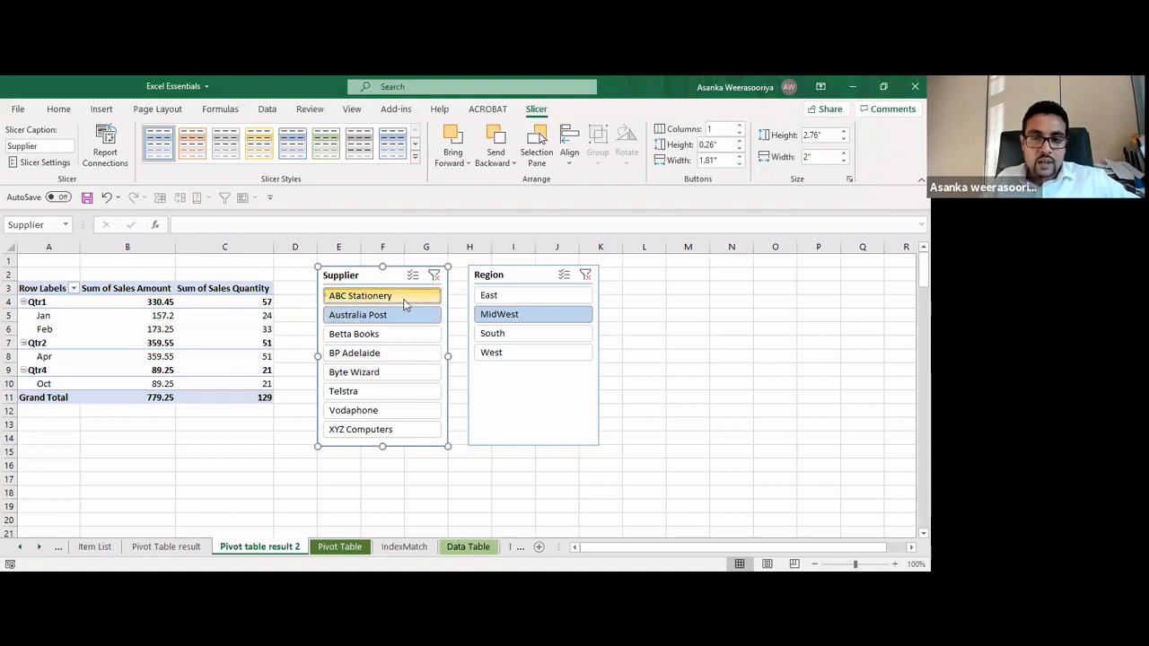
{"action": "left_click", "coordinate": [379, 333], "text": "ctrl"}
{"action": "left_click", "coordinate": [380, 353], "text": "ctrl"}
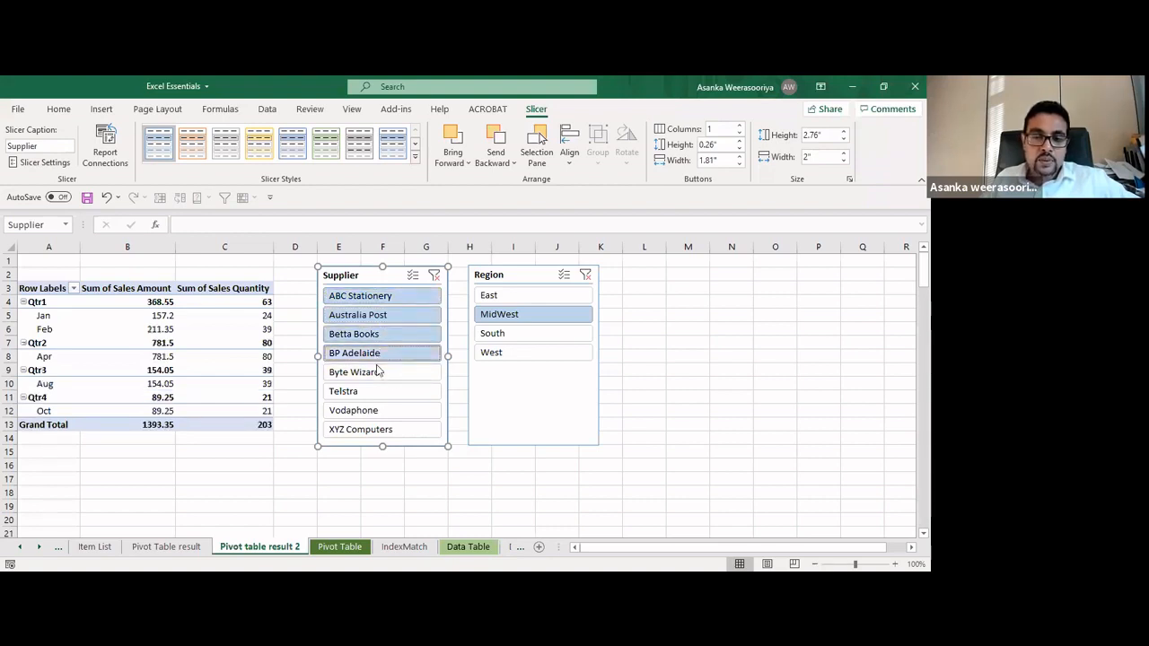
{"action": "left_click", "coordinate": [382, 372], "text": "ctrl"}
{"action": "left_click", "coordinate": [380, 392], "text": "ctrl"}
{"action": "left_click", "coordinate": [379, 409], "text": "ctrl"}
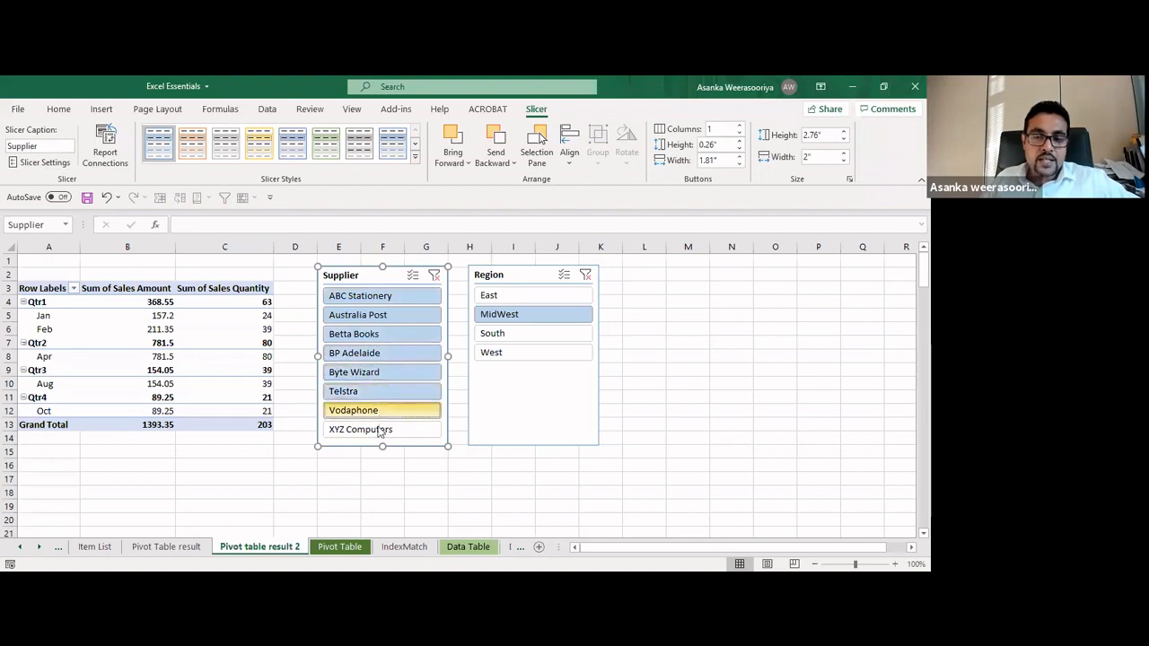
{"action": "left_click", "coordinate": [379, 429], "text": "ctrl"}
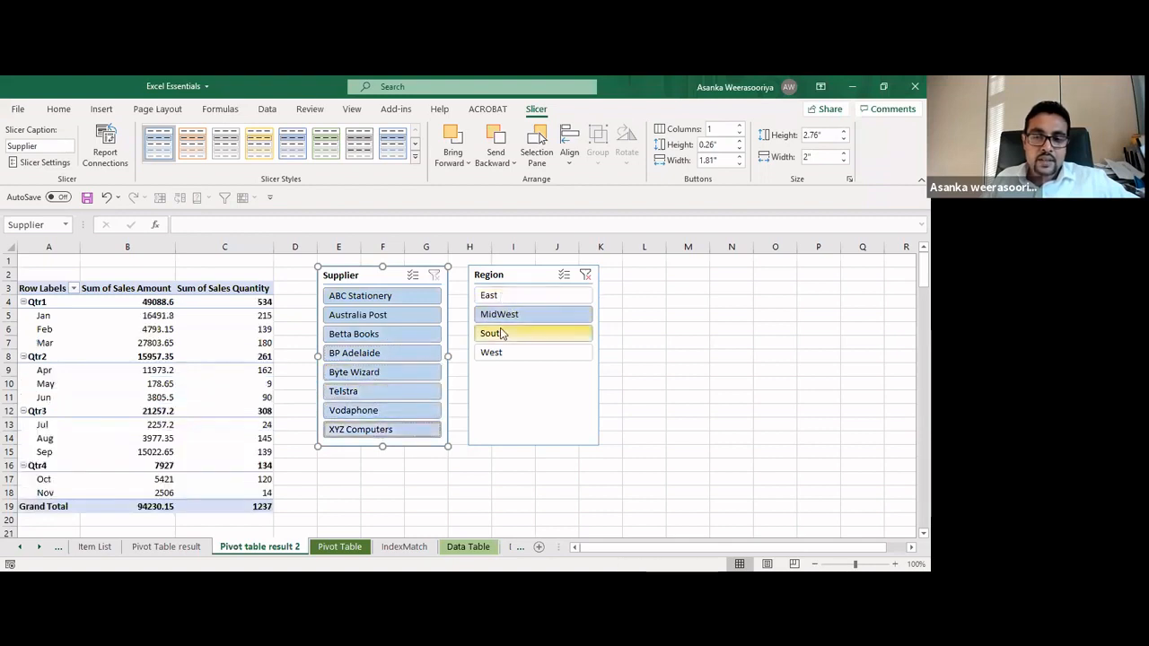
{"action": "left_click", "coordinate": [500, 300]}
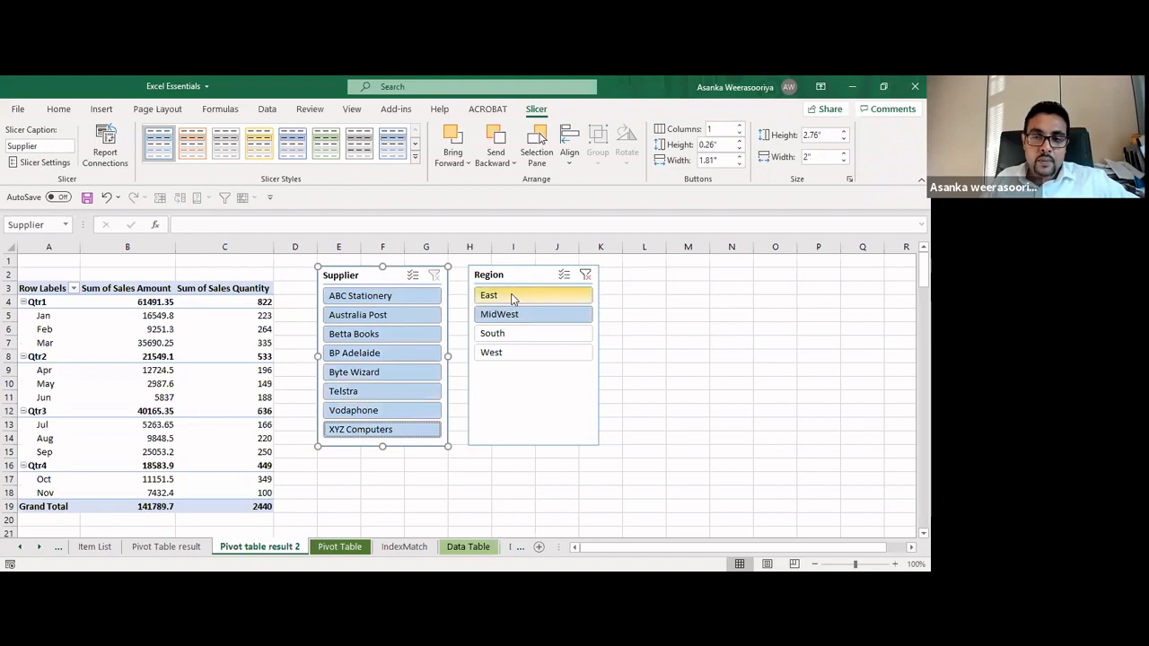
{"action": "left_click_drag", "start_coordinate": [511, 299], "coordinate": [509, 371]}
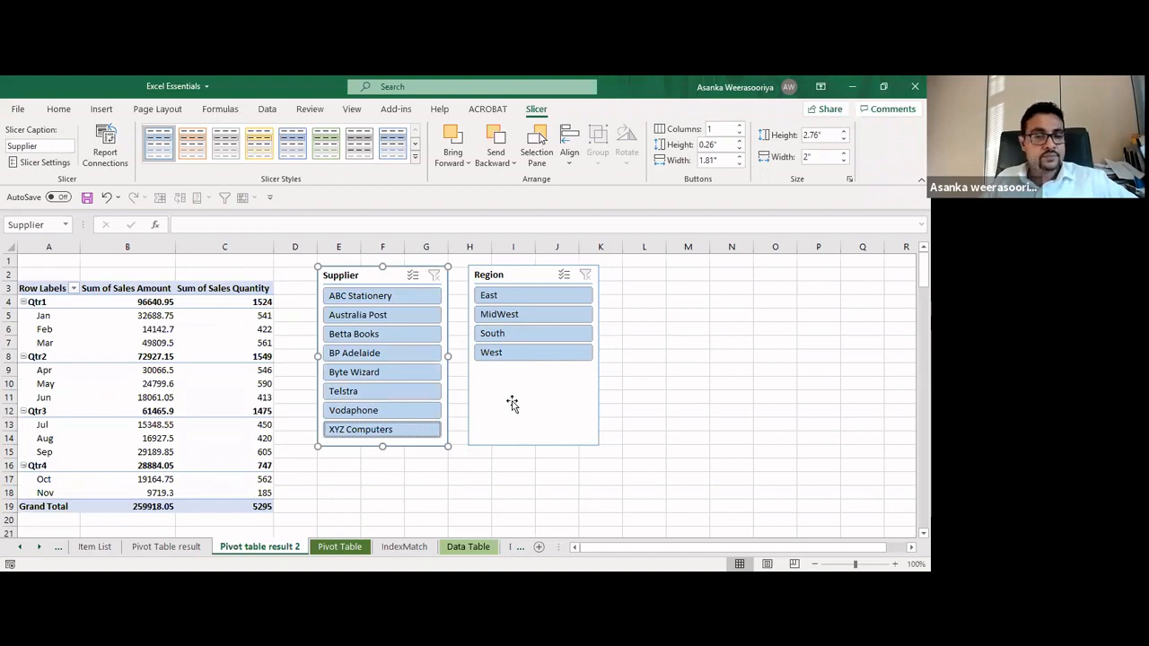
Step: Cycle the Supplier and Region slicers through several pairs, ending on BP Adelaide and West
{"action": "left_click", "coordinate": [409, 429]}
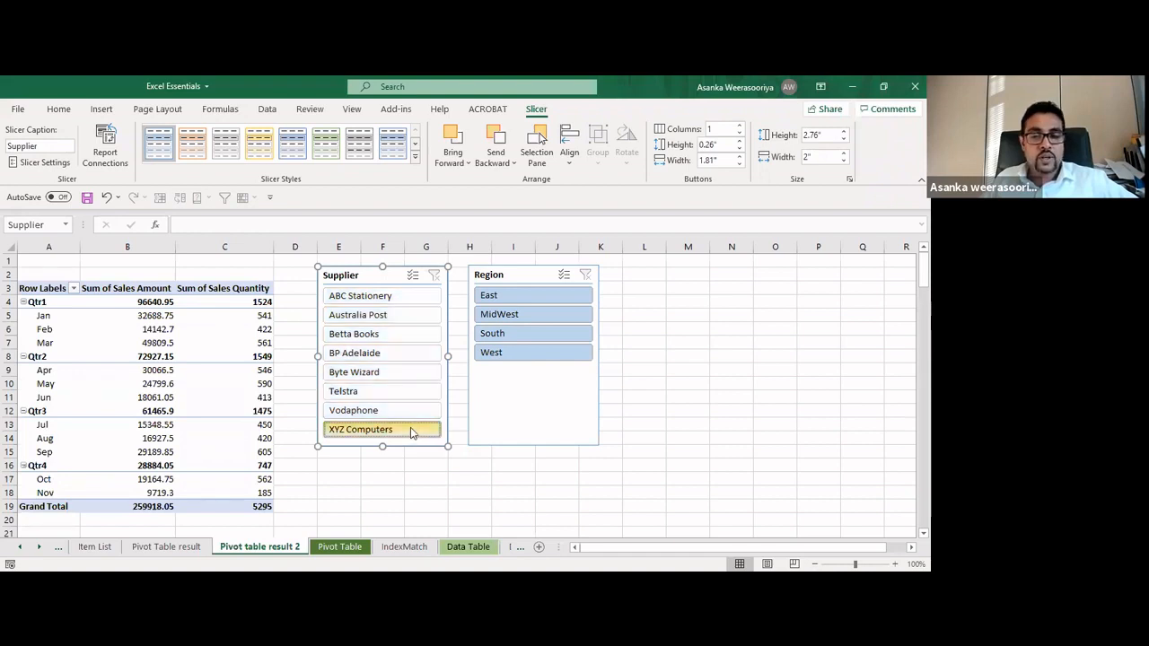
{"action": "left_click", "coordinate": [514, 295]}
{"action": "left_click", "coordinate": [391, 299]}
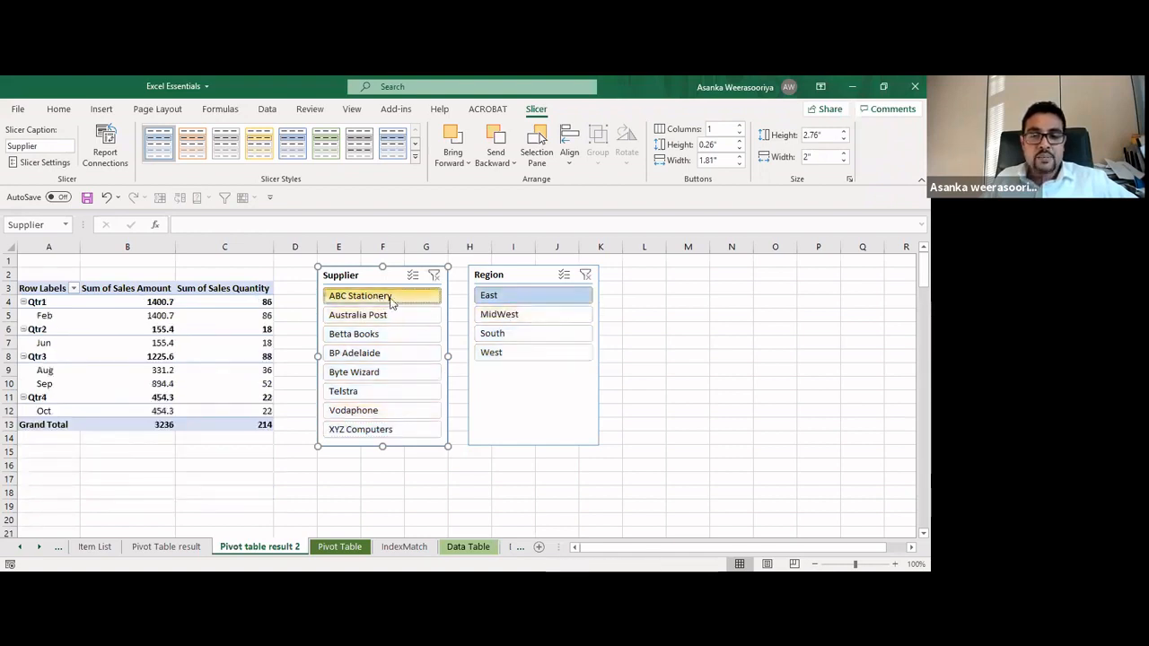
{"action": "left_click", "coordinate": [503, 315]}
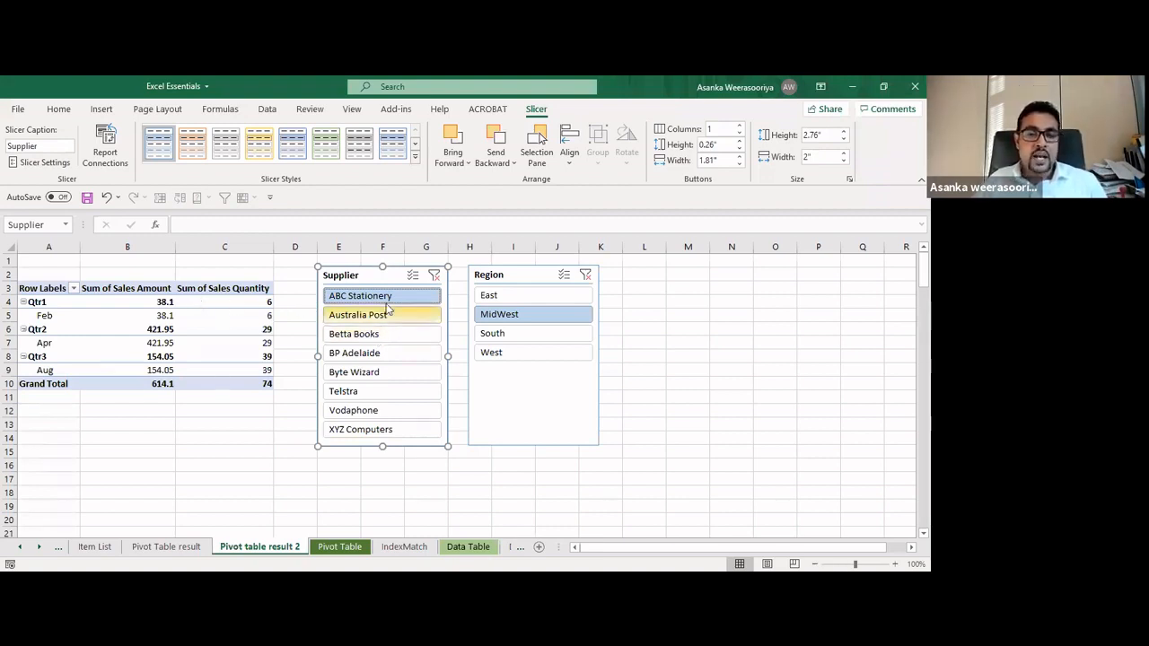
{"action": "left_click", "coordinate": [354, 334]}
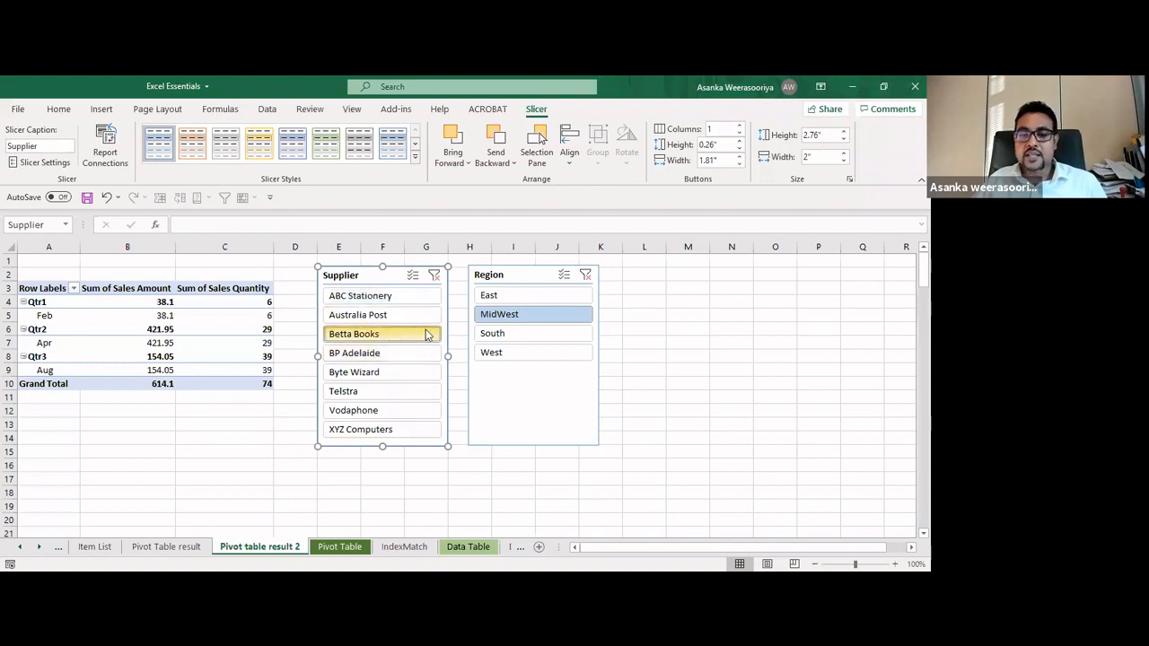
{"action": "left_click", "coordinate": [492, 334]}
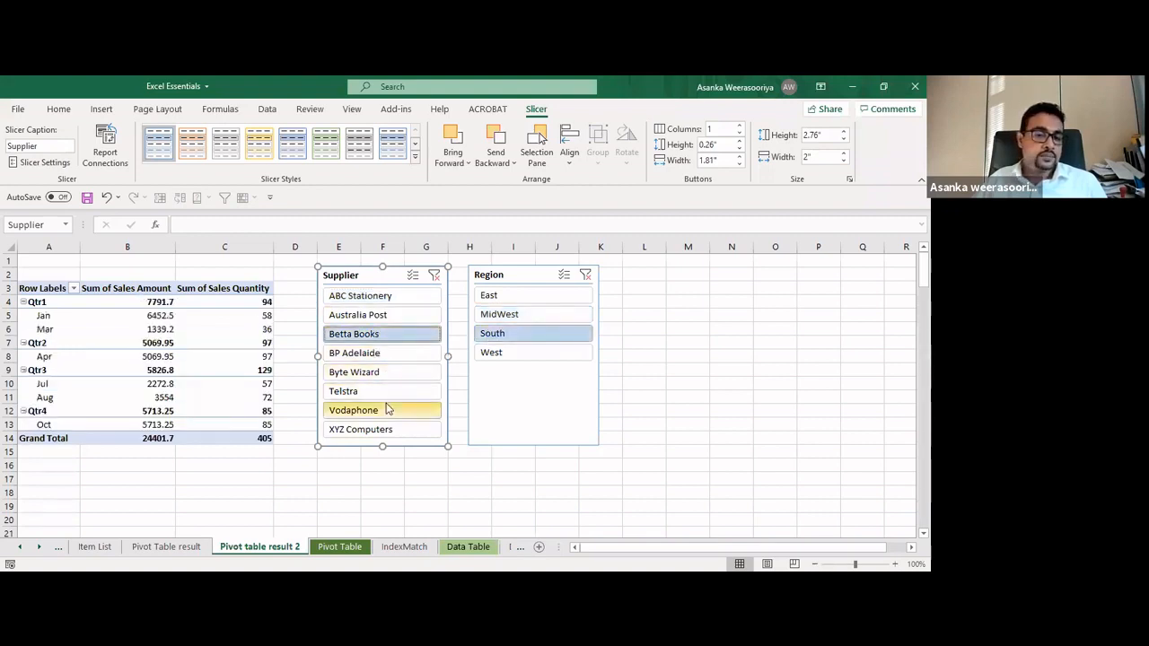
{"action": "left_click", "coordinate": [422, 355]}
{"action": "left_click", "coordinate": [489, 356]}
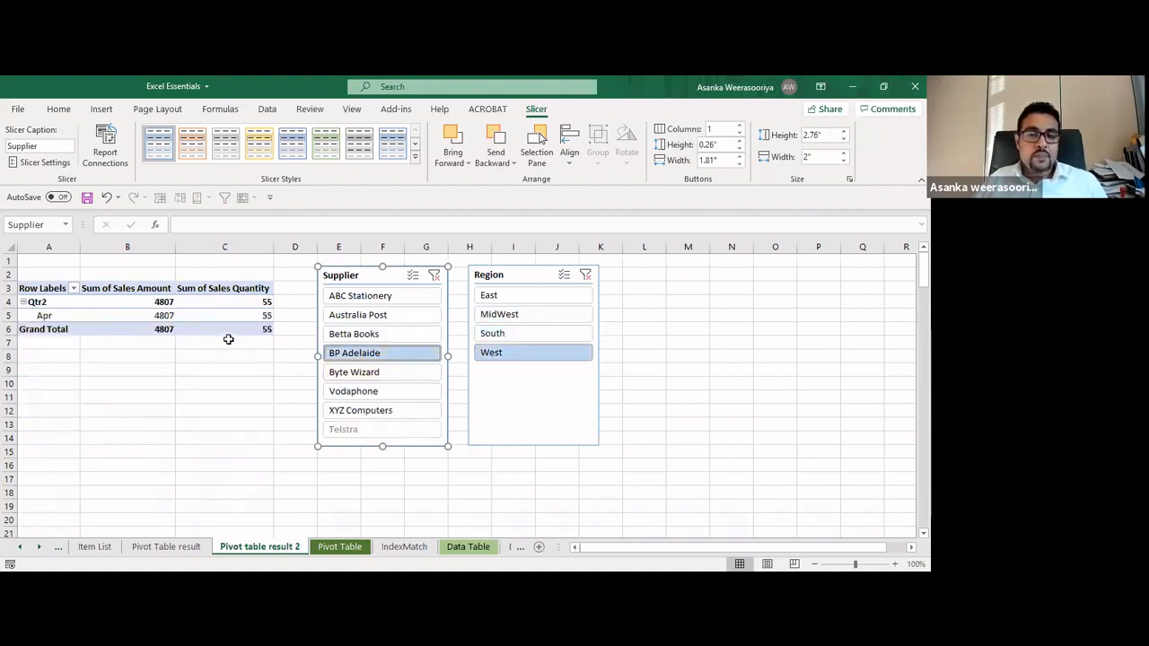
Step: Select pivot cell C5, then go to the Pivot Table source-data sheet
{"action": "left_click", "coordinate": [221, 311]}
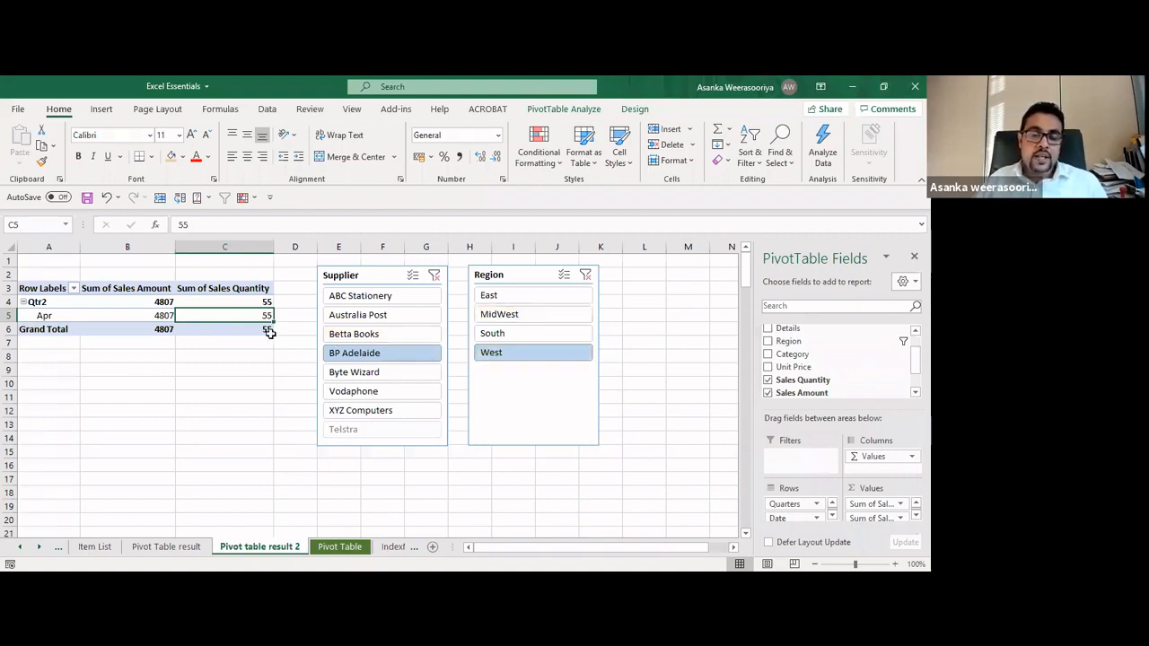
{"action": "mouse_move", "coordinate": [269, 332]}
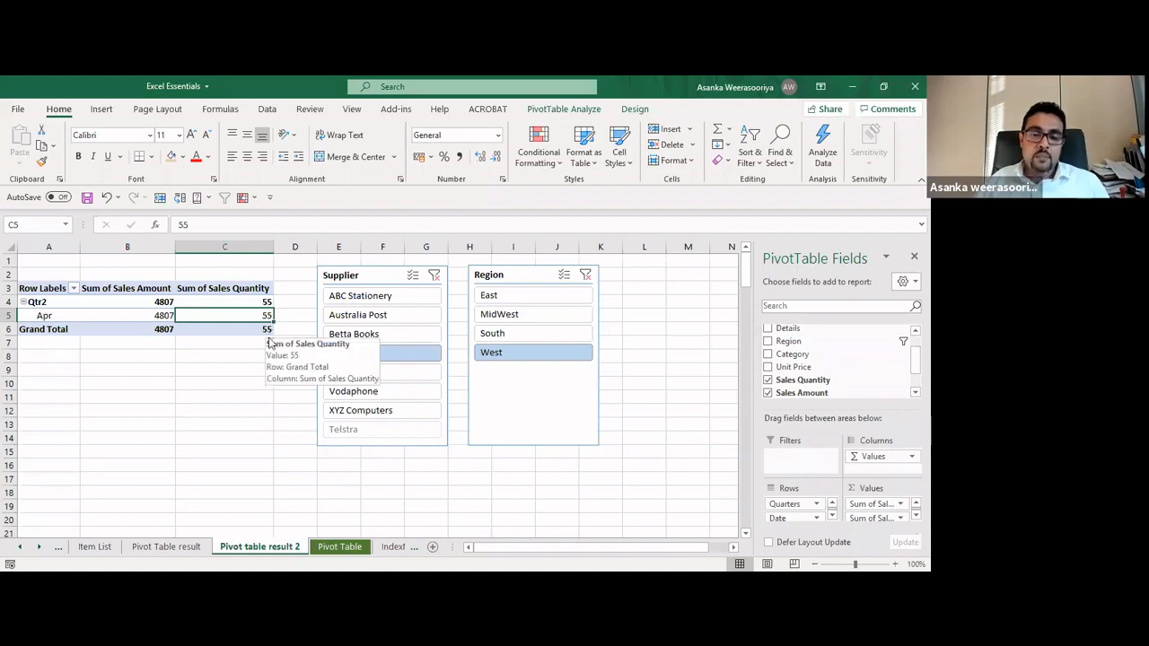
{"action": "left_click", "coordinate": [339, 547]}
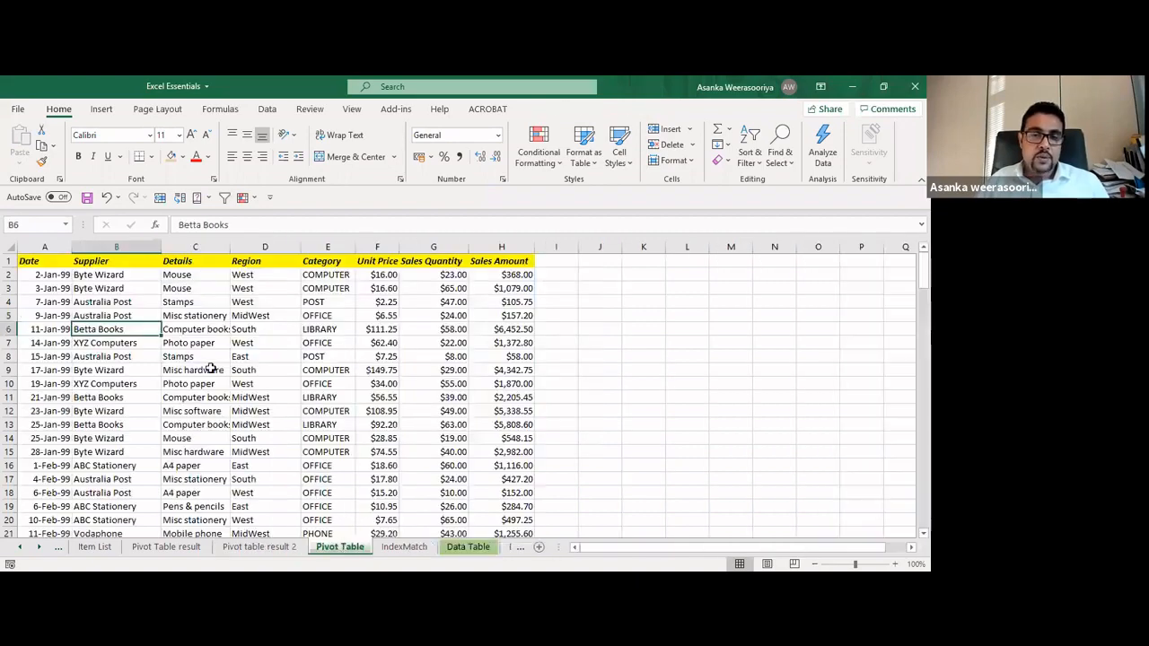
{"action": "left_click", "coordinate": [444, 356]}
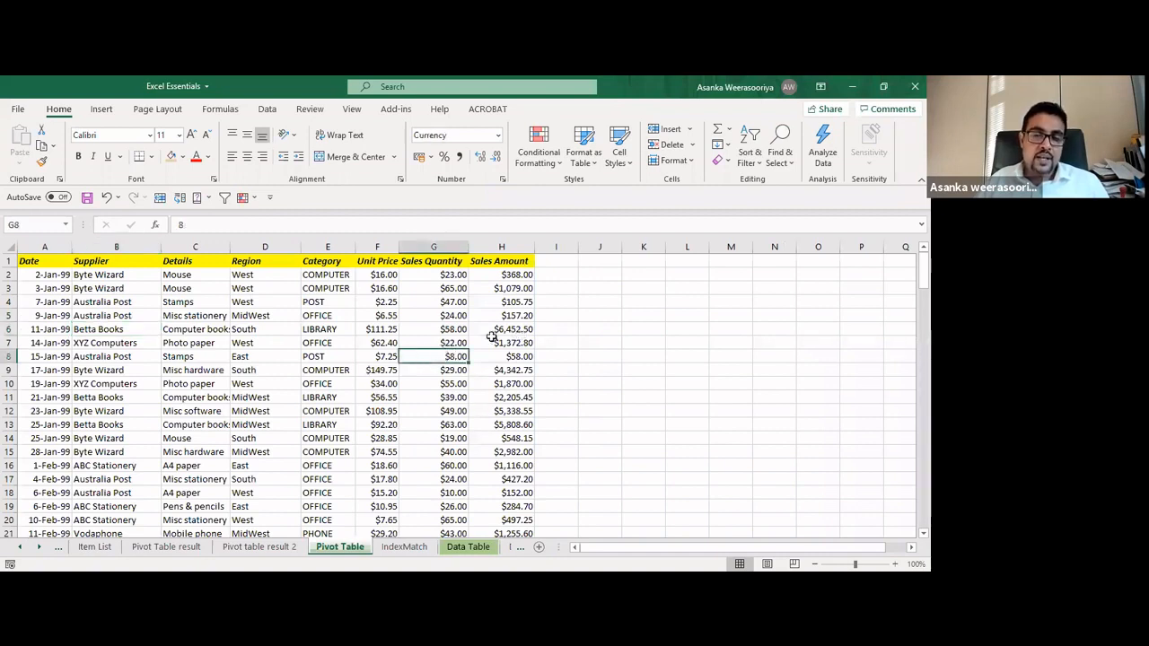
{"action": "left_click", "coordinate": [394, 345]}
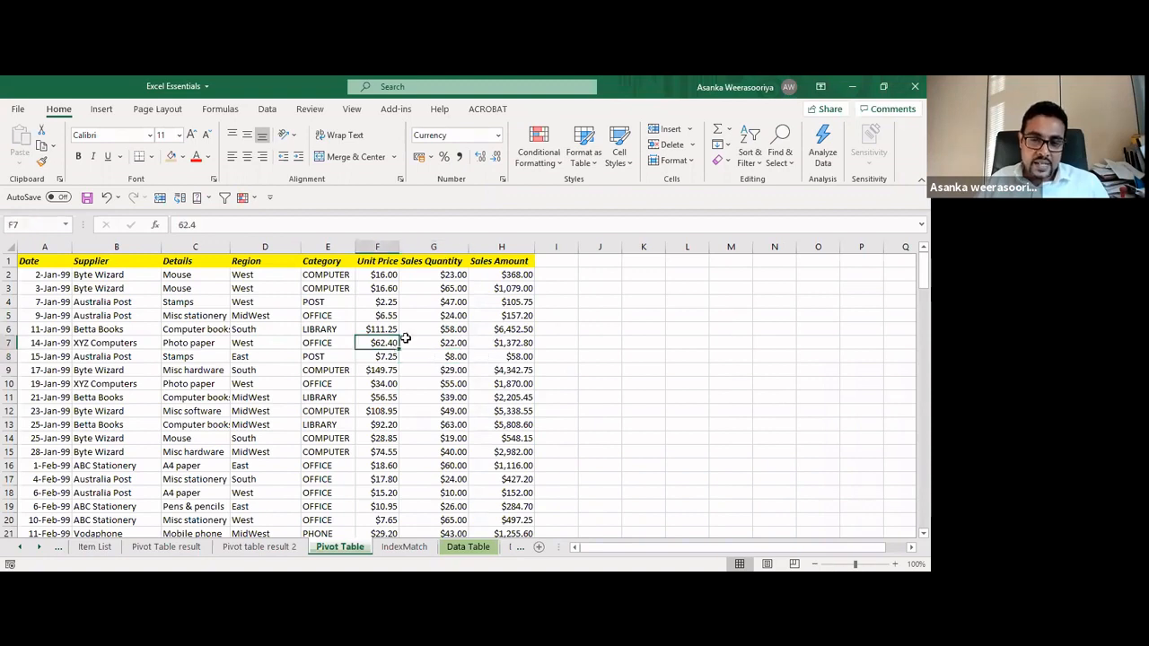
{"action": "left_click", "coordinate": [345, 410]}
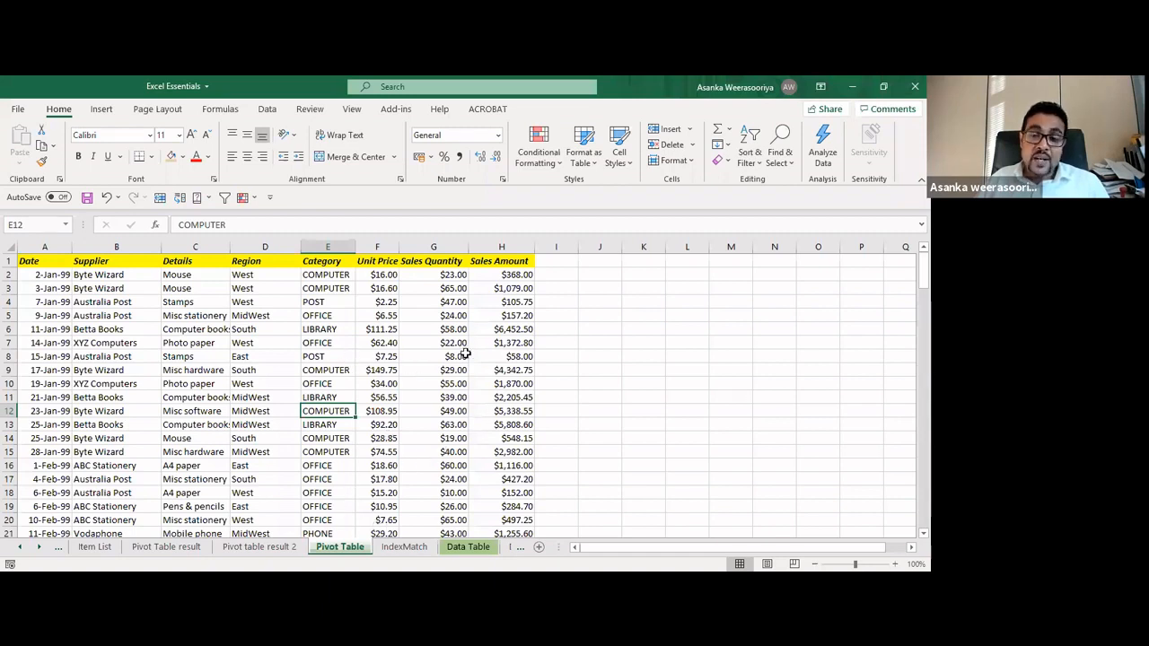
{"action": "left_click", "coordinate": [509, 358]}
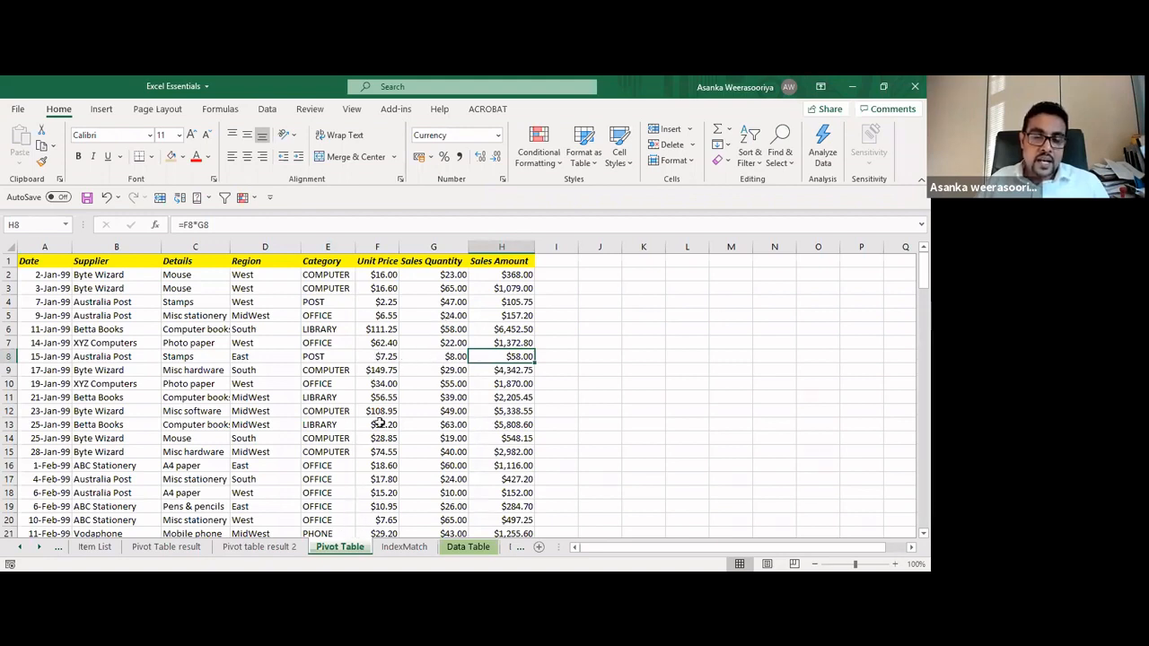
Step: On Pivot table result 2, refresh all pivot data with Refresh All
{"action": "left_click", "coordinate": [269, 546]}
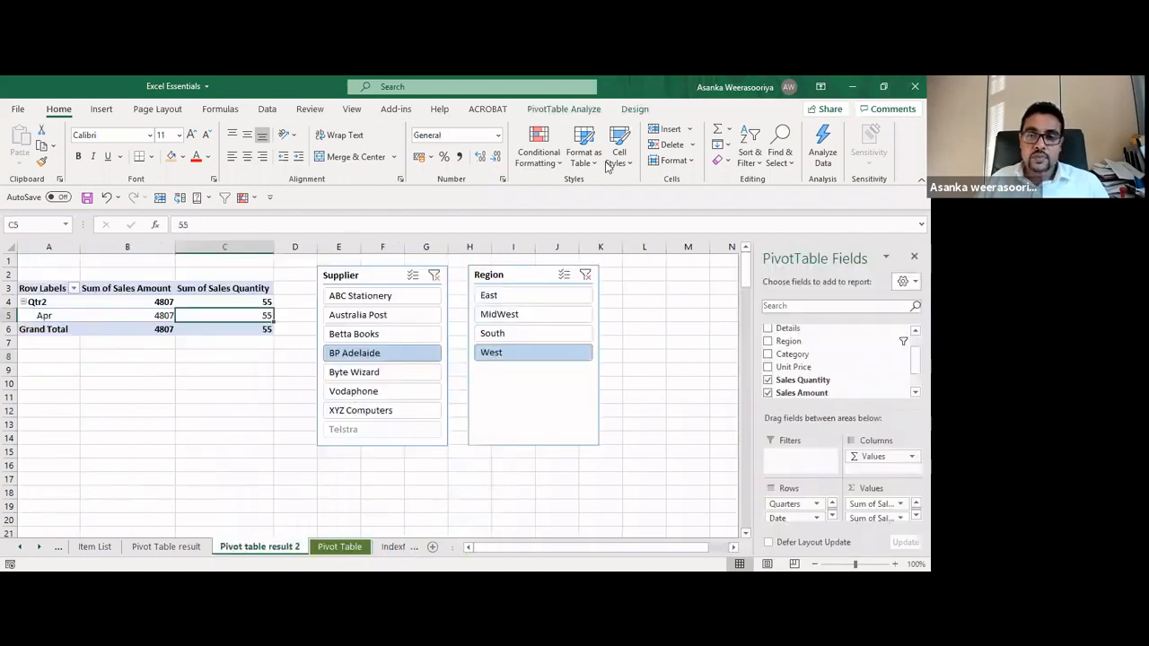
{"action": "left_click", "coordinate": [566, 108]}
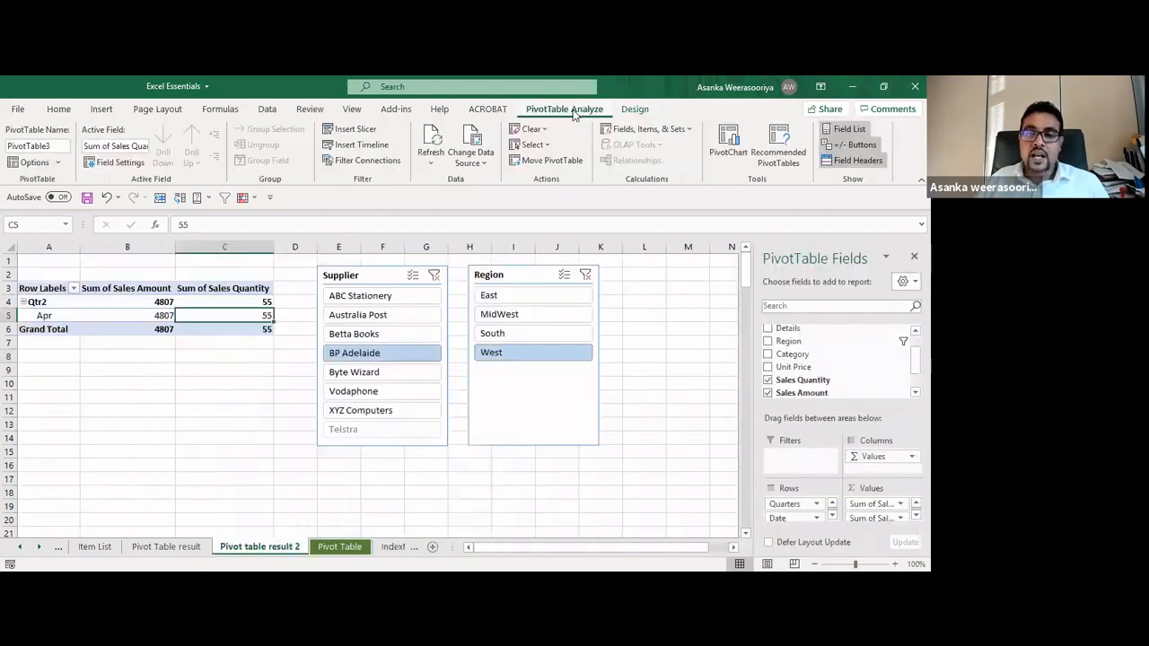
{"action": "left_click", "coordinate": [429, 167]}
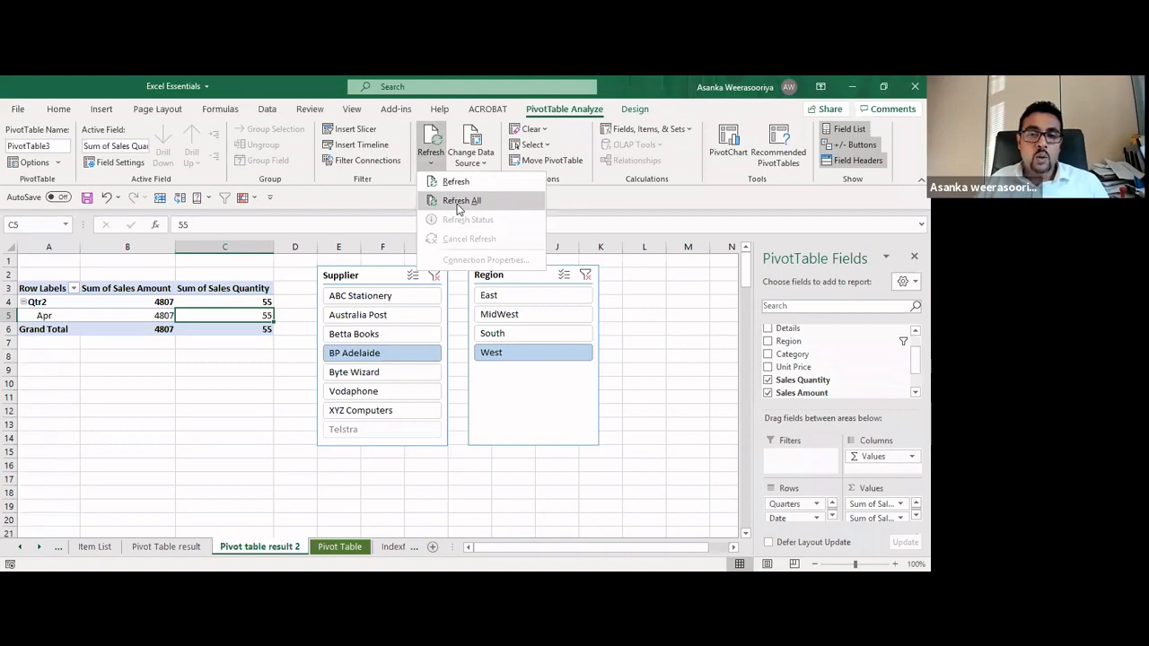
{"action": "left_click", "coordinate": [460, 203]}
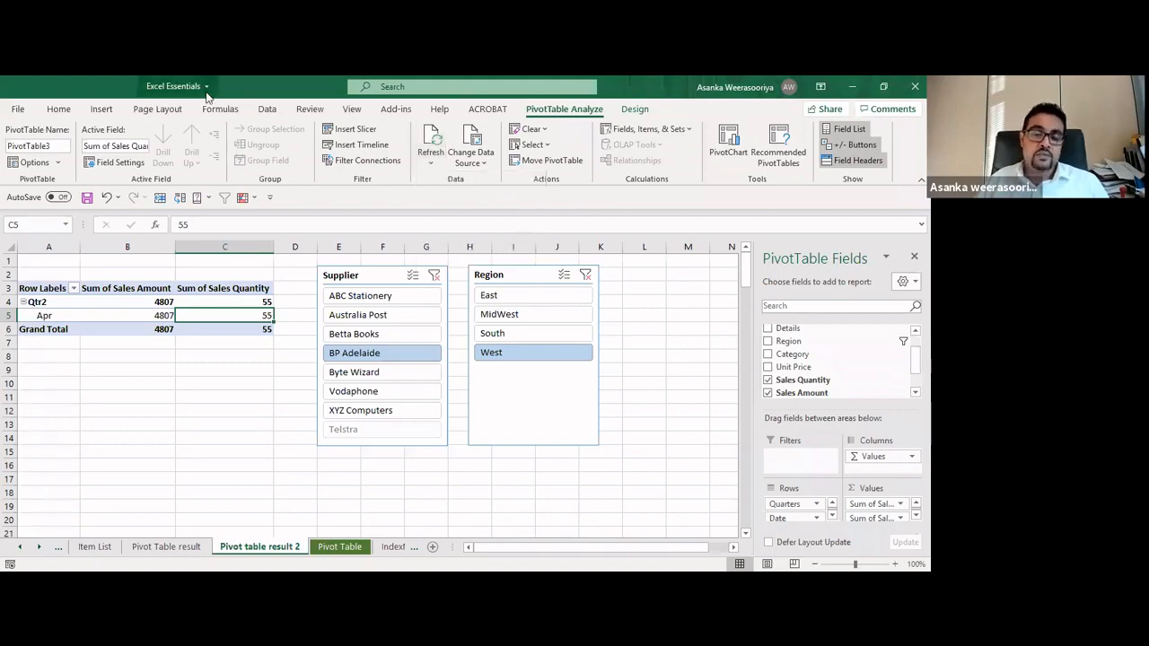
Step: On the Pivot Table sheet, inspect Sales Quantity G8, Sales Amount H9 and Unit Price F5
{"action": "left_click", "coordinate": [341, 545]}
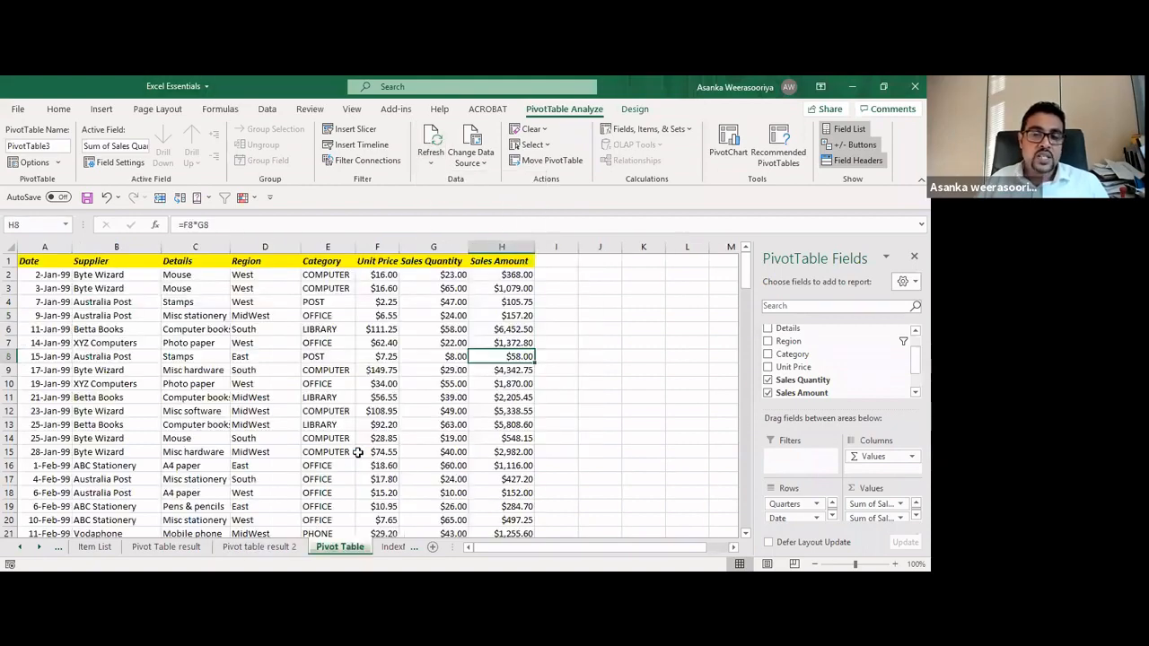
{"action": "left_click", "coordinate": [448, 357]}
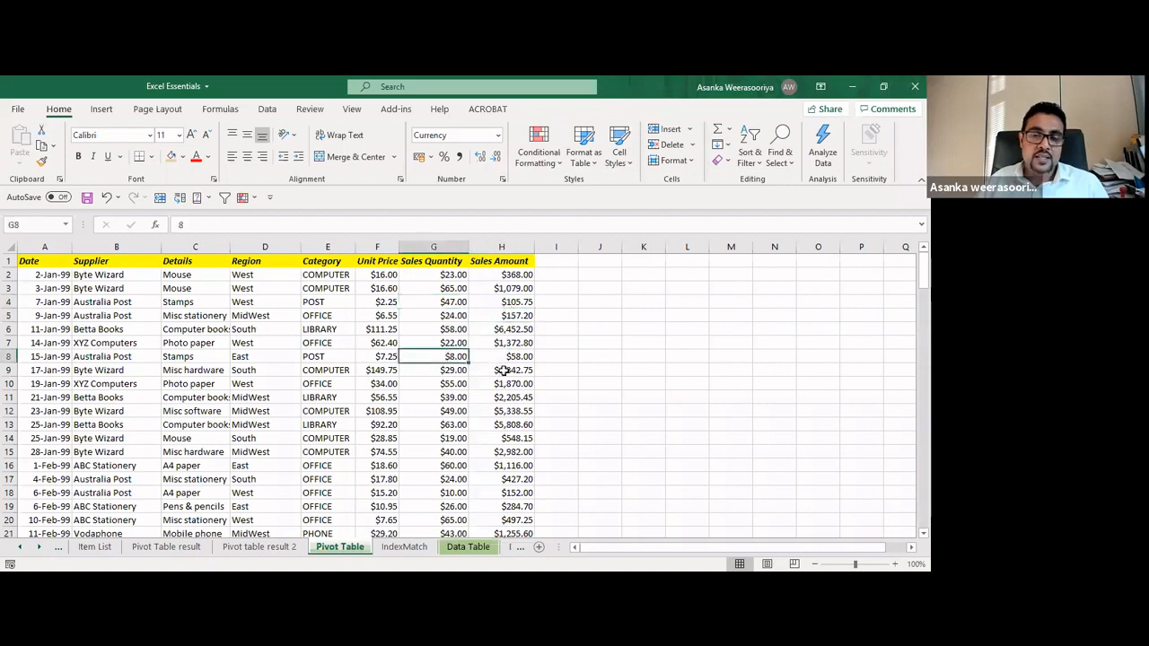
{"action": "left_click", "coordinate": [503, 368]}
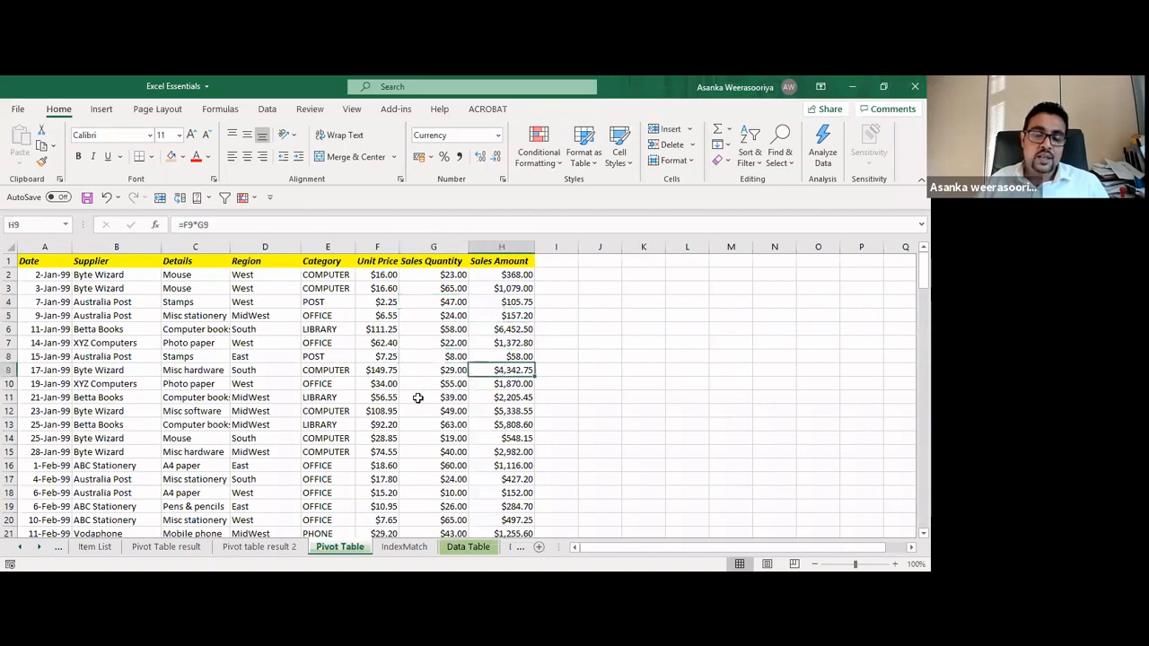
{"action": "left_click", "coordinate": [386, 316]}
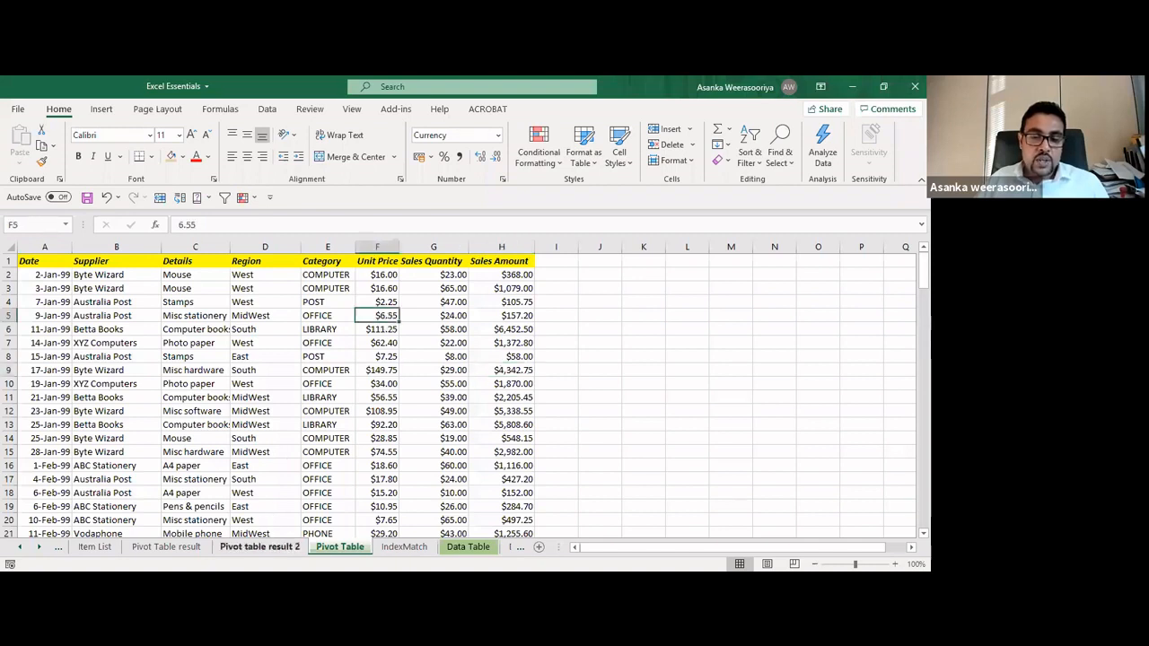
Step: Refresh all pivot data again, then return to the Pivot Table sales data sheet
{"action": "left_click", "coordinate": [265, 546]}
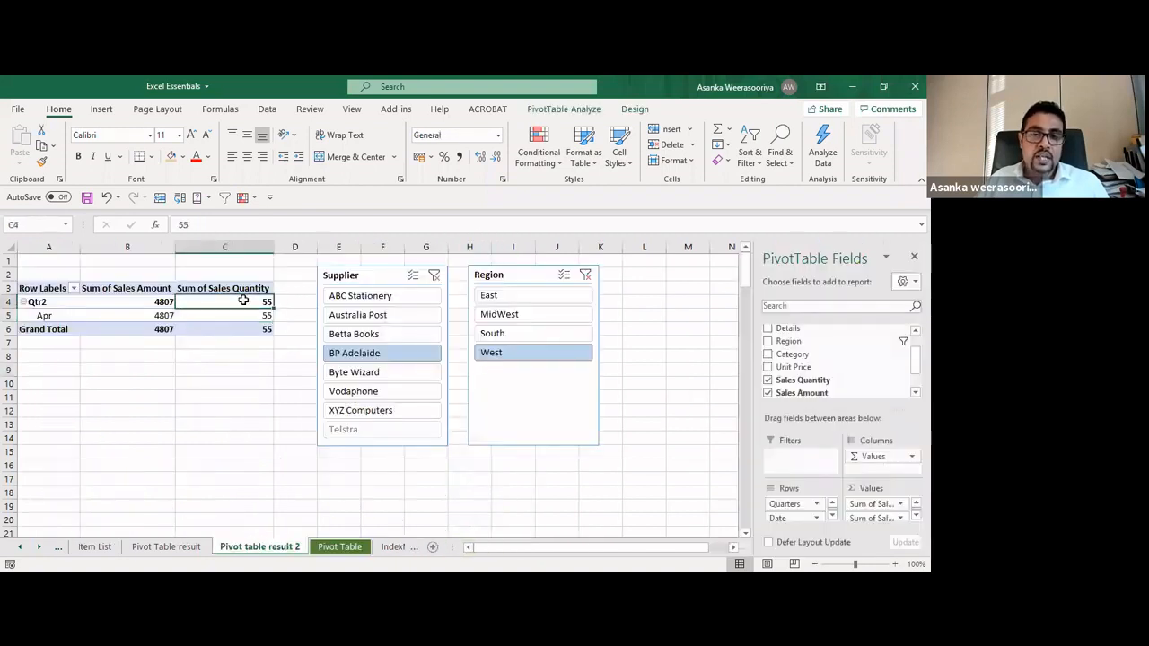
{"action": "left_click", "coordinate": [541, 109]}
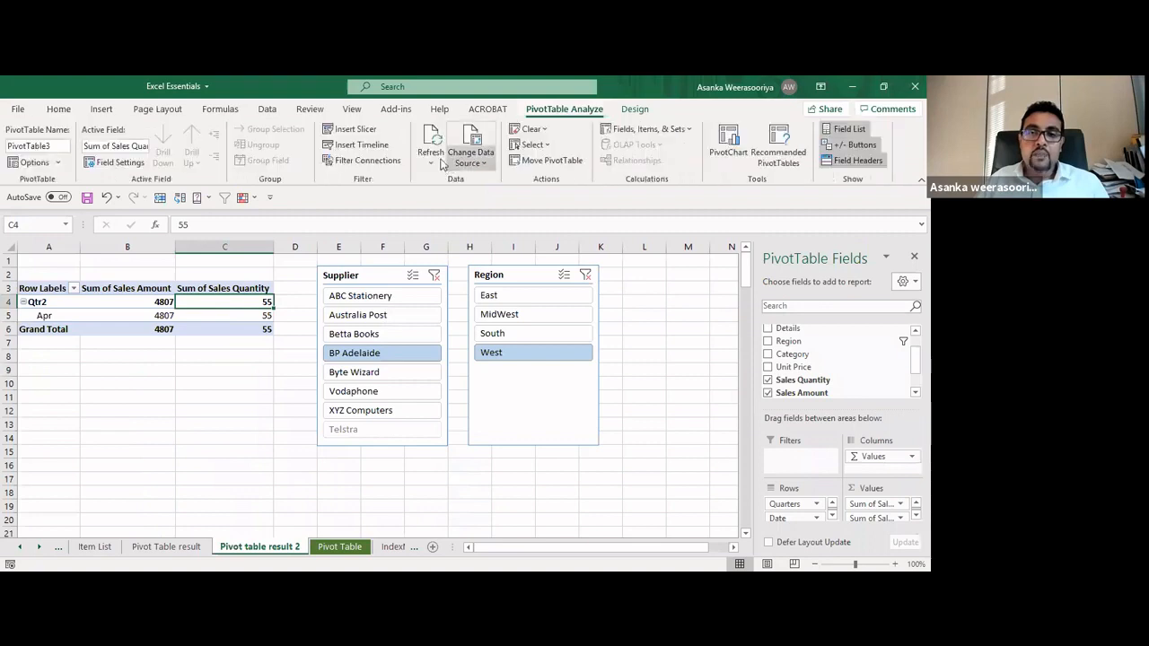
{"action": "left_click", "coordinate": [431, 162]}
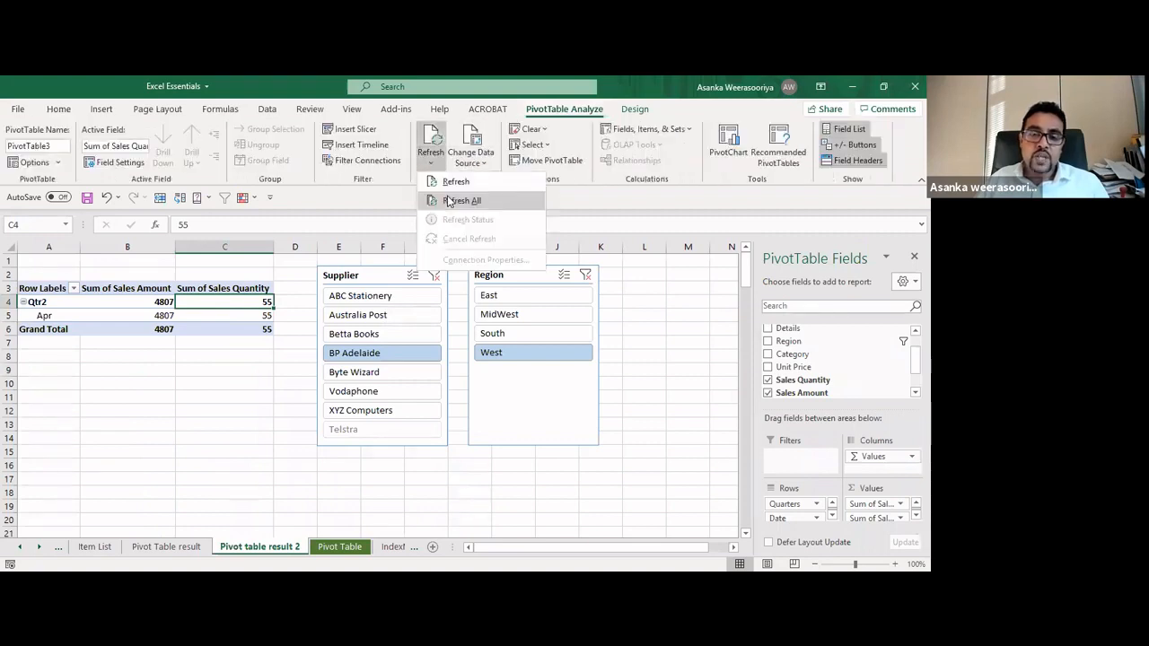
{"action": "left_click", "coordinate": [435, 167]}
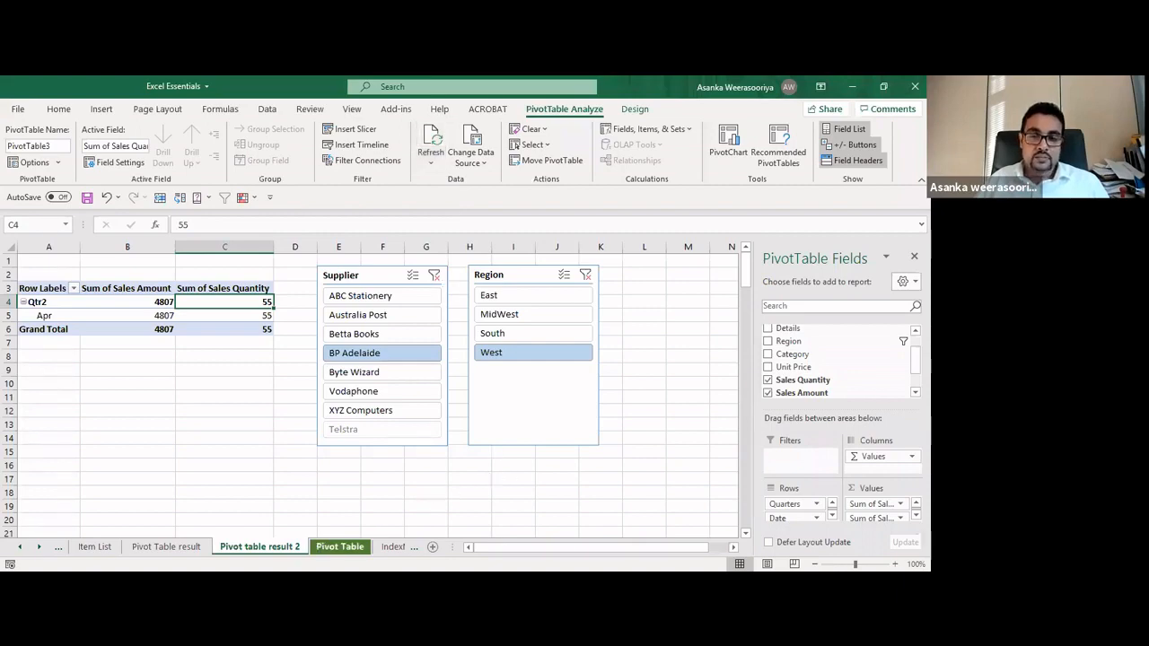
{"action": "left_click", "coordinate": [342, 546]}
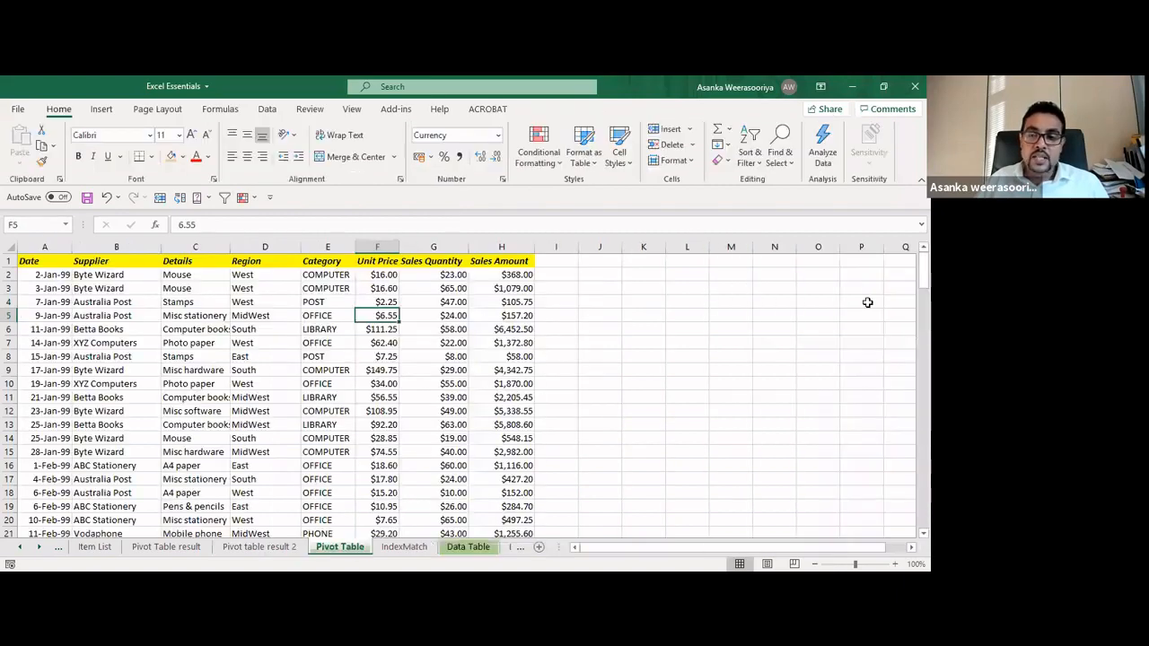
Step: Confirm the sales records end at row 150 with empty rows below, then return to Pivot table result 2
{"action": "scroll", "coordinate": [649, 404], "scroll_direction": "down", "scroll_amount": 20}
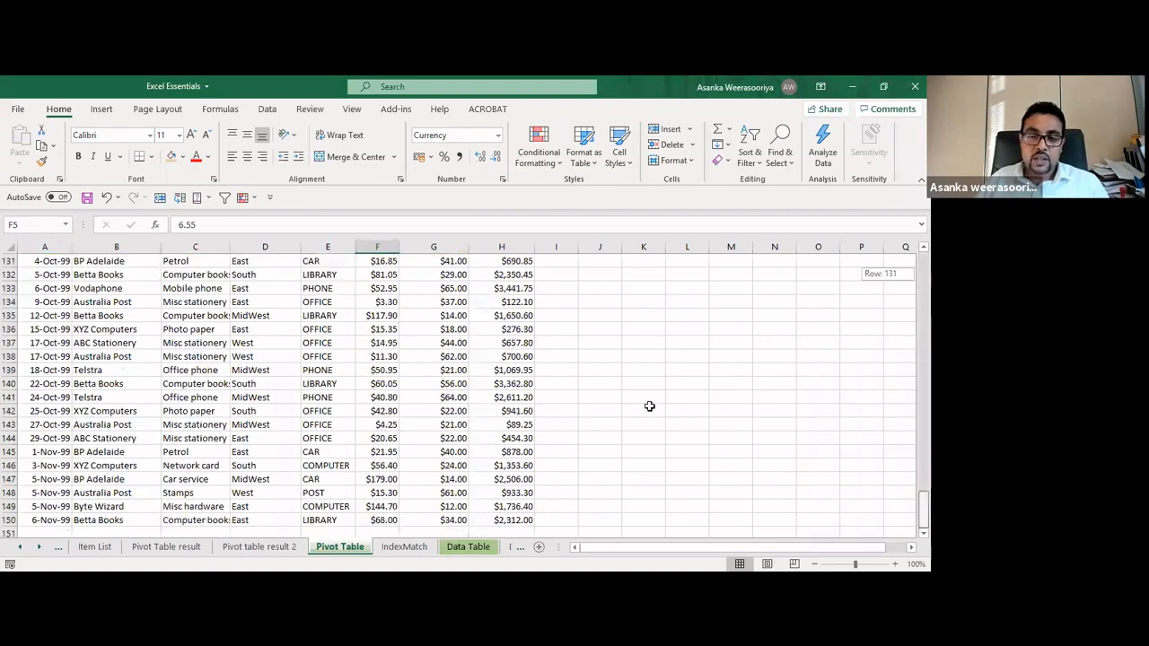
{"action": "left_click", "coordinate": [45, 411]}
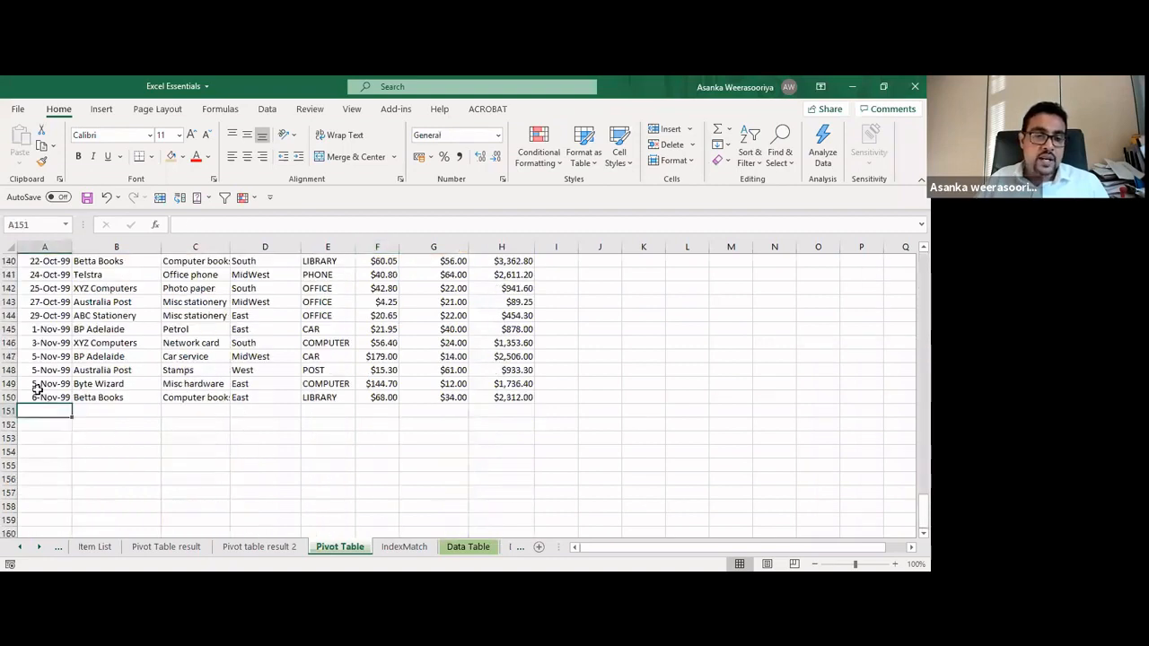
{"action": "left_click", "coordinate": [84, 427]}
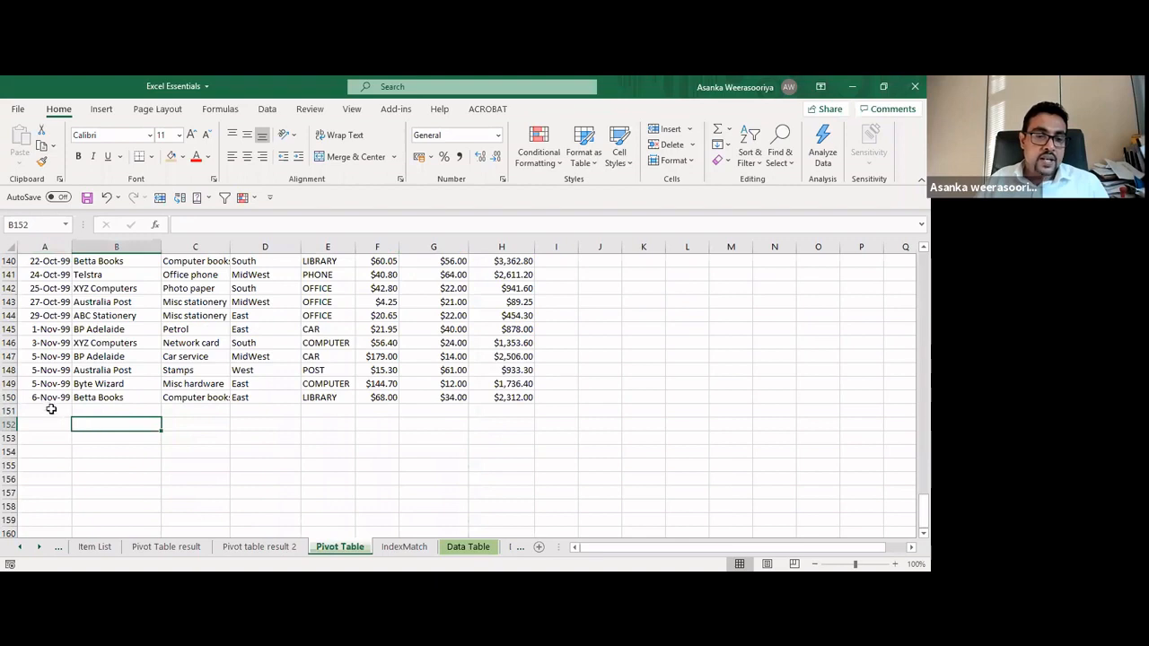
{"action": "left_click", "coordinate": [50, 410]}
{"action": "left_click", "coordinate": [48, 419]}
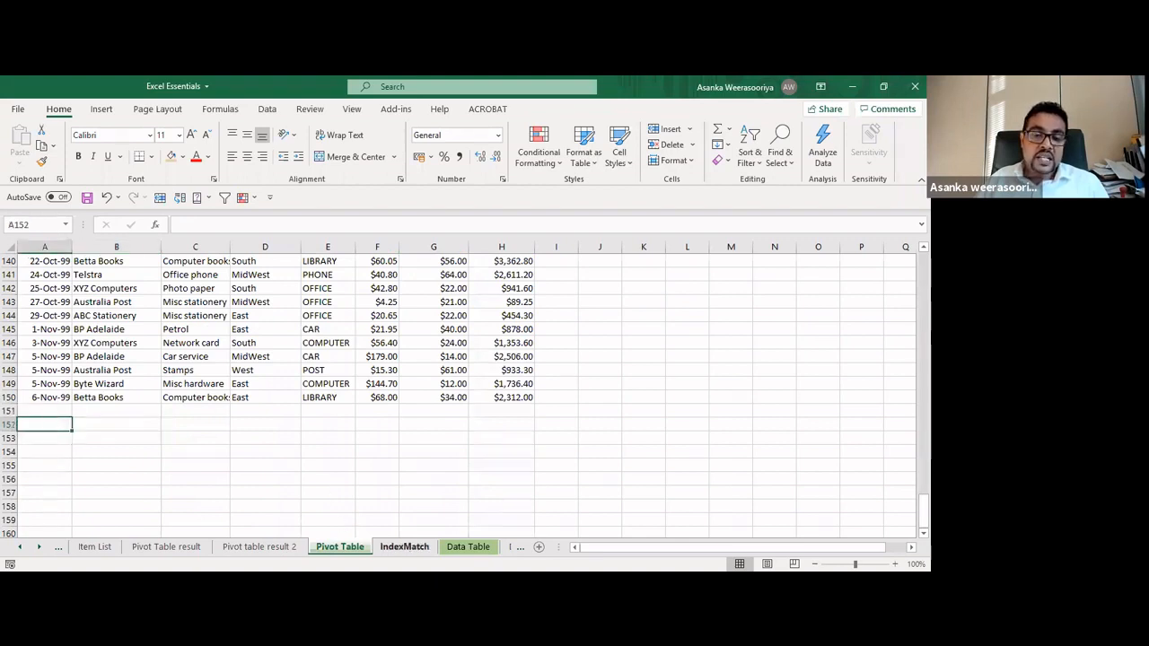
{"action": "left_click", "coordinate": [279, 548]}
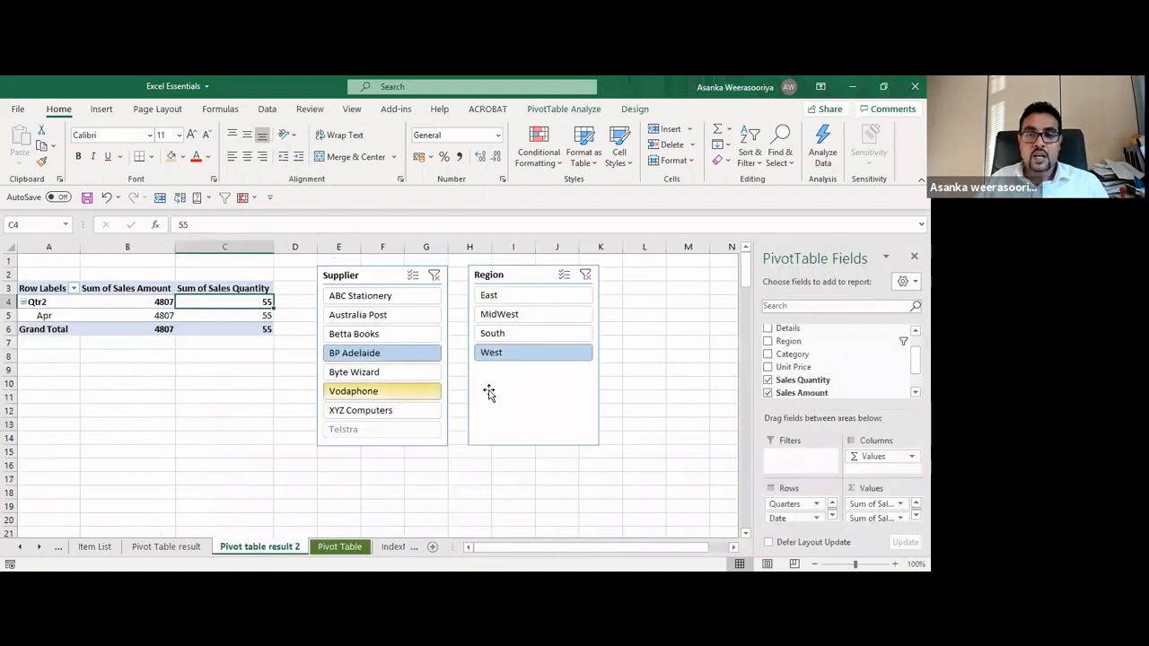
Step: Reselect 'Pivot Table'!A1:H150 as the pivot table's data source and confirm
{"action": "left_click", "coordinate": [558, 111]}
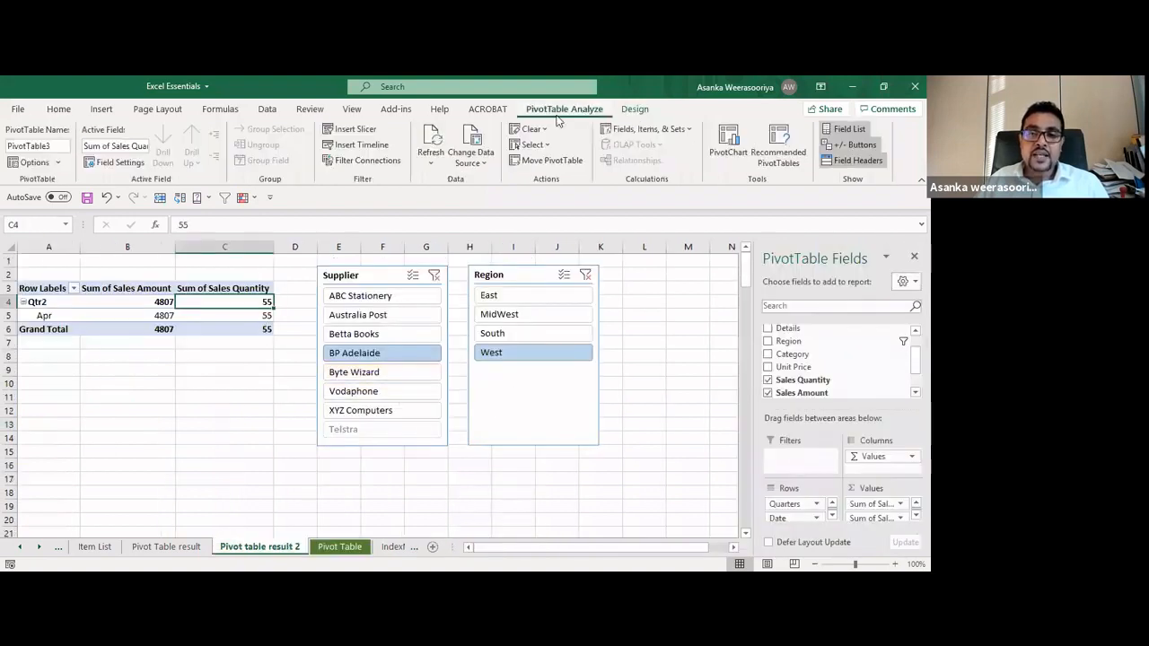
{"action": "left_click", "coordinate": [482, 165]}
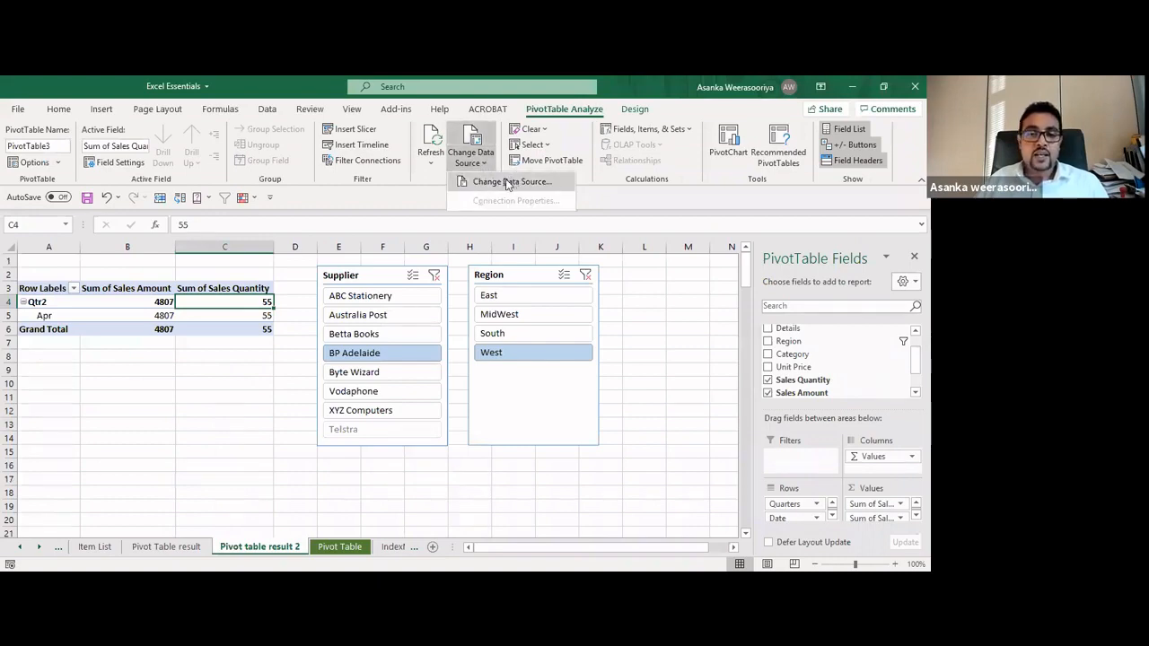
{"action": "left_click", "coordinate": [509, 183]}
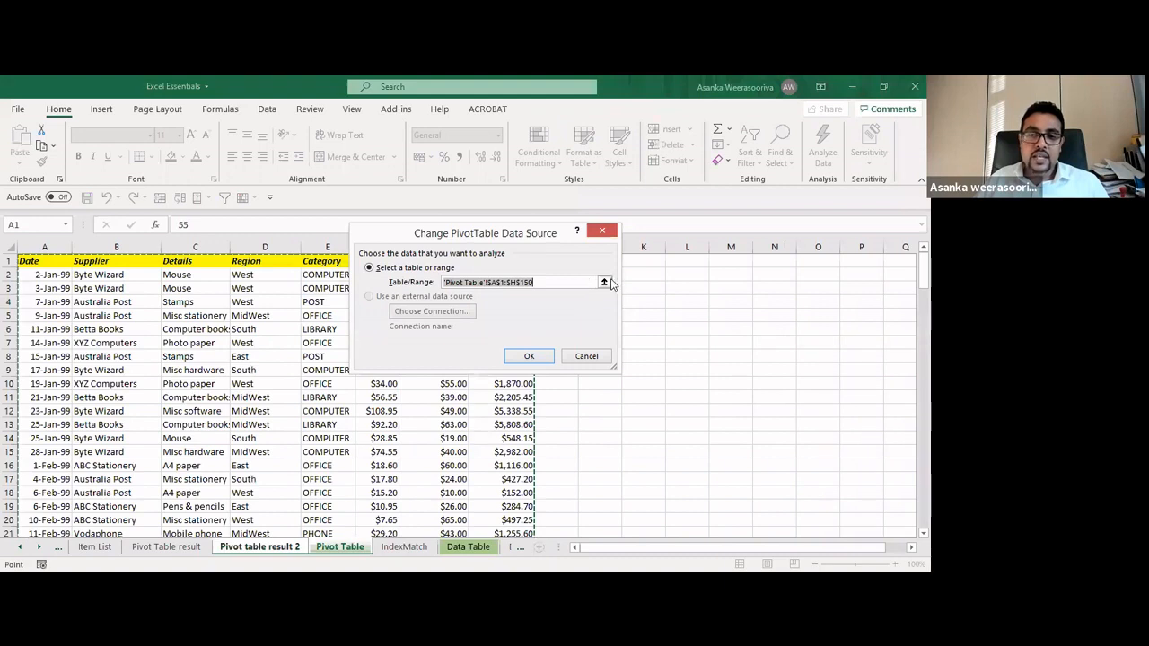
{"action": "left_click", "coordinate": [610, 280]}
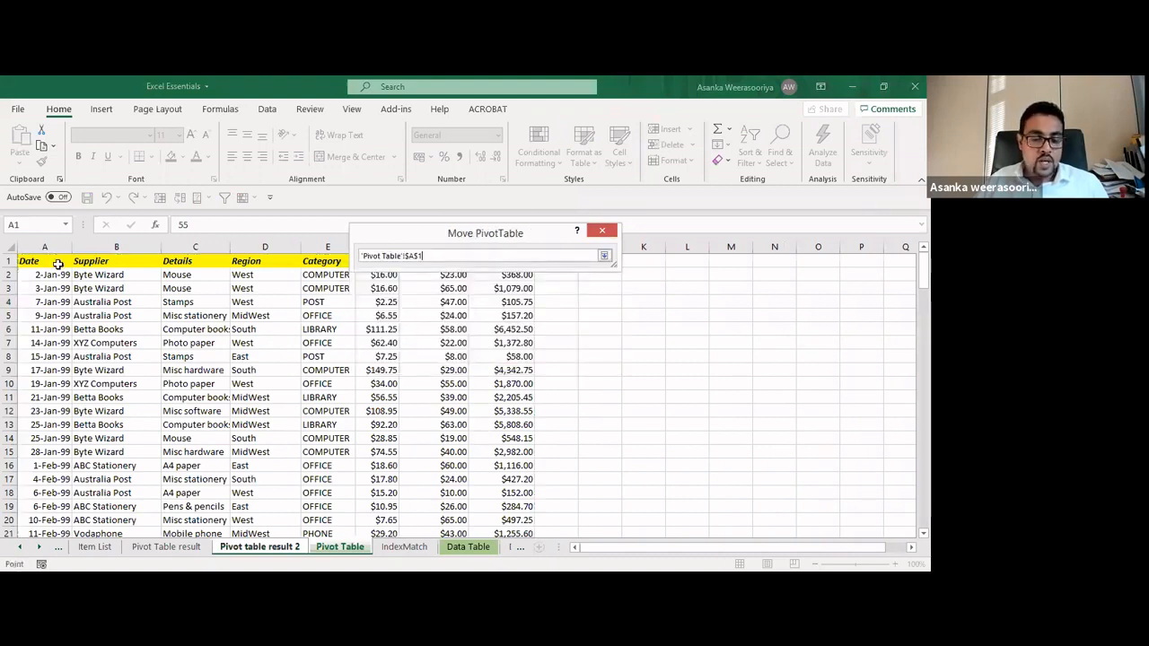
{"action": "left_click_drag", "start_coordinate": [57, 263], "coordinate": [480, 279]}
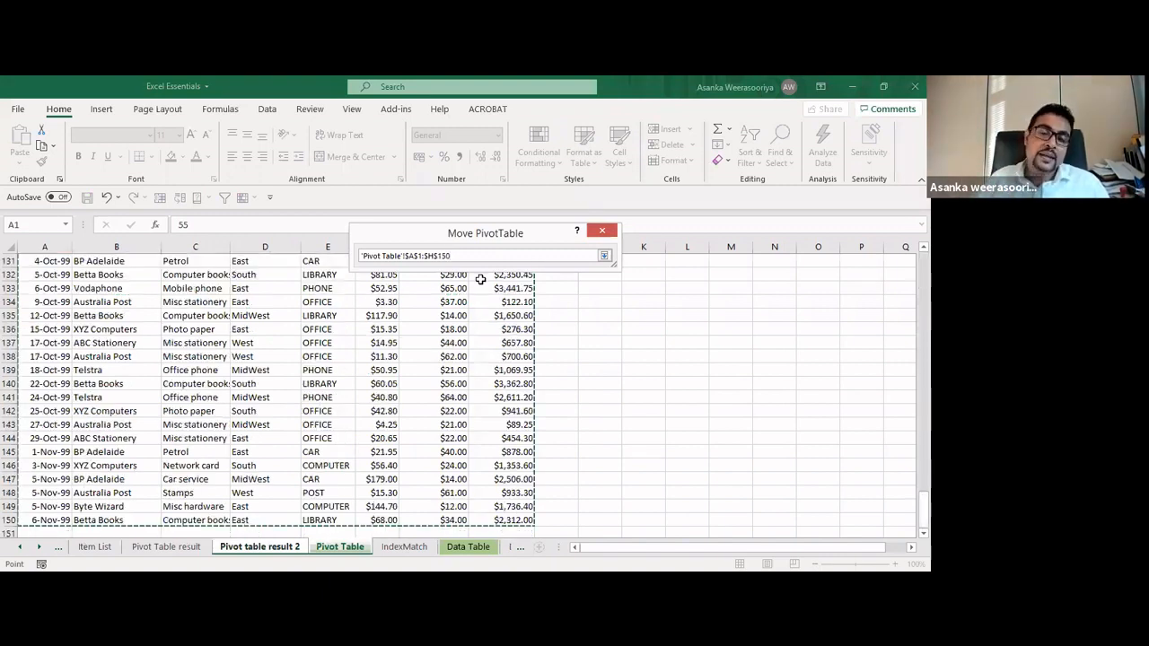
{"action": "left_click", "coordinate": [606, 257]}
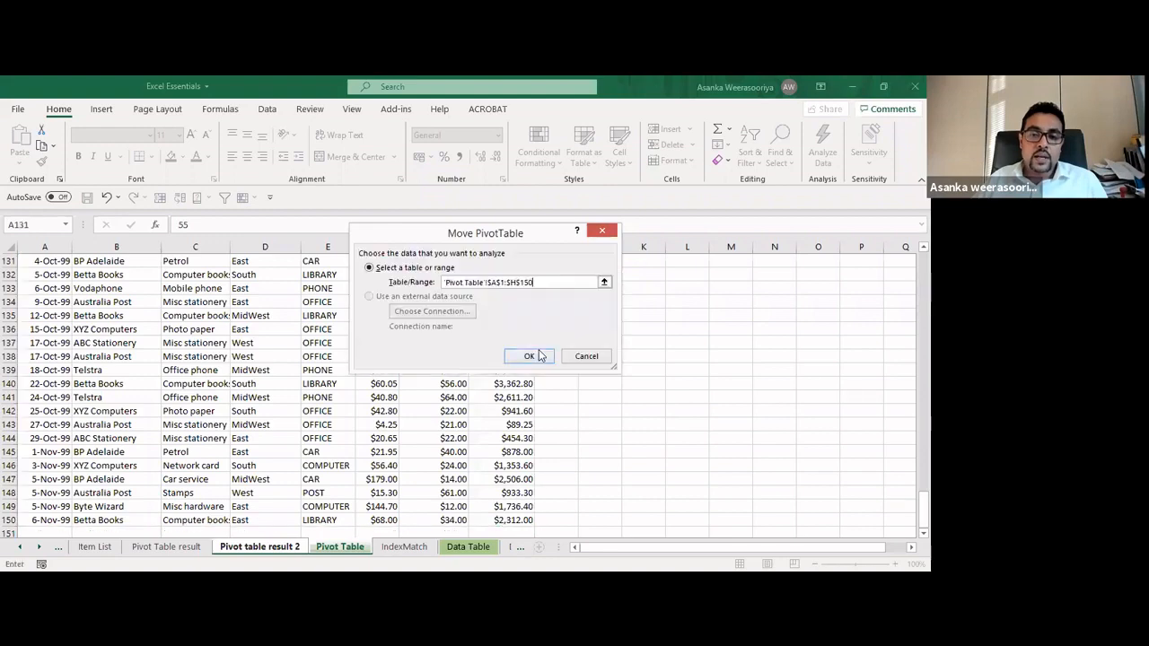
{"action": "key", "text": "Return"}
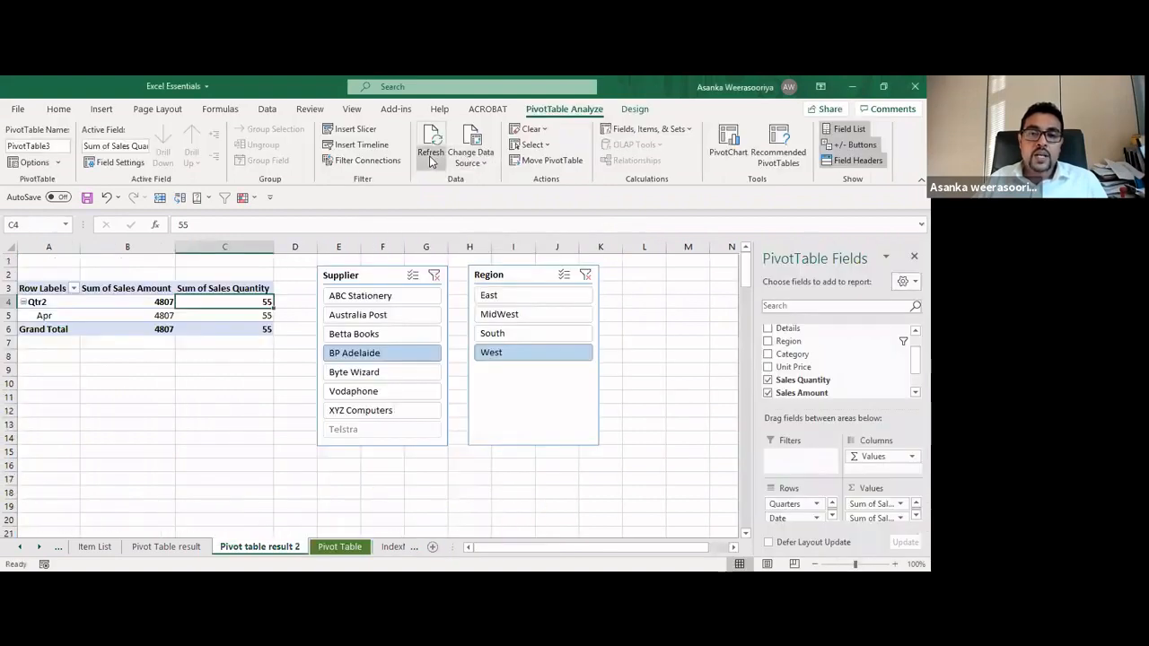
Step: Reopen the data source settings to verify the A1:H150 range and accept it
{"action": "left_click", "coordinate": [484, 164]}
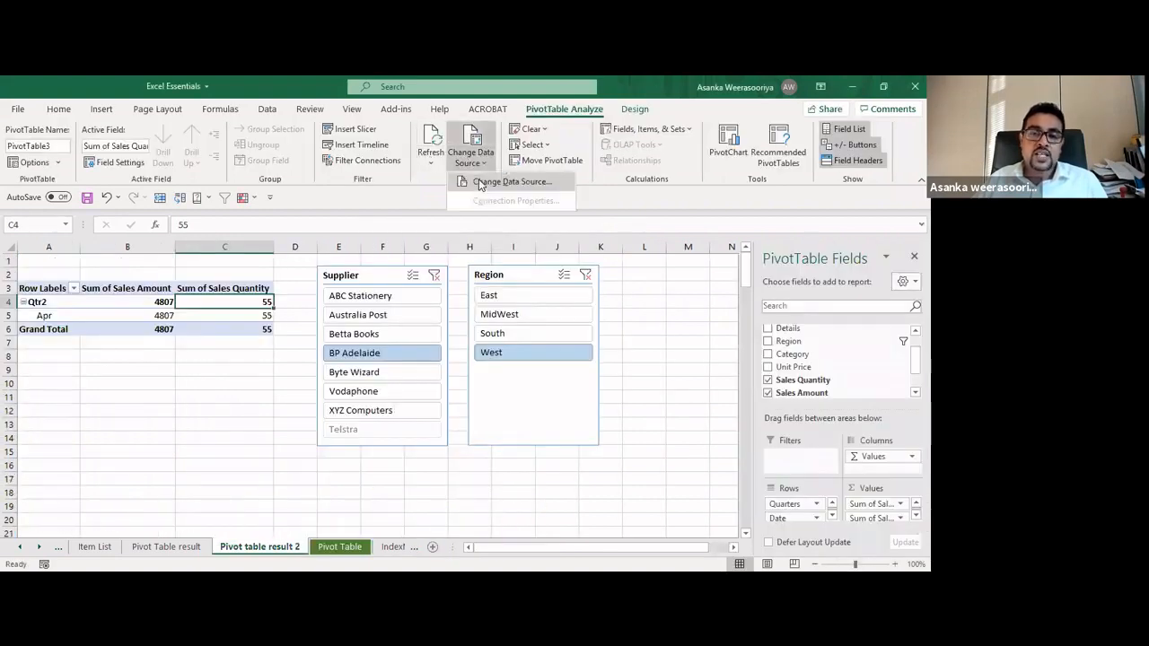
{"action": "left_click", "coordinate": [512, 181]}
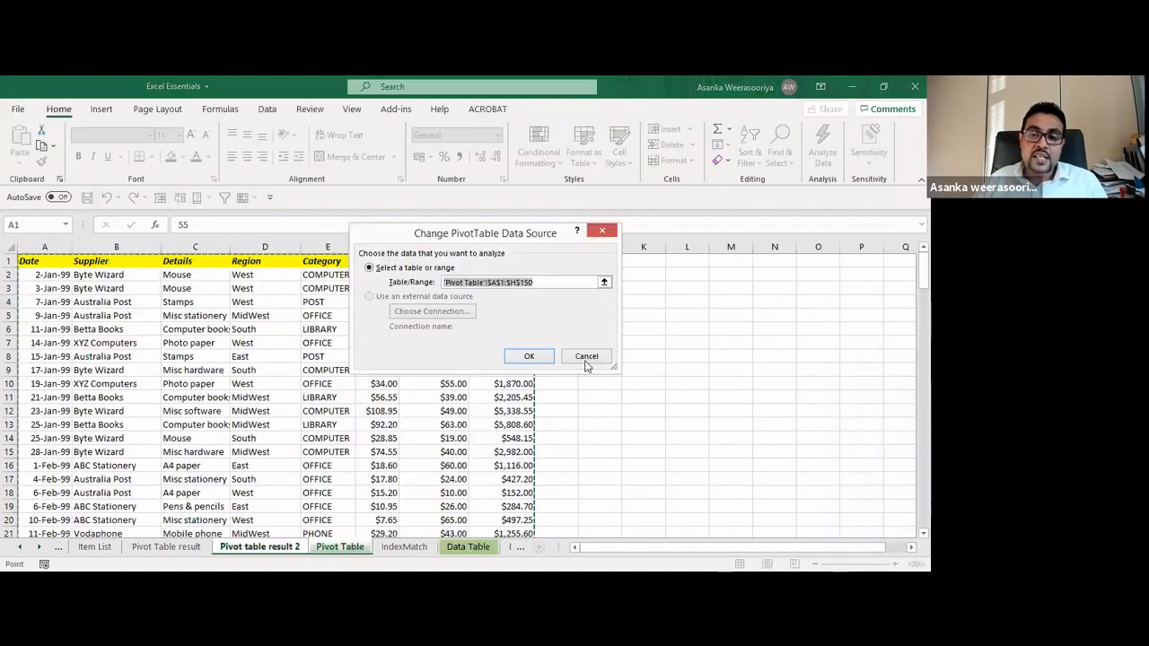
{"action": "left_click", "coordinate": [539, 361]}
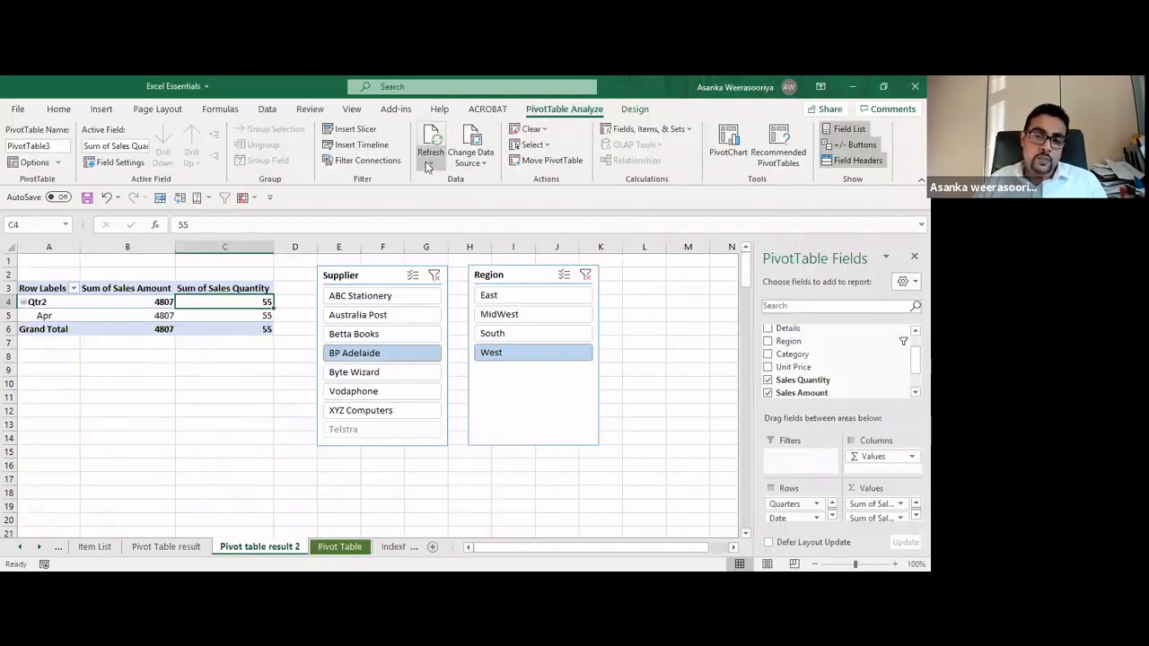
Step: Check the 4807 sales value in B4, then switch to the IndexMatch sheet
{"action": "left_click", "coordinate": [114, 302]}
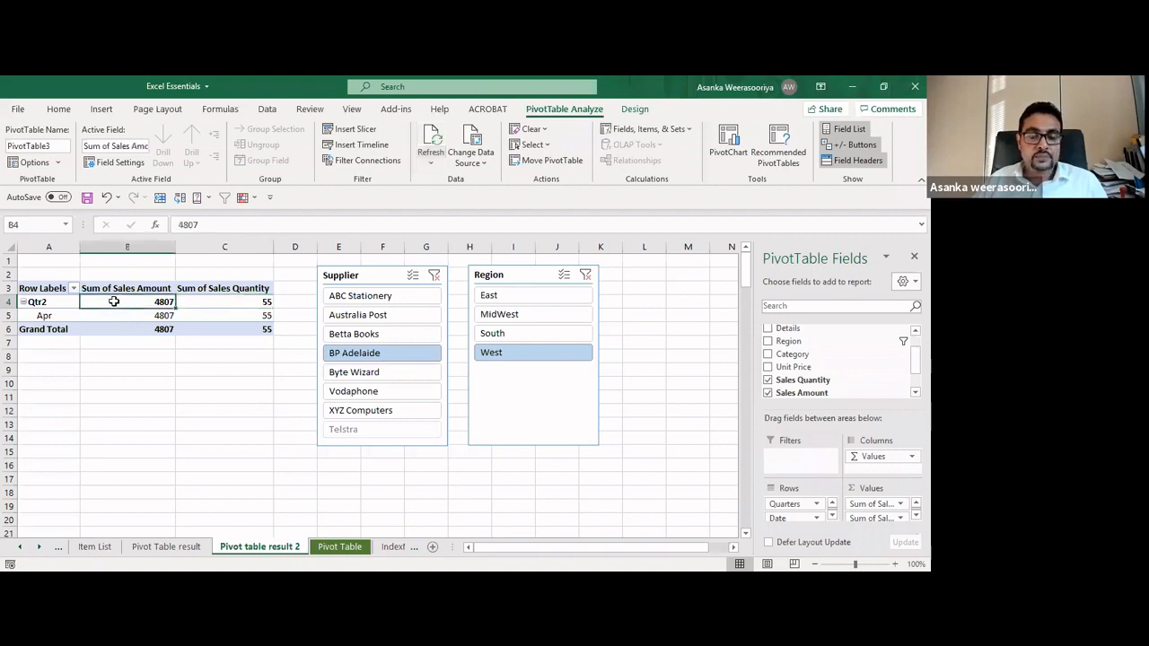
{"action": "mouse_move", "coordinate": [114, 302]}
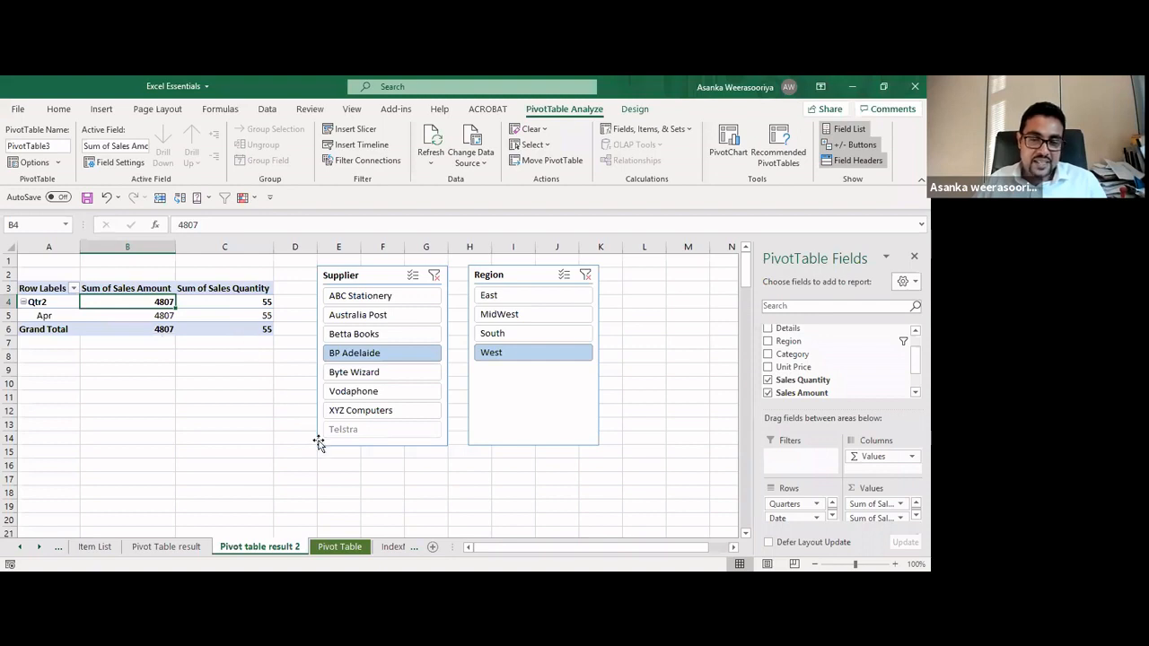
{"action": "left_click", "coordinate": [239, 420]}
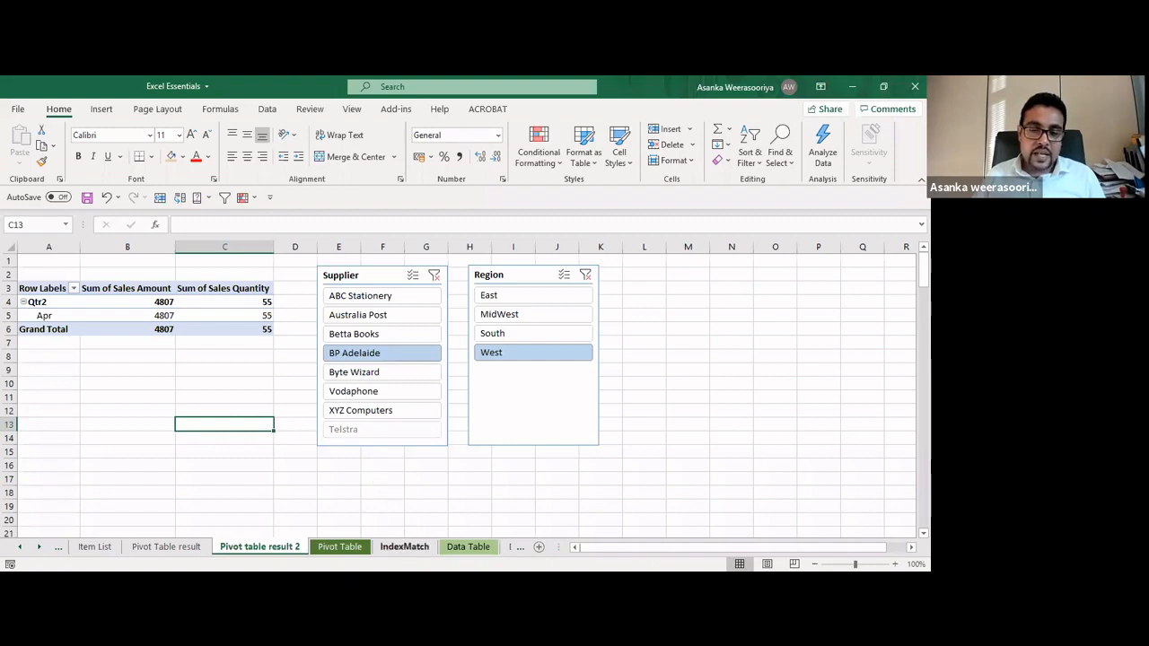
{"action": "left_click", "coordinate": [404, 546]}
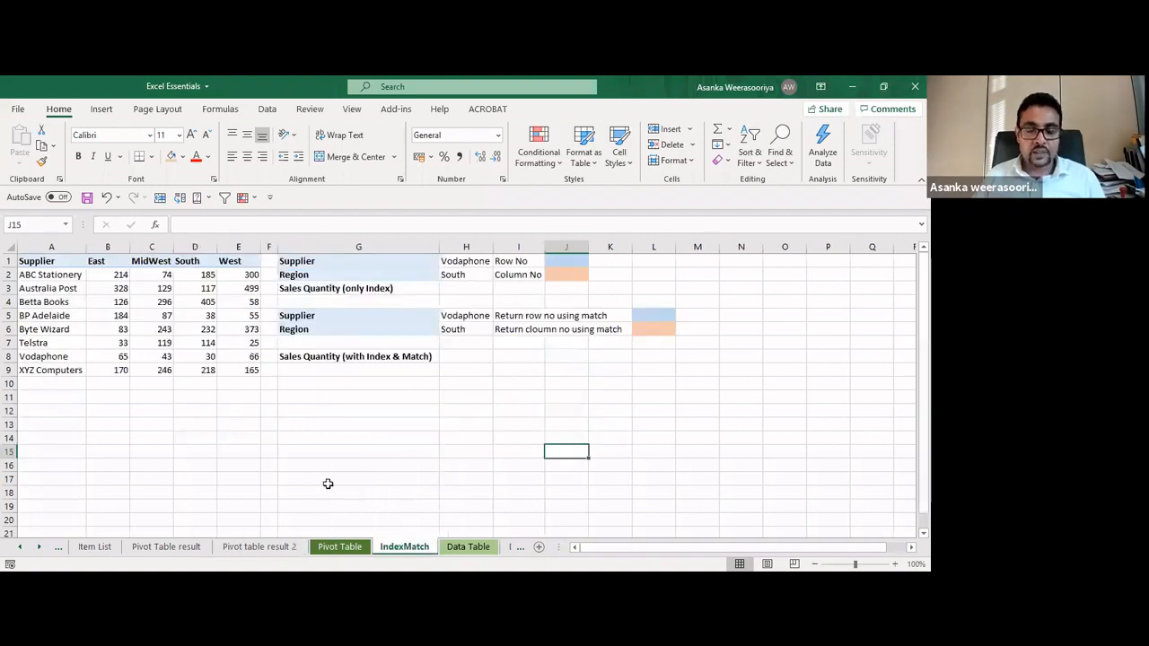
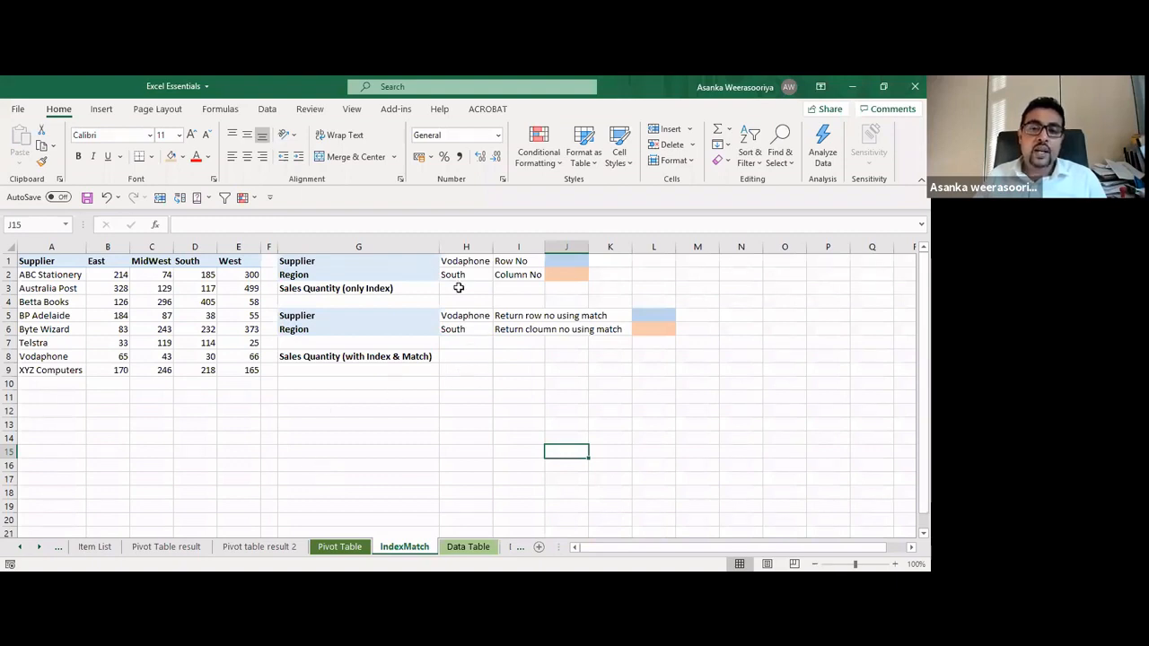
Step: Highlight the supplier sales table, its Supplier and region headings, and the quantity block
{"action": "left_click", "coordinate": [457, 288]}
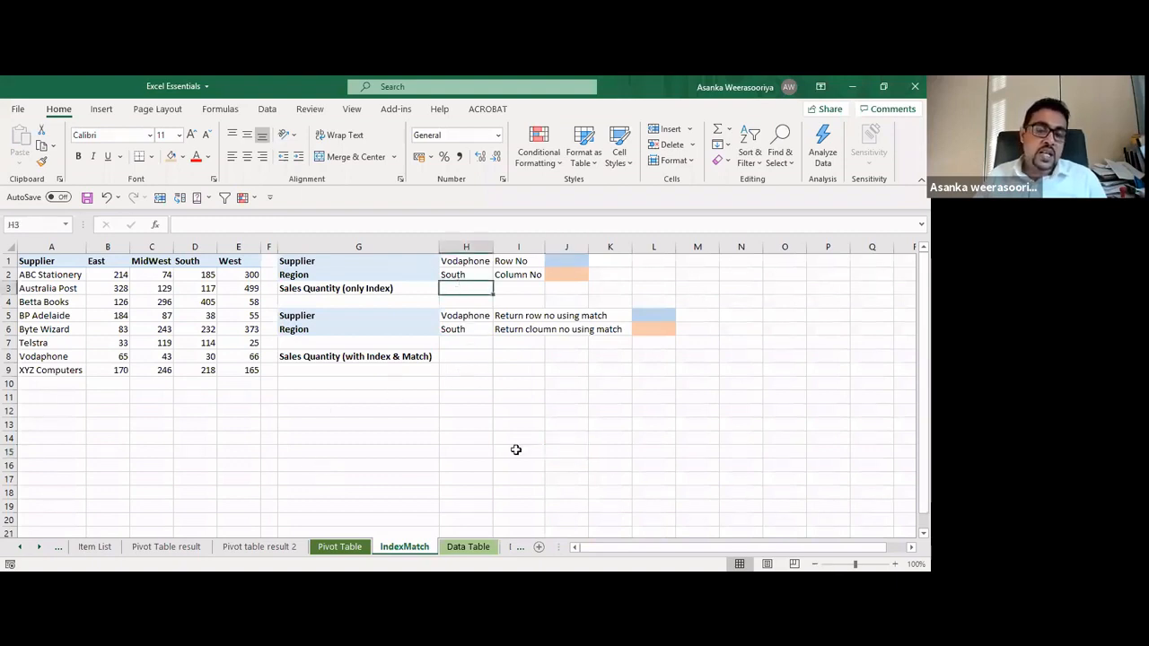
{"action": "left_click", "coordinate": [481, 422]}
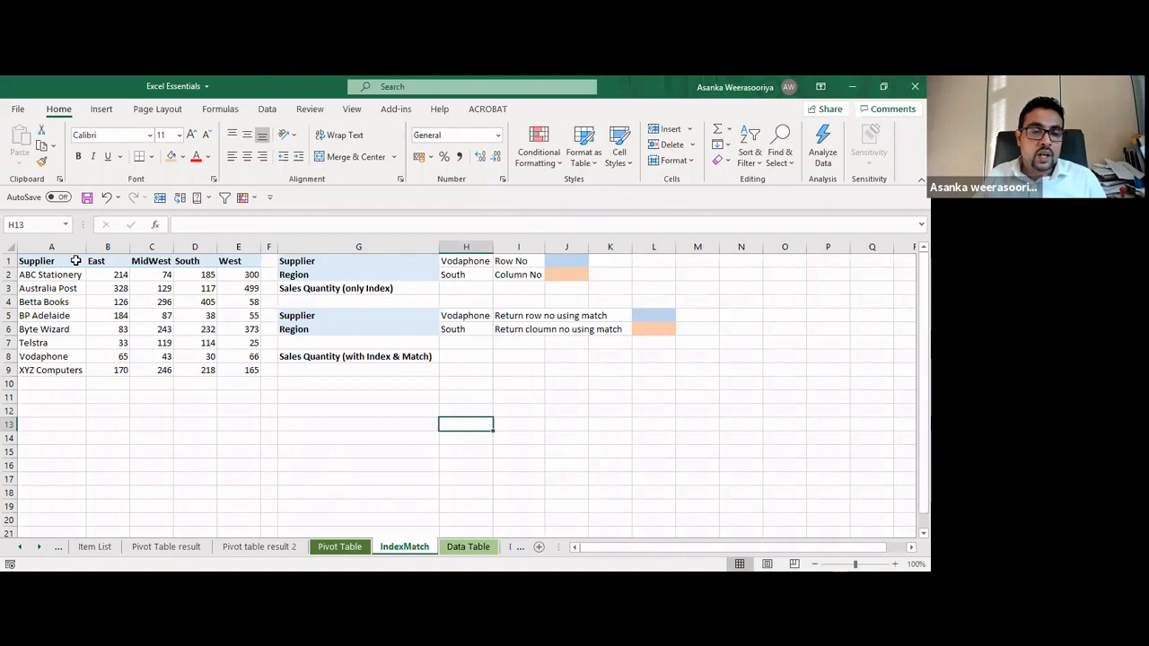
{"action": "left_click_drag", "start_coordinate": [52, 262], "coordinate": [238, 368]}
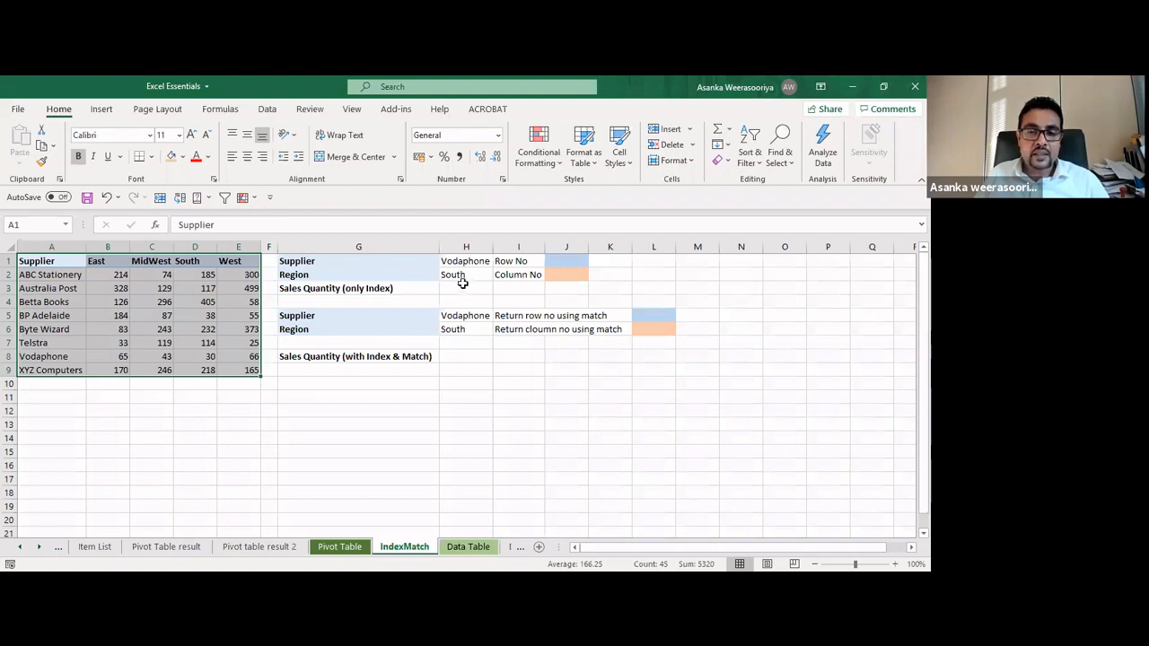
{"action": "left_click", "coordinate": [144, 401]}
{"action": "left_click", "coordinate": [64, 261]}
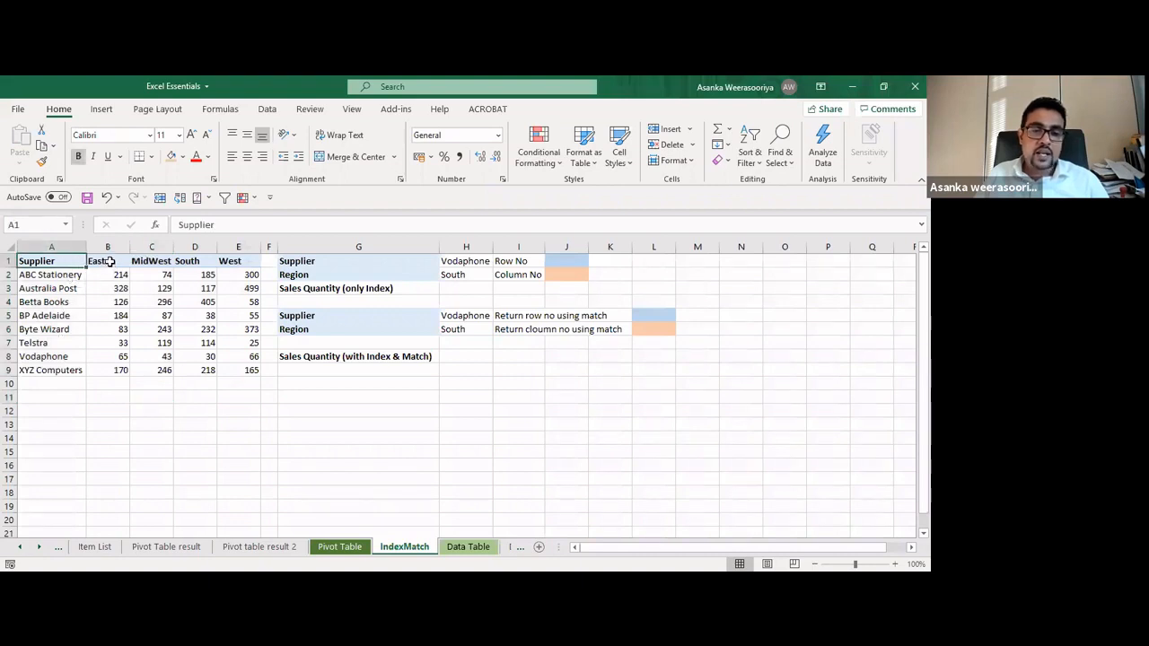
{"action": "left_click_drag", "start_coordinate": [108, 263], "coordinate": [252, 261]}
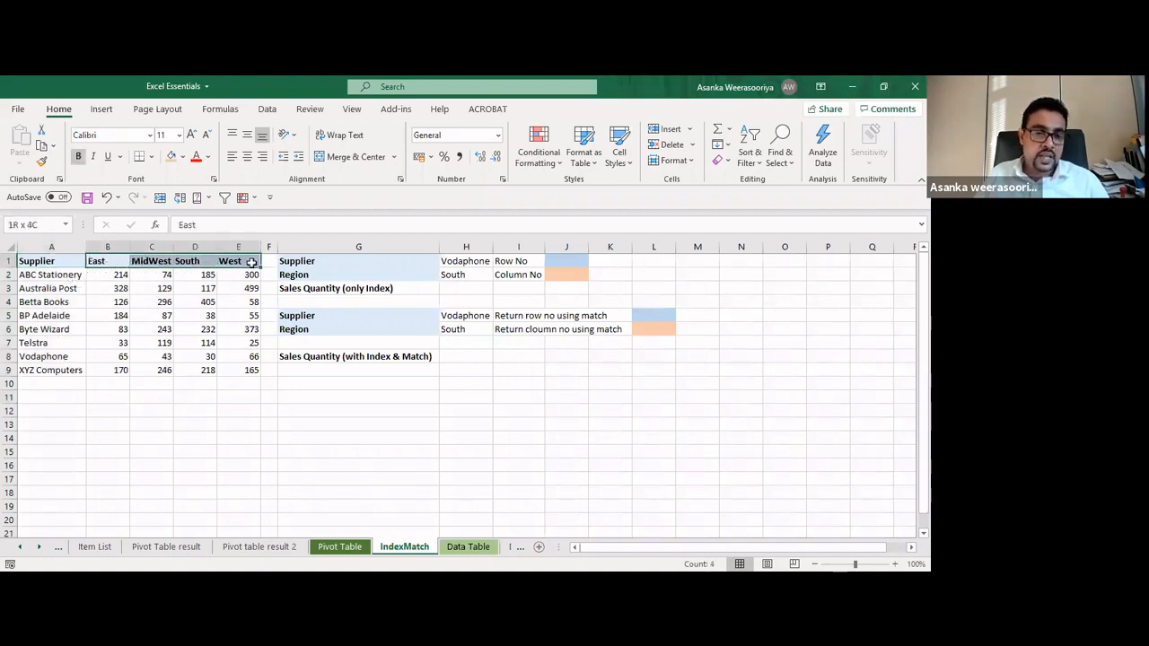
{"action": "left_click_drag", "start_coordinate": [115, 285], "coordinate": [229, 364]}
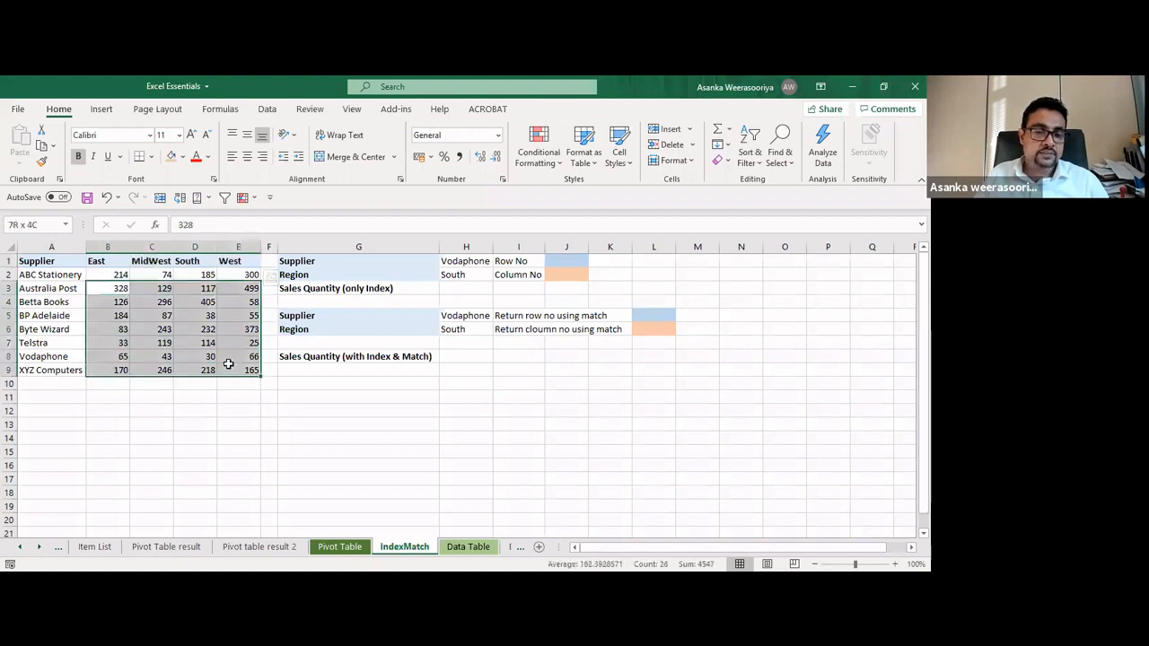
{"action": "left_click", "coordinate": [169, 406]}
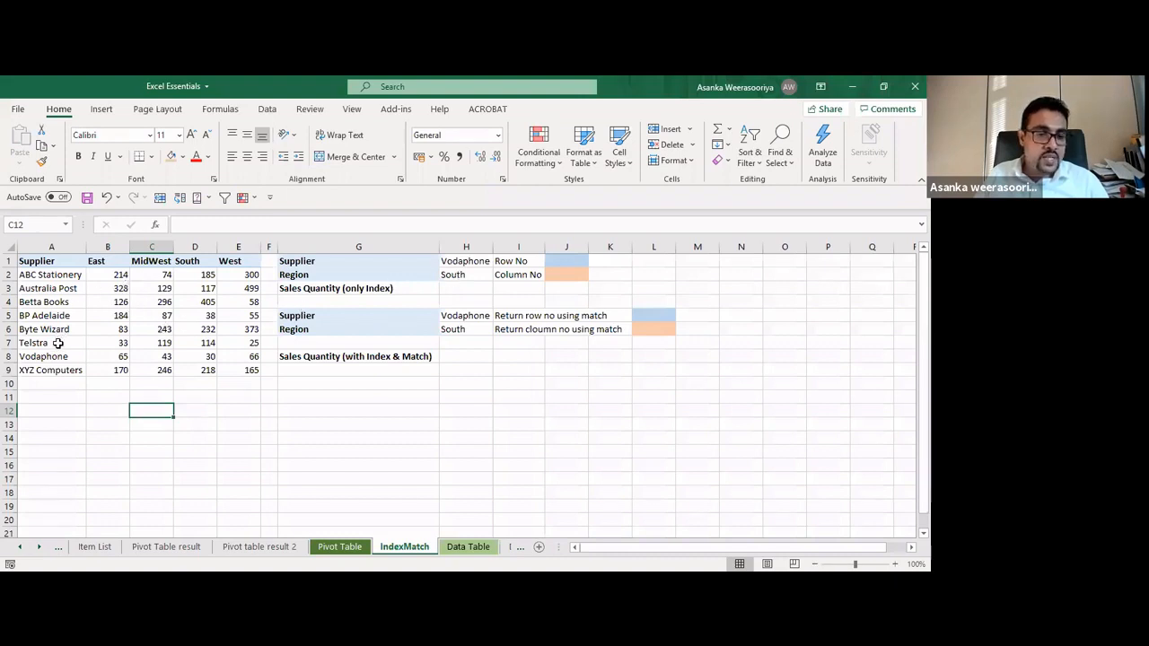
Step: Locate Vodaphone's South quantity of 30 and select the supplier value Vodaphone
{"action": "left_click_drag", "start_coordinate": [52, 356], "coordinate": [183, 356]}
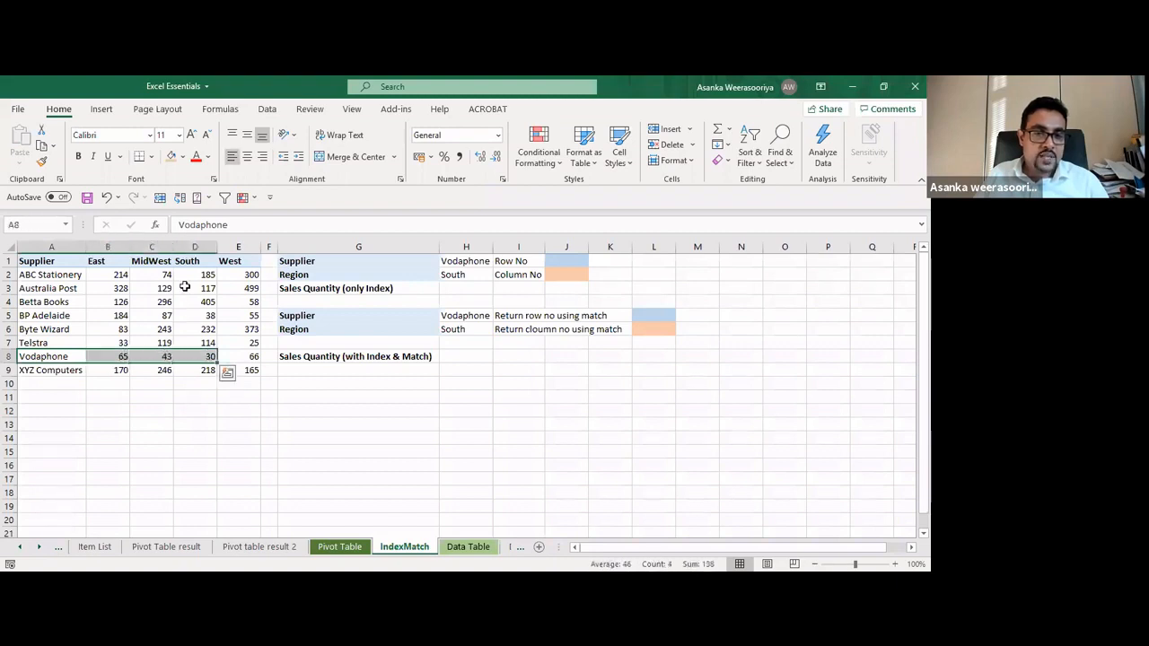
{"action": "left_click_drag", "start_coordinate": [198, 260], "coordinate": [198, 359]}
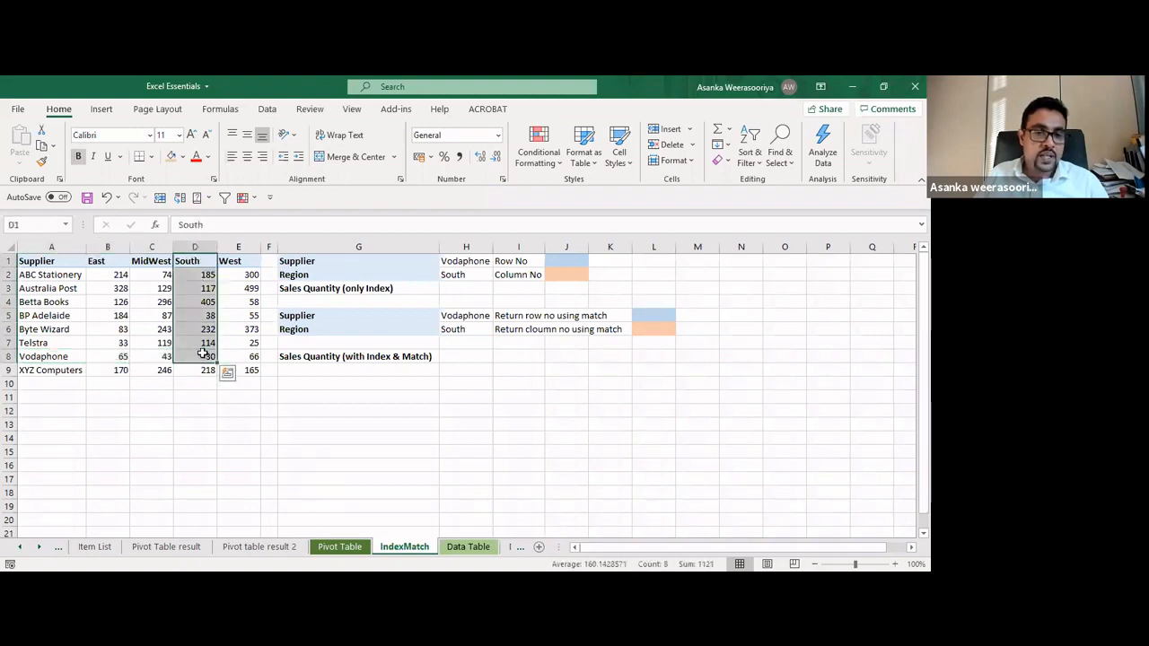
{"action": "left_click", "coordinate": [195, 357]}
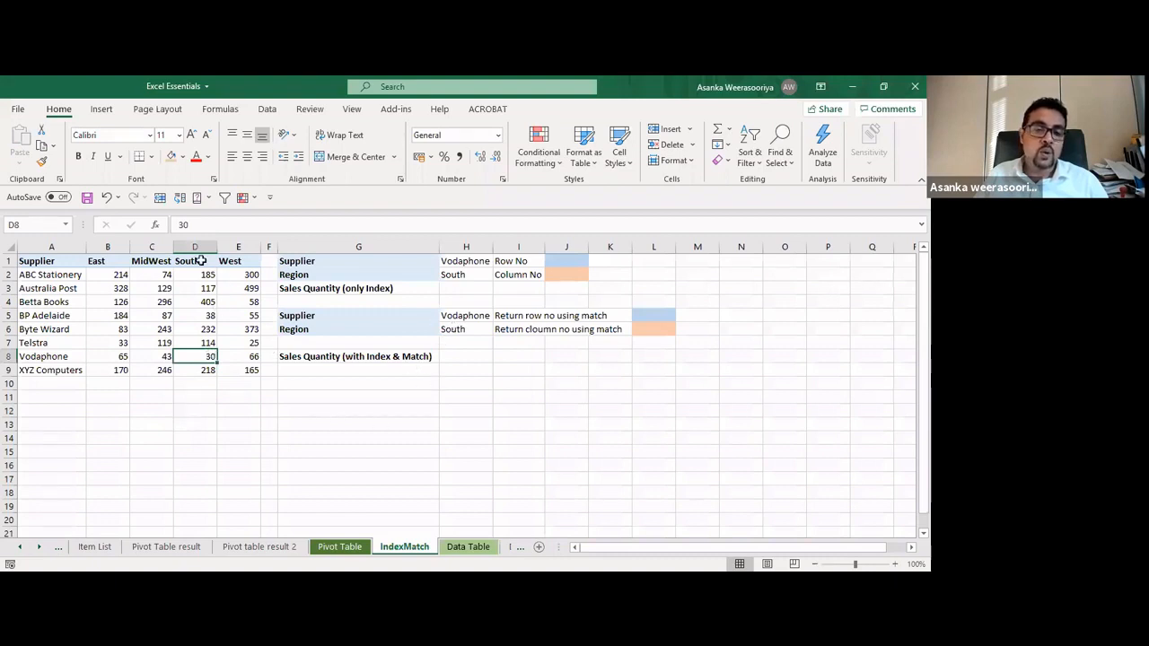
{"action": "left_click", "coordinate": [572, 387]}
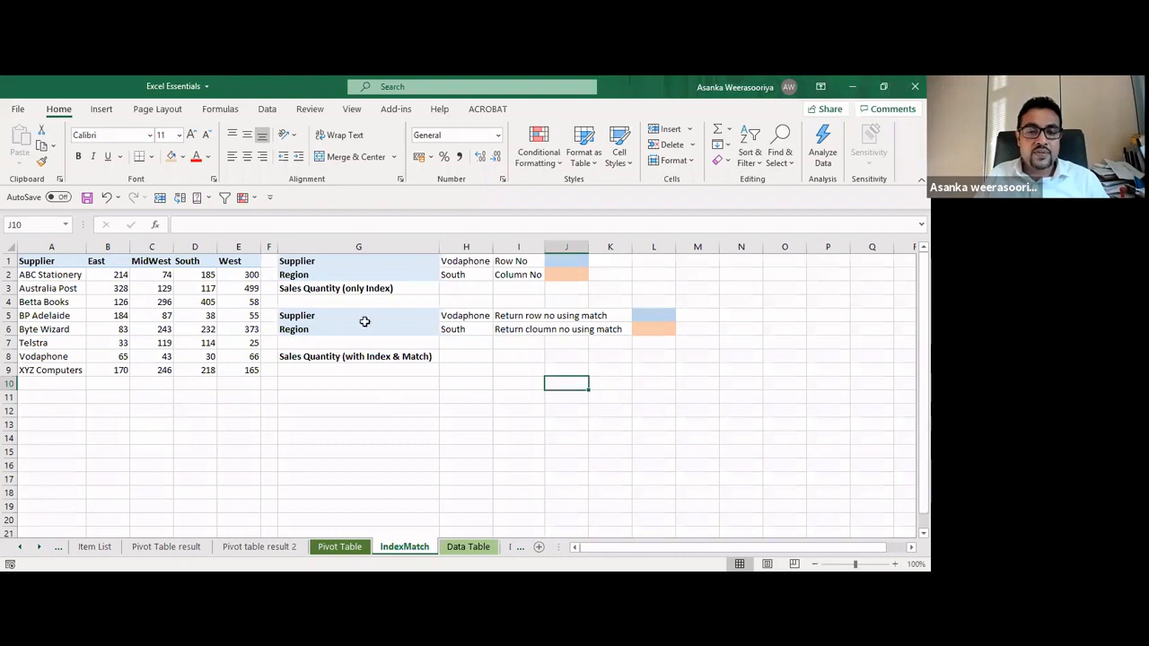
{"action": "left_click", "coordinate": [471, 262]}
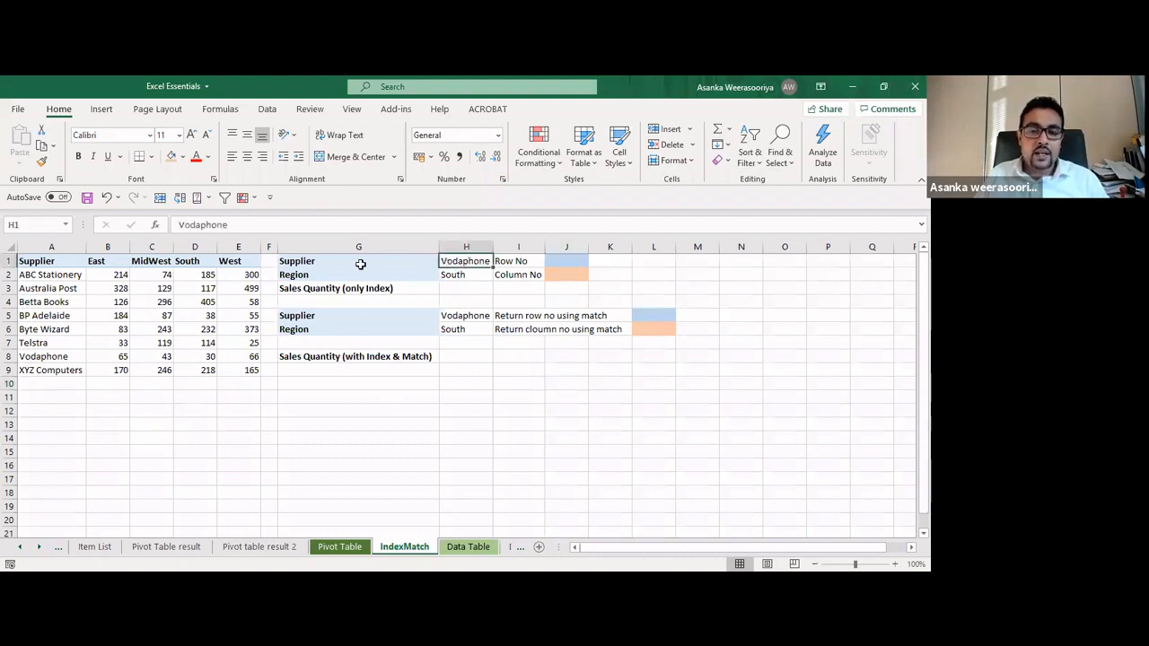
{"action": "left_click", "coordinate": [318, 262]}
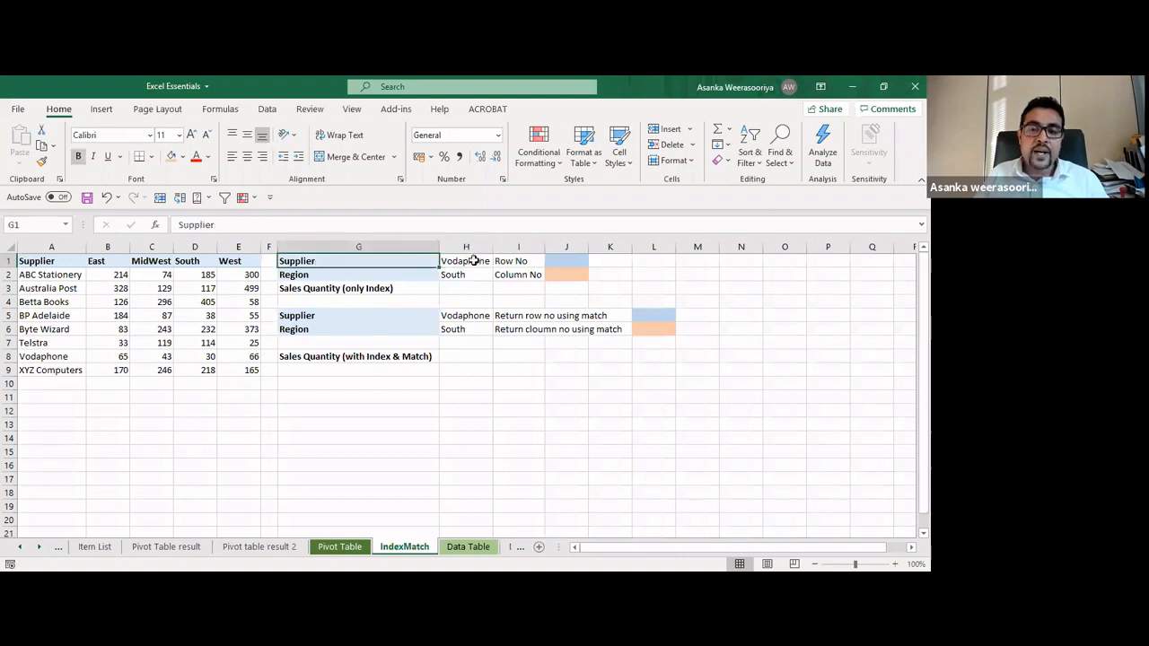
{"action": "left_click", "coordinate": [474, 260]}
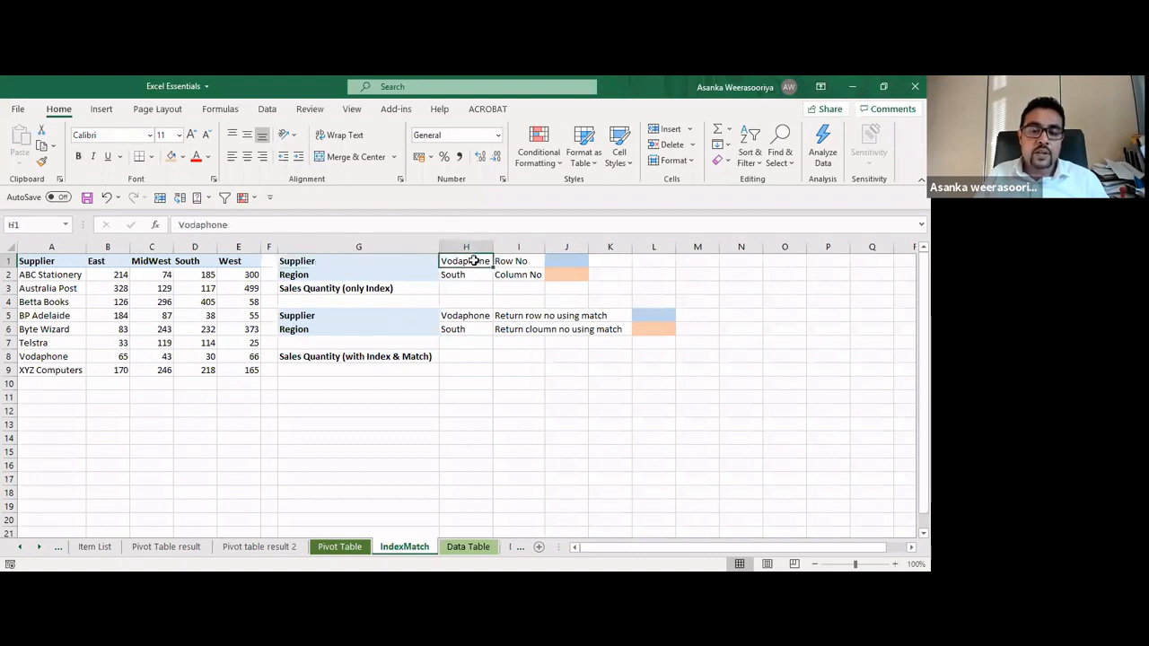
Step: Enter 8 as Row No in J1 and 4 as Column No in J2, then check both
{"action": "left_click", "coordinate": [557, 262]}
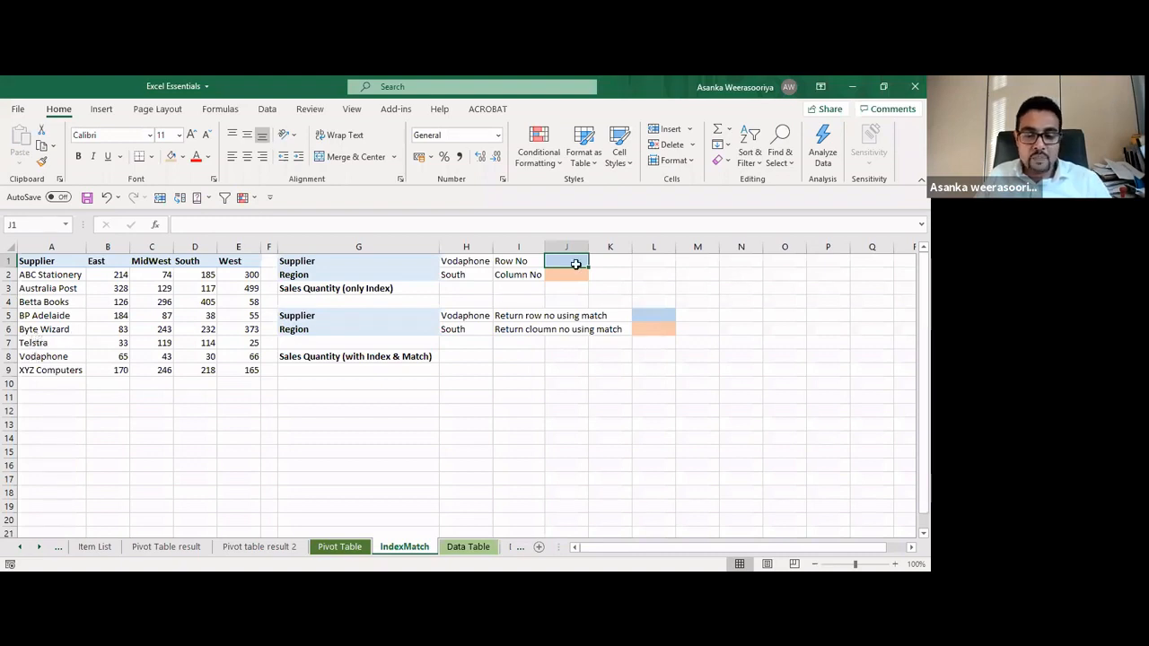
{"action": "type", "text": "8"}
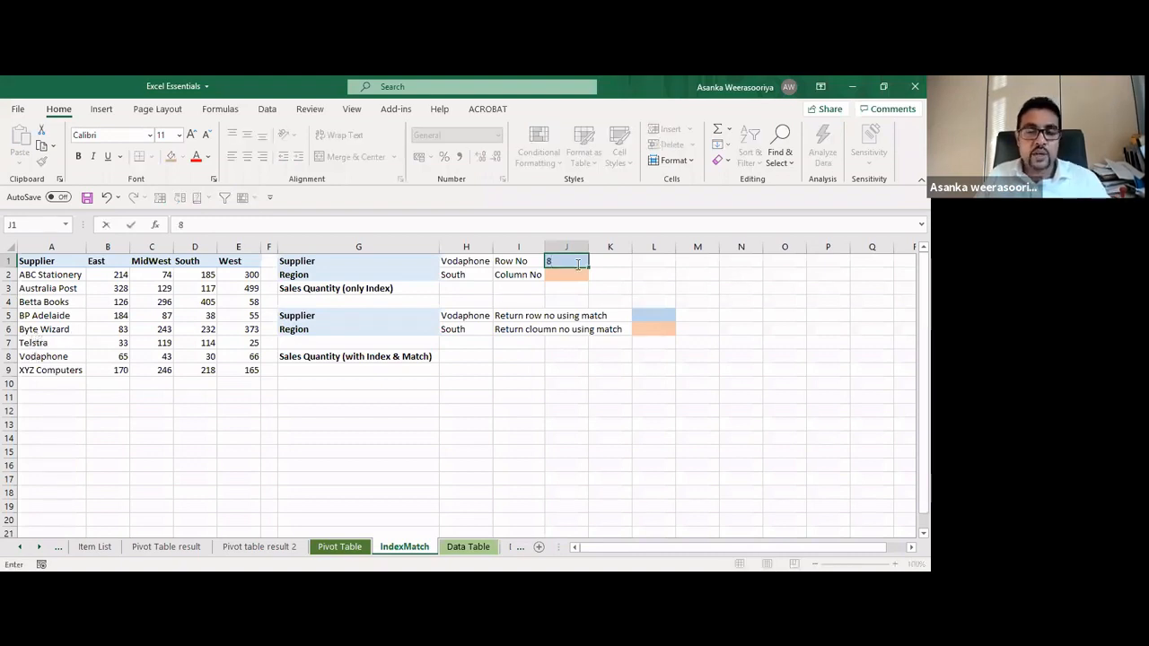
{"action": "key", "text": "Return"}
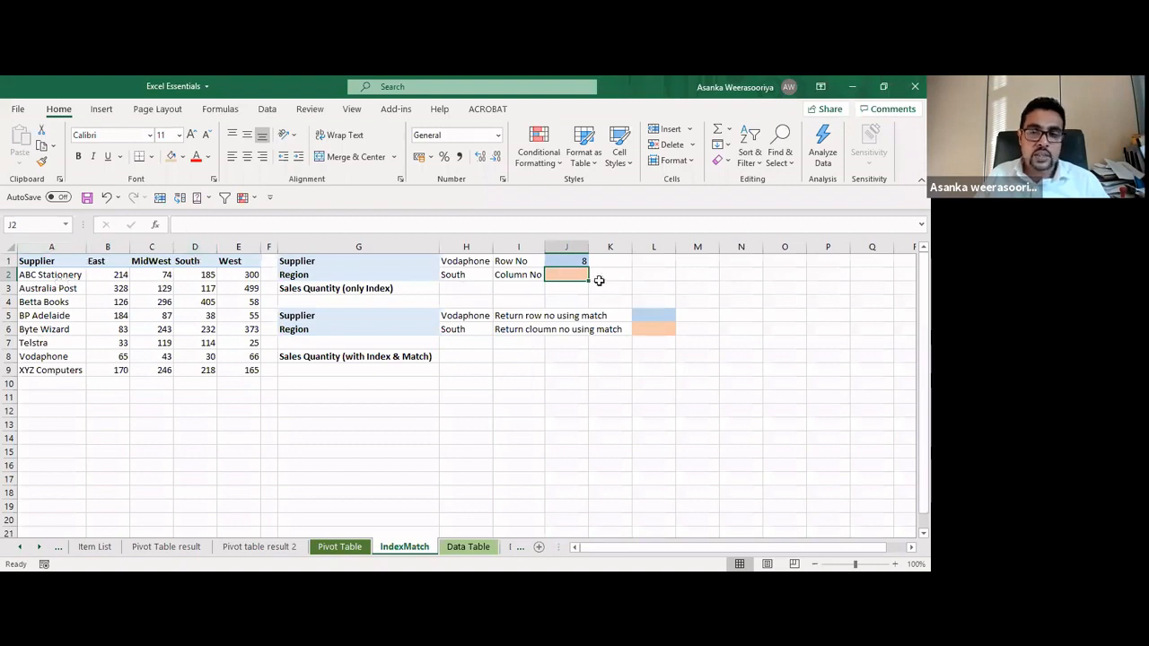
{"action": "type", "text": "4"}
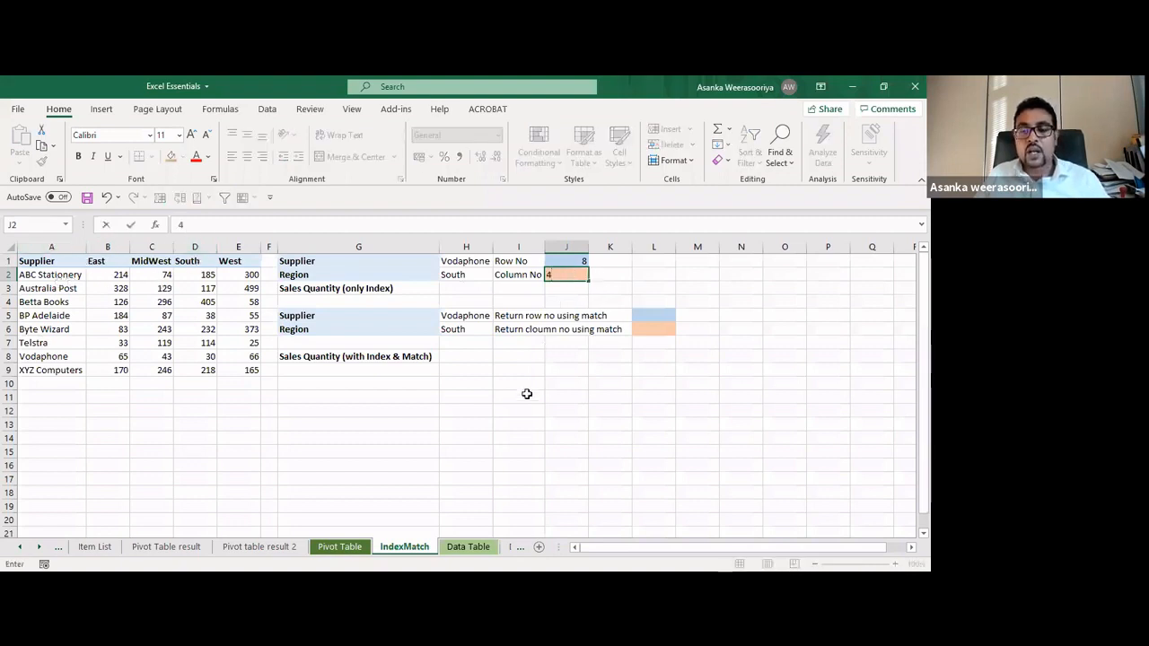
{"action": "left_click", "coordinate": [522, 395]}
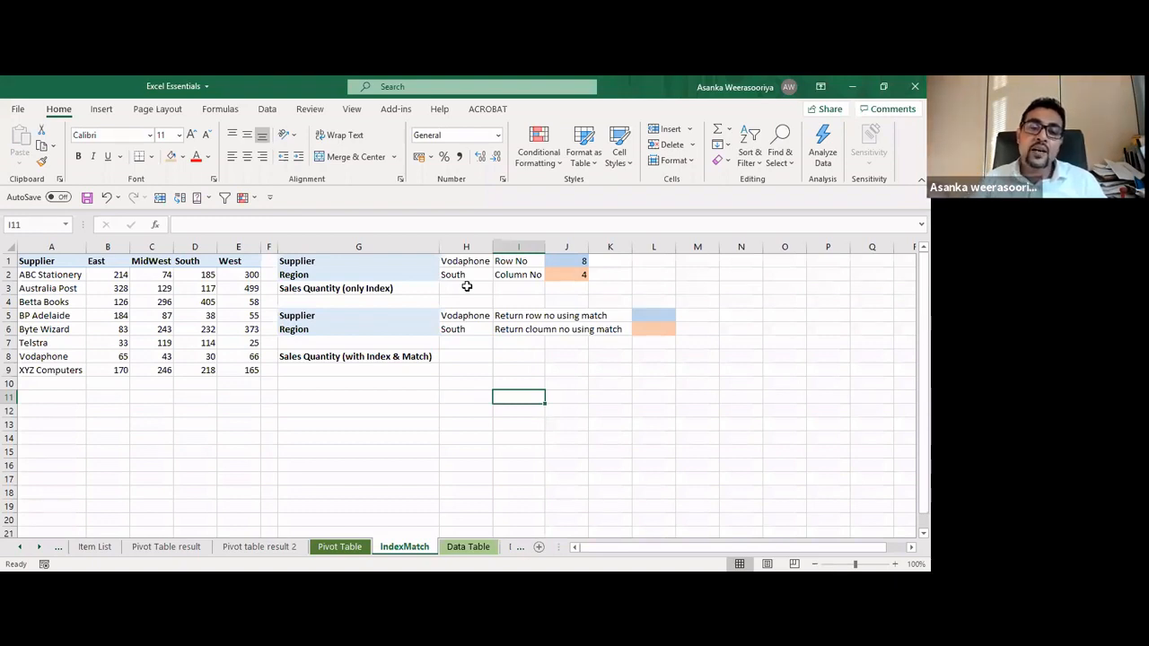
{"action": "left_click", "coordinate": [567, 260]}
{"action": "left_click", "coordinate": [568, 276]}
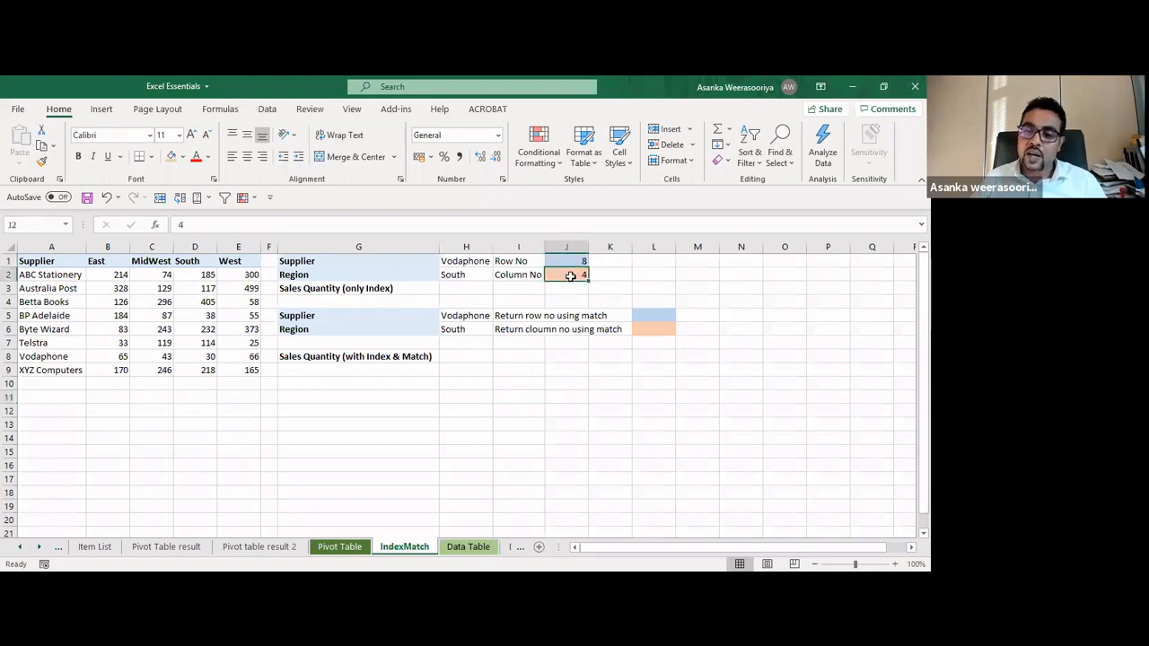
{"action": "left_click", "coordinate": [467, 290]}
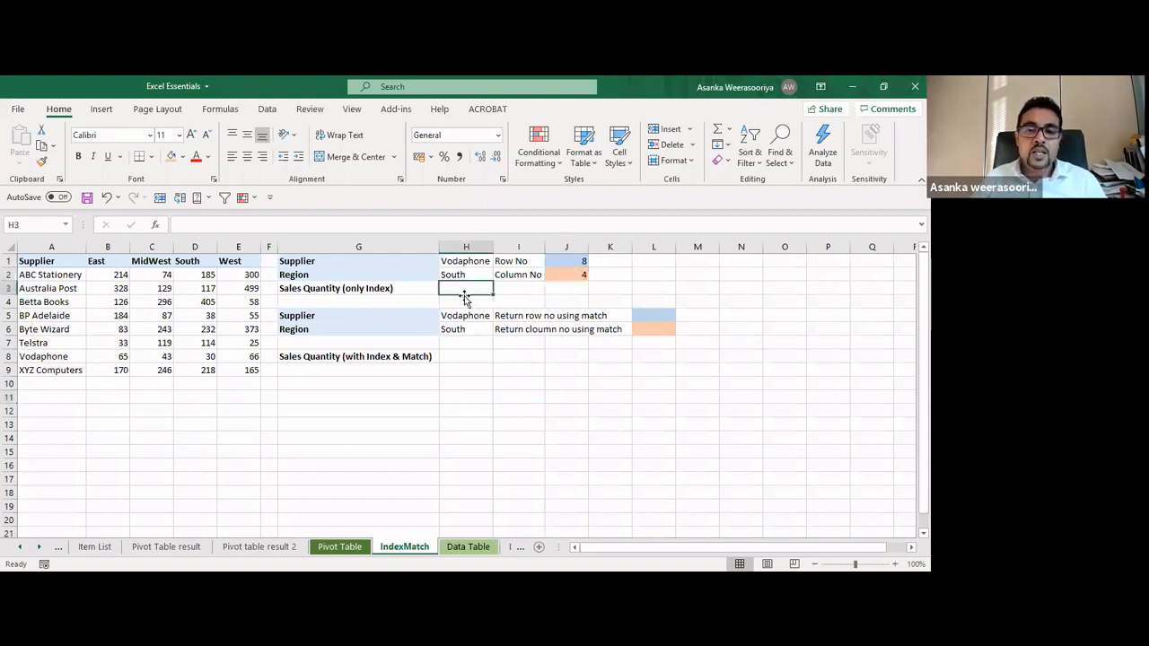
Step: Build =INDEX(A1:E9,8,4) in H3 using the whole sales table as the array
{"action": "type", "text": "="}
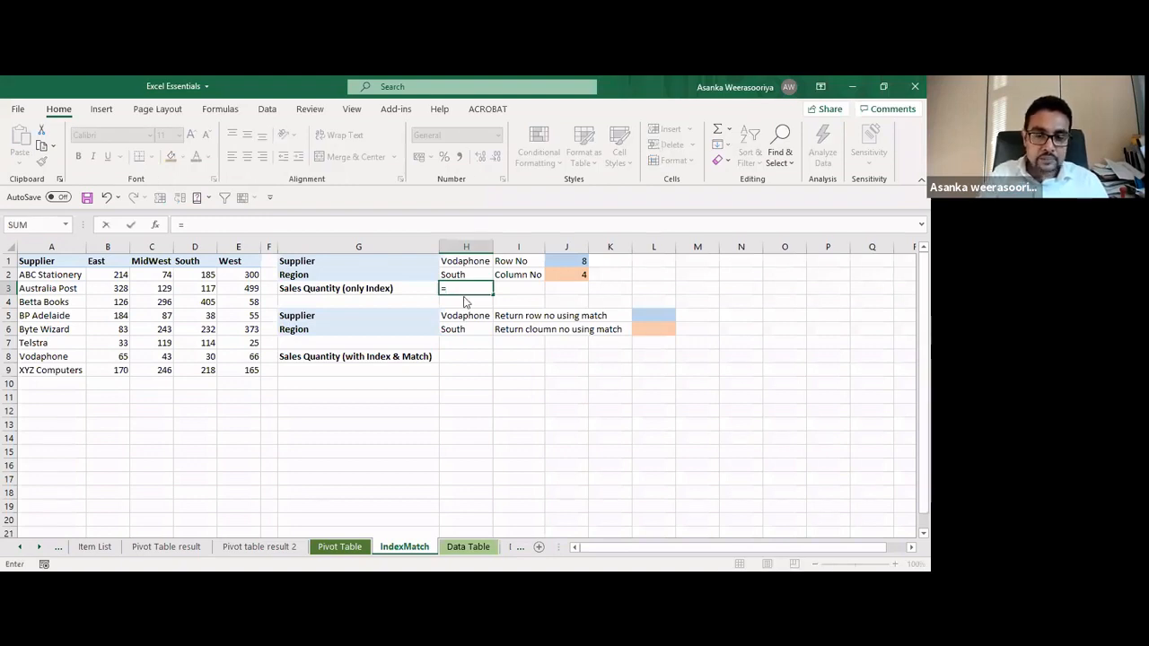
{"action": "type", "text": "inde"}
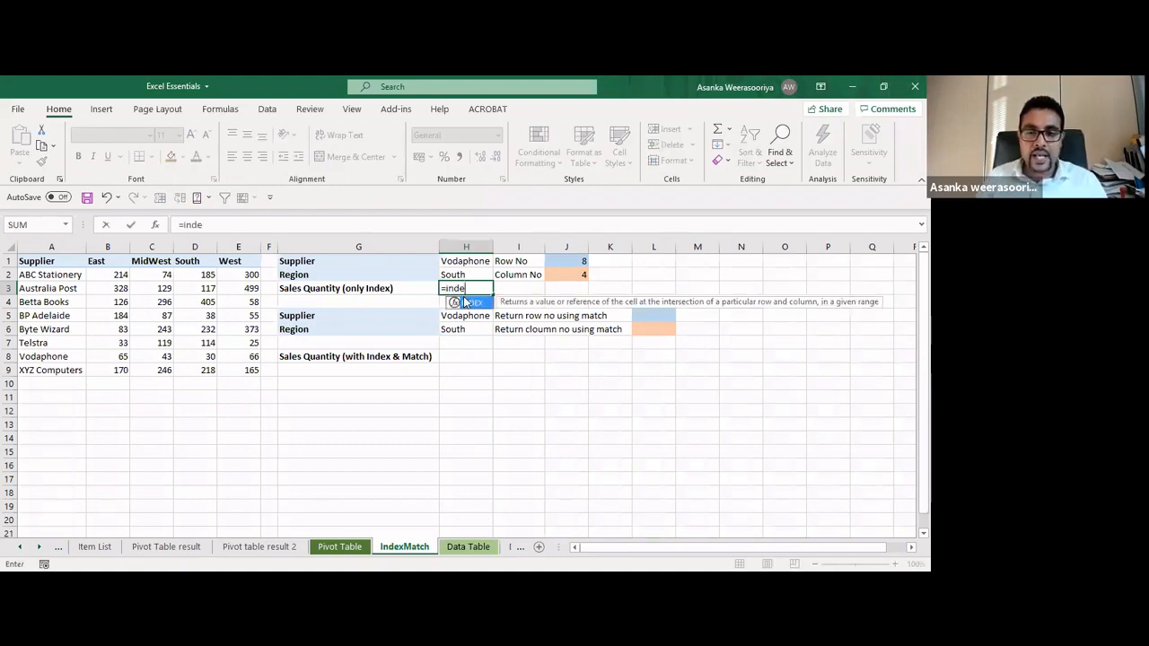
{"action": "double_click", "coordinate": [465, 302]}
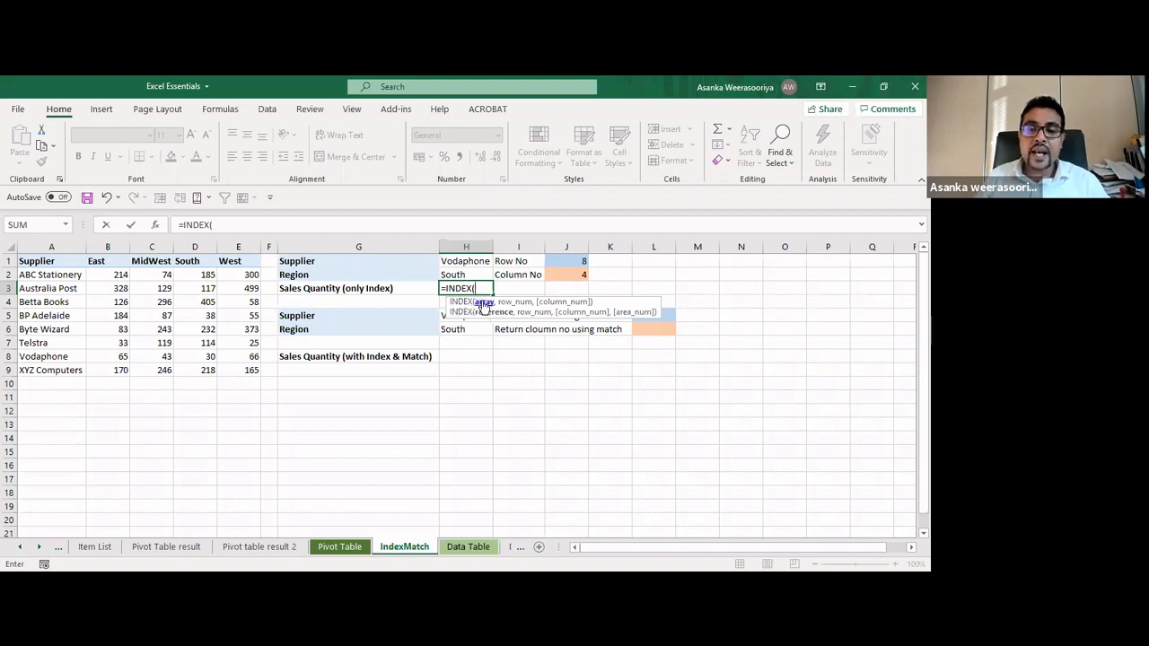
{"action": "left_click", "coordinate": [39, 260]}
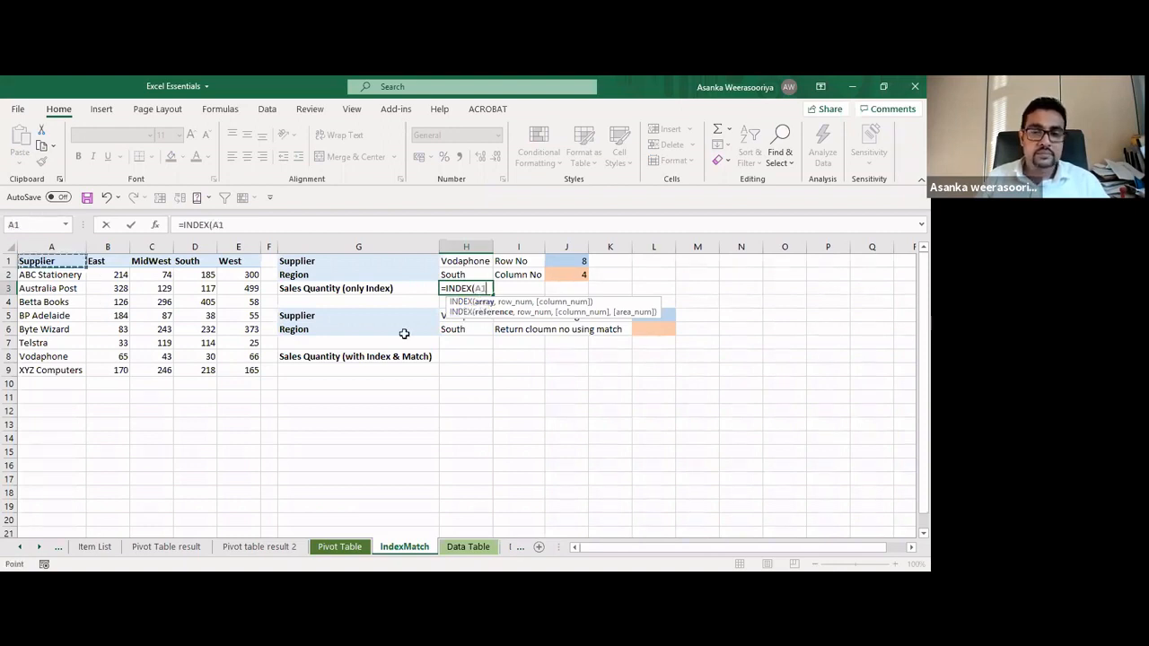
{"action": "key", "text": "ctrl+shift+Right"}
{"action": "key", "text": "ctrl+shift+Down"}
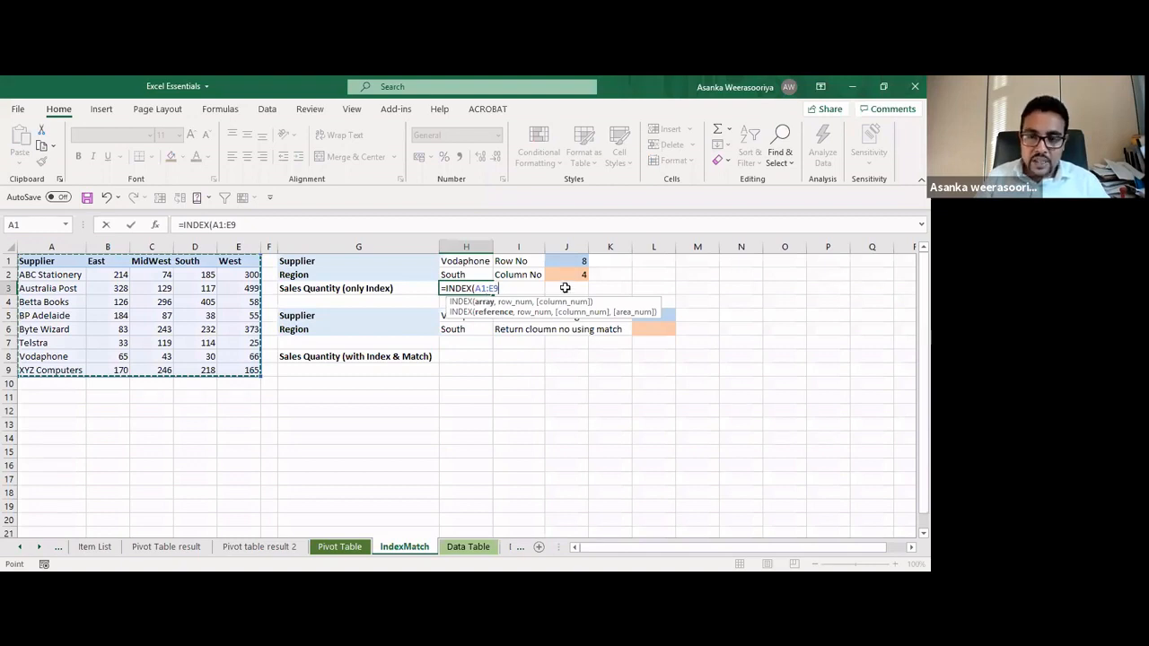
{"action": "type", "text": ","}
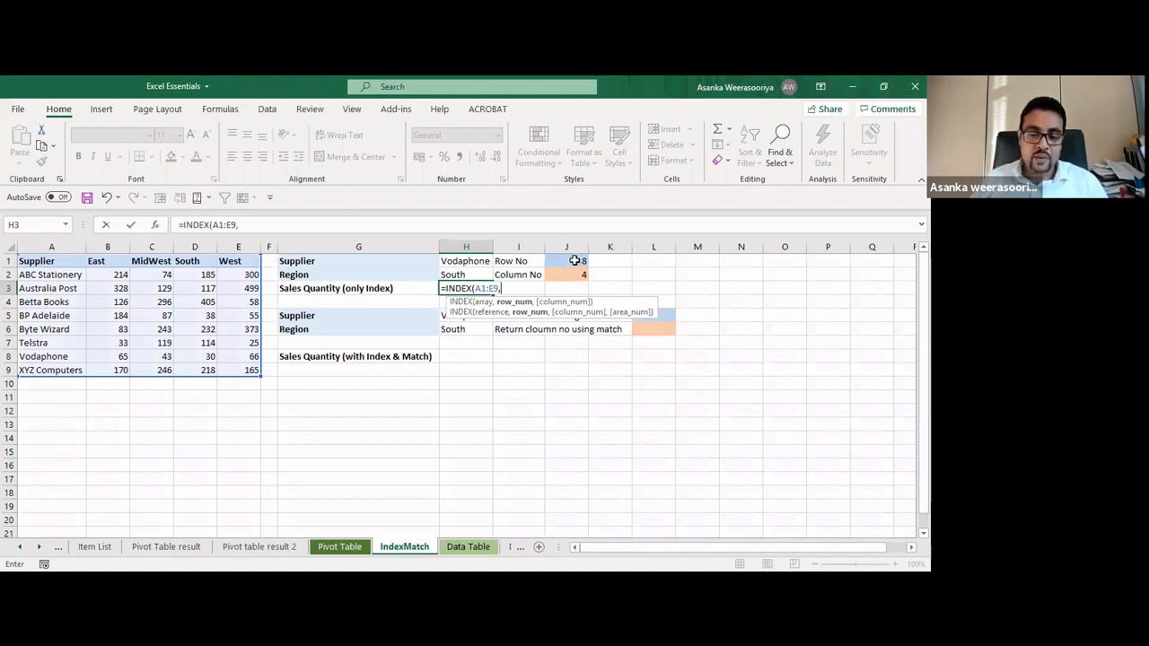
{"action": "type", "text": "8"}
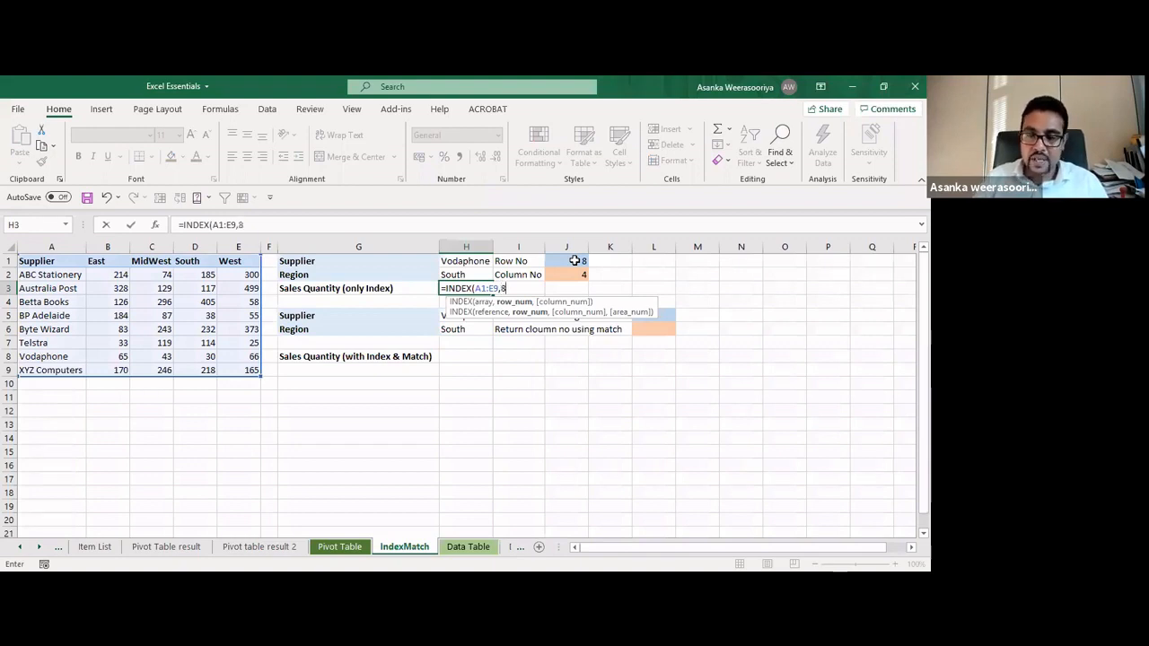
{"action": "type", "text": ","}
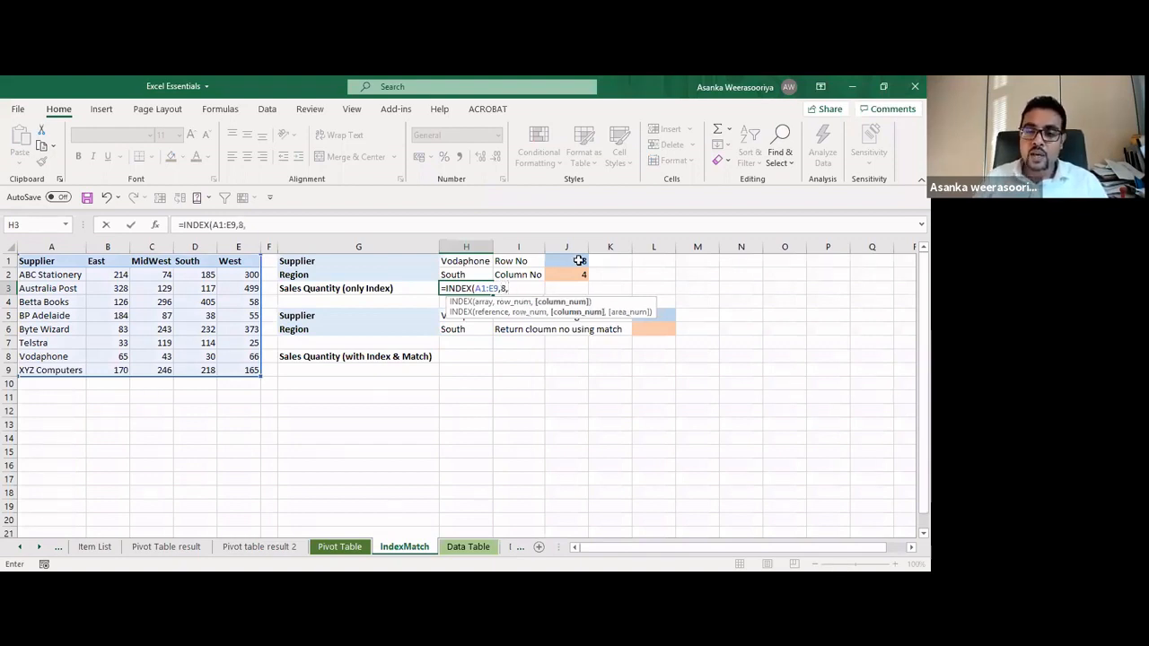
{"action": "type", "text": "4"}
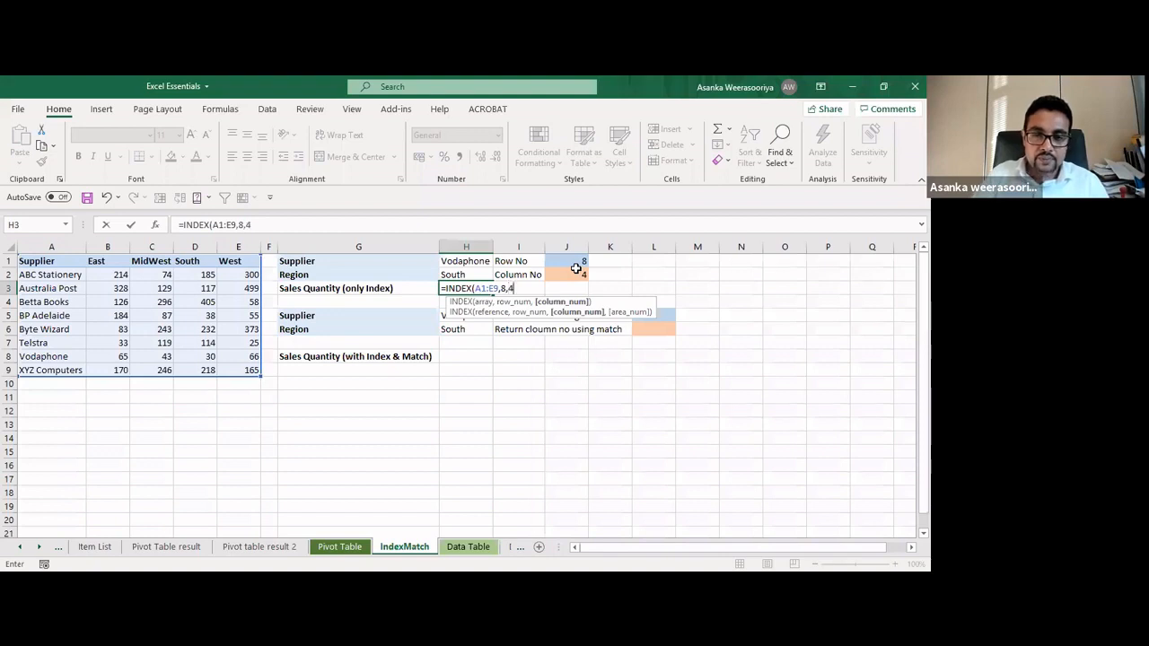
{"action": "type", "text": ")"}
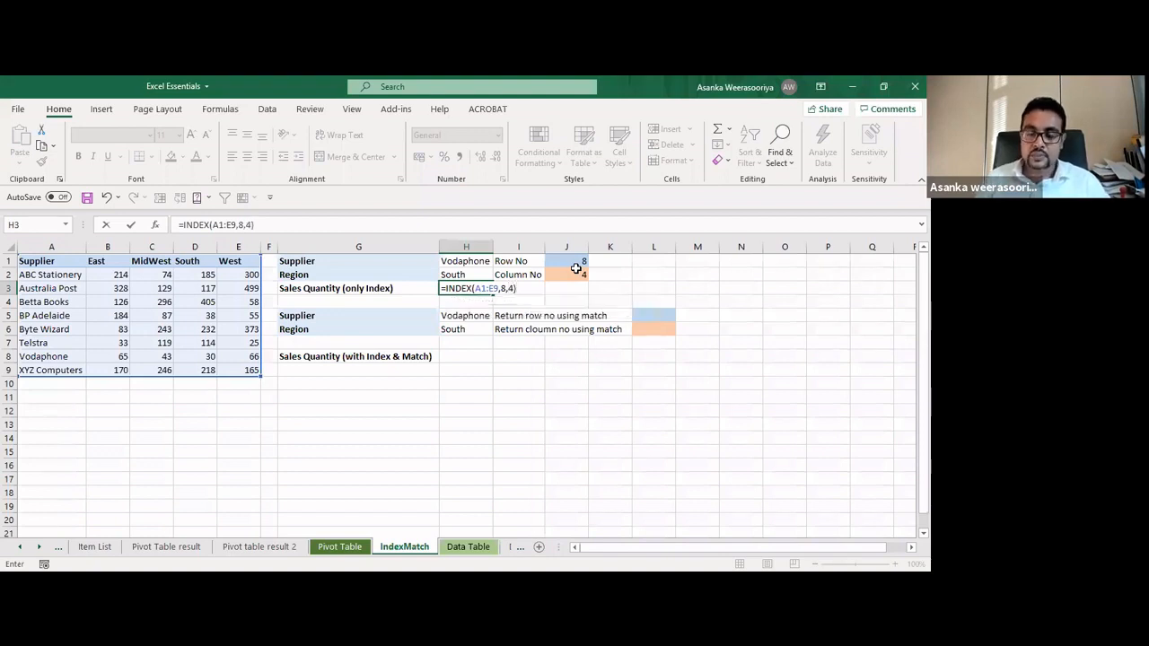
Step: Commit the formula so H3 shows 30, compare it with D8, and reopen H3
{"action": "key", "text": "Return"}
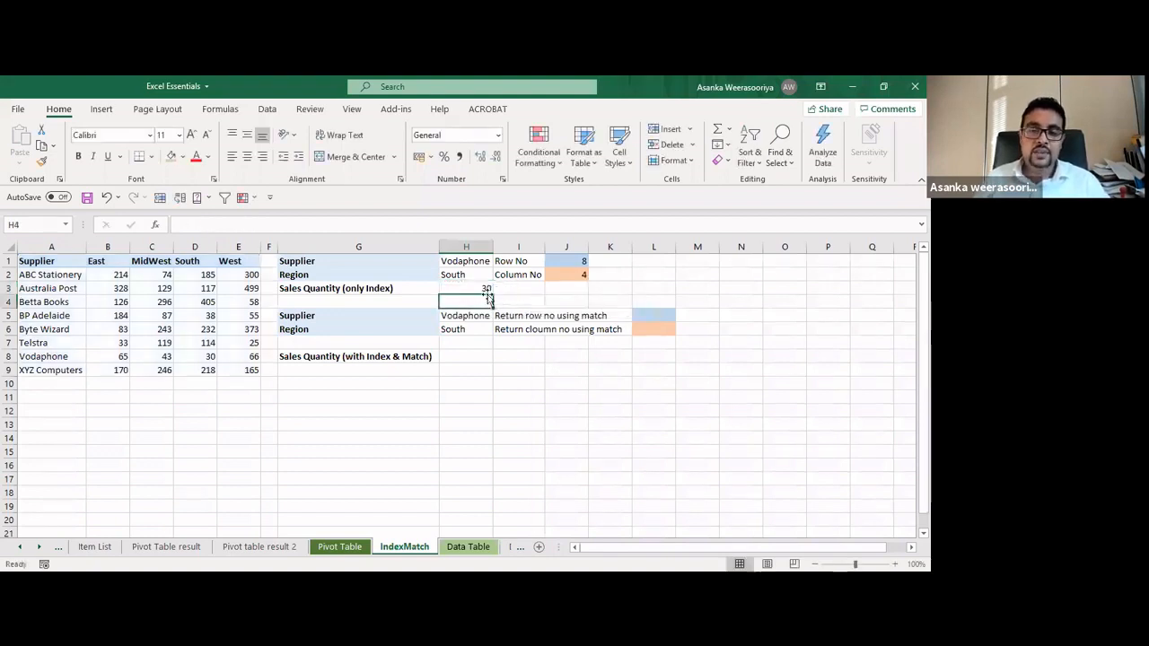
{"action": "left_click", "coordinate": [483, 288]}
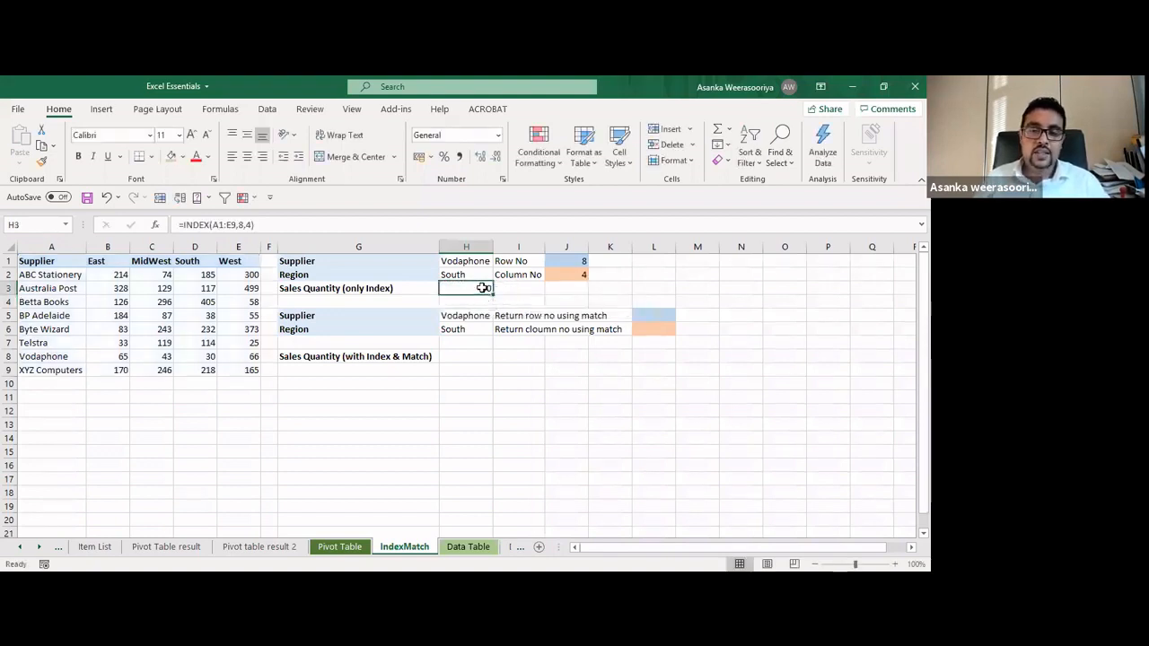
{"action": "left_click", "coordinate": [201, 356]}
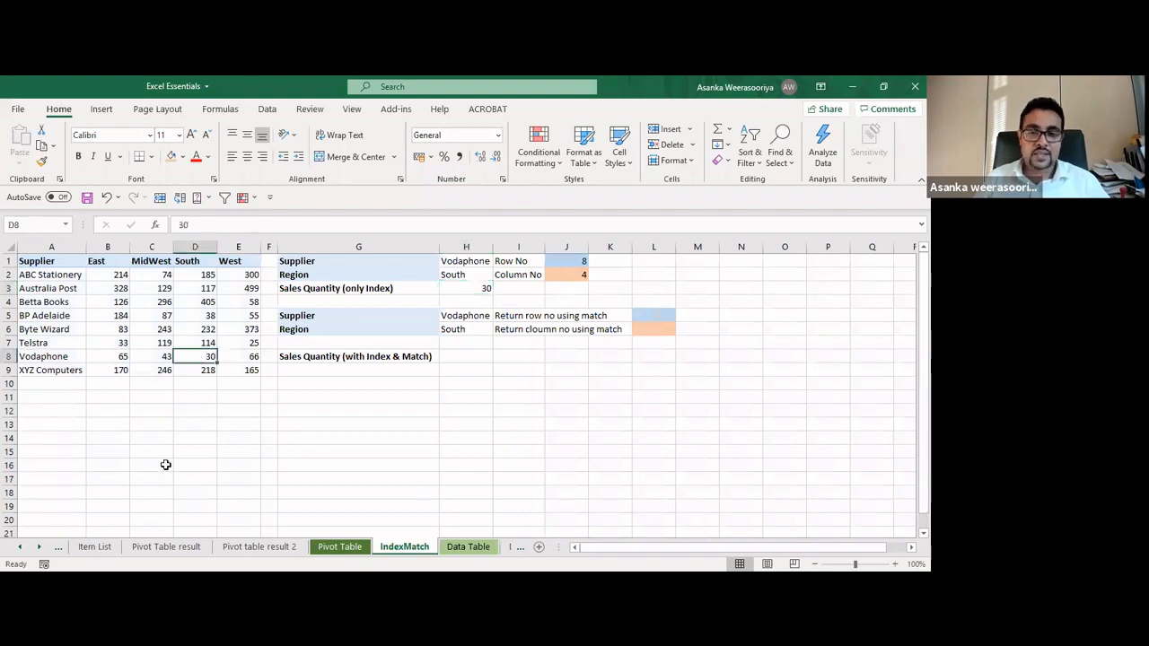
{"action": "double_click", "coordinate": [471, 289]}
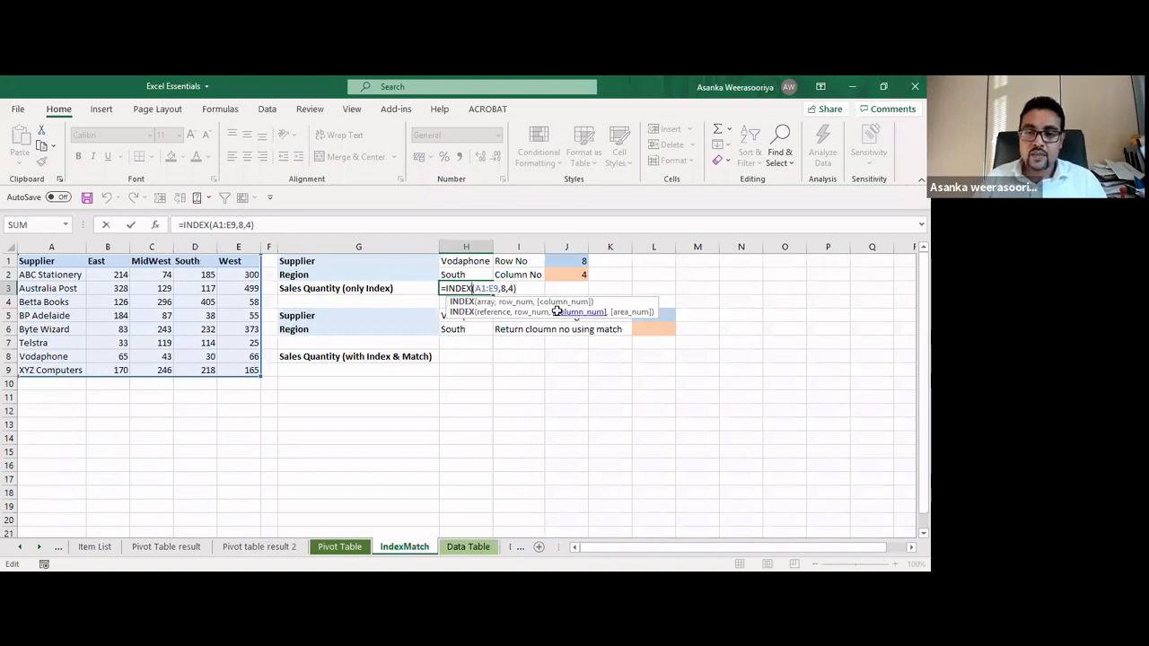
{"action": "key", "text": "Return"}
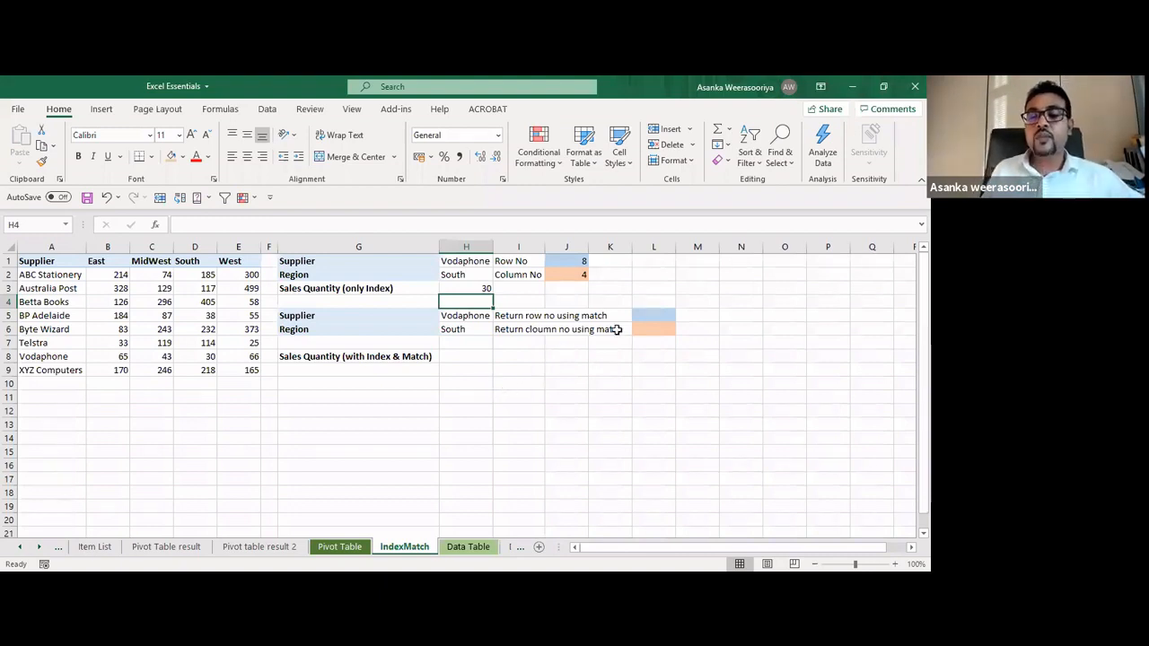
{"action": "left_click", "coordinate": [642, 314]}
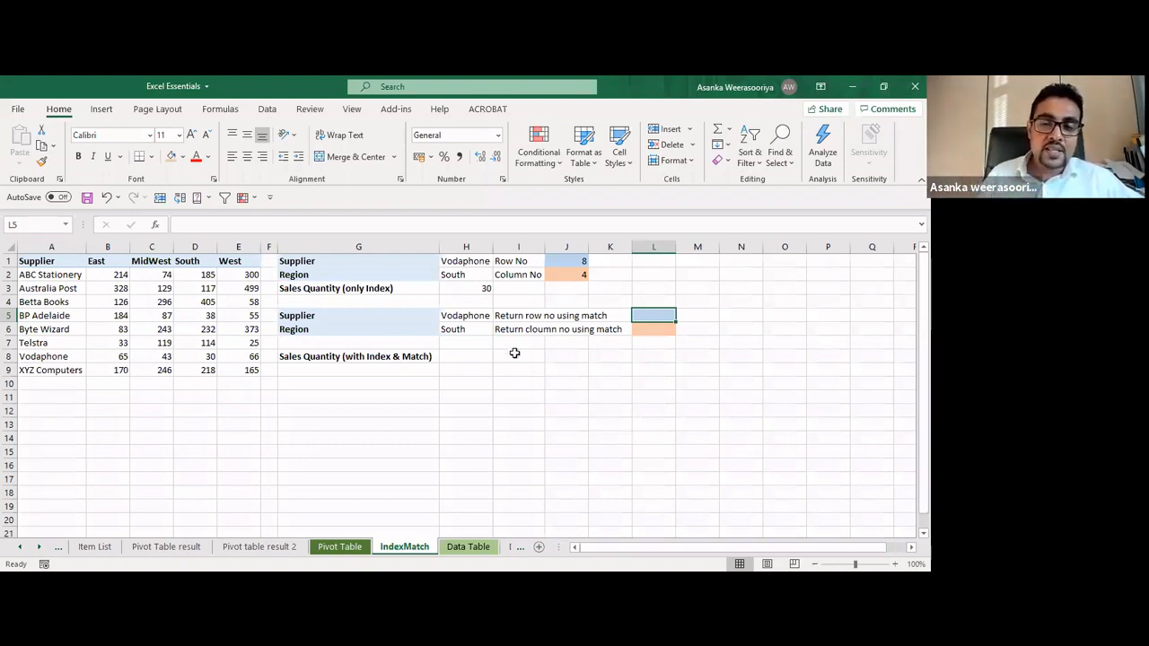
{"action": "double_click", "coordinate": [484, 288]}
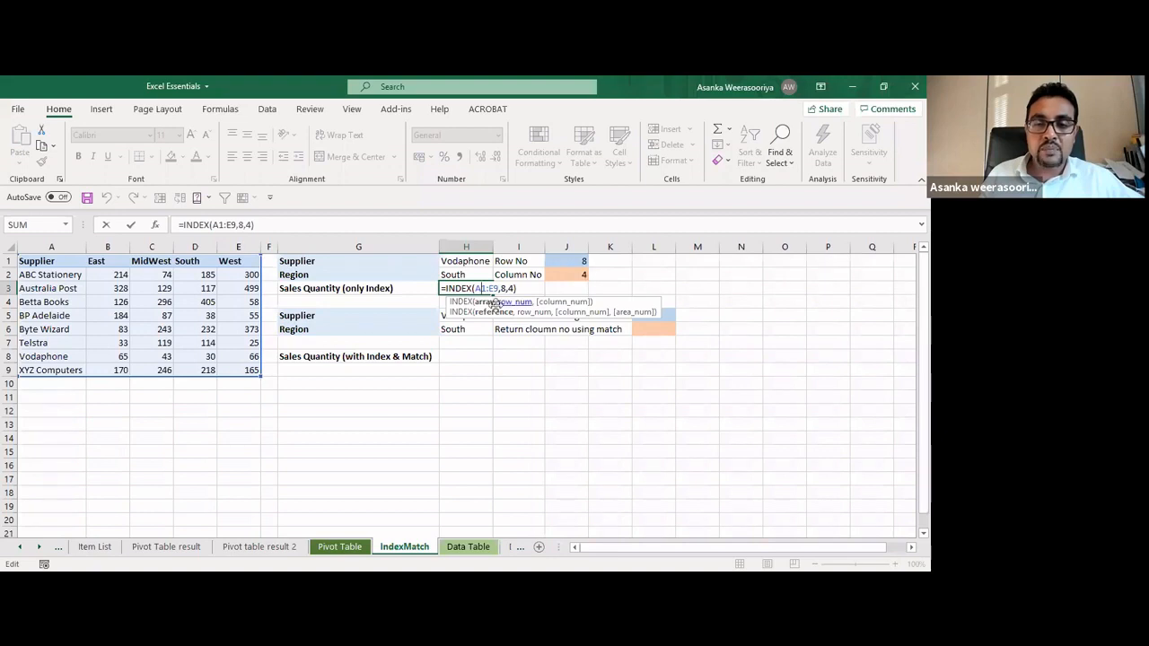
{"action": "key", "text": "Return"}
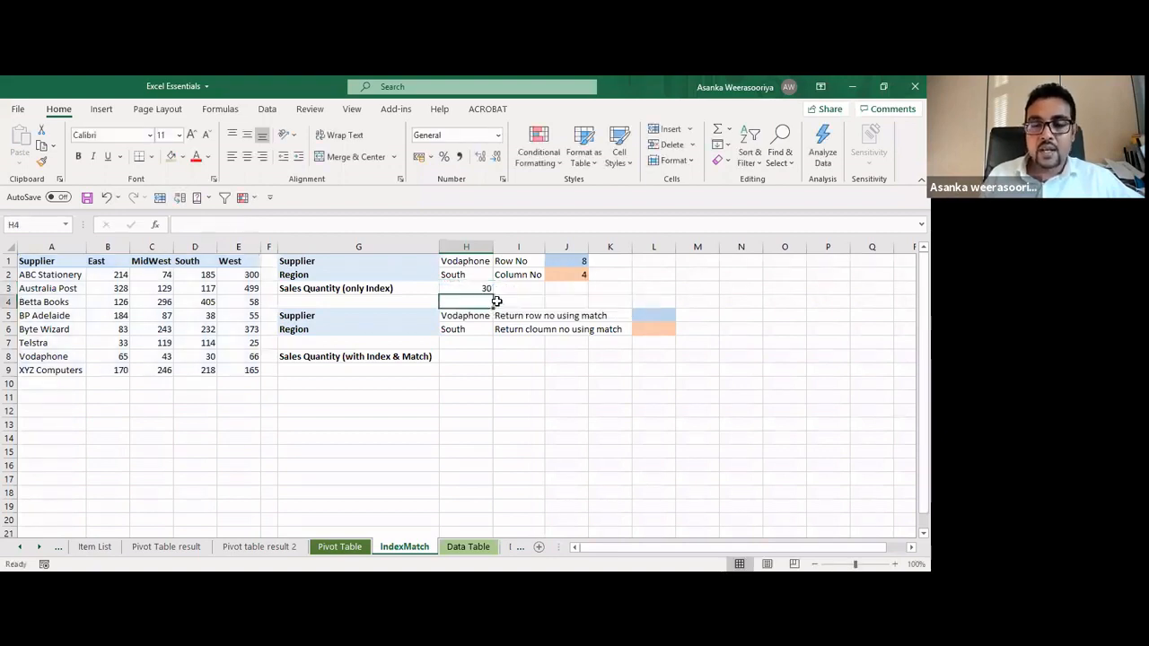
{"action": "left_click", "coordinate": [662, 319]}
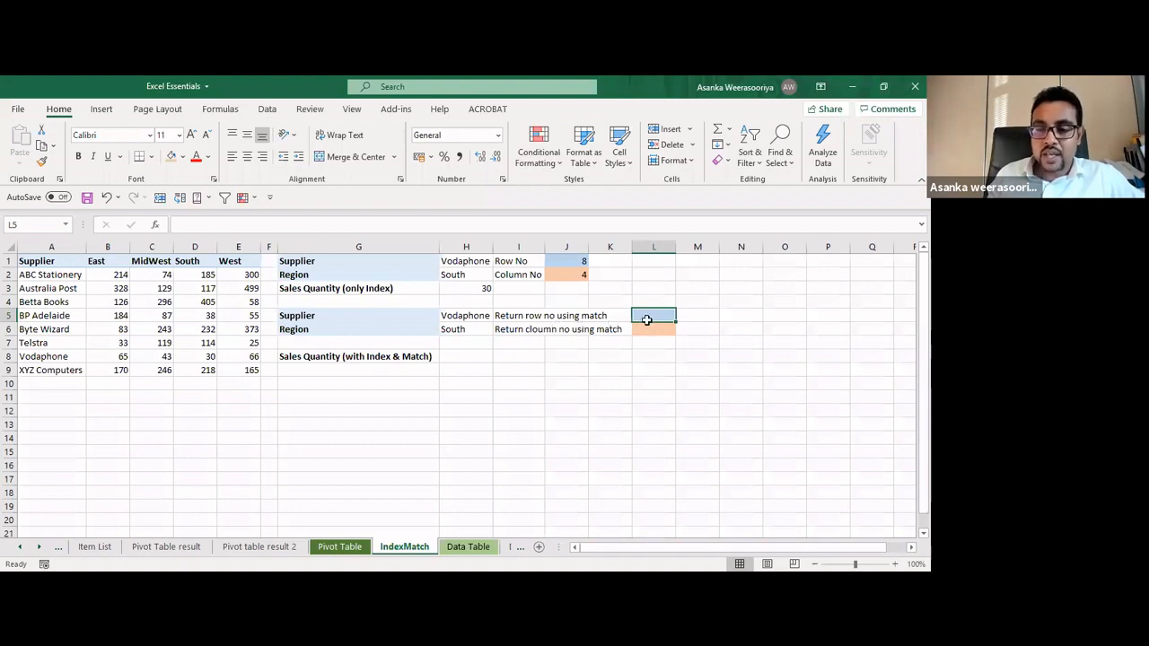
Step: Enter =MATCH(H5,A1:A9,0) in L5 with exact match so it returns 8
{"action": "type", "text": "="}
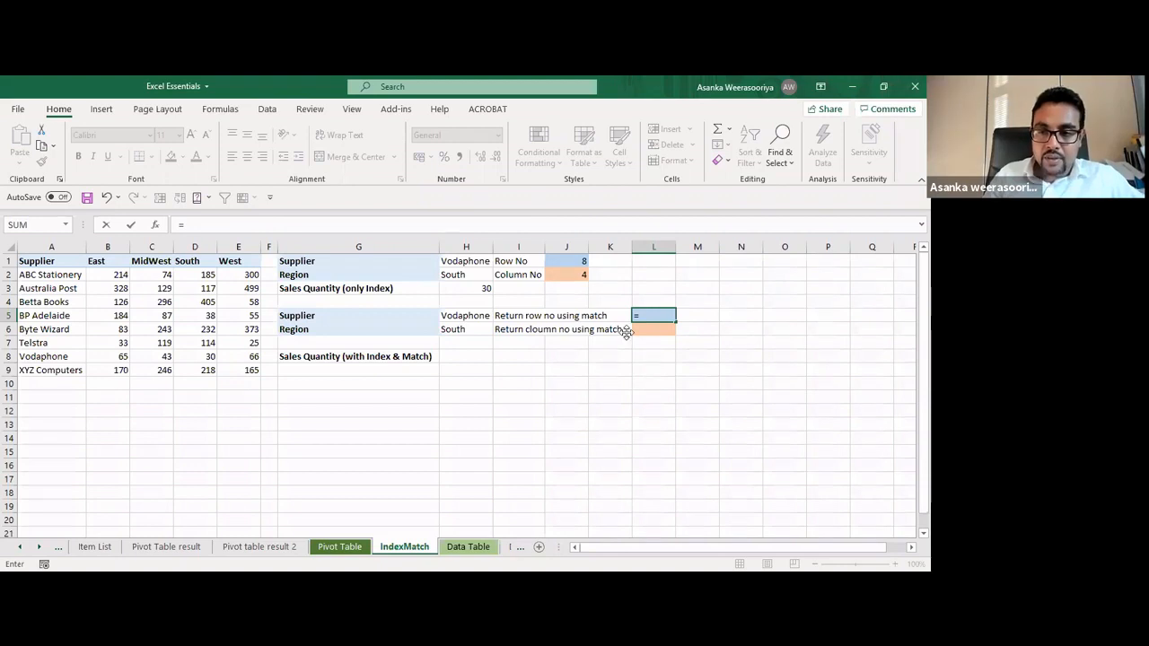
{"action": "type", "text": "match"}
{"action": "key", "text": "Tab"}
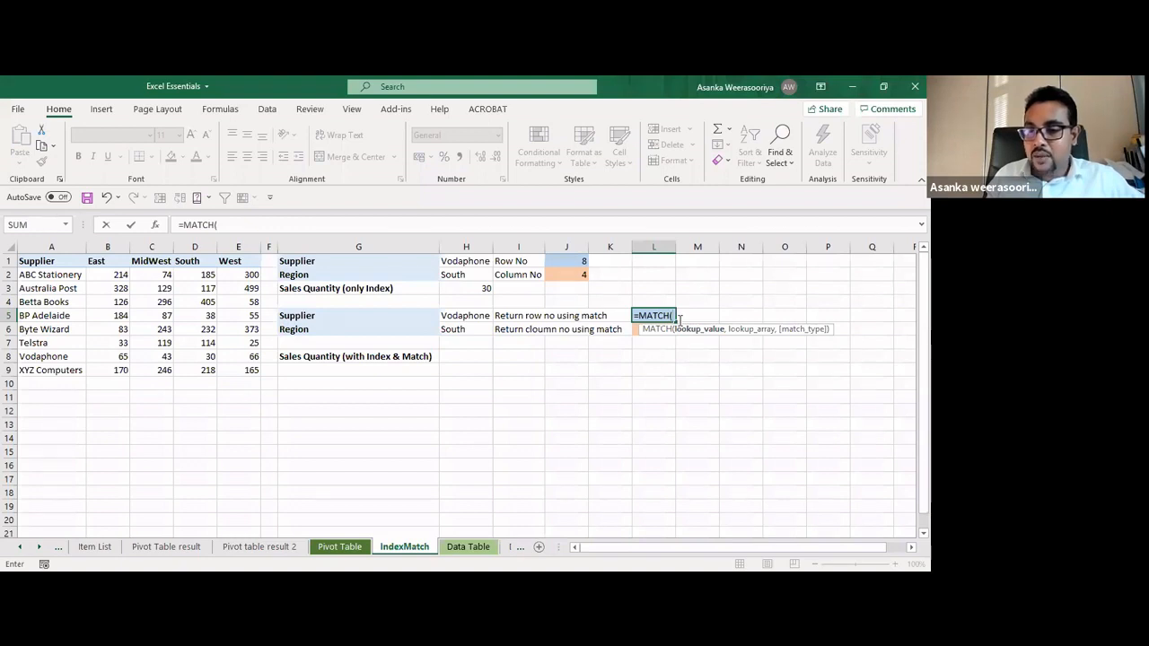
{"action": "left_click", "coordinate": [477, 316]}
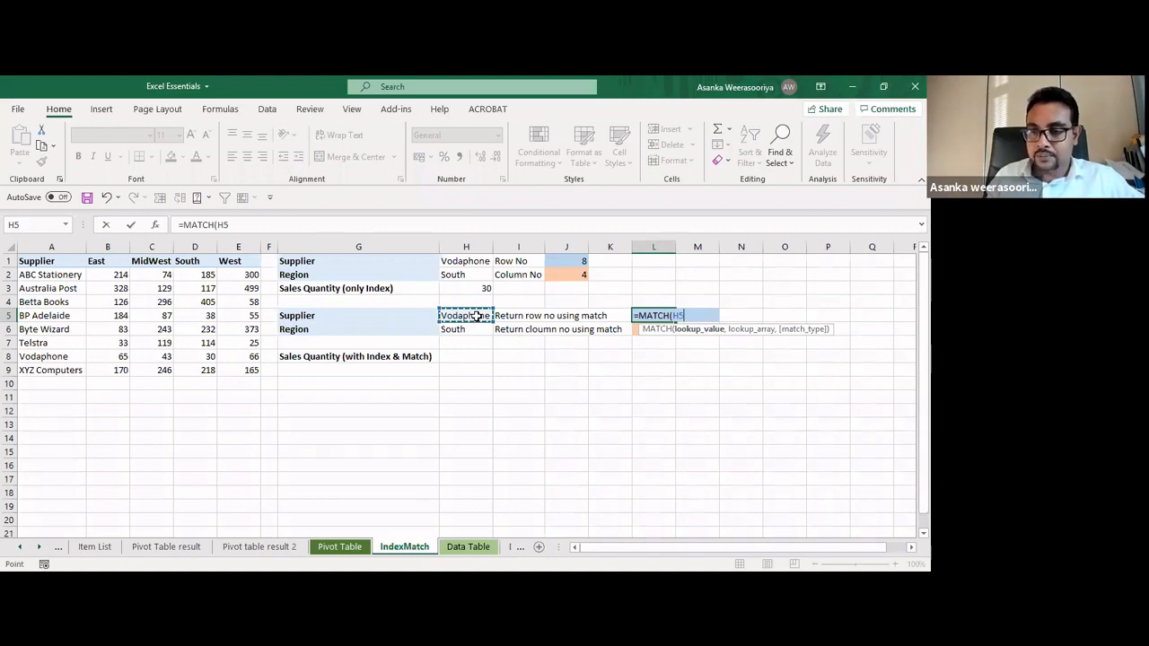
{"action": "type", "text": ","}
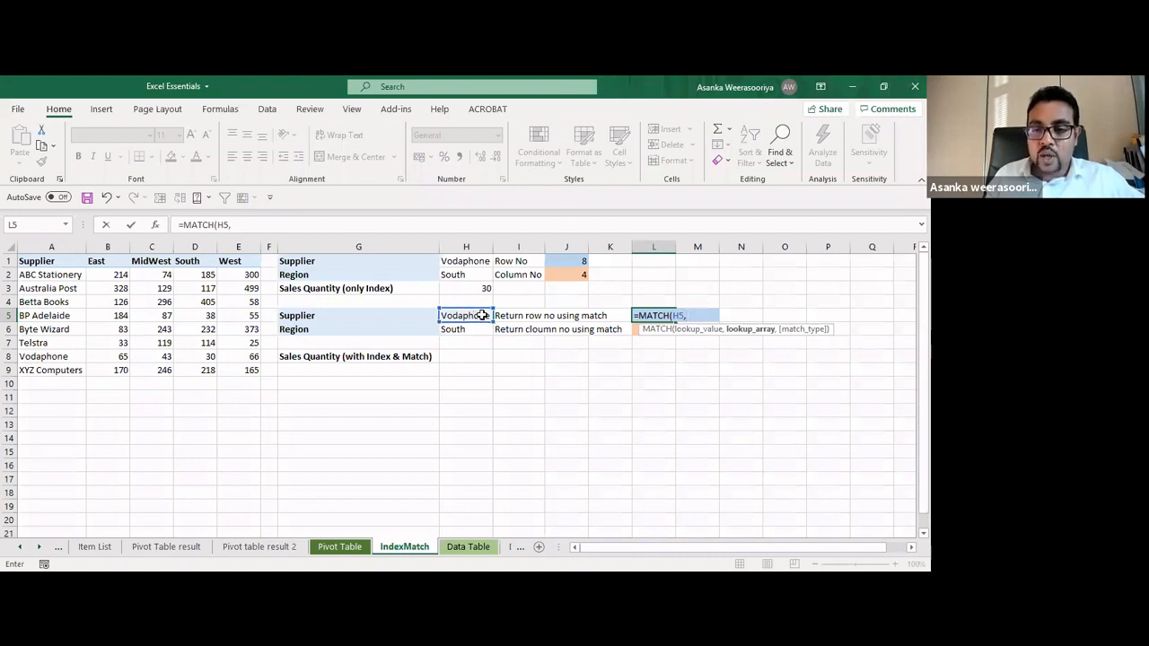
{"action": "left_click", "coordinate": [64, 258]}
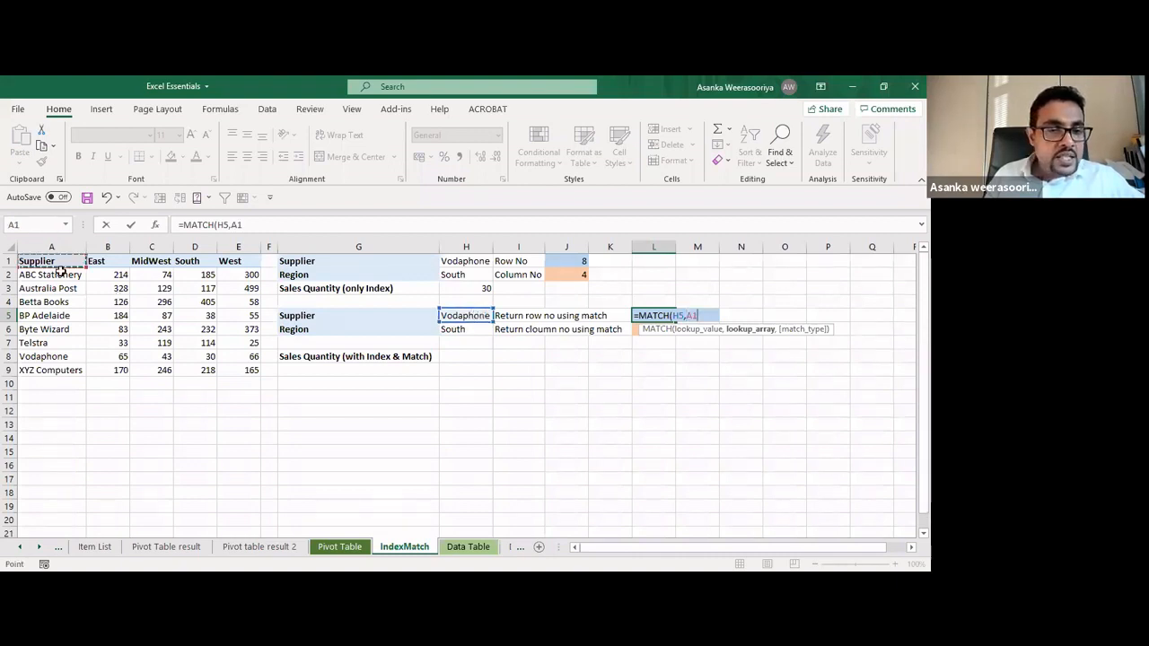
{"action": "left_click_drag", "start_coordinate": [62, 269], "coordinate": [64, 362]}
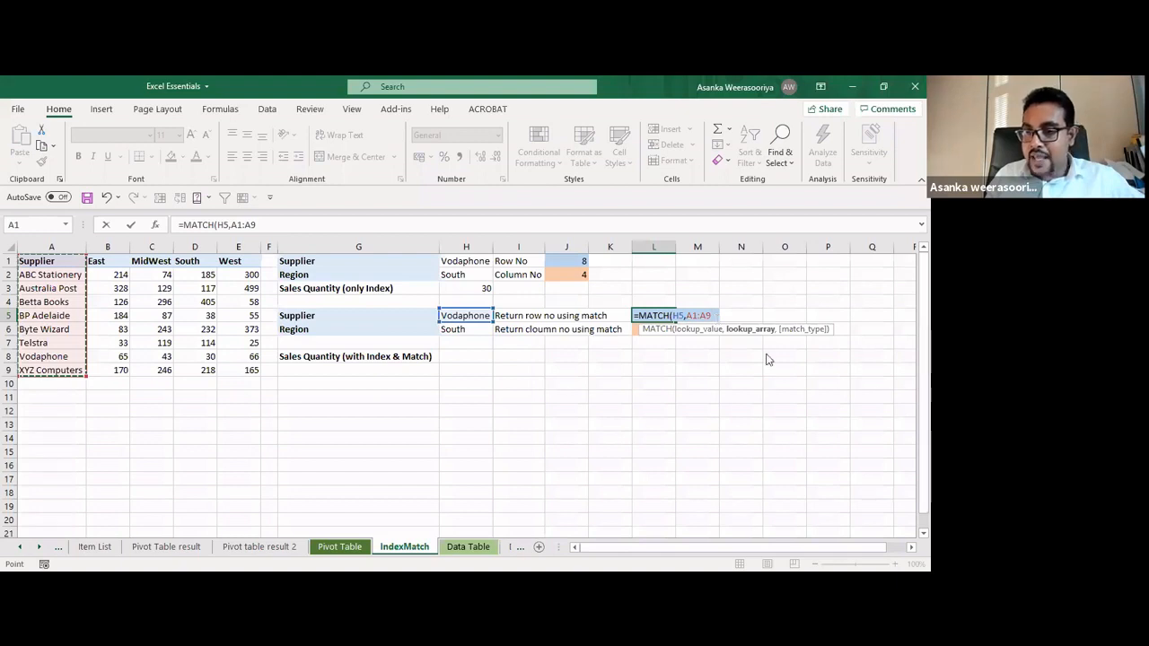
{"action": "type", "text": ","}
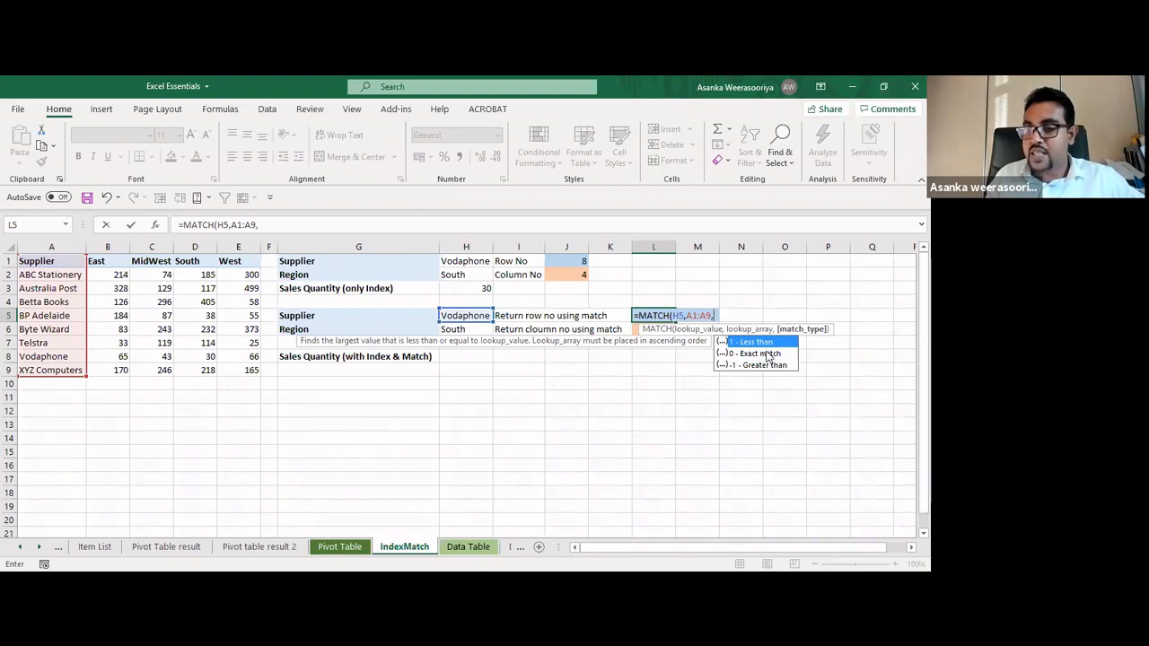
{"action": "double_click", "coordinate": [768, 354]}
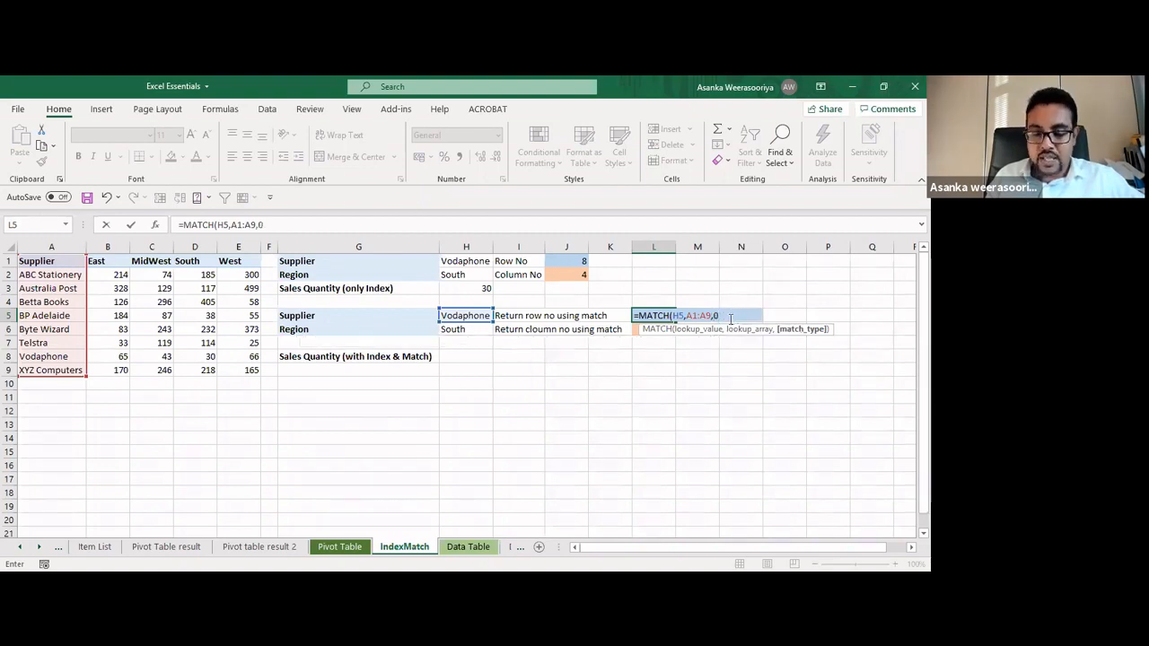
{"action": "type", "text": ")"}
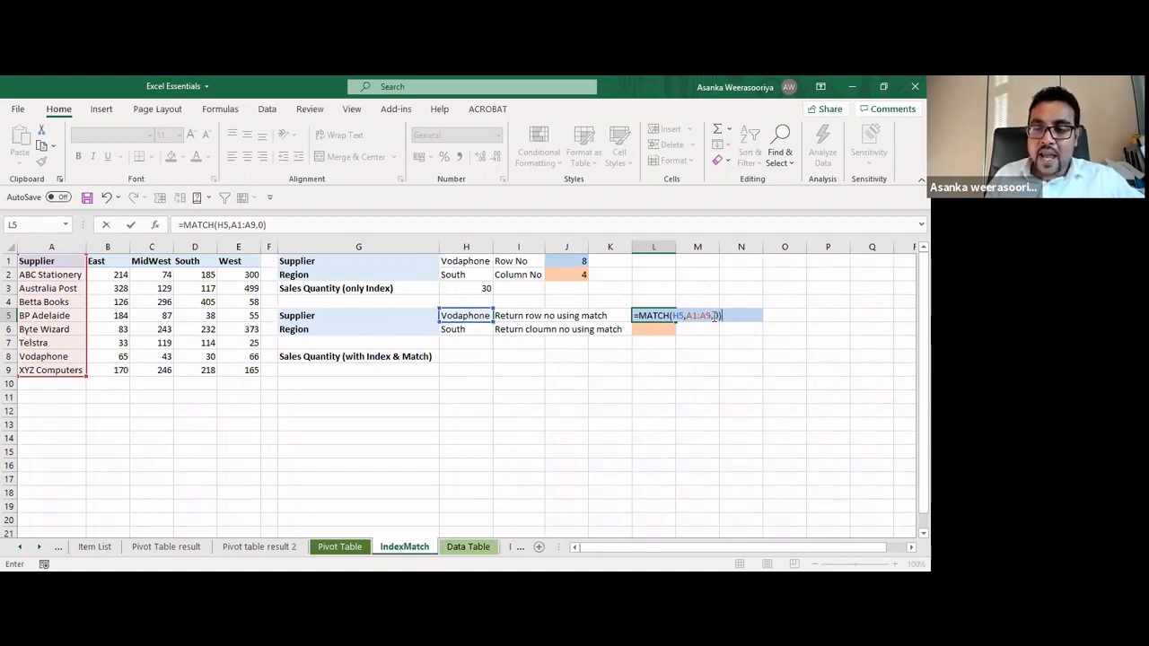
{"action": "key", "text": "Return"}
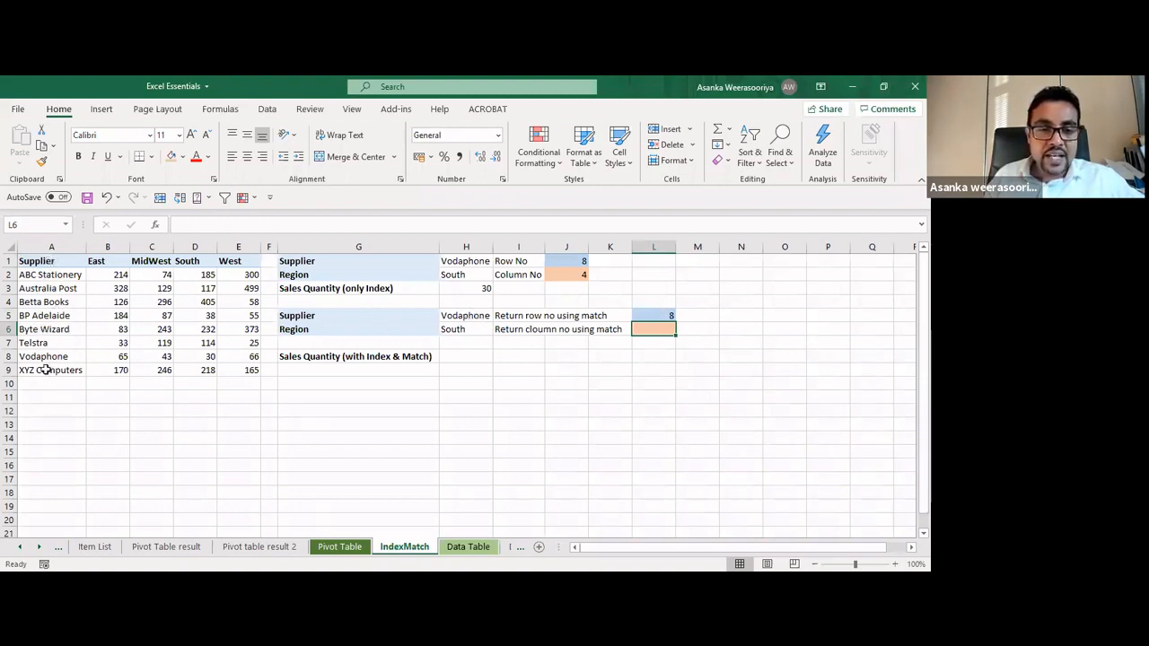
Step: Highlight the Supplier column A1:A9 and the header row A1:E1 for comparison
{"action": "left_click", "coordinate": [55, 260]}
{"action": "left_click_drag", "start_coordinate": [55, 305], "coordinate": [51, 370]}
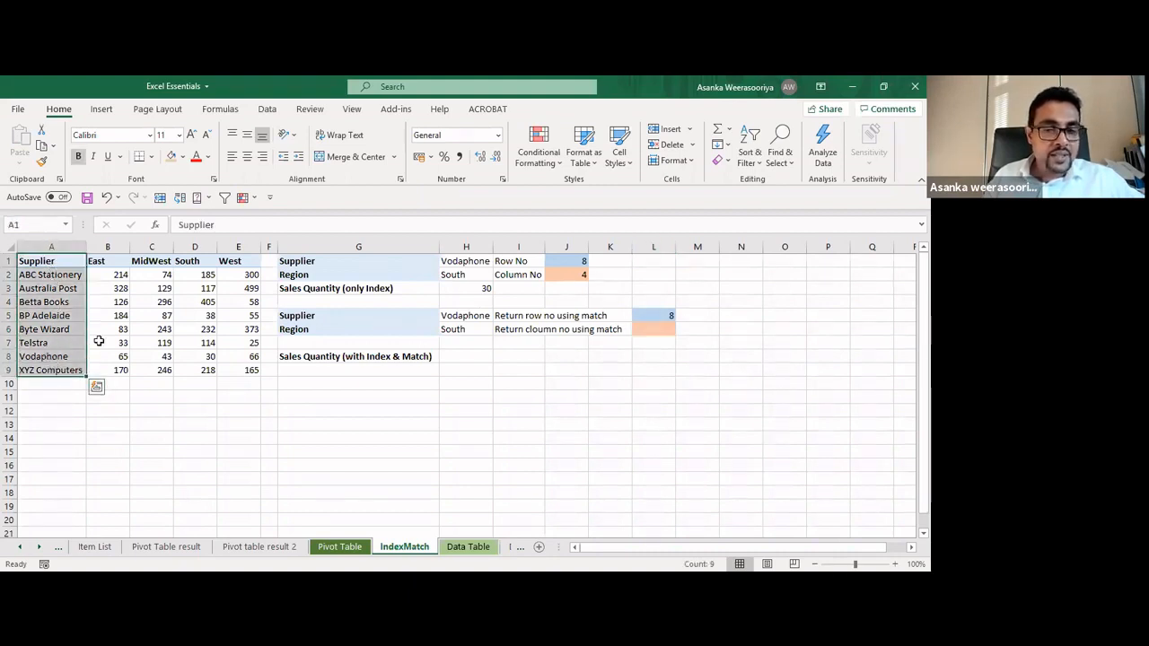
{"action": "left_click", "coordinate": [663, 317]}
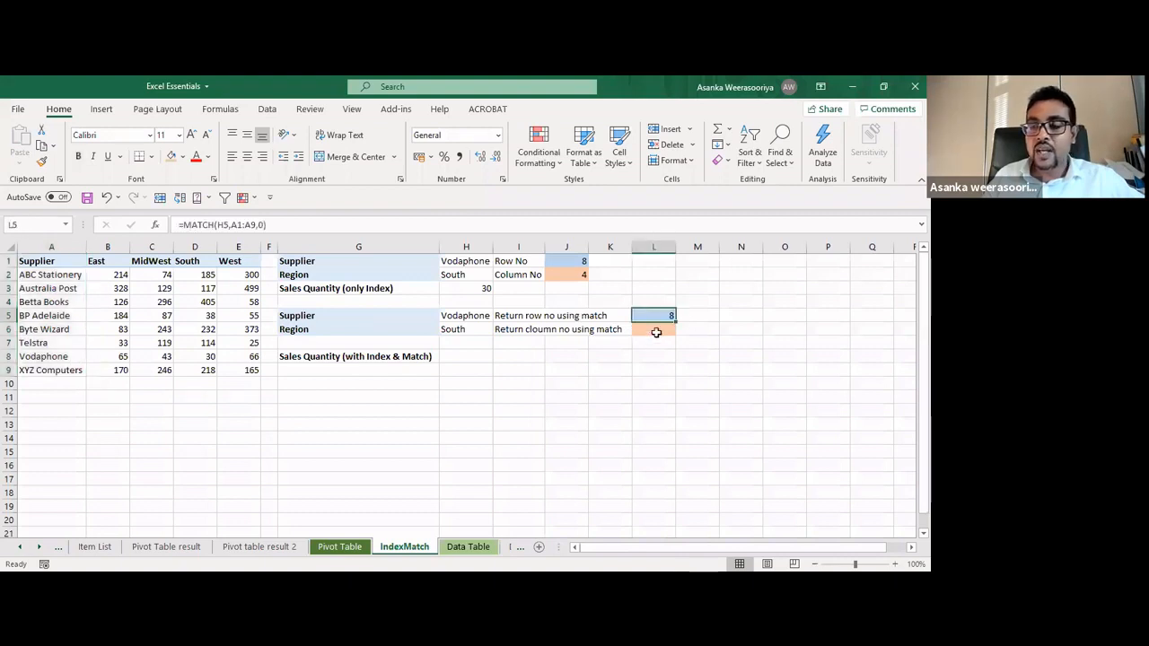
{"action": "left_click", "coordinate": [67, 261]}
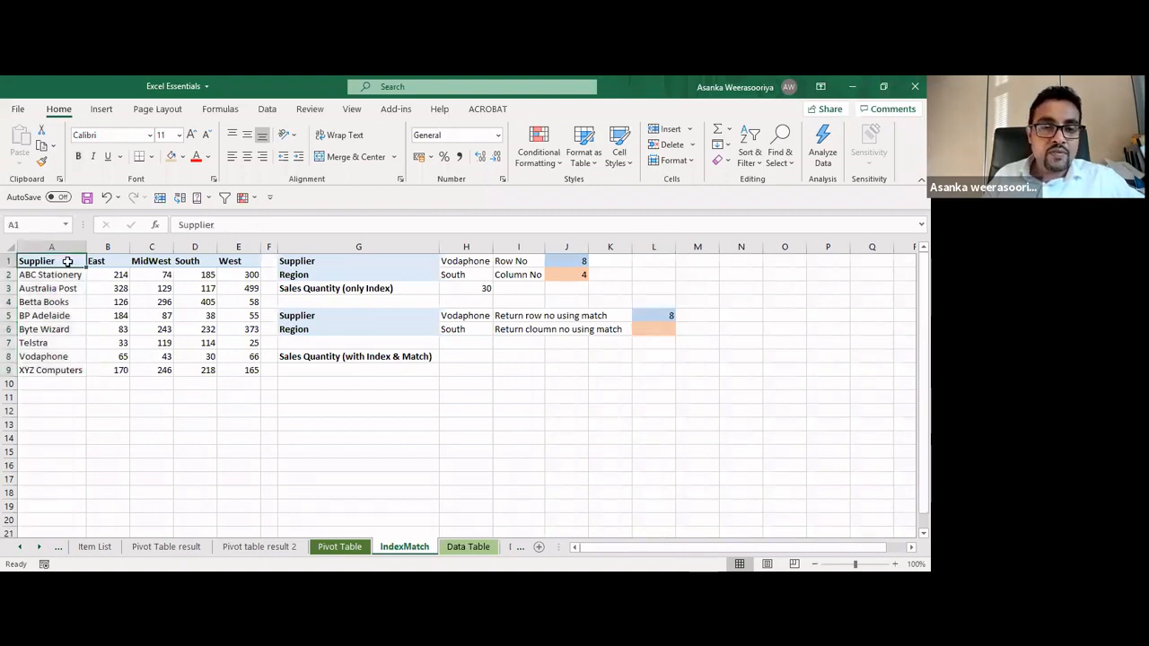
{"action": "left_click_drag", "start_coordinate": [68, 262], "coordinate": [225, 260]}
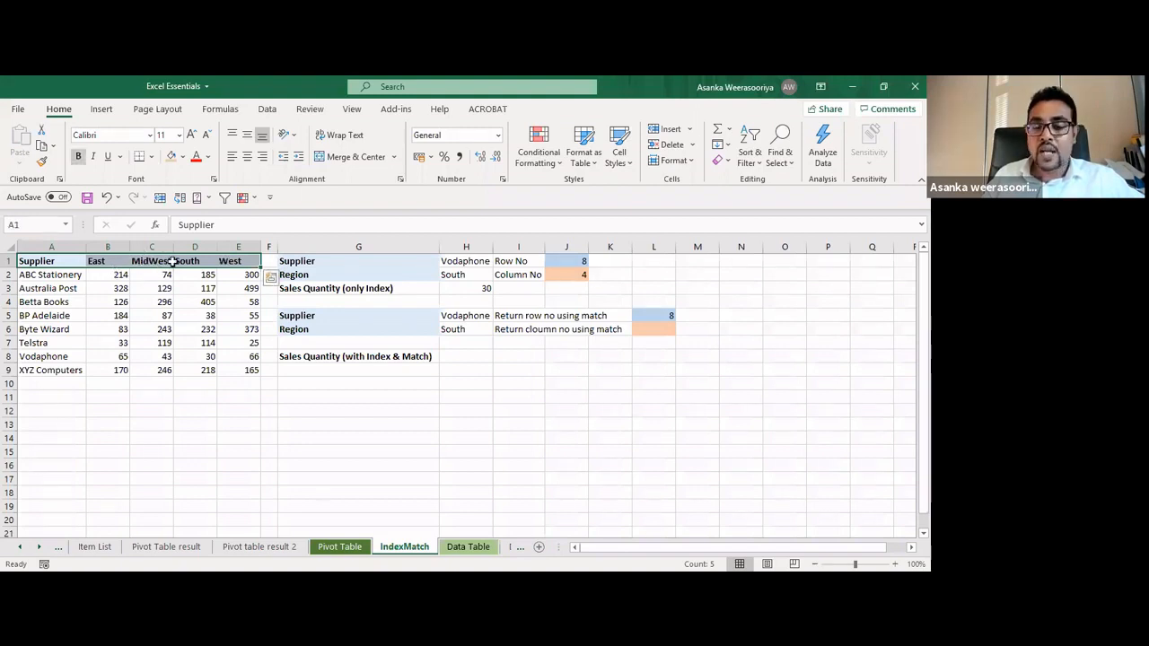
{"action": "left_click", "coordinate": [663, 329]}
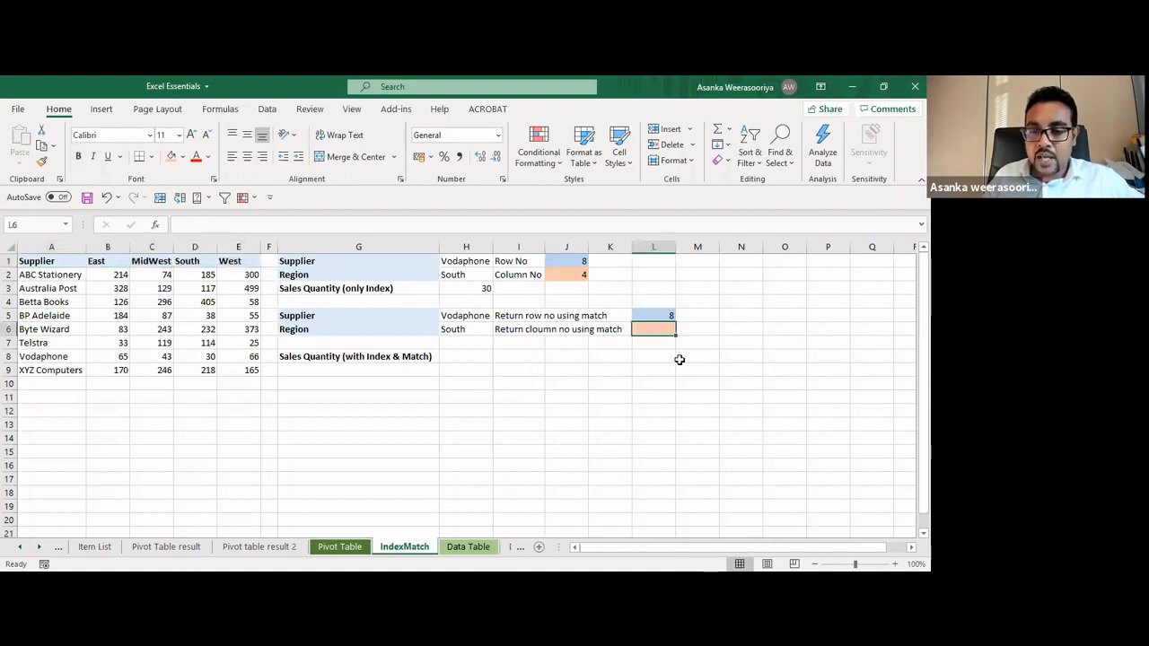
Step: Enter =MATCH(H6,A1:E1,0) in L6 so it returns 4 for South
{"action": "type", "text": "="}
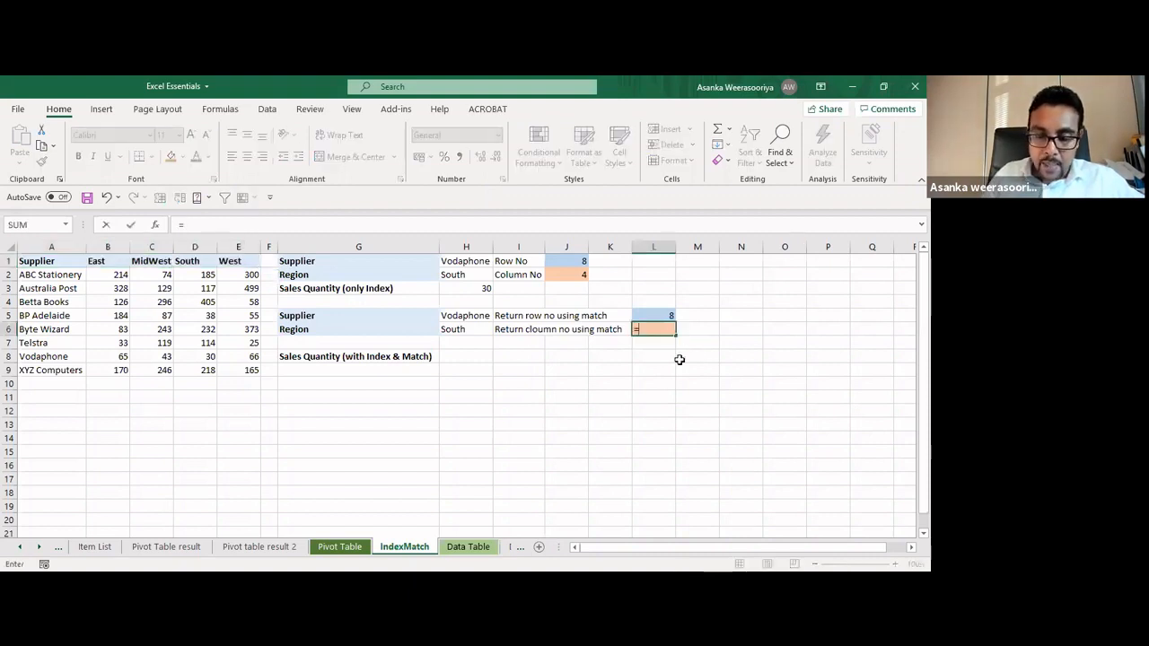
{"action": "type", "text": "match"}
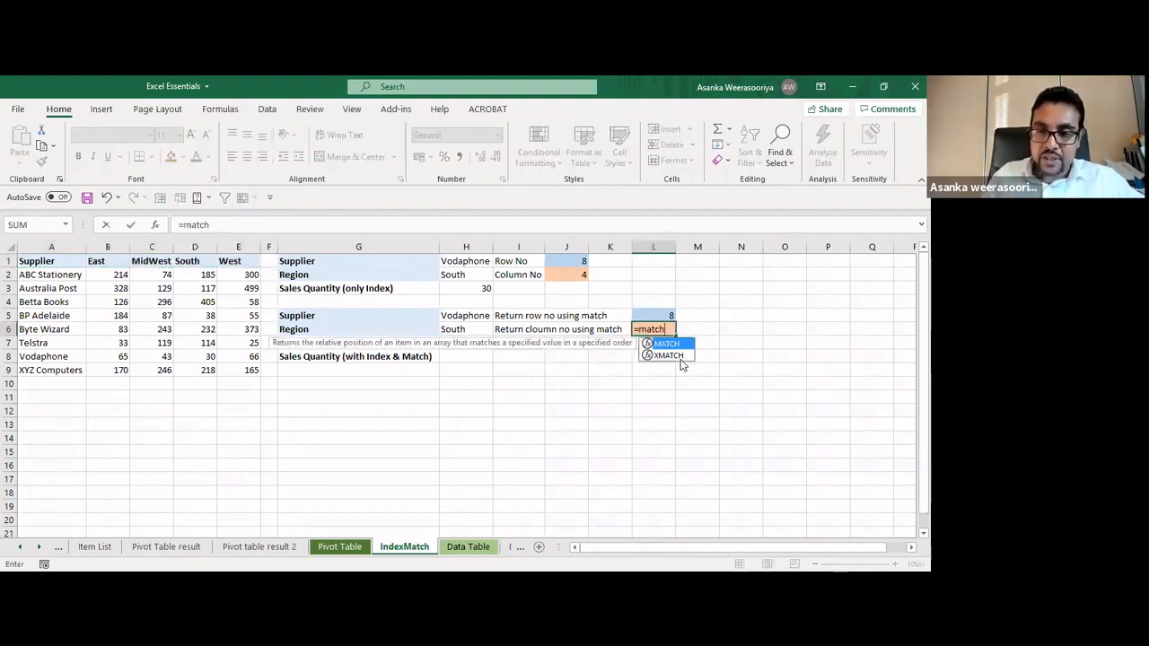
{"action": "key", "text": "Tab"}
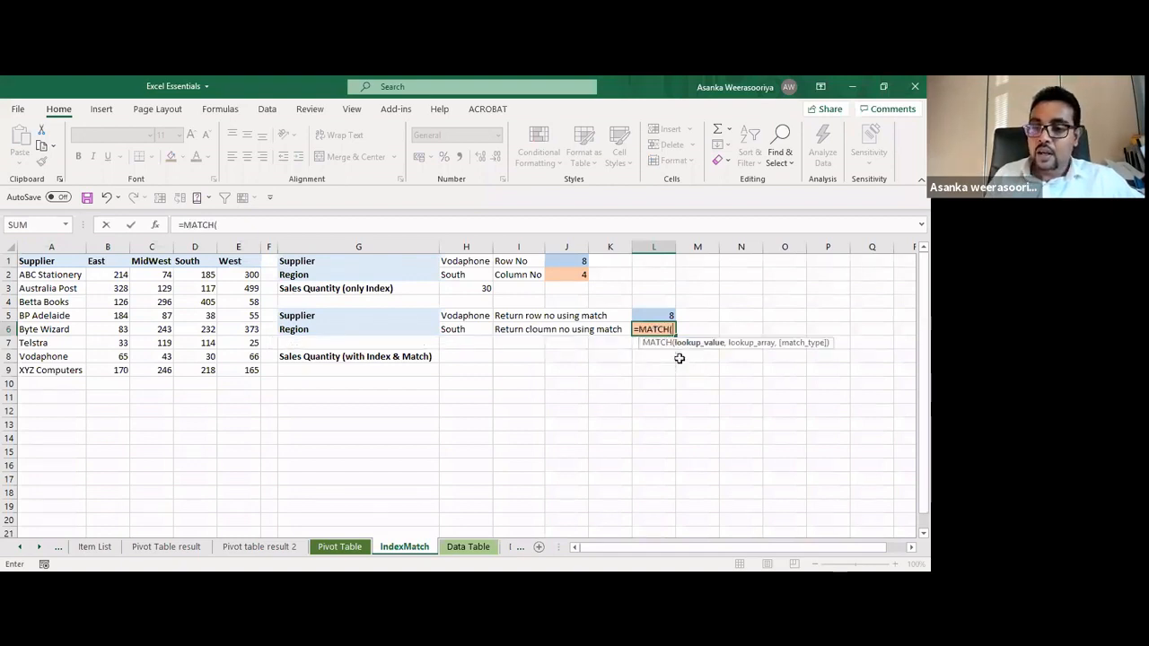
{"action": "left_click", "coordinate": [41, 261]}
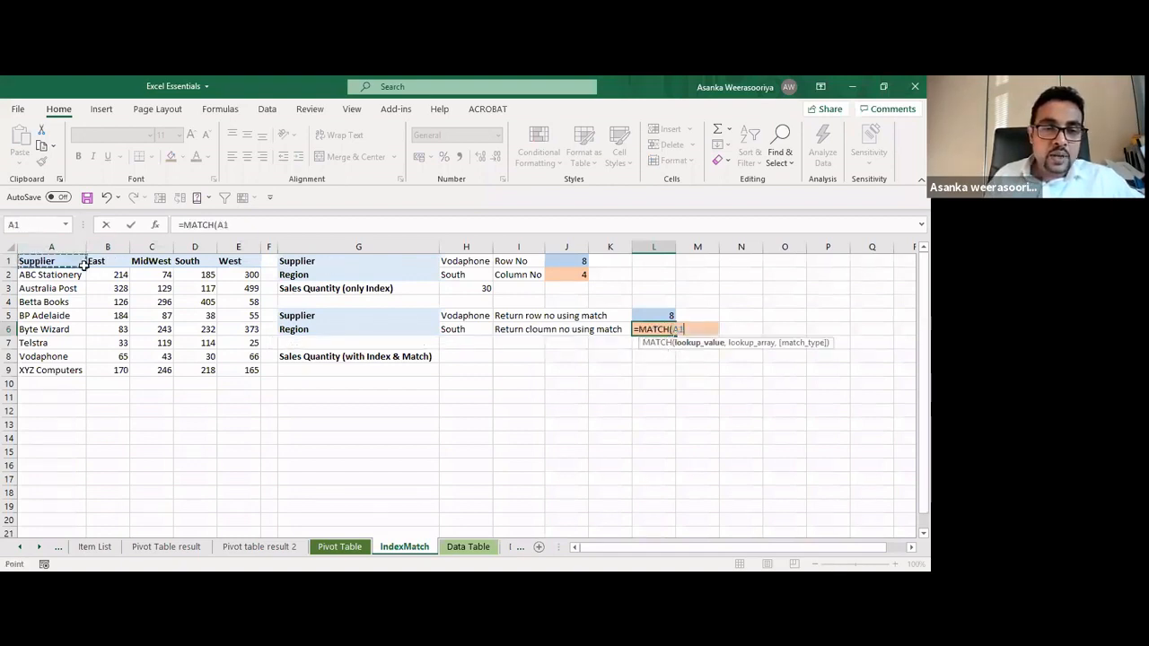
{"action": "key", "text": "ctrl+shift+Right"}
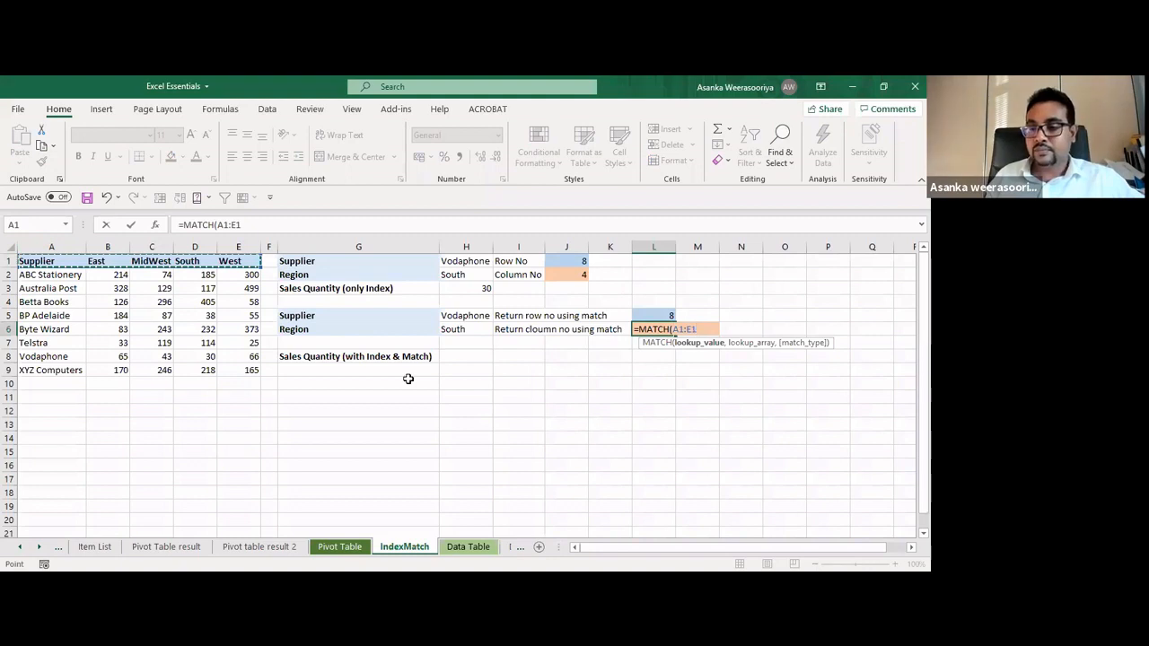
{"action": "type", "text": ","}
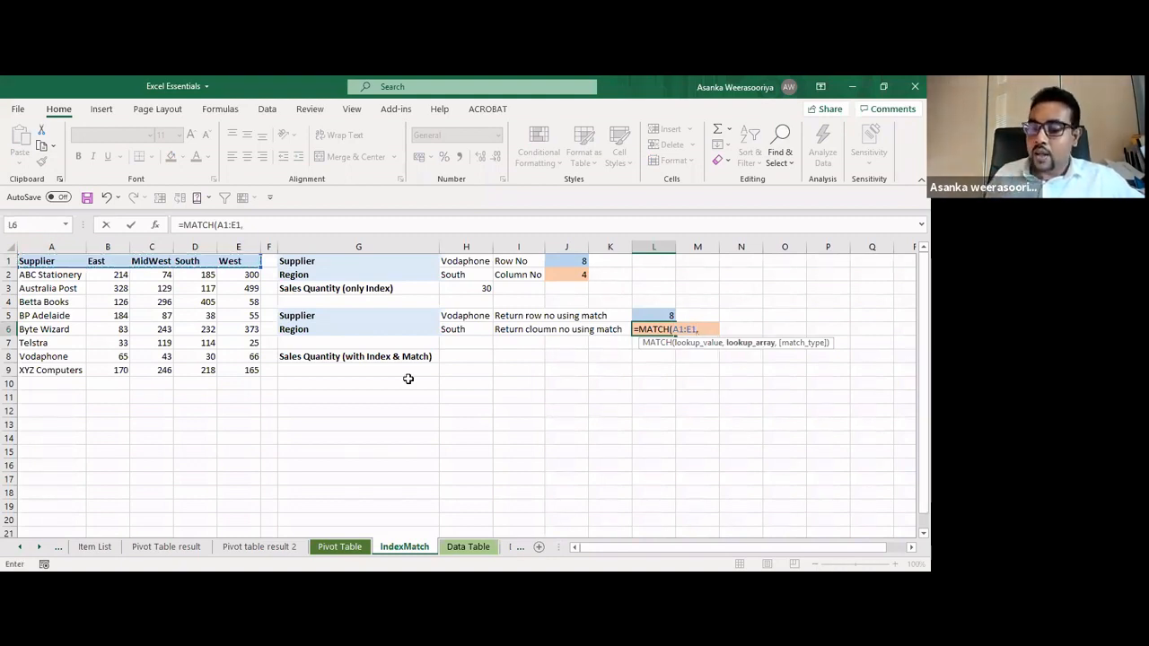
{"action": "key", "text": "BackSpace"}
{"action": "key", "text": "BackSpace"}
{"action": "key", "text": "BackSpace"}
{"action": "key", "text": "BackSpace"}
{"action": "key", "text": "BackSpace"}
{"action": "key", "text": "BackSpace"}
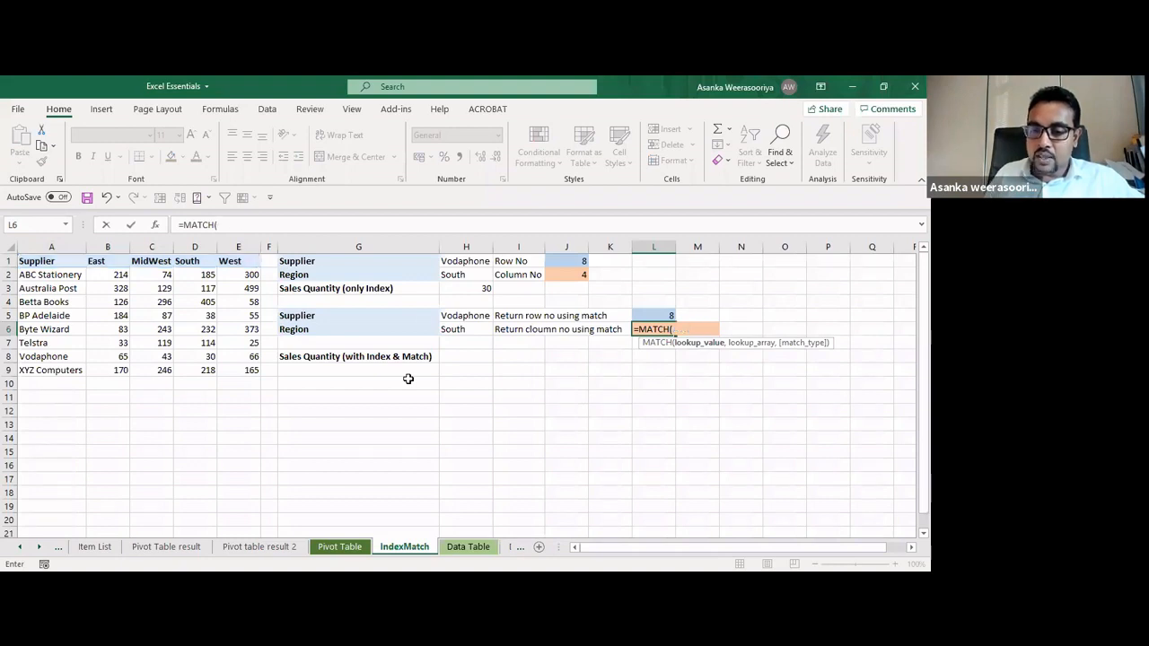
{"action": "left_click", "coordinate": [458, 330]}
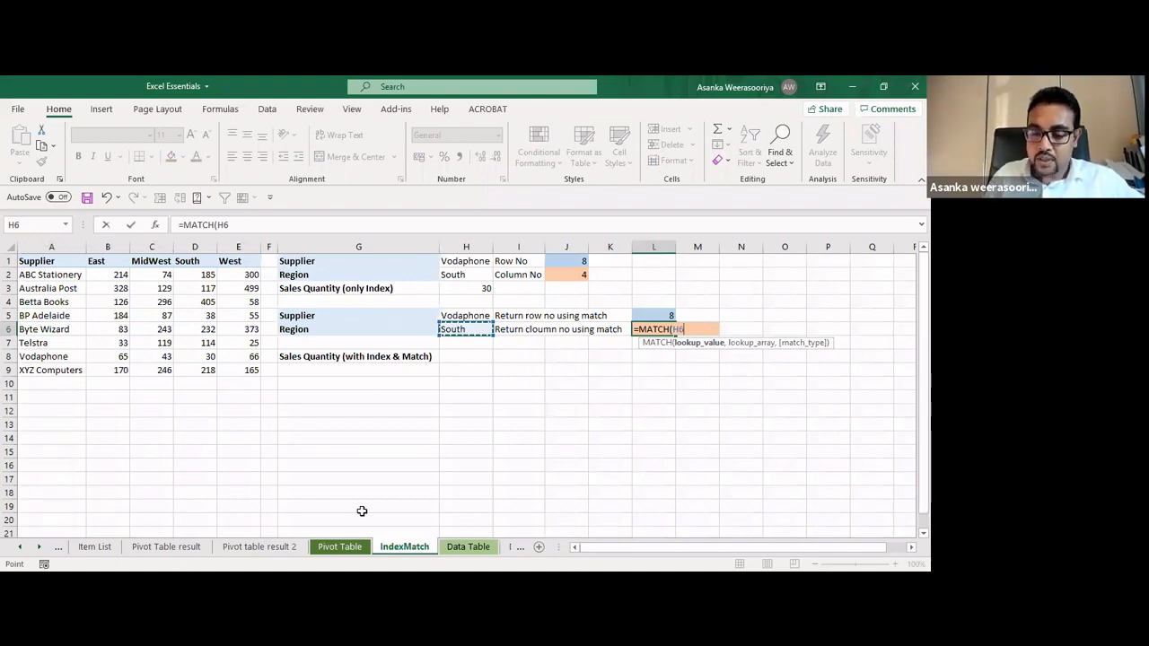
{"action": "type", "text": ","}
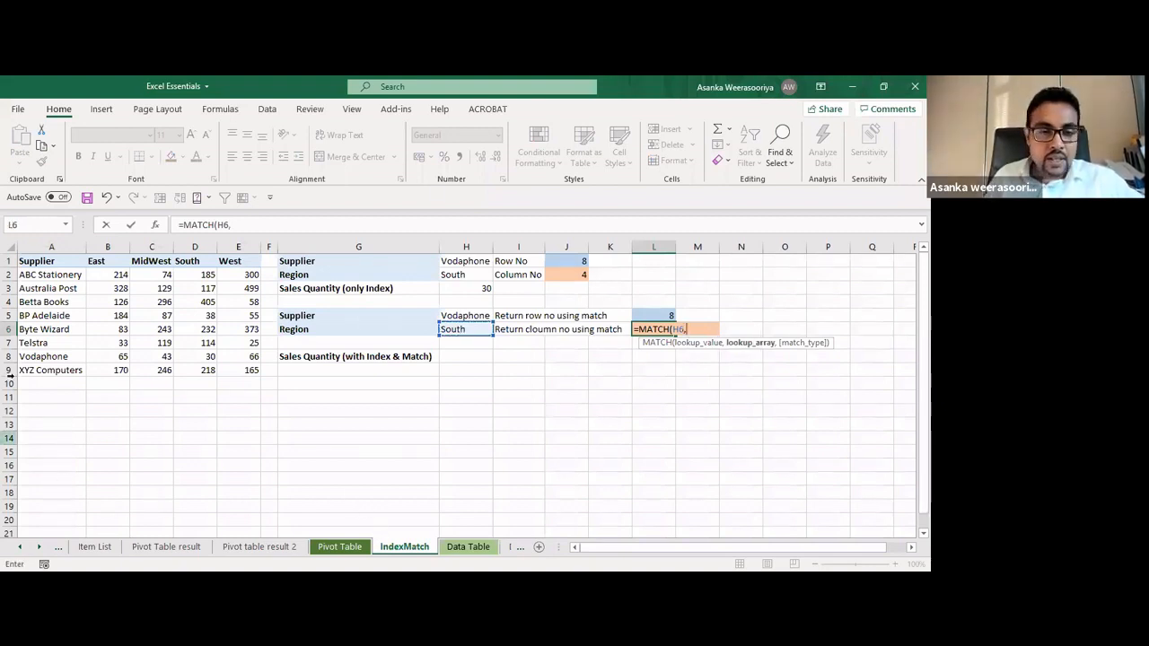
{"action": "left_click", "coordinate": [45, 260]}
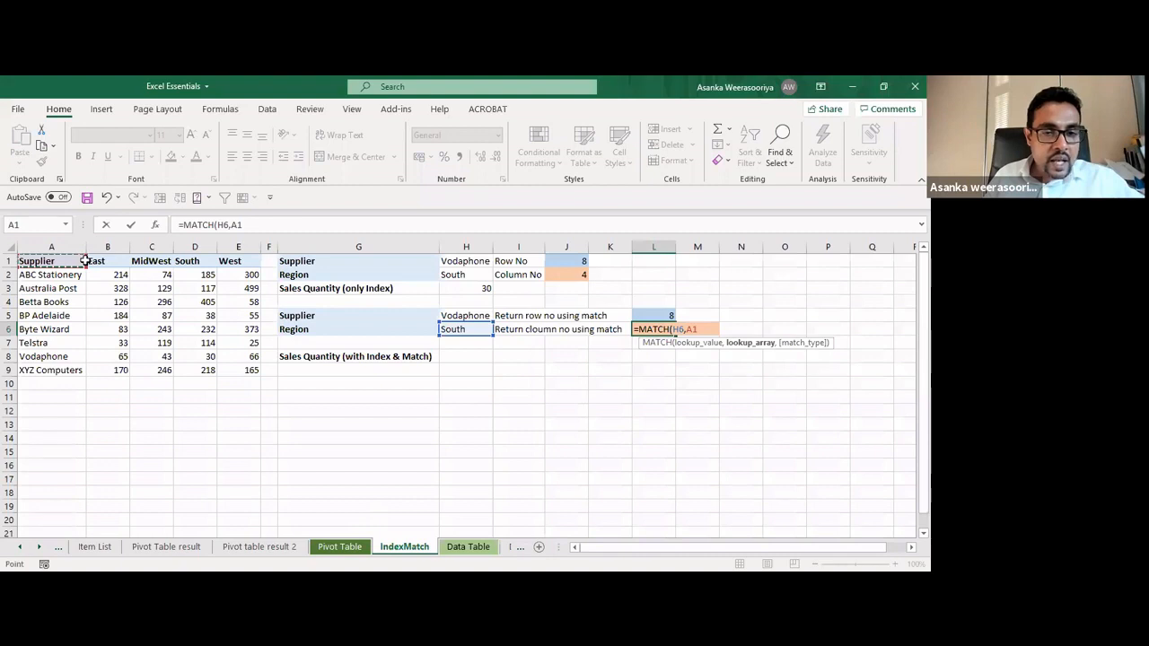
{"action": "left_click_drag", "start_coordinate": [86, 260], "coordinate": [235, 261]}
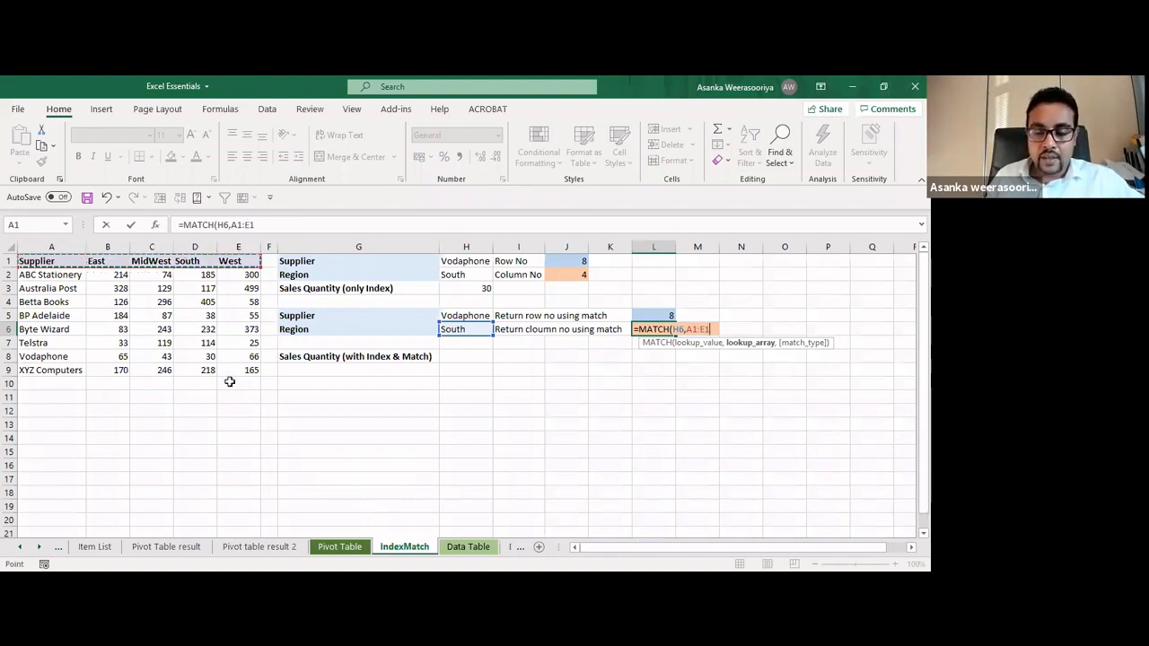
{"action": "type", "text": ","}
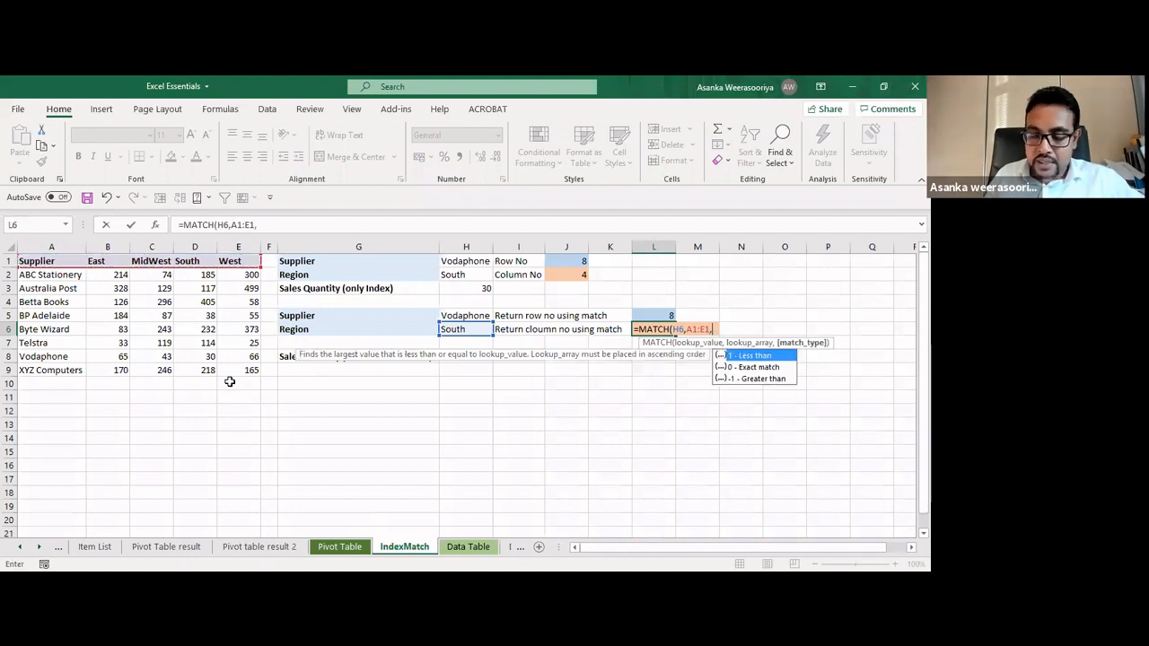
{"action": "type", "text": "0"}
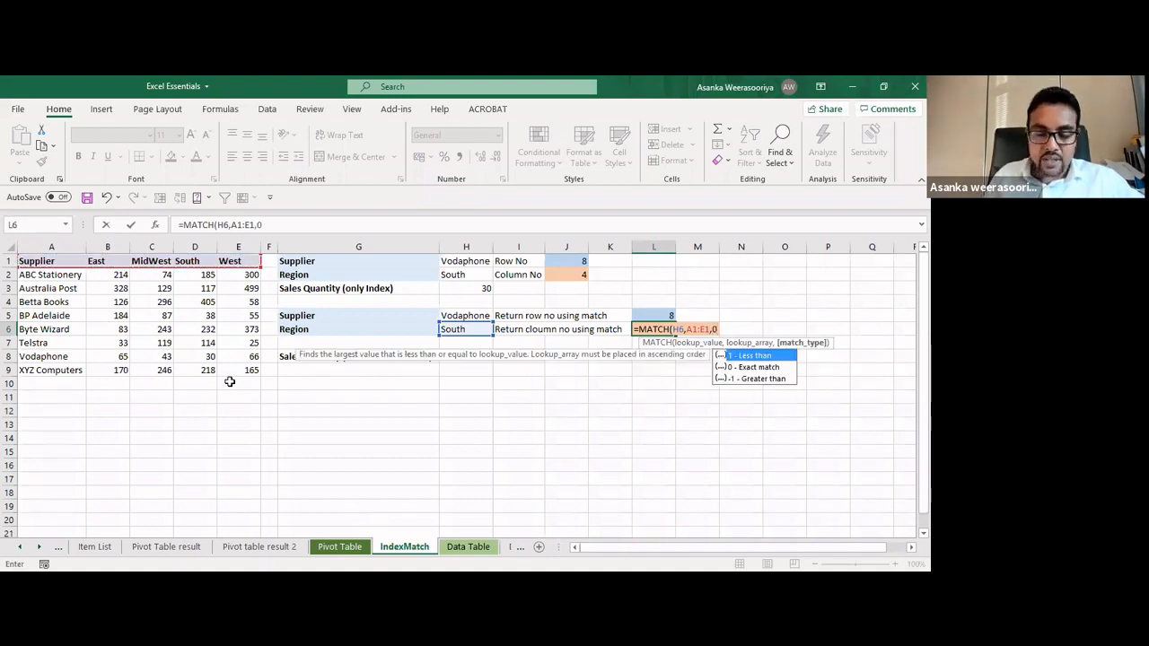
{"action": "type", "text": ")"}
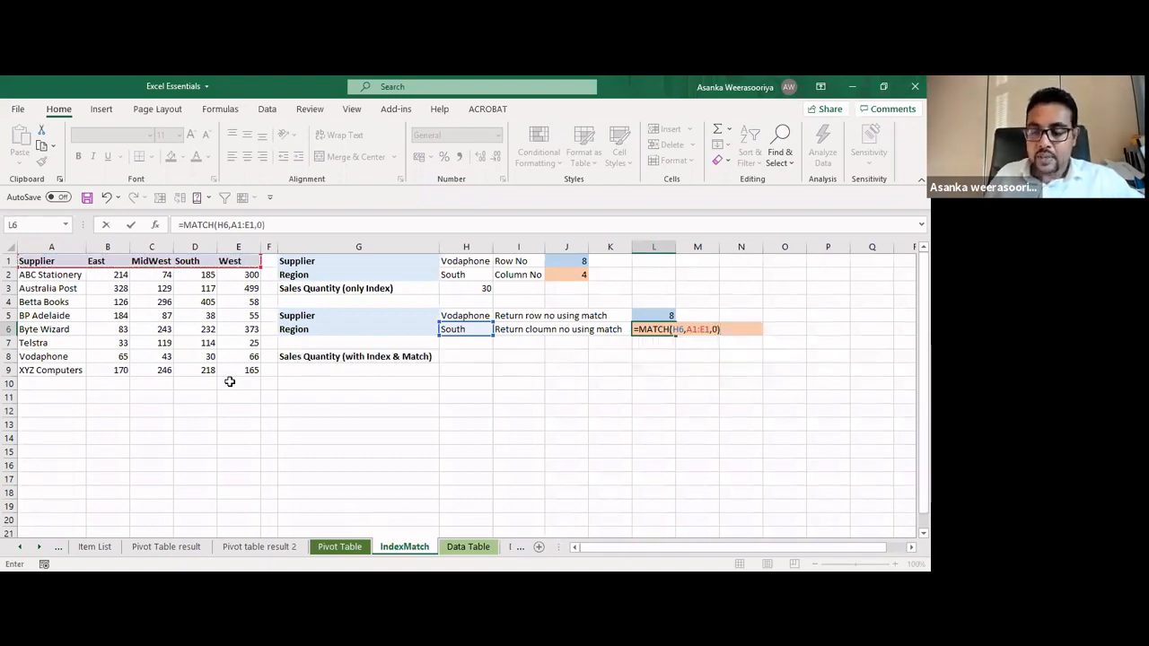
{"action": "key", "text": "Return"}
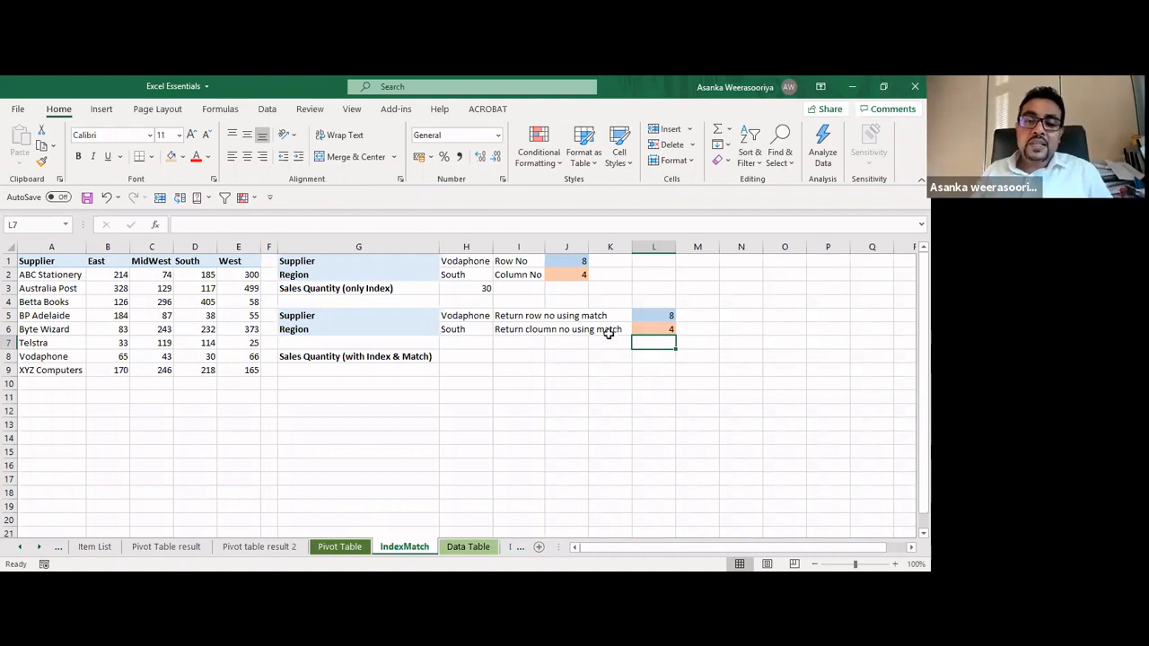
{"action": "left_click", "coordinate": [652, 314]}
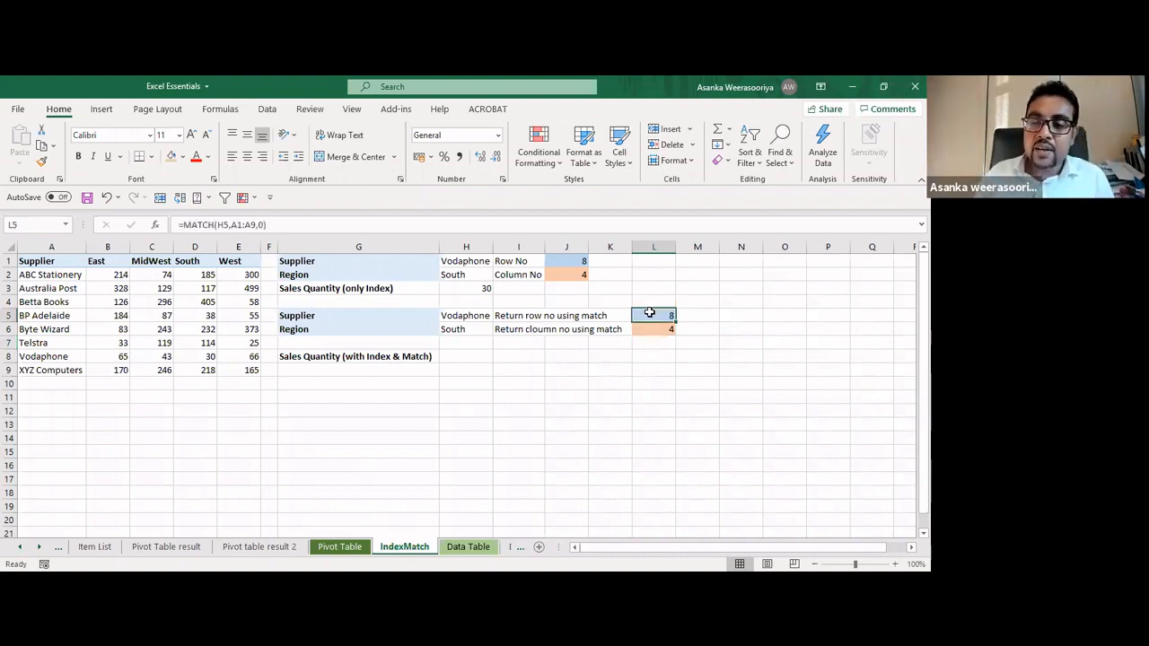
{"action": "double_click", "coordinate": [674, 318]}
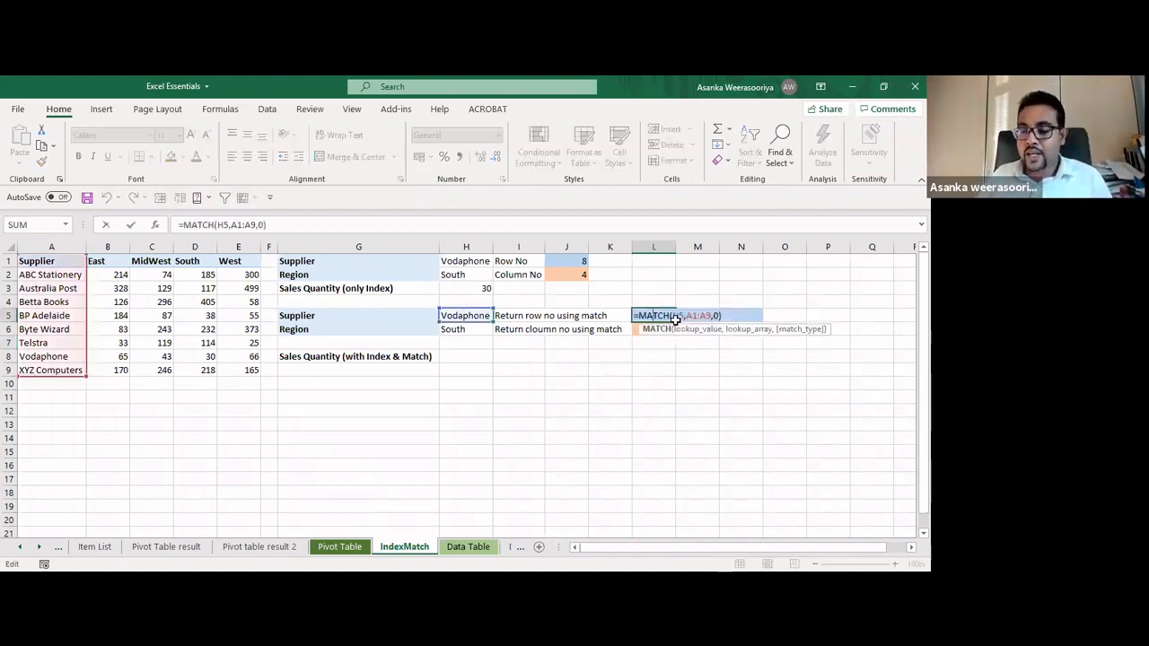
{"action": "key", "text": "Return"}
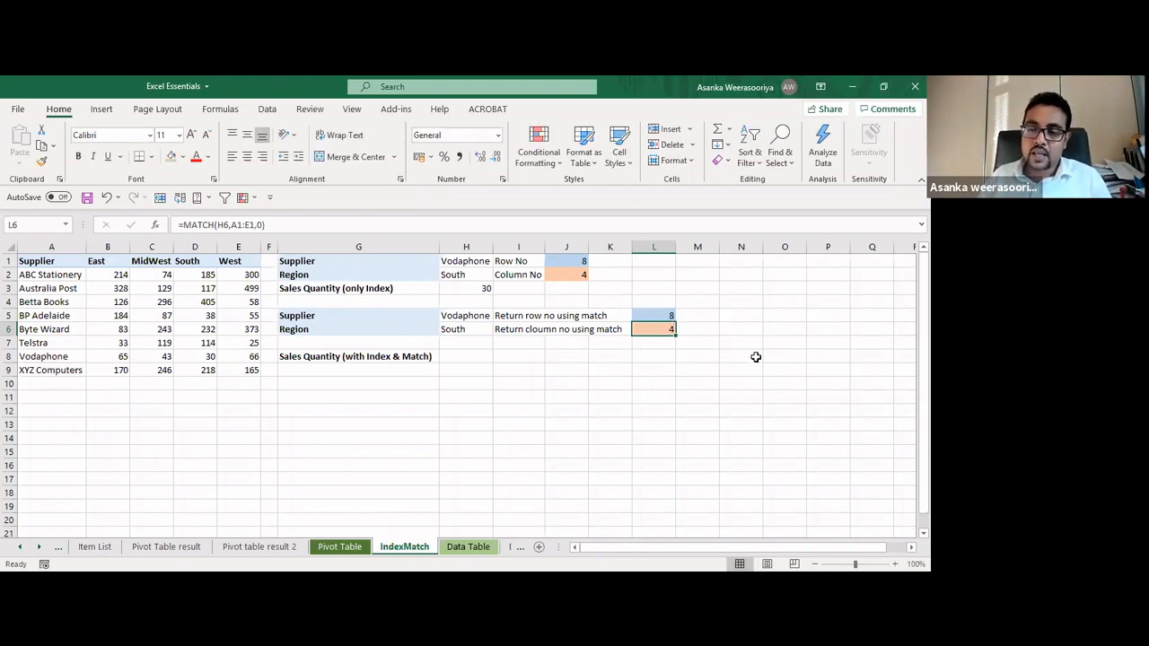
{"action": "double_click", "coordinate": [671, 329]}
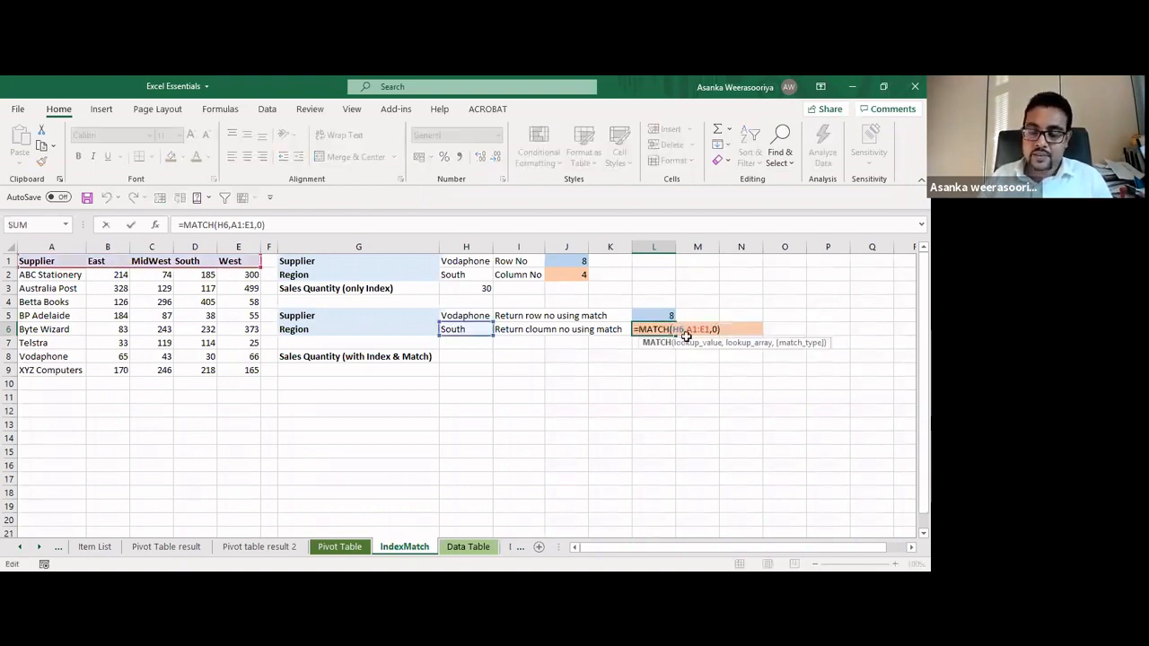
{"action": "key", "text": "Return"}
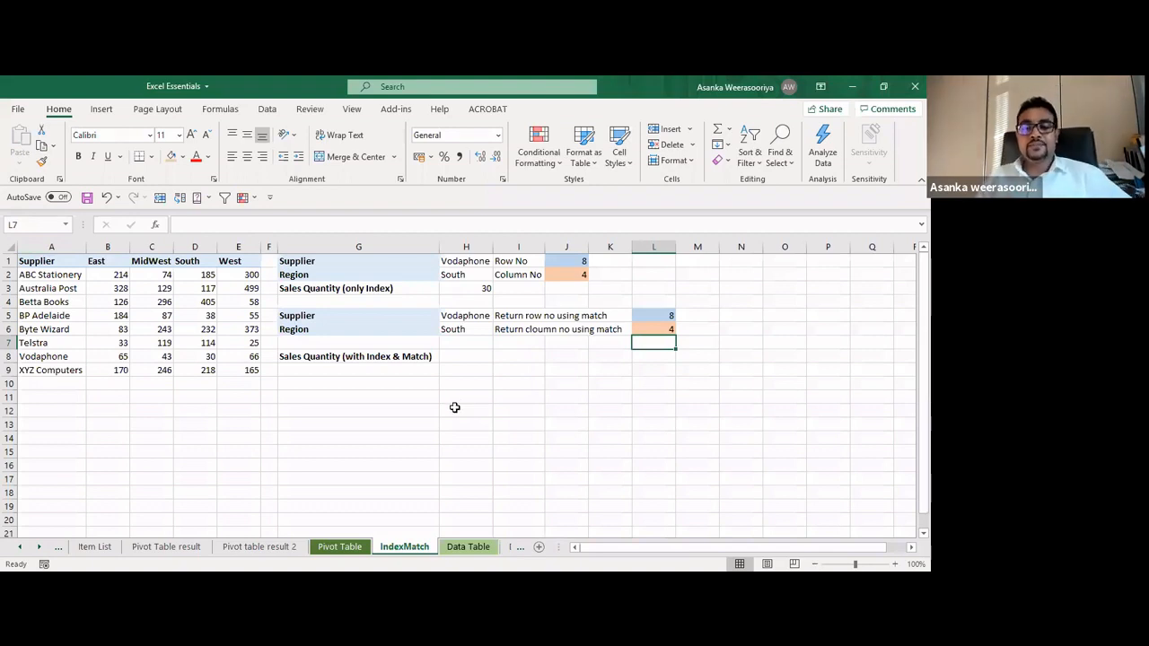
{"action": "double_click", "coordinate": [480, 288]}
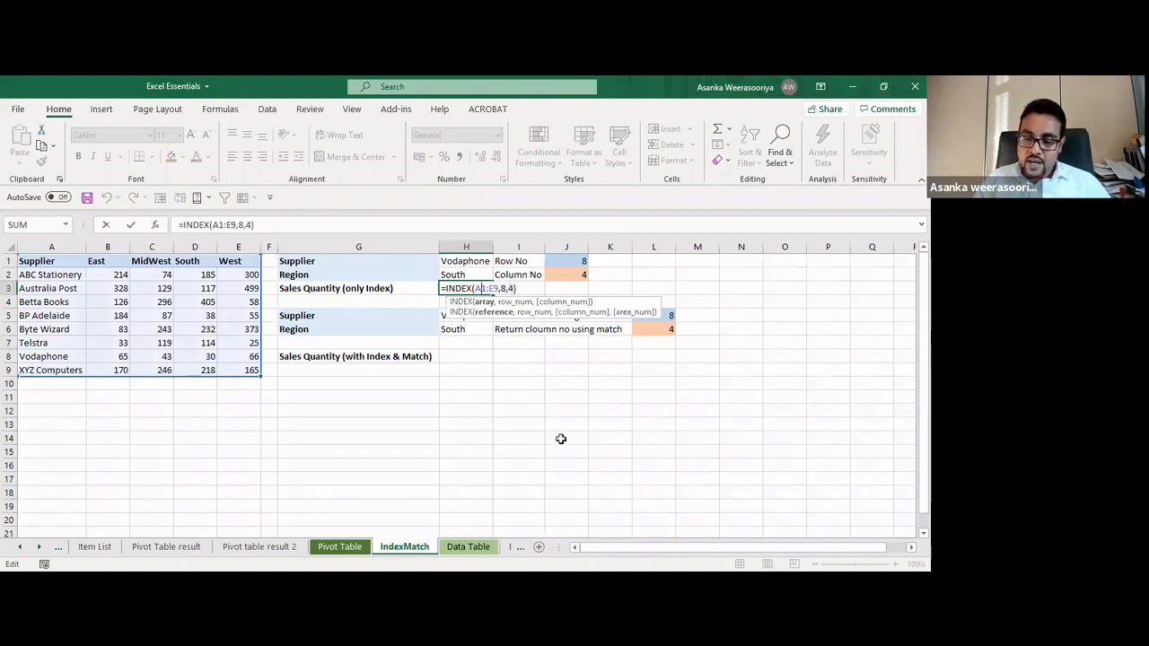
{"action": "key", "text": "Return"}
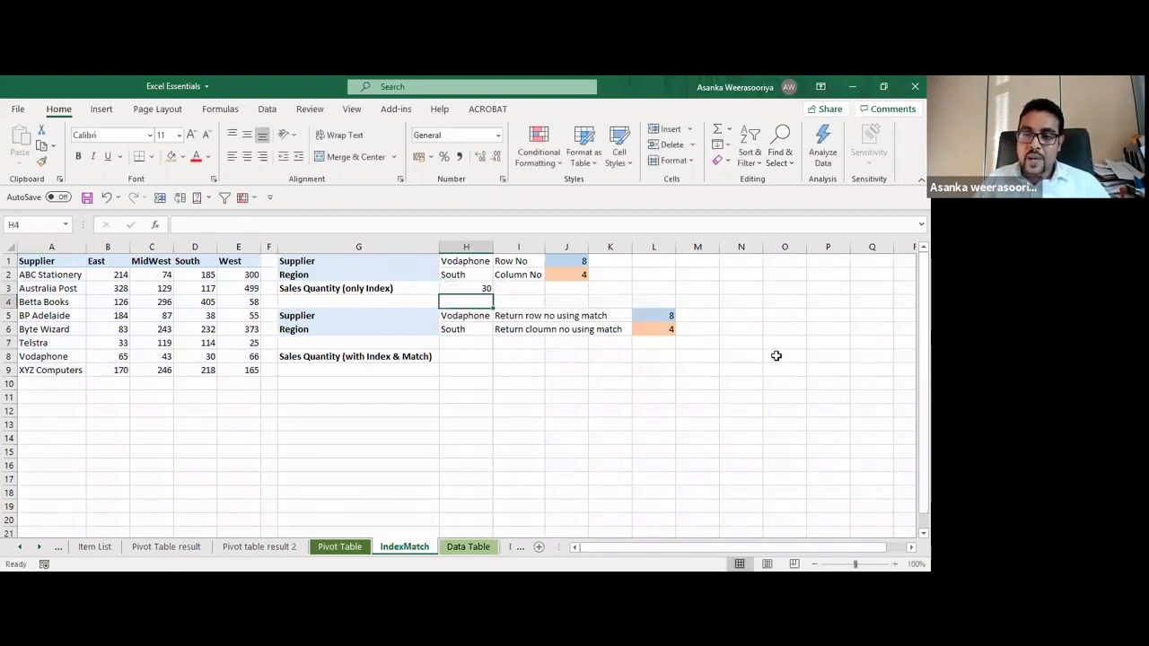
{"action": "left_click", "coordinate": [659, 314]}
{"action": "left_click", "coordinate": [656, 328]}
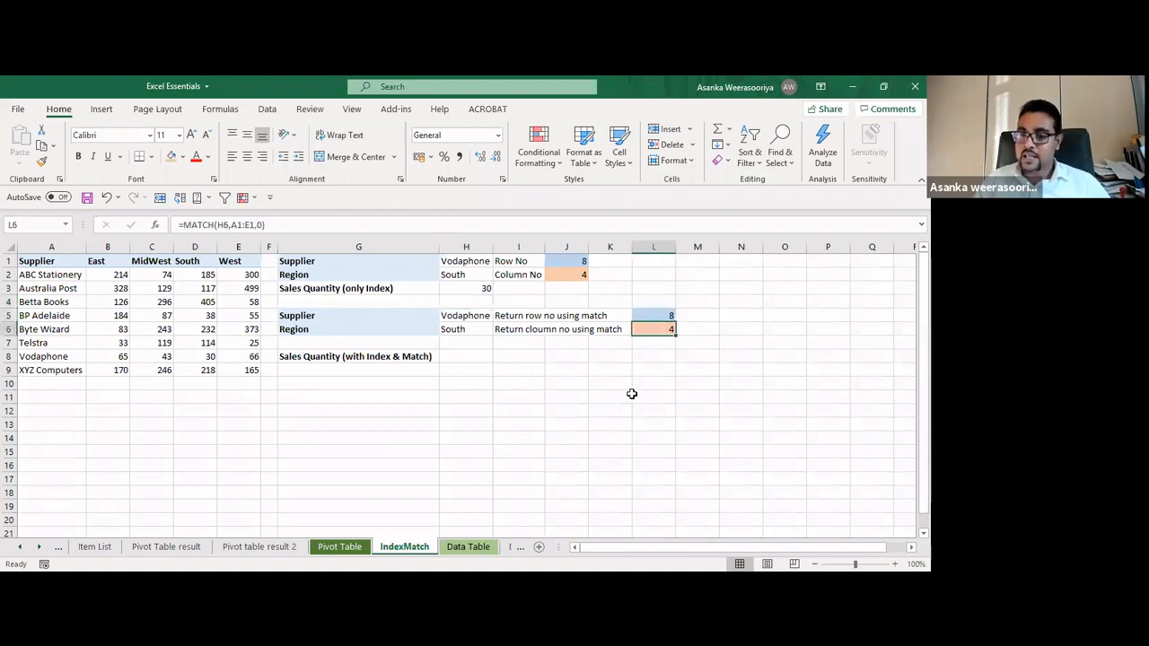
{"action": "left_click", "coordinate": [472, 355]}
Step: Start =INDEX(A1:E9,MATCH(H5,A1:A9 in H8 to find Vodaphone's row
{"action": "type", "text": "="}
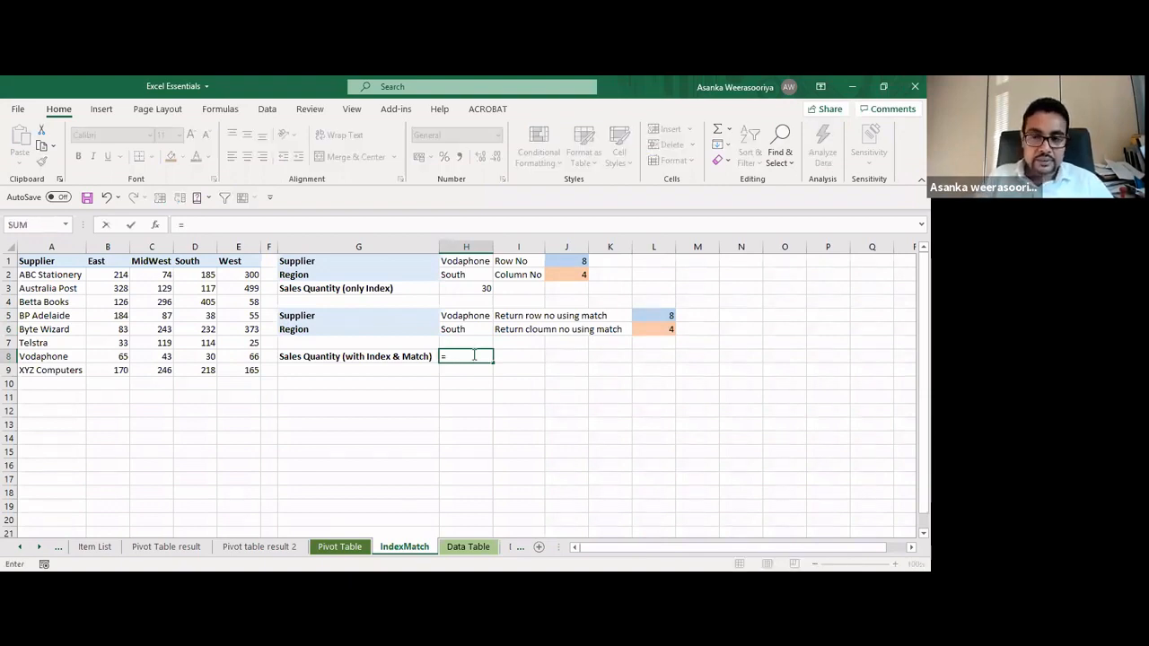
{"action": "type", "text": "index"}
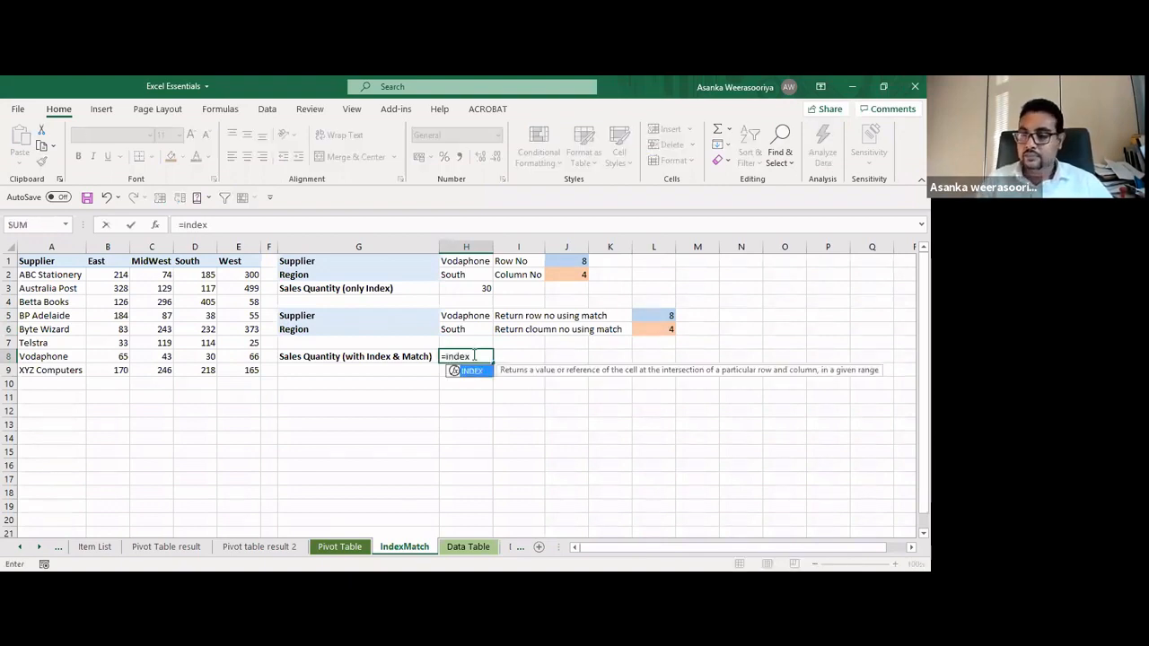
{"action": "key", "text": "Tab"}
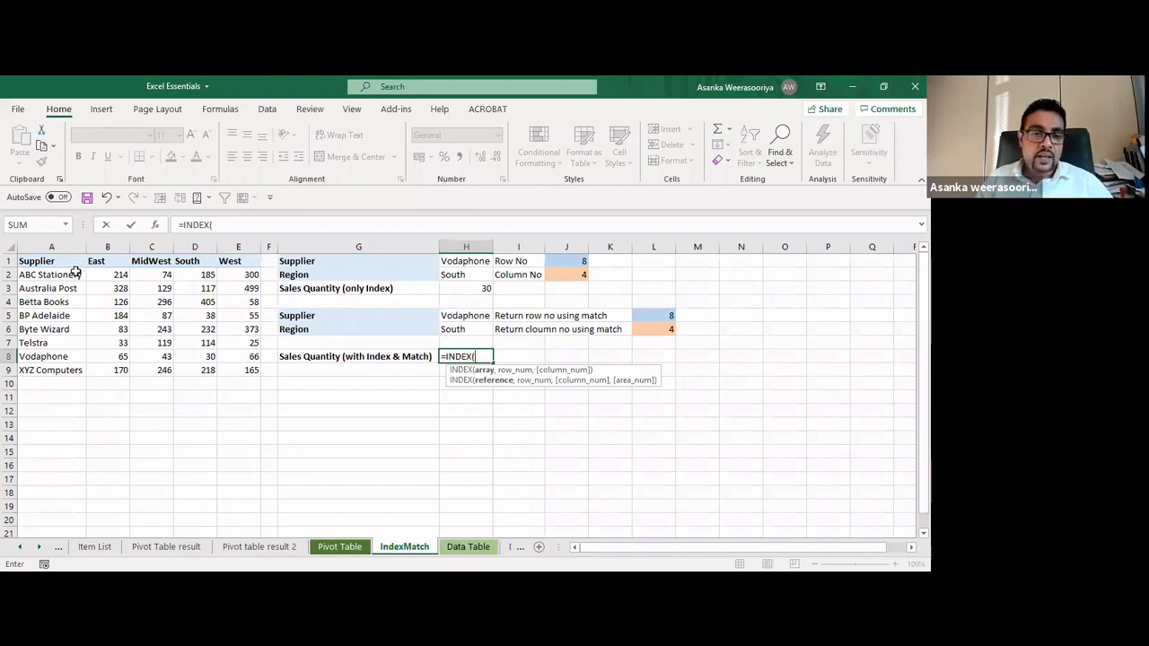
{"action": "left_click_drag", "start_coordinate": [61, 262], "coordinate": [238, 369]}
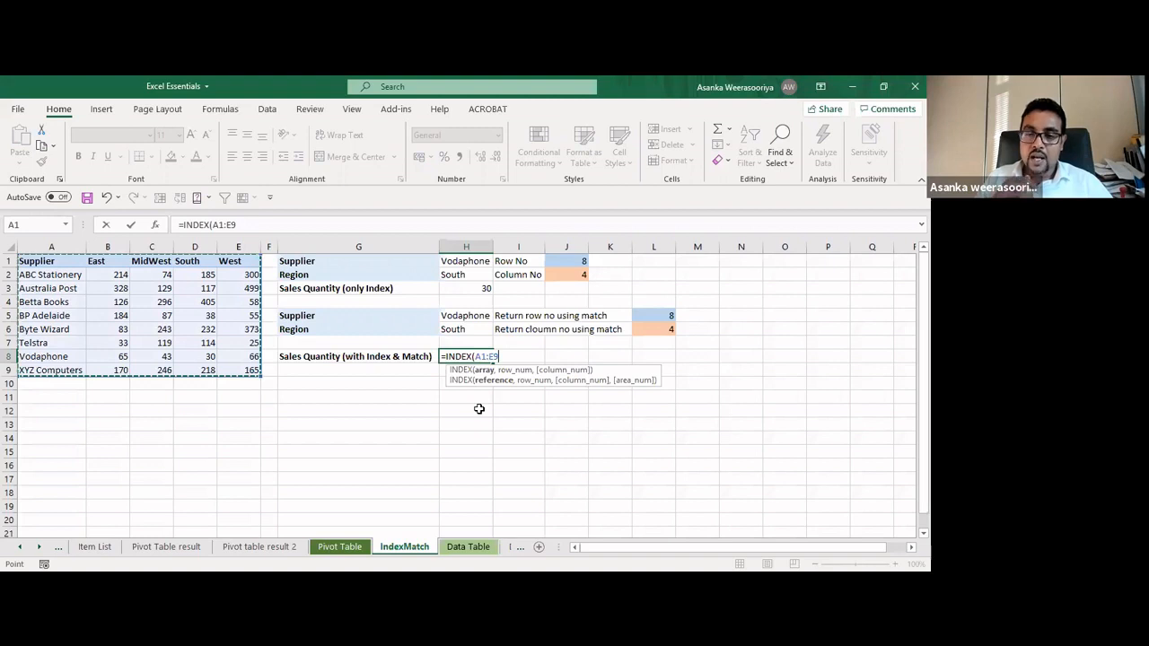
{"action": "type", "text": ","}
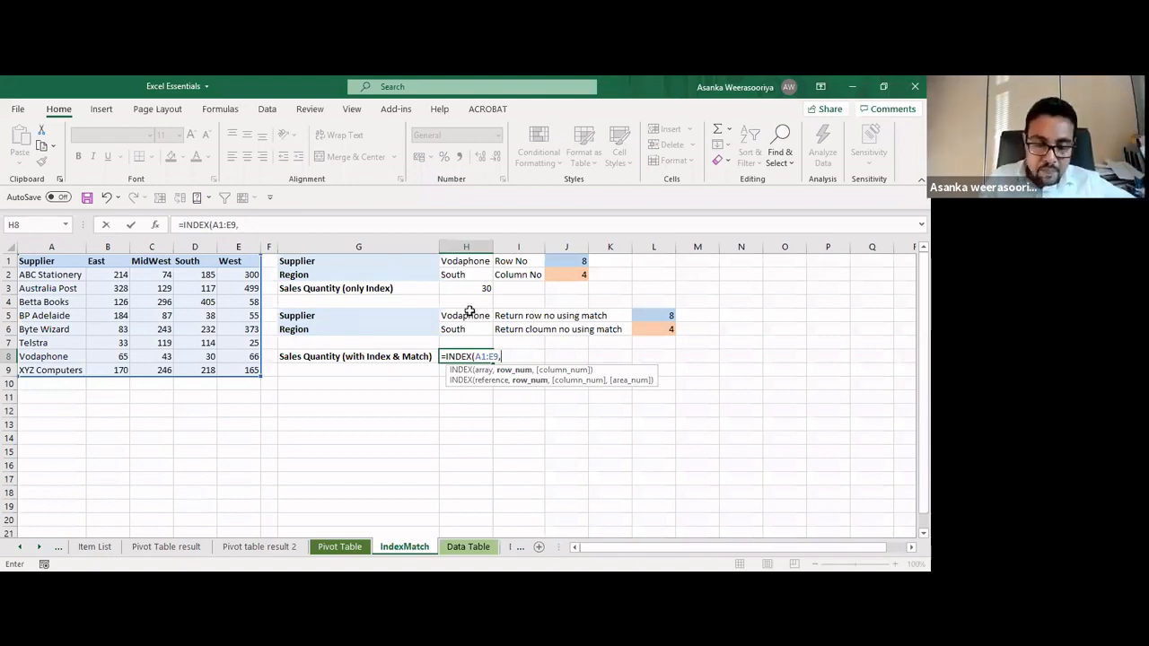
{"action": "type", "text": "match"}
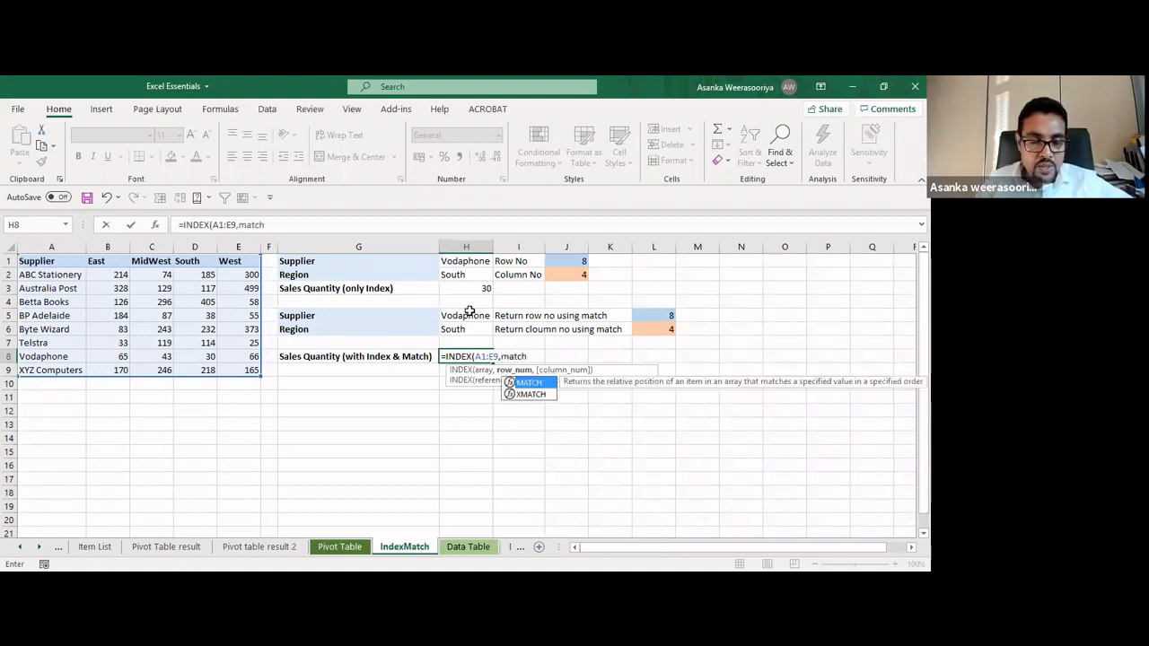
{"action": "key", "text": "Tab"}
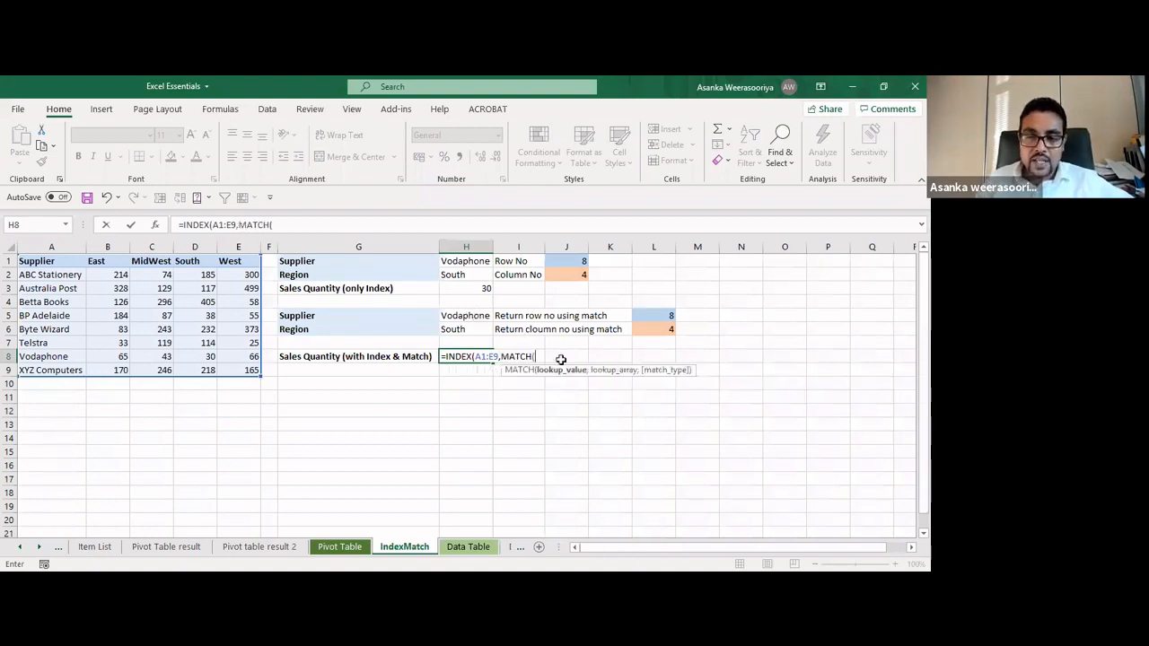
{"action": "left_click", "coordinate": [453, 317]}
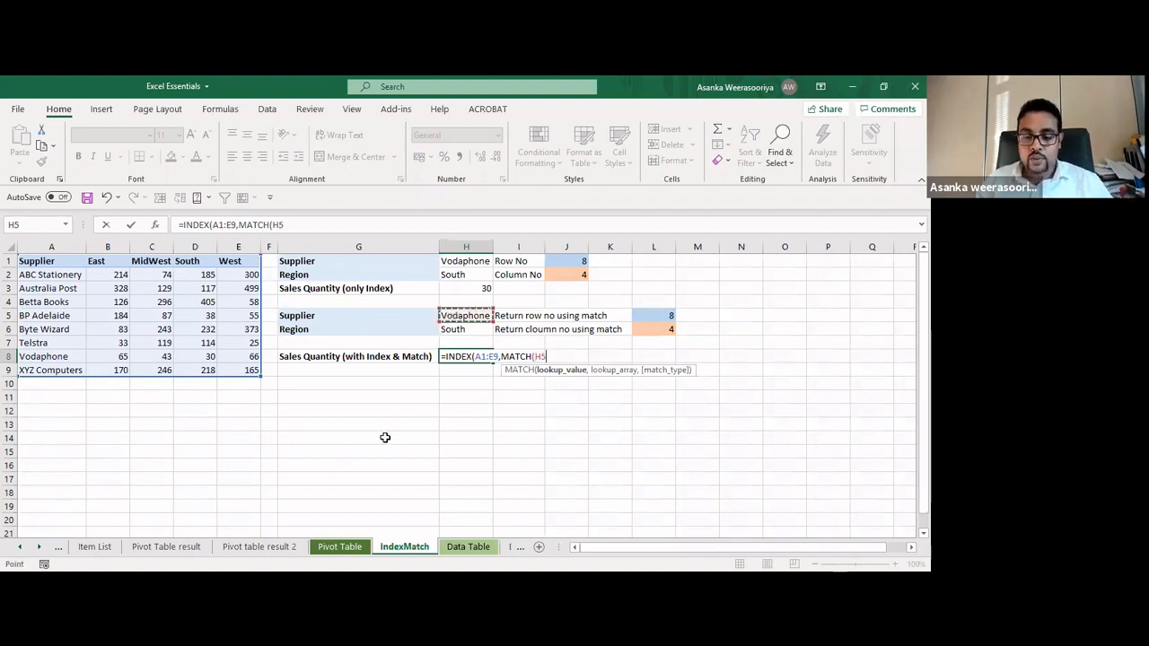
{"action": "type", "text": ","}
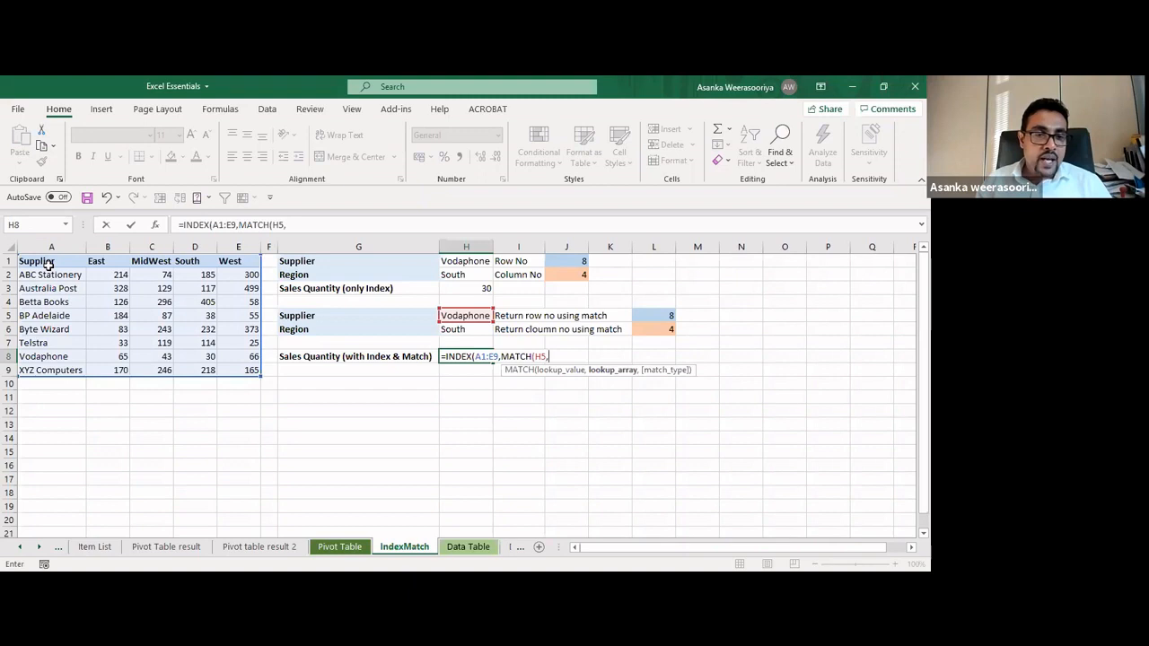
{"action": "left_click_drag", "start_coordinate": [49, 265], "coordinate": [50, 370]}
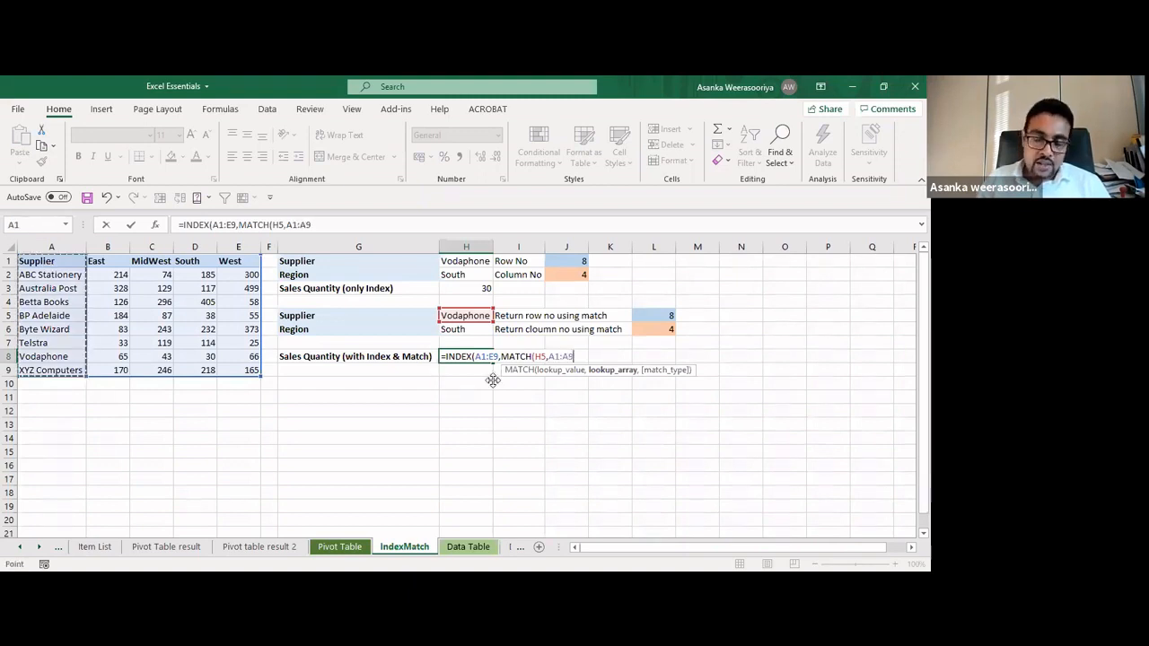
Step: Add MATCH(H6,A1:E1,0) as the column argument and commit the INDEX/MATCH formula
{"action": "type", "text": ","}
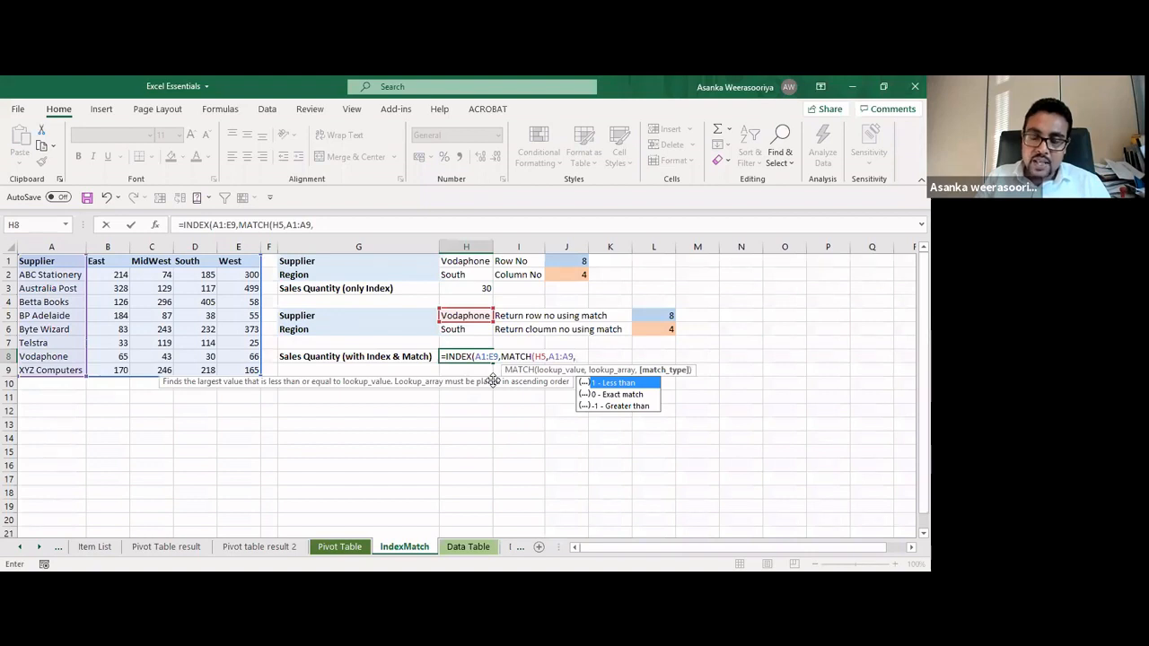
{"action": "type", "text": "0"}
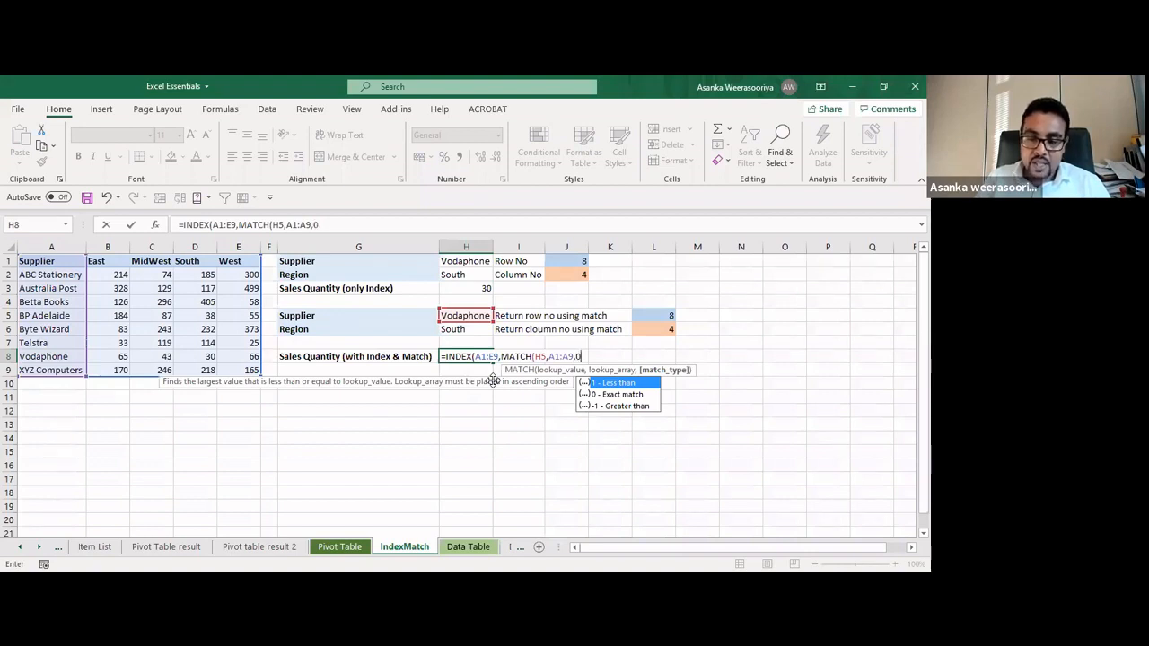
{"action": "type", "text": ")"}
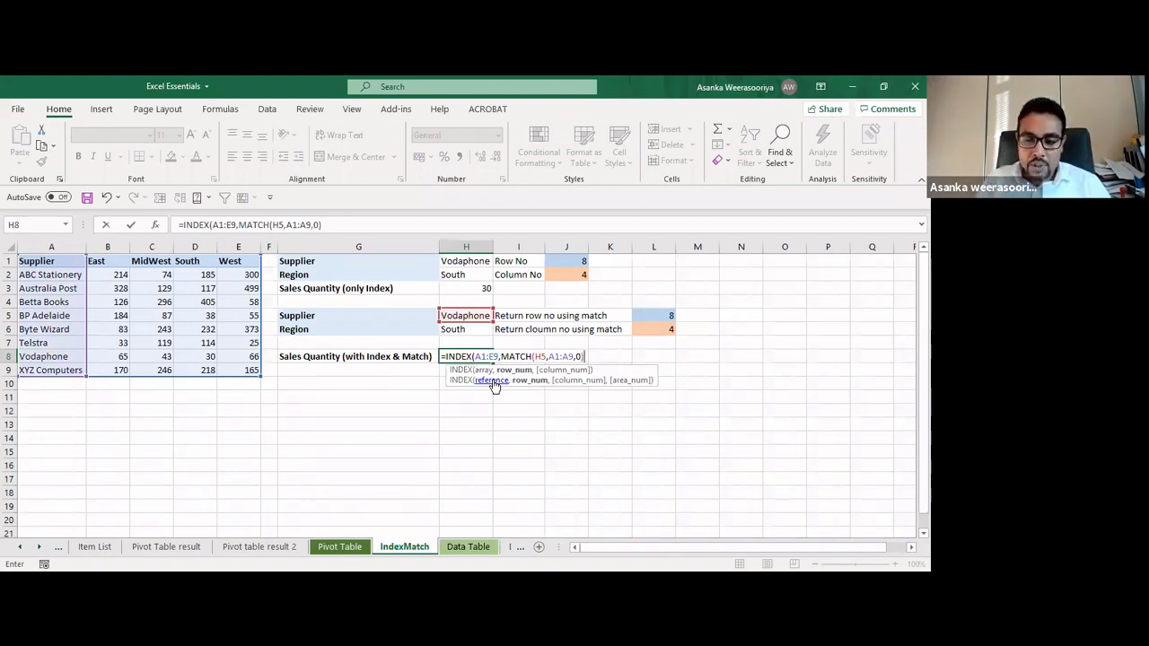
{"action": "type", "text": ","}
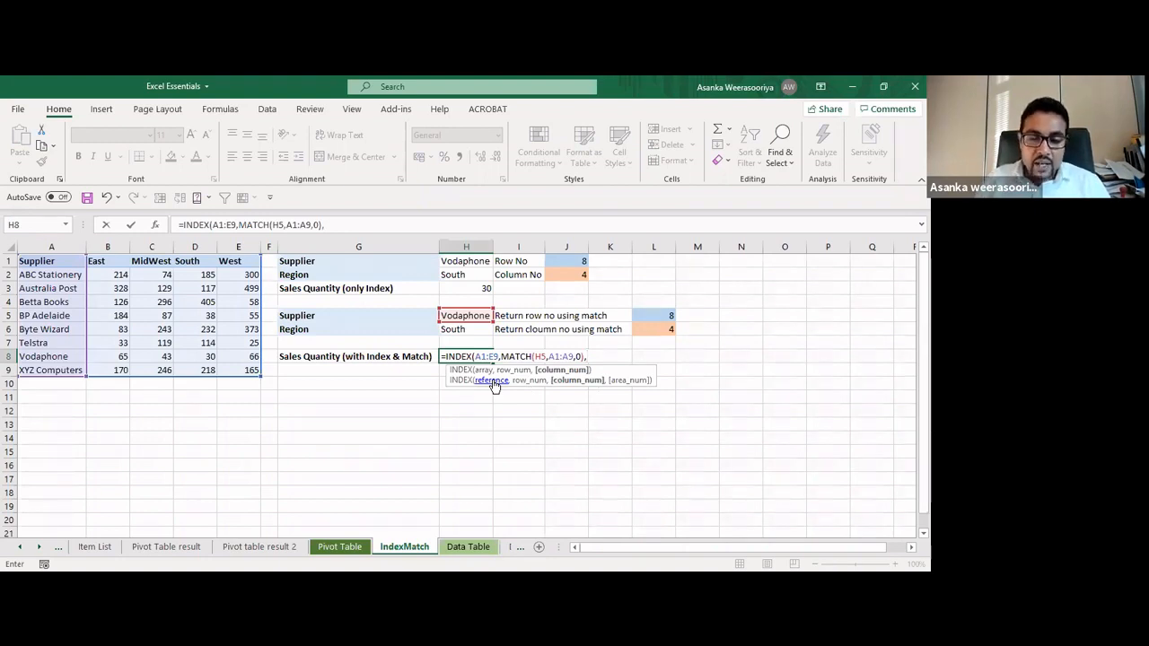
{"action": "type", "text": "match"}
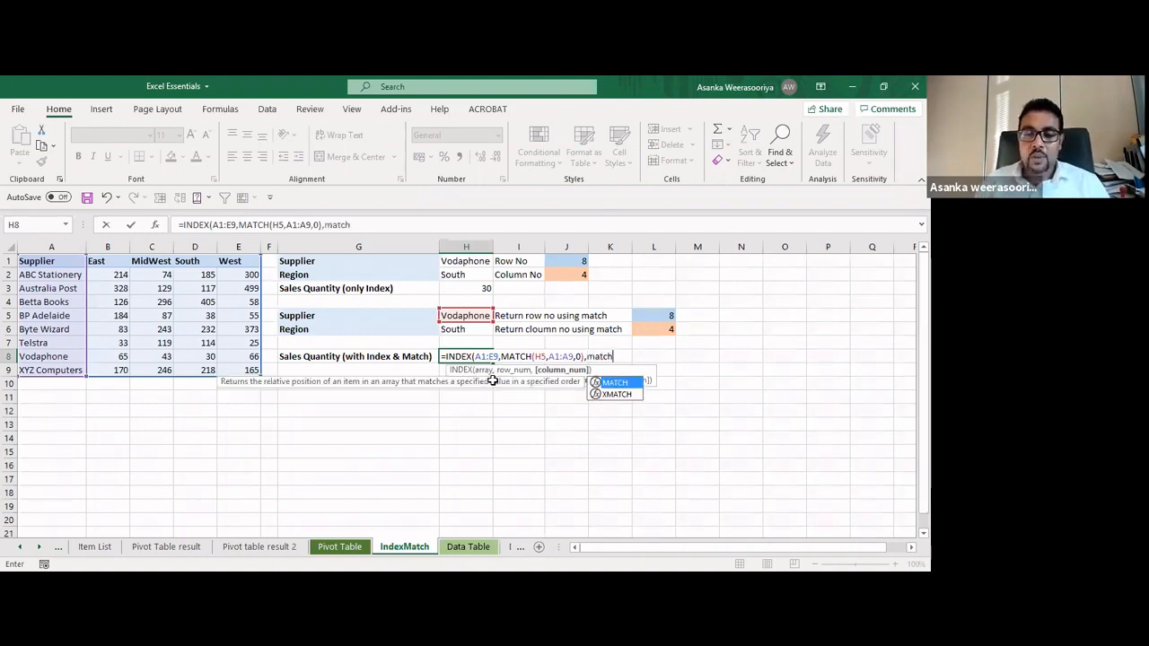
{"action": "key", "text": "Tab"}
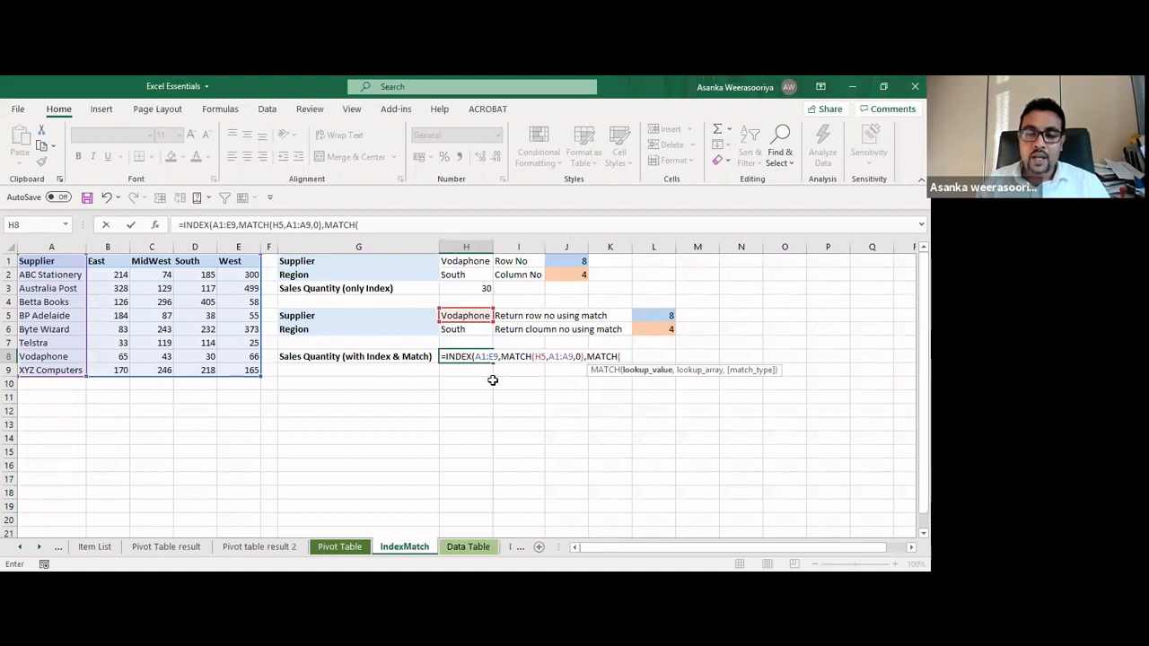
{"action": "left_click", "coordinate": [455, 329]}
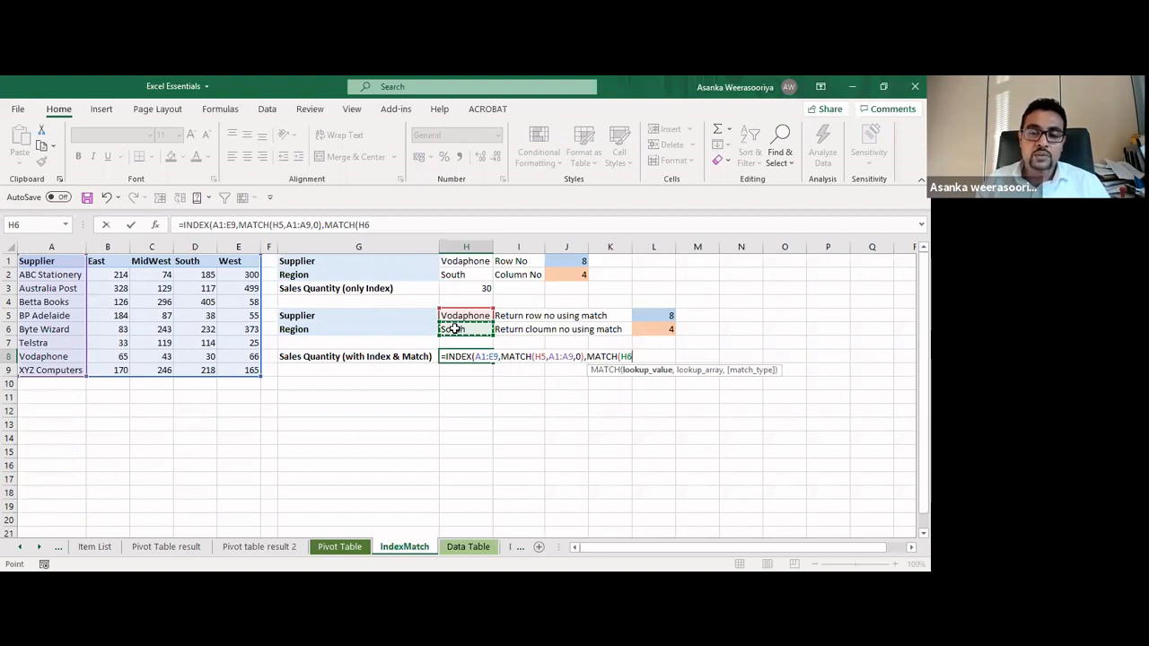
{"action": "type", "text": ","}
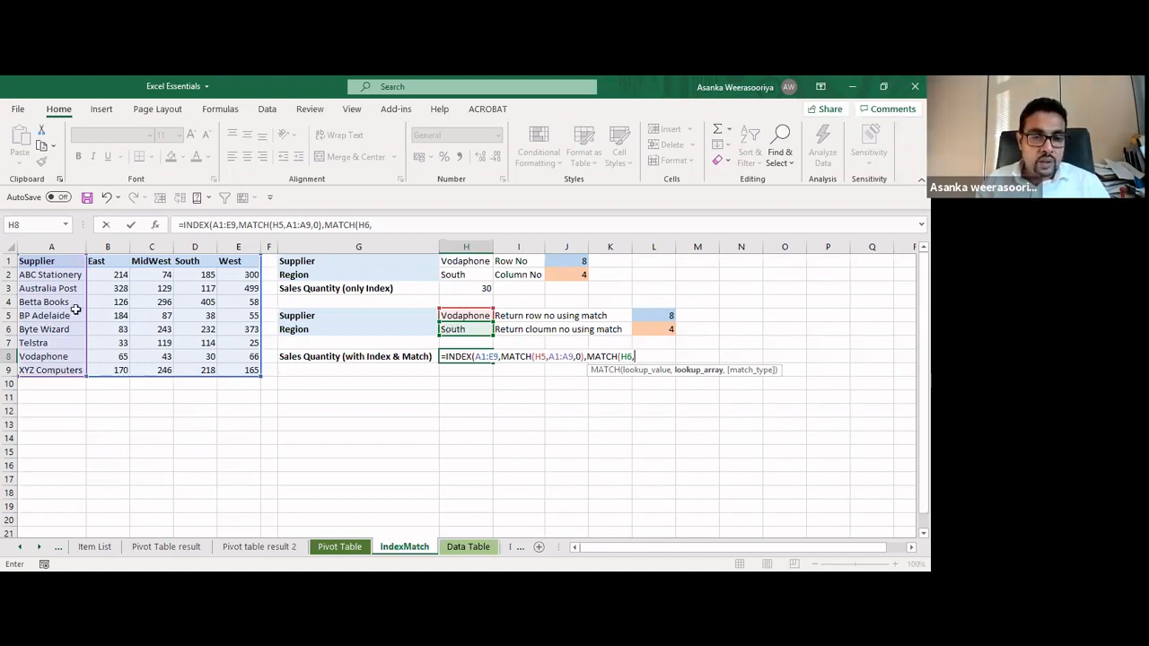
{"action": "left_click", "coordinate": [79, 261]}
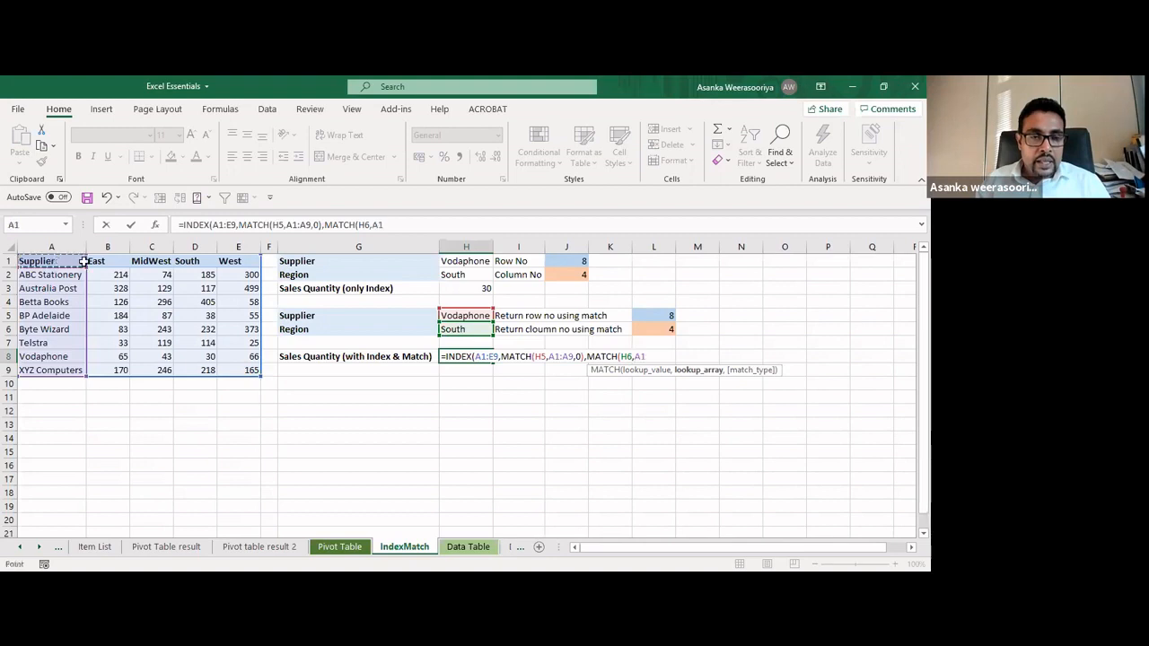
{"action": "left_click_drag", "start_coordinate": [84, 262], "coordinate": [238, 261]}
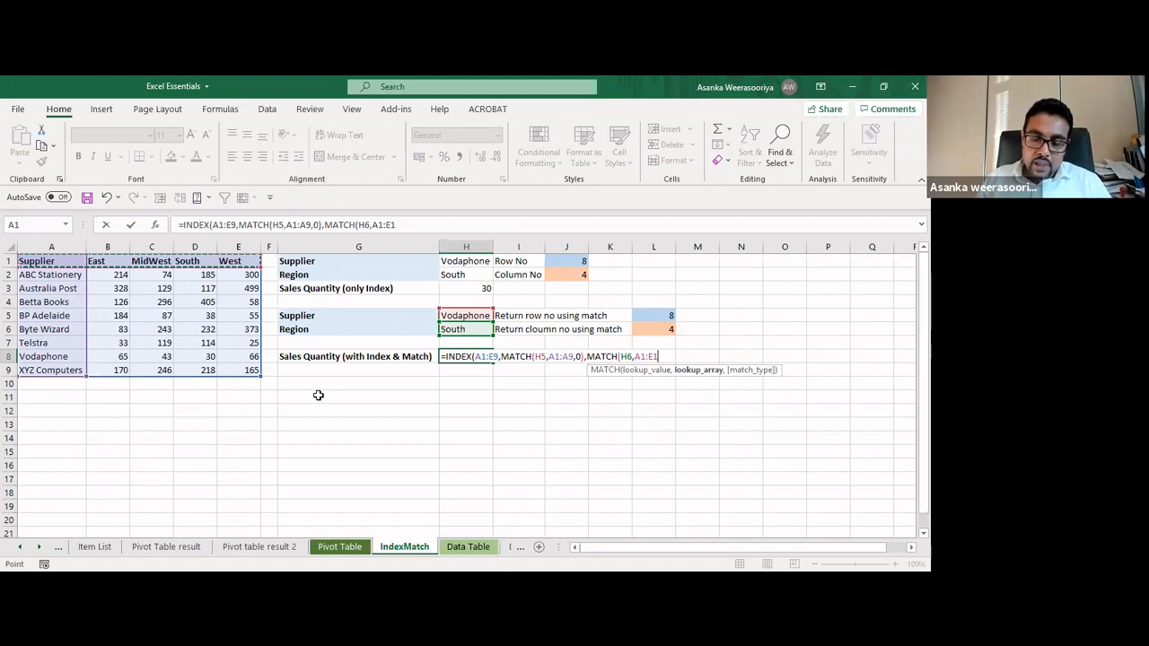
{"action": "type", "text": ",0"}
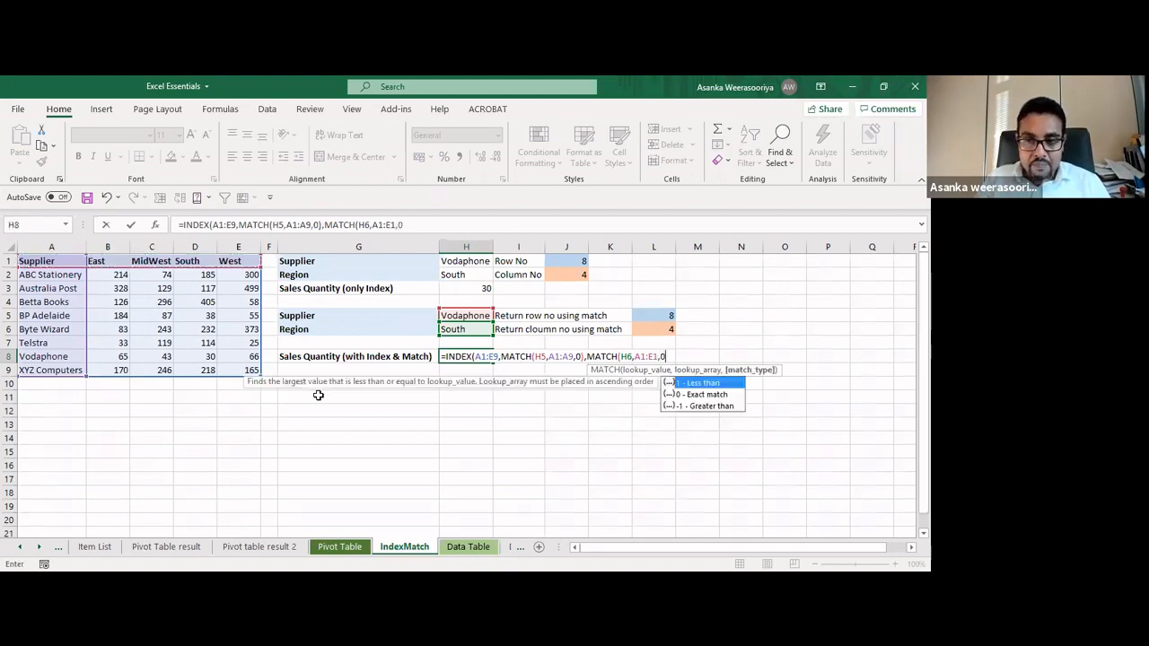
{"action": "type", "text": ")"}
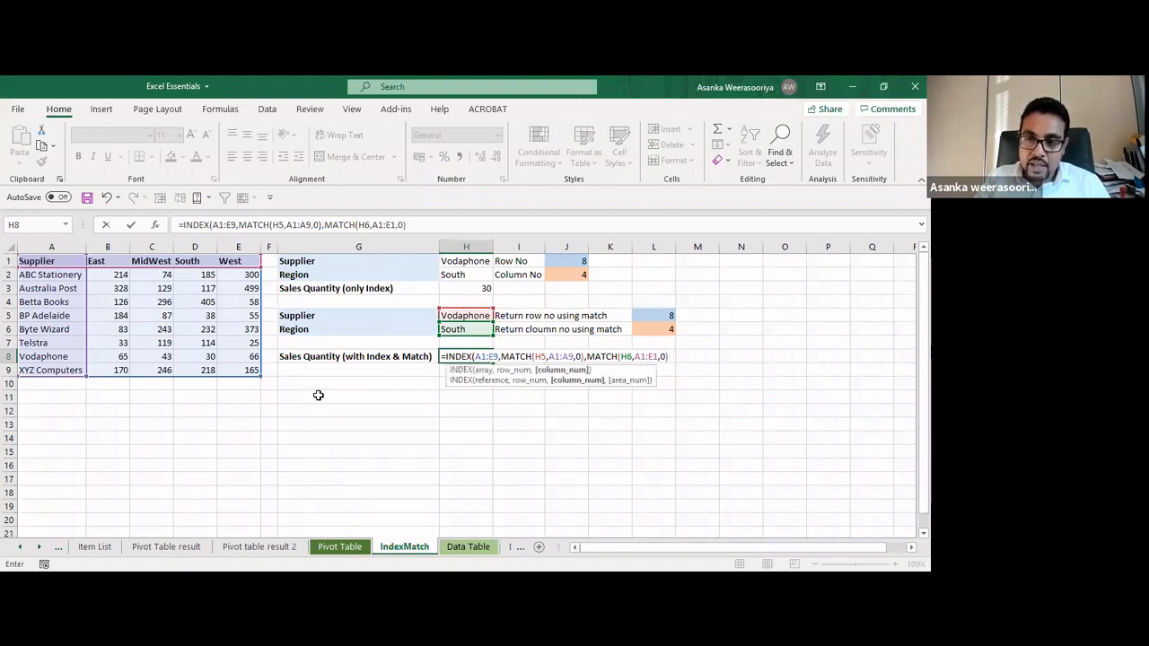
{"action": "type", "text": ")"}
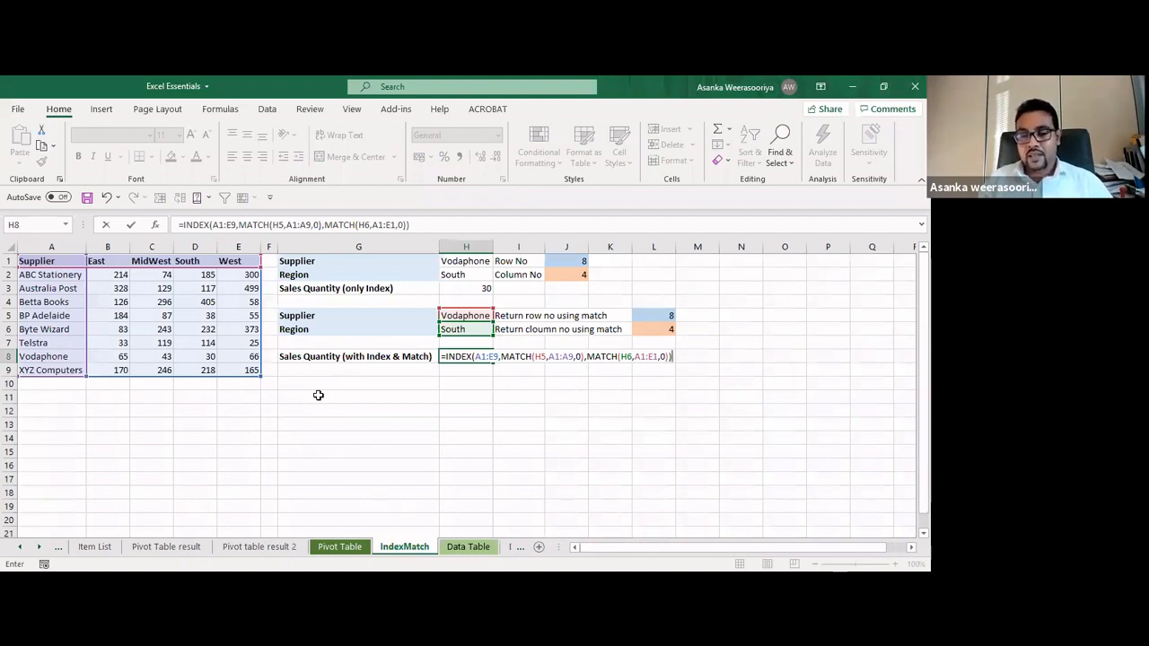
{"action": "key", "text": "Return"}
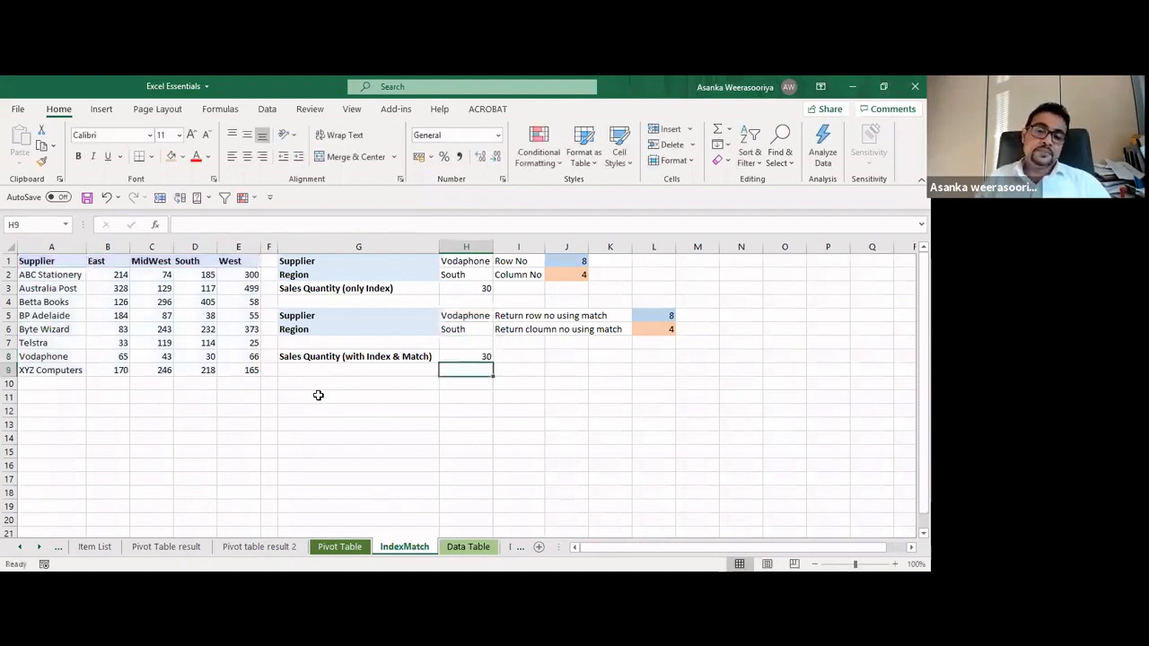
{"action": "left_click", "coordinate": [486, 357]}
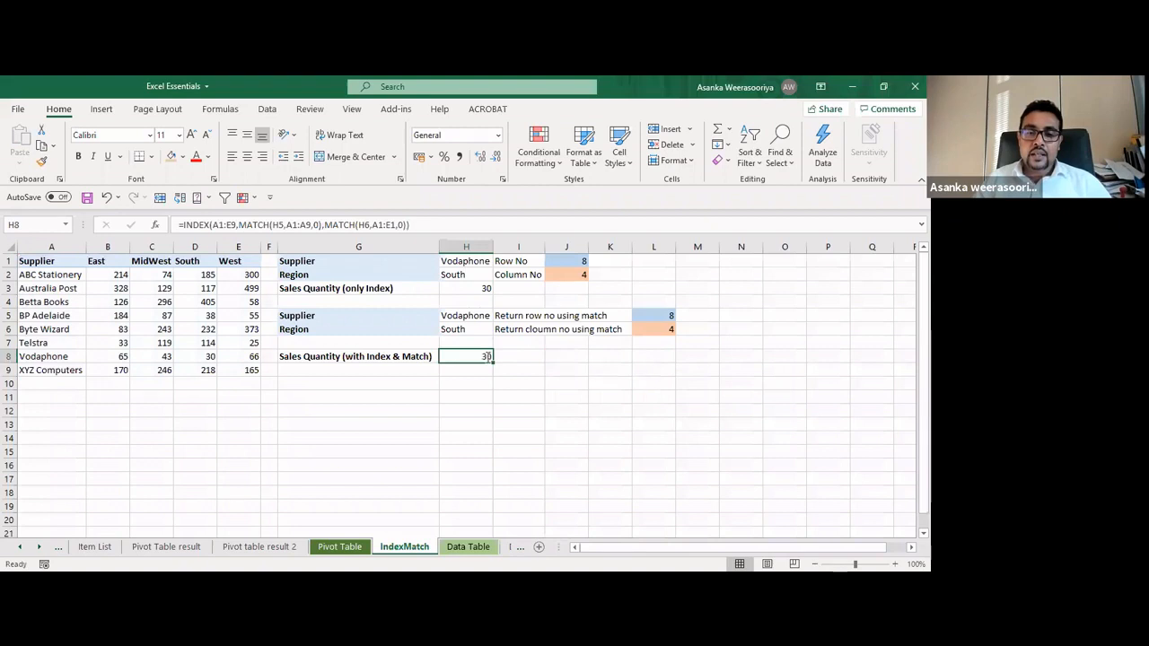
{"action": "double_click", "coordinate": [485, 357]}
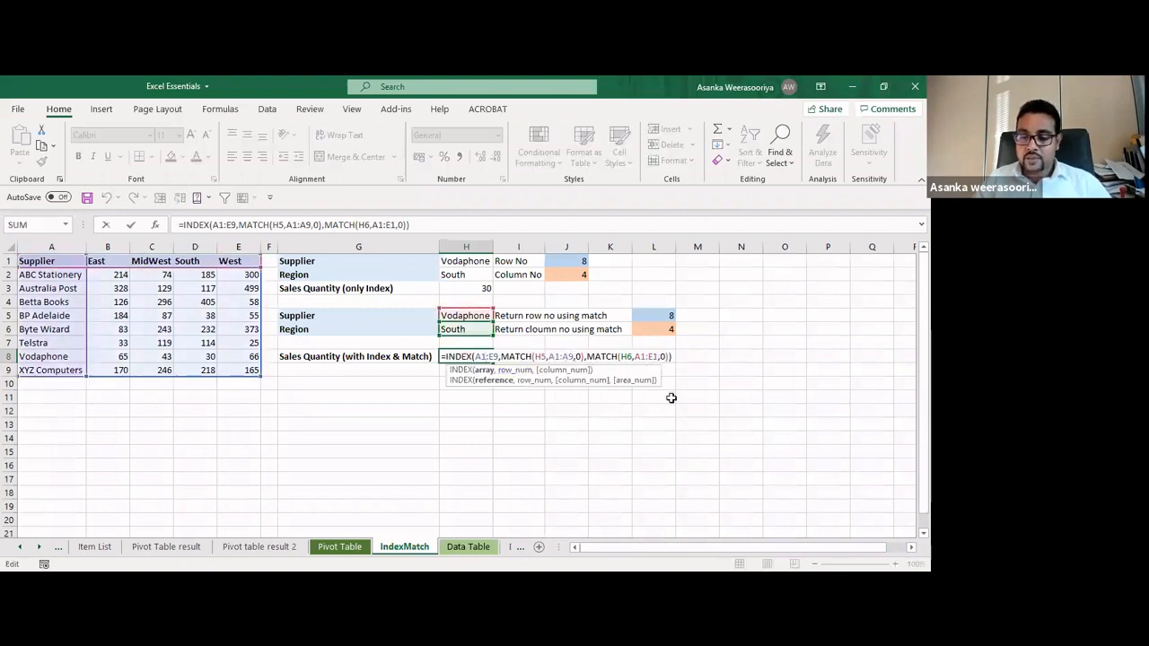
{"action": "key", "text": "Return"}
{"action": "double_click", "coordinate": [653, 316]}
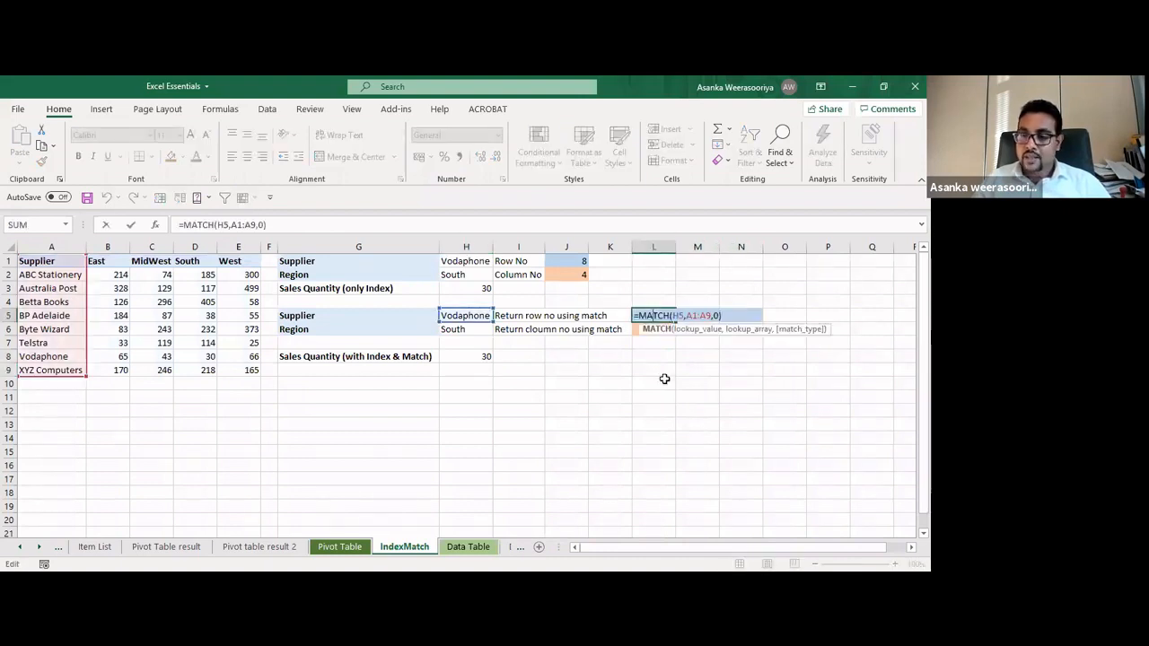
{"action": "key", "text": "Return"}
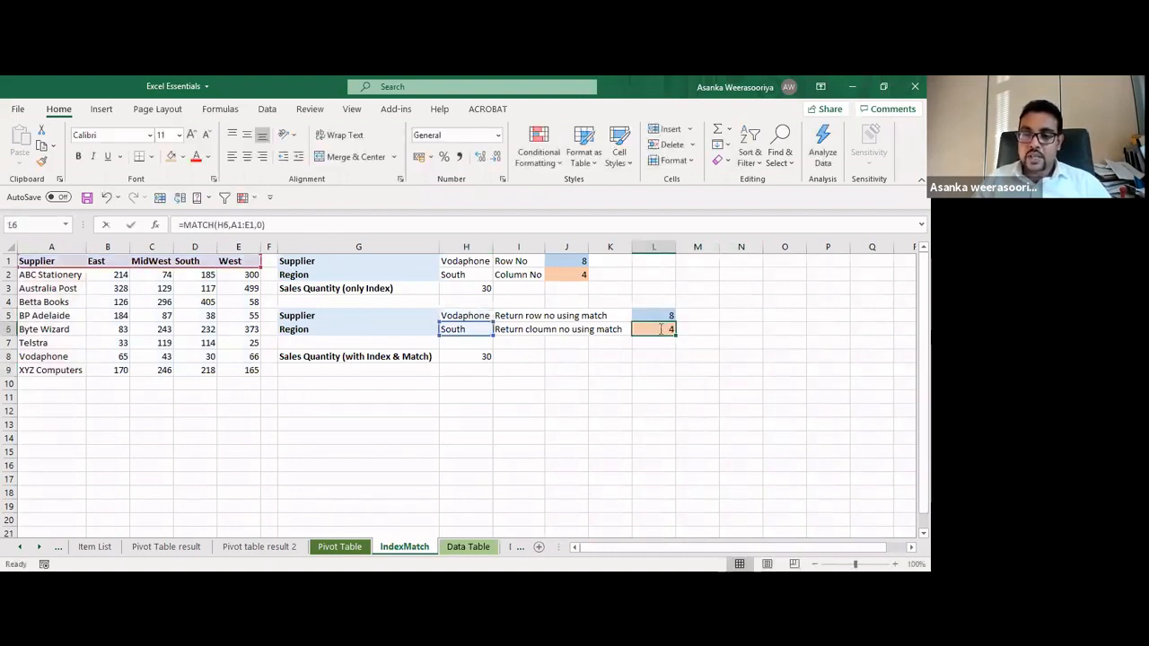
{"action": "double_click", "coordinate": [660, 330]}
{"action": "key", "text": "Return"}
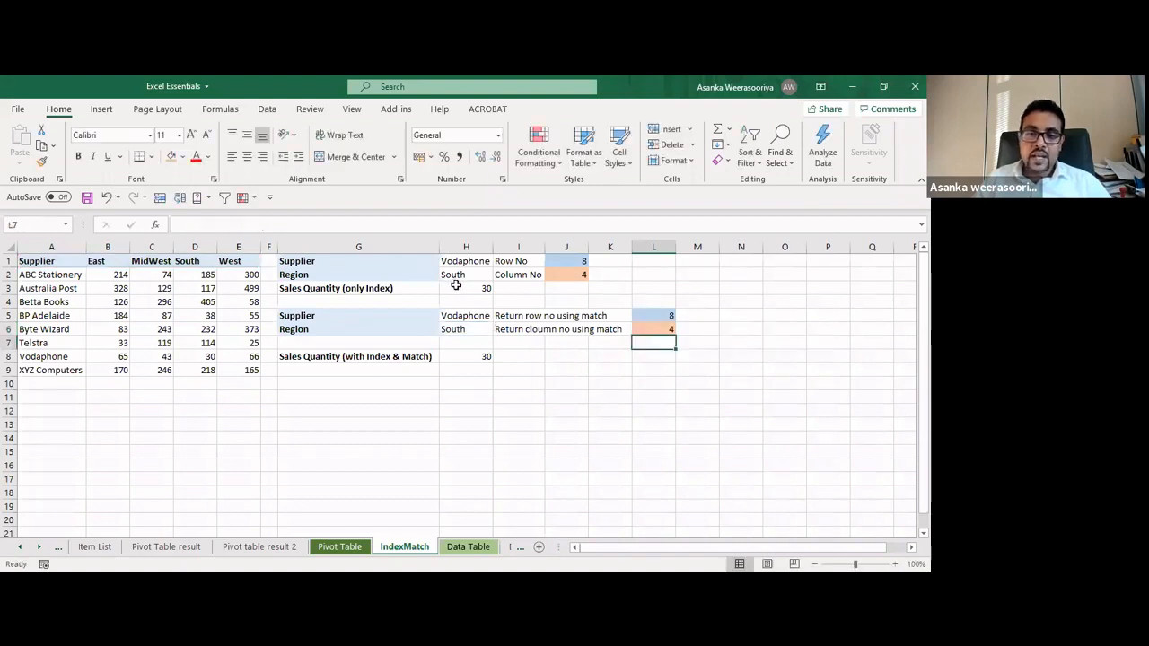
{"action": "left_click", "coordinate": [457, 287]}
{"action": "double_click", "coordinate": [458, 288]}
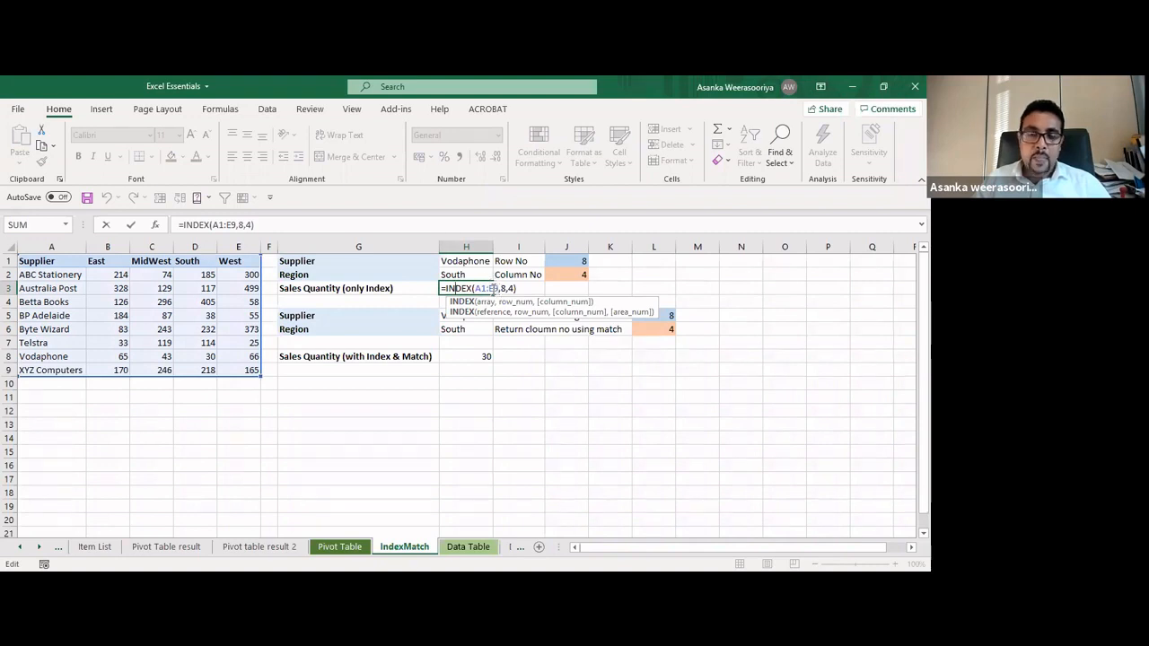
{"action": "key", "text": "Return"}
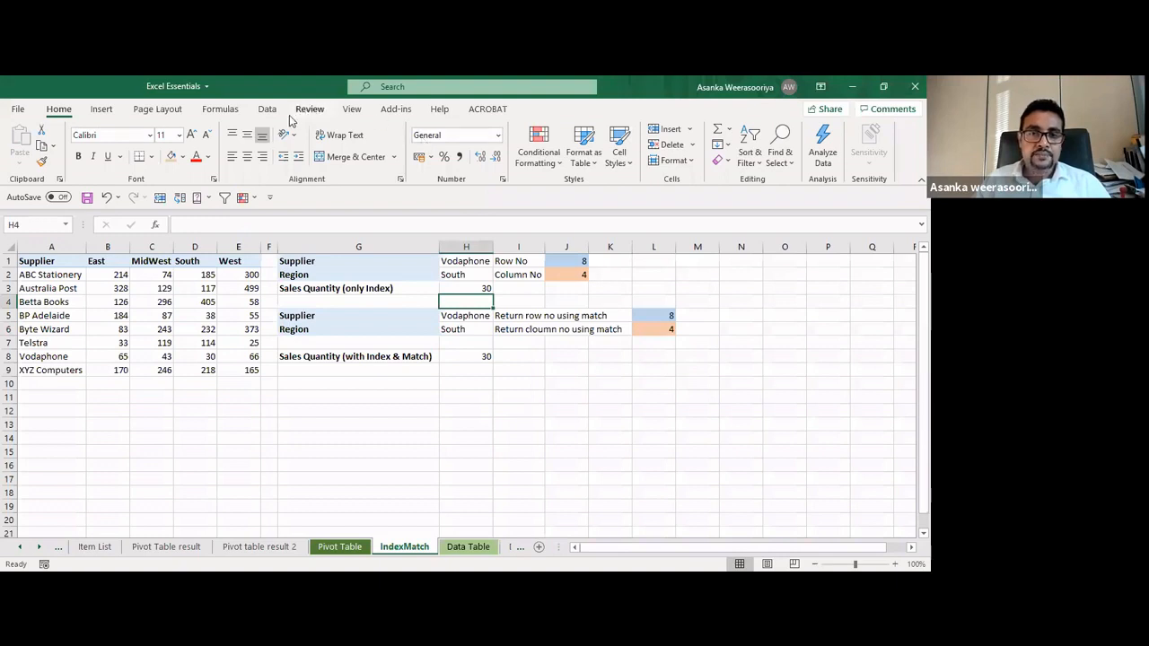
Step: Show formulas, autofit column H to the longest INDEX/MATCH formula, then show results again
{"action": "left_click", "coordinate": [220, 109]}
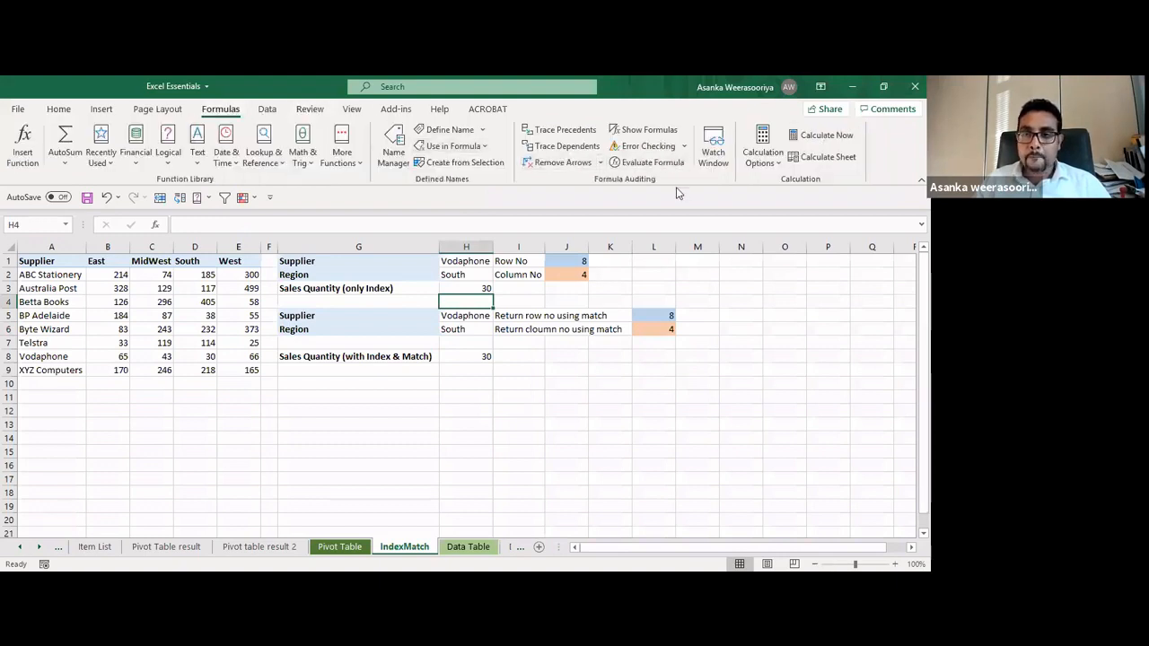
{"action": "left_click", "coordinate": [641, 129]}
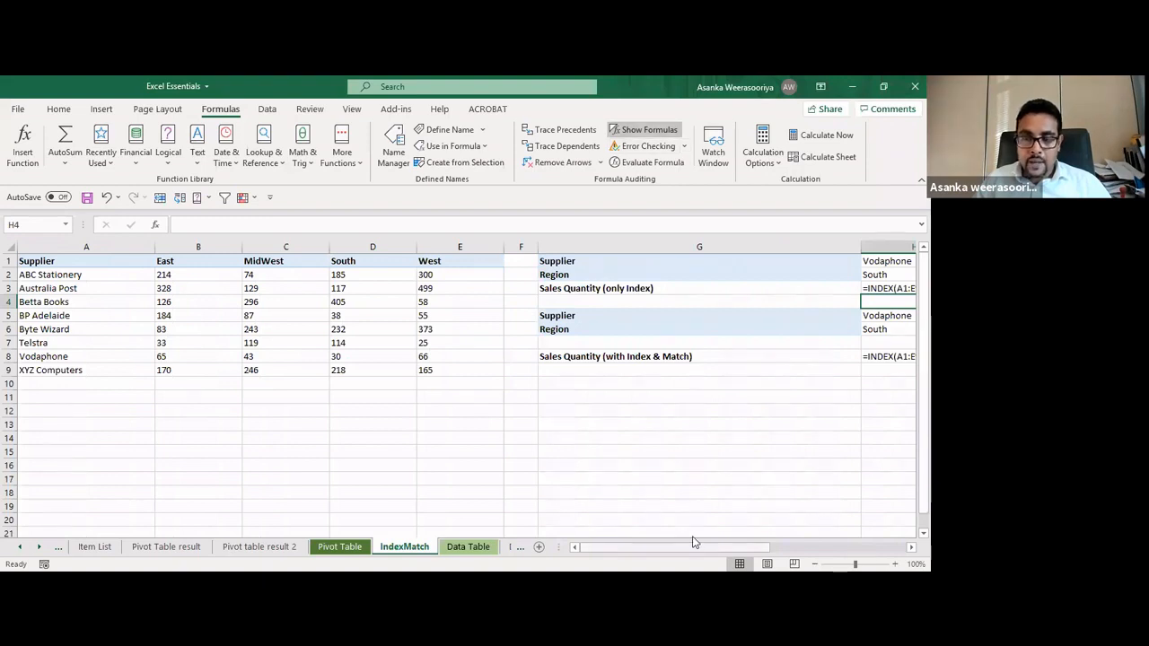
{"action": "left_click_drag", "start_coordinate": [692, 542], "coordinate": [752, 543]}
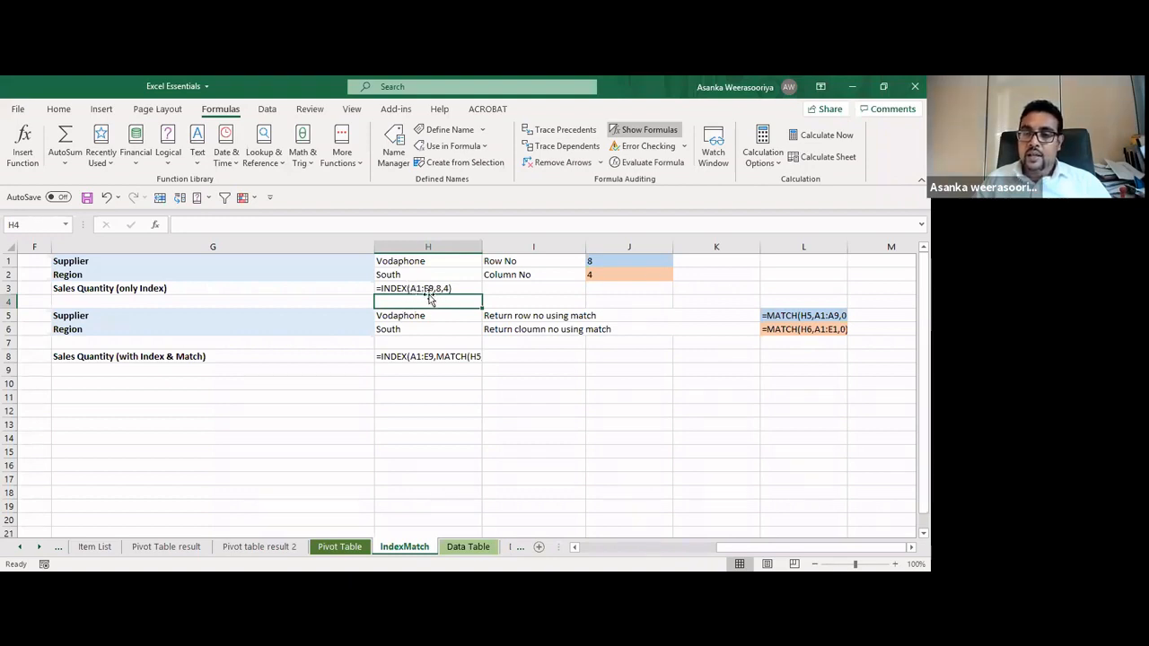
{"action": "double_click", "coordinate": [483, 246]}
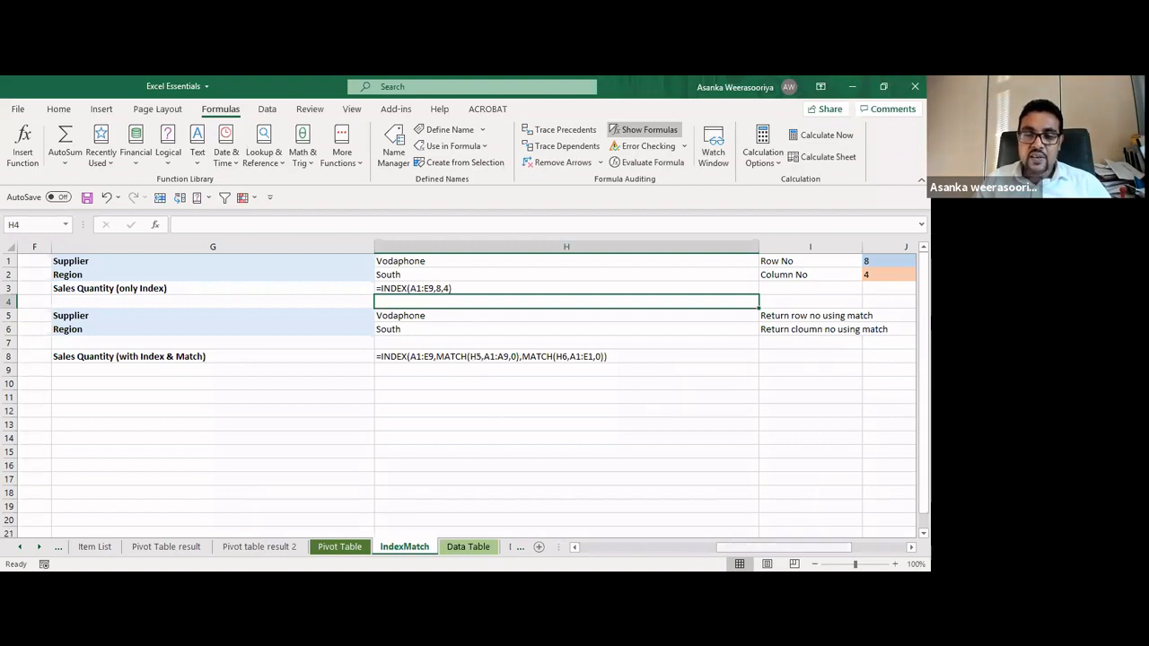
{"action": "left_click_drag", "start_coordinate": [765, 547], "coordinate": [810, 543]}
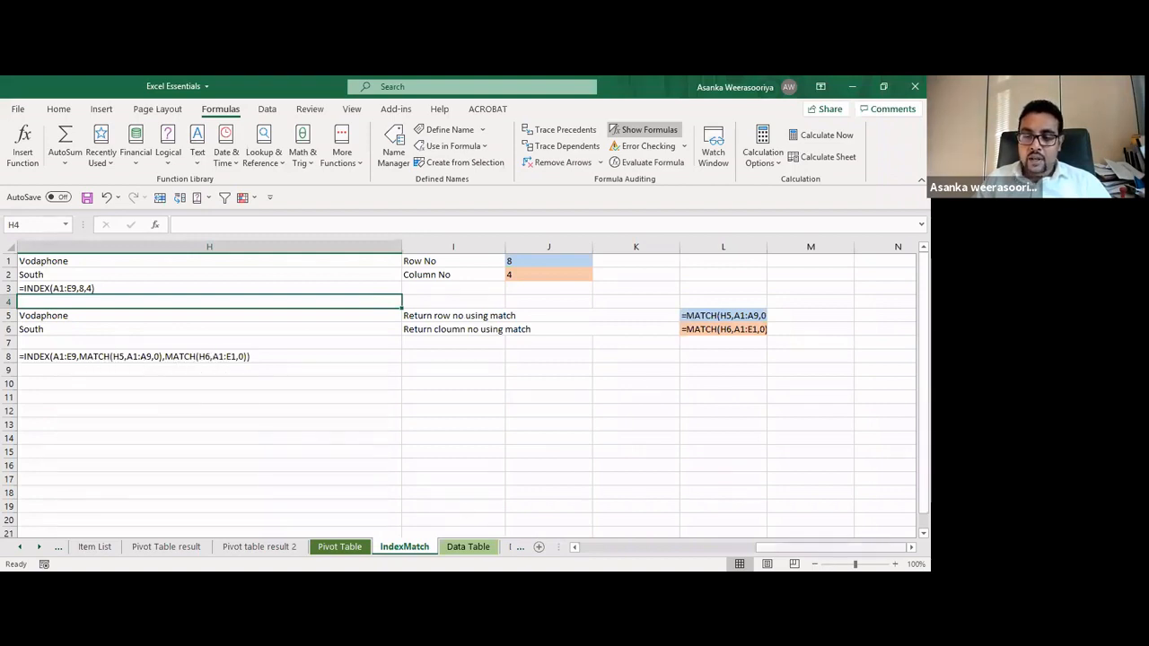
{"action": "left_click", "coordinate": [600, 547]}
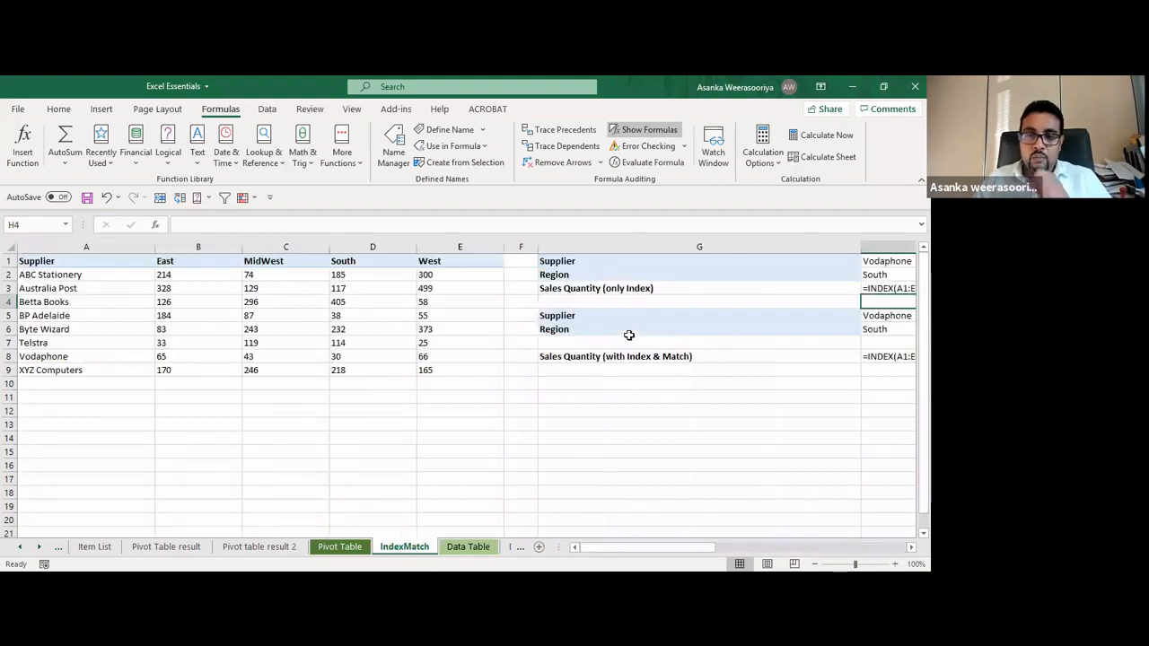
{"action": "left_click", "coordinate": [649, 131]}
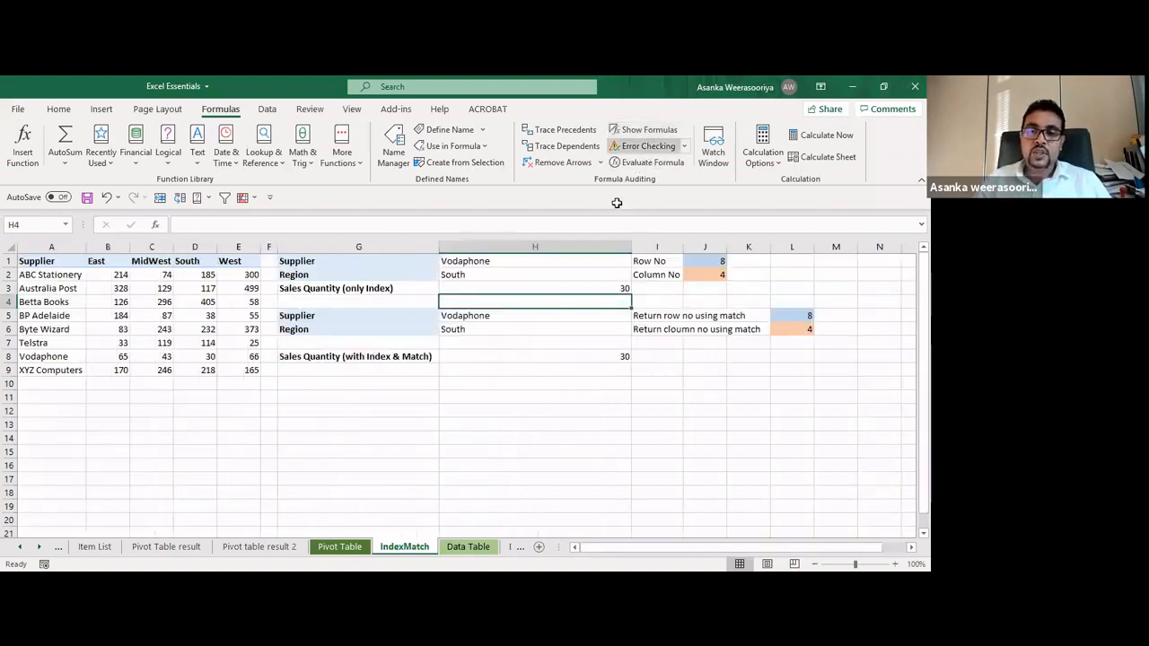
Step: Change the region in H6 to West so the result becomes 66
{"action": "left_click", "coordinate": [513, 316]}
{"action": "left_click", "coordinate": [484, 332]}
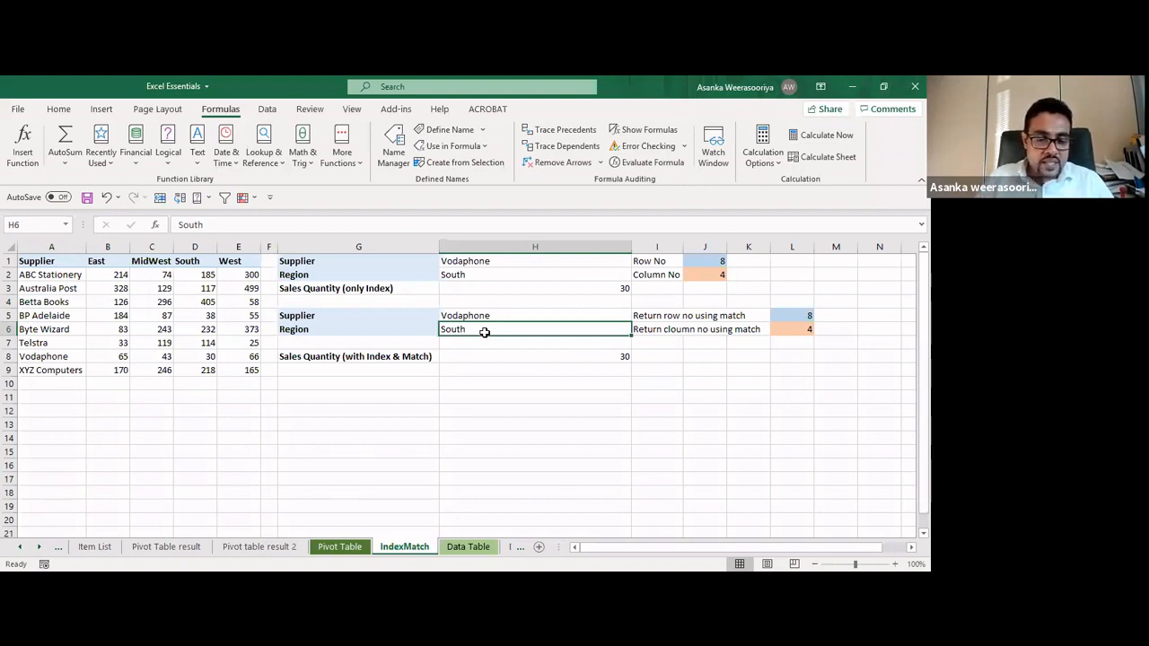
{"action": "type", "text": "West"}
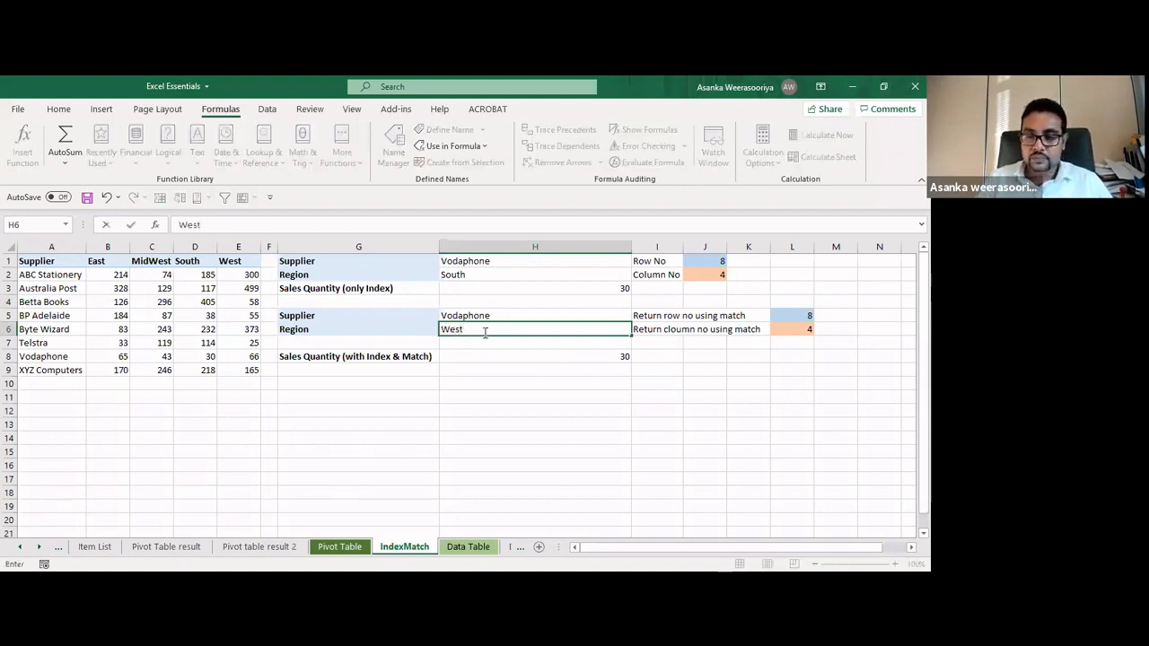
{"action": "key", "text": "Return"}
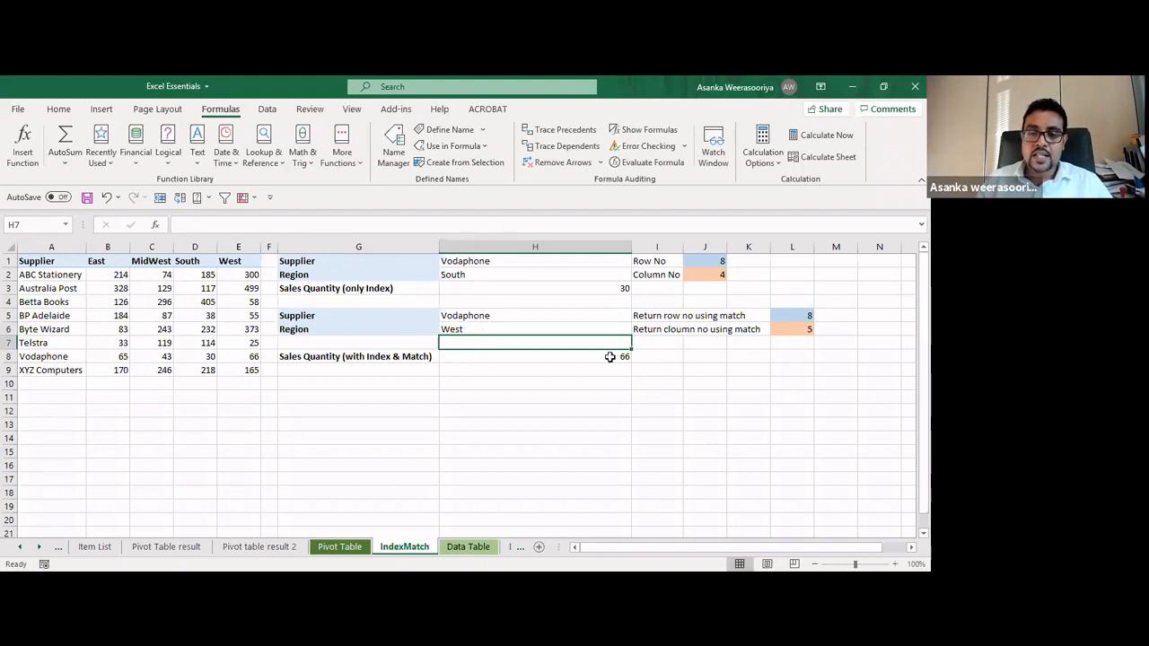
Step: Review H3's =INDEX(A1:E9,8,4) formula and highlight the Vodaphone row of sales figures
{"action": "left_click", "coordinate": [560, 288]}
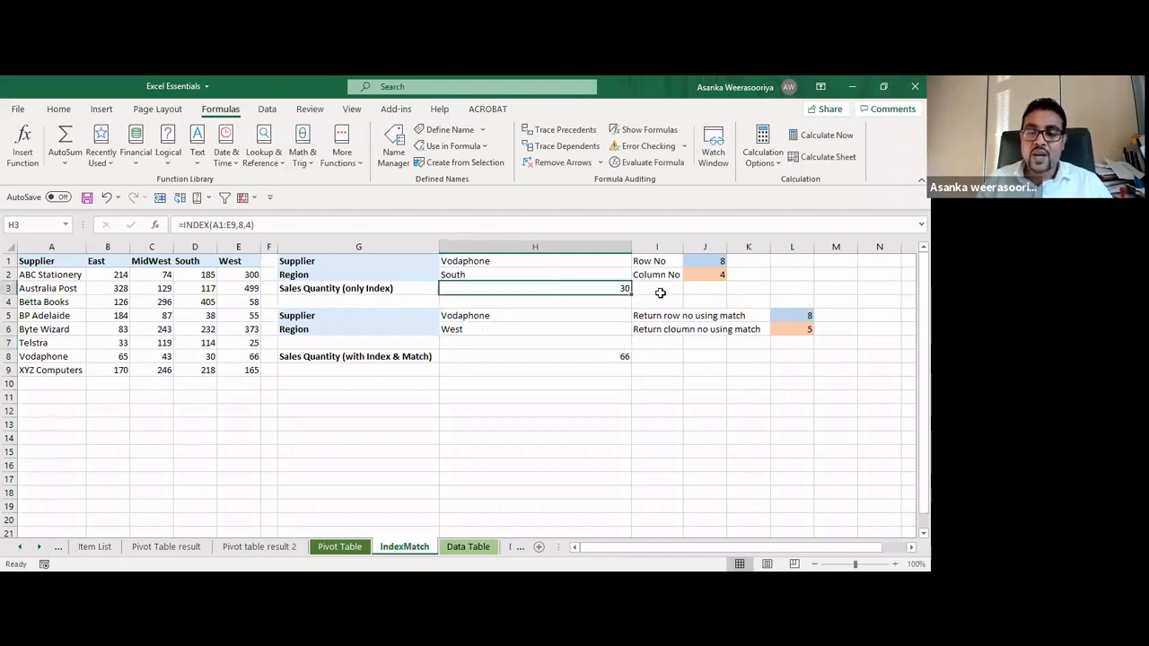
{"action": "double_click", "coordinate": [607, 290]}
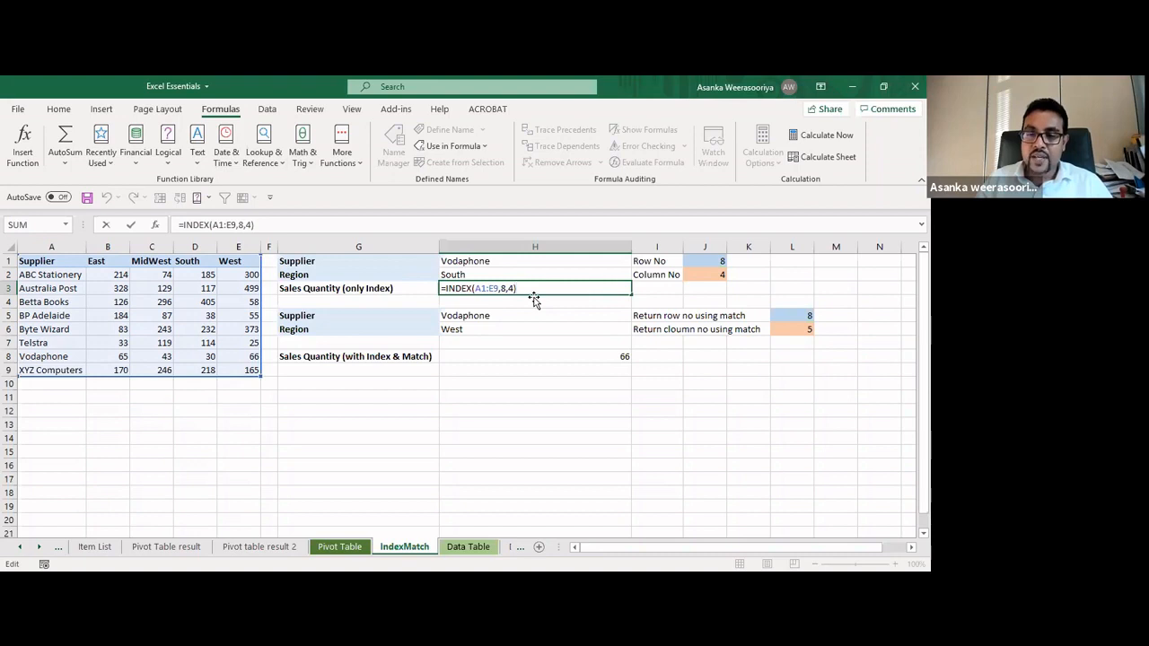
{"action": "key", "text": "Return"}
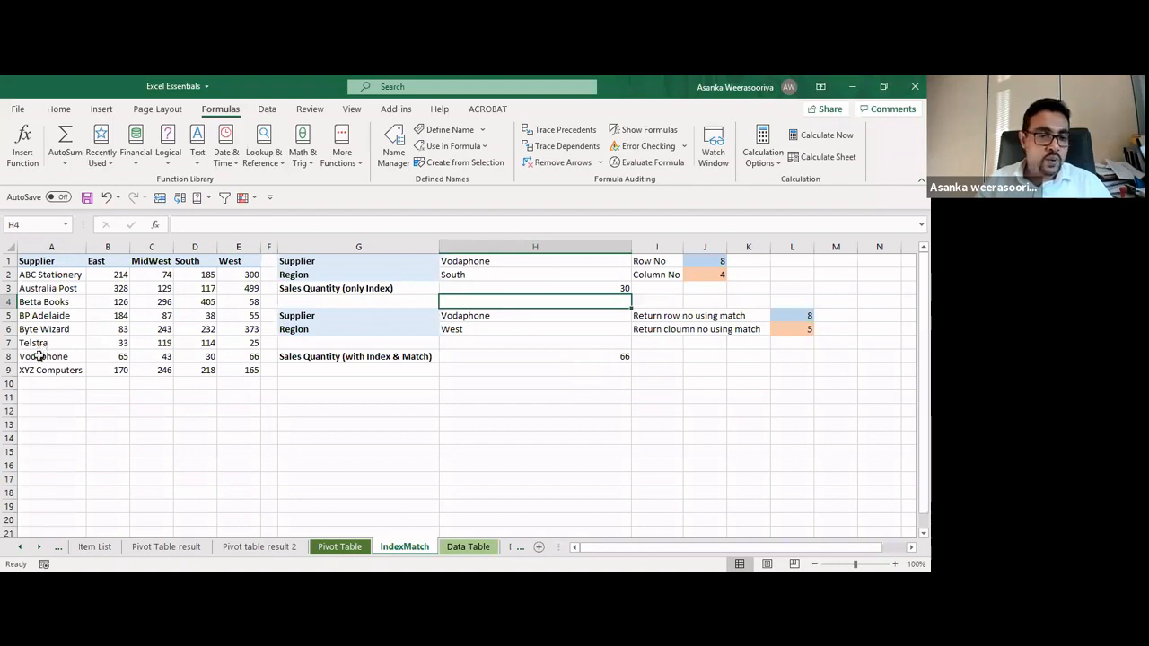
{"action": "left_click_drag", "start_coordinate": [39, 356], "coordinate": [256, 363]}
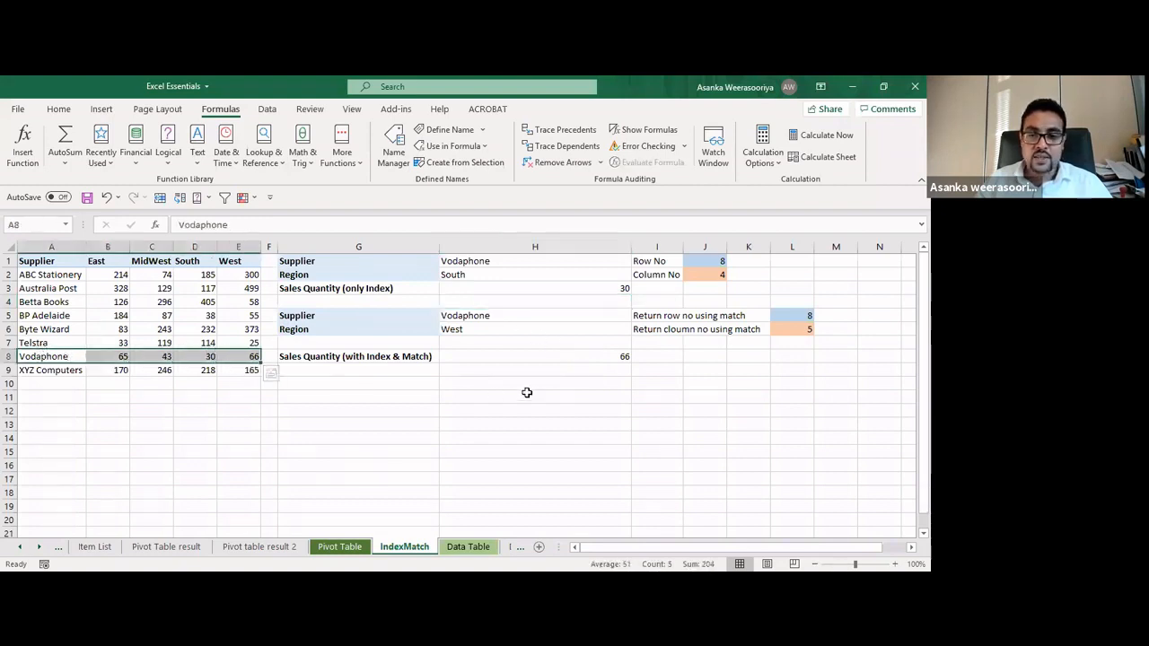
Step: Enter 'ABC Stationary' as the supplier in H5
{"action": "left_click", "coordinate": [478, 316]}
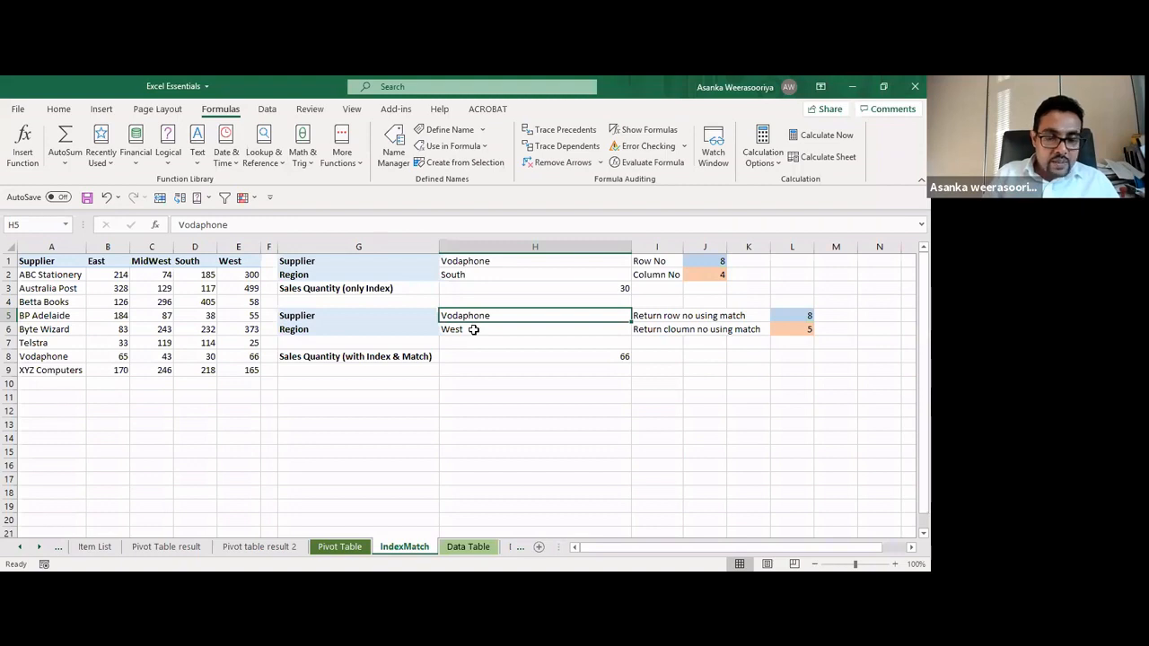
{"action": "type", "text": "ABC"}
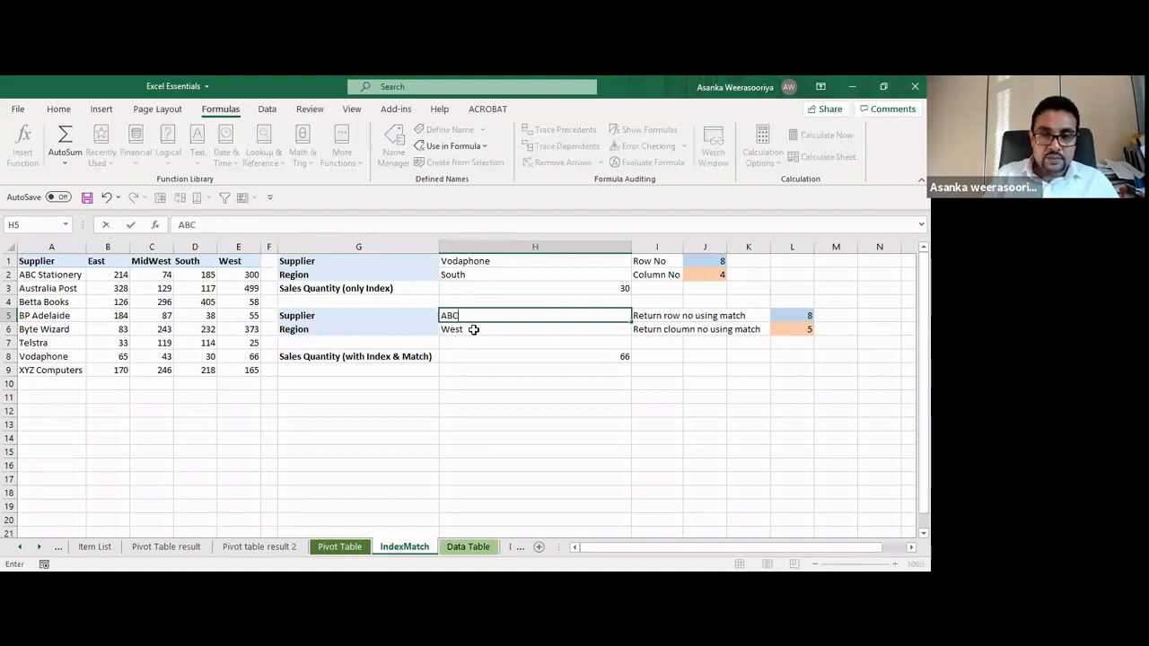
{"action": "type", "text": " S"}
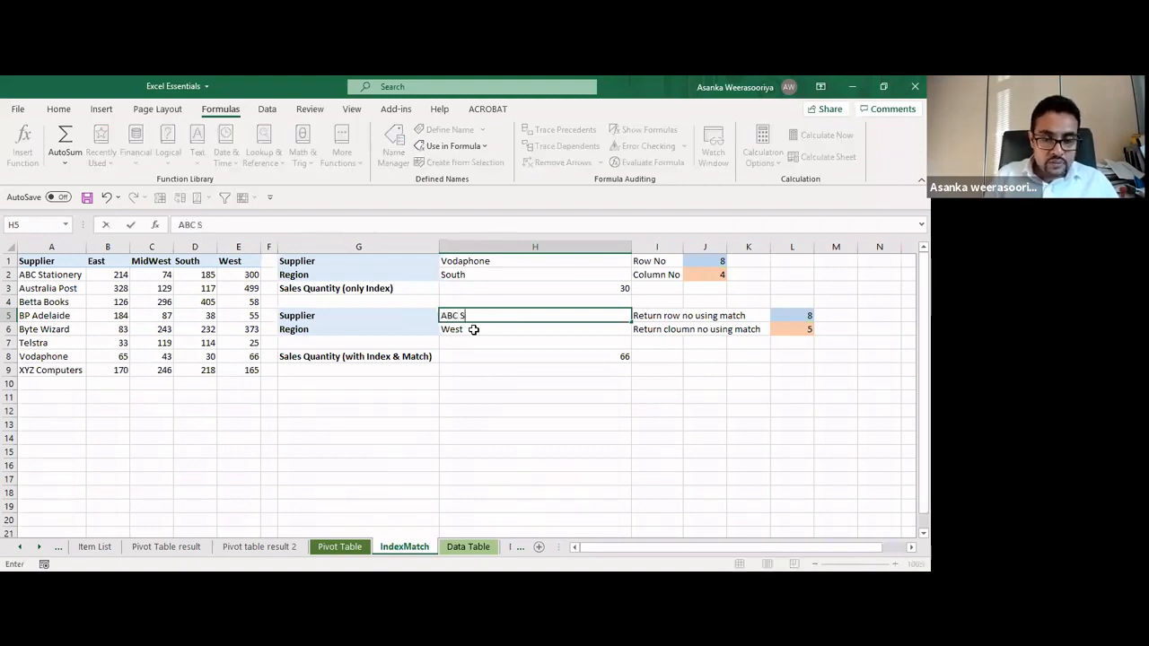
{"action": "type", "text": "tatio"}
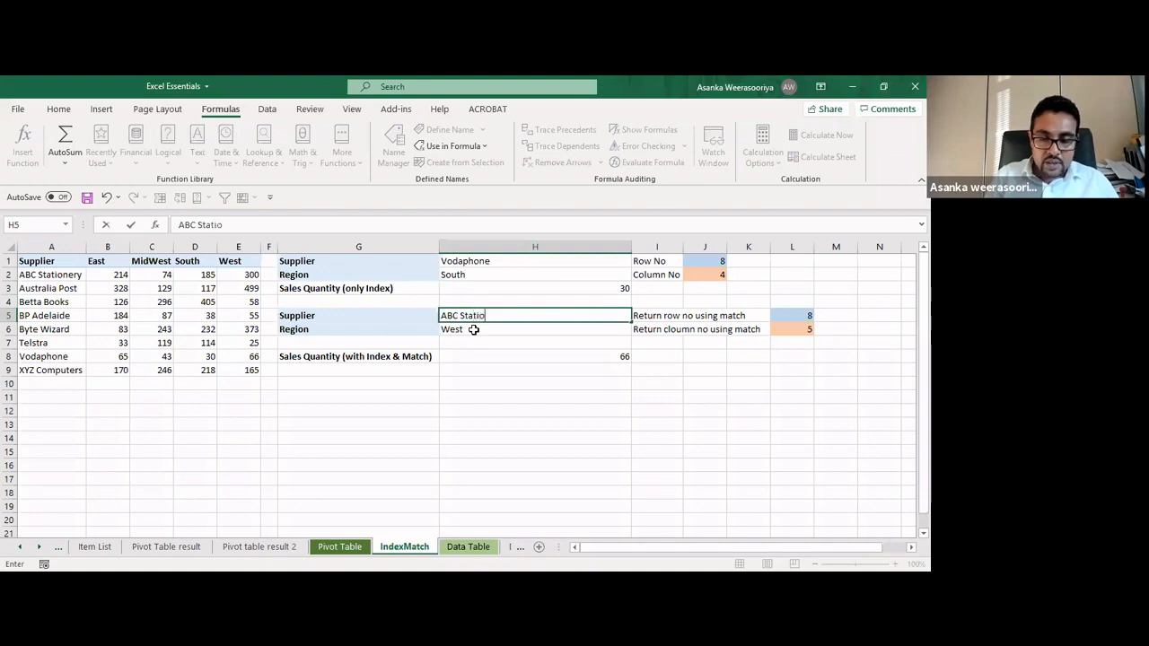
{"action": "type", "text": "nary"}
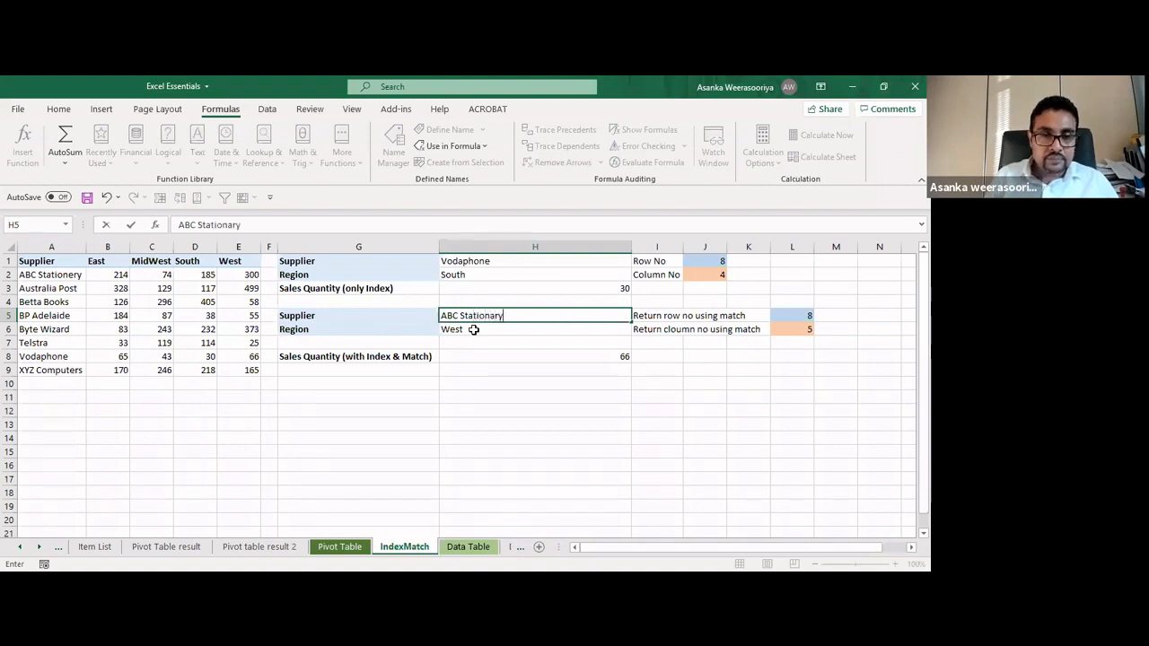
{"action": "key", "text": "Return"}
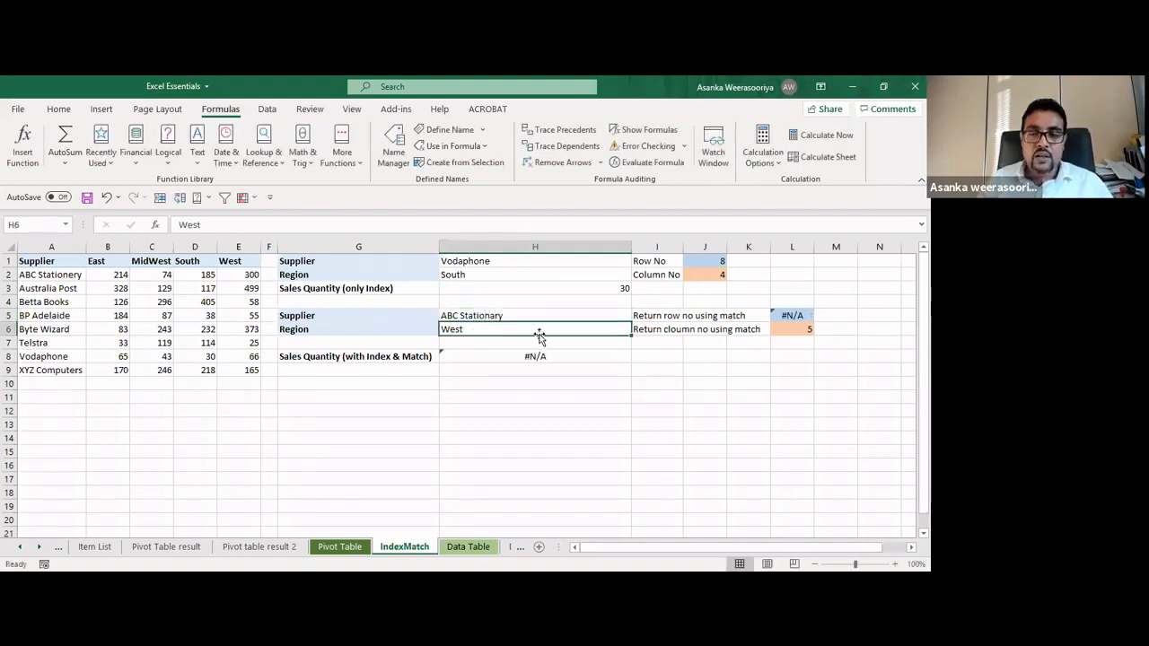
Step: Copy the correct spelling from A2 and paste 'ABC Stationery' into H5
{"action": "left_click", "coordinate": [502, 317]}
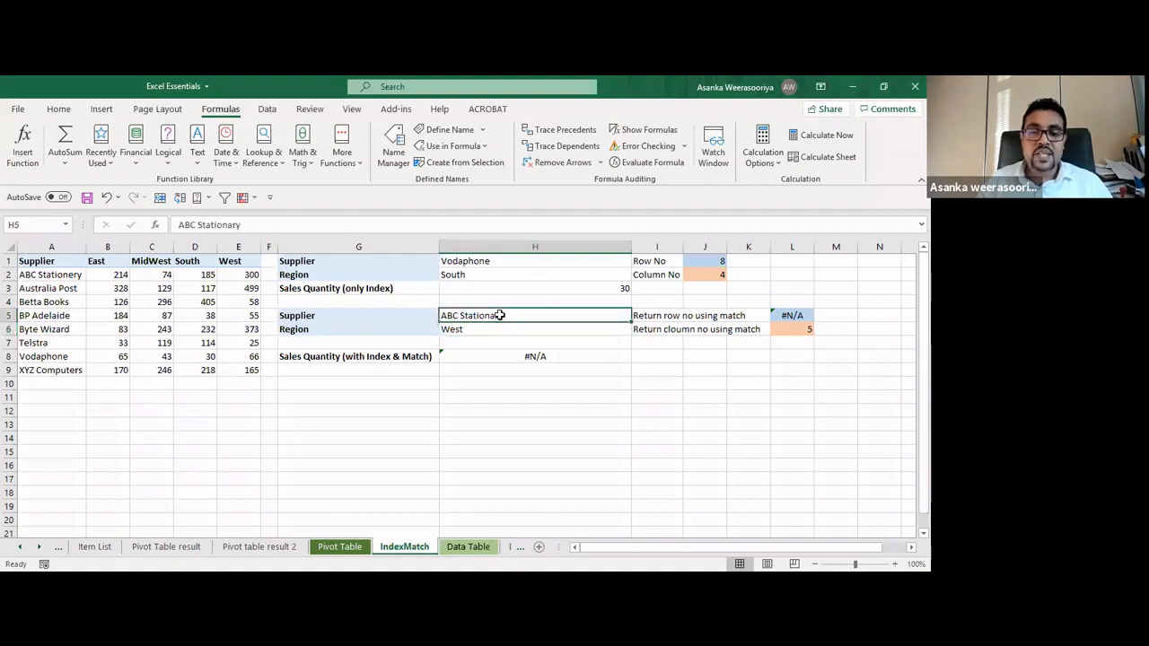
{"action": "double_click", "coordinate": [51, 274]}
{"action": "left_click_drag", "start_coordinate": [51, 276], "coordinate": [16, 278]}
{"action": "key", "text": "ctrl+c"}
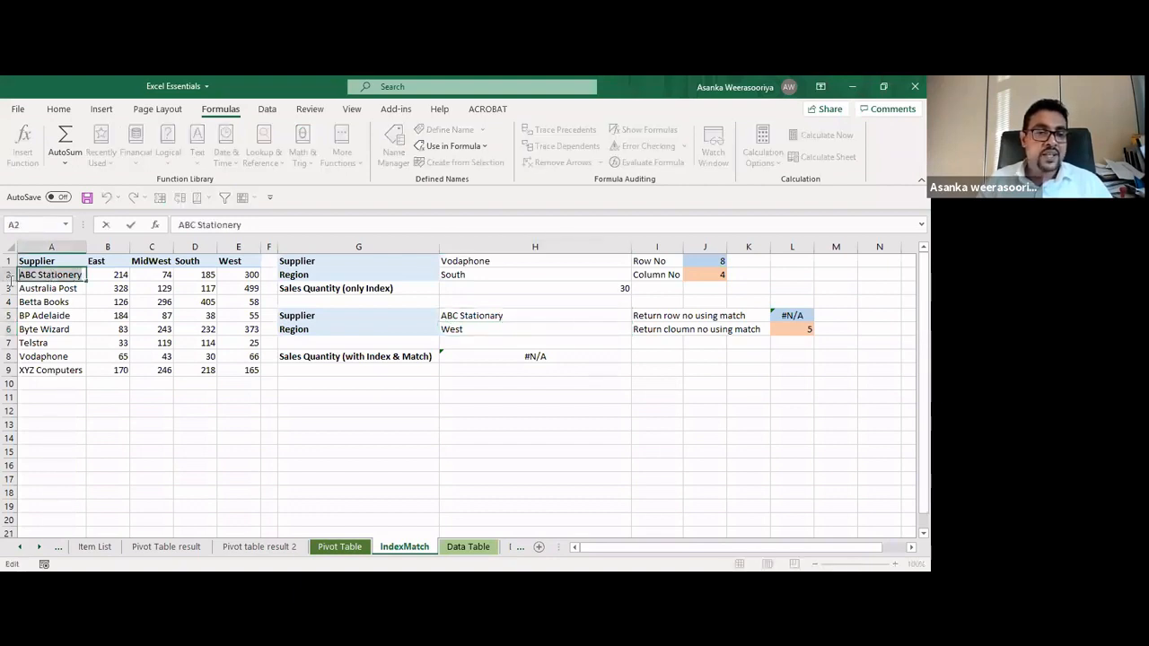
{"action": "double_click", "coordinate": [460, 316]}
{"action": "left_click_drag", "start_coordinate": [503, 316], "coordinate": [388, 312]}
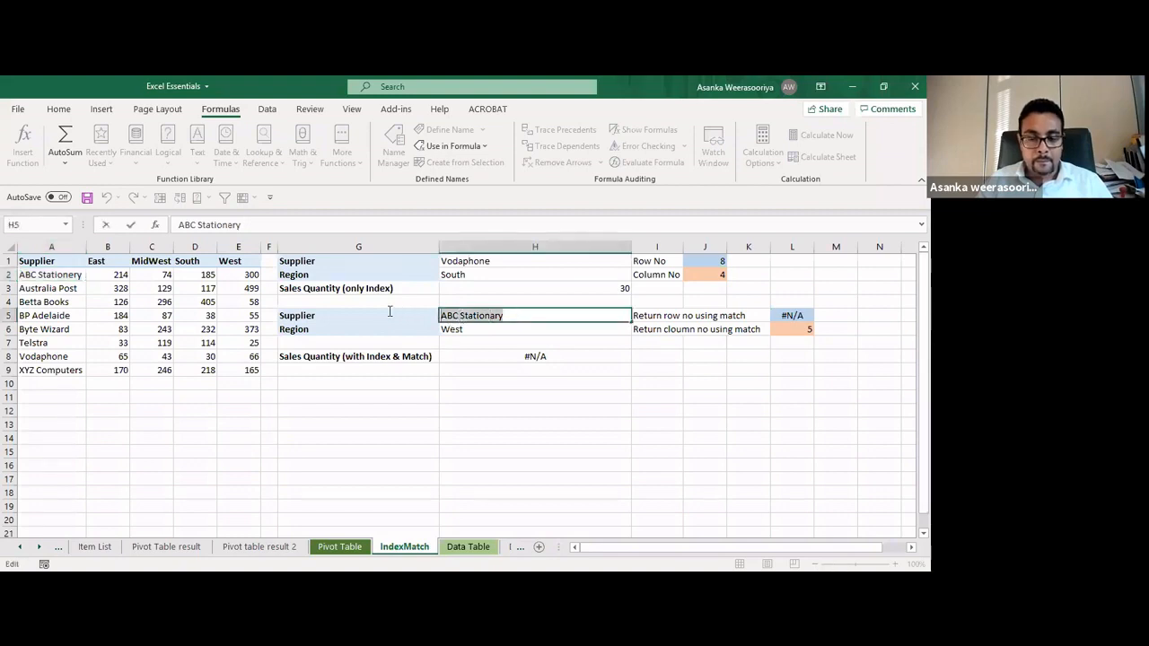
{"action": "key", "text": "ctrl+v"}
{"action": "key", "text": "Return"}
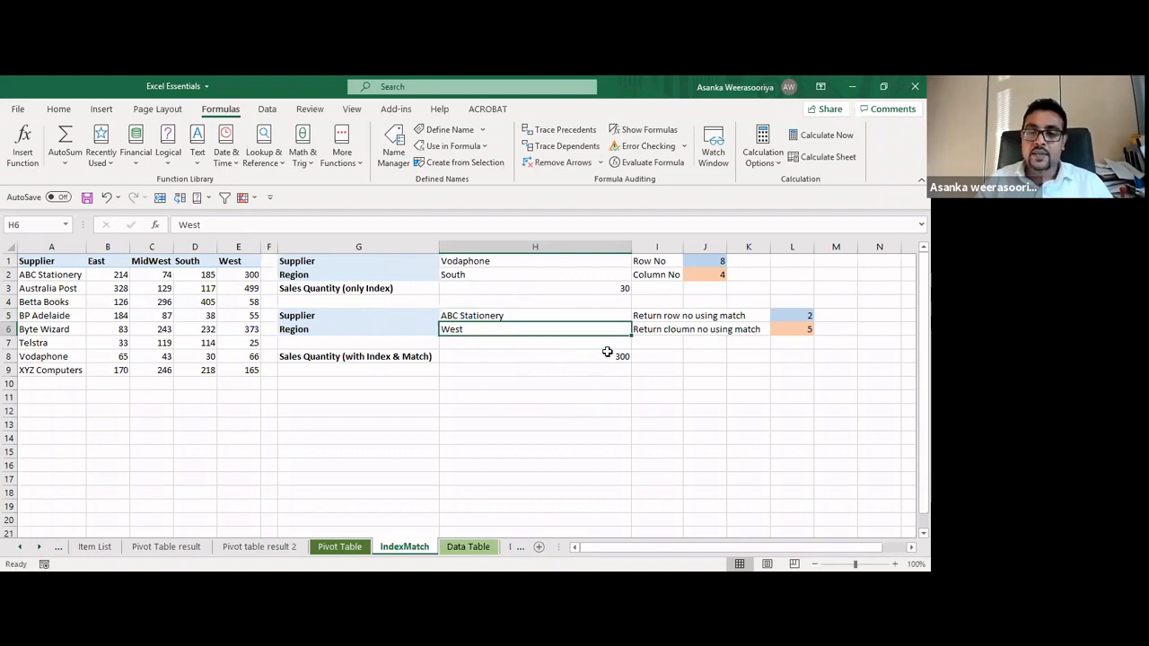
{"action": "left_click", "coordinate": [605, 352]}
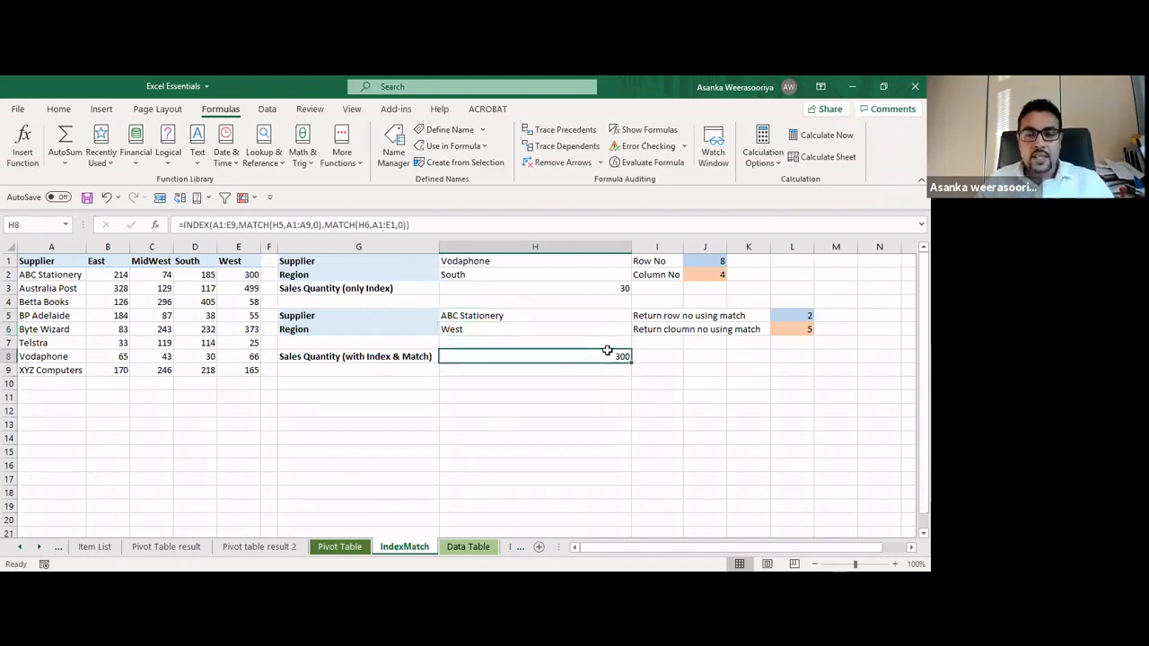
{"action": "left_click", "coordinate": [511, 393]}
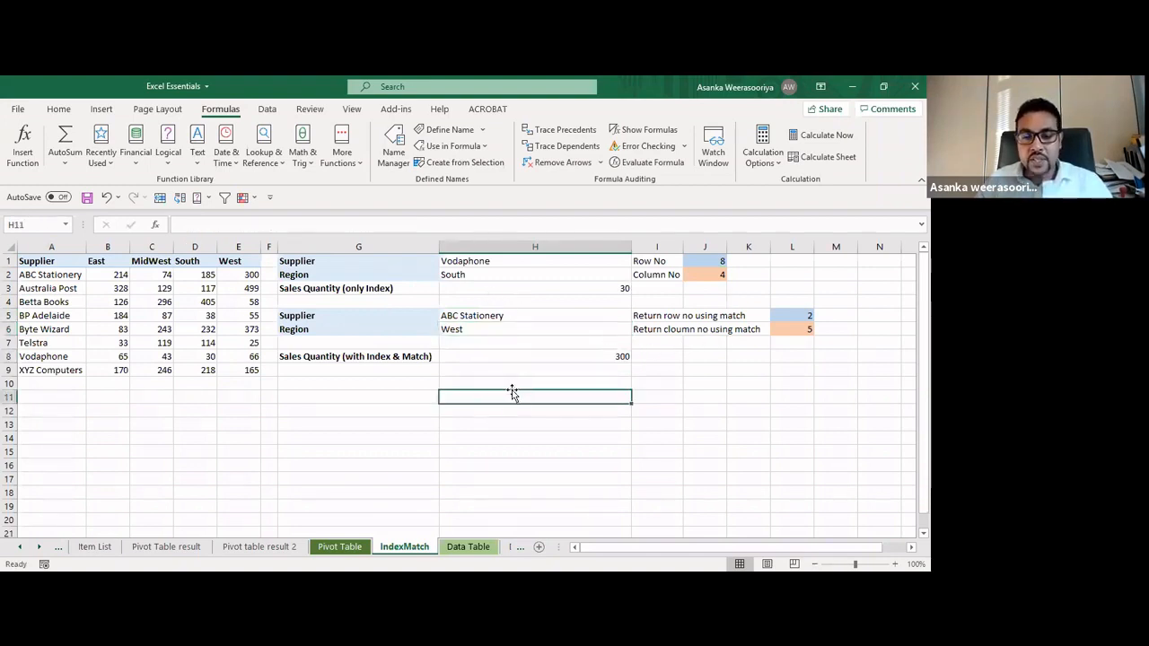
{"action": "left_click", "coordinate": [539, 355]}
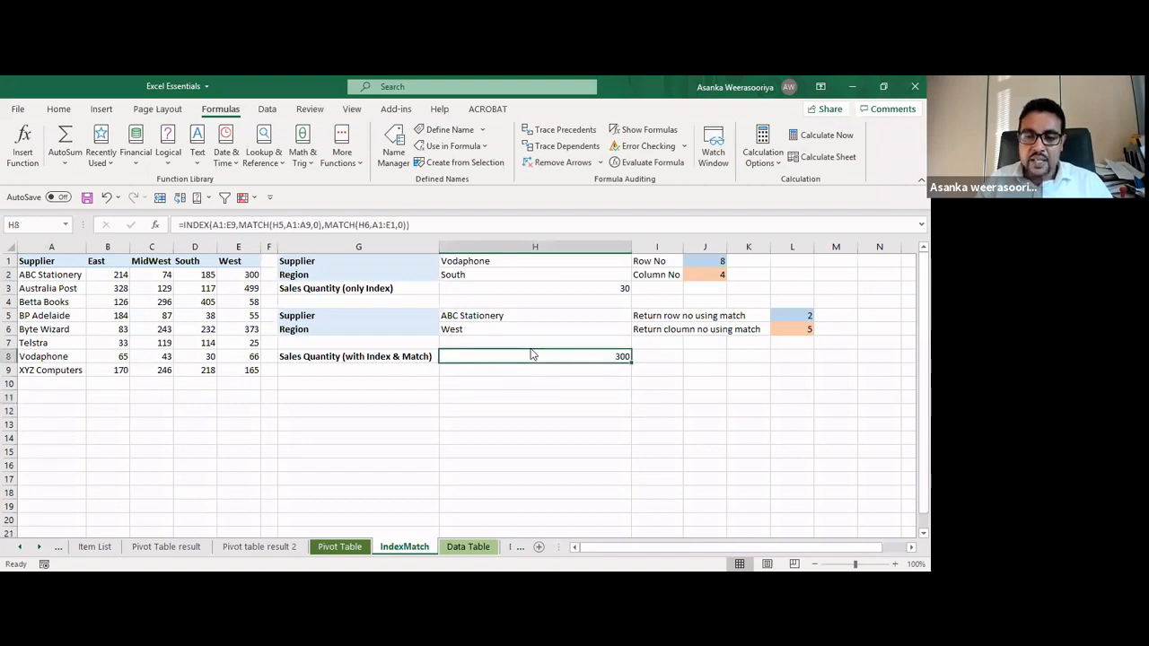
{"action": "left_click", "coordinate": [593, 379]}
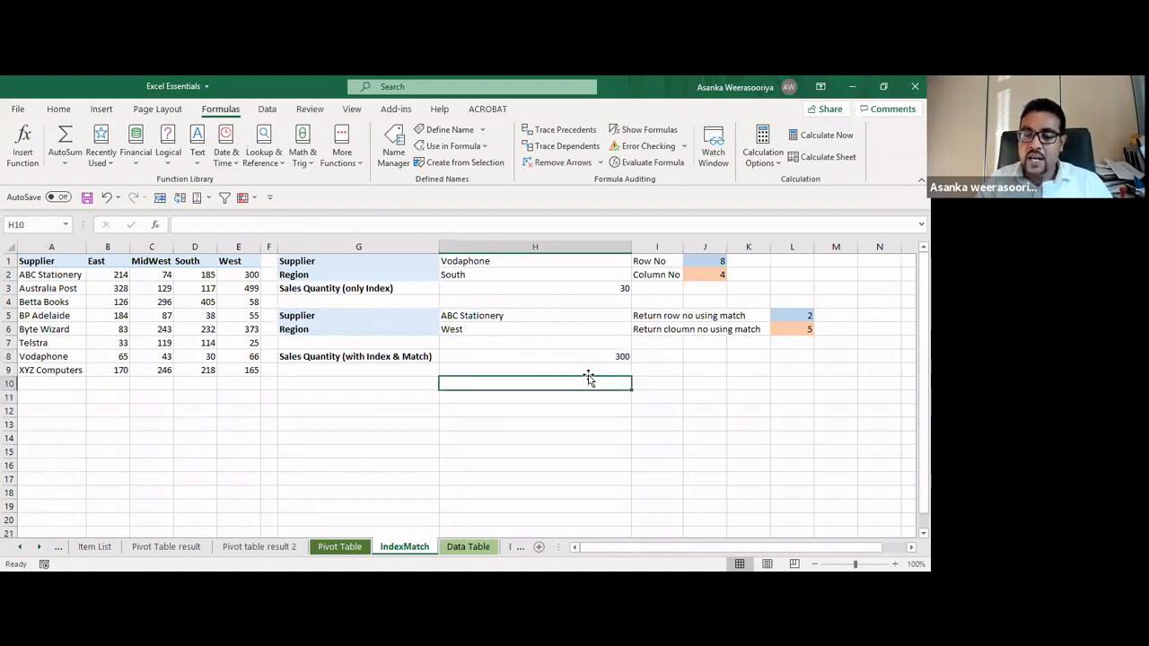
{"action": "left_click", "coordinate": [587, 360]}
{"action": "left_click", "coordinate": [498, 287]}
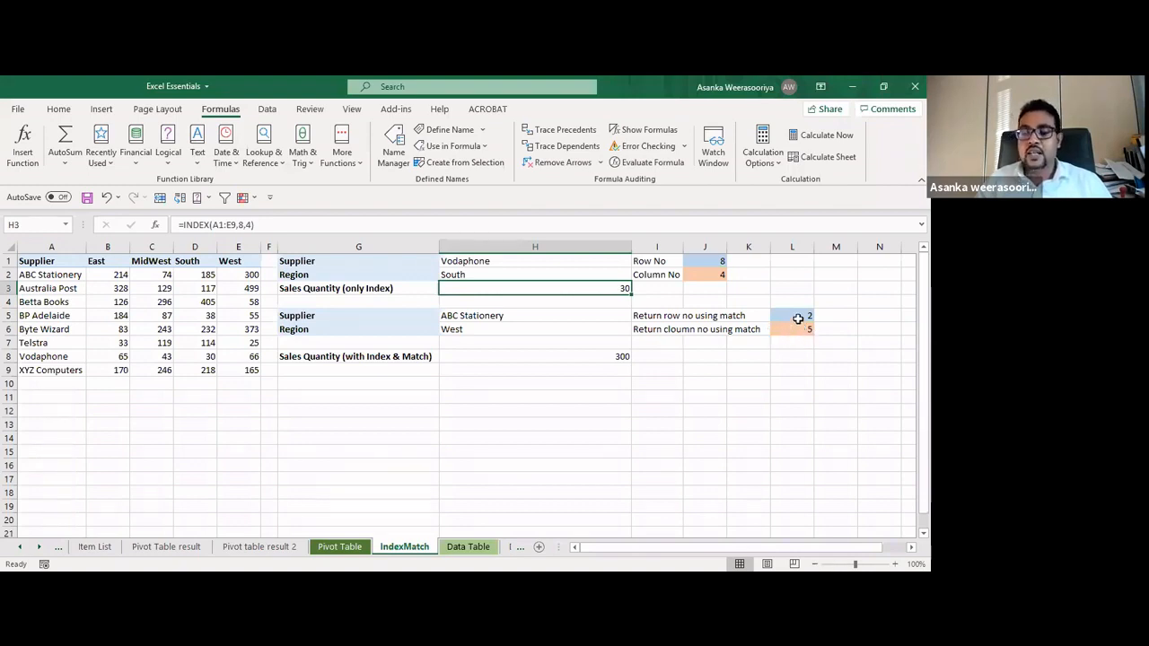
{"action": "double_click", "coordinate": [604, 355]}
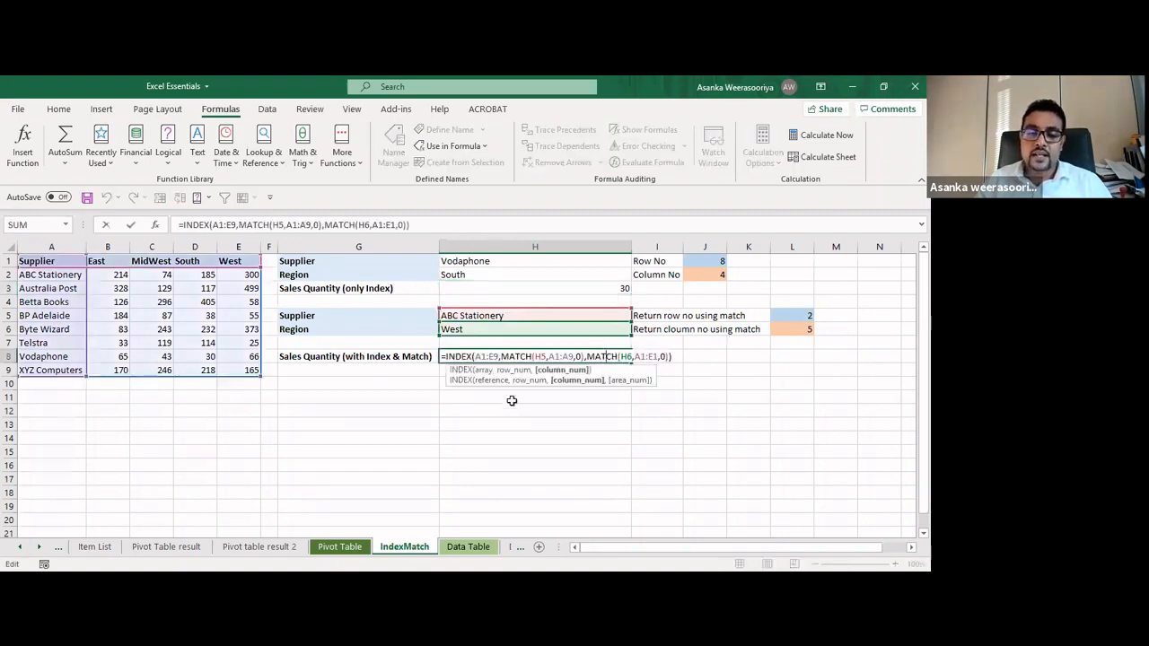
{"action": "key", "text": "Return"}
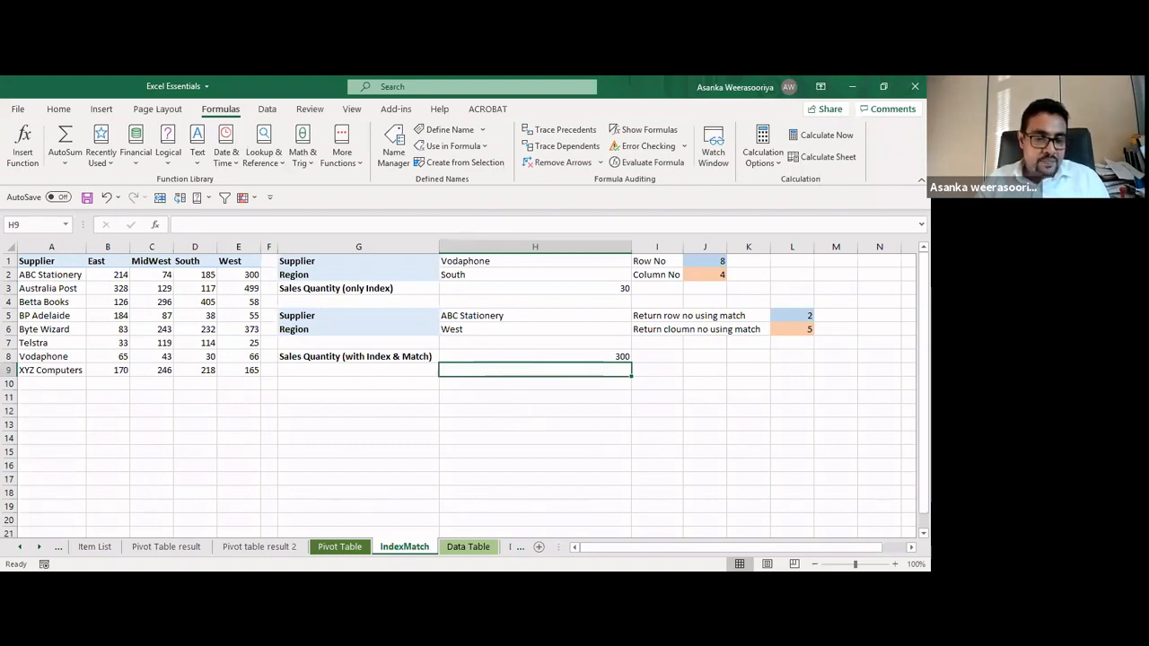
{"action": "left_click", "coordinate": [270, 465]}
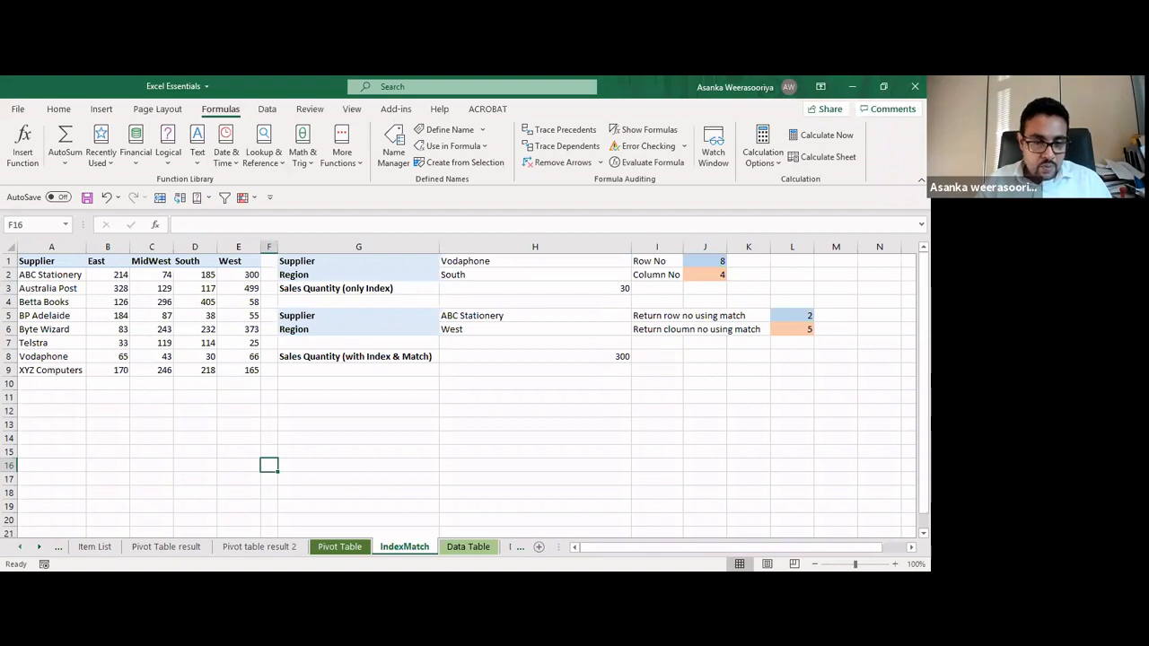
{"action": "scroll", "coordinate": [209, 545], "scroll_direction": "up", "scroll_amount": 2}
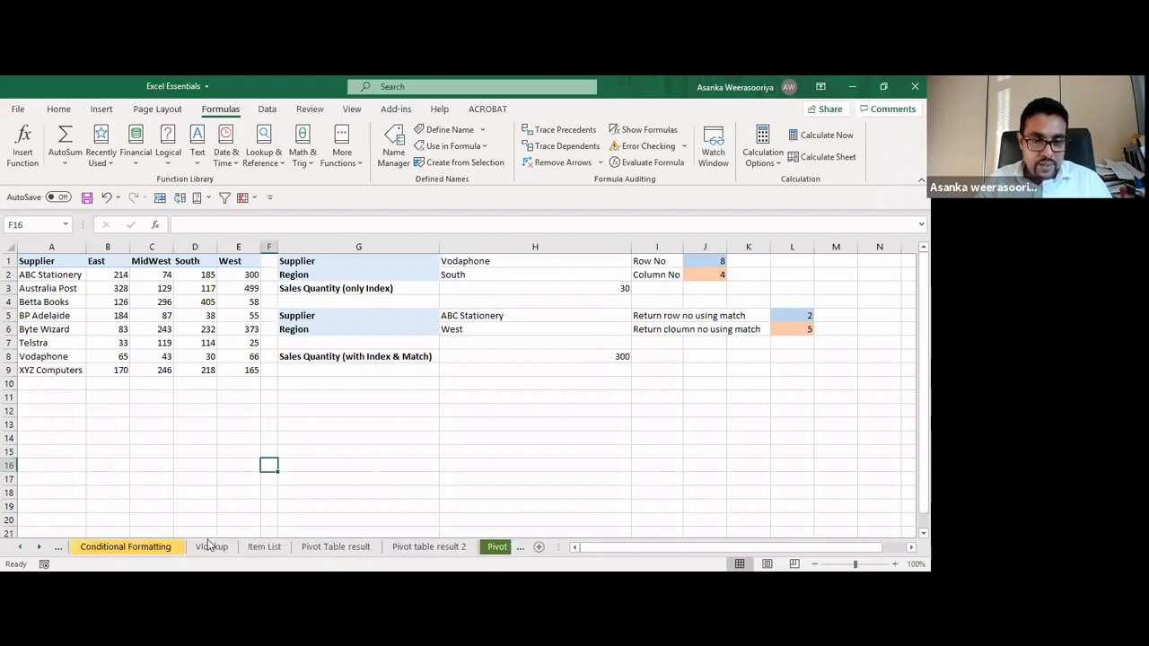
Step: Go to the Vlookup sheet and clear the Pay Rate values in E4:E9
{"action": "left_click", "coordinate": [209, 545]}
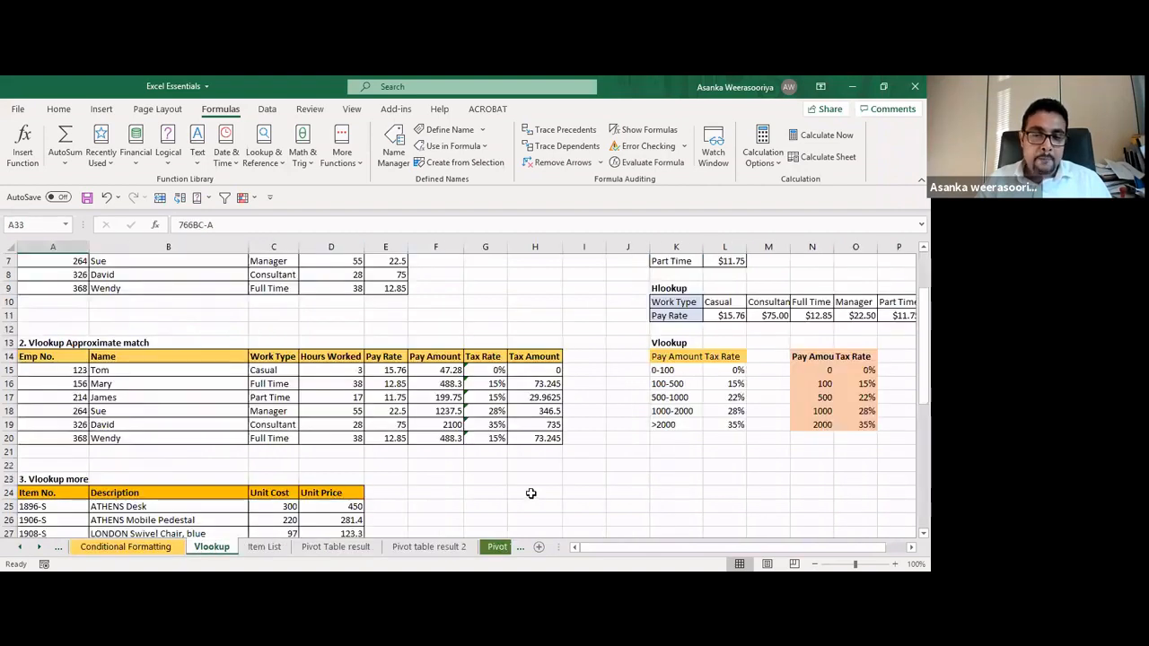
{"action": "scroll", "coordinate": [530, 491], "scroll_direction": "down", "scroll_amount": 2}
{"action": "scroll", "coordinate": [531, 491], "scroll_direction": "down", "scroll_amount": 2}
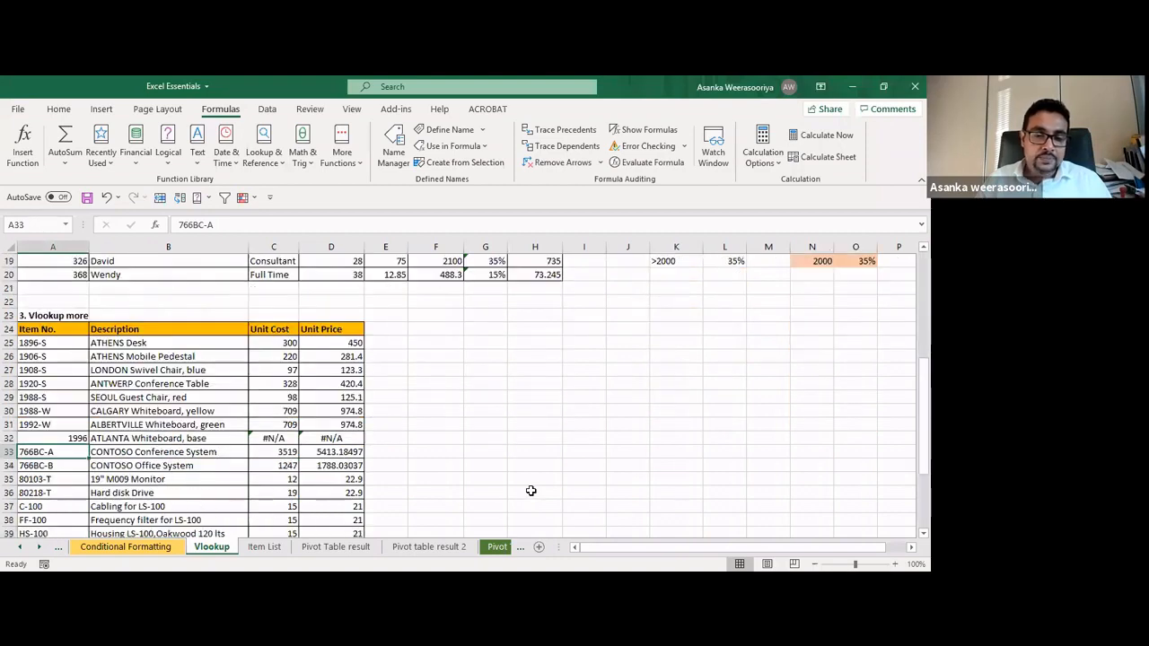
{"action": "scroll", "coordinate": [531, 491], "scroll_direction": "up", "scroll_amount": 6}
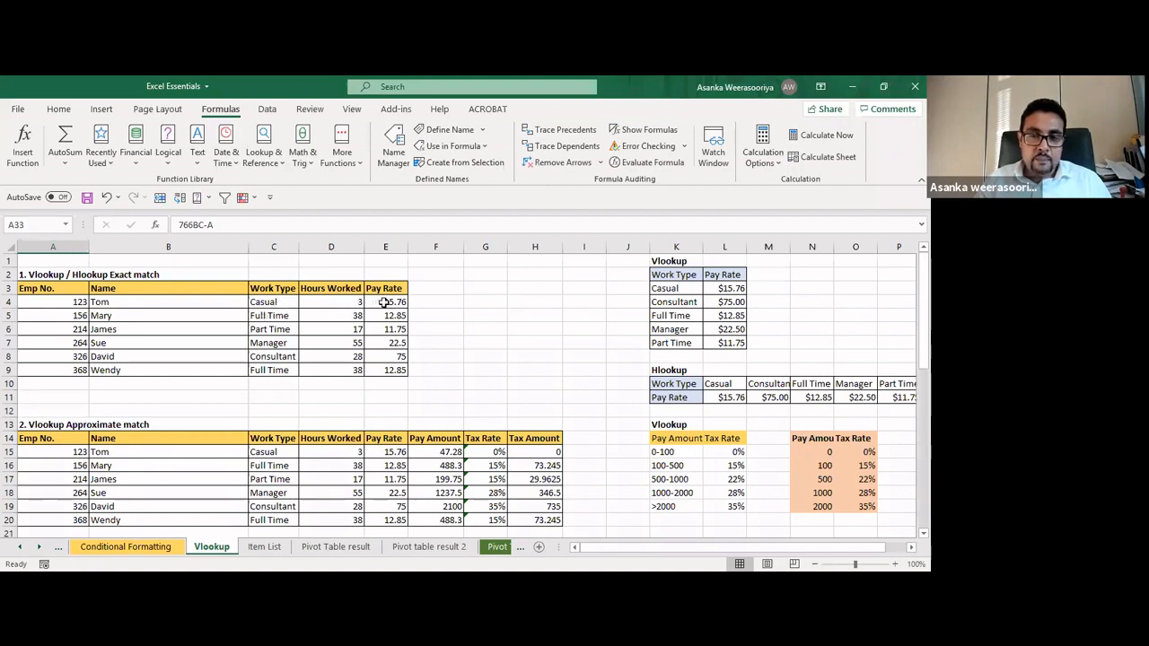
{"action": "left_click_drag", "start_coordinate": [386, 303], "coordinate": [385, 370]}
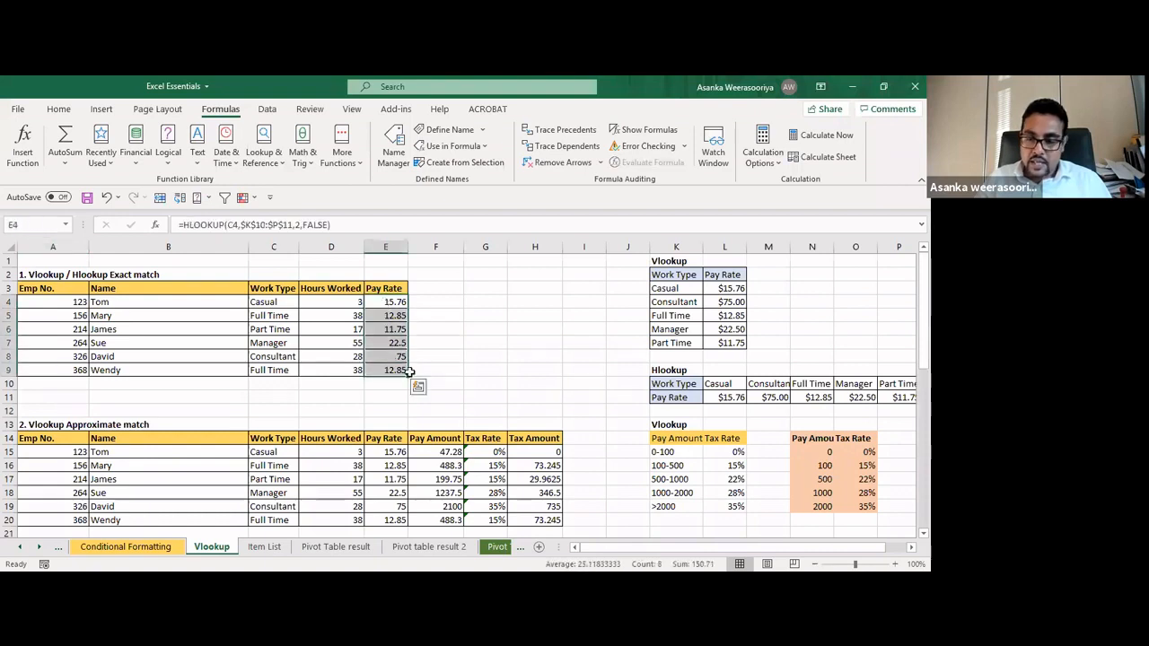
{"action": "key", "text": "Delete"}
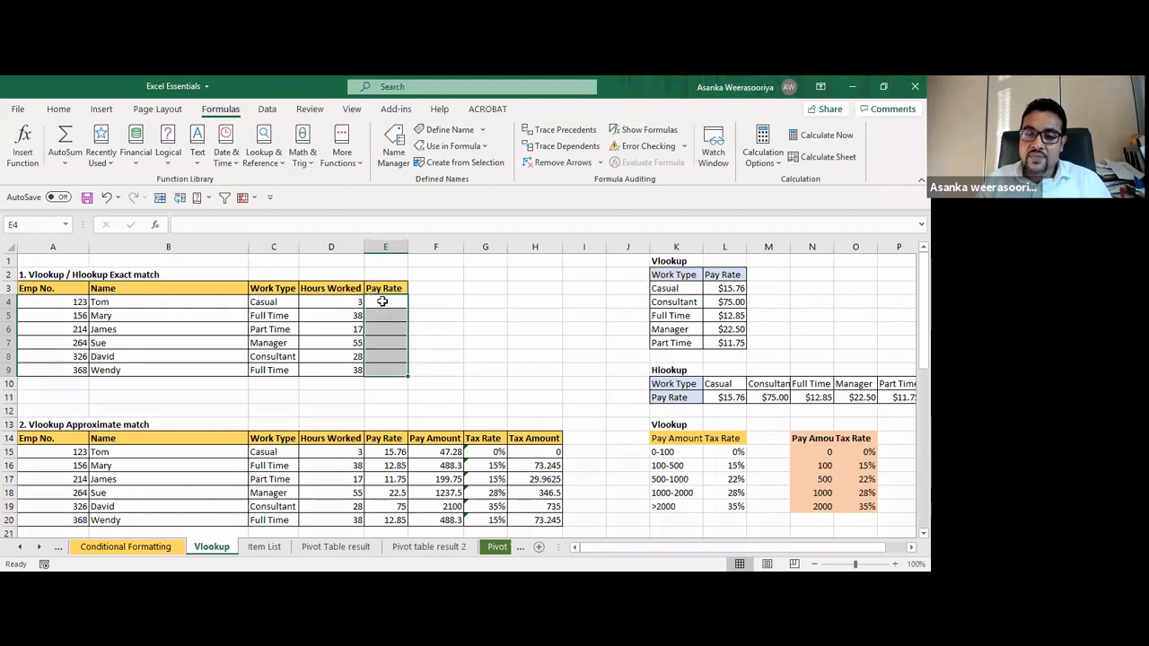
Step: Start =INDEX(K2:L7, in E4 using the Work Type and Pay Rate columns
{"action": "type", "text": "="}
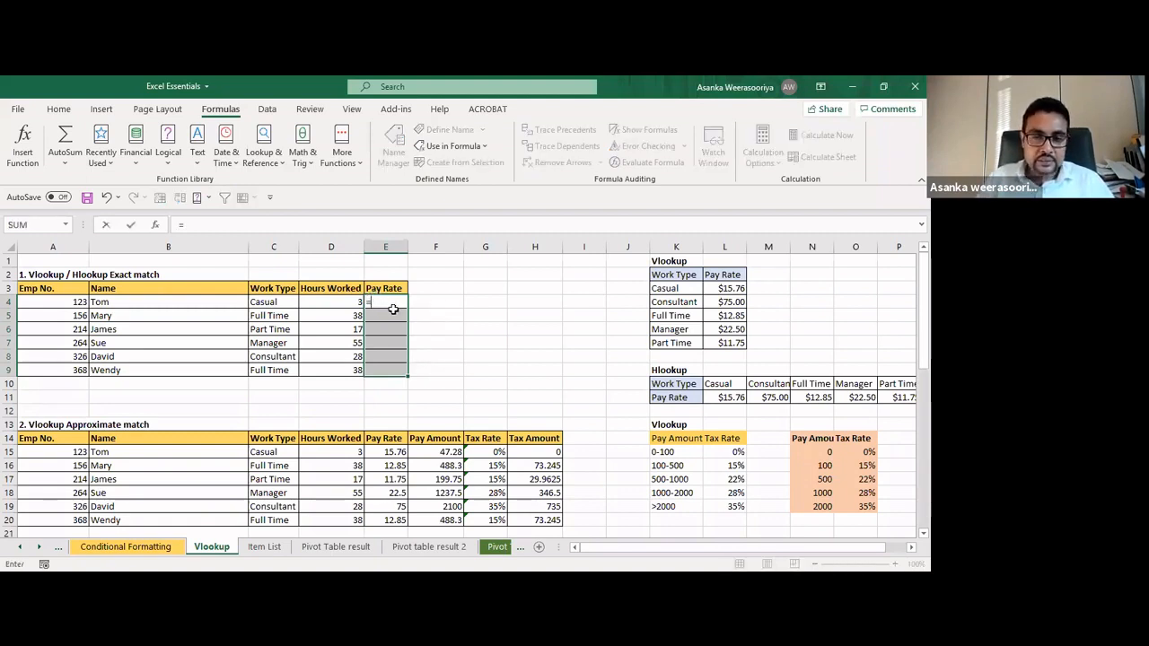
{"action": "type", "text": "index"}
{"action": "key", "text": "Tab"}
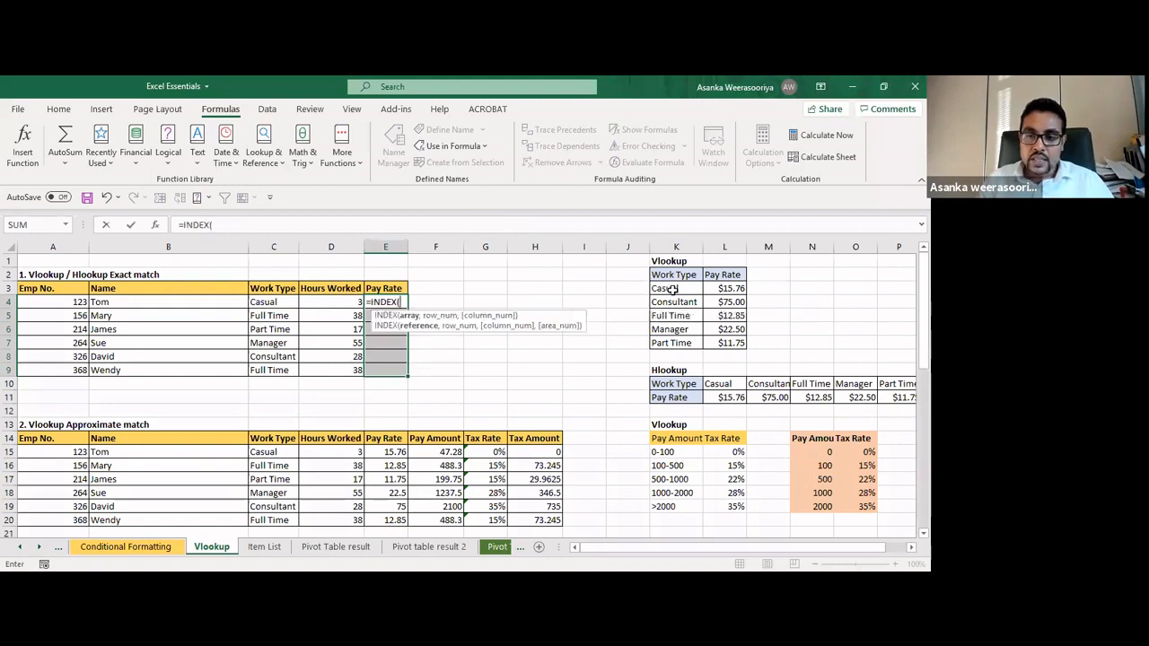
{"action": "left_click", "coordinate": [673, 274]}
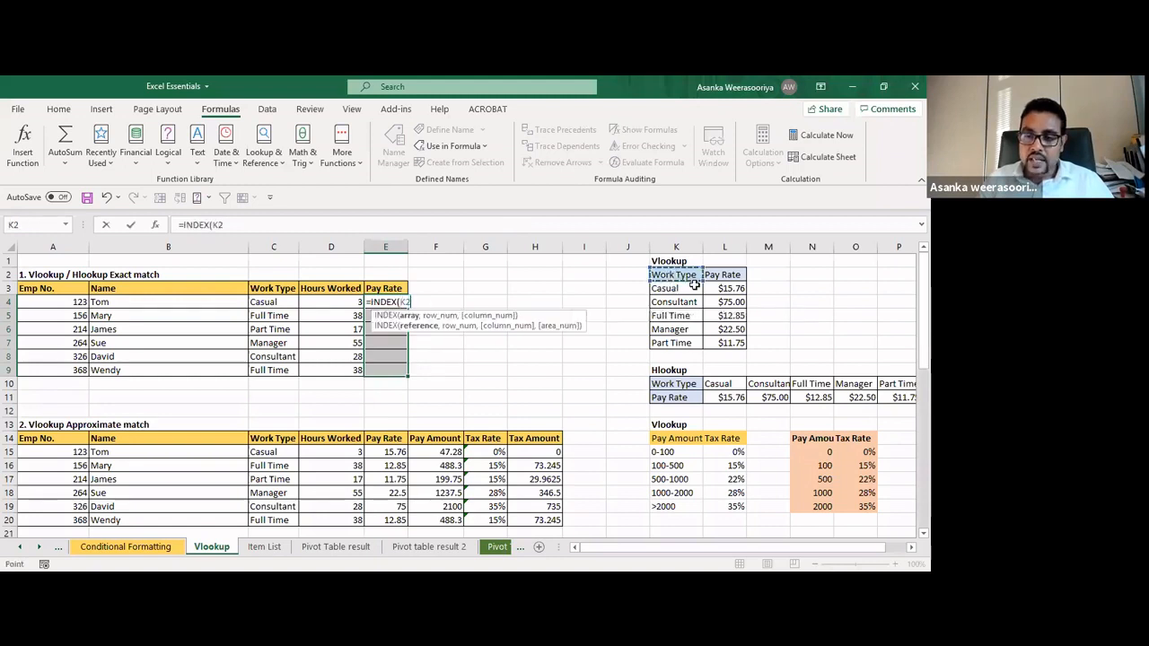
{"action": "left_click", "coordinate": [726, 343], "text": "shift"}
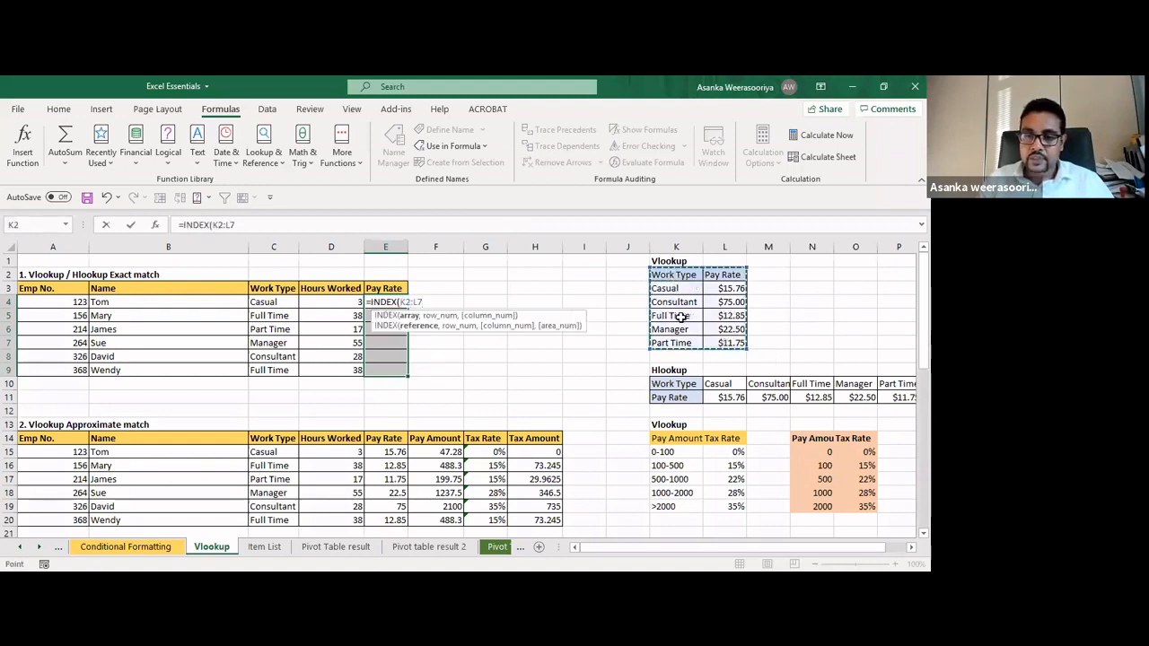
{"action": "type", "text": ","}
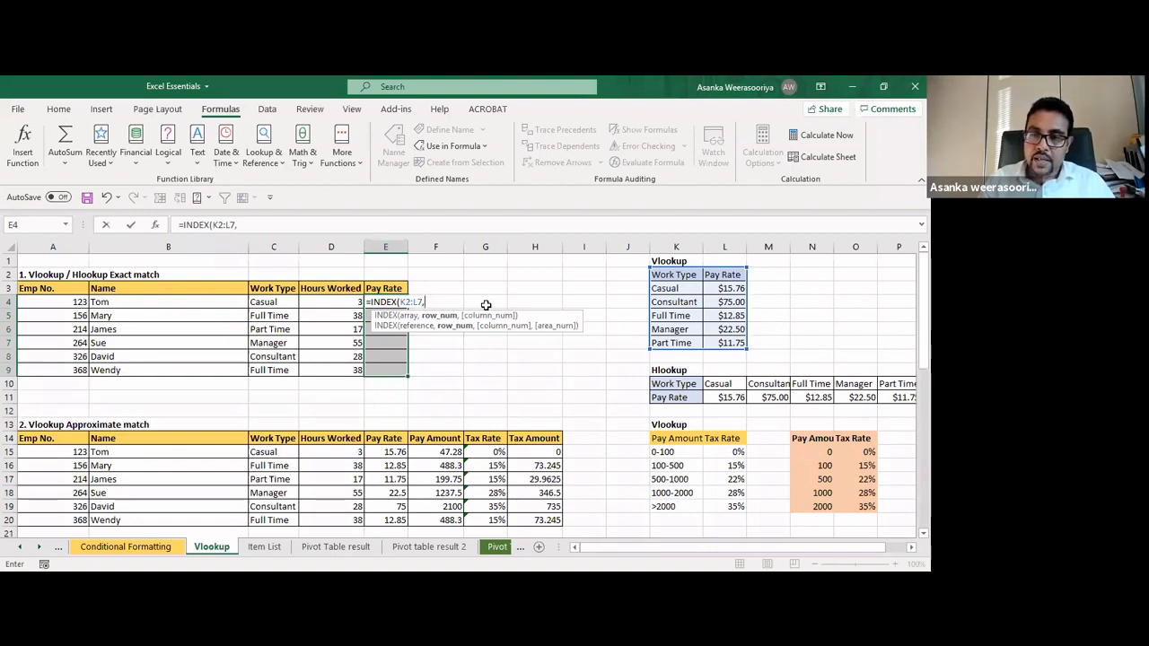
Step: Replace the array with the Pay Rate range L2:L7 and begin a MATCH argument
{"action": "key", "text": "BackSpace"}
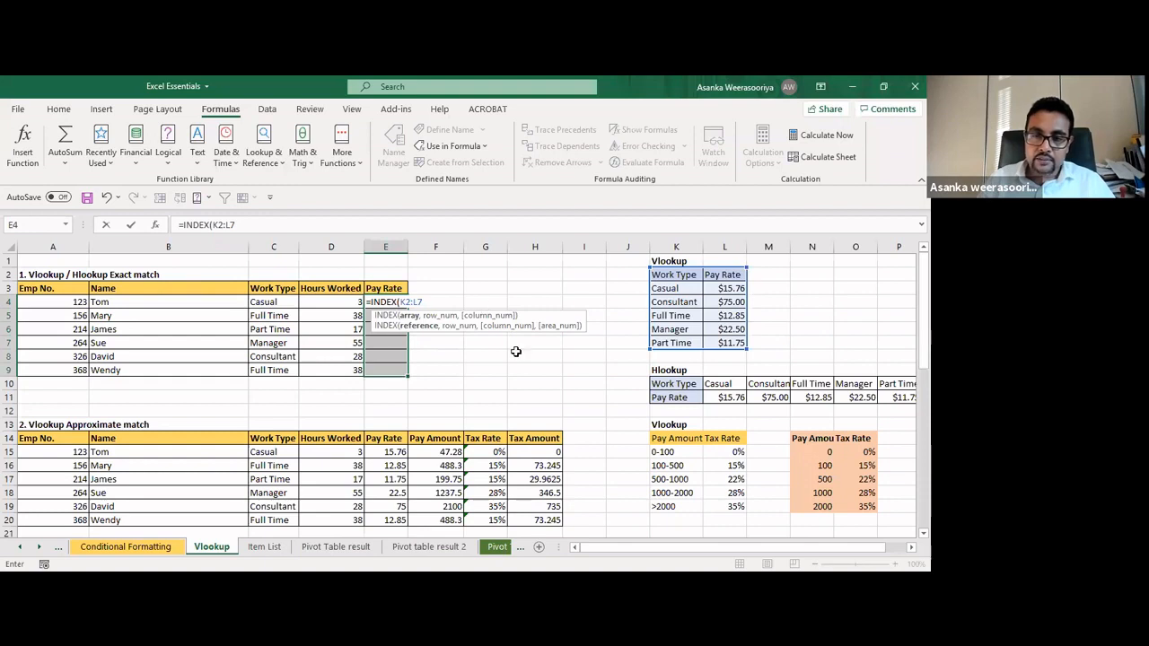
{"action": "key", "text": "BackSpace"}
{"action": "key", "text": "BackSpace"}
{"action": "key", "text": "BackSpace"}
{"action": "key", "text": "BackSpace"}
{"action": "key", "text": "BackSpace"}
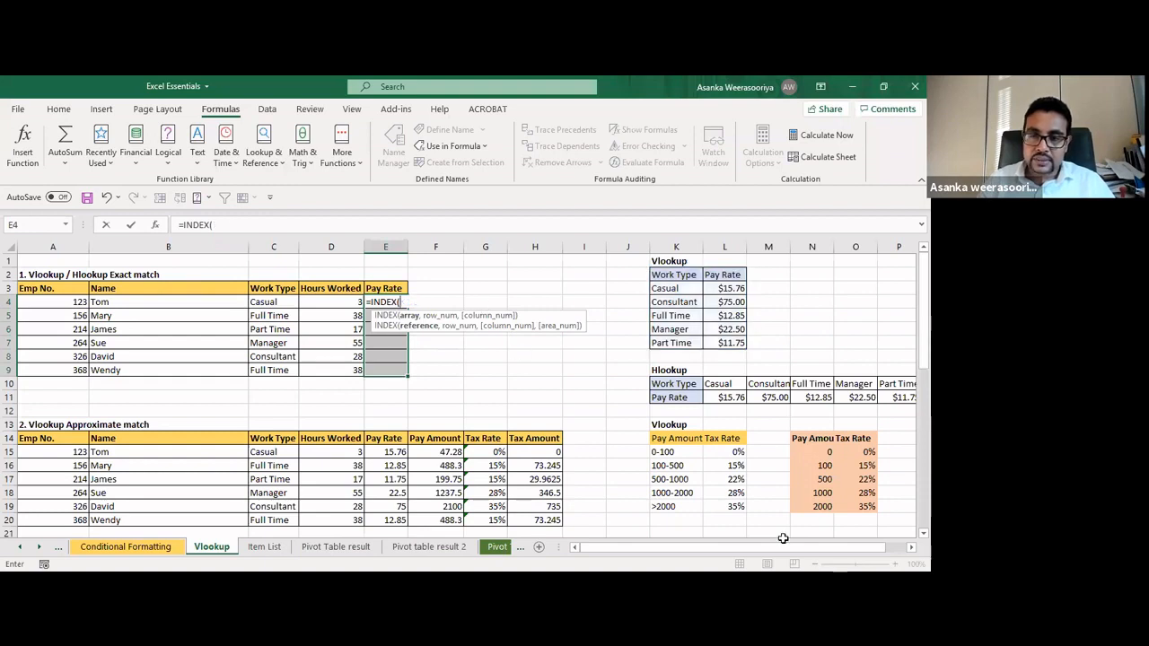
{"action": "left_click", "coordinate": [733, 276]}
{"action": "key", "text": "ctrl+shift+Down"}
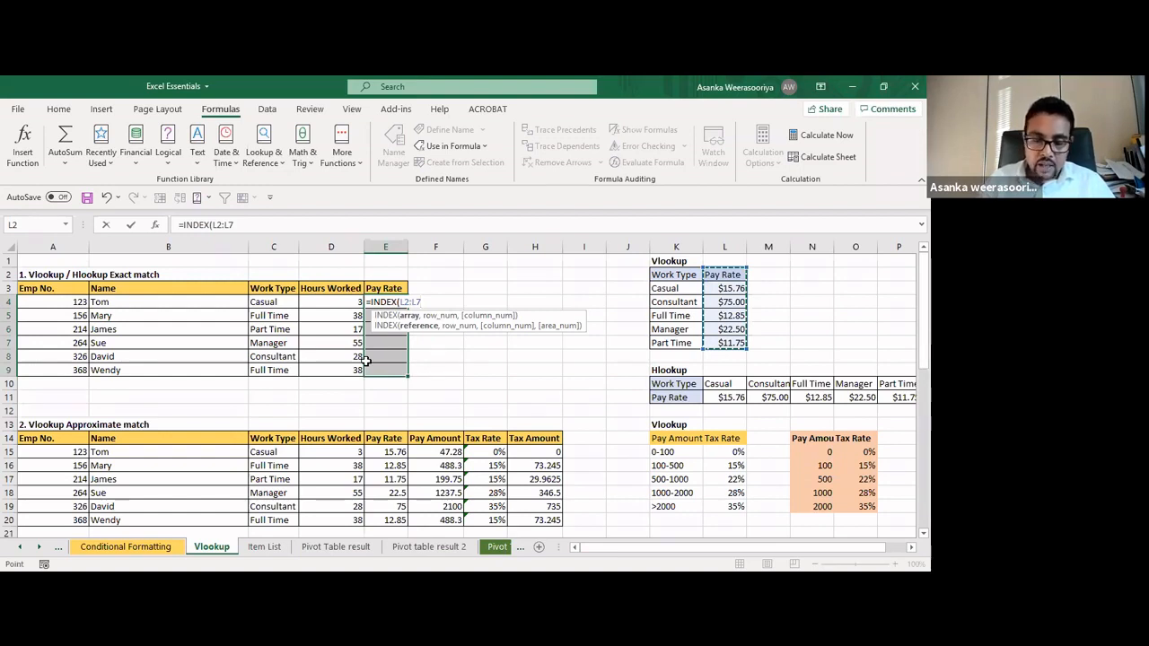
{"action": "type", "text": ","}
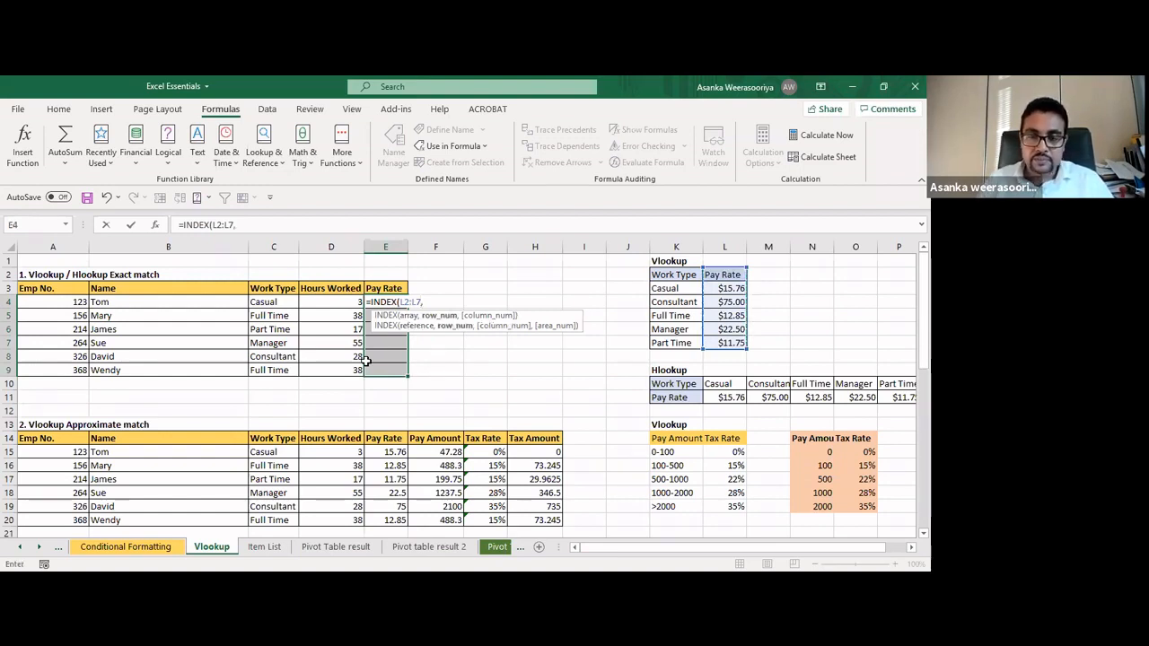
{"action": "type", "text": "match"}
Step: Complete E4 as =INDEX(L2:L7,MATCH(C4,K2:K7,0)) so it returns Casual's rate of 15.76
{"action": "key", "text": "Tab"}
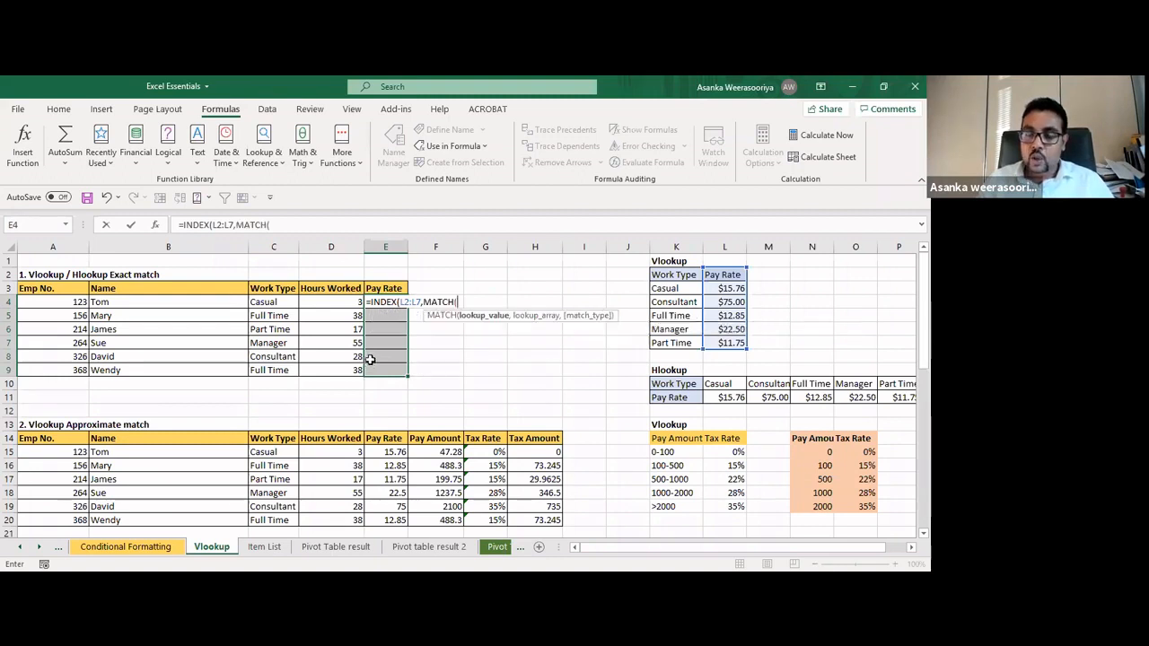
{"action": "left_click", "coordinate": [270, 304]}
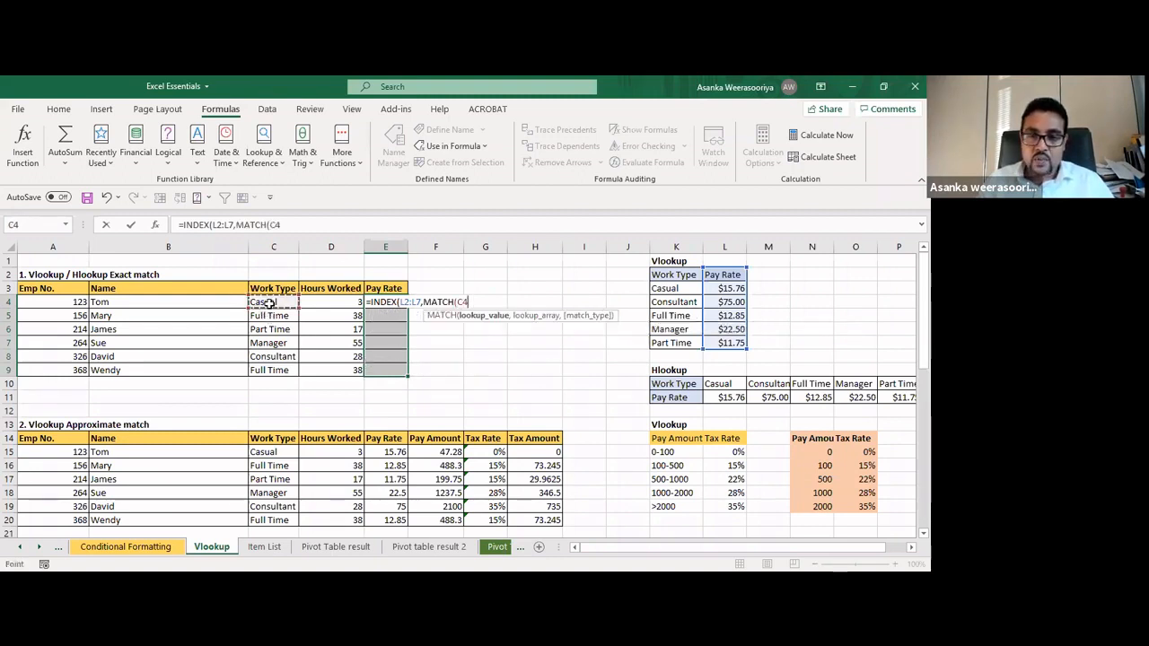
{"action": "type", "text": ","}
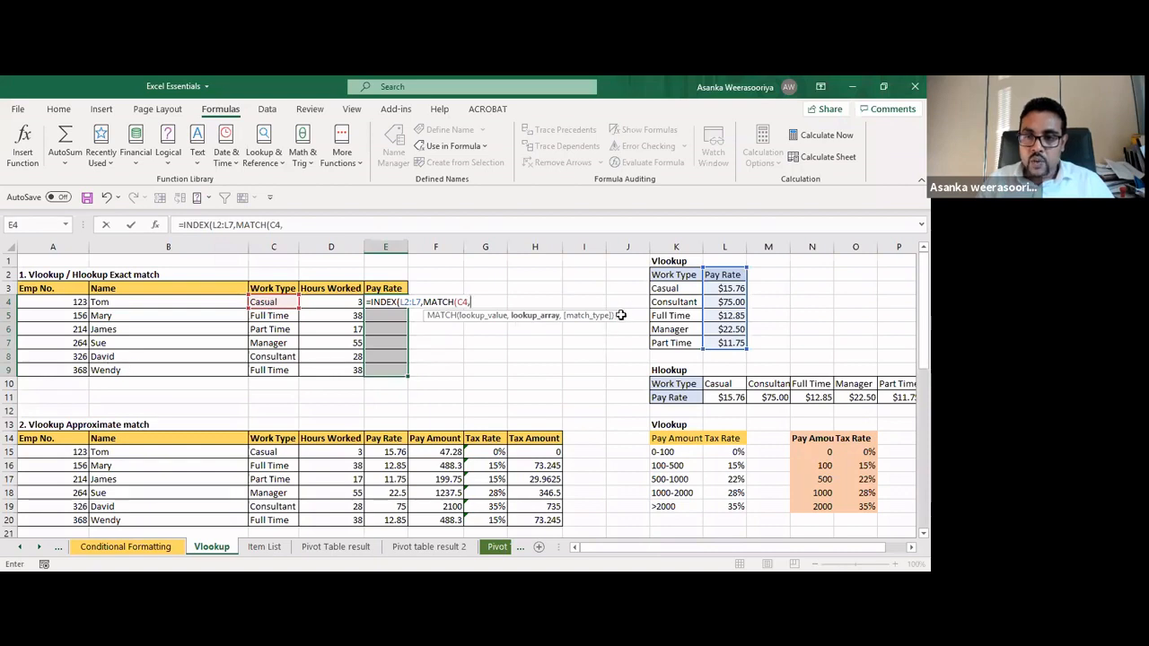
{"action": "left_click", "coordinate": [675, 278]}
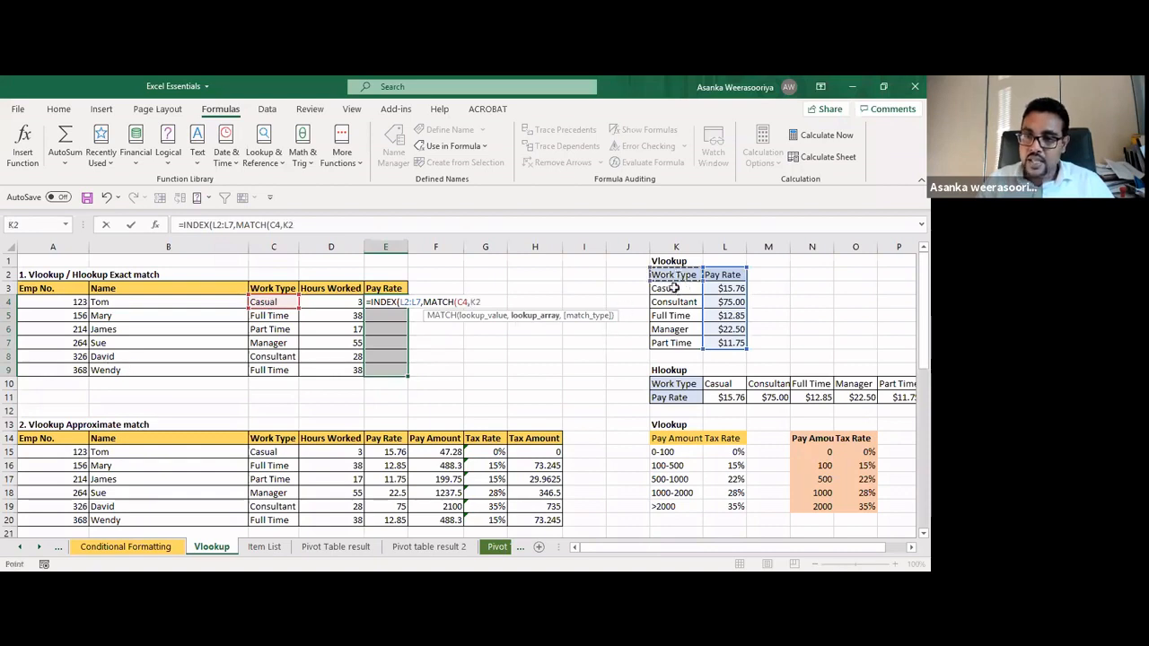
{"action": "left_click_drag", "start_coordinate": [675, 289], "coordinate": [683, 329]}
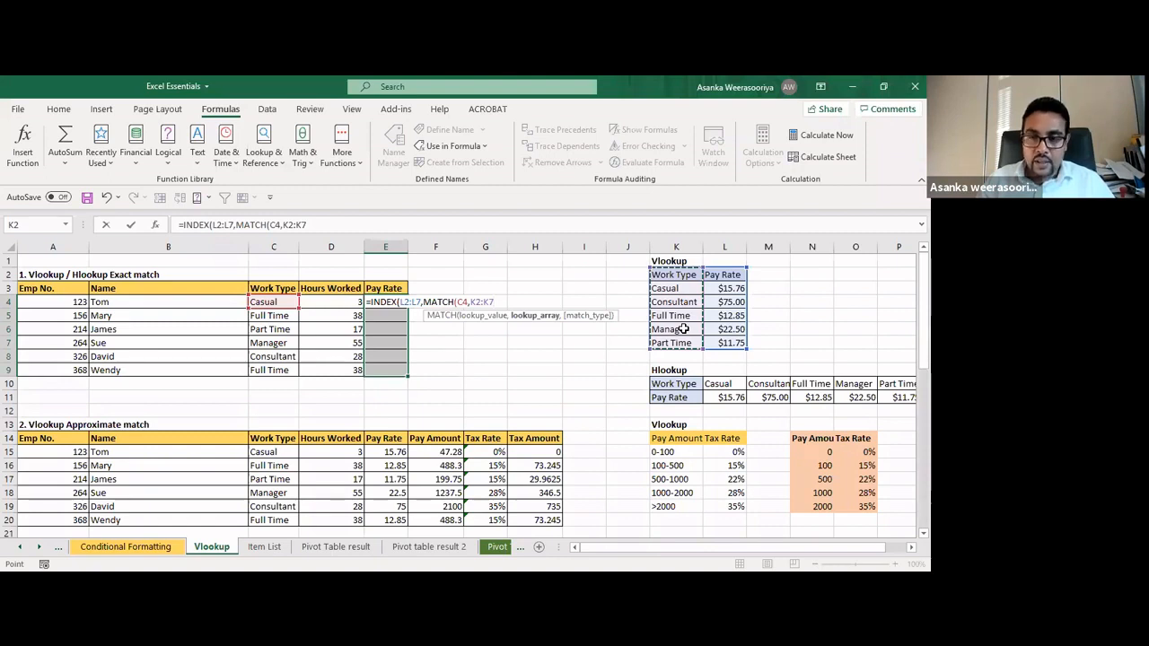
{"action": "type", "text": ","}
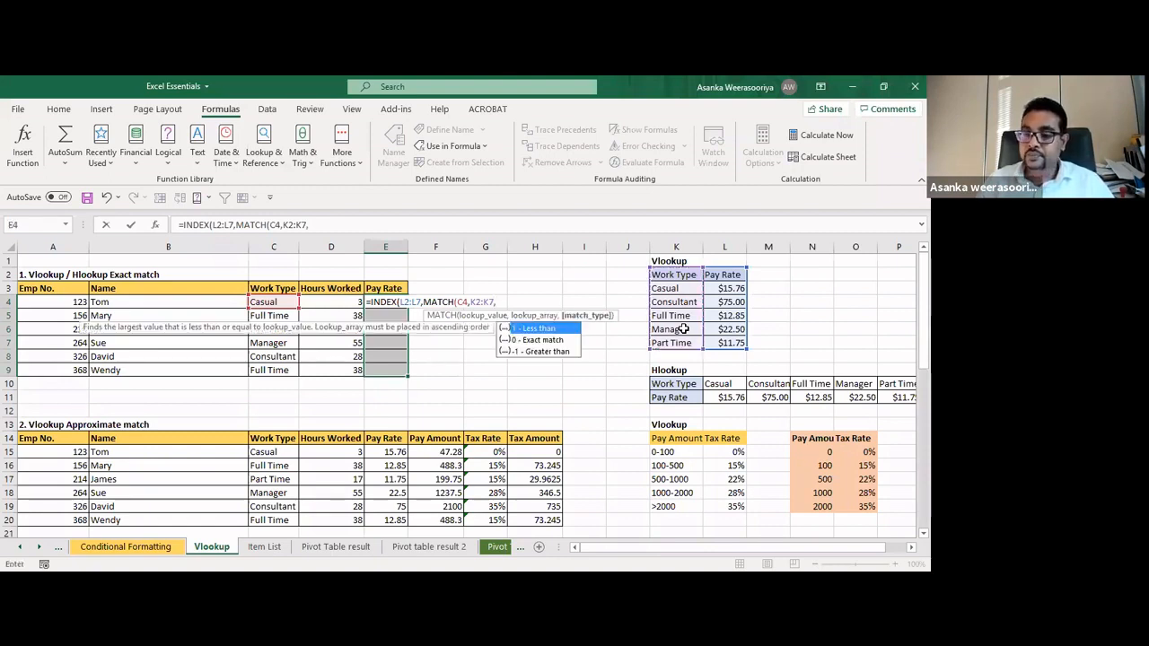
{"action": "type", "text": "0"}
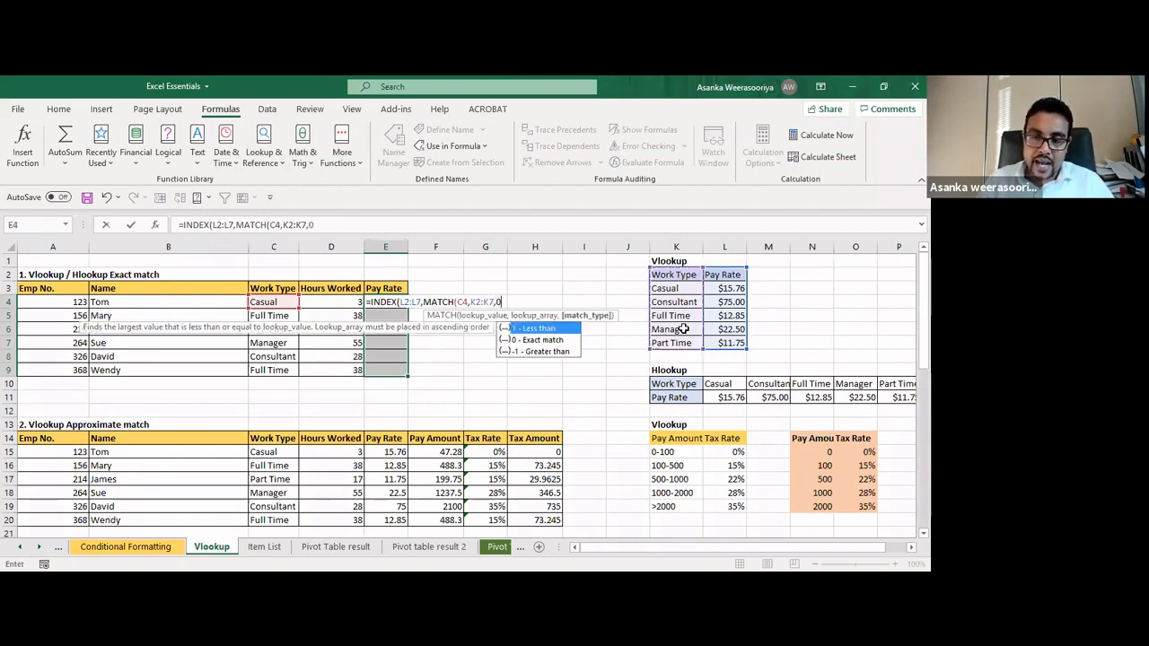
{"action": "type", "text": ")"}
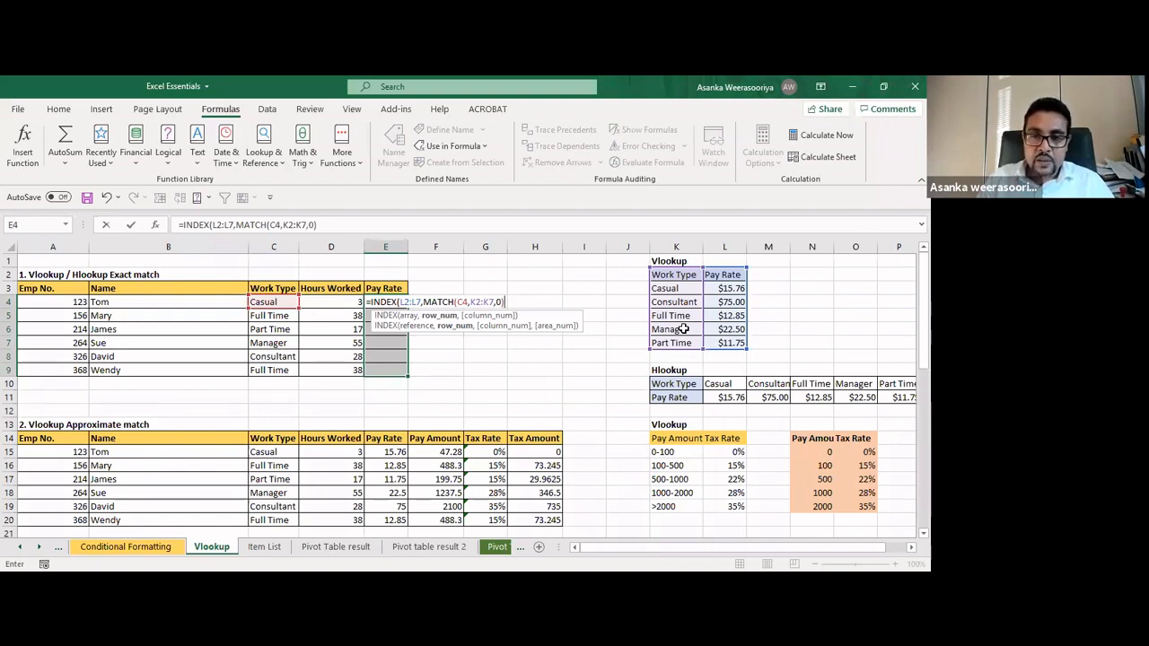
{"action": "type", "text": ")"}
{"action": "key", "text": "Return"}
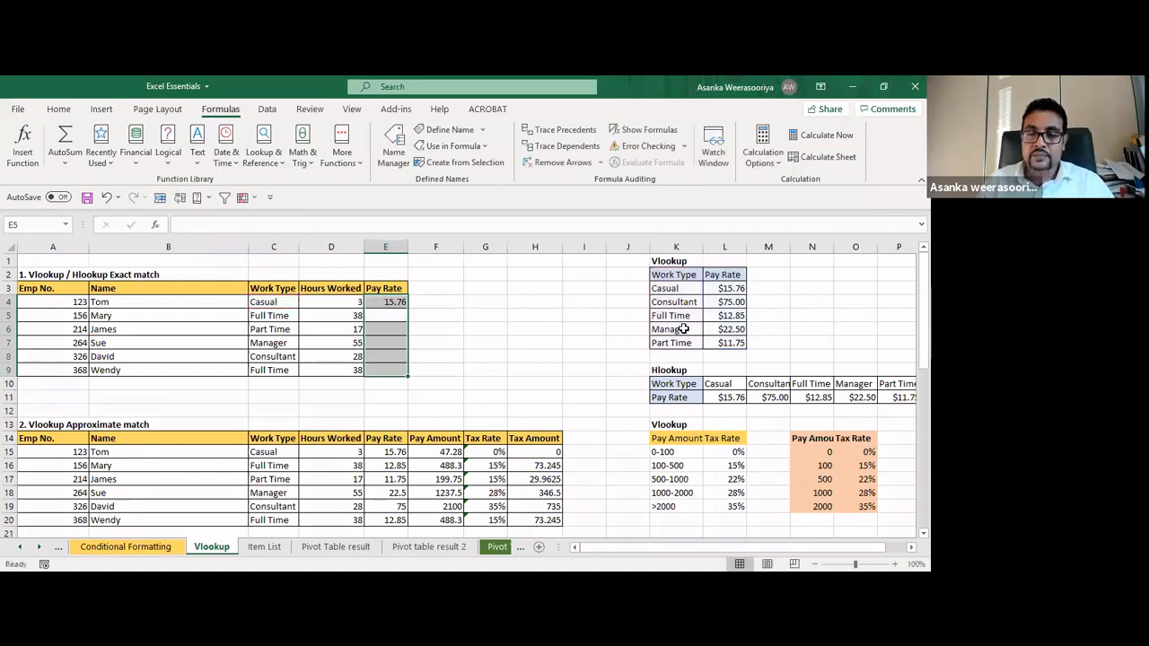
Step: Make E4's L2:L7 and K2:K7 references absolute, then fill the formula down to E9
{"action": "left_click", "coordinate": [395, 301]}
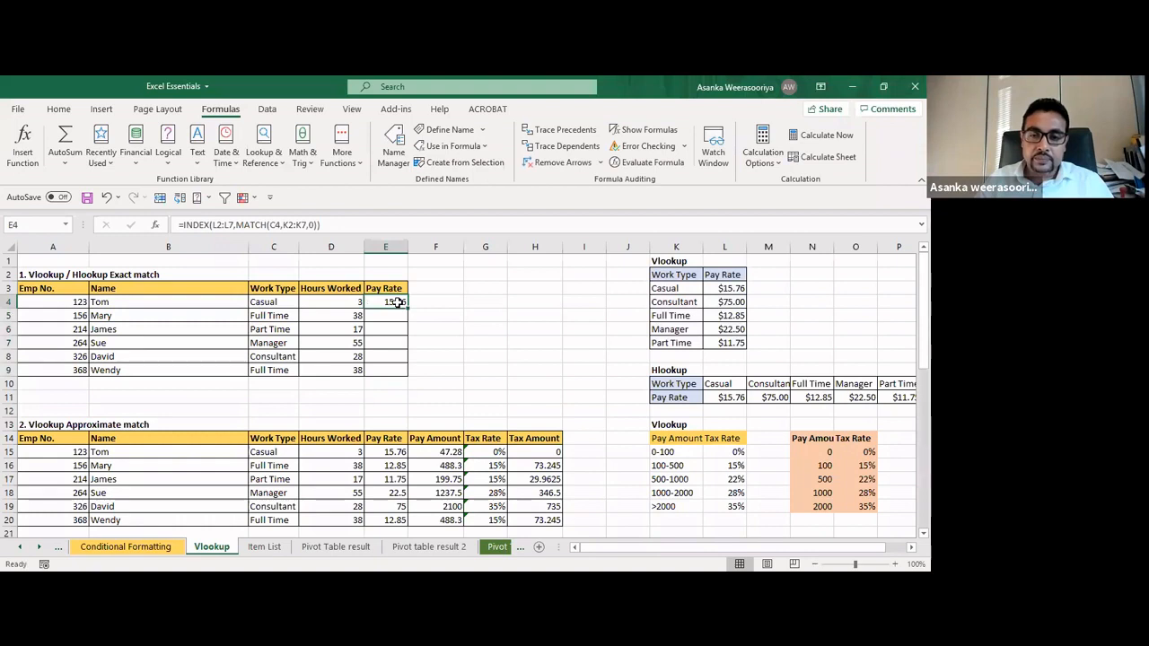
{"action": "key", "text": "F2"}
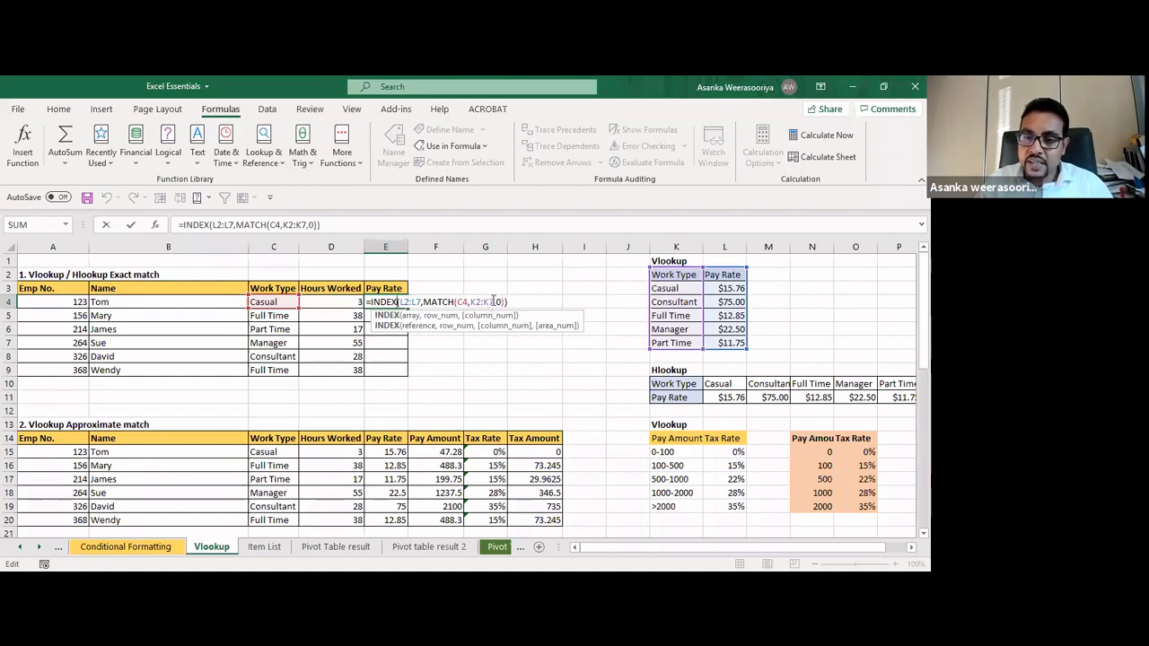
{"action": "left_click_drag", "start_coordinate": [493, 301], "coordinate": [468, 302]}
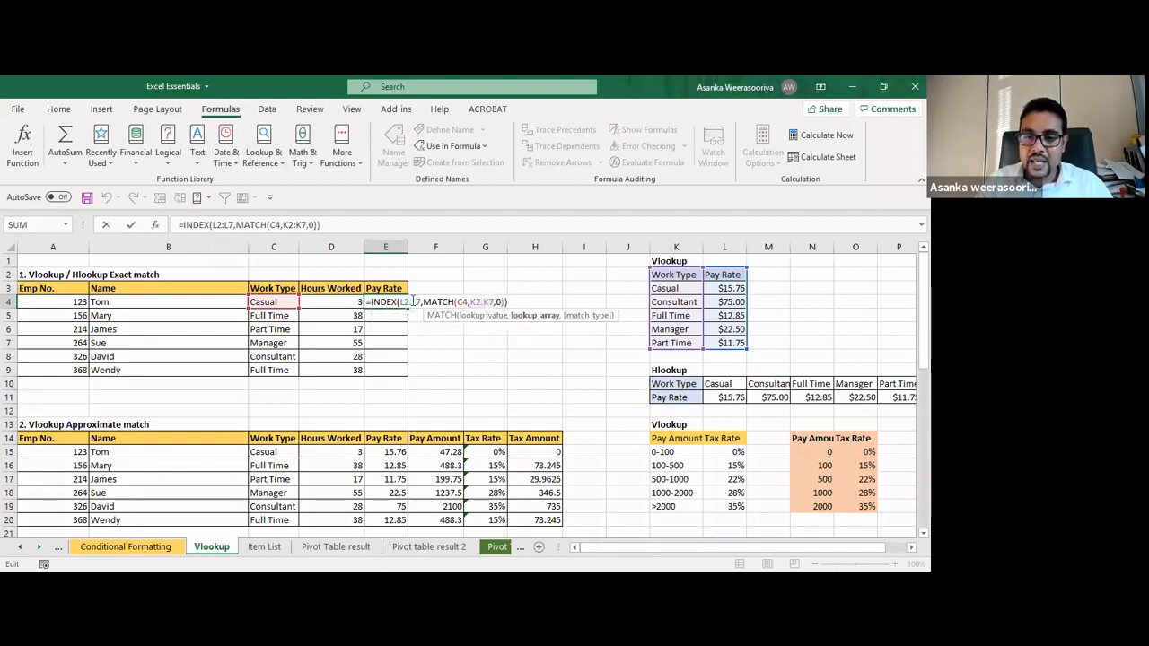
{"action": "left_click_drag", "start_coordinate": [422, 302], "coordinate": [401, 303]}
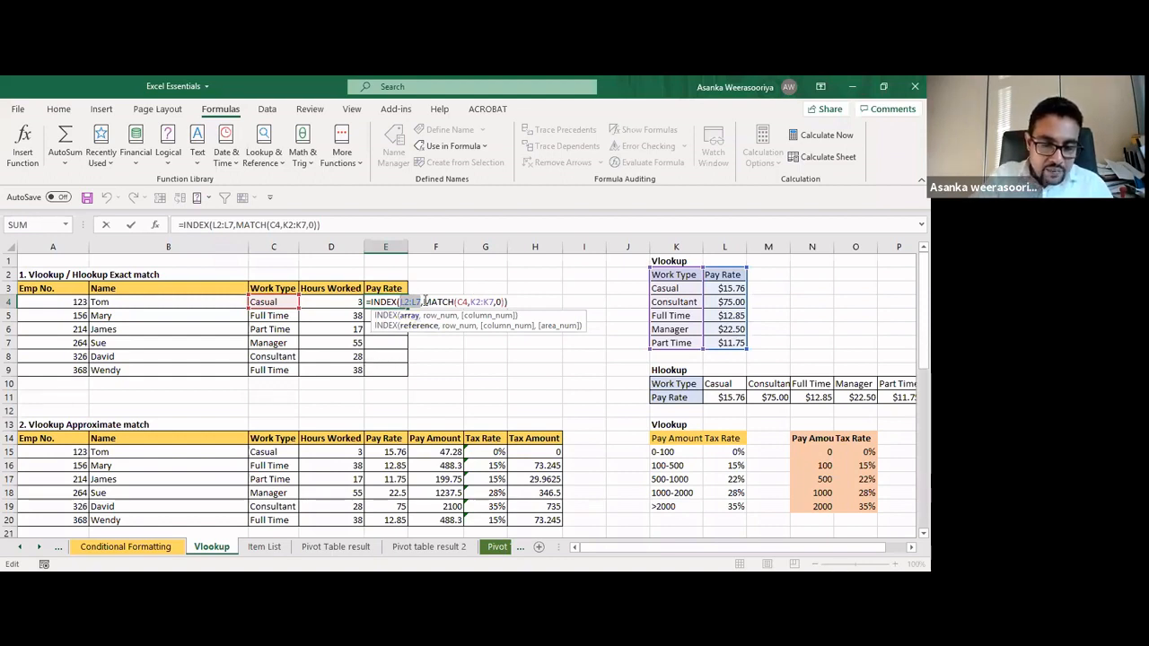
{"action": "key", "text": "F4"}
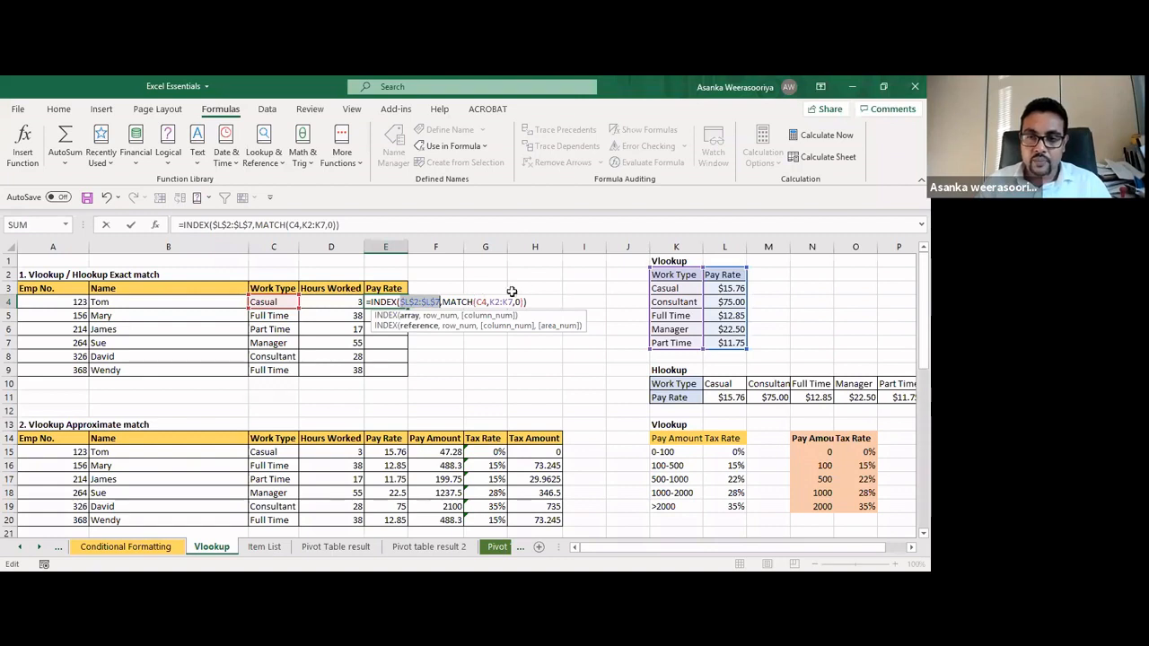
{"action": "left_click_drag", "start_coordinate": [514, 302], "coordinate": [490, 301]}
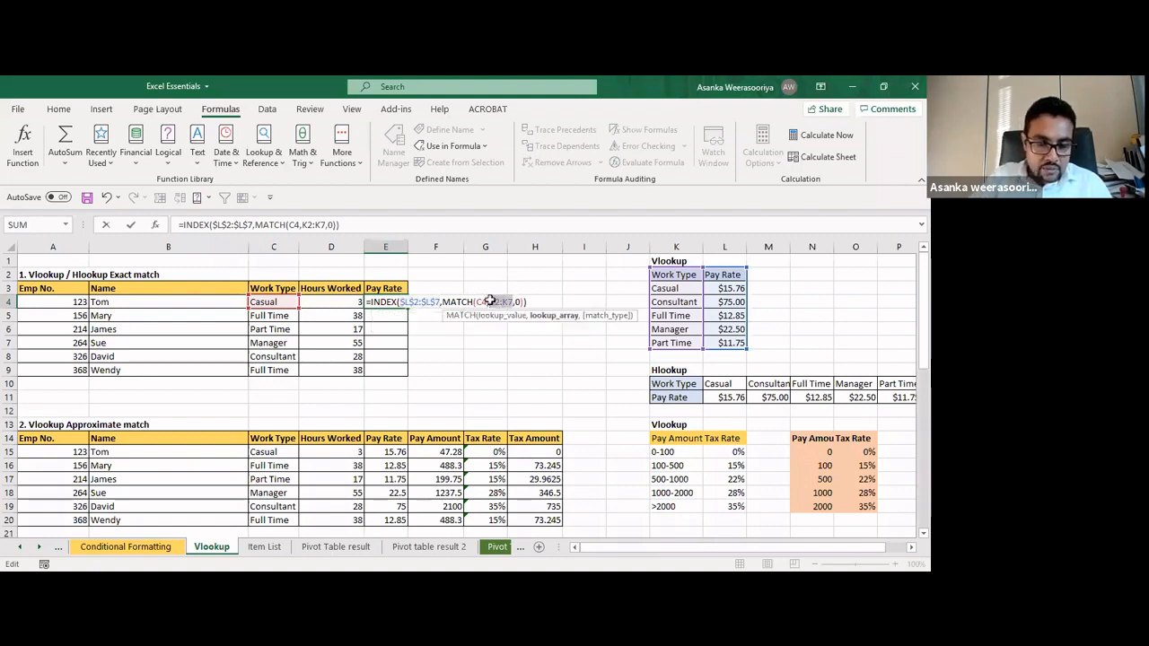
{"action": "key", "text": "F4"}
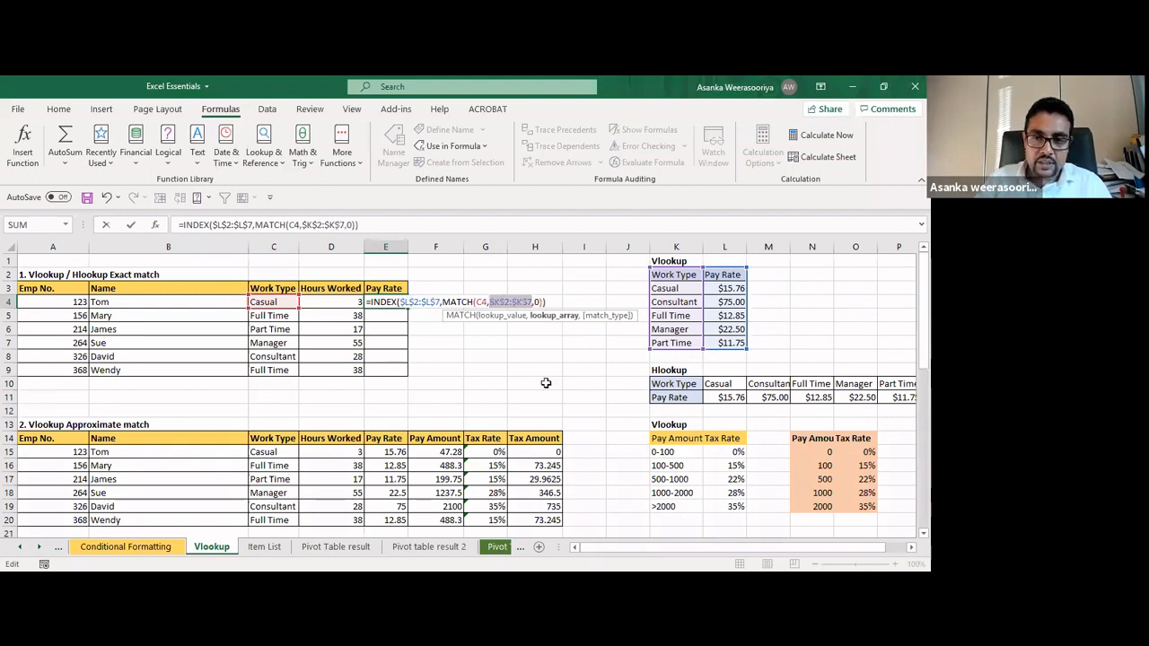
{"action": "key", "text": "ctrl+Return"}
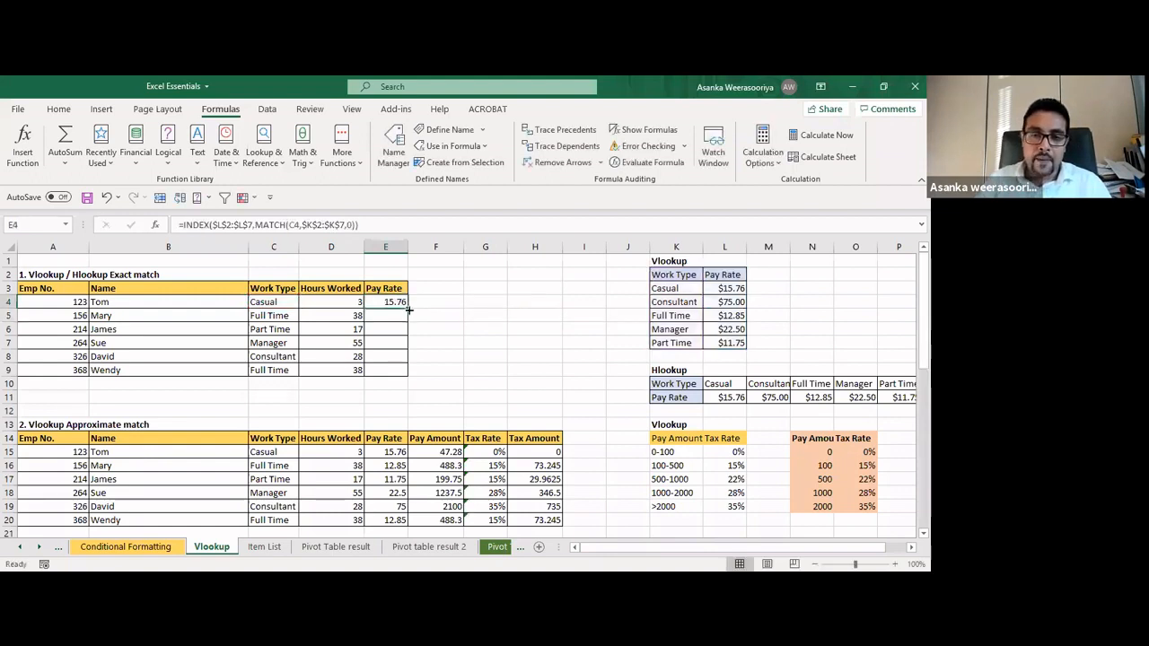
{"action": "left_click_drag", "start_coordinate": [409, 307], "coordinate": [409, 378]}
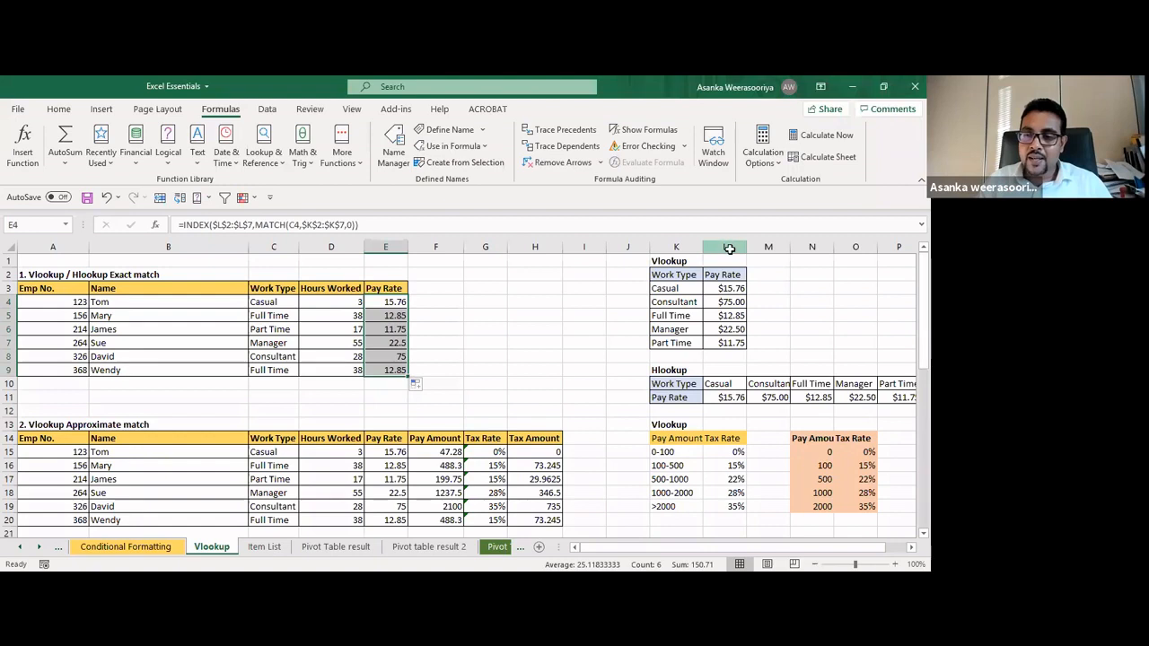
Step: Move the pay rates from L2:L7 into J2:J7, left of Work Type
{"action": "left_click_drag", "start_coordinate": [724, 273], "coordinate": [731, 350]}
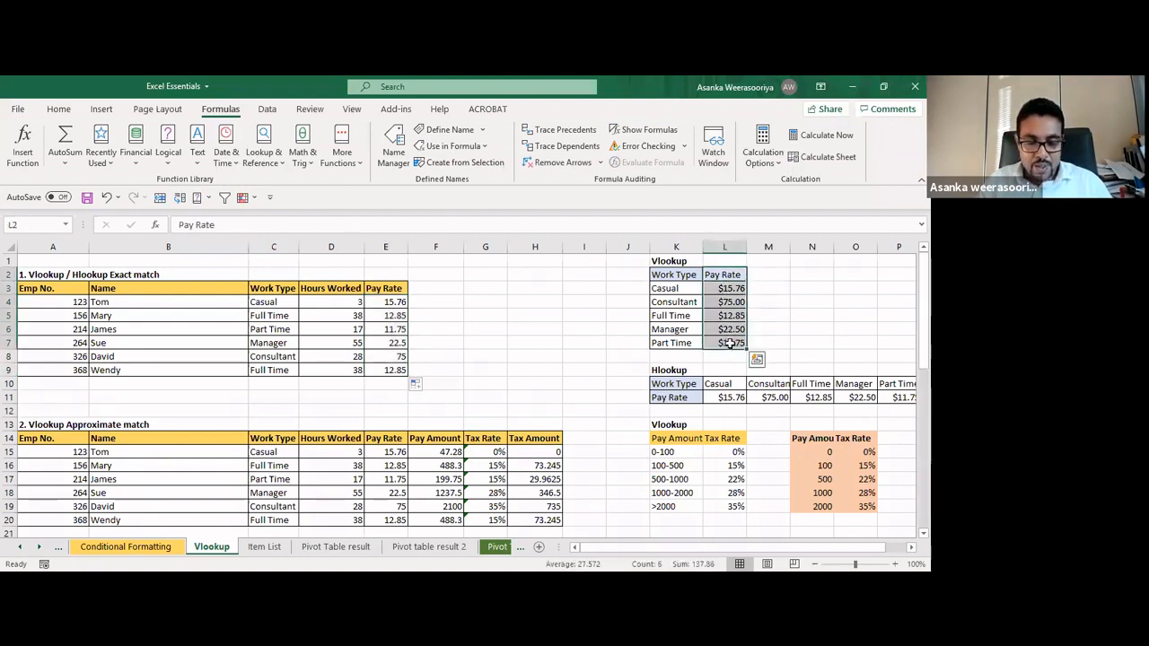
{"action": "key", "text": "ctrl+c"}
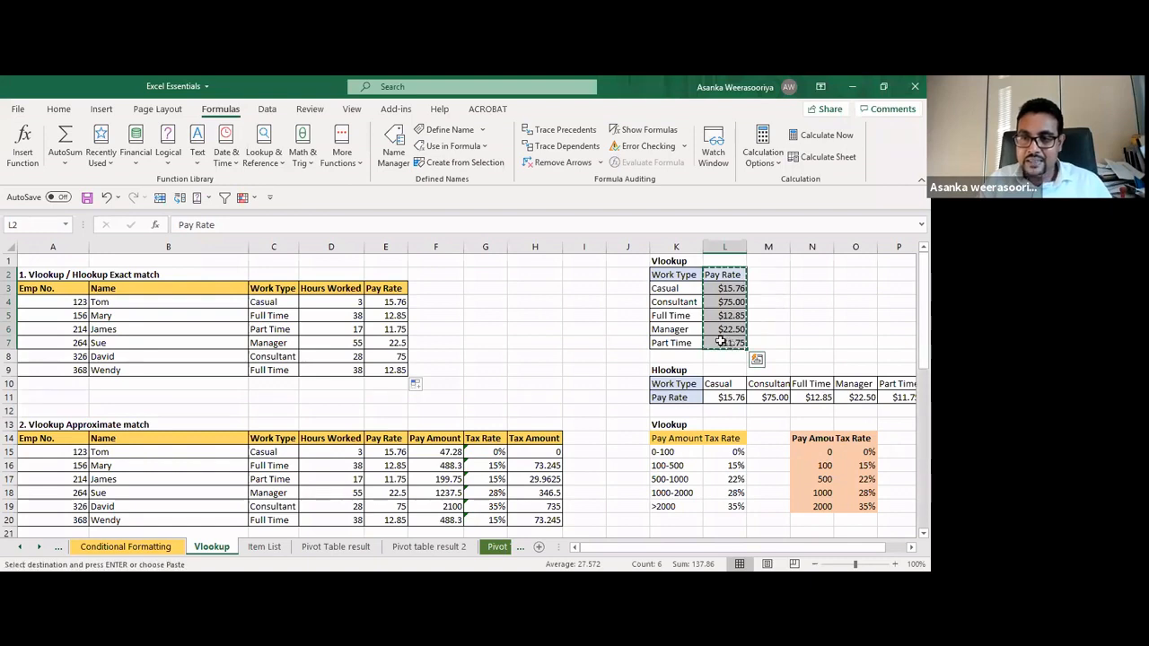
{"action": "left_click", "coordinate": [628, 275]}
{"action": "key", "text": "ctrl+v"}
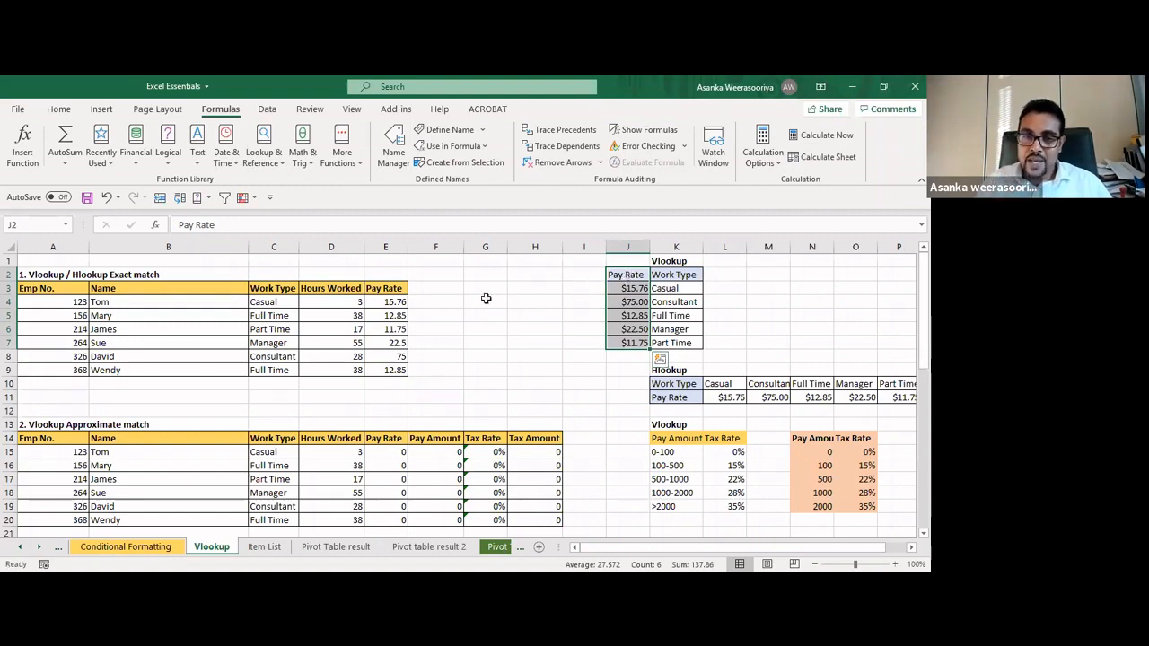
Step: Check E4's formula now references $J$2:$J$7, and compare with the VLOOKUP in E15
{"action": "left_click", "coordinate": [396, 305]}
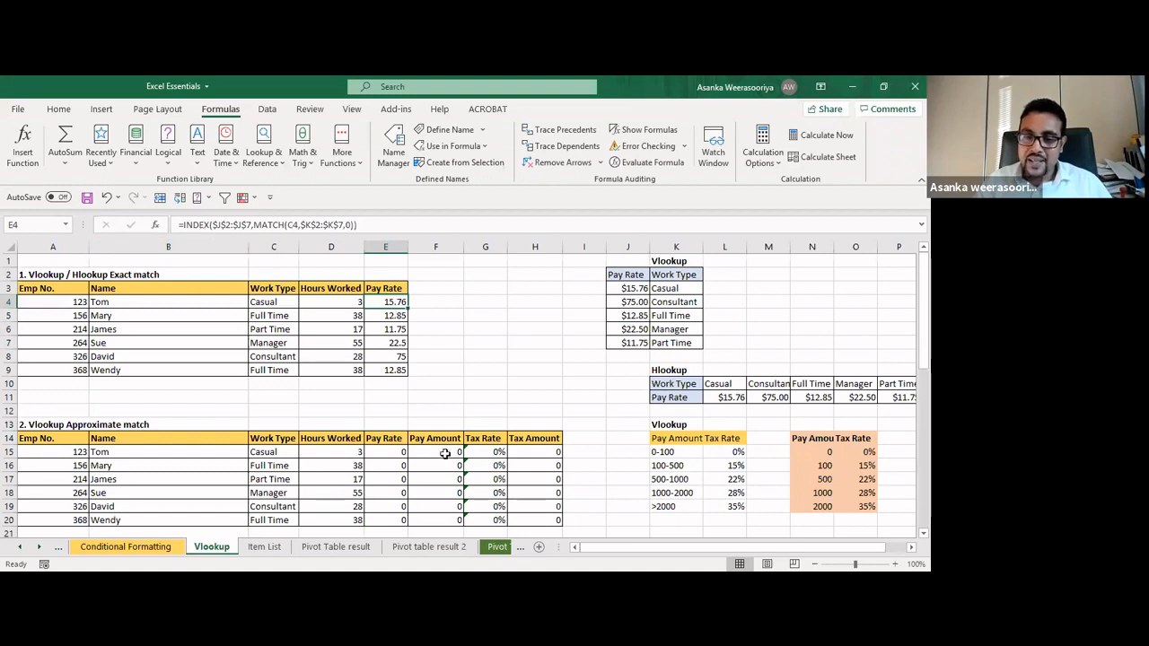
{"action": "left_click", "coordinate": [398, 451]}
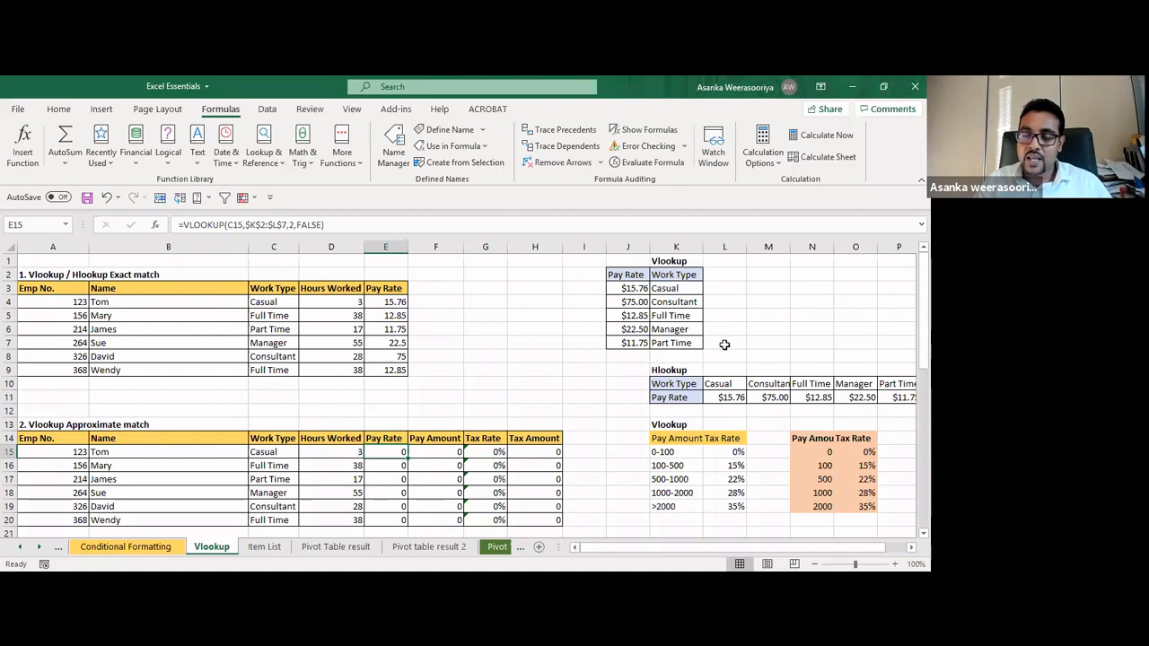
{"action": "left_click", "coordinate": [389, 302]}
{"action": "double_click", "coordinate": [389, 302]}
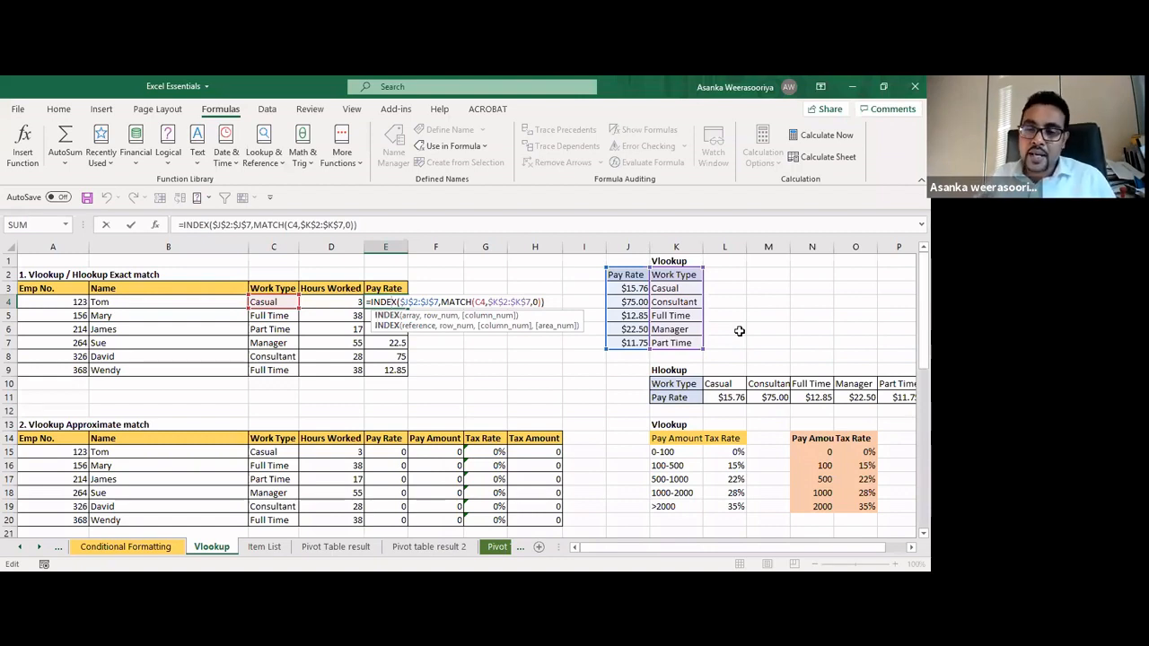
Step: Insert a blank column before the Work Type column
{"action": "left_click", "coordinate": [662, 247]}
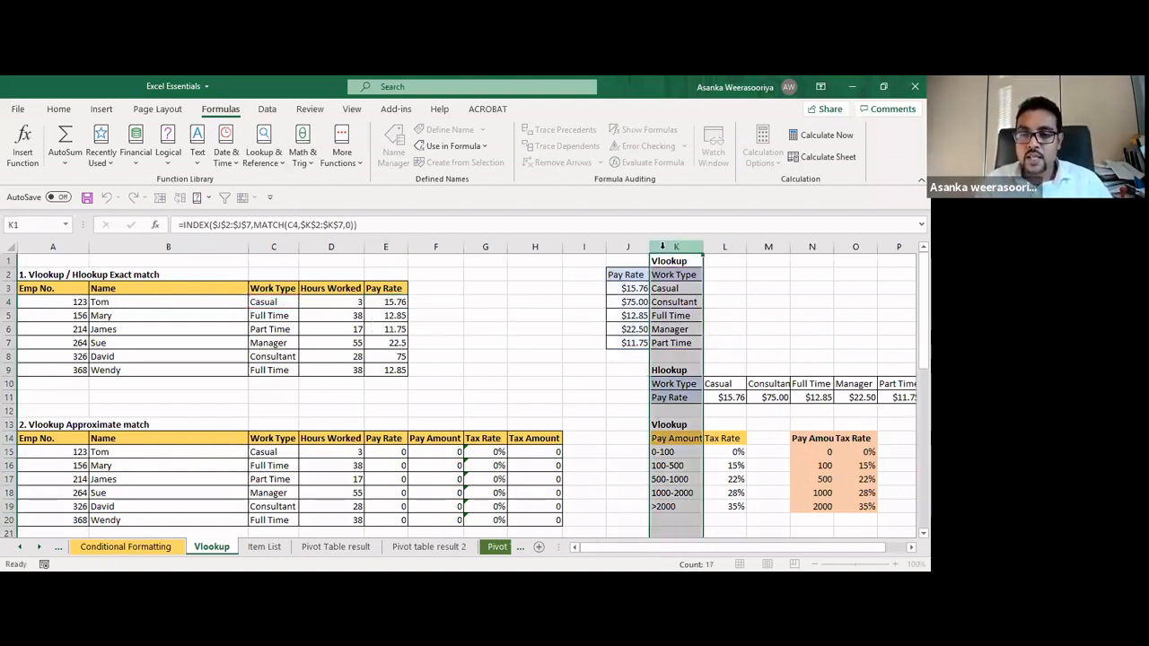
{"action": "key", "text": "ctrl+shift+equal"}
{"action": "left_click", "coordinate": [634, 316]}
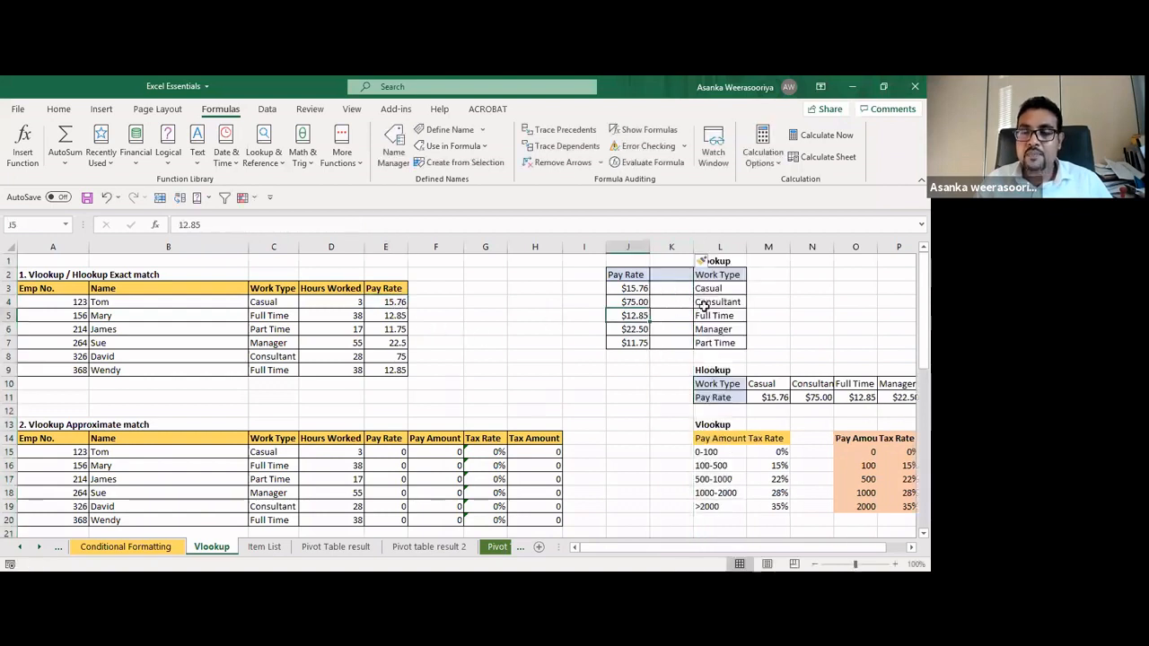
Step: Change Casual's rate in J3 to 20 and confirm E4 now shows 20
{"action": "left_click", "coordinate": [700, 289]}
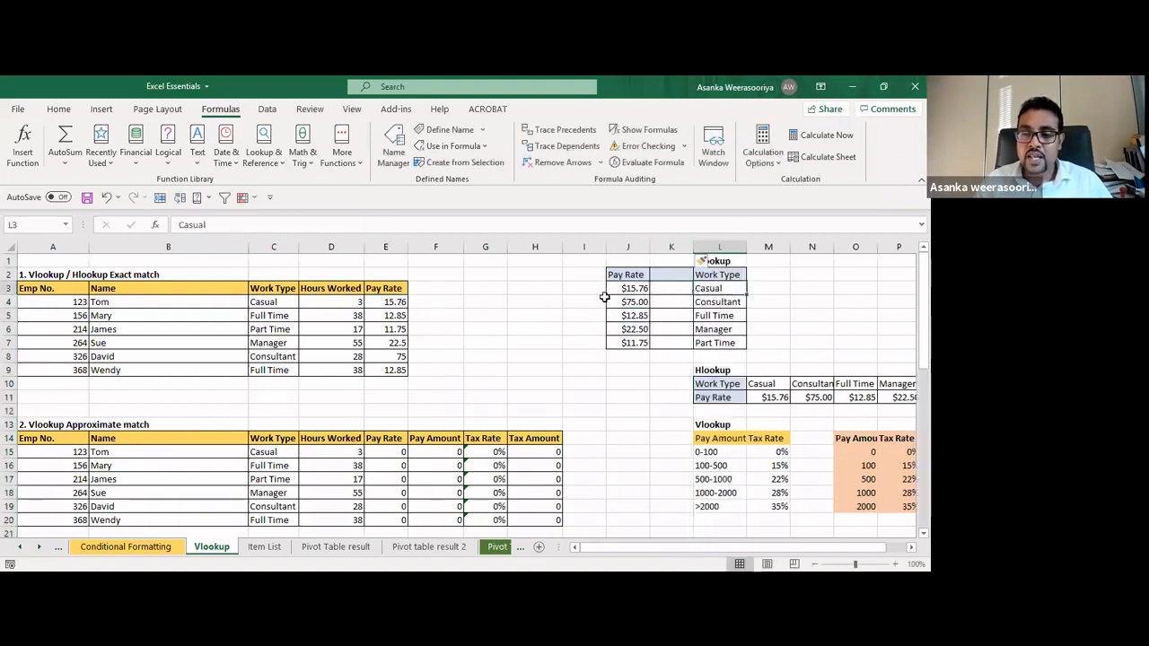
{"action": "left_click", "coordinate": [625, 289]}
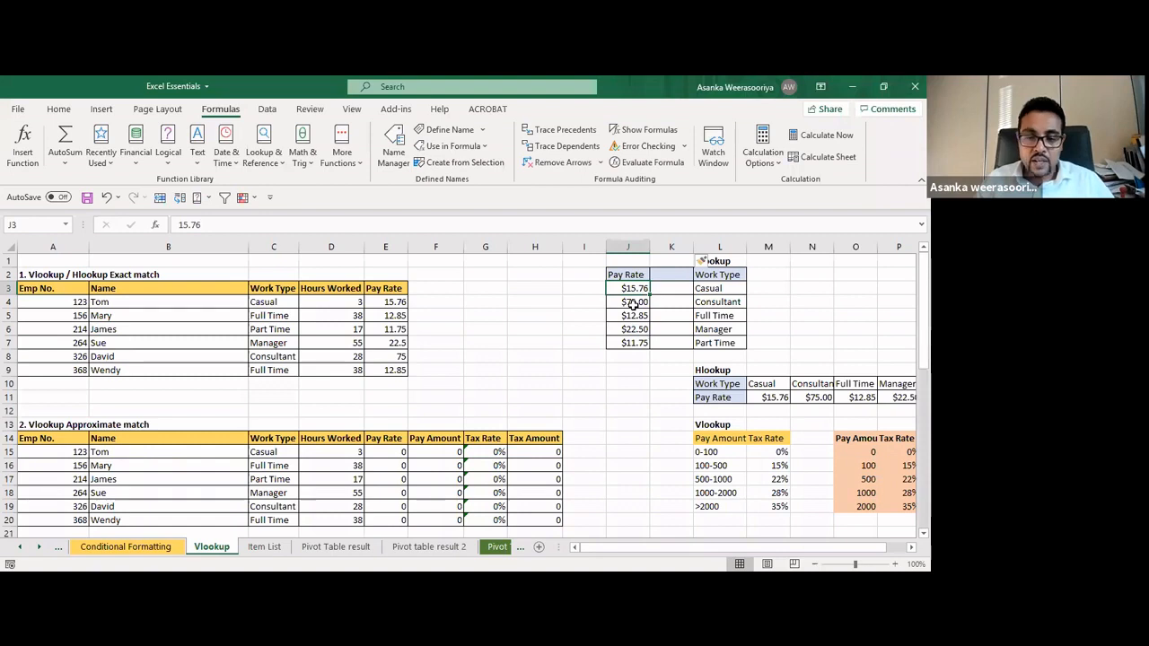
{"action": "type", "text": "20"}
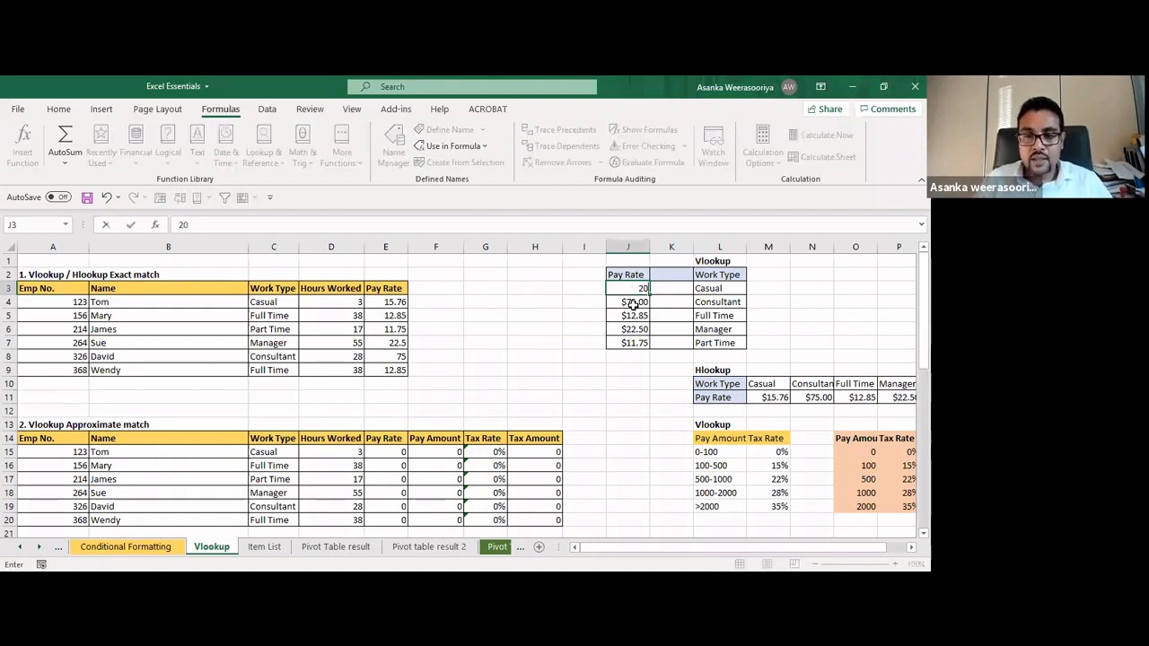
{"action": "key", "text": "Return"}
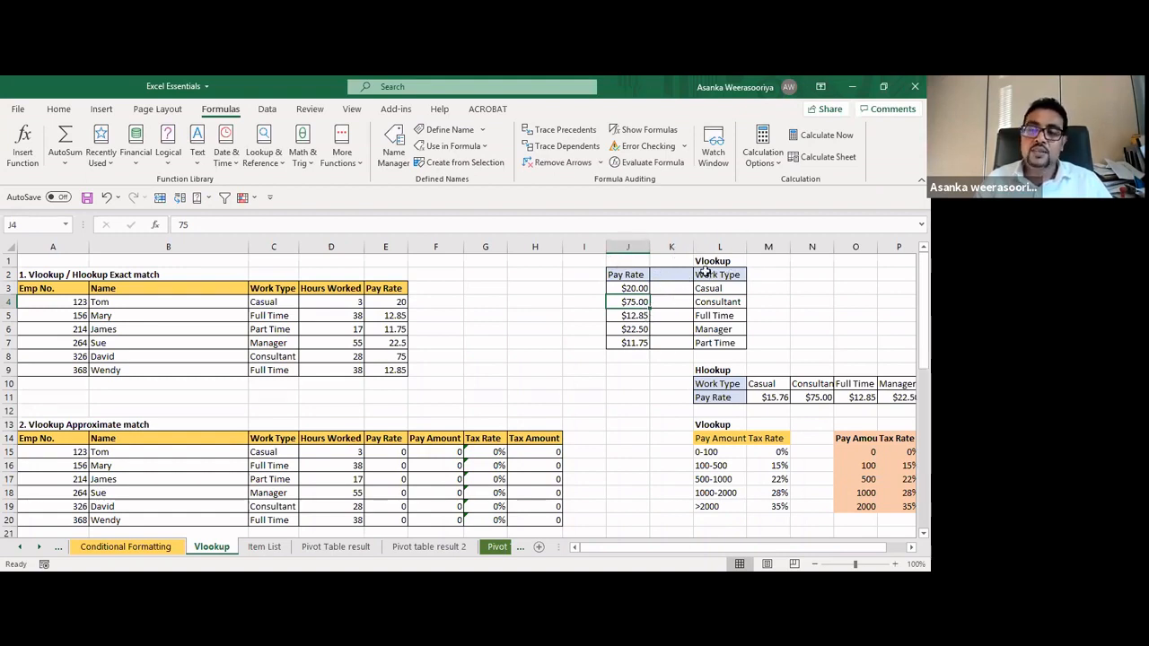
{"action": "double_click", "coordinate": [395, 306]}
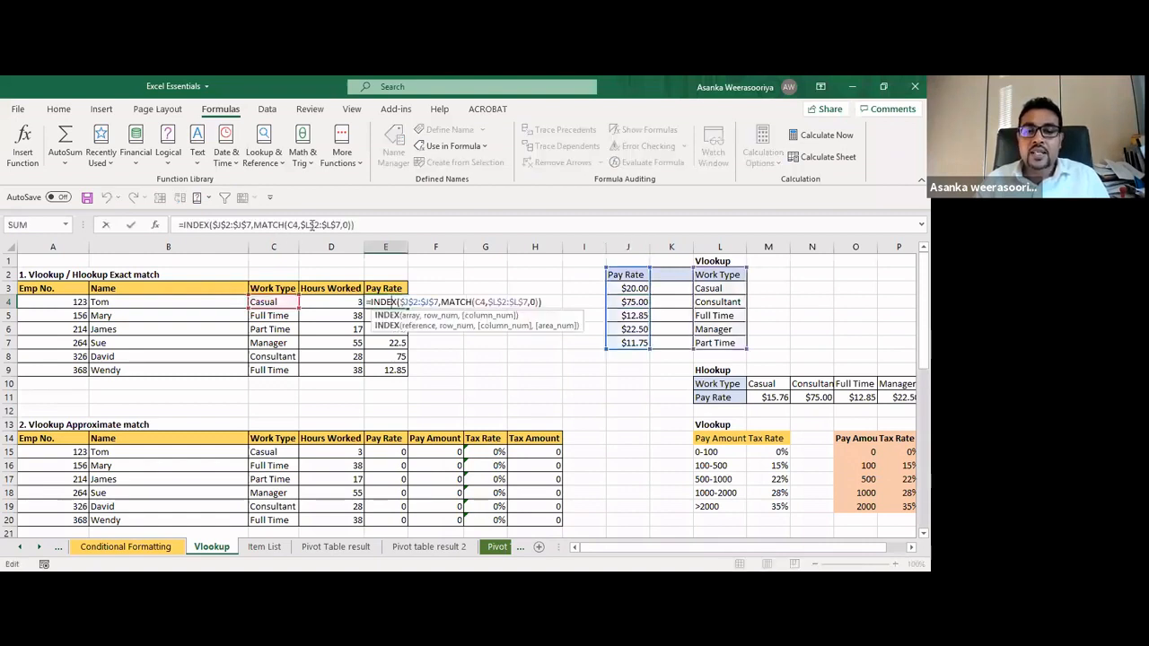